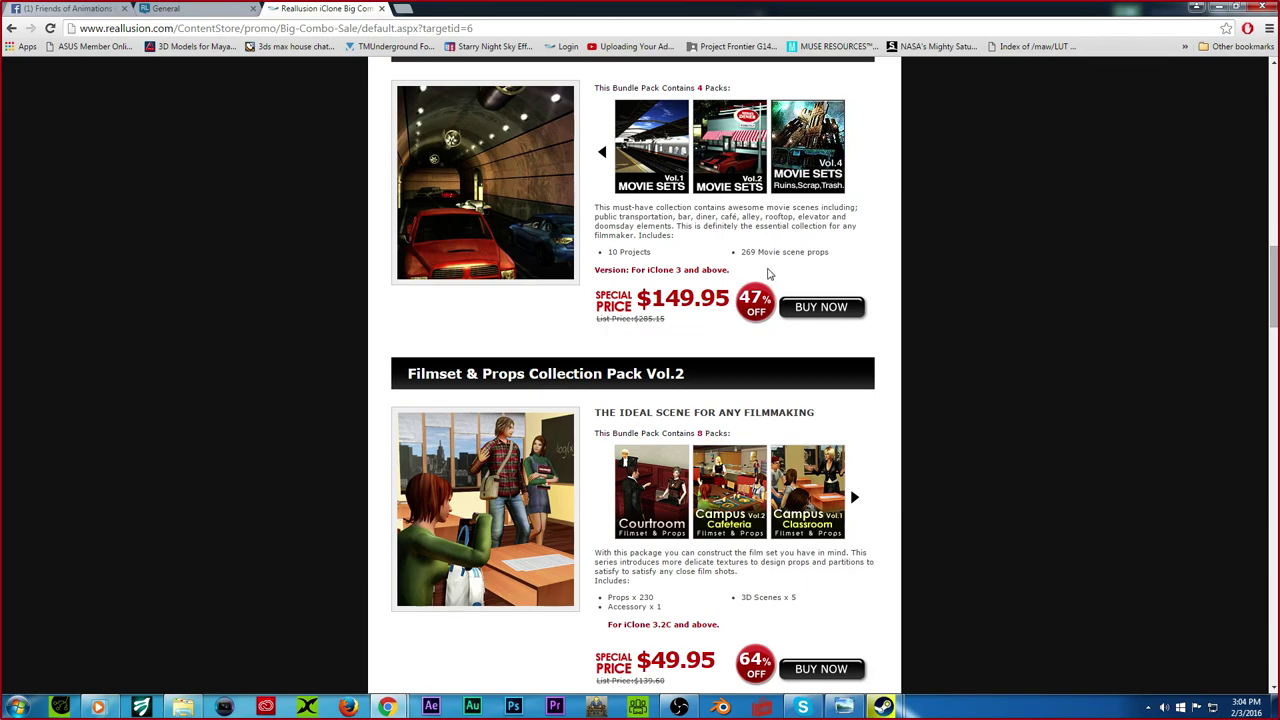
Step: Look through the scene bundle packs on the Reallusion Big Combo sale page
scroll(768, 273, "down", 9)
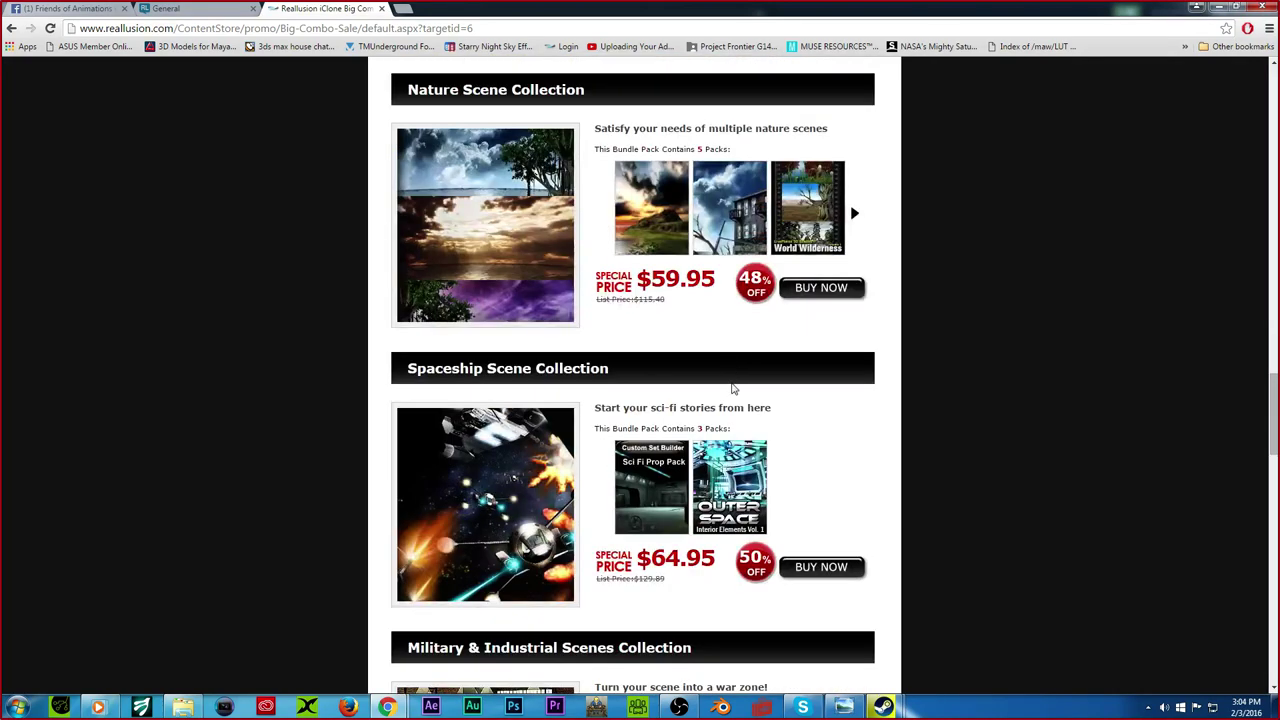
scroll(733, 388, "down", 15)
scroll(760, 418, "down", 2)
scroll(327, 407, "up", 20)
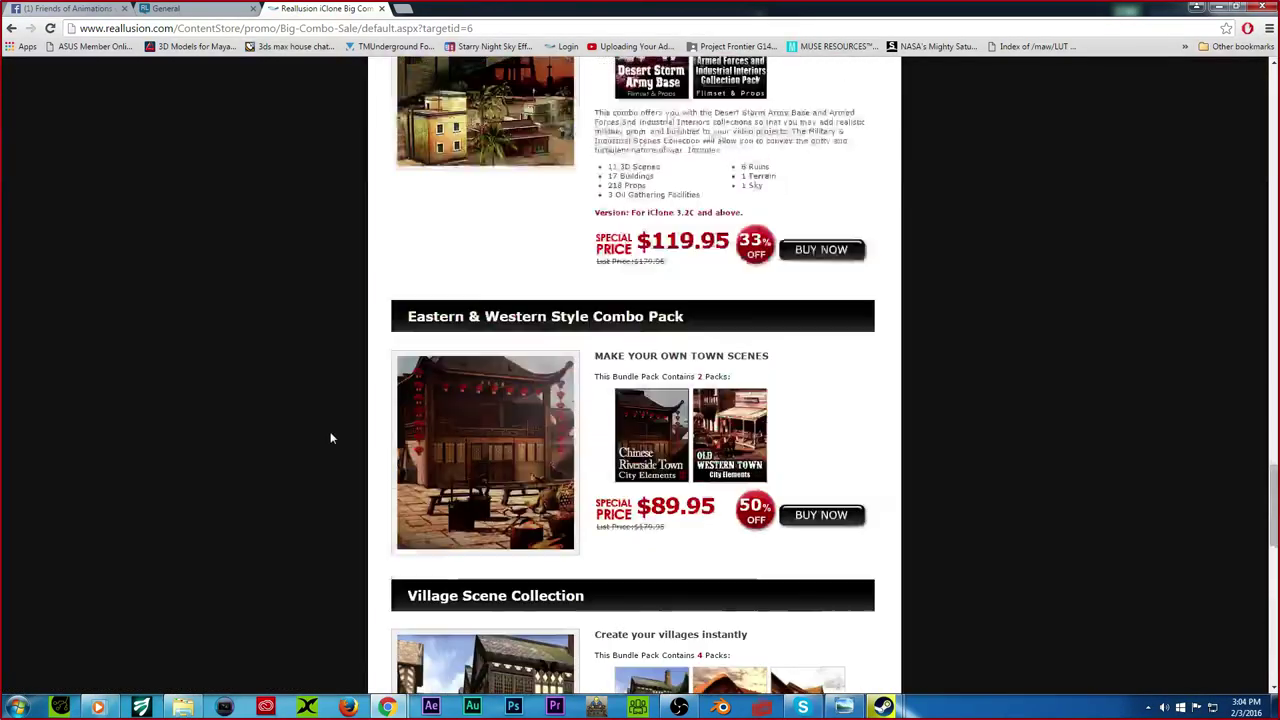
scroll(330, 410, "up", 20)
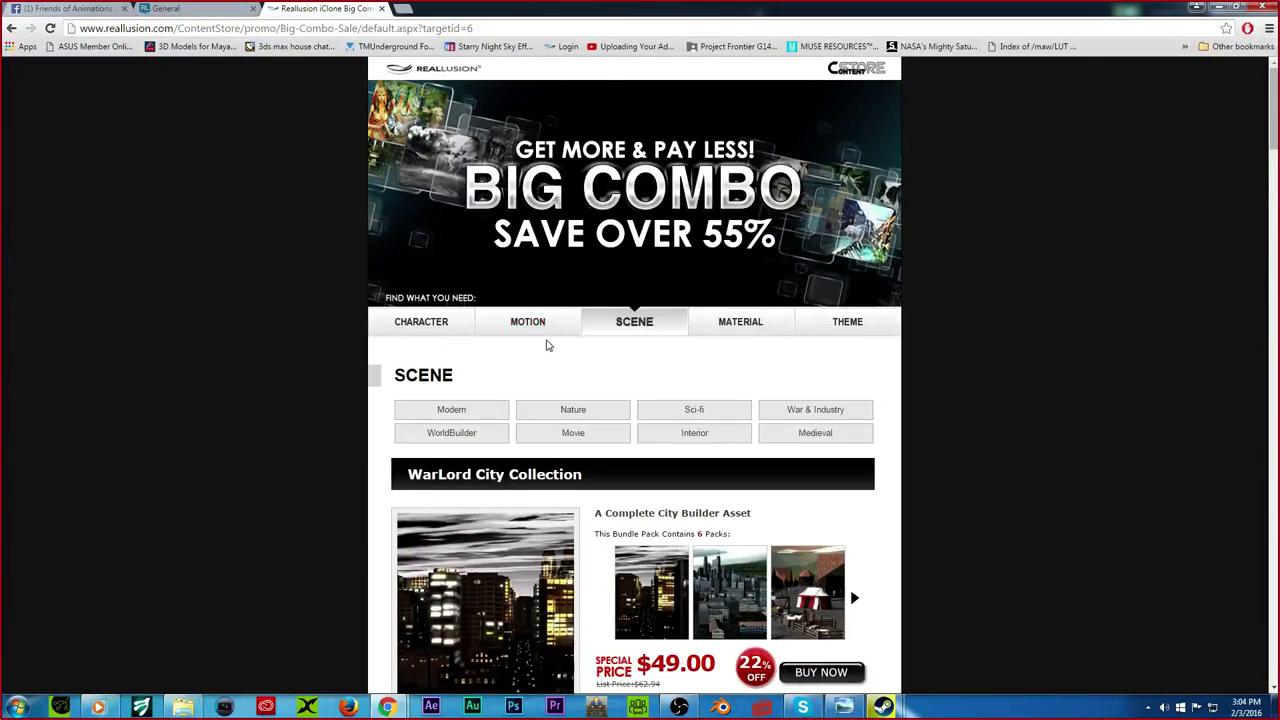
Step: Open the Character category of the Big Combo sale and look through its bundle packs
left_click(452, 324)
scroll(688, 198, "down", 4)
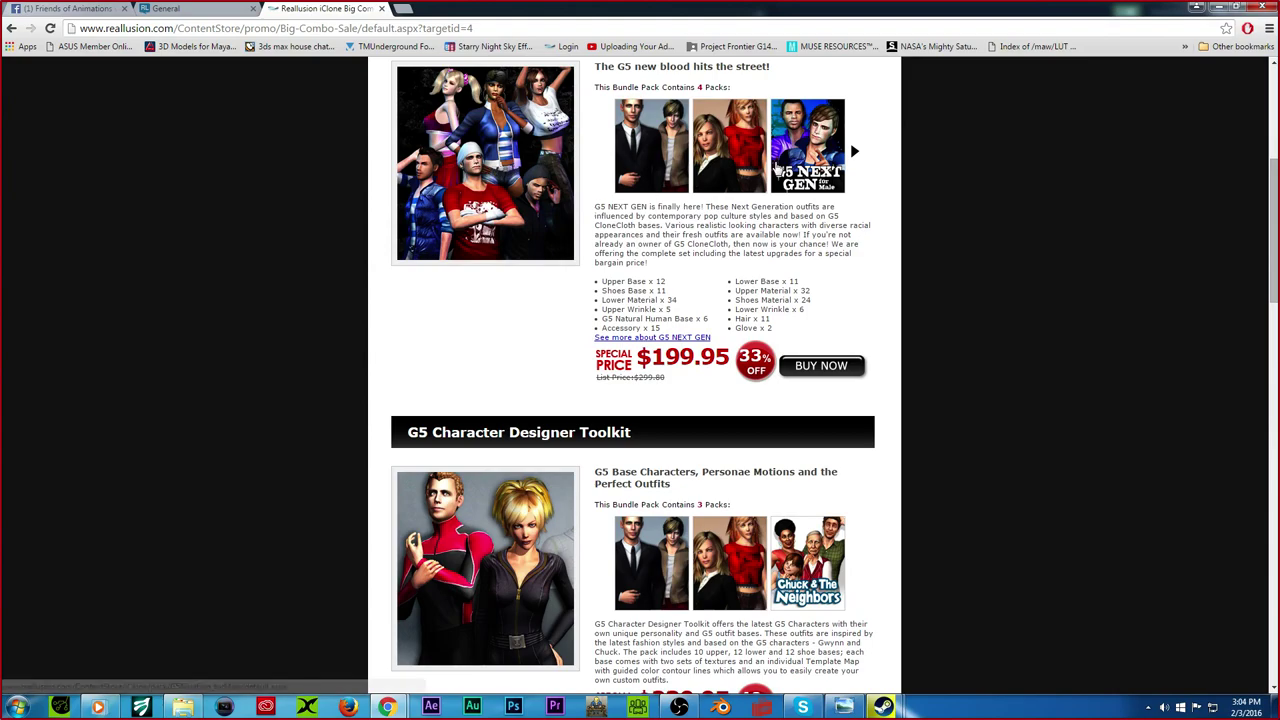
scroll(700, 280, "down", 3)
scroll(704, 285, "down", 11)
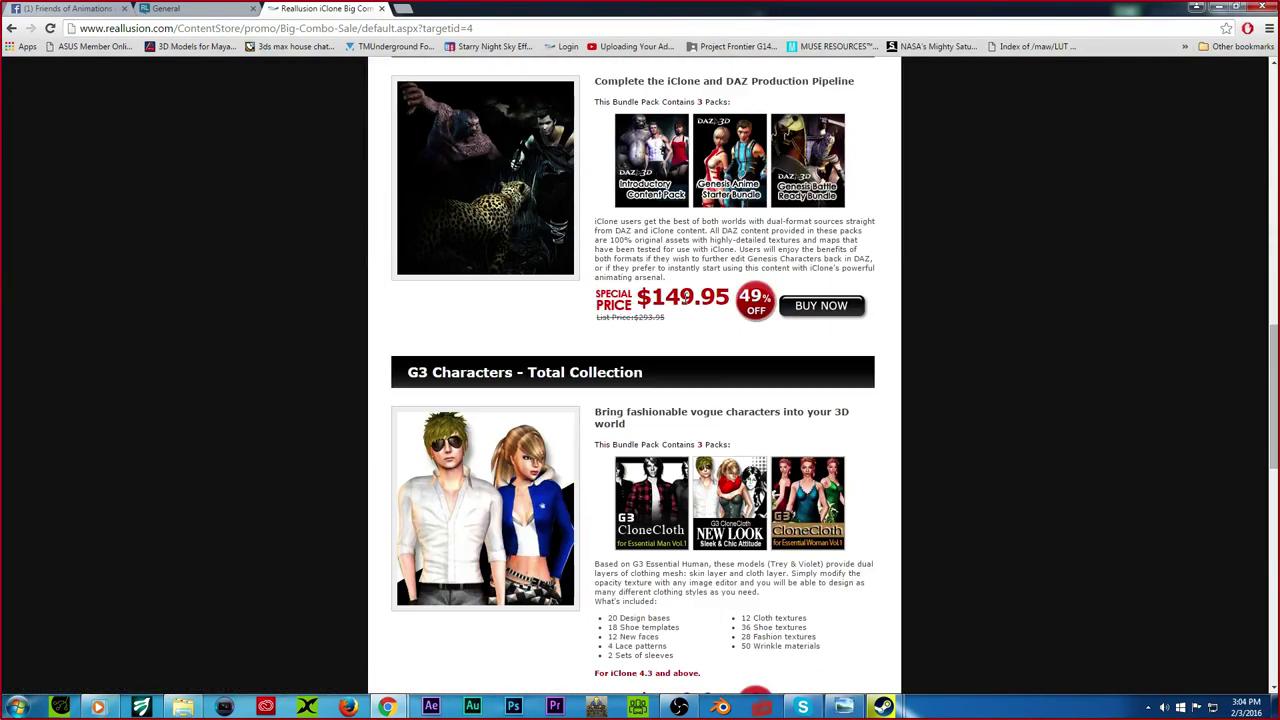
scroll(686, 302, "down", 4)
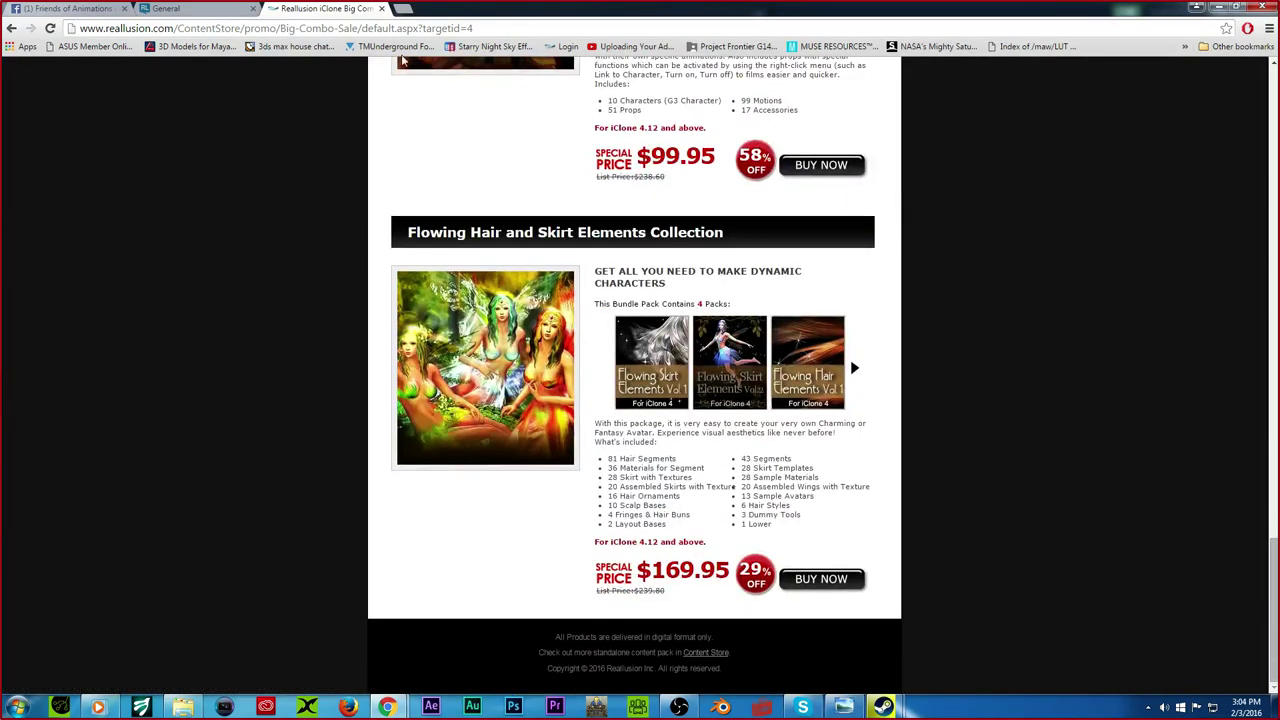
Step: Close the Reallusion sale and forum pages and view The Virtual Cinema Appreciation Group's recent posts from the newest Facebook notification
left_click(381, 8)
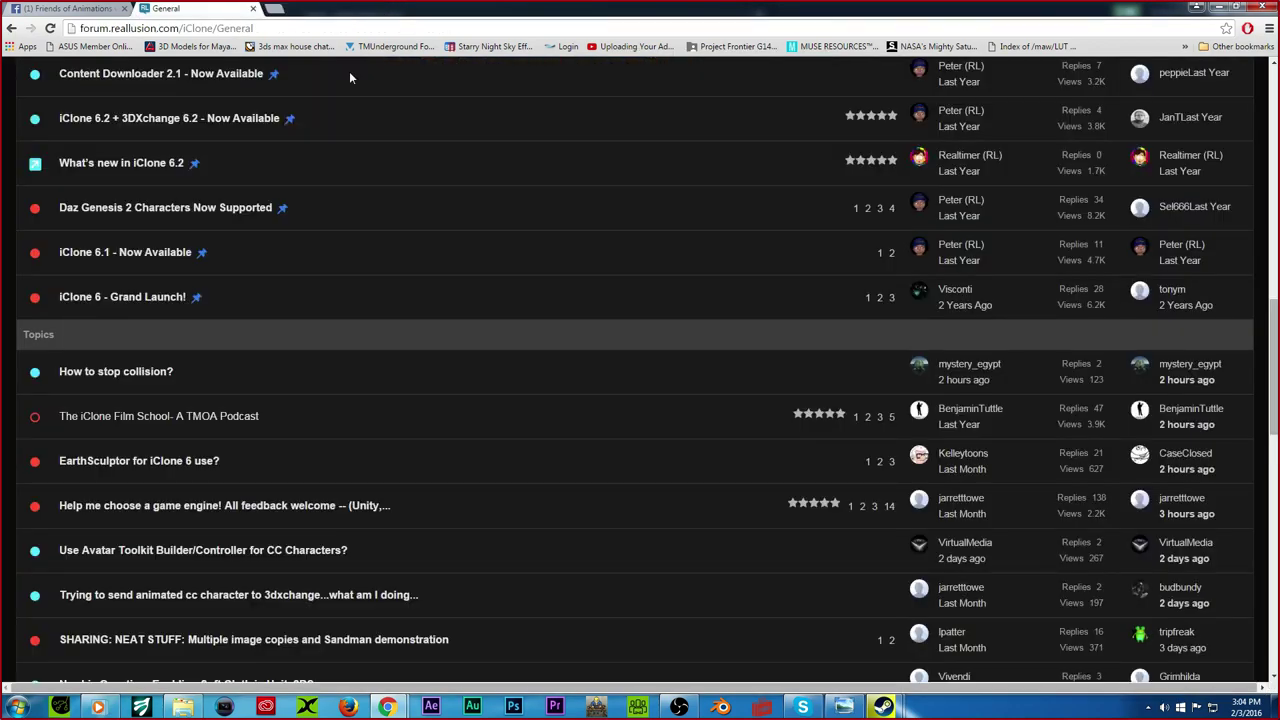
left_click(253, 9)
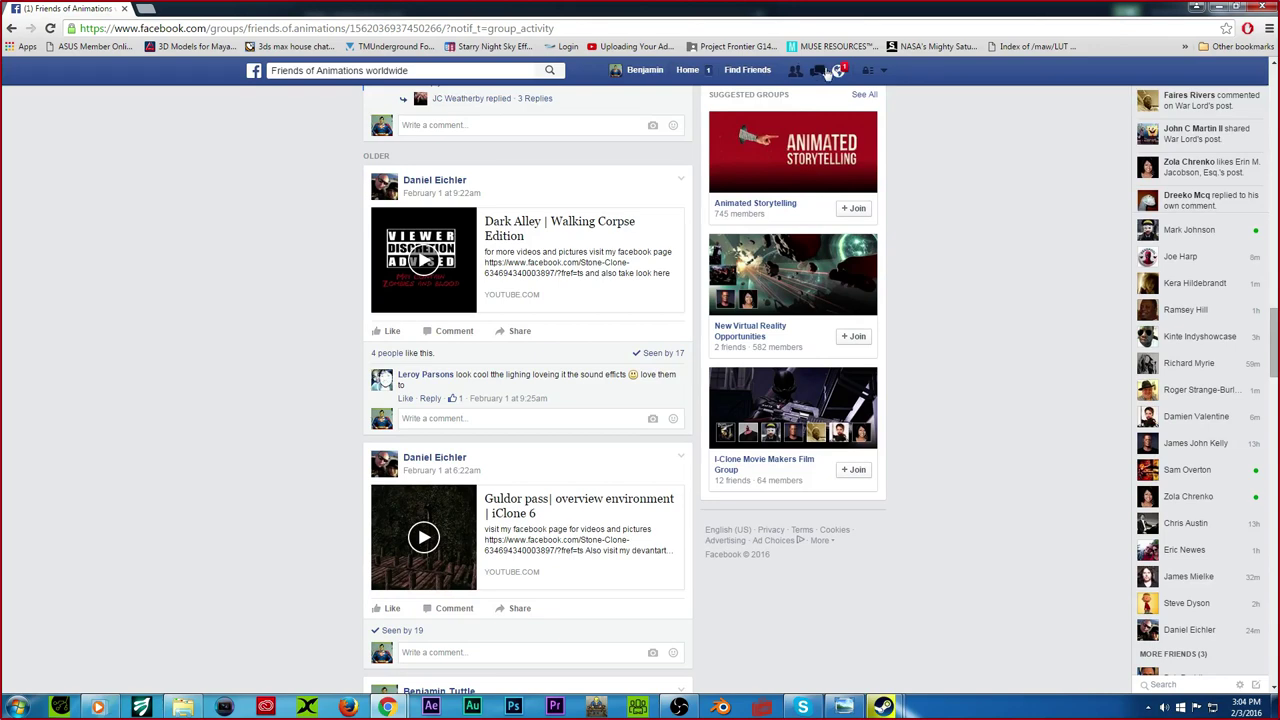
left_click(836, 70)
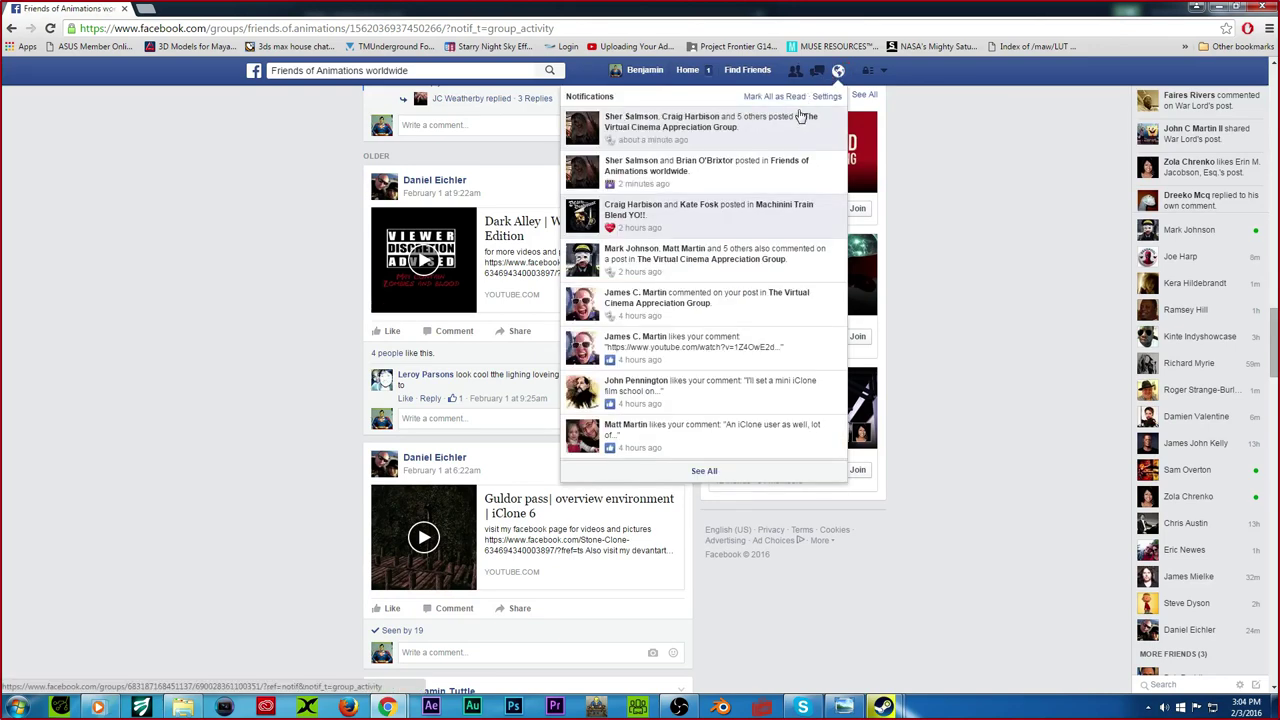
left_click(792, 131)
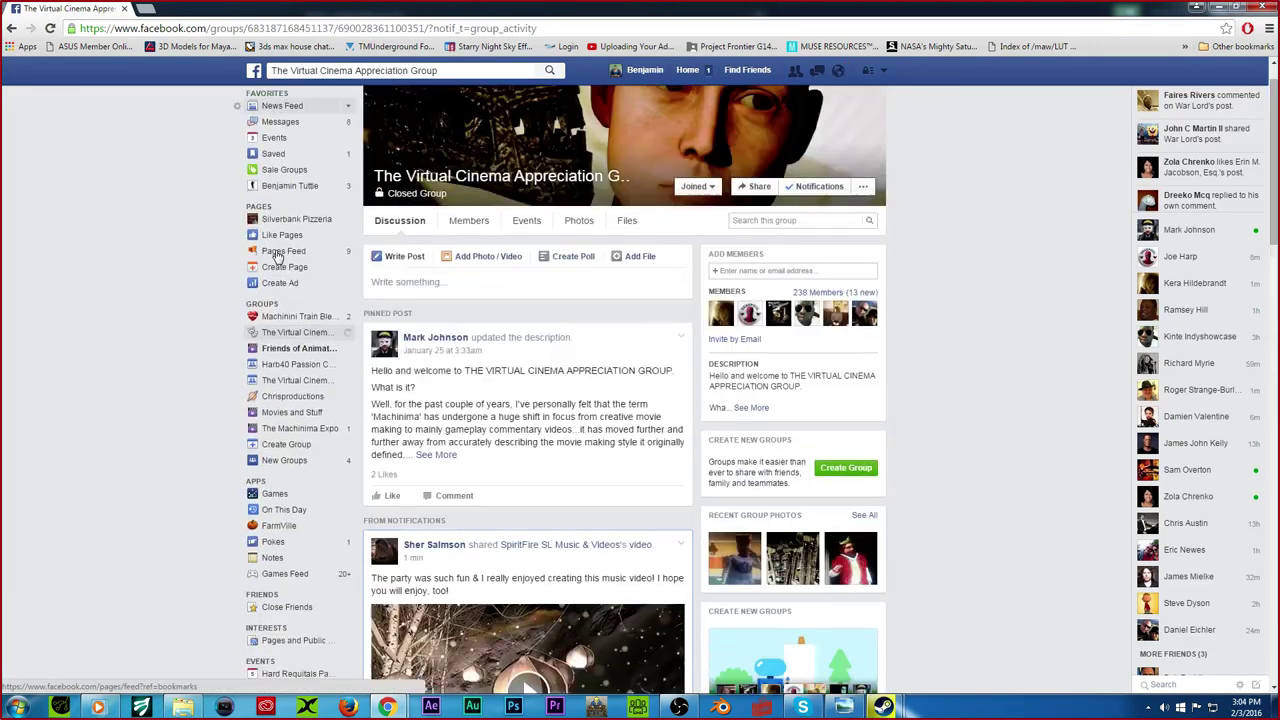
scroll(522, 435, "down", 6)
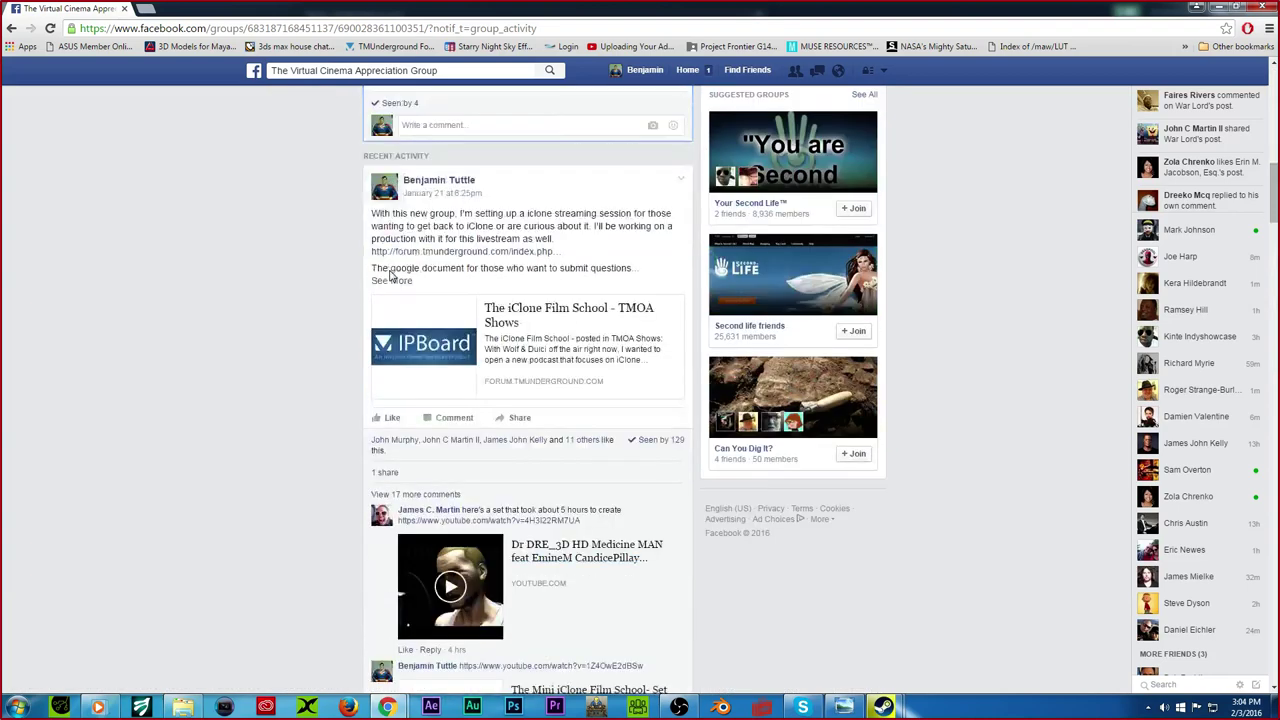
scroll(522, 435, "down", 3)
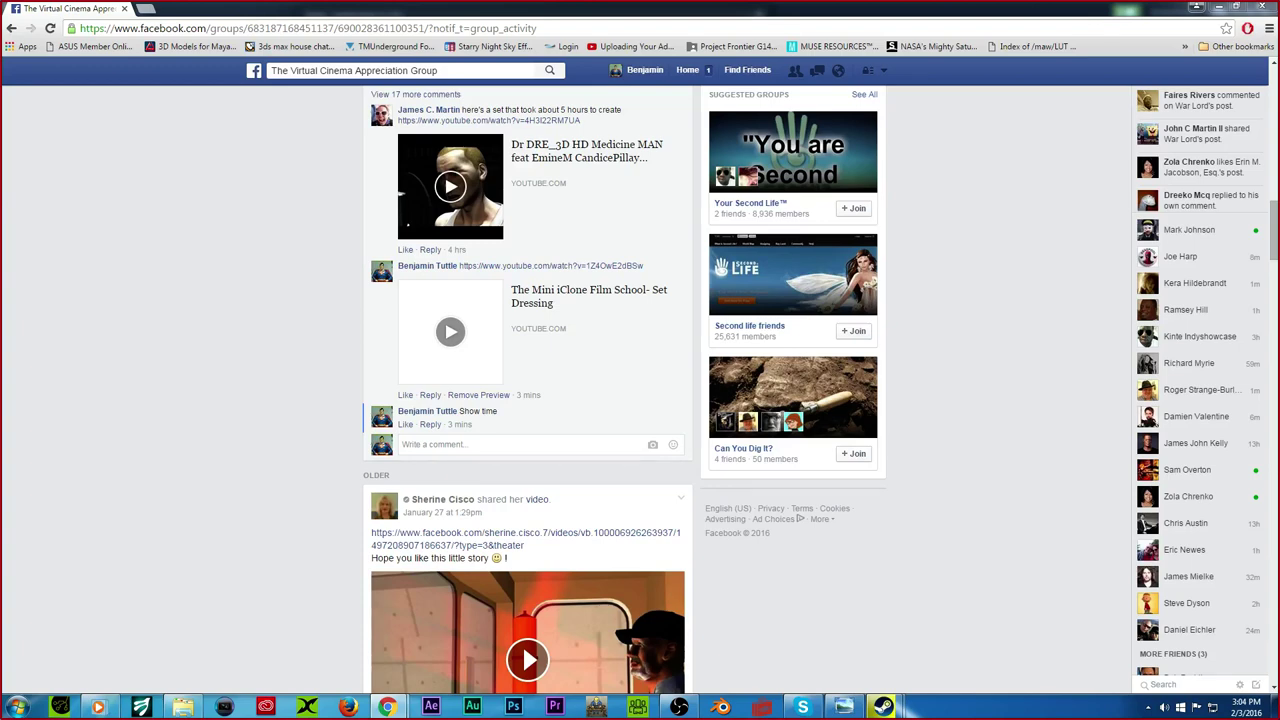
Step: Minimize the browser and launch iClone 3DXchange 6, dismissing its welcome screen
left_click(1218, 7)
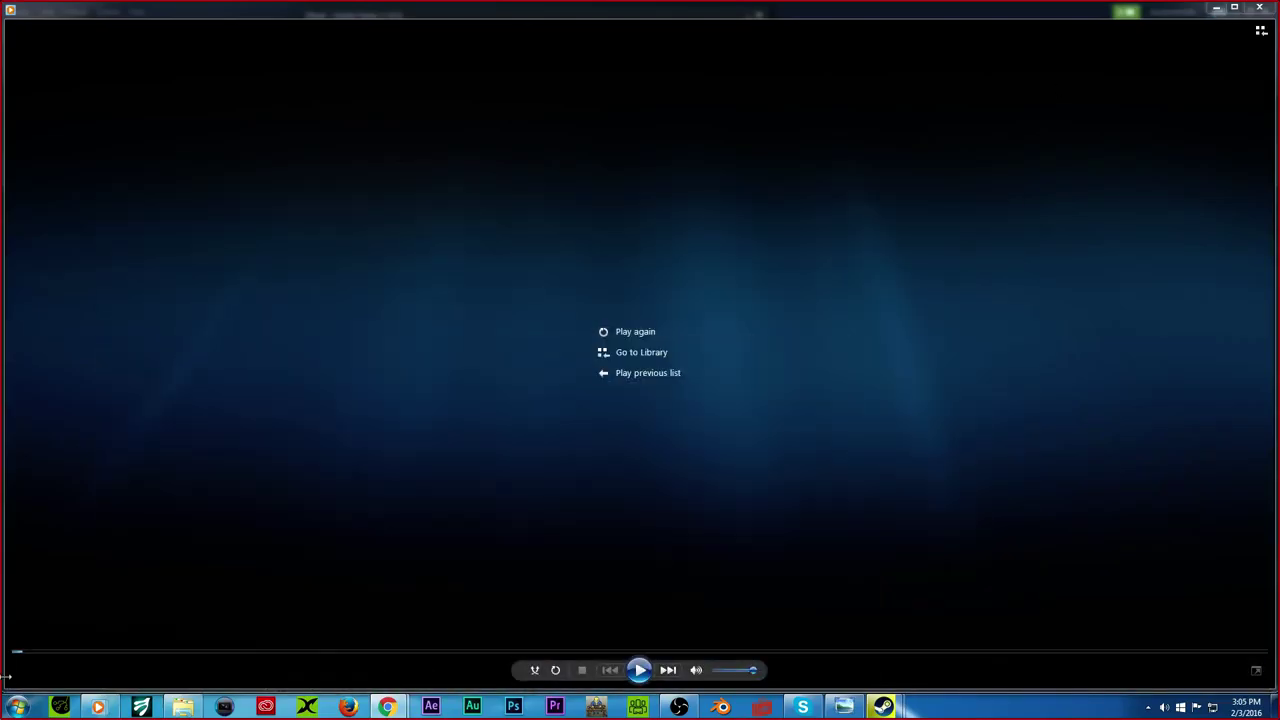
left_click(16, 706)
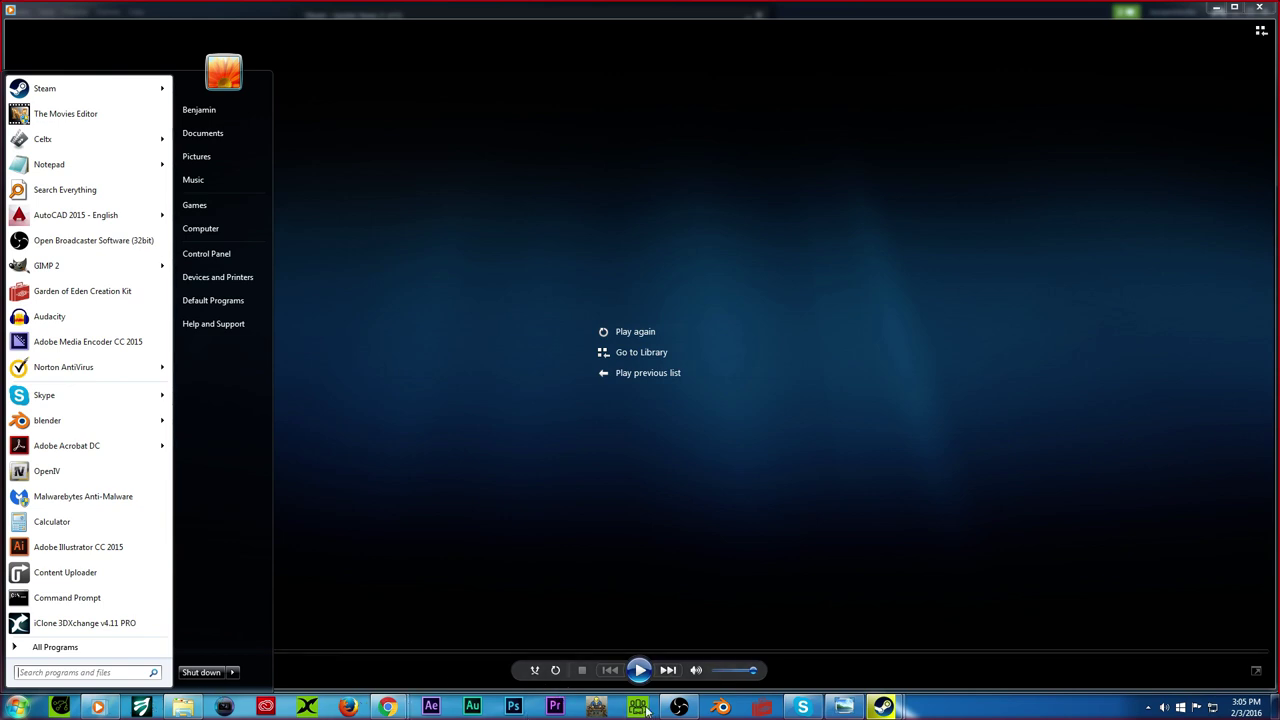
left_click(305, 708)
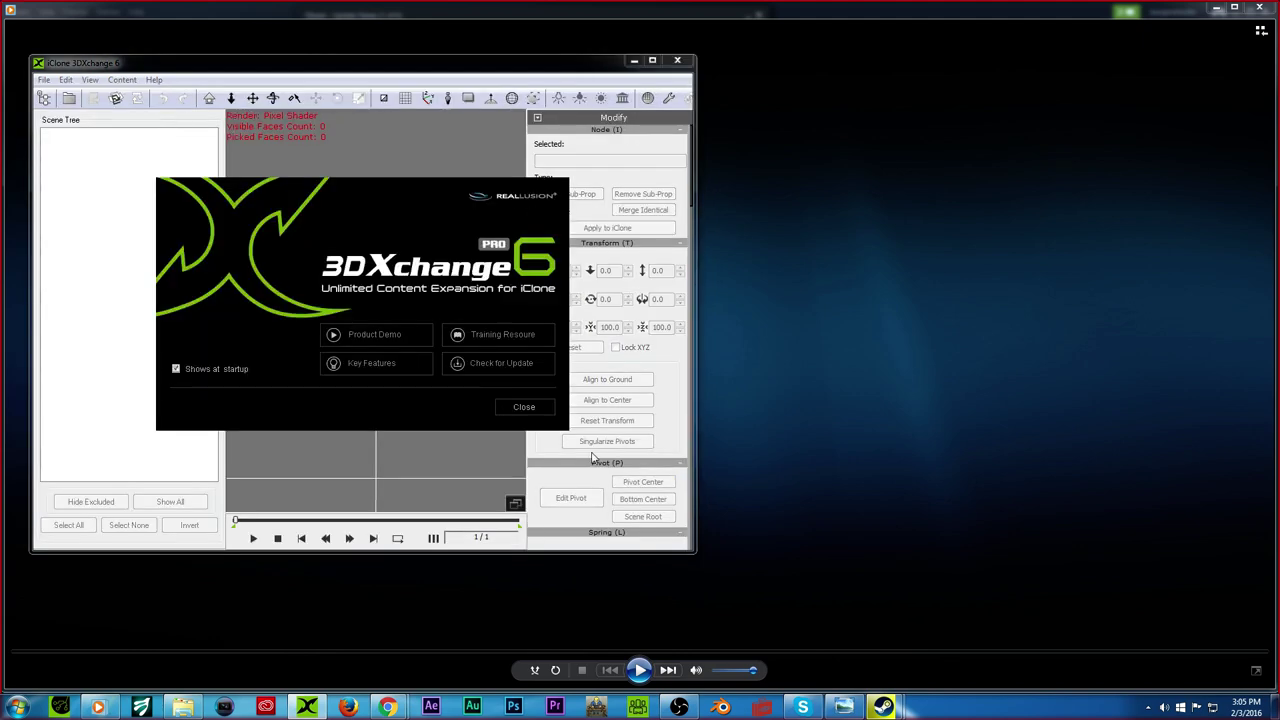
left_click(524, 406)
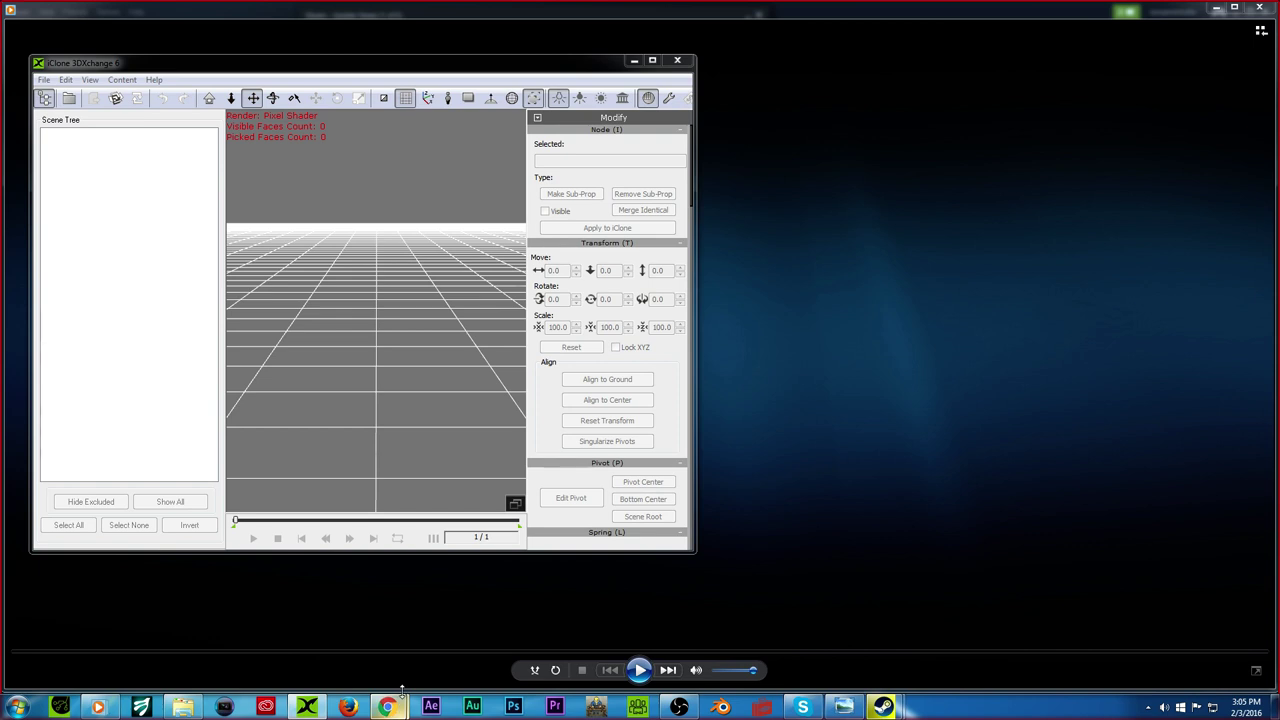
Step: Switch back to Chrome and search Google for "xnalara download"
mouse_move(386, 697)
left_click(436, 636)
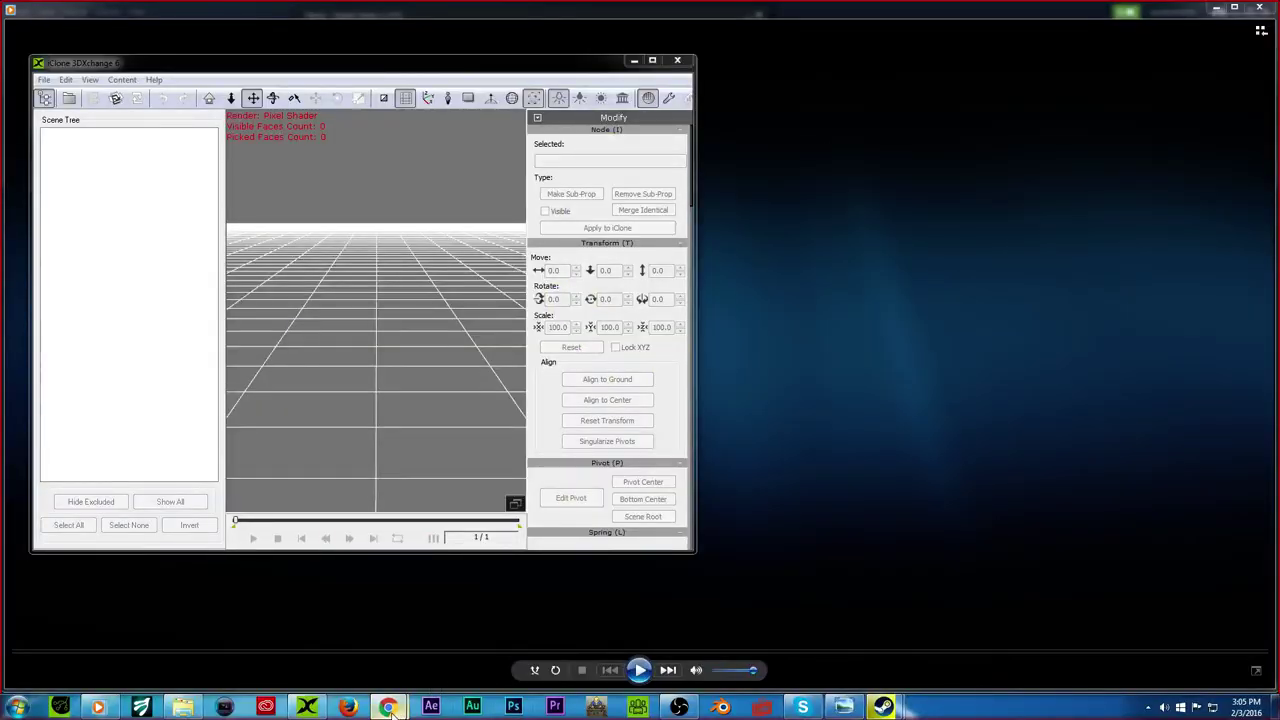
mouse_move(387, 707)
left_click(314, 630)
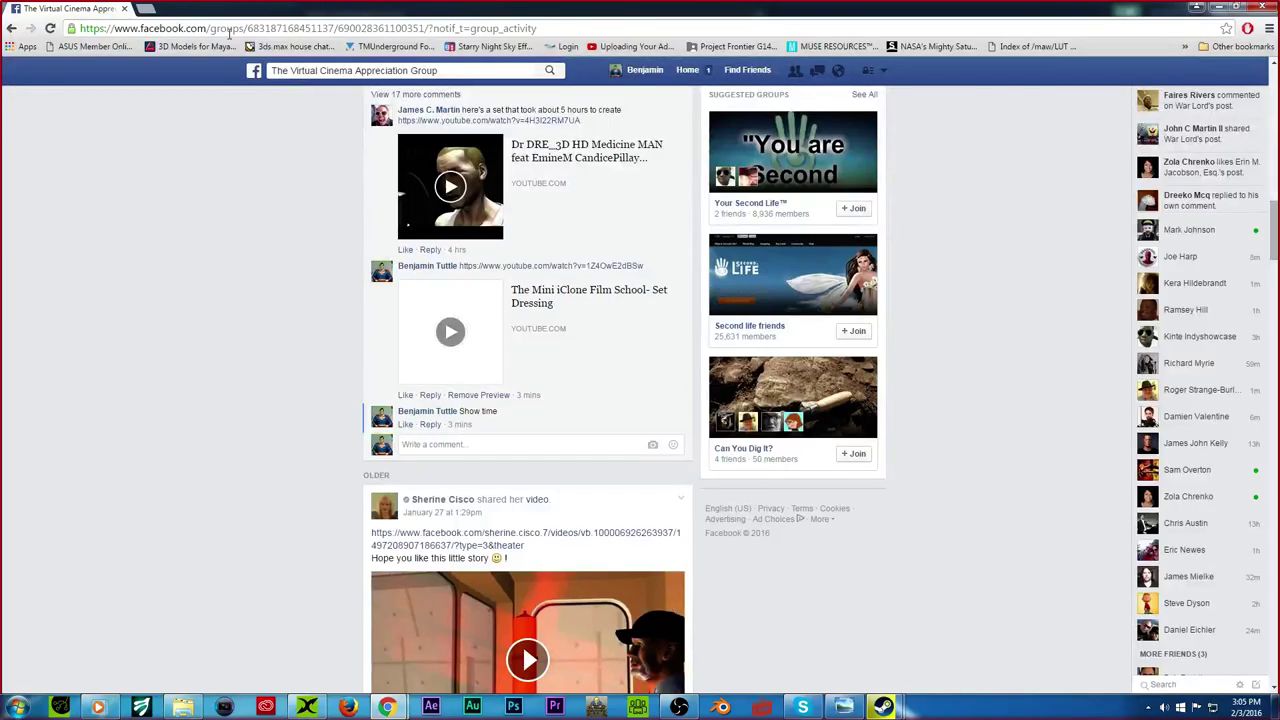
left_click(229, 32)
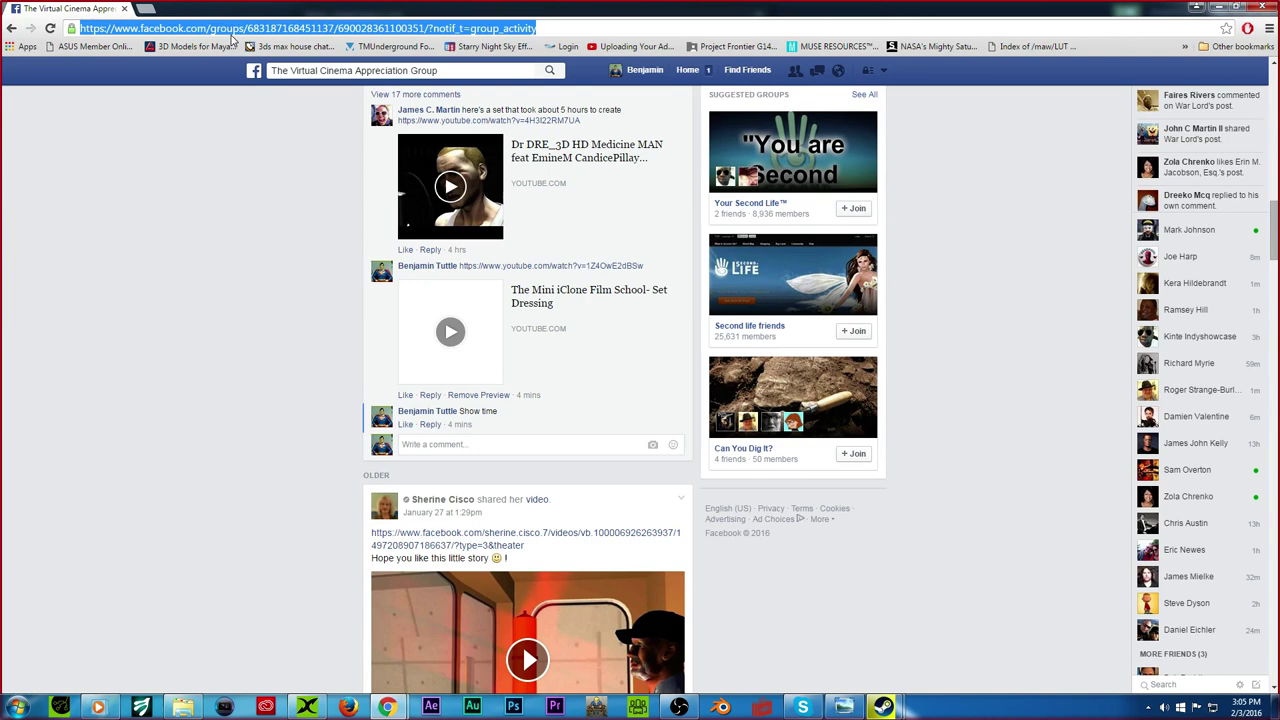
type("xnlara")
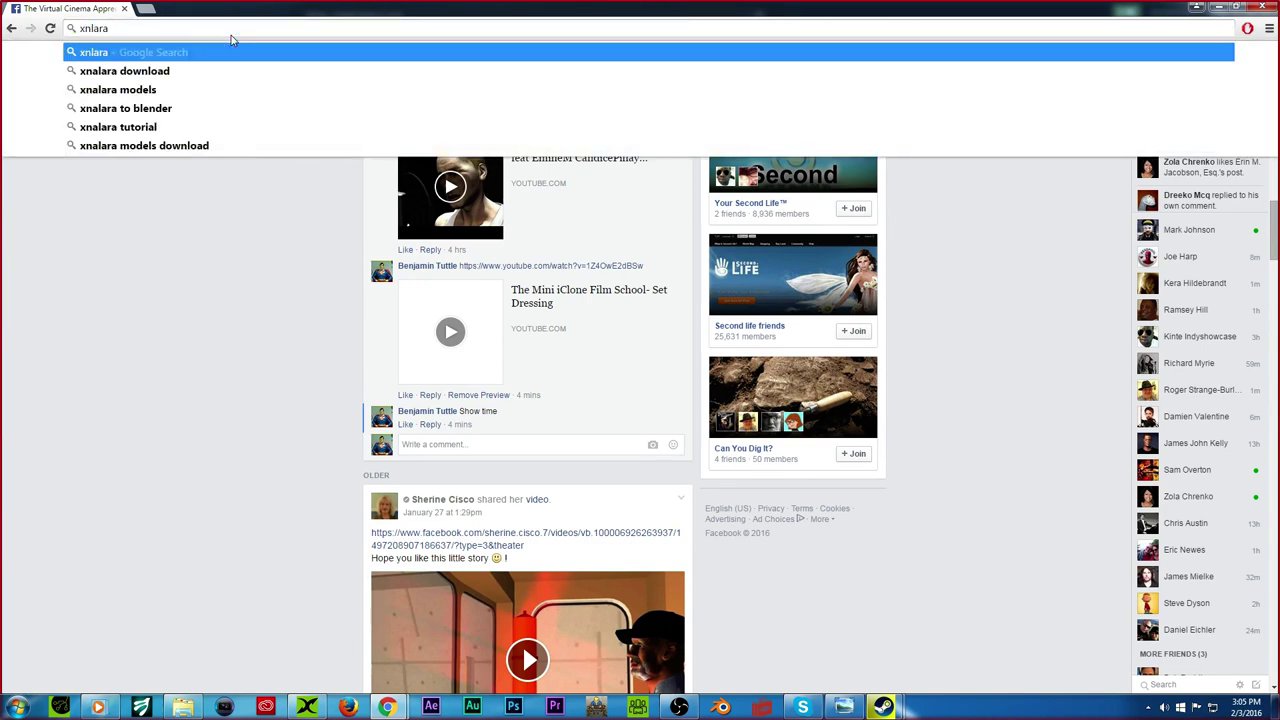
key("Down")
key("Return")
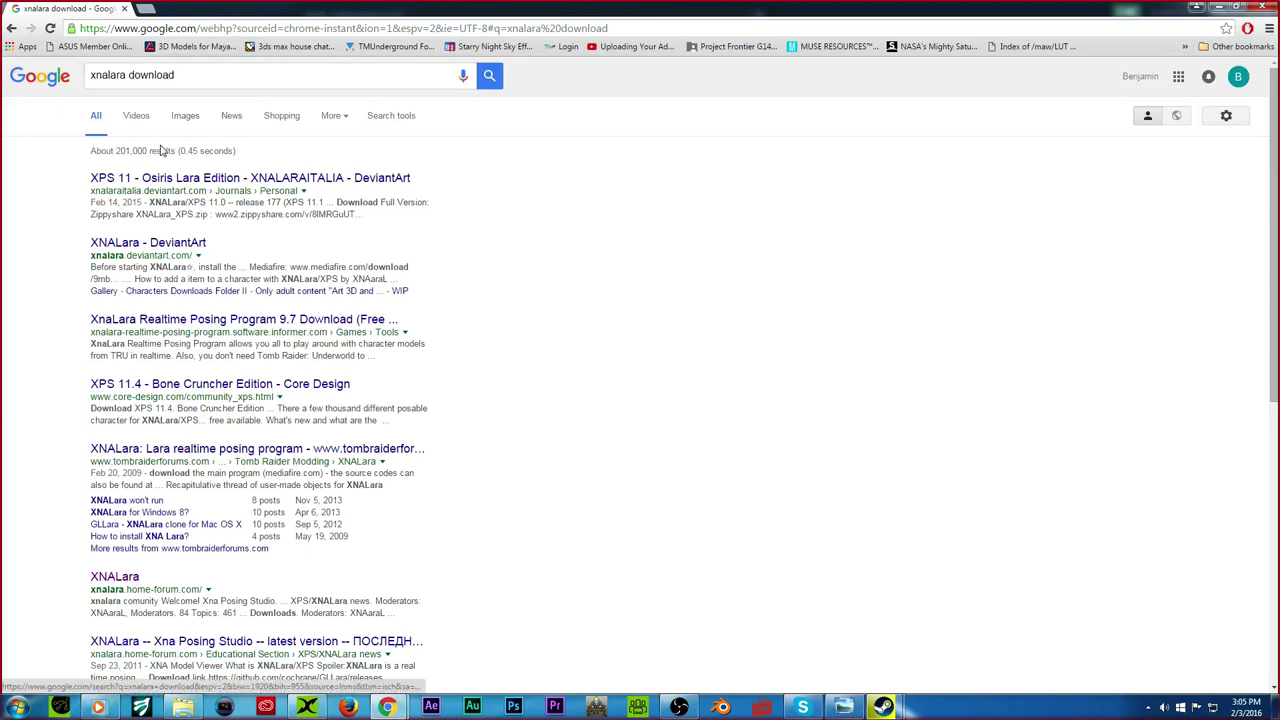
Step: Open the XNALara DeviantArt group page and look through its required installs and gallery download folders
left_click(150, 244)
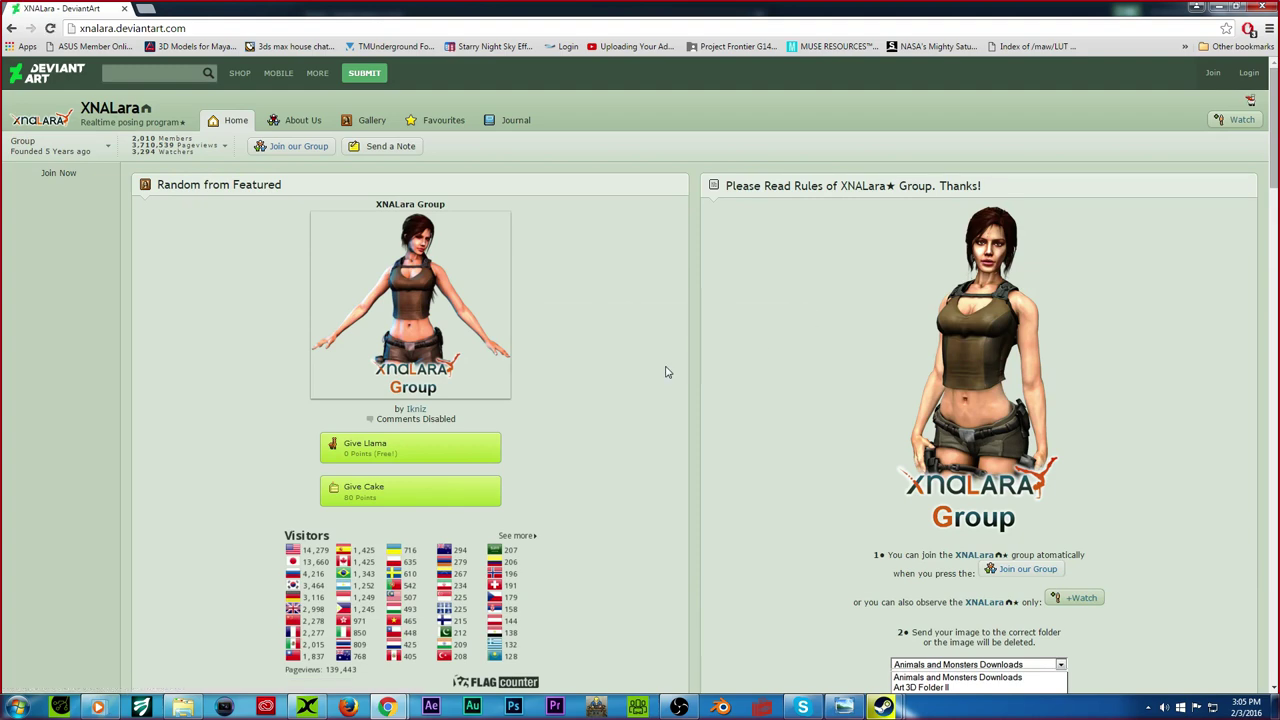
scroll(667, 372, "down", 5)
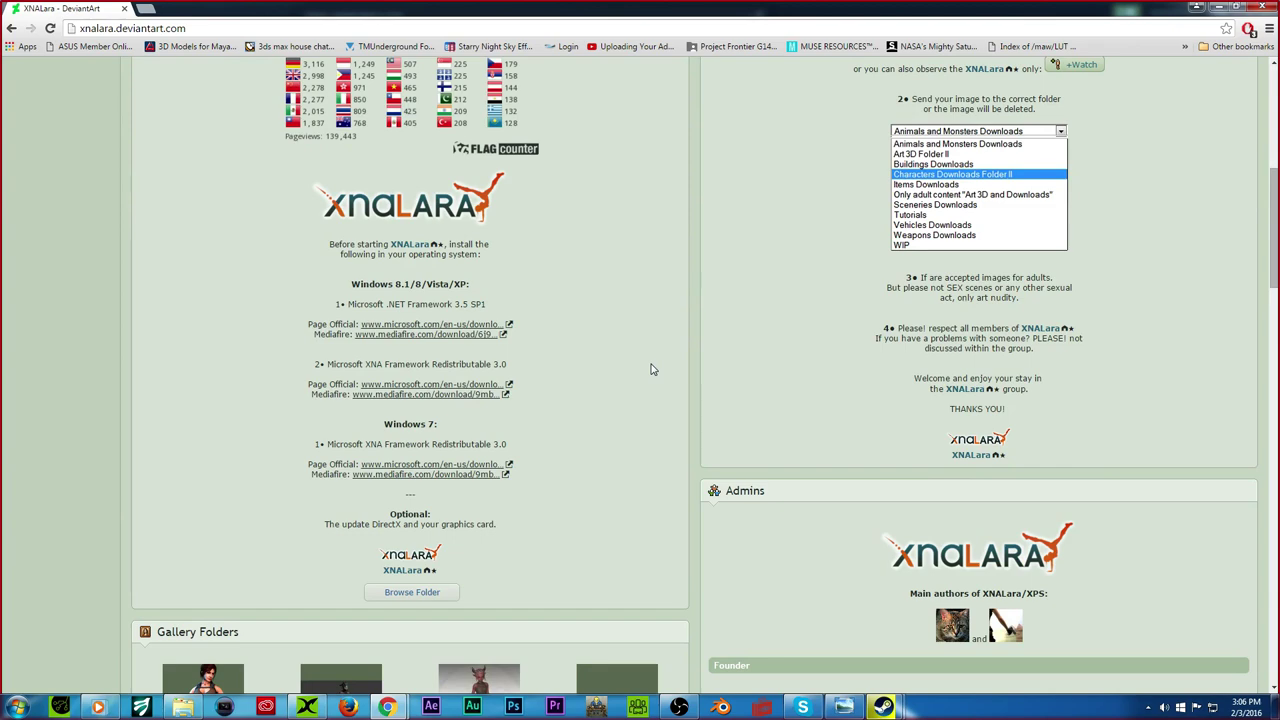
scroll(651, 368, "down", 3)
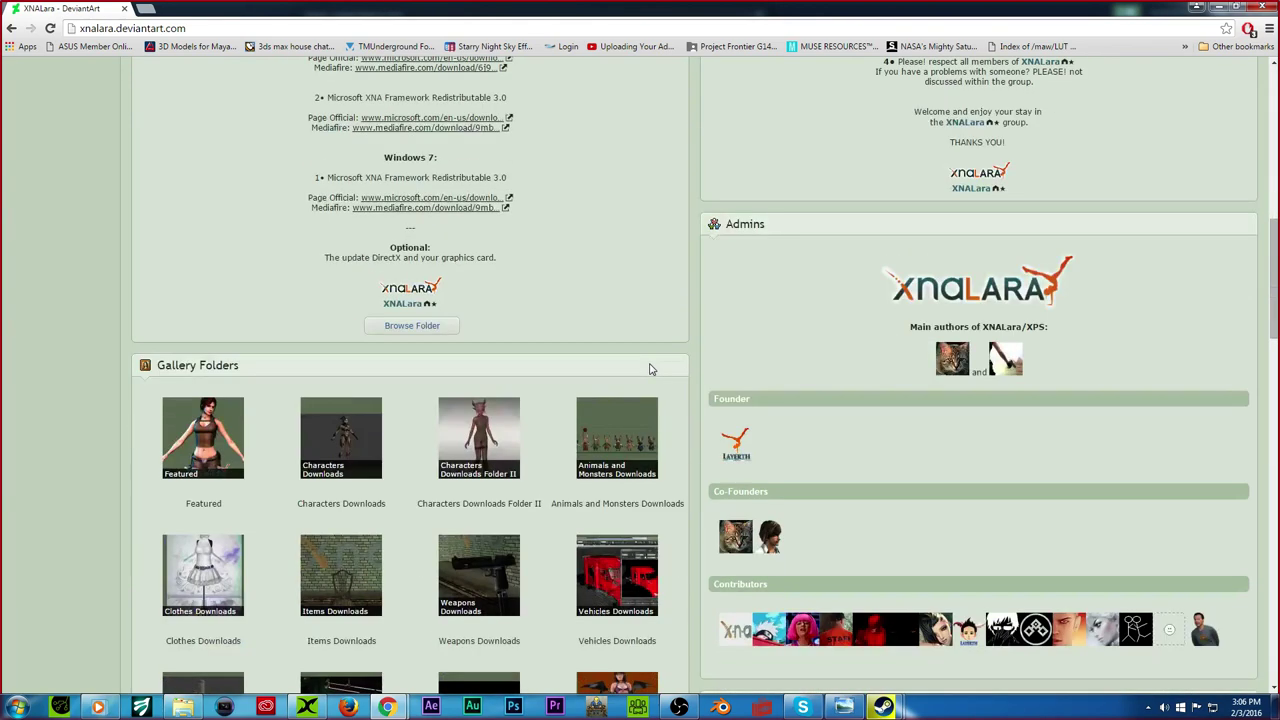
scroll(648, 364, "down", 2)
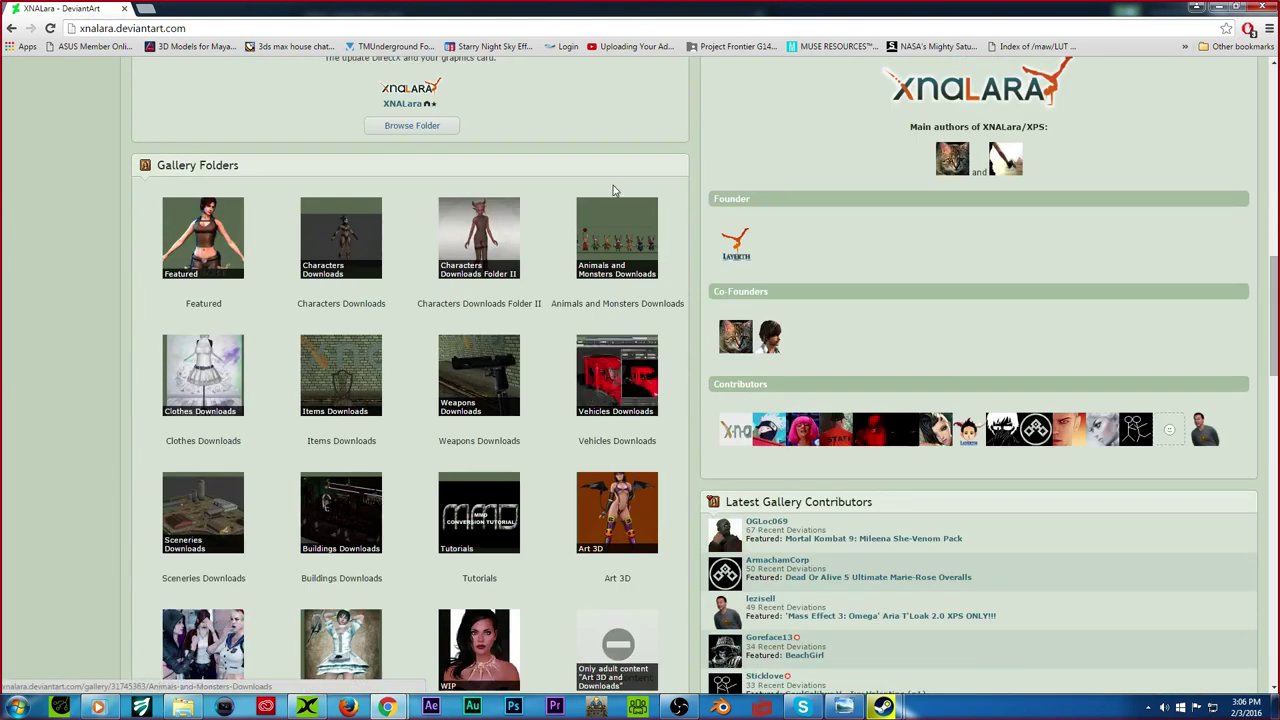
scroll(458, 124, "down", 2)
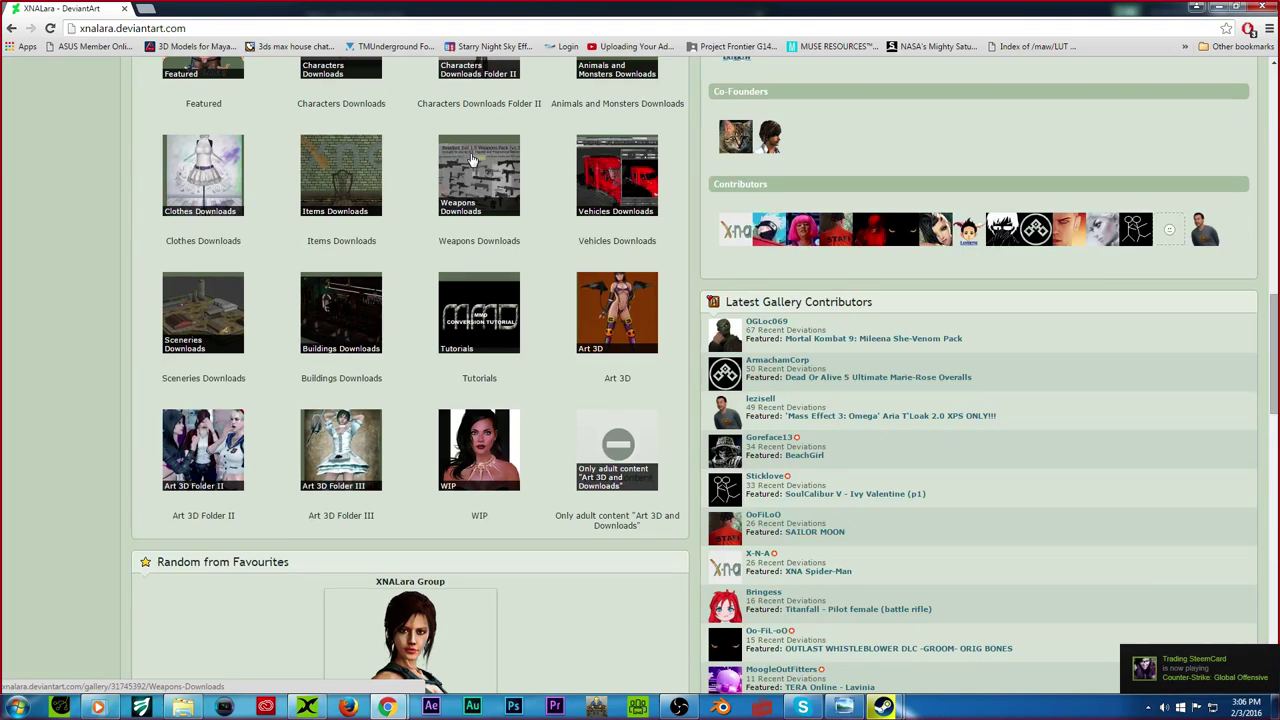
scroll(372, 187, "up", 5)
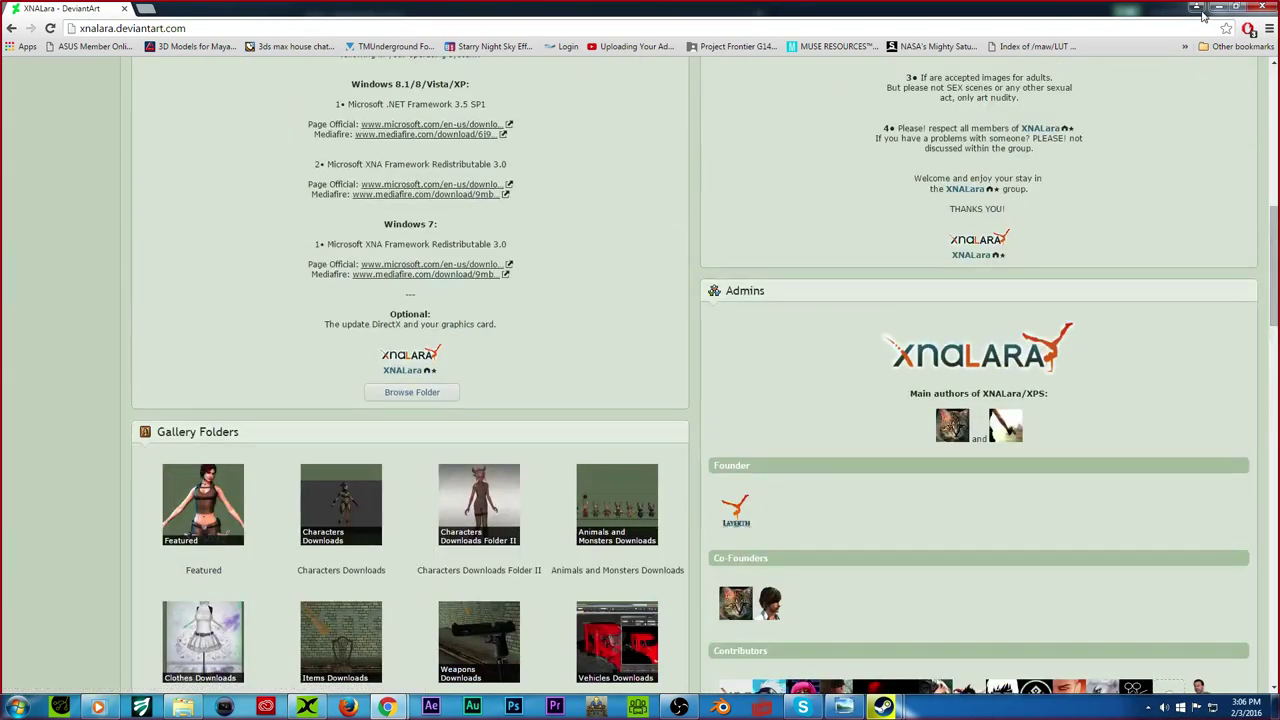
Step: Switch to iClone 6 Pro, dismiss its welcome screen and expand the Props category of the set templates
left_click(1217, 8)
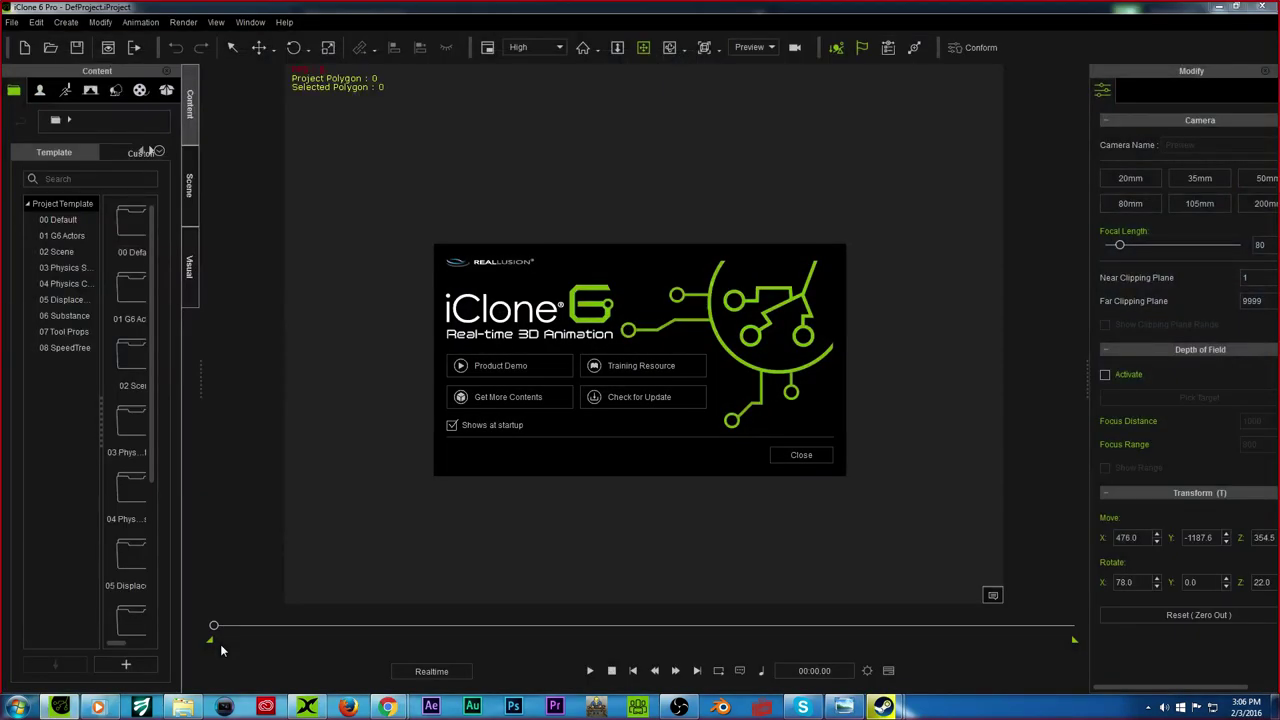
left_click(828, 459)
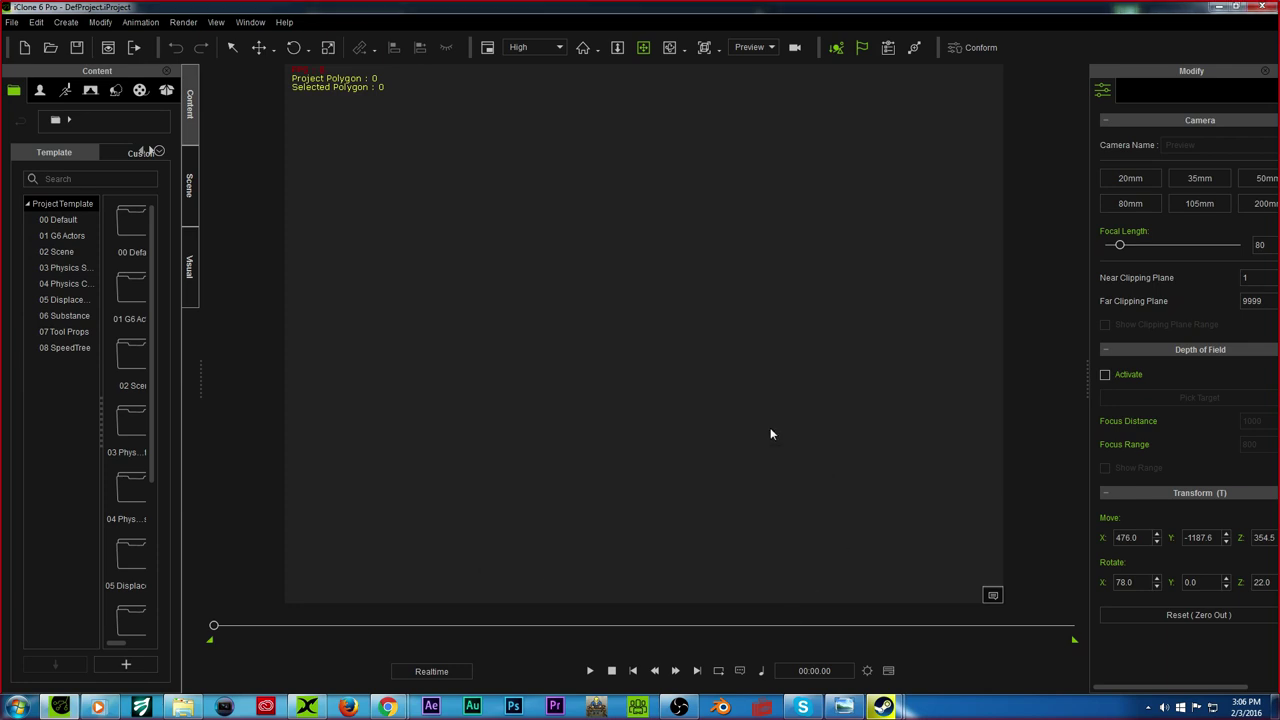
left_click(116, 91)
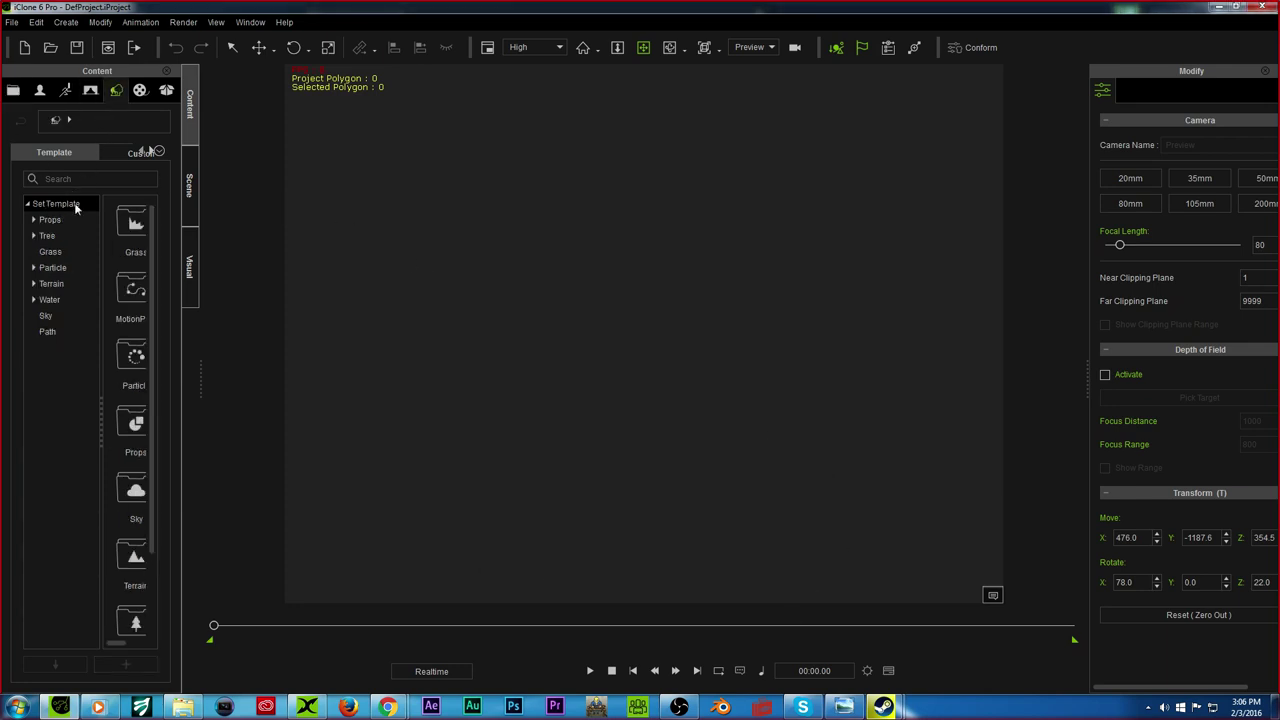
left_click(33, 221)
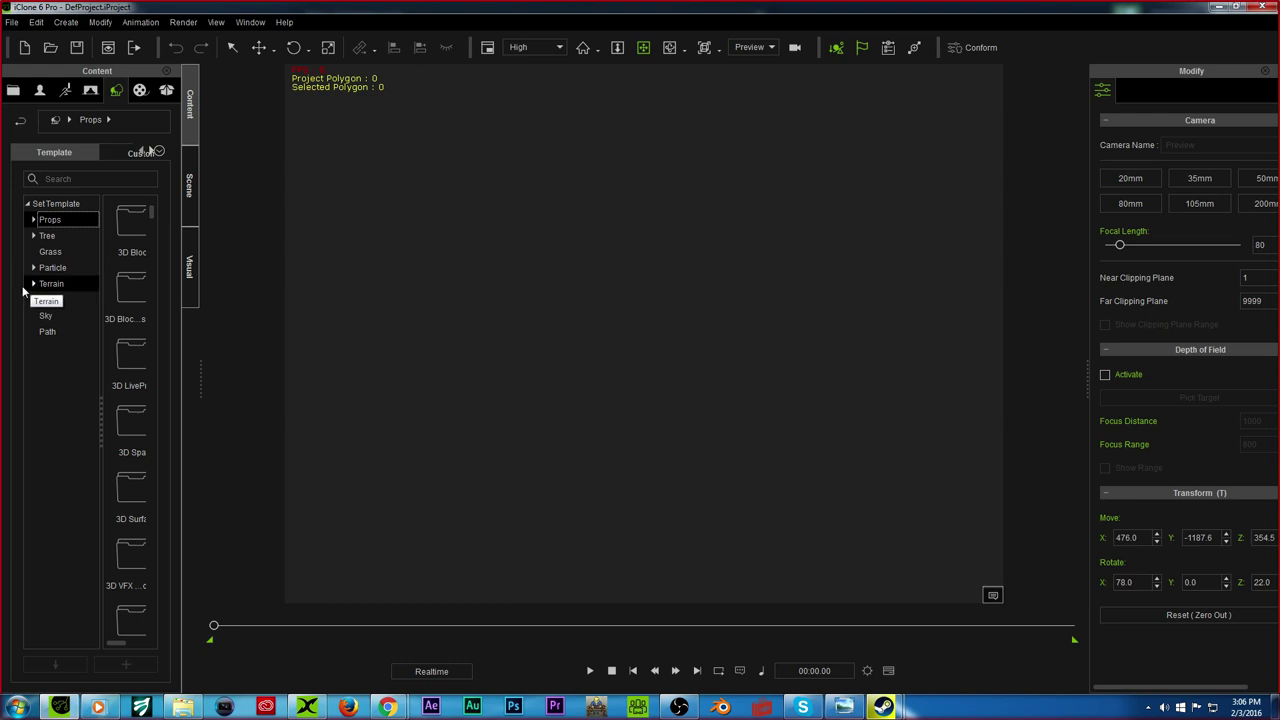
left_click(33, 219)
Step: Open the Left 4 Dead props folder and widen the content library so folder names are fully readable
scroll(40, 390, "down", 5)
scroll(48, 416, "down", 8)
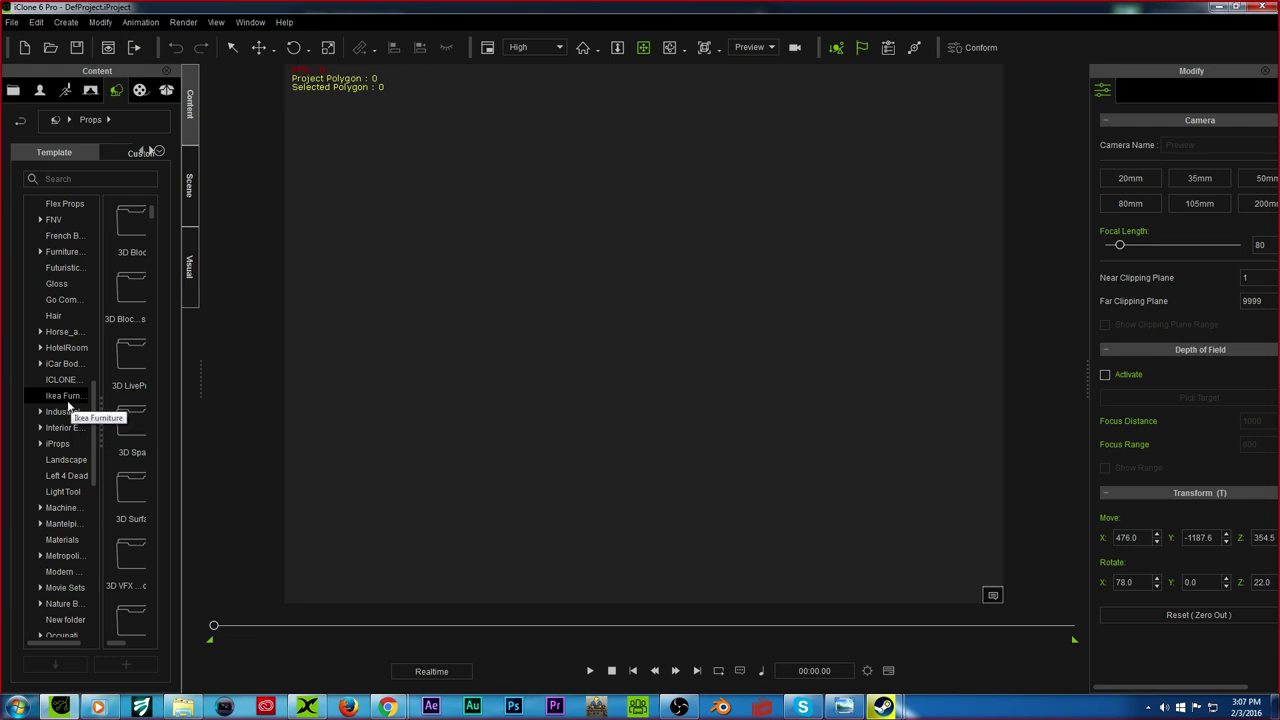
scroll(61, 450, "down", 3)
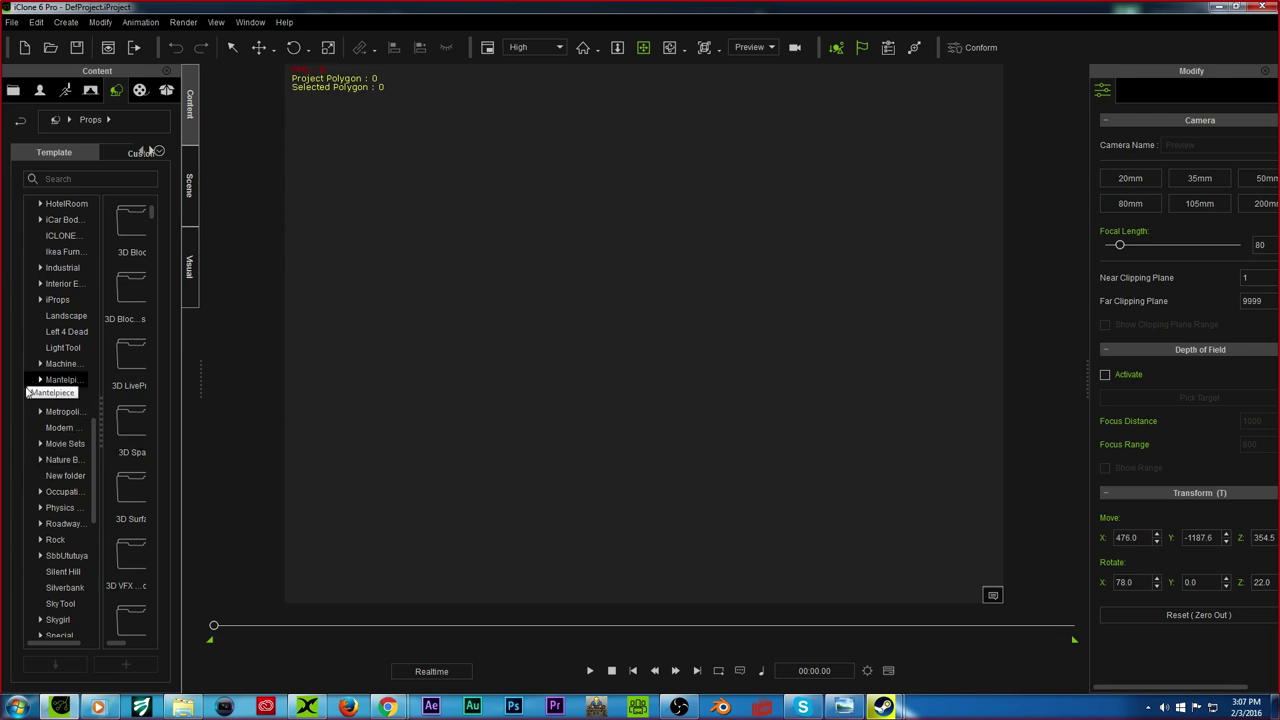
scroll(55, 450, "up", 3)
left_click(70, 476)
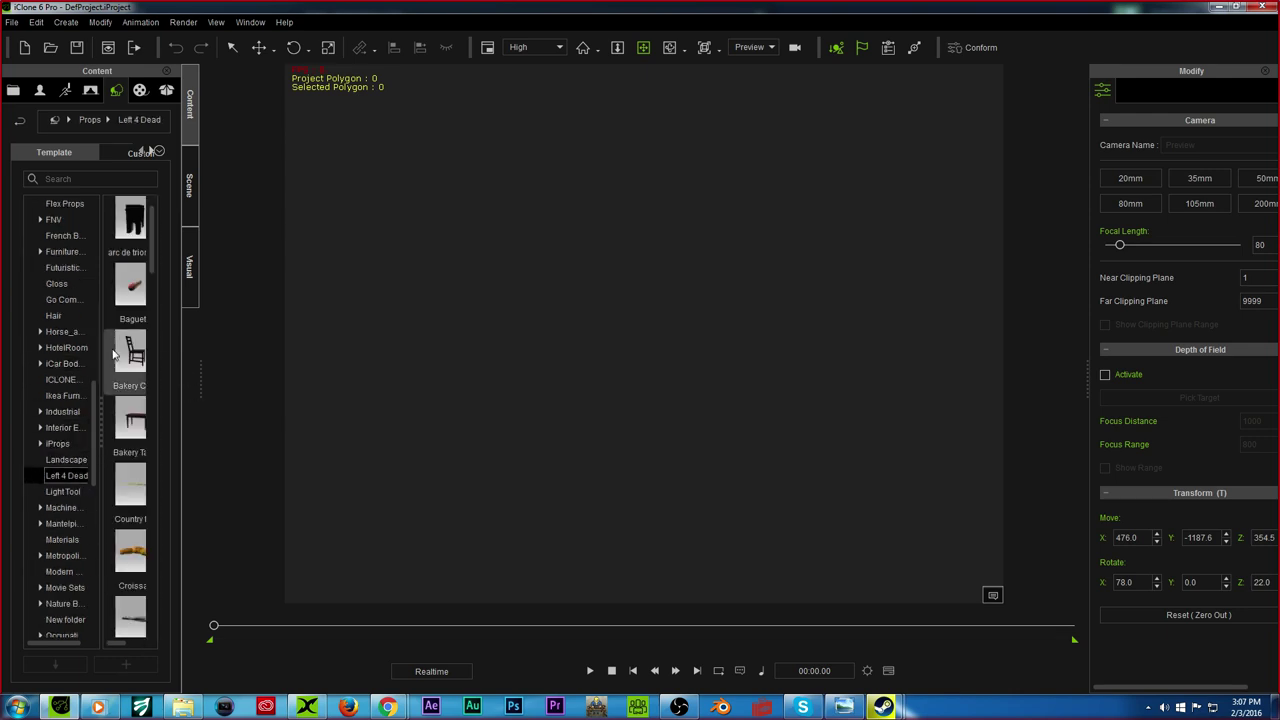
left_click_drag(200, 370, 223, 380)
scroll(65, 360, "up", 4)
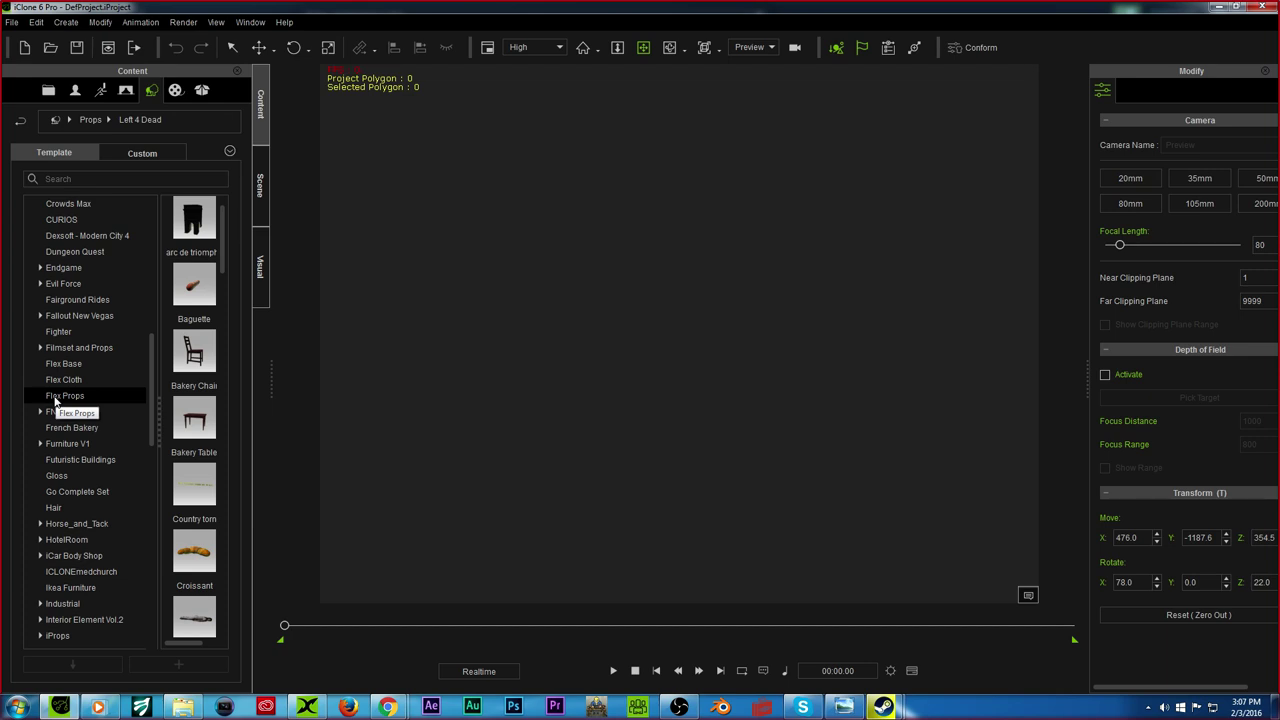
Step: Expand the Fallout New Vegas props folder and view the contents of its El Dorado Casino and Strip subfolders
left_click(40, 315)
left_click(83, 332)
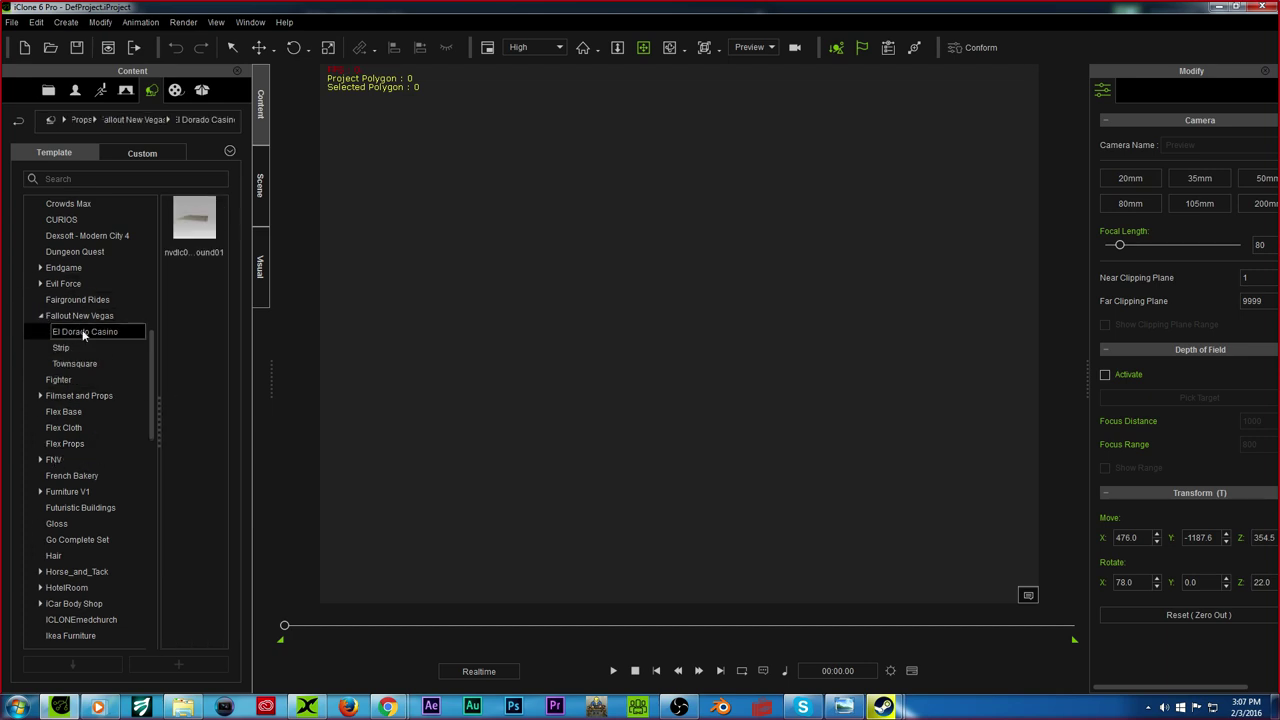
left_click(63, 348)
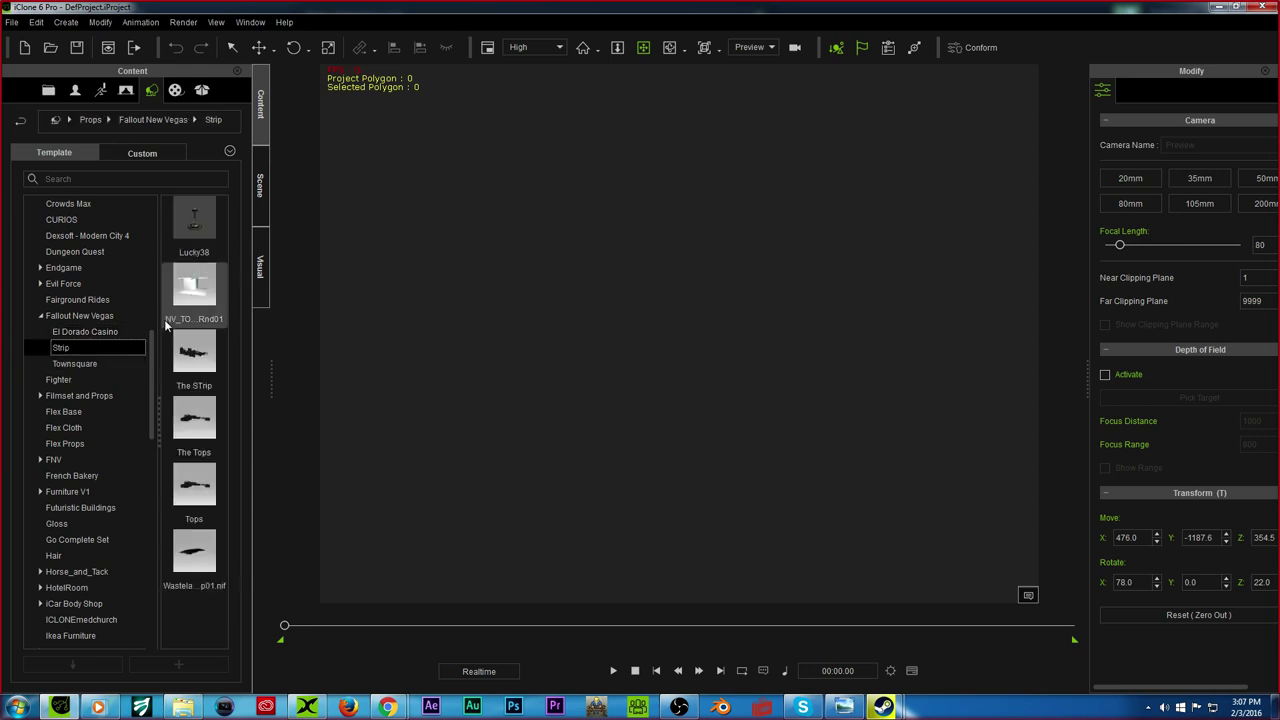
Step: Load the Lucky38 prop into the viewport for a close look and delete it from the scene
left_click_drag(210, 233, 664, 402)
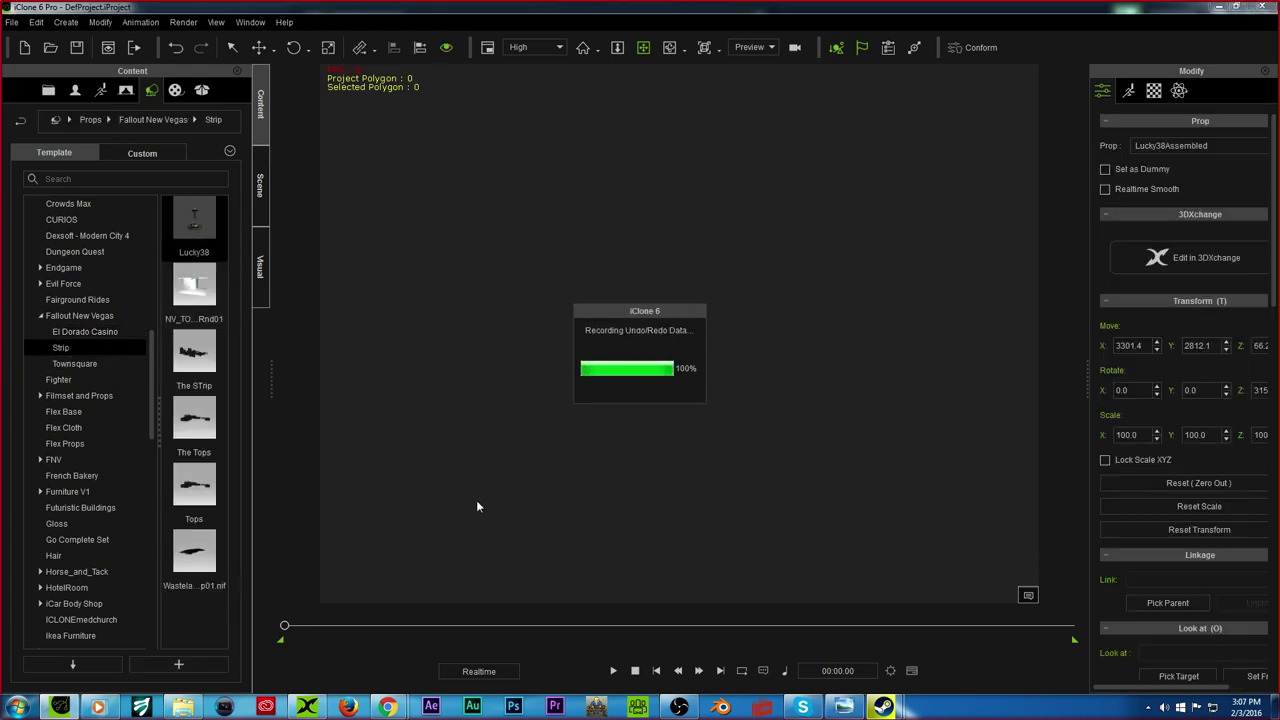
left_click(636, 412)
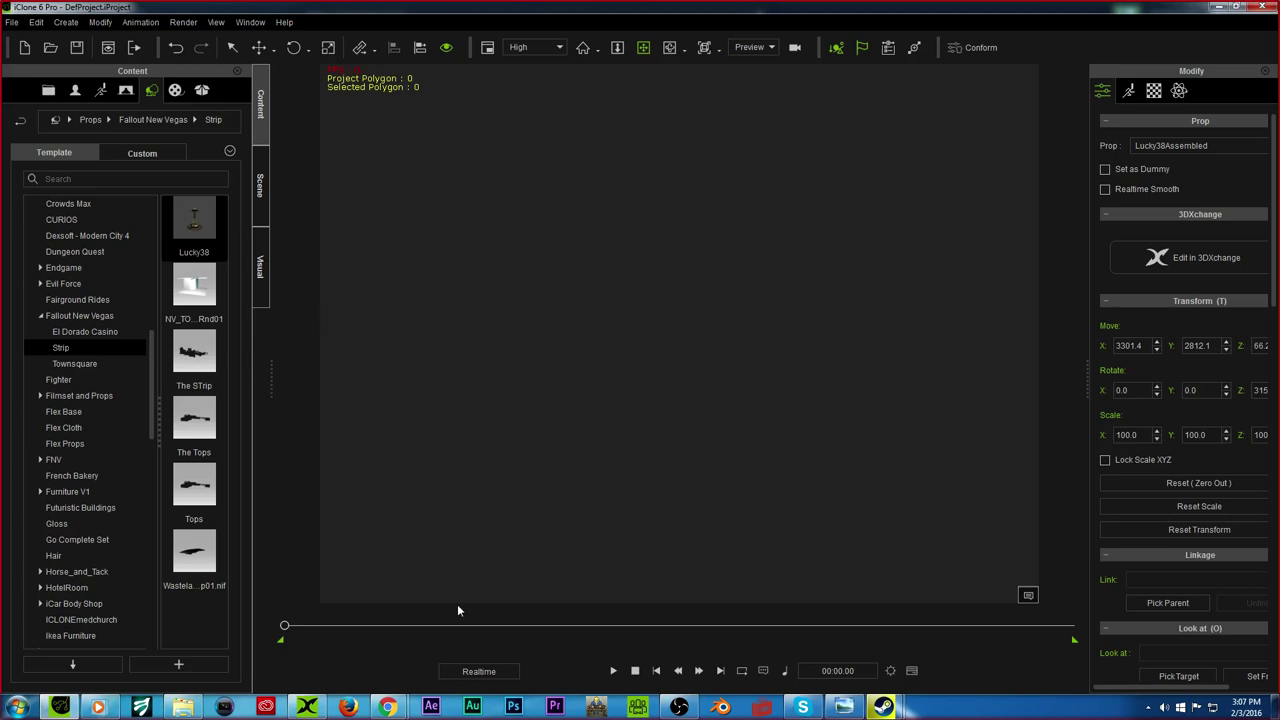
scroll(575, 218, "down", 1)
left_click_drag(724, 184, 403, 469)
left_click_drag(647, 229, 614, 198)
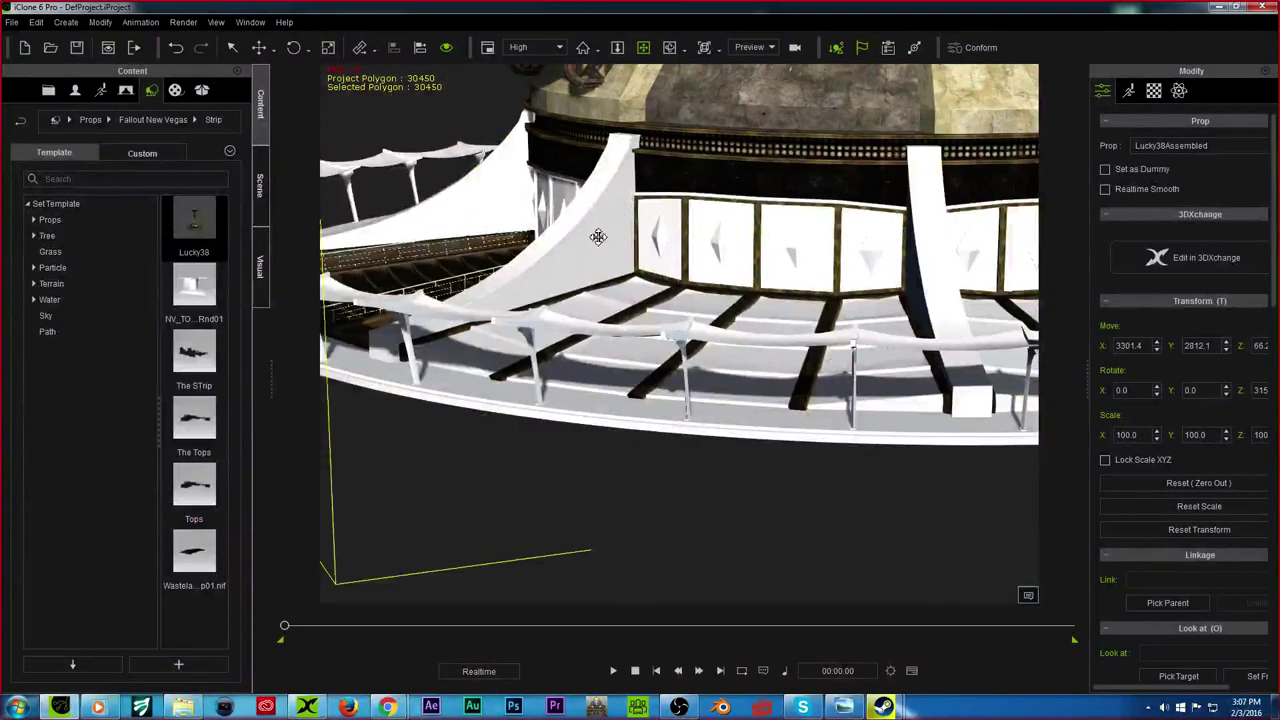
key("Delete")
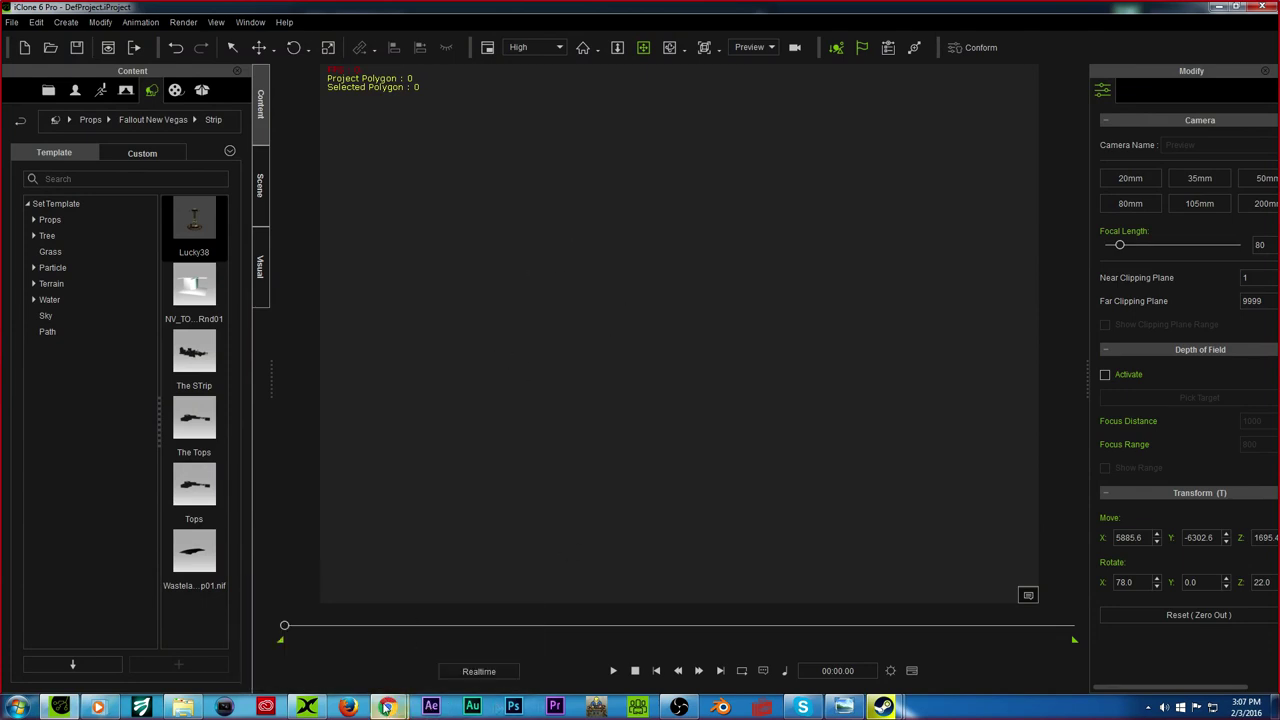
Step: Switch to the XNALara DeviantArt page in Chrome and look over its gallery download folders and group rules
mouse_move(387, 707)
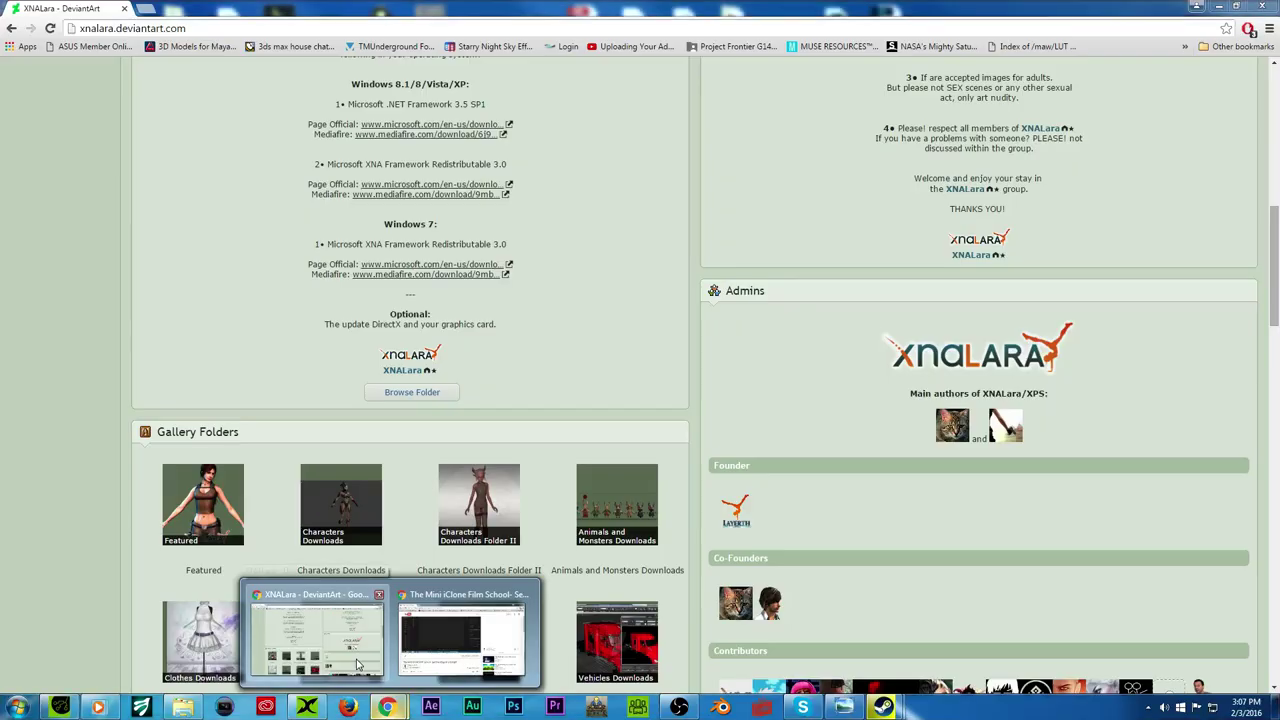
left_click(320, 640)
scroll(395, 442, "down", 5)
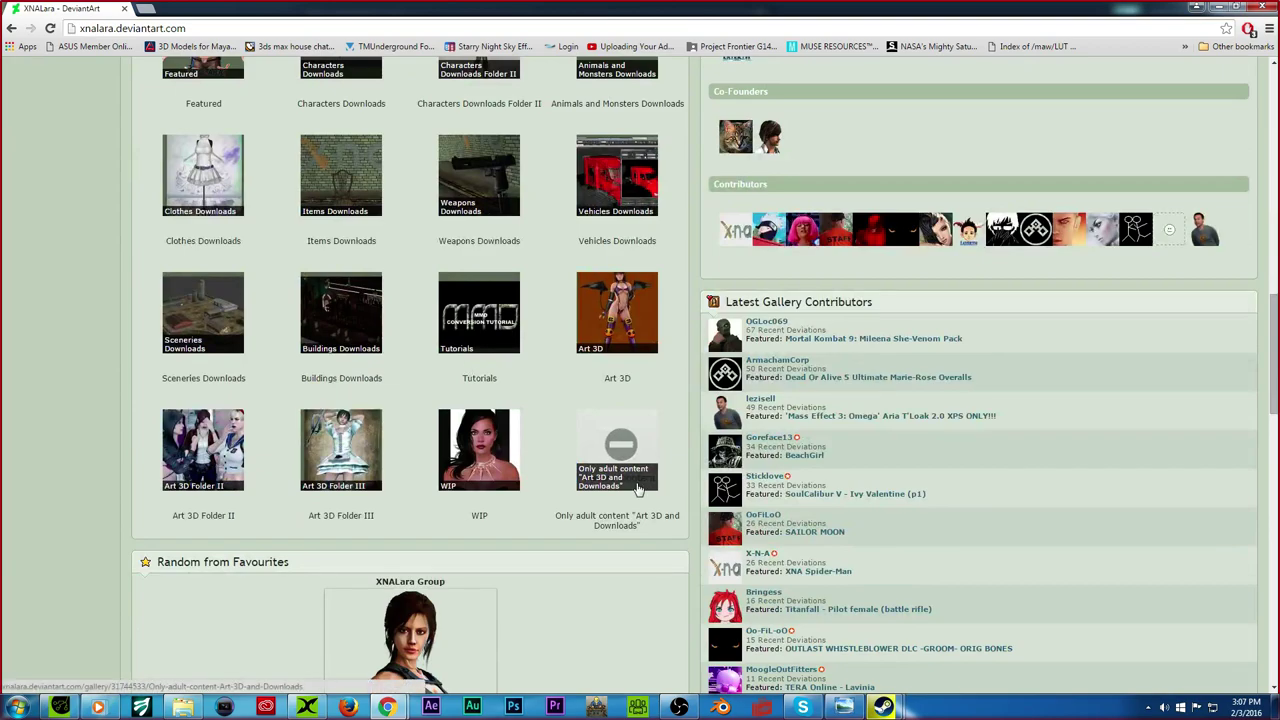
scroll(615, 495, "down", 3)
scroll(610, 498, "up", 13)
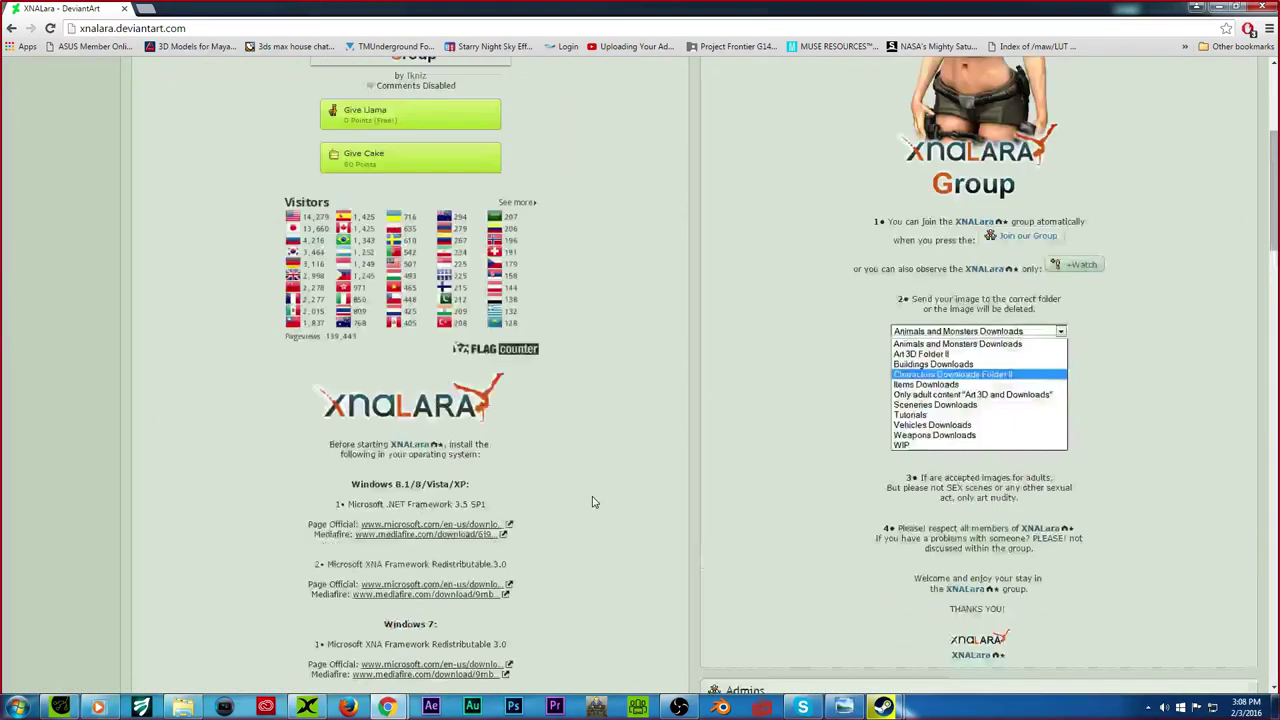
scroll(592, 502, "up", 4)
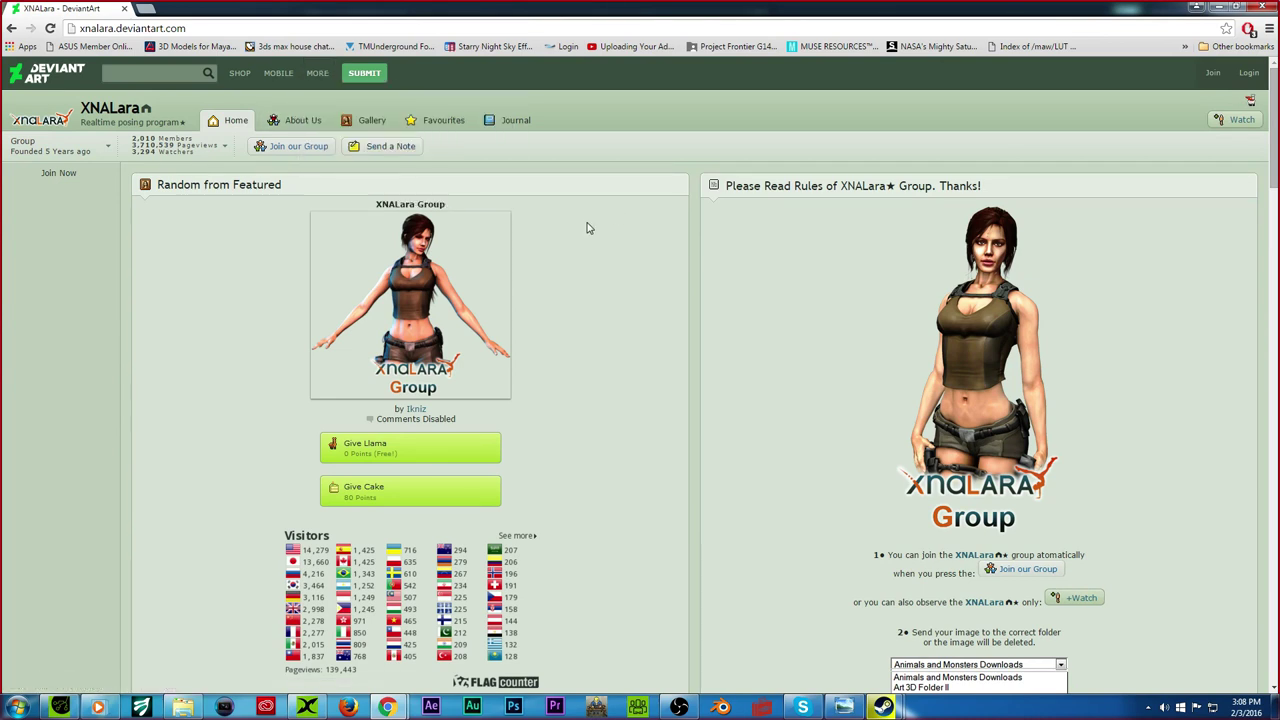
Step: Open the TurboSquid home page from the bookmarked chateau model and browse its 3D model categories
left_click(293, 46)
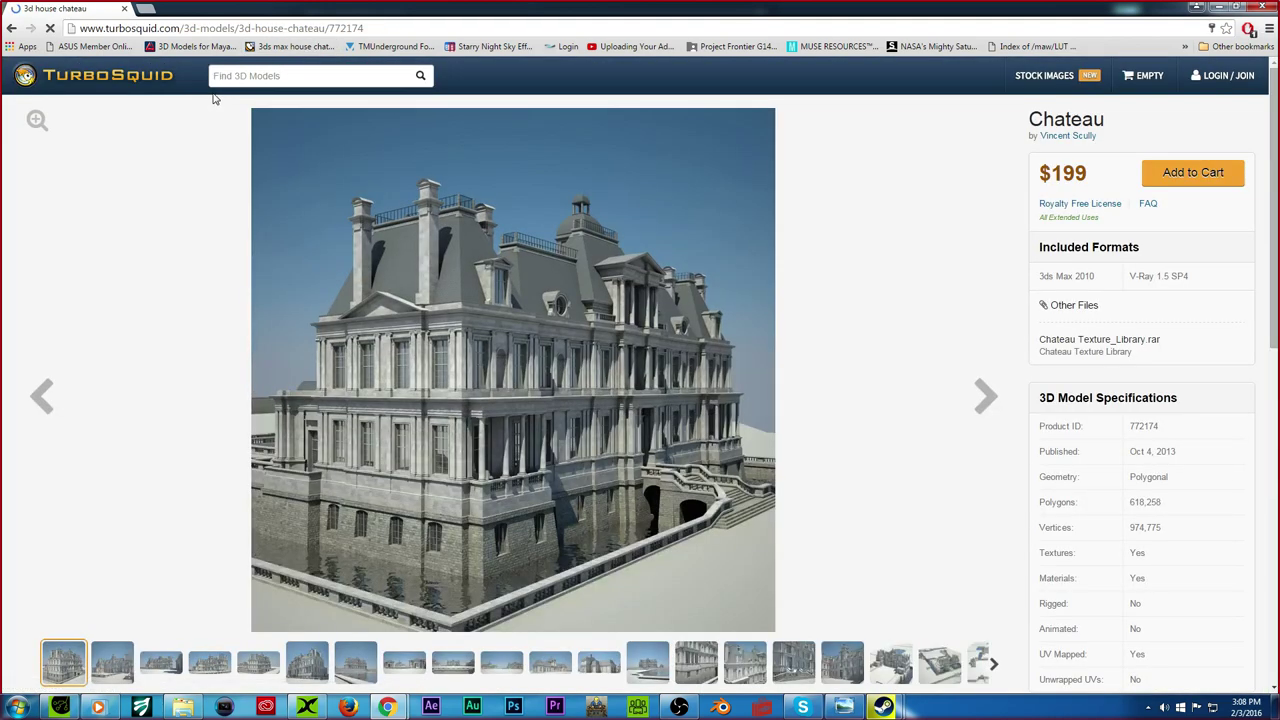
left_click(145, 86)
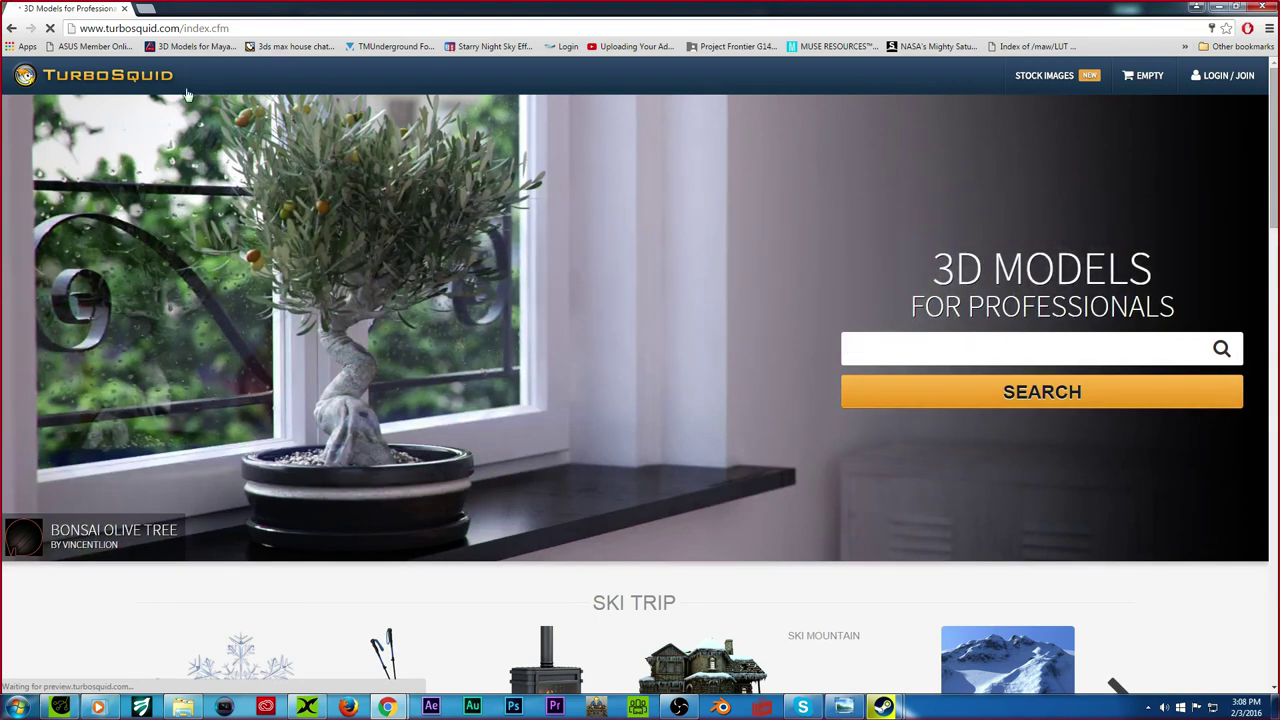
scroll(590, 290, "down", 4)
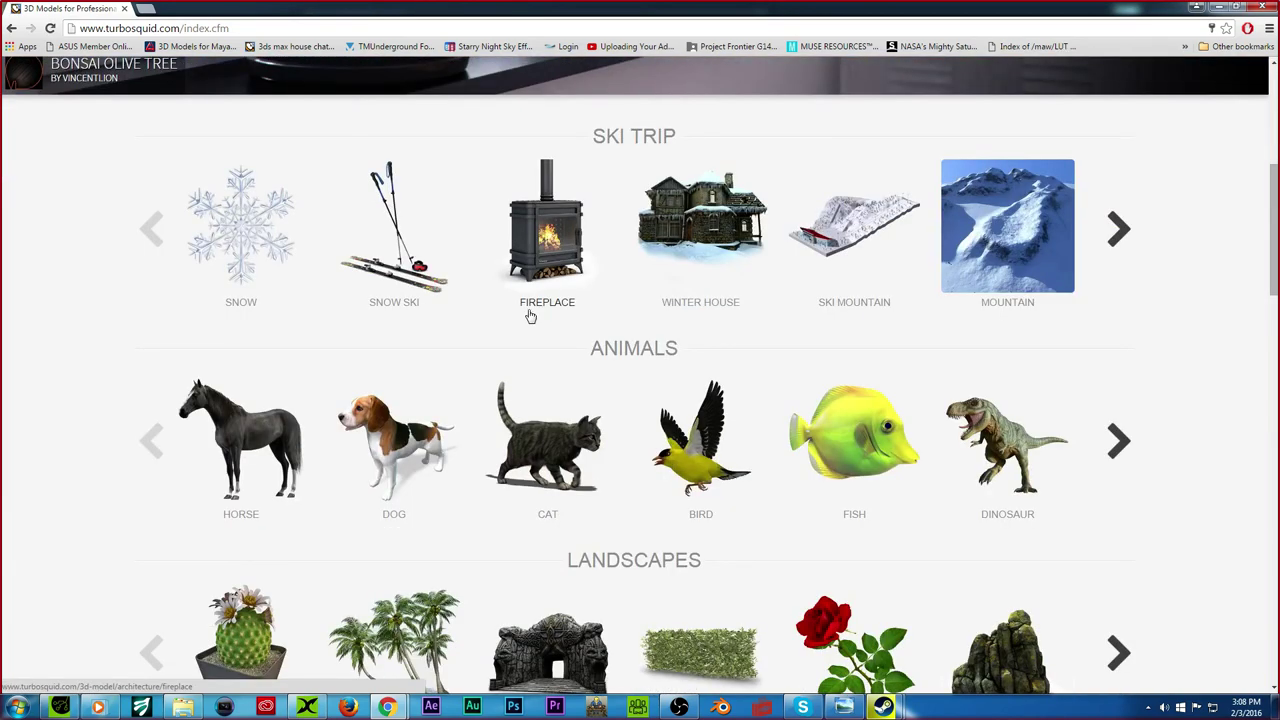
scroll(535, 302, "up", 4)
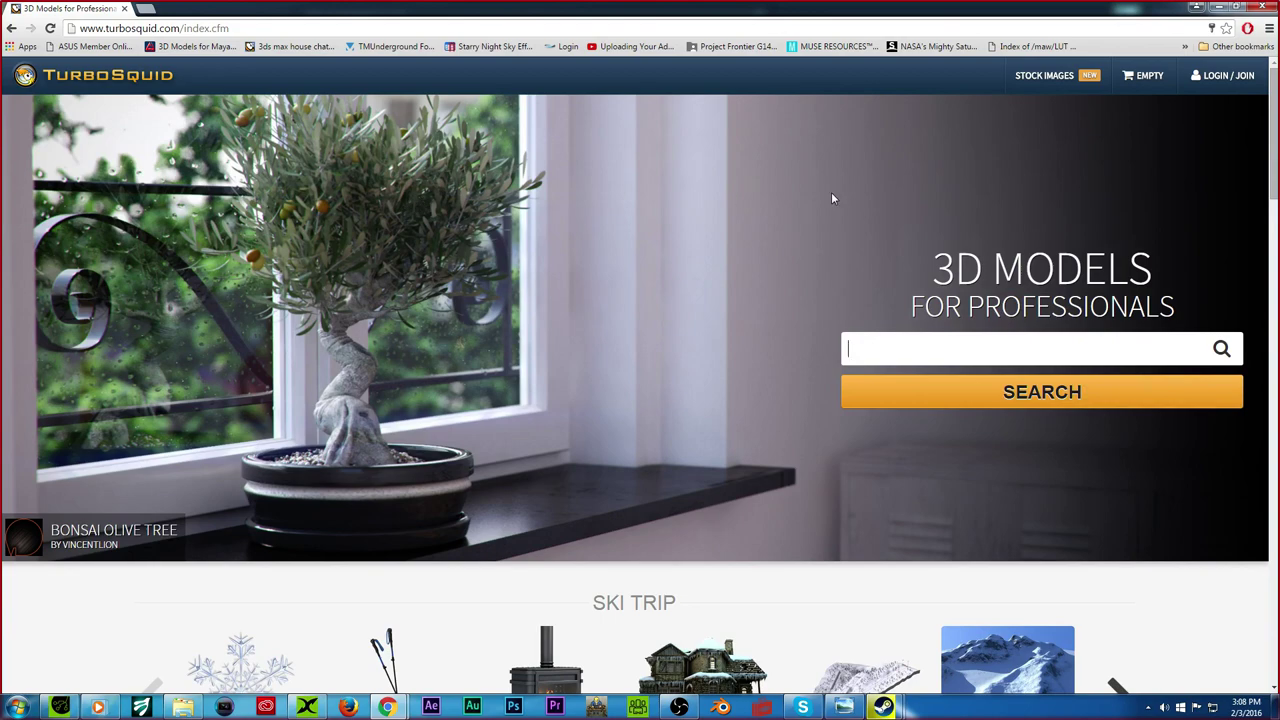
scroll(943, 277, "down", 7)
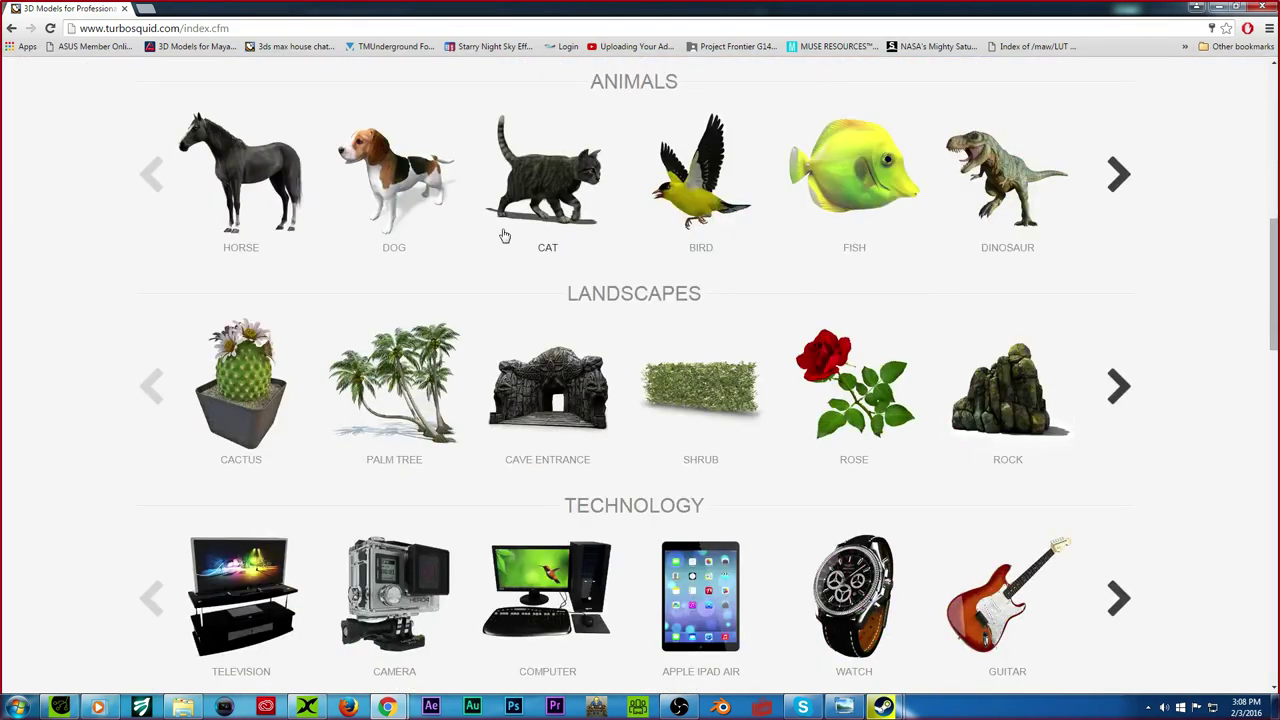
scroll(478, 224, "down", 3)
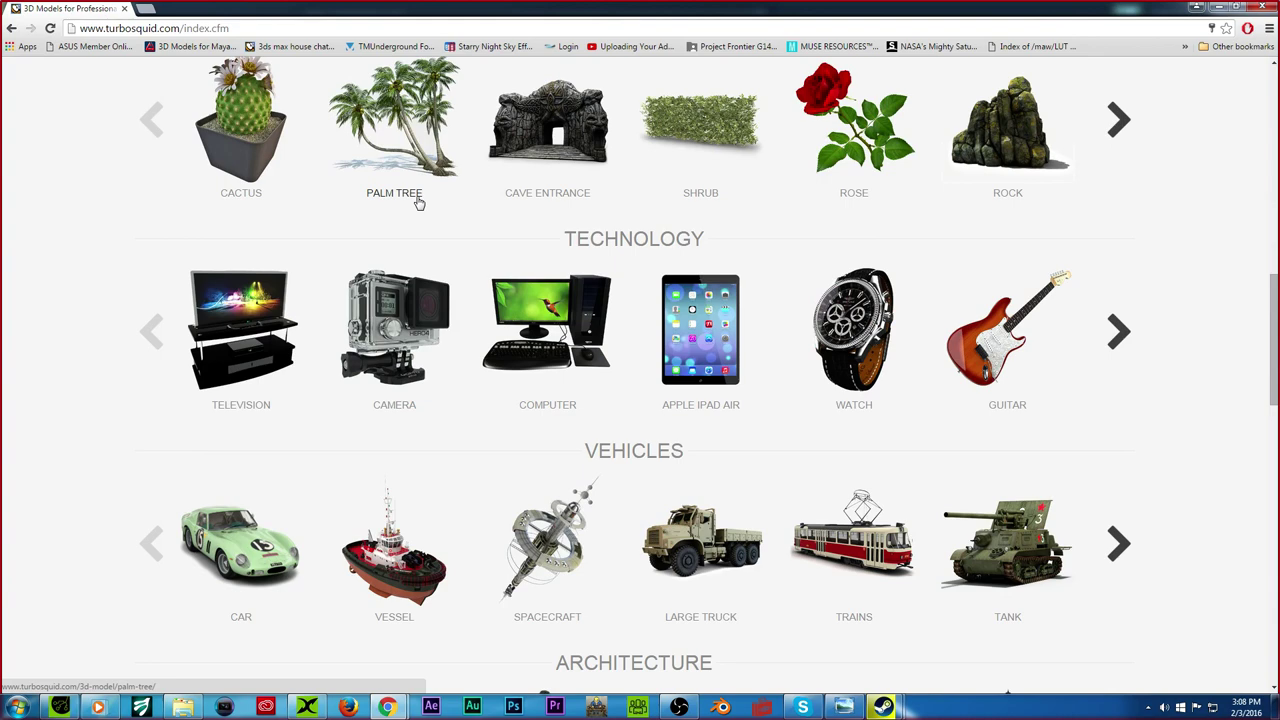
Step: Open TurboSquid's Television category, preview a few free models and open the free Monitor model's page
left_click(262, 332)
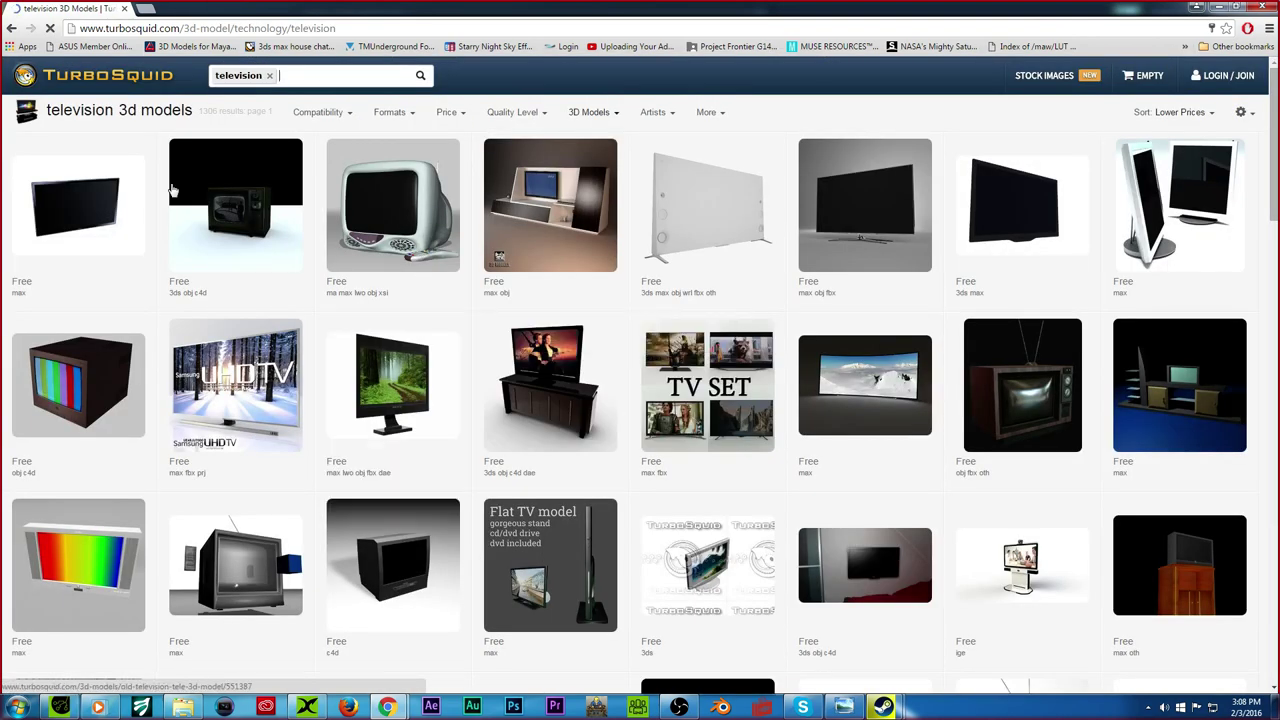
mouse_move(245, 172)
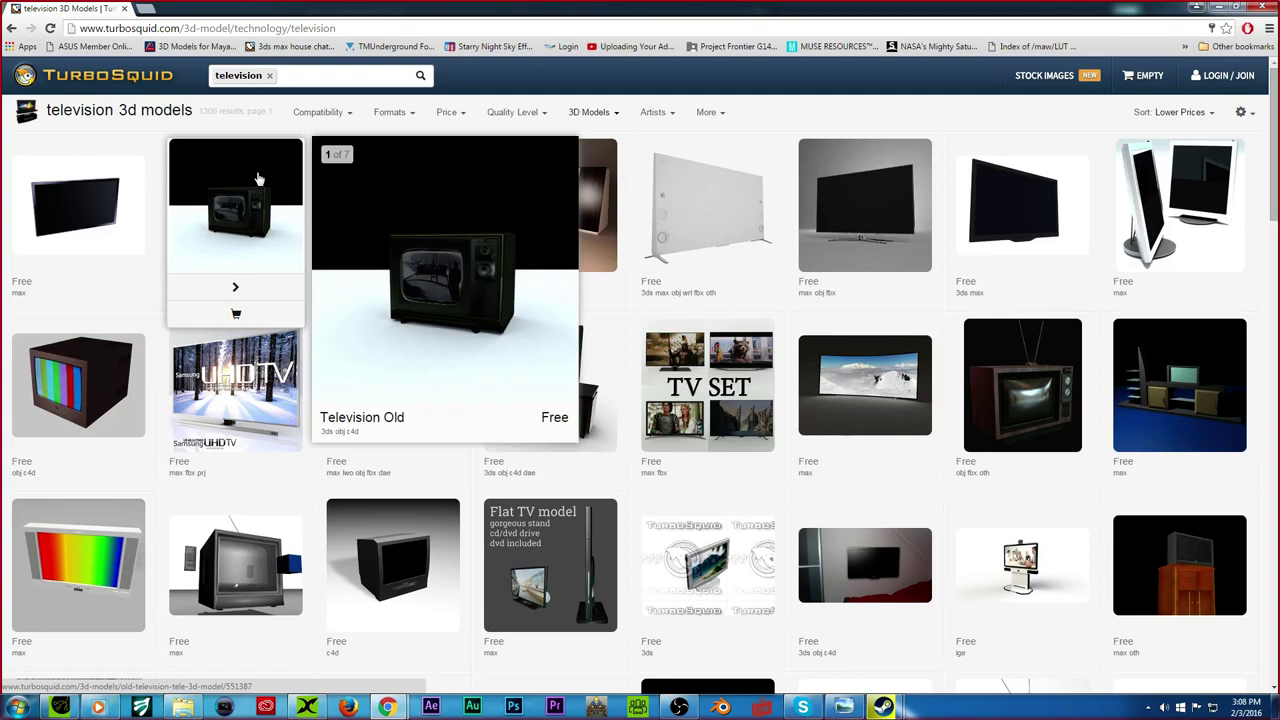
mouse_move(960, 226)
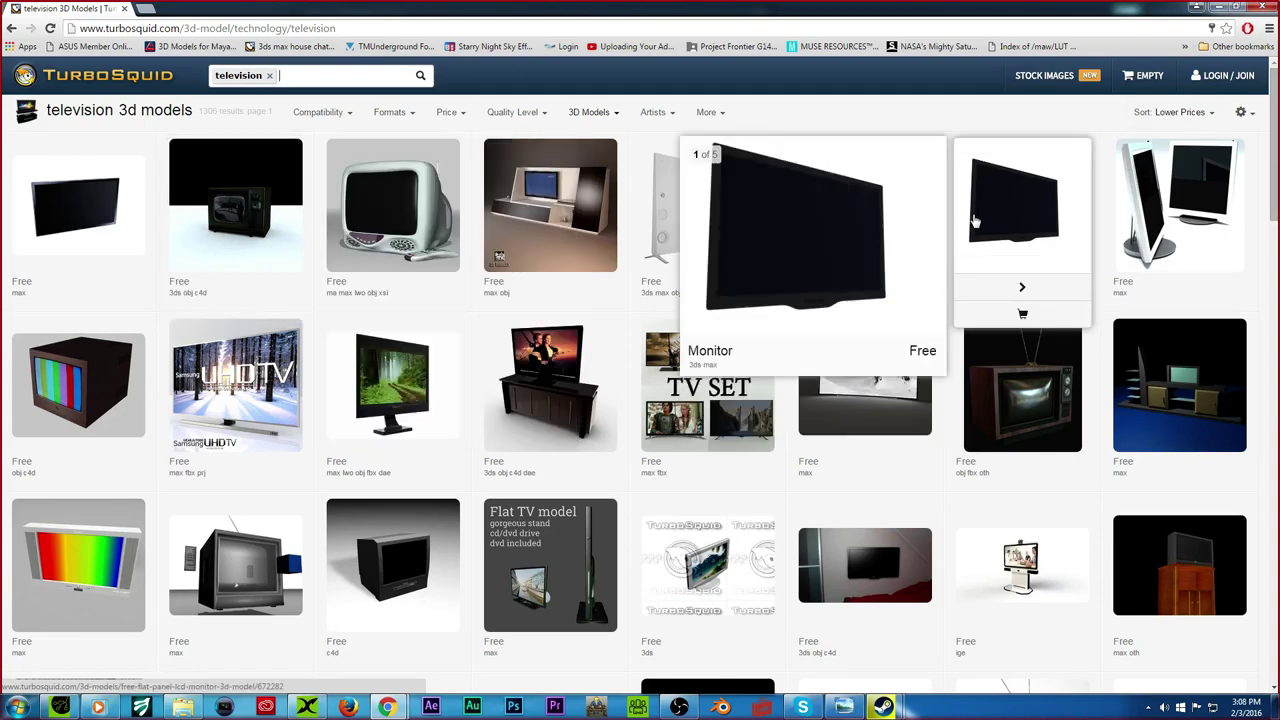
left_click(1025, 197)
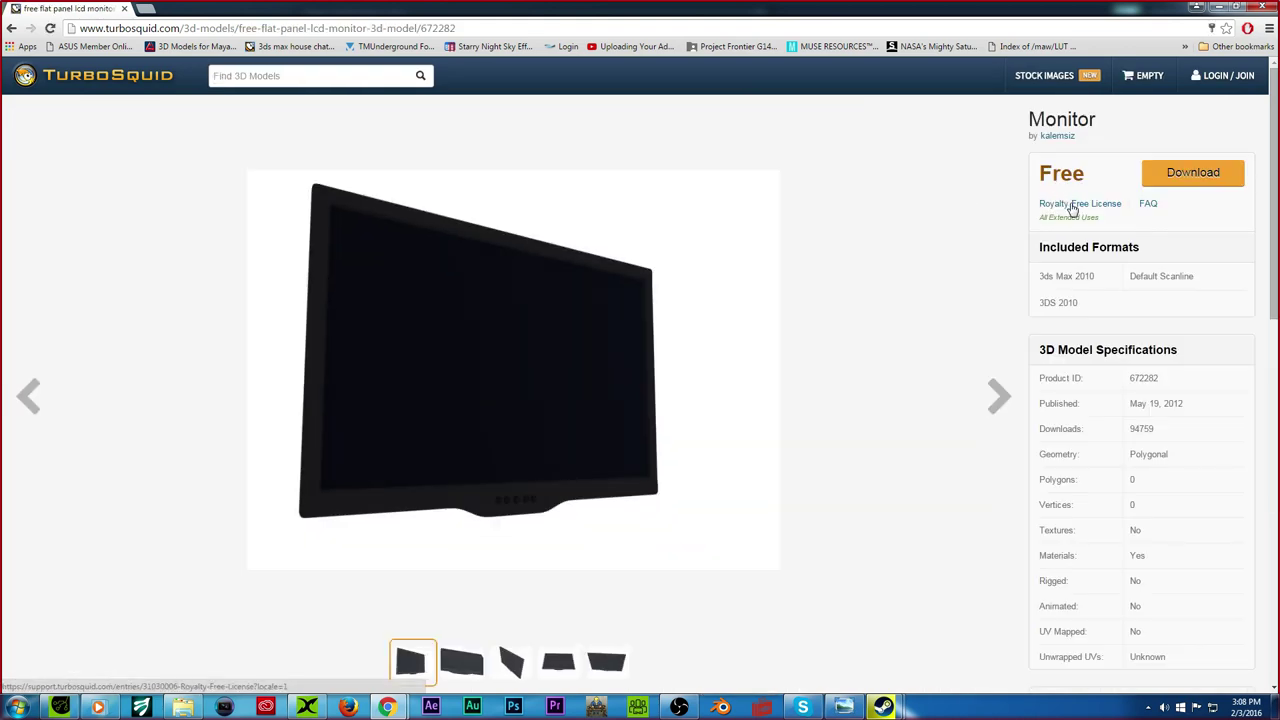
Step: Open the Monitor model's Royalty Free License, highlight part of its introduction and return to the TurboSquid home page
left_click(1073, 205)
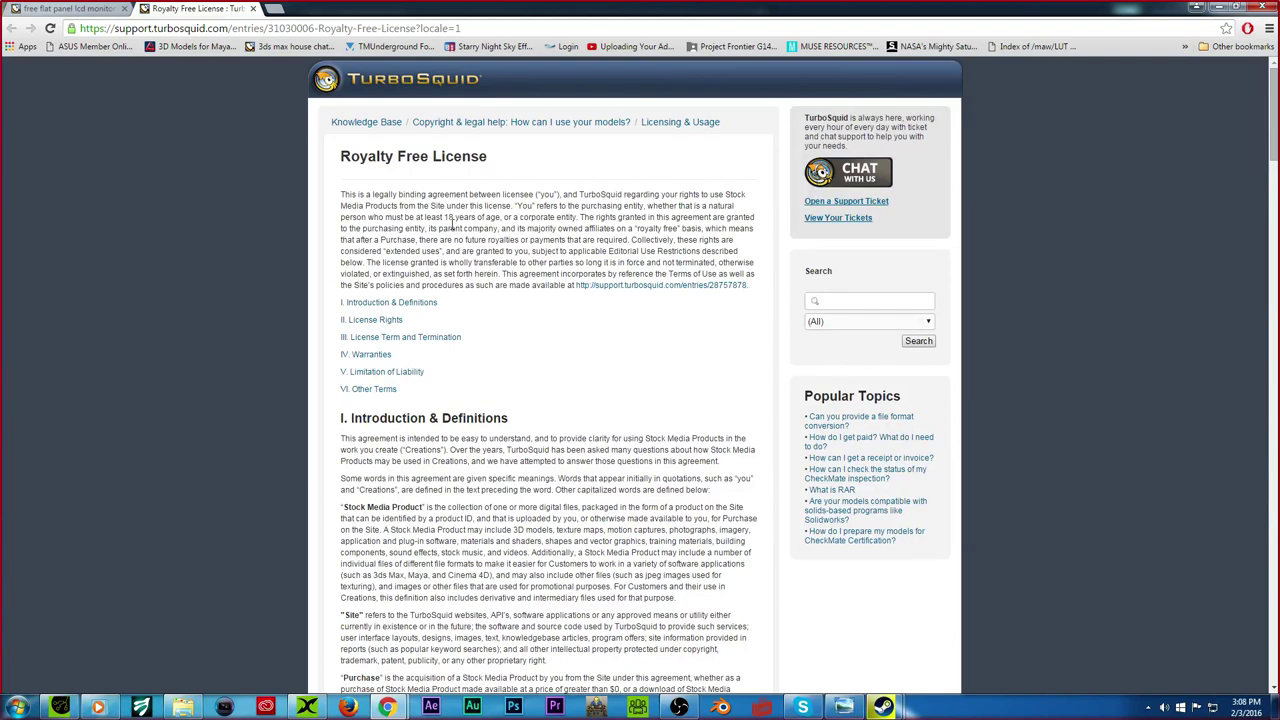
left_click_drag(456, 216, 474, 264)
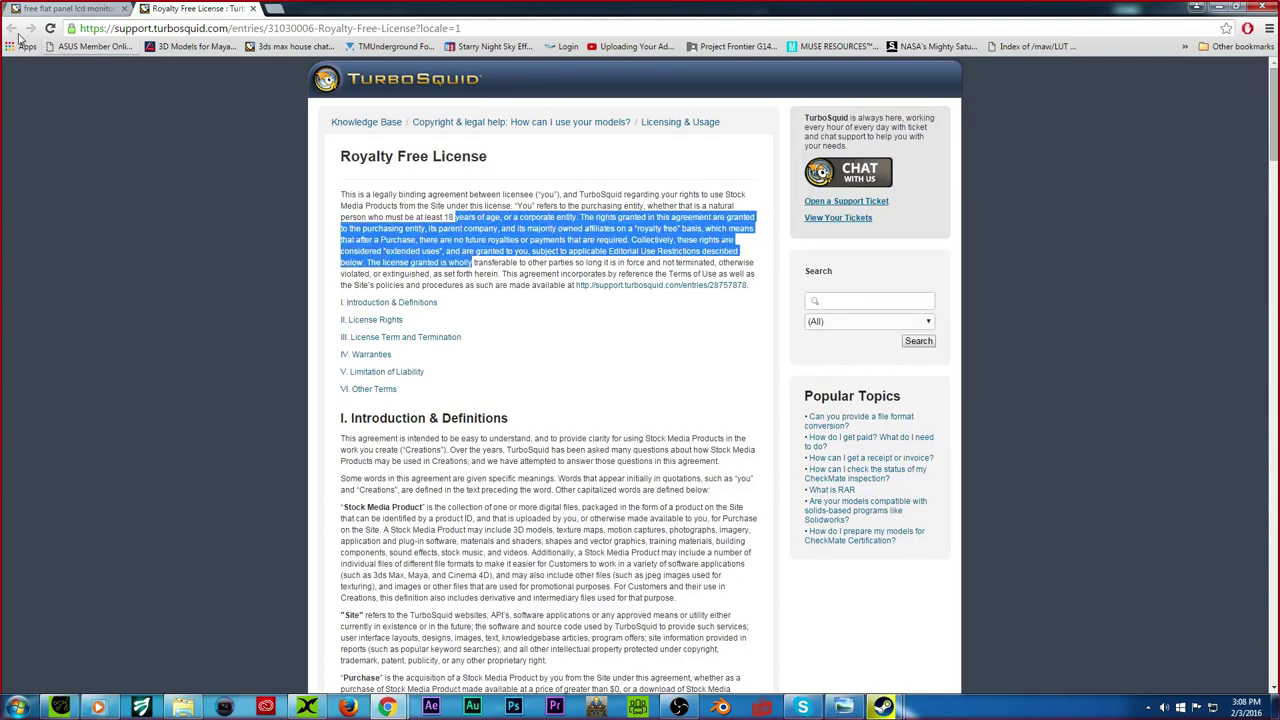
left_click(55, 10)
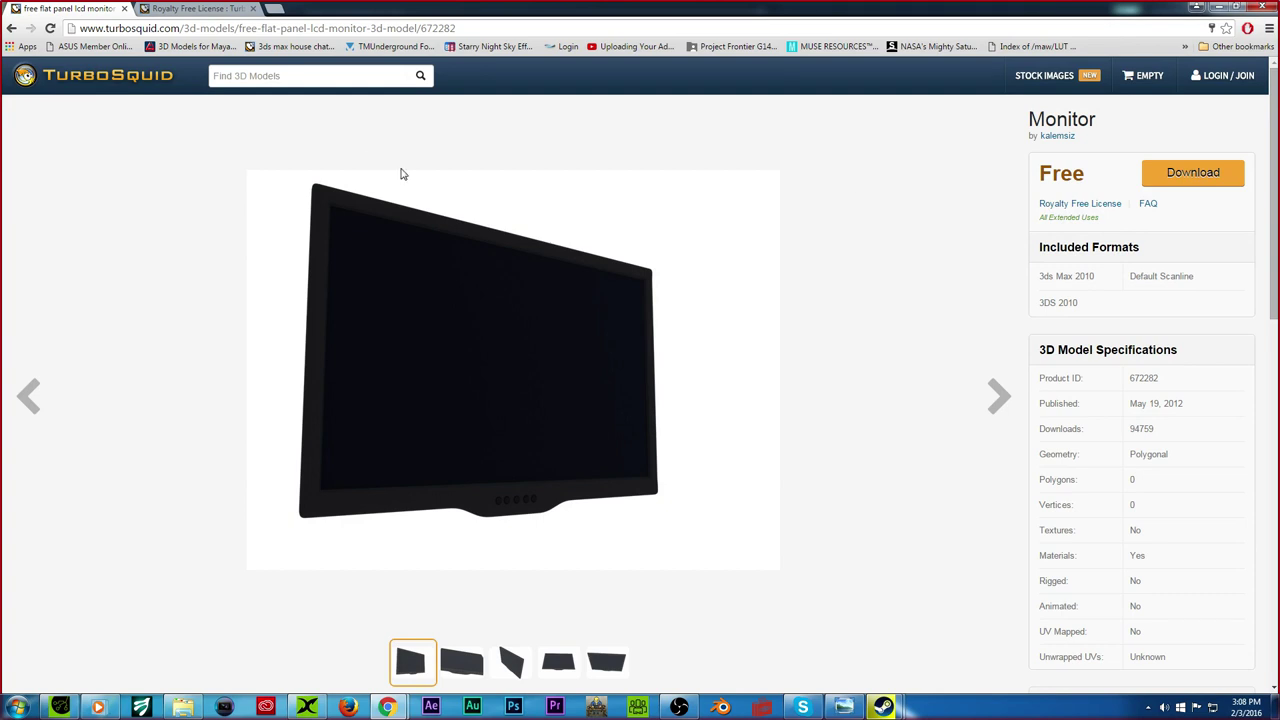
left_click(95, 77)
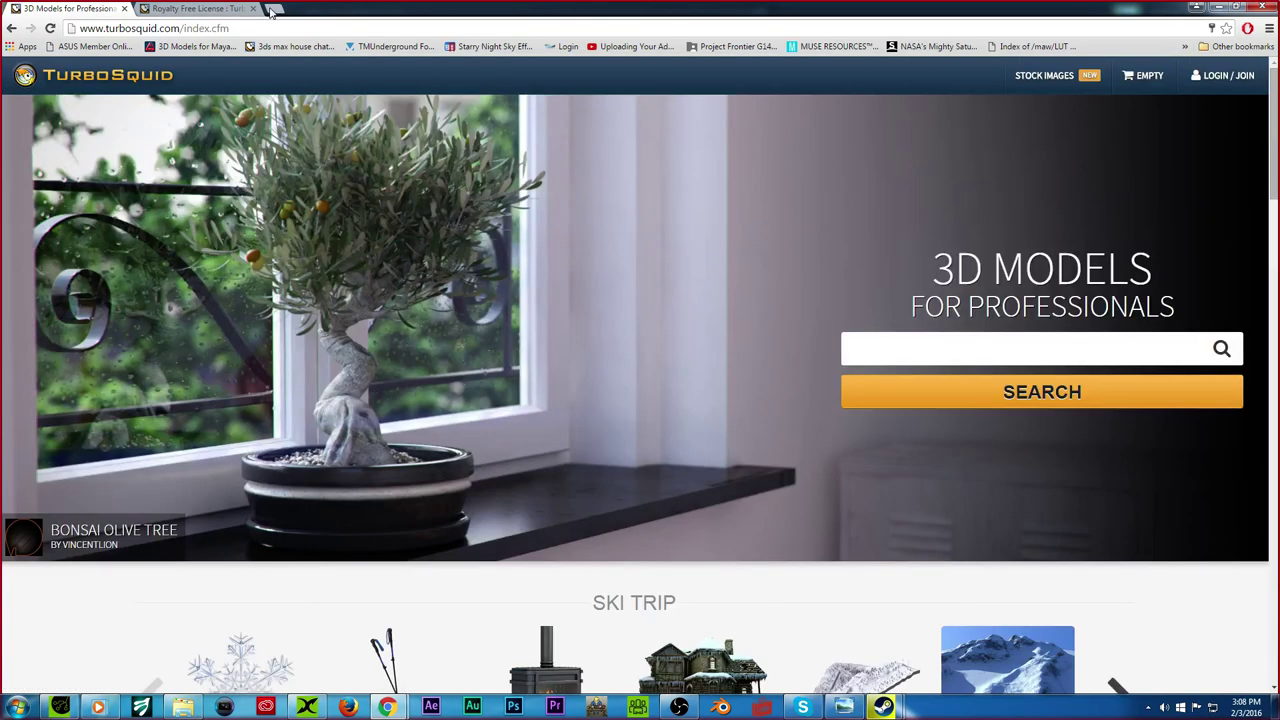
Step: Search Google for "3d warehouse" in a new tab and open the SketchUp 3D Warehouse site
left_click(274, 9)
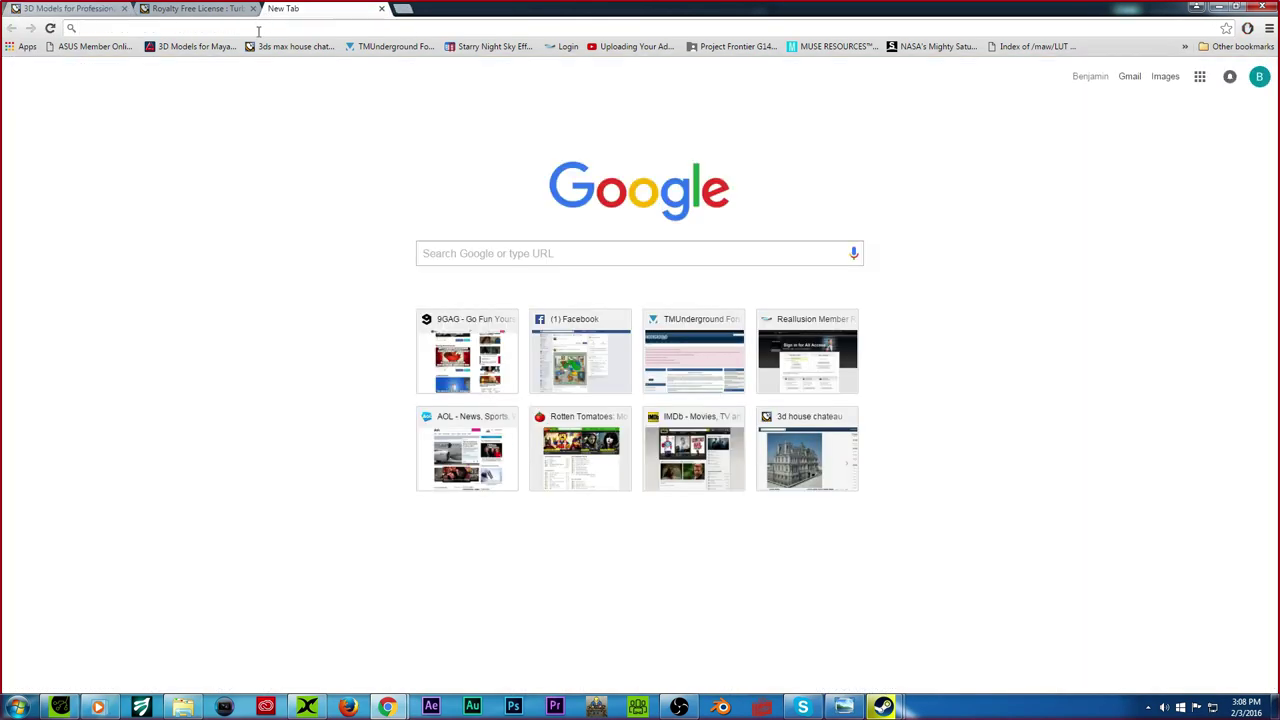
type("3d warehio")
key("BackSpace")
key("BackSpace")
type("ouse")
key("Return")
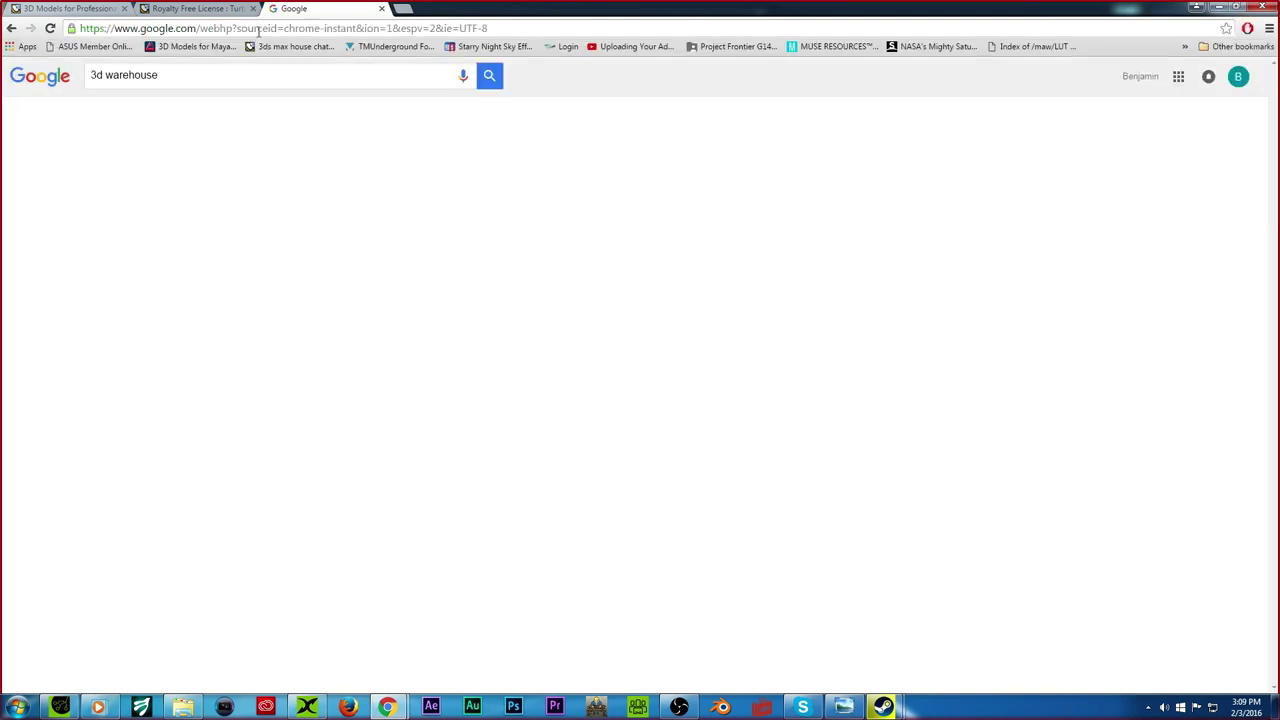
left_click(168, 180)
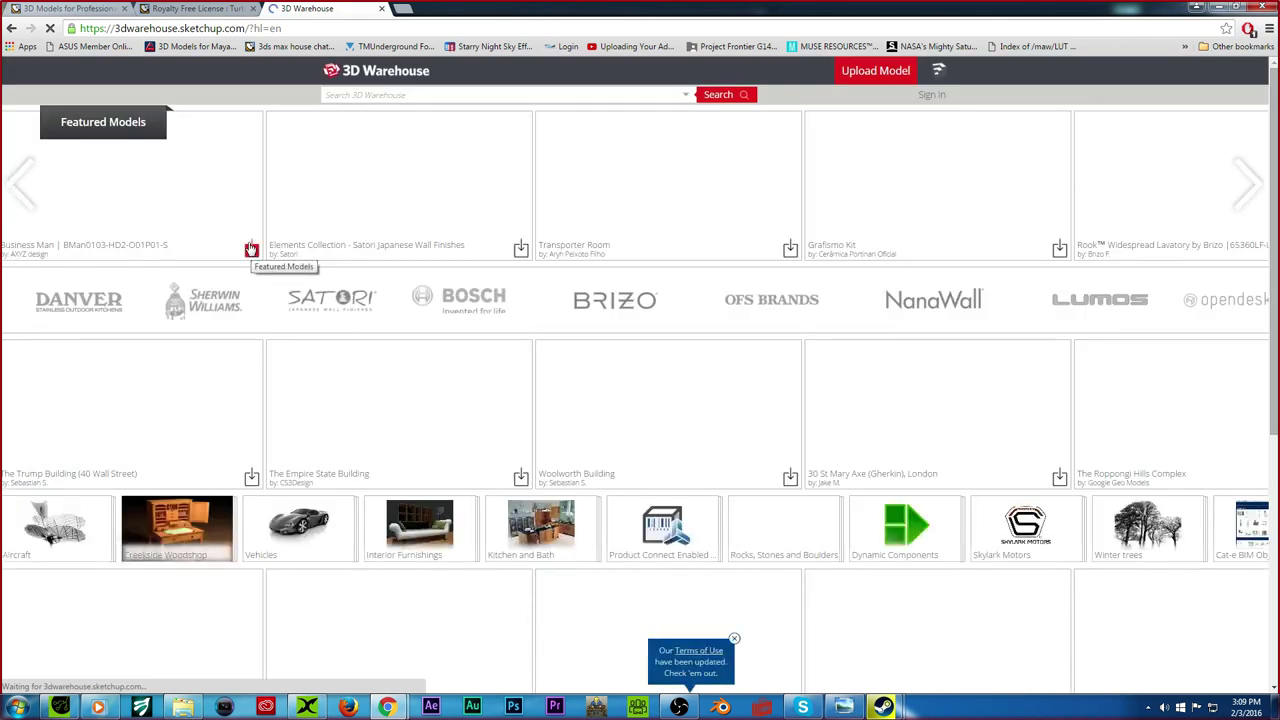
Step: Open the 3D Warehouse Terms of Use and read through the sections on model licensing, use restrictions and conduct
scroll(556, 450, "down", 3)
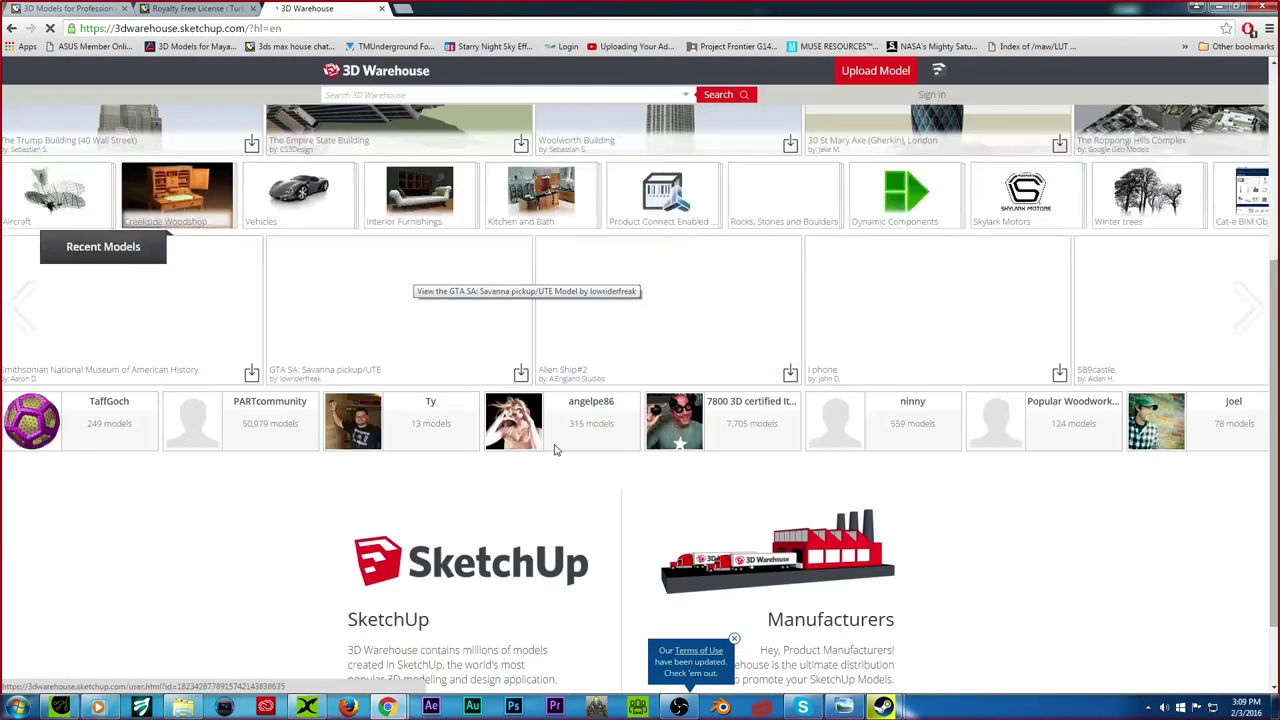
scroll(556, 450, "down", 1)
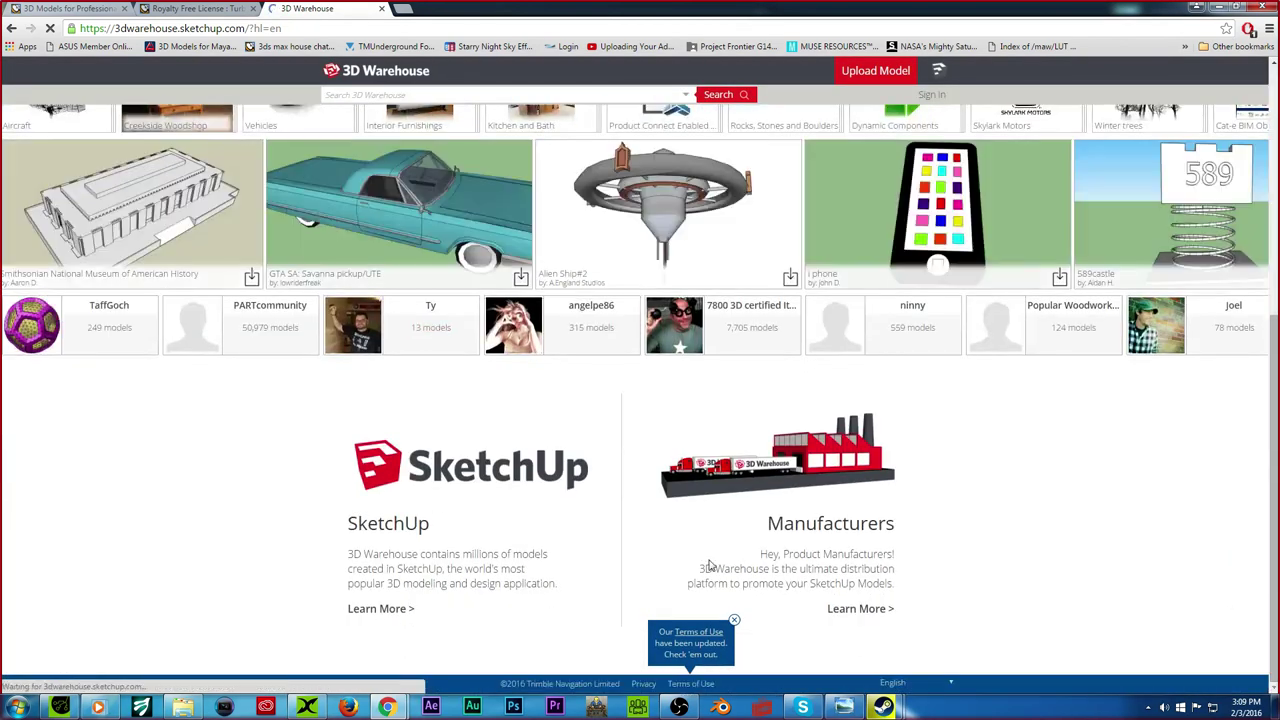
left_click(690, 684)
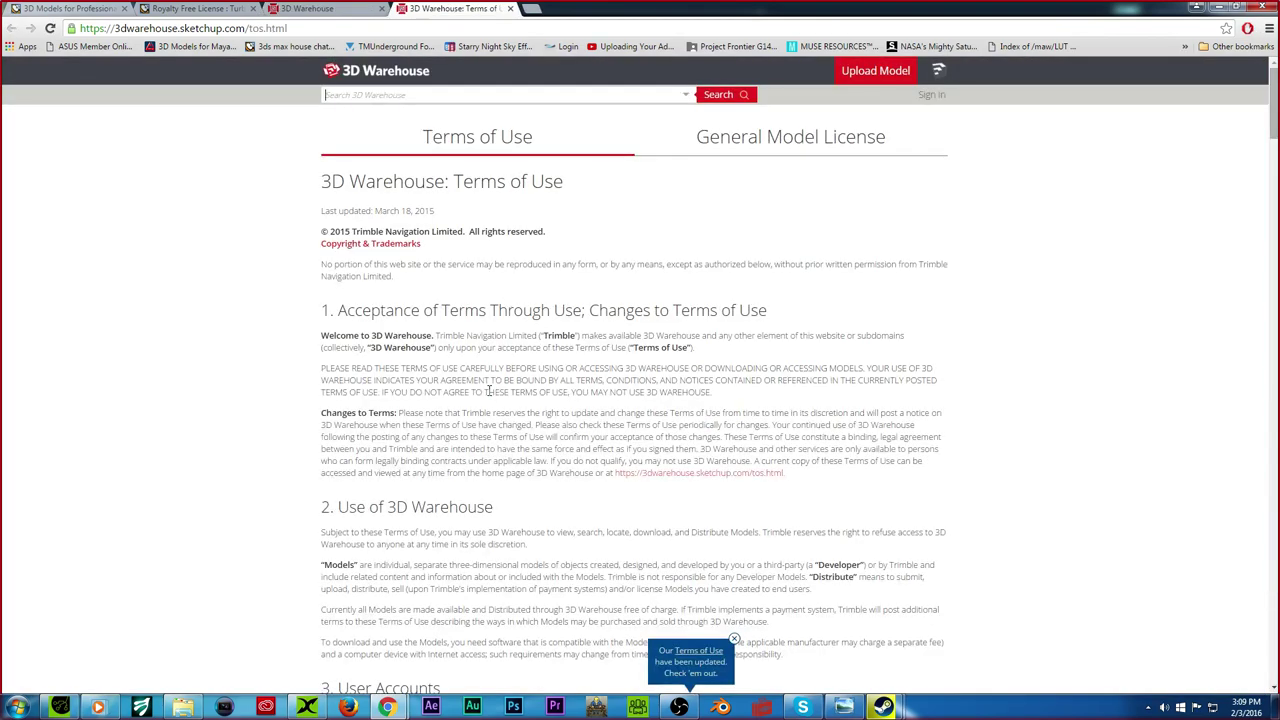
scroll(484, 385, "down", 1)
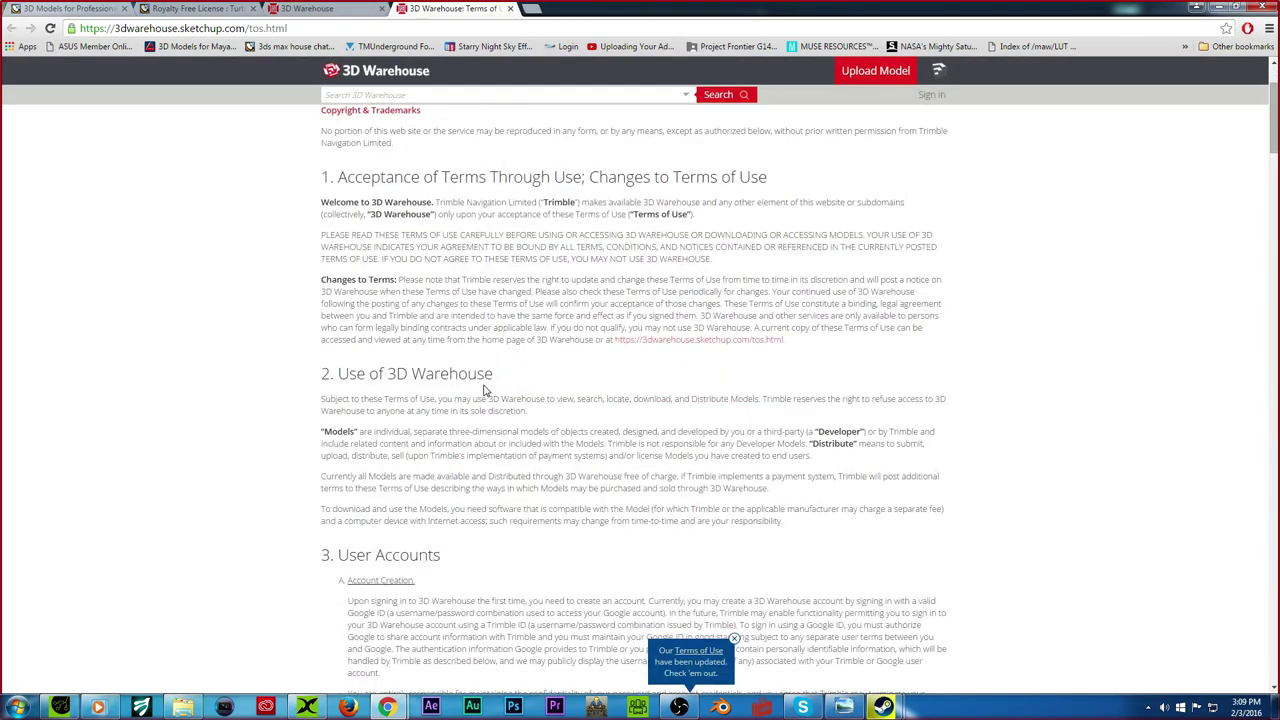
scroll(499, 397, "down", 6)
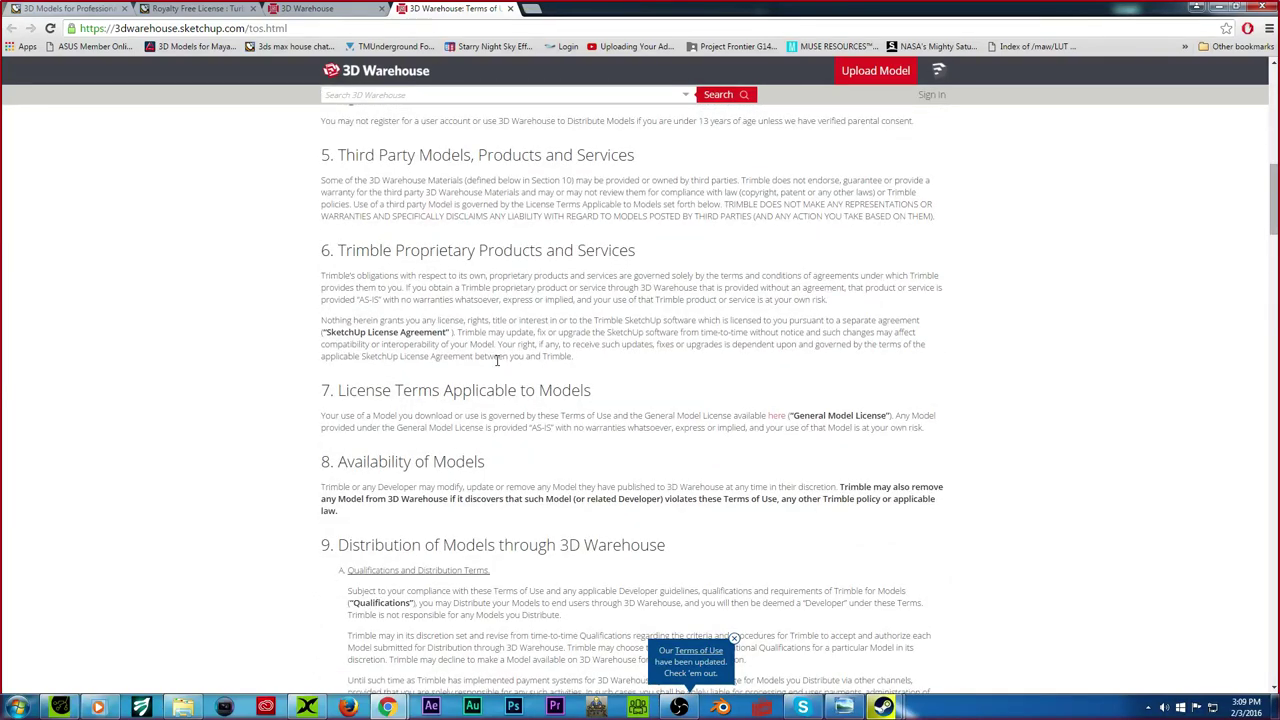
scroll(531, 368, "down", 4)
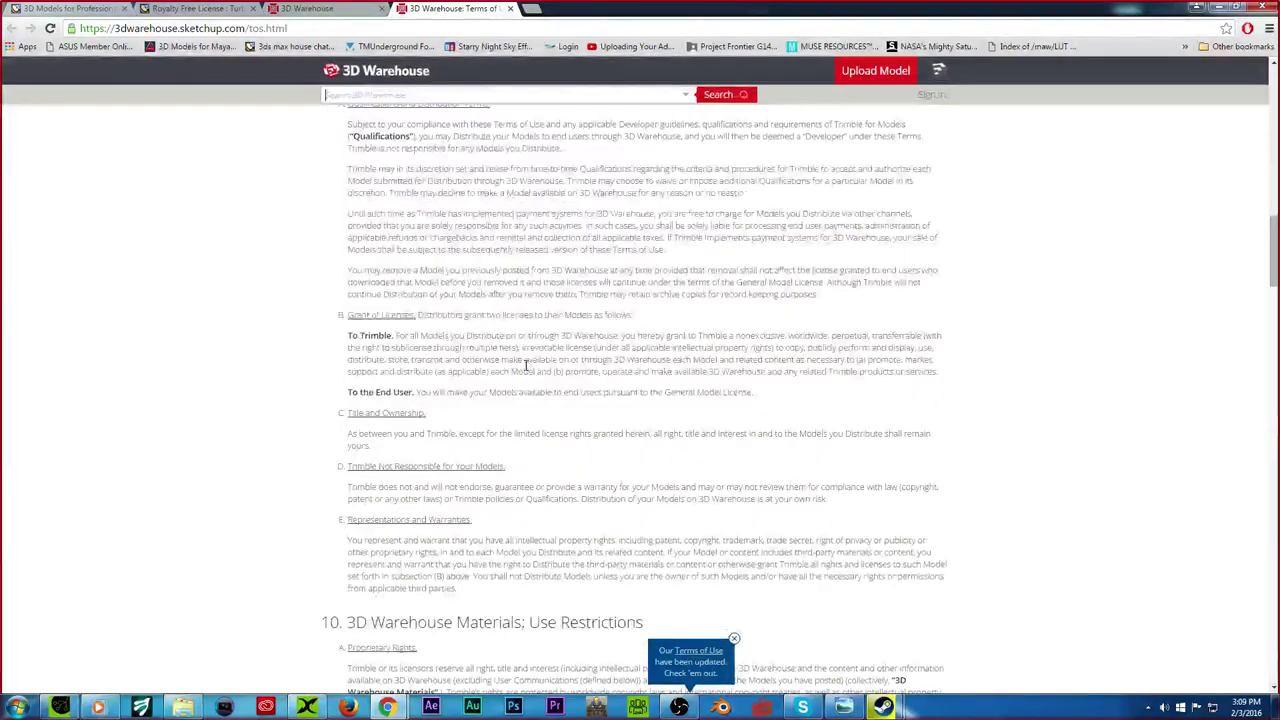
scroll(521, 363, "down", 2)
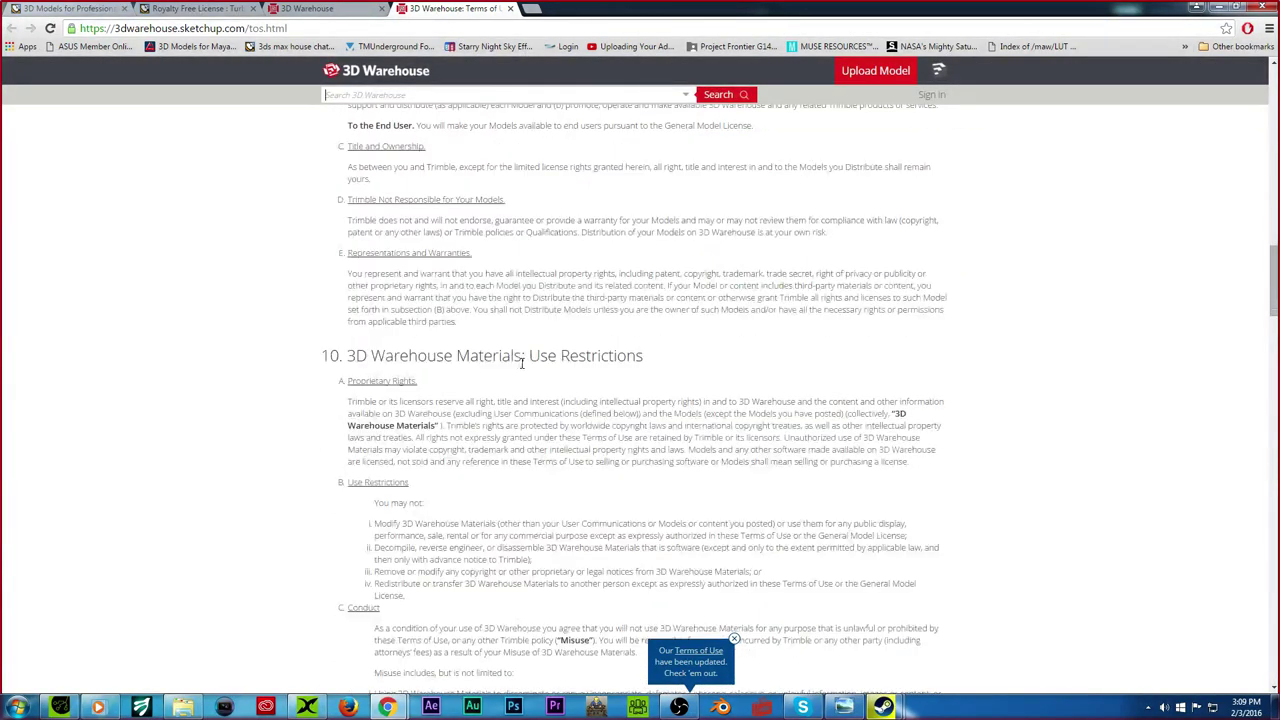
scroll(521, 363, "down", 3)
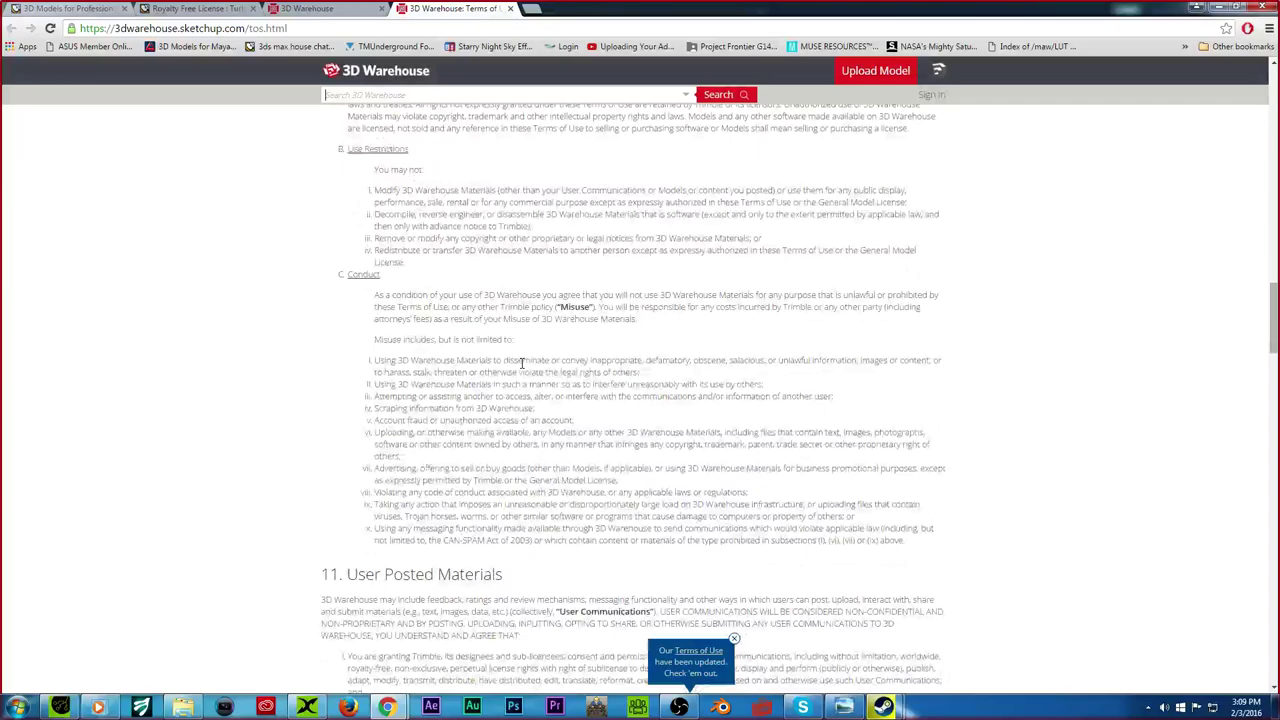
Step: Close the 3D Warehouse Terms of Use, then open the Woolworth Building model from the home page and look through its details
scroll(521, 363, "down", 3)
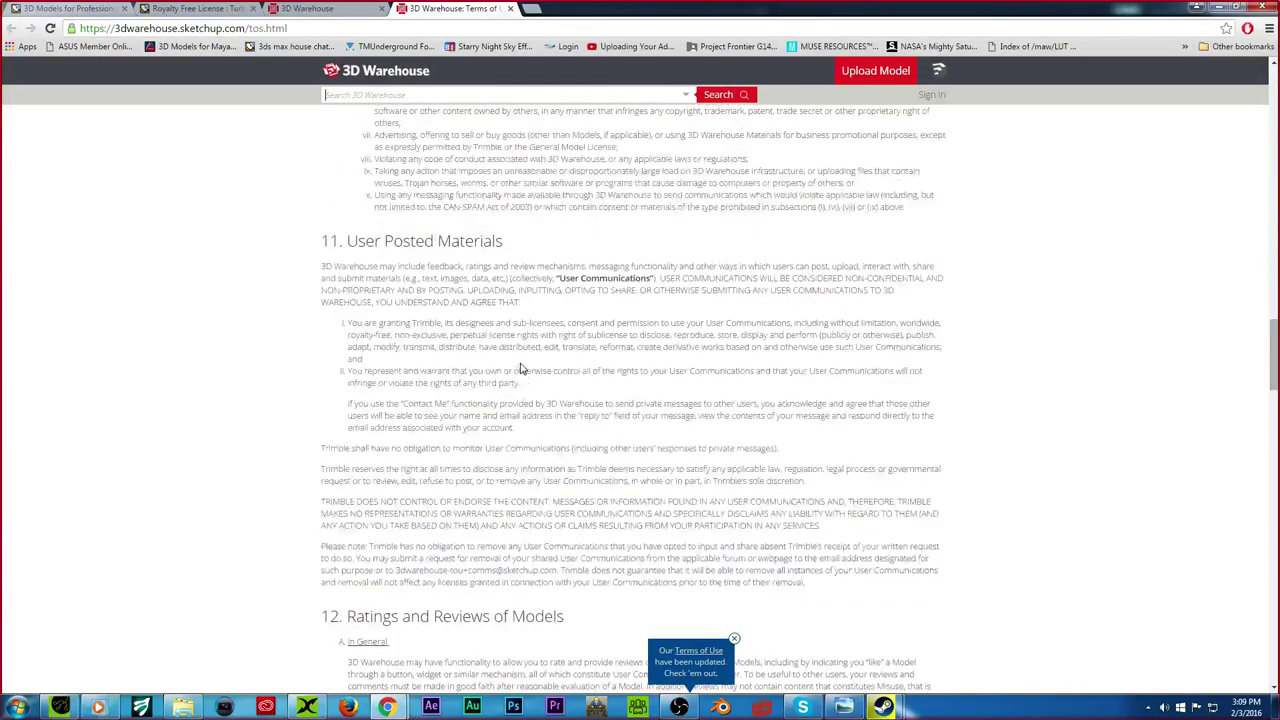
left_click(510, 8)
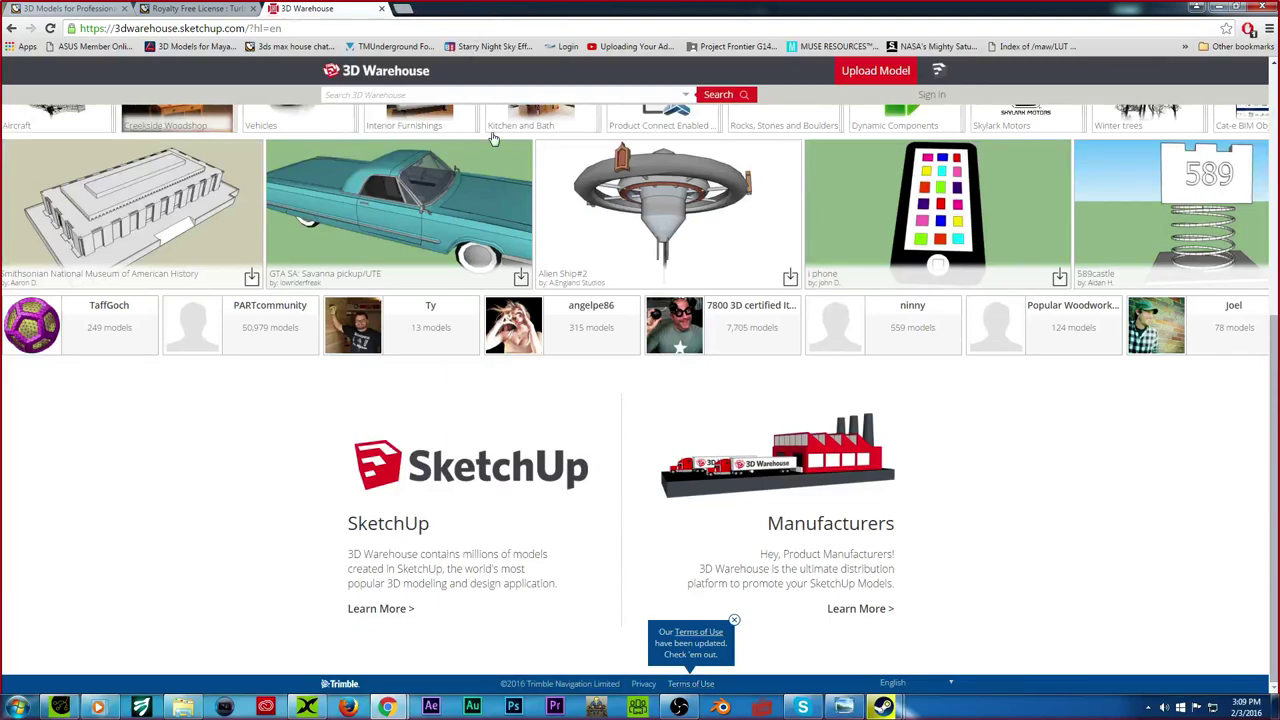
scroll(463, 194, "up", 4)
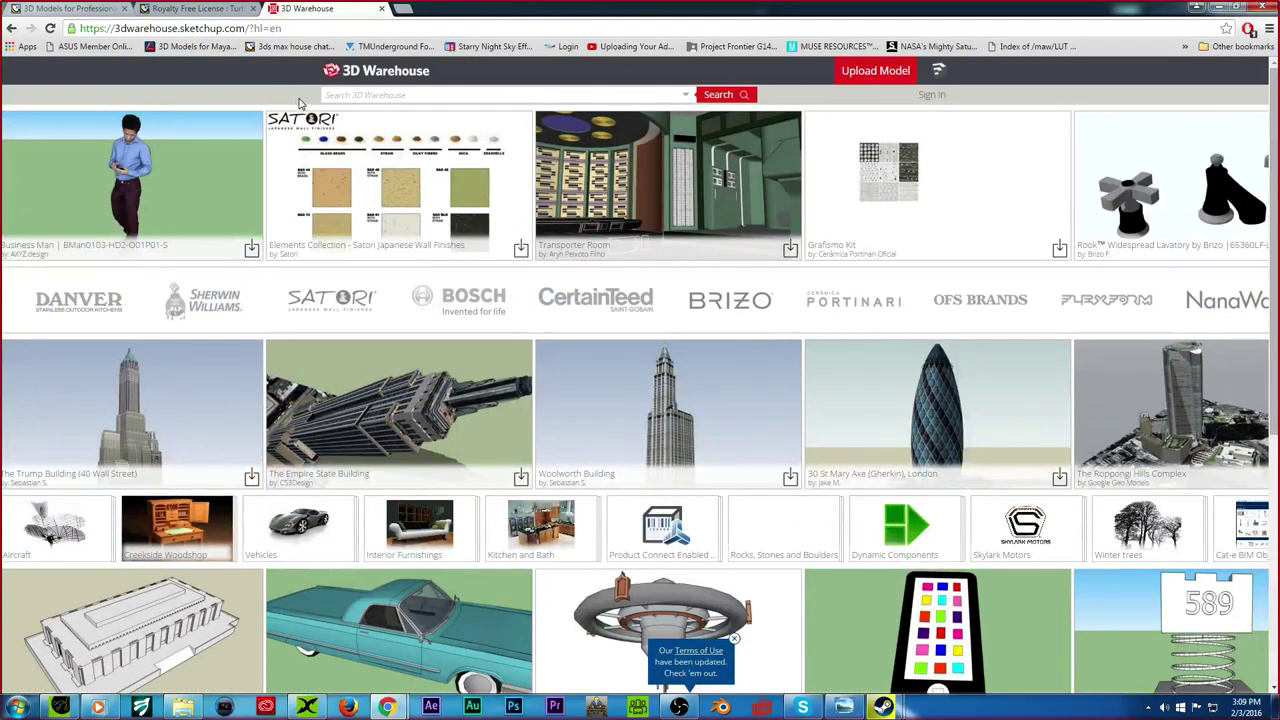
left_click(705, 398)
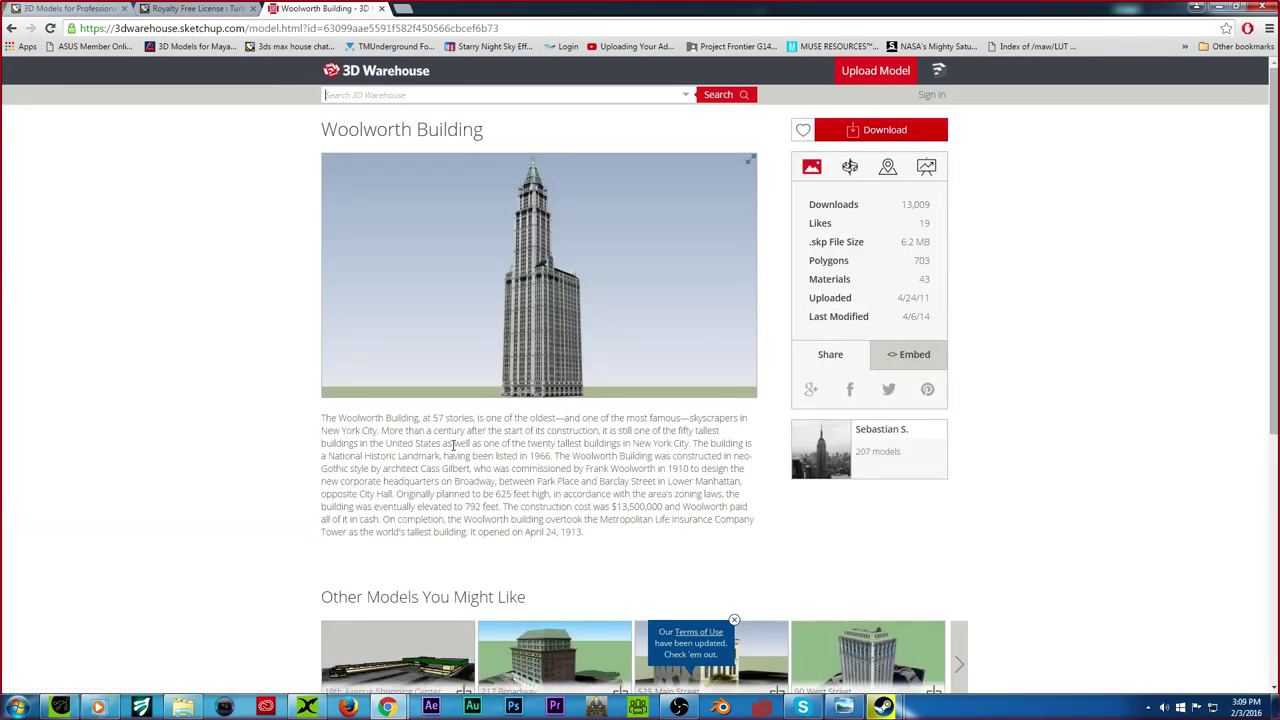
scroll(455, 450, "down", 3)
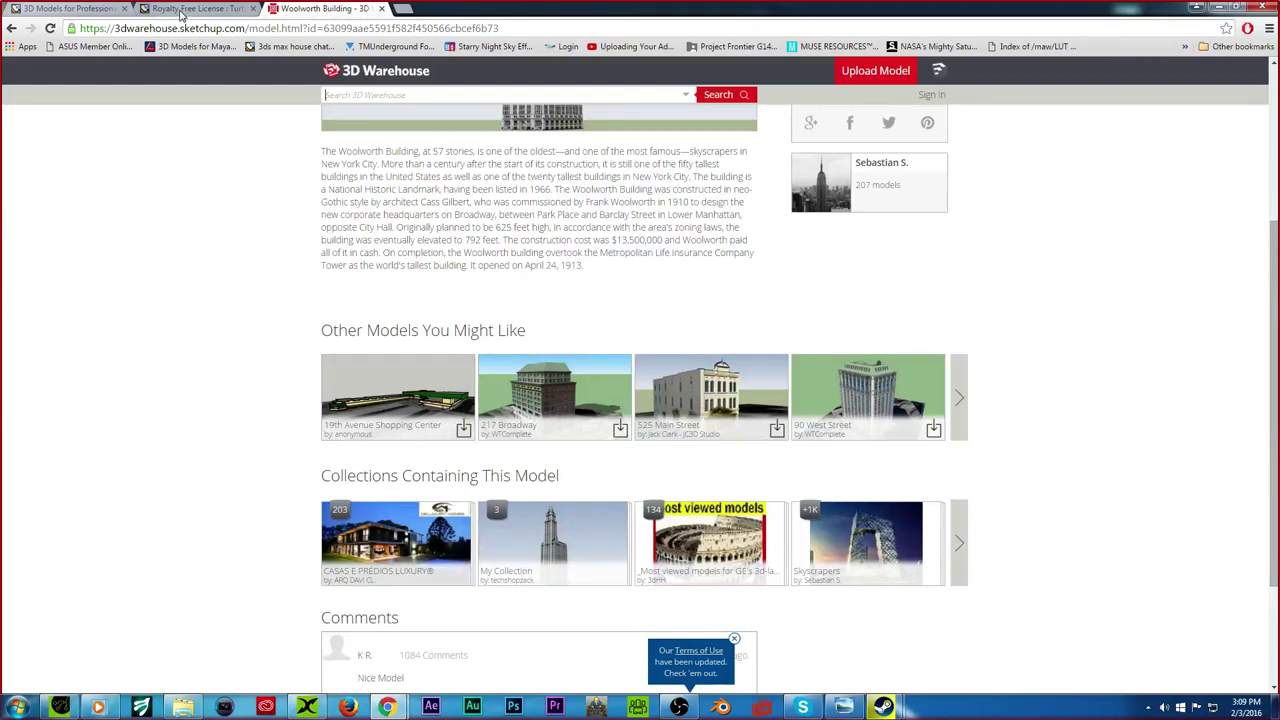
Step: Go from TurboSquid's Royalty Free License page to the site's home page and search for "ford" models
left_click(195, 9)
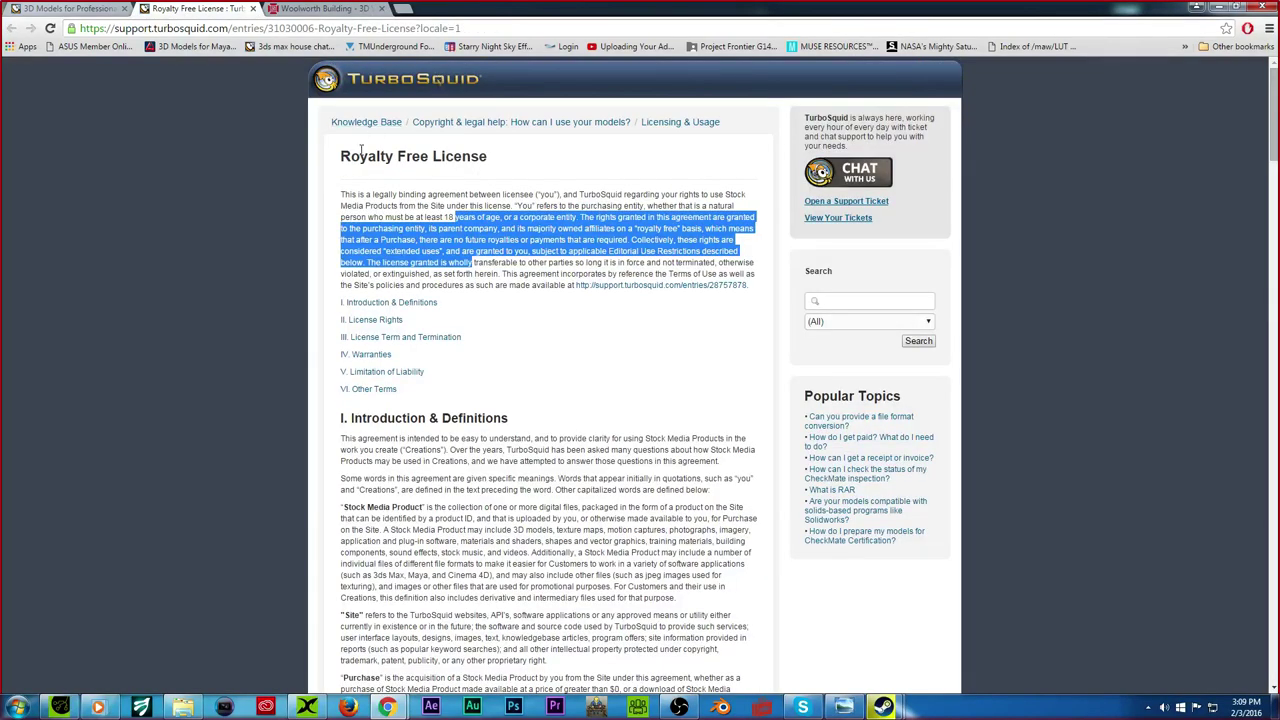
left_click(383, 90)
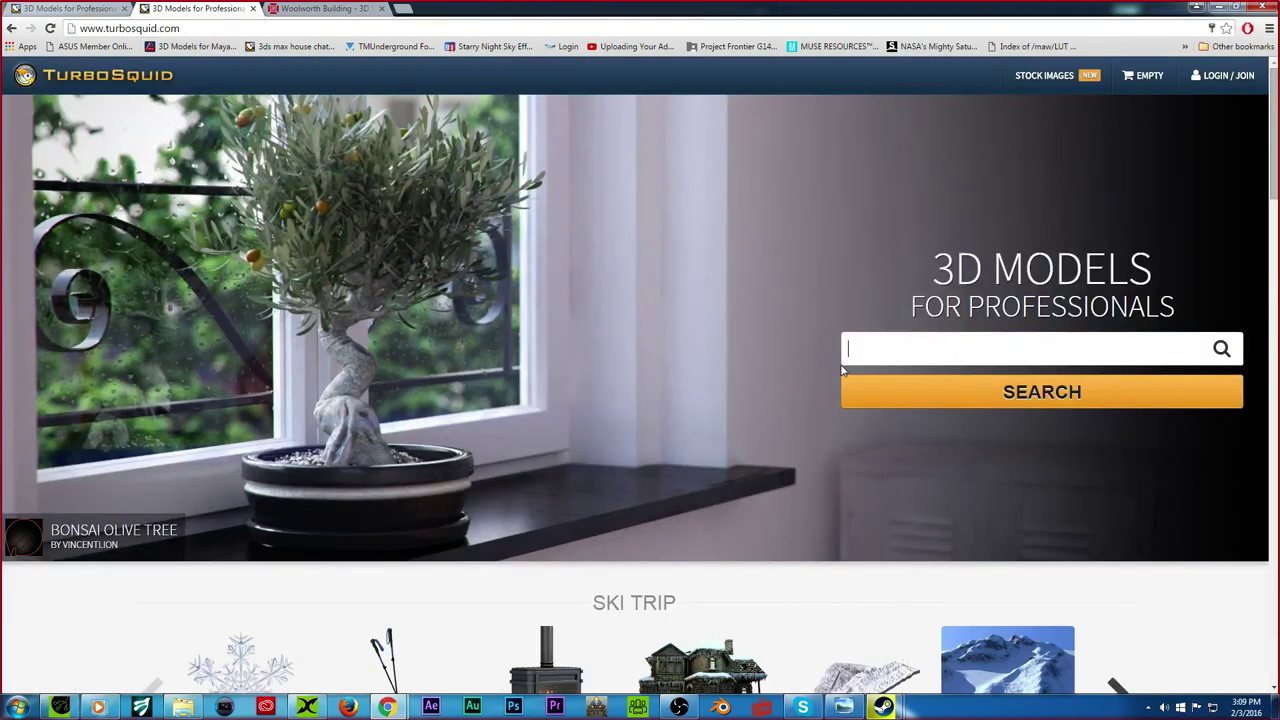
type("ford")
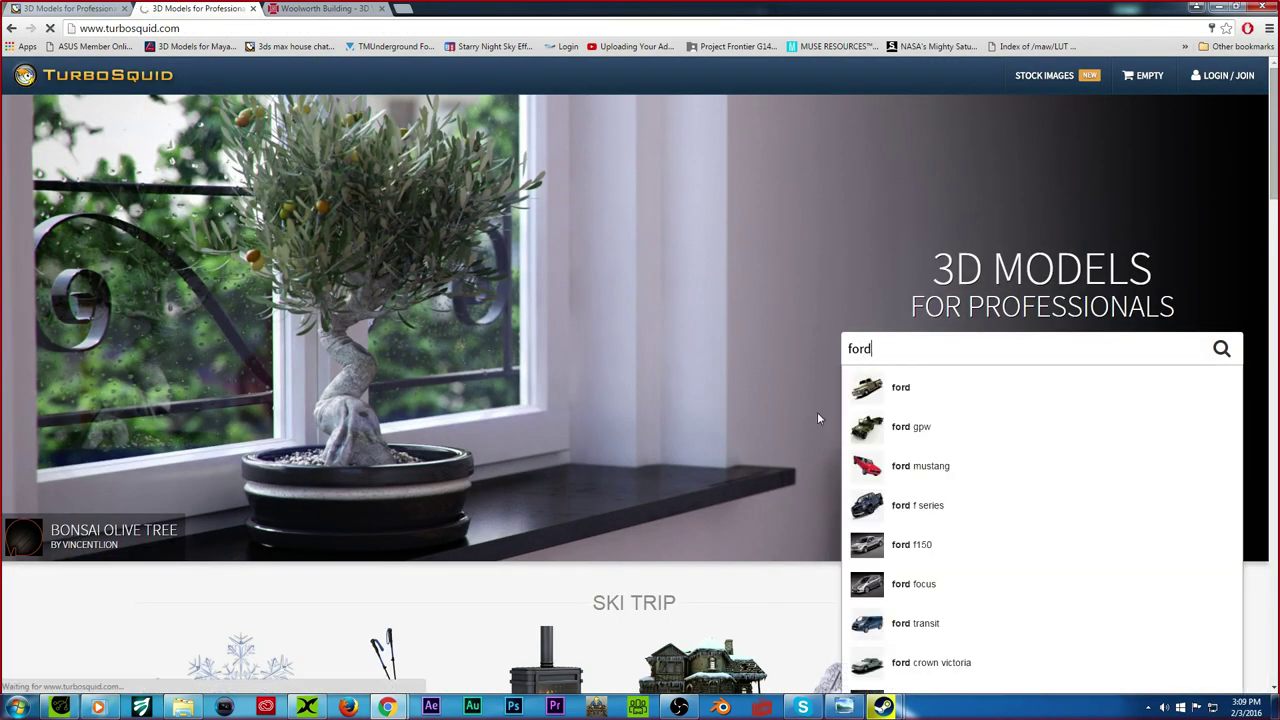
left_click(955, 397)
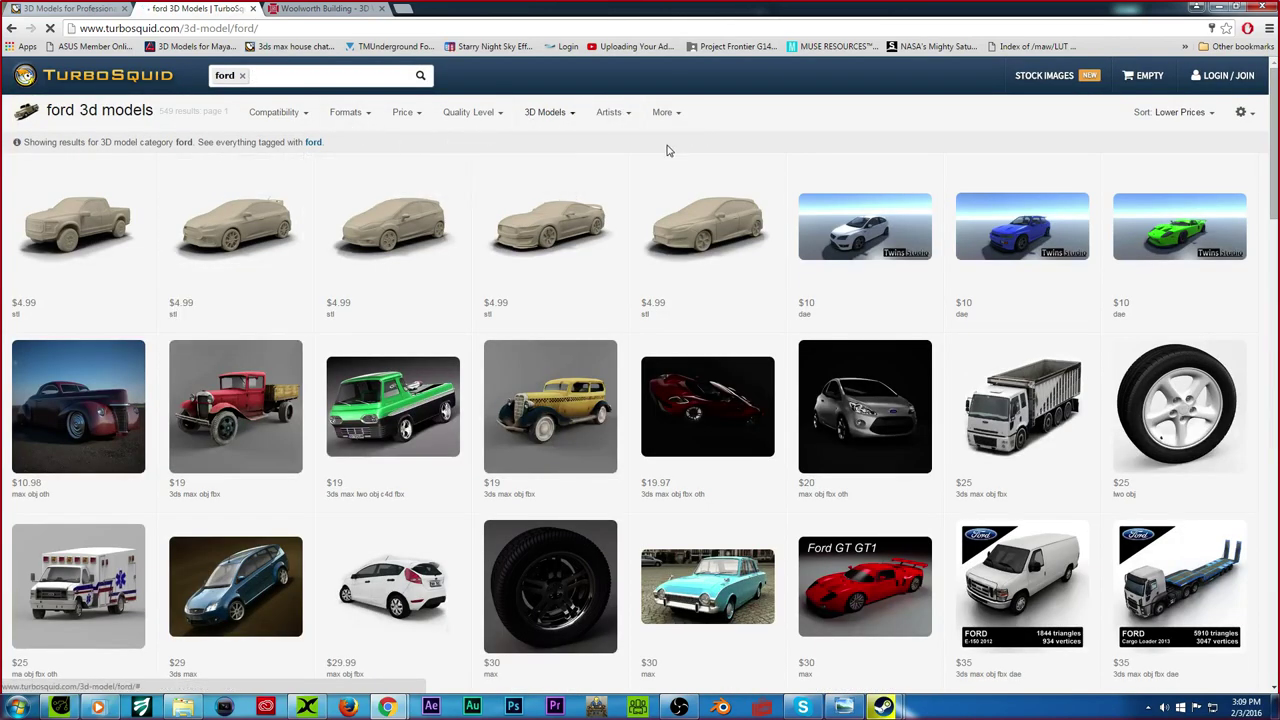
Step: Sort the ford 3D models by Best Rated and open the red 2015 Ford Mustang GT
left_click(1182, 120)
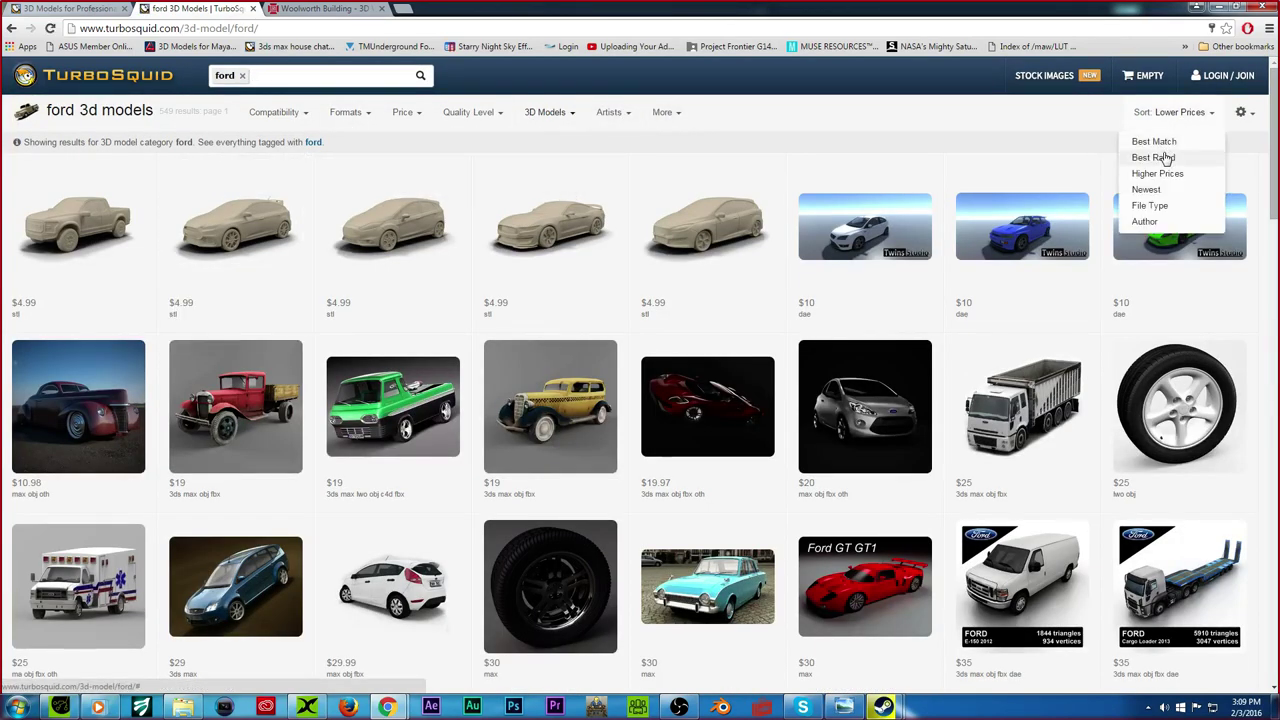
left_click(1158, 157)
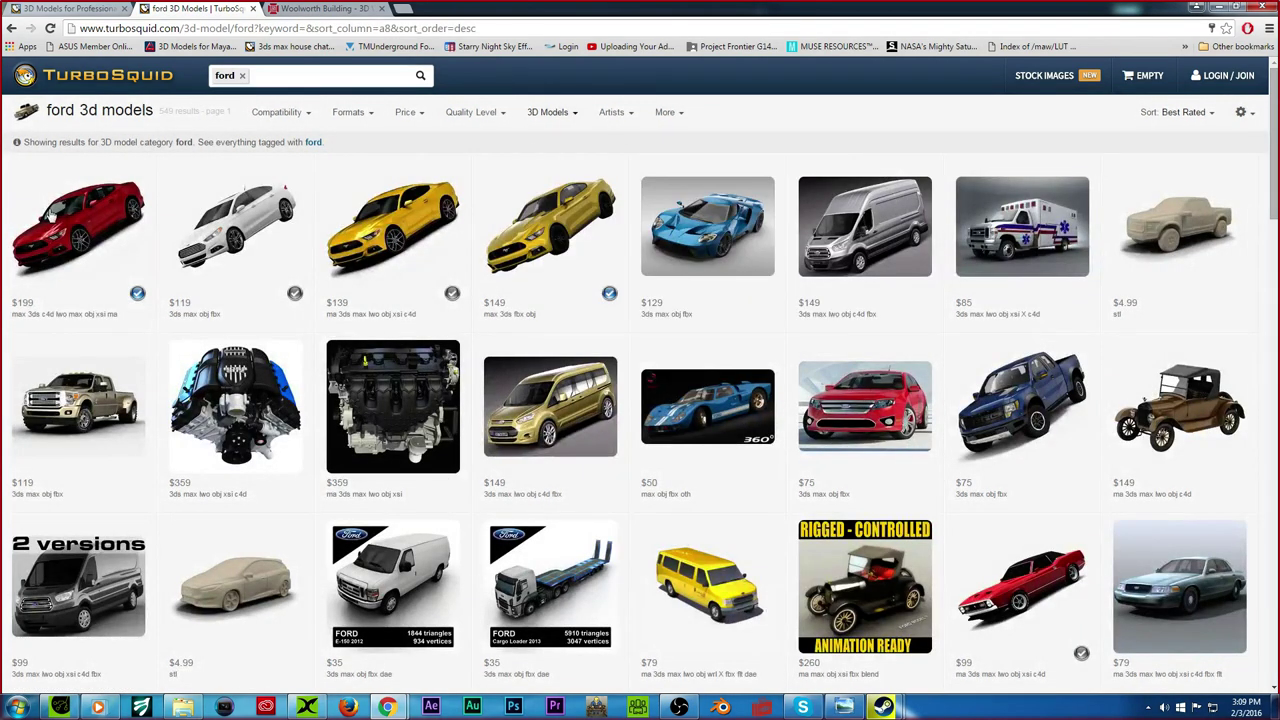
left_click(64, 215)
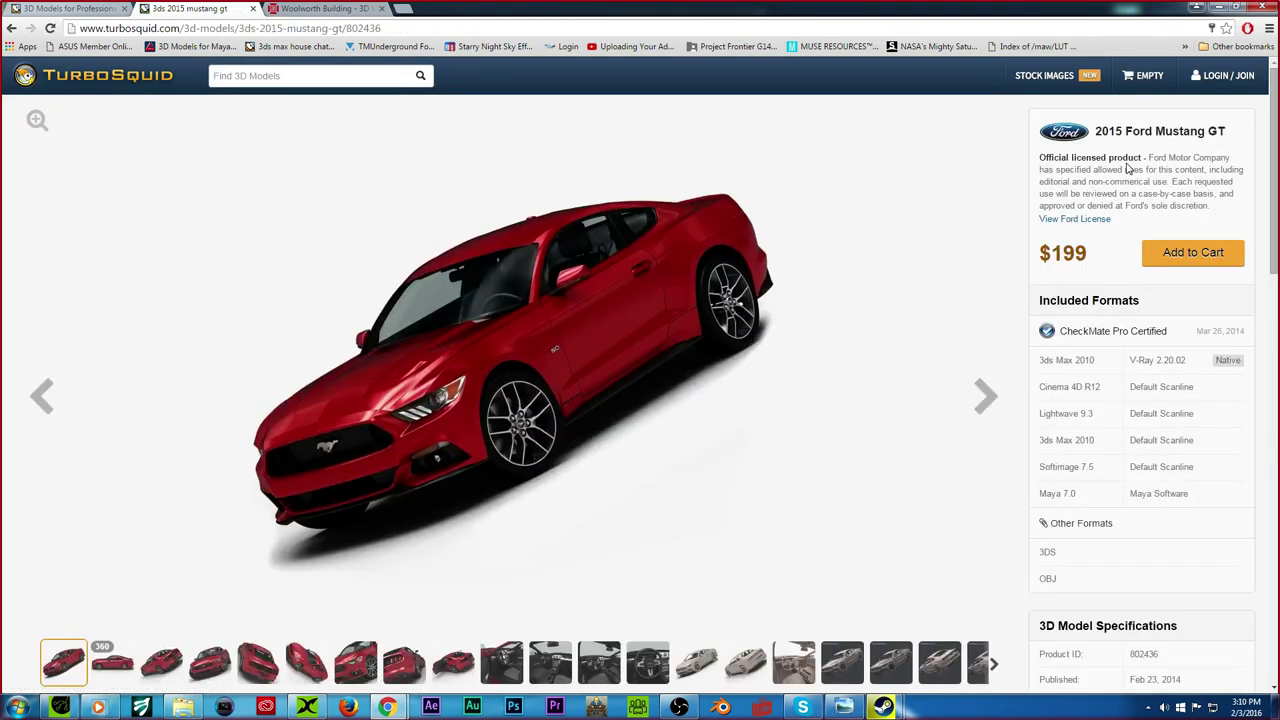
Step: Open the Mustang's Ford License for Film & TV and read its Introduction & Definitions and License Rights sections
left_click(1092, 221)
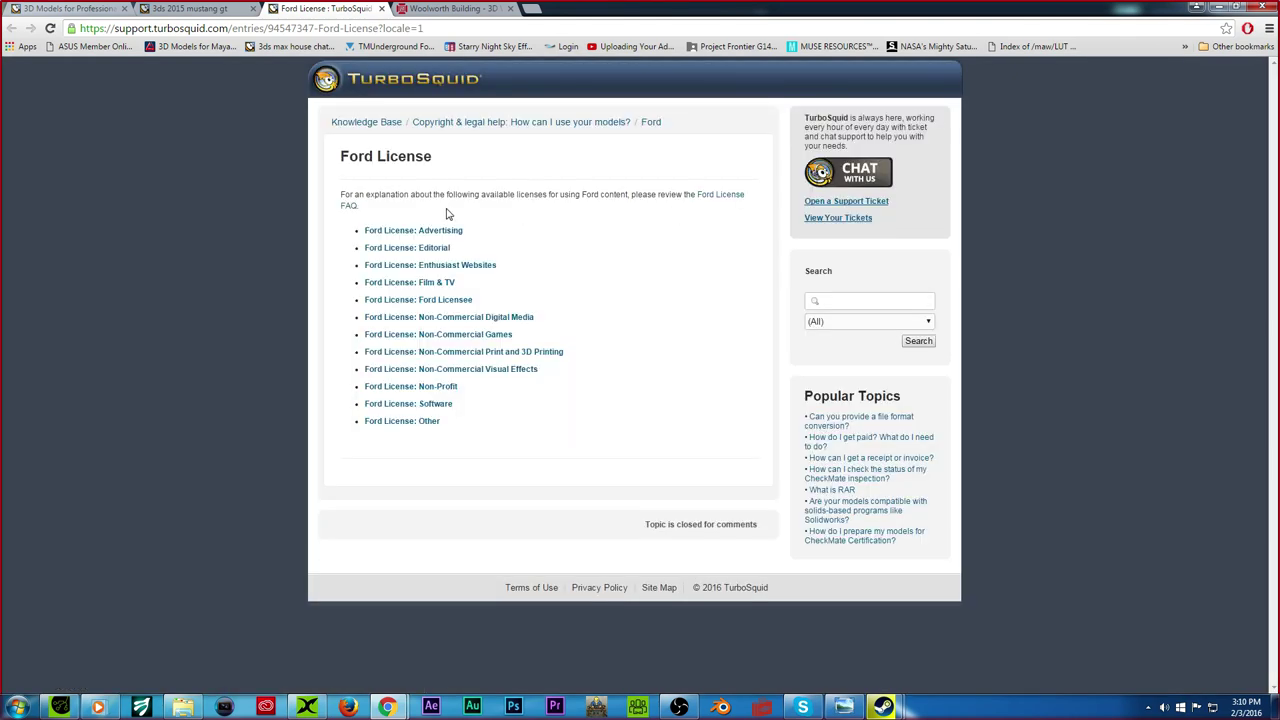
left_click(420, 284)
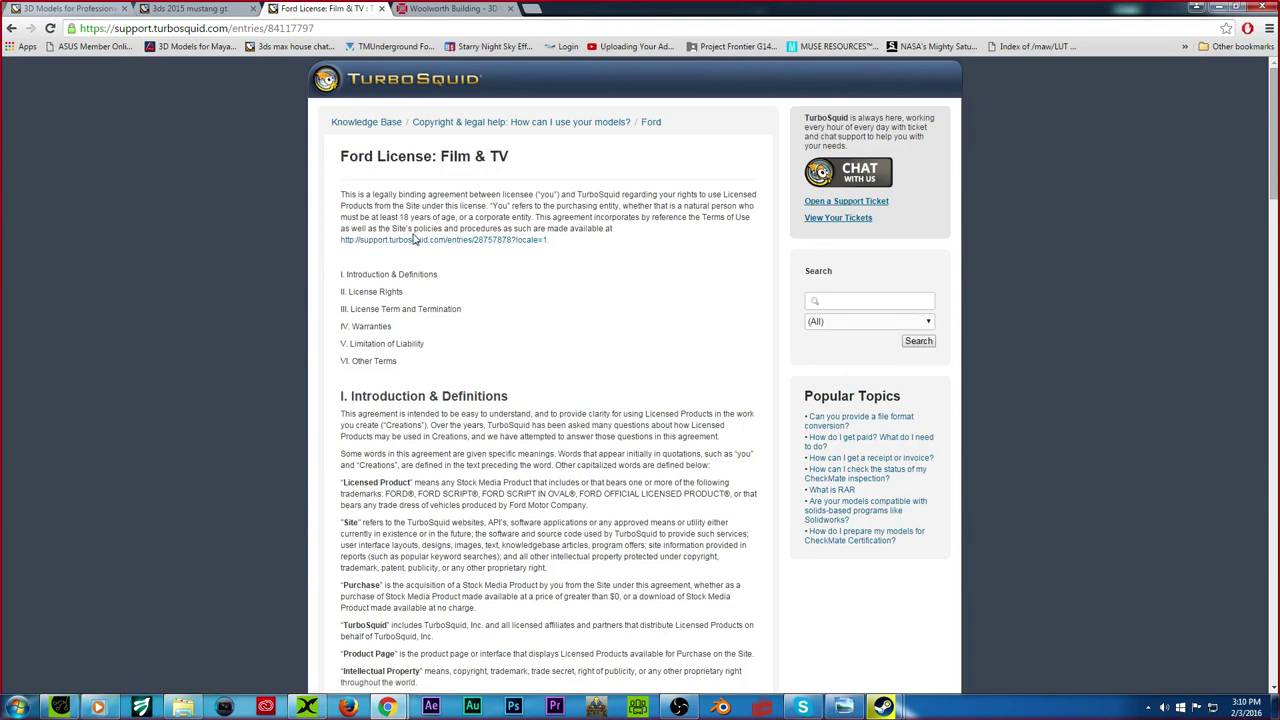
scroll(444, 212, "down", 1)
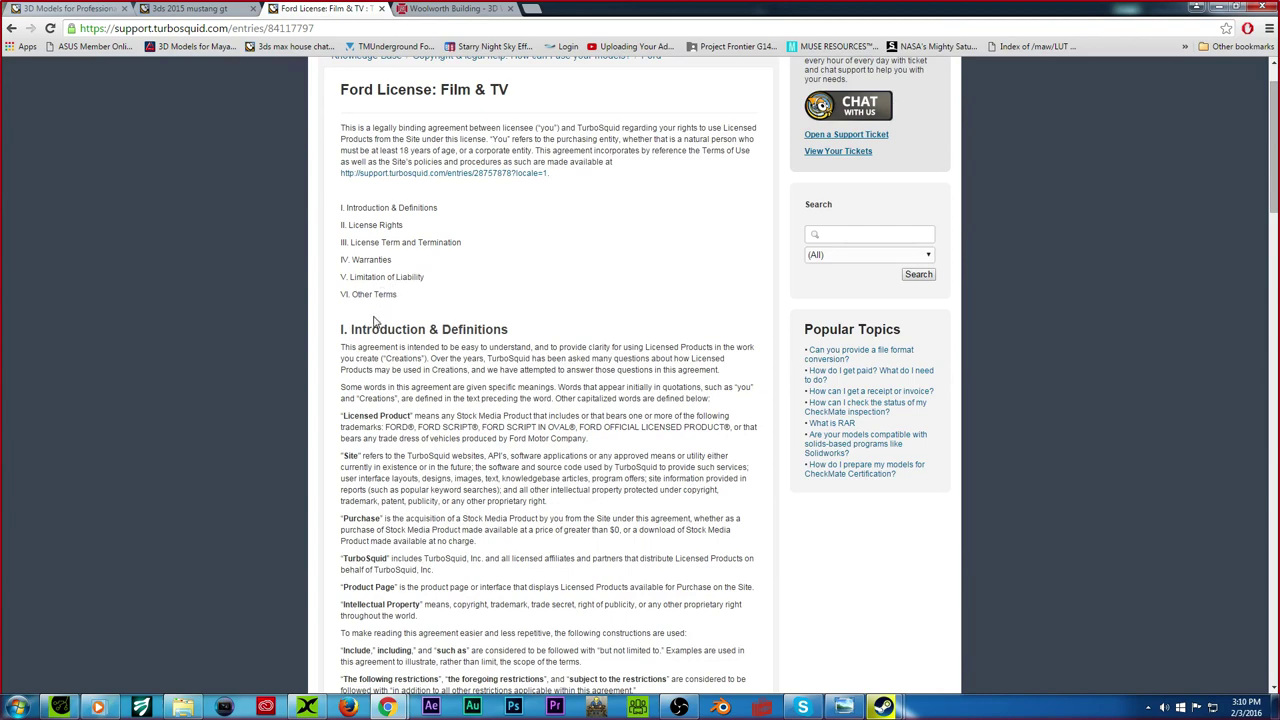
scroll(375, 318, "down", 1)
scroll(377, 343, "down", 1)
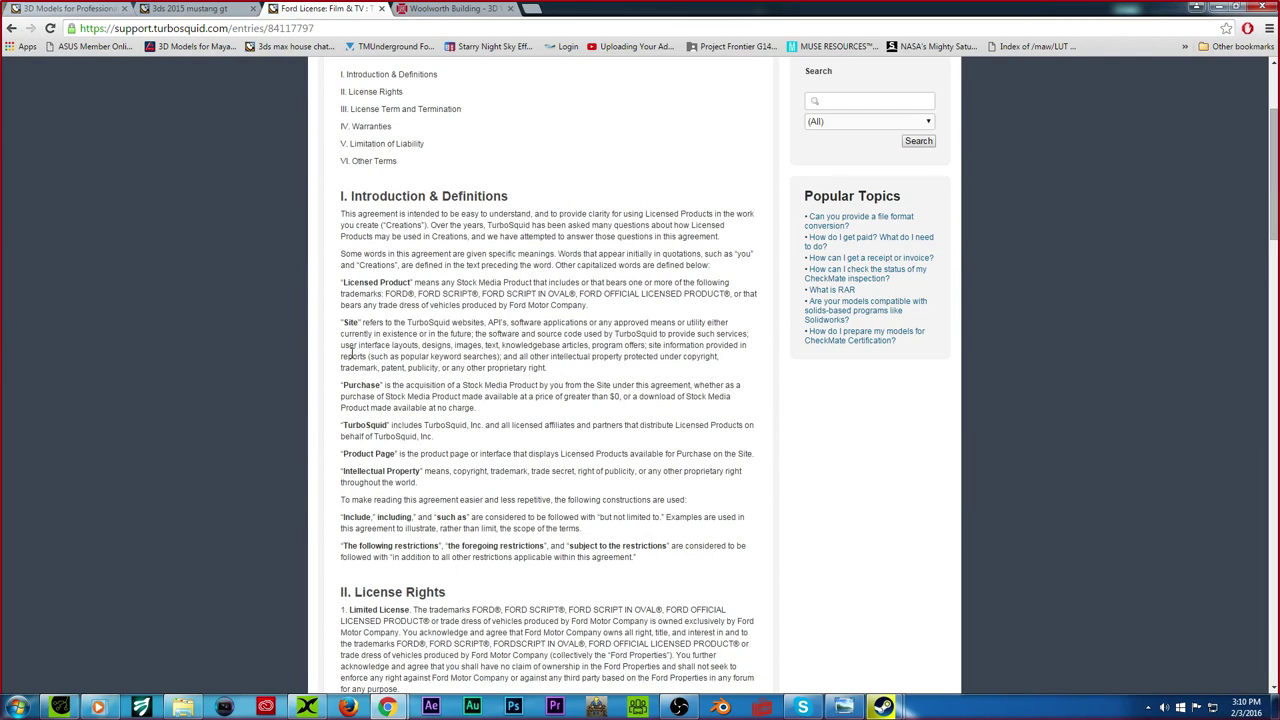
scroll(393, 408, "down", 3)
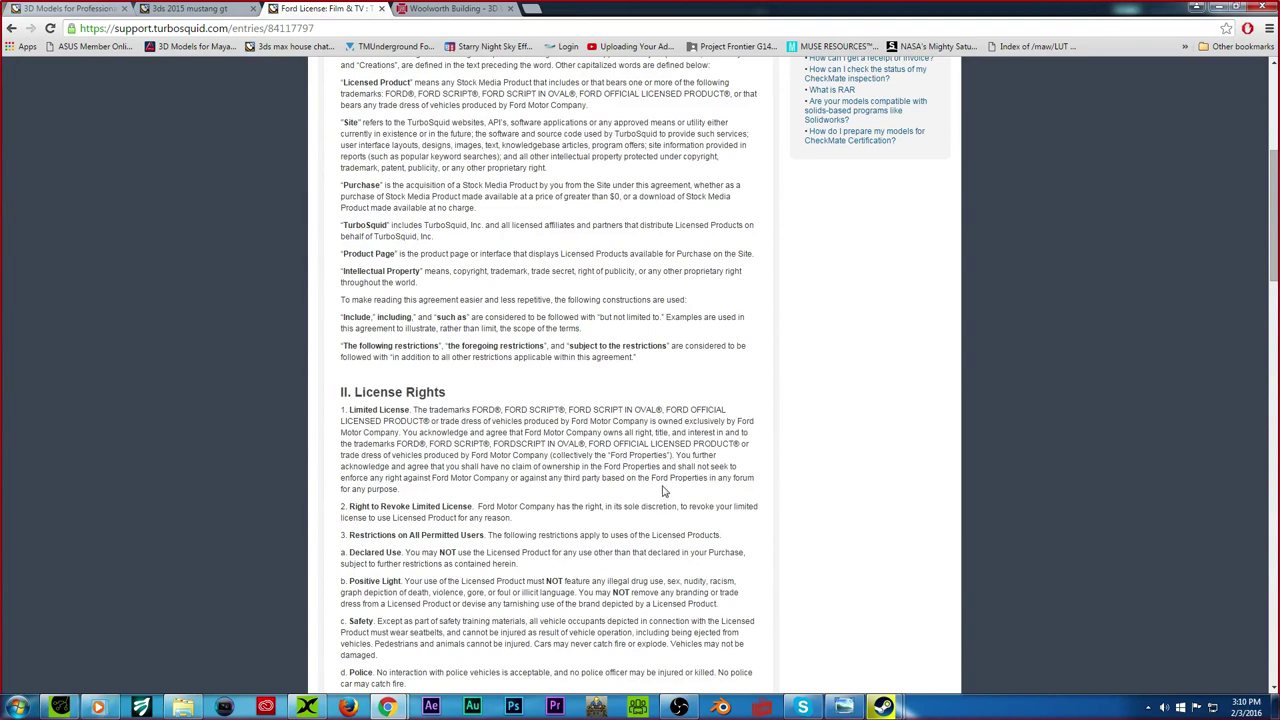
scroll(337, 317, "down", 3)
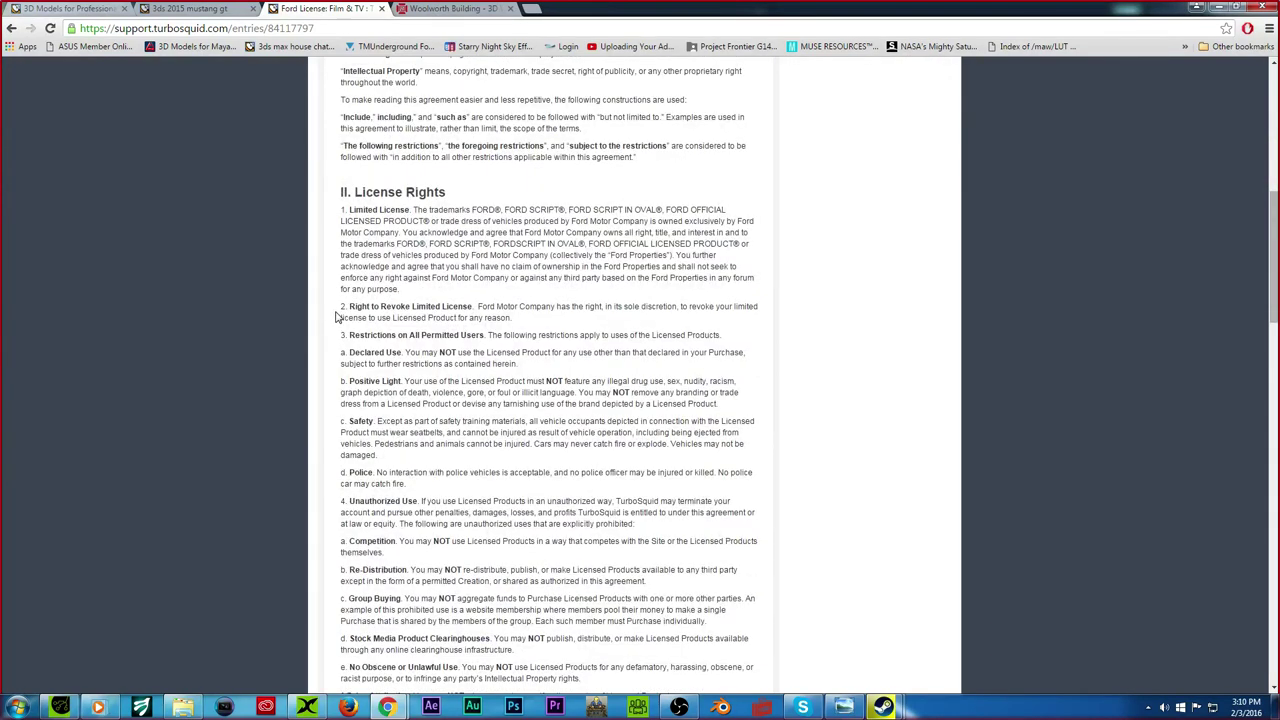
Step: Skim the Film & TV license's remaining sections on termination, warranties and other terms, and review the License Rights again
scroll(337, 317, "down", 15)
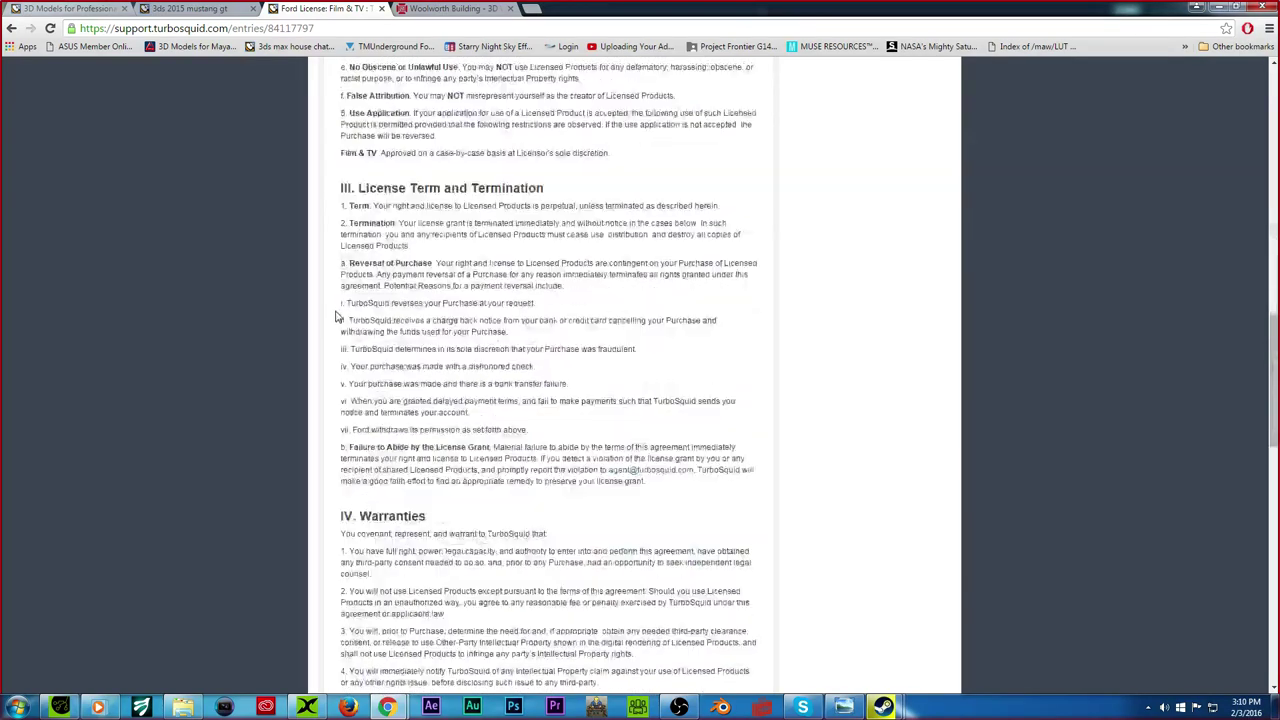
scroll(427, 270, "up", 3)
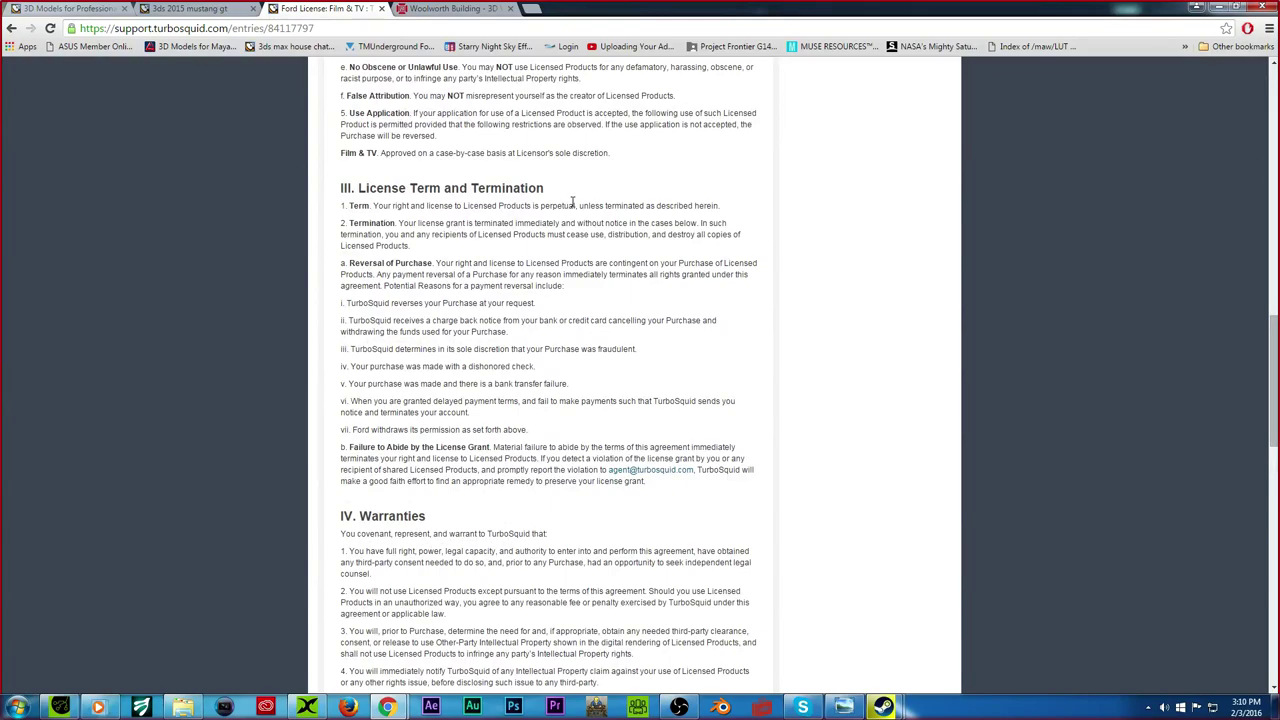
scroll(572, 203, "down", 8)
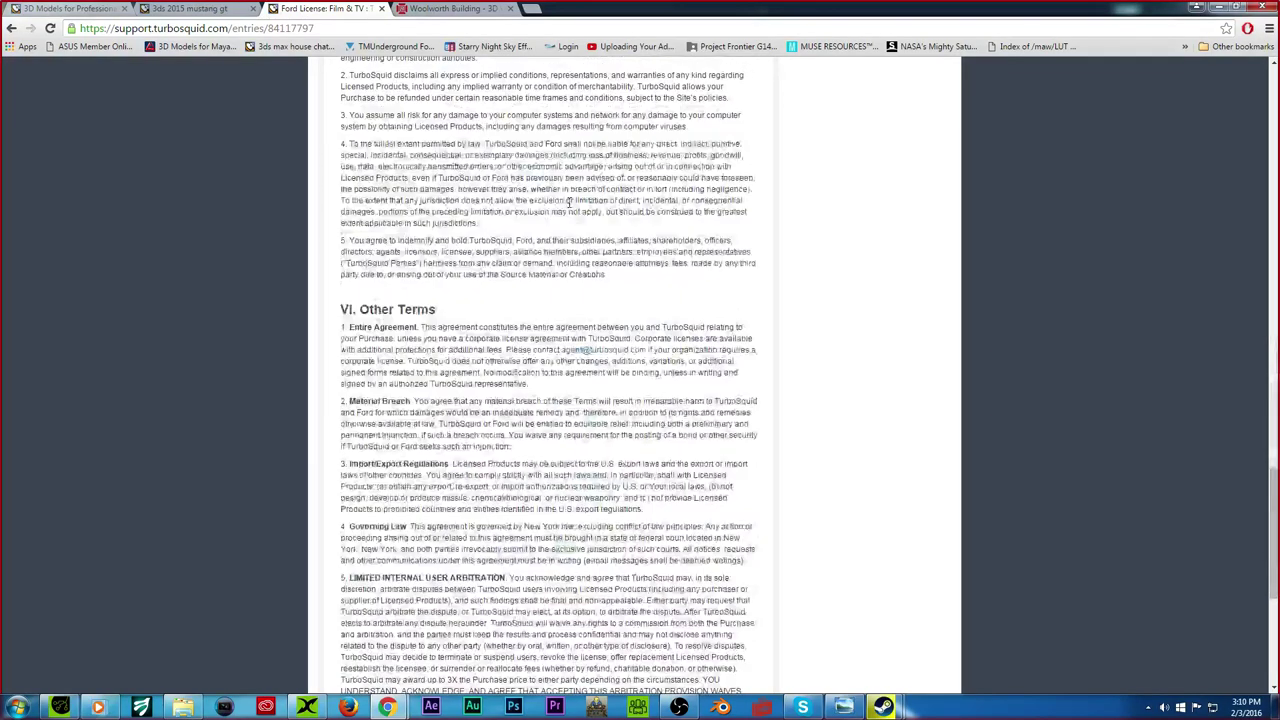
scroll(572, 203, "down", 6)
scroll(565, 207, "up", 8)
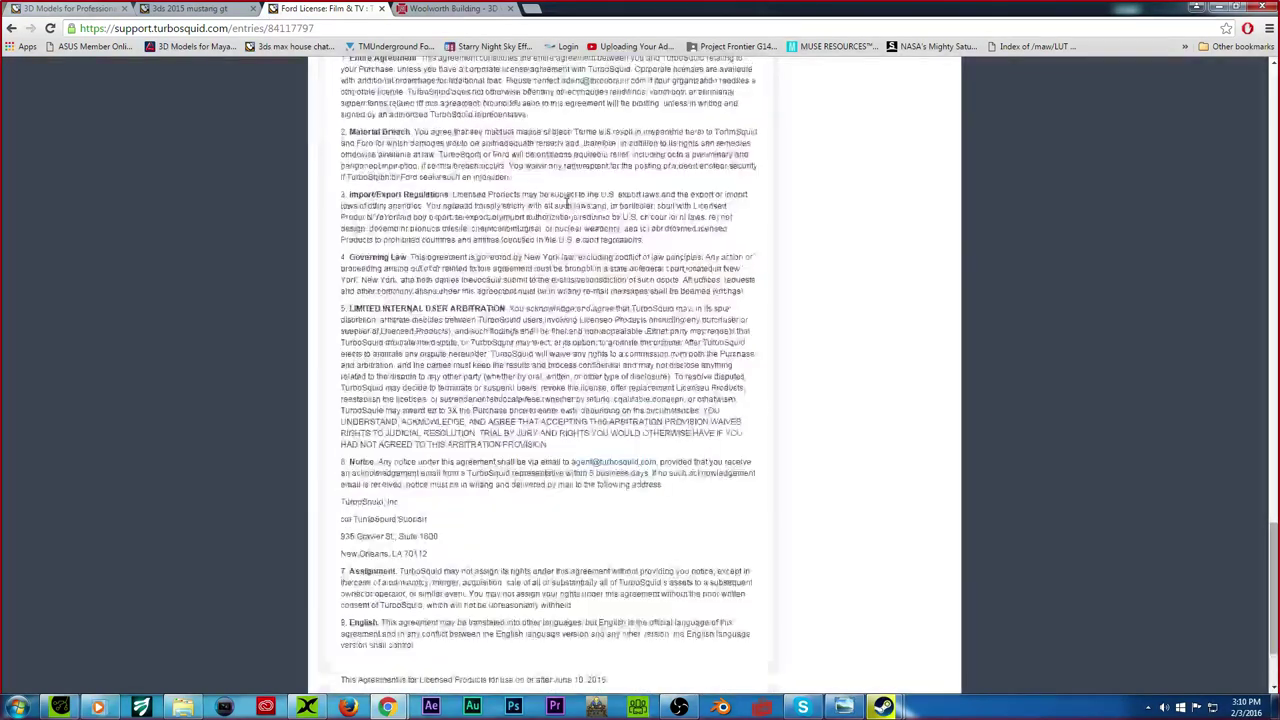
scroll(565, 207, "up", 15)
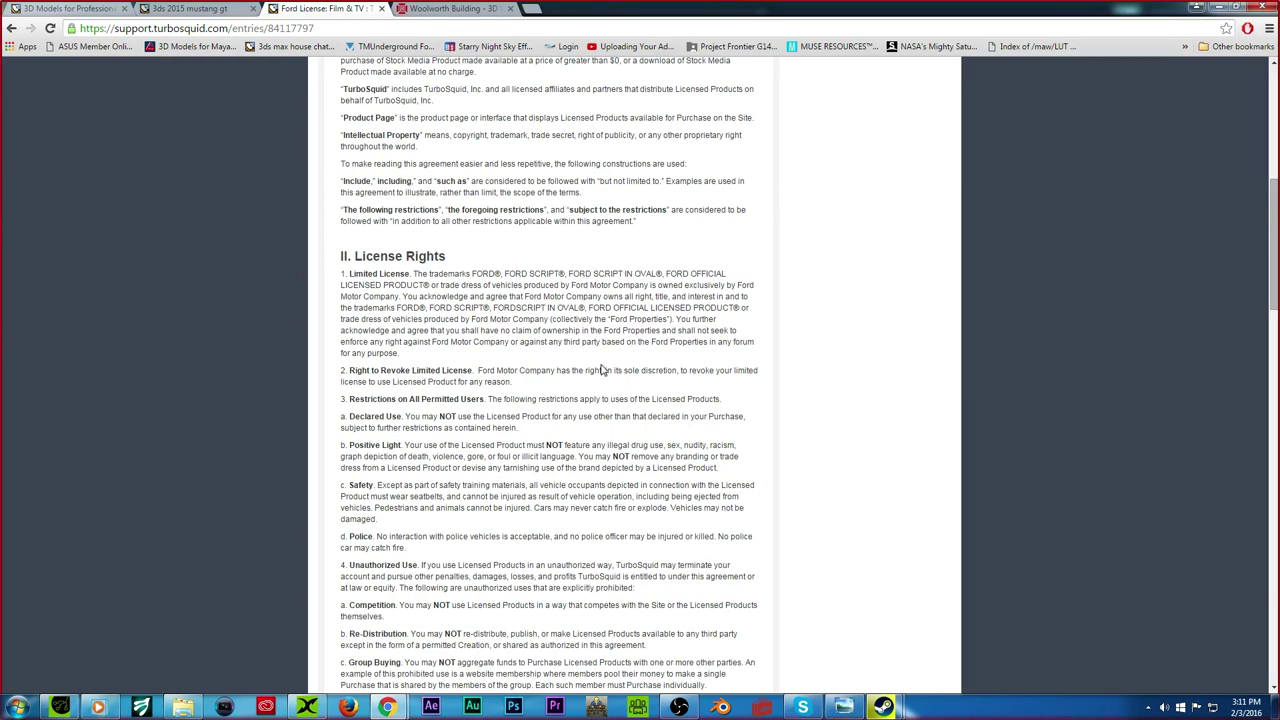
scroll(528, 340, "up", 5)
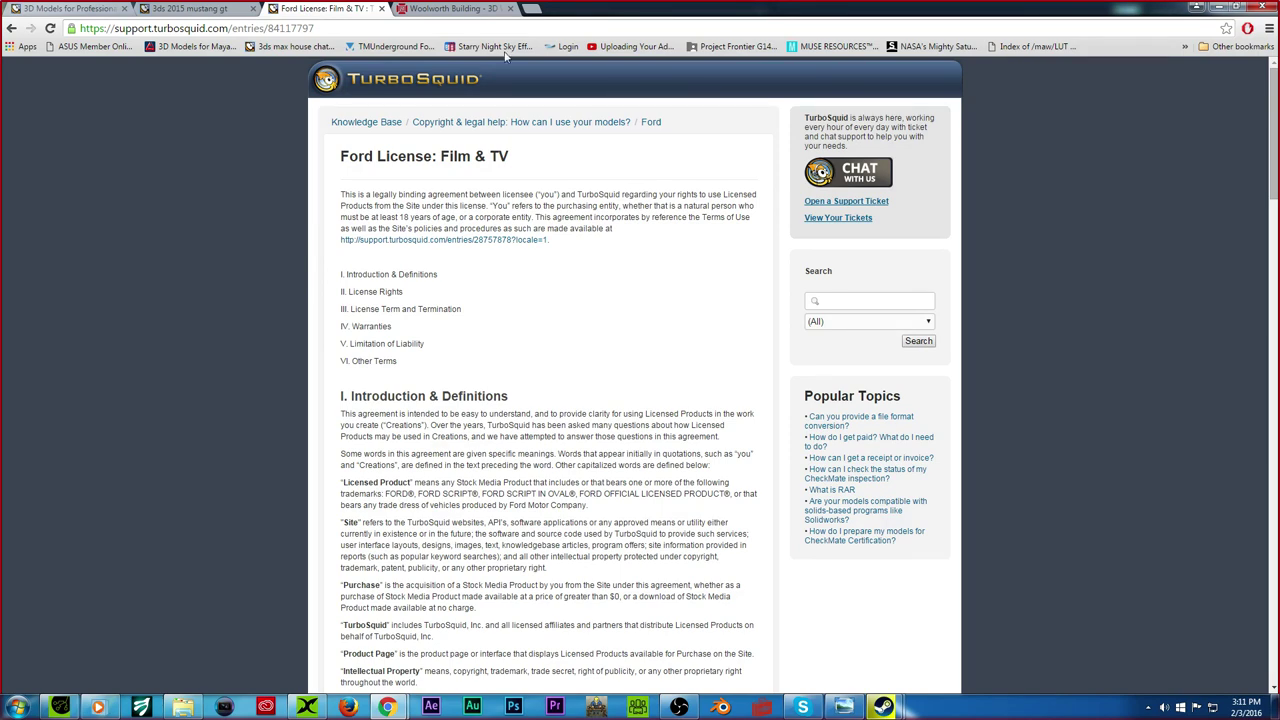
Step: Glance back at the Mustang GT page and load the Reallusion website in place of the Woolworth Building page
left_click(199, 11)
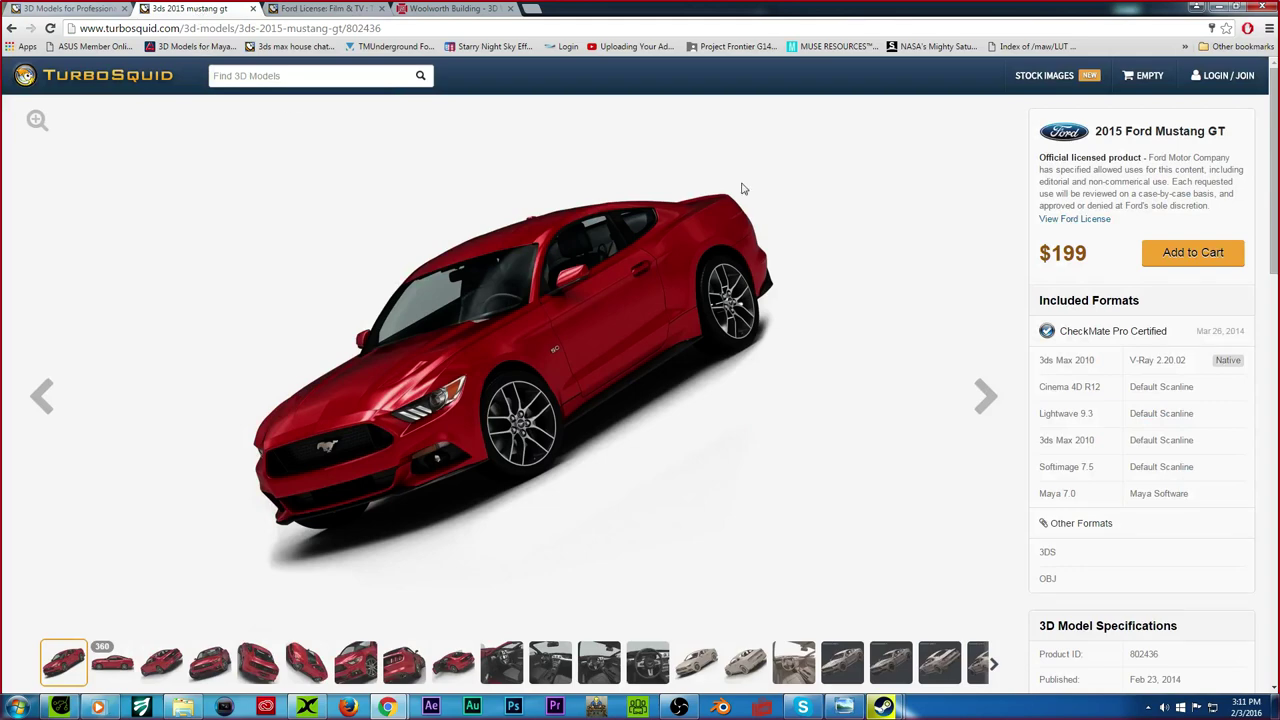
left_click(492, 8)
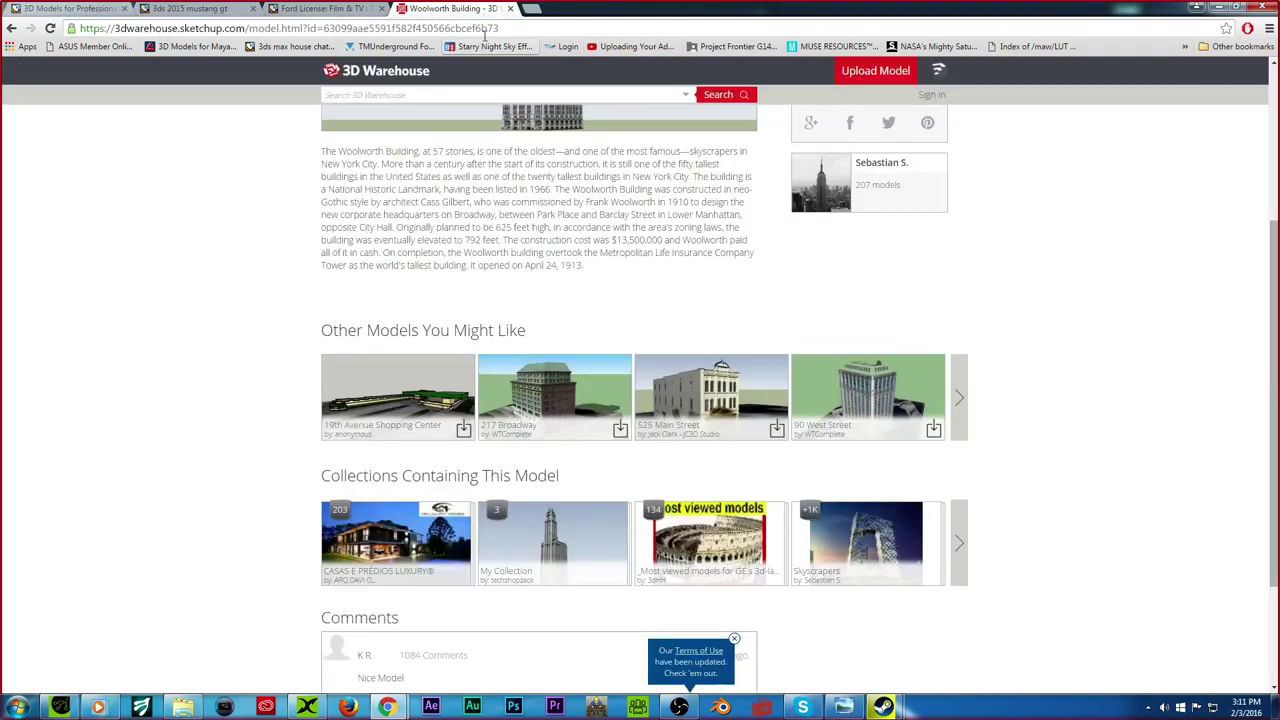
left_click(485, 28)
type("reallusion")
key("Return")
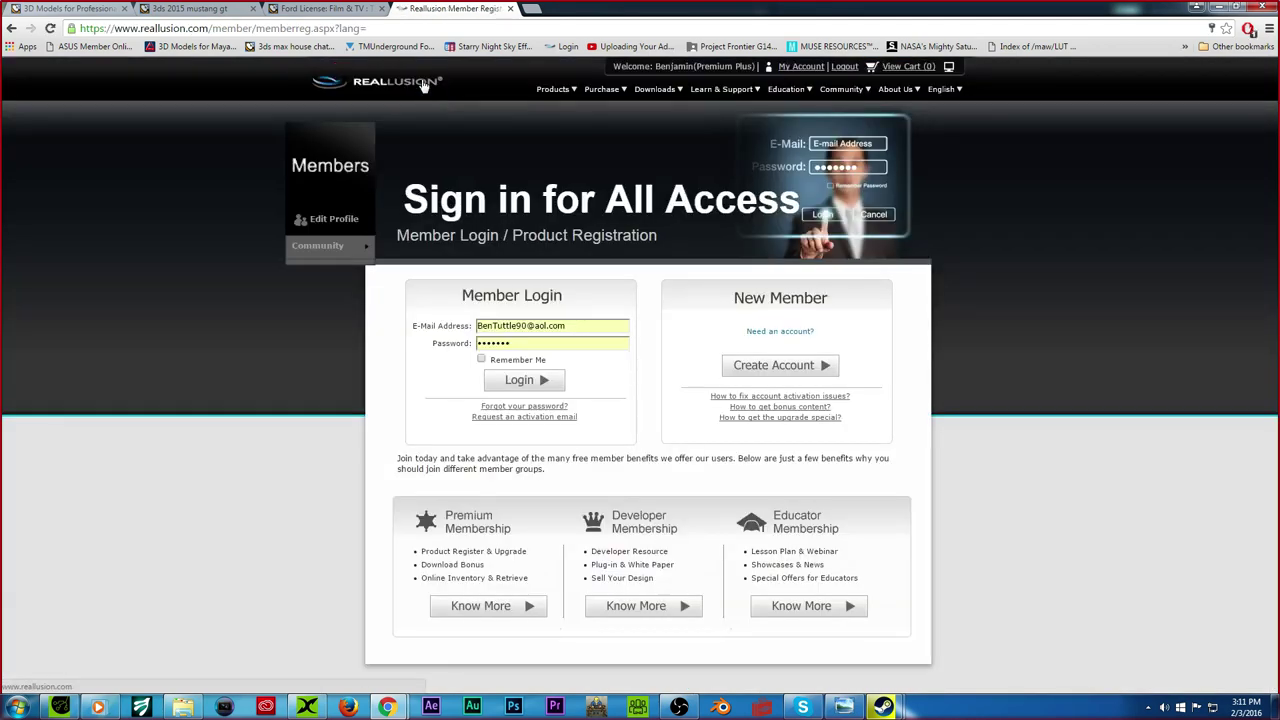
Step: Open the iClone 3D Content section of the Reallusion Marketplace and browse its Top Paid and Top Free items
mouse_move(601, 89)
left_click(627, 151)
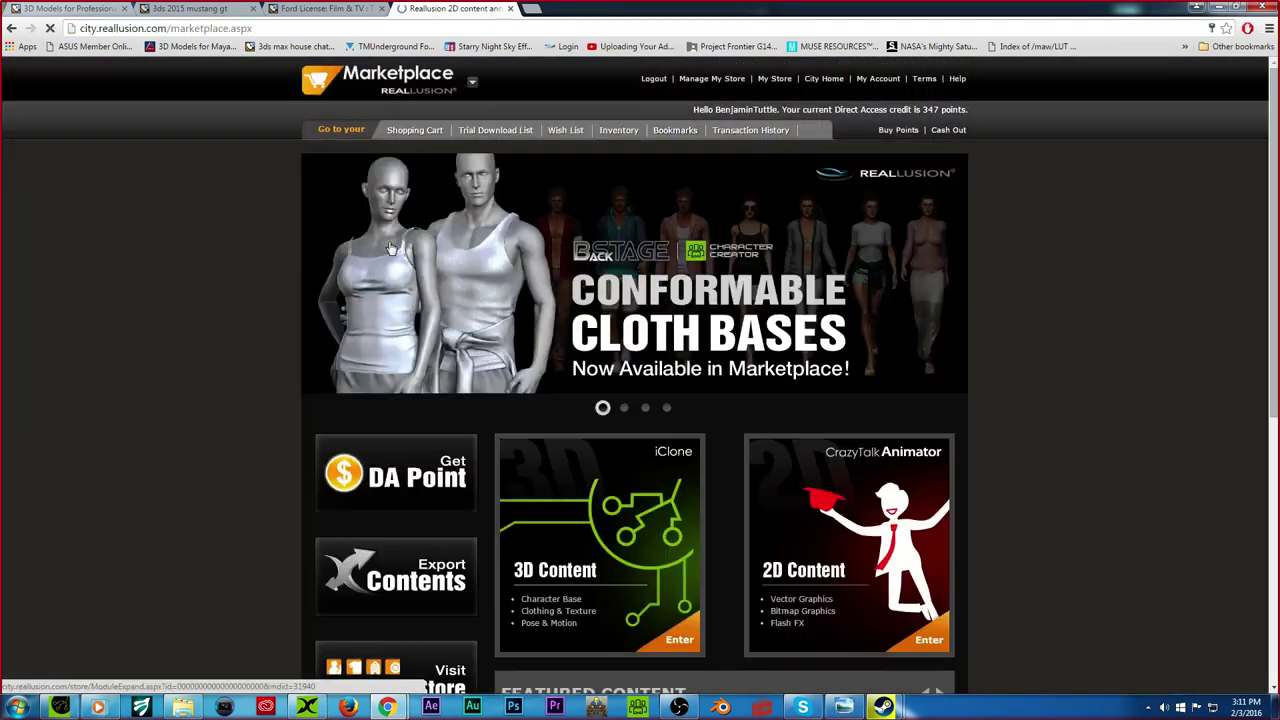
left_click(624, 495)
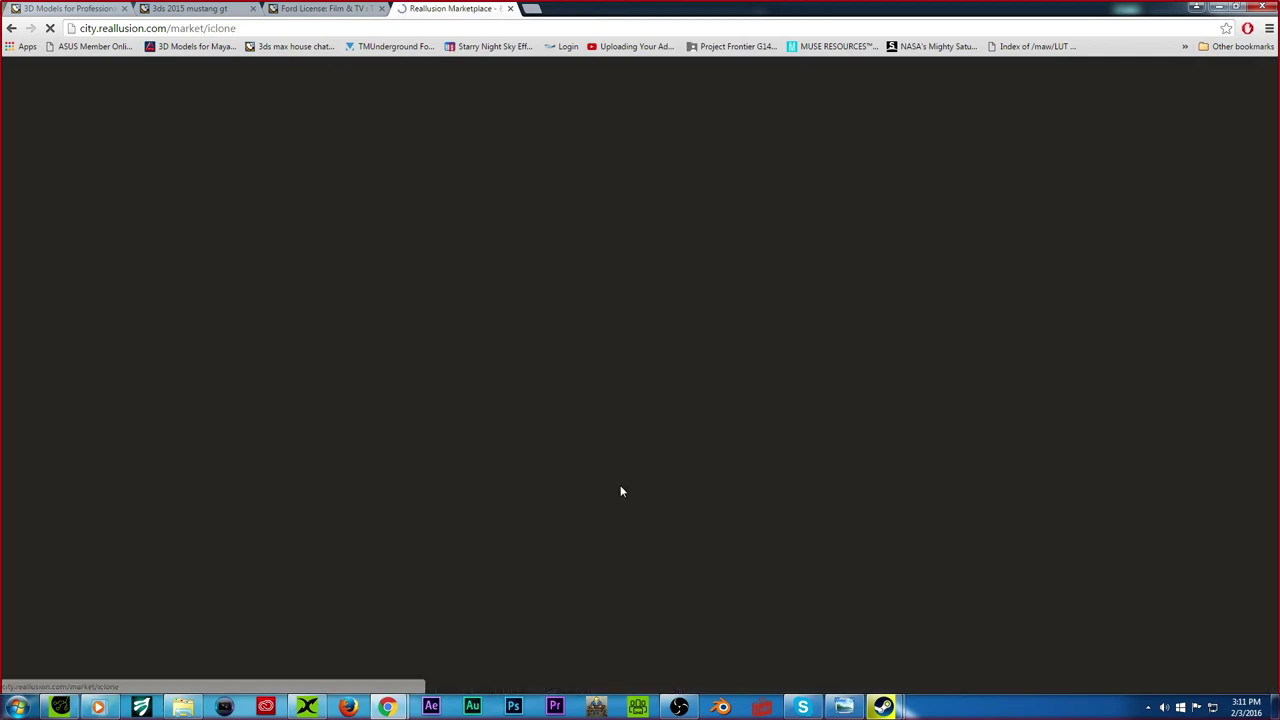
scroll(618, 475, "down", 3)
scroll(617, 469, "down", 10)
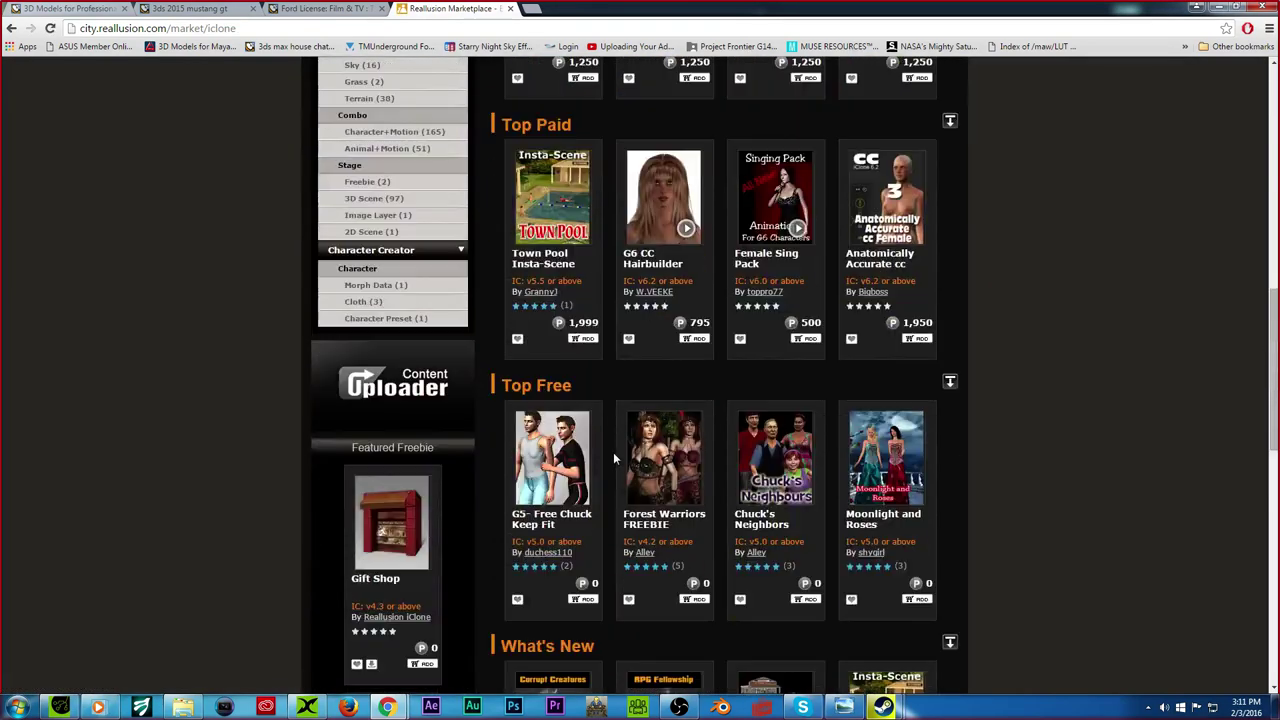
Step: Review the Mustang GT's details on TurboSquid once more and close the Mustang and Ford License pages
left_click(195, 8)
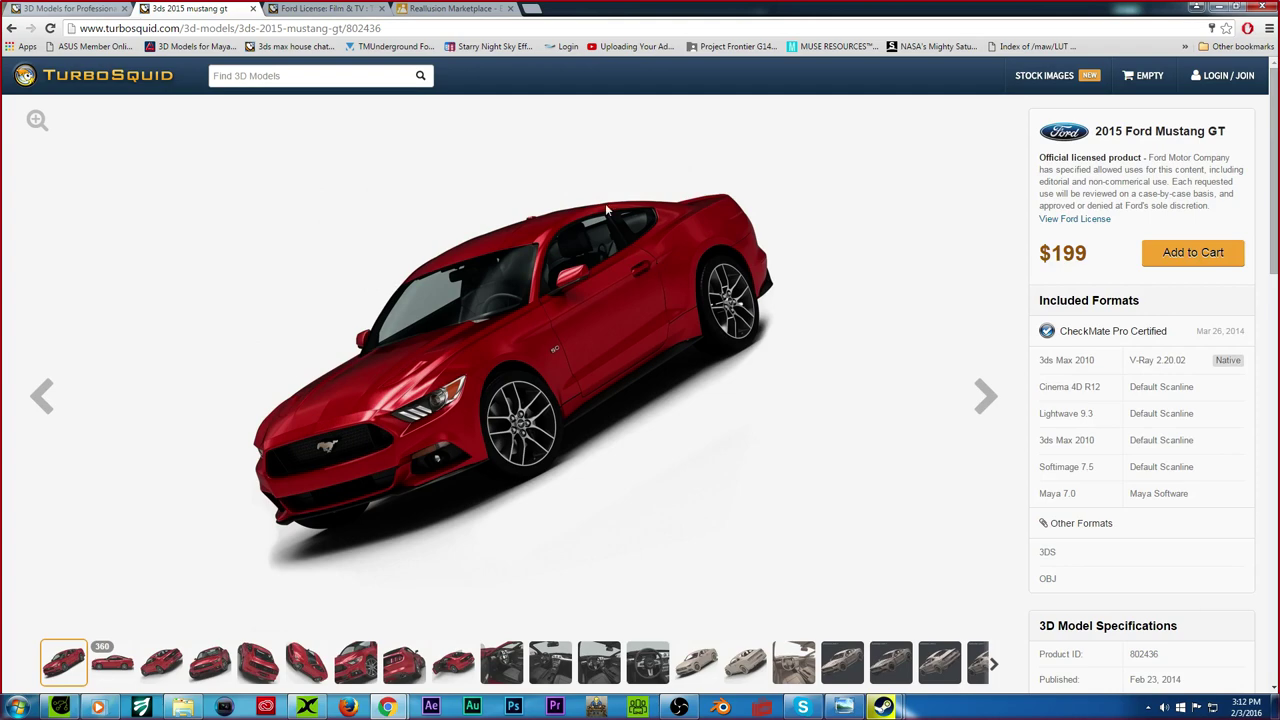
scroll(493, 142, "down", 1)
scroll(493, 142, "down", 1)
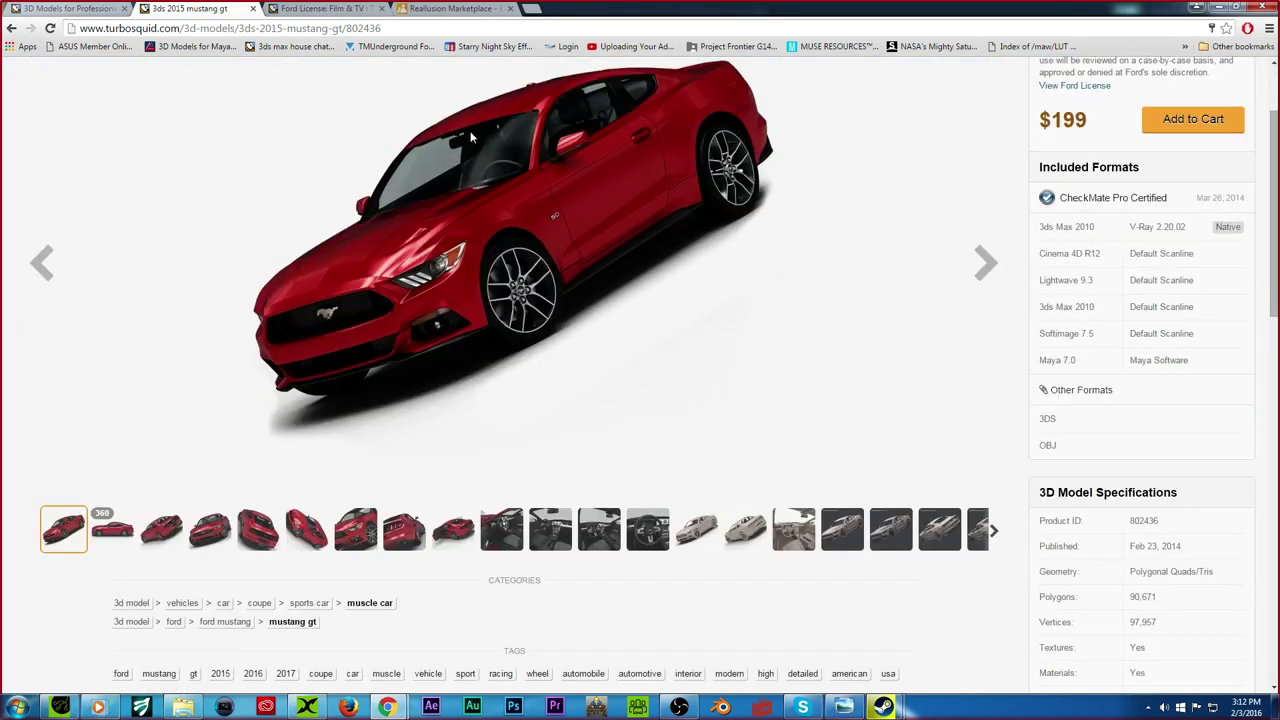
left_click(289, 7)
left_click(253, 8)
left_click(253, 8)
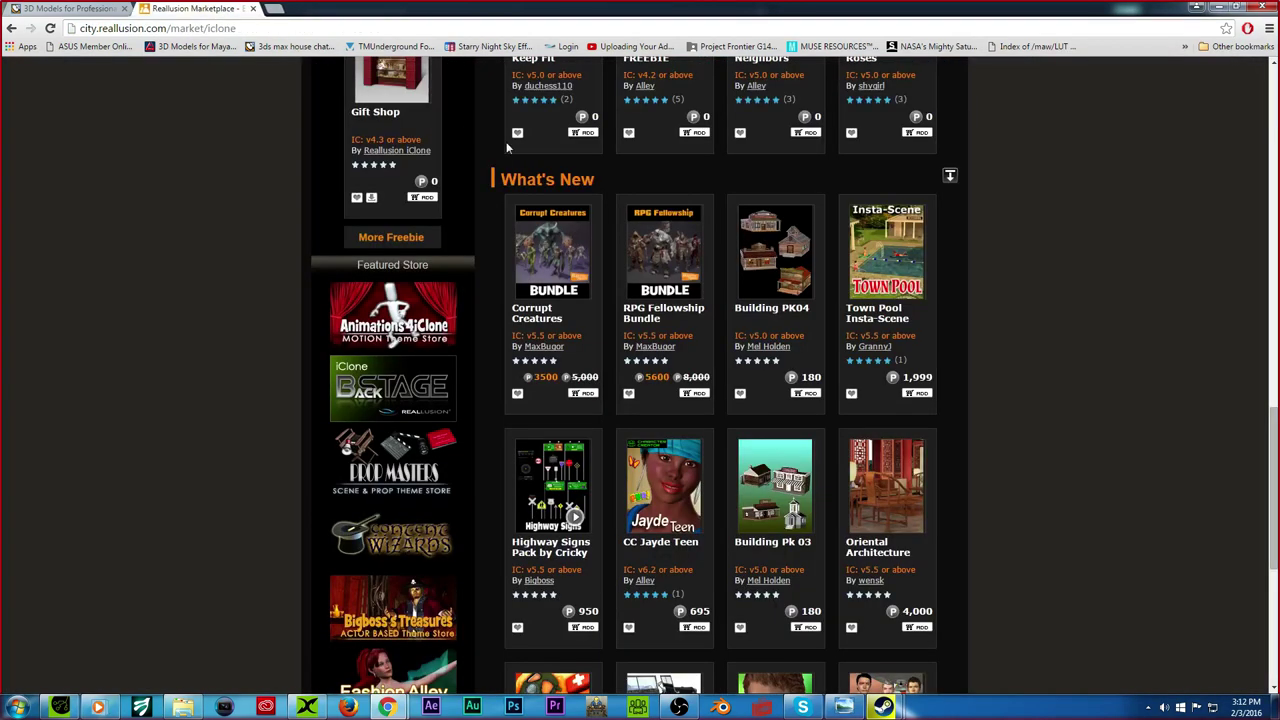
Step: Check the TurboSquid home page and open the bookmarked Animium free 3D models site in a new tab
left_click(65, 8)
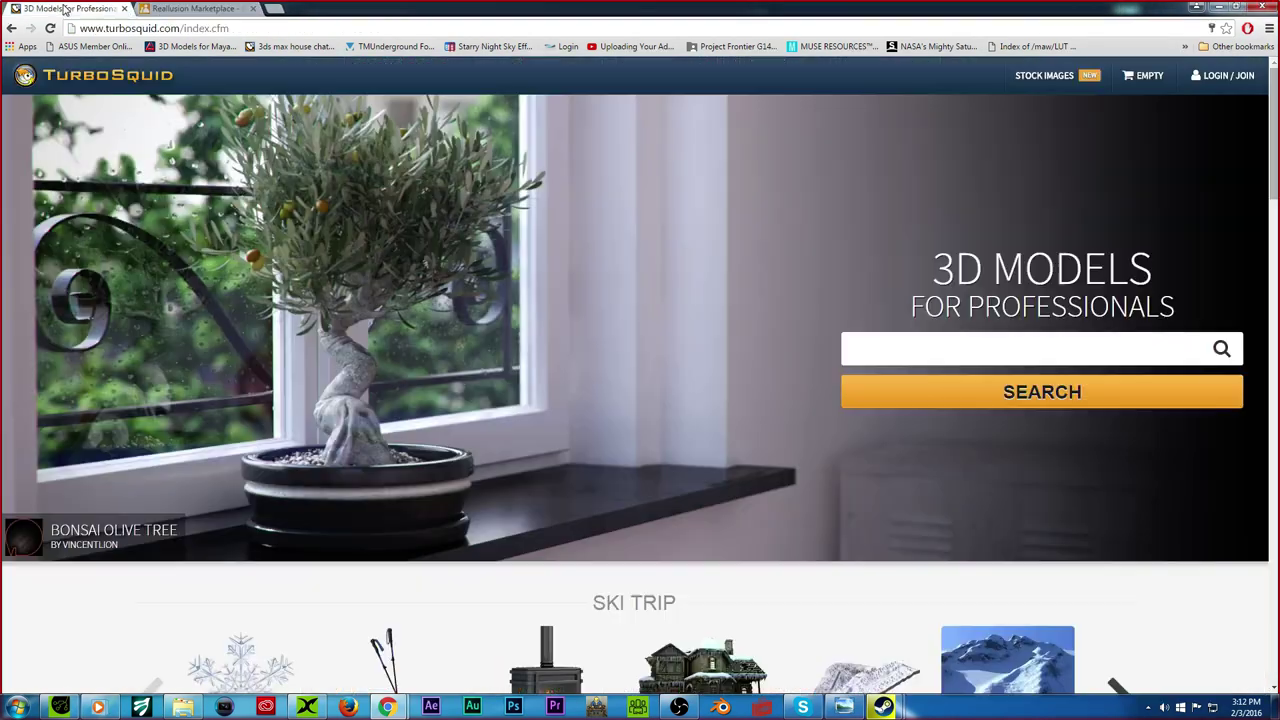
left_click(274, 8)
left_click(207, 48)
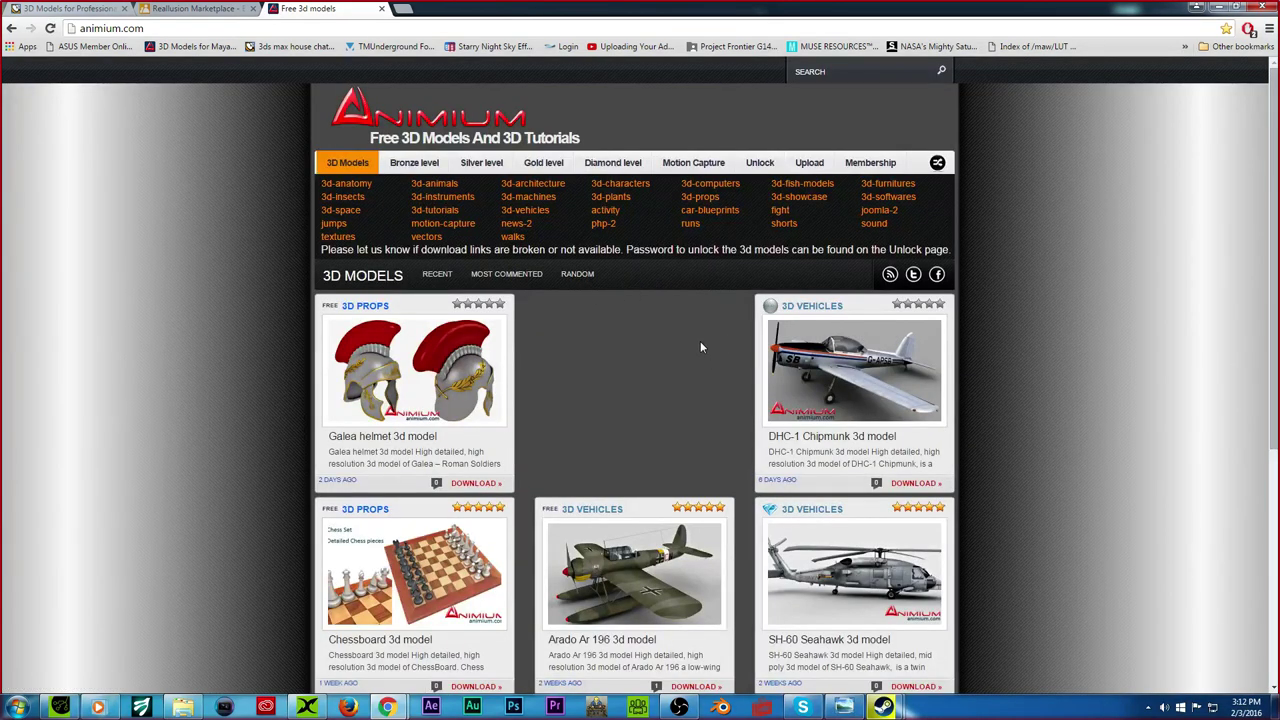
Step: Browse the free models on the Animium home page and close its tab
scroll(660, 445, "down", 4)
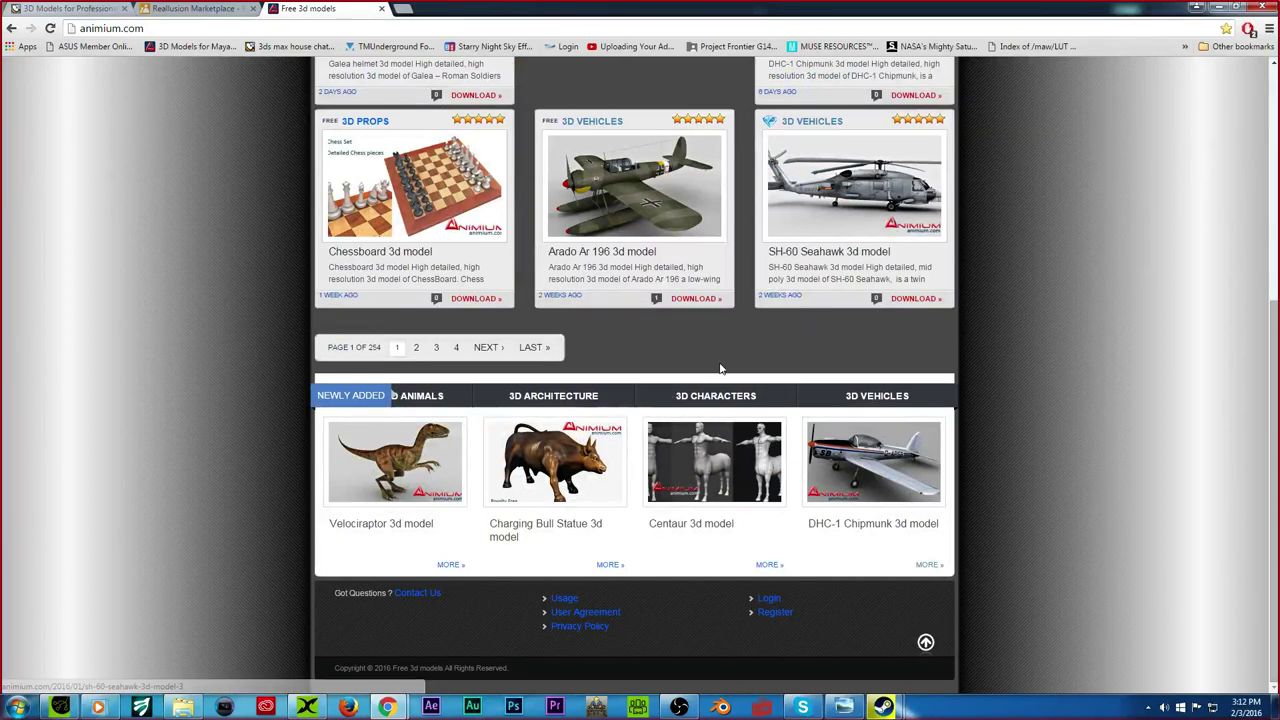
scroll(710, 362, "up", 1)
scroll(710, 362, "up", 3)
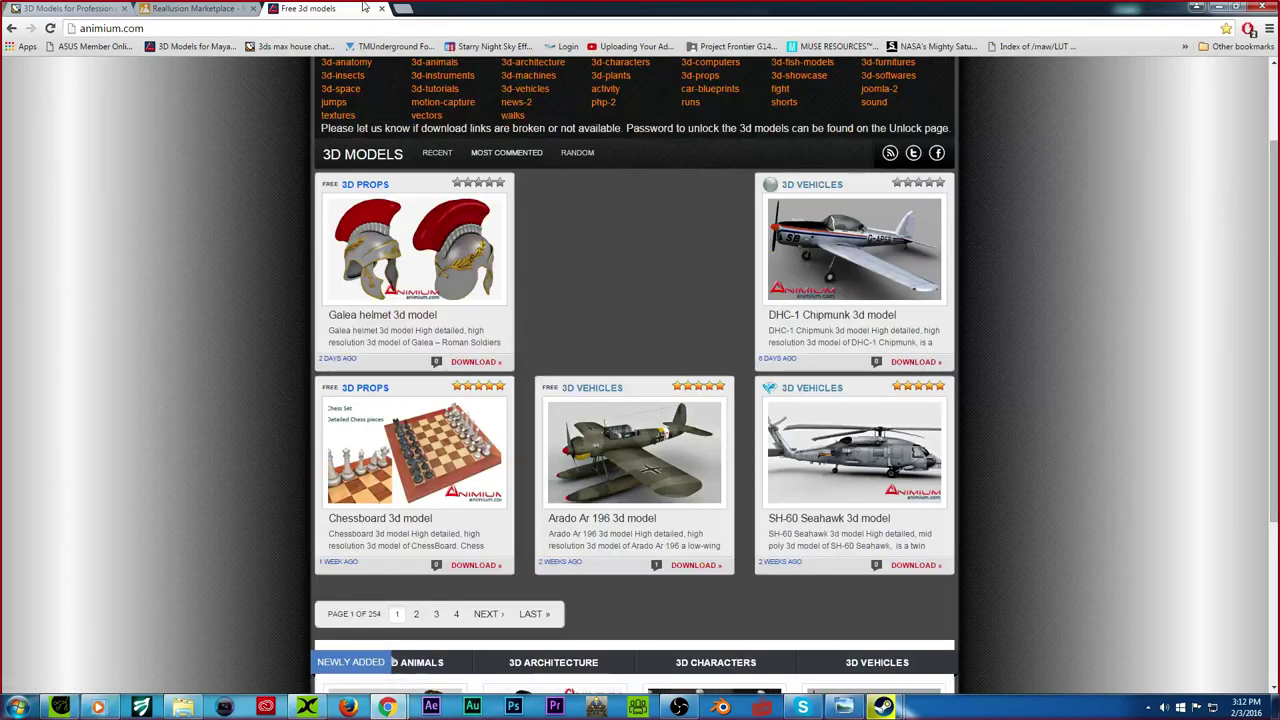
left_click(381, 8)
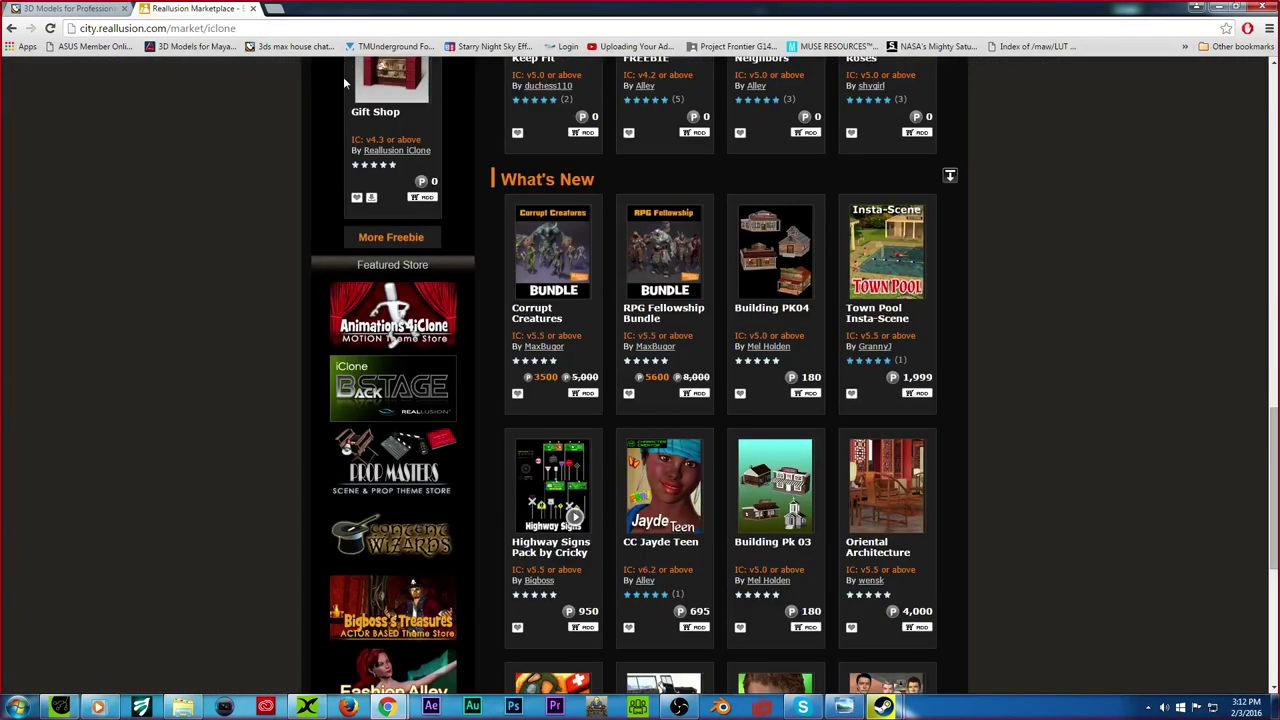
Step: Look through the iClone marketplace page from the Reallusion Certified items to the What's New listings, and close the browser window
scroll(88, 268, "down", 4)
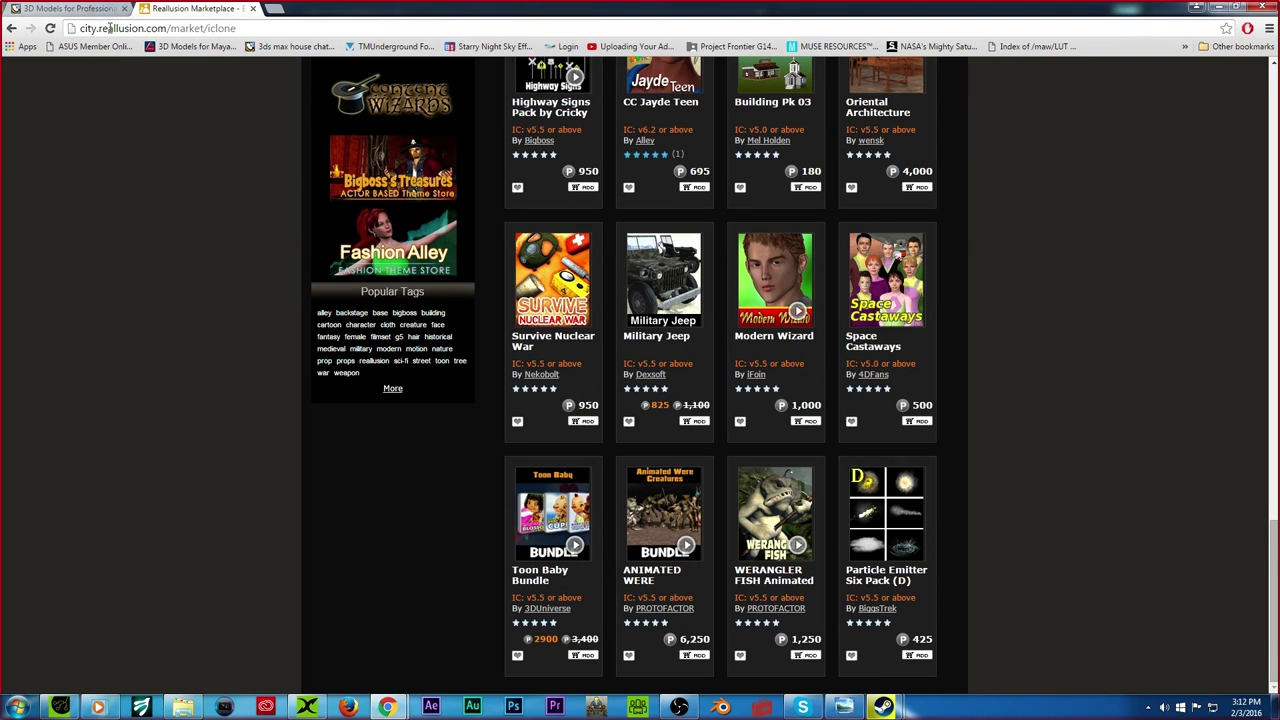
scroll(171, 249, "up", 5)
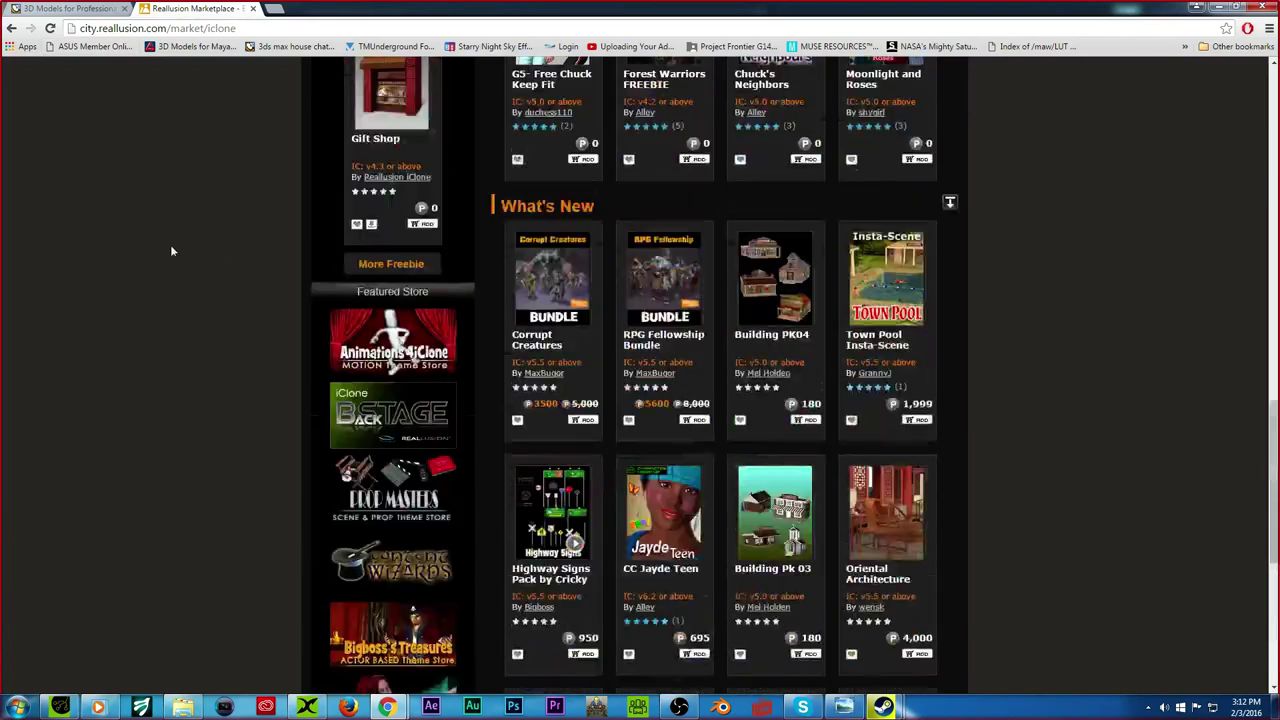
scroll(155, 249, "up", 10)
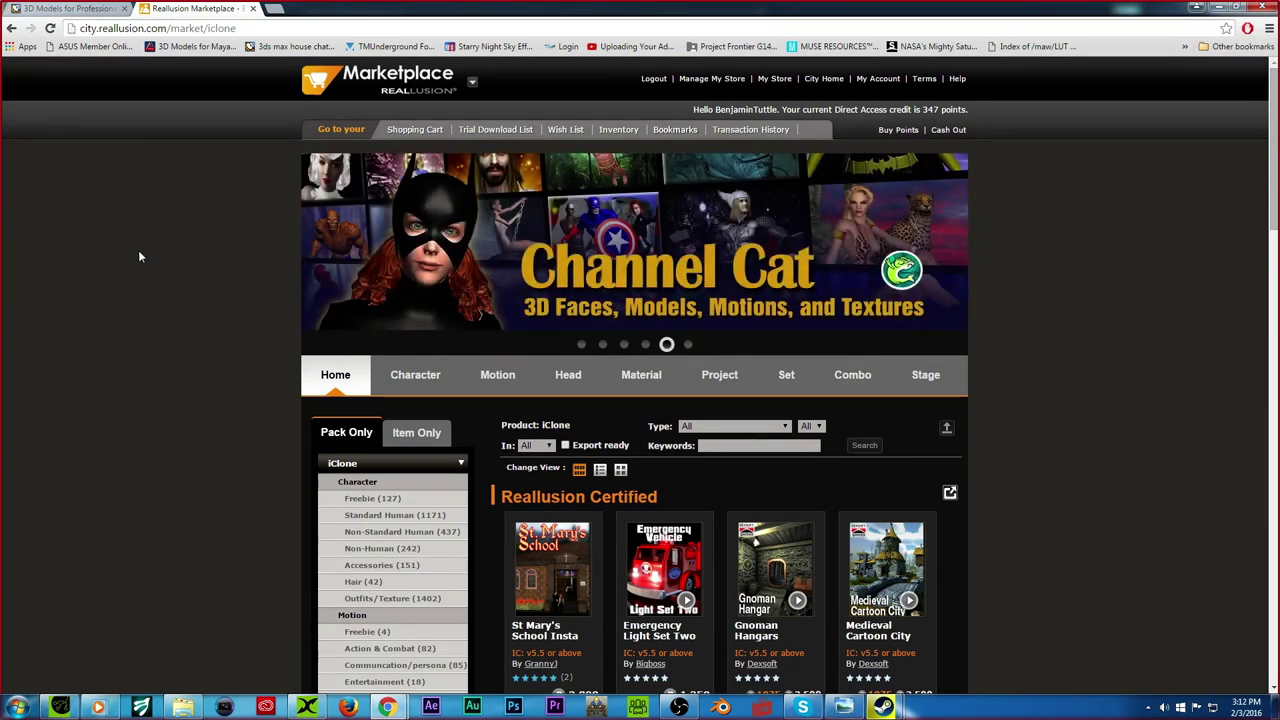
scroll(141, 255, "down", 3)
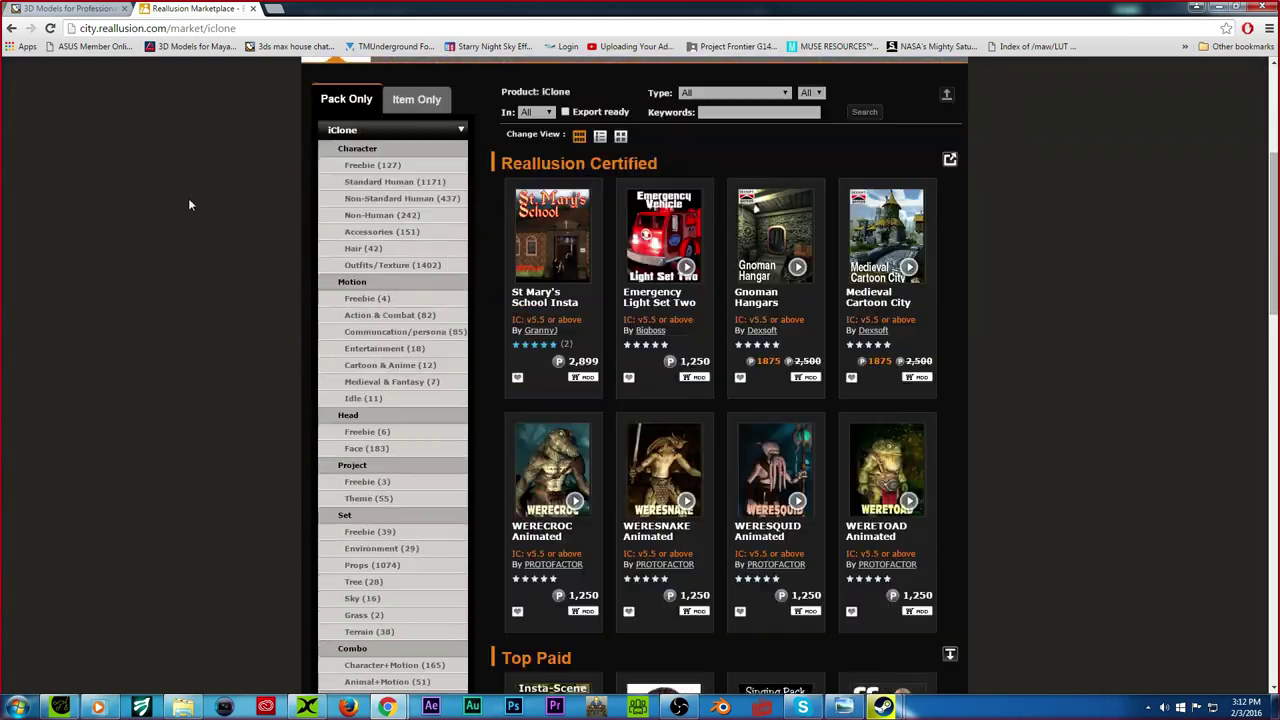
scroll(215, 230, "down", 7)
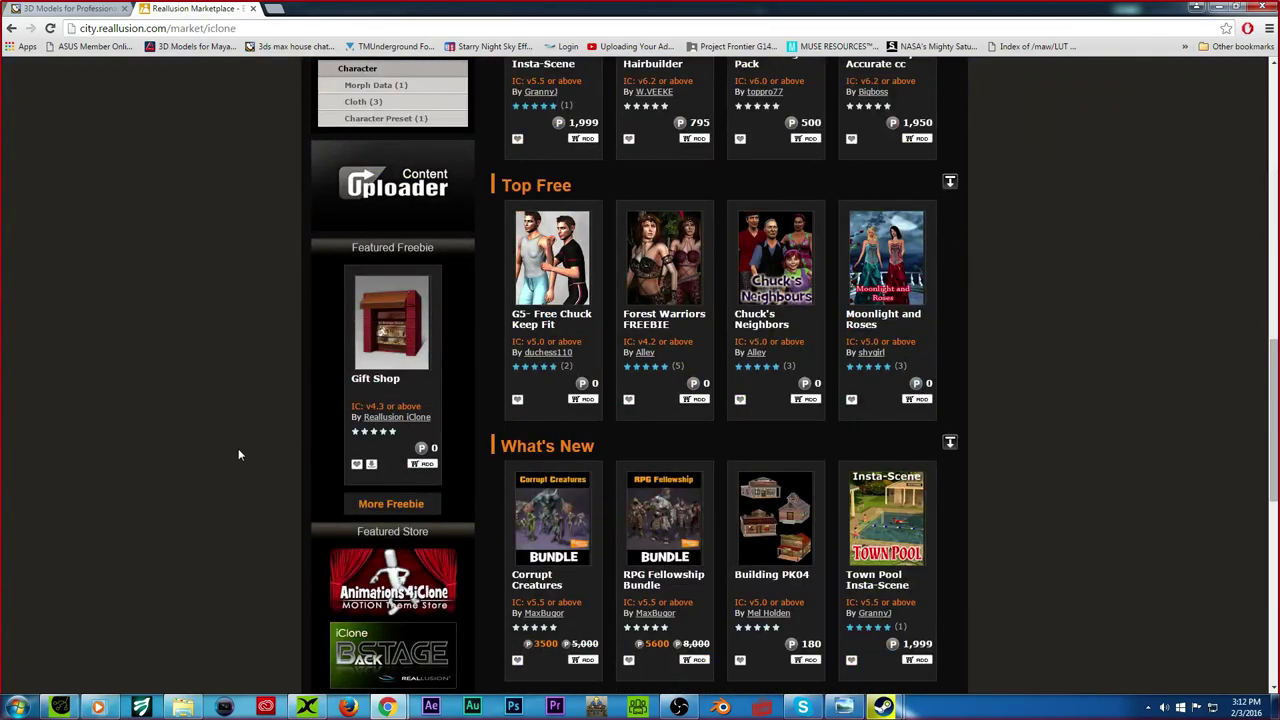
scroll(239, 455, "down", 3)
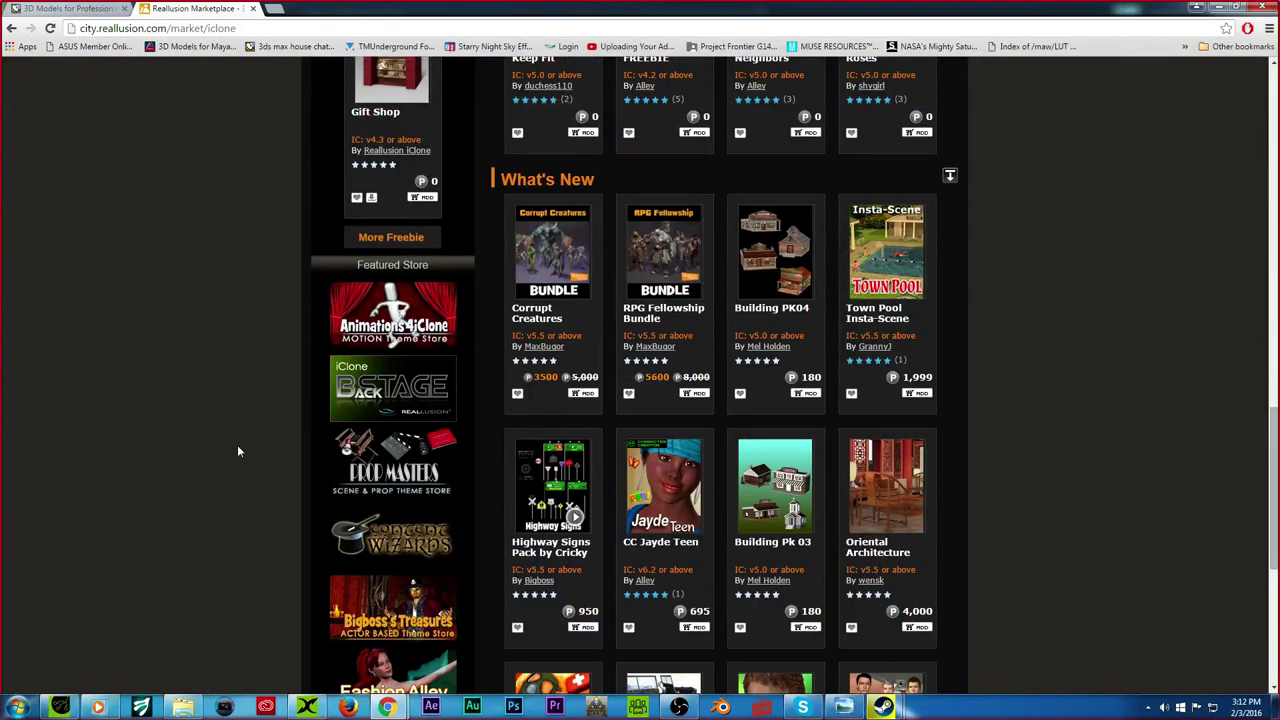
scroll(237, 444, "down", 1)
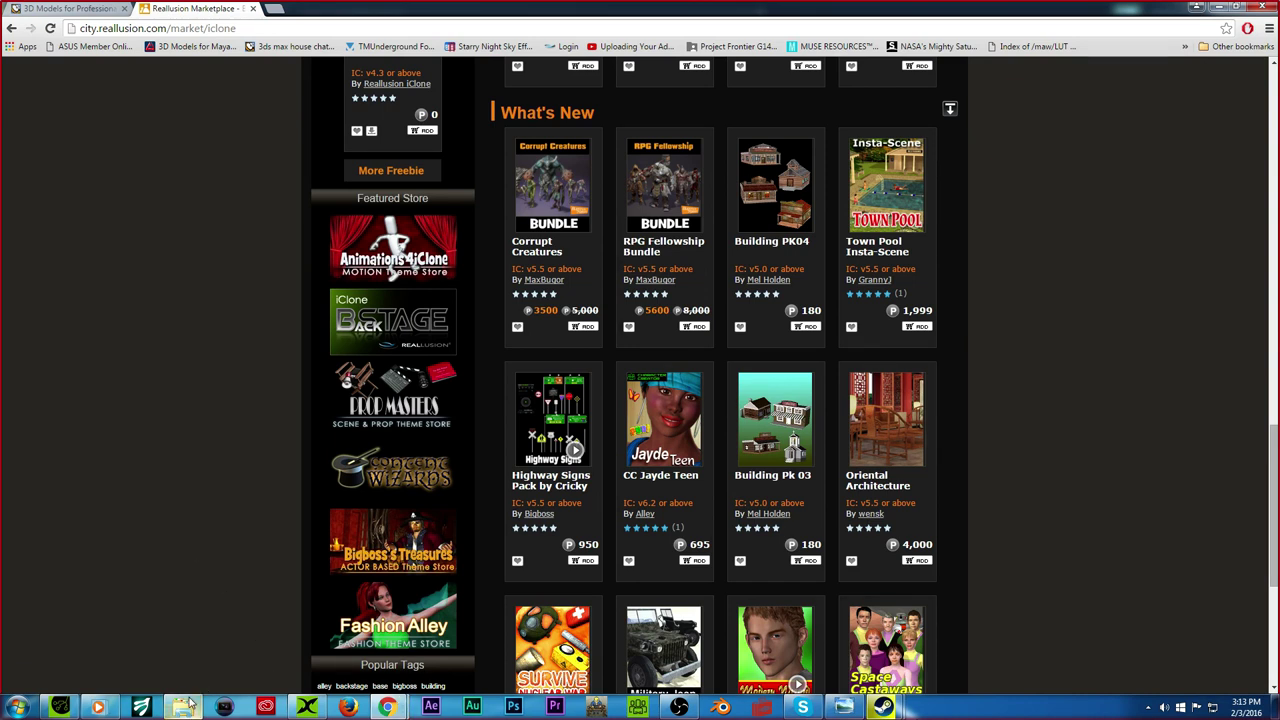
mouse_move(187, 707)
left_click(1262, 8)
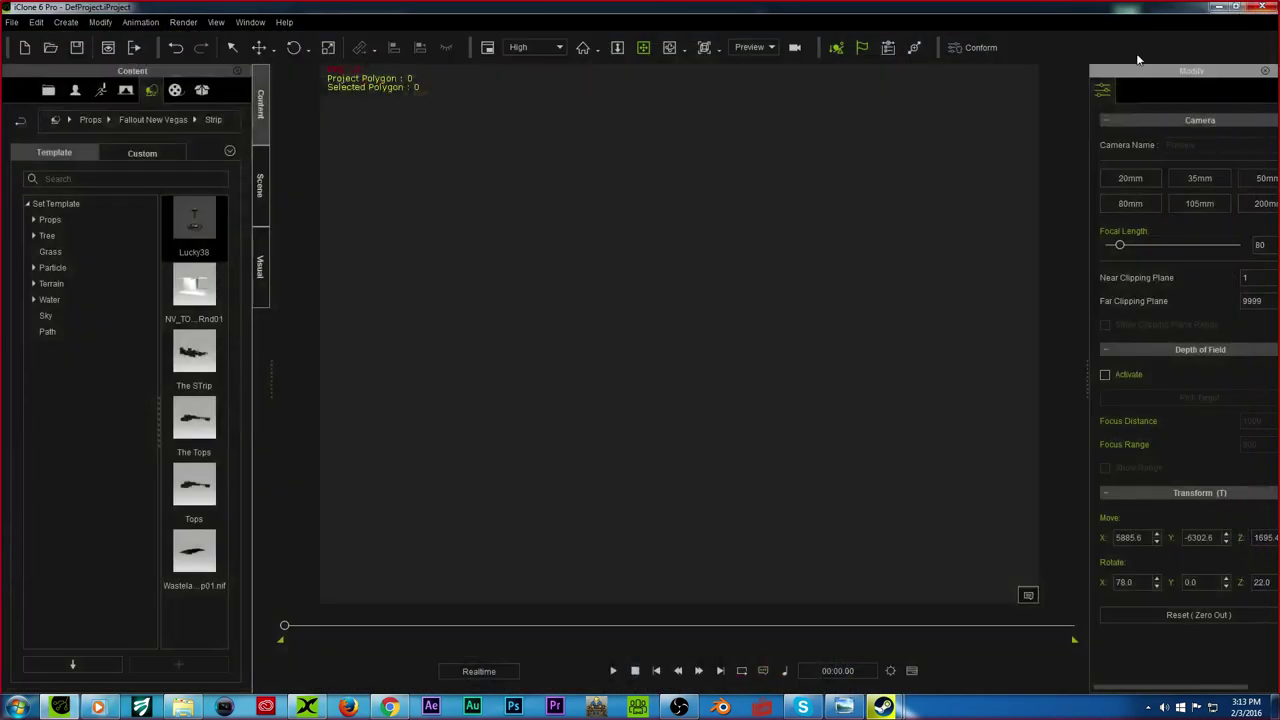
Step: Browse the Props folders in iClone's Set template library, viewing the contents of WaterType and US Navy Officer
left_click(75, 91)
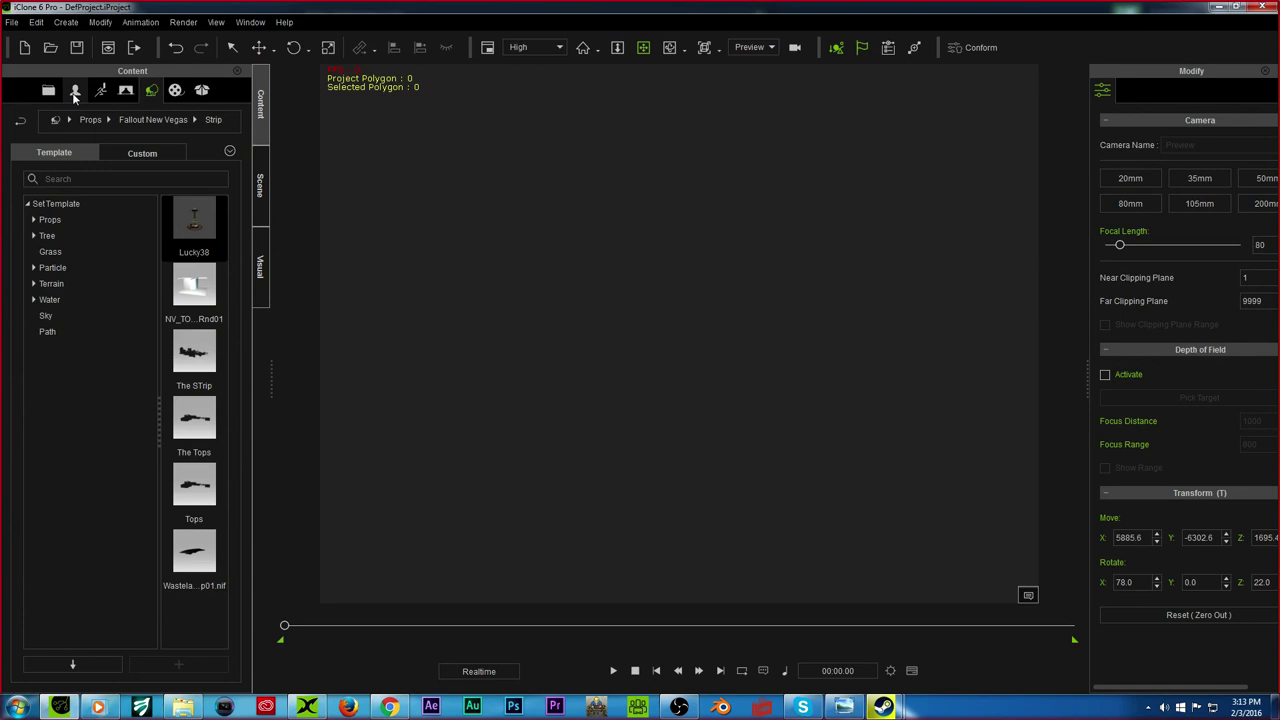
left_click(150, 91)
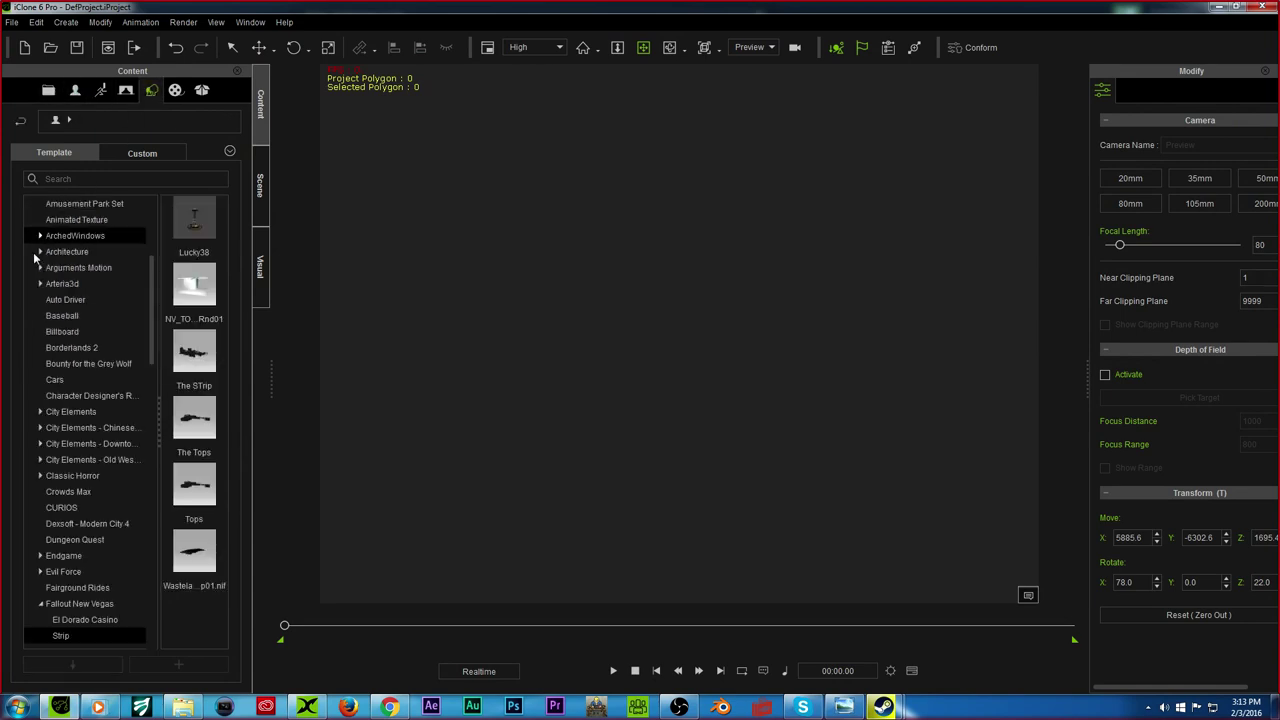
scroll(114, 349, "down", 3)
scroll(83, 429, "down", 15)
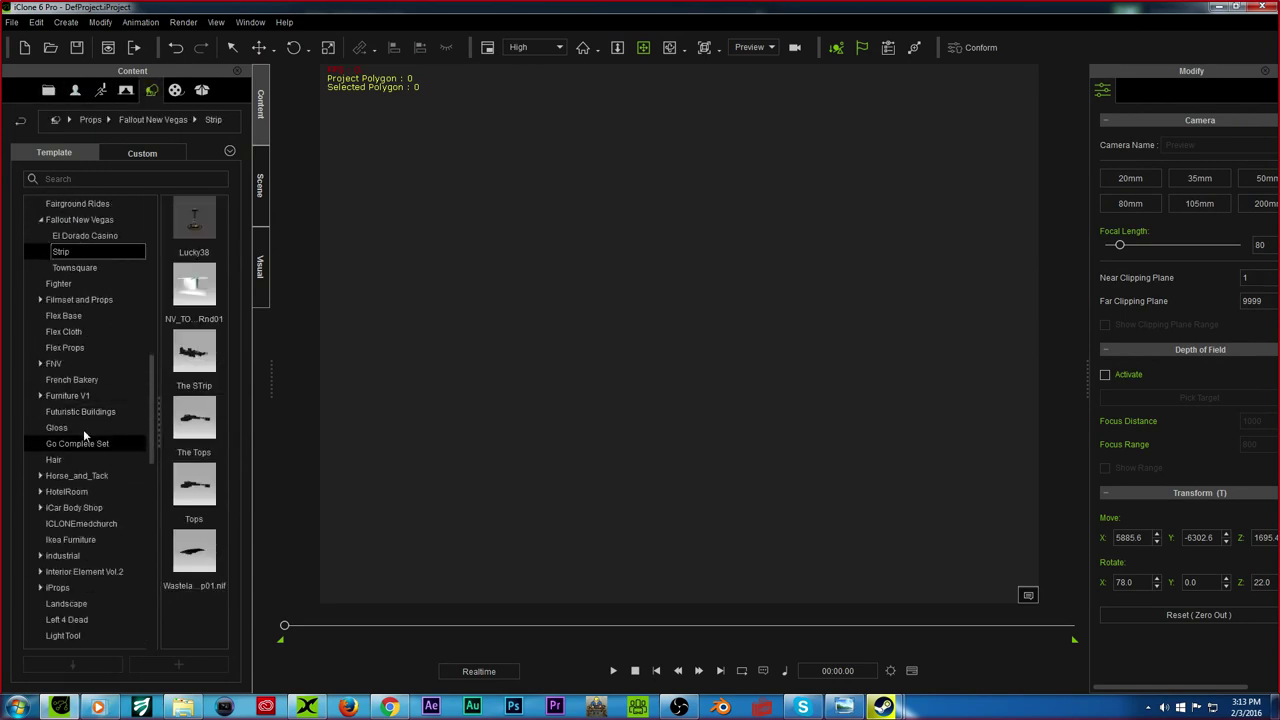
scroll(55, 470, "down", 1)
left_click(72, 491)
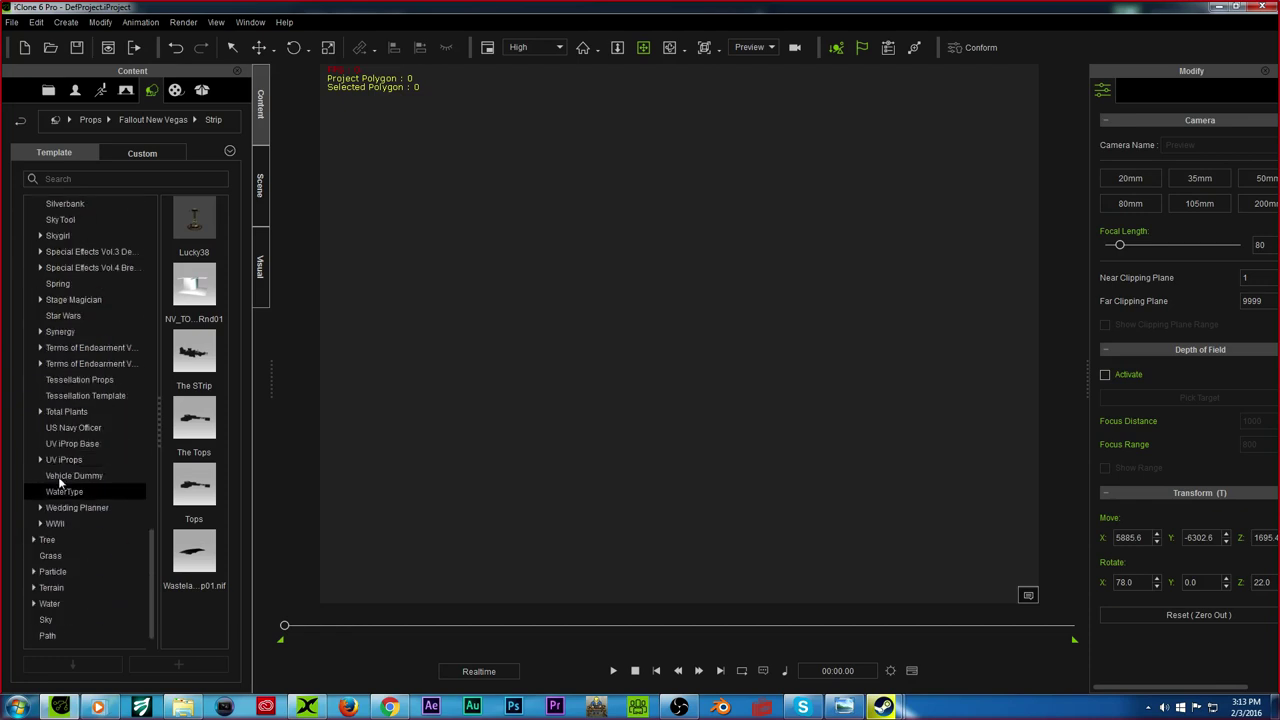
left_click(71, 427)
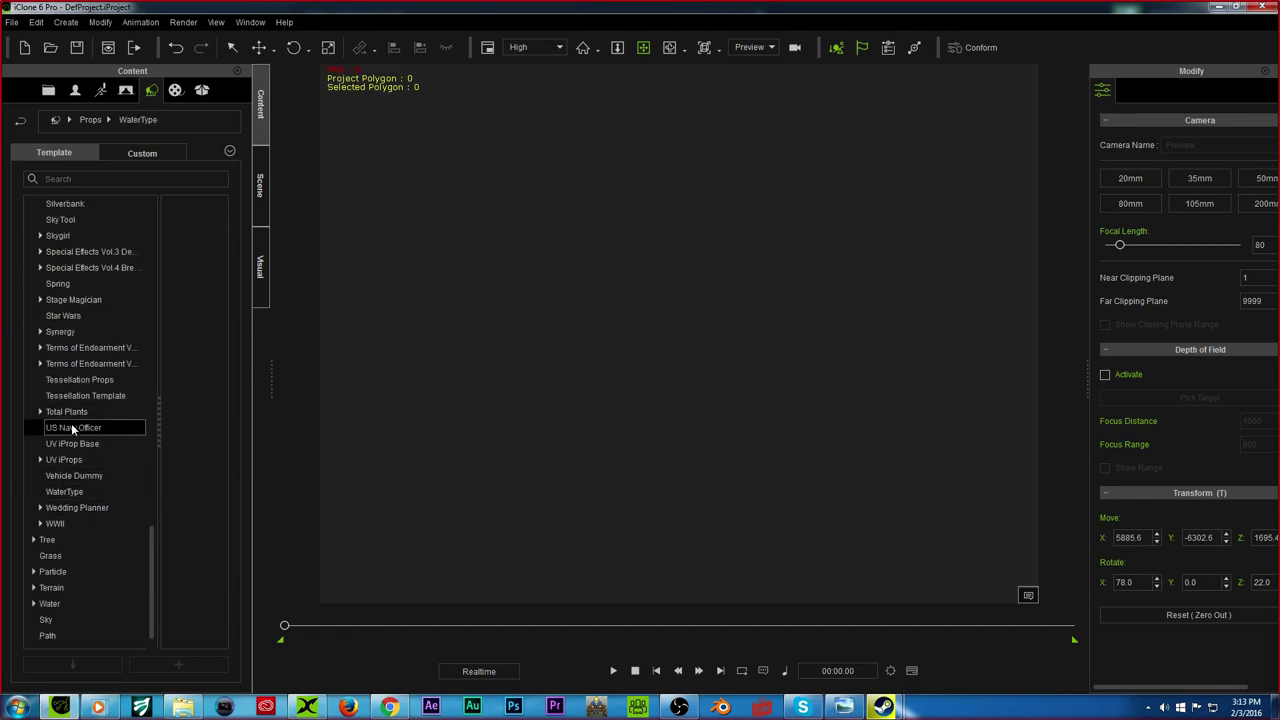
scroll(82, 356, "up", 3)
scroll(80, 348, "up", 20)
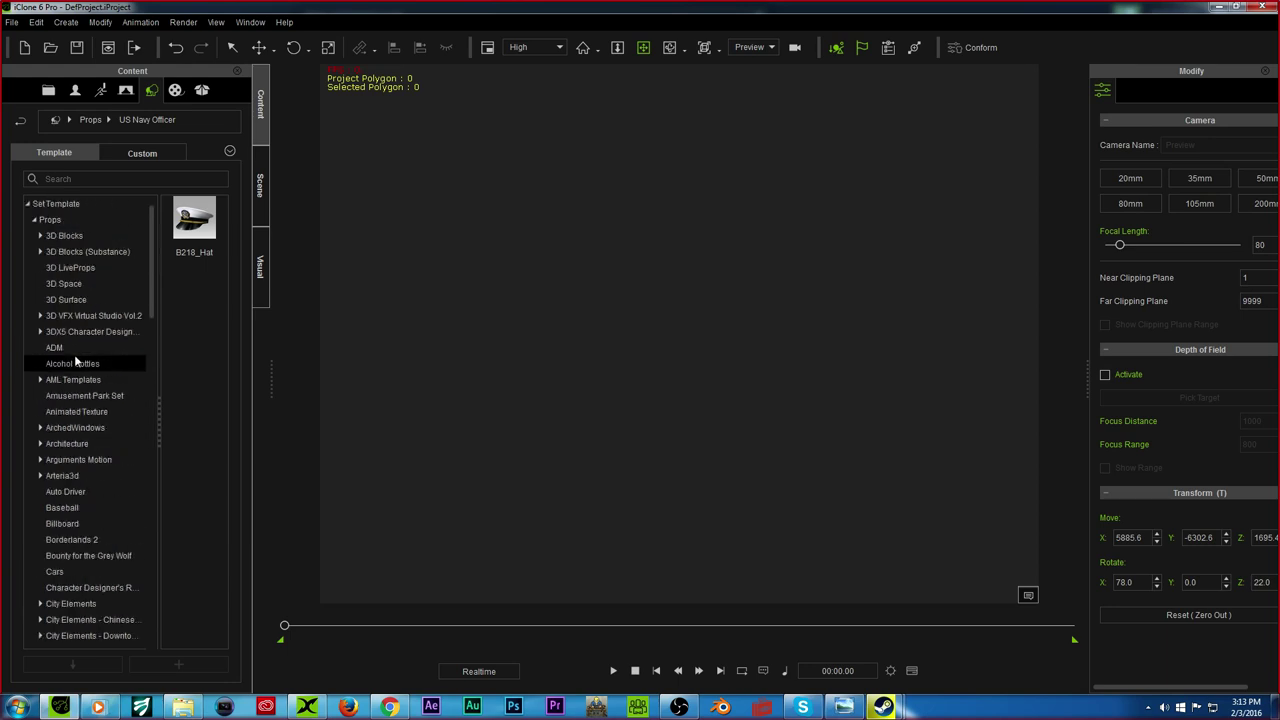
Step: Open the Basic Sets folder from the desktop files in a narrowed window and add its Wall with Window prop to the scene
left_click(17, 708)
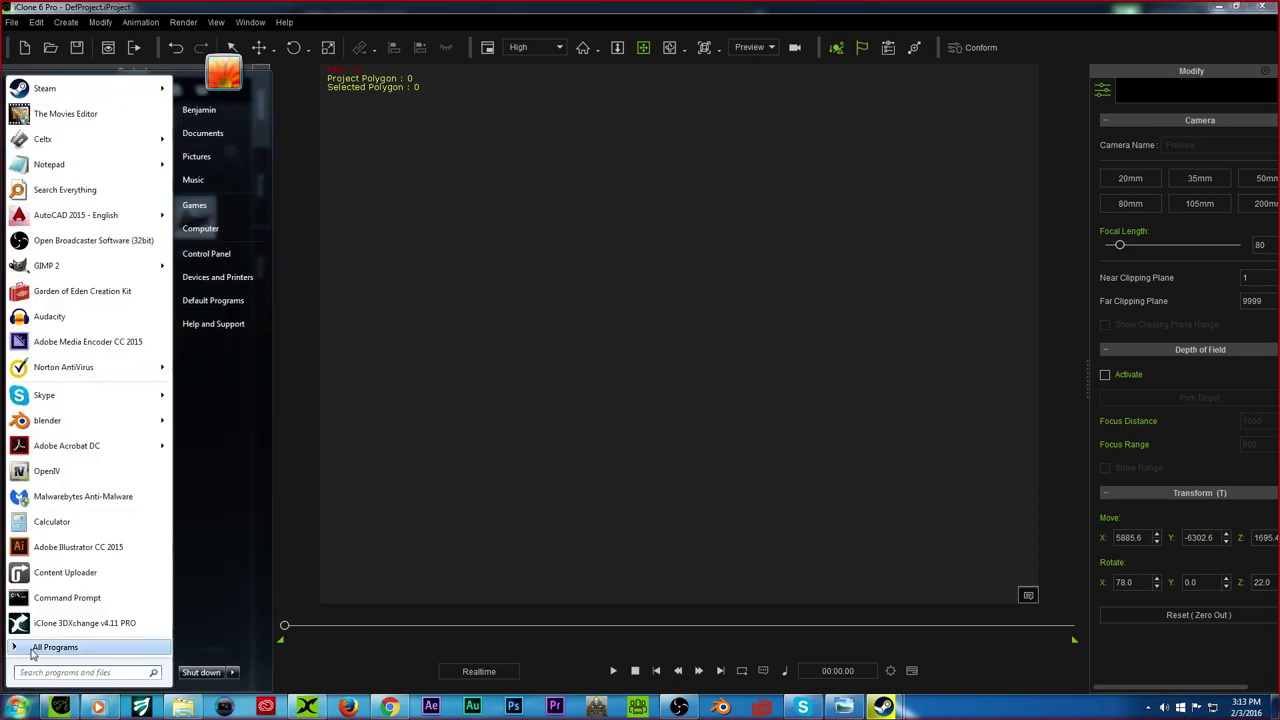
left_click(199, 110)
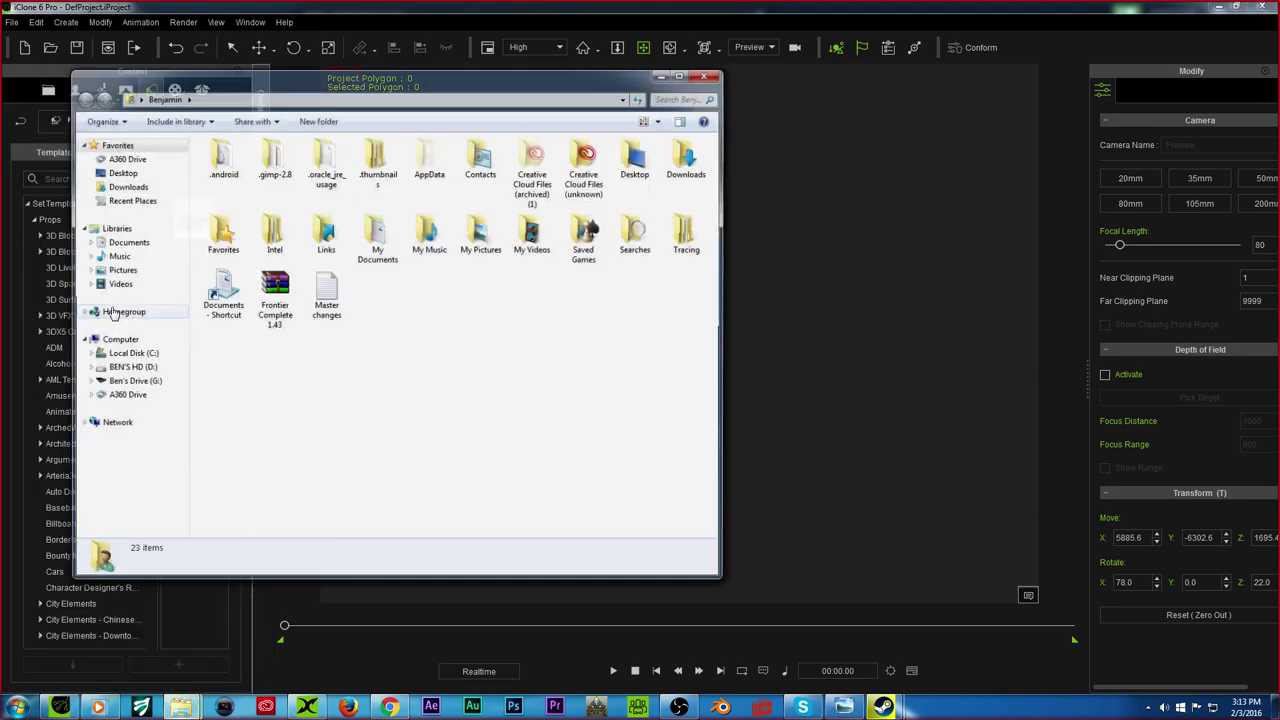
double_click(643, 173)
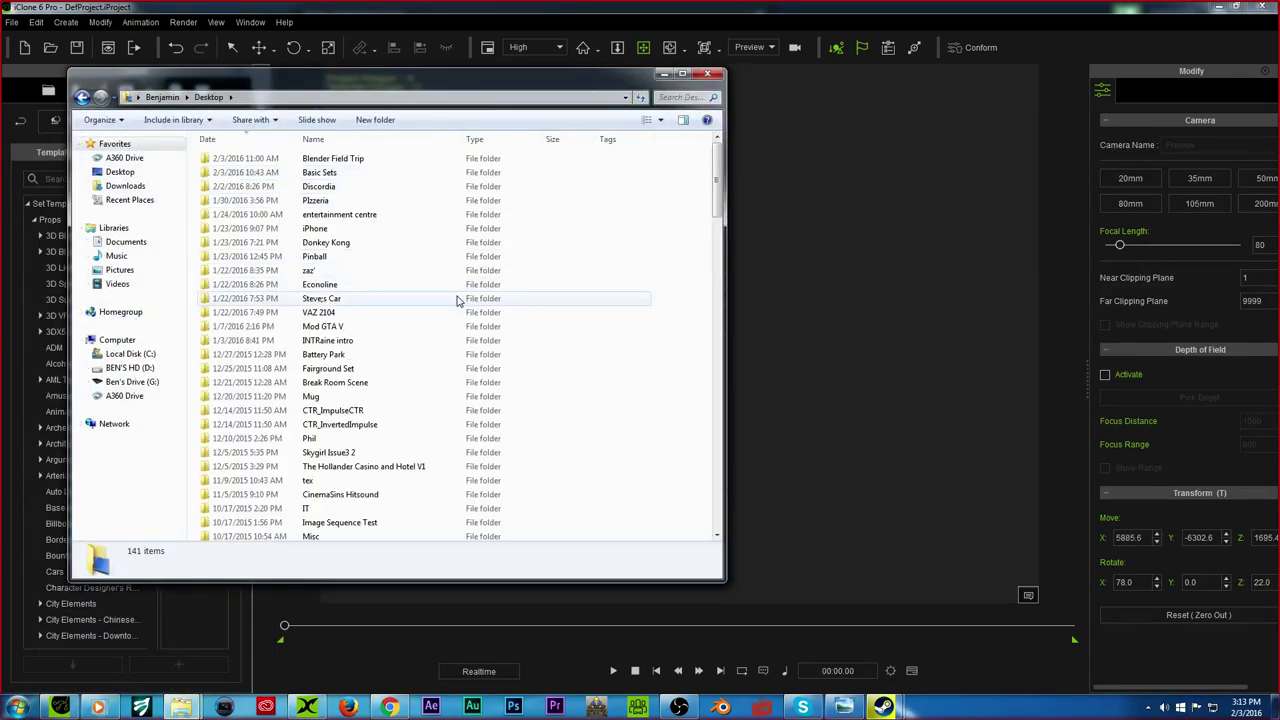
double_click(360, 172)
left_click_drag(443, 86, 375, 90)
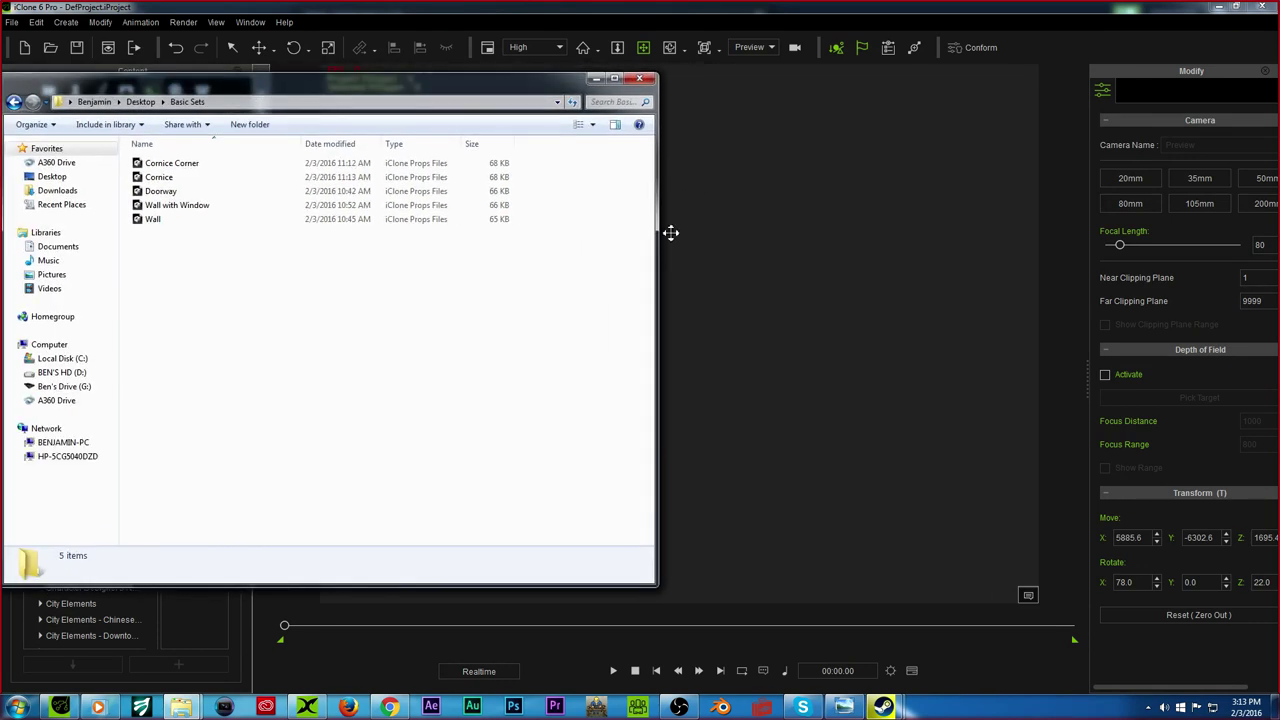
left_click_drag(657, 198, 448, 195)
left_click(177, 205)
left_click_drag(460, 253, 615, 485)
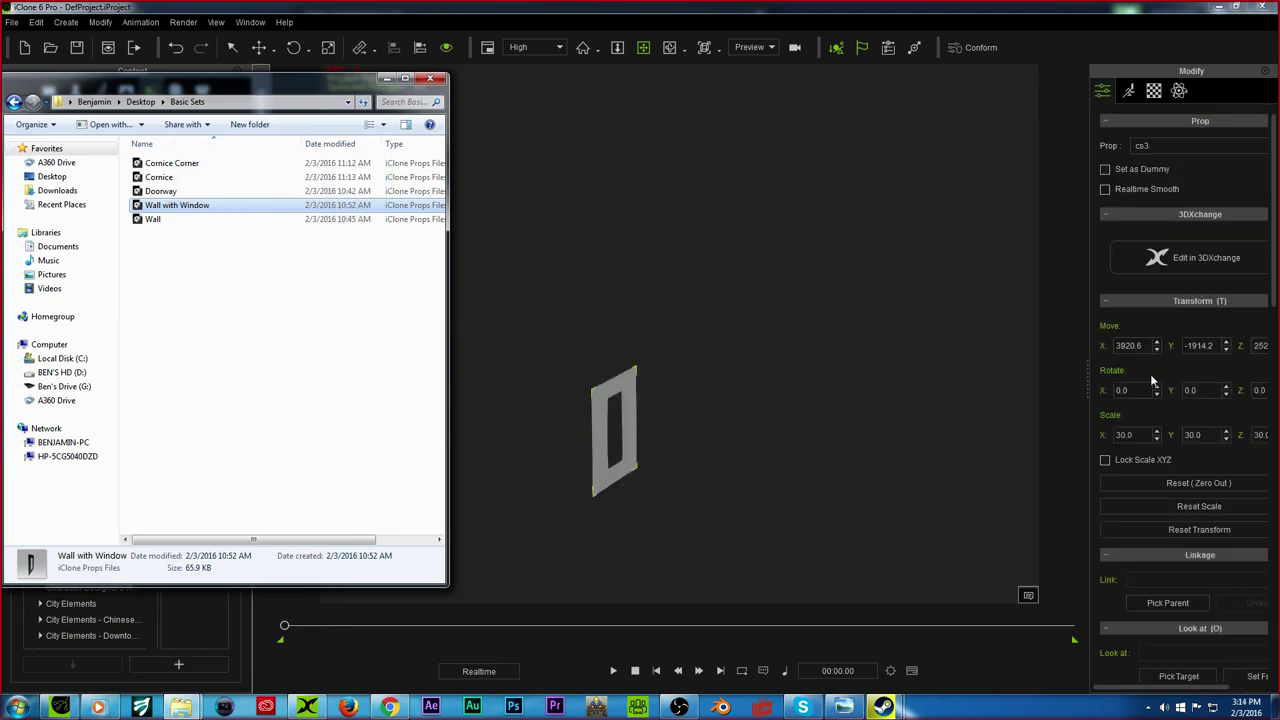
Step: Set the wall prop's X, Y and Z position to 0
double_click(1130, 345)
type("0")
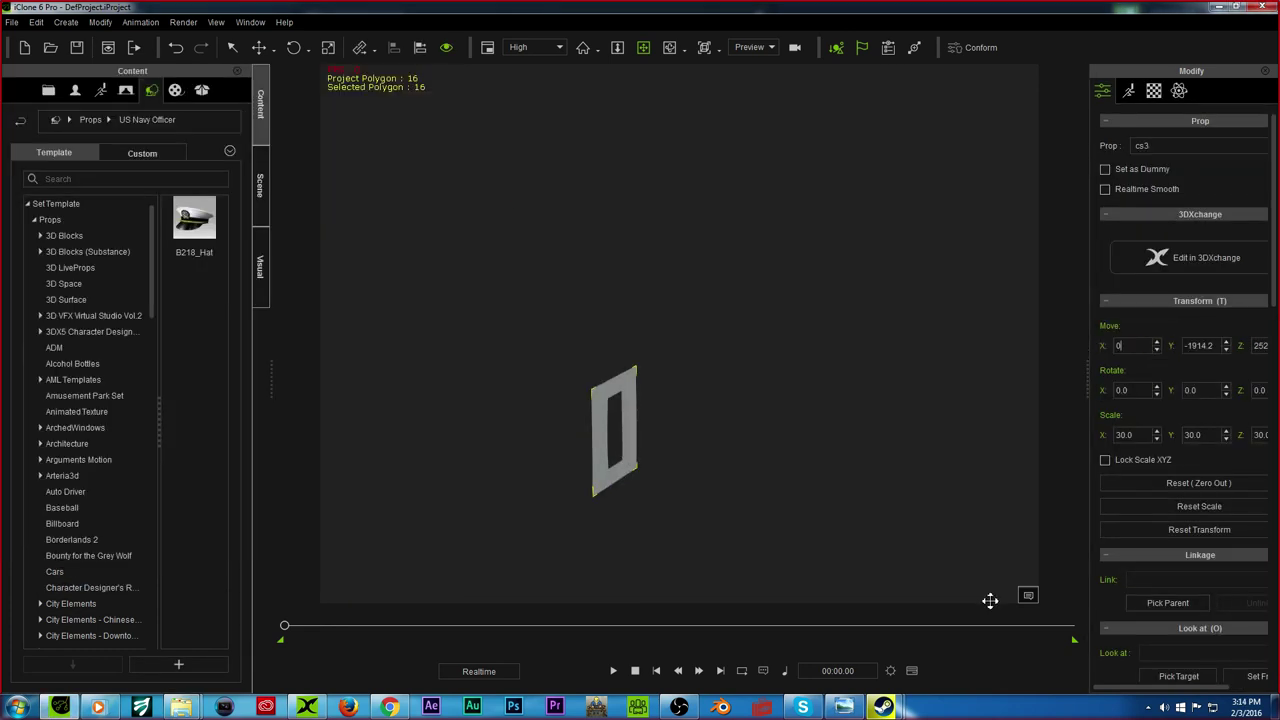
key("Return")
double_click(1200, 345)
type("0")
key("Return")
double_click(1258, 345)
type("0")
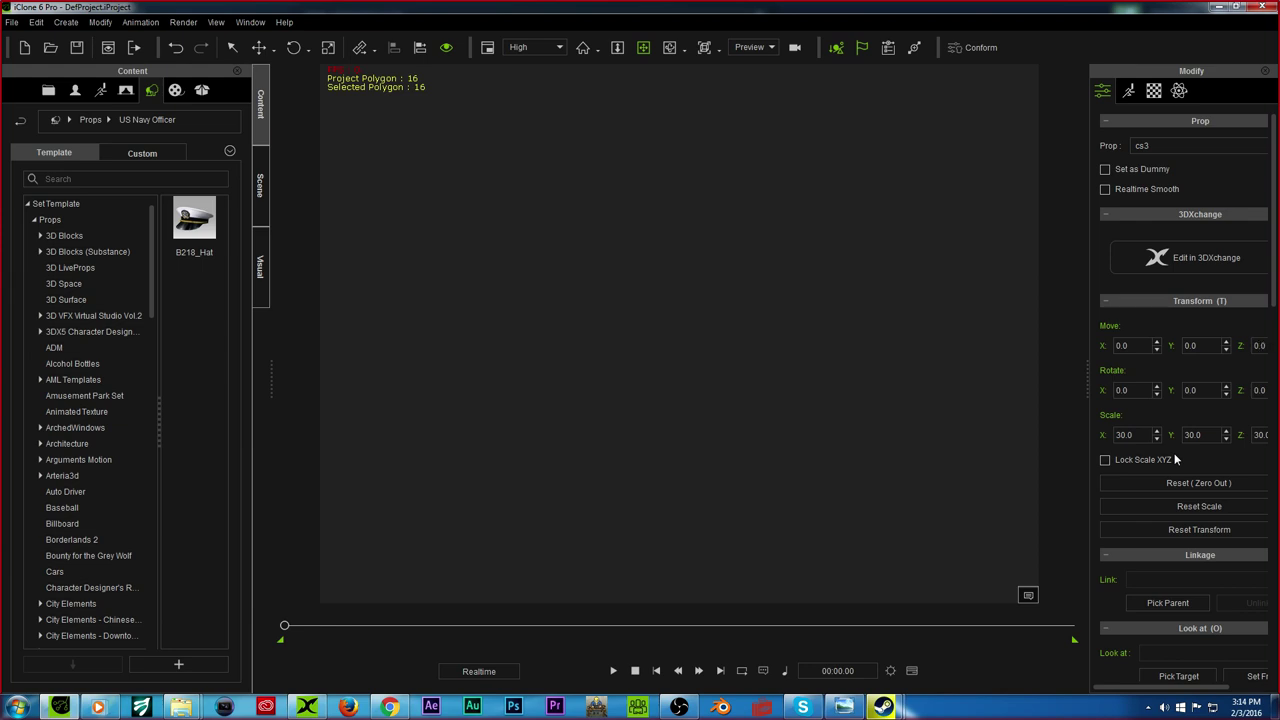
Step: Switch to a new Chrome window, maximize it and load the Reallusion member page
left_click(392, 711)
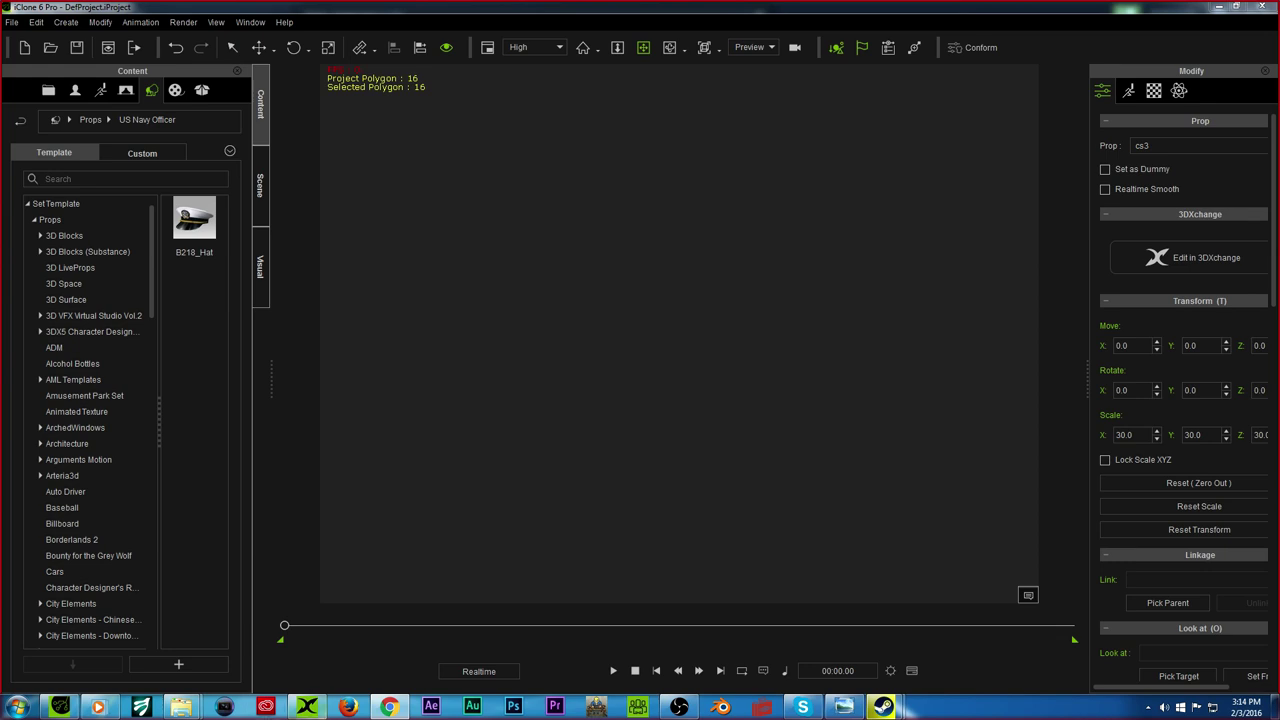
right_click(385, 708)
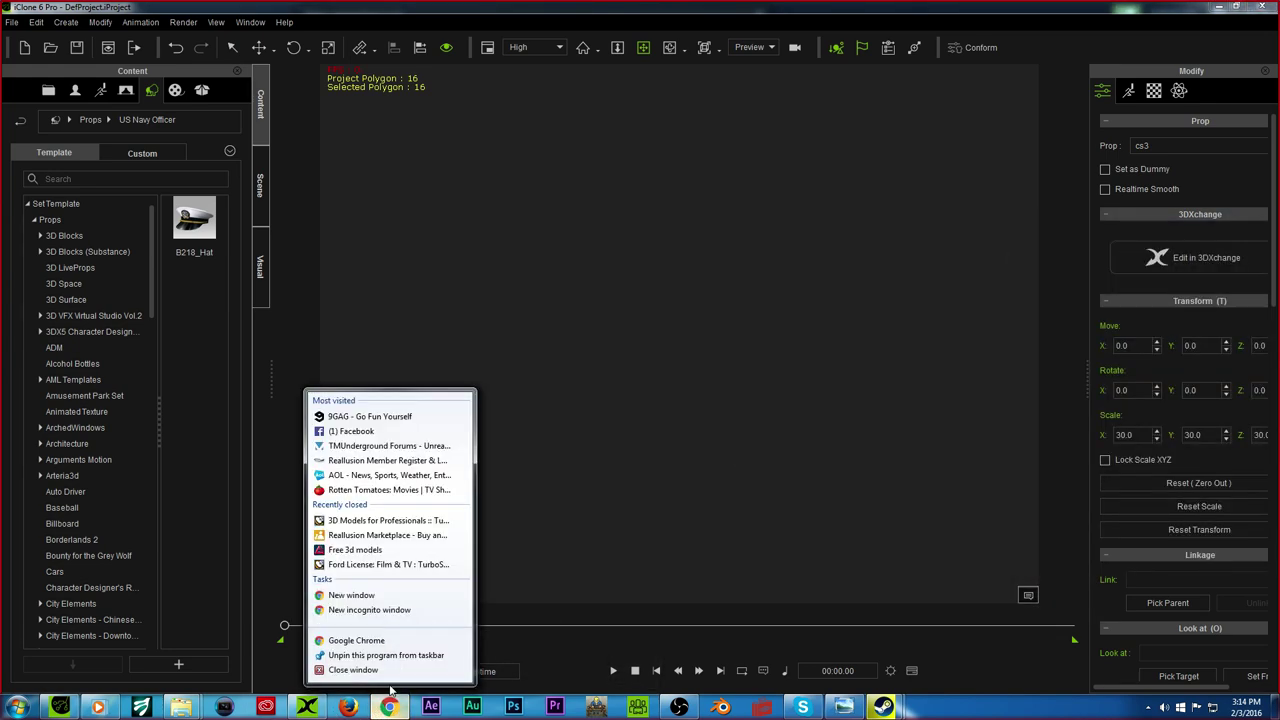
left_click(357, 595)
left_click_drag(1279, 57, 234, 71)
double_click(316, 80)
left_click(820, 364)
Step: Go to Reallusion's Content Marketplace and open the management page for the account's own store
mouse_move(617, 90)
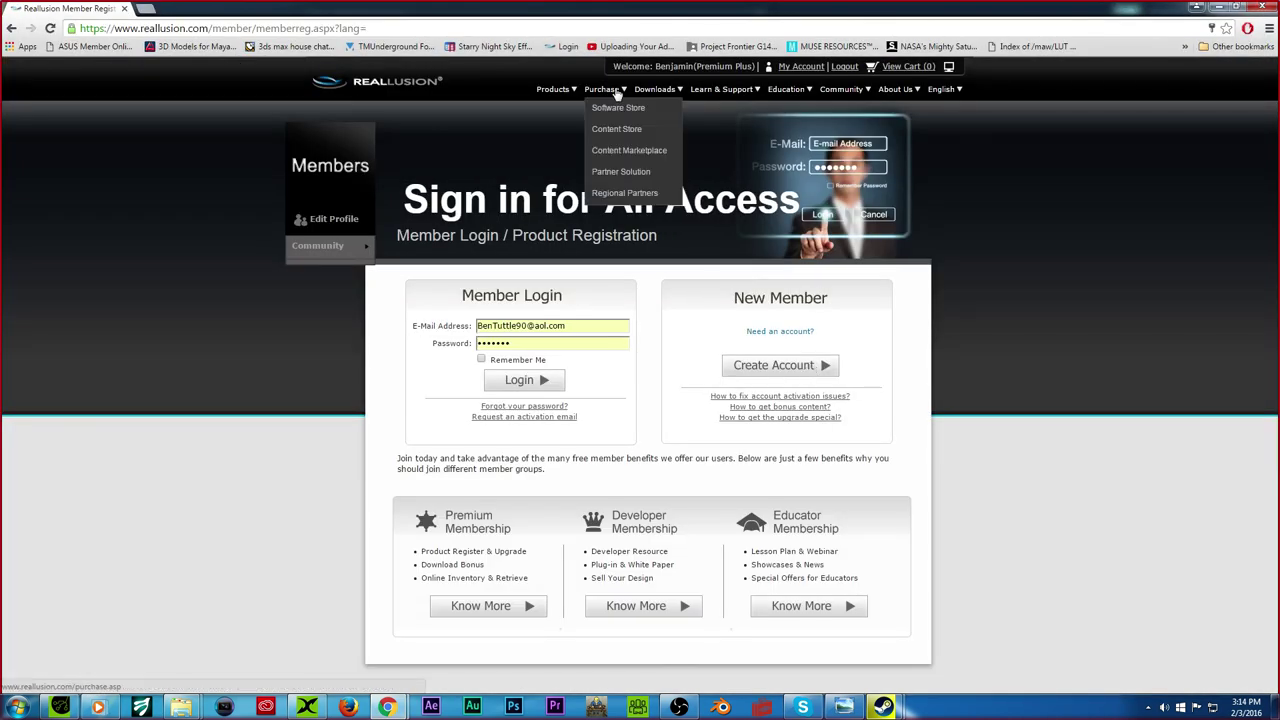
left_click(610, 150)
left_click(716, 79)
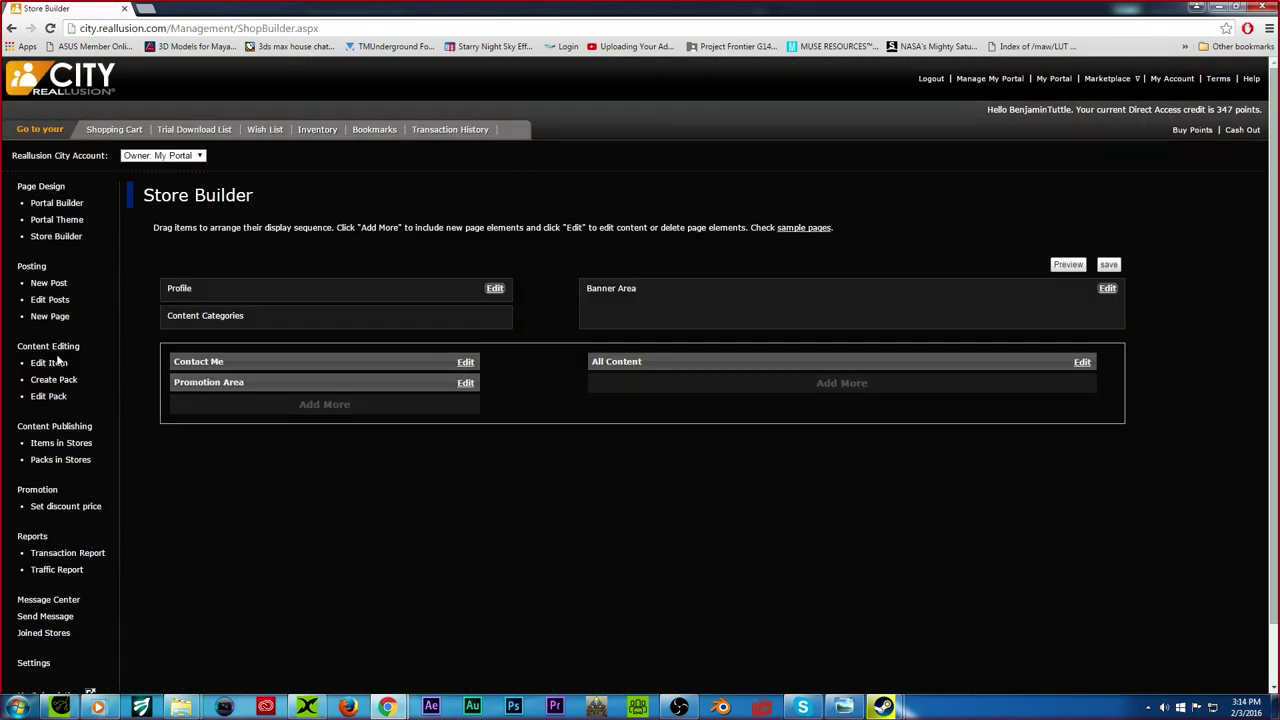
Step: Check the Items in Stores and Packs in Stores publishing pages
left_click(61, 443)
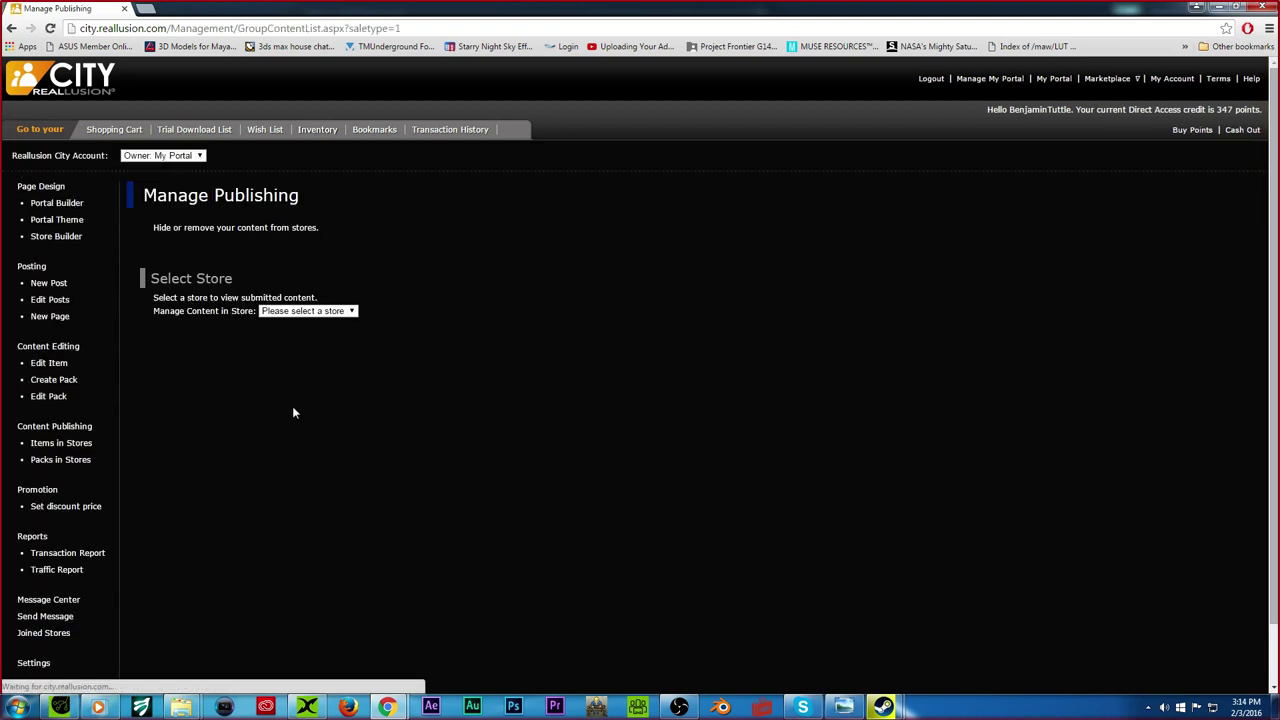
scroll(227, 441, "down", 1)
scroll(222, 425, "up", 1)
scroll(150, 430, "down", 1)
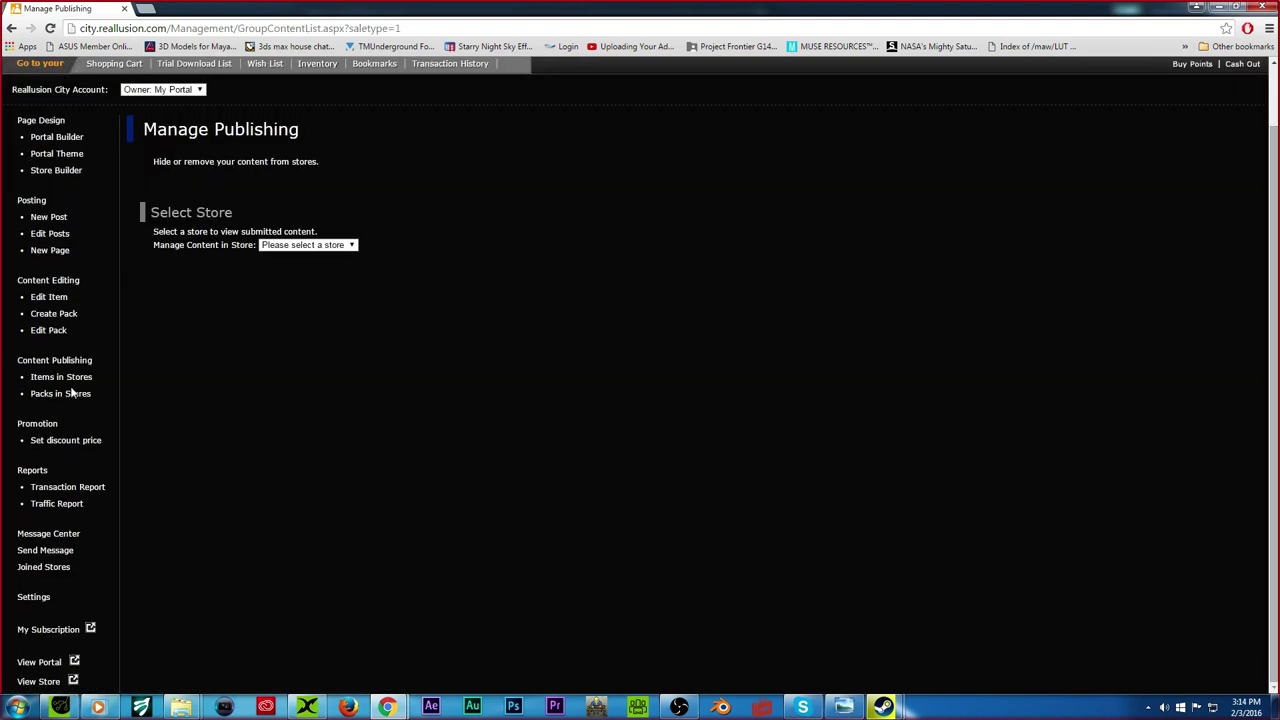
left_click(73, 396)
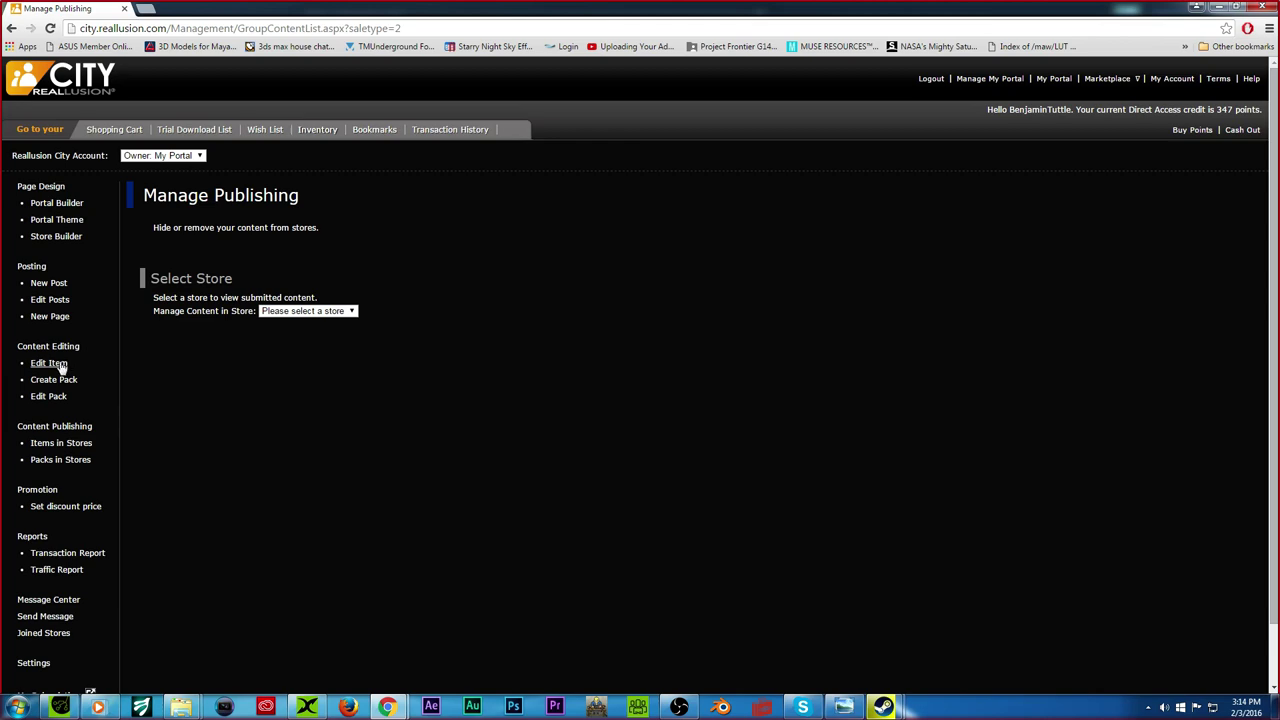
Step: Open the Edit Item list of uploaded content and look through its search results
left_click(57, 366)
scroll(330, 425, "down", 1)
scroll(230, 275, "down", 3)
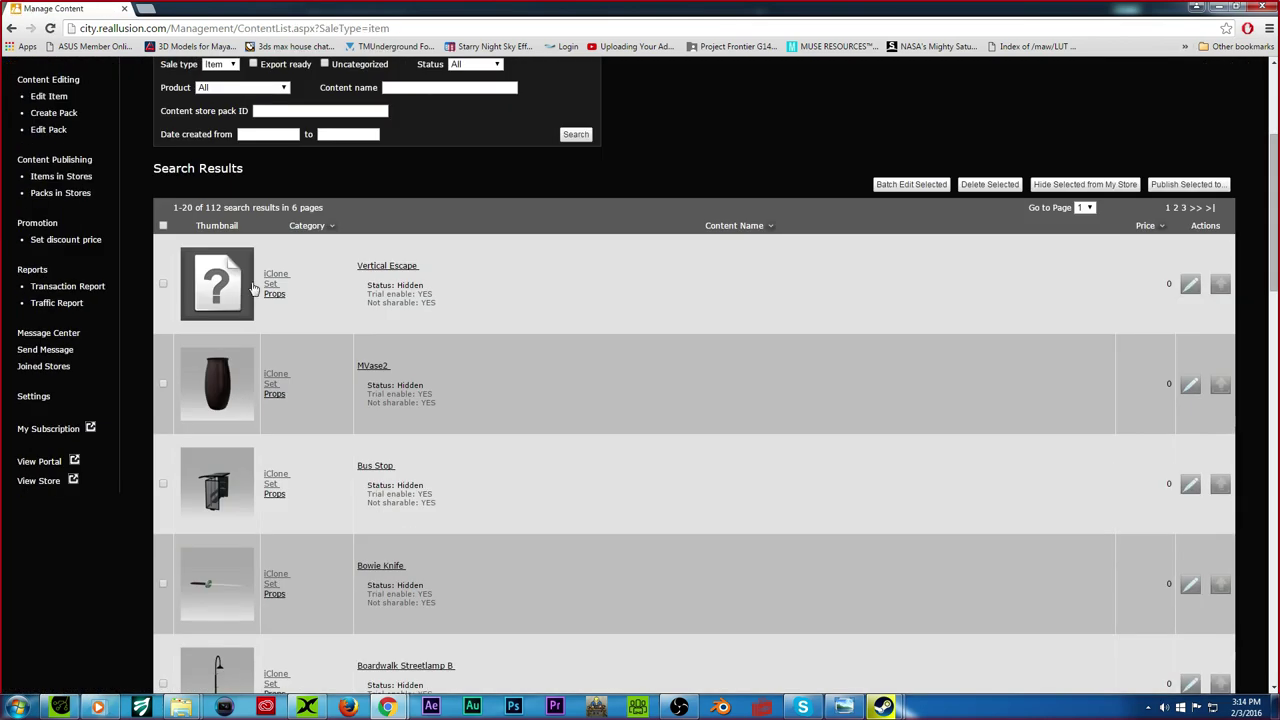
Step: View the Vertical Escape item's product page and open its author's store
left_click(228, 270)
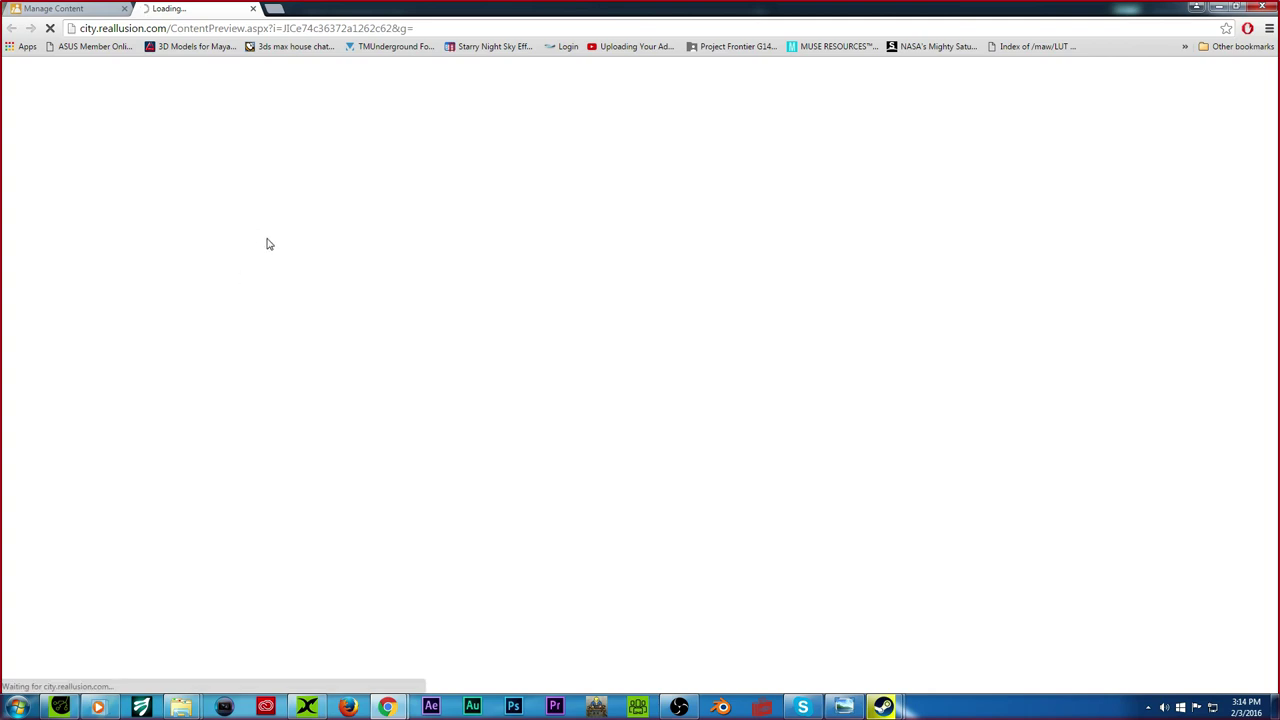
scroll(272, 237, "down", 1)
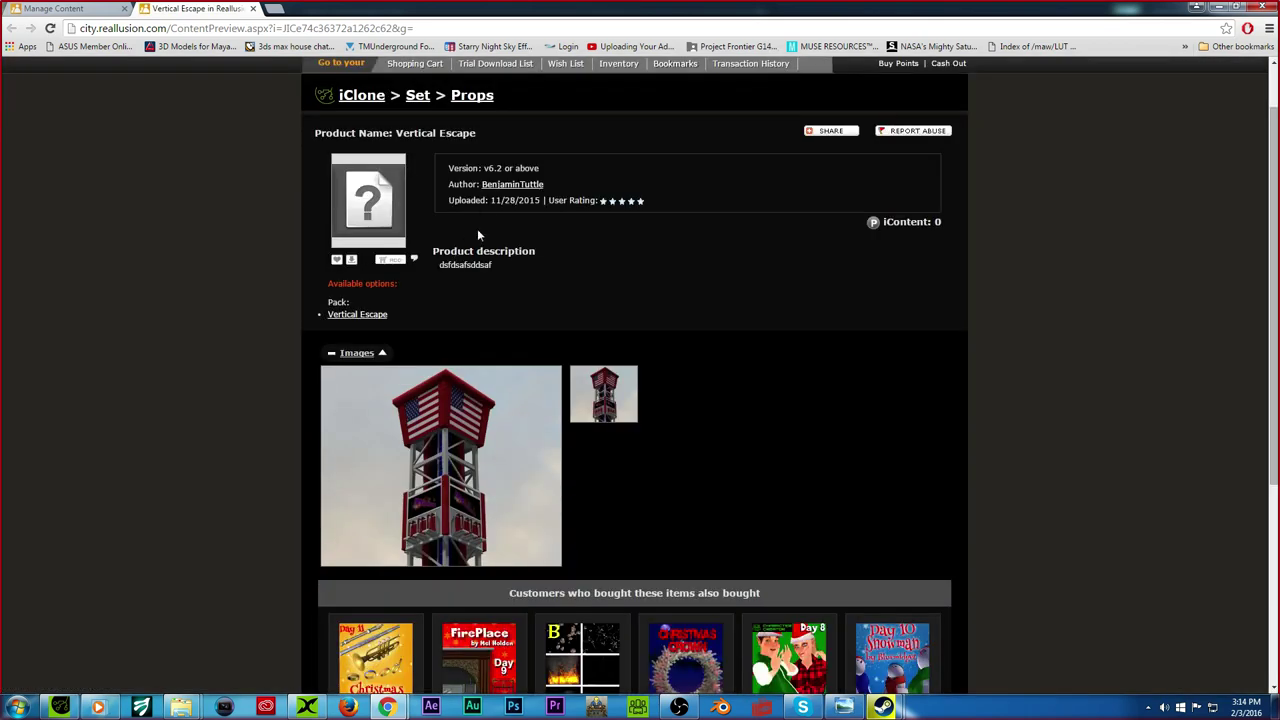
left_click(494, 186)
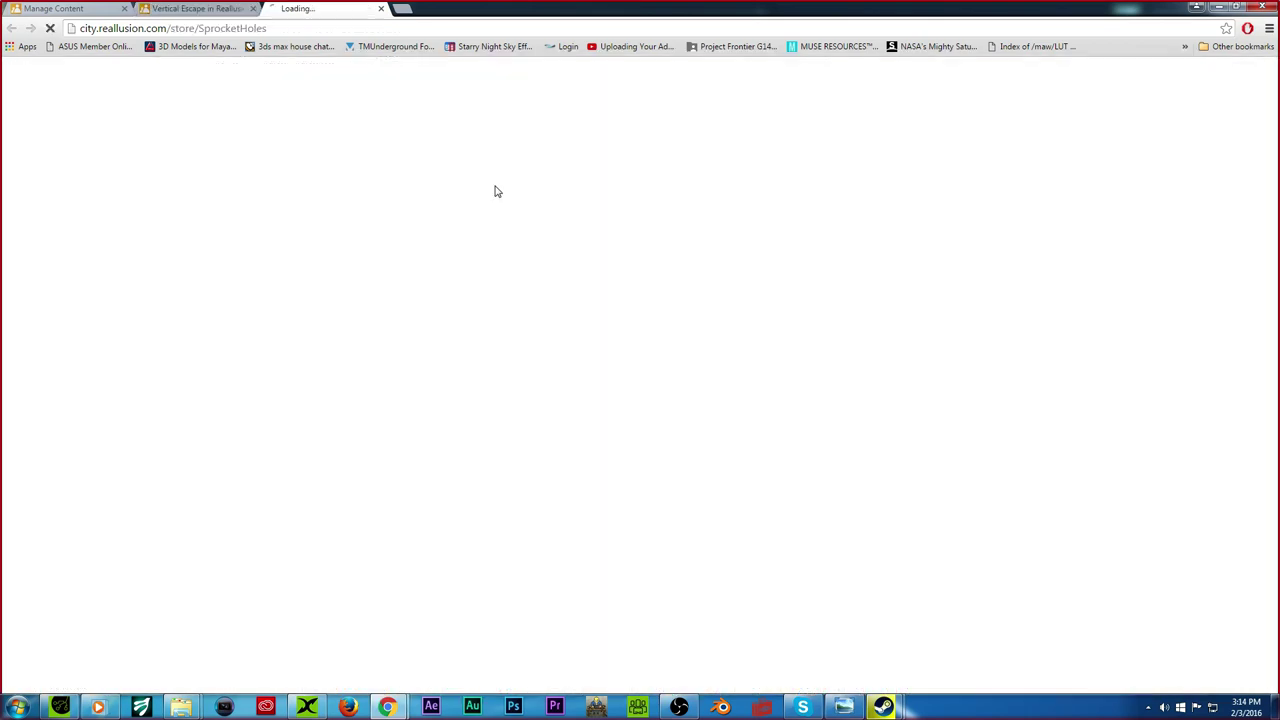
Step: Close the Vertical Escape product page and all open Steam windows
left_click(255, 8)
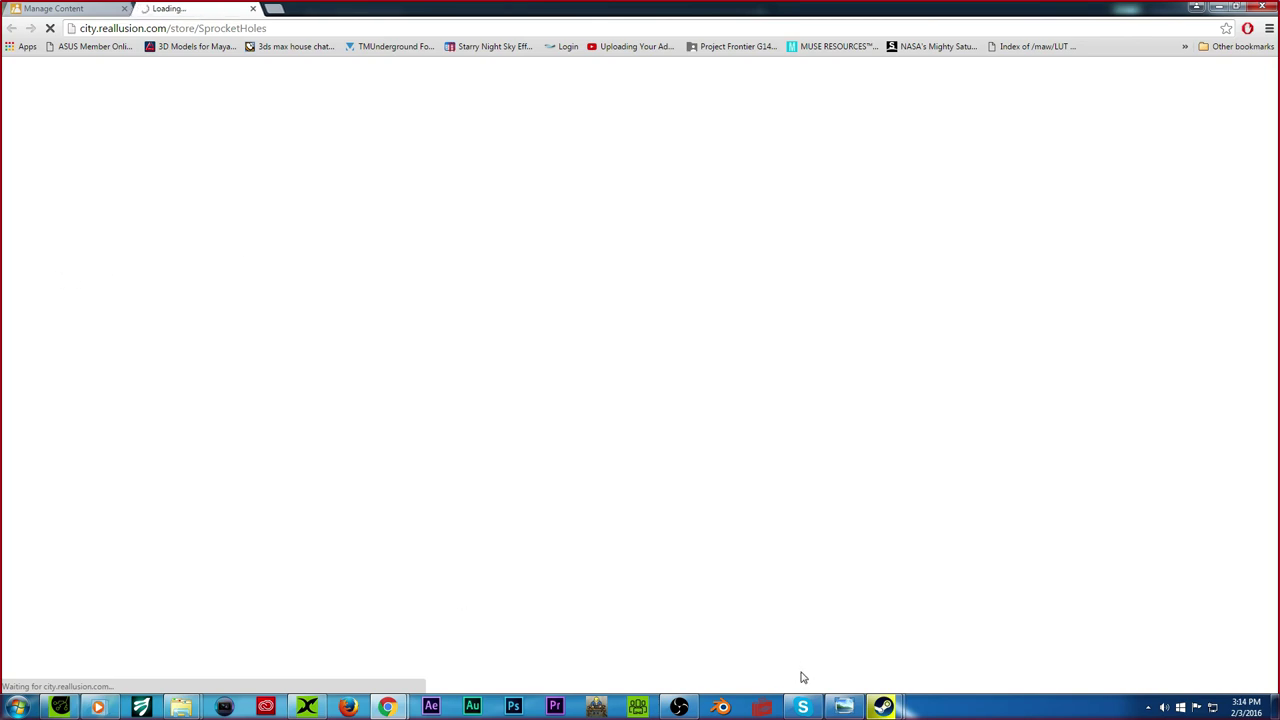
right_click(887, 707)
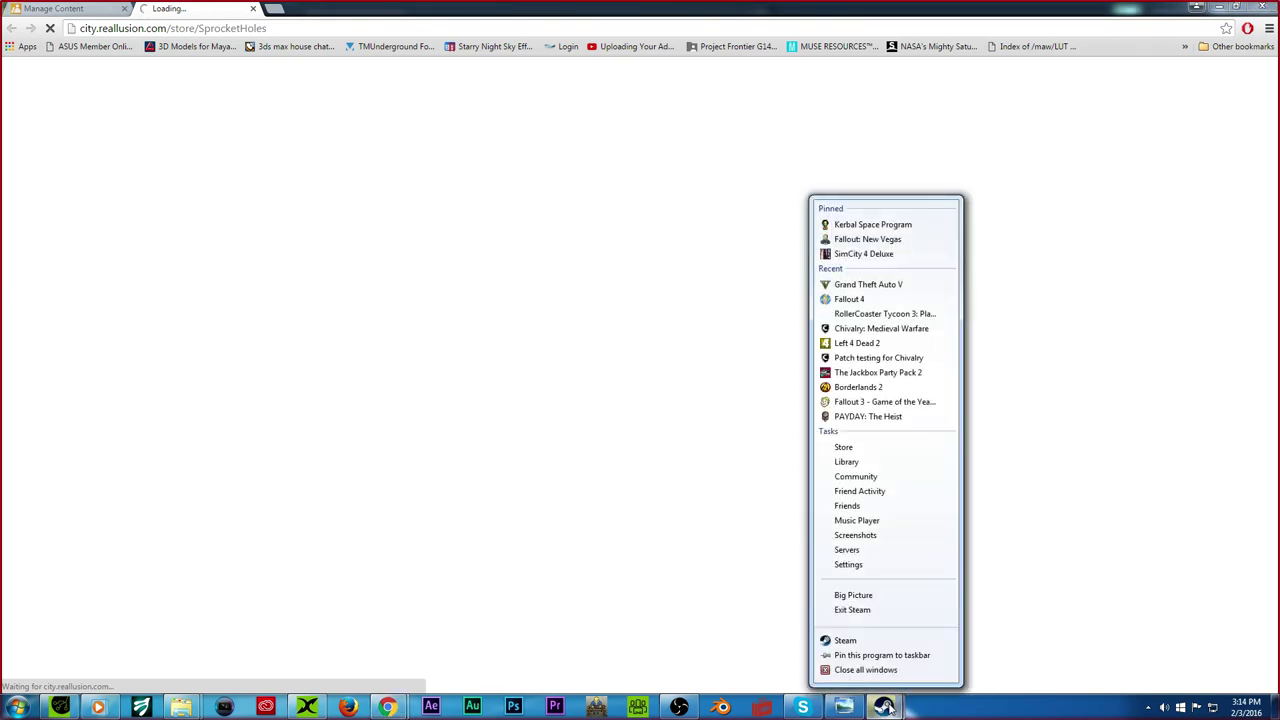
left_click(884, 670)
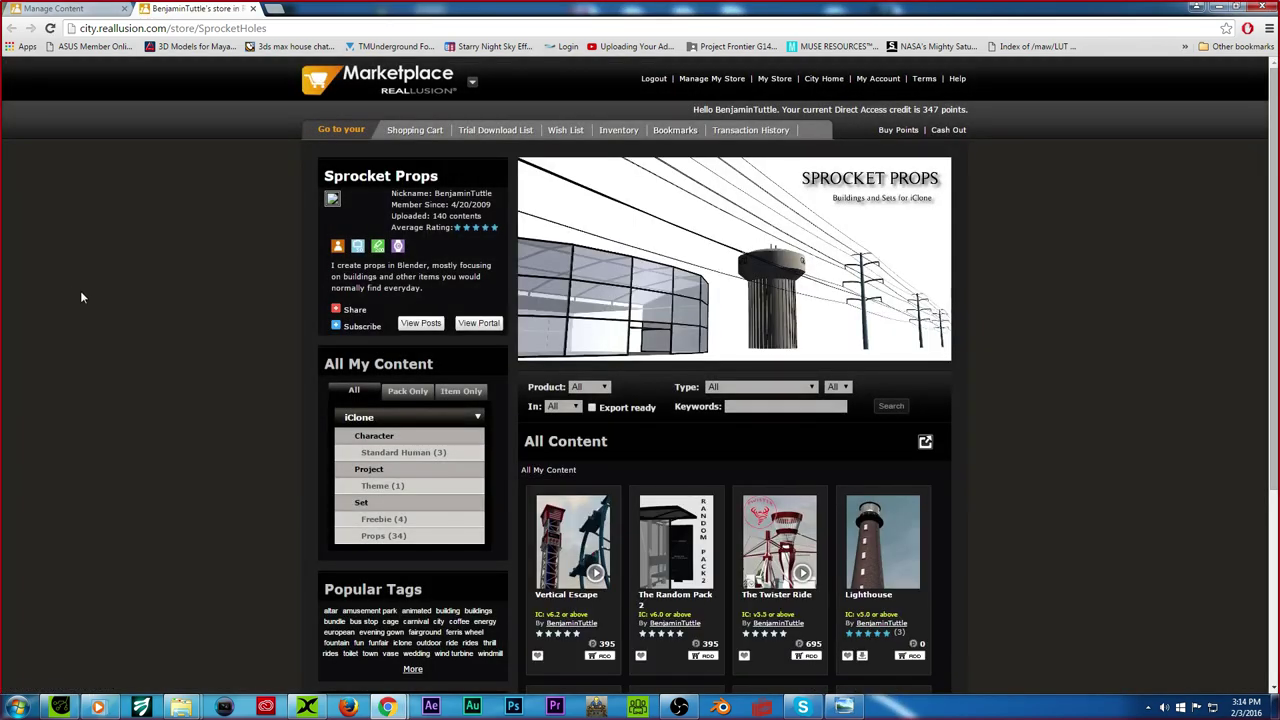
Step: Browse the first two pages of content in the Sprocket Props store and return to page 1
scroll(281, 294, "down", 3)
scroll(405, 318, "up", 1)
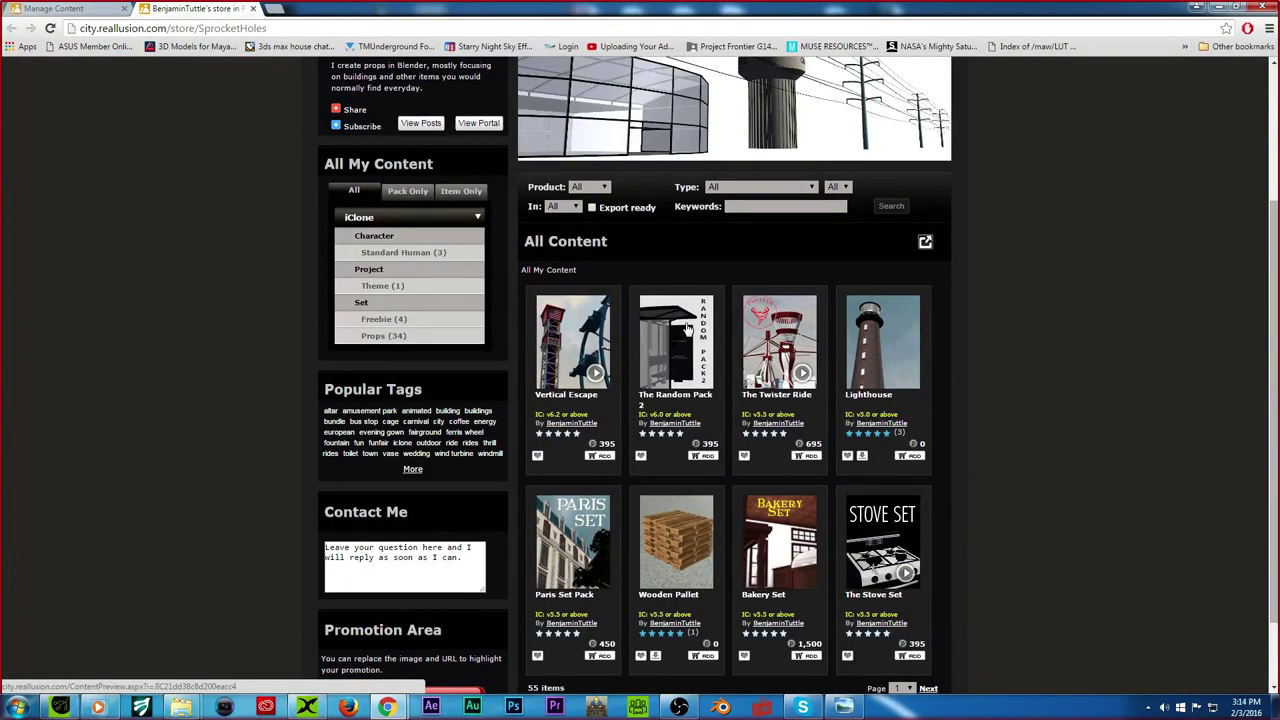
scroll(721, 410, "down", 1)
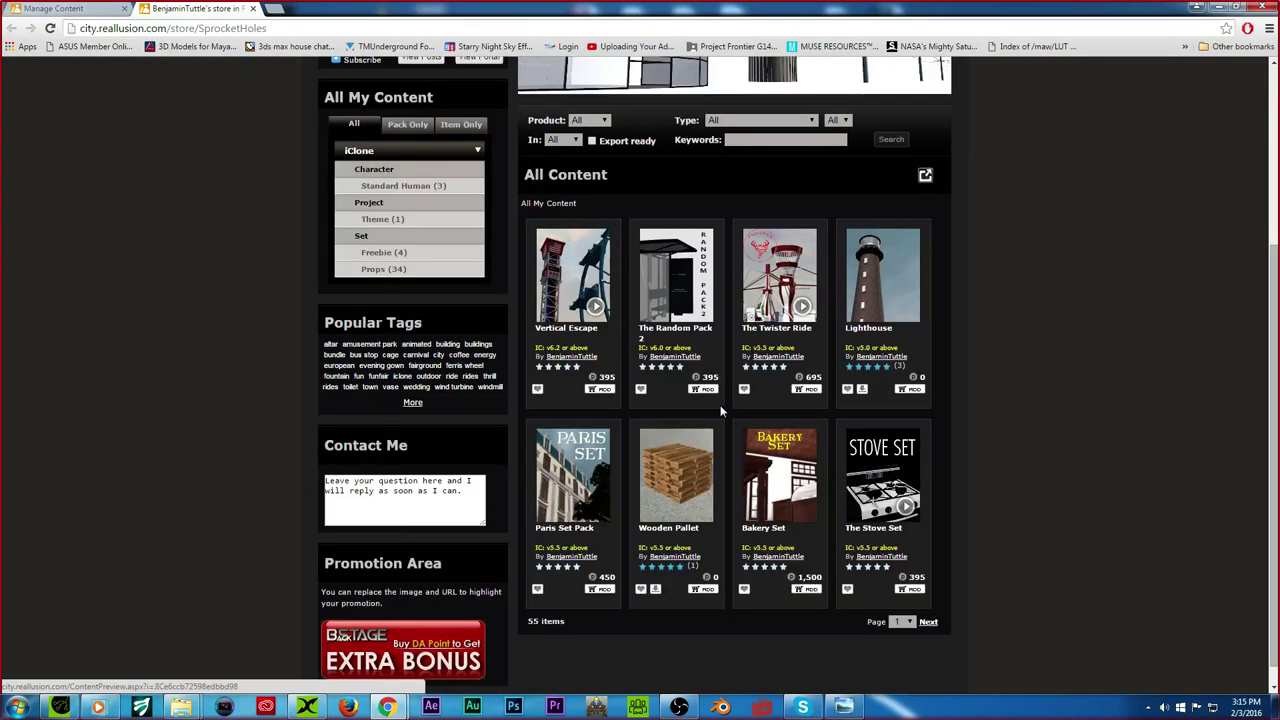
left_click(928, 600)
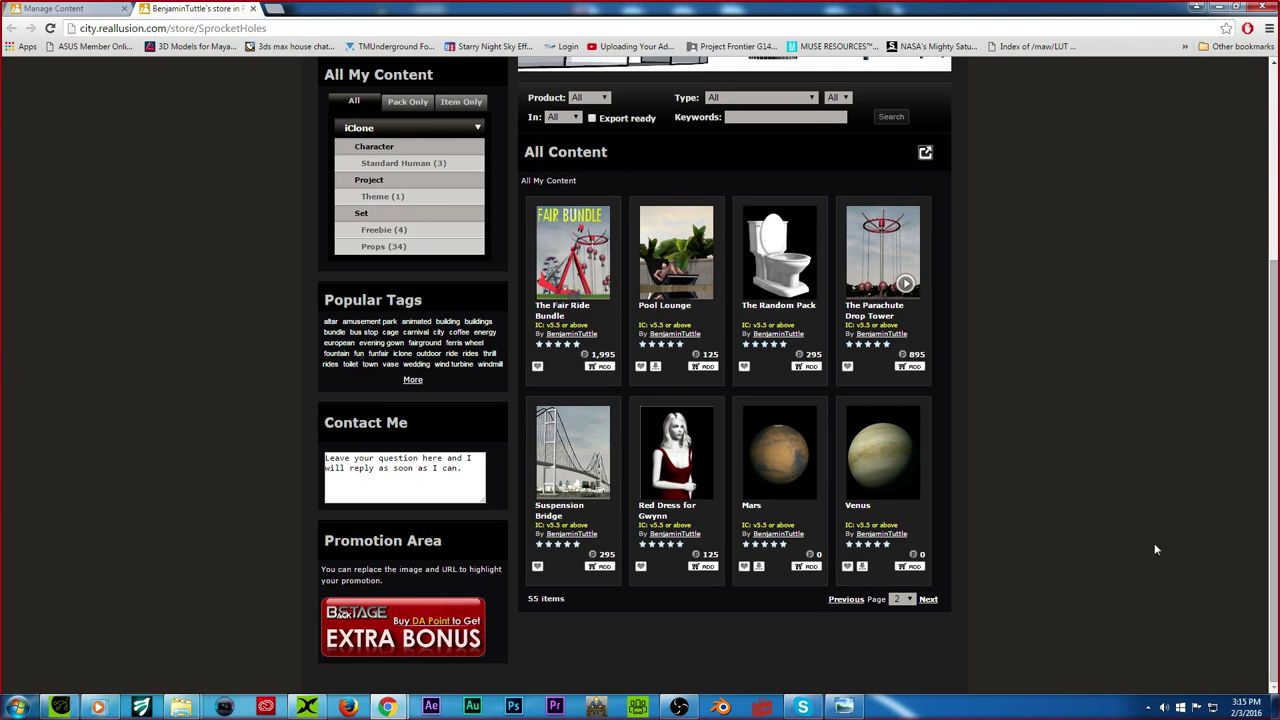
scroll(1155, 549, "up", 2)
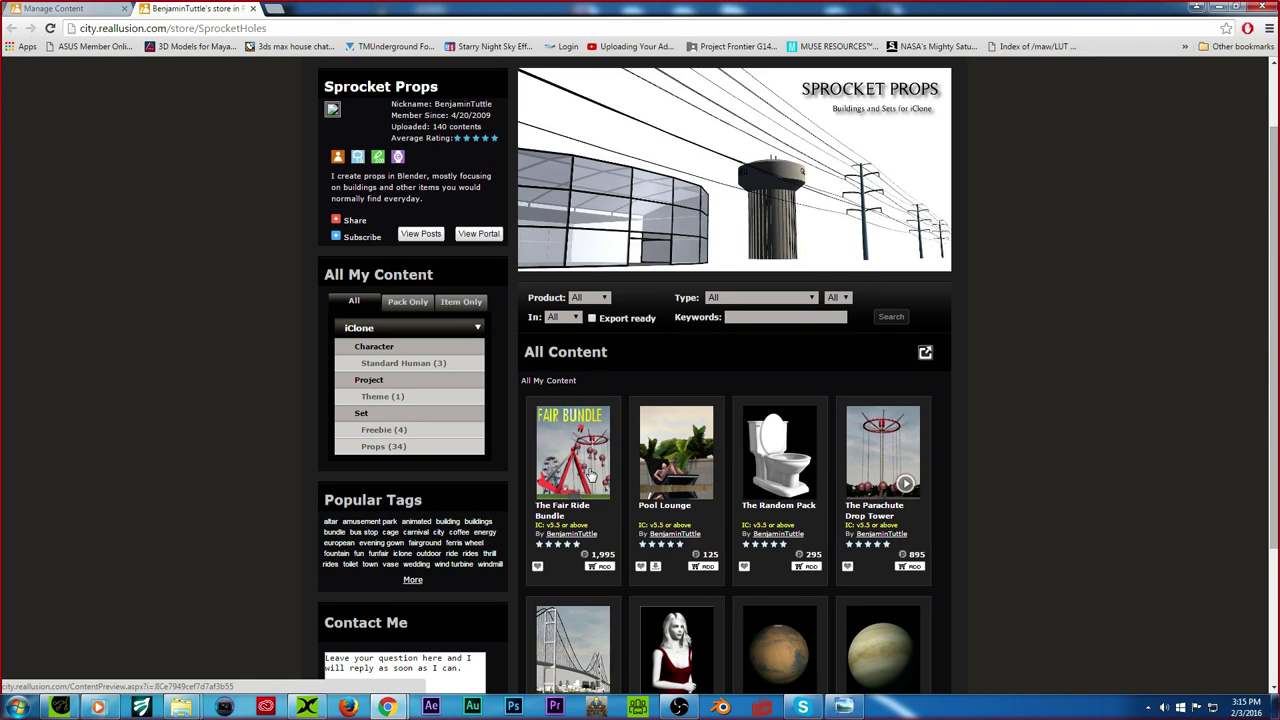
scroll(620, 470, "up", 1)
scroll(664, 456, "down", 3)
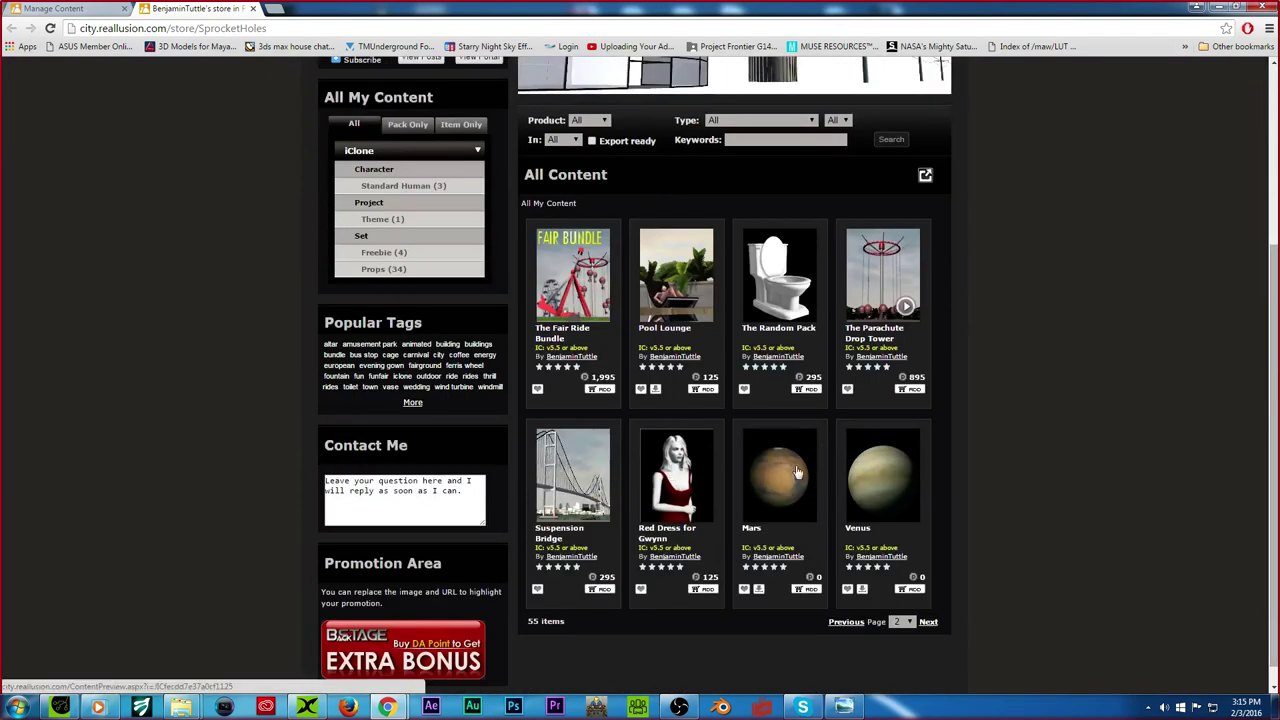
left_click(846, 621)
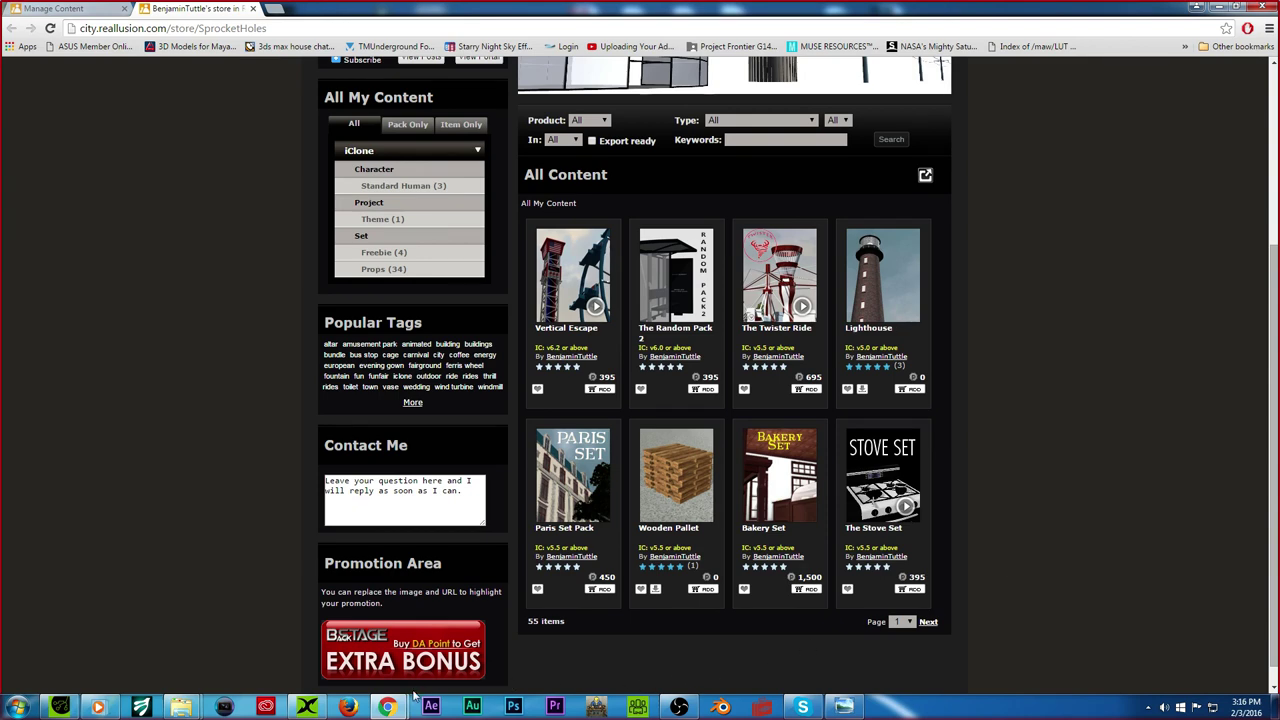
Step: Switch to iClone, show the scene's object list and examine the wall with a window opening
left_click(1199, 8)
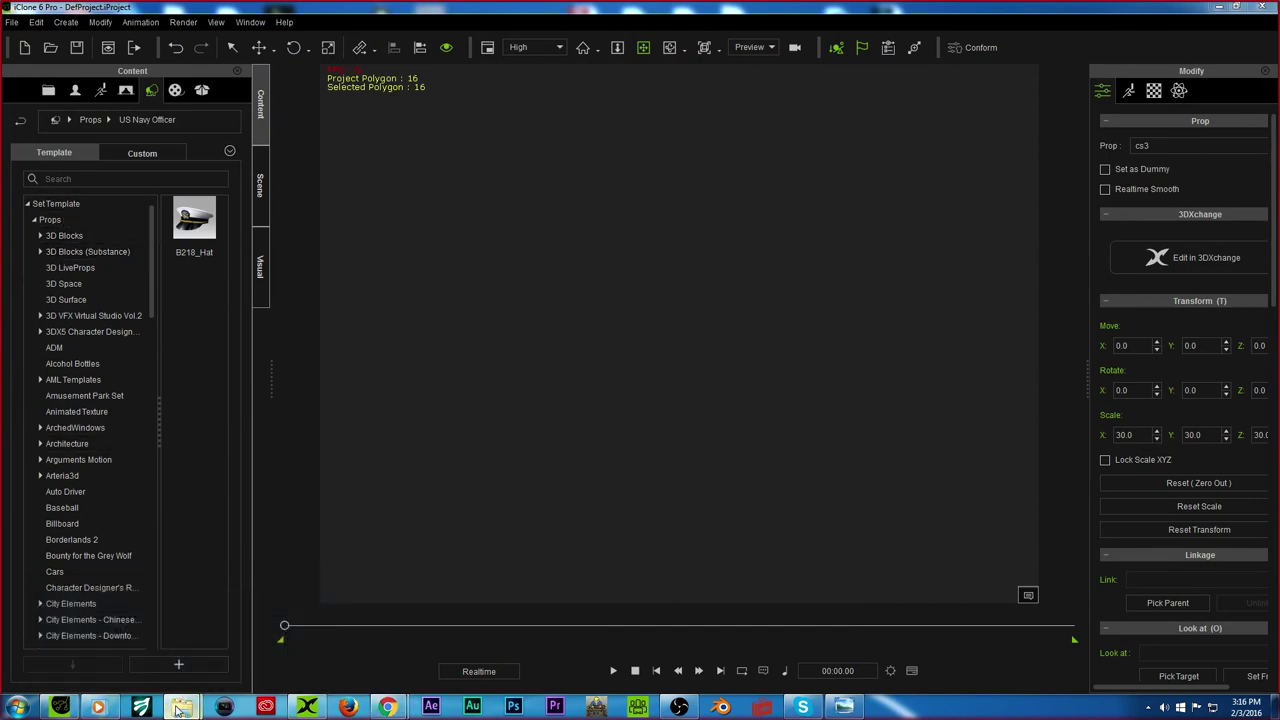
mouse_move(181, 707)
left_click(262, 638)
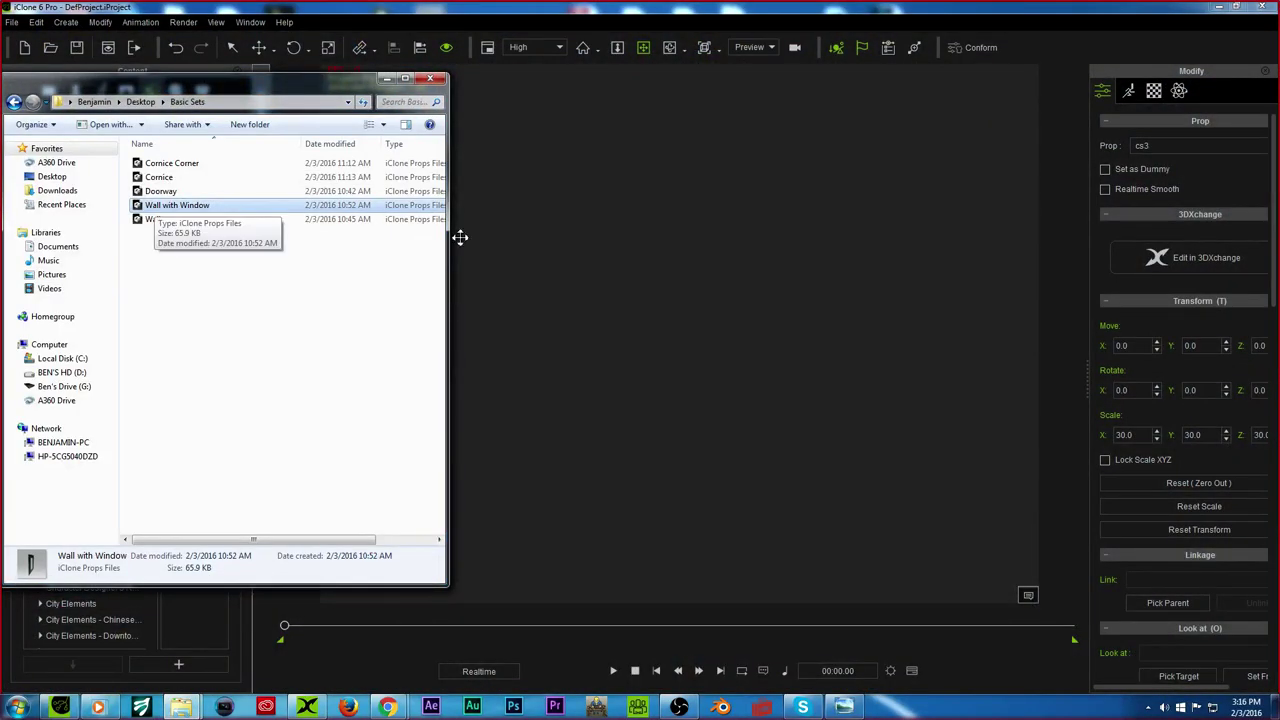
left_click(677, 320)
left_click(260, 185)
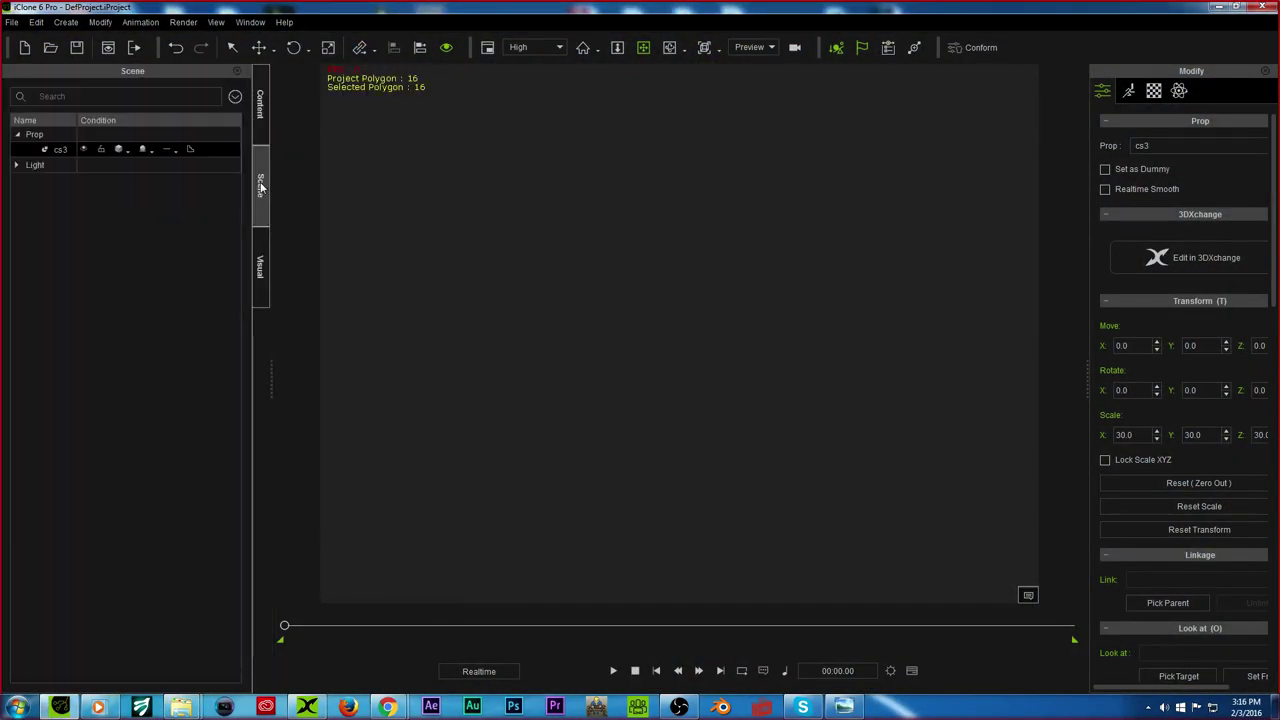
right_click_drag(573, 250, 597, 329)
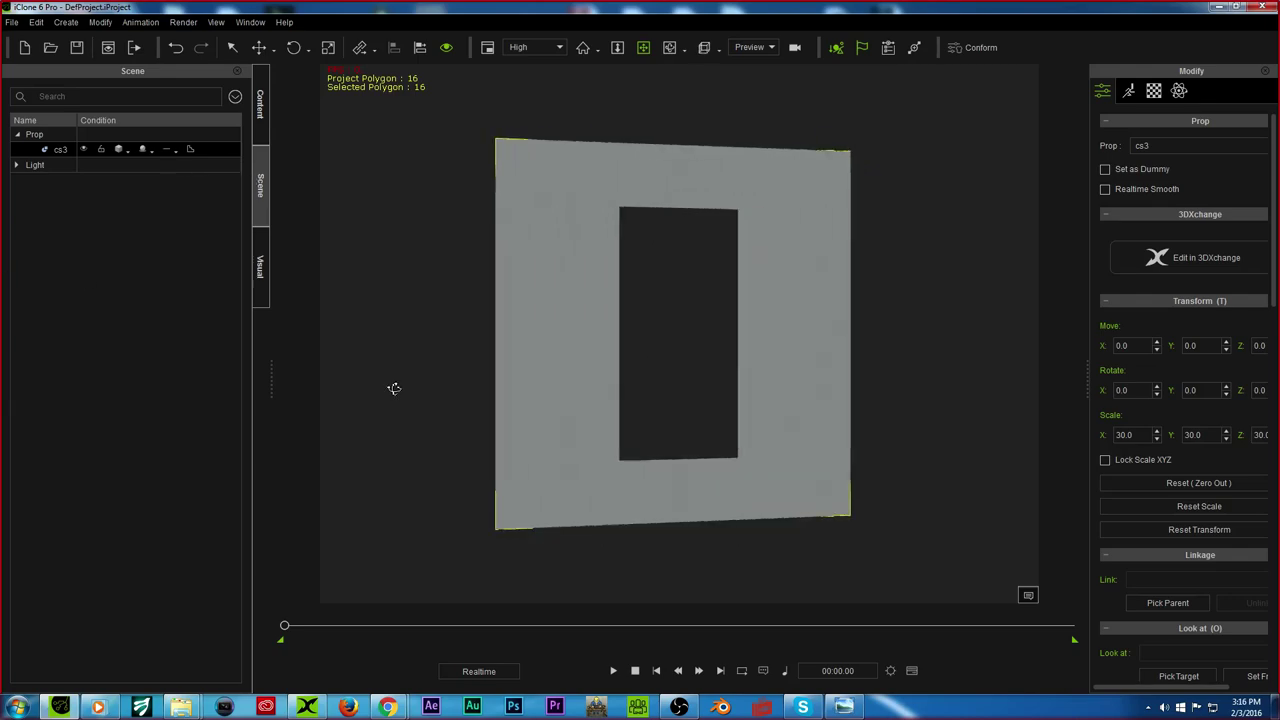
Step: Add the Wall prop from the Basic Sets folder on the desktop to the iClone scene
mouse_move(190, 707)
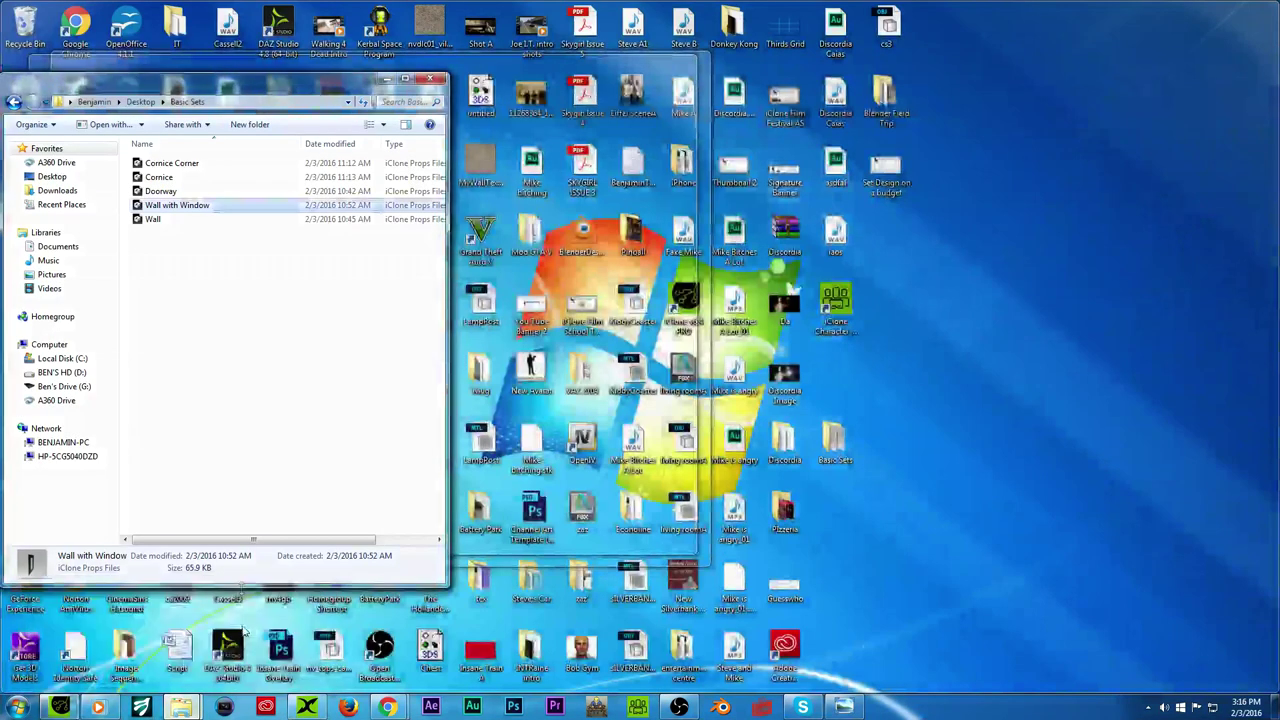
left_click(255, 638)
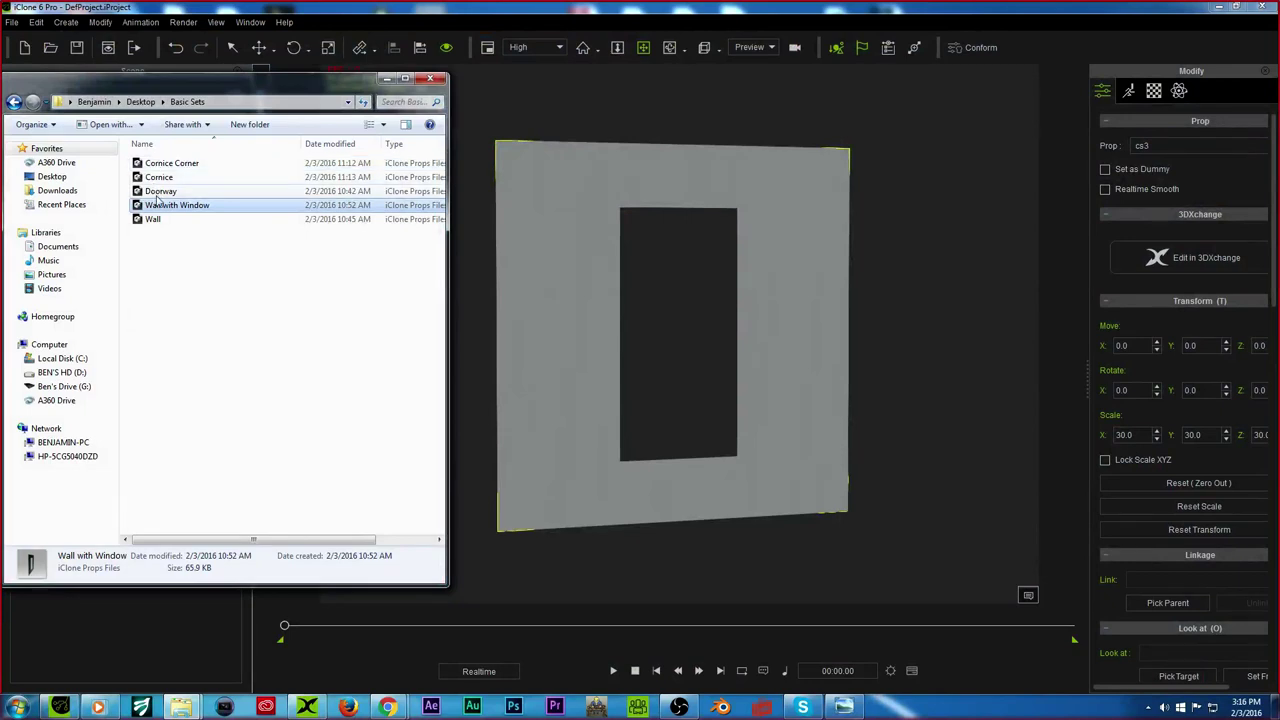
left_click_drag(152, 219, 700, 474)
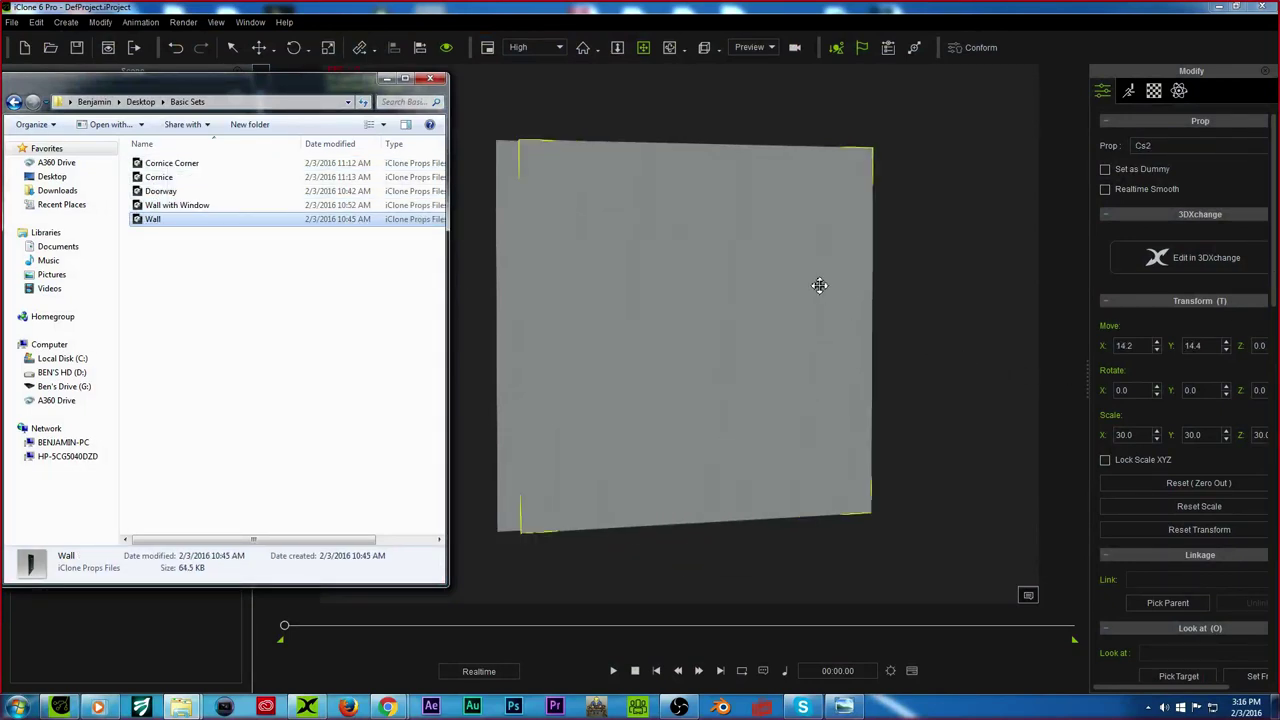
Step: Place the plain wall beside the window wall by setting its position to X 0 and Y 300
left_click_drag(1129, 345, 1100, 348)
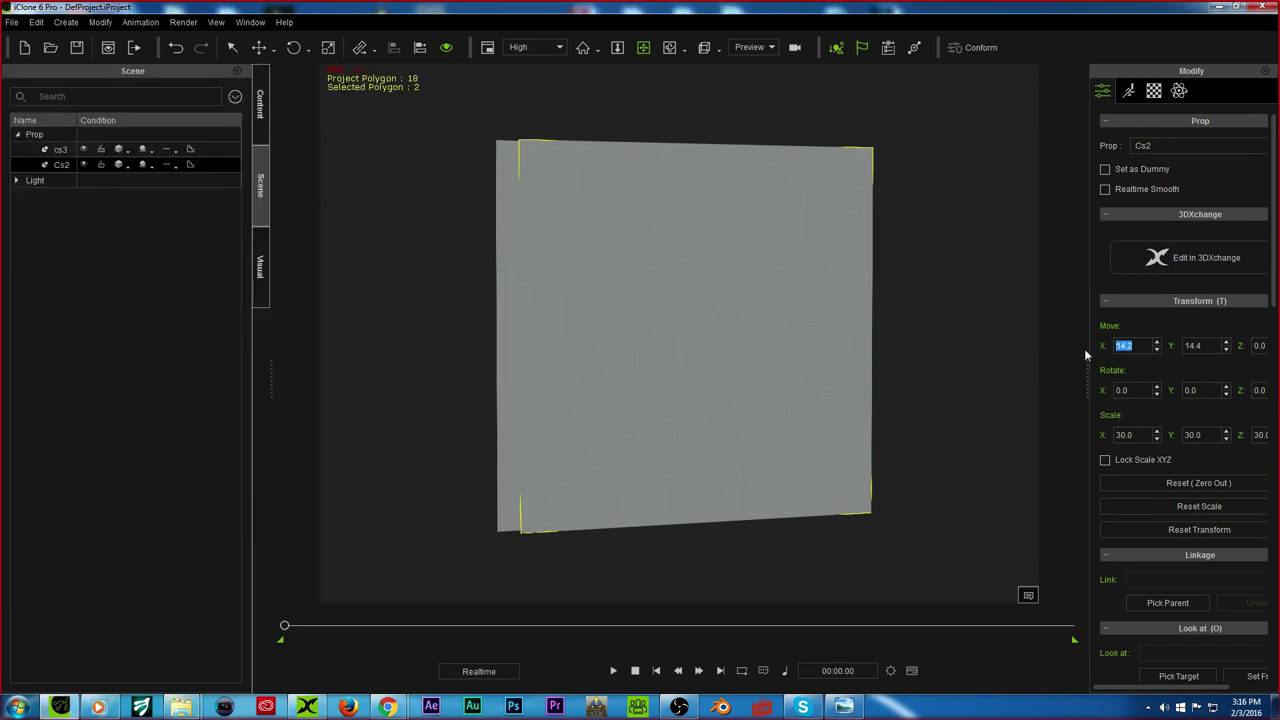
type("0")
key("Return")
left_click_drag(1210, 342, 1117, 286)
type("0")
key("Return")
type("3")
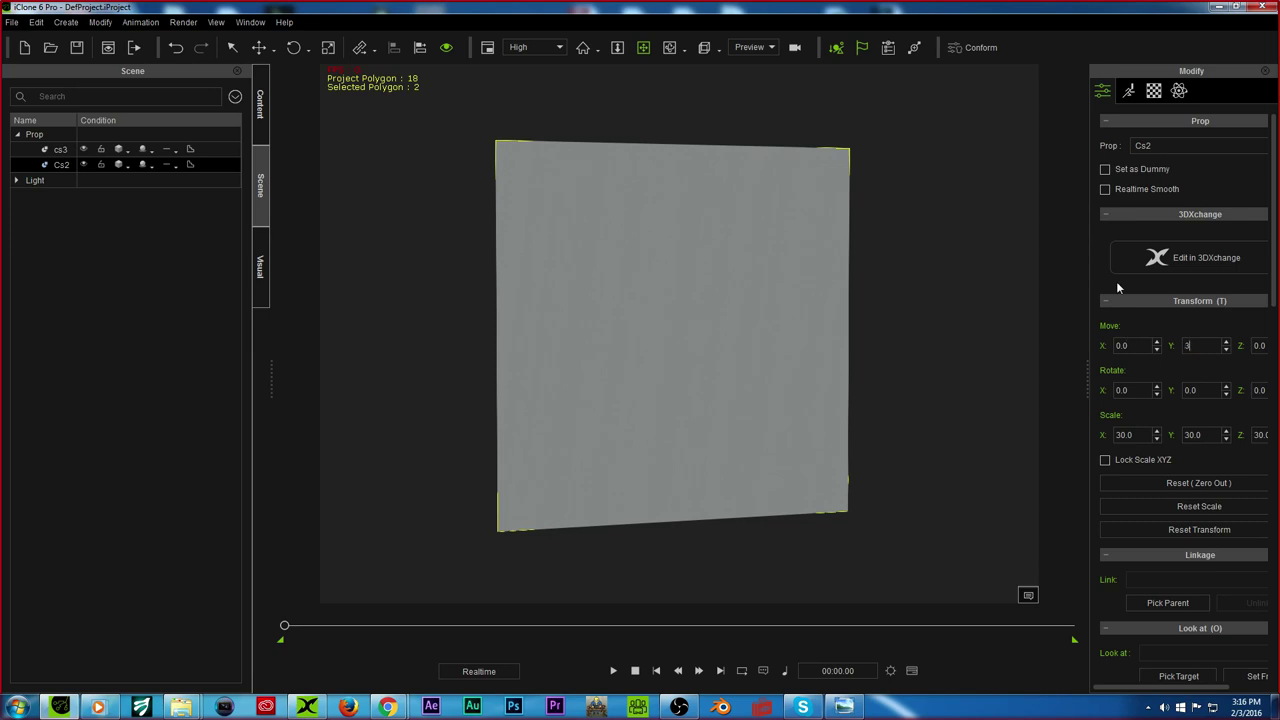
type("00")
key("Return")
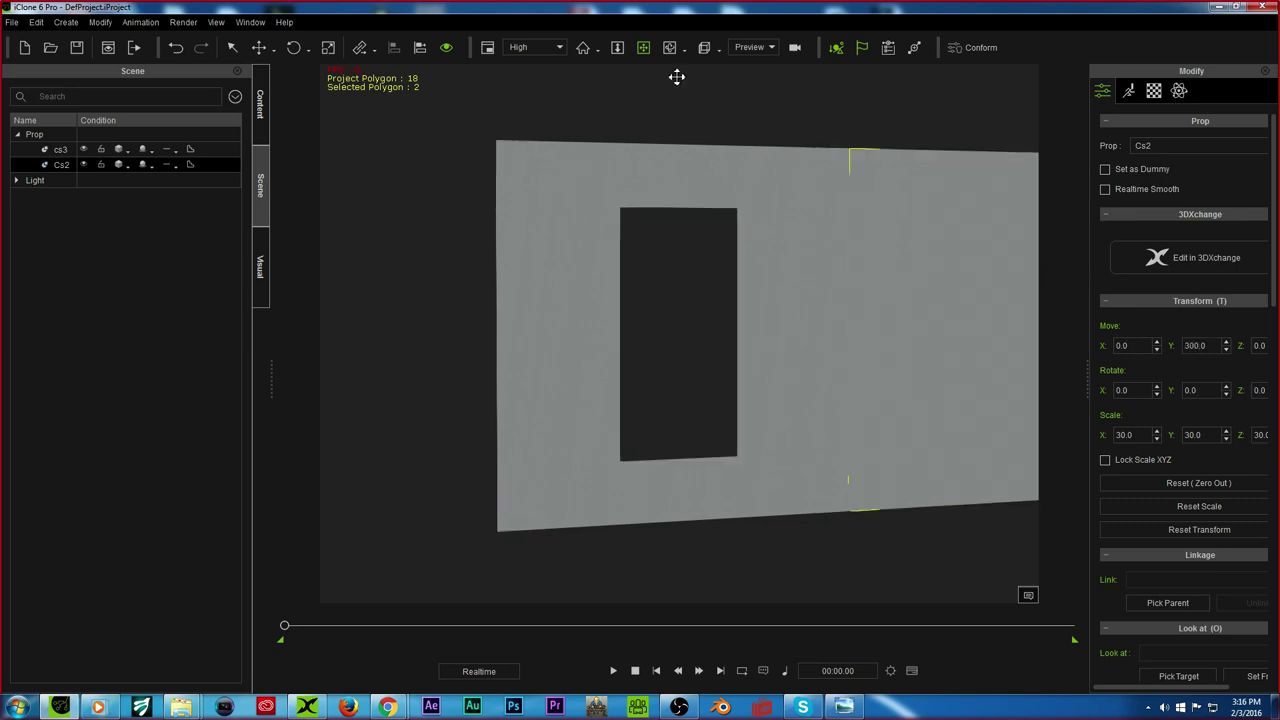
Step: Select both wall sections and duplicate them straight upward as a second storey
left_click_drag(676, 256, 537, 263)
right_click_drag(537, 263, 600, 403)
scroll(620, 315, "down", 4)
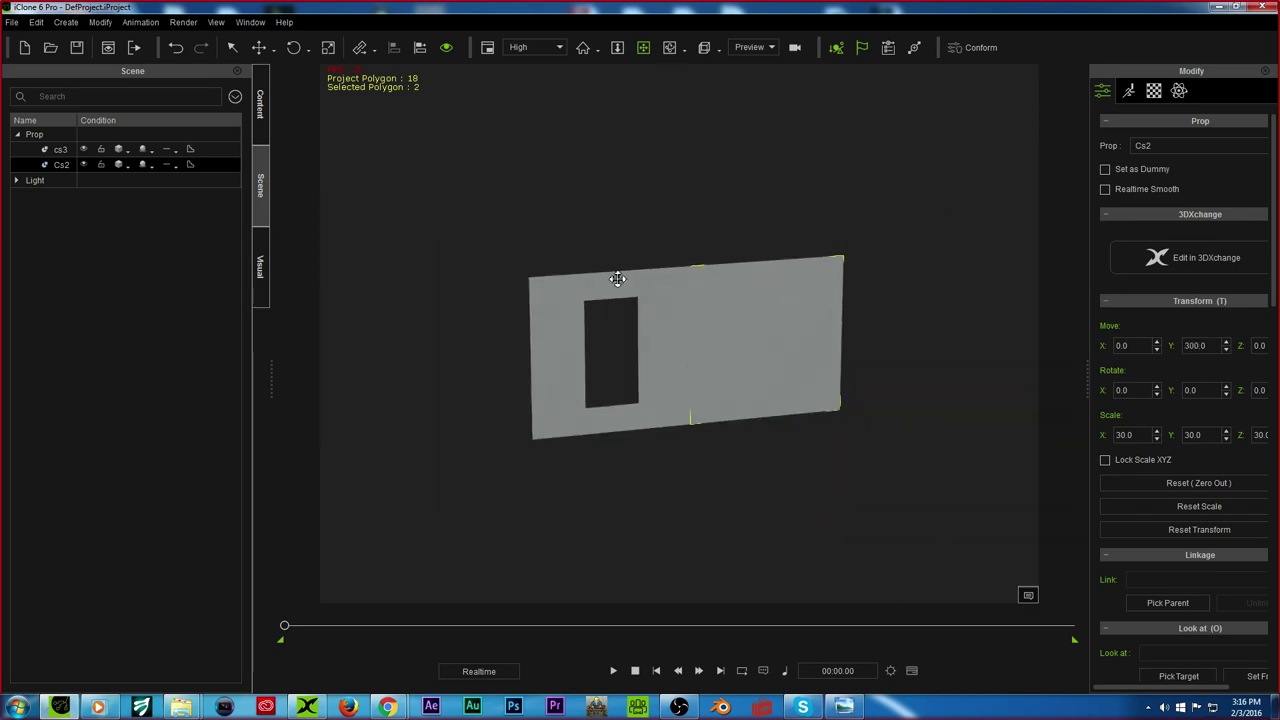
left_click(614, 277, "ctrl")
left_click(259, 47)
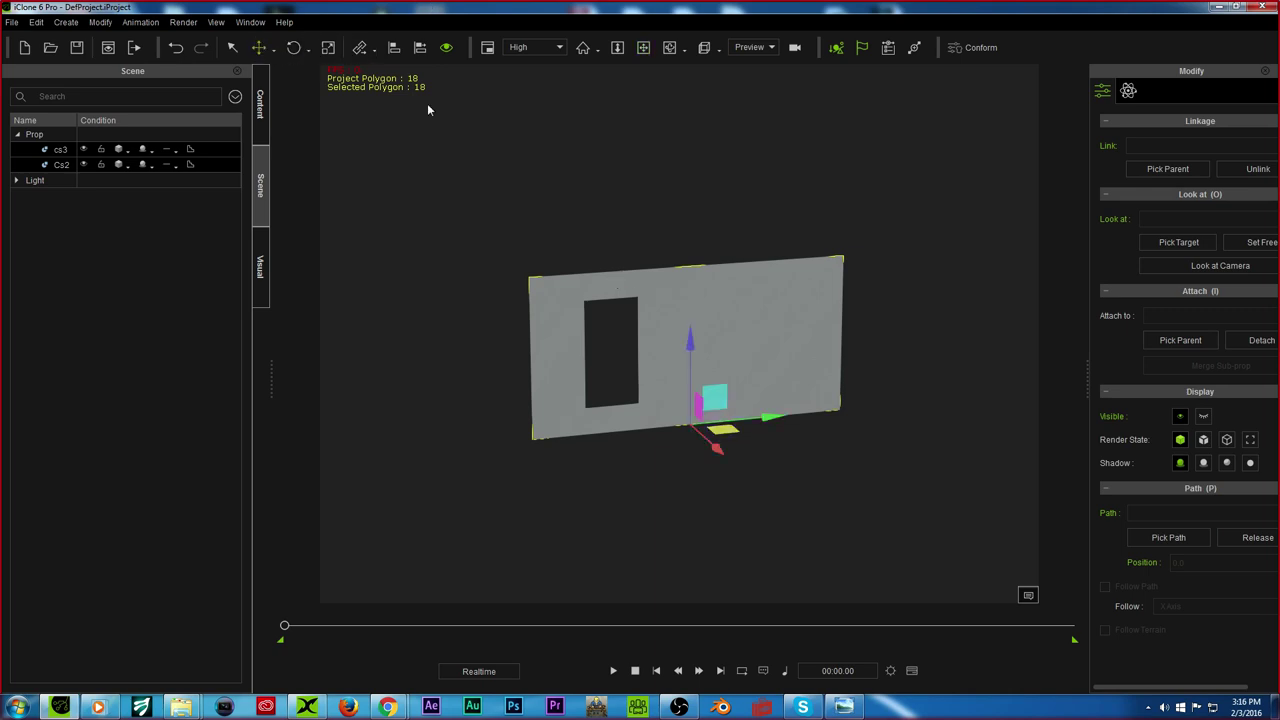
left_click_drag(688, 348, 722, 176, "ctrl")
Step: Set the Z position of both upper wall copies to 300, widening the Modify panel to show the full transform values
left_click(838, 174)
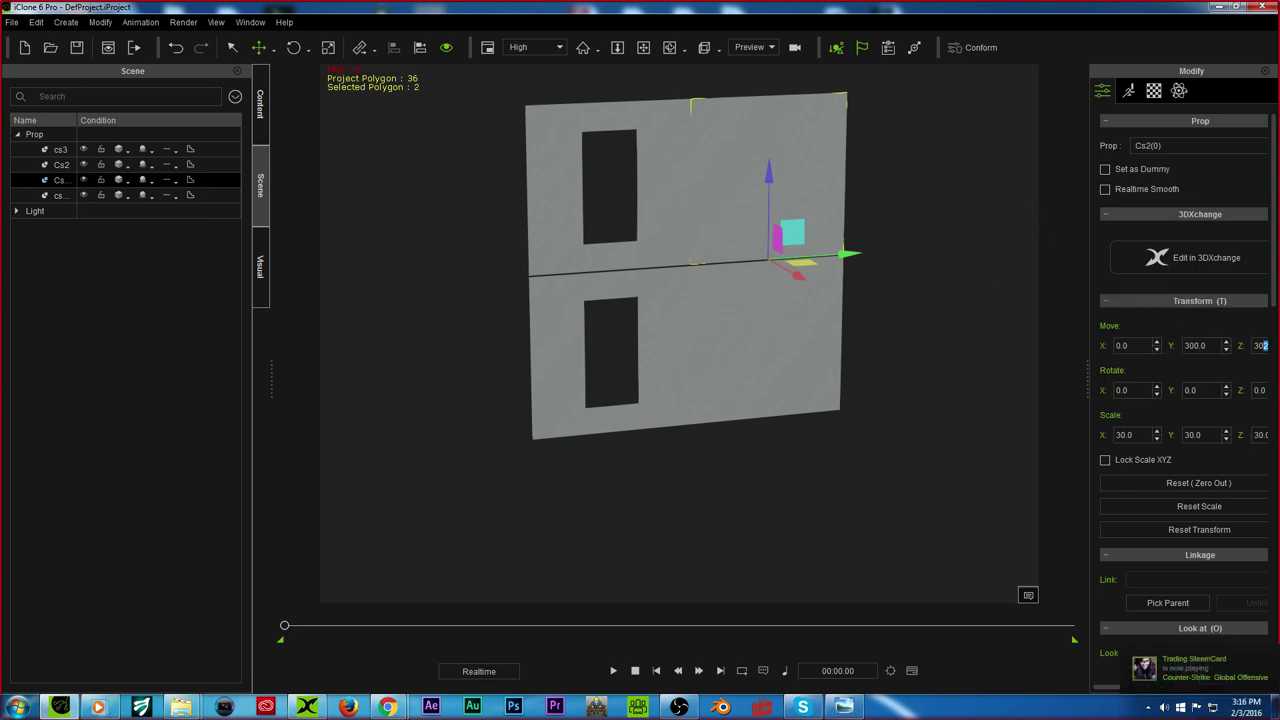
left_click_drag(1088, 378, 1033, 372)
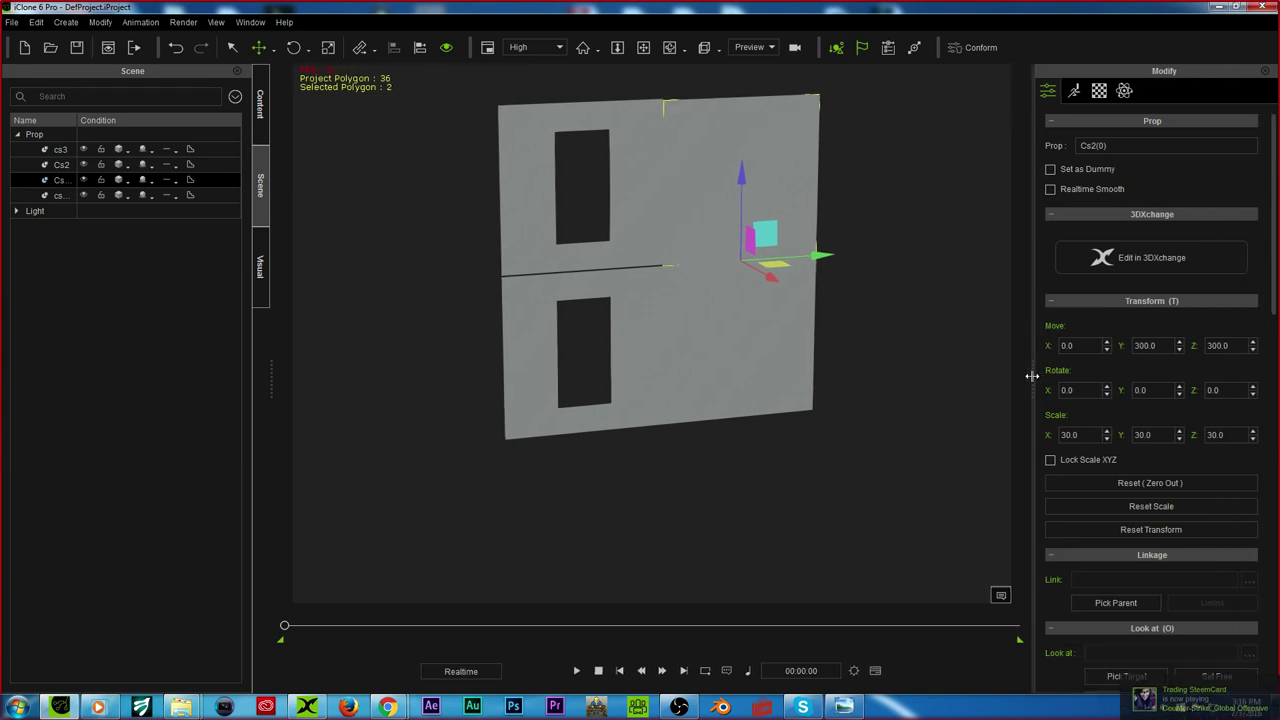
left_click(520, 242)
left_click(1225, 345)
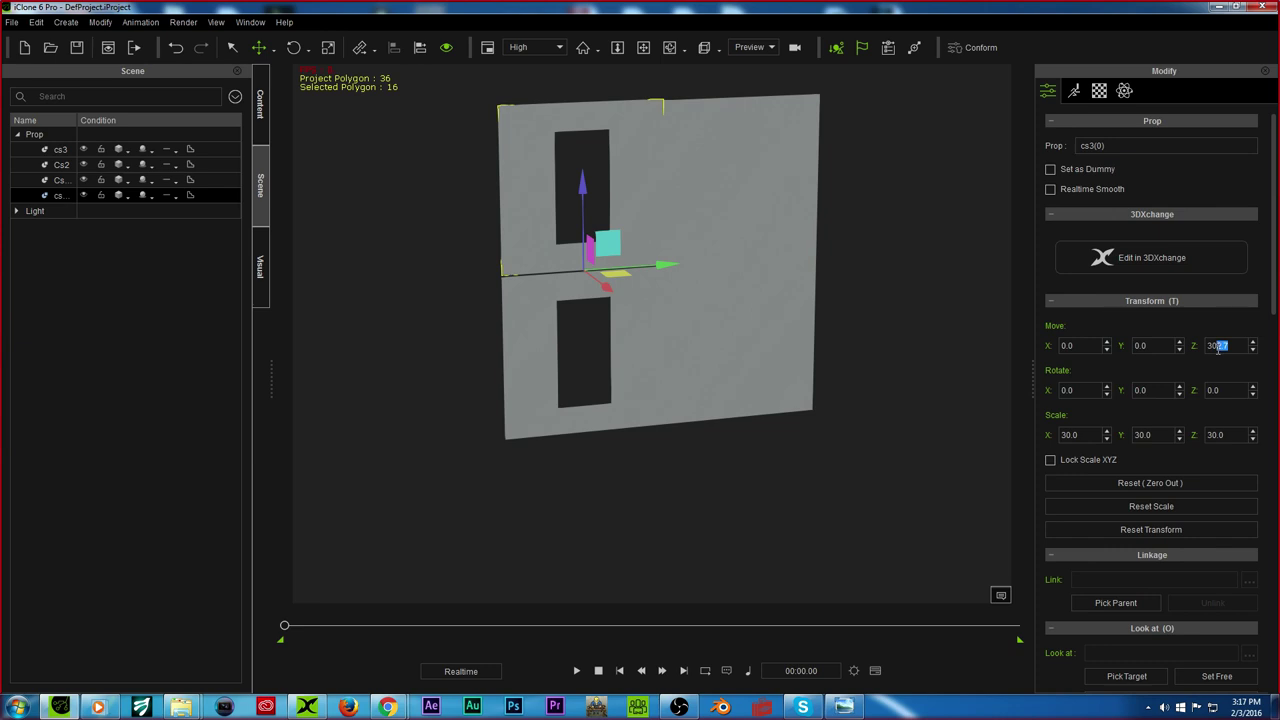
type("0")
key("Return")
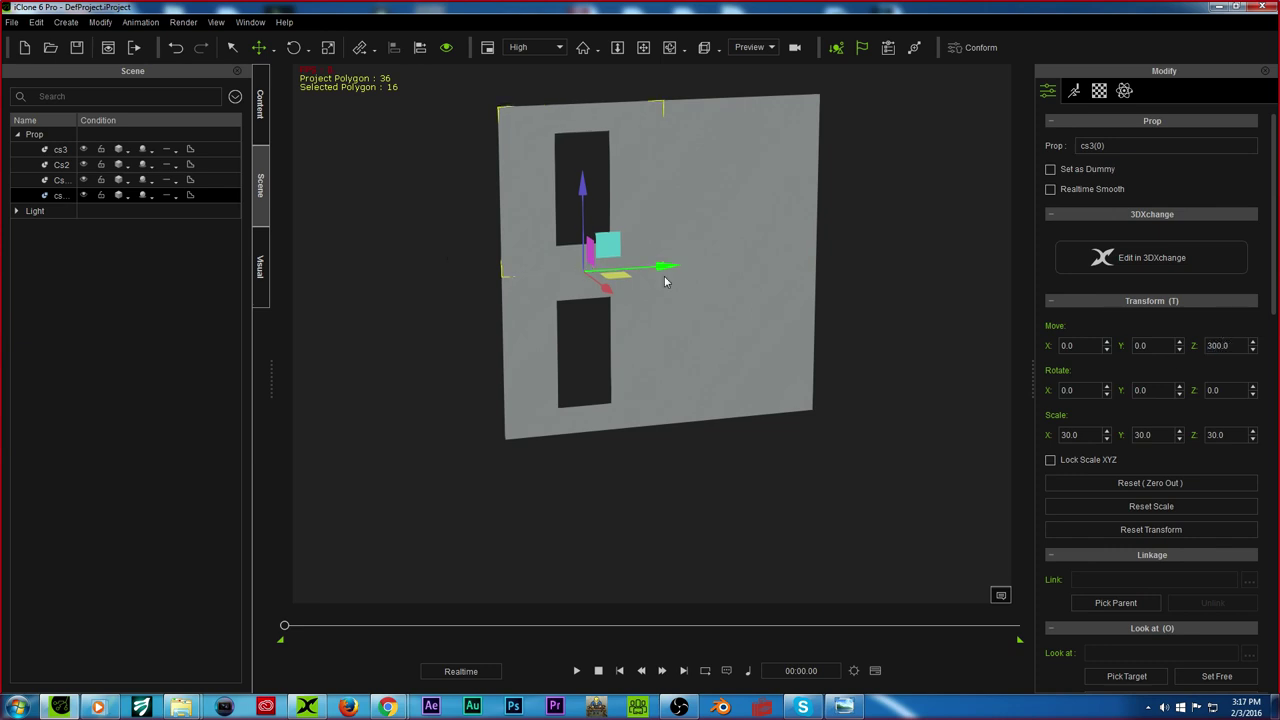
Step: Slide the upper plain wall out of the way and move the upper window wall to Y 300
left_click(740, 196)
left_click_drag(820, 252, 570, 272)
left_click(652, 240)
left_click_drag(668, 264, 826, 254)
left_click_drag(1164, 350, 1148, 350)
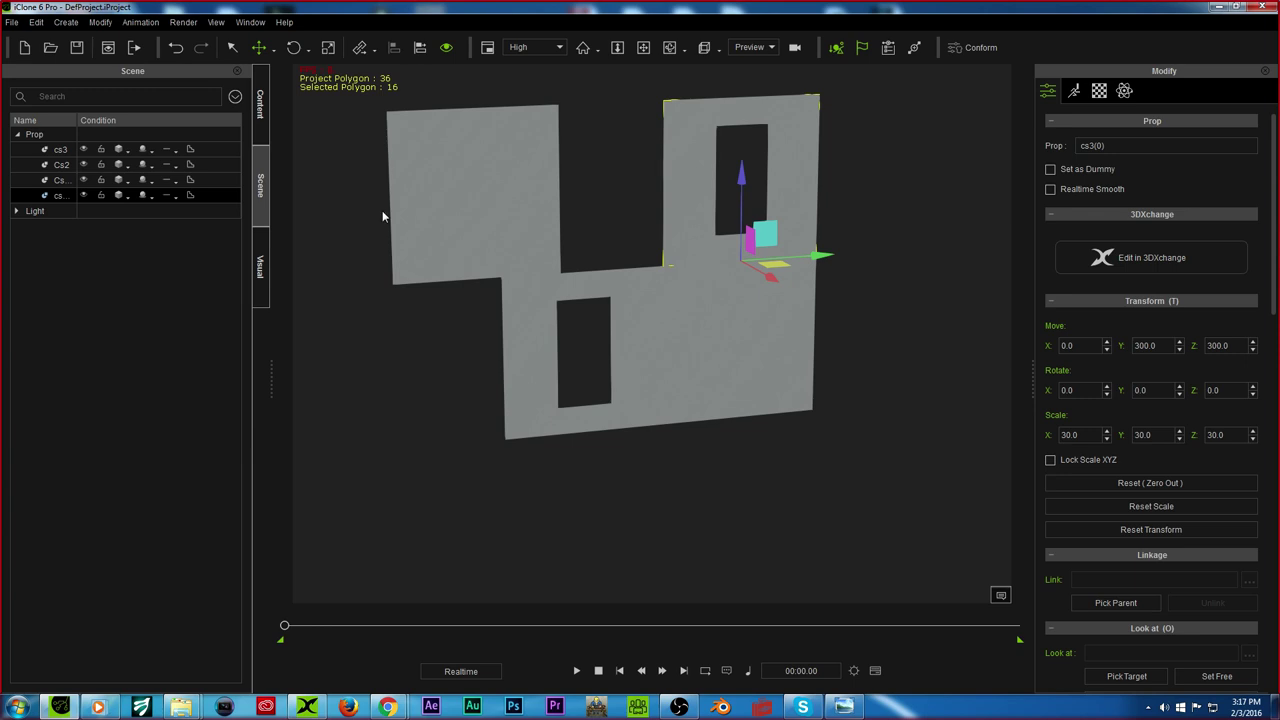
Step: Fill the gap in the upper storey by moving its plain wall to Y 0
left_click(472, 205)
left_click_drag(571, 276, 648, 268)
double_click(1145, 346)
type("0")
key("Return")
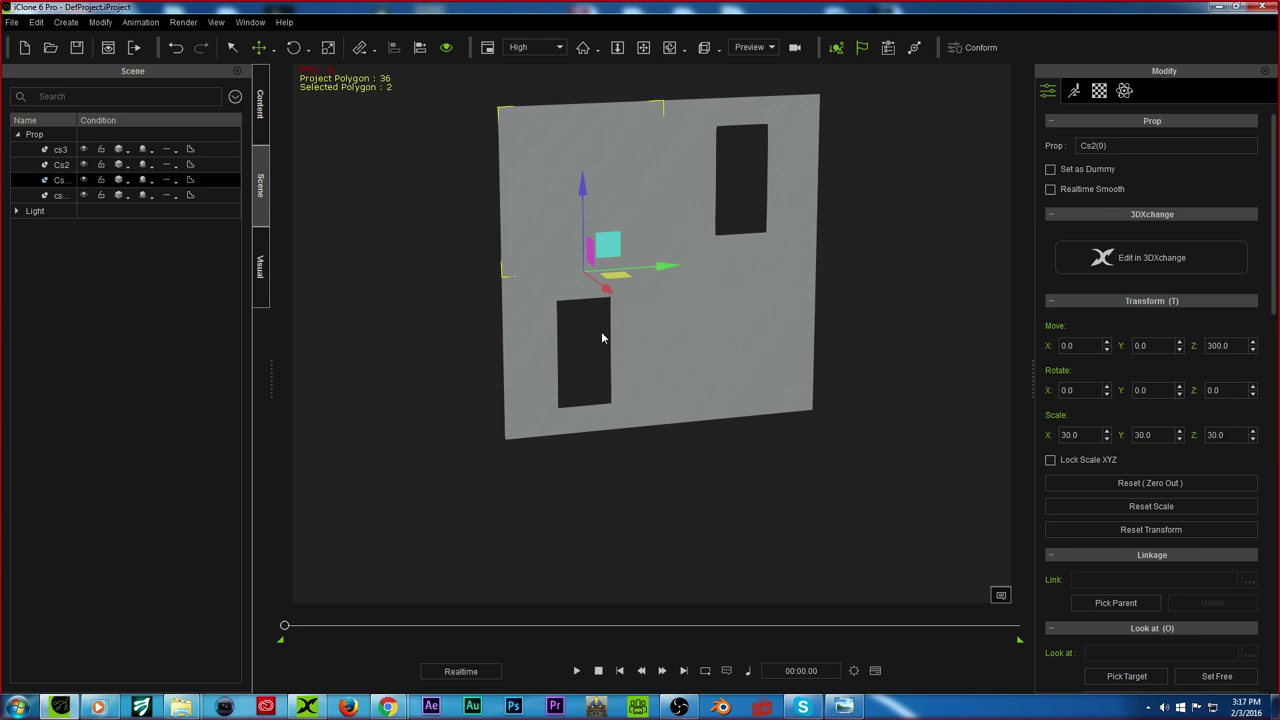
Step: Duplicate the right-hand column of window and plain walls to the facade's left end, placing both copies at Y -300
left_click(670, 220)
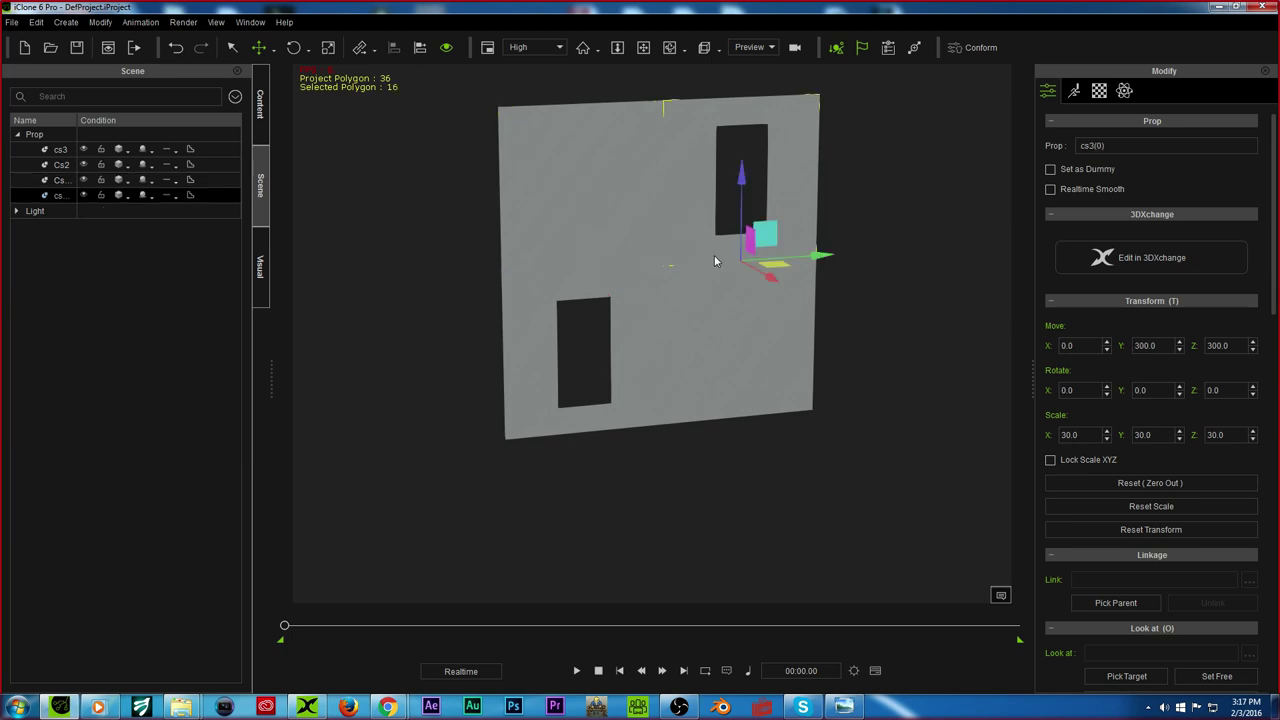
left_click_drag(820, 334, 502, 375, "shift")
left_click(486, 266)
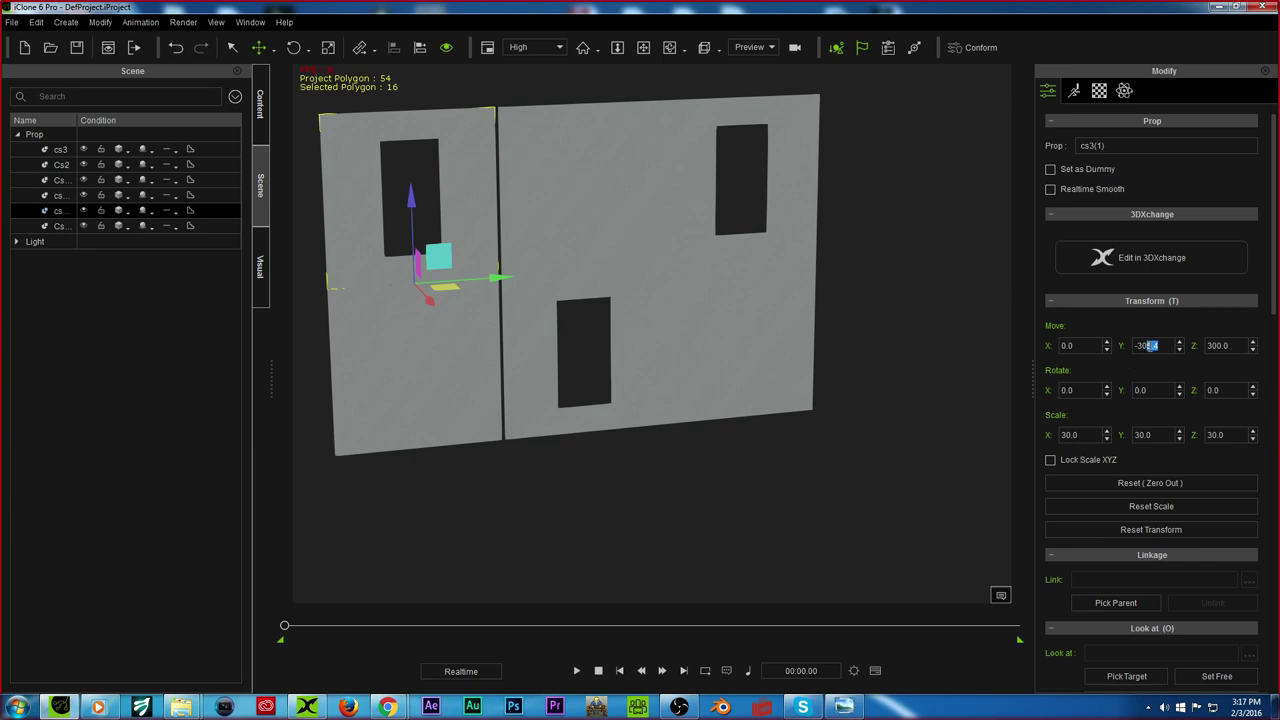
key("Return")
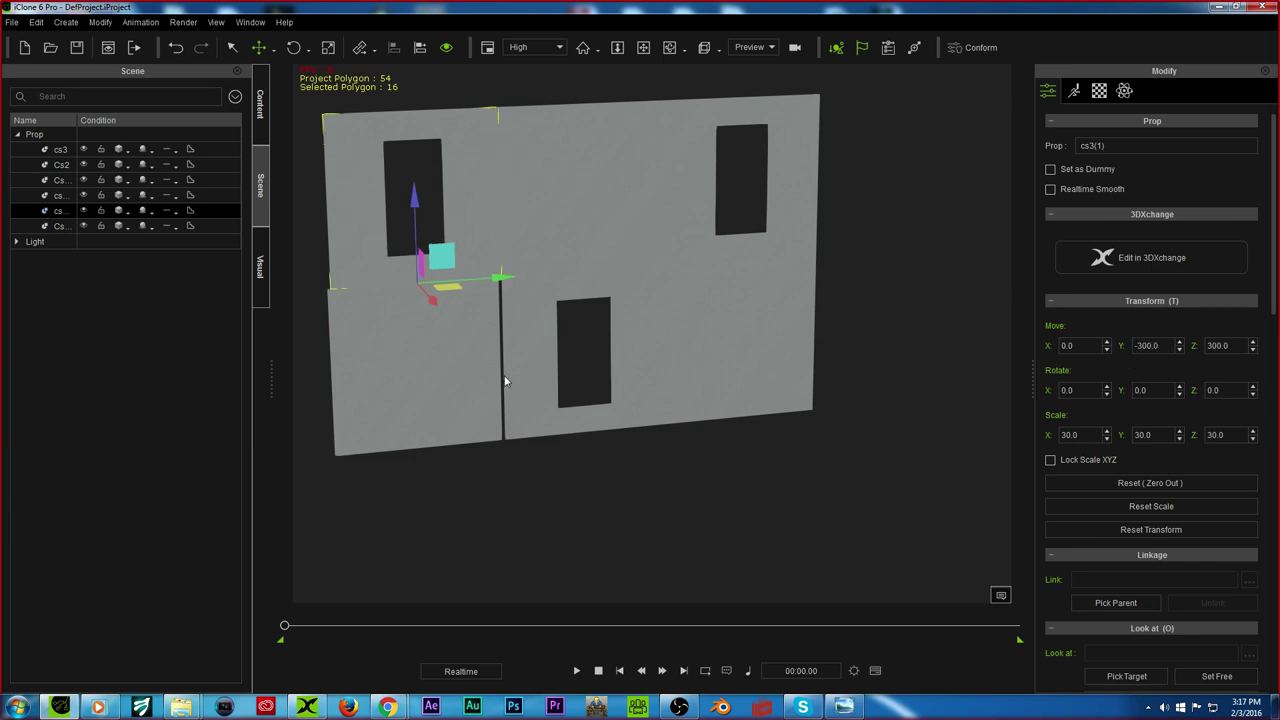
left_click(467, 374)
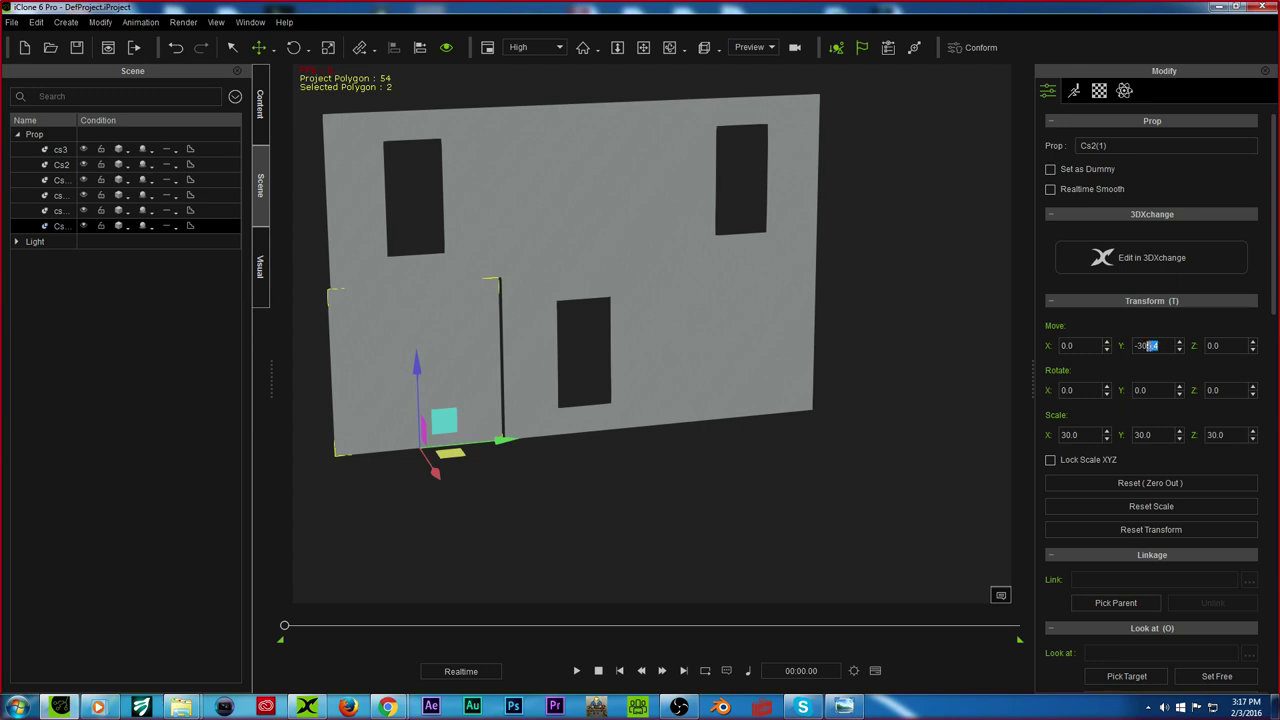
type("-300")
key("Return")
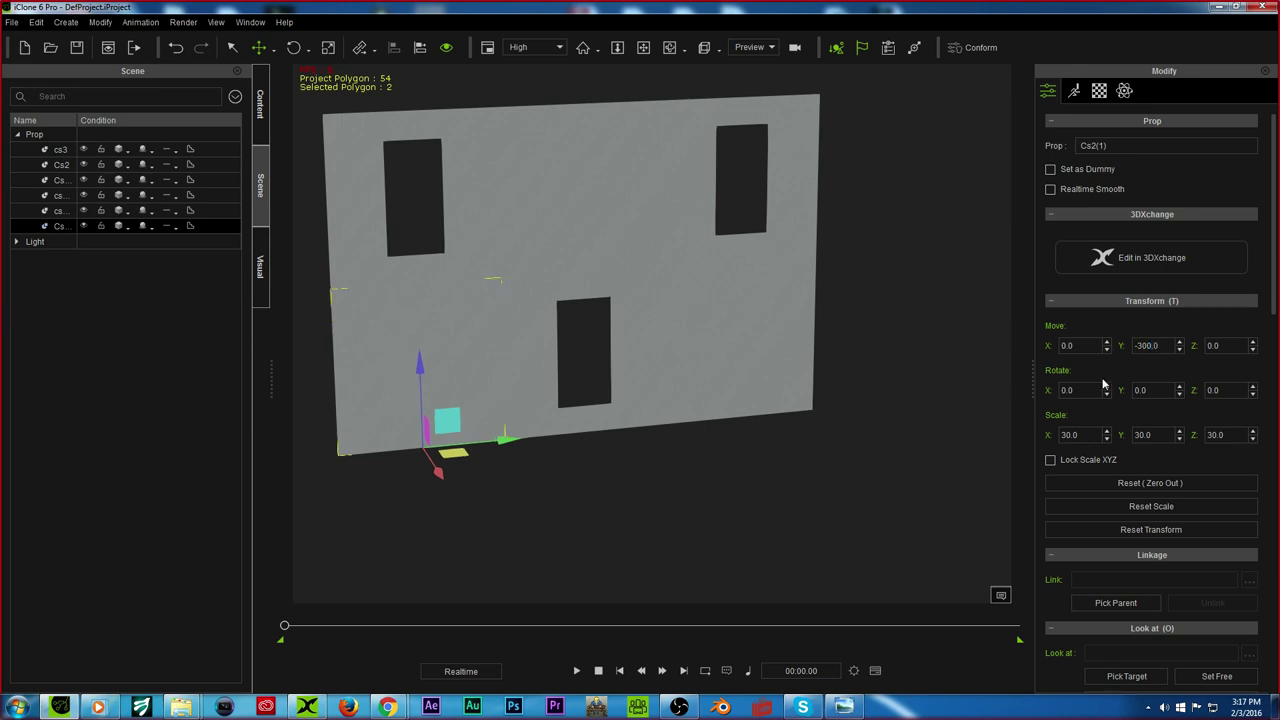
Step: Bring the Cornice prop from the Basic Sets folder into the scene in front of the facade
left_click(643, 47)
left_click_drag(754, 283, 540, 292)
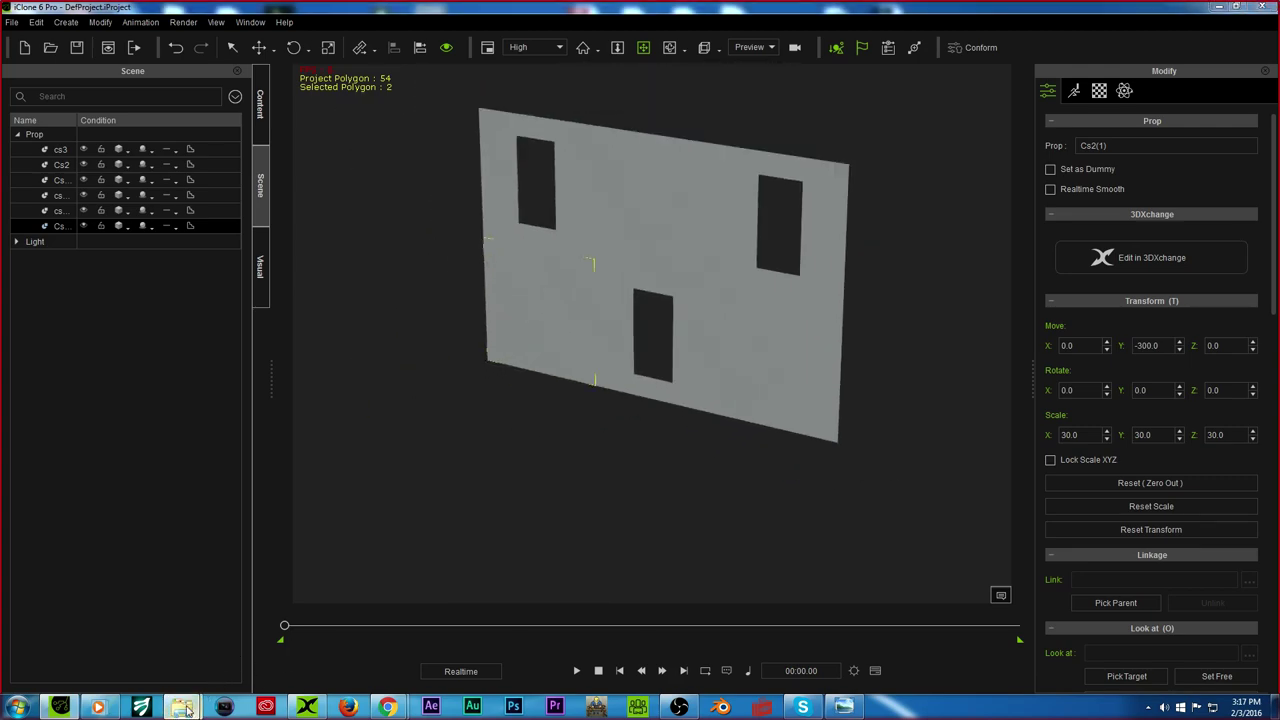
mouse_move(181, 707)
left_click(250, 630)
left_click_drag(160, 177, 648, 428)
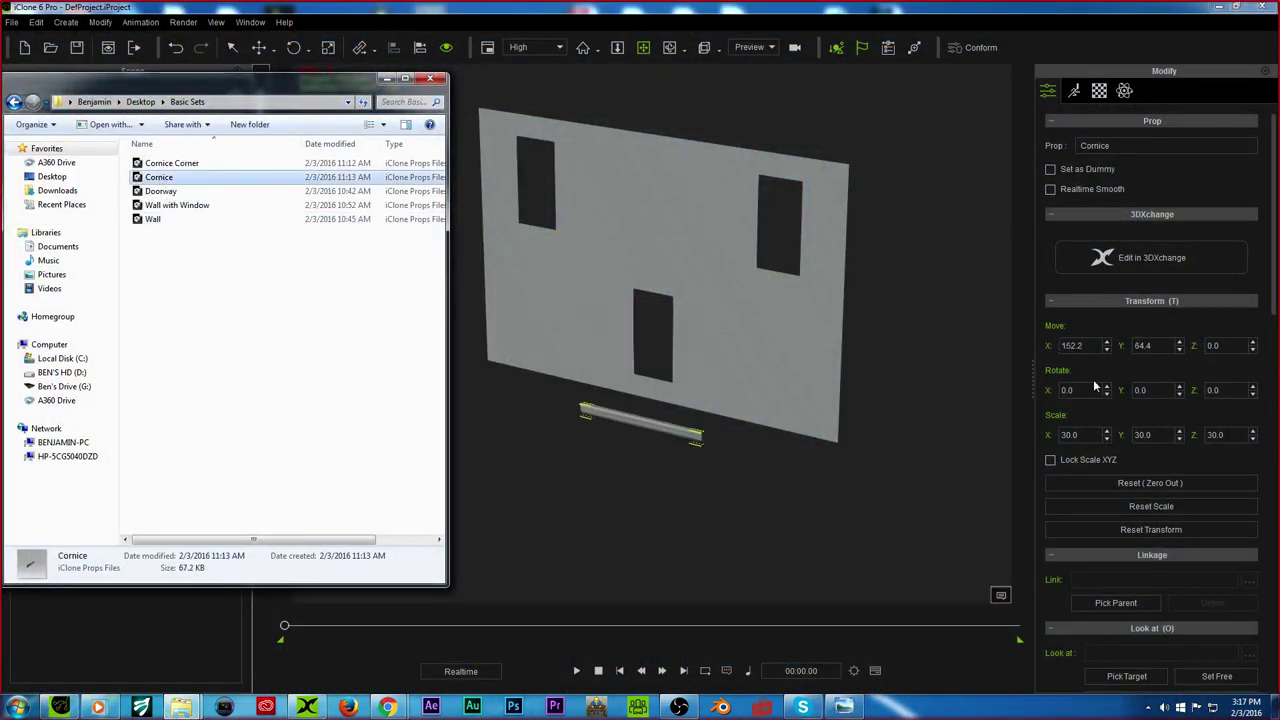
Step: Set the cornice's position to X 0, Y 0 and Z 300 so it sits between the two storeys
left_click(1094, 344)
type("0")
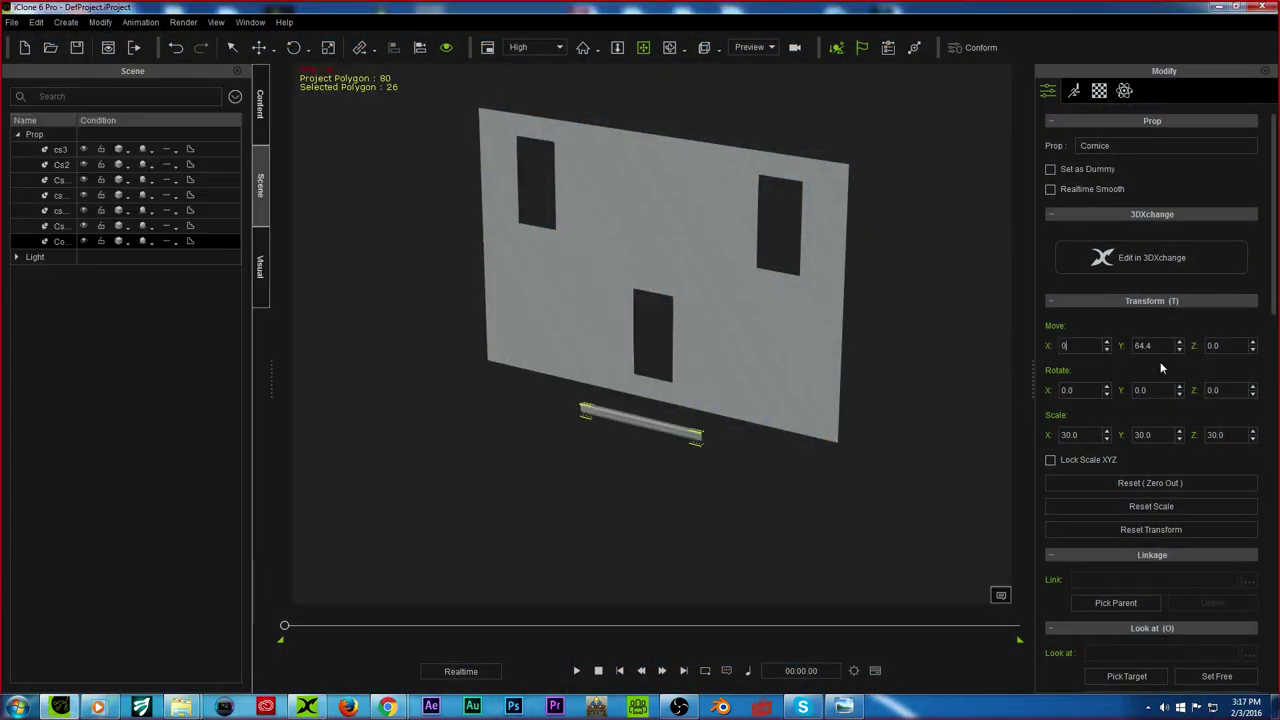
left_click_drag(1156, 348, 1098, 349)
type("0")
key("Return")
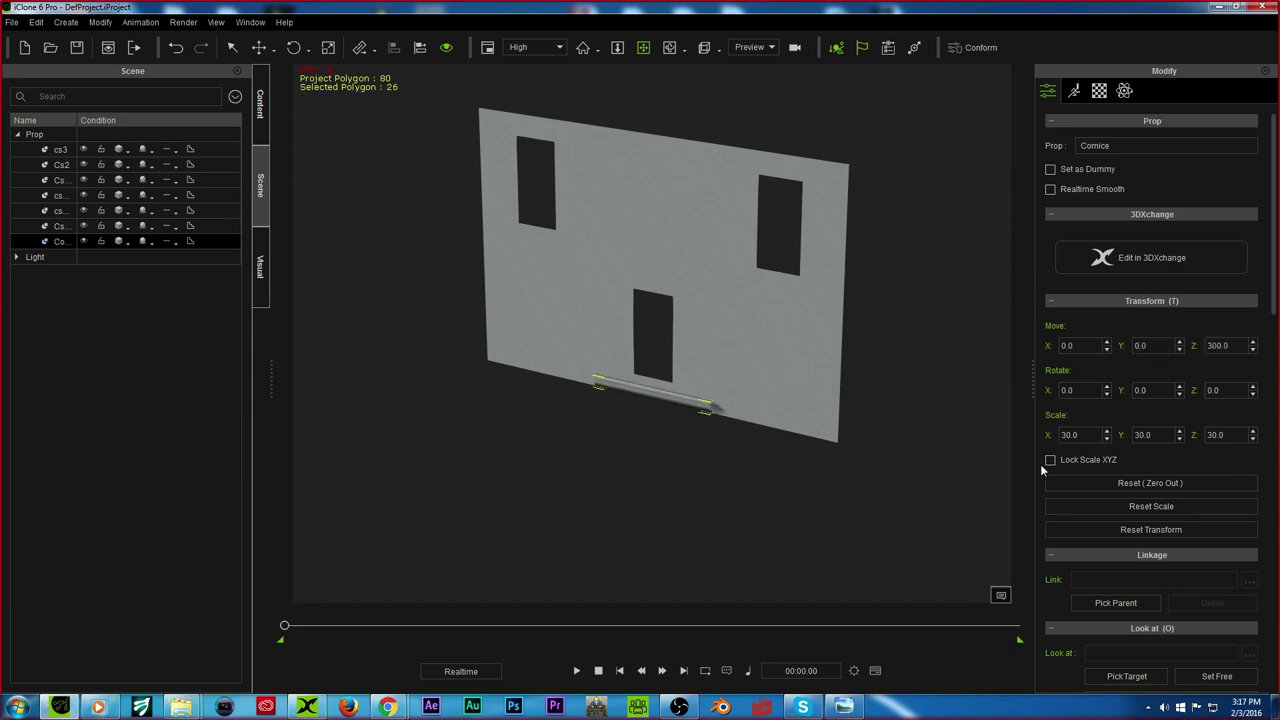
type("300")
key("Return")
right_click_drag(726, 360, 720, 240)
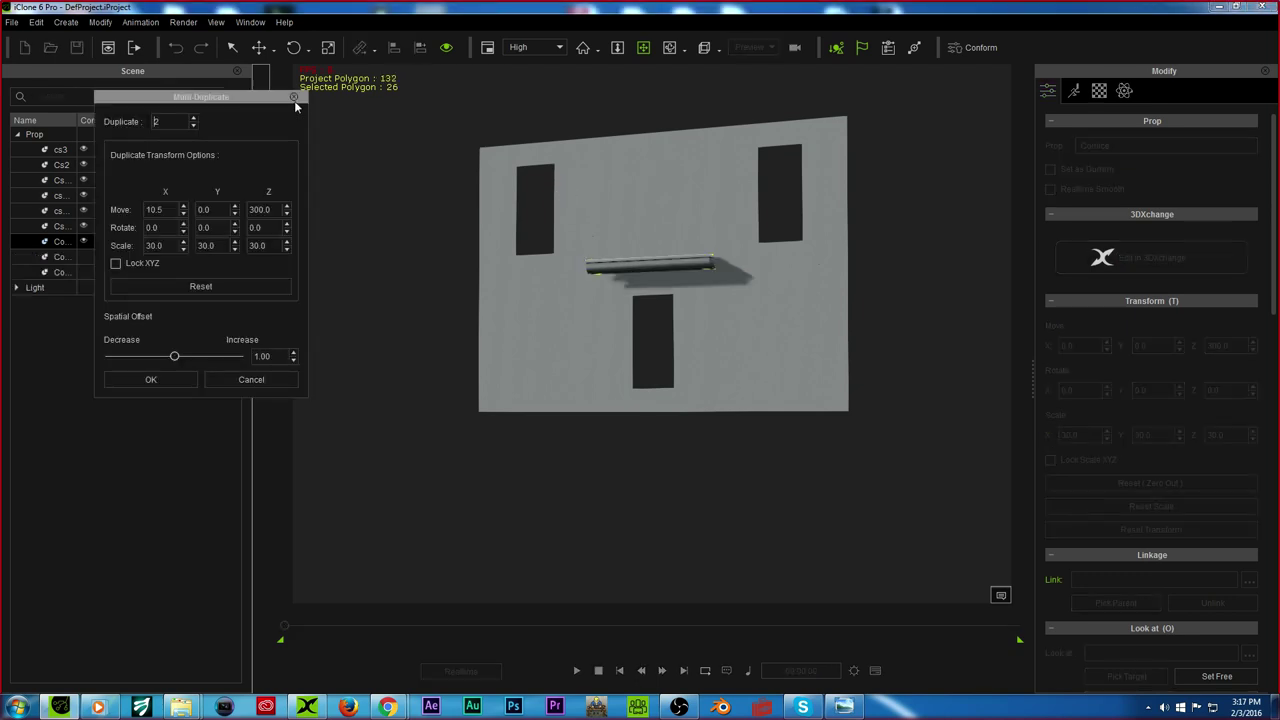
Step: Duplicate the cornice toward the facade's left end and set the copy's Y position to -300
left_click(294, 99)
left_click(728, 269)
left_click_drag(728, 269, 604, 271)
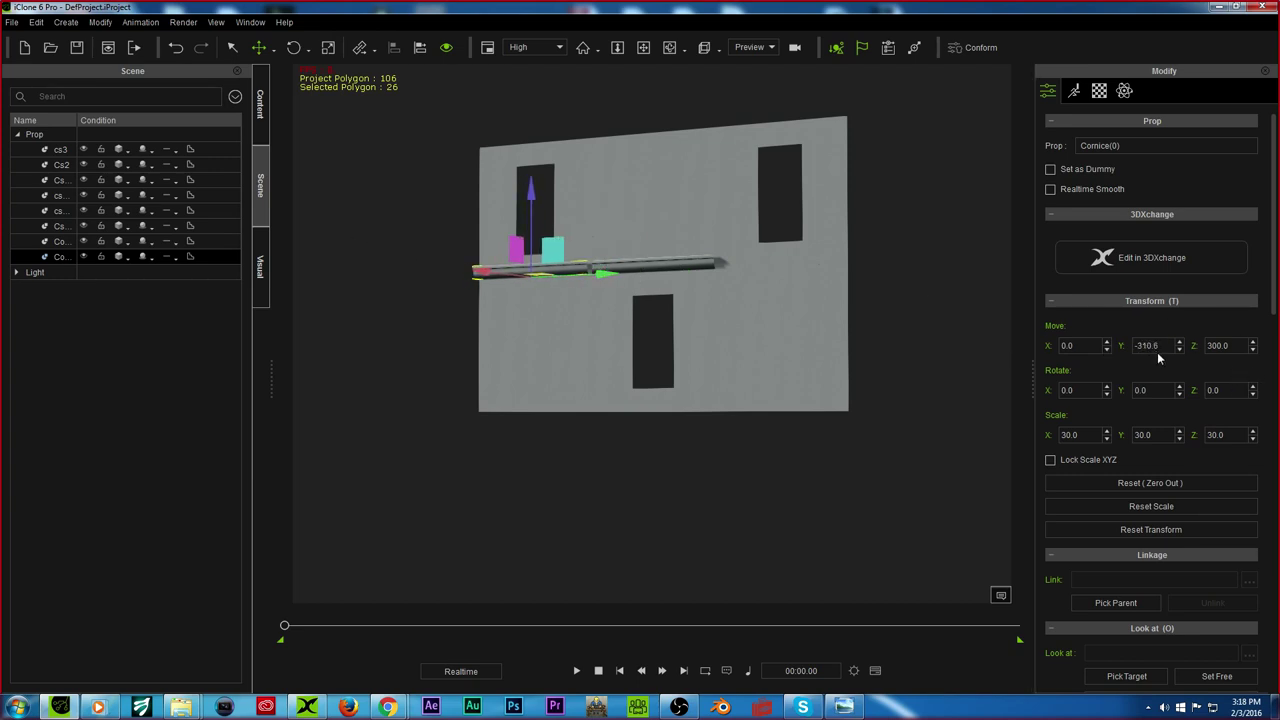
type("-300")
key("Return")
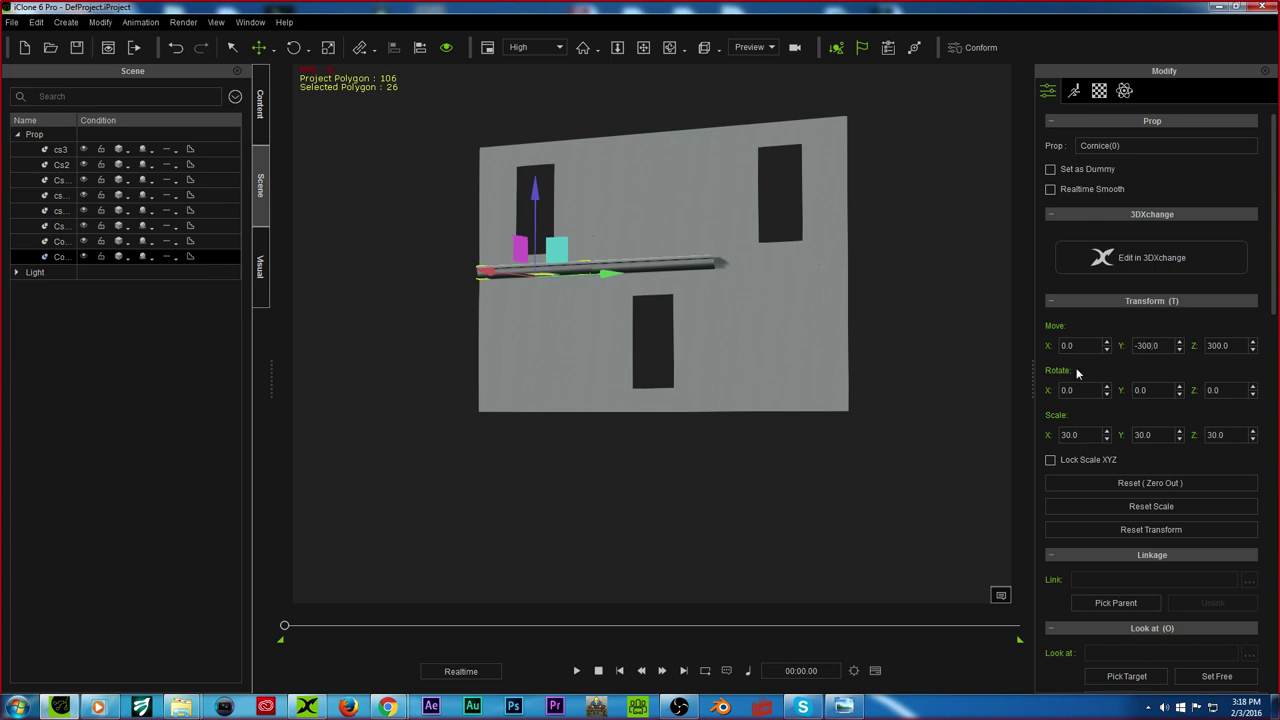
Step: Duplicate the middle cornice toward the facade's right end and set the copy's Y position to 300
left_click(648, 50)
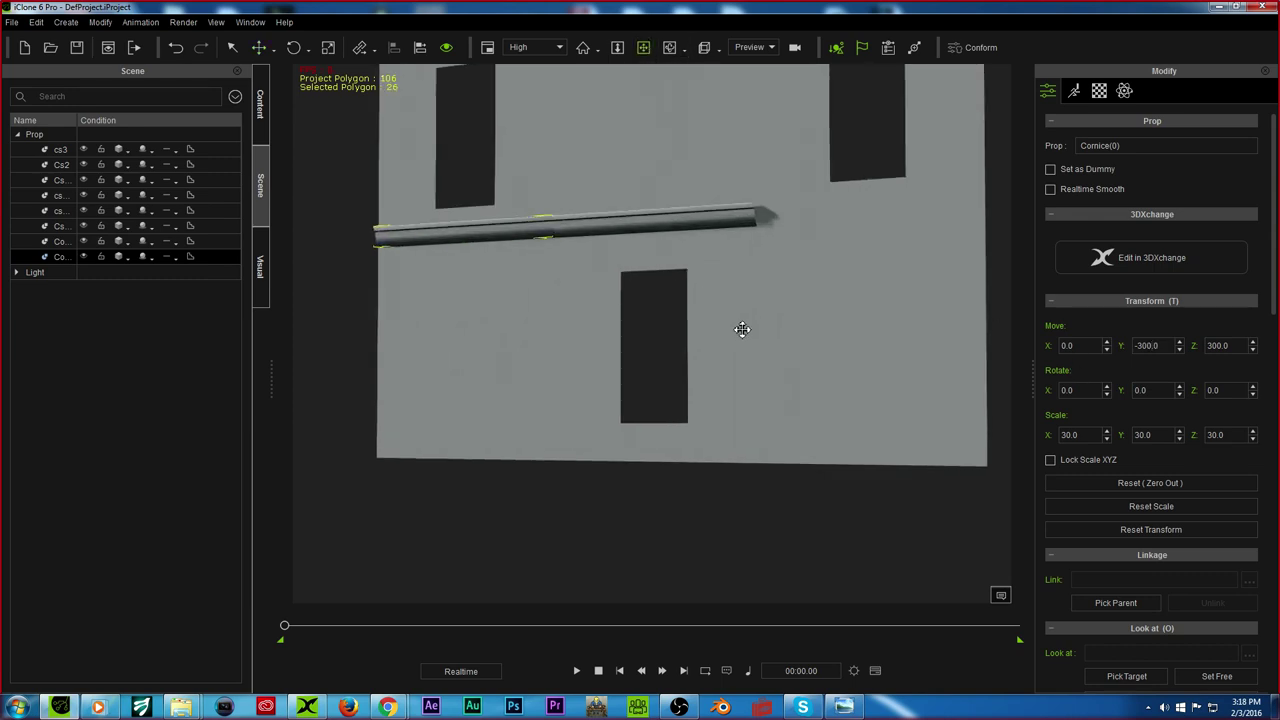
left_click(743, 329)
right_click_drag(694, 329, 458, 299)
scroll(458, 299, "down", 3)
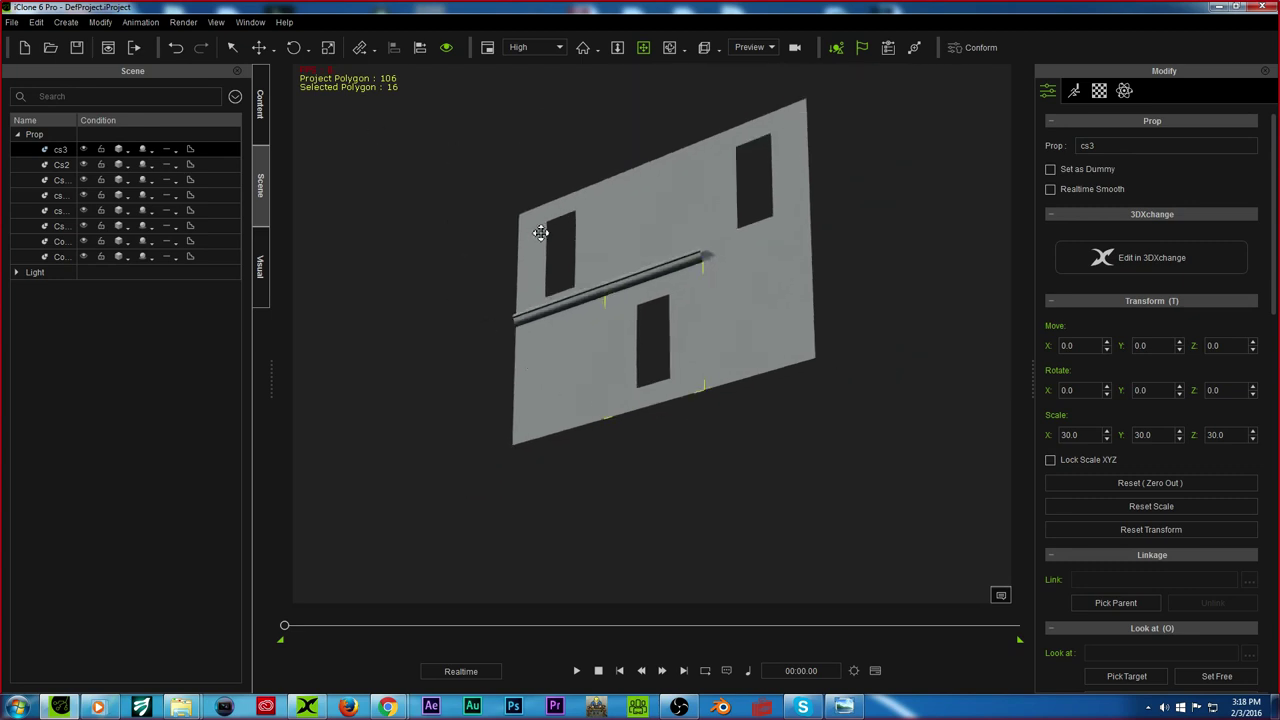
right_click_drag(618, 195, 648, 406)
scroll(656, 323, "up", 4)
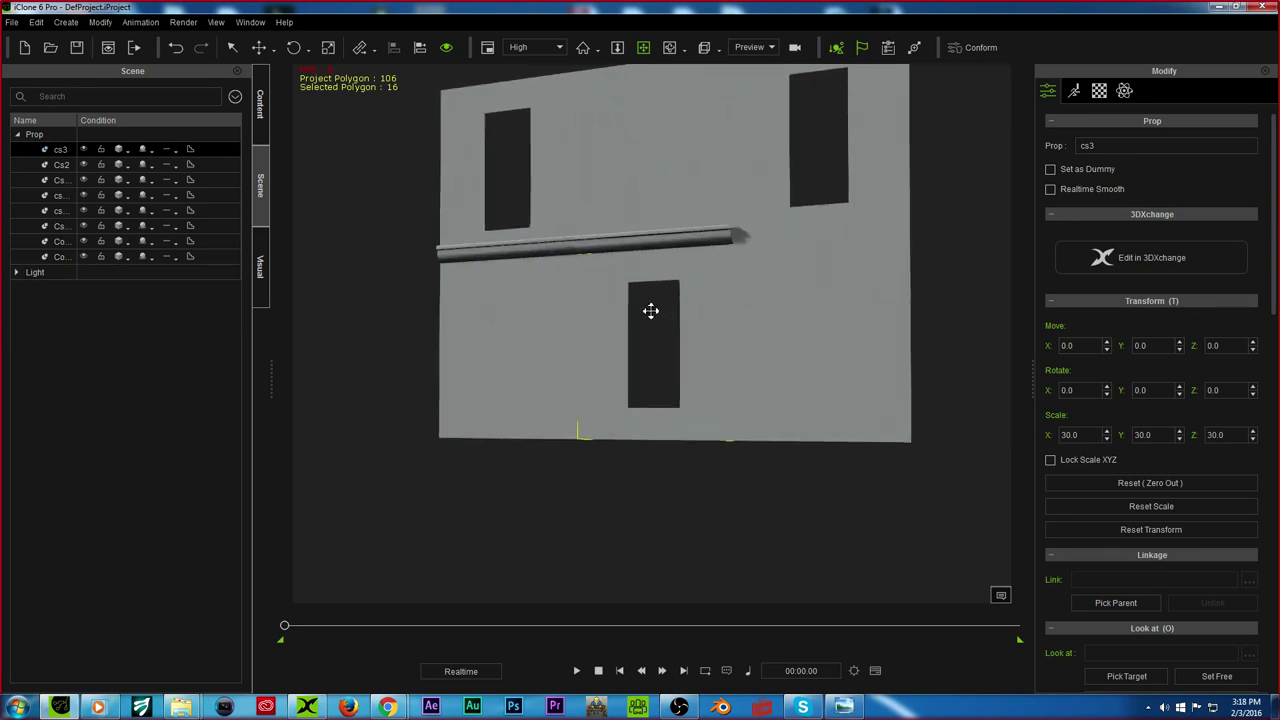
left_click(662, 222)
right_click_drag(662, 221, 471, 206)
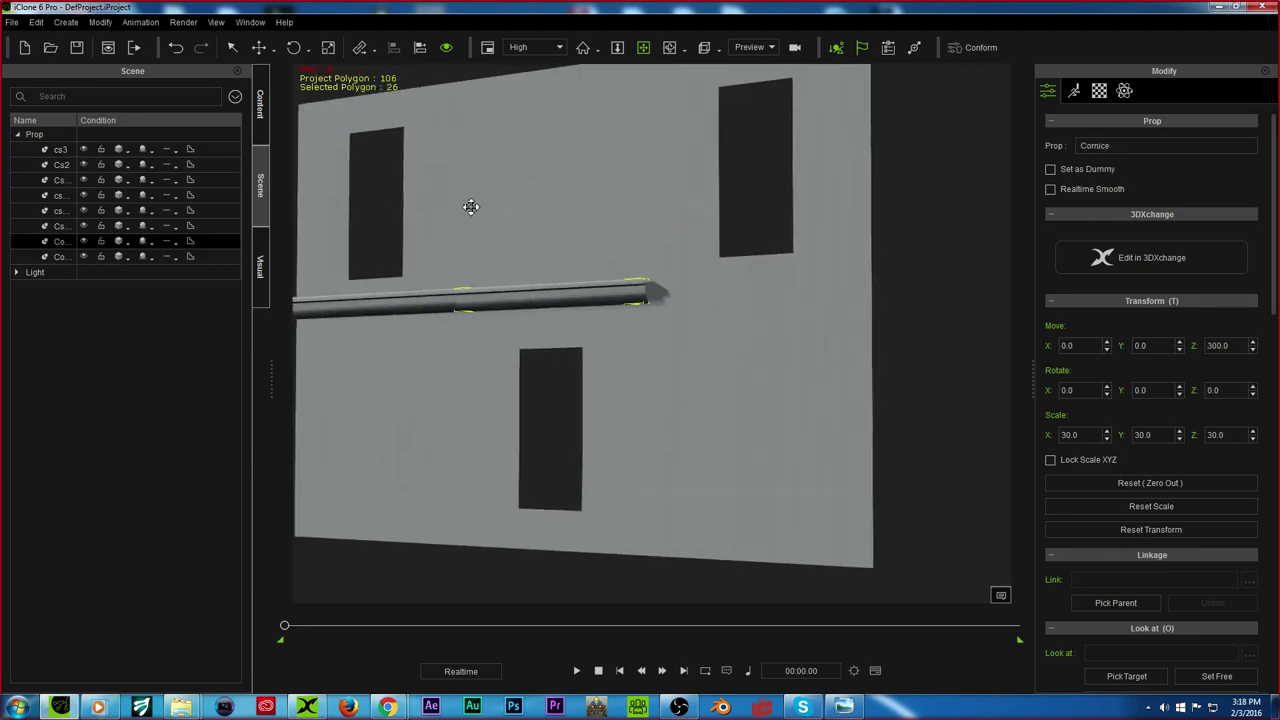
left_click(259, 47)
left_click_drag(628, 306, 978, 305, "shift")
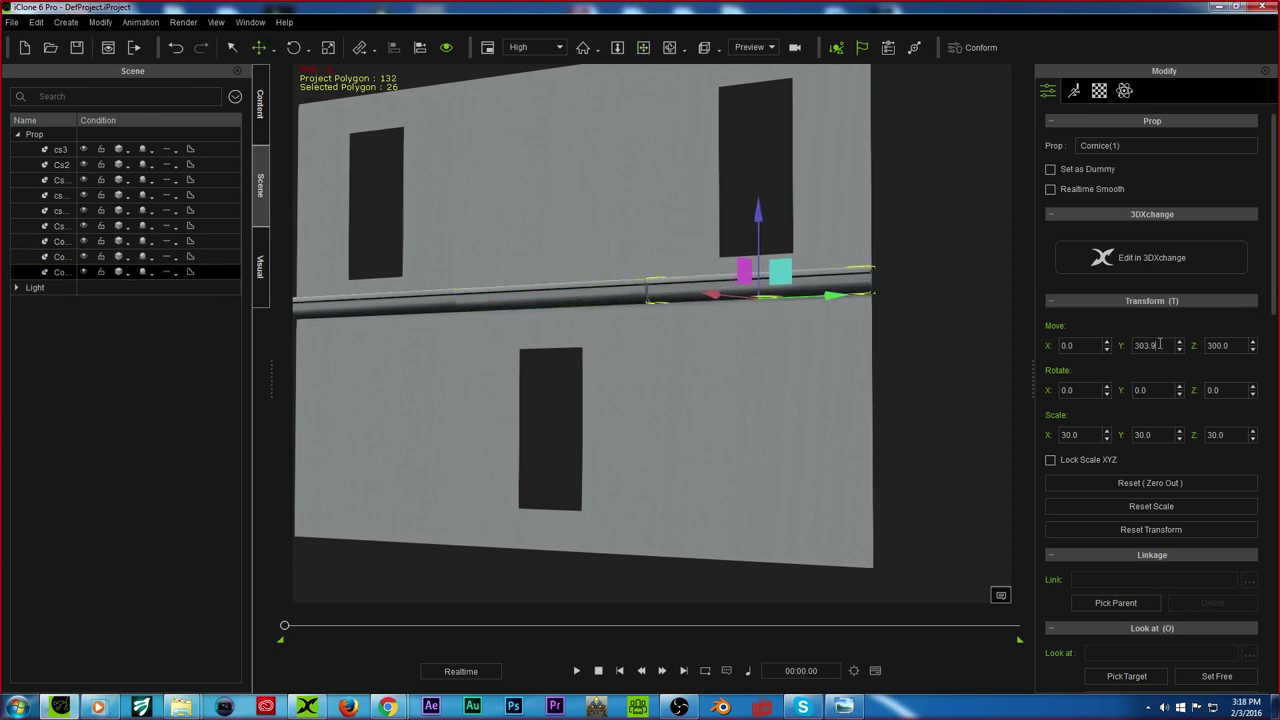
type("300")
key("Return")
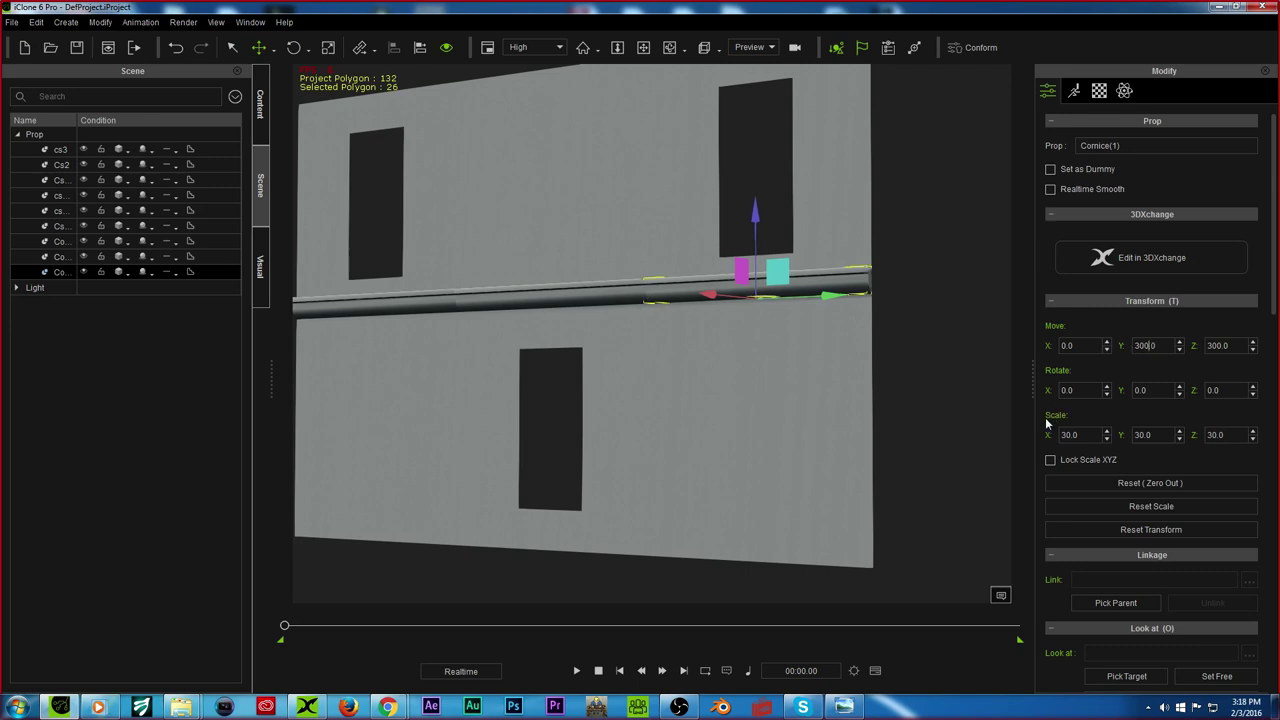
Step: Examine the joined cornice run and its seams along the facade up close and from several angles
left_click(745, 349)
scroll(739, 335, "down", 4)
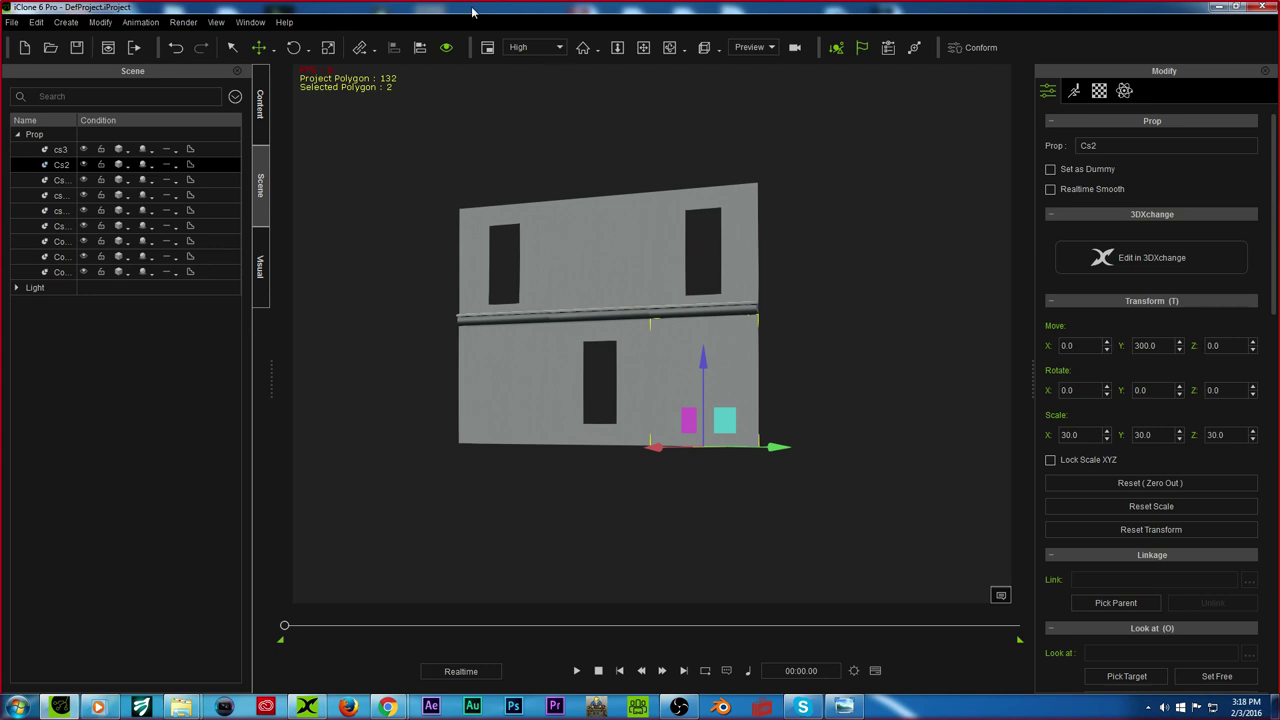
left_click(645, 47)
right_click_drag(690, 286, 880, 300)
scroll(624, 282, "up", 2)
scroll(646, 275, "up", 5)
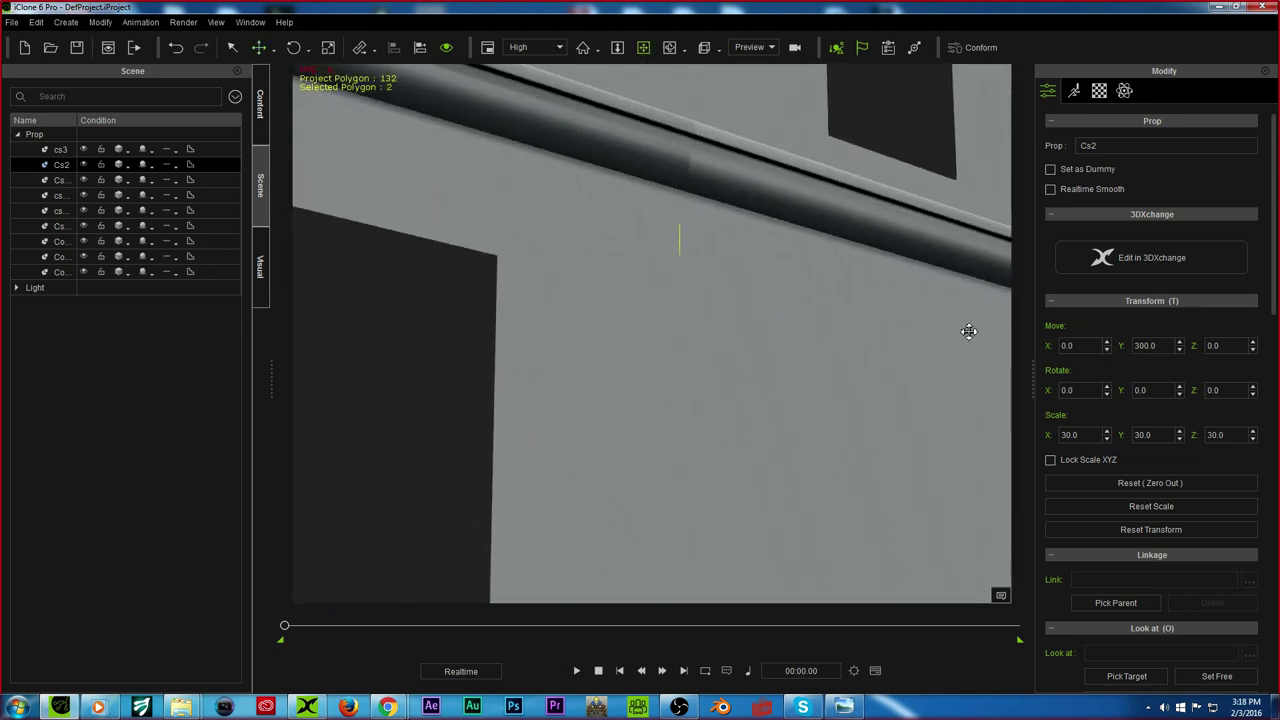
scroll(689, 249, "down", 5)
right_click_drag(630, 242, 751, 186)
scroll(737, 192, "down", 1)
left_click_drag(690, 124, 700, 262)
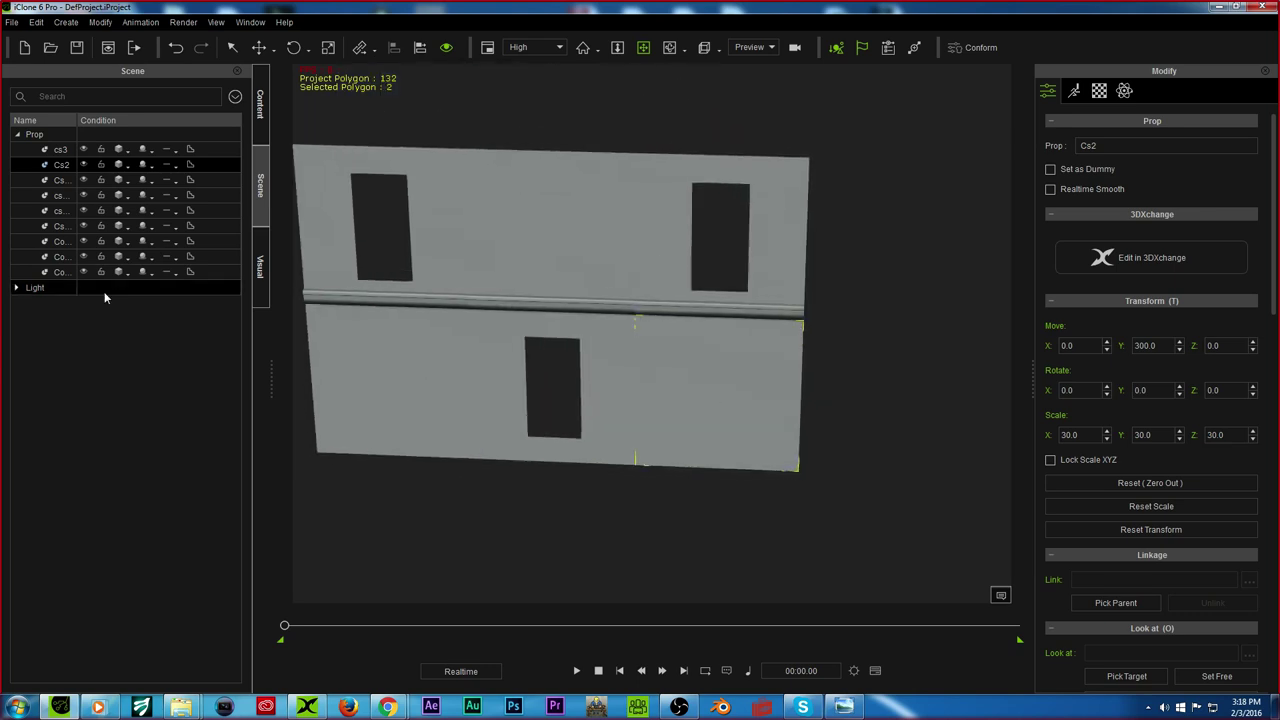
Step: Bring the Doorway prop from the Basic Sets folder into the scene beyond the facade's right end
left_click(260, 108)
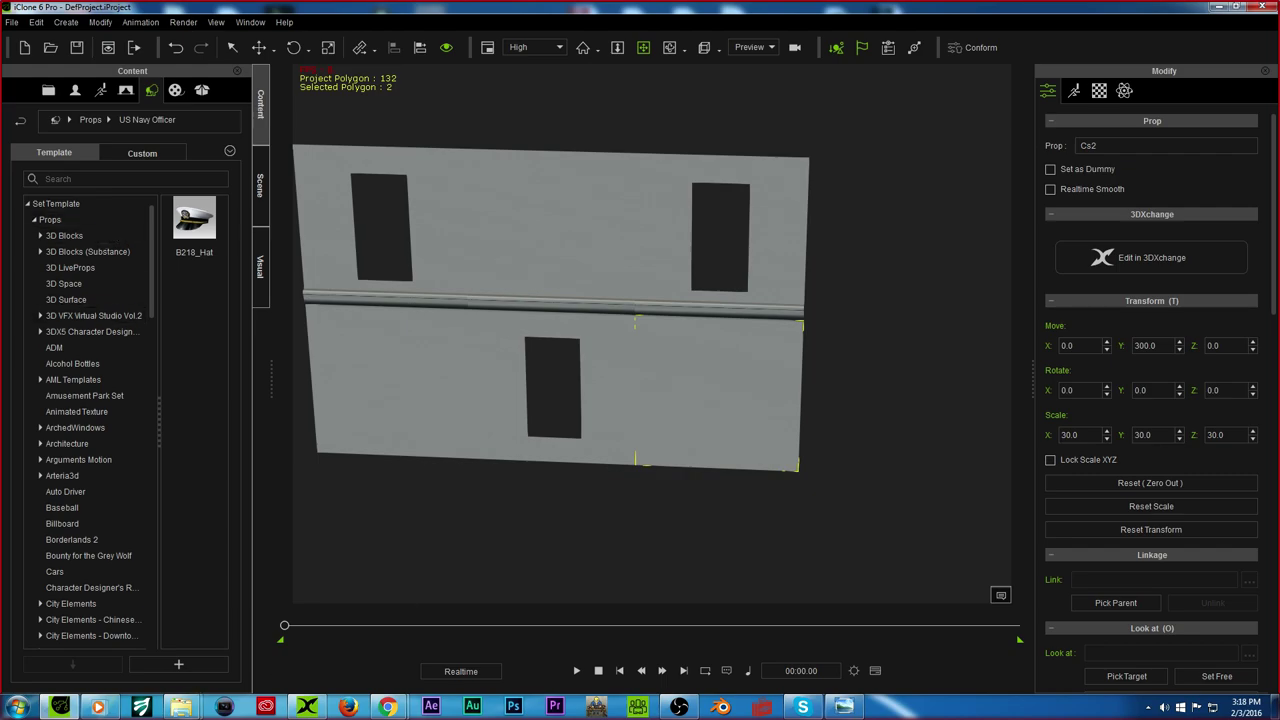
mouse_move(181, 707)
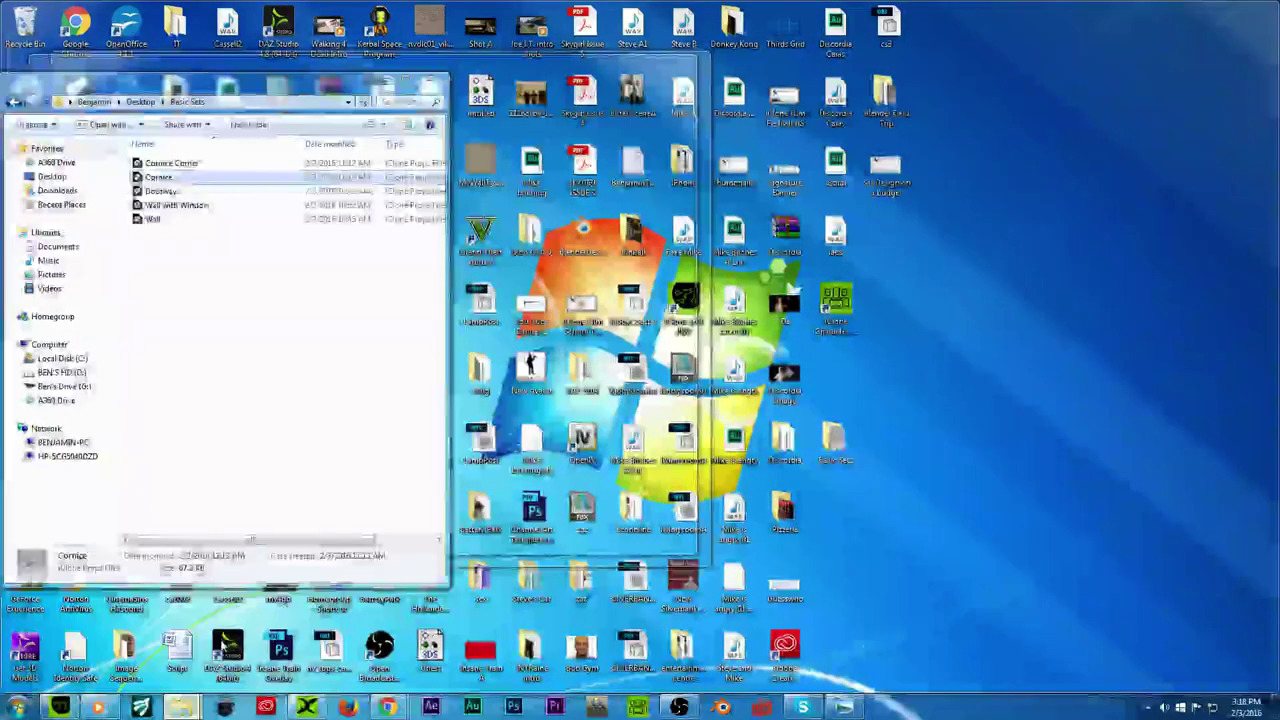
left_click(225, 648)
left_click(160, 191)
left_click_drag(157, 197, 894, 466)
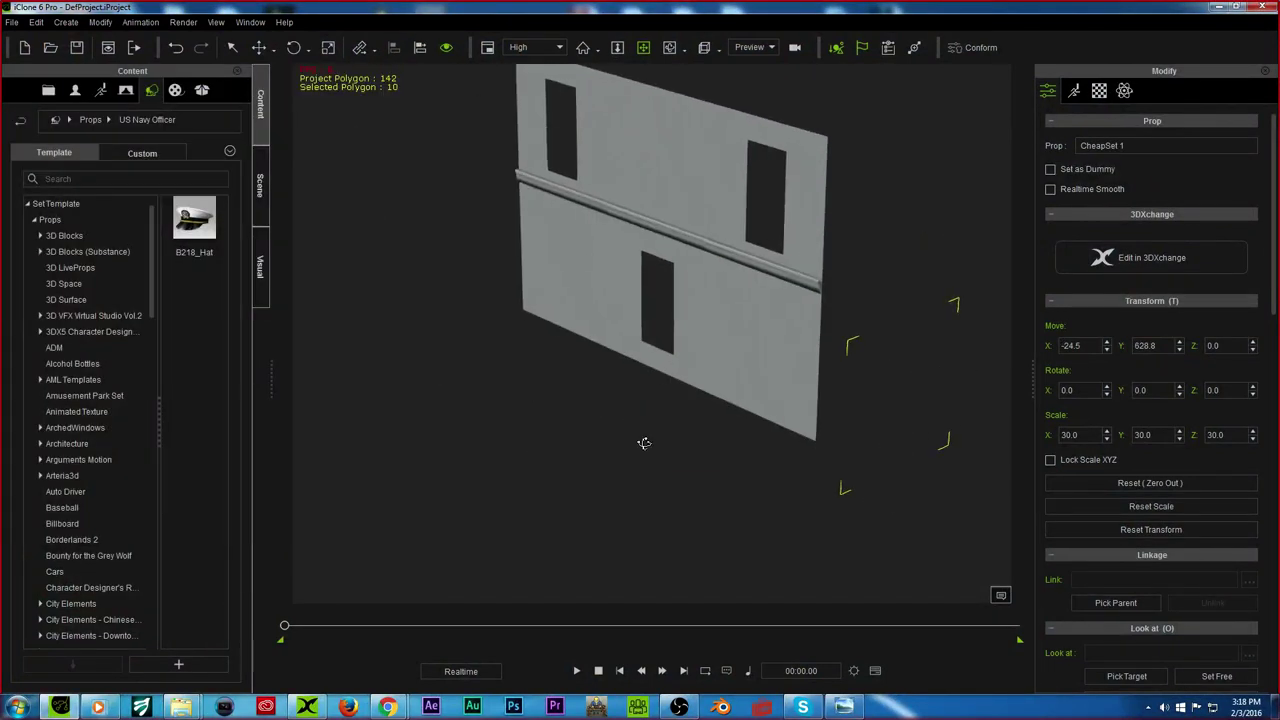
Step: Set the doorway's Z rotation to 180 and its position to X 0, Y 600
type("180")
key("Return")
double_click(1072, 346)
type("0")
key("Return")
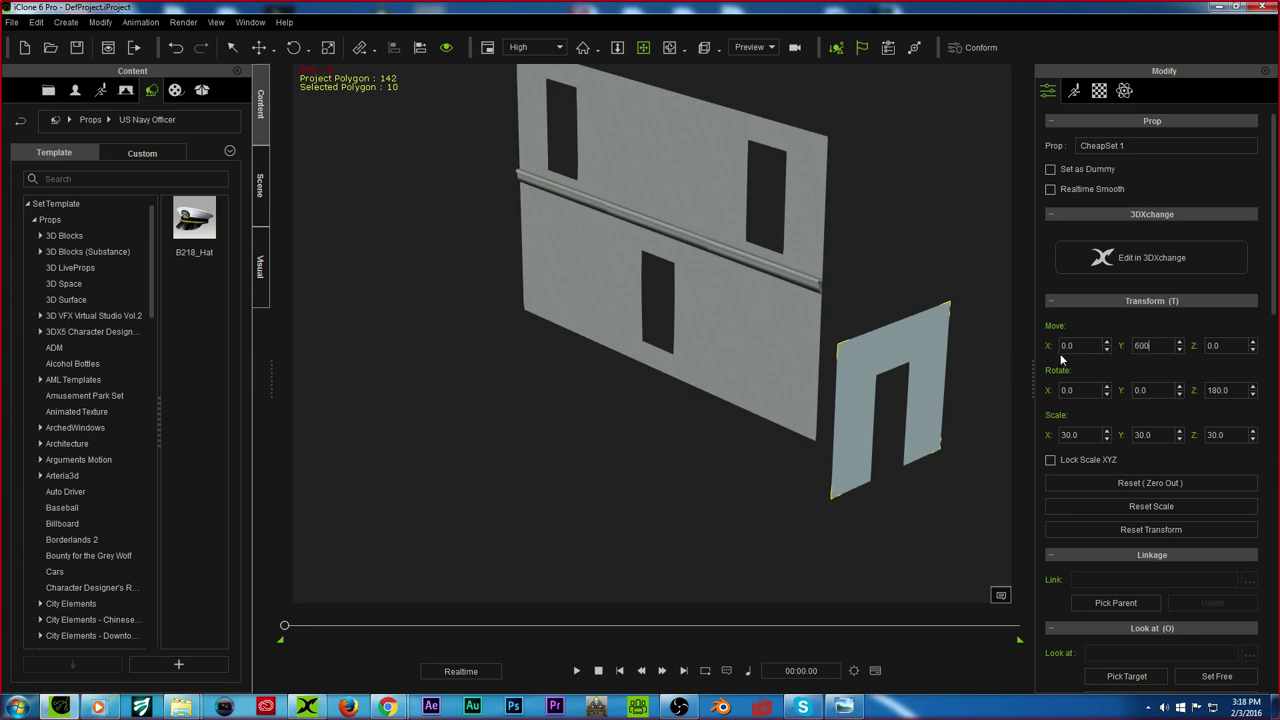
type("600")
key("Return")
Step: Move the doorway to Y 450 and X 150 to bring it to the facade's end
right_click_drag(657, 217, 857, 309)
double_click(1160, 346)
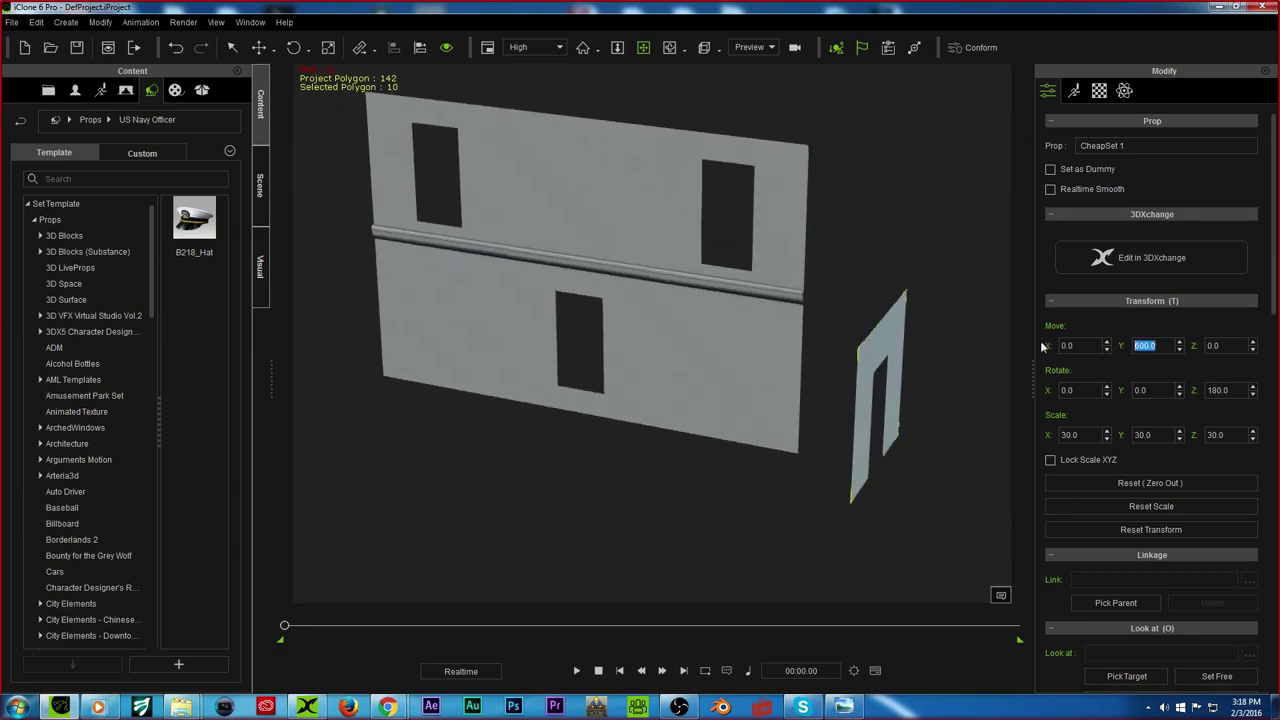
type("450")
key("Return")
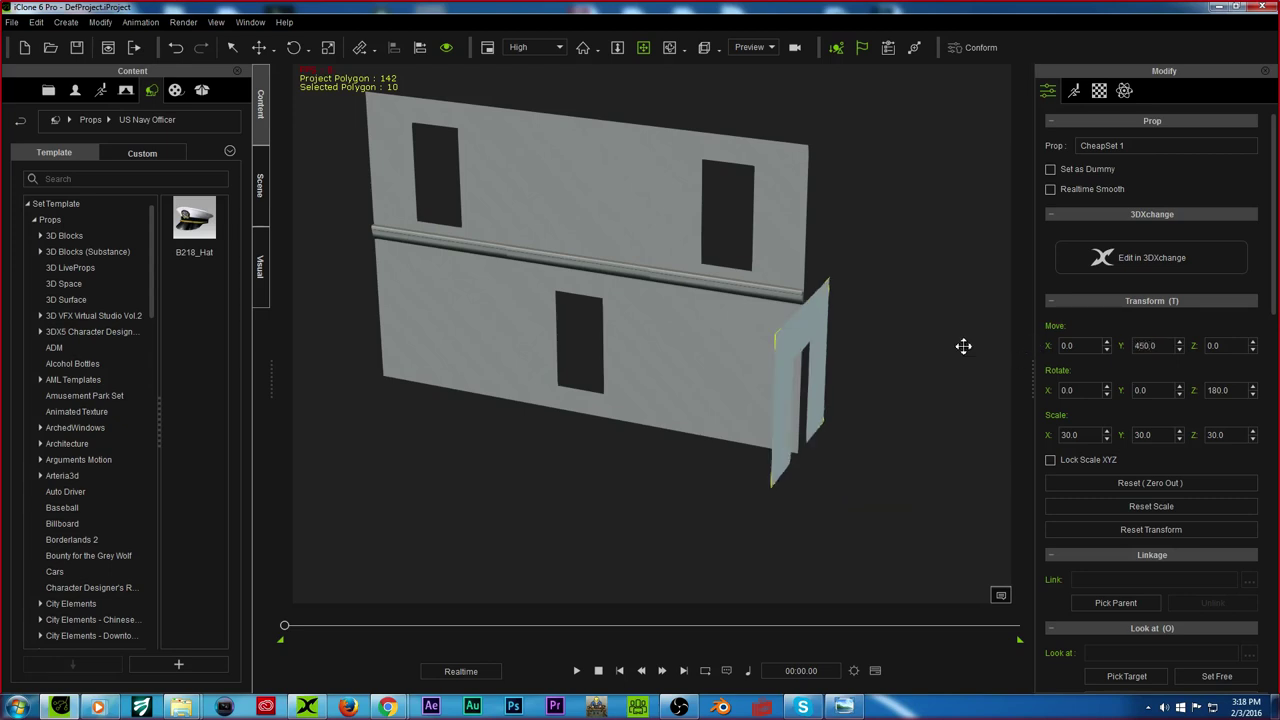
left_click_drag(1090, 346, 889, 335)
key("Return")
Step: Set the doorway's X position to -150 so it forms a corner running back from the facade
right_click_drag(816, 355, 552, 363)
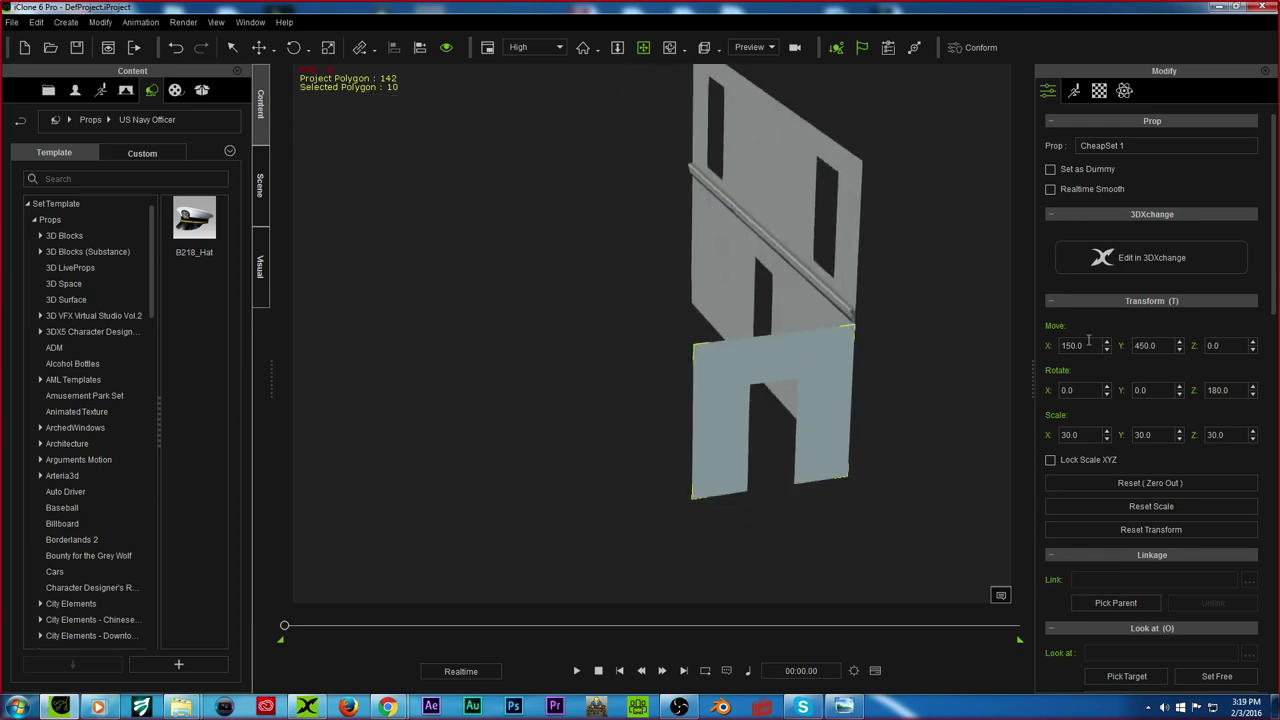
left_click_drag(1090, 345, 1043, 341)
type("-1")
key("Return")
left_click_drag(803, 223, 691, 257)
right_click_drag(691, 257, 683, 131)
scroll(686, 142, "up", 3)
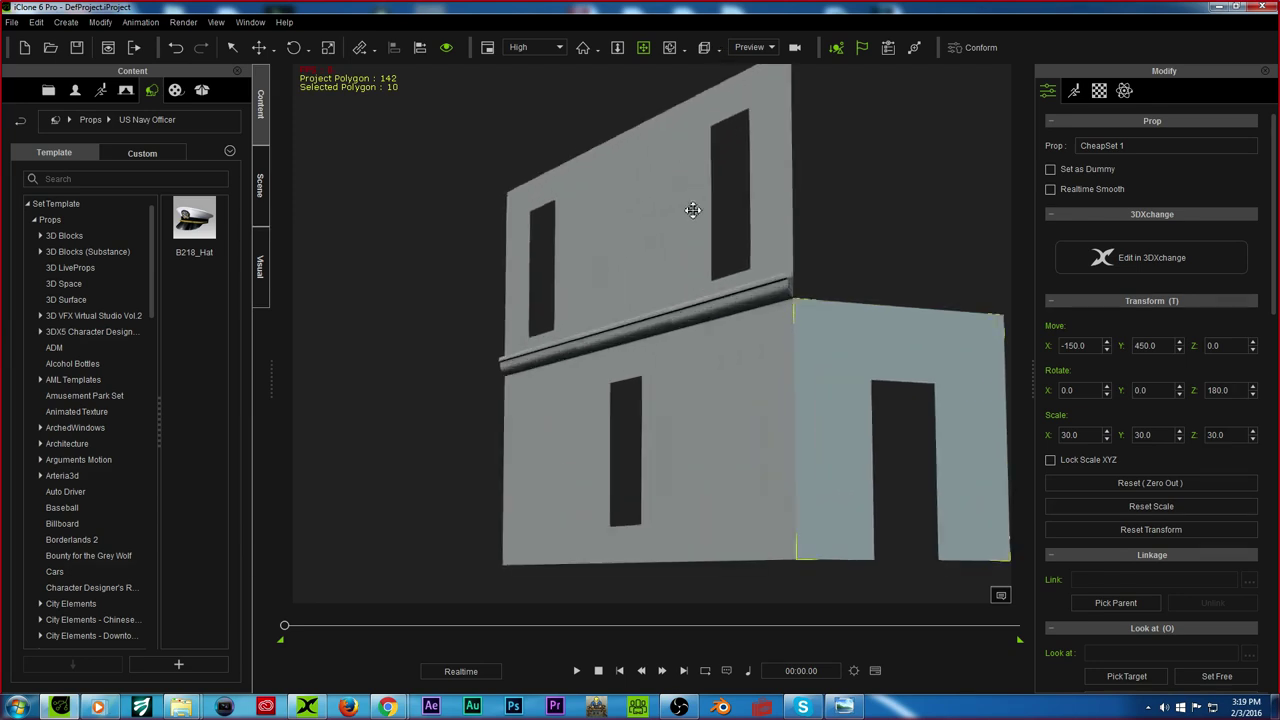
left_click_drag(654, 260, 612, 212)
right_click_drag(612, 211, 746, 177)
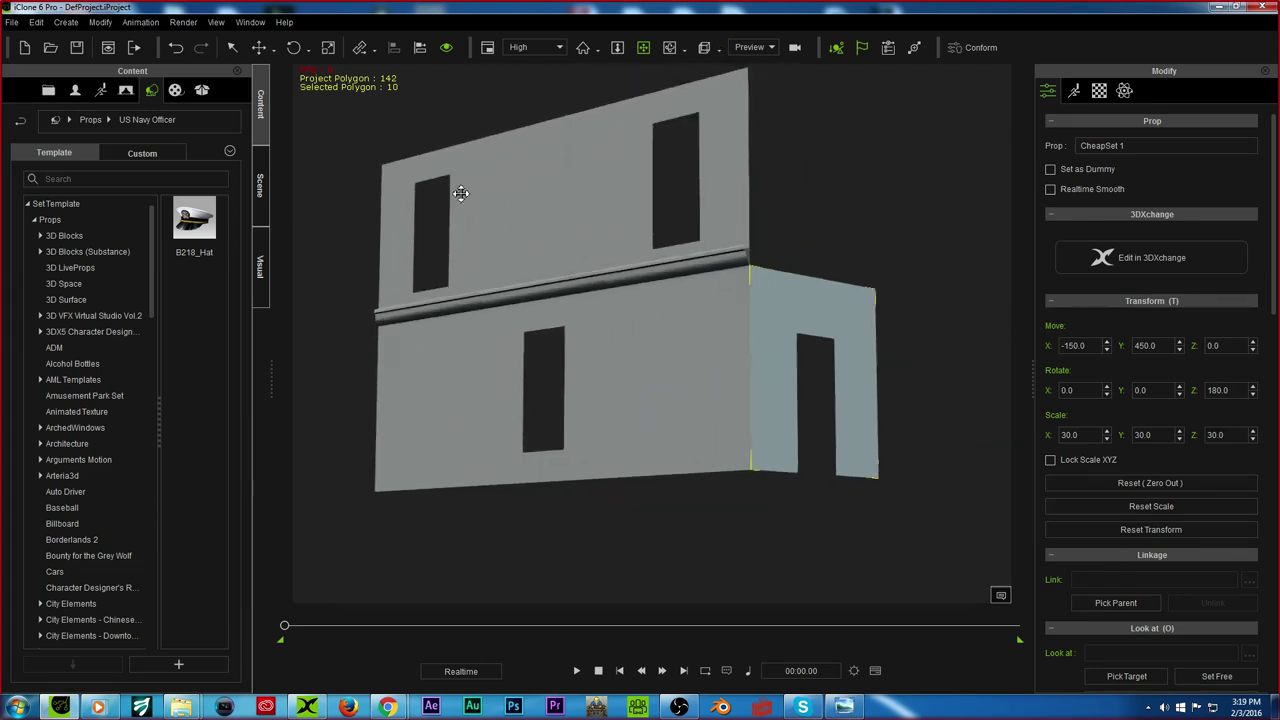
Step: Bring the plain Wall prop from the Basic Sets folder into the scene near the doorway
left_click(181, 707)
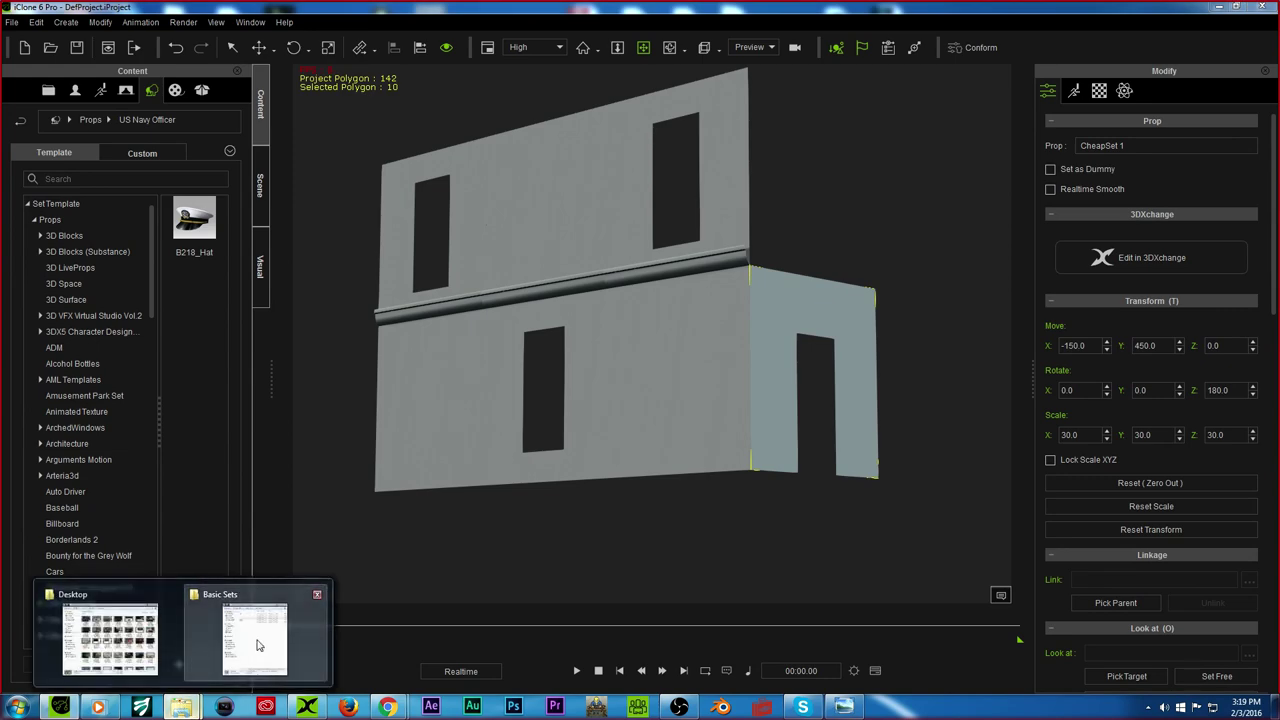
left_click(256, 630)
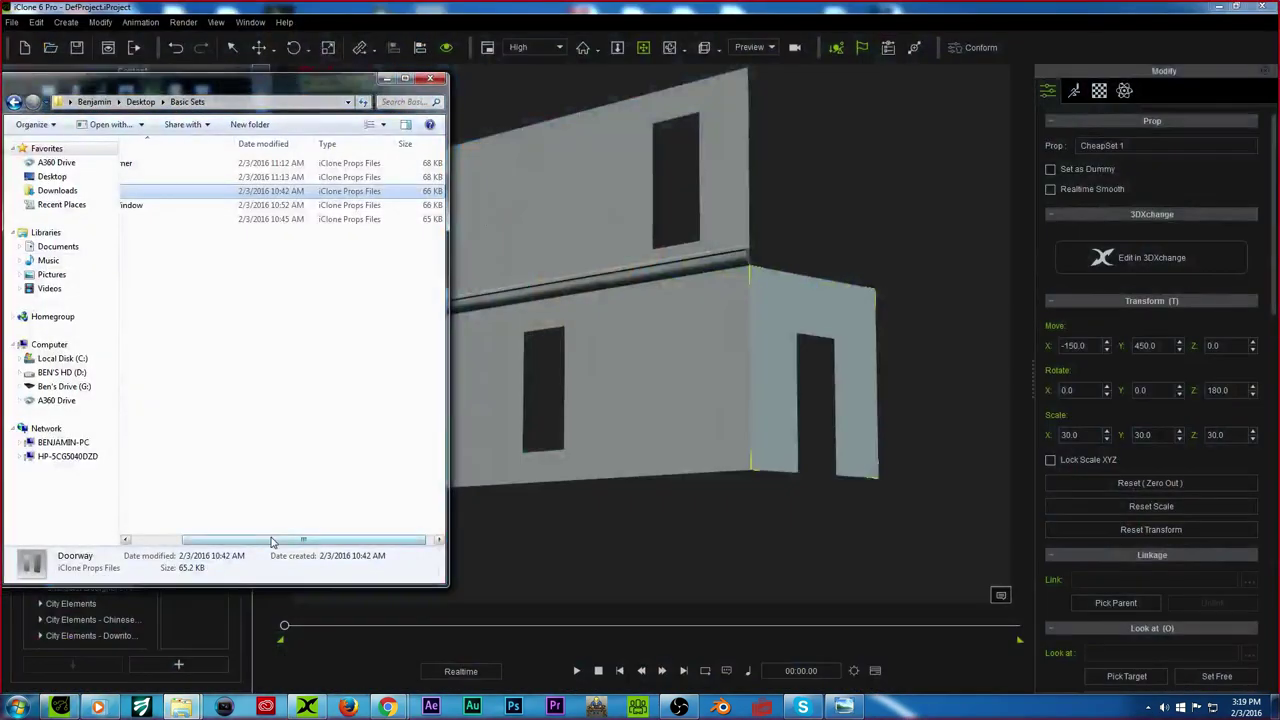
left_click_drag(137, 220, 807, 503)
middle_click_drag(738, 263, 991, 405)
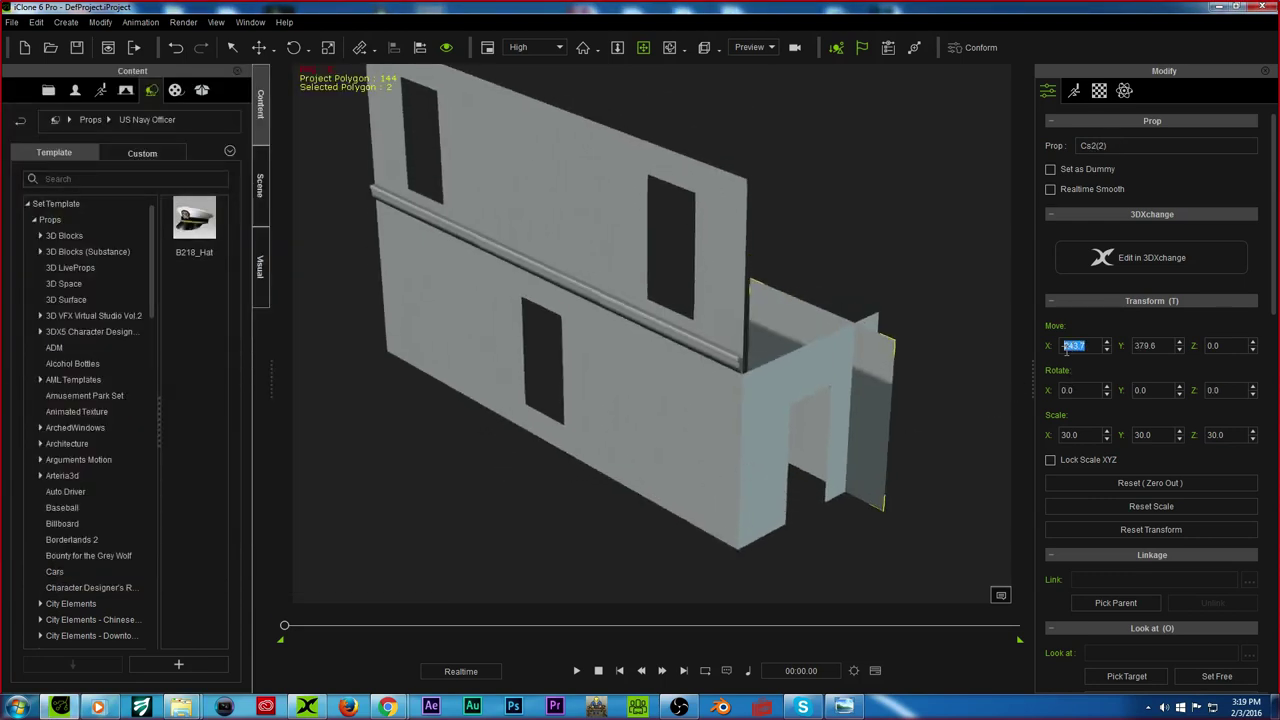
Step: Set the new plain wall's position to X -150 and Y 450
key("Return")
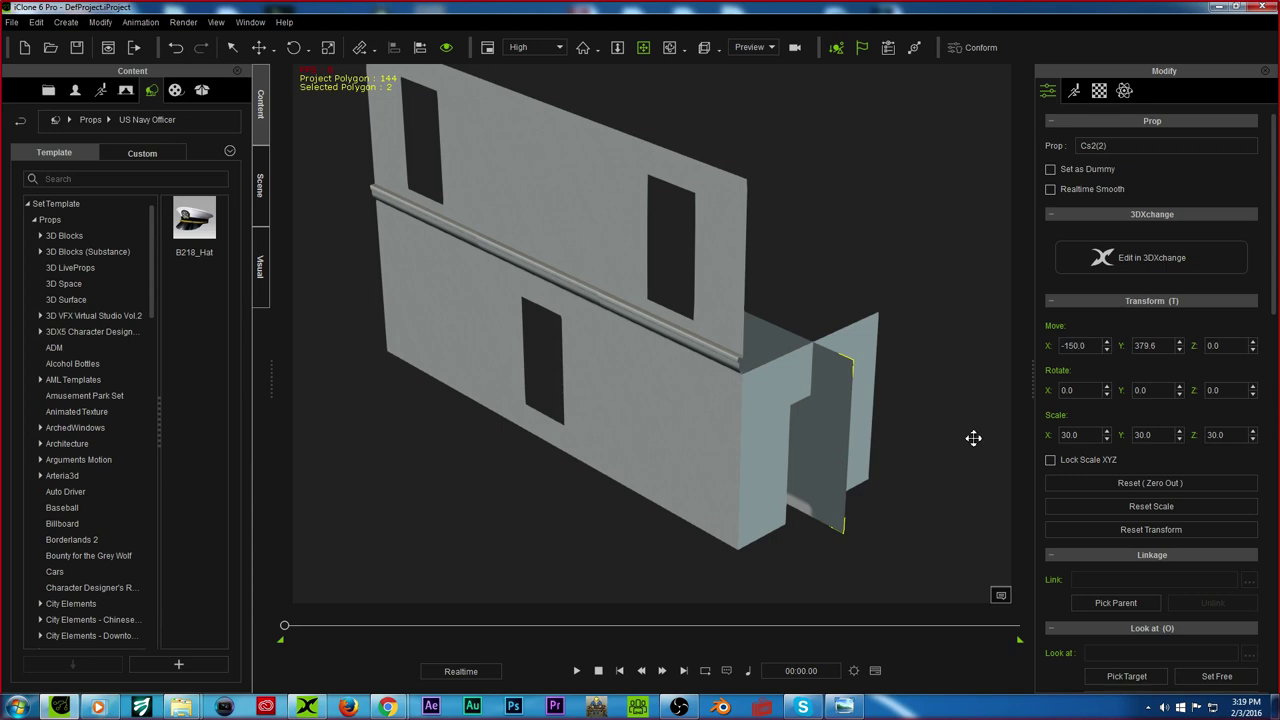
double_click(1136, 346)
key("Return")
double_click(1157, 346)
type("450")
key("Return")
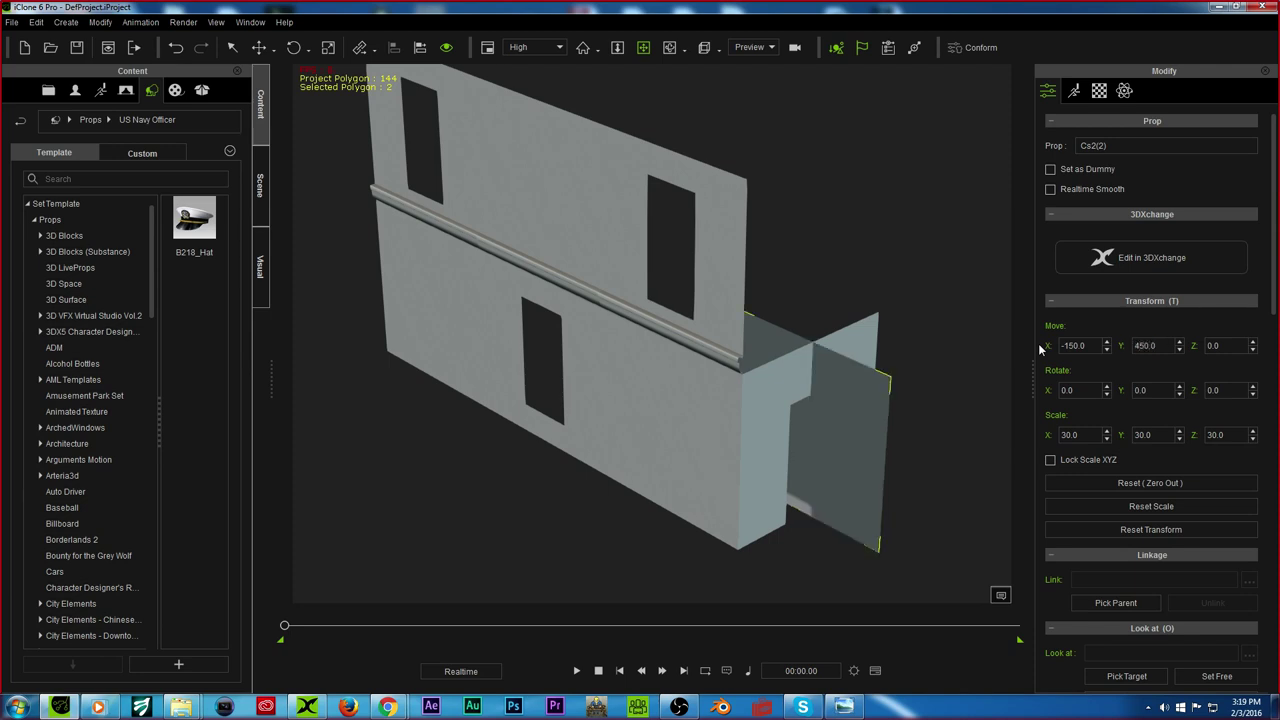
Step: Turn the new wall 90 degrees about Z and raise it to Z 300 above the doorway
type("80")
key("Return")
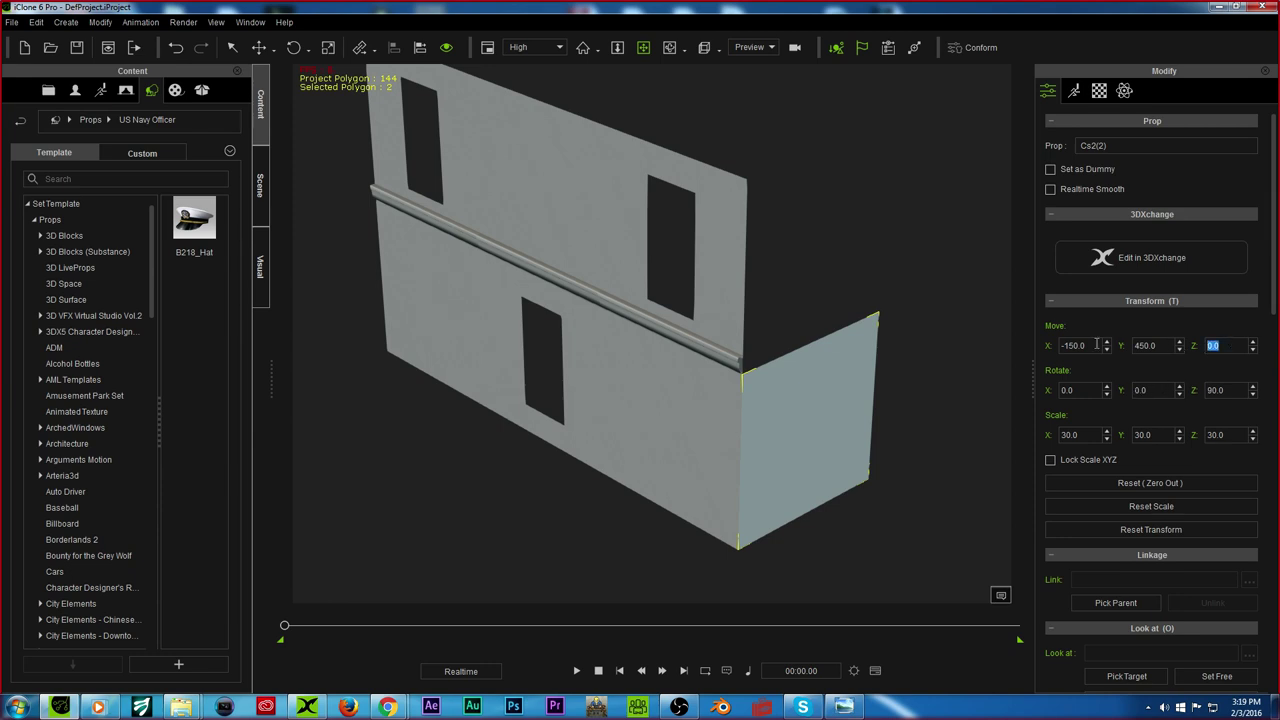
type("300")
key("Return")
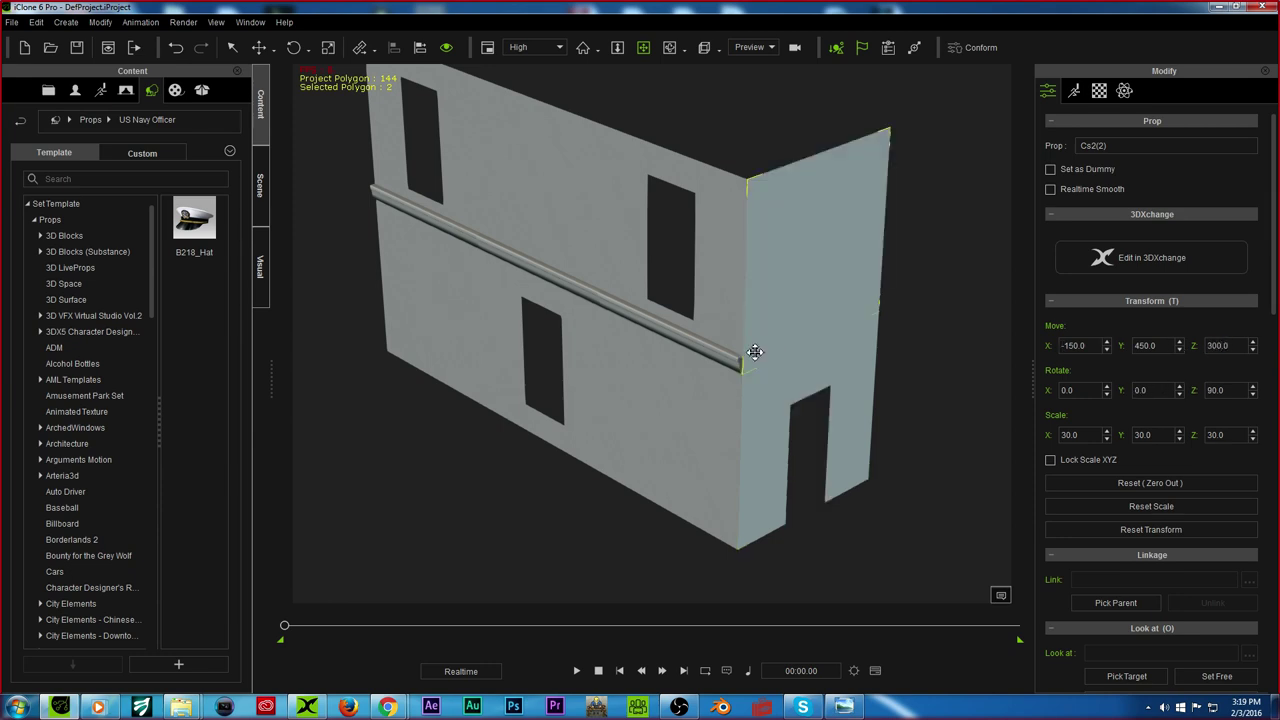
Step: Examine the building corner from several angles, comparing the shading of the side walls with the front facade
right_click_drag(773, 349, 706, 86)
scroll(634, 294, "up", 3)
right_click_drag(602, 350, 643, 220)
scroll(643, 220, "down", 4)
left_click_drag(597, 246, 663, 272)
right_click_drag(506, 266, 429, 280)
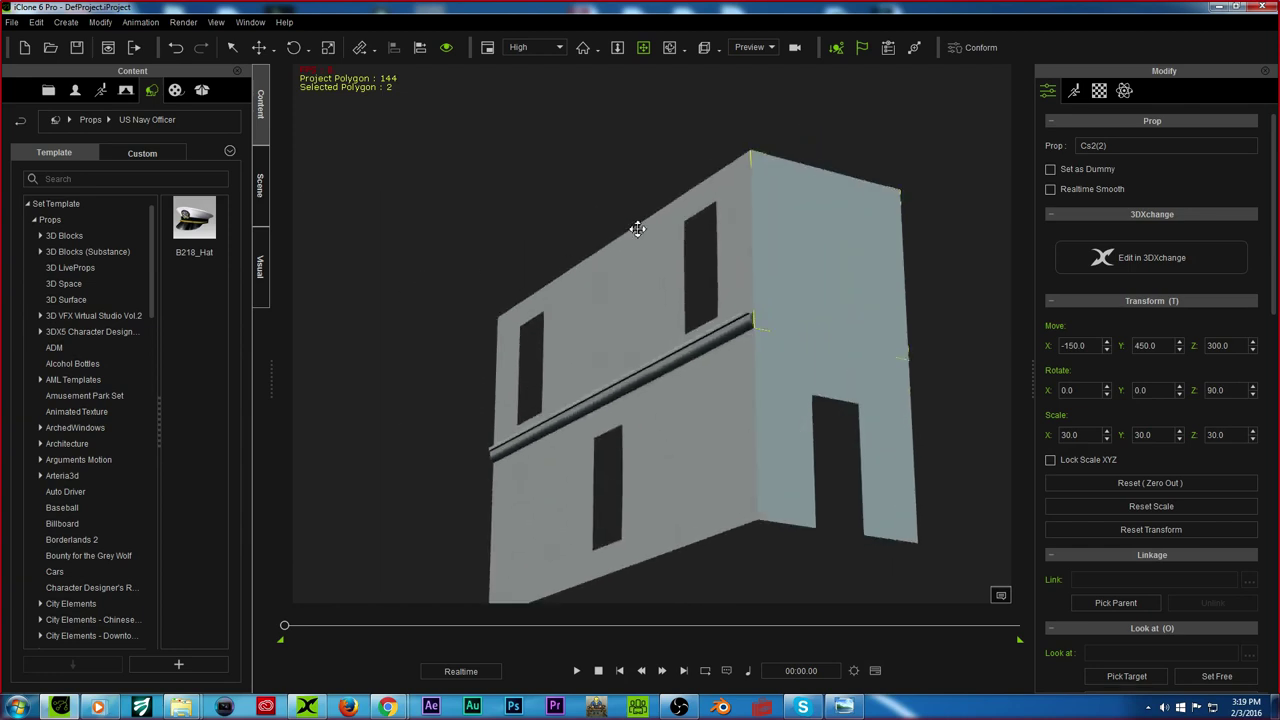
right_click_drag(637, 229, 751, 369)
left_click(882, 370, "ctrl")
left_click_drag(769, 349, 542, 275)
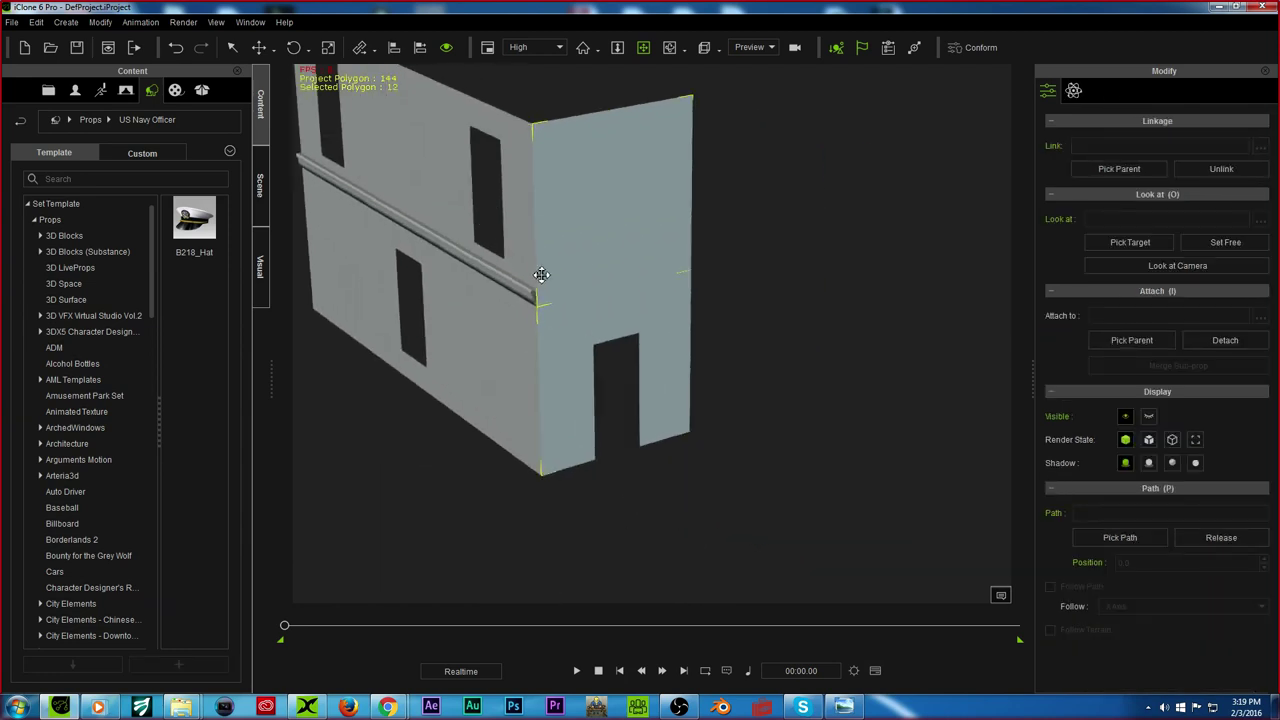
left_click(466, 354)
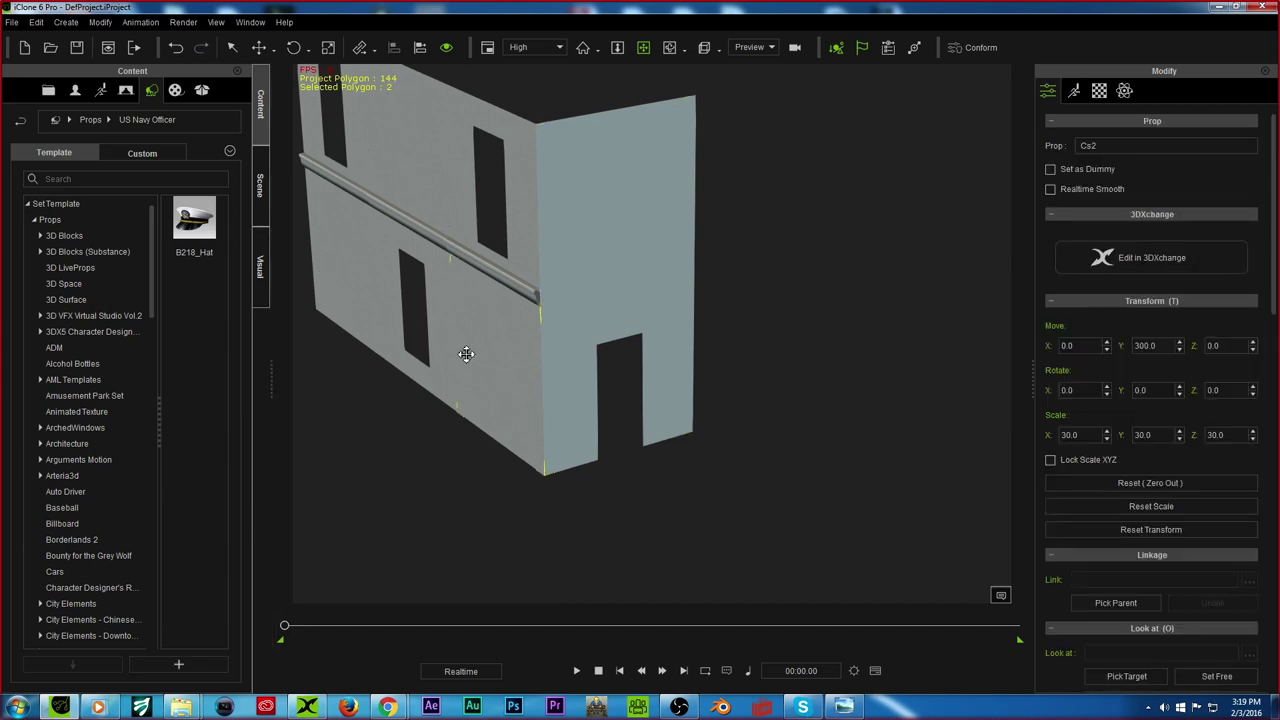
Step: Copy the ground-floor window wall nearest the corner out beyond the doorway side and set the copy's X position to -450
left_click(439, 297)
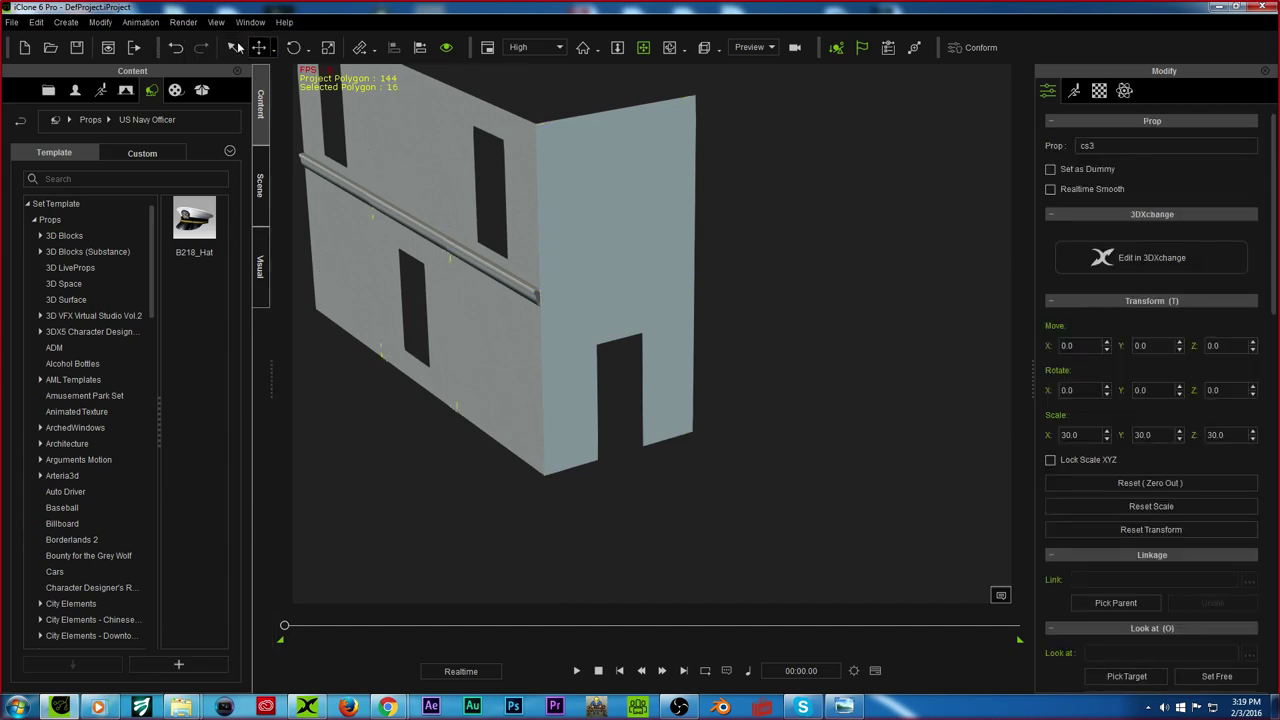
left_click(258, 47)
left_click_drag(450, 410, 760, 467, "ctrl")
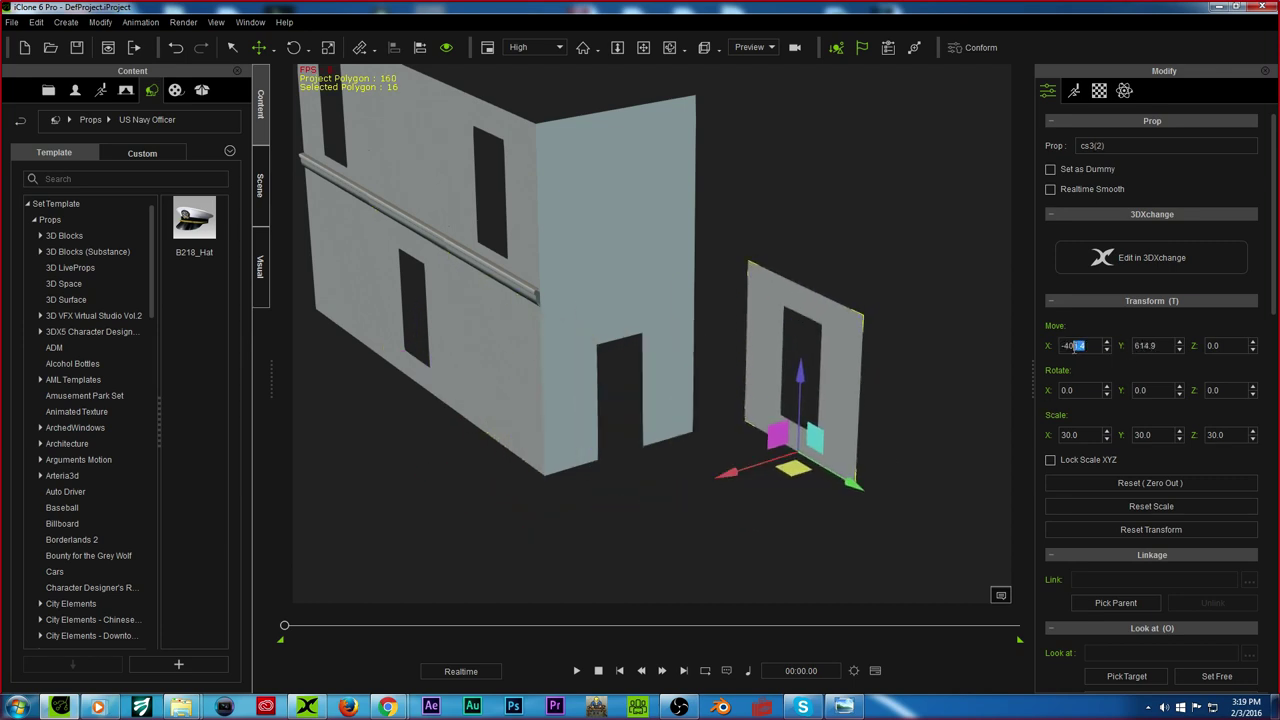
type("-450")
key("Return")
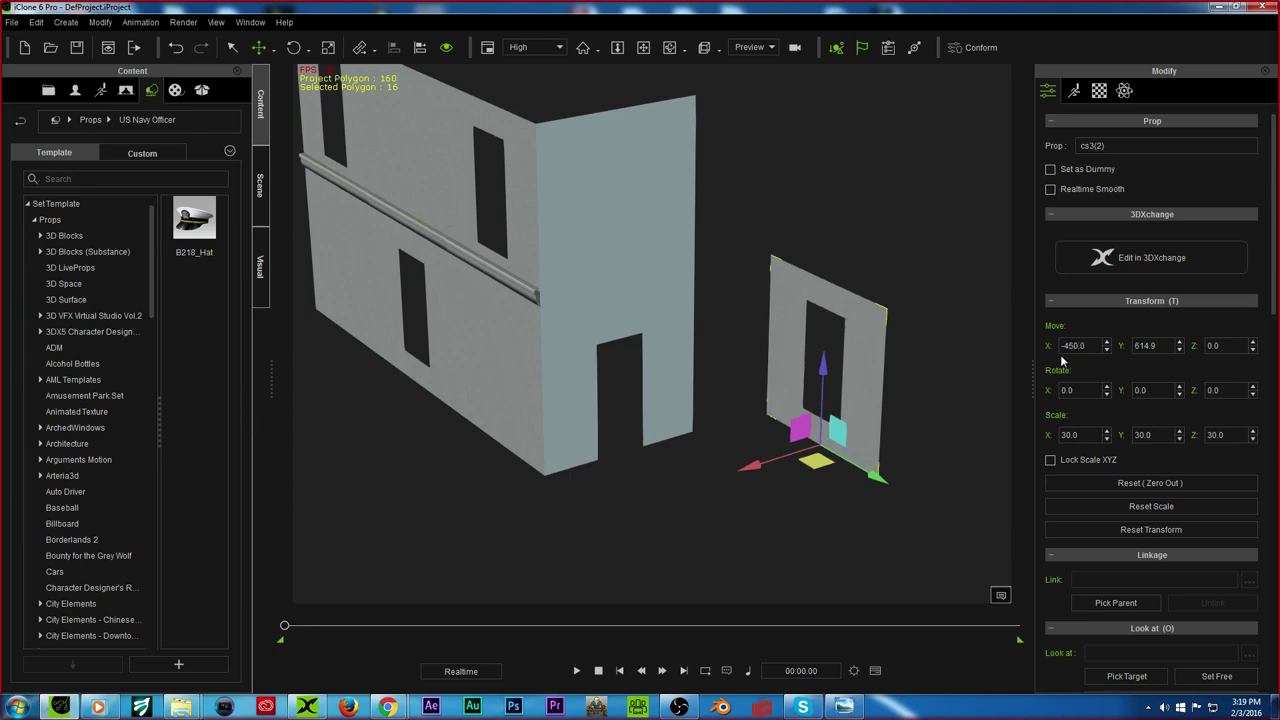
Step: Set the copied window wall's Y position to 450 and rotate it 90 degrees about Z to continue the doorway side
left_click_drag(1158, 346, 1122, 352)
key("Return")
left_click_drag(1236, 391, 1100, 406)
type("90")
key("Return")
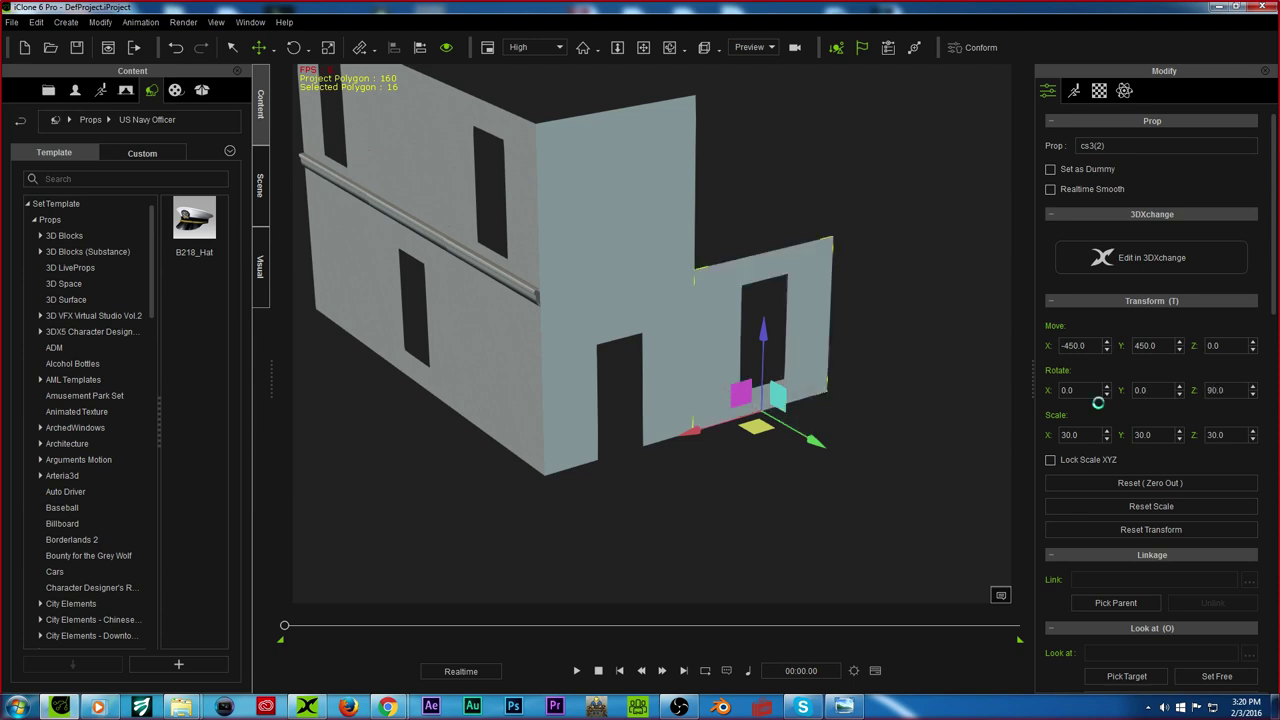
Step: Copy the plain wall above the doorway along the side so it sits over the new window wall at X -450
left_click(678, 156)
left_click_drag(549, 311, 696, 268, "ctrl")
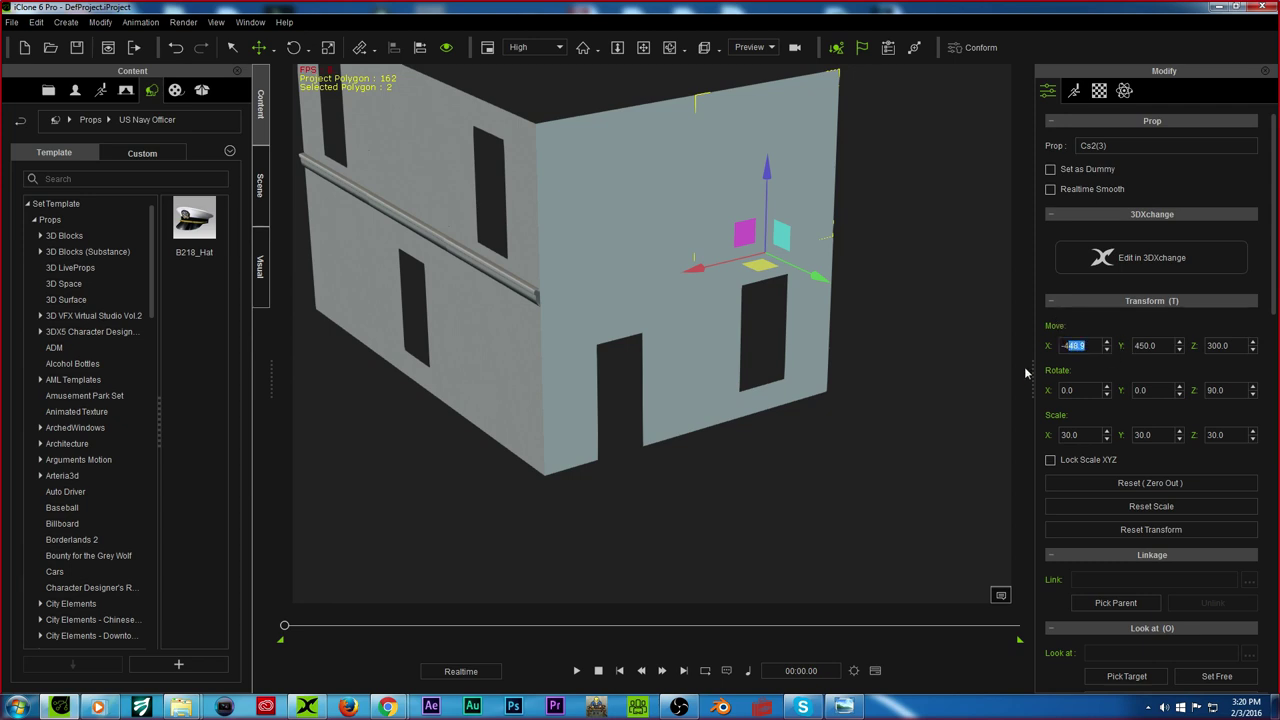
key("Return")
Step: Duplicate the cornice piece nearest the building corner with Multi-Duplicate, making two copies
left_click(643, 47)
left_click_drag(660, 250, 589, 280)
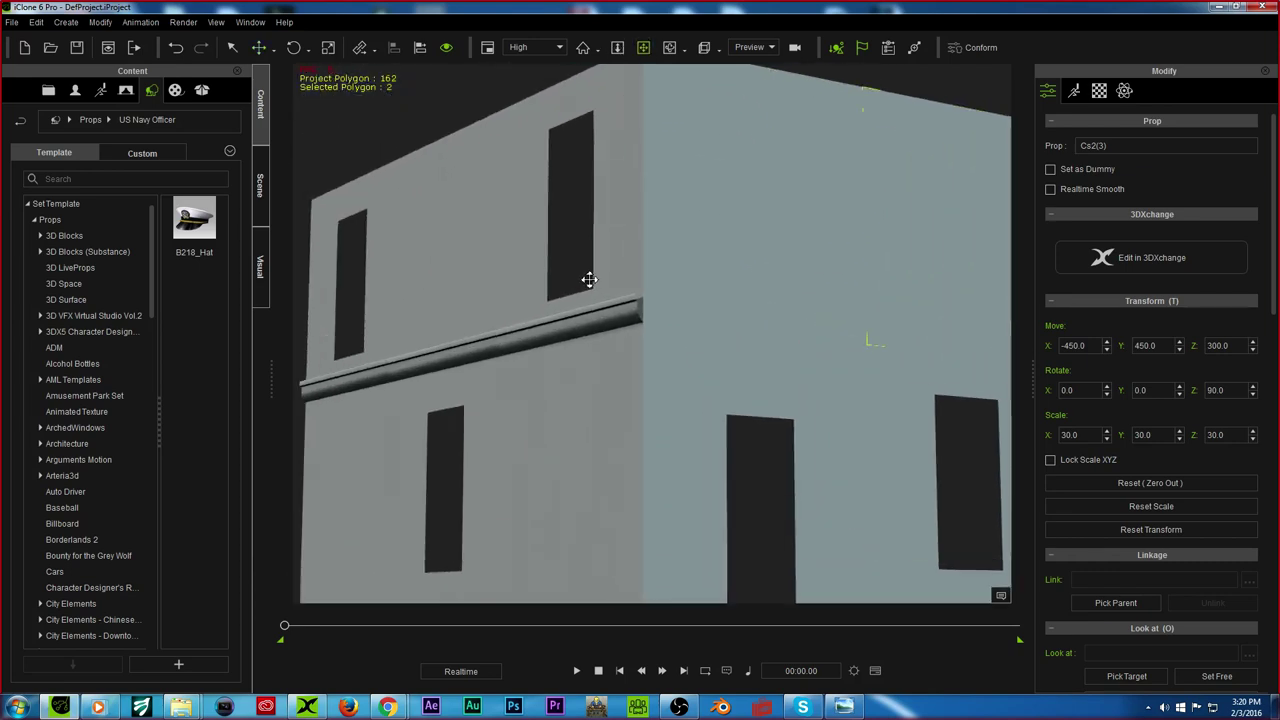
left_click(586, 320)
left_click_drag(557, 174, 595, 284)
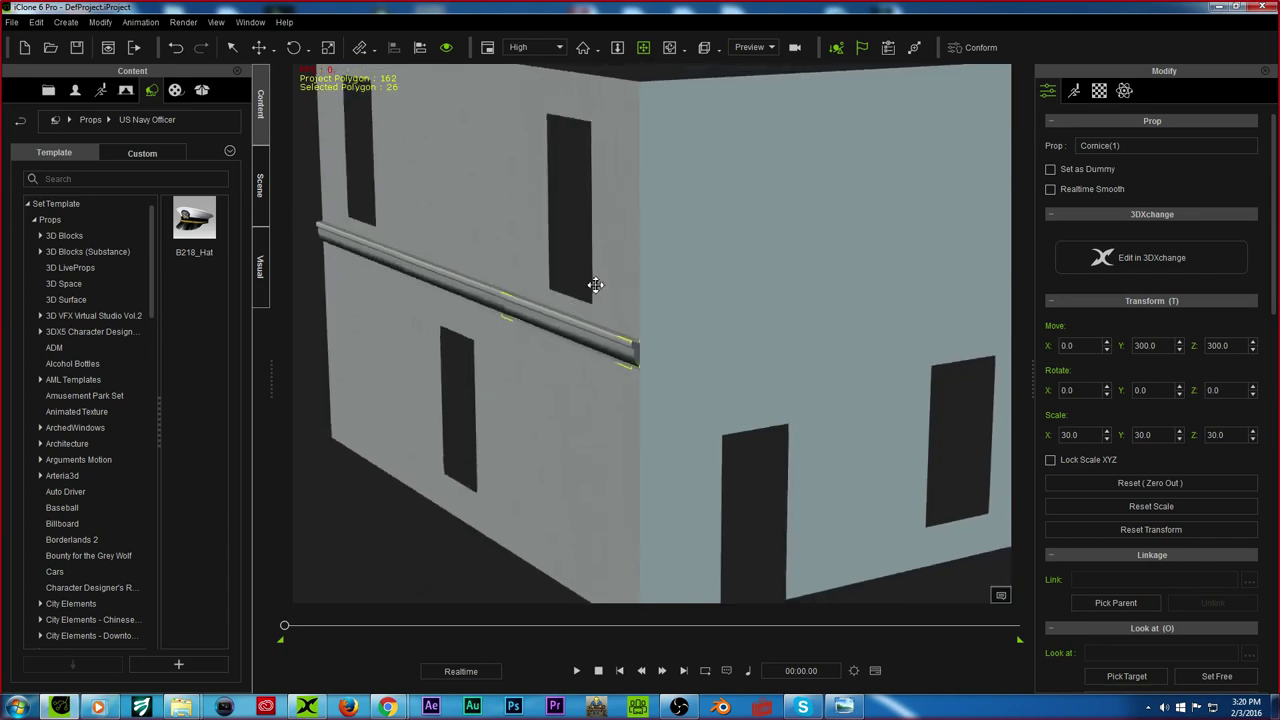
scroll(580, 254, "down", 5)
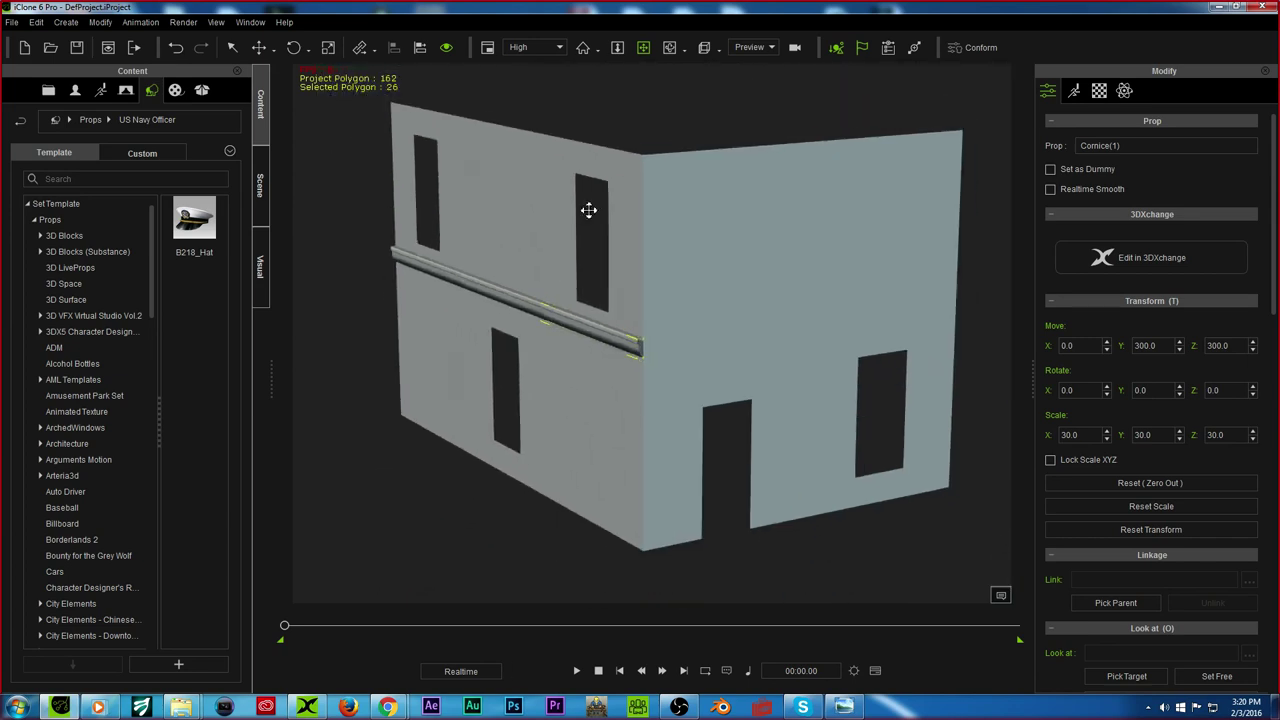
left_click_drag(588, 209, 528, 333)
key("ctrl+d")
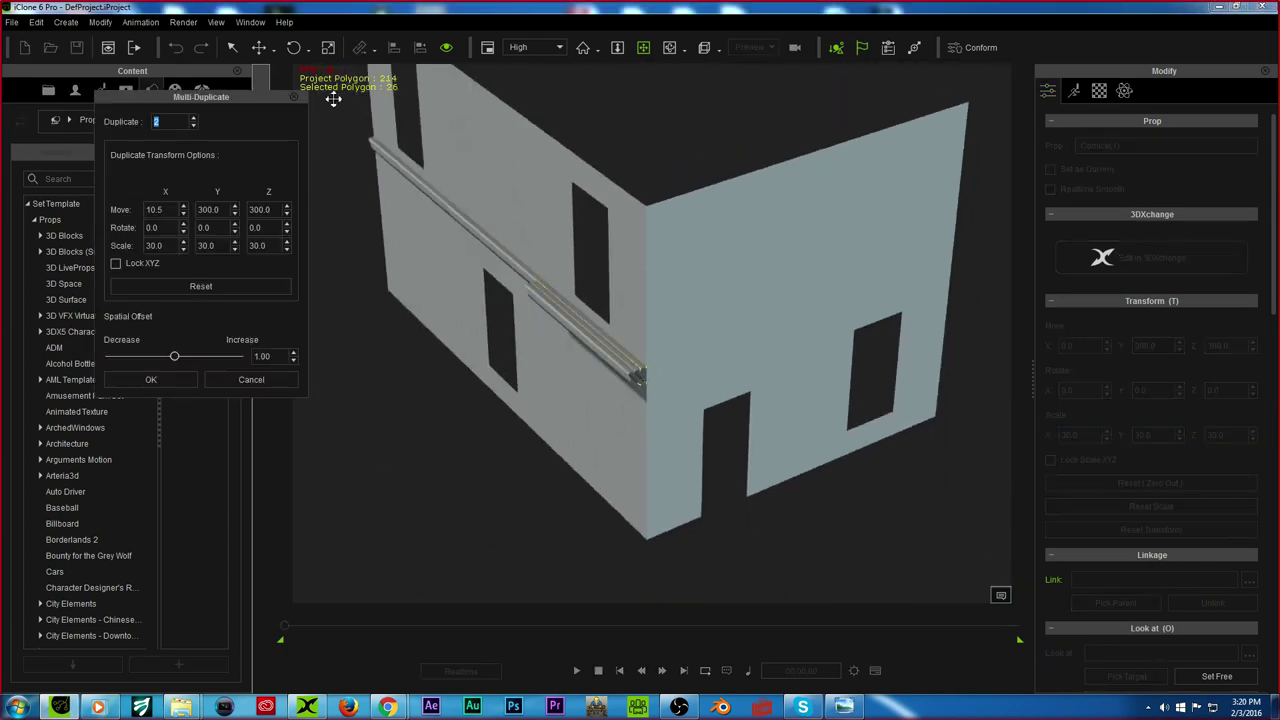
left_click(155, 380)
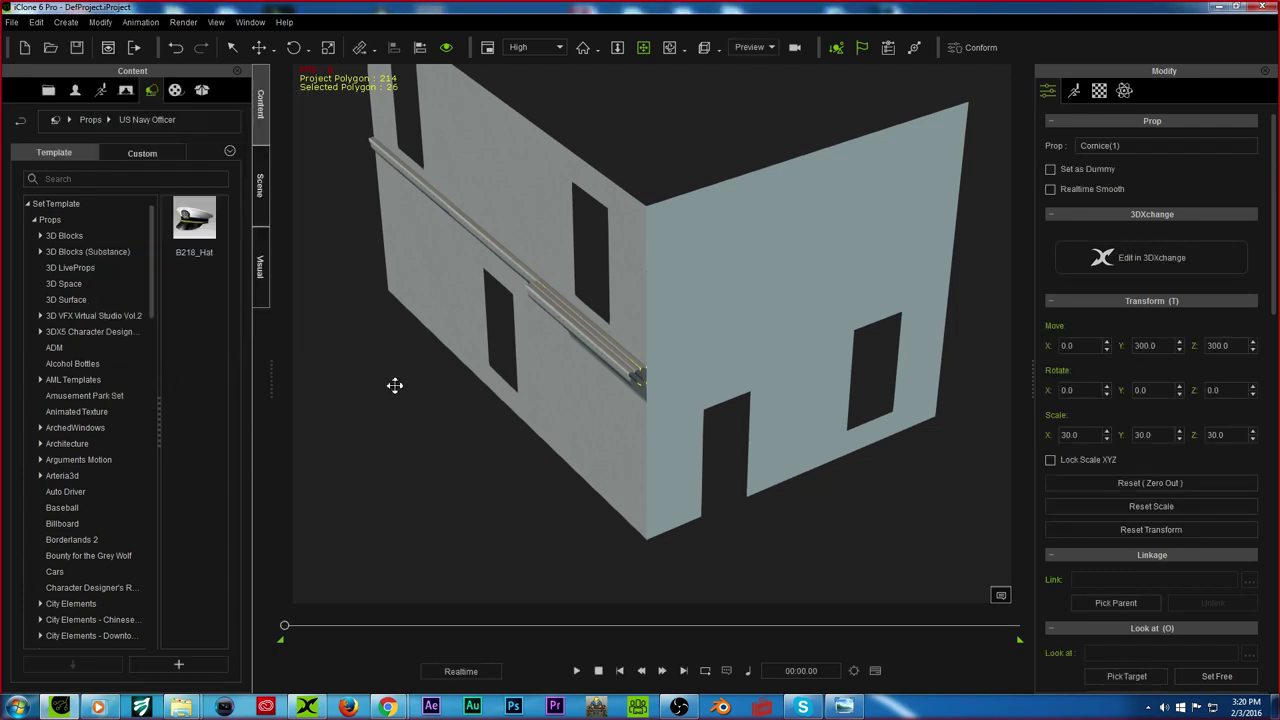
Step: Delete the surplus cornice copy and rotate the remaining one 90 degrees about Z
left_click(613, 362)
left_click(622, 366)
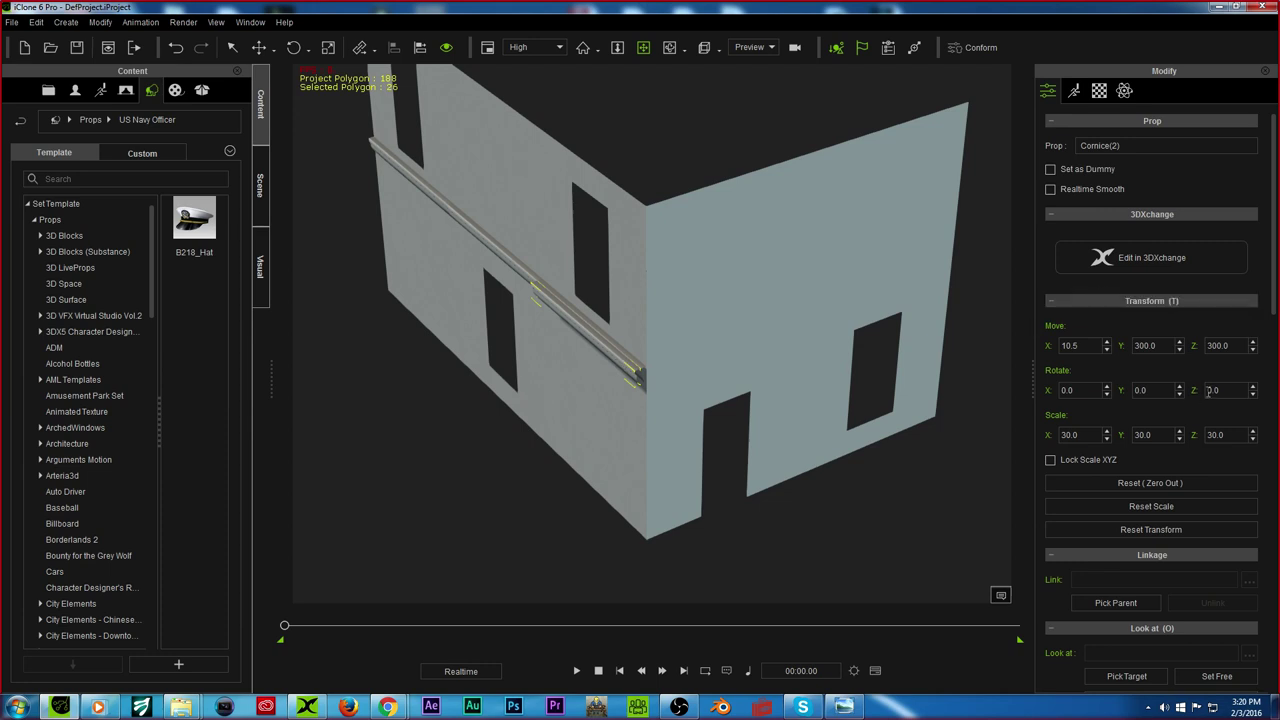
type("90")
key("Return")
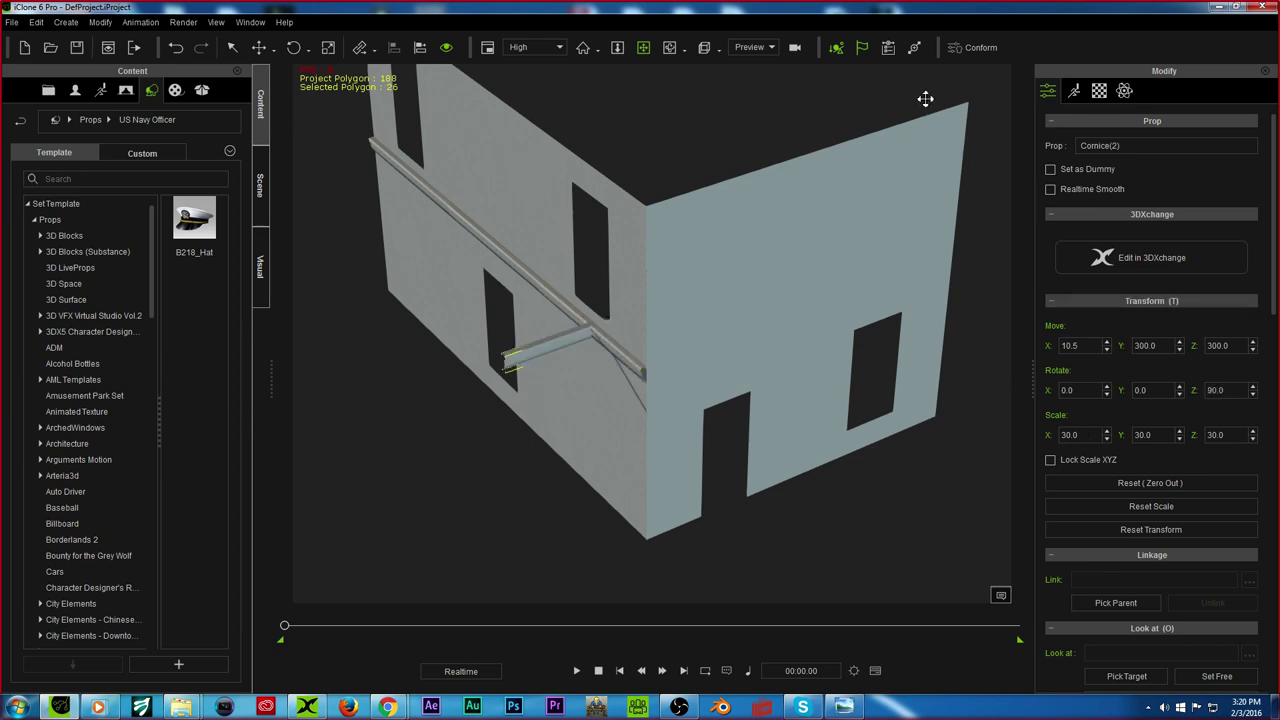
Step: Position the rotated cornice on the far end of the doorway side at X -450 and Y 450
right_click_drag(531, 320, 443, 363)
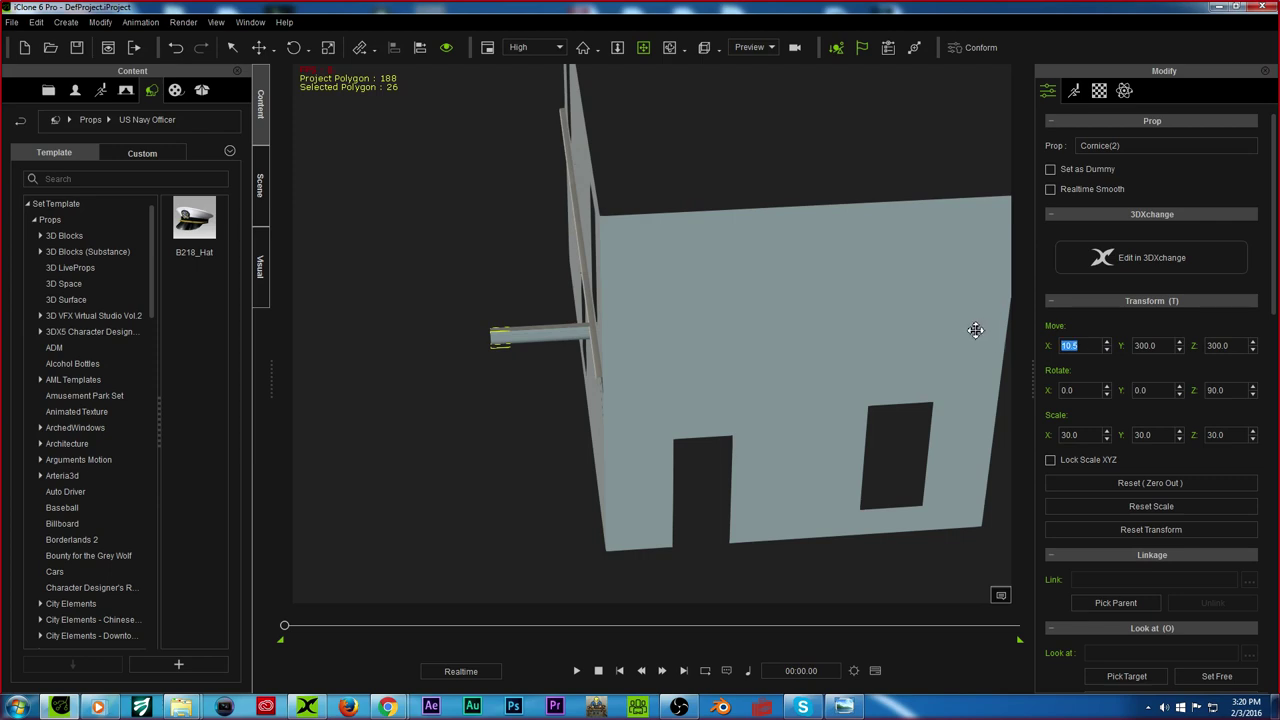
type("-450")
key("Return")
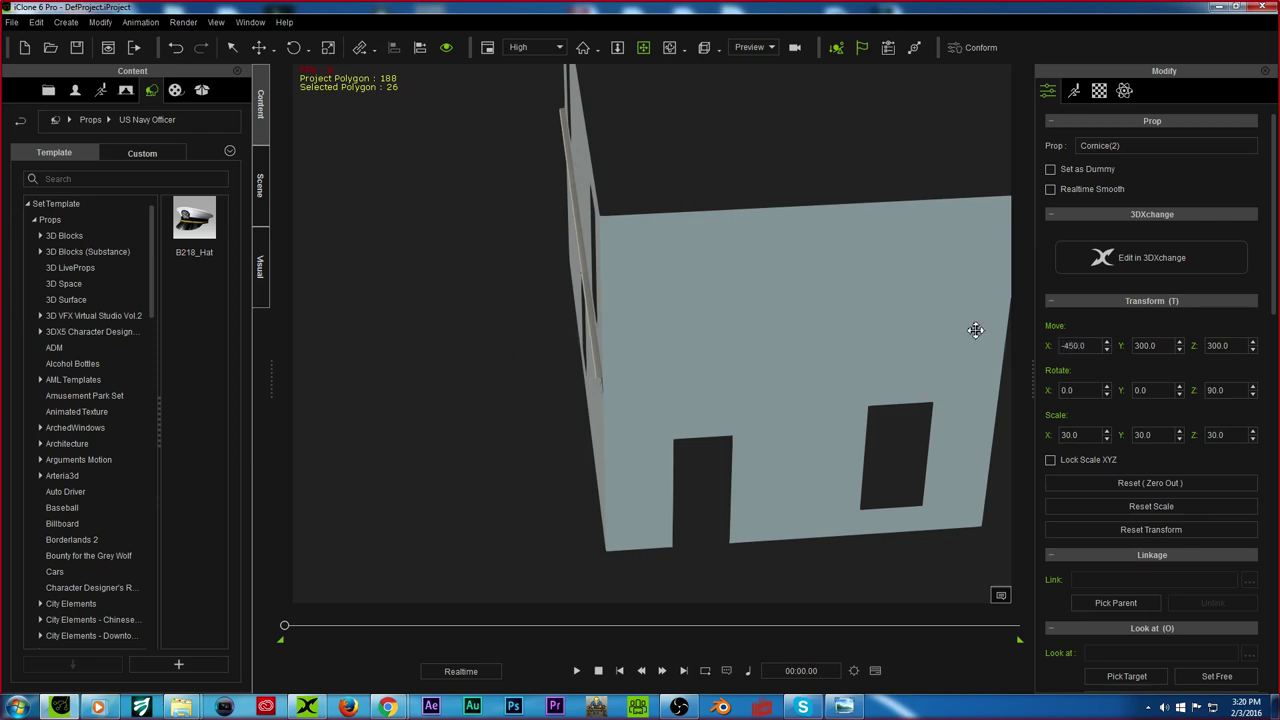
right_click_drag(660, 166, 740, 112)
left_click(268, 49)
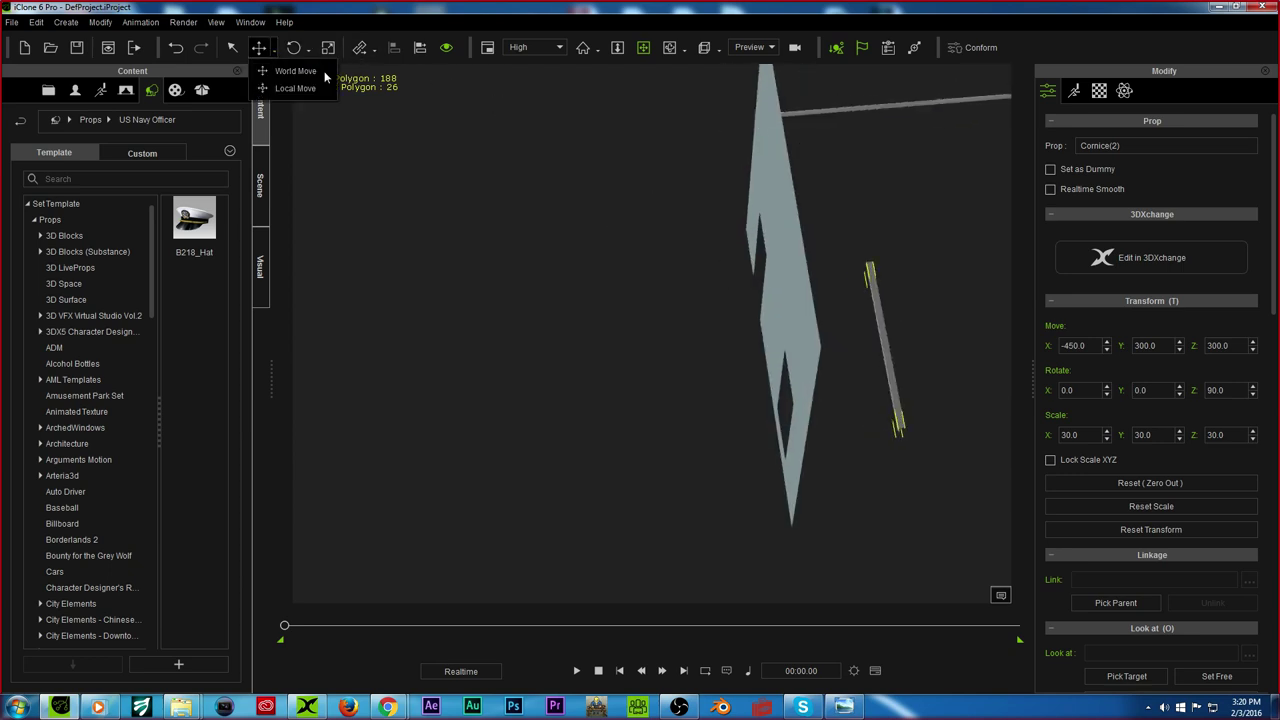
left_click(295, 88)
left_click_drag(801, 365, 704, 370)
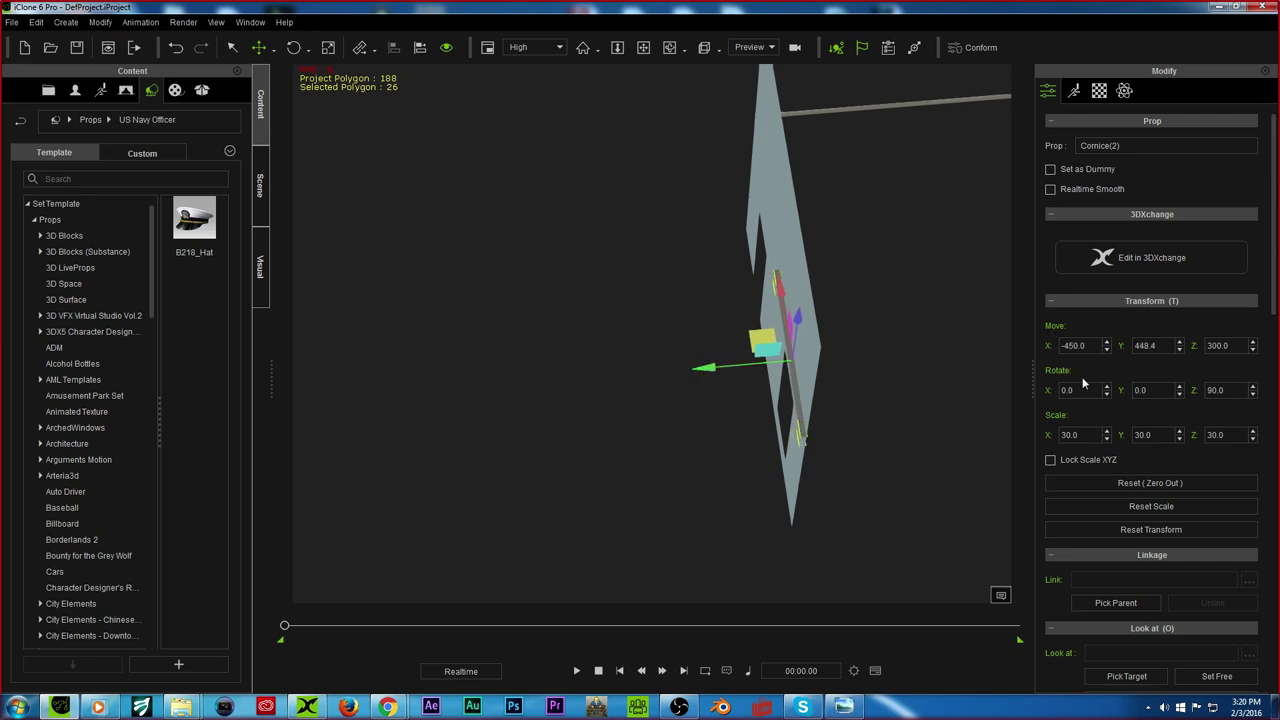
left_click(1165, 346)
type("450")
key("Return")
Step: Copy the side cornice along the wall to the section above the doorway and set its X position to -150
left_click(644, 49)
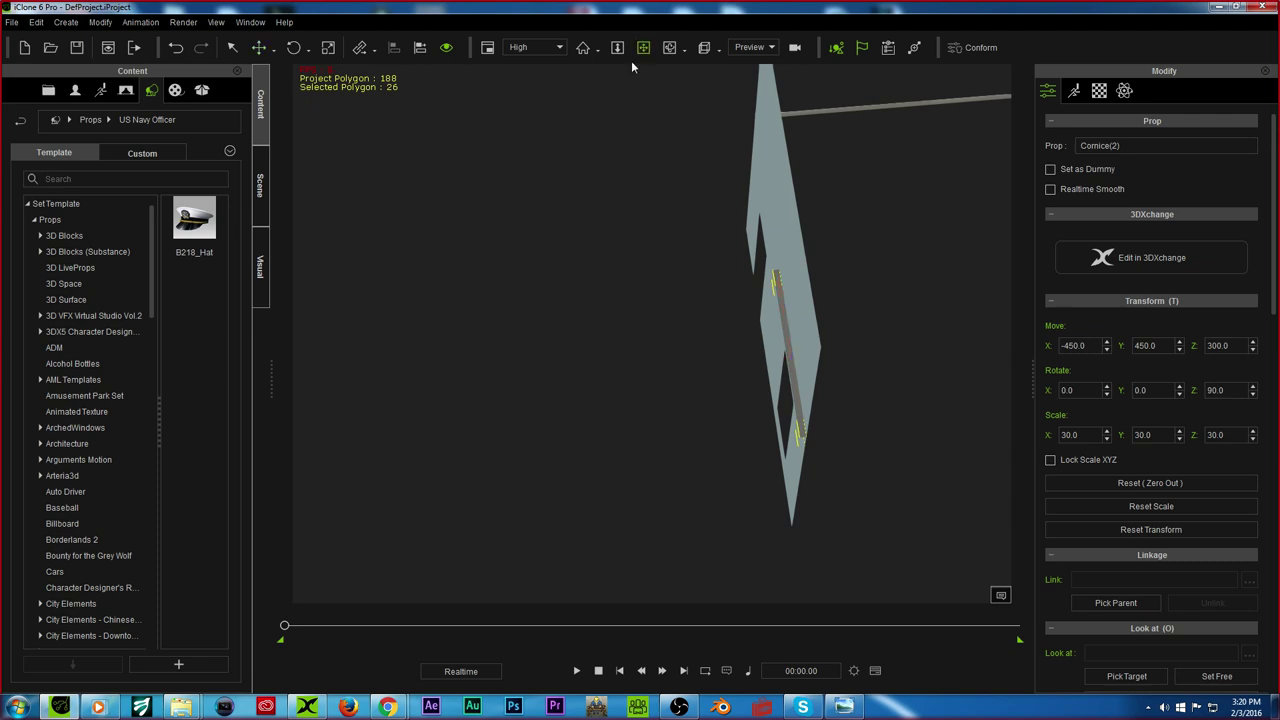
right_click_drag(568, 318, 1020, 391)
right_click_drag(641, 434, 622, 184)
right_click_drag(833, 275, 530, 401)
left_click(259, 48)
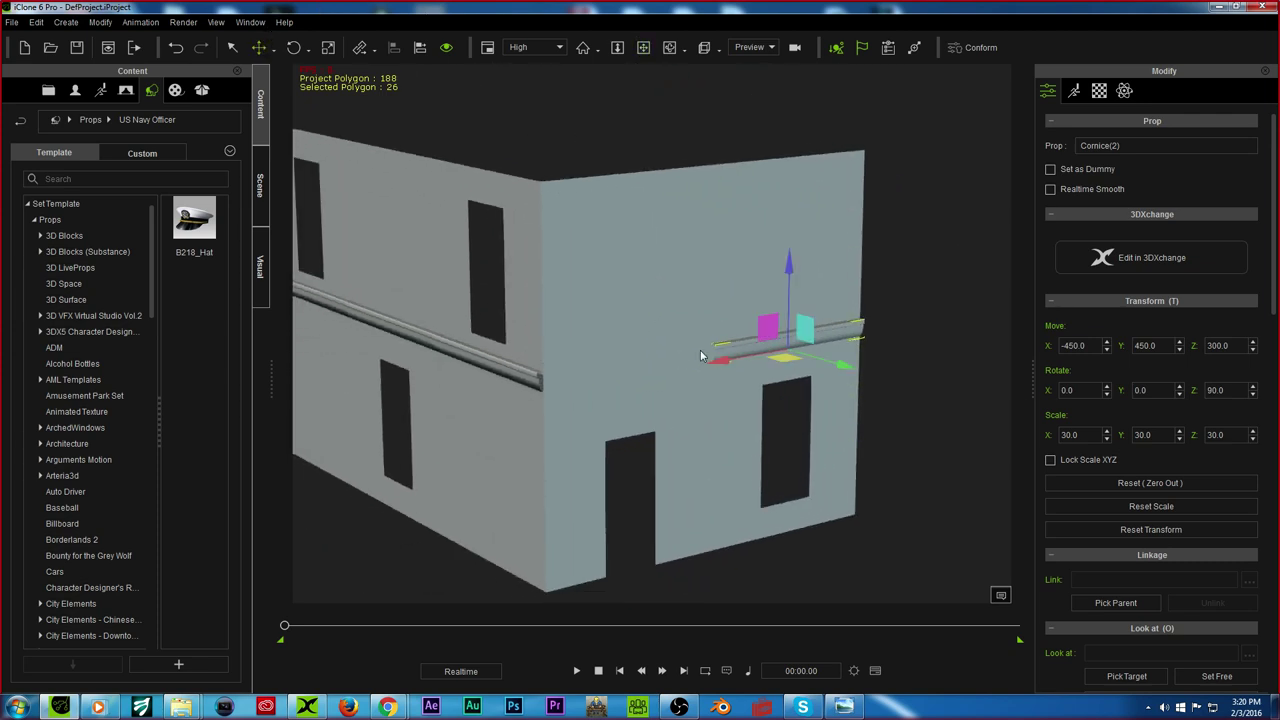
left_click_drag(720, 362, 550, 401, "ctrl")
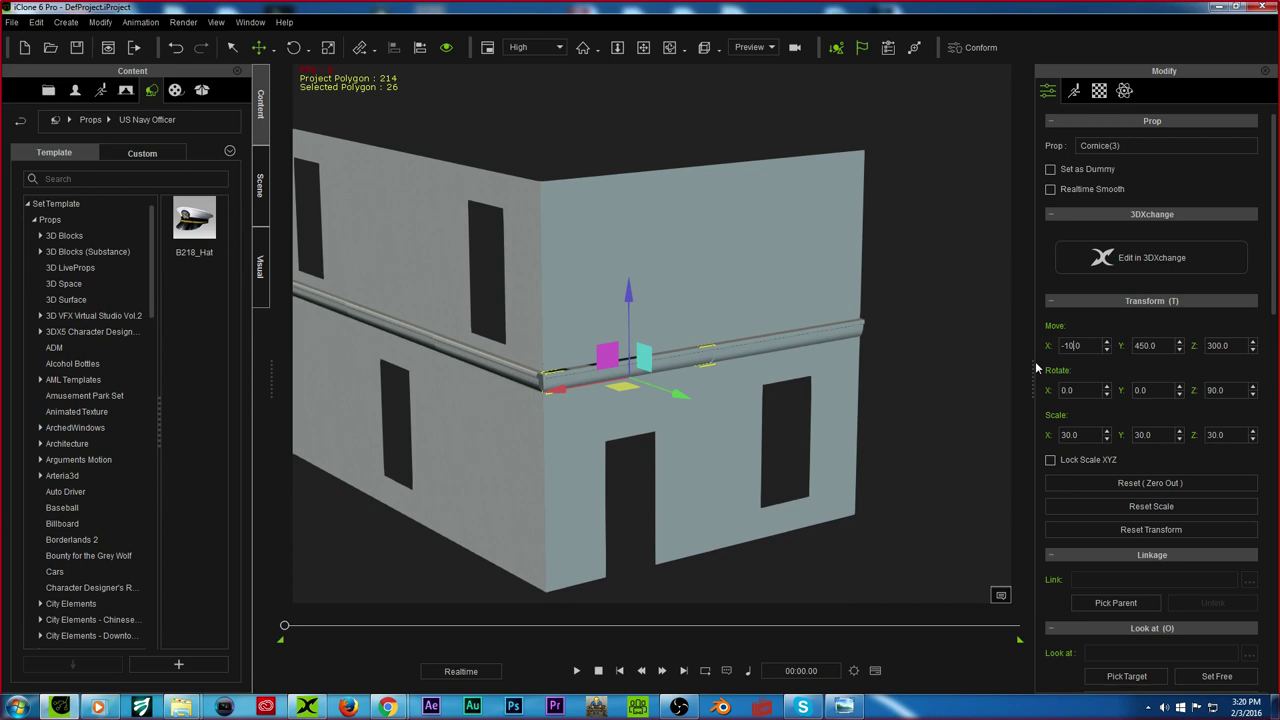
key("Return")
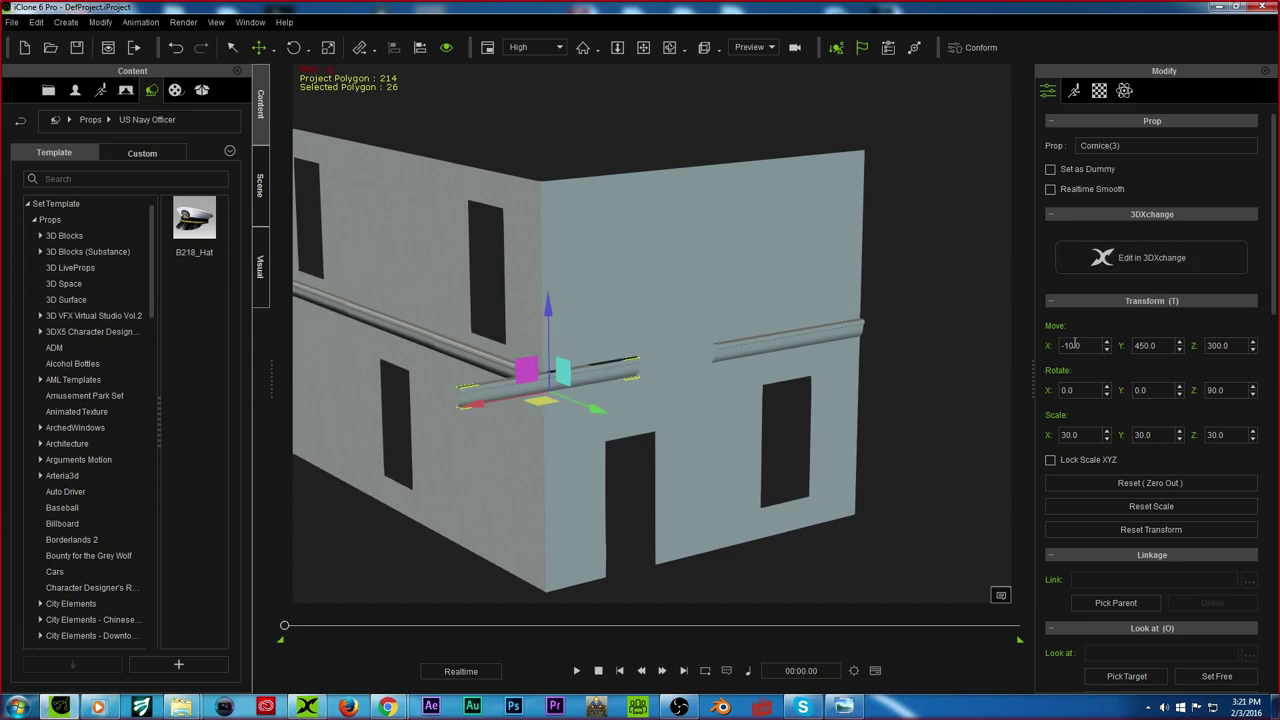
type("5")
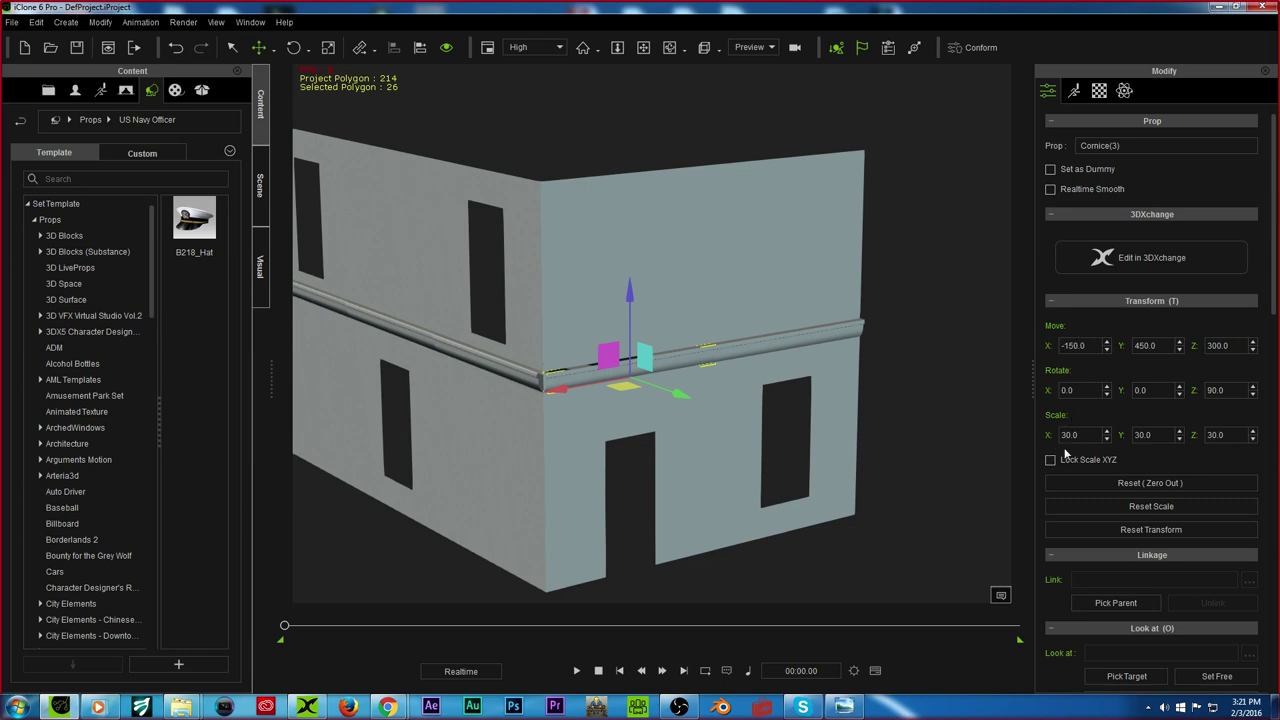
Step: Examine the gap where the two cornice runs meet at the building corner, up close and from several angles
left_click(650, 52)
right_click_drag(626, 345, 857, 337)
left_click_drag(592, 372, 656, 337)
scroll(594, 391, "up", 5)
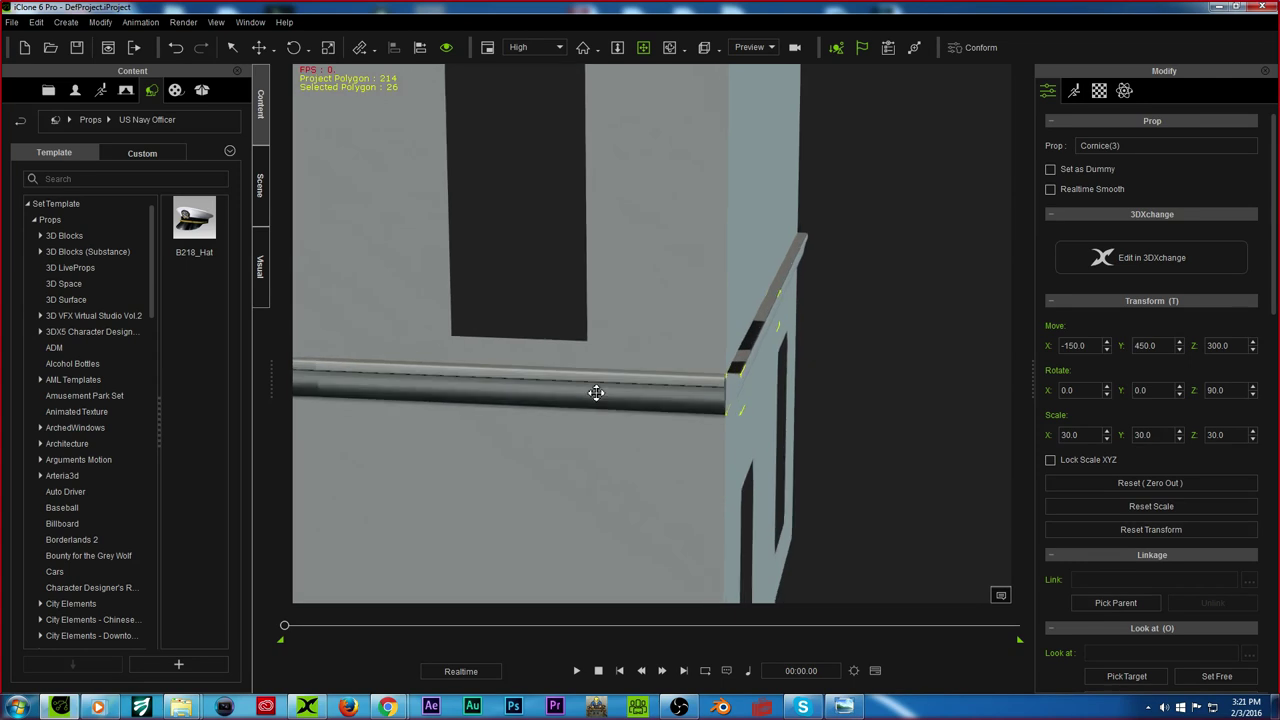
right_click_drag(597, 400, 419, 257)
left_click_drag(418, 257, 399, 330)
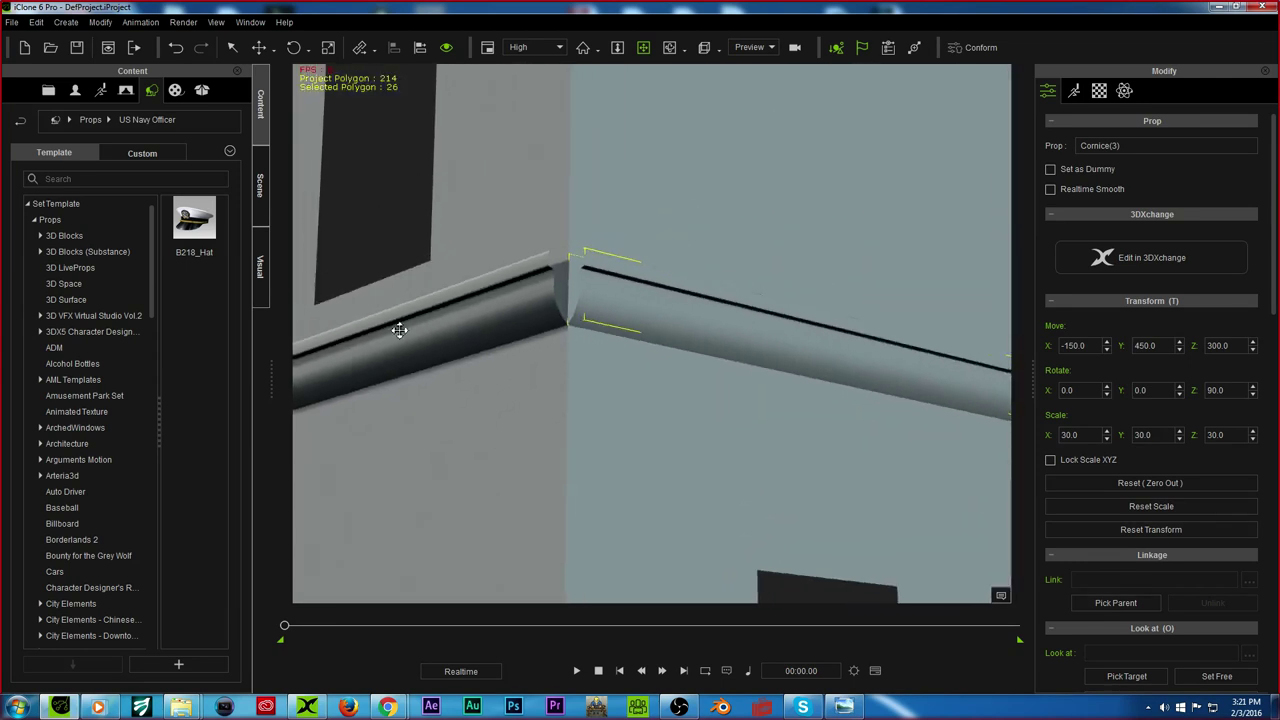
scroll(397, 186, "down", 6)
right_click_drag(518, 296, 445, 258)
left_click_drag(445, 258, 569, 257)
scroll(569, 257, "down", 3)
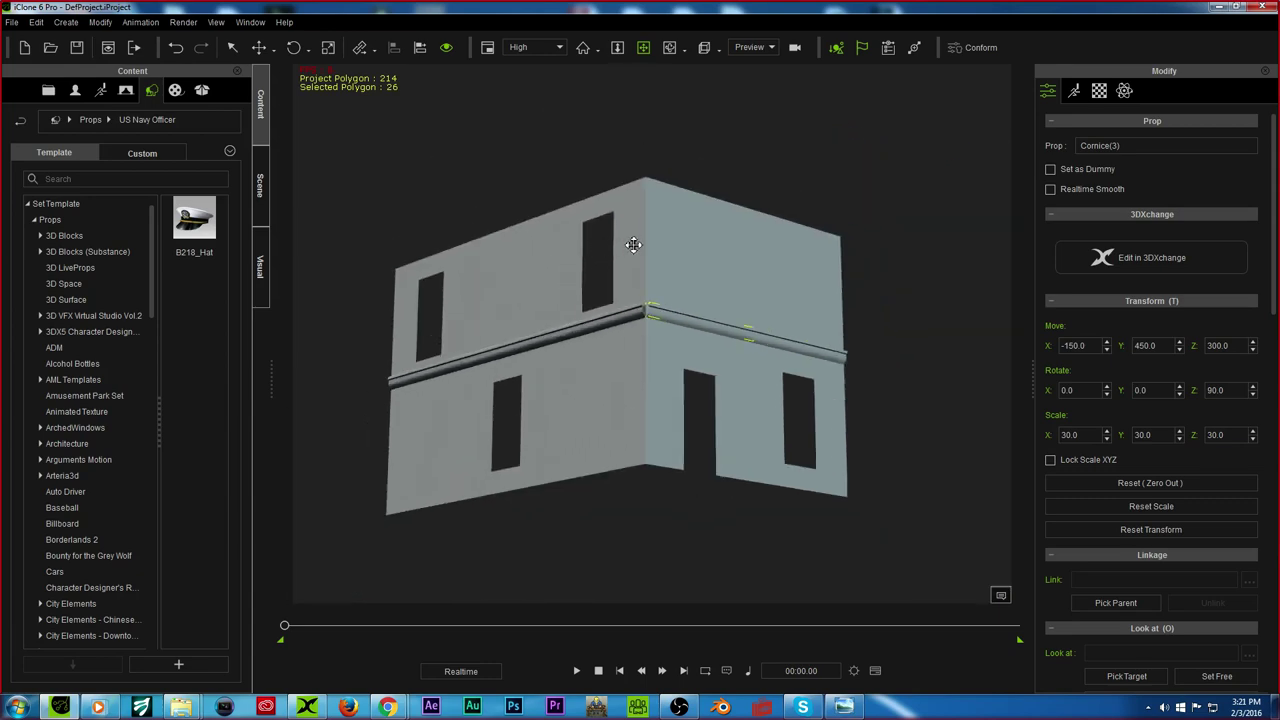
left_click_drag(431, 264, 469, 377)
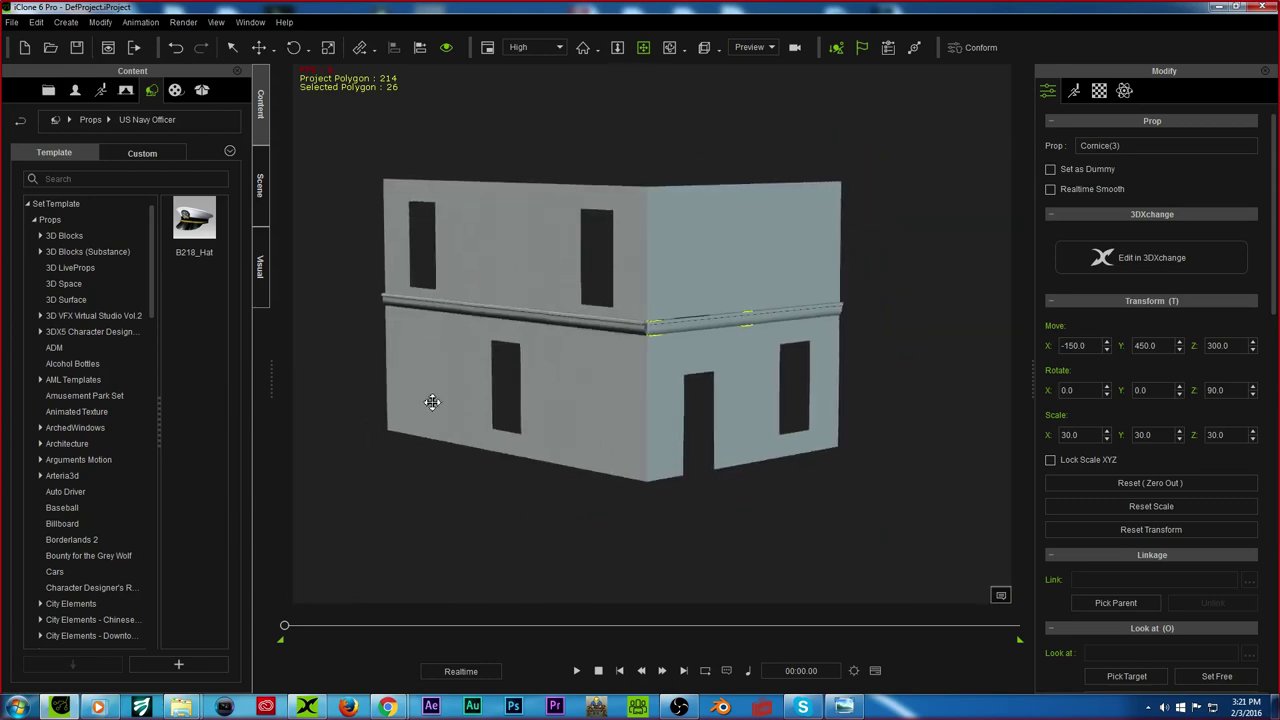
Step: Bring the Cornice Corner prop from the Basic Sets folder into the scene at the foot of the building corner
mouse_move(181, 707)
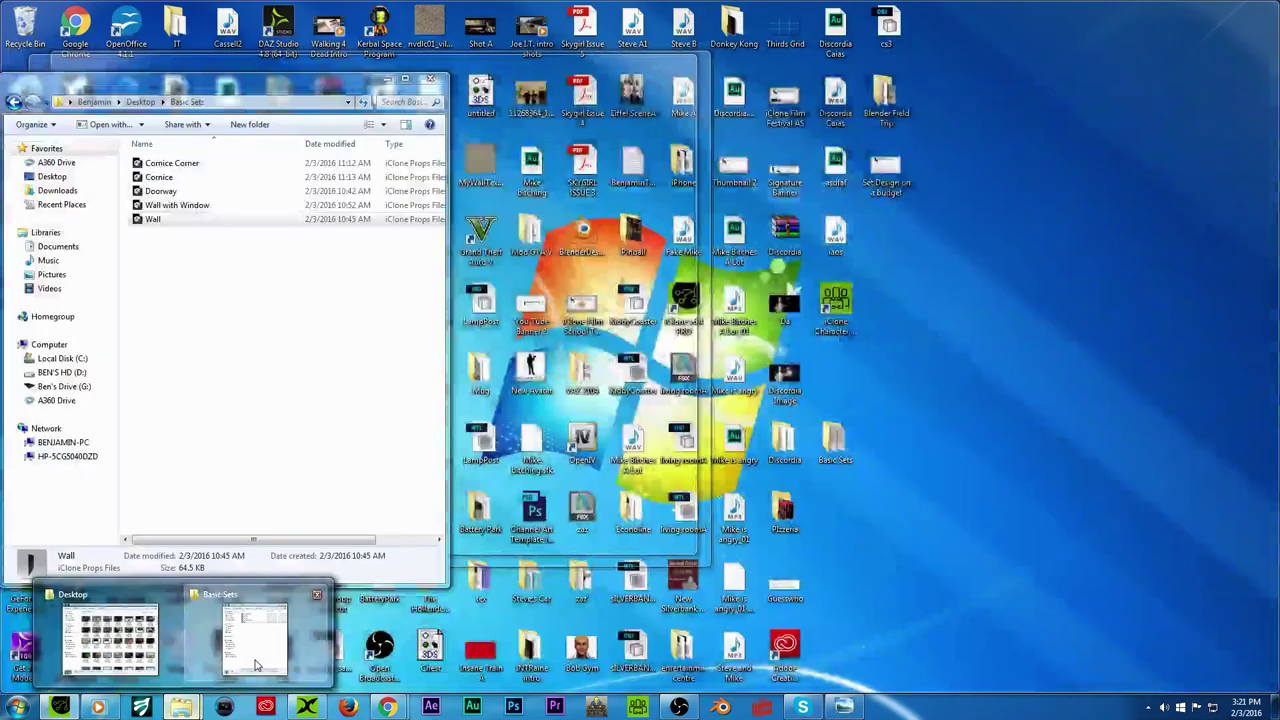
left_click(257, 632)
left_click_drag(170, 163, 640, 478)
Step: Move the cornice corner up to the gap between the cornice runs, at about X 6, Y 455 and Z 304
right_click_drag(626, 469, 278, 376)
right_click_drag(603, 417, 1050, 450)
left_click(258, 47)
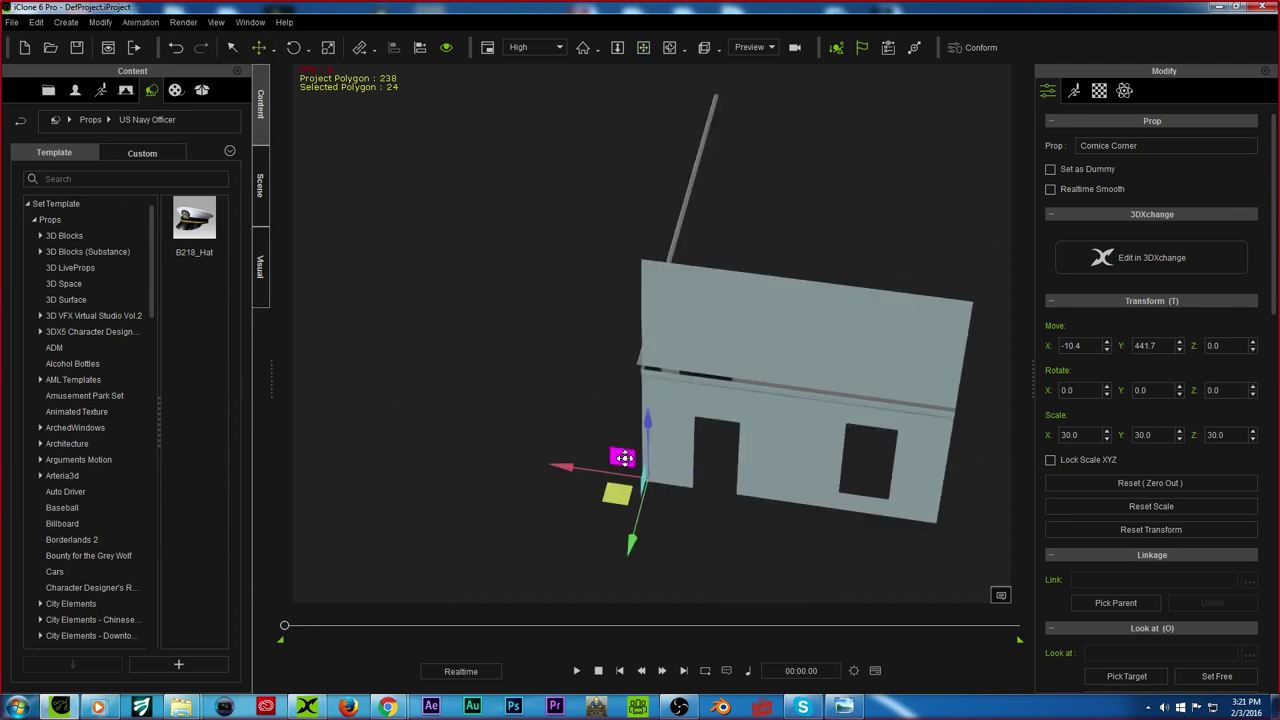
left_click_drag(586, 471, 557, 471)
left_click_drag(628, 424, 630, 315)
key("j")
scroll(629, 308, "down", 5)
left_click_drag(734, 337, 671, 339)
left_click_drag(588, 243, 589, 215)
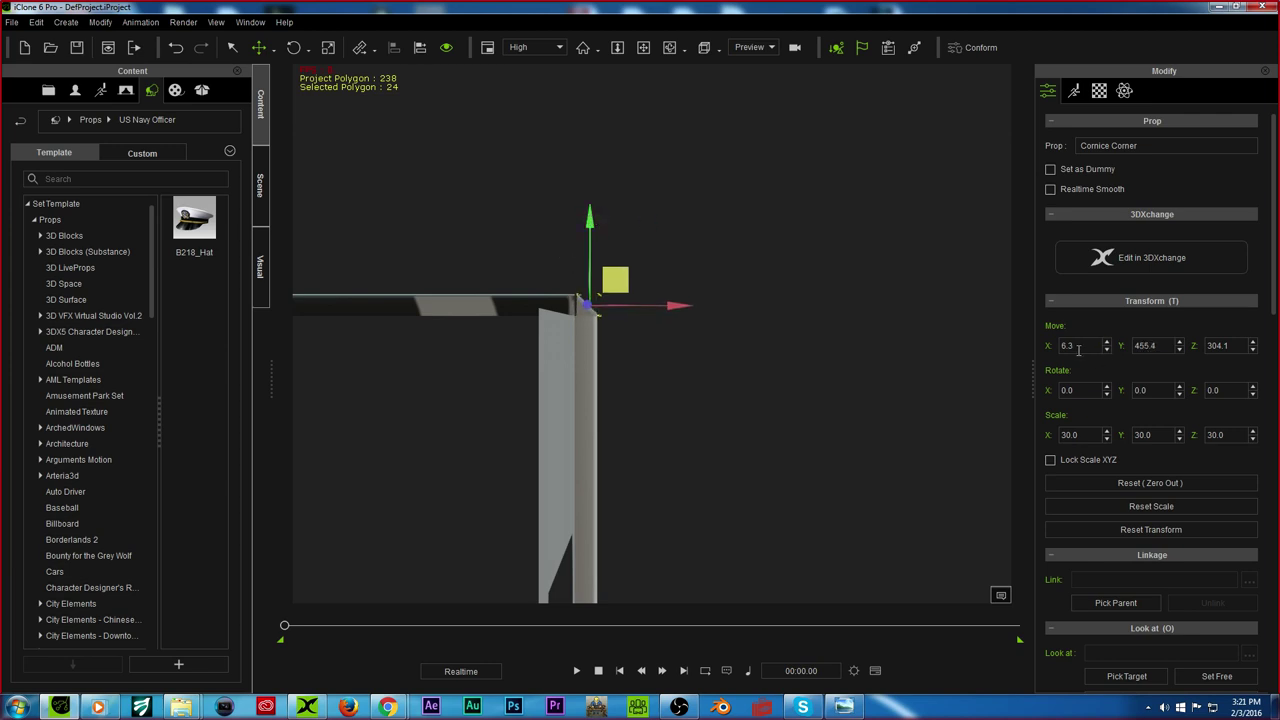
Step: Try X 0 for the cornice corner, then realign it with the cornice ends and set its X position to 6
key("Return")
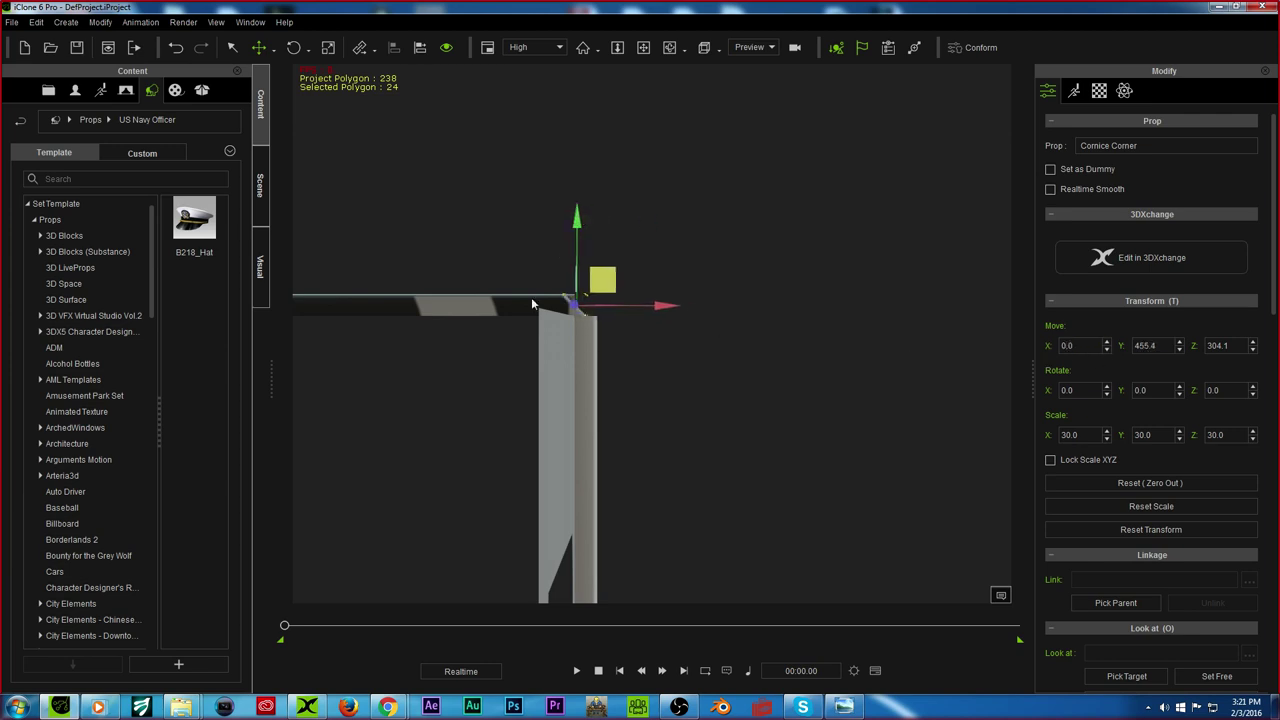
scroll(523, 274, "up", 1)
scroll(520, 268, "up", 1)
scroll(520, 270, "down", 1)
scroll(542, 228, "up", 1)
right_click_drag(543, 232, 403, 214)
left_click_drag(431, 228, 481, 224)
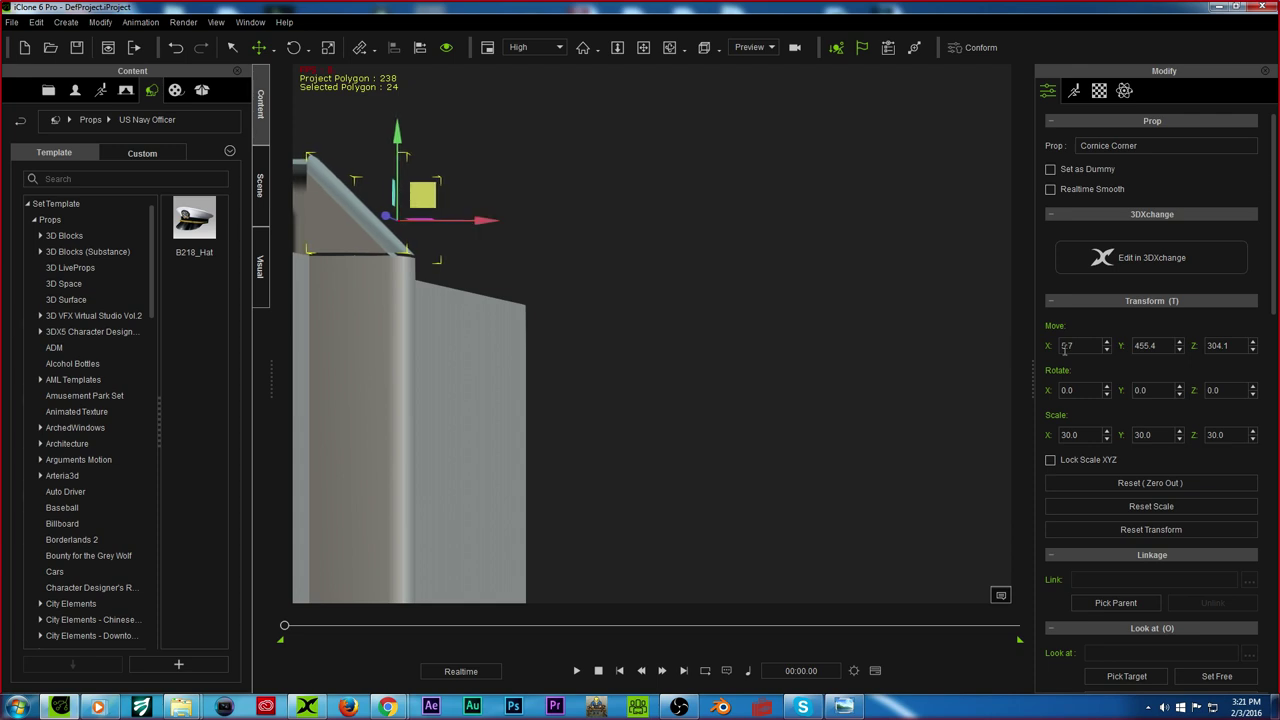
type("6")
key("Return")
Step: Shift the cornice corner slightly to Y 455 and set its height to Z 300
left_click_drag(398, 133, 397, 138)
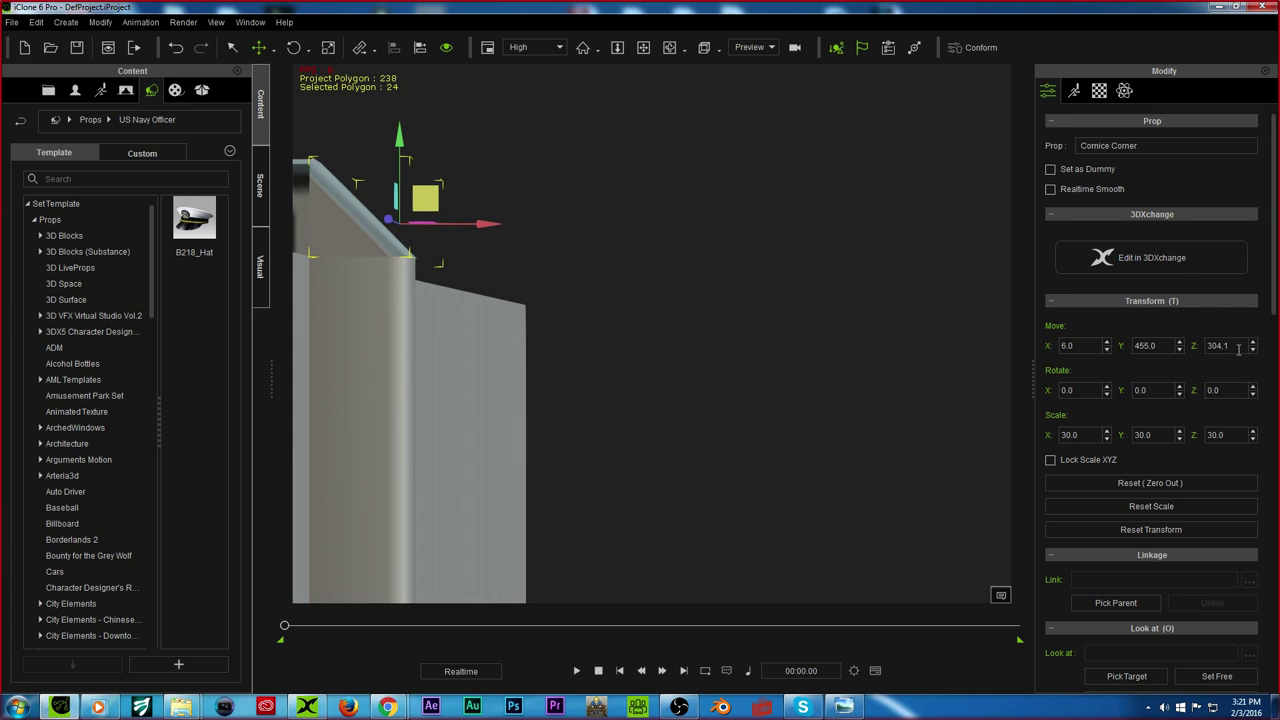
type("300")
key("Return")
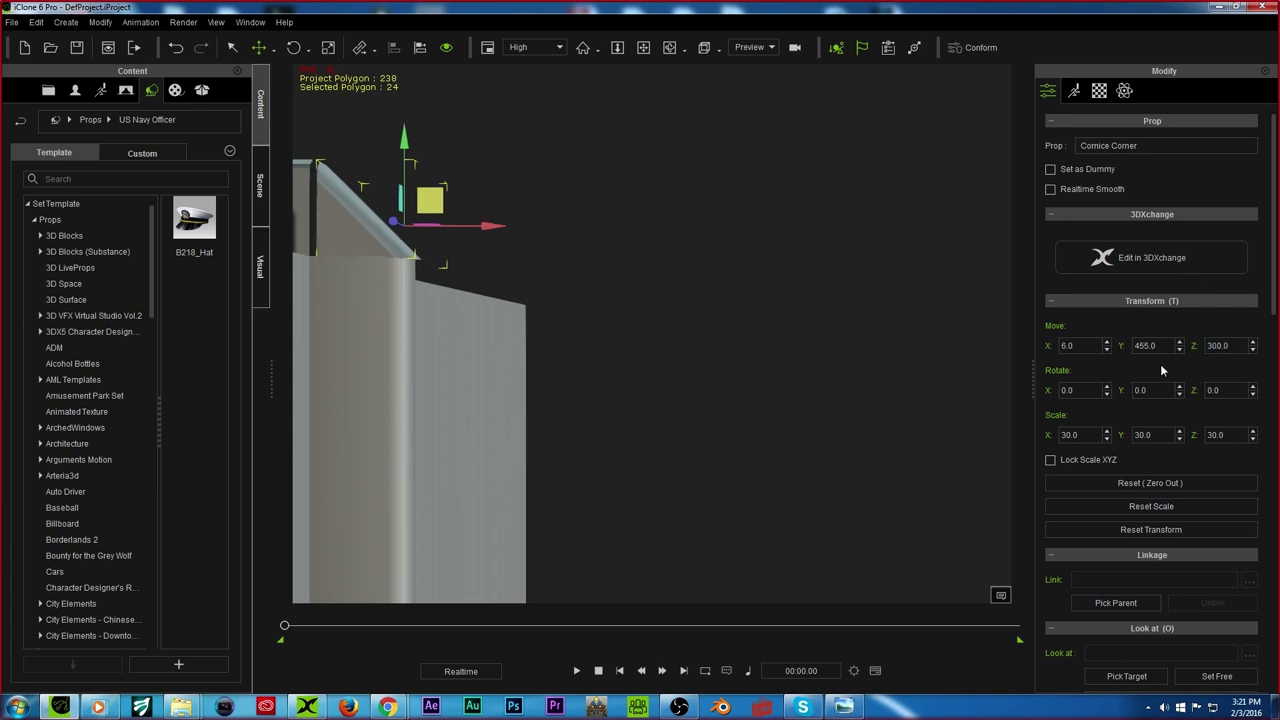
Step: Inspect the corner joint up close and lower the cornice corner's X position in small increments to 5.2
left_click(583, 47)
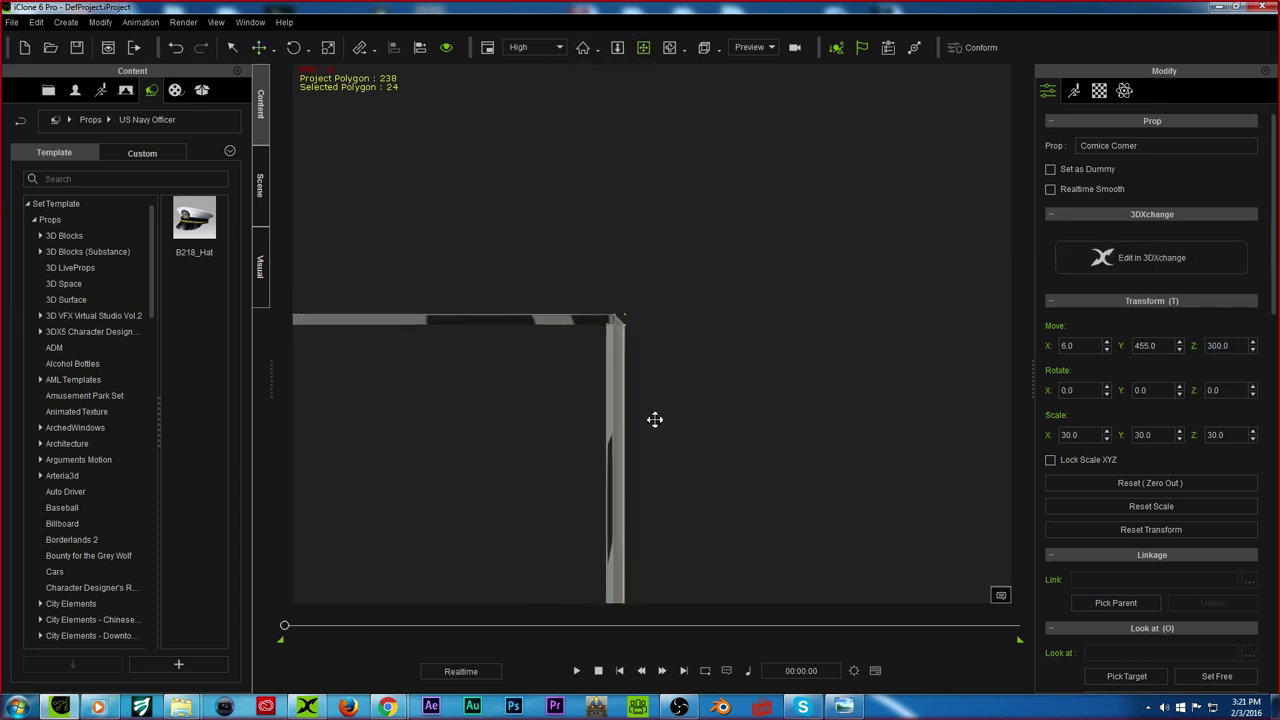
right_click_drag(566, 120, 648, 480)
scroll(673, 312, "up", 5)
right_click_drag(672, 312, 577, 316)
scroll(577, 316, "up", 2)
left_click(1107, 350)
left_click(1107, 350)
left_click(1107, 350)
left_click(1107, 350)
left_click(1107, 350)
left_click_drag(1107, 352, 1107, 352)
Step: Fine-tune the cornice corner's Y position to 455.2 and check its fit against both cornice runs
left_click(1178, 349)
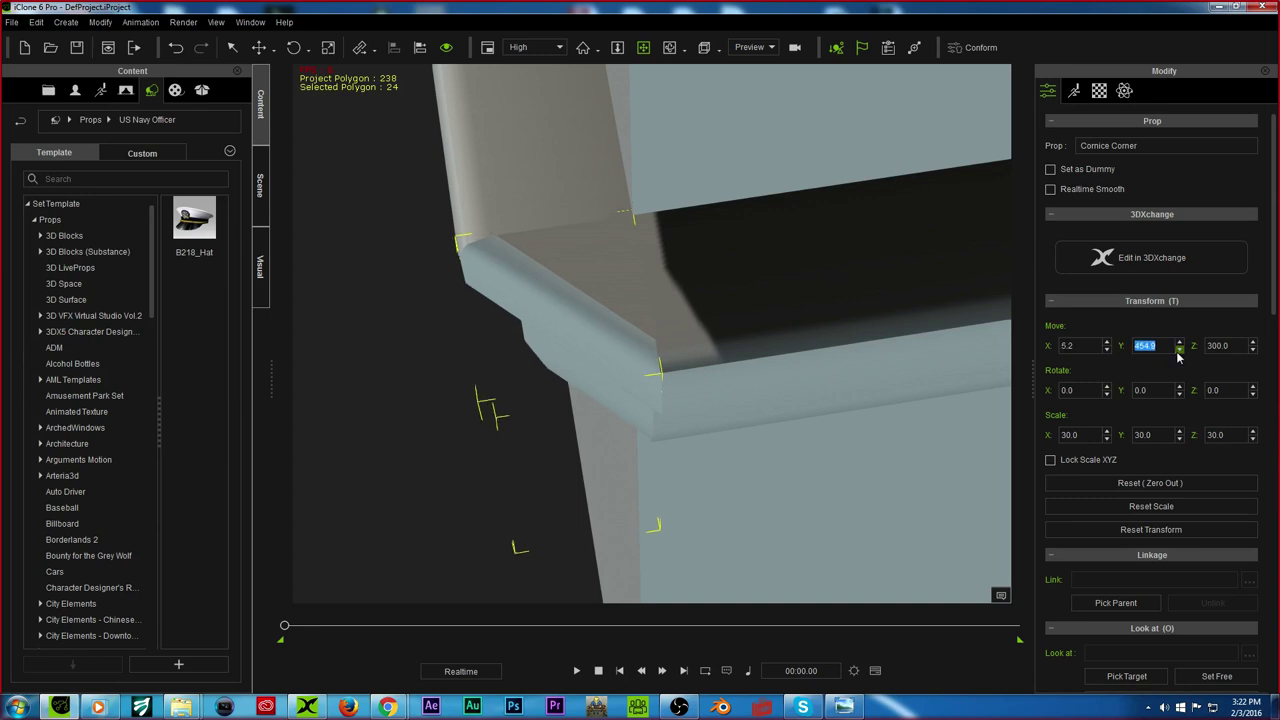
left_click_drag(1180, 344, 1180, 345)
left_click(1179, 350)
left_click(1180, 350)
left_click(1180, 350)
right_click_drag(858, 370, 1130, 146)
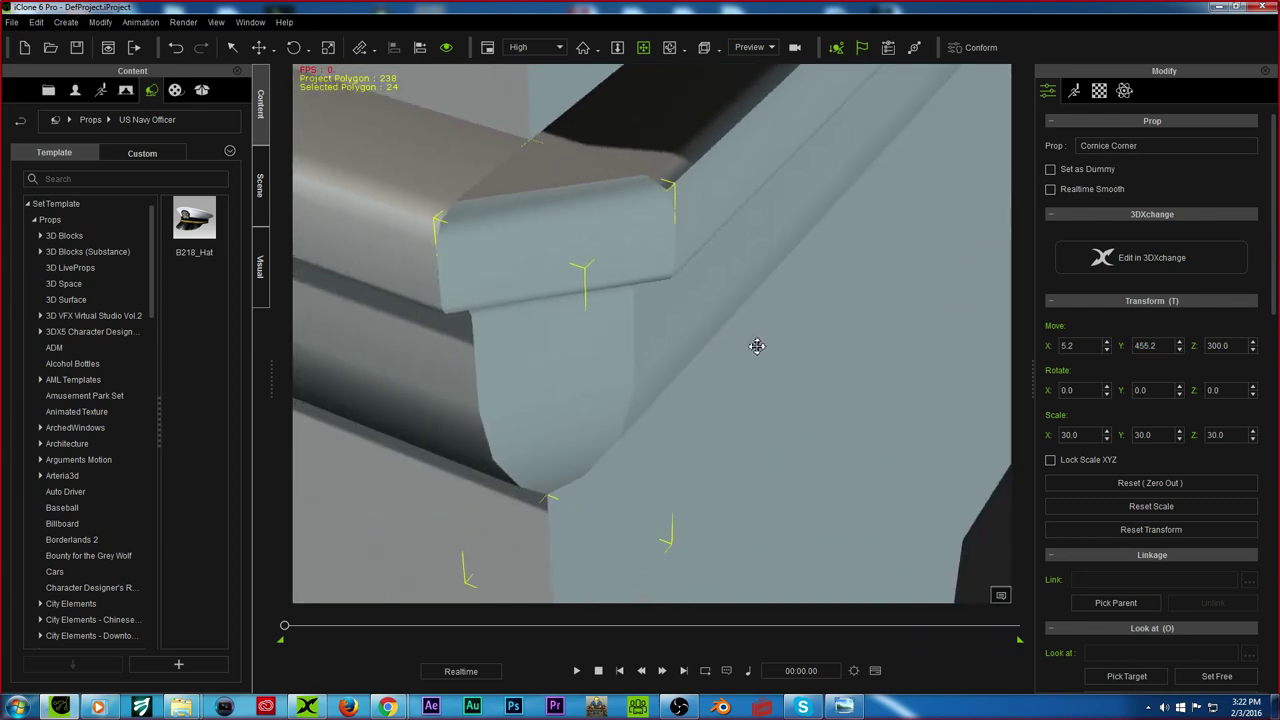
Step: Add the first-floor cornice runs on both facades to the selection together with the cornice corner
right_click_drag(702, 362, 671, 165)
scroll(560, 369, "down", 10)
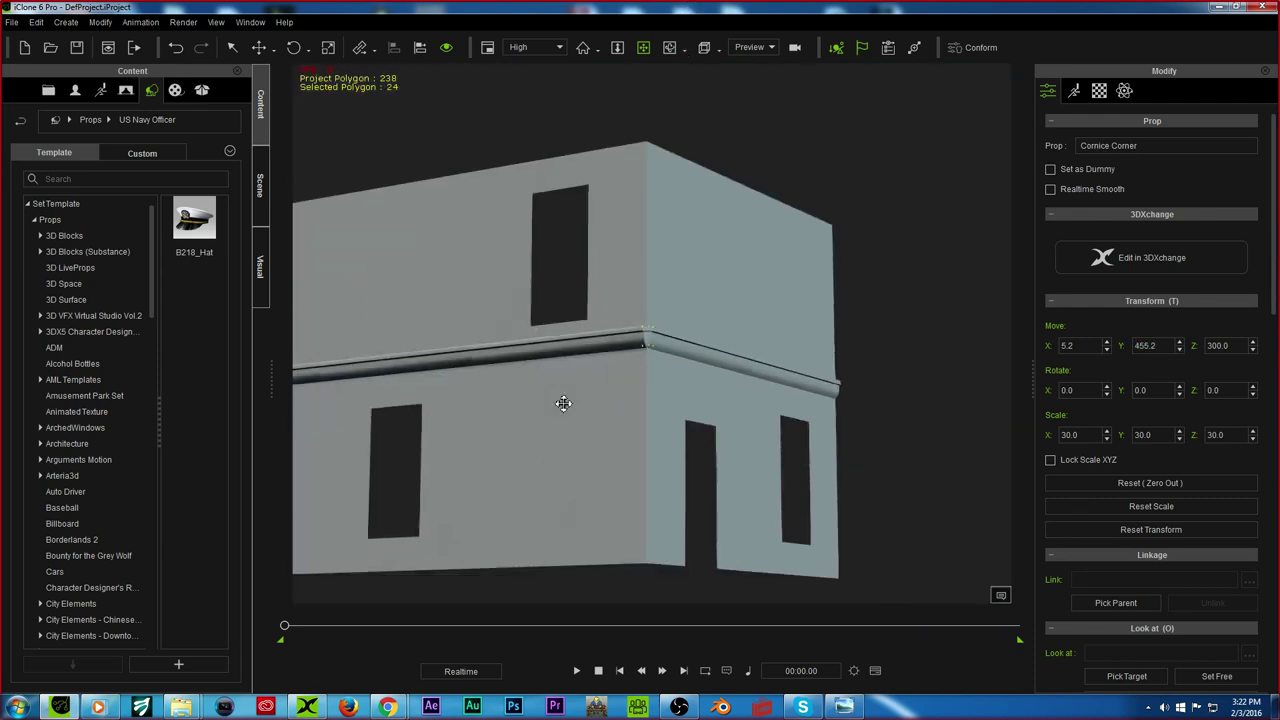
left_click(689, 355, "ctrl")
left_click(414, 360, "ctrl")
right_click_drag(395, 357, 479, 369)
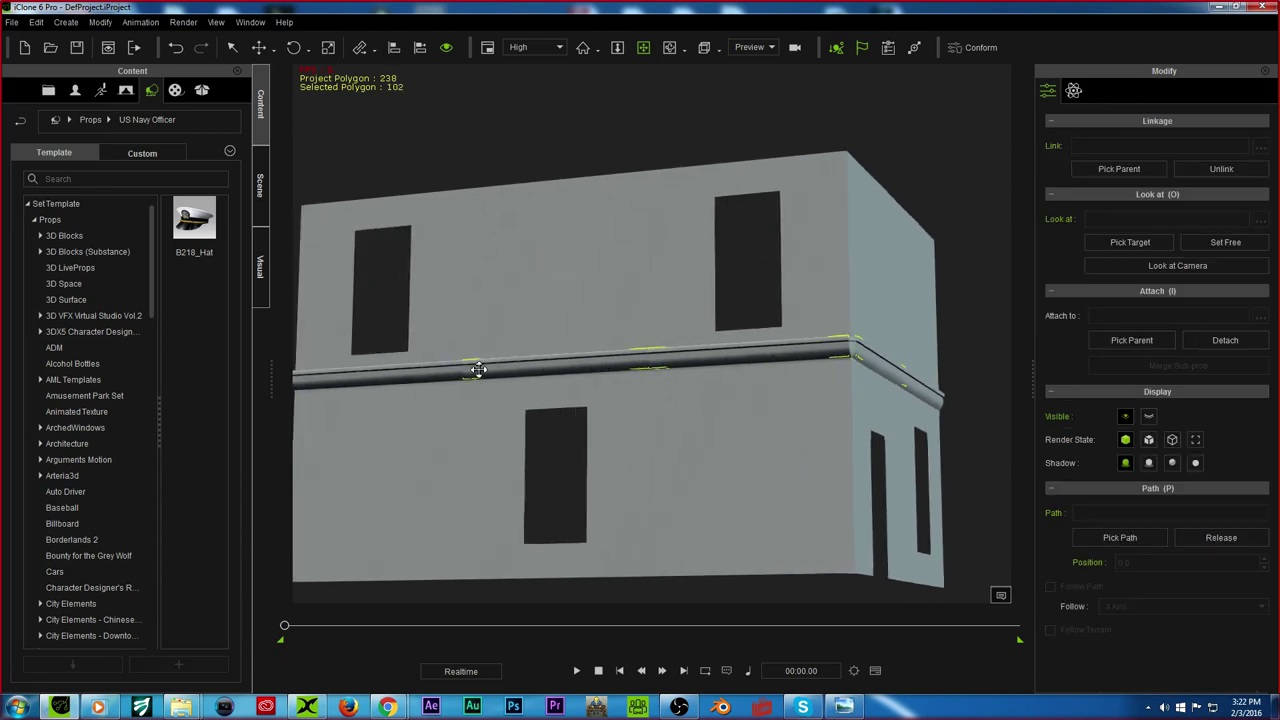
right_click_drag(660, 389, 680, 383)
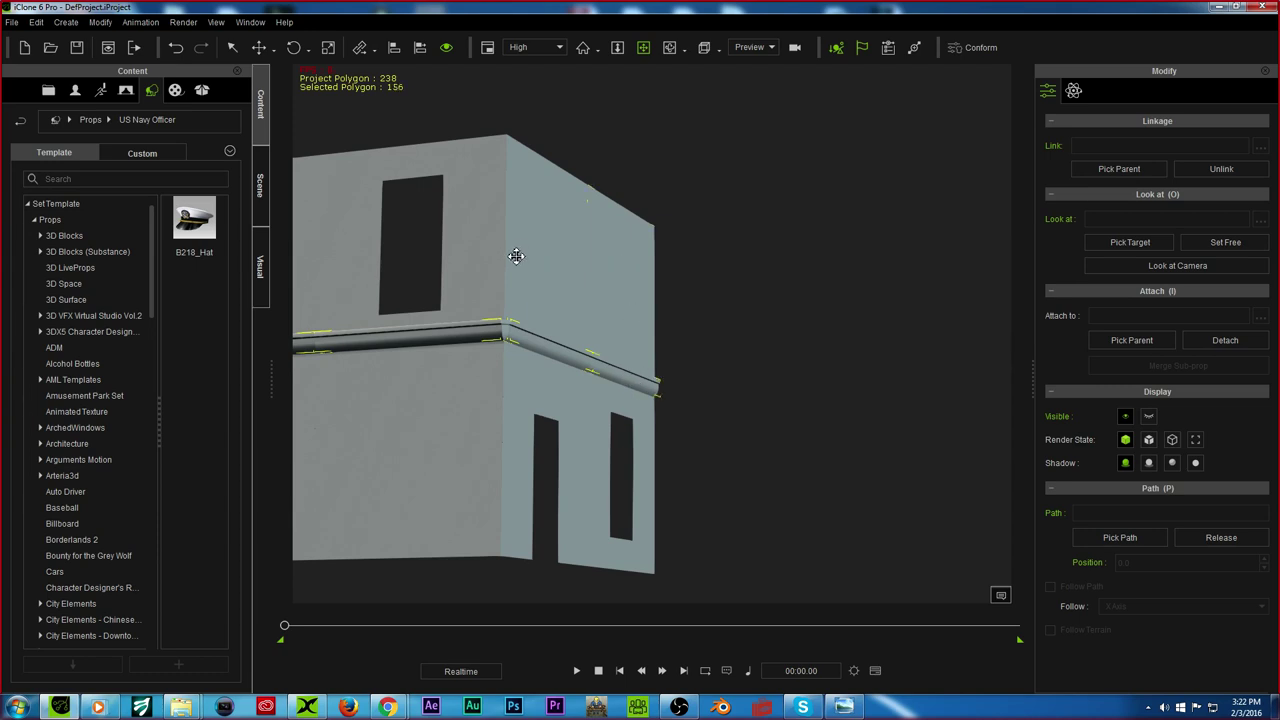
Step: Extend the selection to all upper-storey wall and window pieces, so the whole second storey with its cornice is selected
right_click_drag(483, 171, 607, 231)
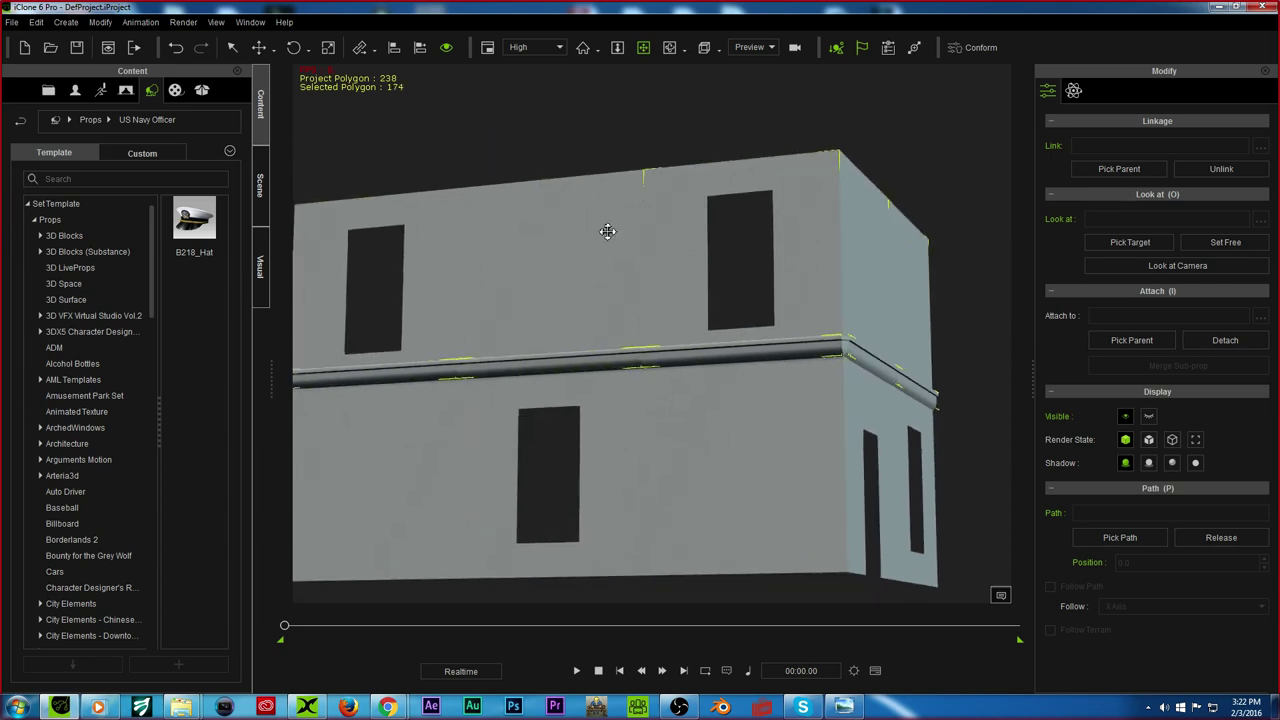
right_click(375, 173)
mouse_move(483, 259)
left_click(548, 254)
left_click(390, 210)
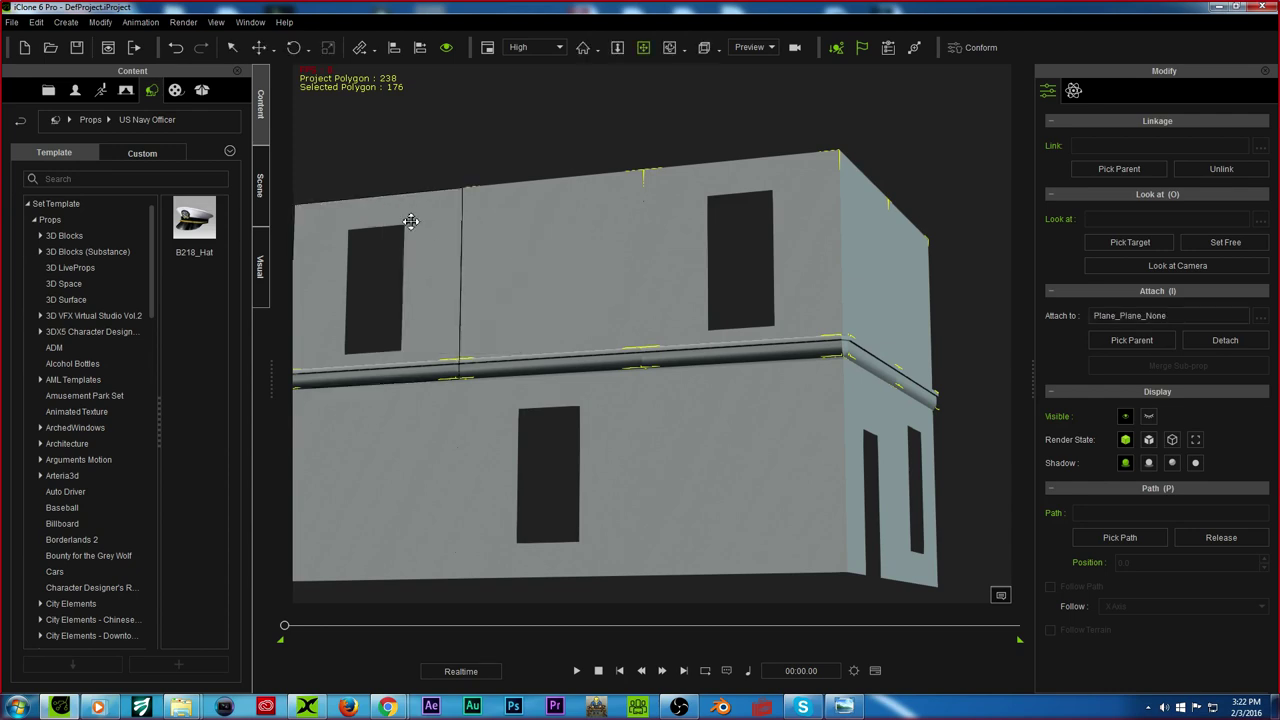
left_click(419, 204)
scroll(419, 212, "down", 3)
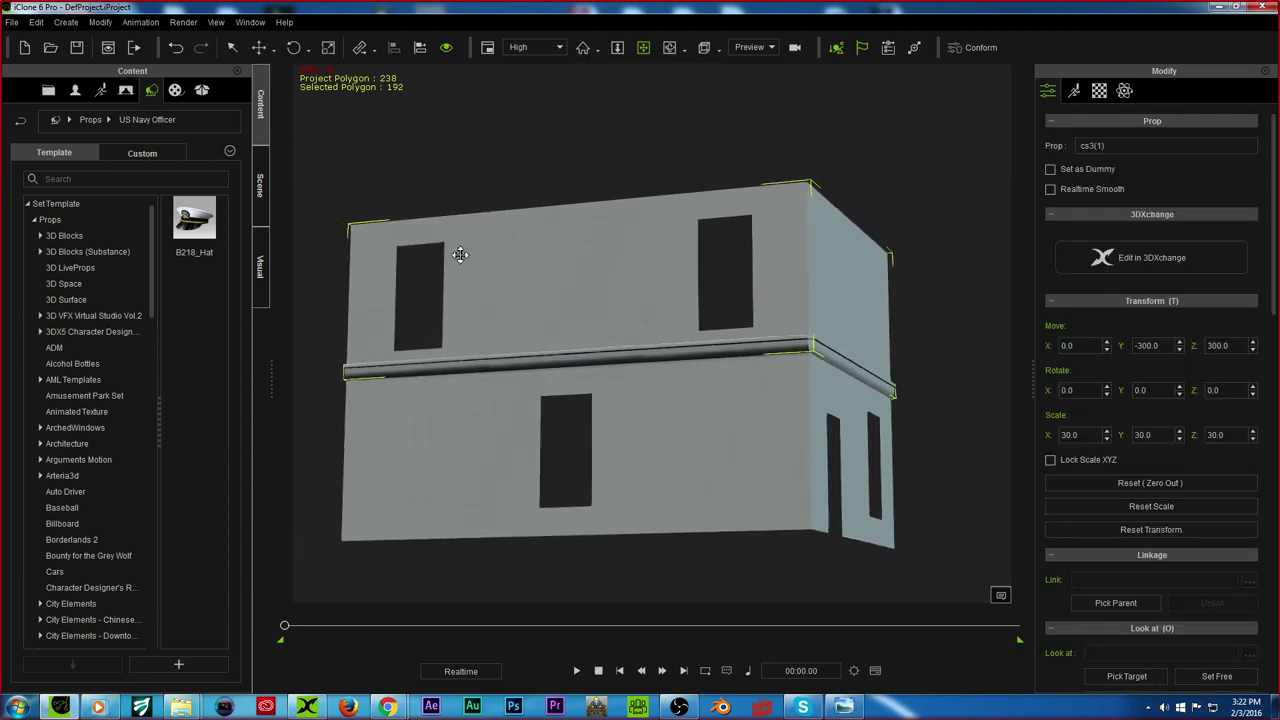
Step: Duplicate the selected storey with its cornice straight up and set the copy's height to Z 600
left_click(261, 47)
left_click_drag(420, 302, 453, 144, "ctrl")
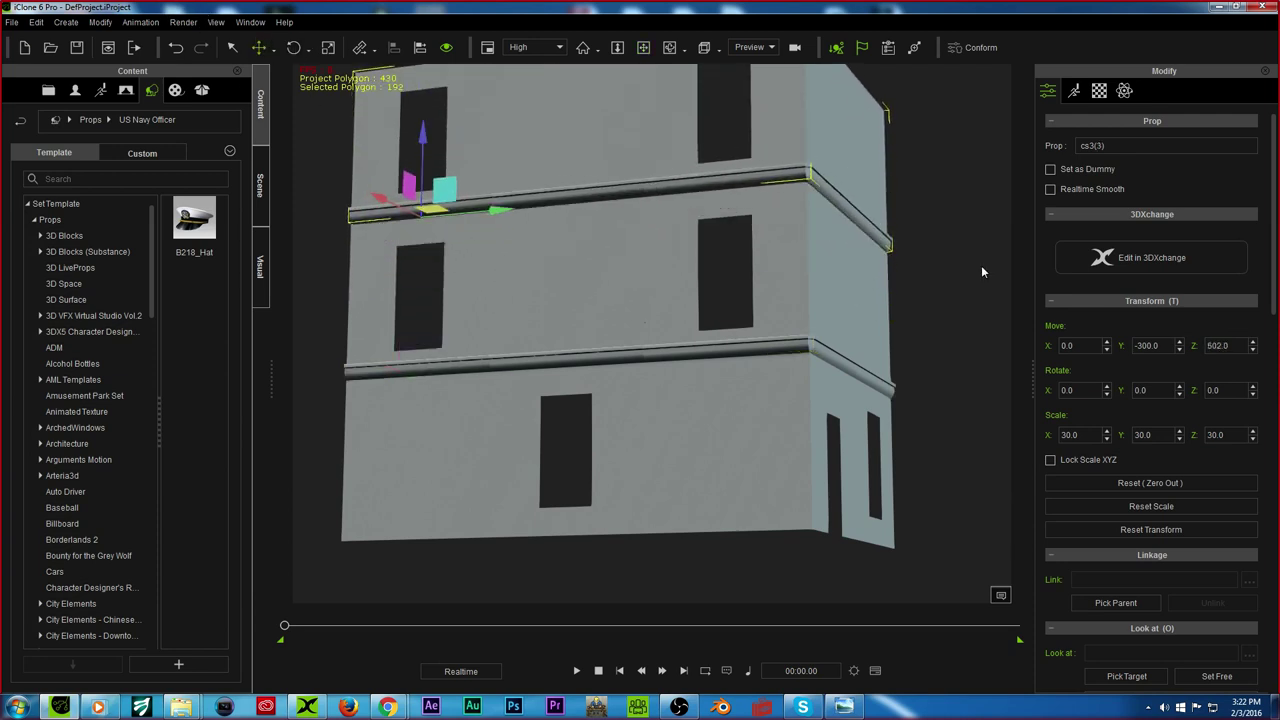
type("0")
key("Return")
Step: Duplicate the third storey upward once more and set the new copy's height to Z 900
scroll(644, 242, "down", 3)
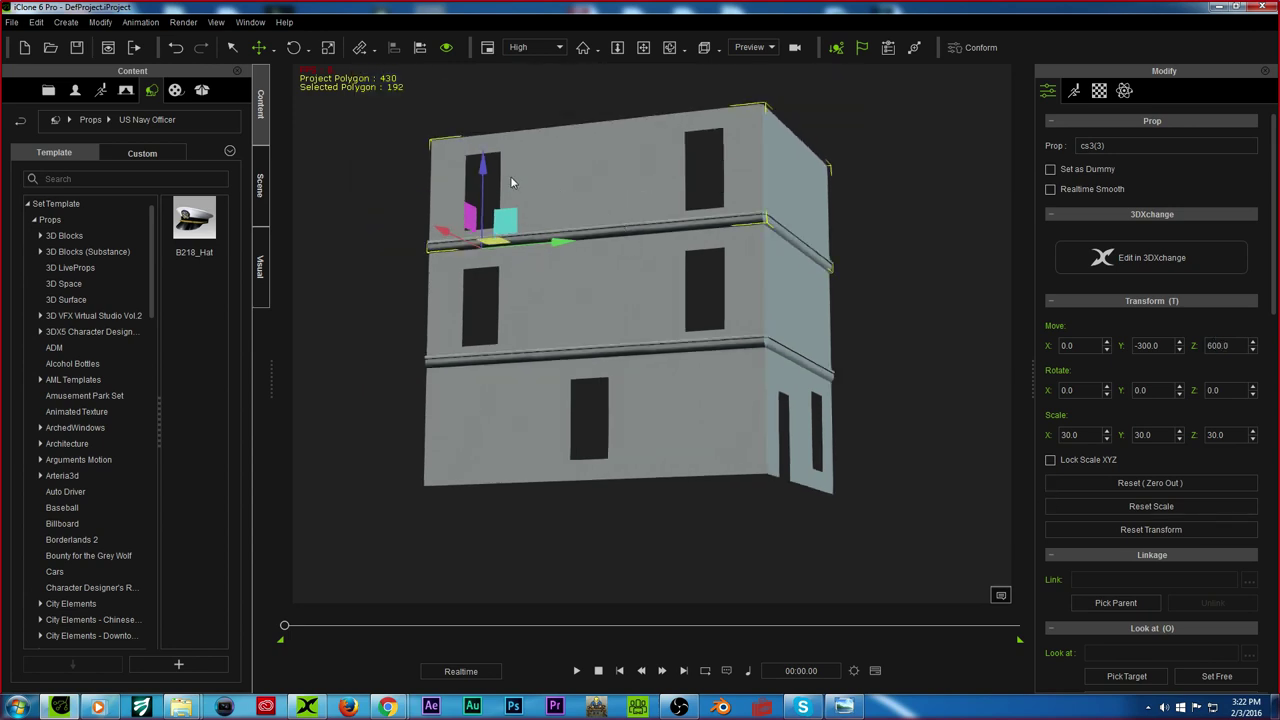
left_click_drag(488, 171, 500, 68, "ctrl")
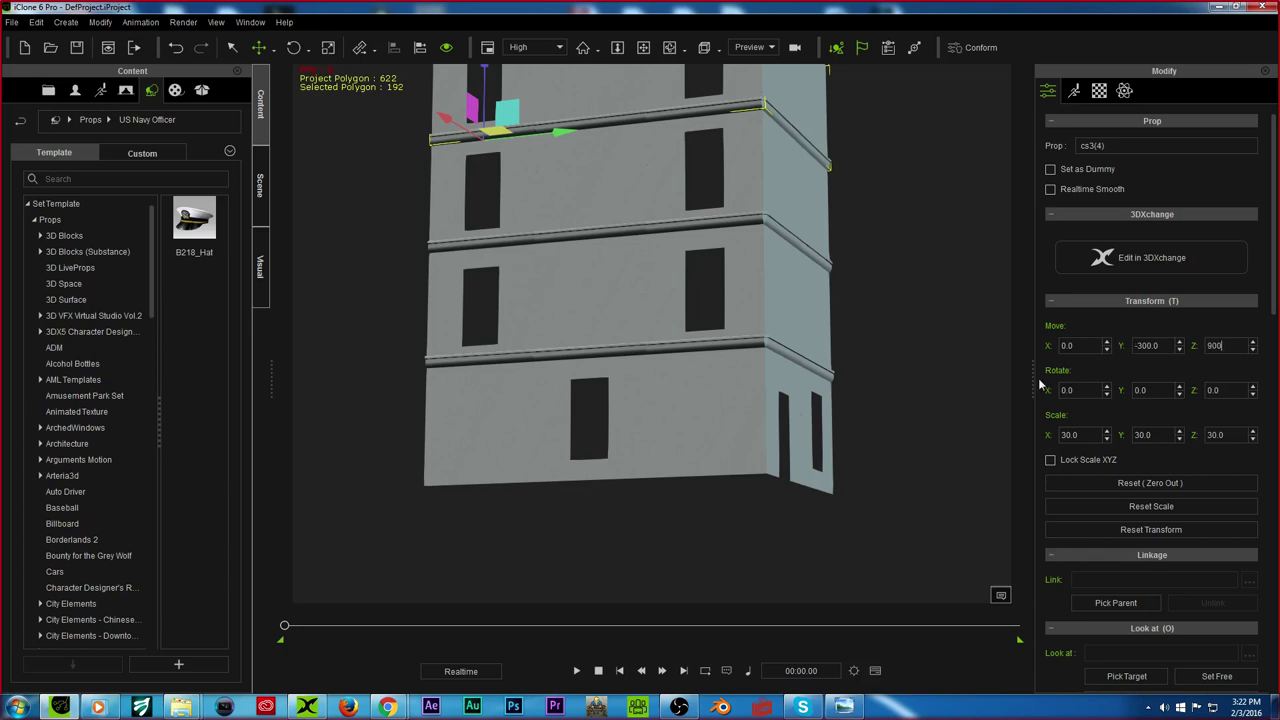
key("Return")
Step: Examine the stacked building from several angles, including an up-close check of the upper cornice corner joint
left_click(637, 49)
left_click_drag(740, 262, 740, 340)
right_click_drag(740, 340, 573, 301)
left_click_drag(572, 300, 635, 314)
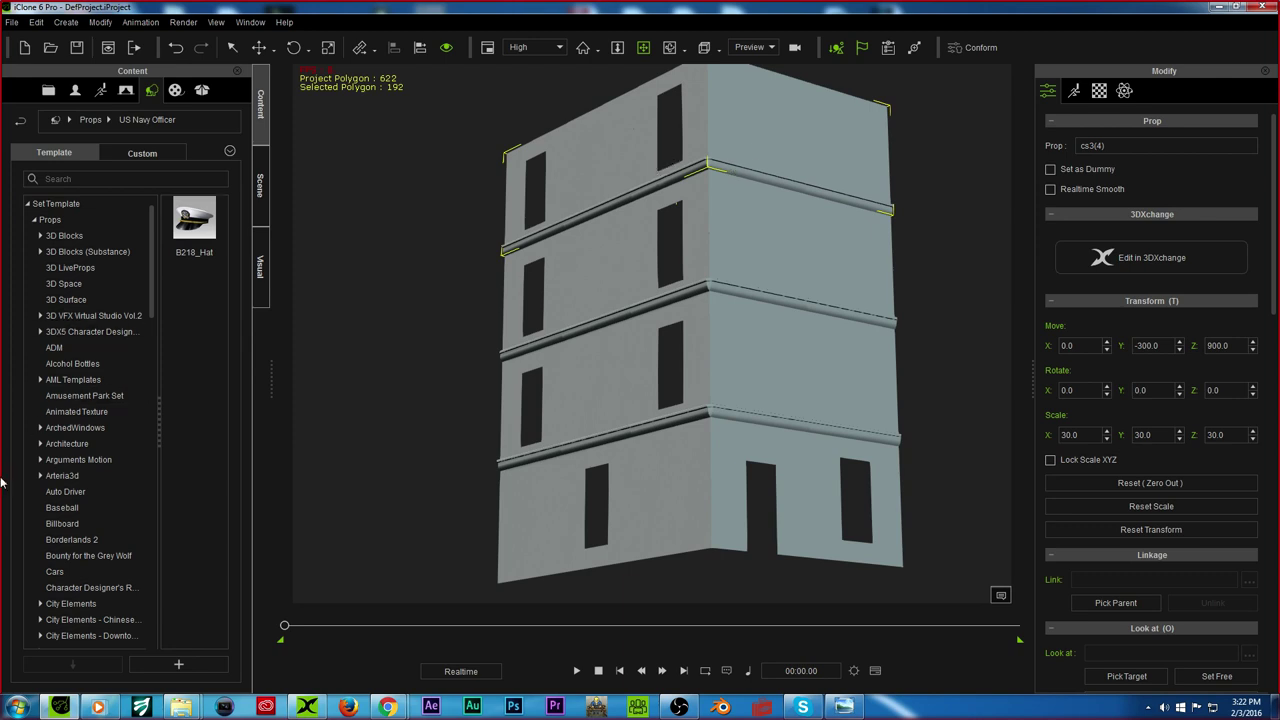
left_click_drag(689, 317, 654, 269)
right_click_drag(654, 269, 649, 569)
scroll(610, 498, "up", 3)
scroll(607, 482, "up", 5)
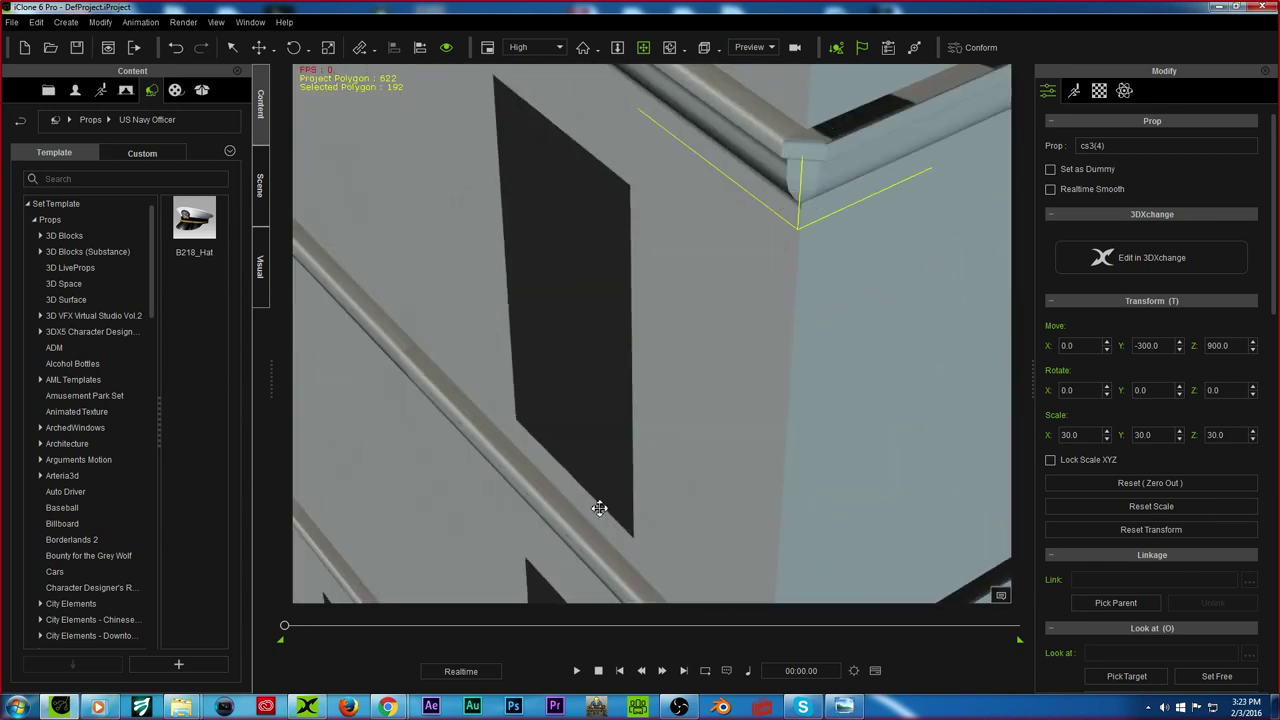
right_click_drag(600, 508, 591, 151)
scroll(611, 366, "down", 8)
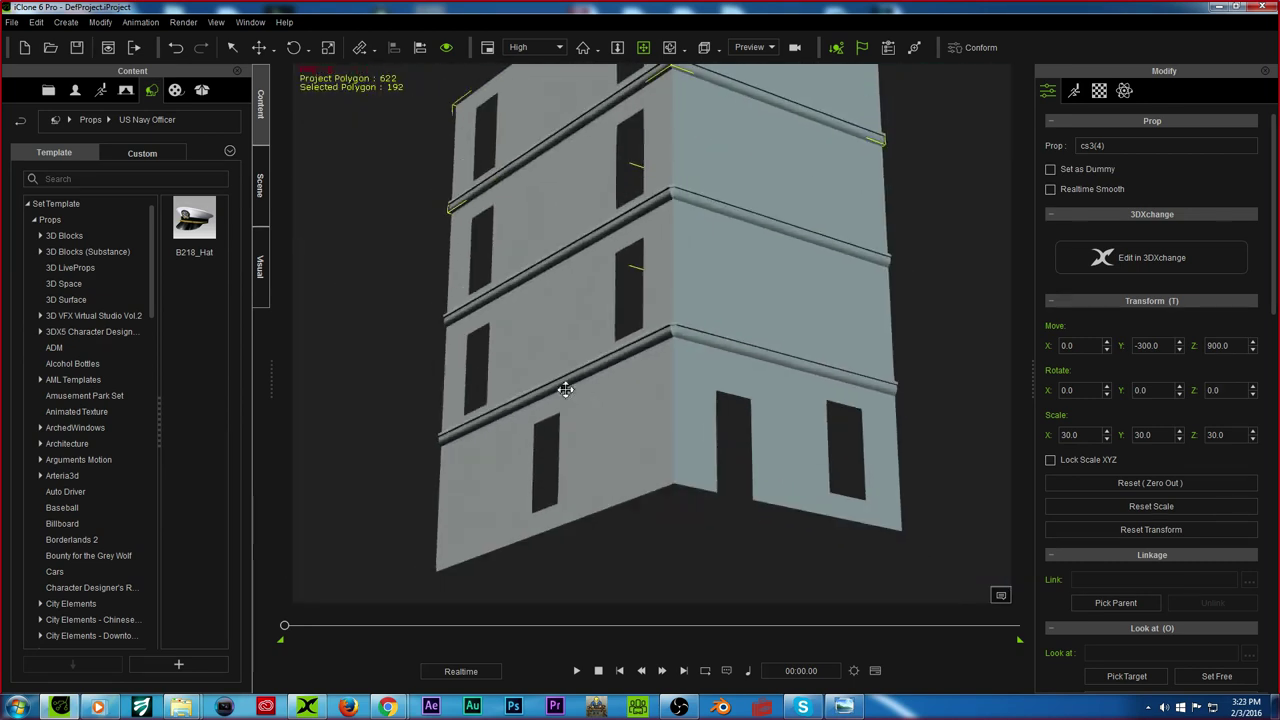
right_click_drag(565, 389, 584, 392)
Step: Switch to Chrome, go to the TurboSquid home page and search it for "brick"
mouse_move(180, 710)
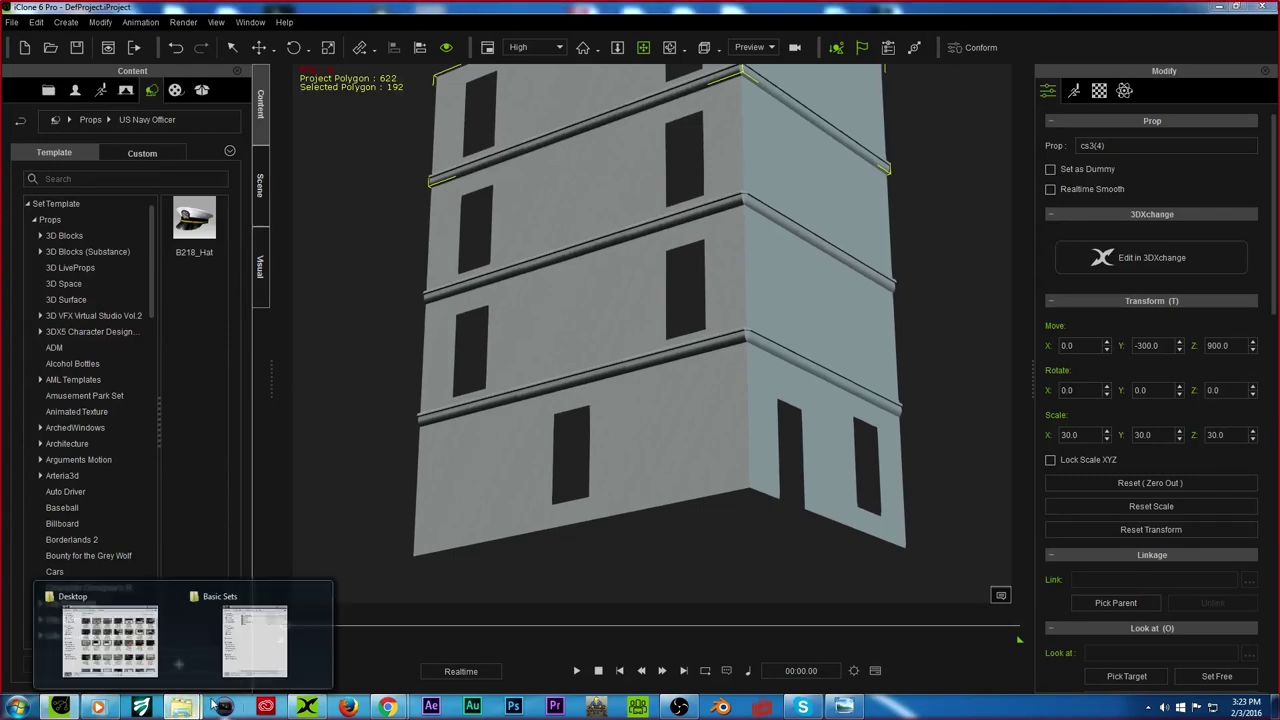
mouse_move(387, 707)
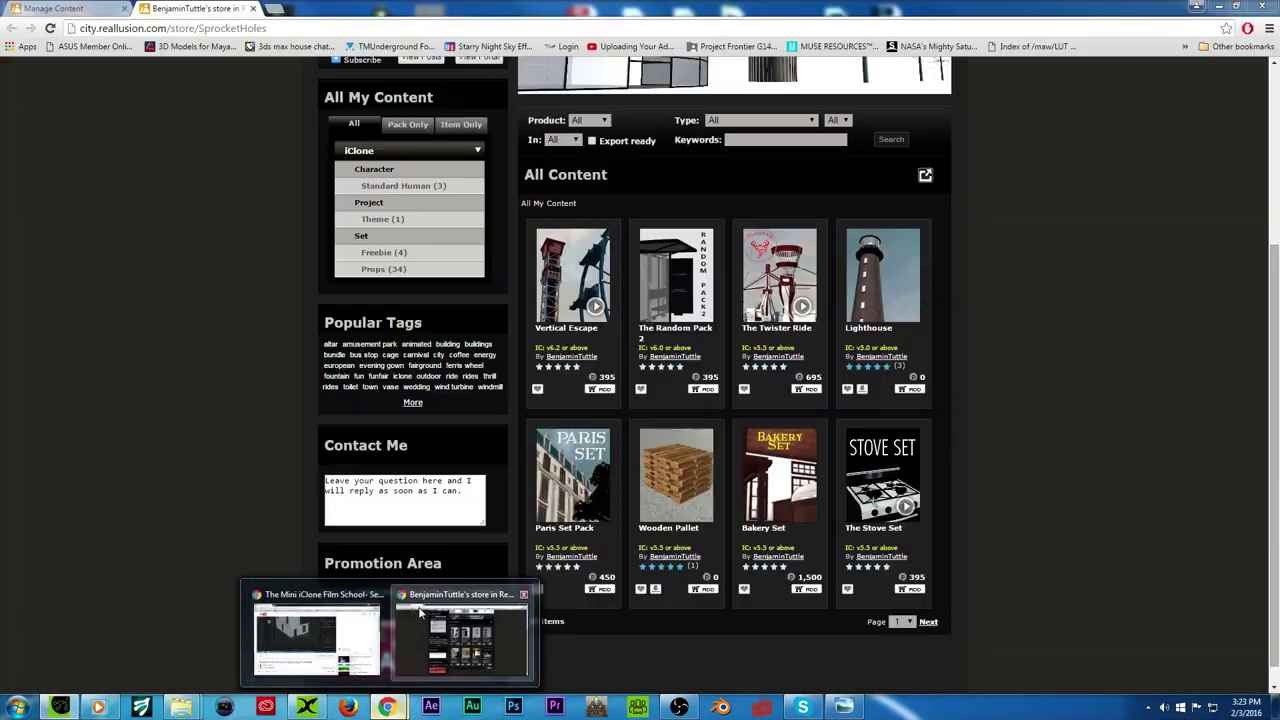
left_click(420, 612)
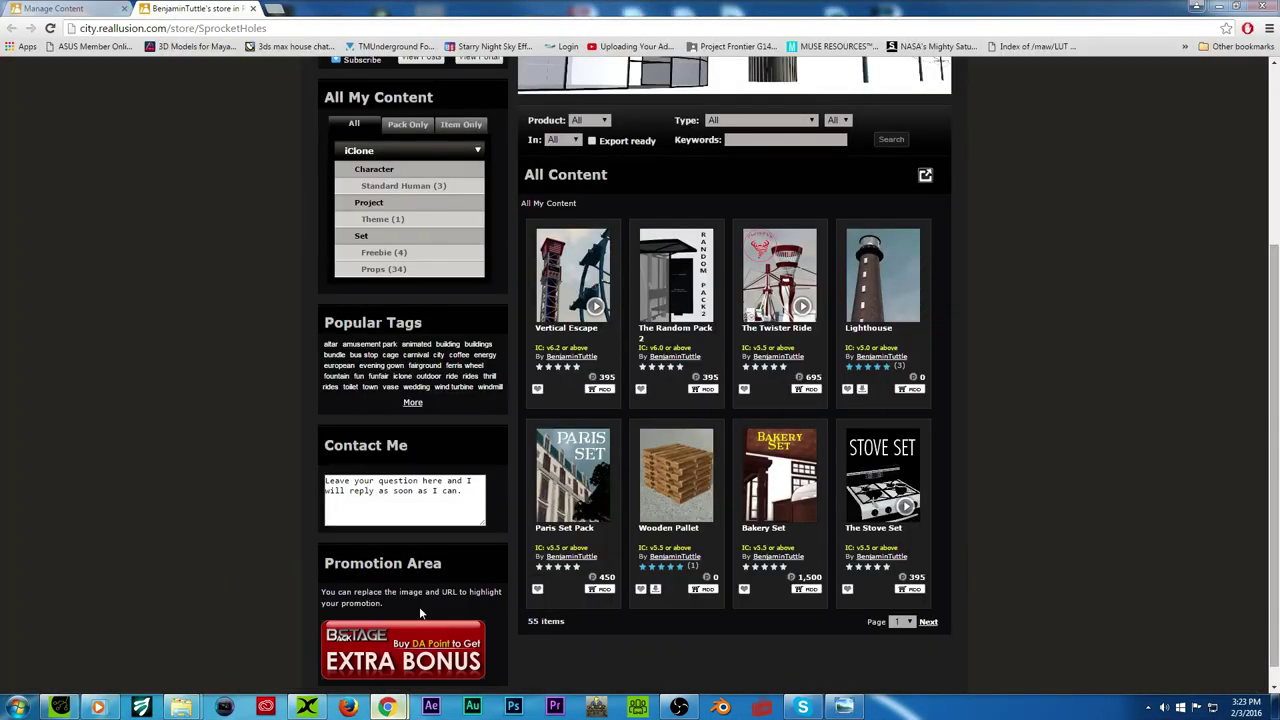
left_click(181, 25)
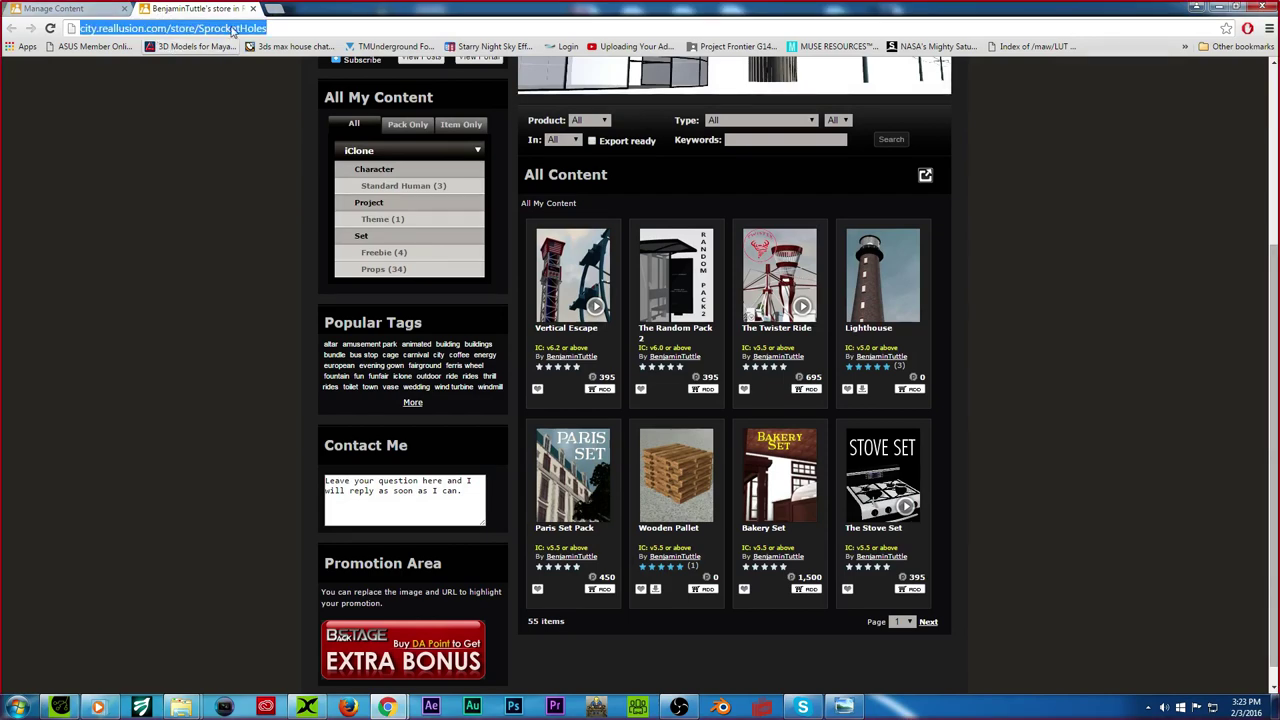
left_click(294, 48)
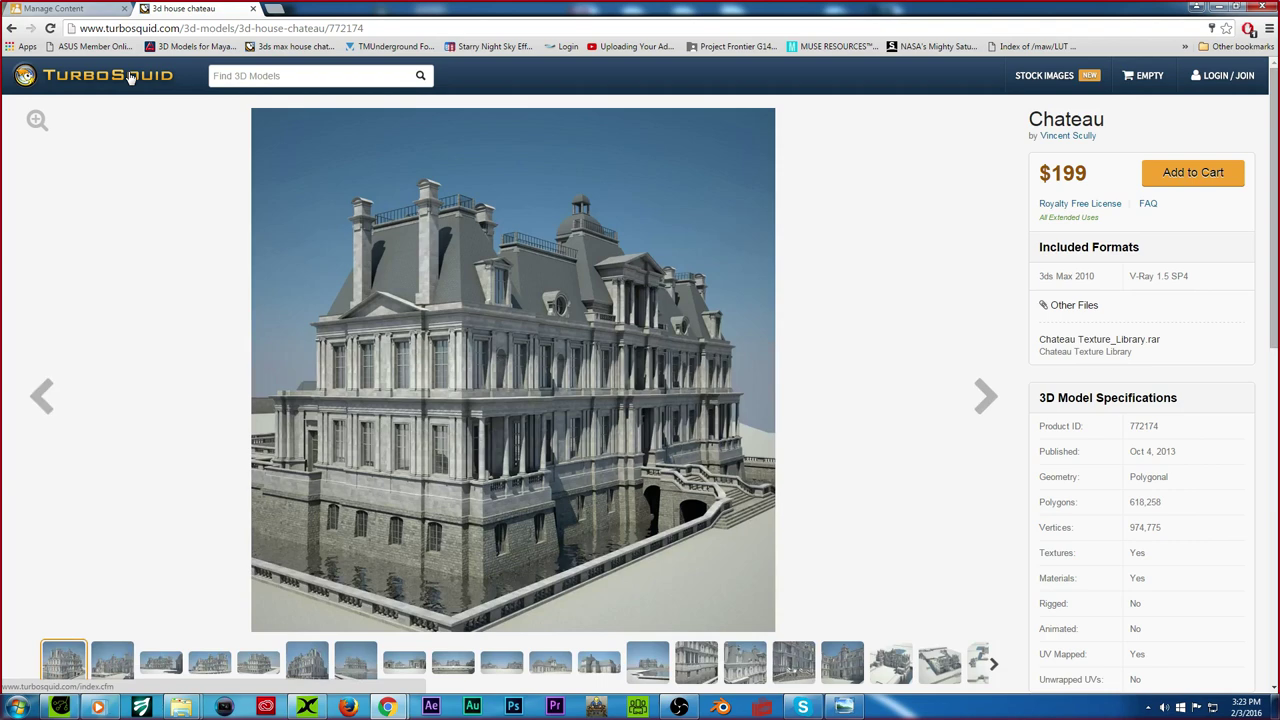
left_click(131, 77)
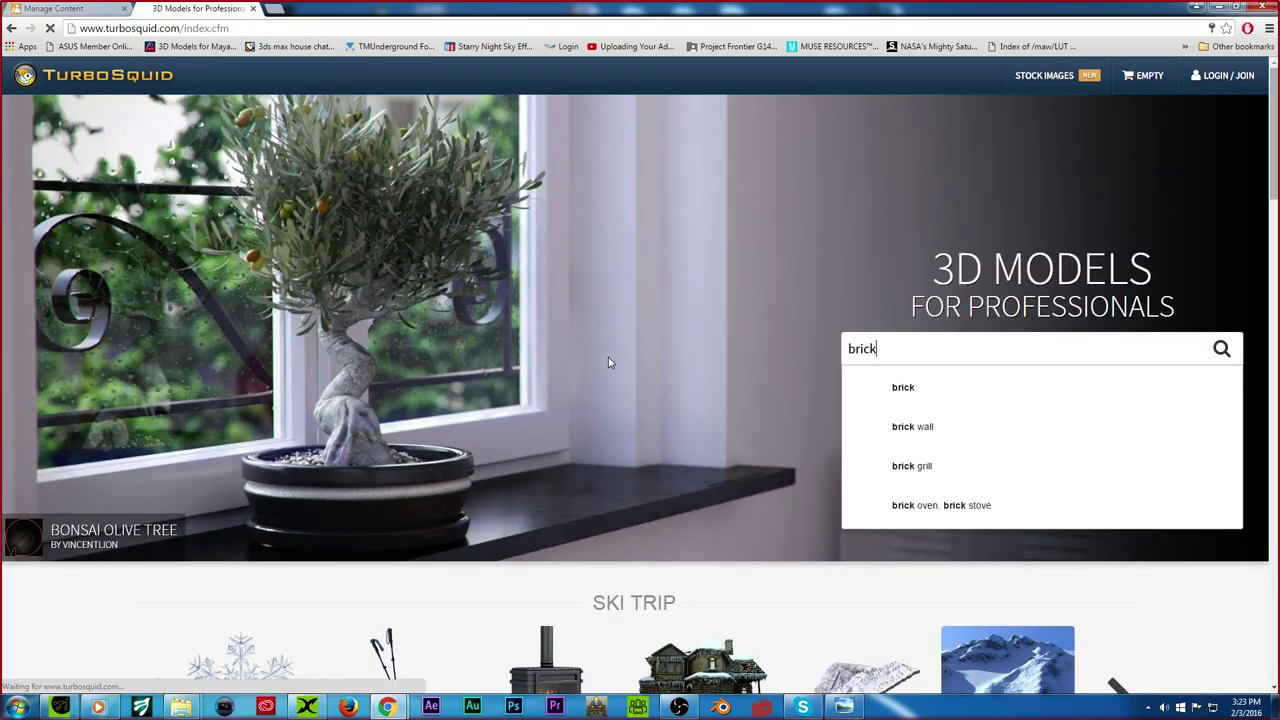
left_click(908, 388)
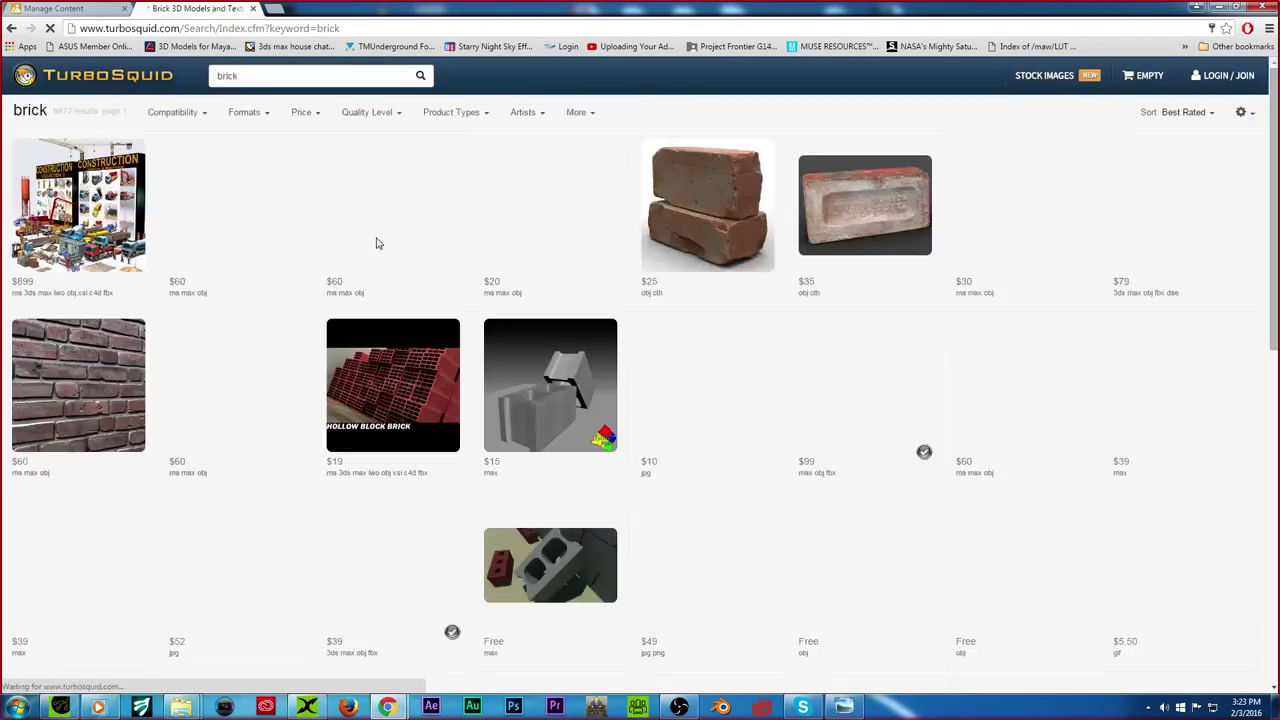
Step: Filter the brick results to Texture Maps and sort them by Lower Prices
left_click(480, 113)
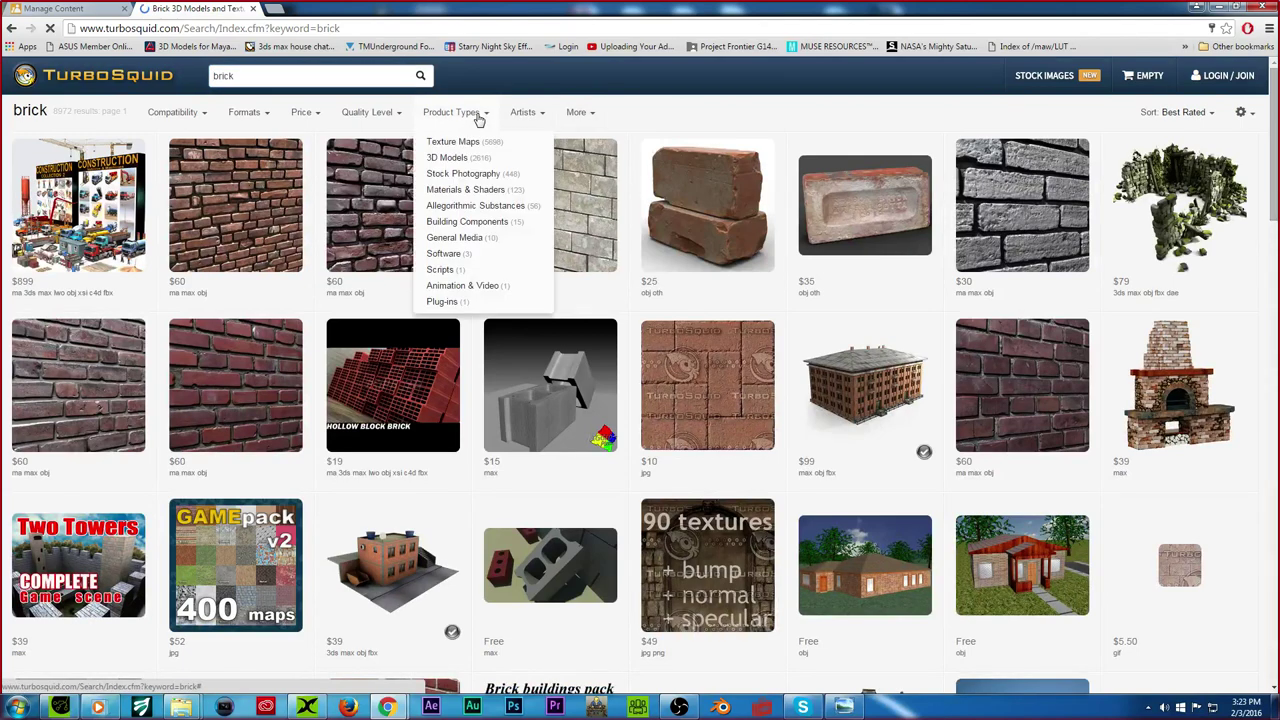
left_click(464, 138)
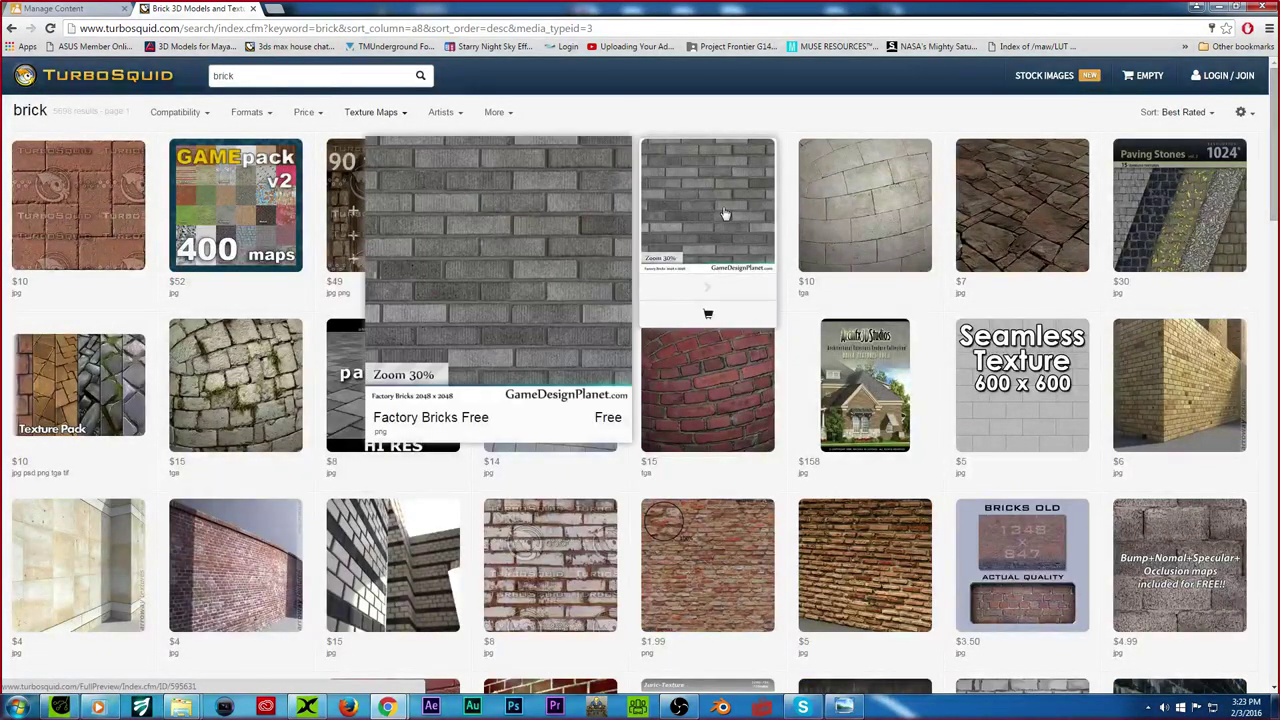
left_click(1182, 122)
left_click(1170, 173)
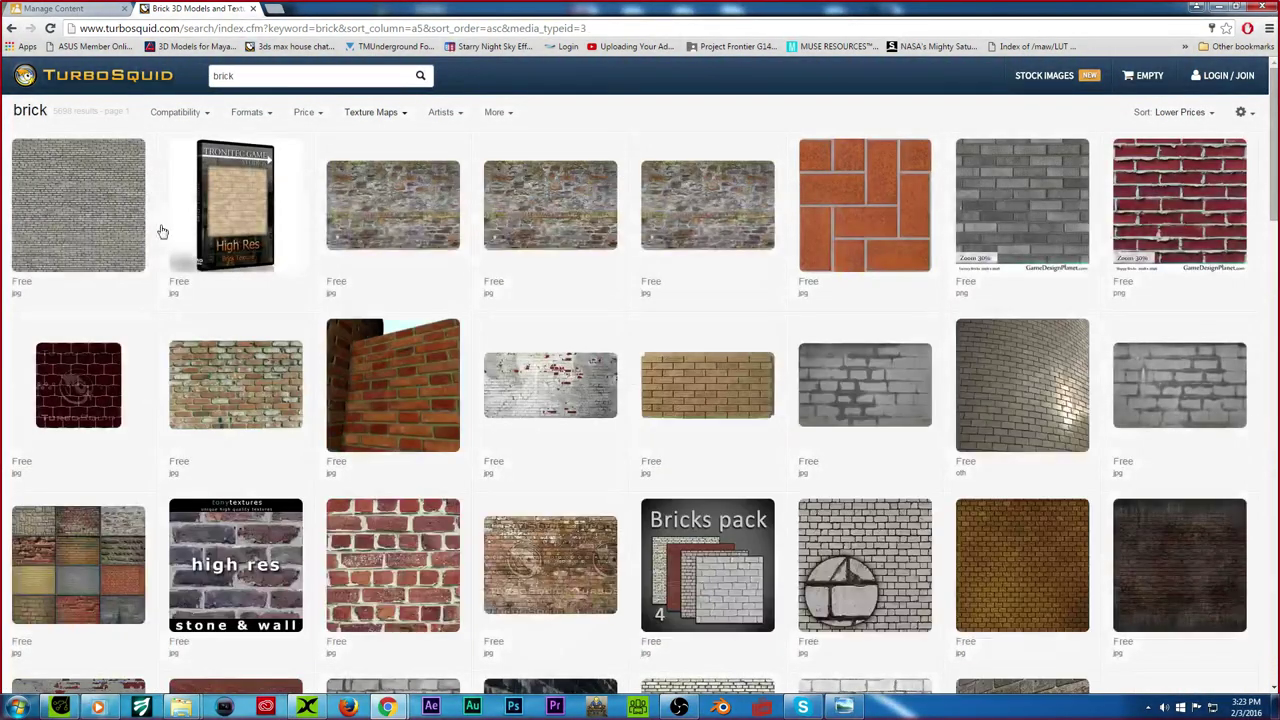
Step: View the free "Brick Wall Texture FREE" product page and its second preview image, and return to iClone
left_click(104, 203)
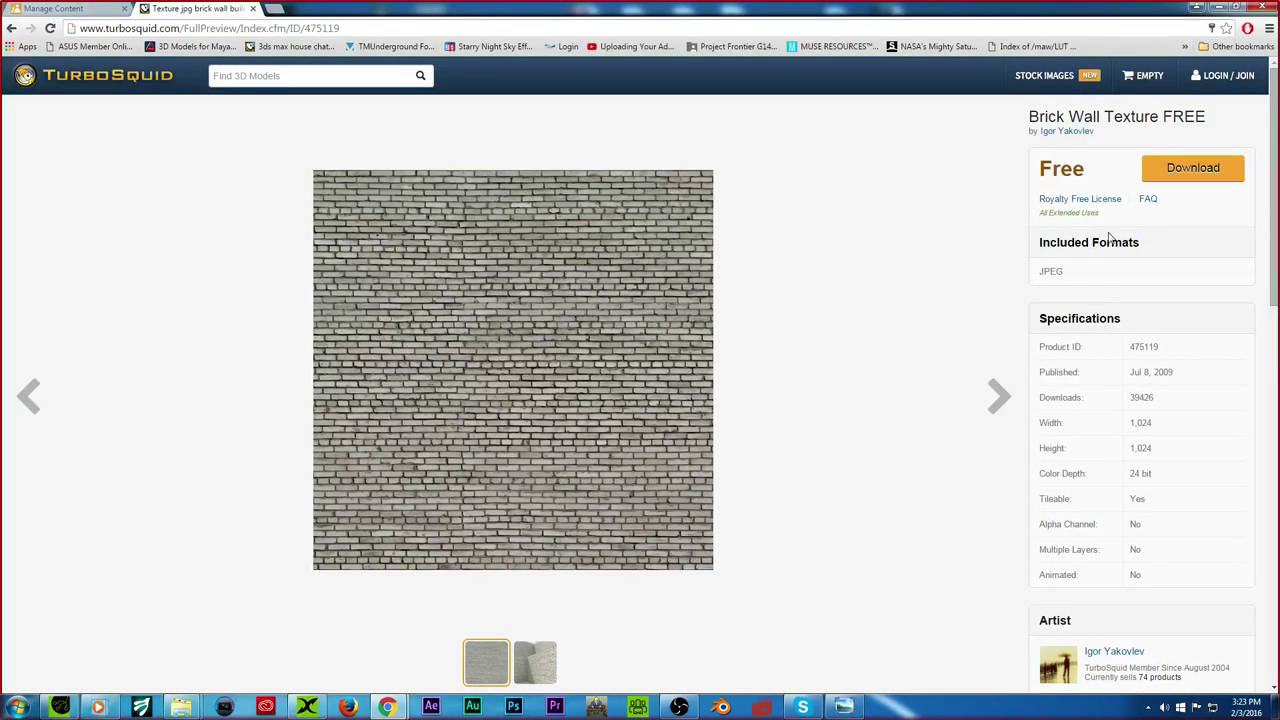
scroll(811, 403, "down", 3)
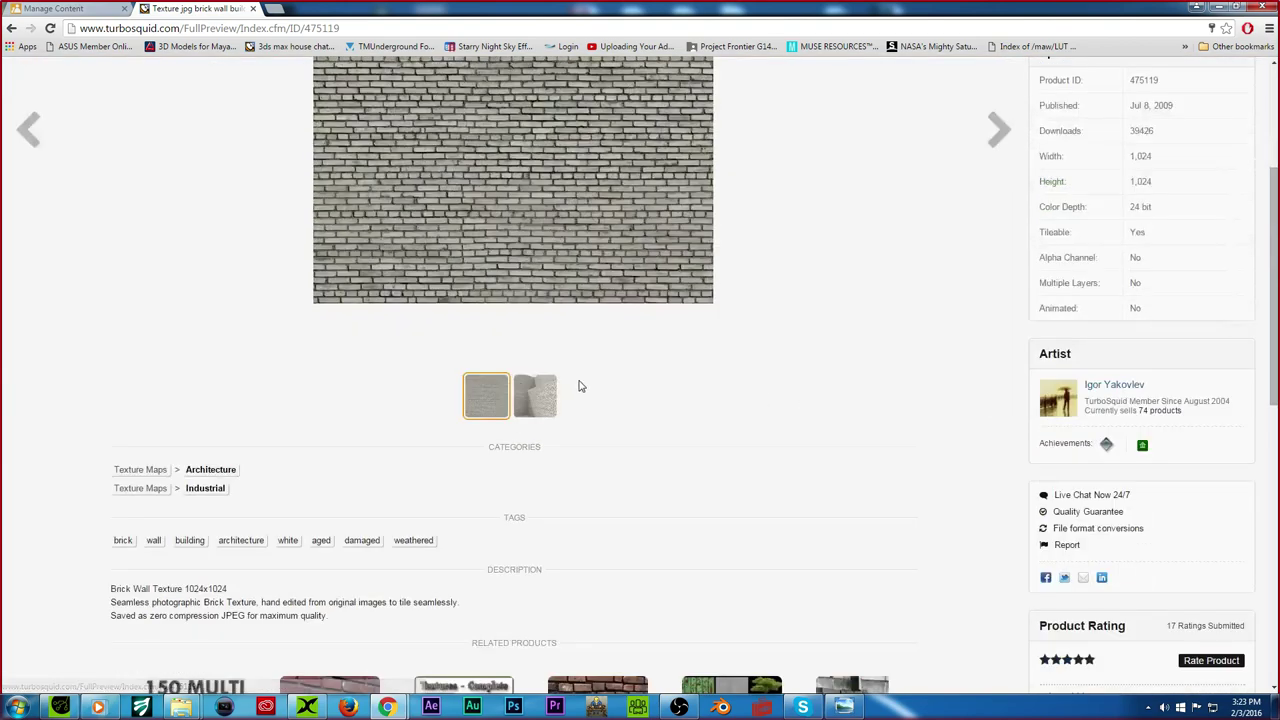
left_click(527, 399)
scroll(536, 278, "up", 3)
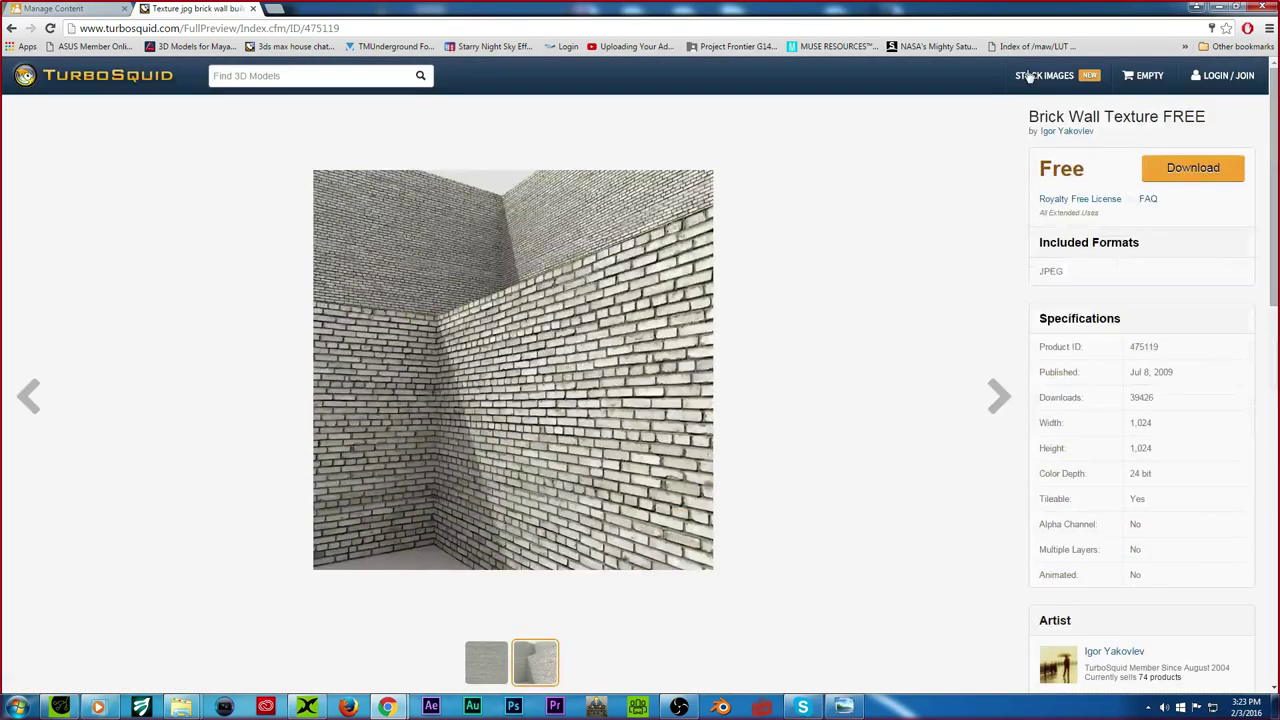
left_click(1216, 8)
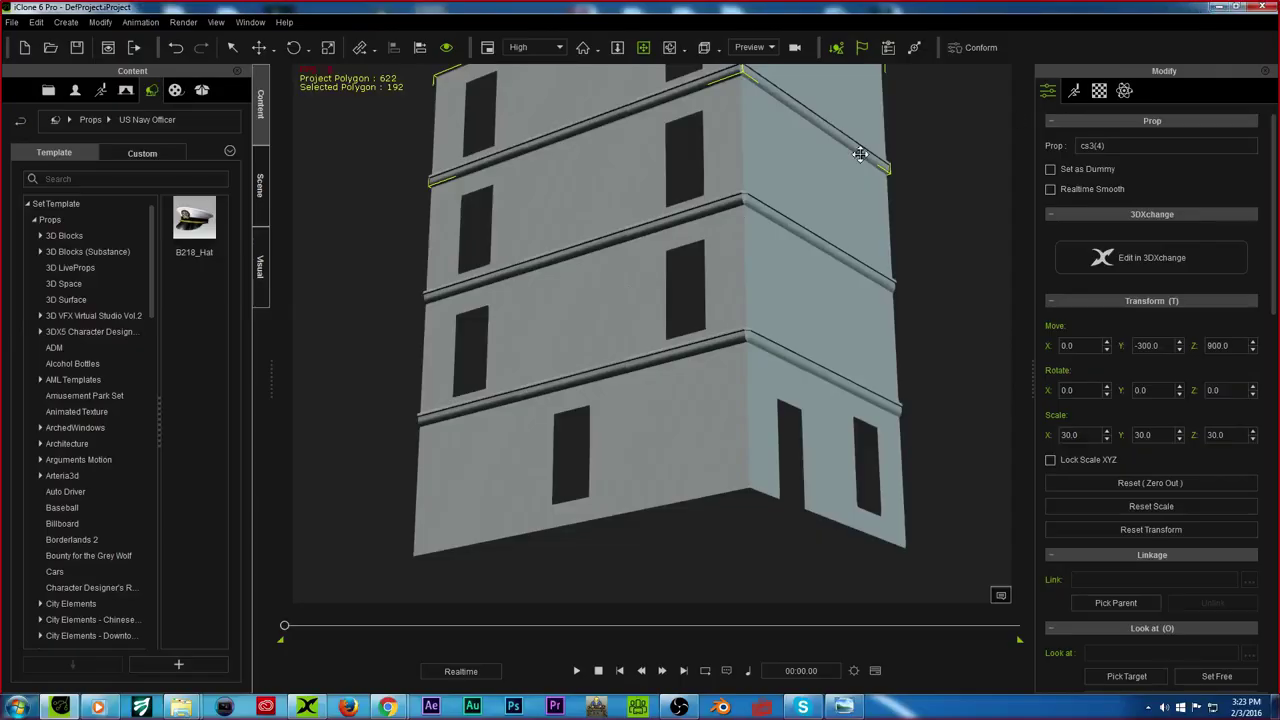
Step: Open the Documents library in Windows Explorer and go to the Textures folder inside Blender Projects
mouse_move(180, 708)
mouse_move(80, 680)
left_click(18, 707)
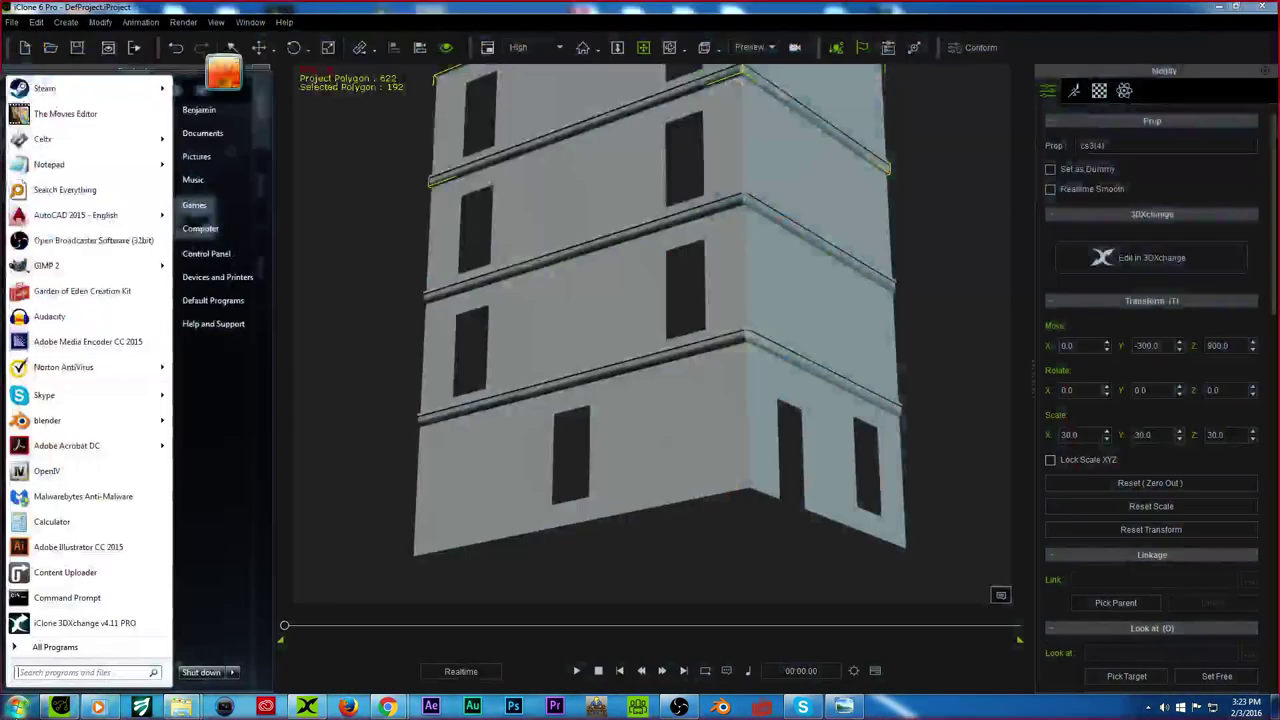
left_click(259, 142)
scroll(345, 255, "down", 3)
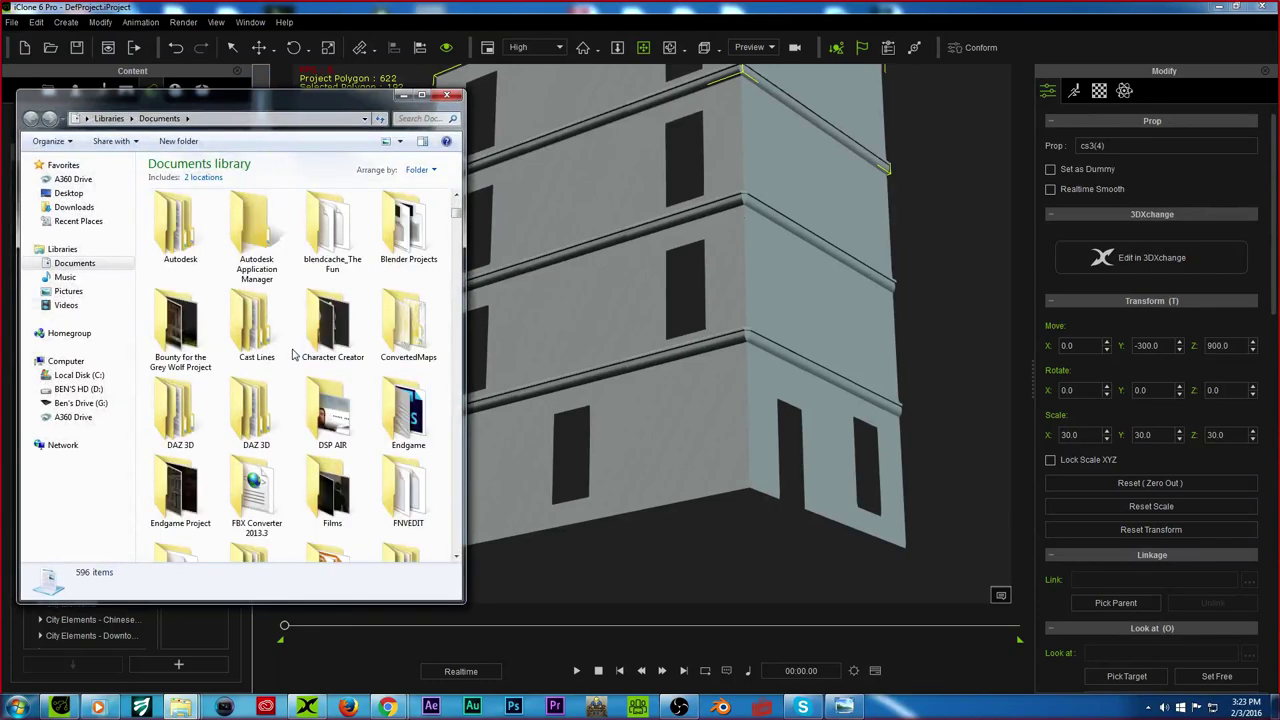
double_click(408, 230)
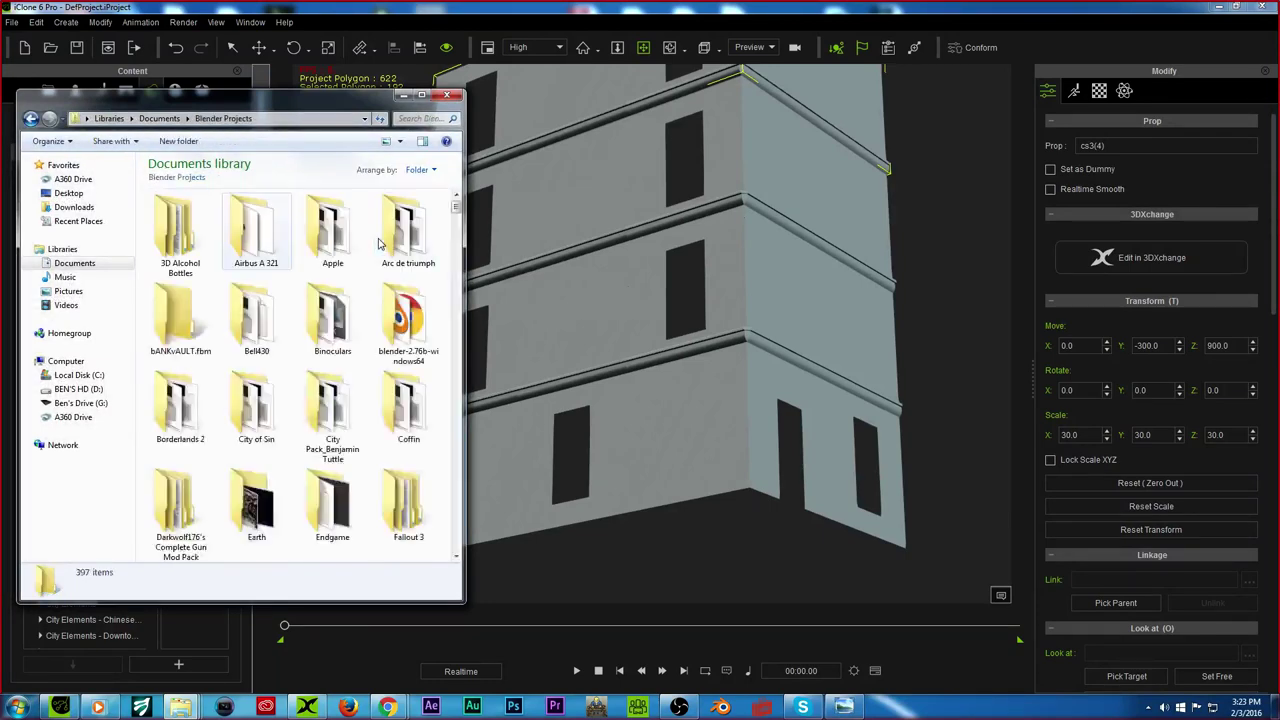
scroll(333, 403, "down", 5)
scroll(333, 401, "down", 3)
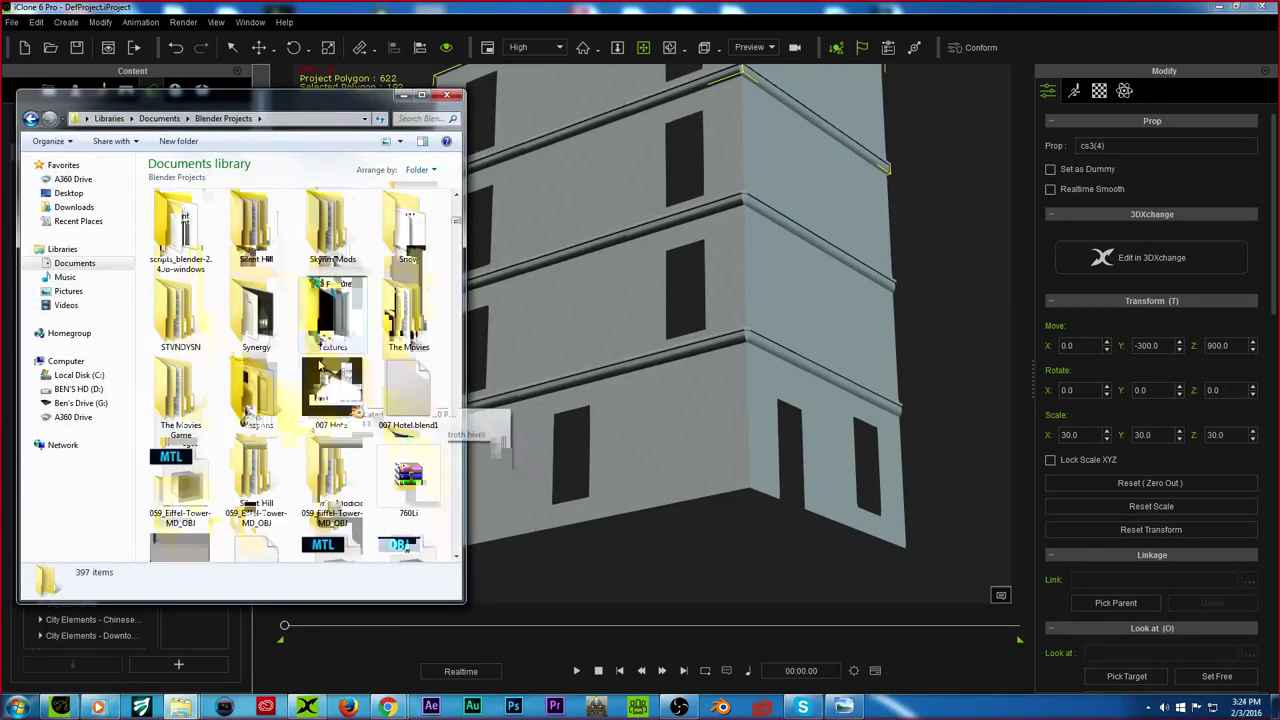
double_click(332, 308)
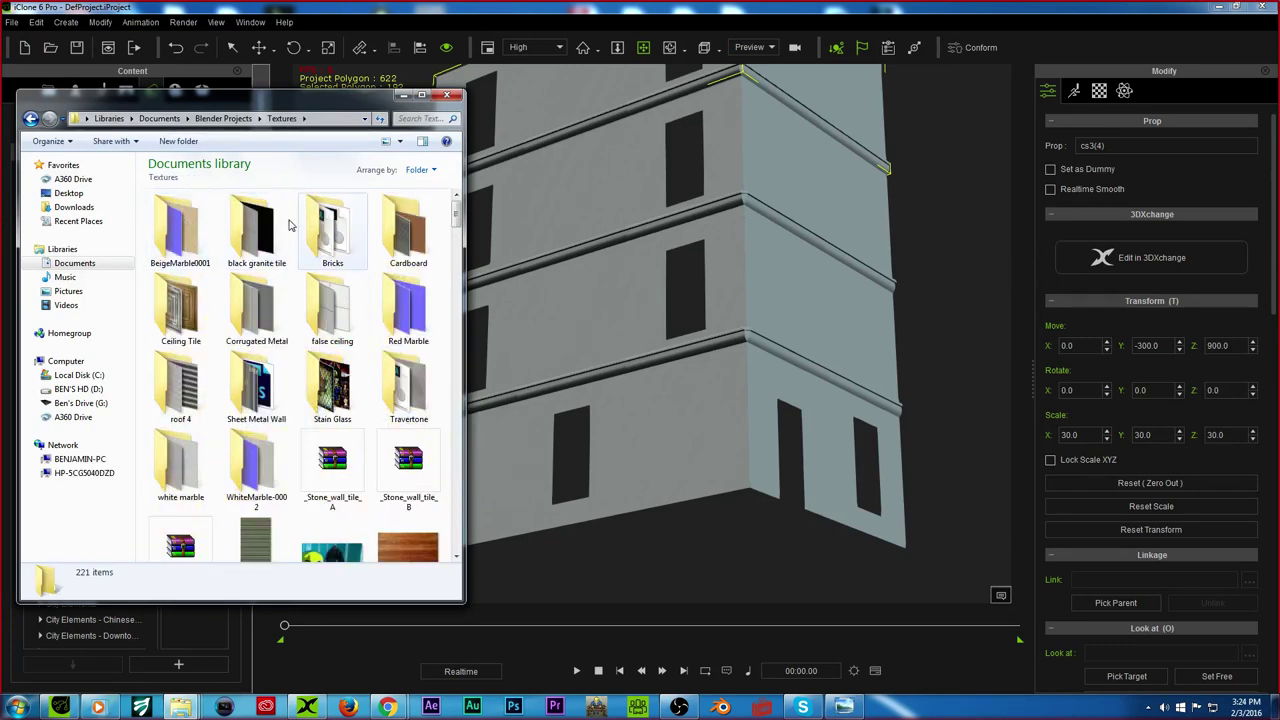
double_click(332, 228)
left_click_drag(245, 240, 678, 451)
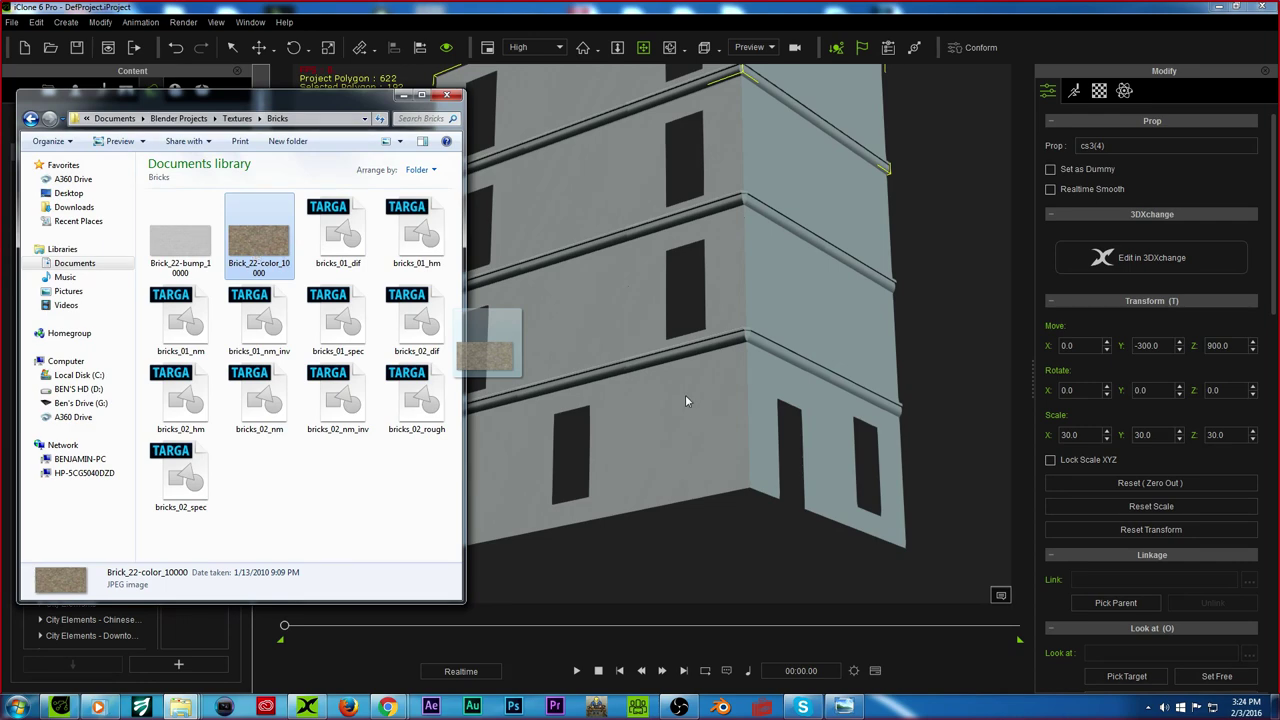
left_click_drag(366, 290, 240, 238)
left_click(237, 119)
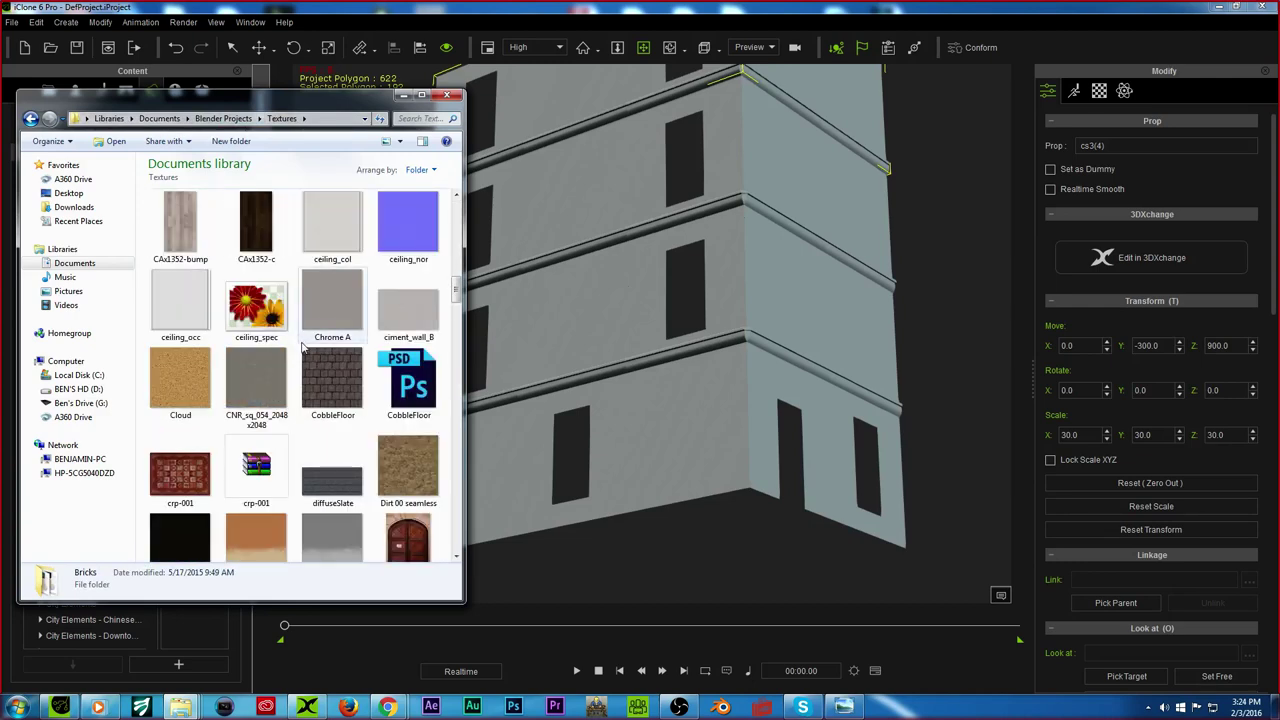
Step: Apply the brick012 image from the Textures folder to the solid ground-floor wall panel beside the building's corner
scroll(300, 345, "up", 3)
left_click_drag(394, 245, 673, 435)
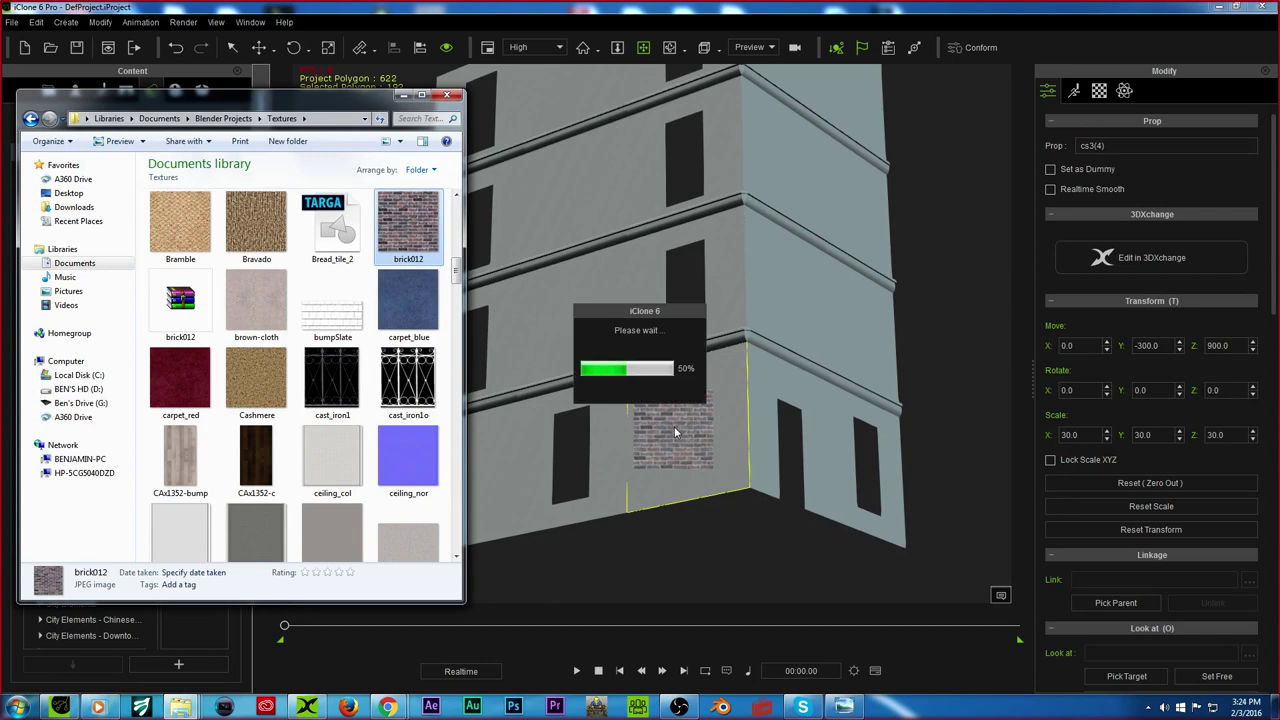
right_click_drag(608, 322, 634, 469, "alt")
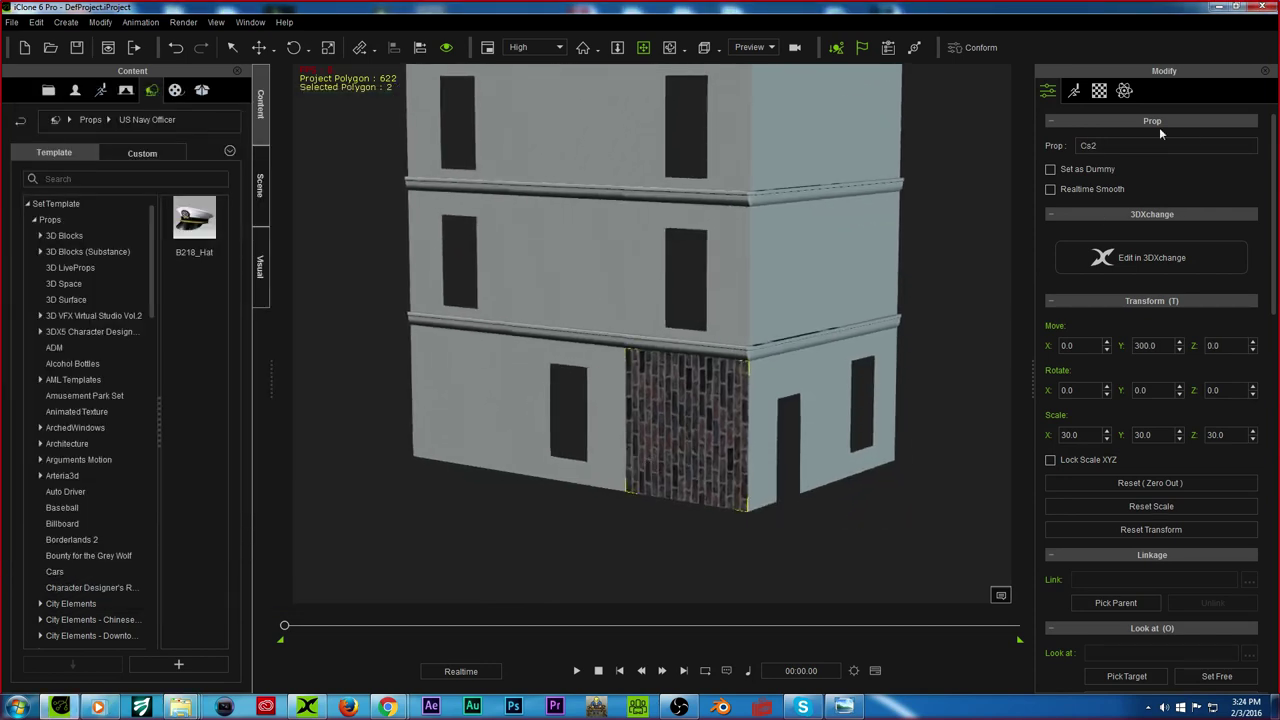
Step: Set the brick panel material's ambient and diffuse colors to white
left_click(1099, 91)
scroll(1170, 470, "down", 8)
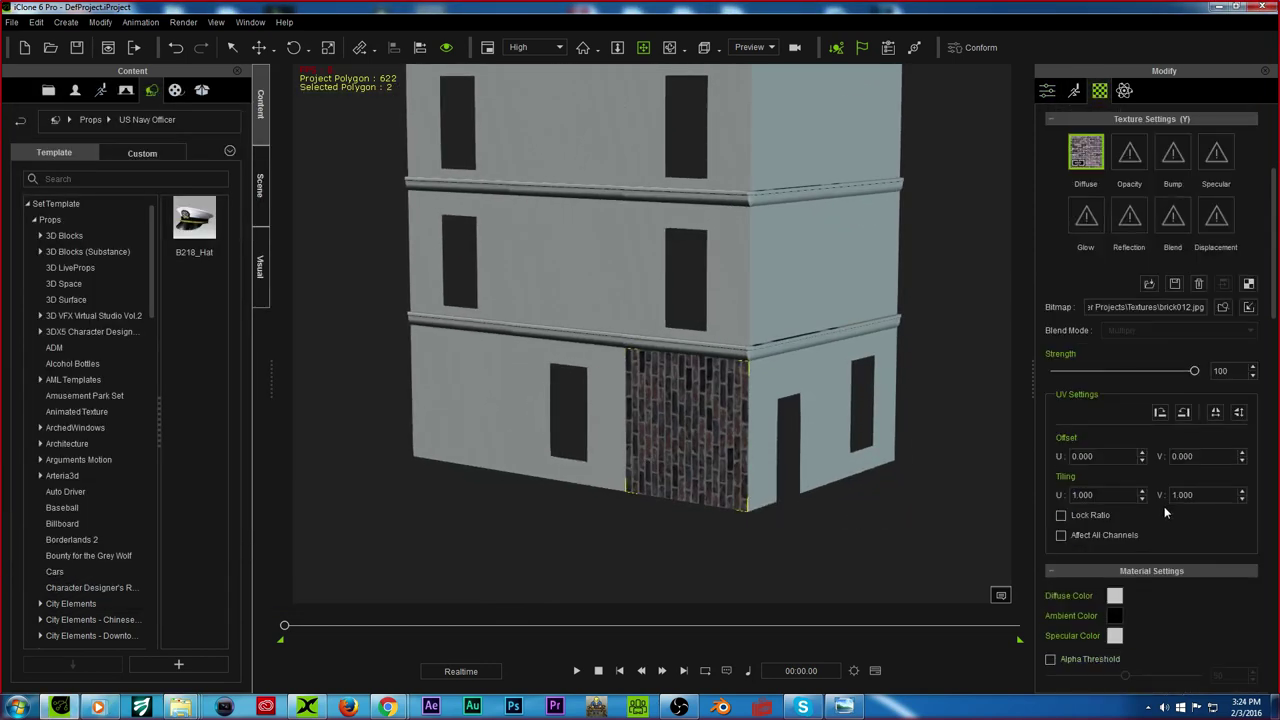
left_click(1116, 456)
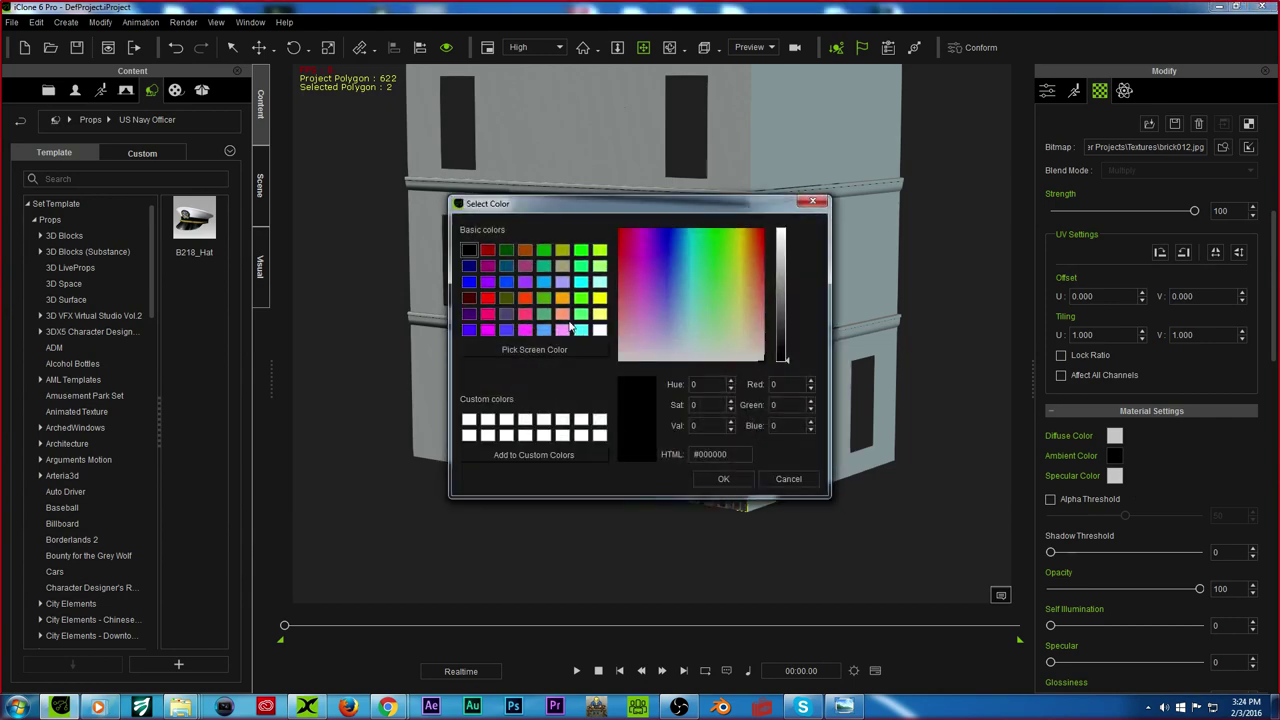
left_click(599, 330)
left_click(724, 479)
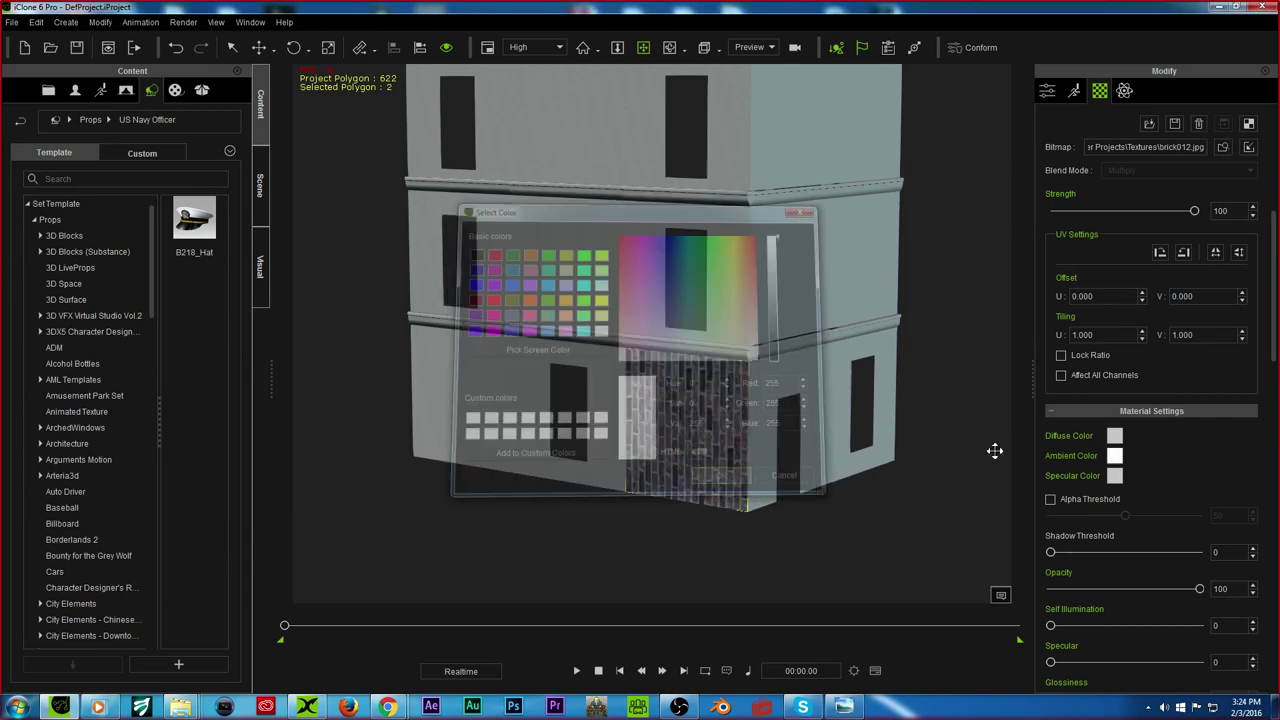
left_click(1115, 436)
left_click(599, 330)
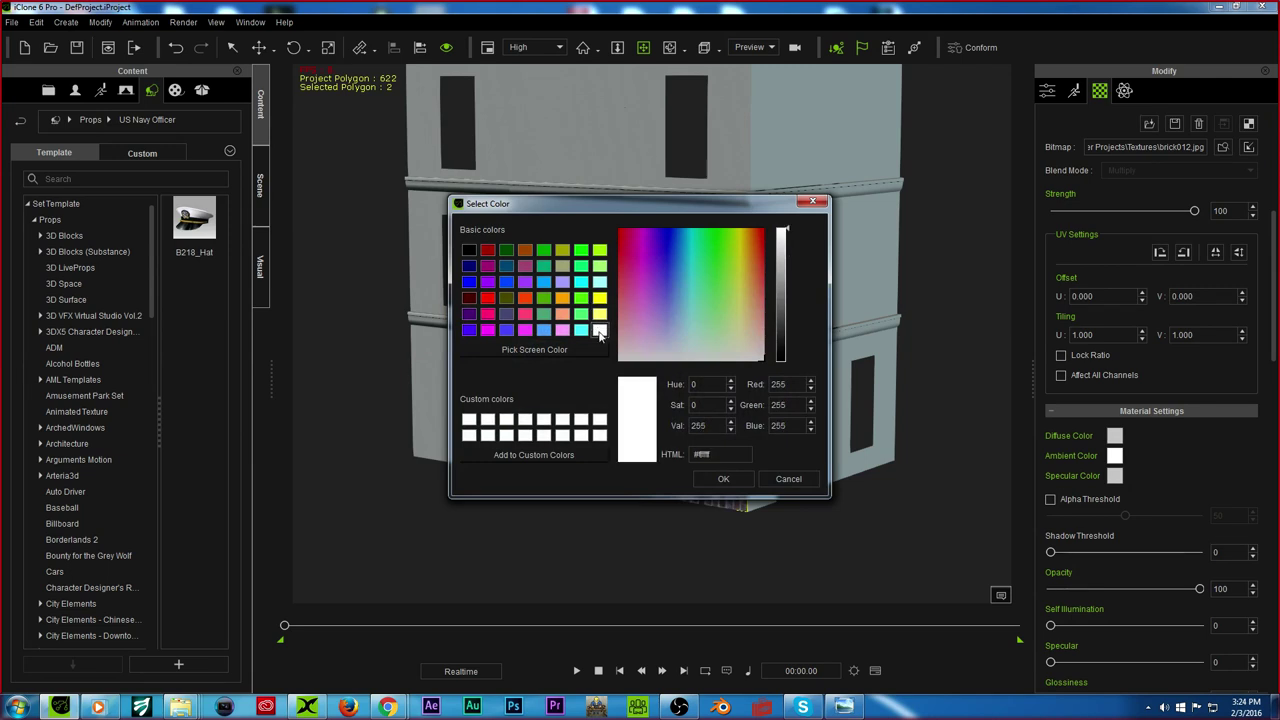
left_click(727, 483)
Step: Rotate the brick texture 90 degrees so its courses run horizontally, and set both U and V tiling to 2
scroll(1214, 270, "up", 2)
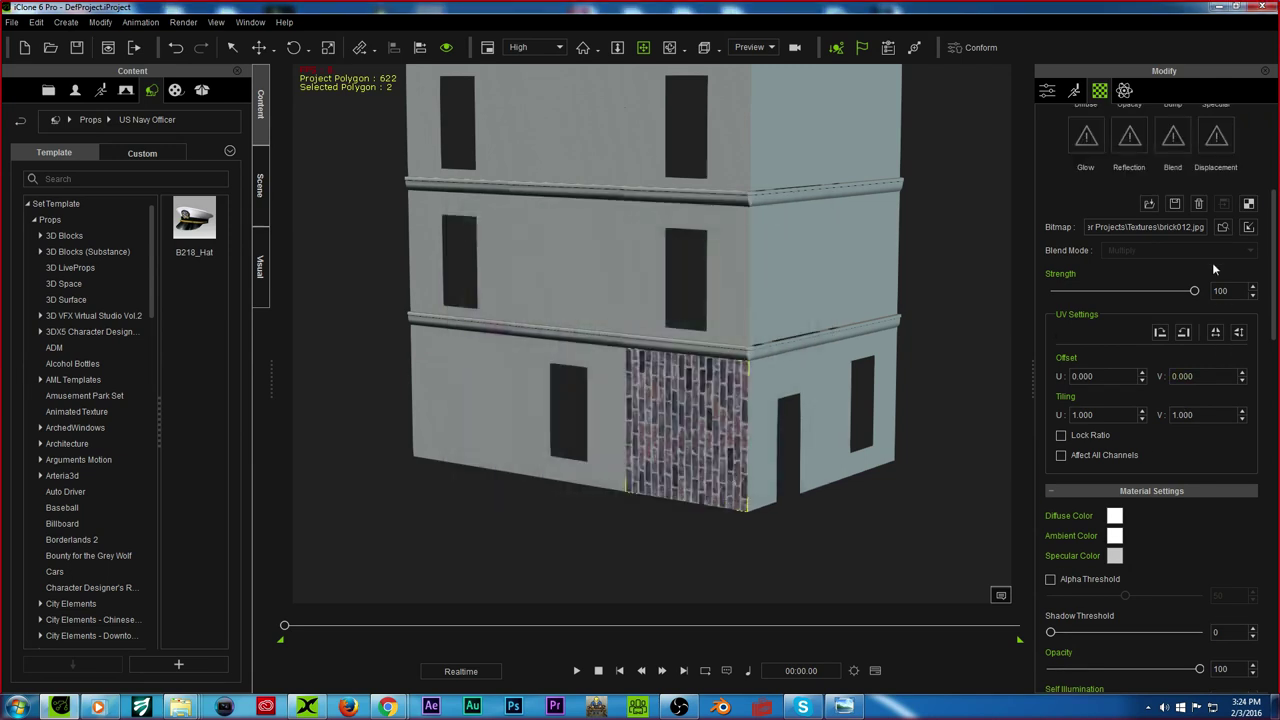
left_click(1184, 333)
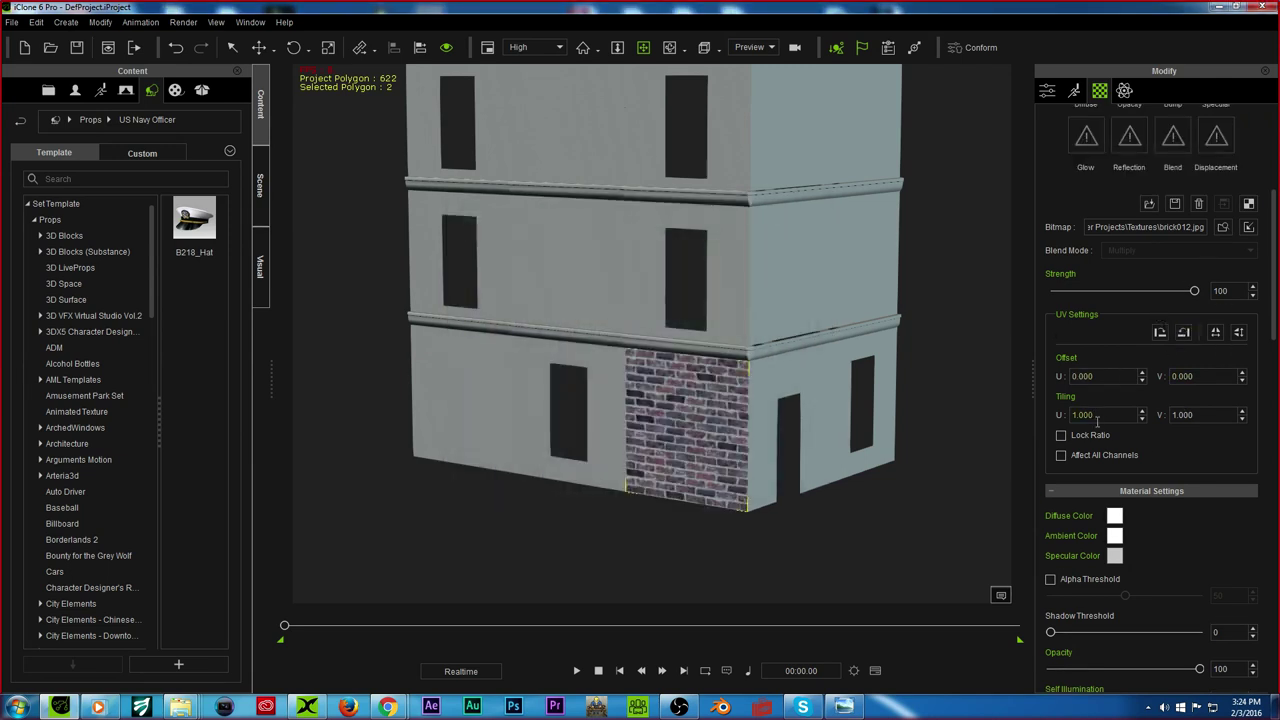
type("2")
key("Return")
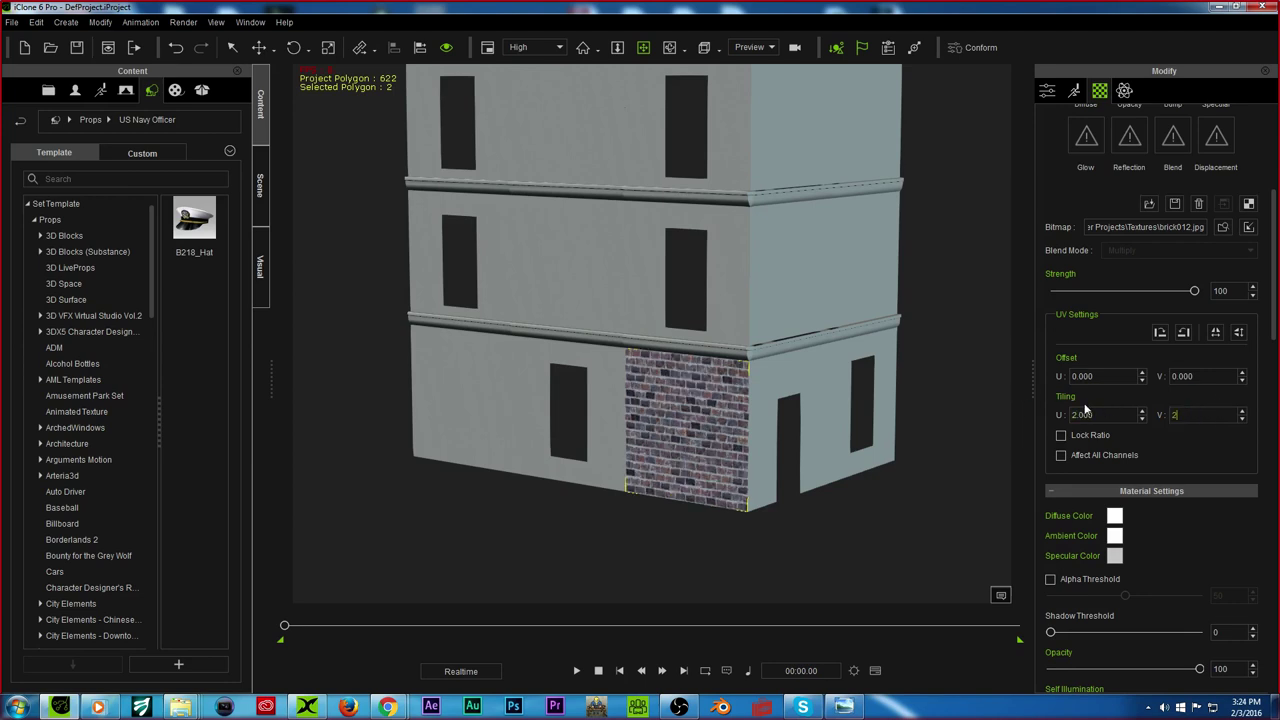
type("2")
key("Return")
Step: Examine the tiled brick panel up close and in relation to the whole building
right_click_drag(744, 416, 674, 240)
left_click_drag(674, 274, 638, 344)
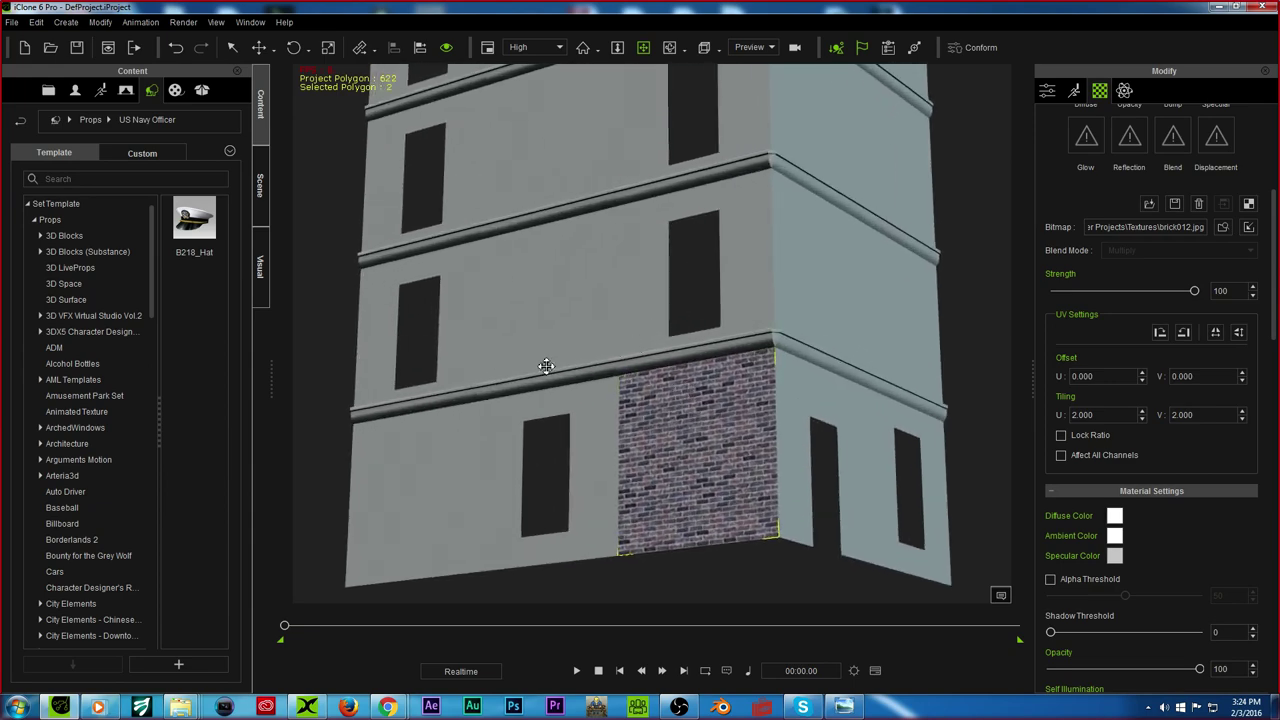
left_click_drag(683, 265, 625, 392)
right_click_drag(625, 392, 514, 371)
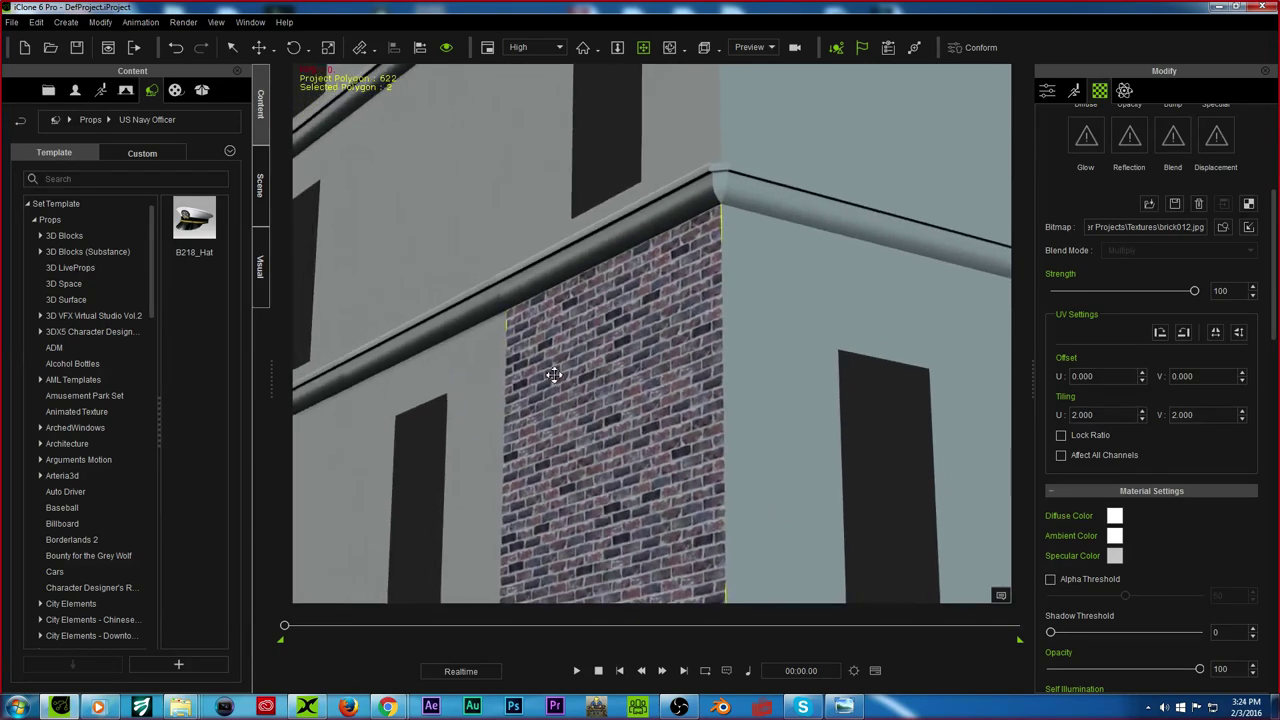
scroll(563, 367, "down", 3)
scroll(563, 367, "down", 4)
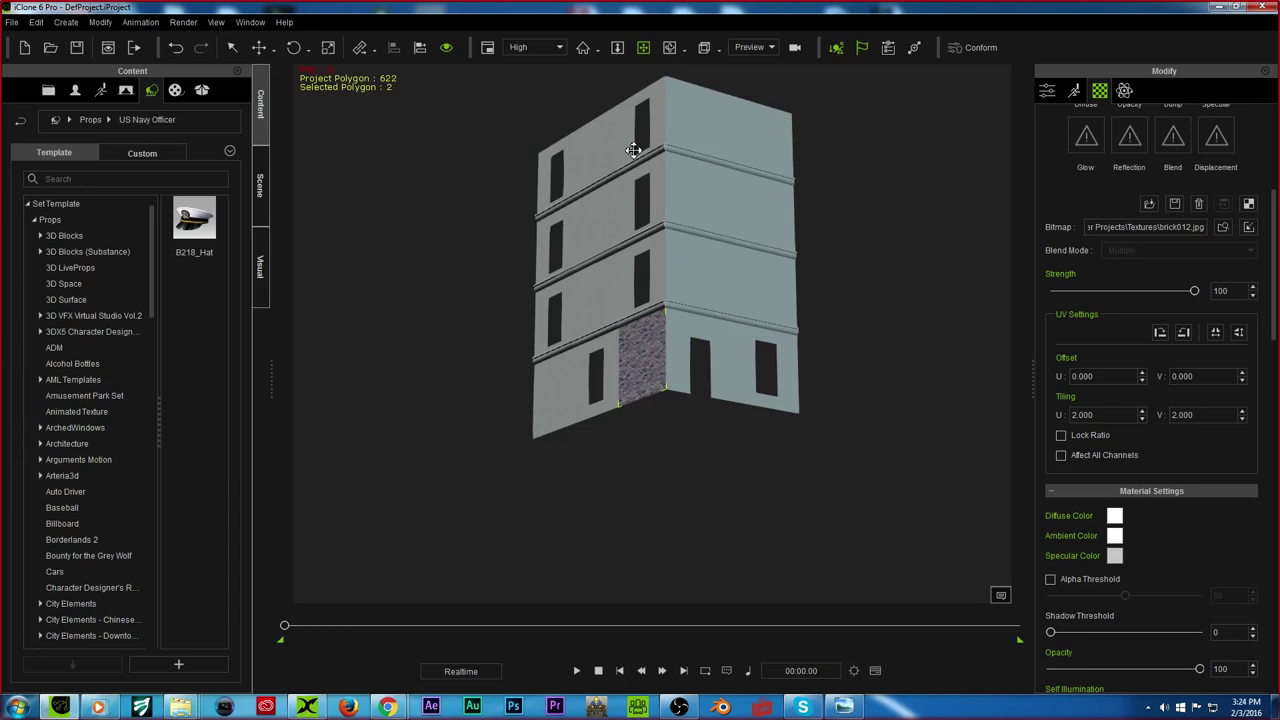
scroll(650, 370, "up", 5)
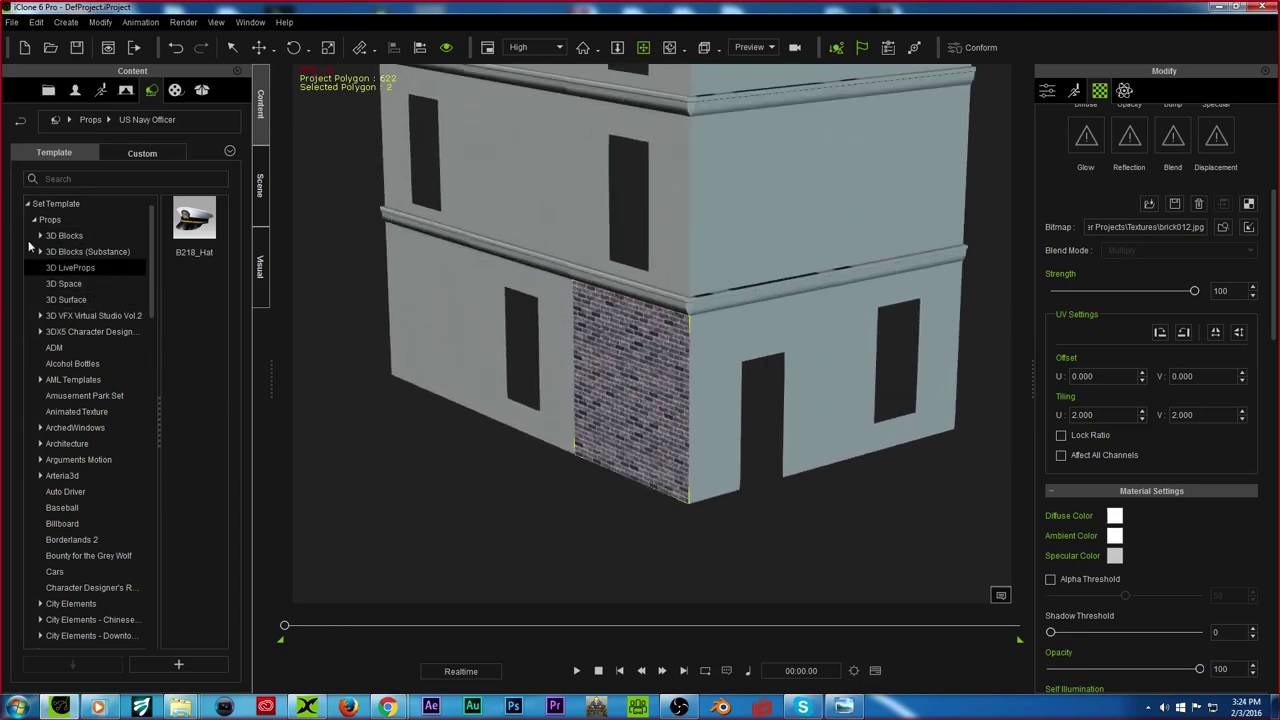
Step: Look through the Home, Outdoor and Stage folders of the iProps library for suitable building props
scroll(101, 490, "down", 6)
scroll(61, 462, "down", 10)
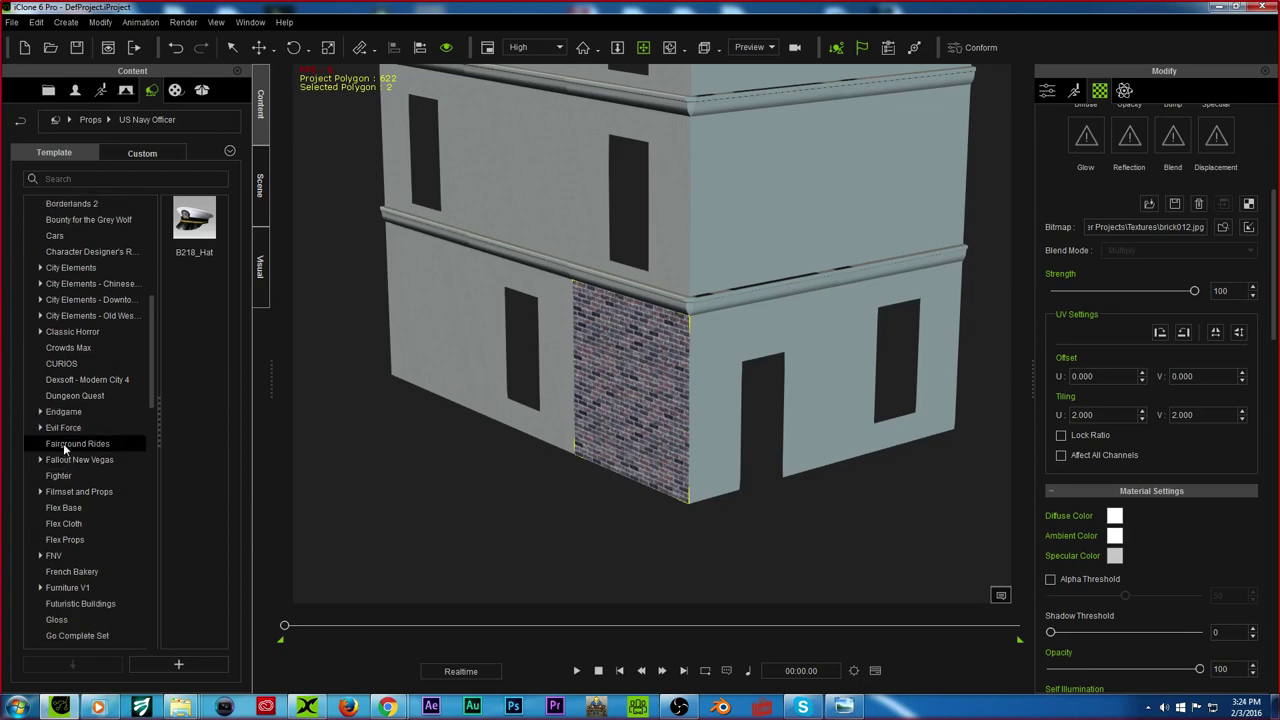
left_click(41, 348)
left_click(64, 380)
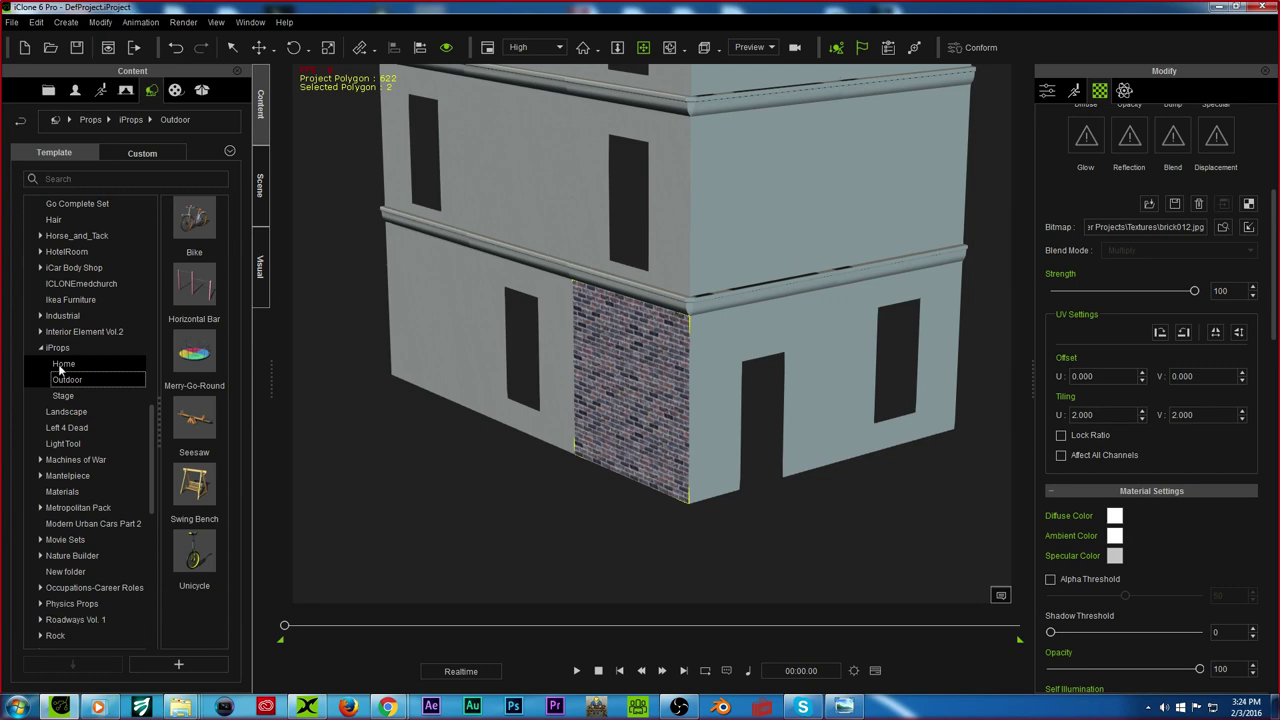
left_click(60, 366)
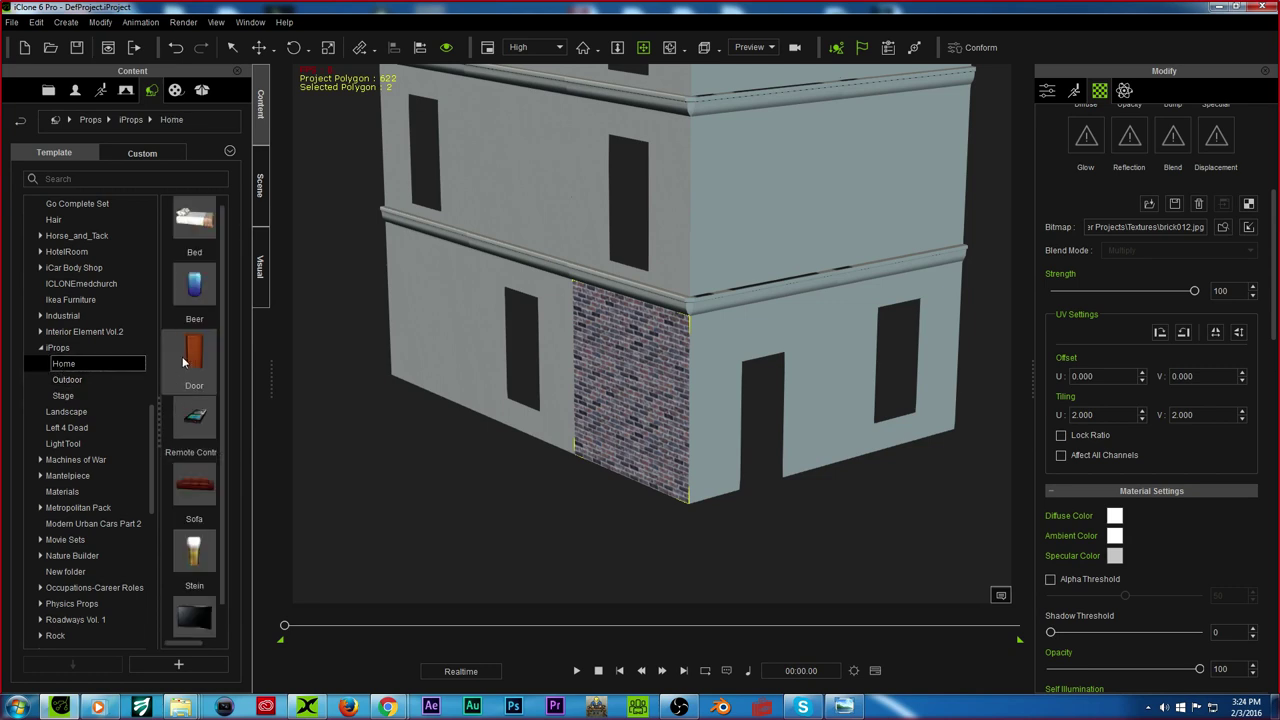
scroll(192, 400, "down", 1)
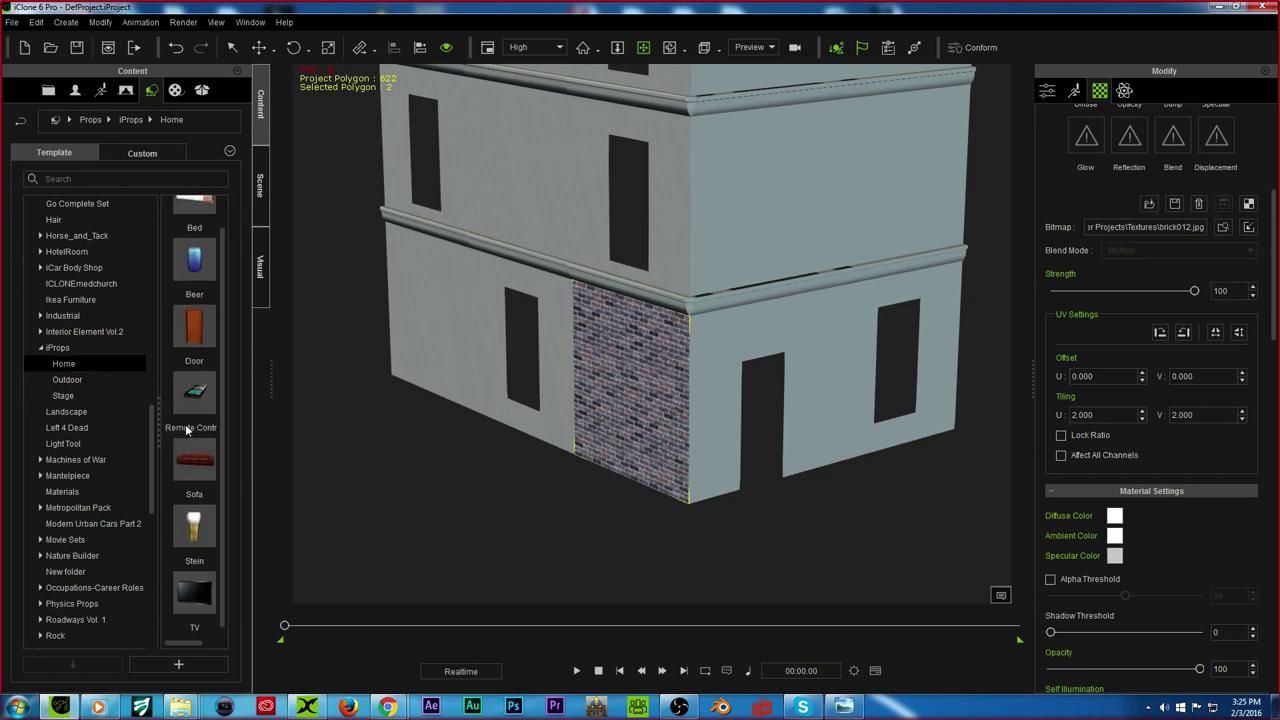
left_click(55, 393)
left_click(72, 383)
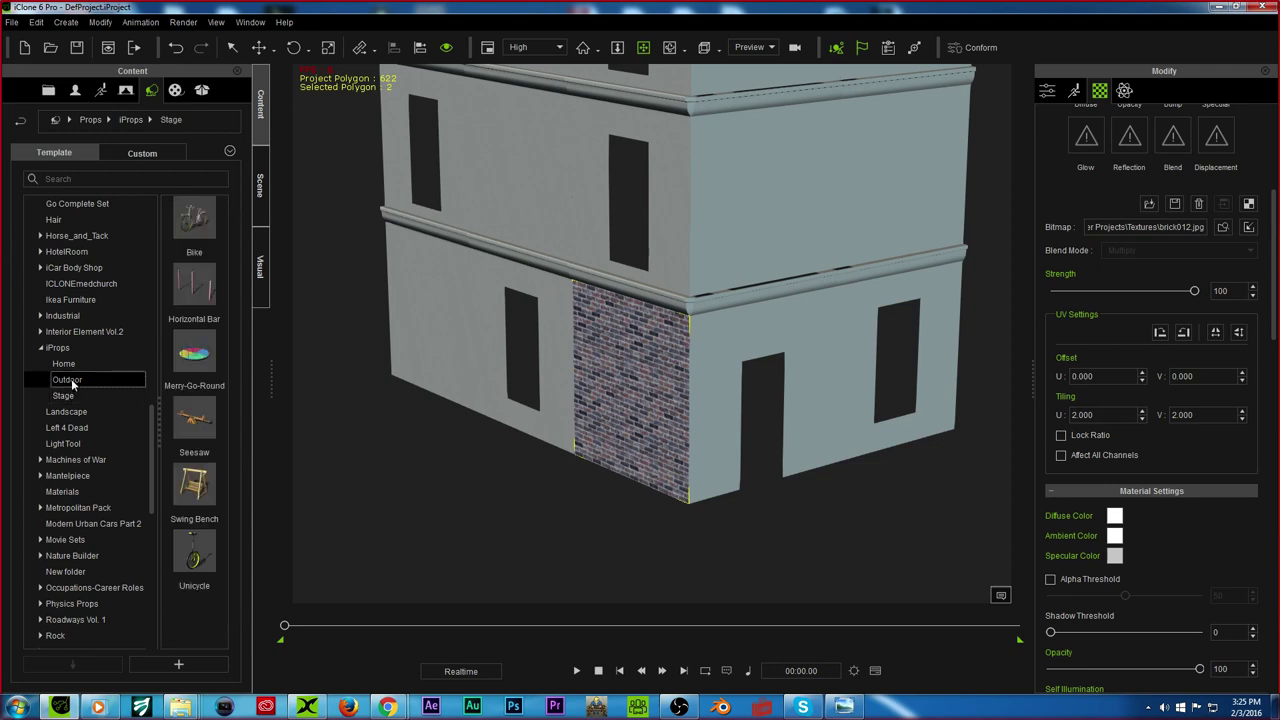
Step: Search the rest of the prop template folders for doors and windows
scroll(66, 314, "up", 4)
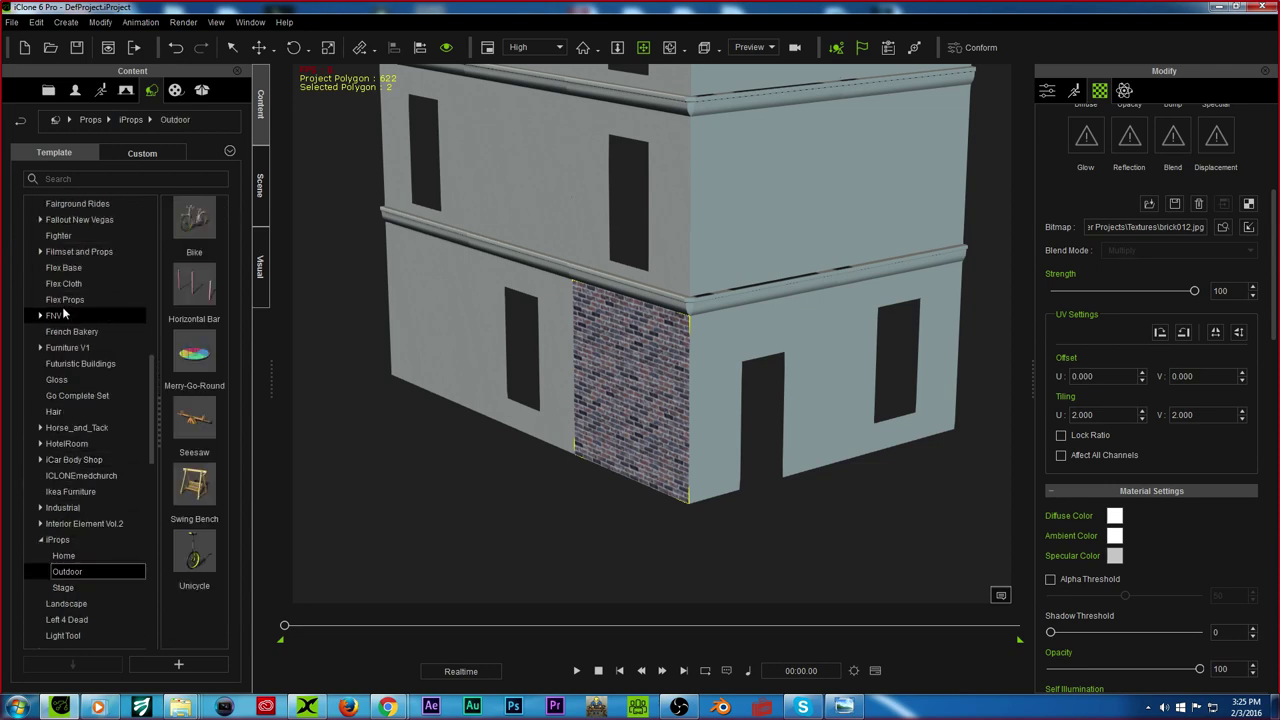
scroll(142, 316, "up", 7)
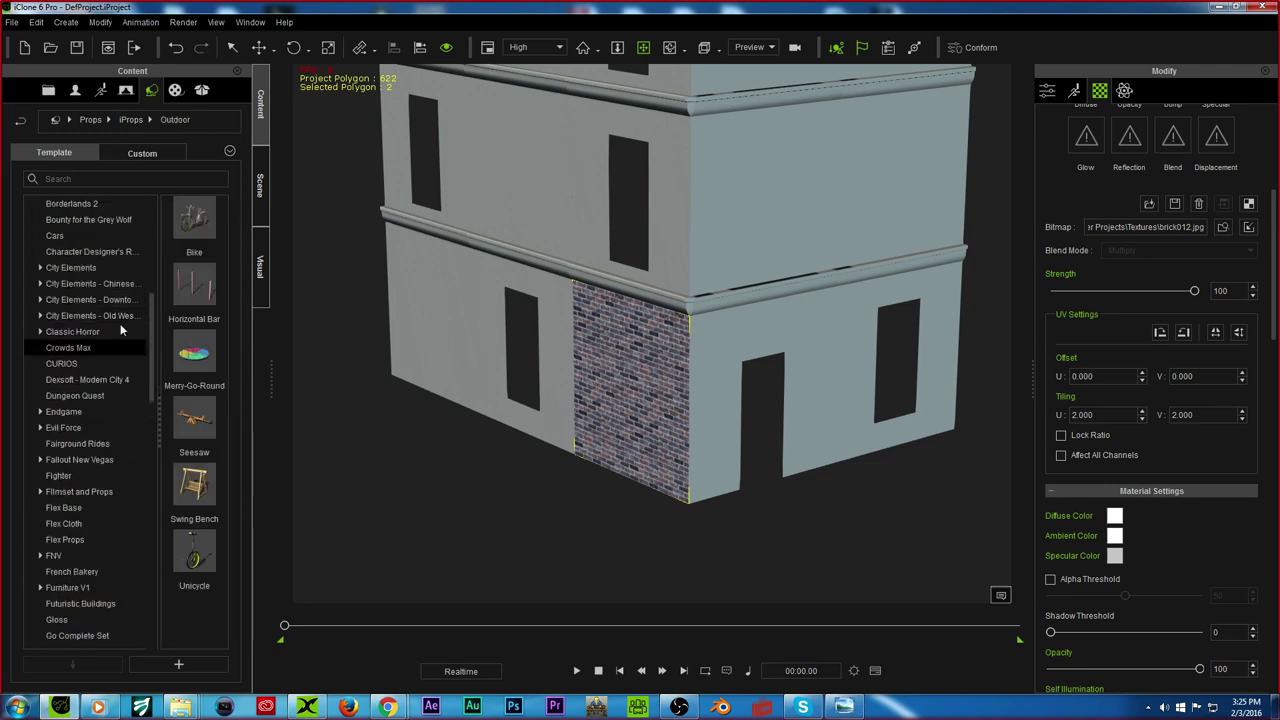
scroll(33, 390, "up", 5)
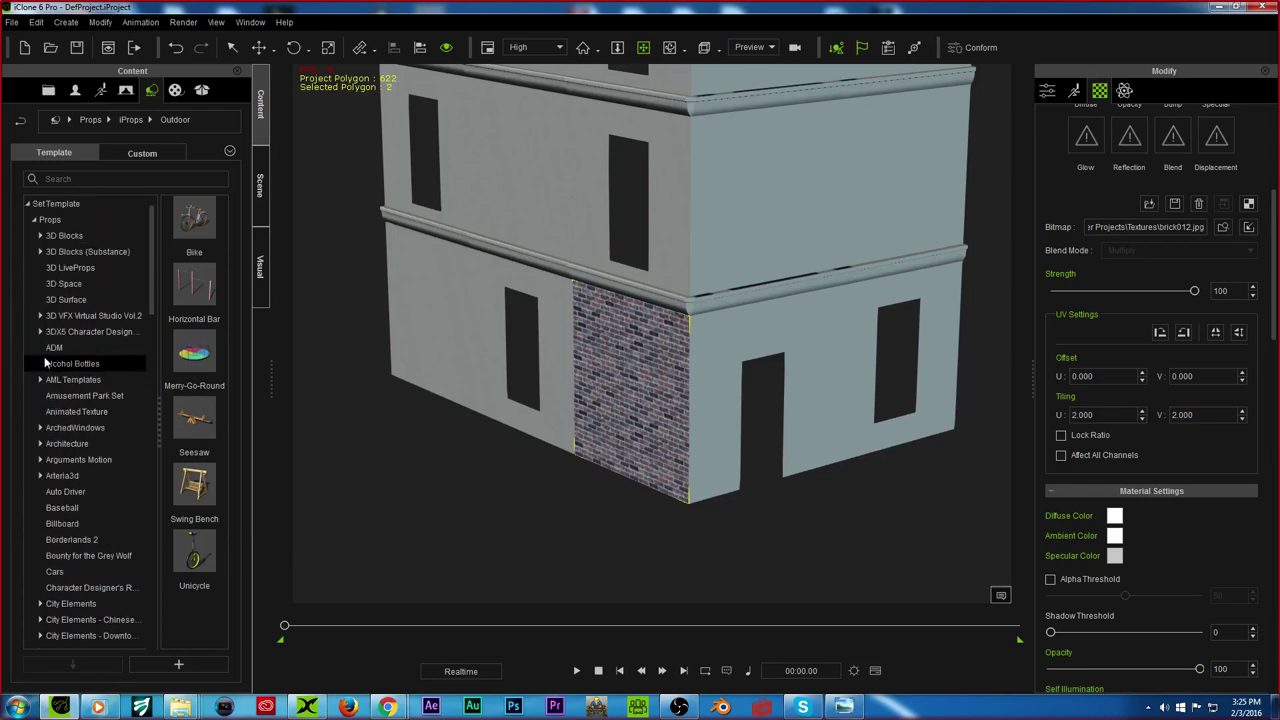
scroll(50, 370, "down", 10)
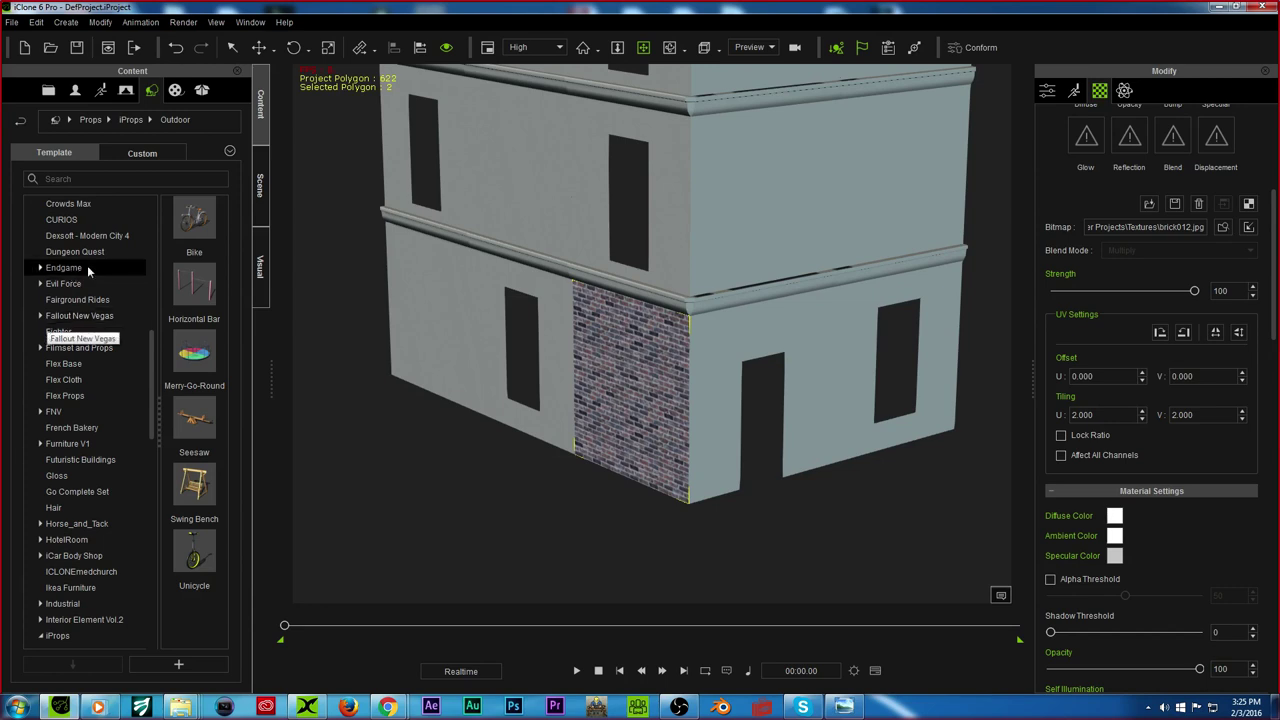
scroll(80, 345, "down", 4)
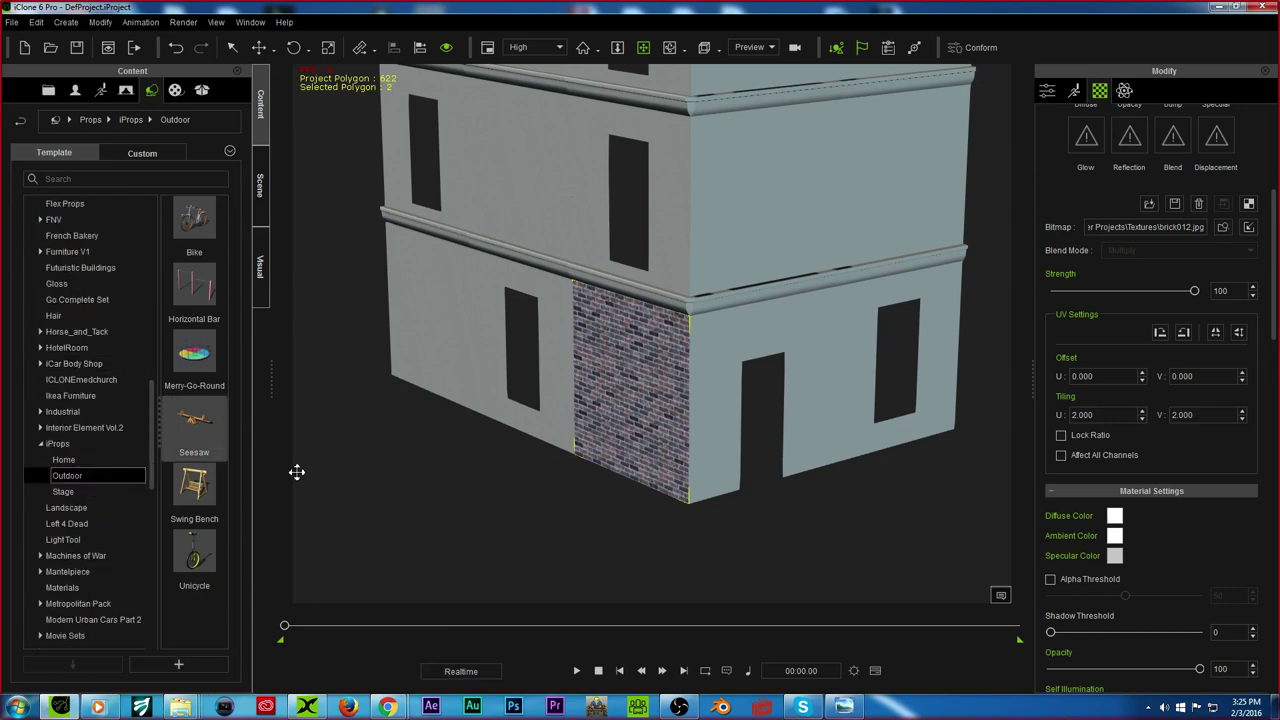
scroll(60, 390, "down", 5)
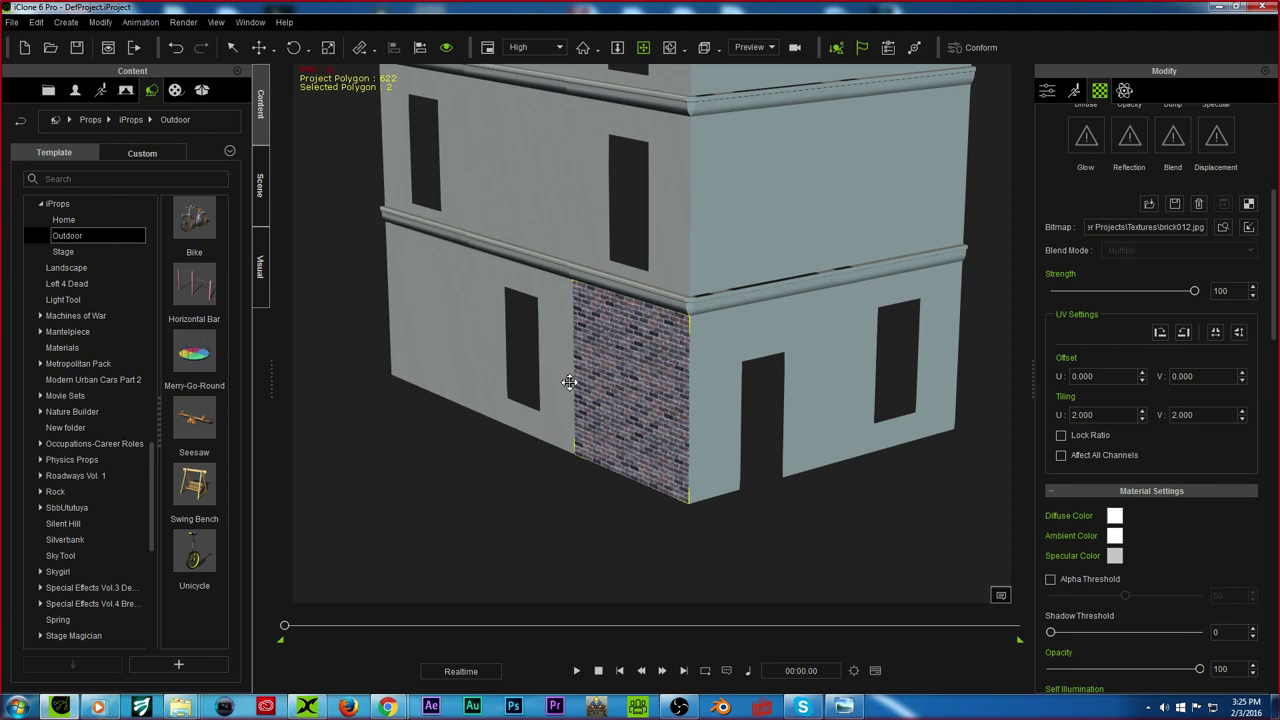
scroll(110, 398, "down", 4)
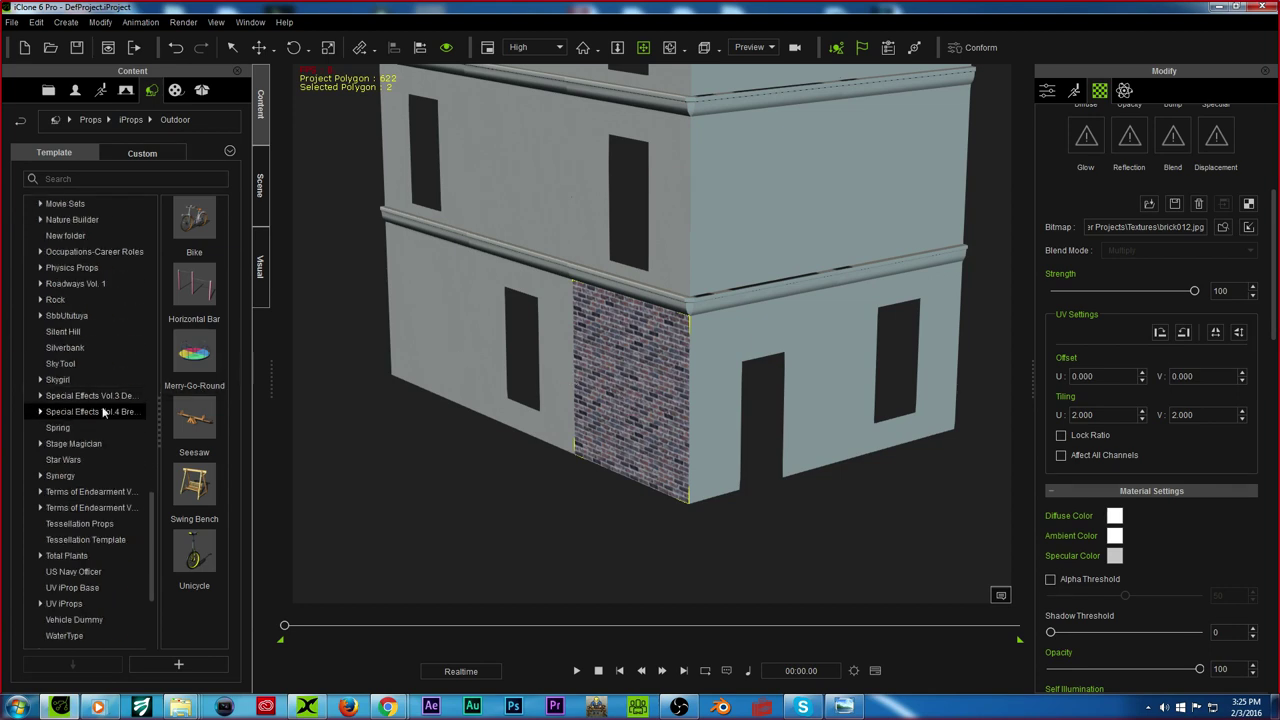
scroll(97, 389, "up", 2)
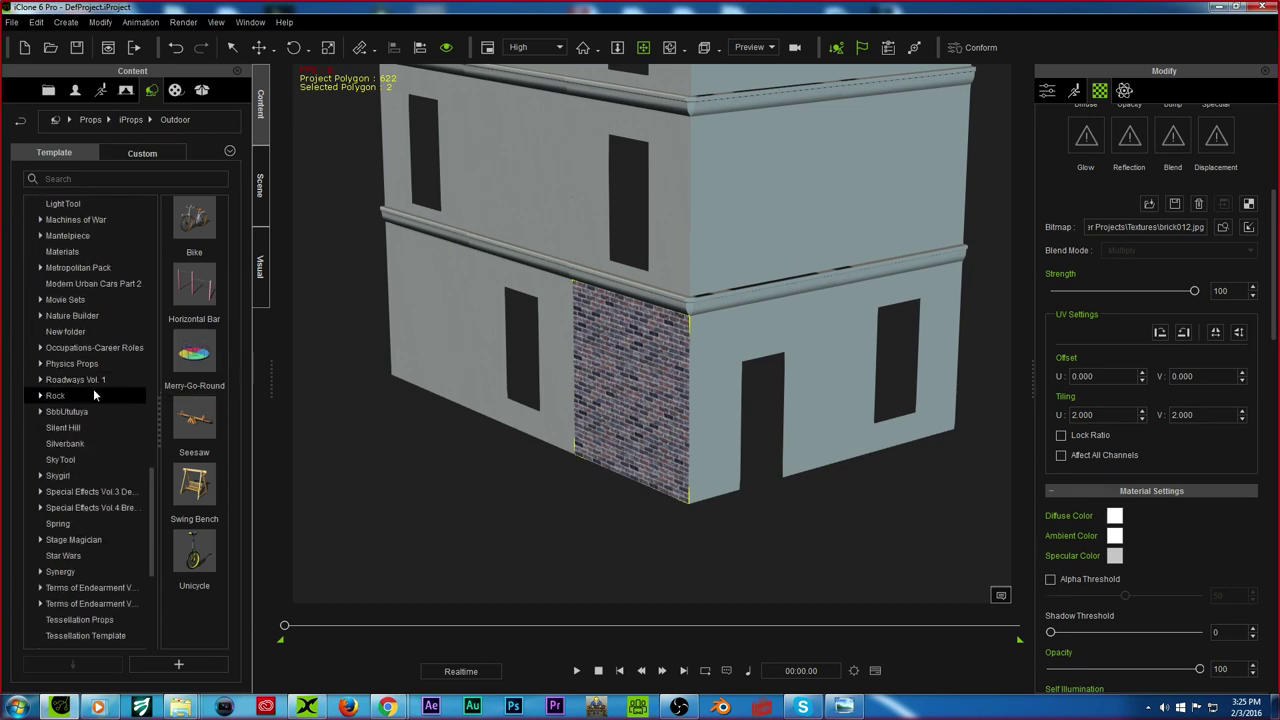
scroll(93, 388, "down", 2)
scroll(104, 407, "down", 3)
scroll(83, 443, "up", 3)
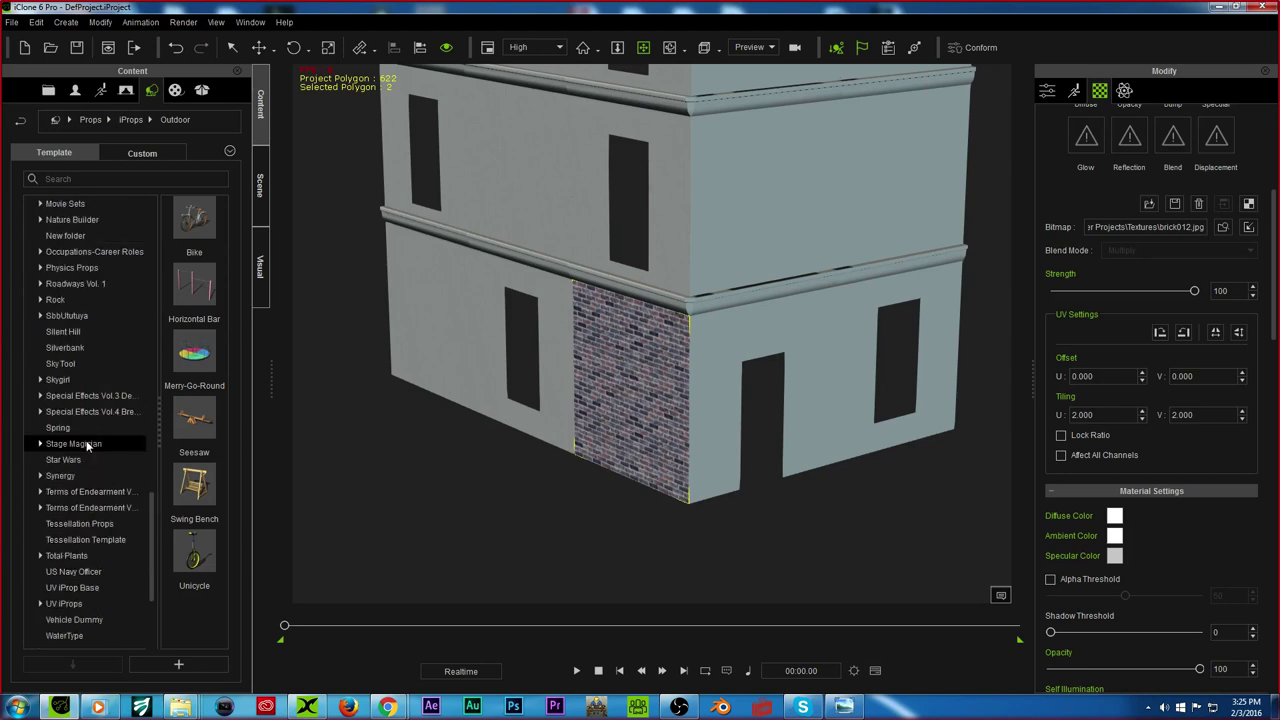
scroll(50, 400, "up", 9)
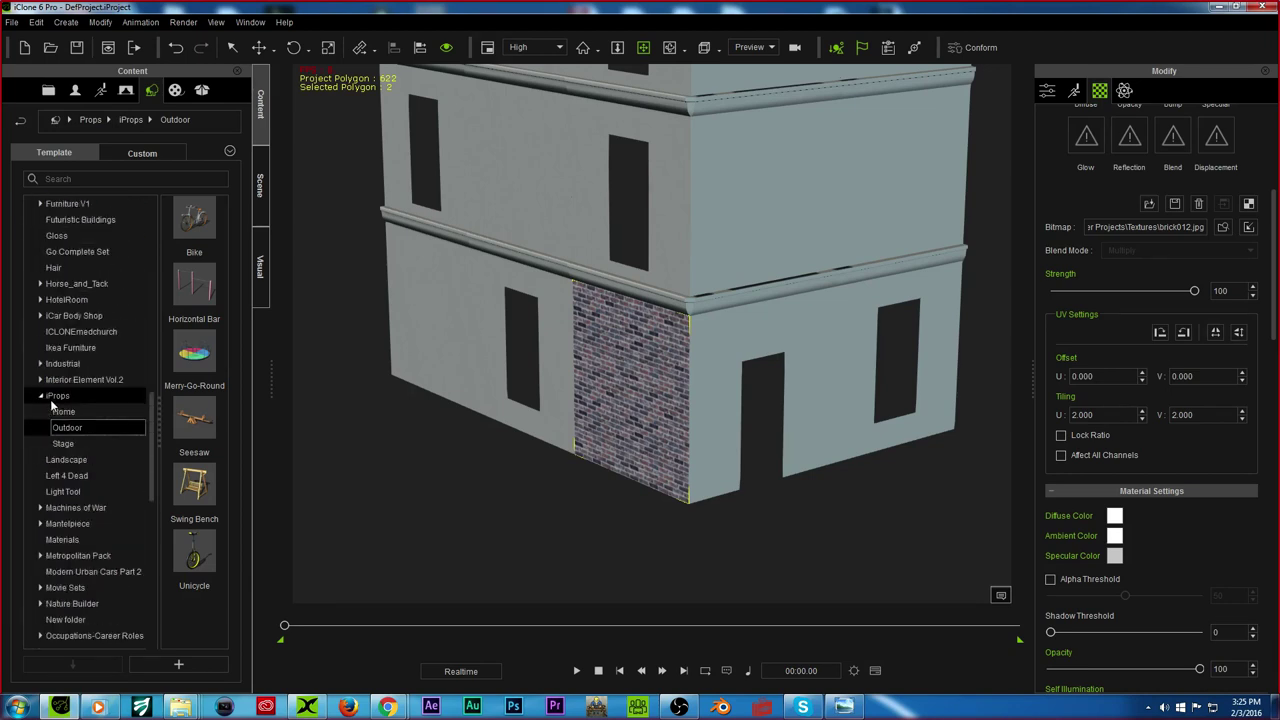
Step: Open the Doors folder in Interior Element Vol.2, under Residential Space and Doors and Windows
left_click(52, 412)
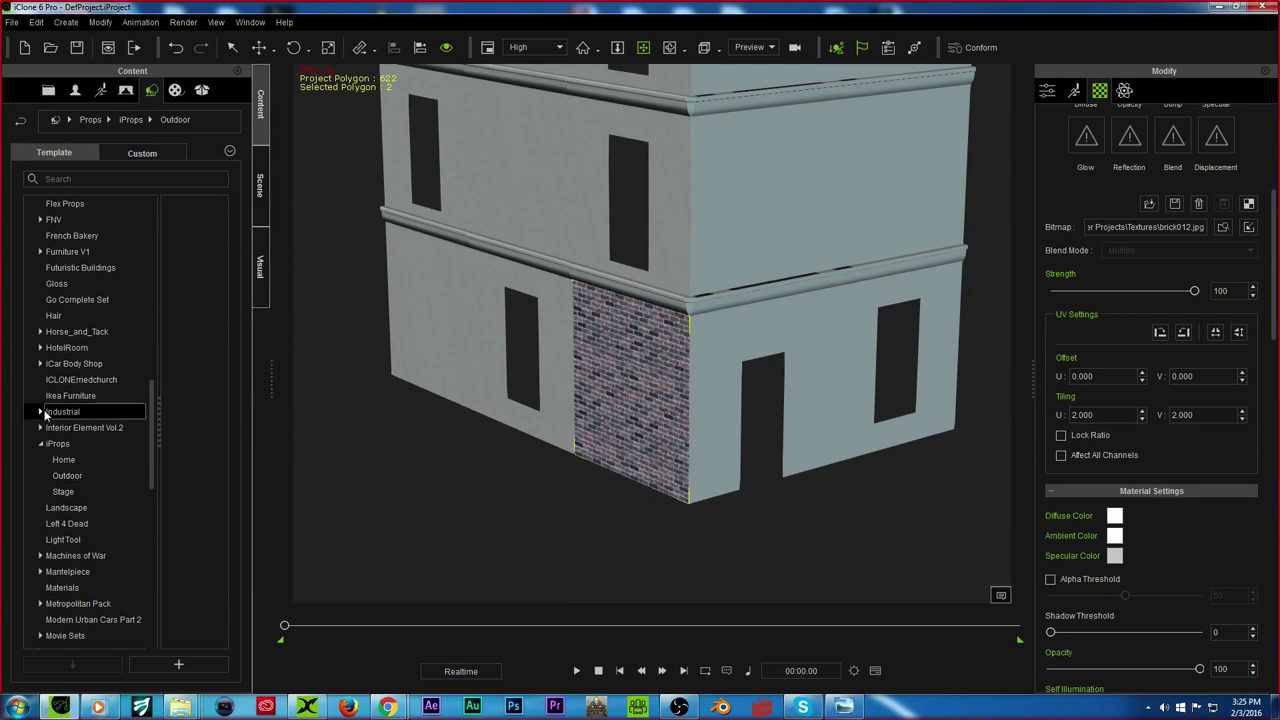
left_click(41, 428)
left_click(47, 444)
left_click(54, 460)
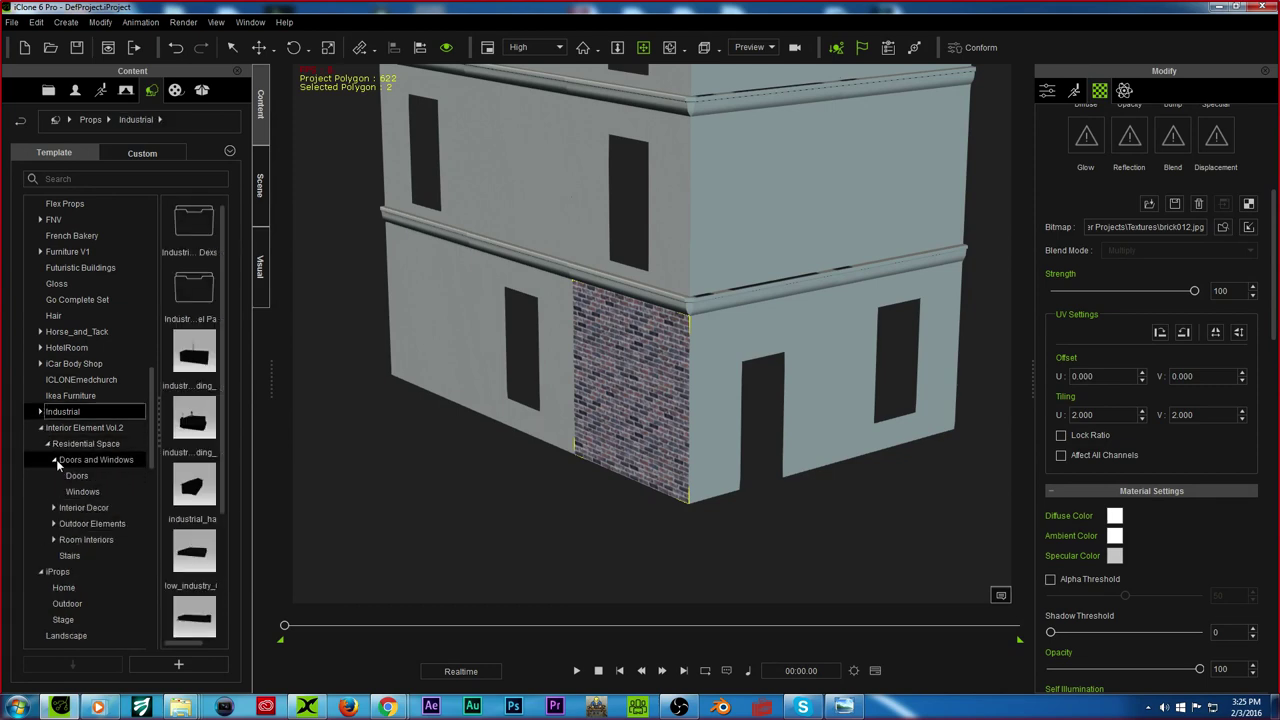
left_click(72, 477)
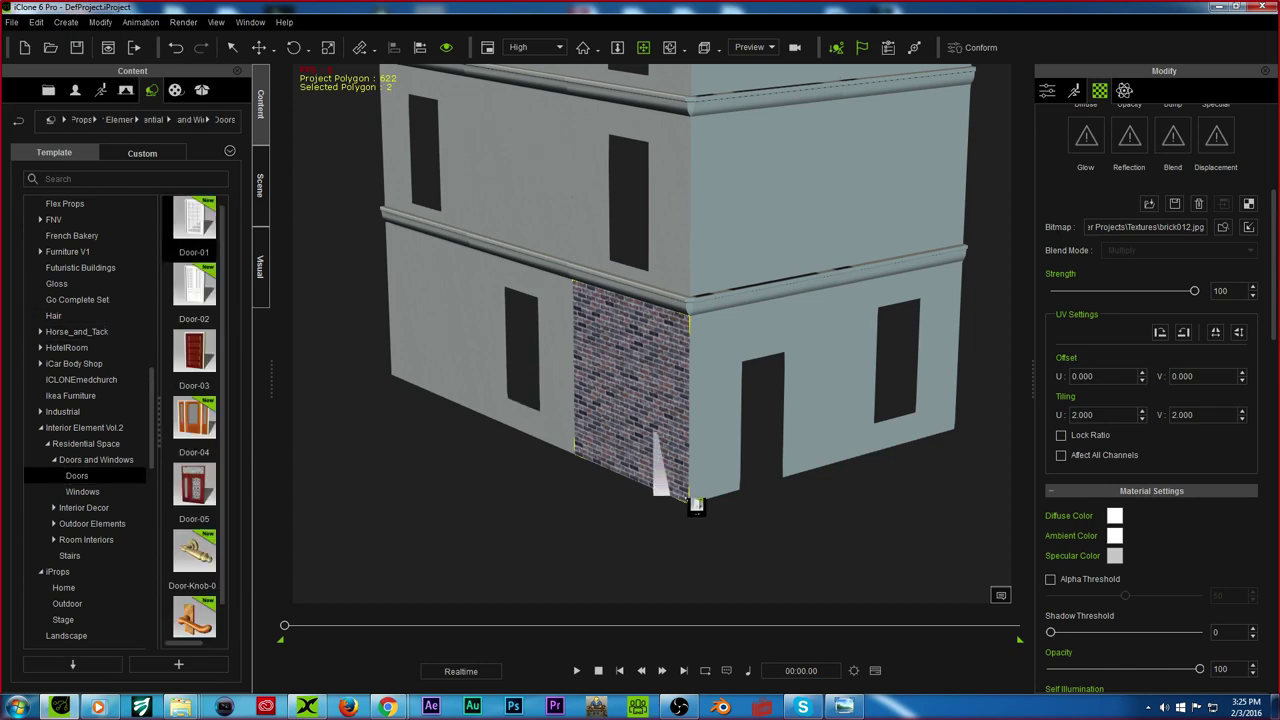
Step: Add the Door-03 prop to the scene in front of the ground-floor doorway
left_click_drag(194, 288, 742, 506)
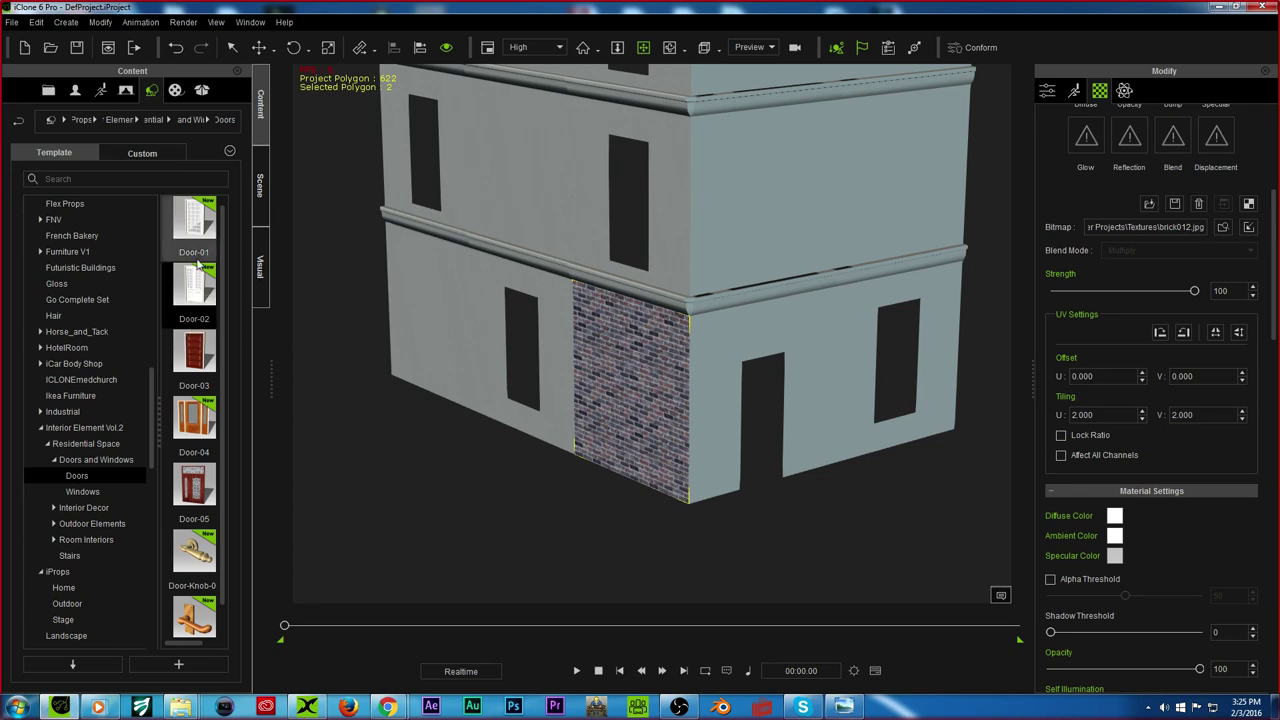
left_click_drag(207, 343, 766, 503)
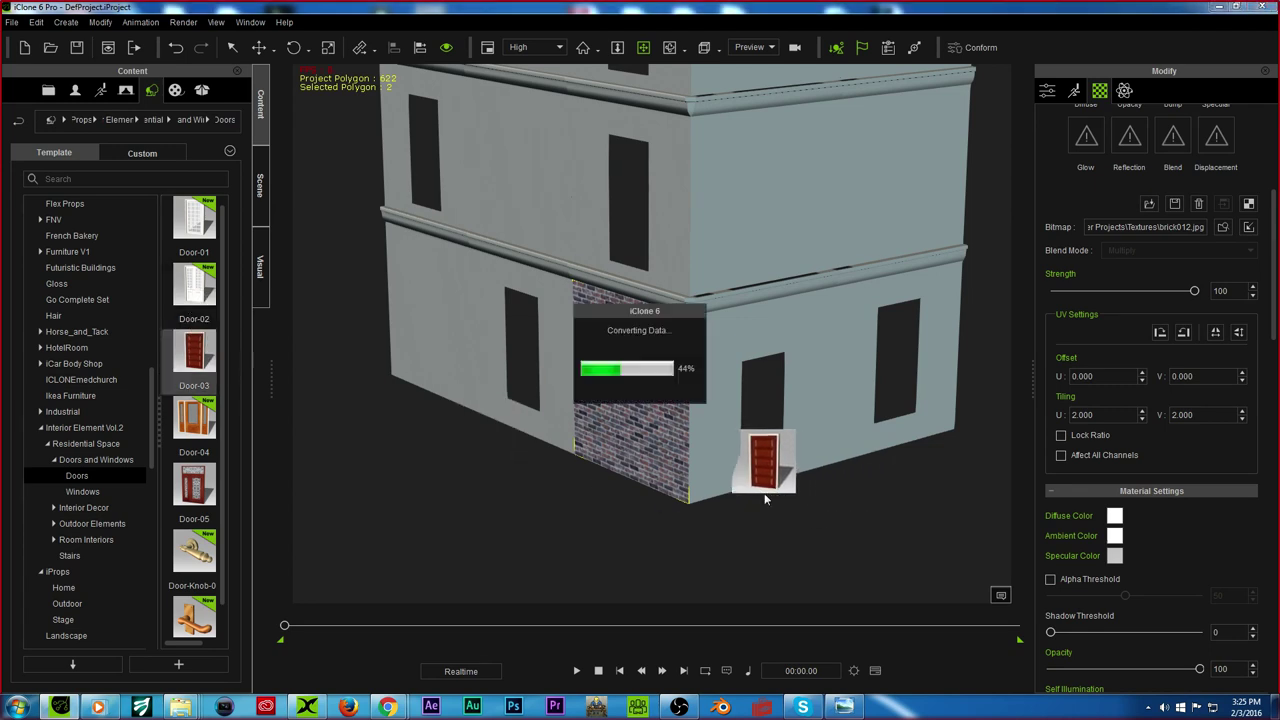
right_click_drag(744, 454, 569, 463)
left_click_drag(620, 432, 503, 369)
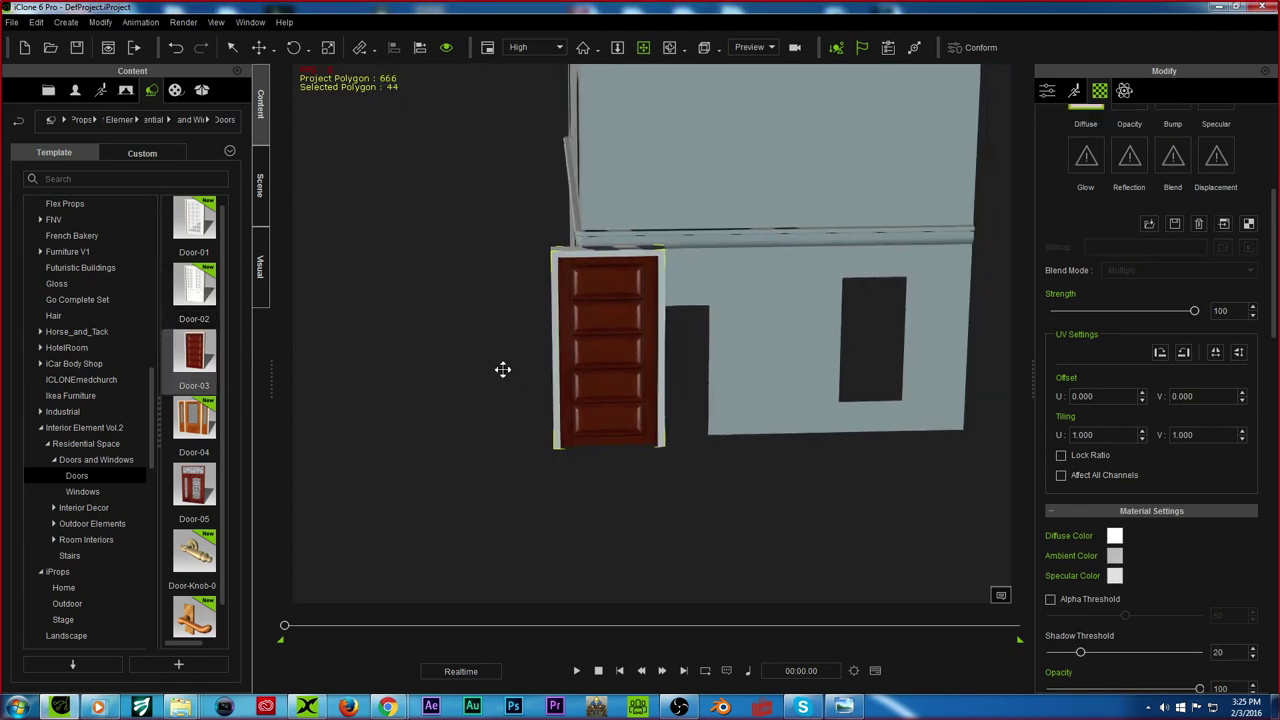
Step: Move the red door sideways along the X axis until it covers the ground-floor doorway opening
right_click_drag(533, 377, 536, 513)
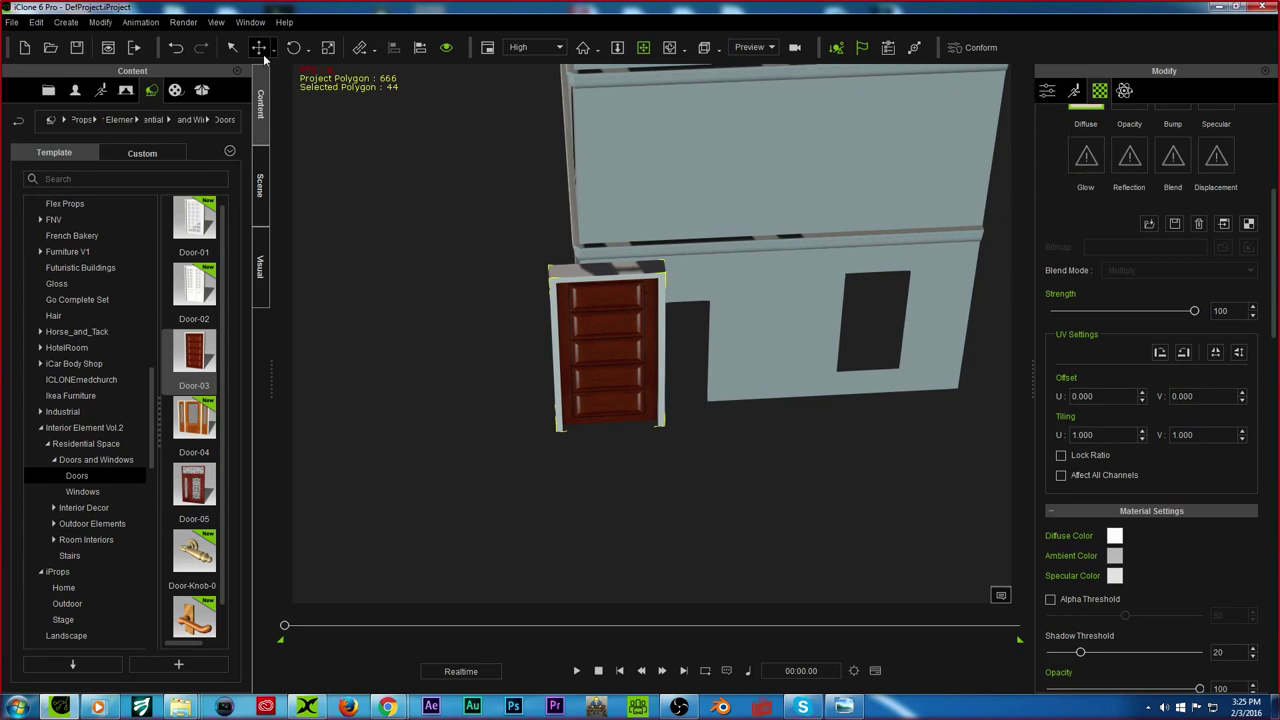
left_click(585, 407)
mouse_move(673, 483)
left_mouse_down()
mouse_move(669, 458)
mouse_move(675, 473)
left_mouse_up()
left_click_drag(580, 418, 661, 408)
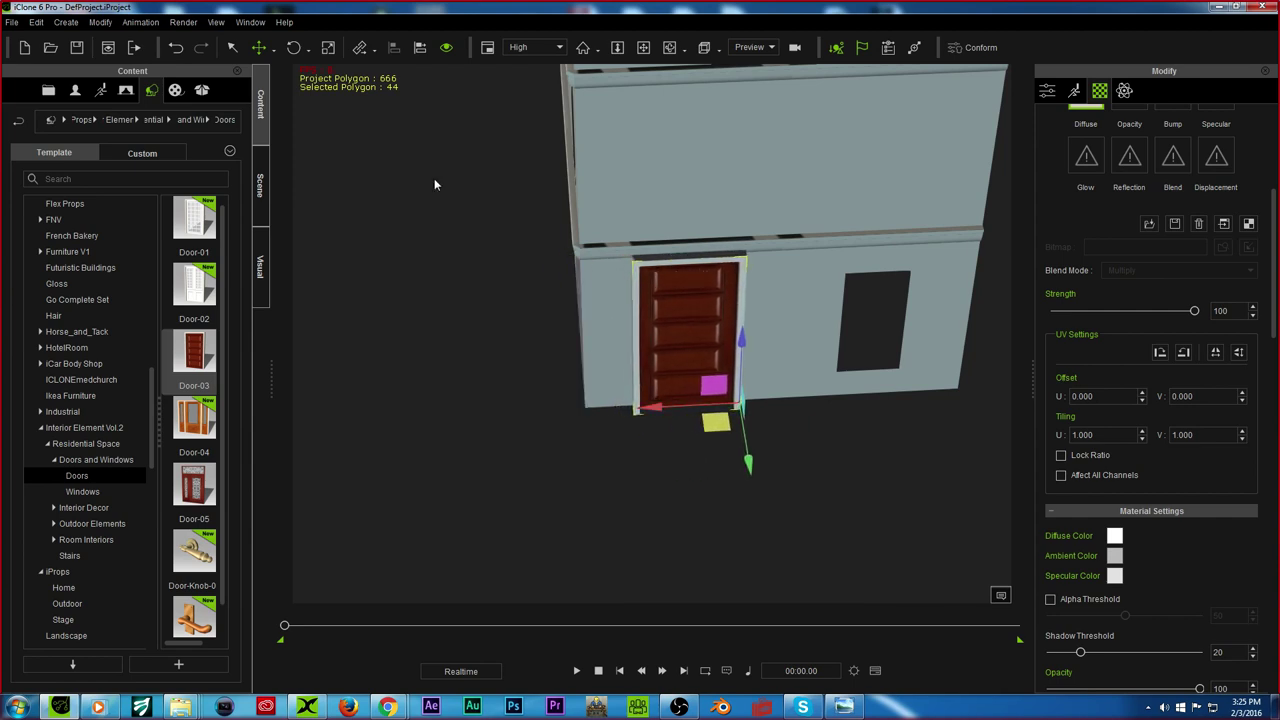
Step: Scale the door down in height and width to suit the doorway opening
left_click(328, 47)
left_click_drag(745, 342, 733, 385)
mouse_move(650, 410)
left_mouse_down()
mouse_move(700, 412)
mouse_move(643, 410)
left_mouse_up()
Step: Add the Window-04 prop from the library's Windows folder at the ground-floor window opening beside the brick wall
left_click(258, 47)
left_click(644, 47)
left_click_drag(588, 271, 583, 377)
right_click_drag(583, 377, 880, 211)
left_click_drag(676, 397, 649, 382)
left_click(263, 50)
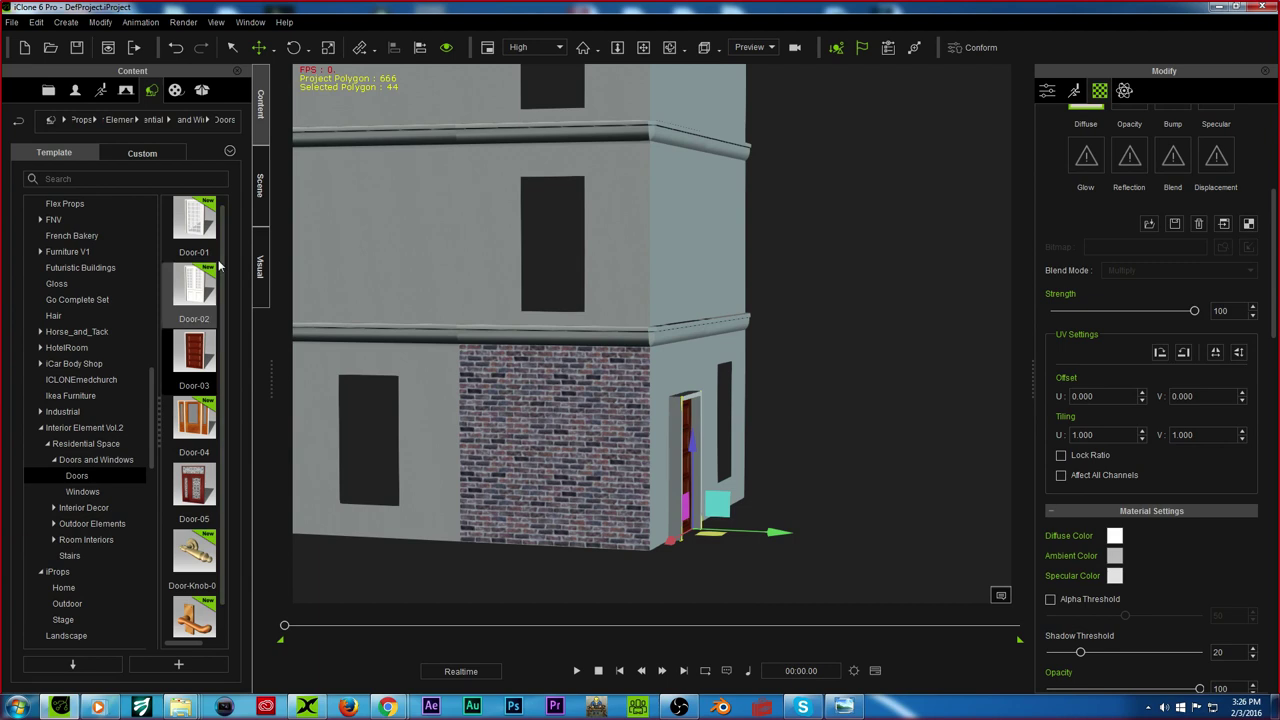
left_click(88, 491)
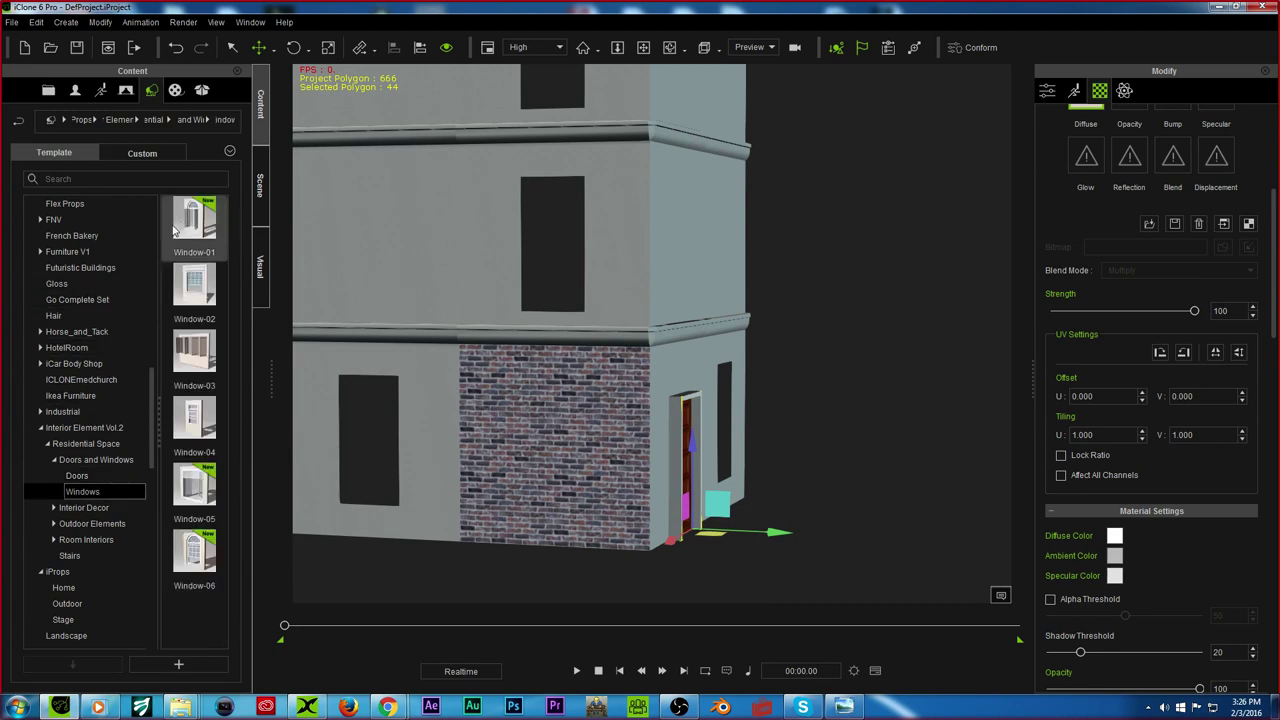
left_click_drag(192, 275, 386, 520)
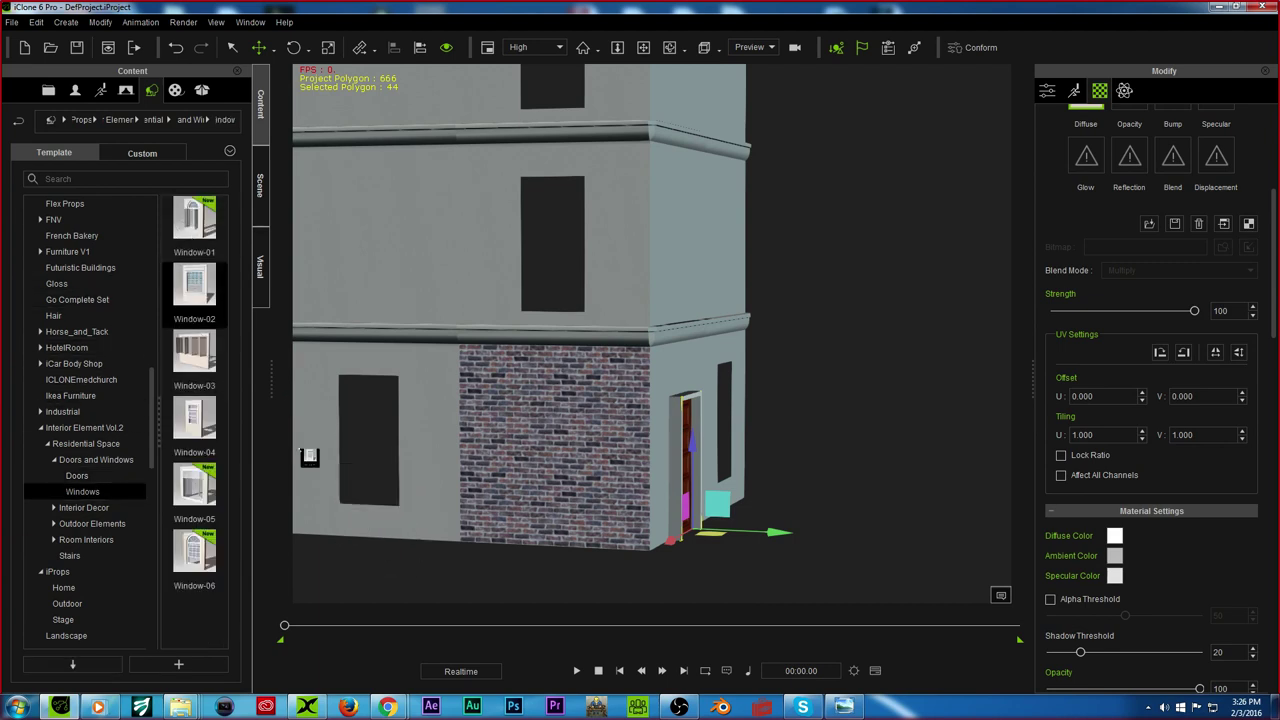
left_click_drag(194, 418, 368, 512)
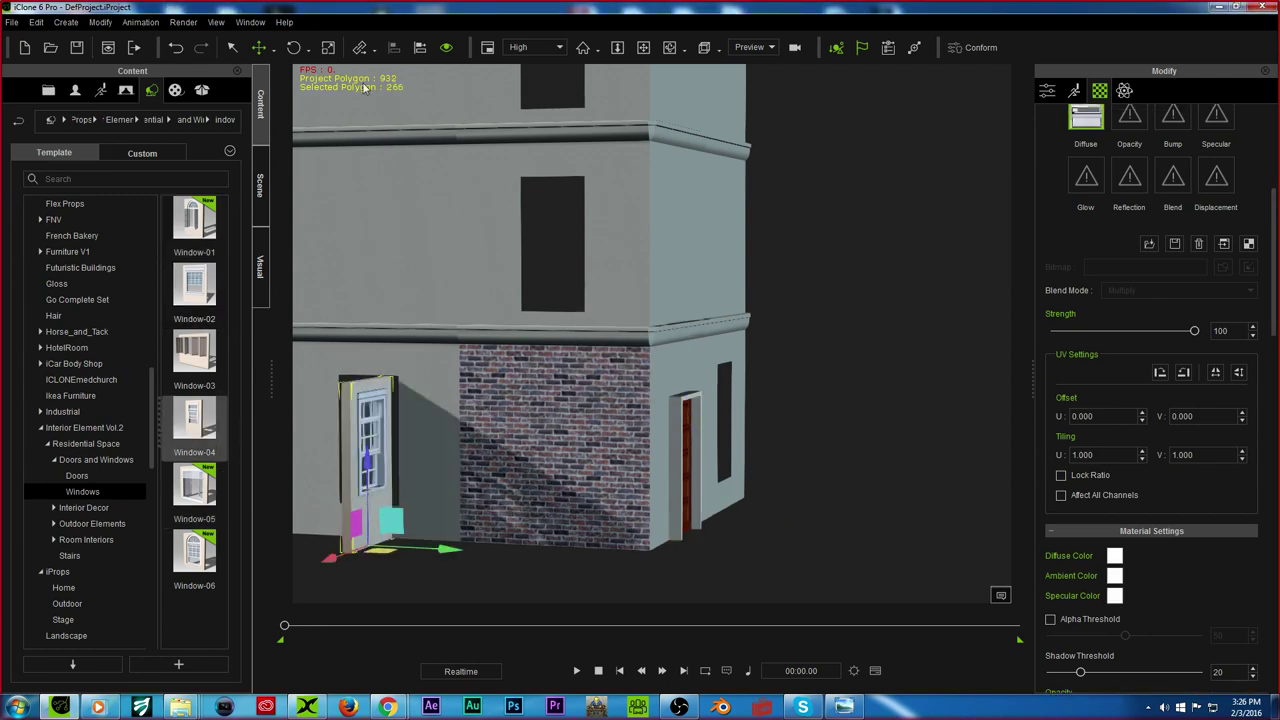
Step: Turn the window parallel to the wall with a Z rotation of 270 and fit it over the opening at X -5.1, Z 26.2
left_click(293, 47)
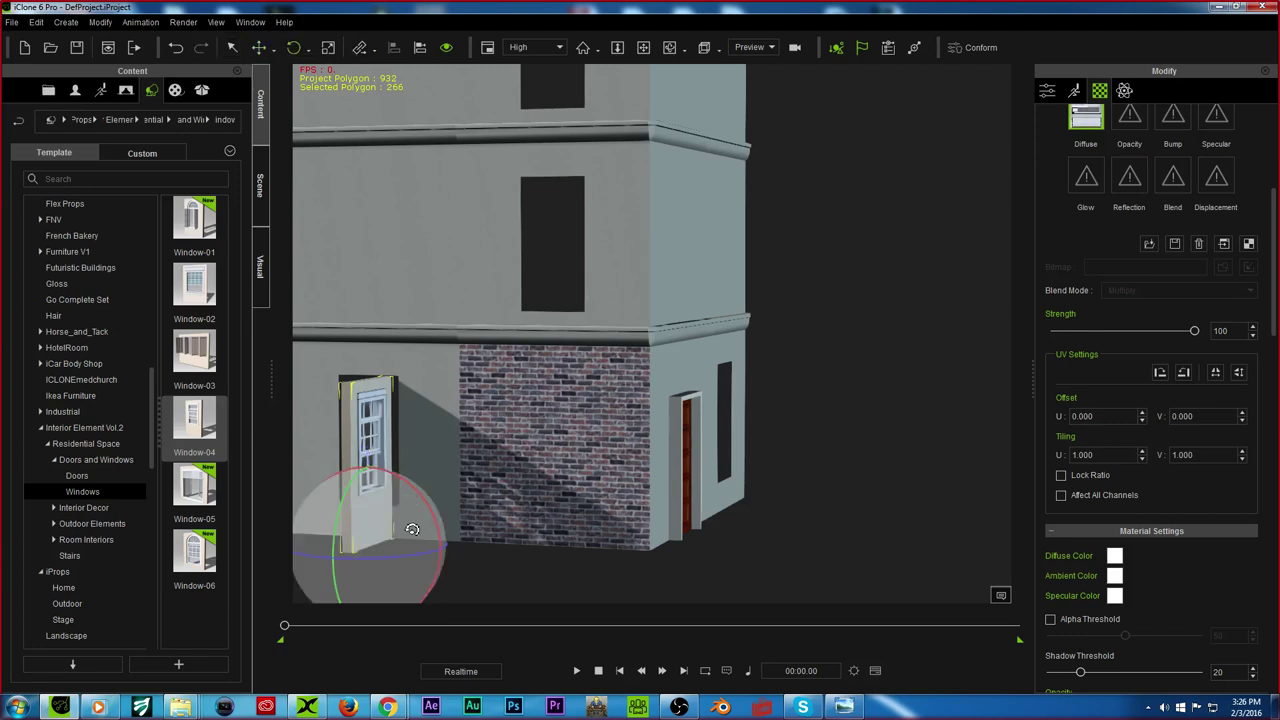
left_click_drag(394, 558, 356, 558)
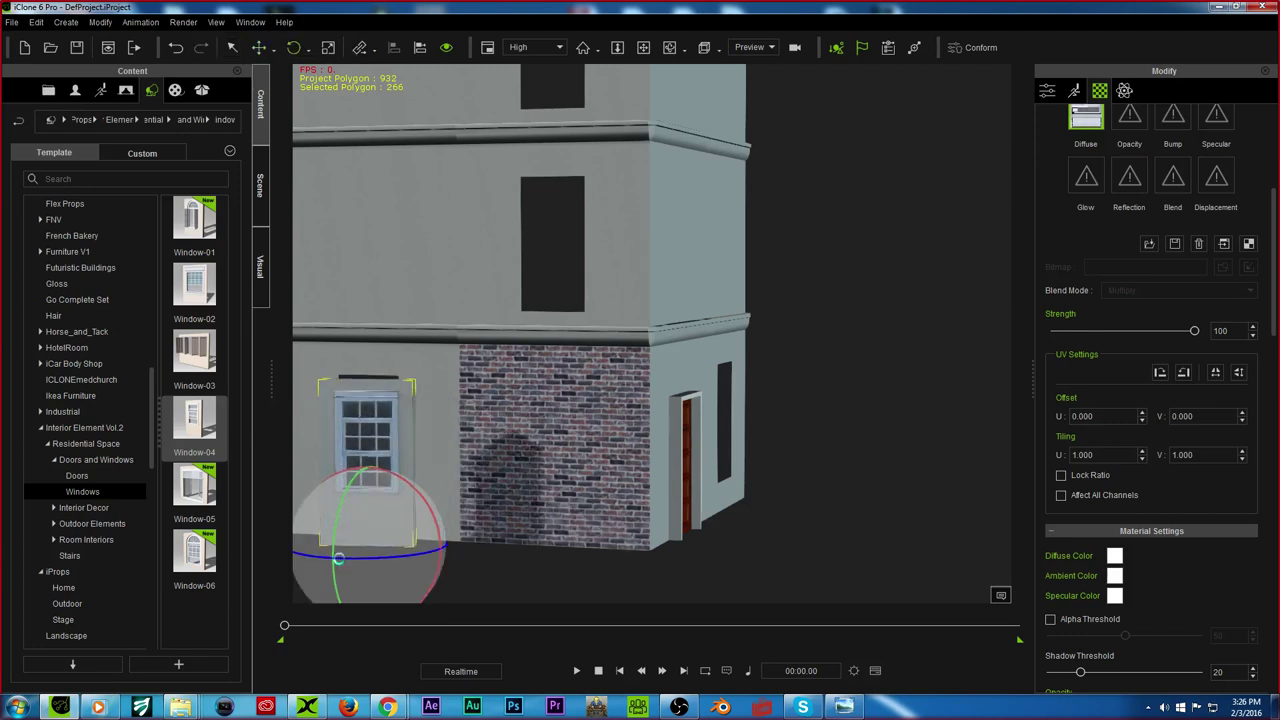
left_click(260, 48)
left_click_drag(336, 558, 360, 552)
mouse_move(443, 549)
left_mouse_down()
mouse_move(466, 537)
mouse_move(449, 543)
left_mouse_up()
left_click(1047, 92)
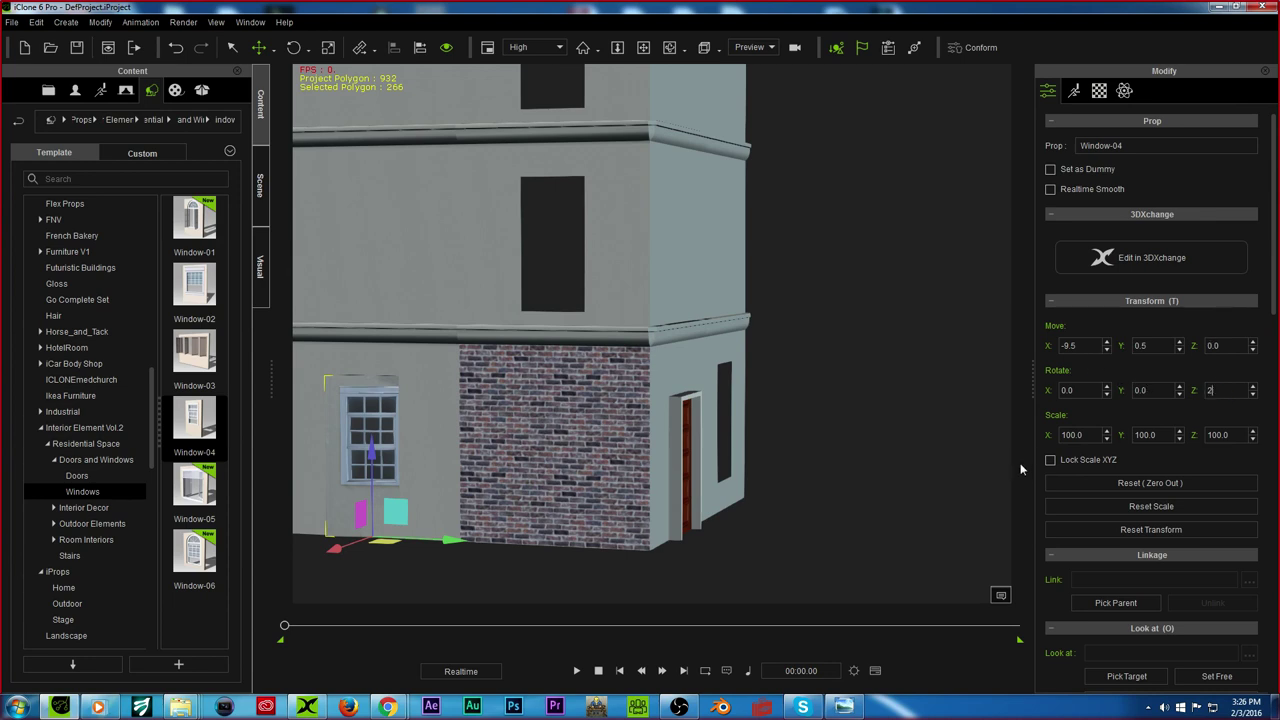
key("Return")
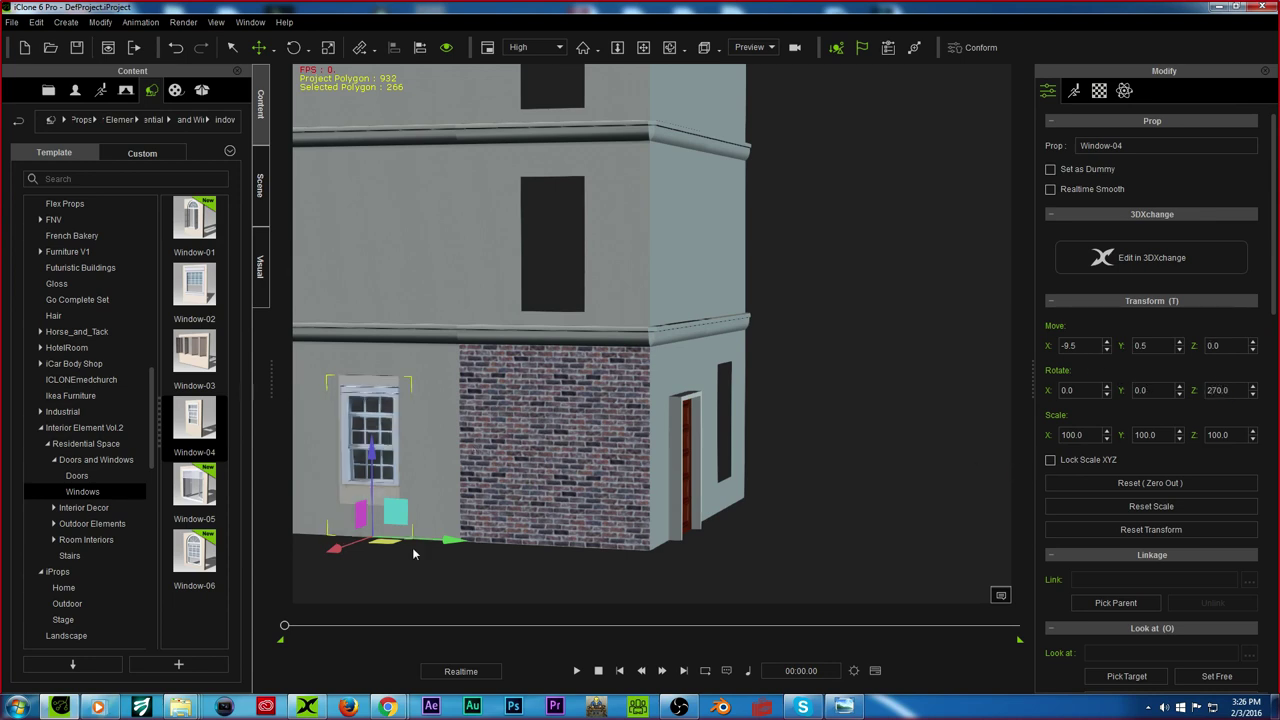
left_click_drag(334, 550, 327, 560)
mouse_move(373, 453)
left_mouse_down()
mouse_move(366, 343)
mouse_move(367, 470)
mouse_move(363, 438)
left_mouse_up()
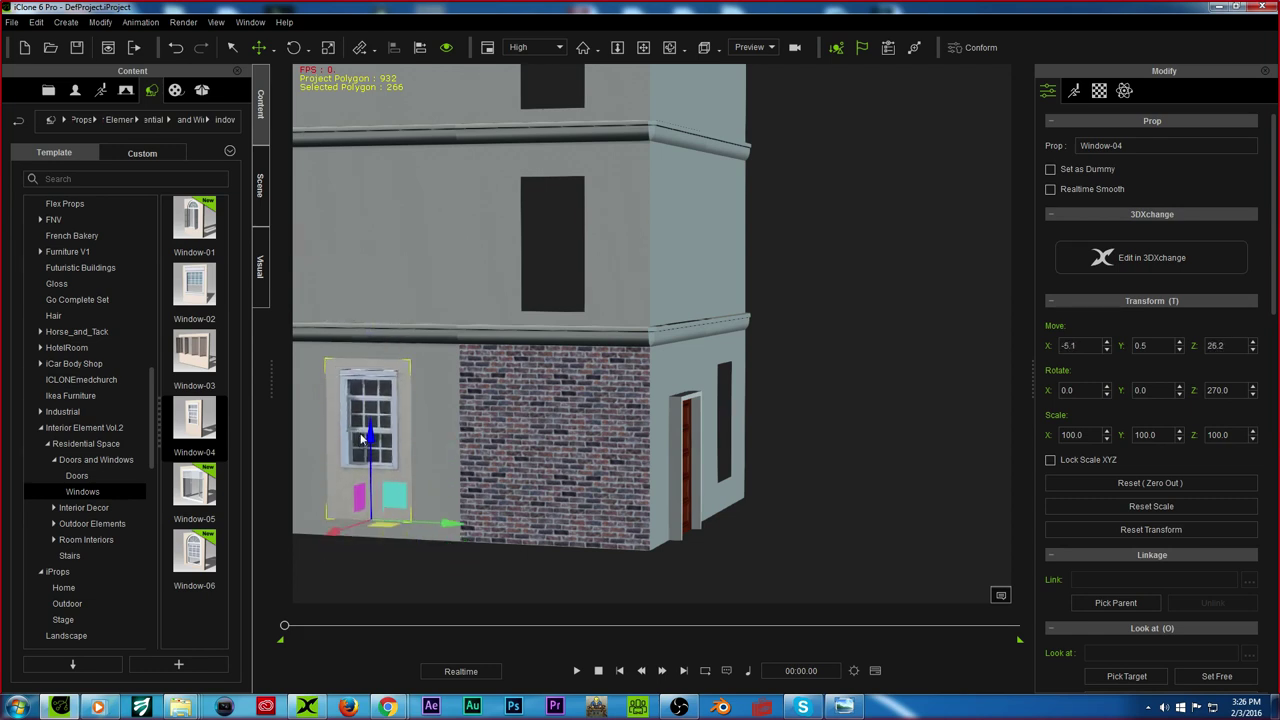
Step: Examine up close and from the side how the window and its surround sit against the wall
left_click(645, 47)
right_click_drag(768, 341, 839, 349)
scroll(505, 305, "up", 10)
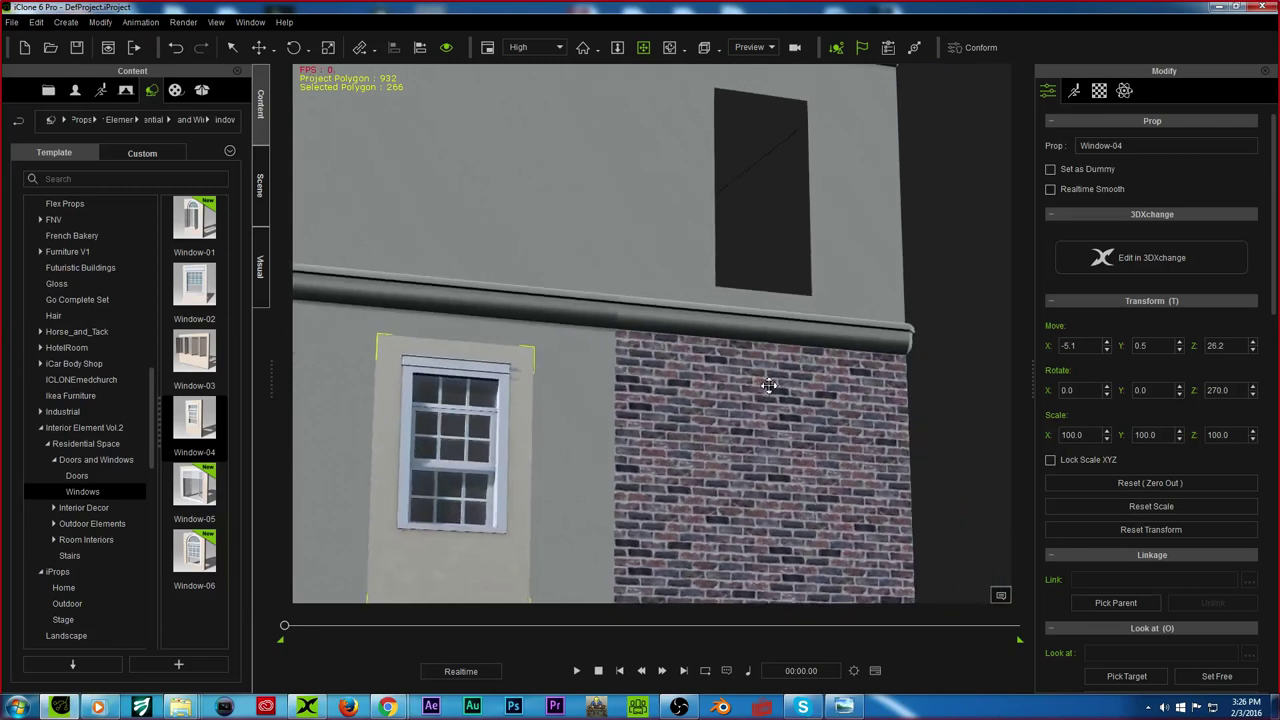
scroll(609, 405, "up", 3)
left_click_drag(436, 387, 826, 309)
scroll(666, 351, "up", 5)
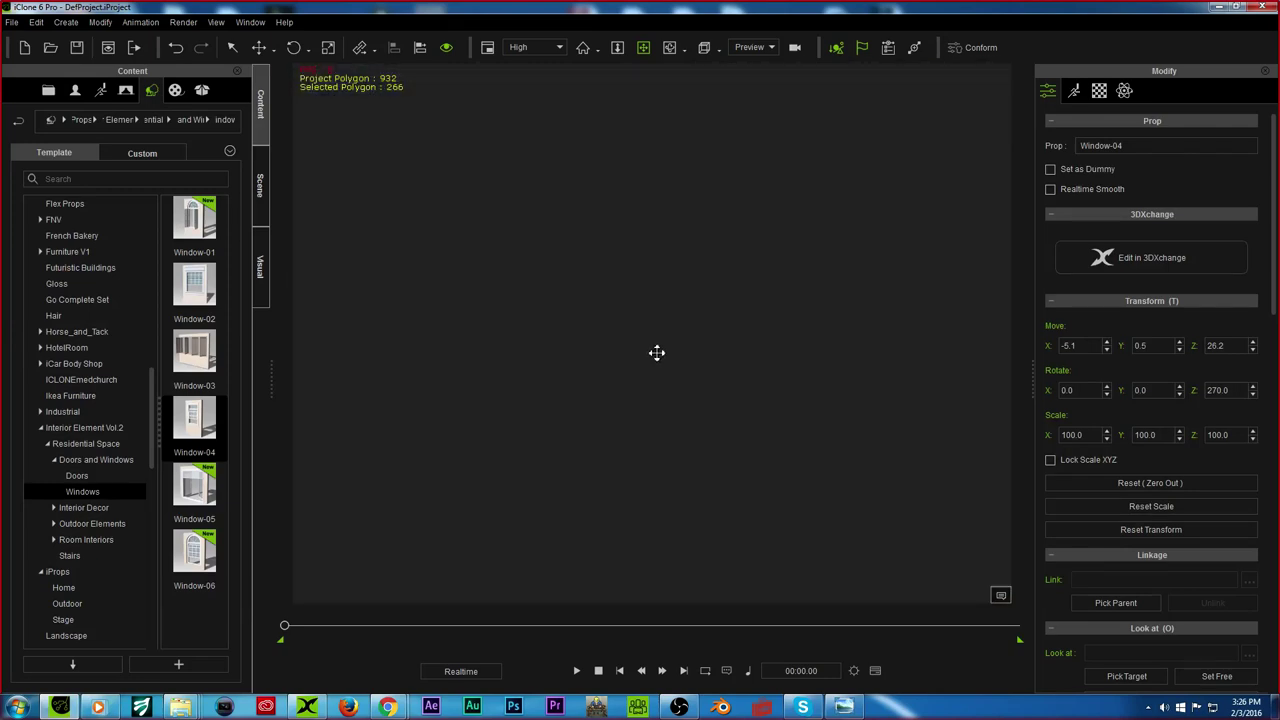
scroll(657, 354, "down", 5)
scroll(656, 357, "up", 3)
right_click_drag(681, 351, 964, 379)
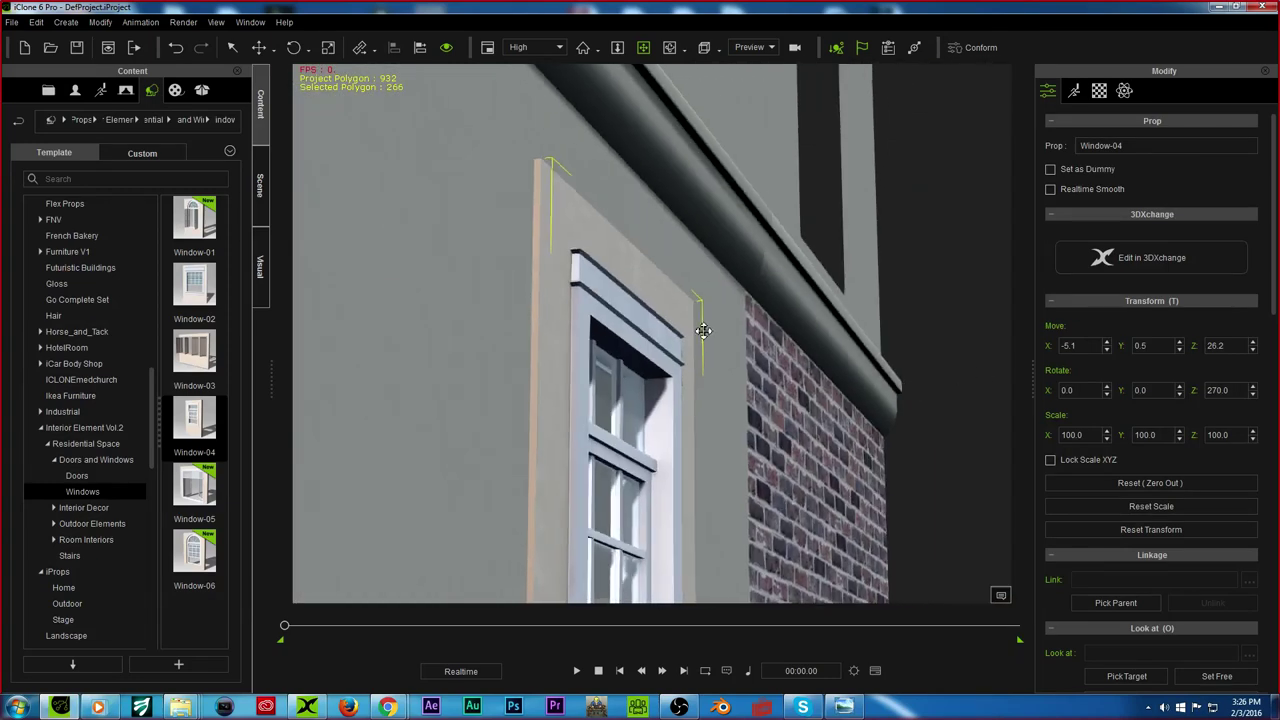
left_click_drag(704, 330, 690, 158)
scroll(708, 308, "down", 6)
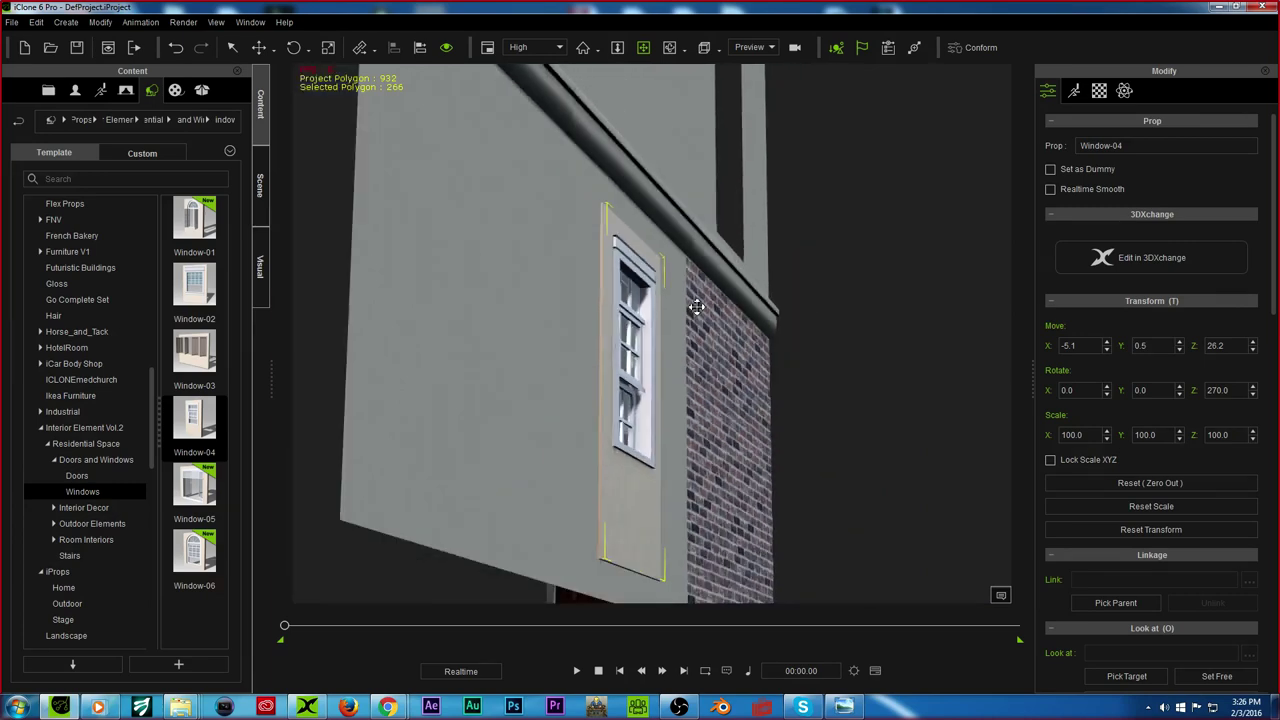
right_click_drag(706, 289, 417, 431)
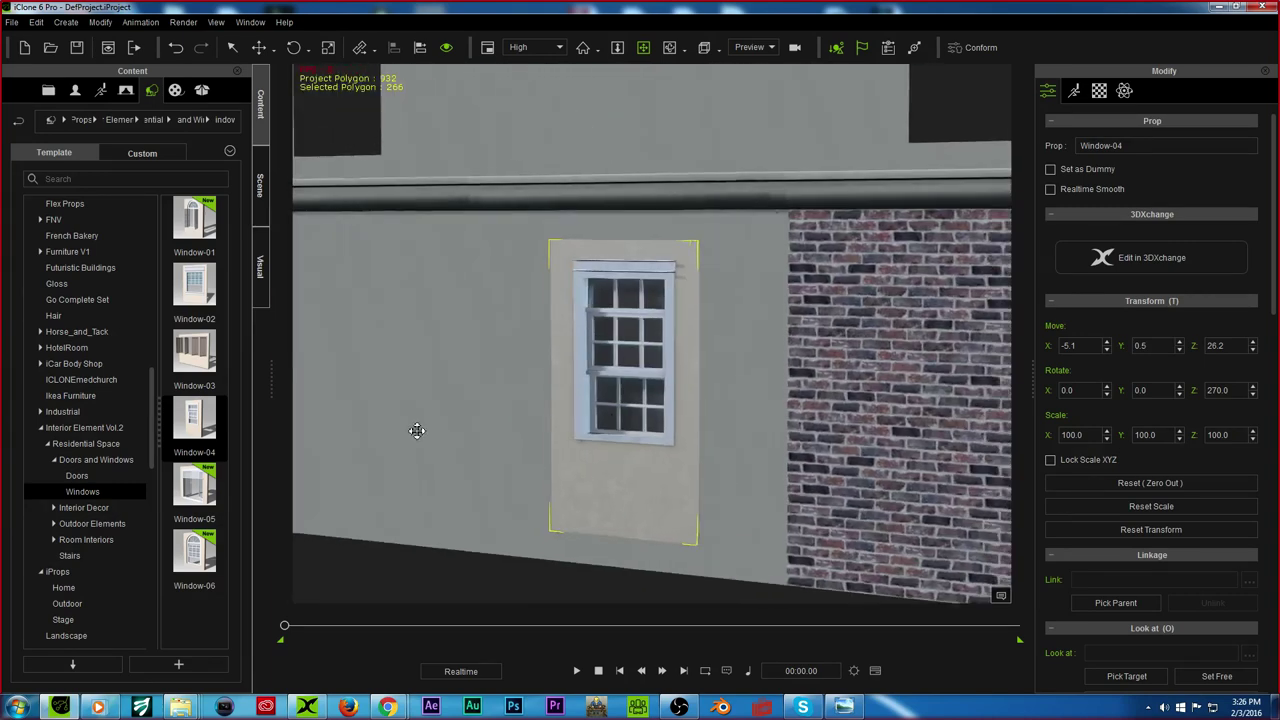
Step: Apply the brick012 image from the Textures folder to the window's surround and to the wall section around it
mouse_move(180, 707)
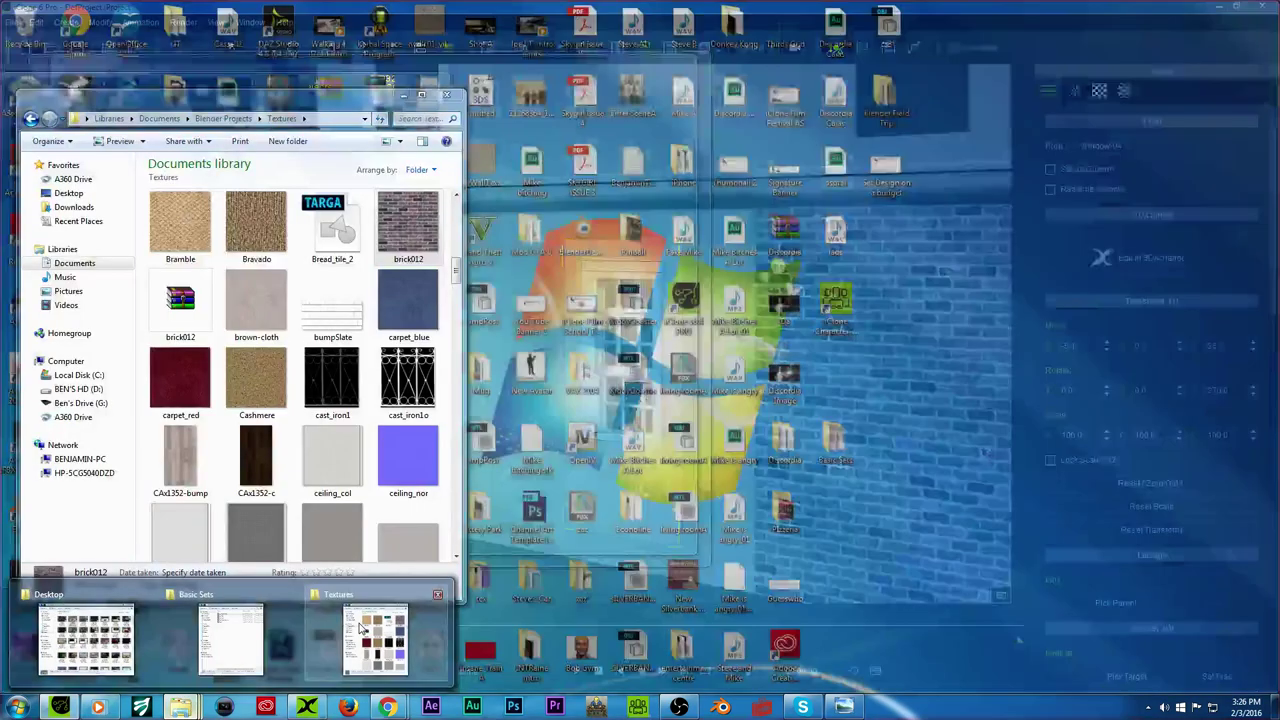
left_click(362, 628)
left_click_drag(408, 225, 656, 280)
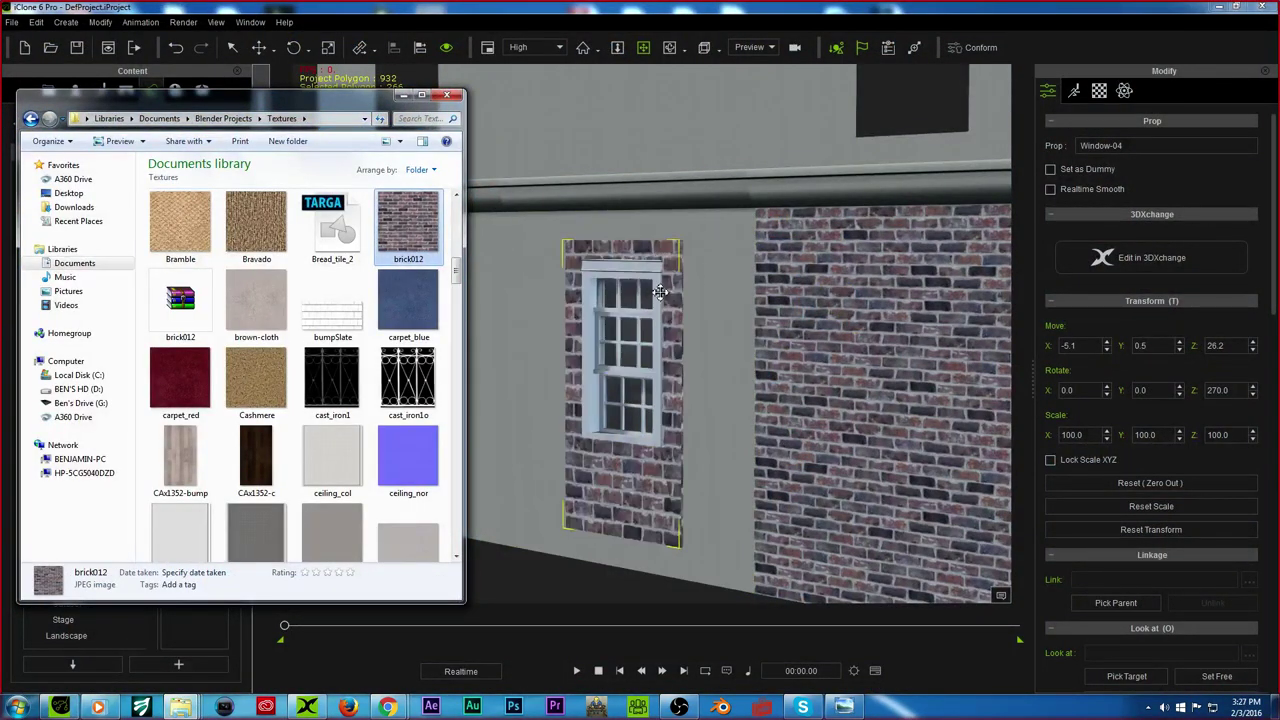
left_click_drag(401, 219, 722, 291)
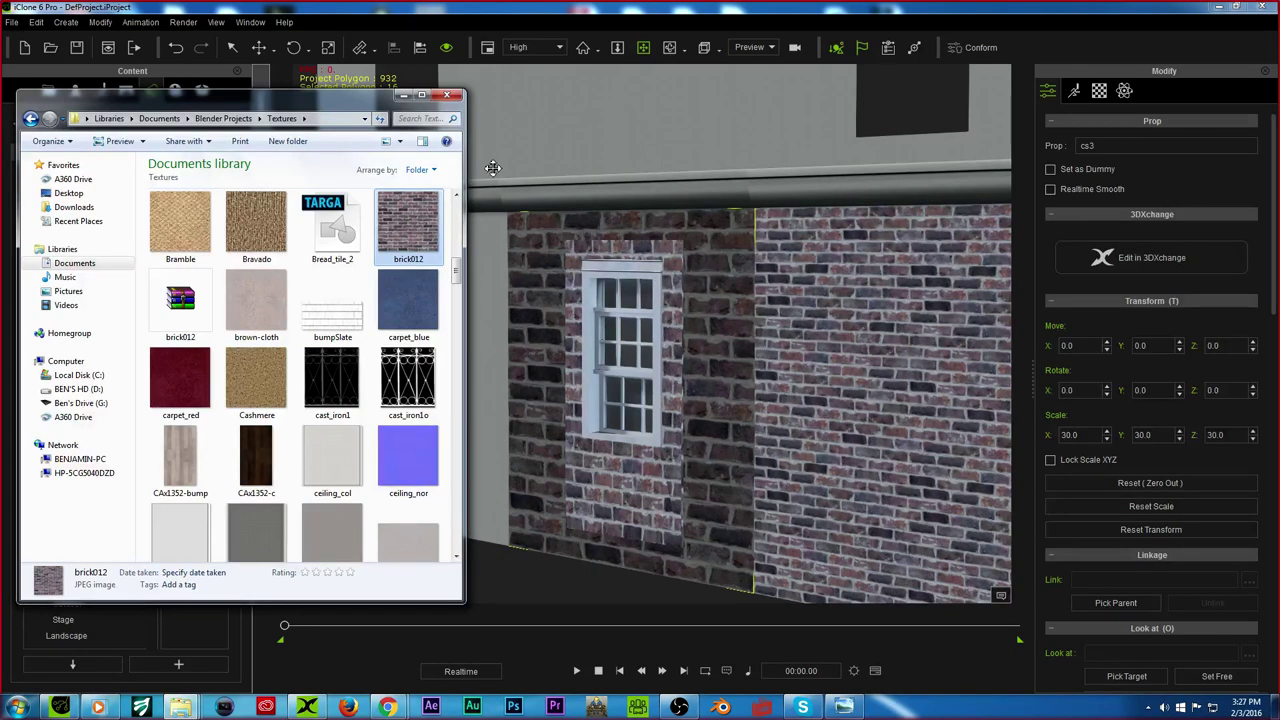
Step: Set the diffuse and ambient colors of the wall section around the window to white
right_click_drag(528, 150, 666, 263)
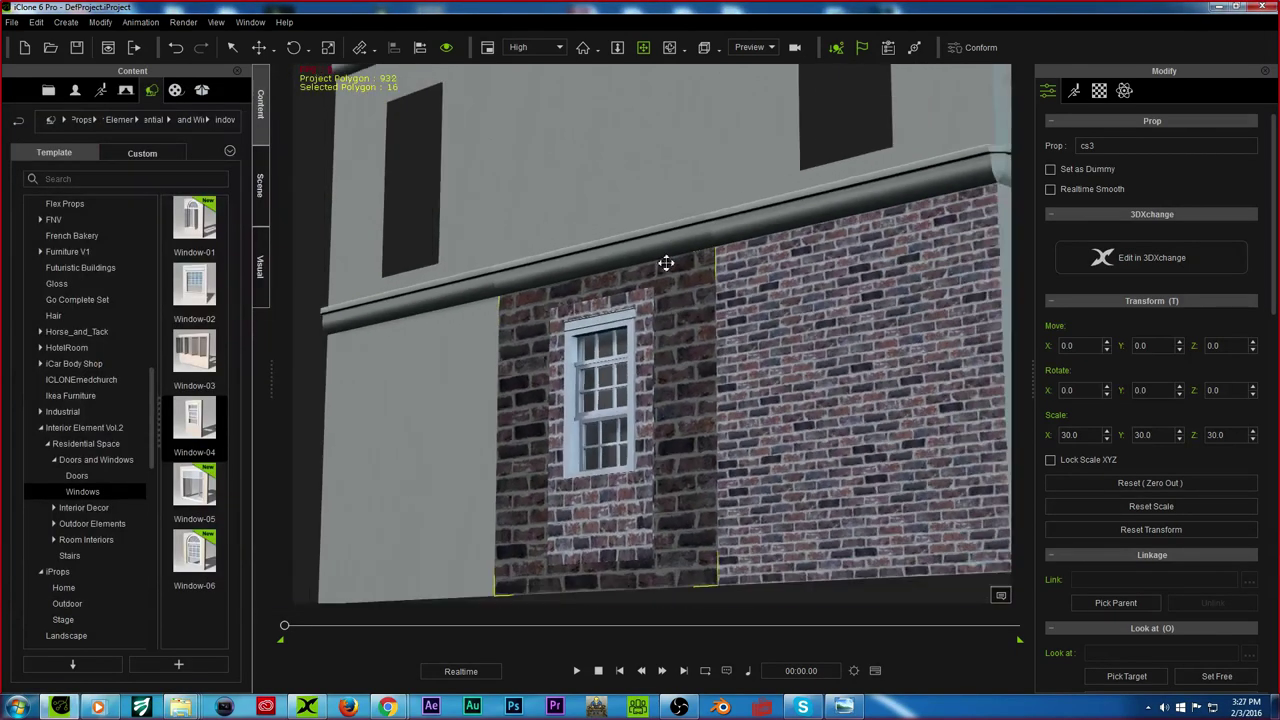
left_click(1099, 90)
scroll(1150, 400, "down", 3)
scroll(1150, 400, "up", 2)
left_click(1114, 475)
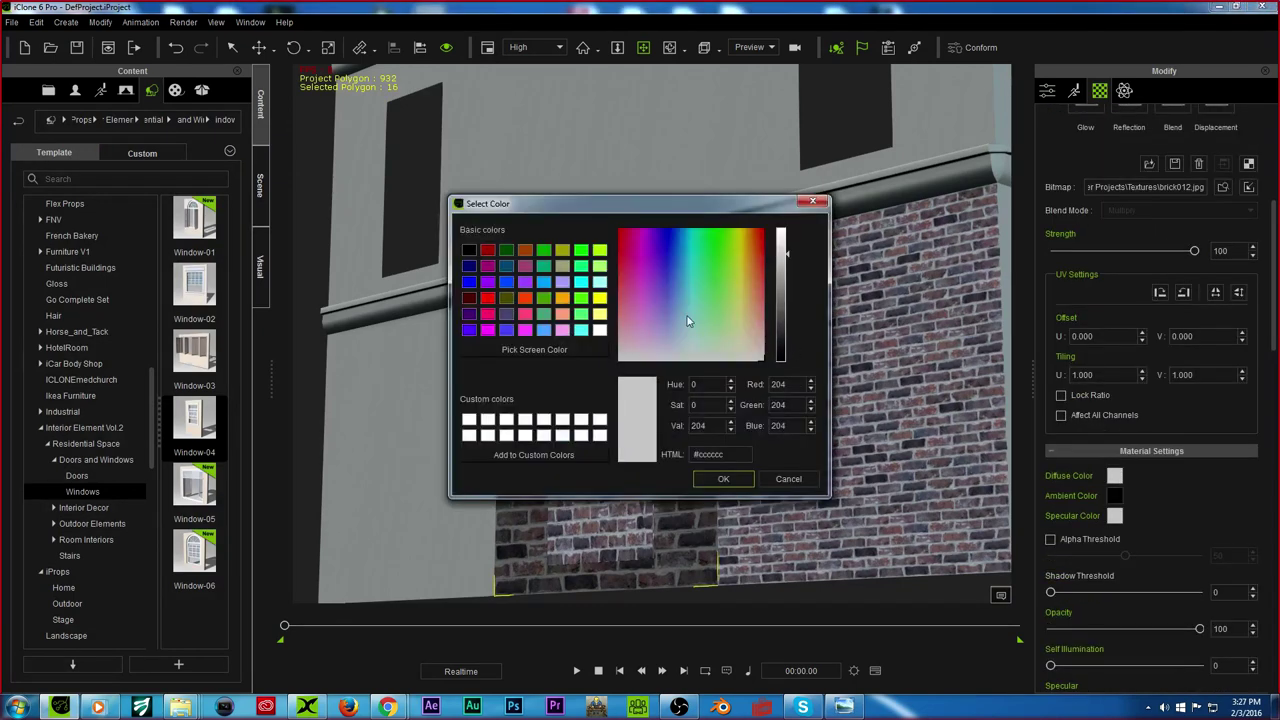
left_click(599, 330)
left_click(705, 481)
left_click(1117, 498)
left_click(601, 332)
left_click(724, 478)
left_click_drag(750, 240, 685, 245)
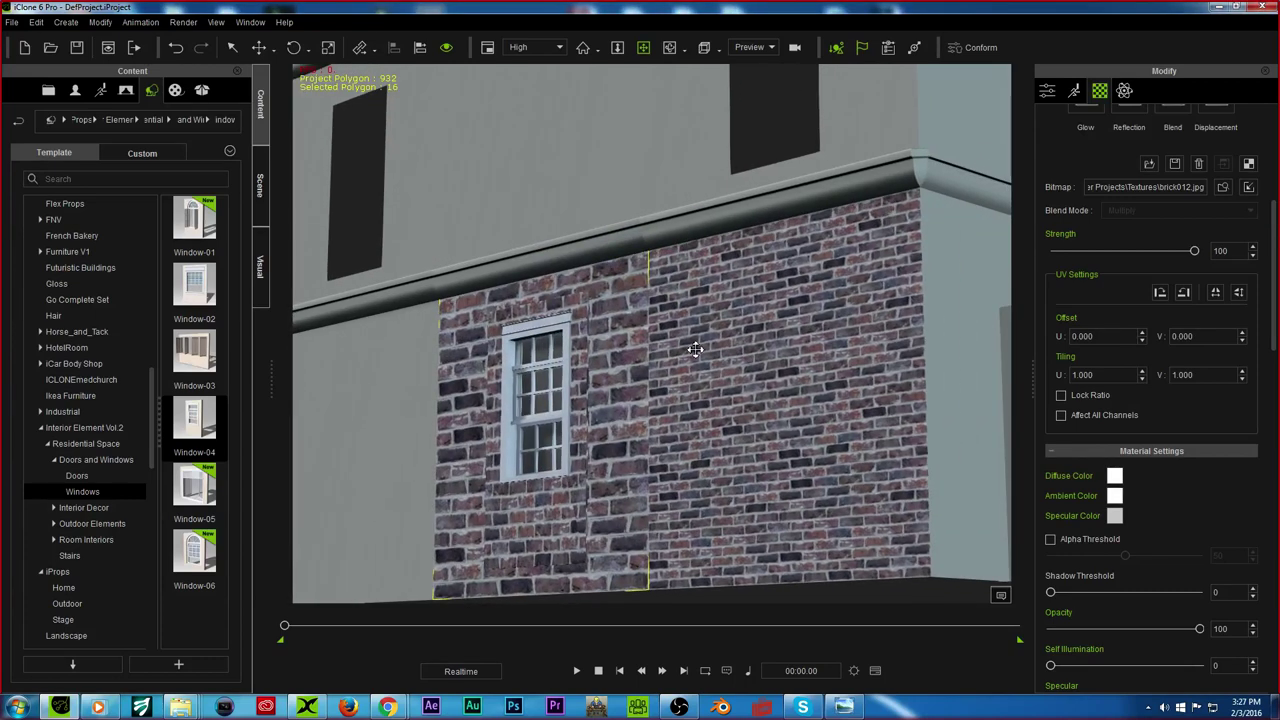
Step: Set the brick texture tiling of the wall section around the window to 2 in both U and V
scroll(1140, 215, "up", 3)
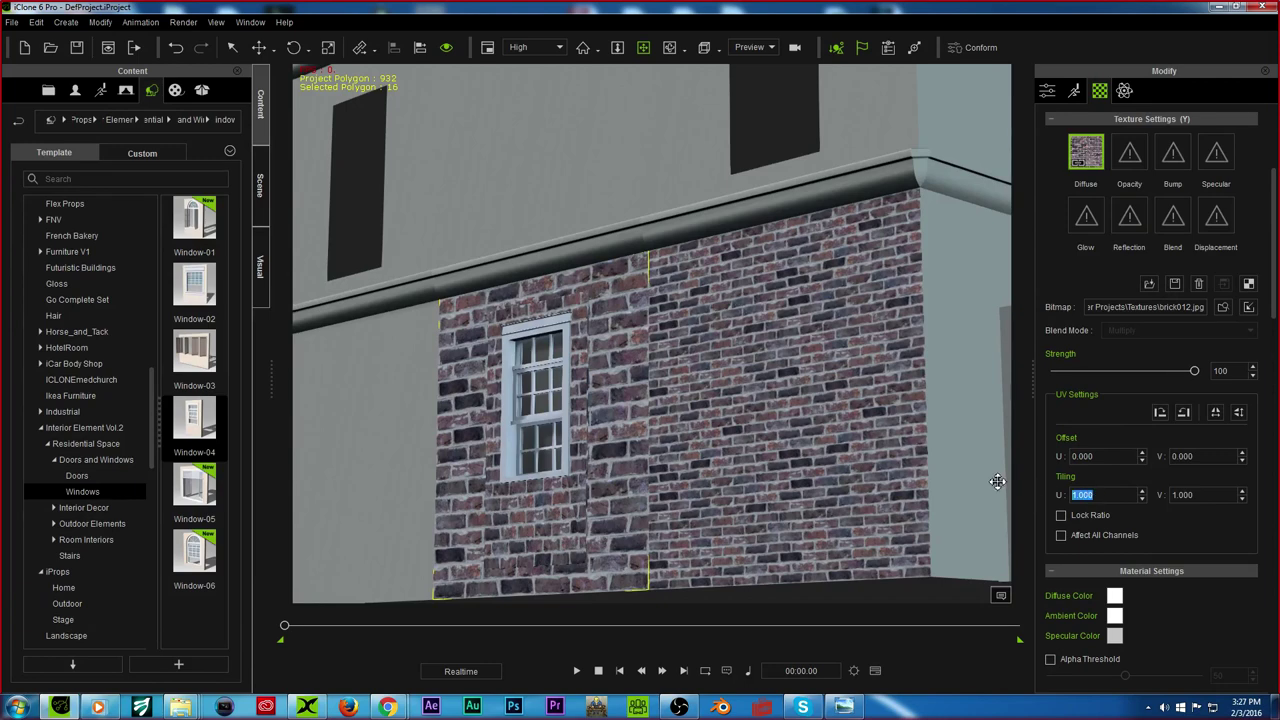
type("2")
key("Return")
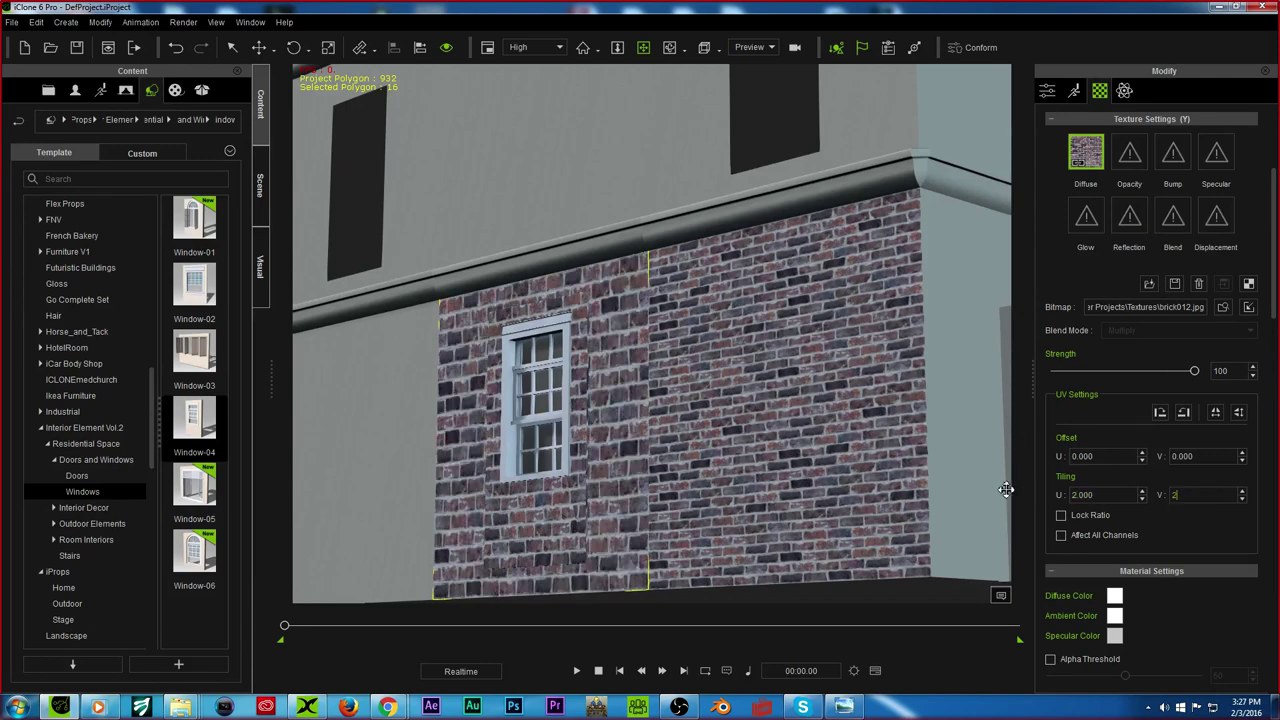
type("2")
key("Return")
Step: Examine how the brick matches across the window surround and adjoining wall sections, up close and across the whole building
right_click_drag(544, 261, 858, 315)
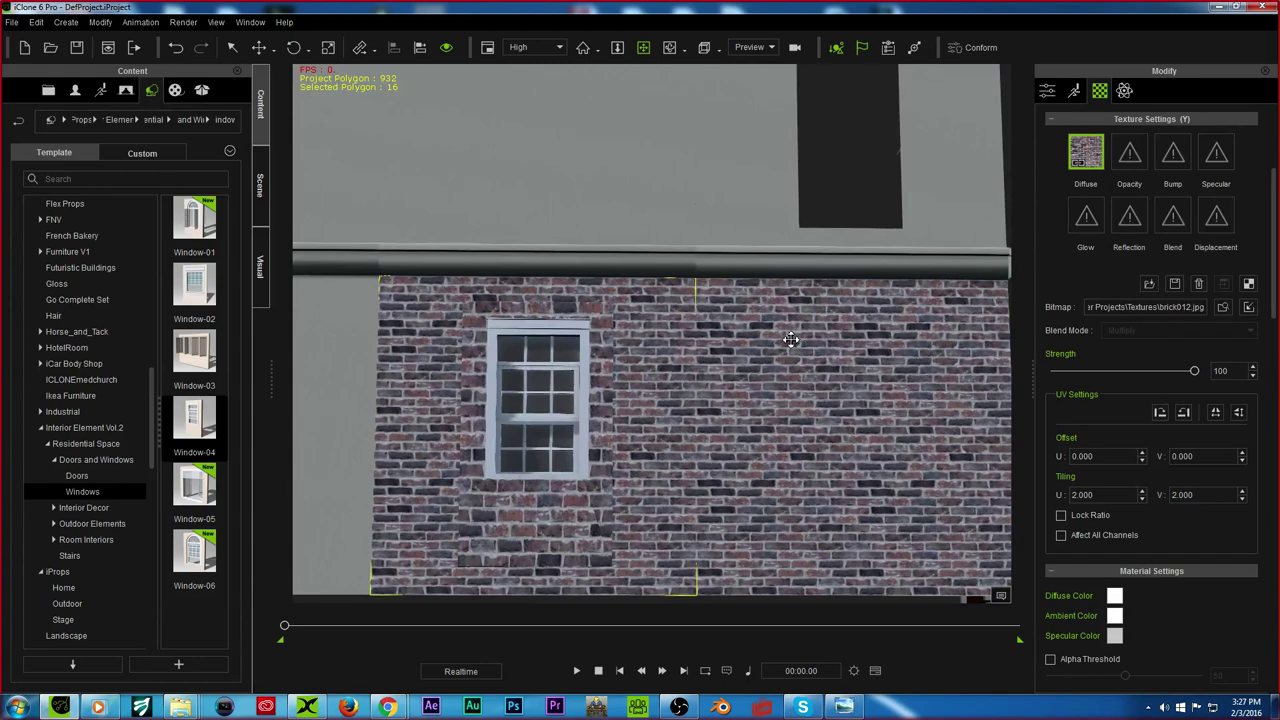
right_click_drag(479, 340, 558, 358)
right_click_drag(197, 329, 374, 337)
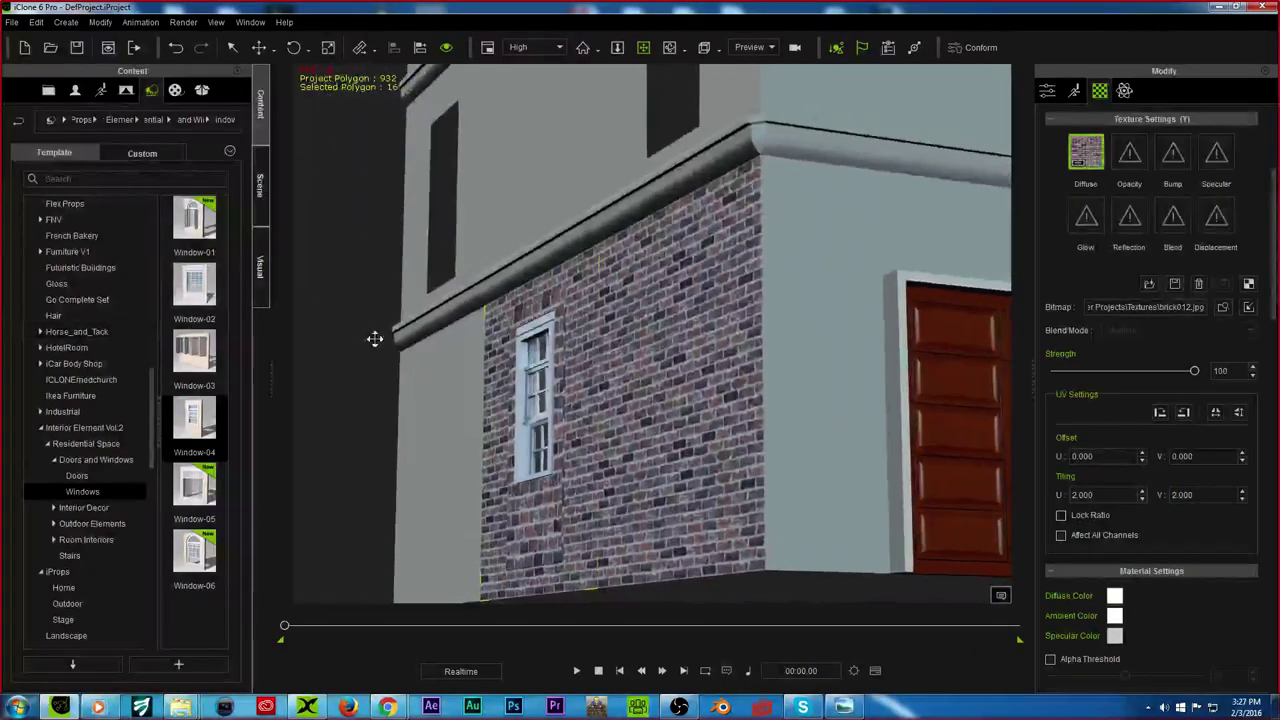
scroll(408, 339, "up", 3)
right_click_drag(481, 373, 486, 326)
scroll(488, 324, "down", 4)
scroll(547, 306, "down", 8)
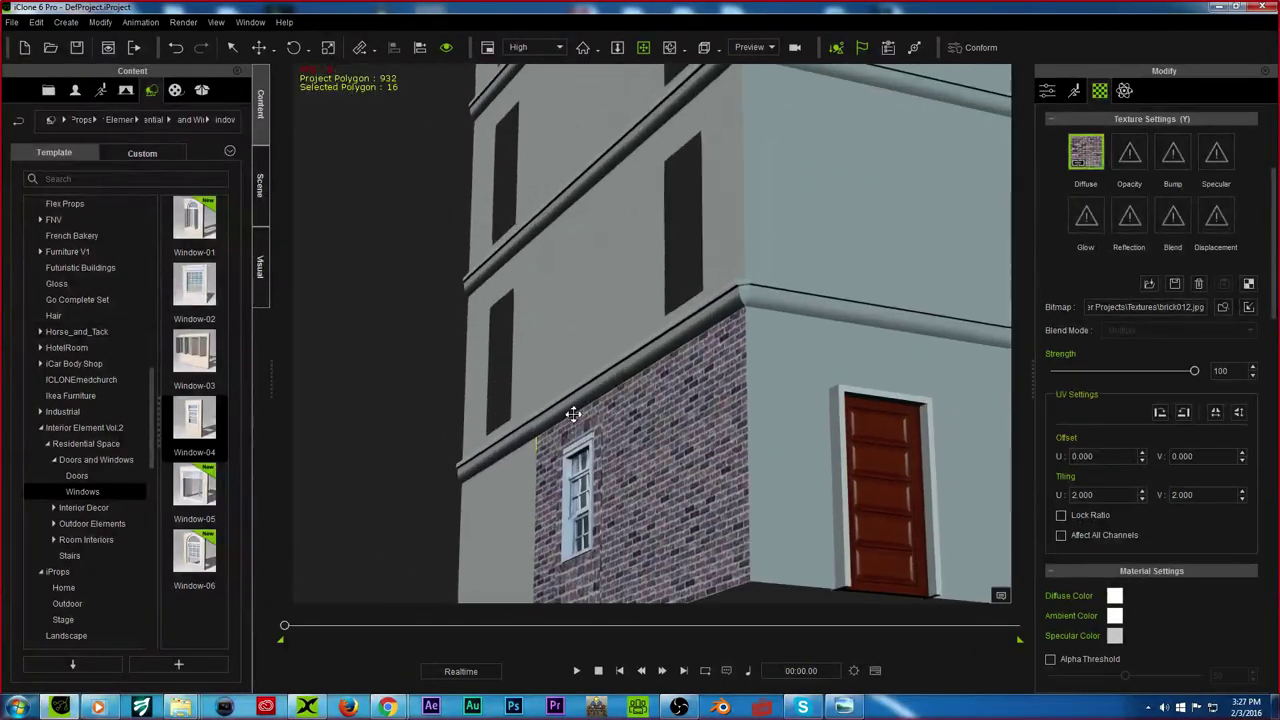
middle_click_drag(646, 300, 682, 372)
Step: Open the Opening Scene project from the Synergy folder in My Documents
left_click(50, 47)
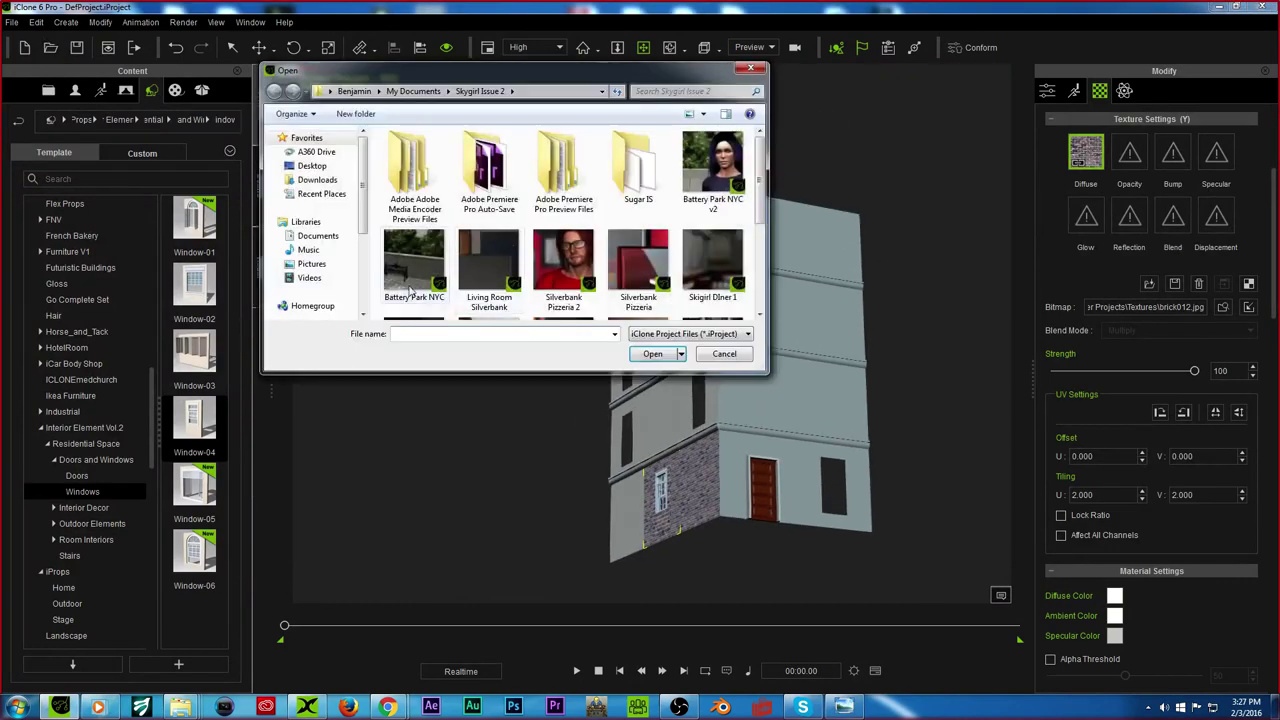
left_click(413, 91)
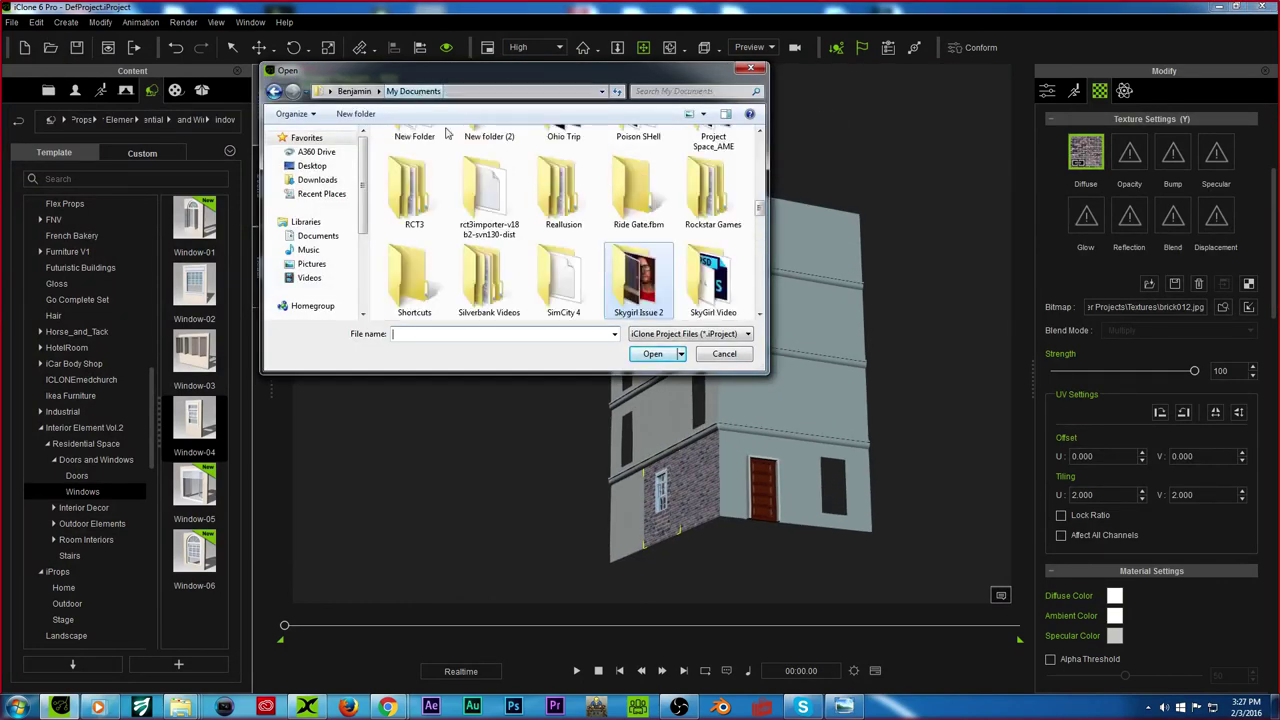
scroll(622, 258, "down", 3)
scroll(620, 258, "down", 10)
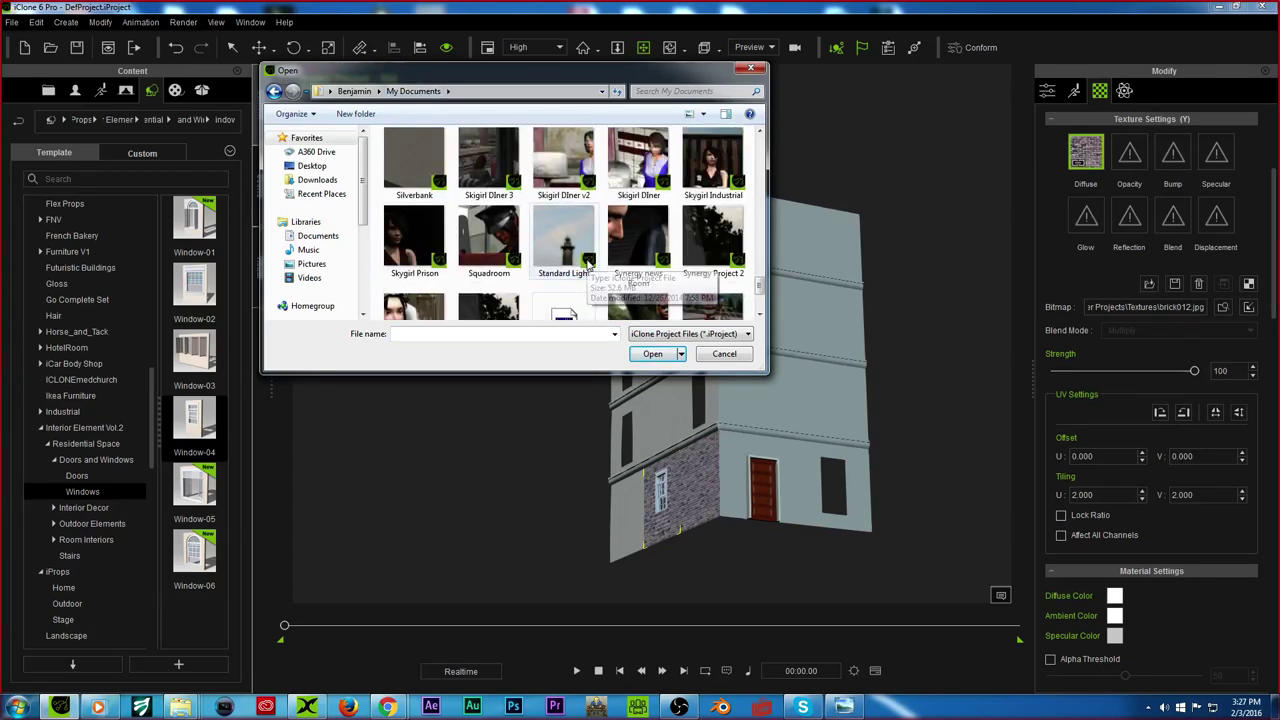
scroll(570, 255, "down", 1)
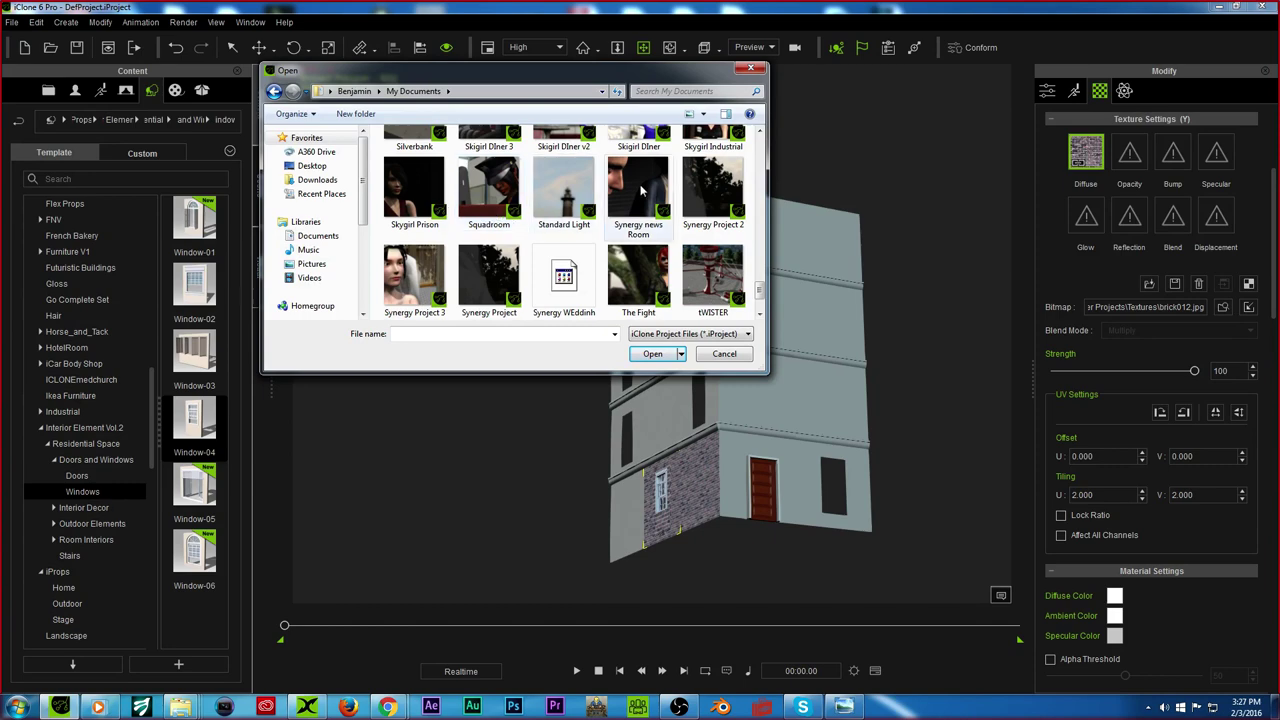
scroll(546, 209, "up", 1)
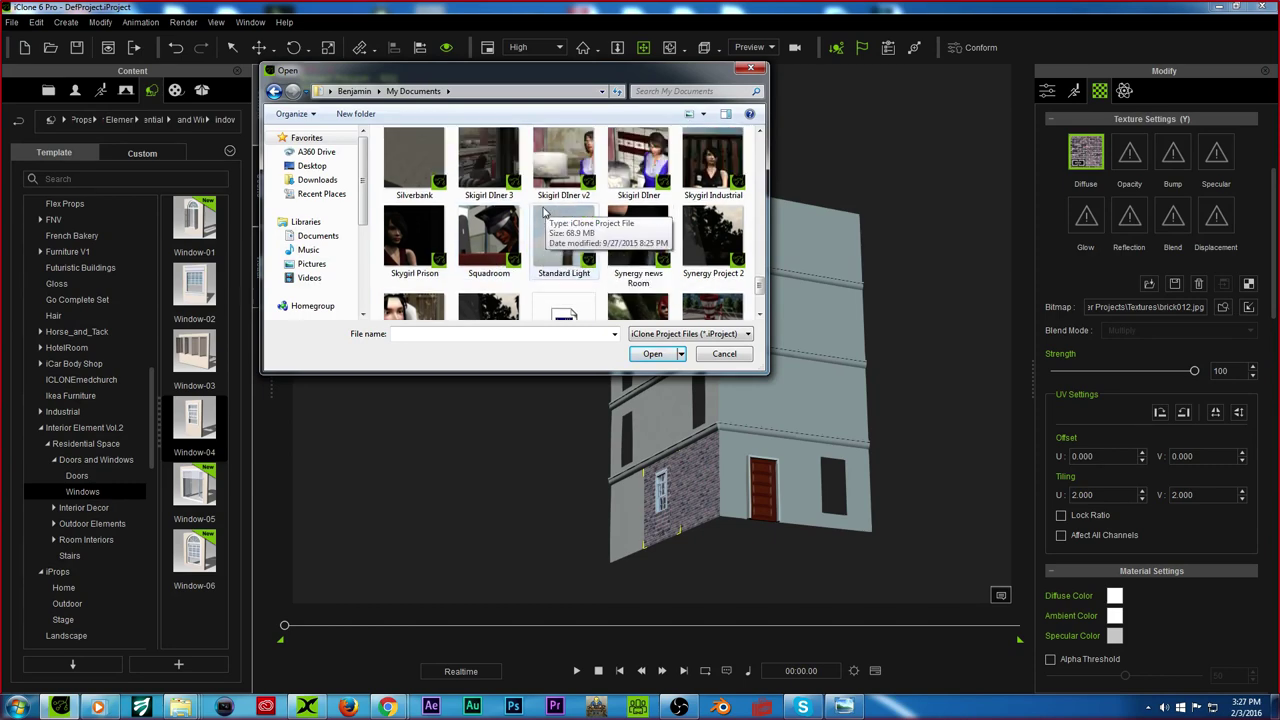
scroll(569, 234, "up", 3)
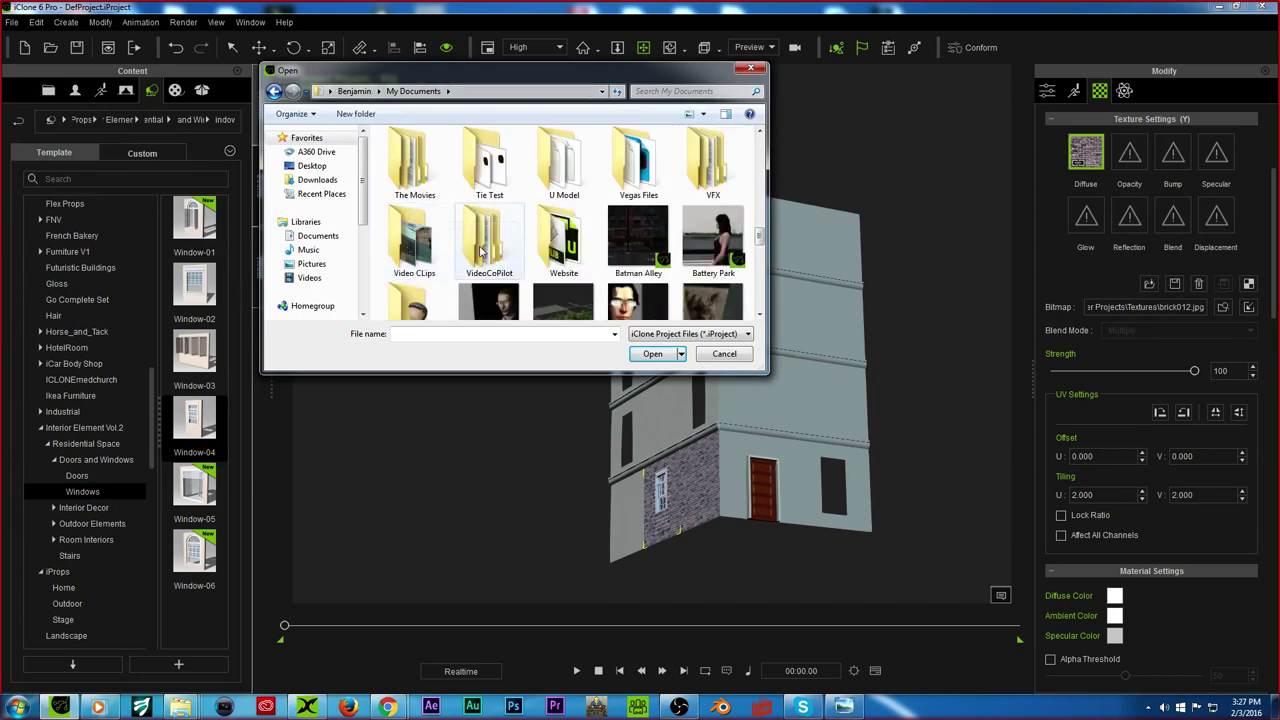
double_click(563, 160)
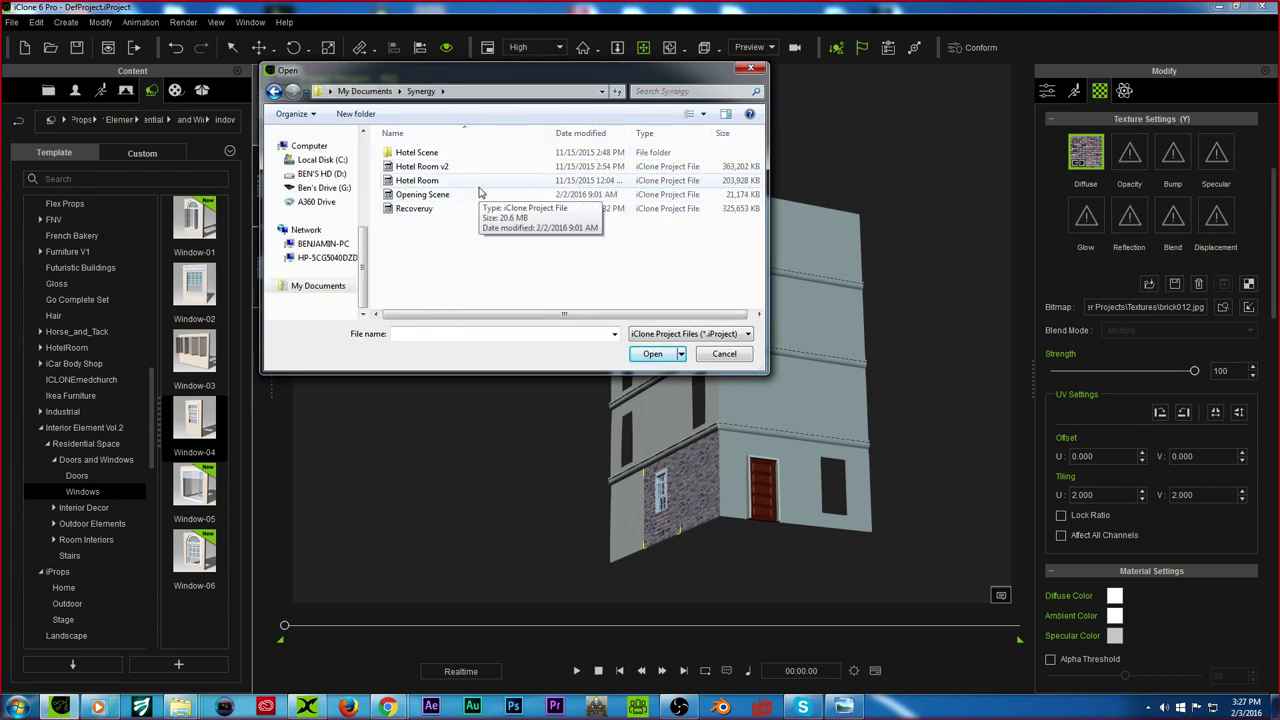
double_click(474, 194)
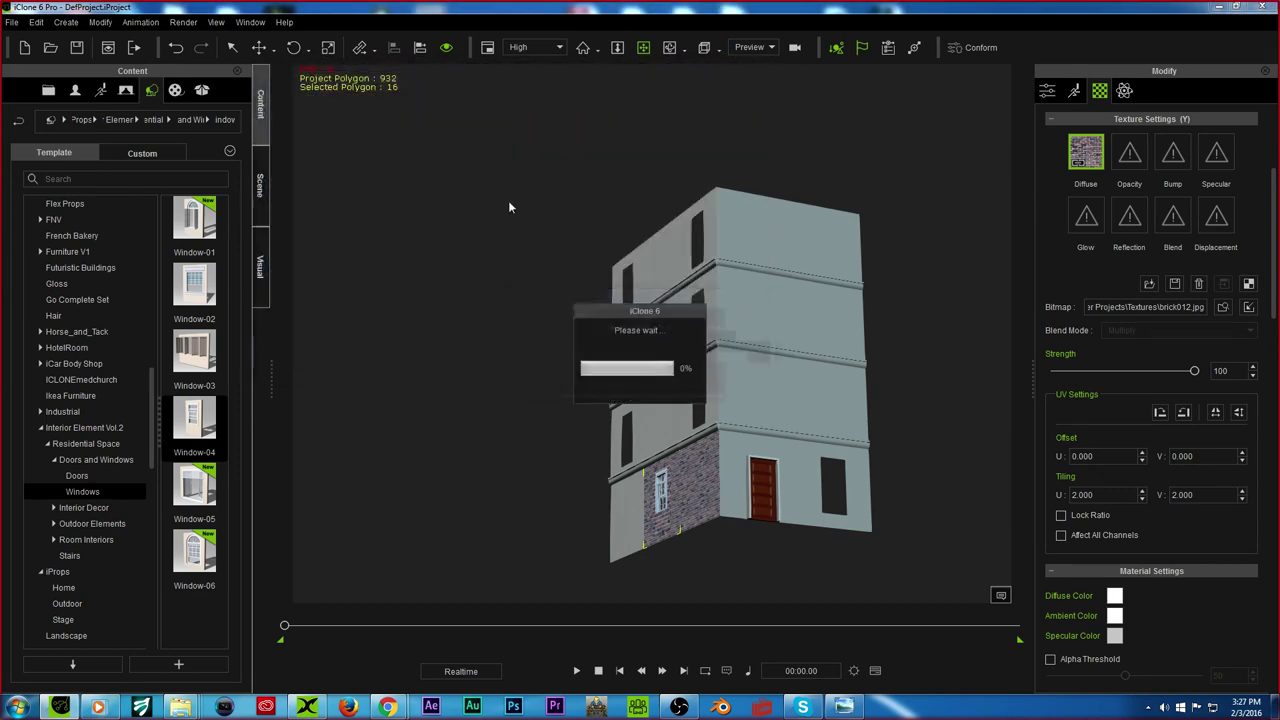
left_click(666, 380)
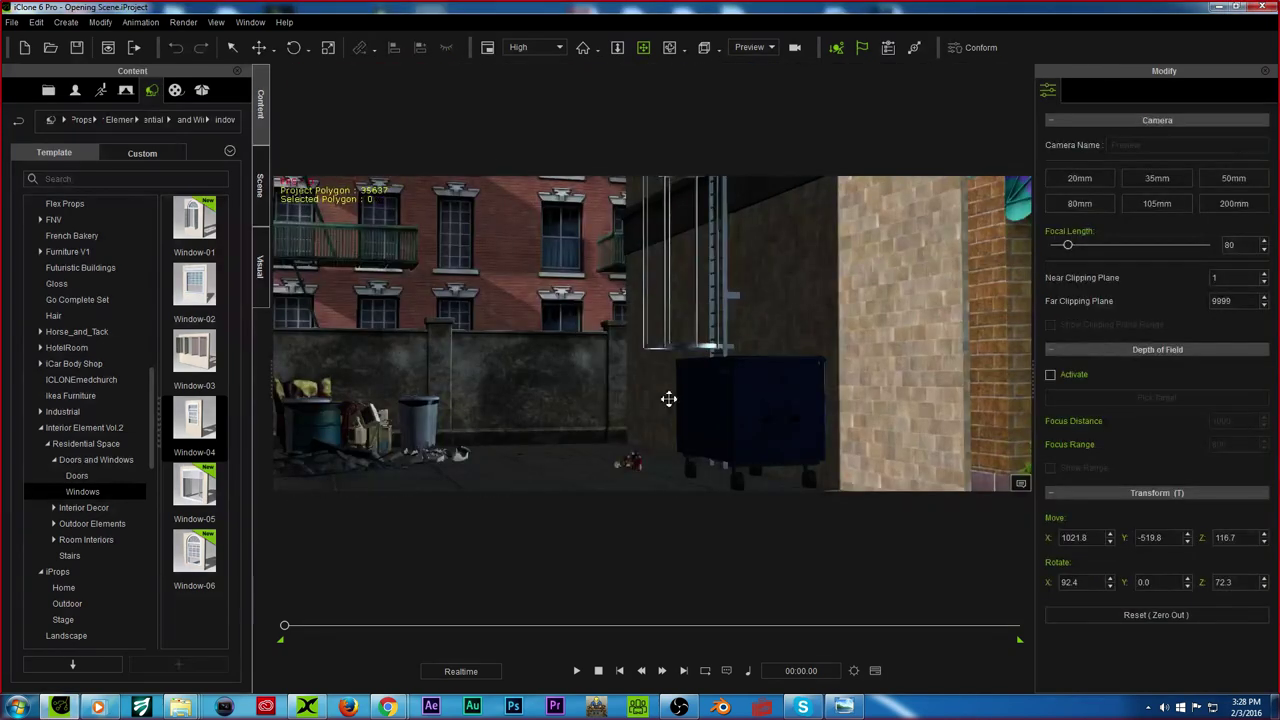
Step: Examine the alley, the stone-walled corner building with its windows and ladder, and the neighbouring storefronts from street level and above
left_click_drag(805, 276, 680, 366)
scroll(700, 311, "down", 5)
left_click_drag(668, 295, 697, 326)
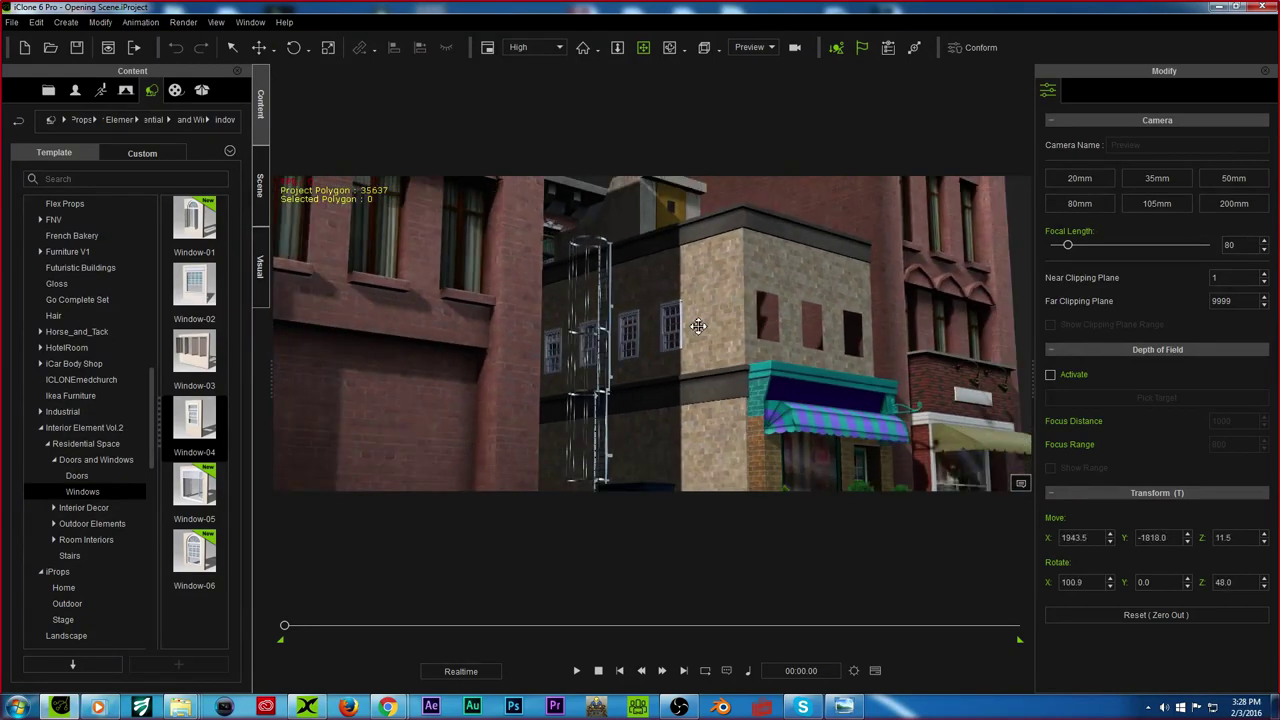
left_click_drag(762, 356, 614, 274)
scroll(640, 346, "up", 5)
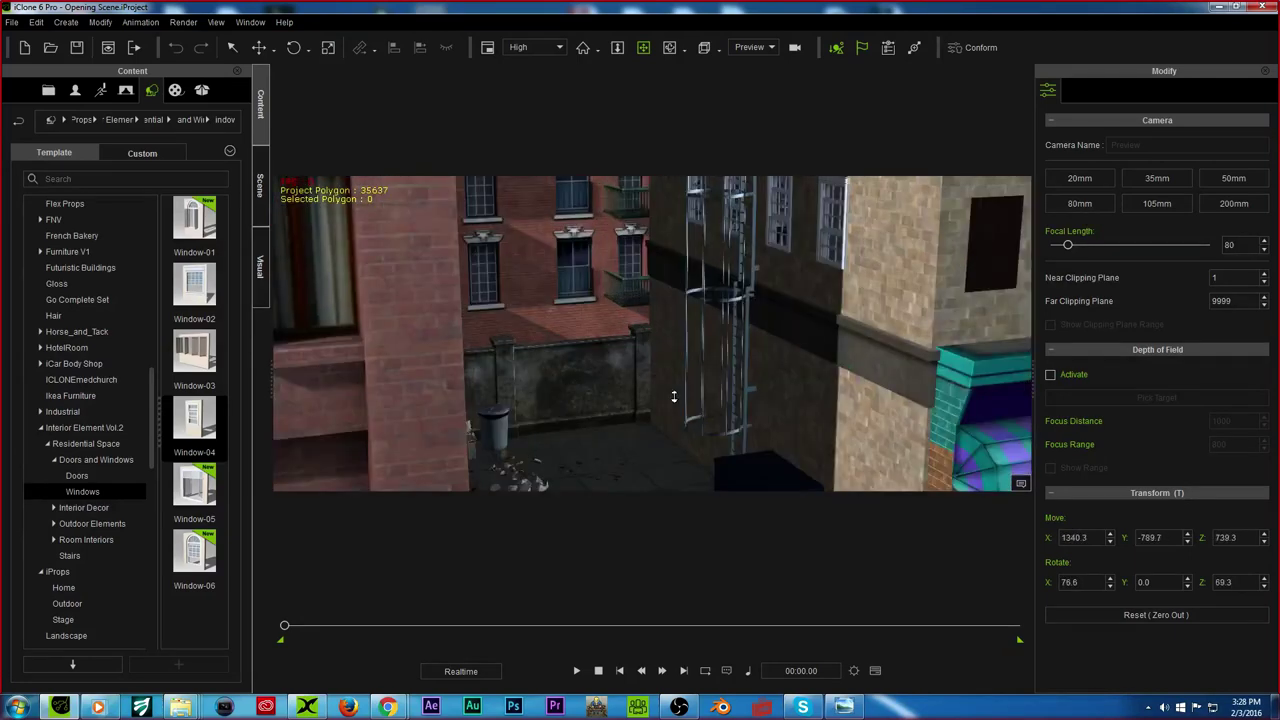
right_click_drag(624, 324, 626, 317)
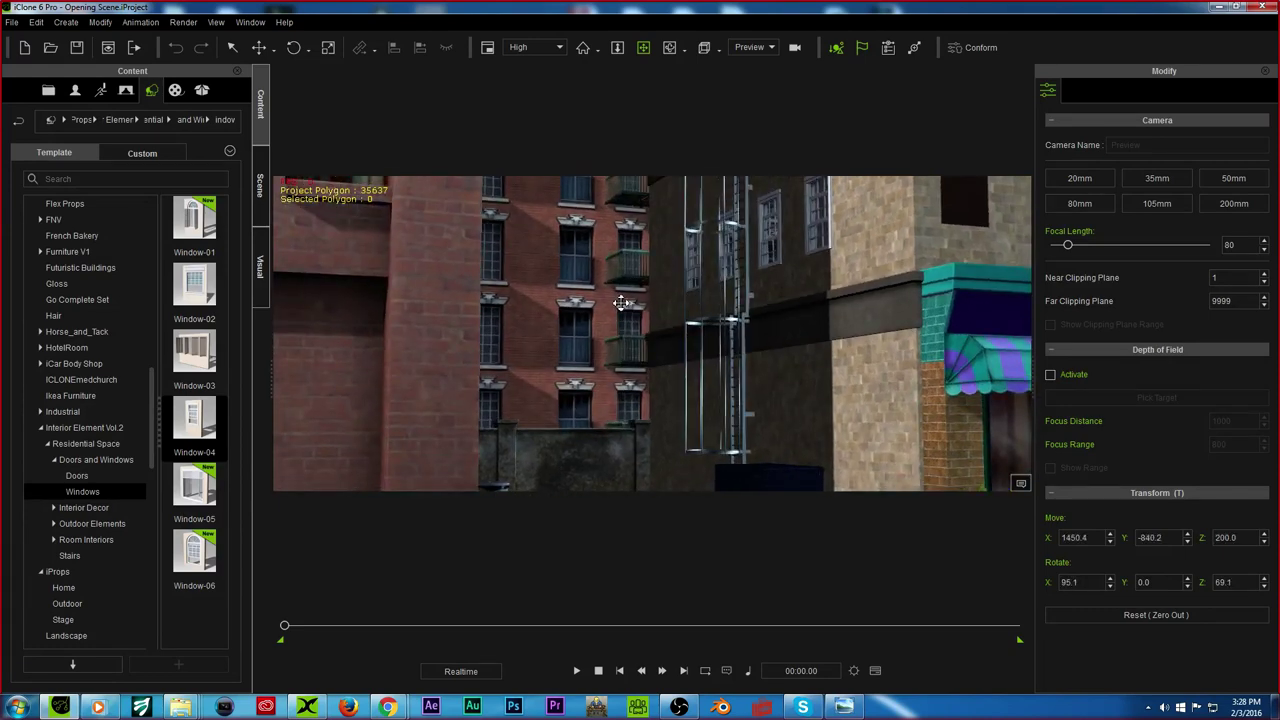
left_click_drag(715, 260, 563, 303)
right_click_drag(680, 325, 542, 482)
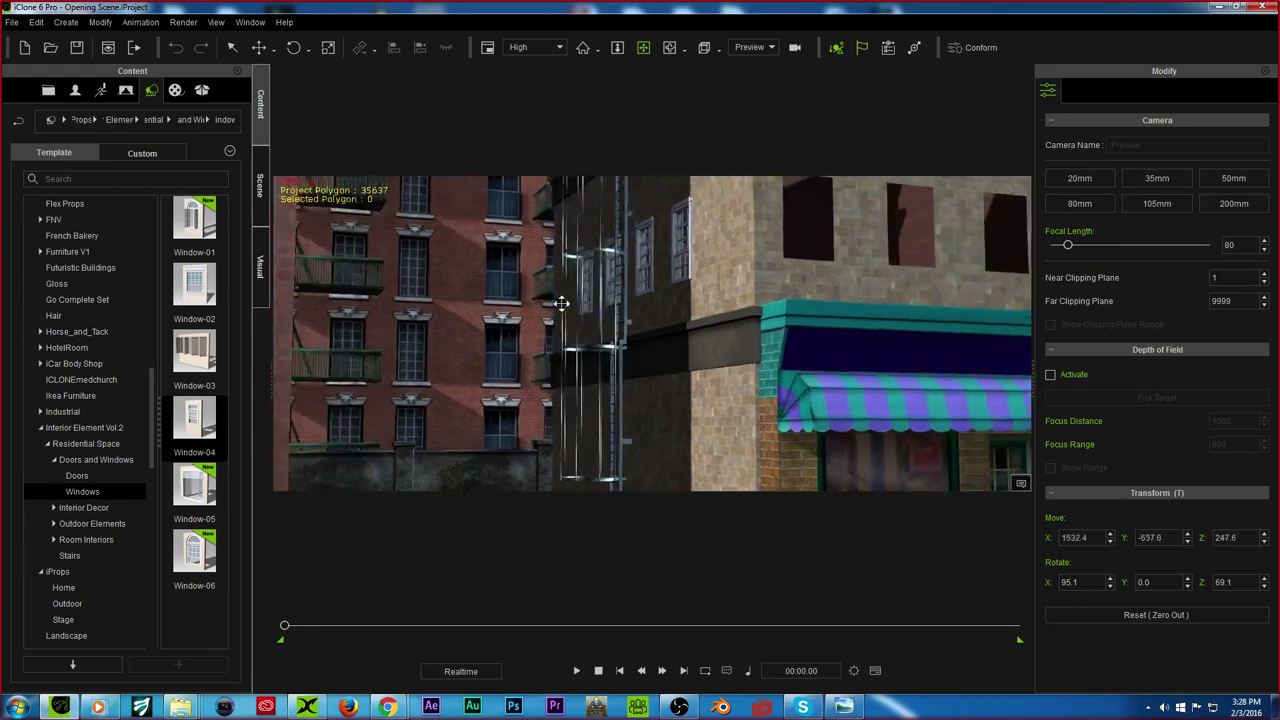
middle_click_drag(540, 483, 357, 303)
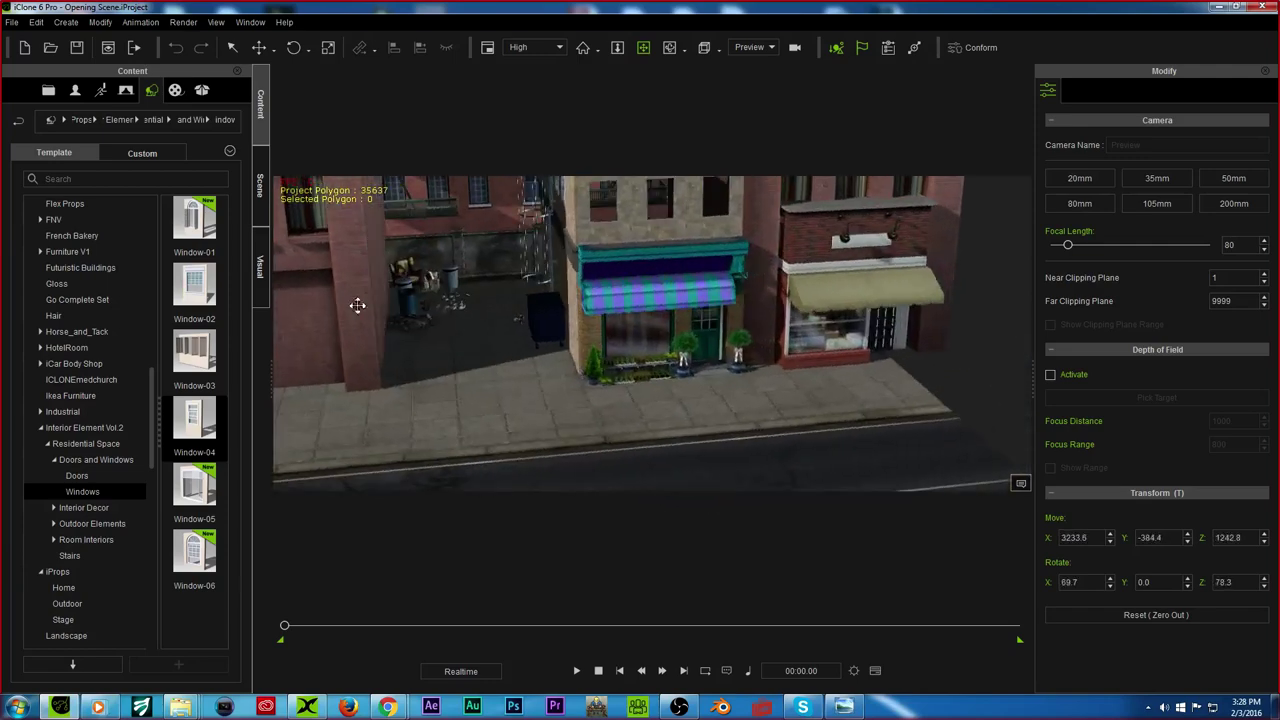
Step: Show the Wall and Floor props of the 3D Blocks category in the content library
scroll(80, 259, "up", 6)
scroll(78, 252, "up", 8)
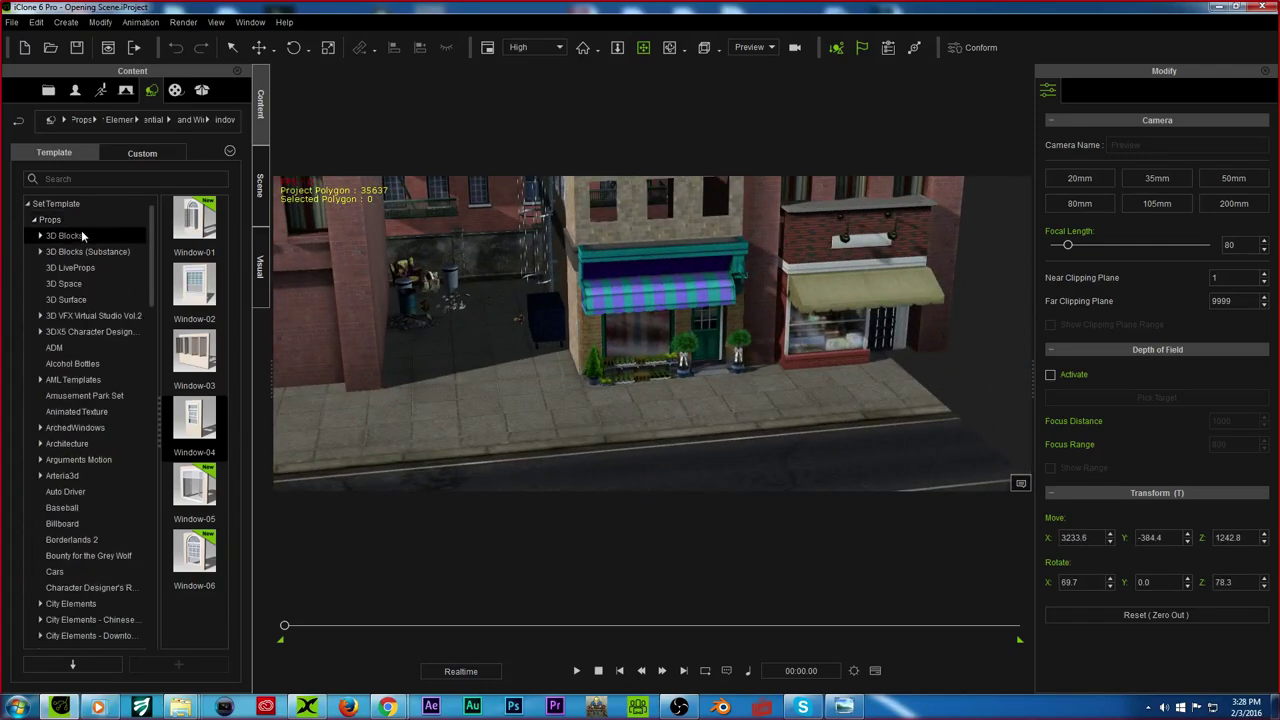
left_click(44, 242)
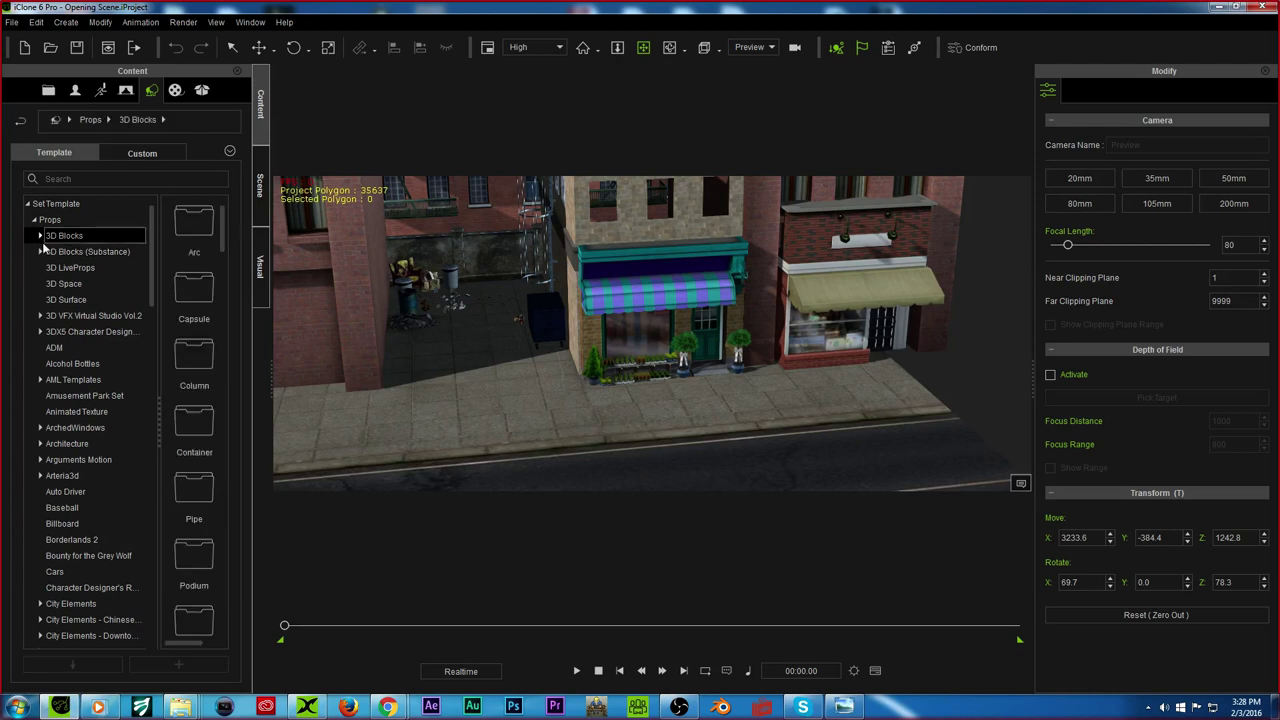
left_click(41, 237)
left_click(78, 347)
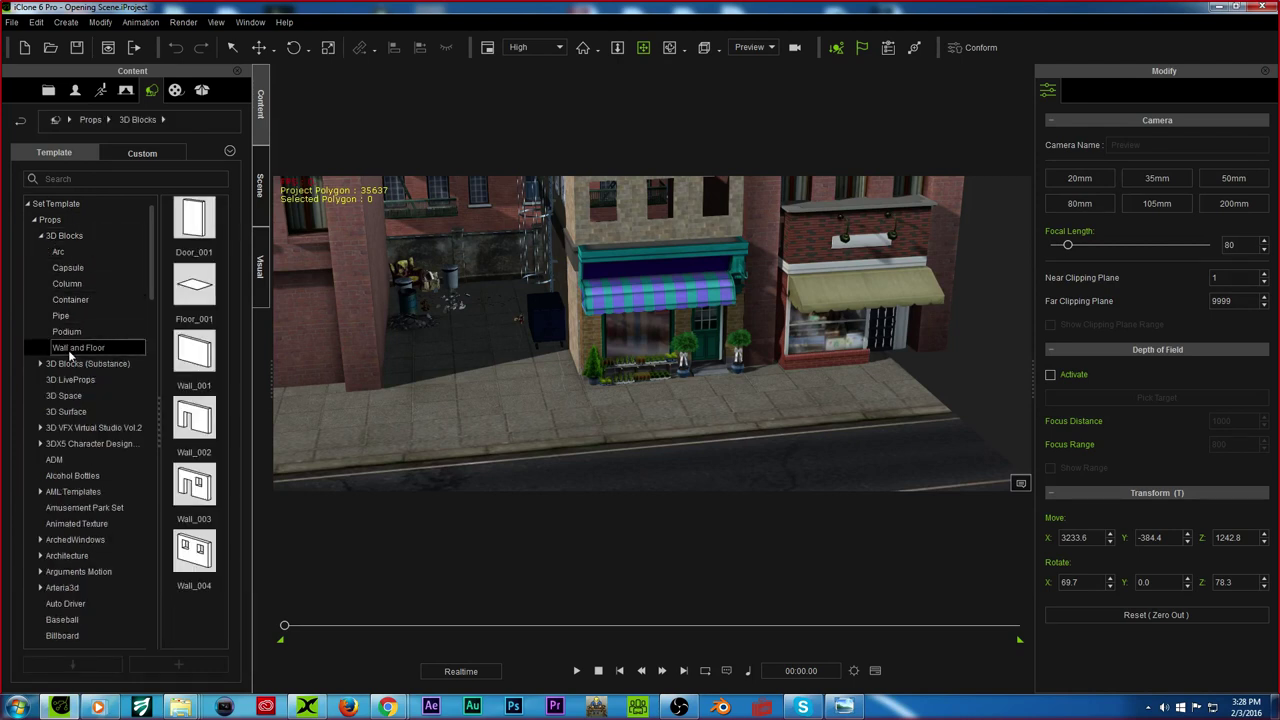
Step: Place the Floor_001, Wall_002 and Wall_003 blocks in the street in front of the buildings
left_click_drag(196, 296, 565, 414)
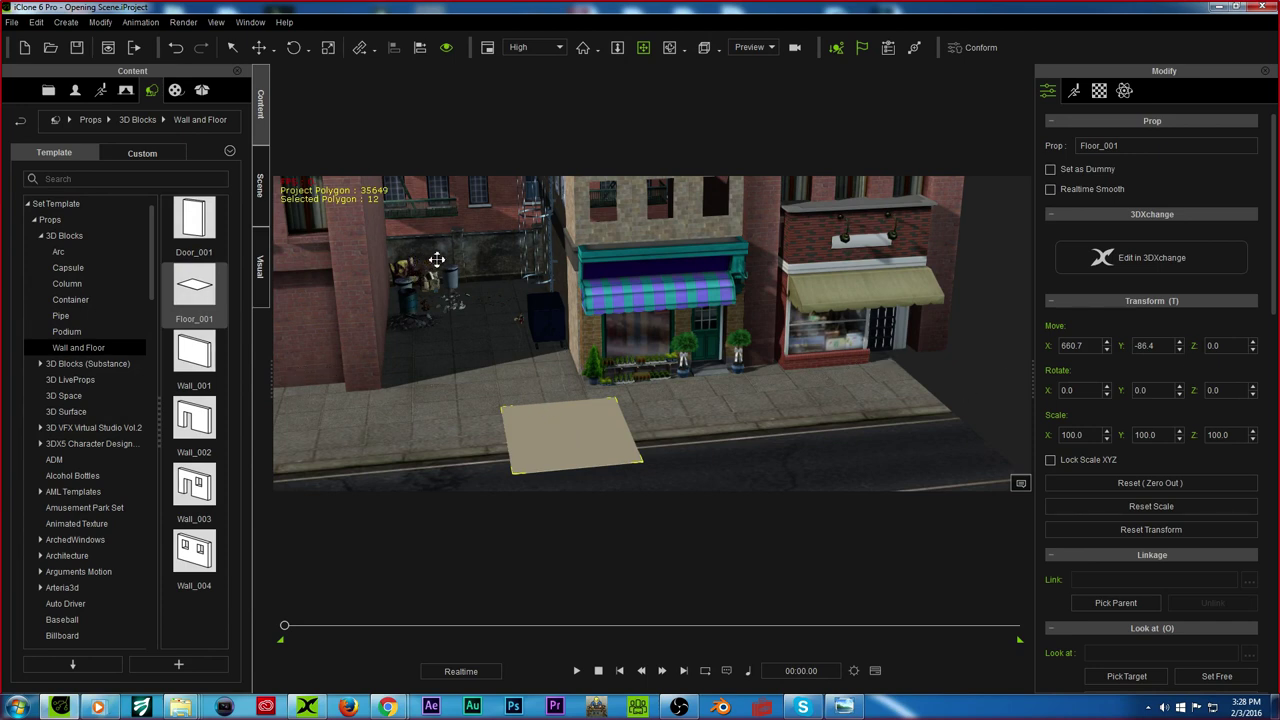
left_click_drag(205, 420, 612, 478)
right_click_drag(860, 440, 234, 446)
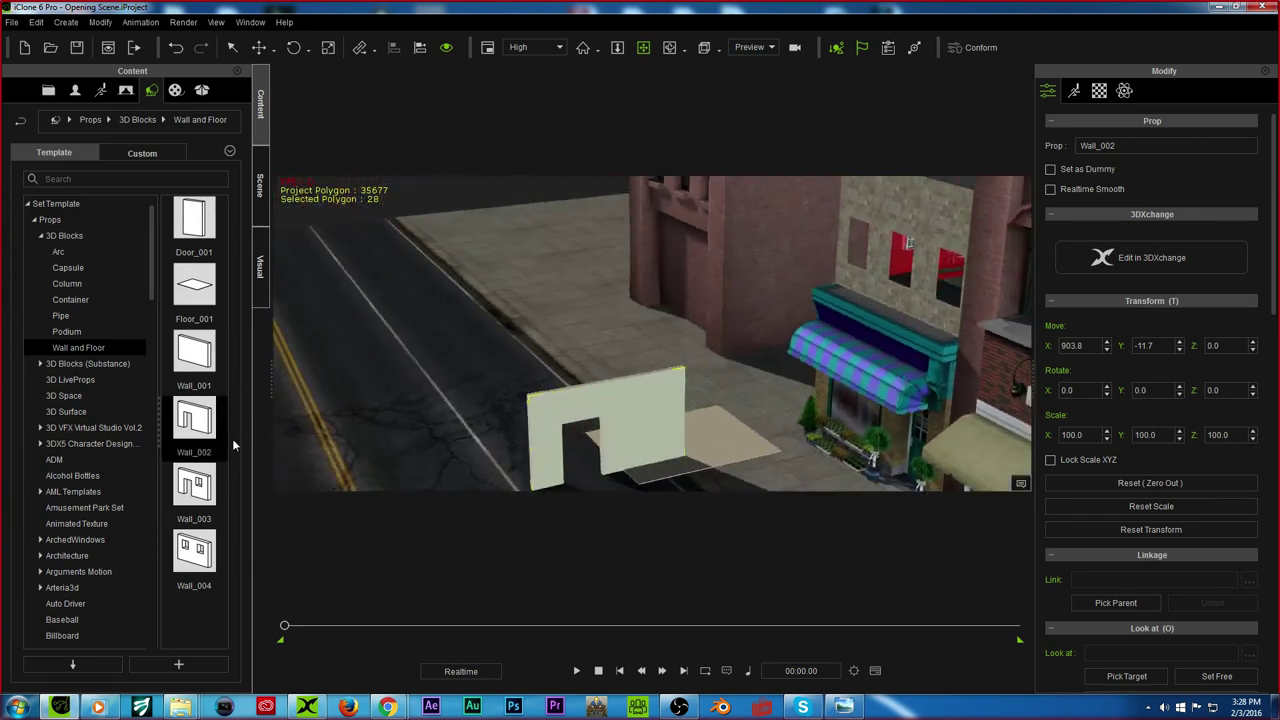
left_click_drag(195, 485, 470, 470)
right_click_drag(451, 443, 802, 249)
scroll(588, 338, "up", 2)
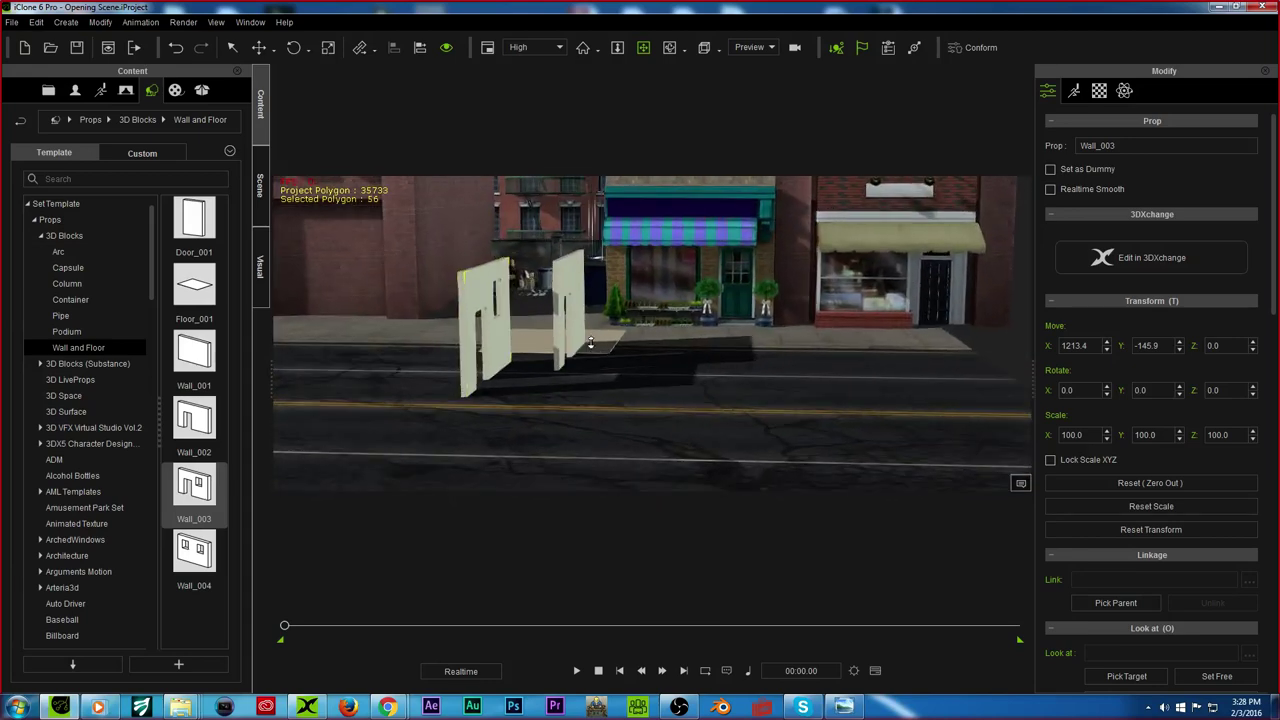
Step: Delete the placed wall with door and window, the wall with a doorway and the floor block from the street
key("Delete")
left_click(571, 292)
key("Delete")
left_click(579, 340)
key("Delete")
Step: Examine the upper stone walls and side windows of the corner building beside the alley
right_click_drag(497, 297, 710, 349)
left_click_drag(657, 314, 637, 326)
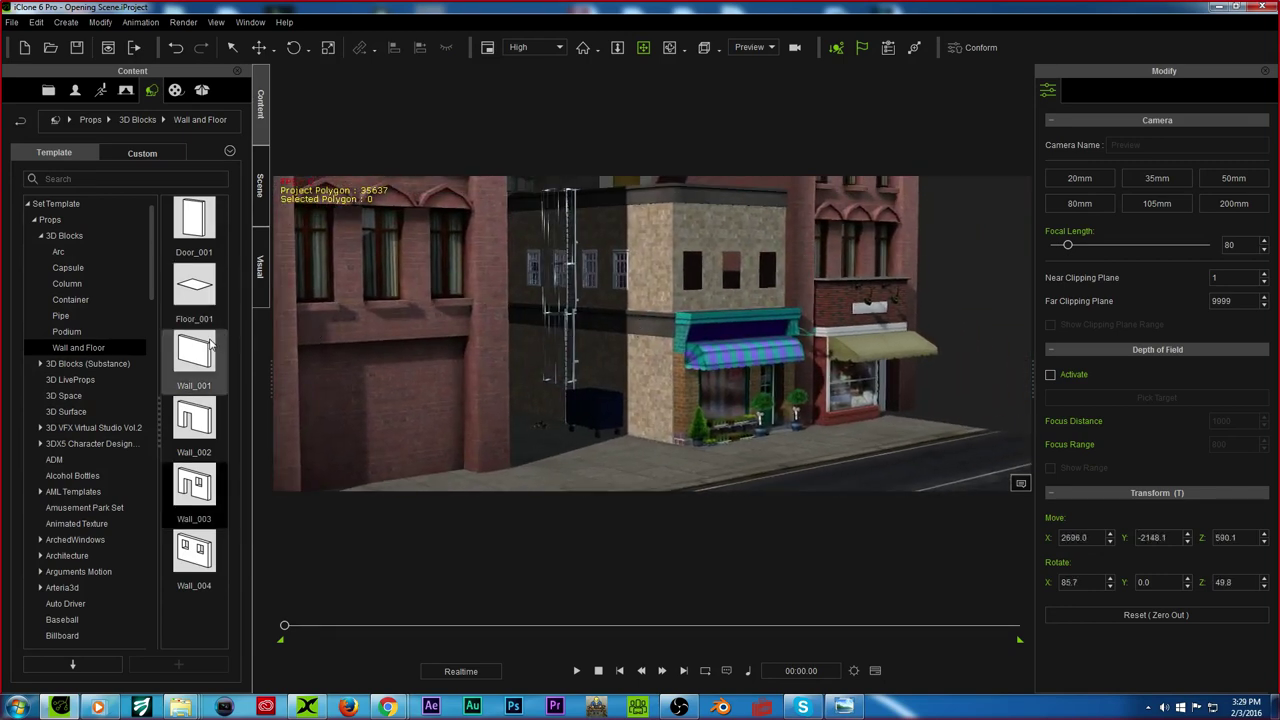
left_click(678, 277)
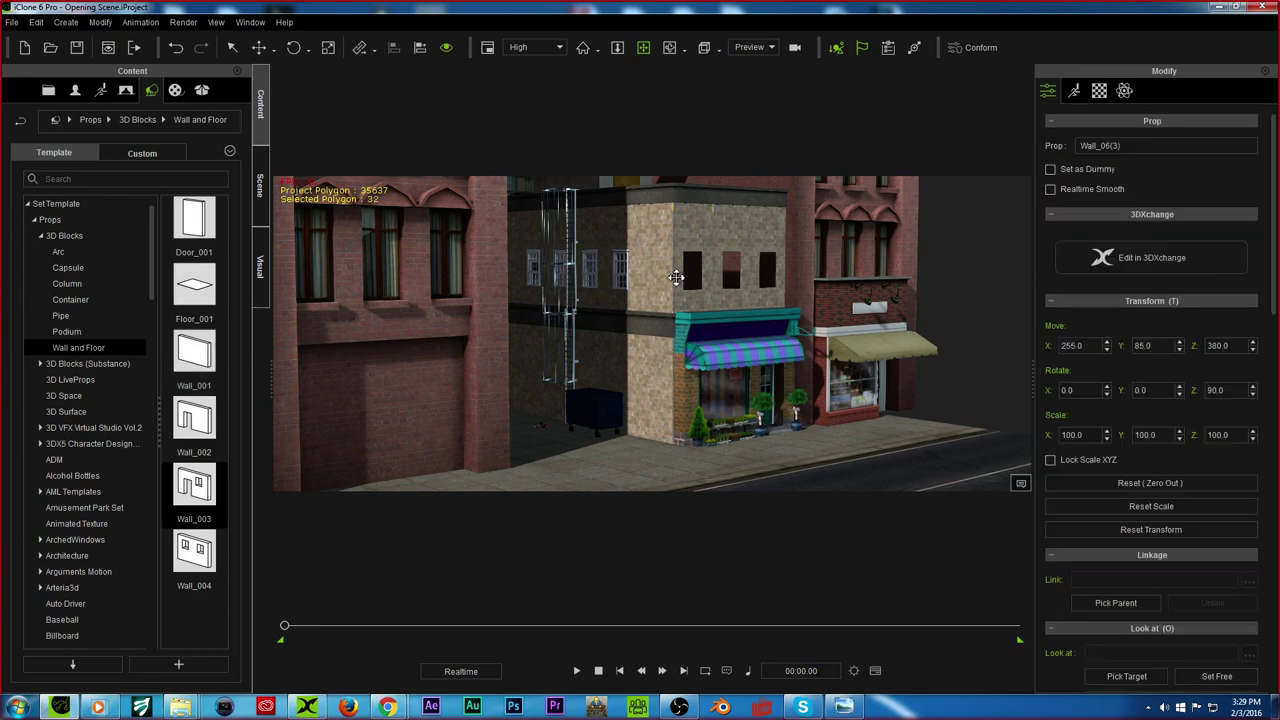
left_click_drag(600, 250, 589, 294)
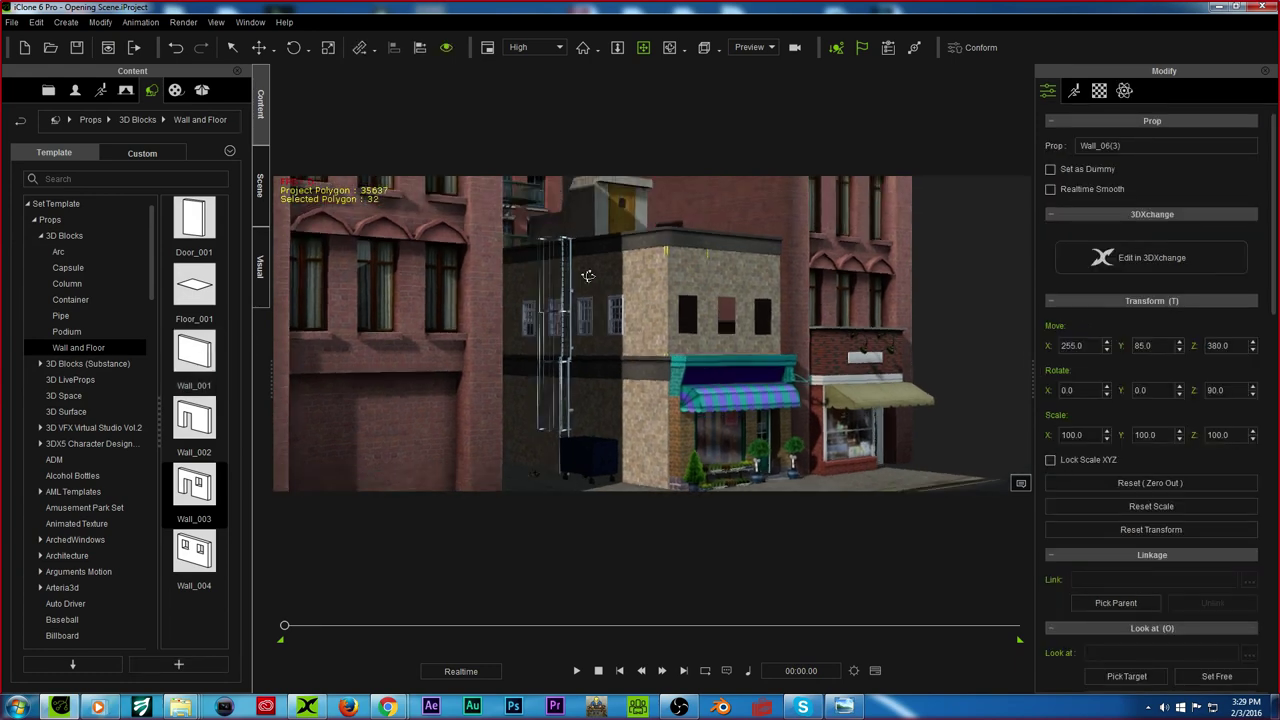
right_click_drag(589, 274, 587, 312)
scroll(586, 338, "up", 2)
scroll(584, 331, "up", 6)
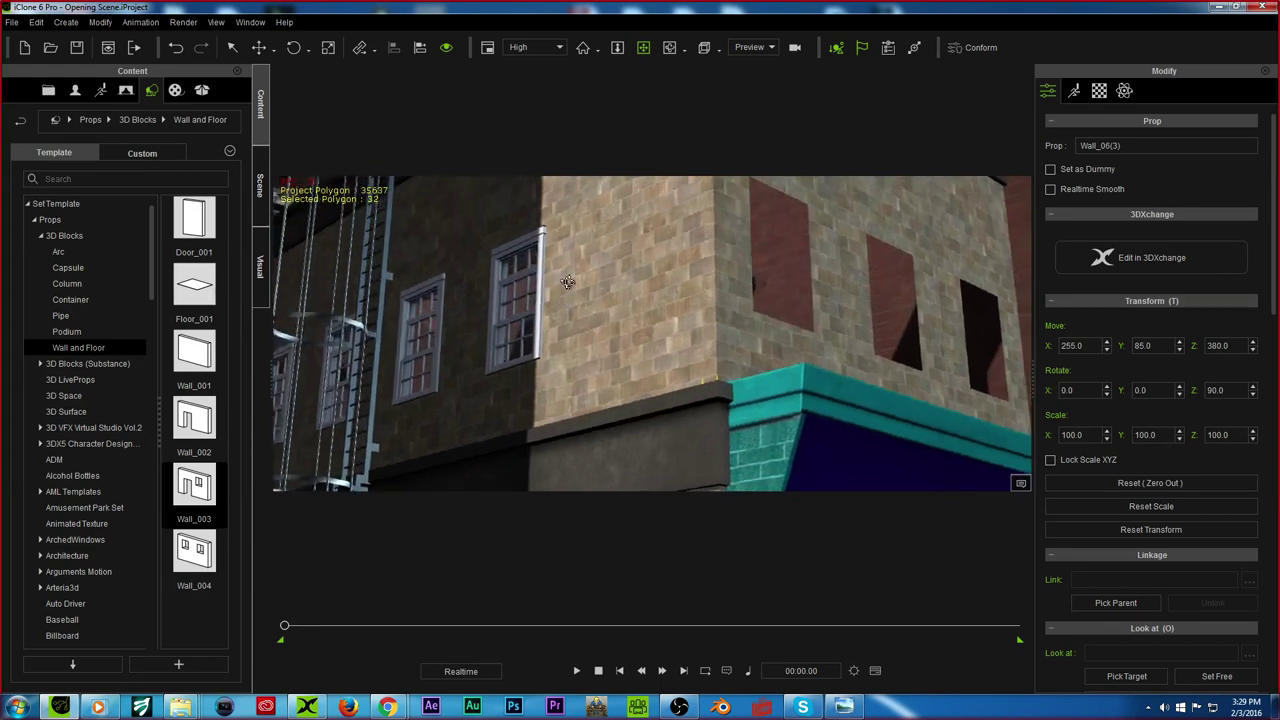
scroll(536, 335, "down", 4)
Step: Inspect the corner building from above, including where its stone wall meets the Shop 02 storefront
left_click_drag(517, 357, 625, 205)
right_click_drag(616, 291, 613, 485)
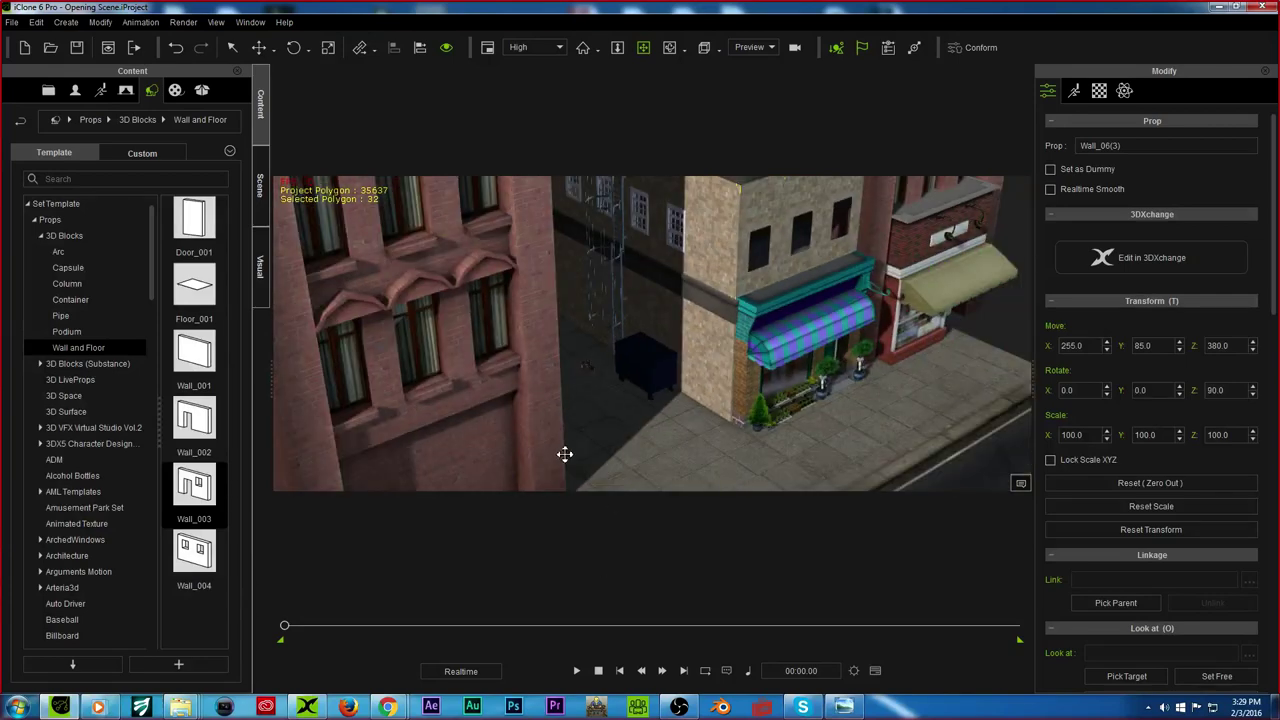
right_click_drag(742, 366, 430, 386)
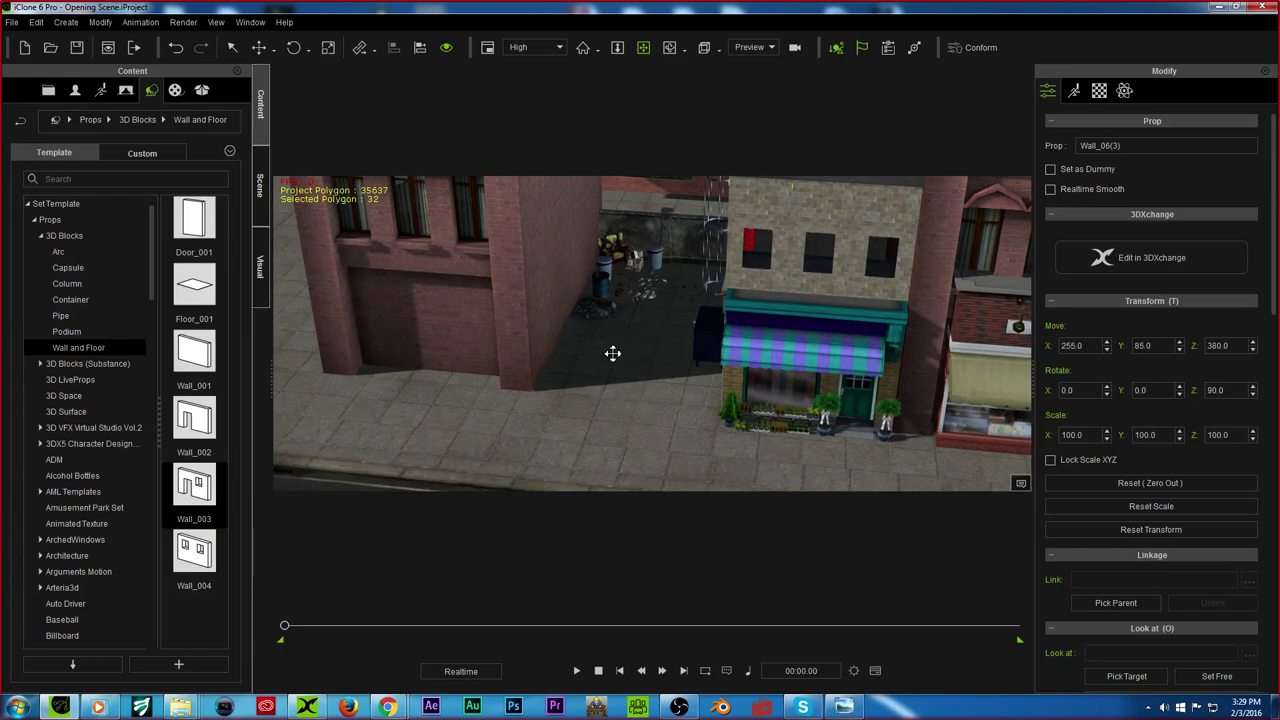
right_click_drag(611, 343, 871, 339)
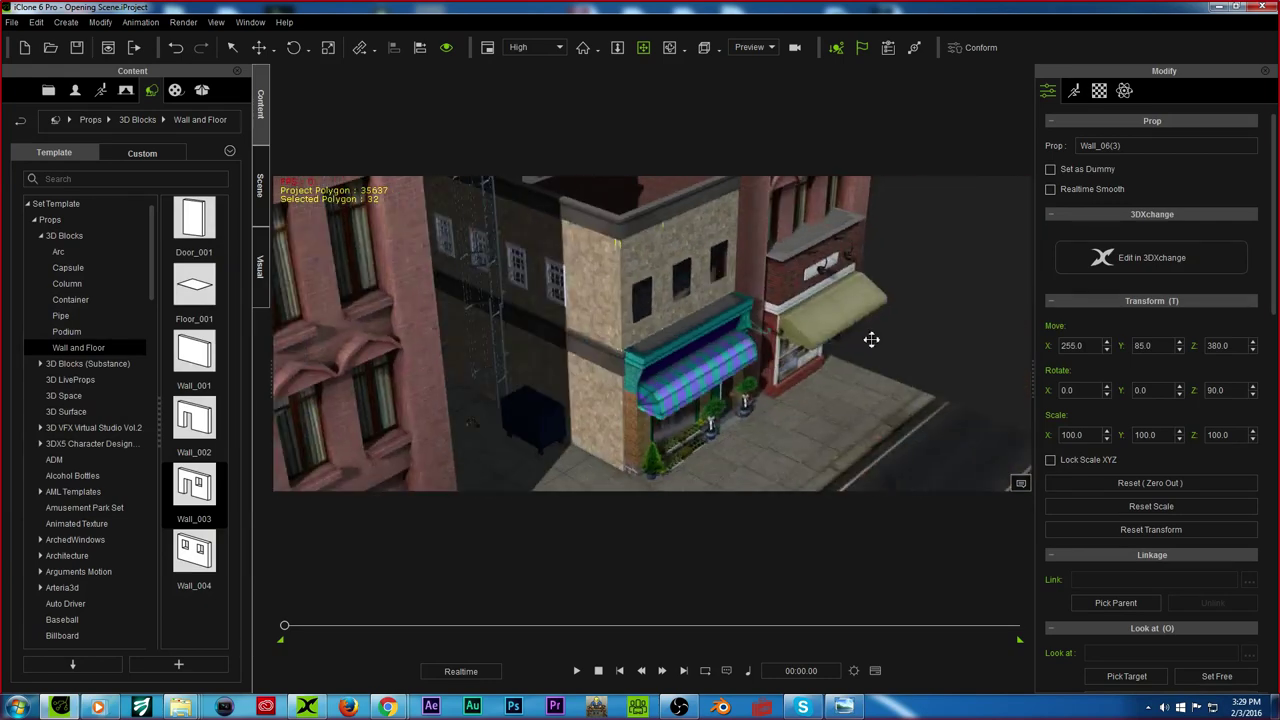
scroll(771, 334, "up", 6)
left_click(686, 391)
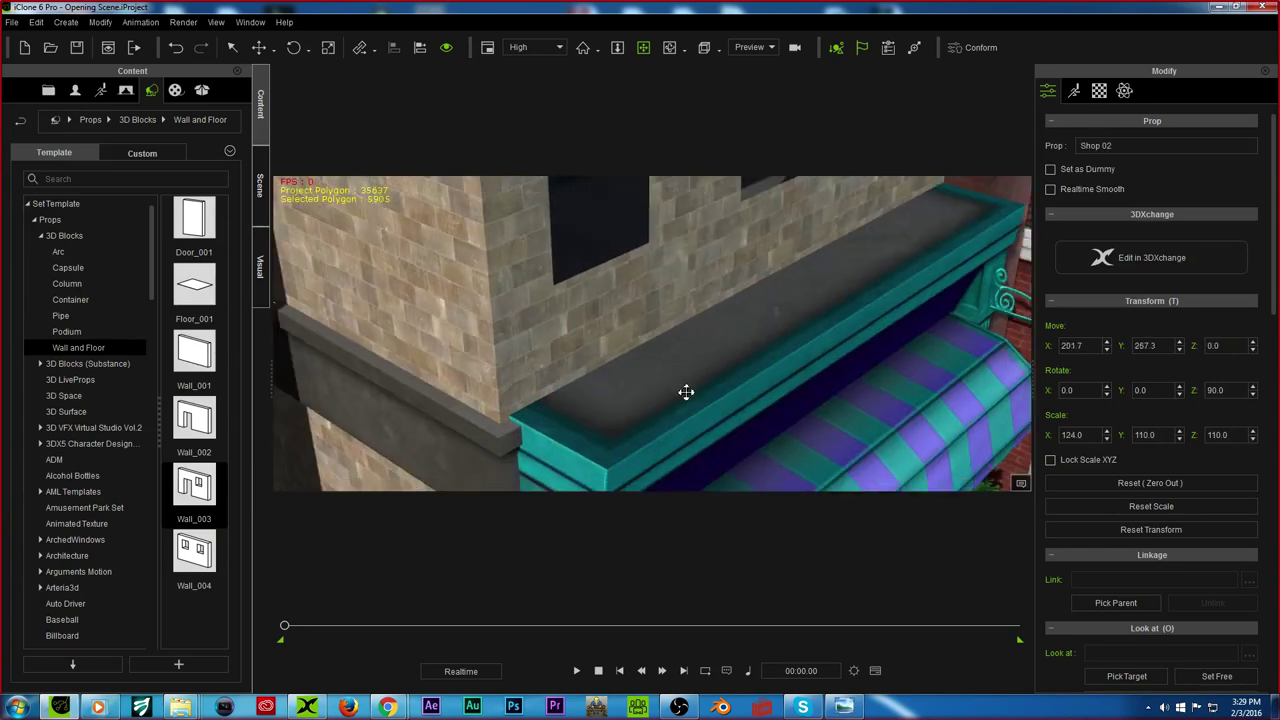
scroll(686, 391, "down", 10)
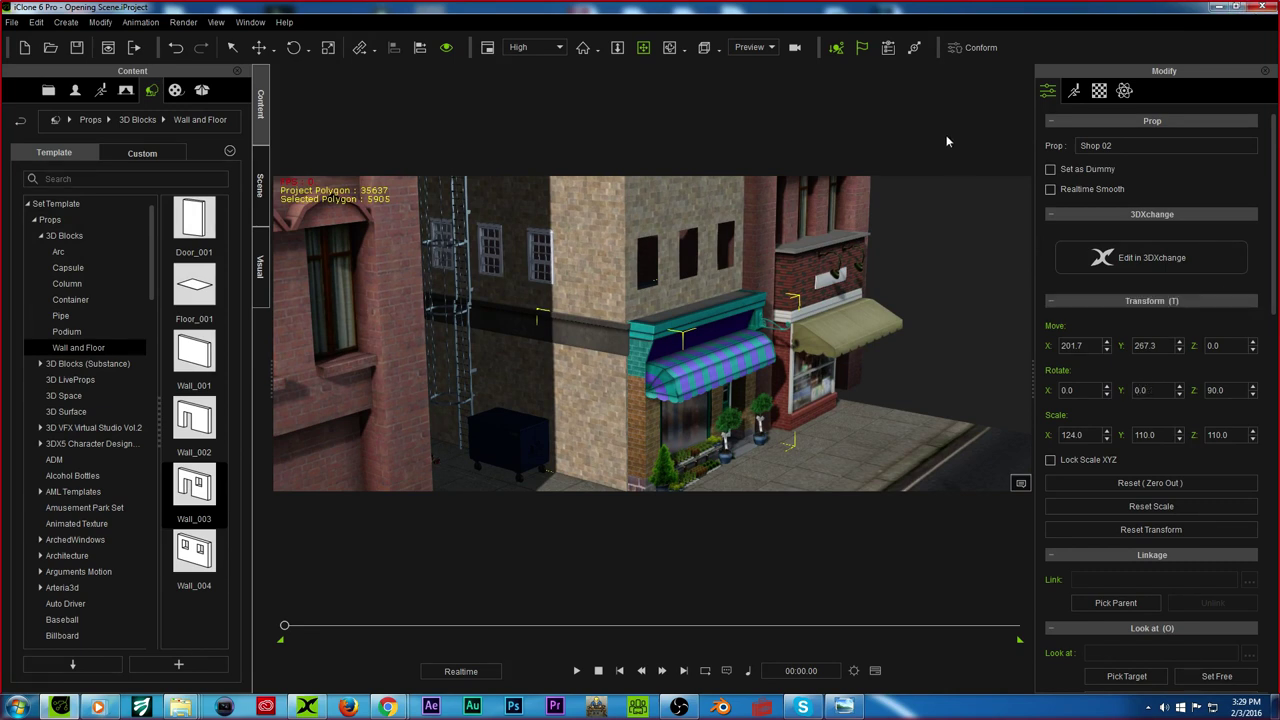
Step: Minimize iClone and close the open folder windows and iClone 3DXchange
left_click(1218, 8)
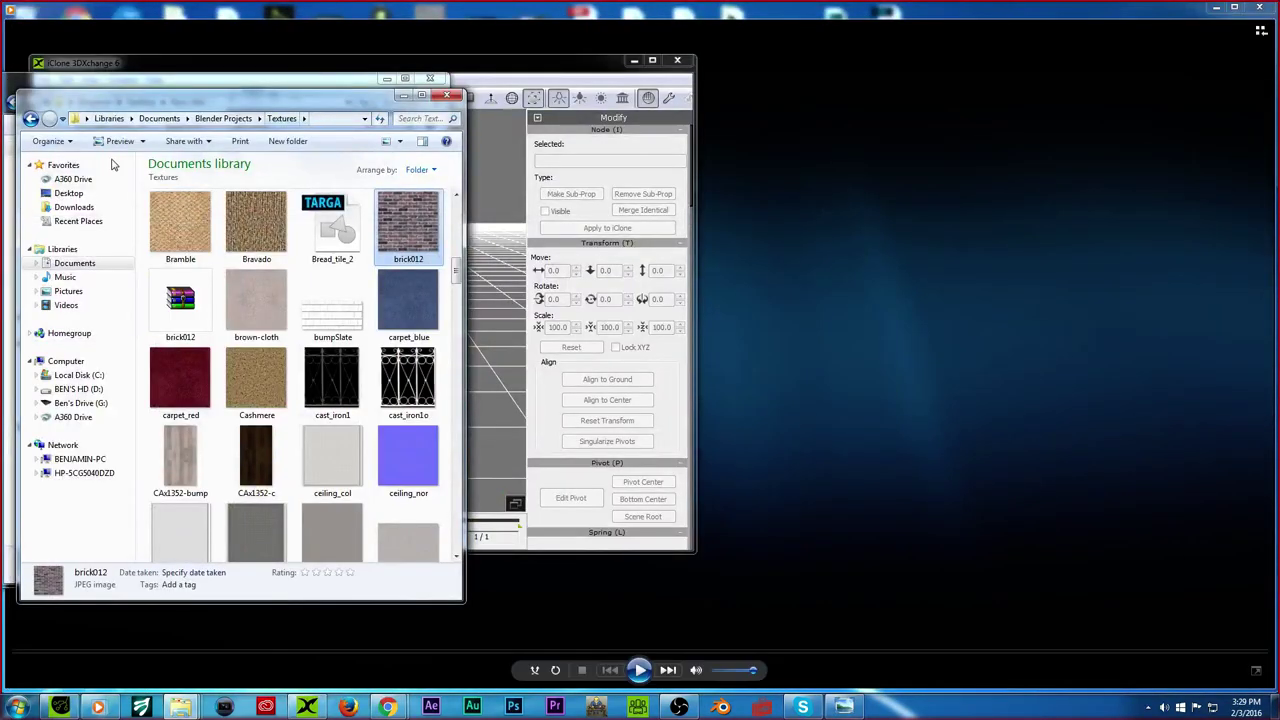
left_click(447, 95)
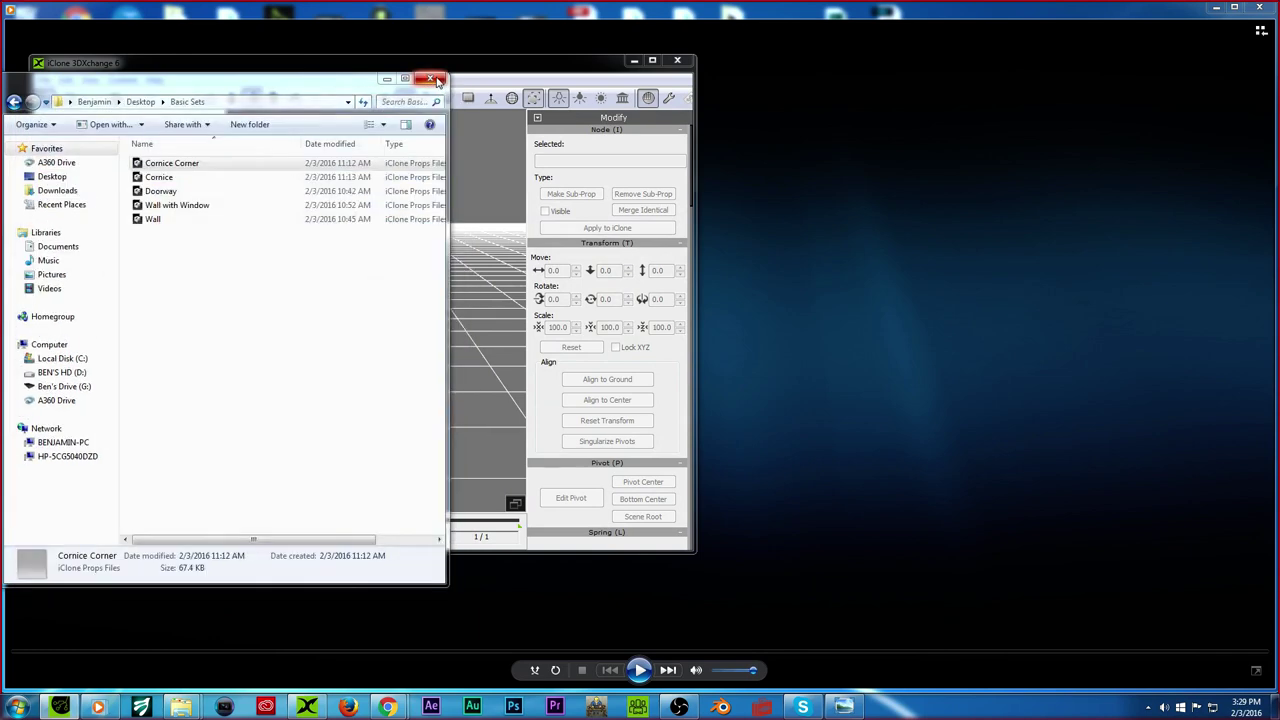
left_click(674, 63)
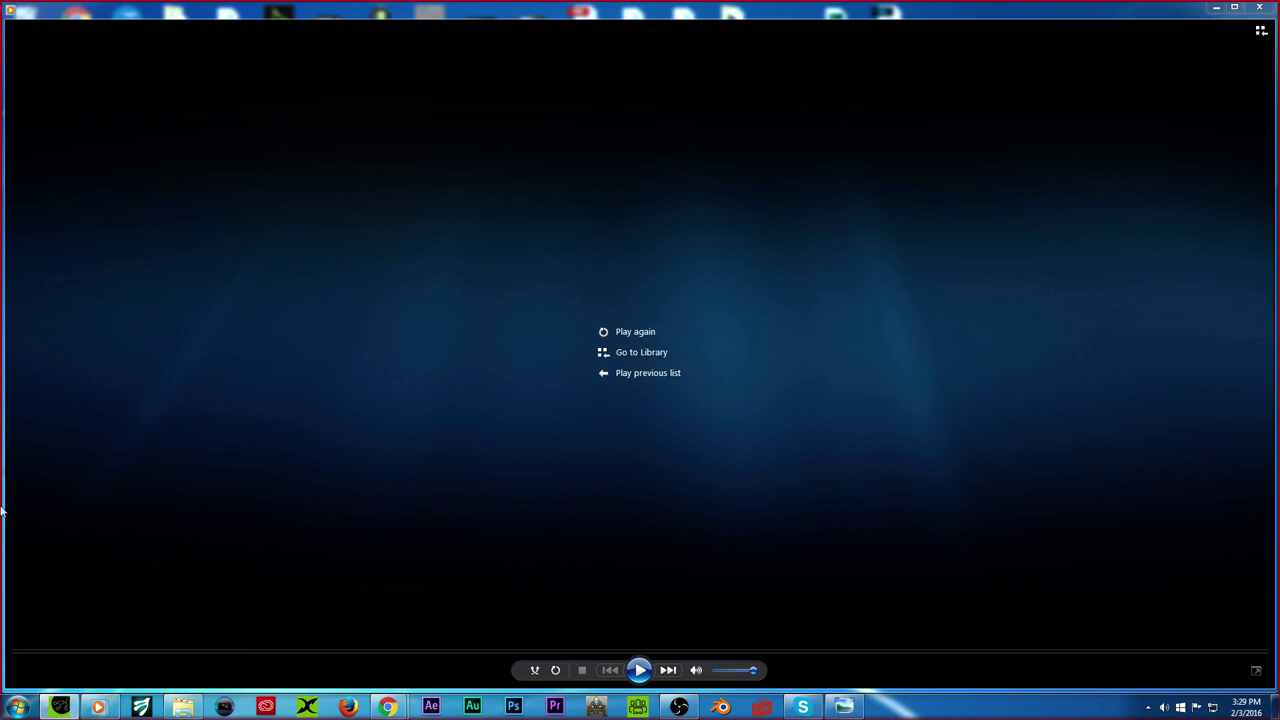
right_click(183, 707)
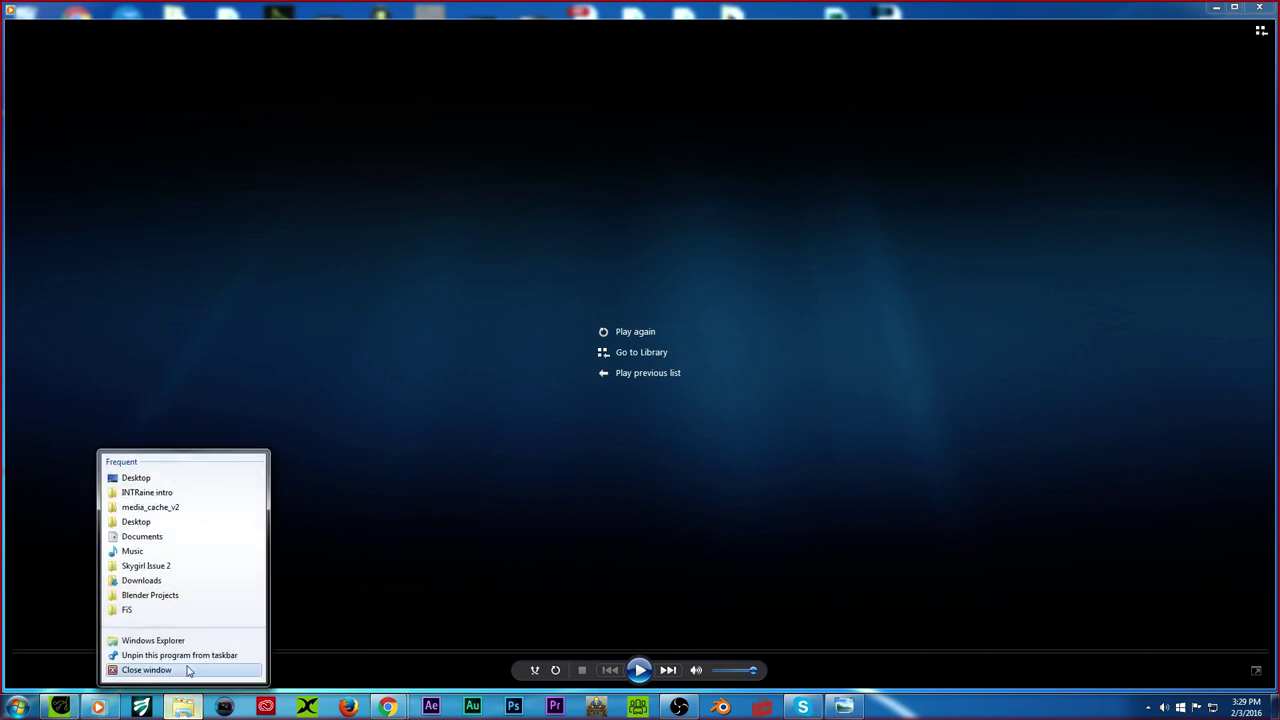
left_click(186, 670)
Step: Open the Blender Field Trip folder on the desktop in Windows Explorer
left_click(17, 707)
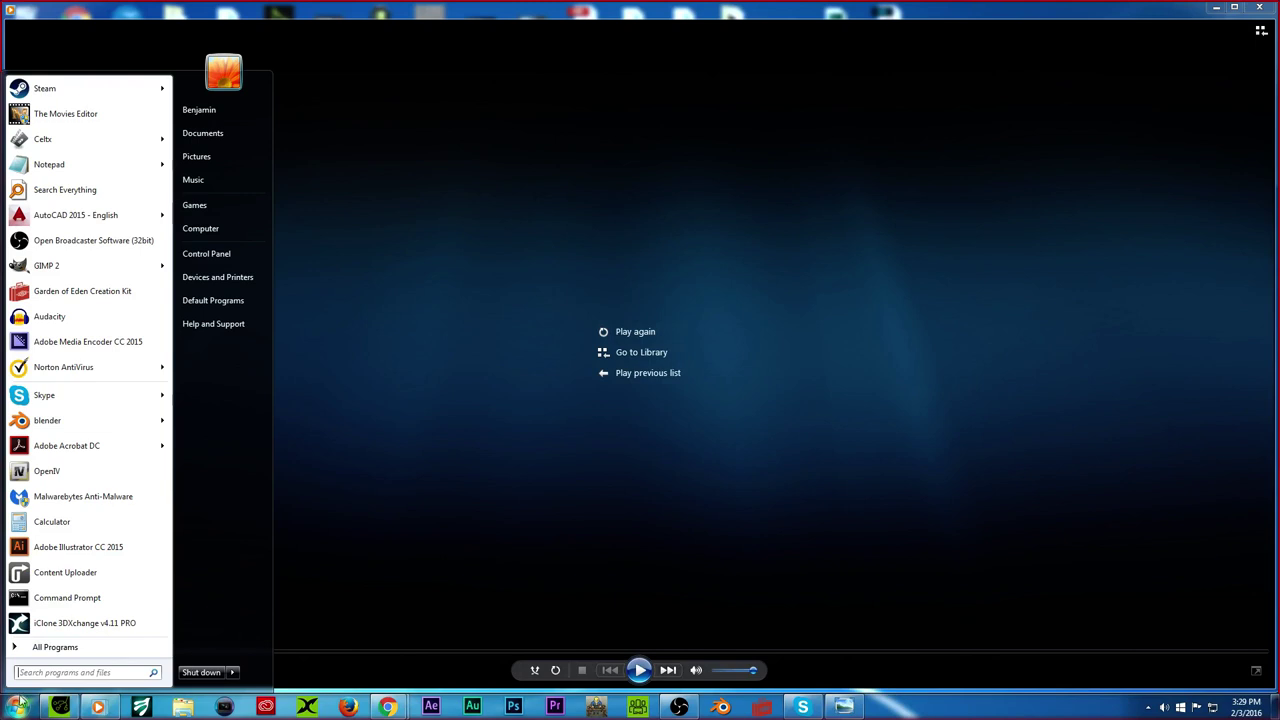
left_click(217, 115)
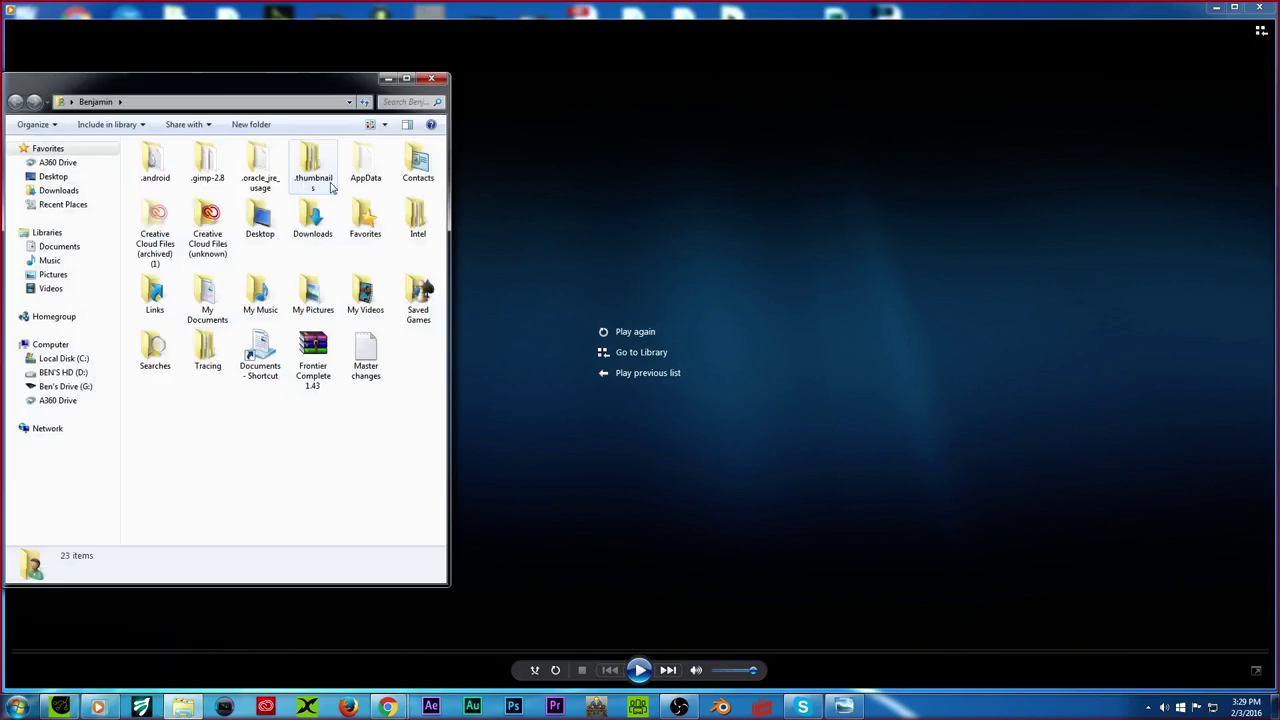
left_click(259, 210)
double_click(259, 210)
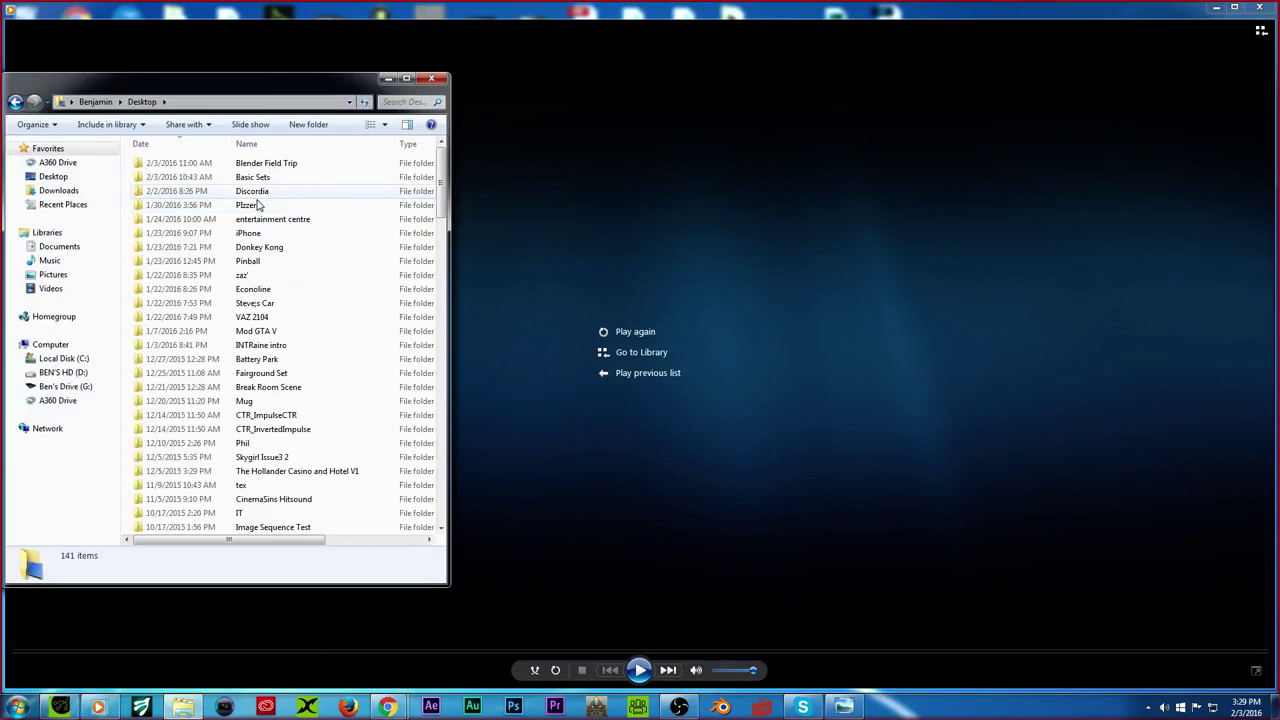
double_click(255, 172)
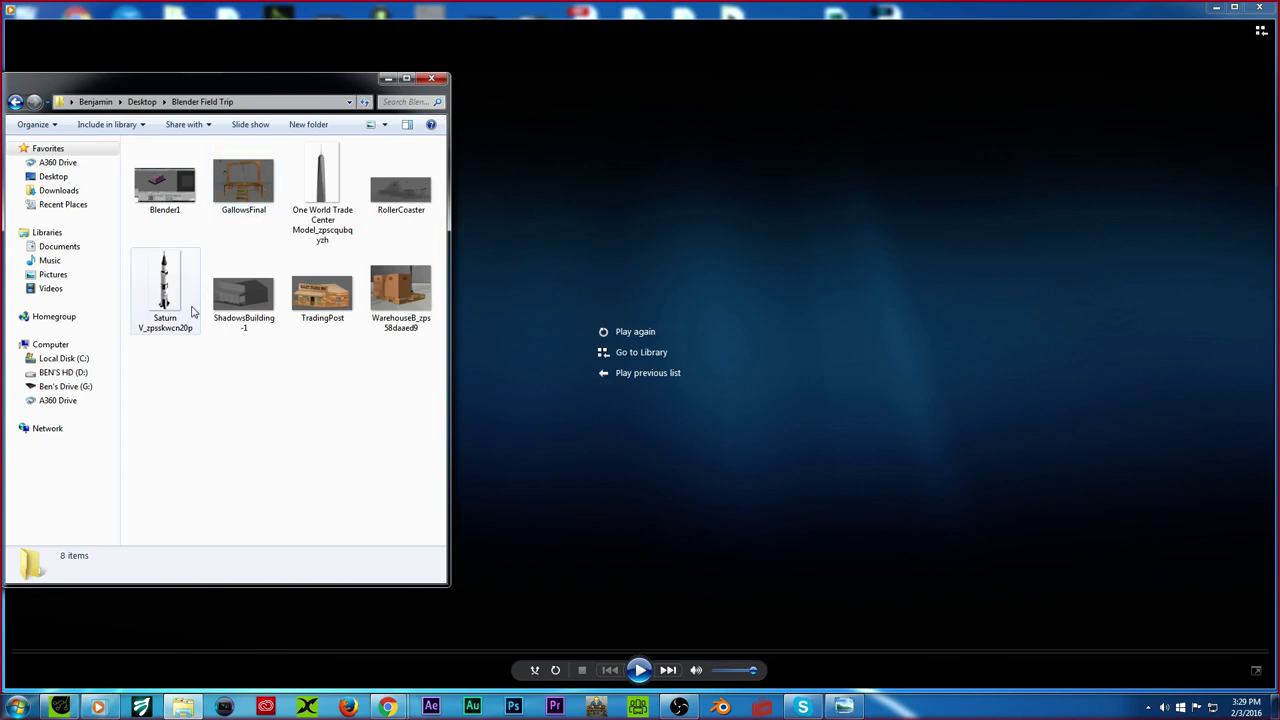
Step: View the Blender1, ShadowsBuilding-1 and TradingPost images in Windows Photo Viewer
left_click(180, 195)
double_click(180, 195)
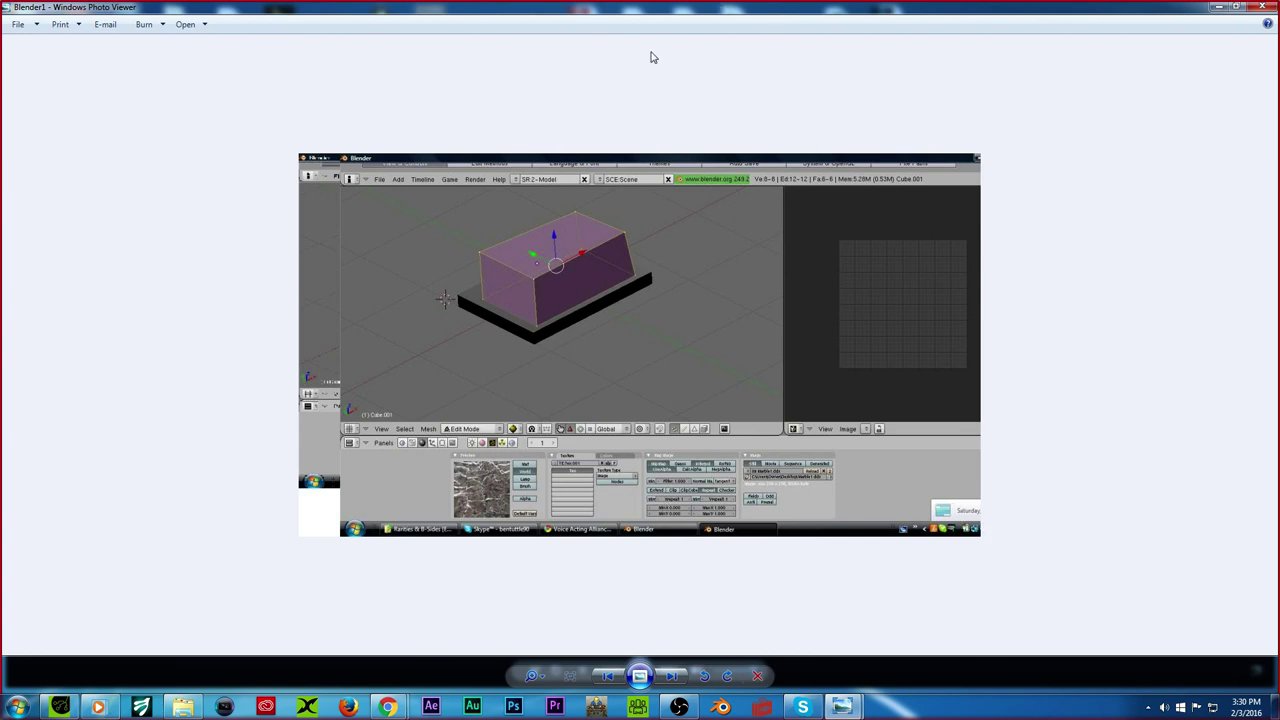
left_click(1257, 8)
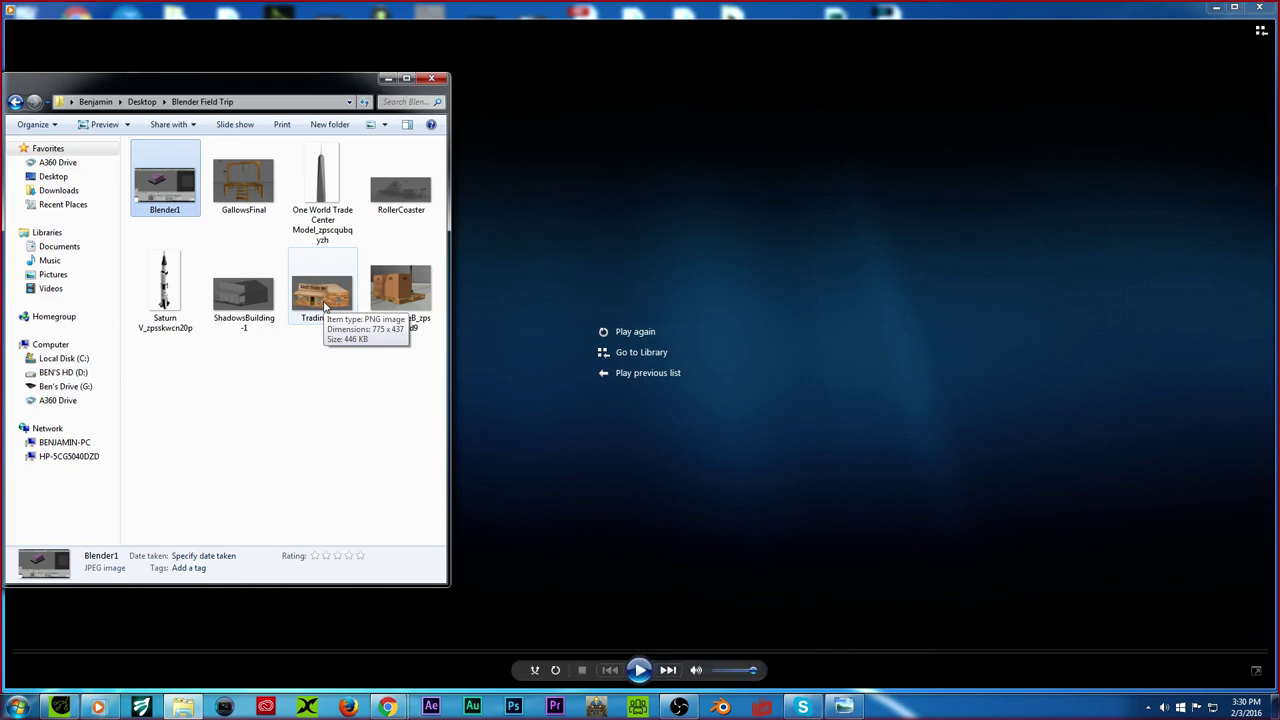
double_click(243, 292)
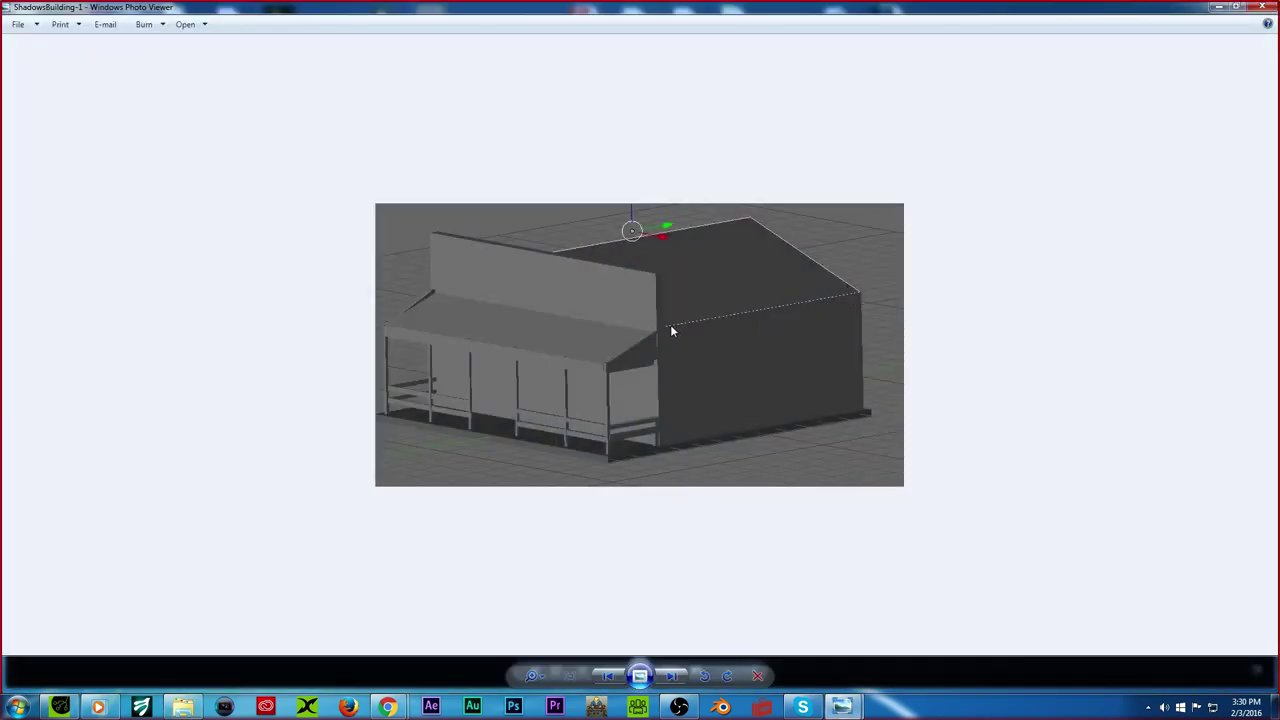
left_click(671, 676)
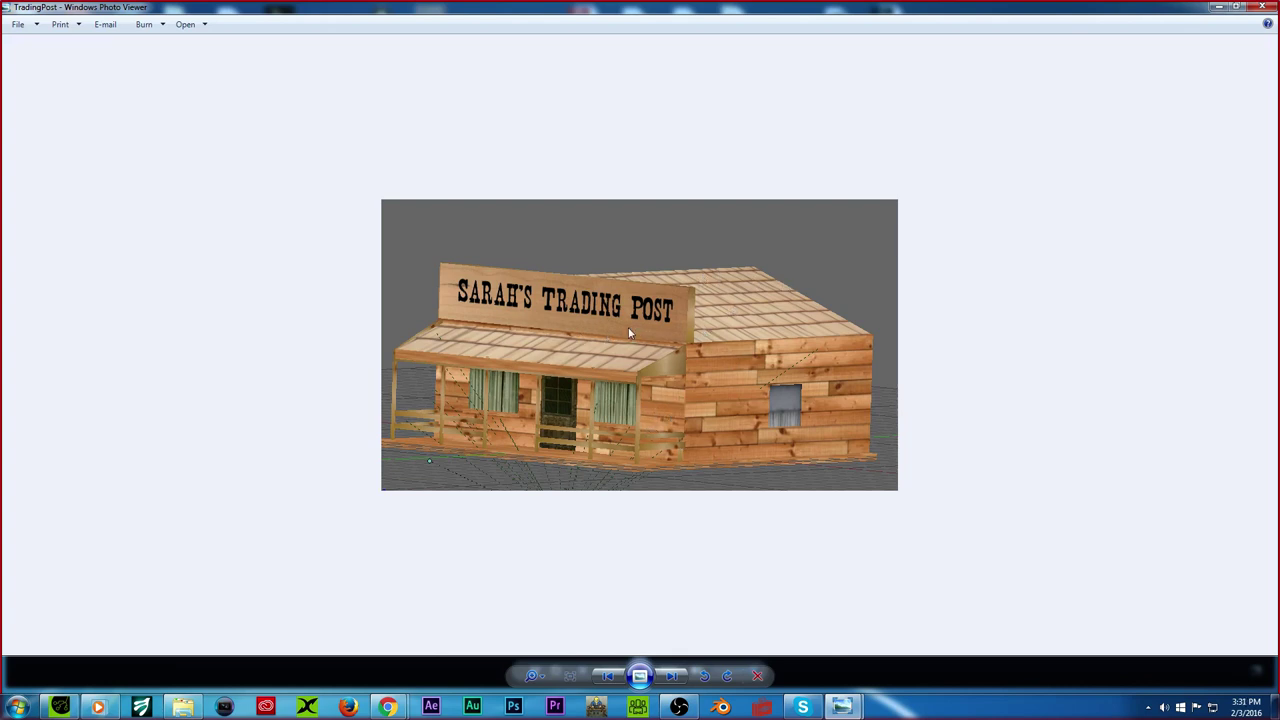
left_click(1260, 7)
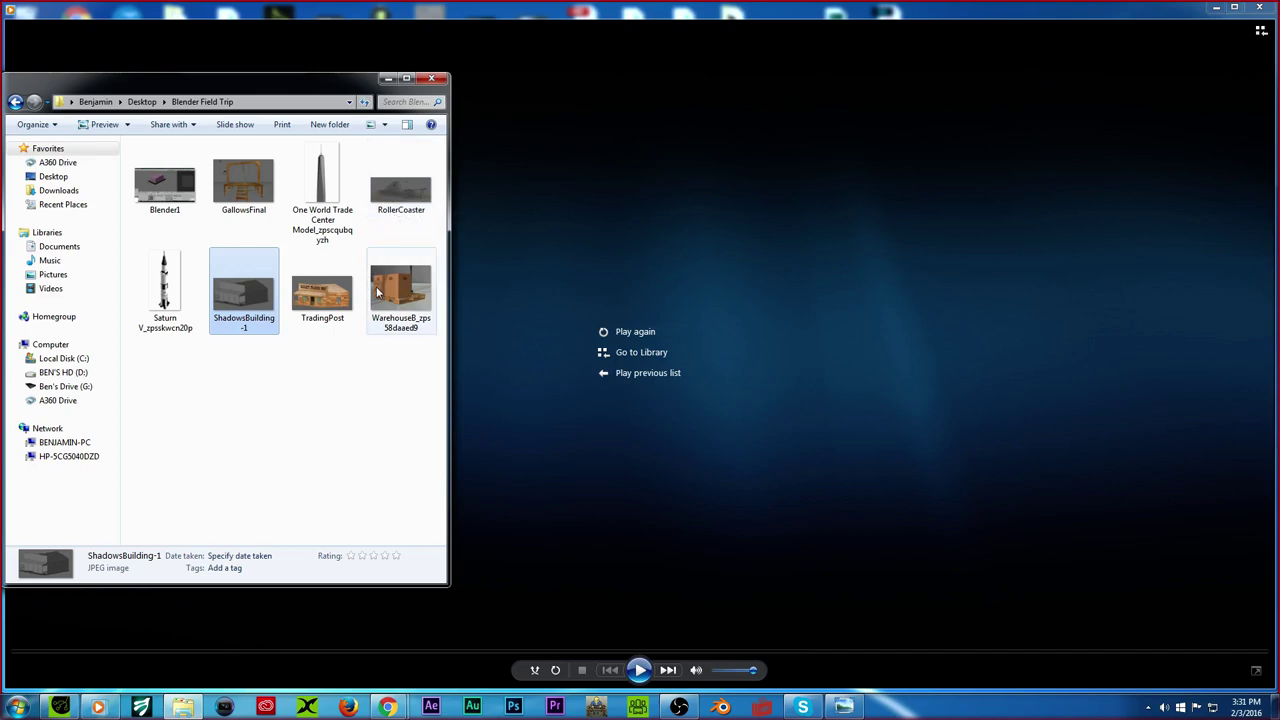
Step: Reopen the Blender1 and TradingPost images one after the other for comparison, closing each one
left_click(305, 295)
left_click(170, 195)
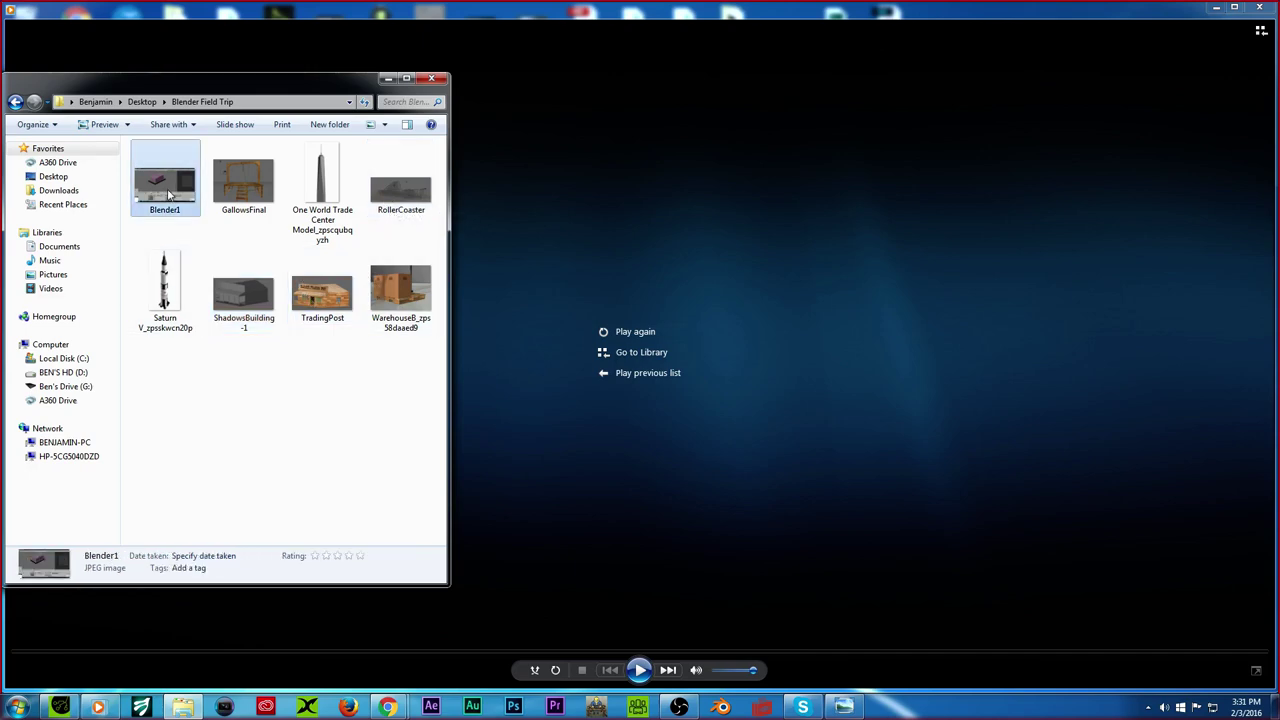
double_click(170, 195)
left_click(1252, 8)
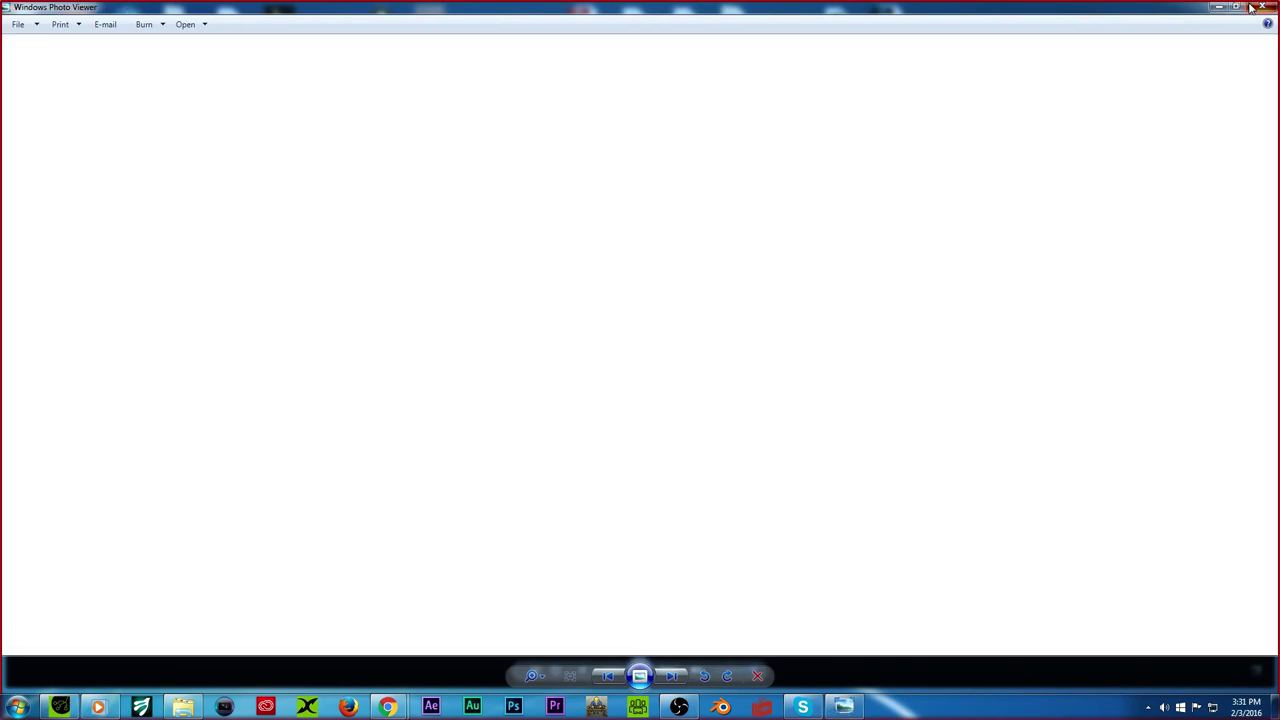
double_click(307, 294)
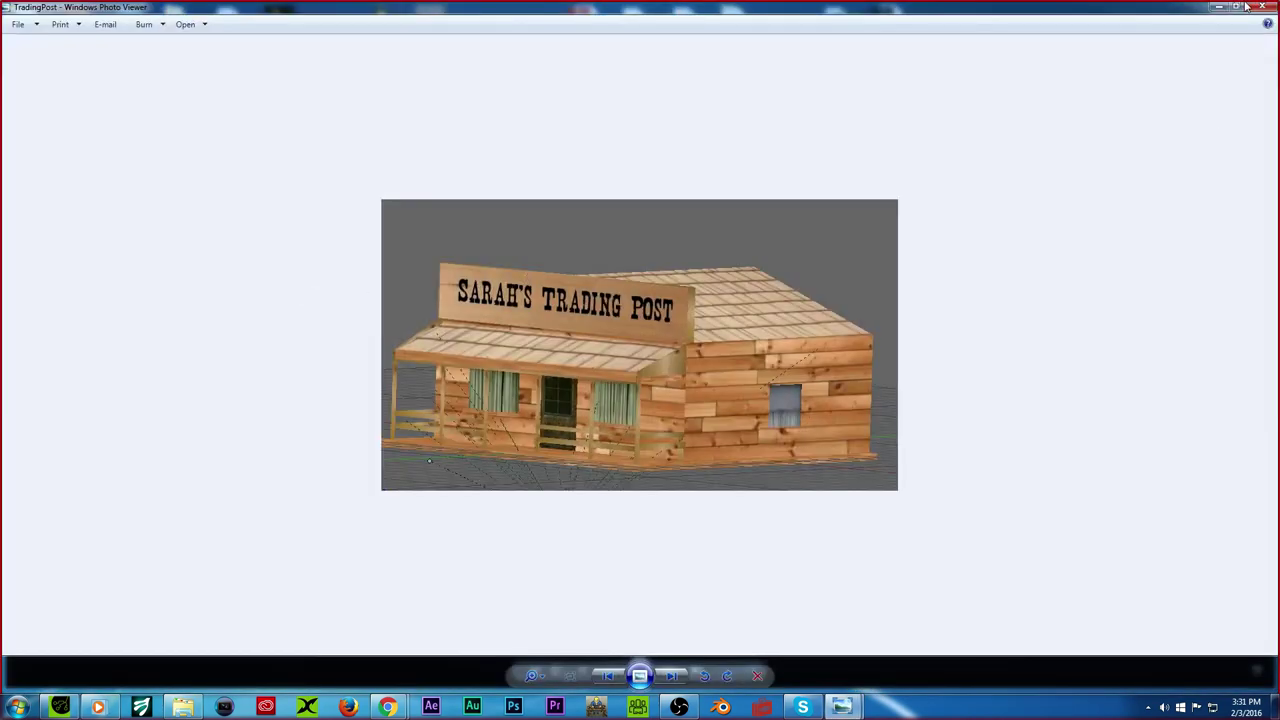
left_click(1252, 8)
Step: View the GallowsFinal image, close it, and open the RollerCoaster image
double_click(226, 180)
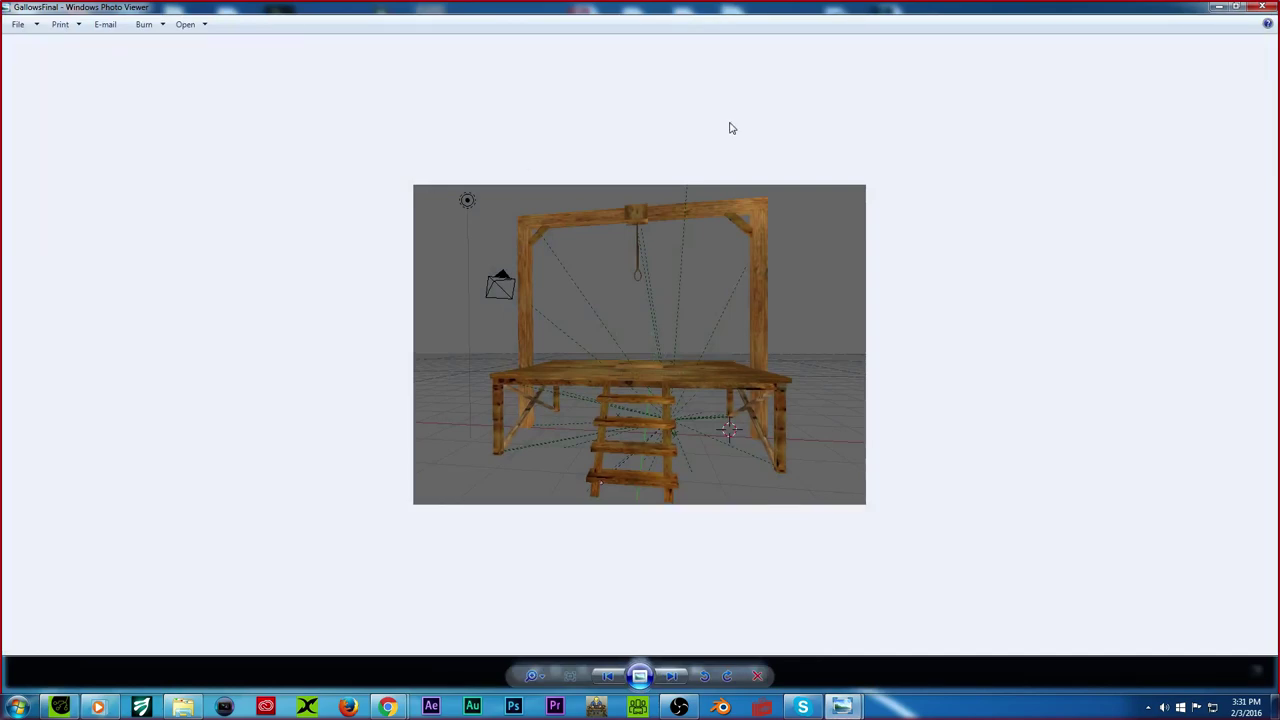
left_click(1263, 8)
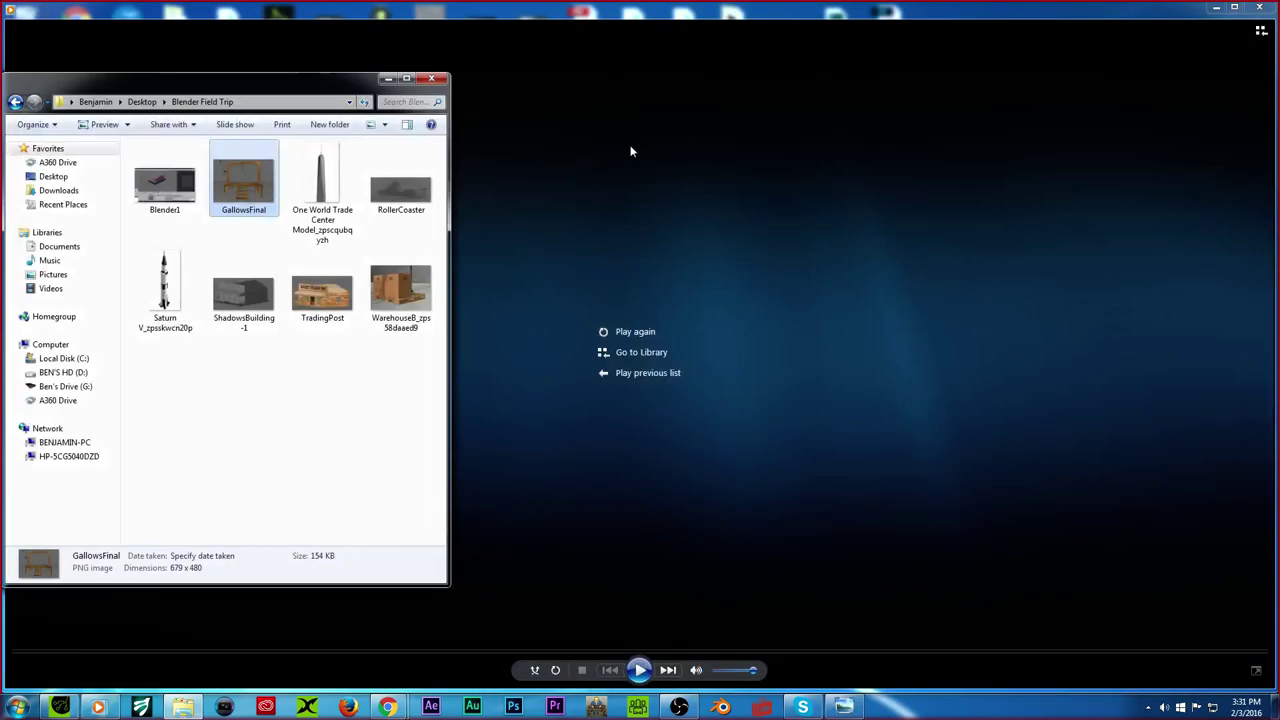
double_click(400, 188)
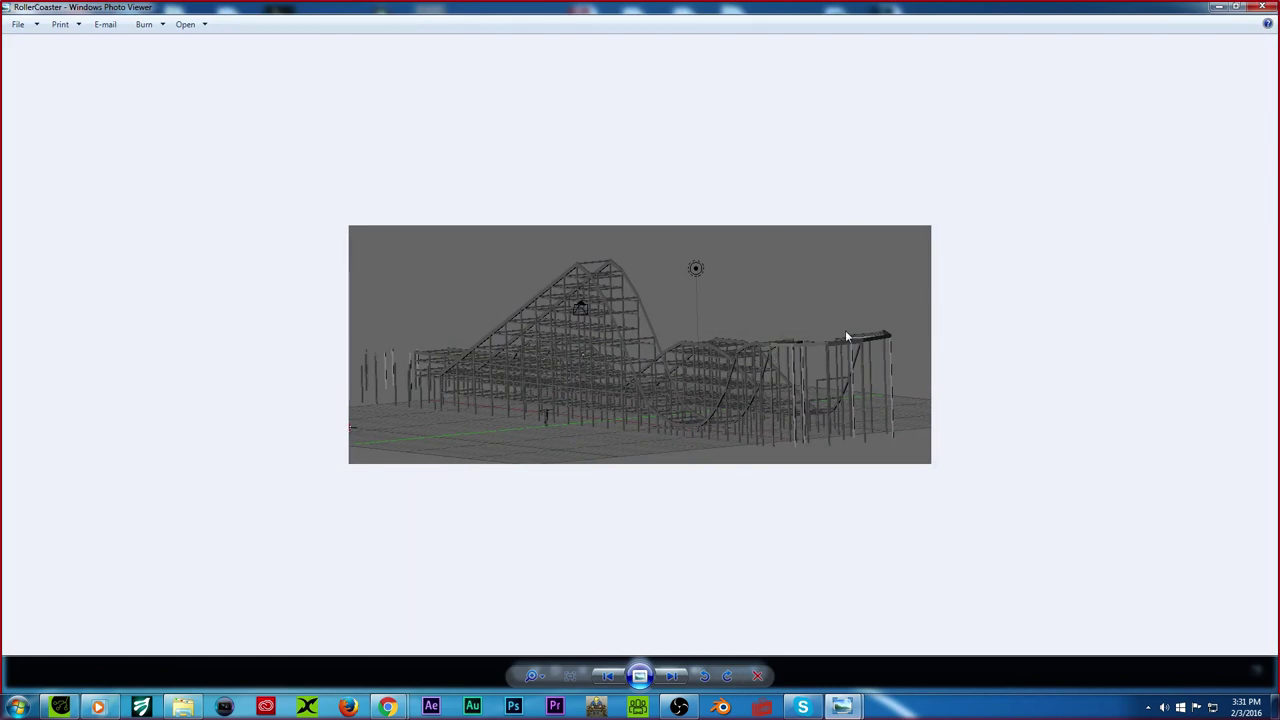
Step: Search the computer's files for "barracuda" with Search Everything
left_click(16, 707)
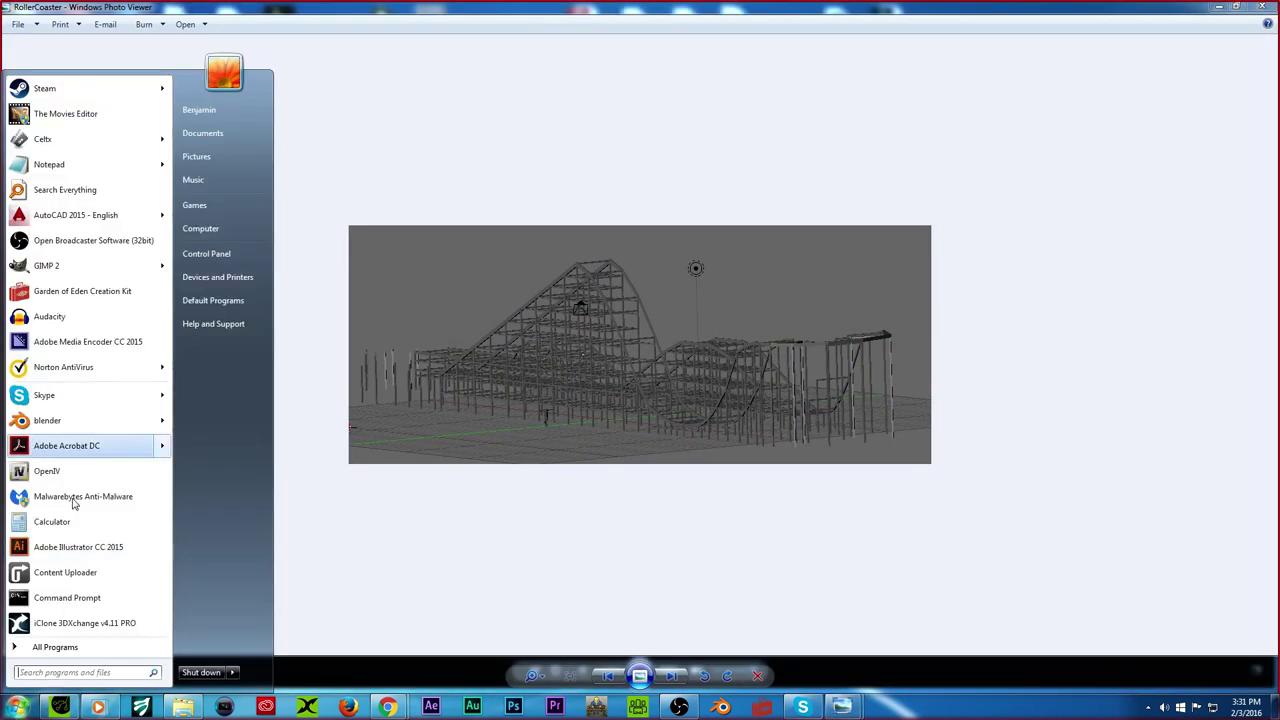
left_click(98, 192)
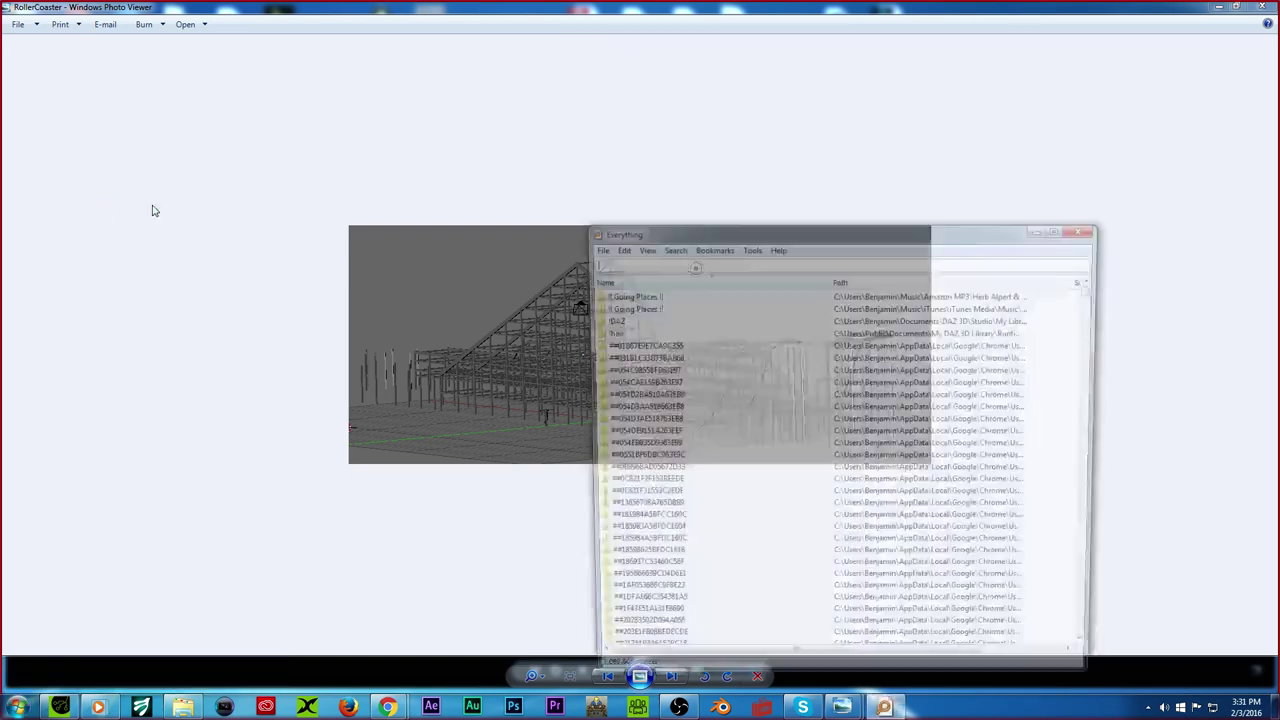
type("bar")
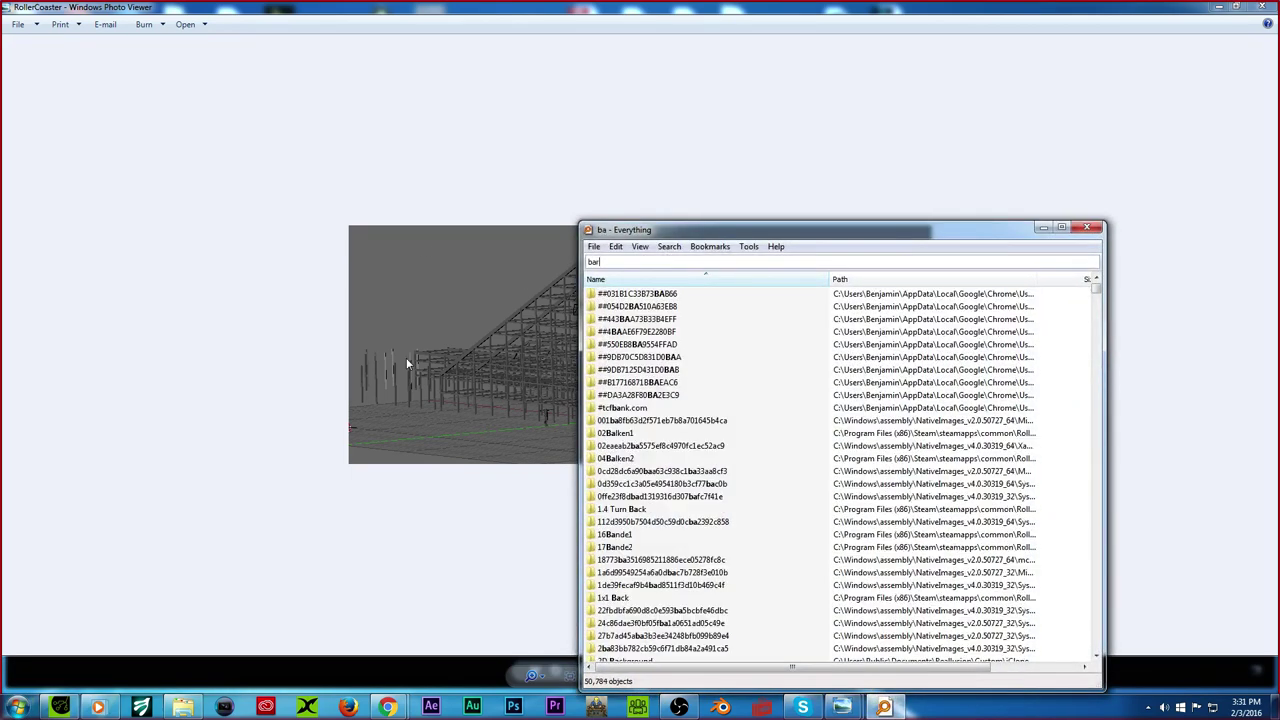
type("racuda")
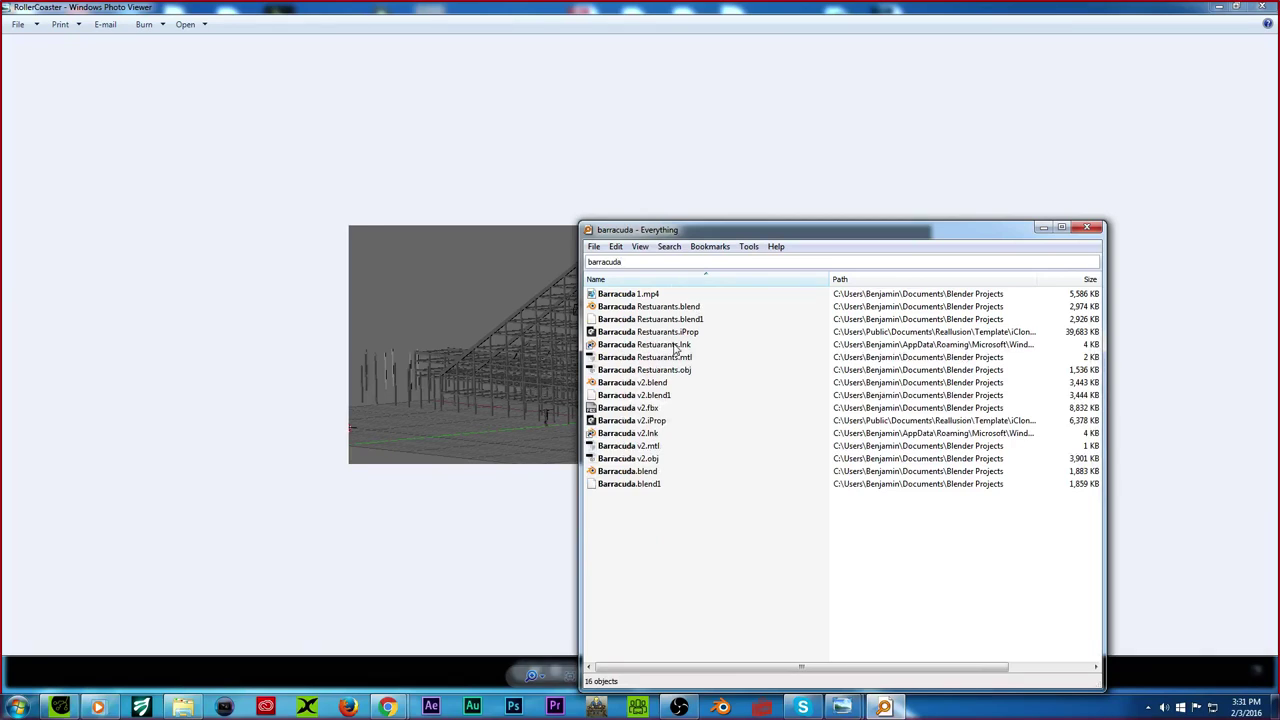
Step: Open the Barracuda v2.blend project from the search results in Blender and deselect all of its objects
left_click(638, 474)
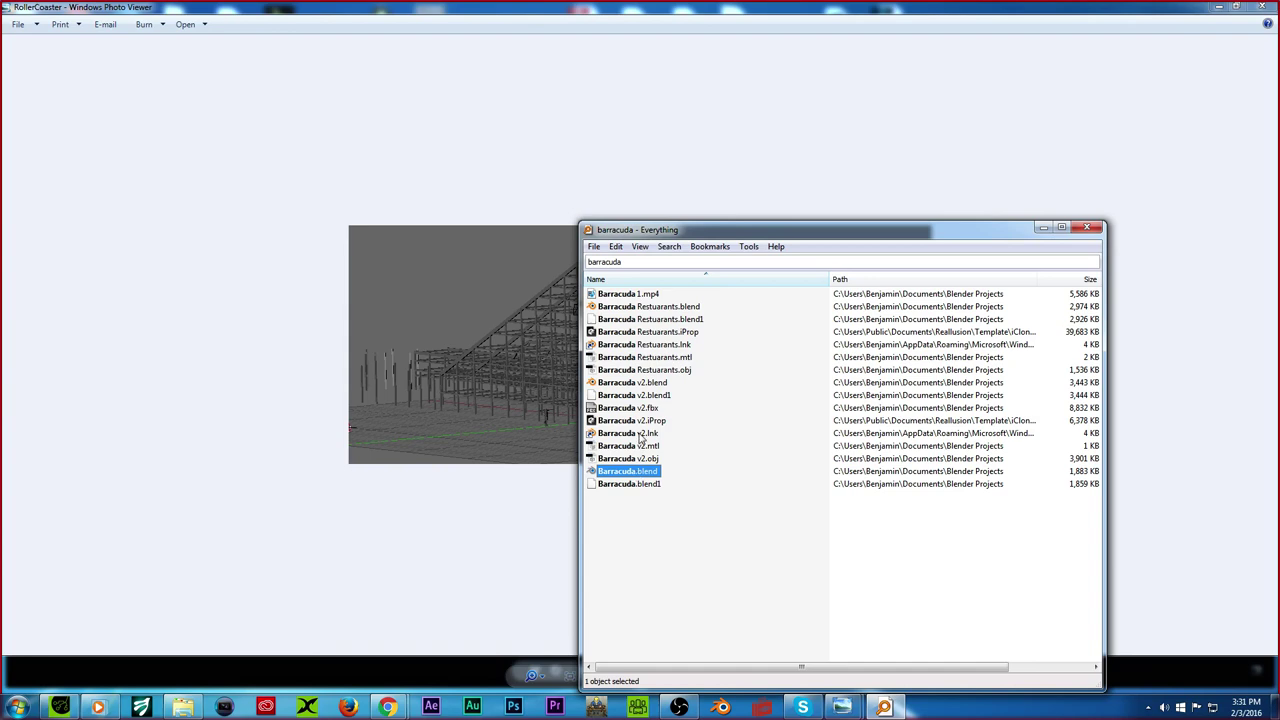
key("Return")
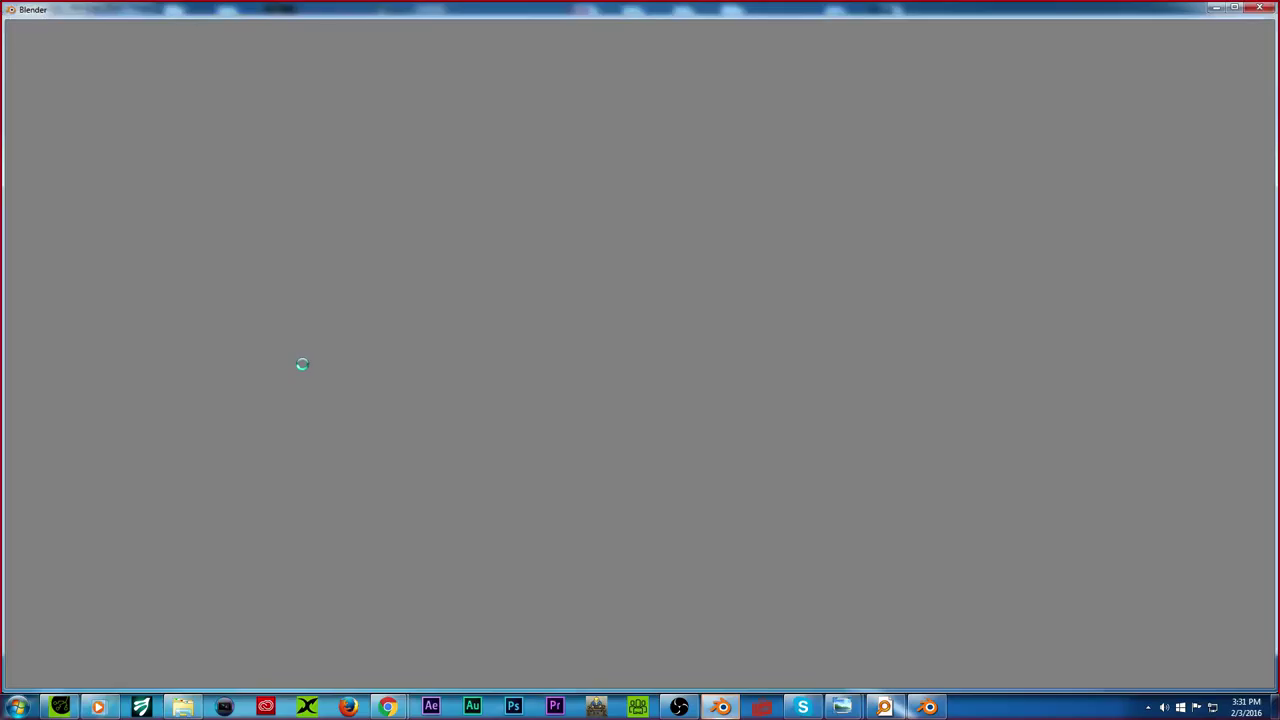
scroll(511, 298, "up", 2)
scroll(606, 314, "down", 6)
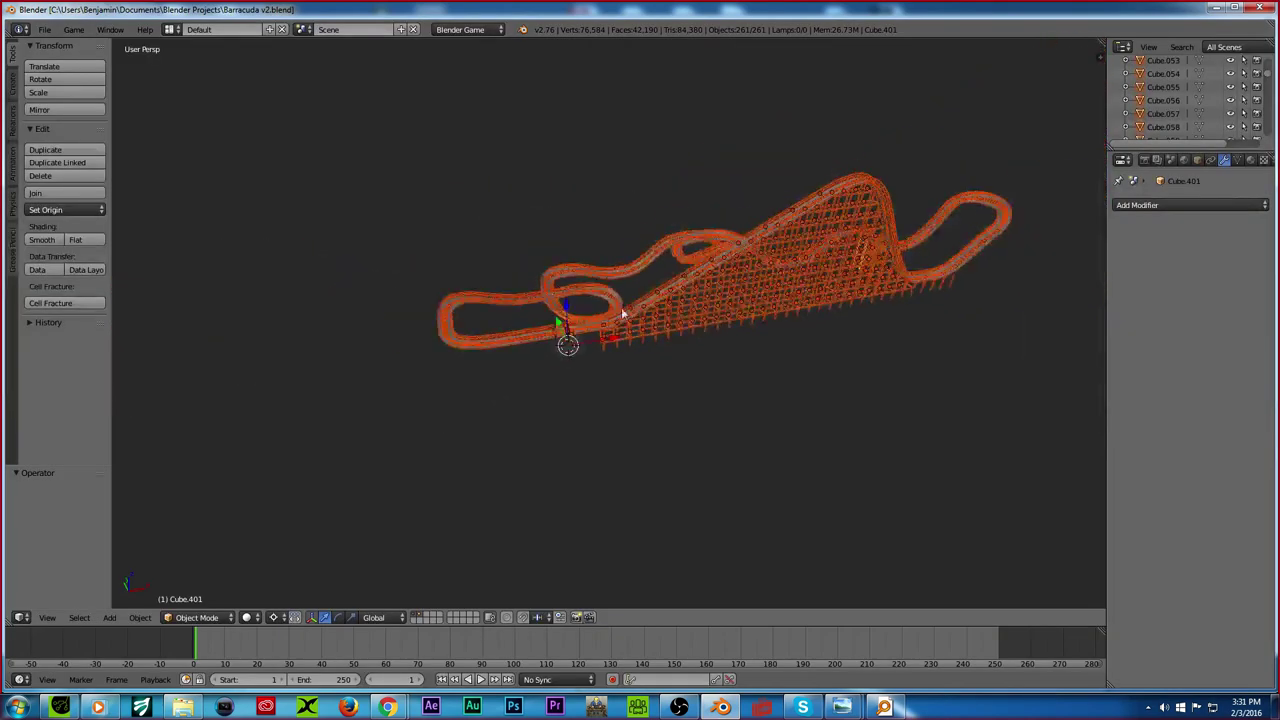
key("a")
Step: Examine the roller coaster model's track, railings and support structure from several angles, and quit Blender without saving
middle_click_drag(716, 329, 390, 356)
scroll(583, 334, "up", 4)
scroll(482, 352, "up", 1)
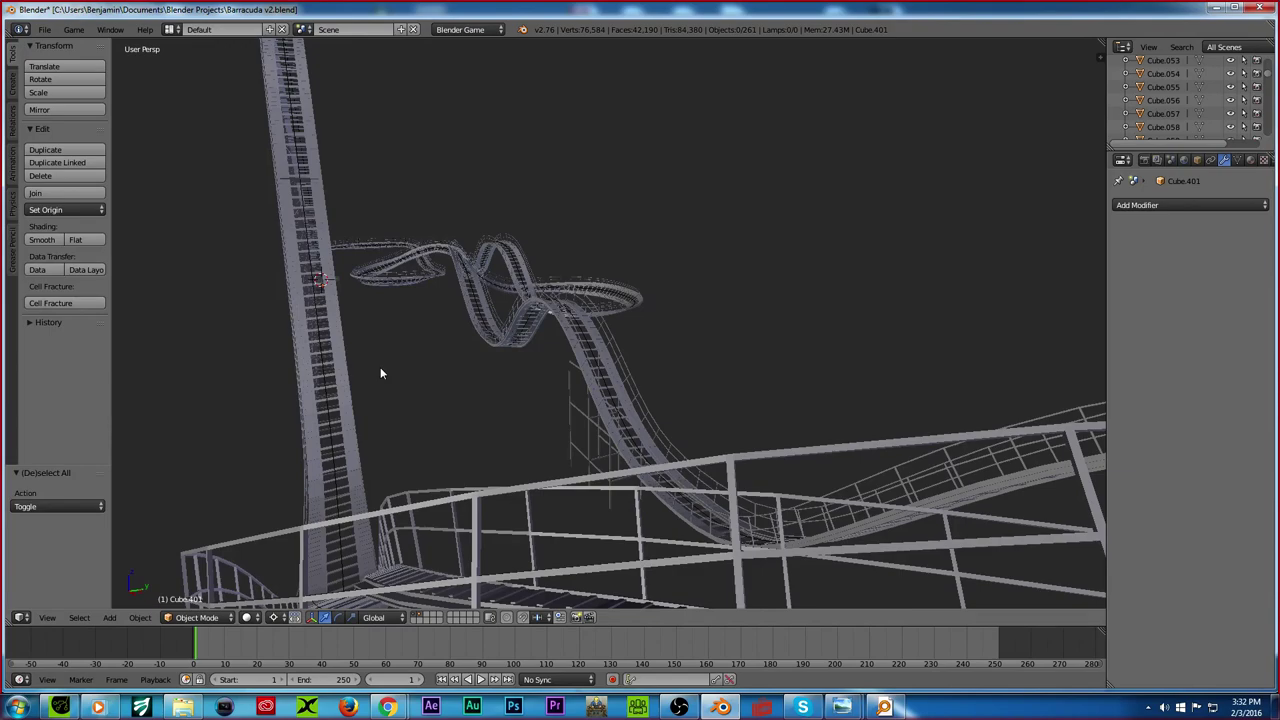
middle_click_drag(309, 380, 483, 308)
scroll(485, 295, "up", 4)
scroll(484, 296, "down", 6)
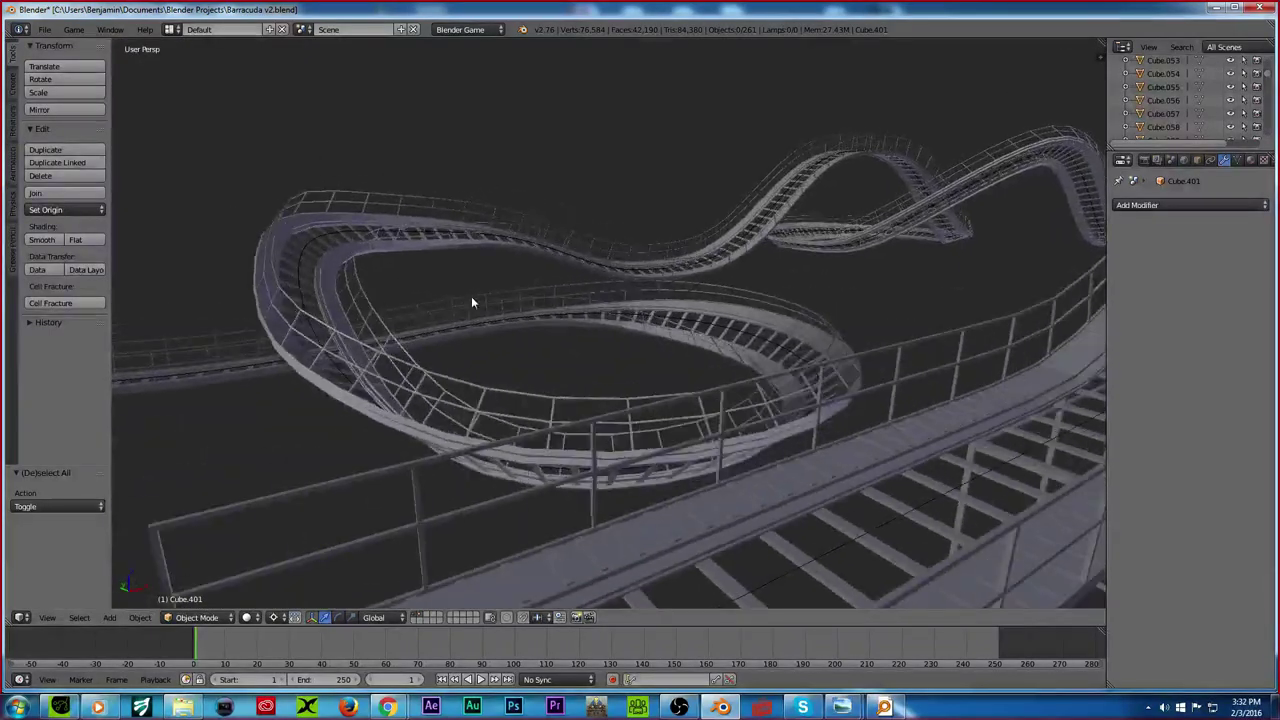
middle_click_drag(437, 318, 332, 328)
scroll(332, 328, "down", 5)
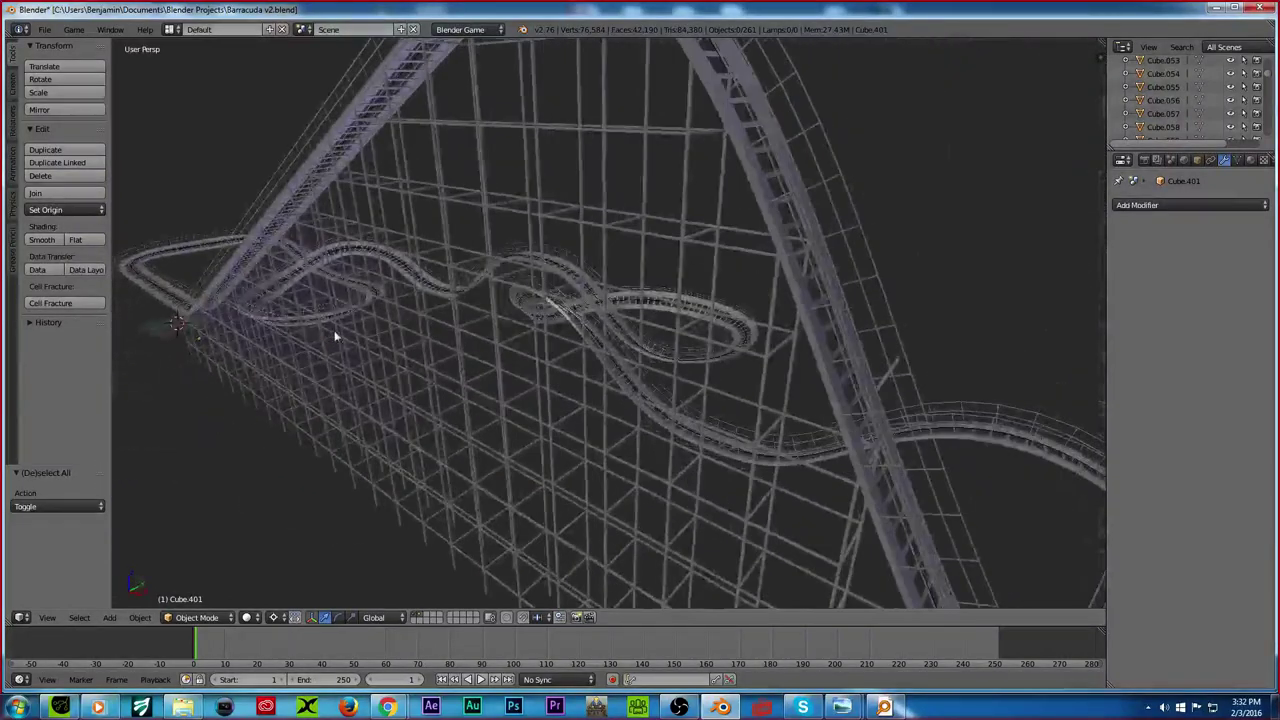
middle_click_drag(517, 360, 611, 391)
scroll(479, 349, "down", 6)
scroll(612, 389, "up", 5)
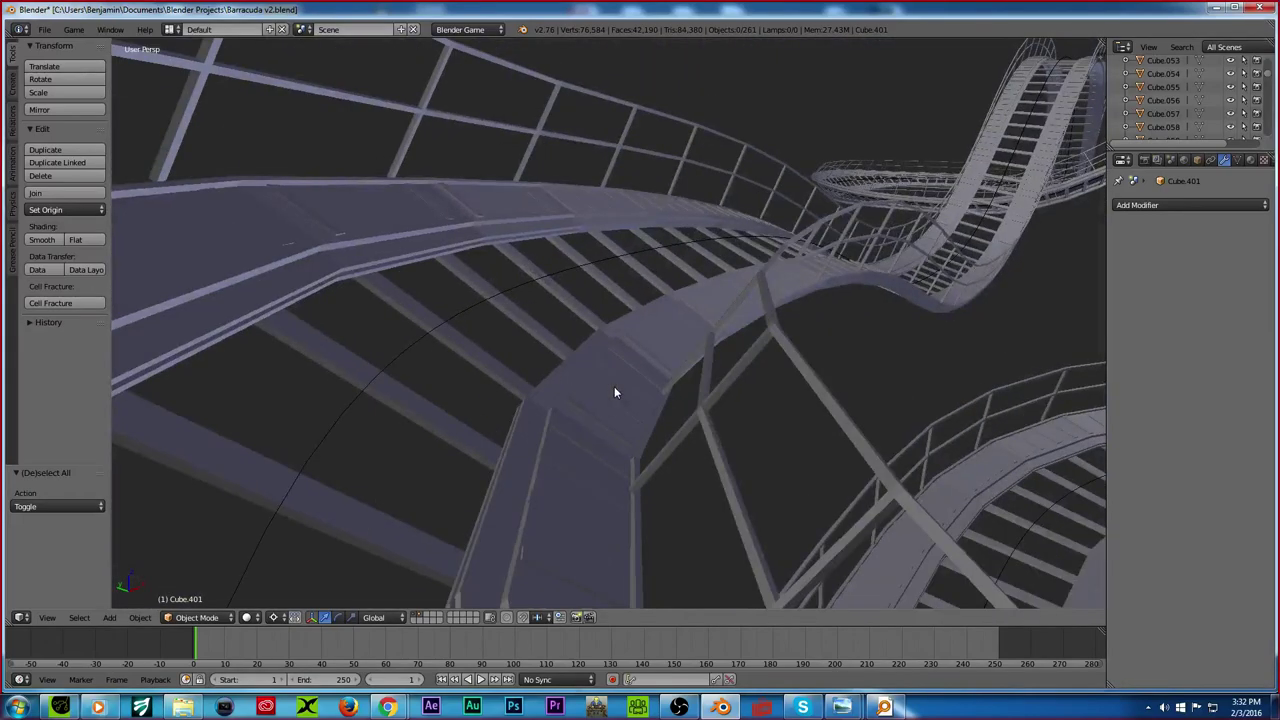
scroll(611, 391, "down", 5)
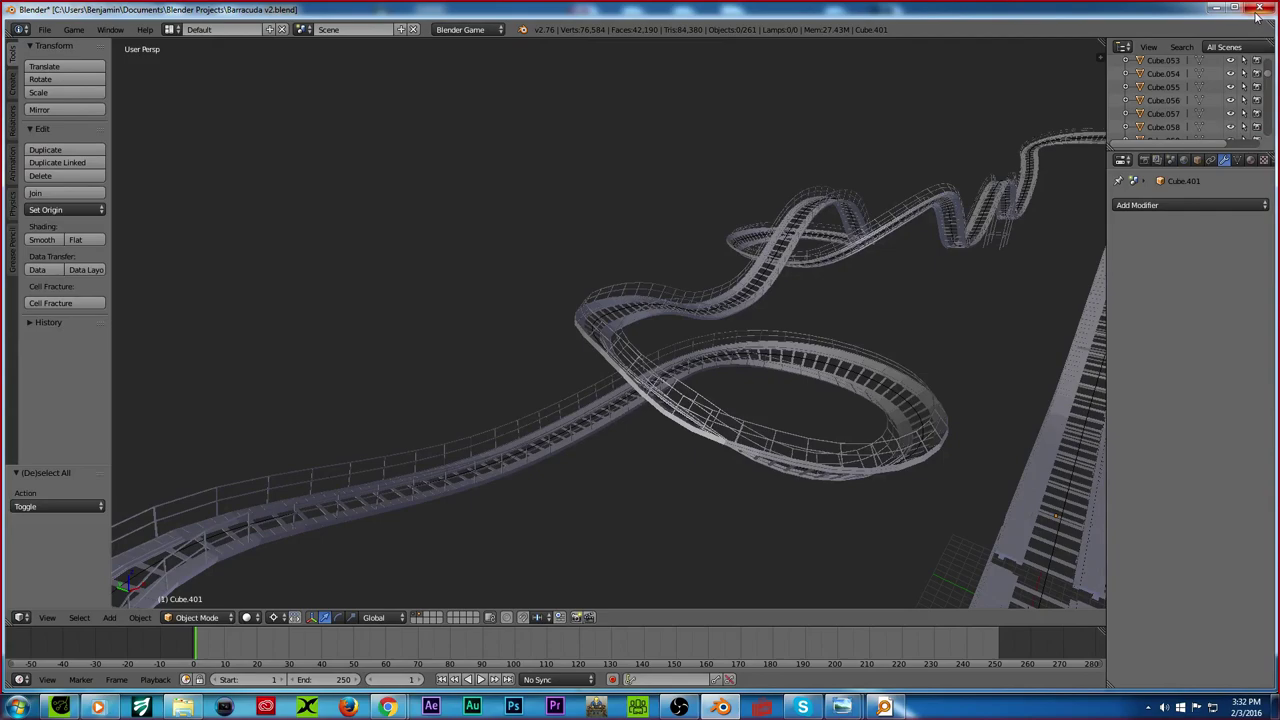
left_click(1259, 8)
left_click(659, 401)
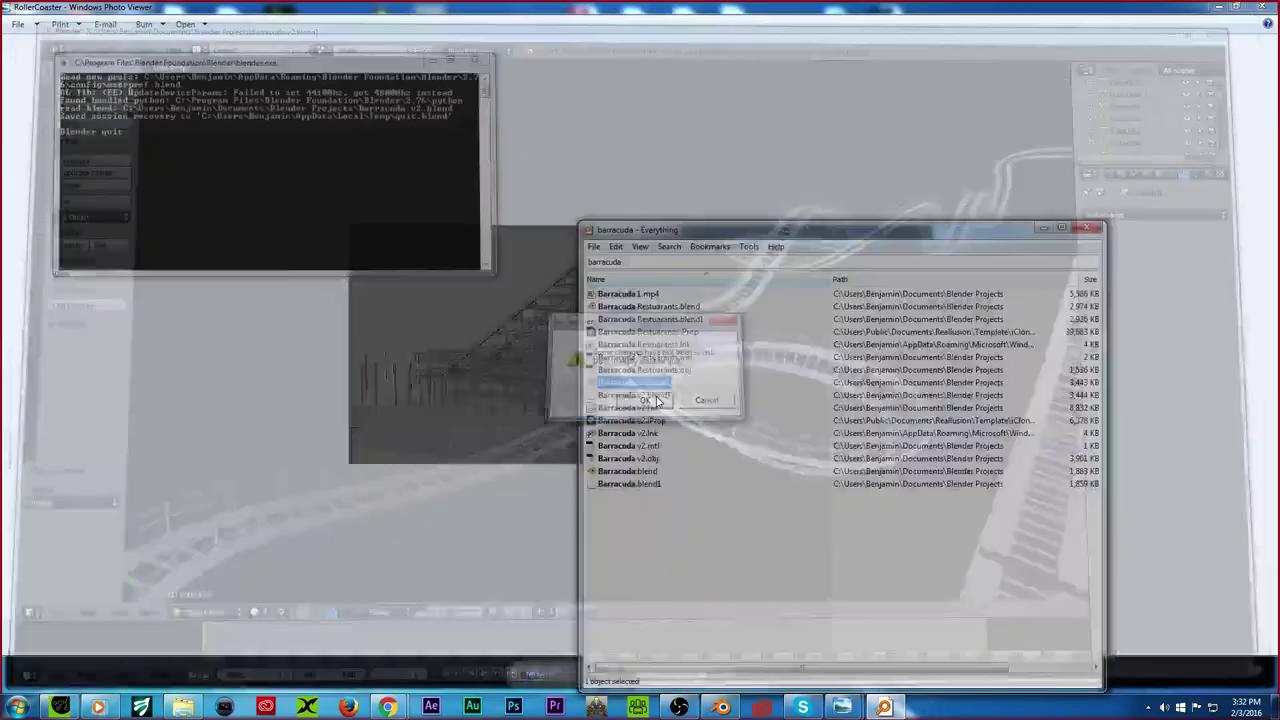
Step: View the Saturn V and One World Trade Center Model images from the Blender Field Trip folder, closing each one
left_click(183, 706)
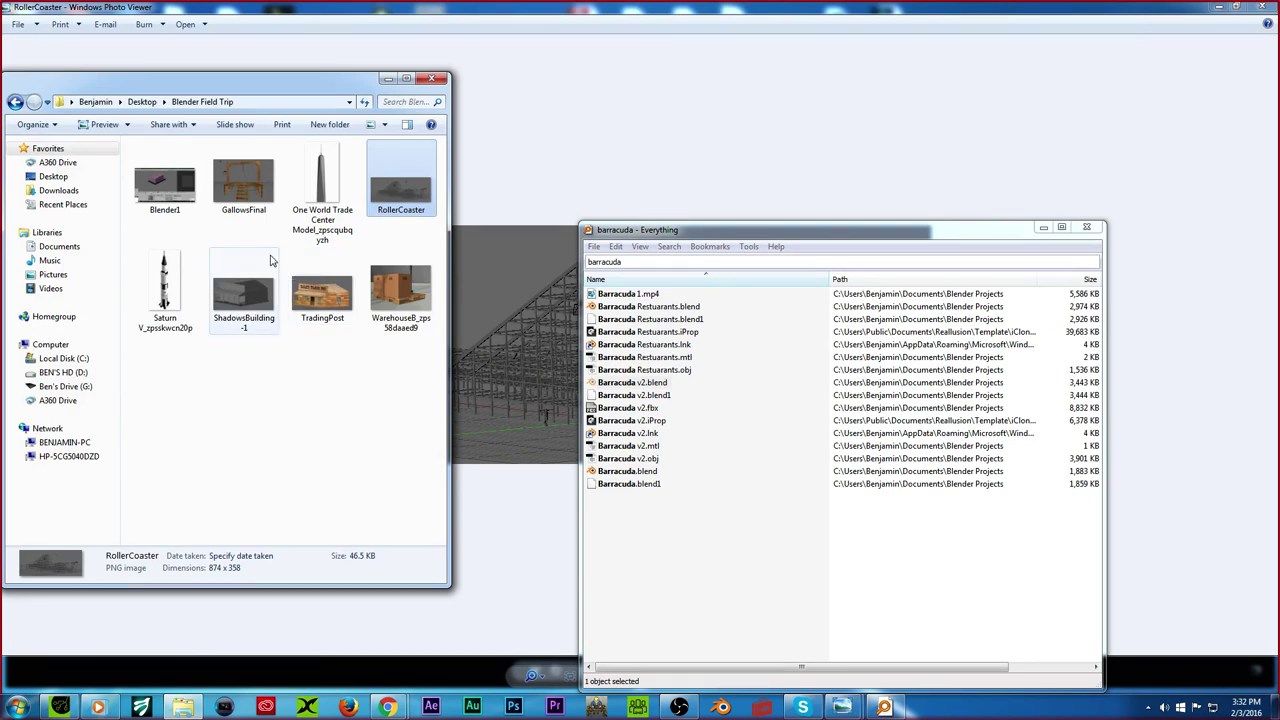
double_click(168, 285)
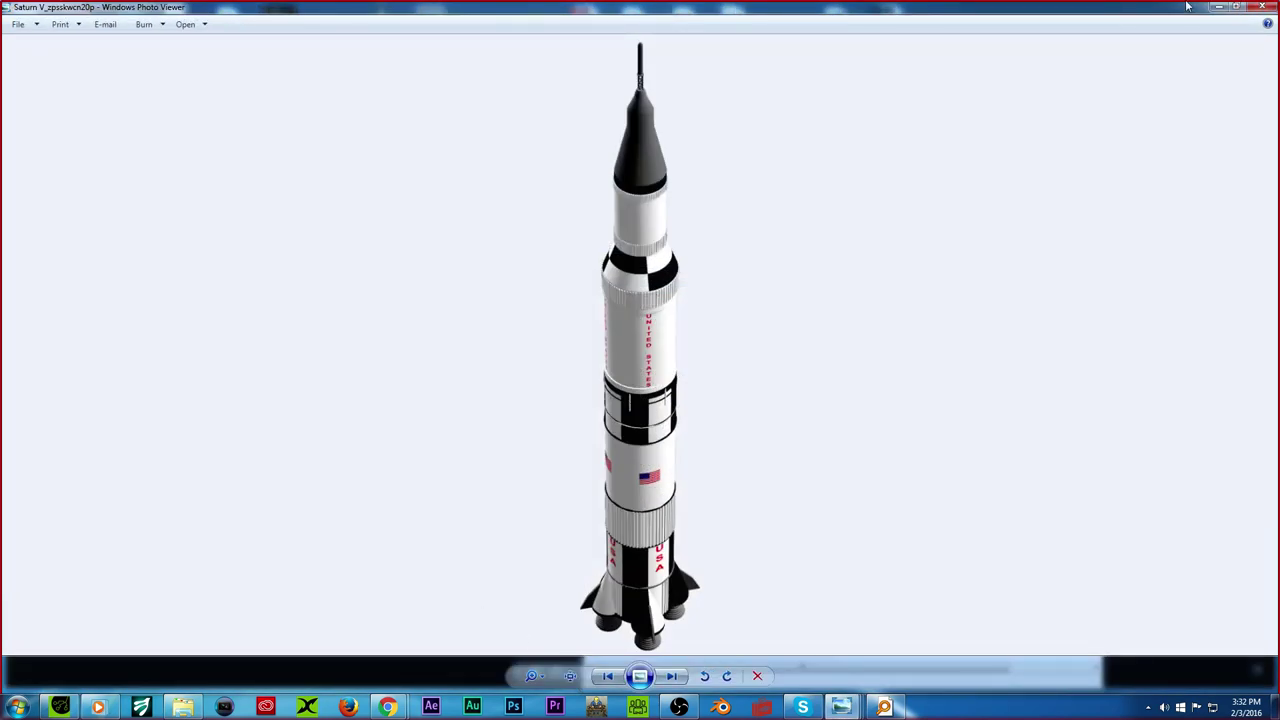
left_click(1263, 7)
double_click(330, 180)
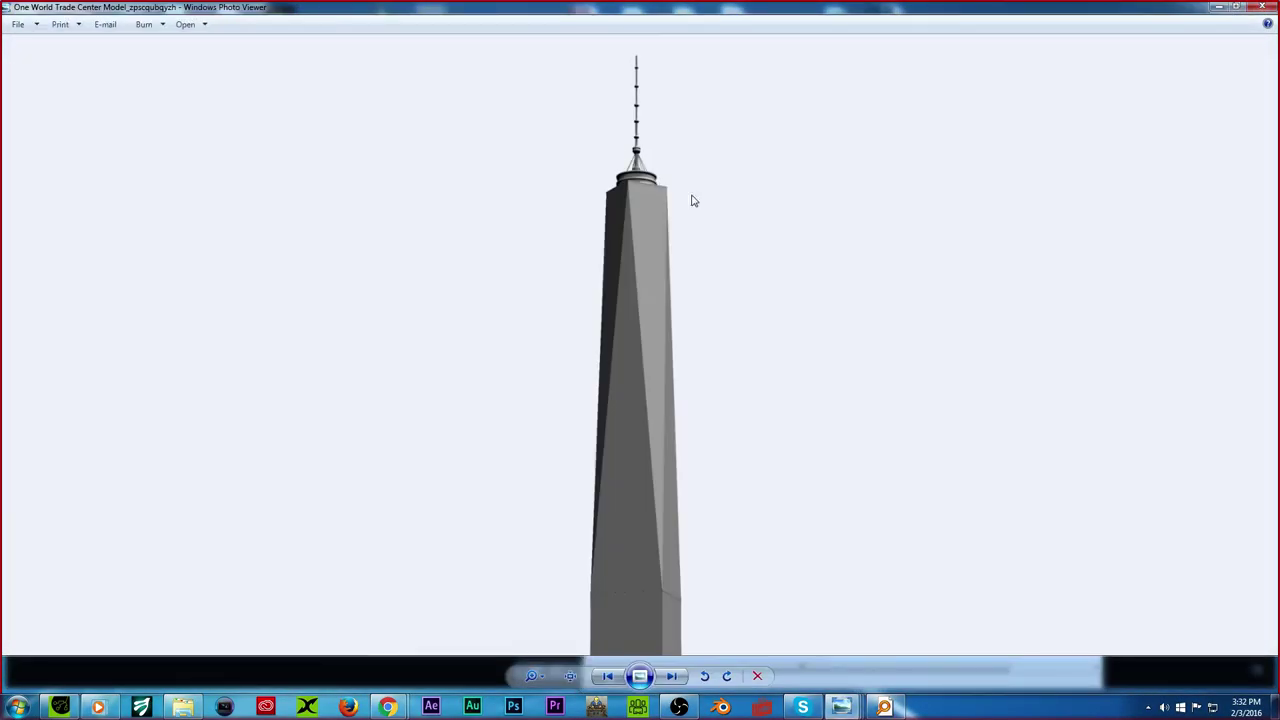
left_click(1265, 8)
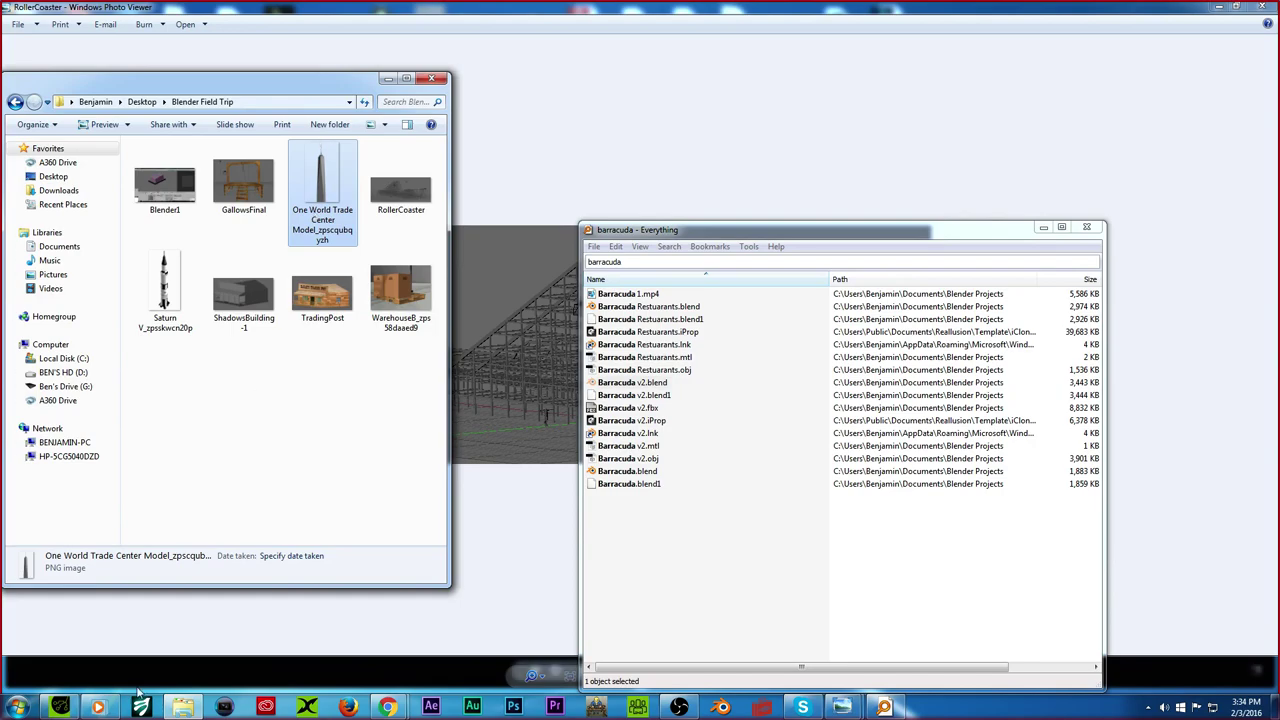
Step: Switch to iClone and look through all the prop templates stored directly in the Props folder
left_click(60, 707)
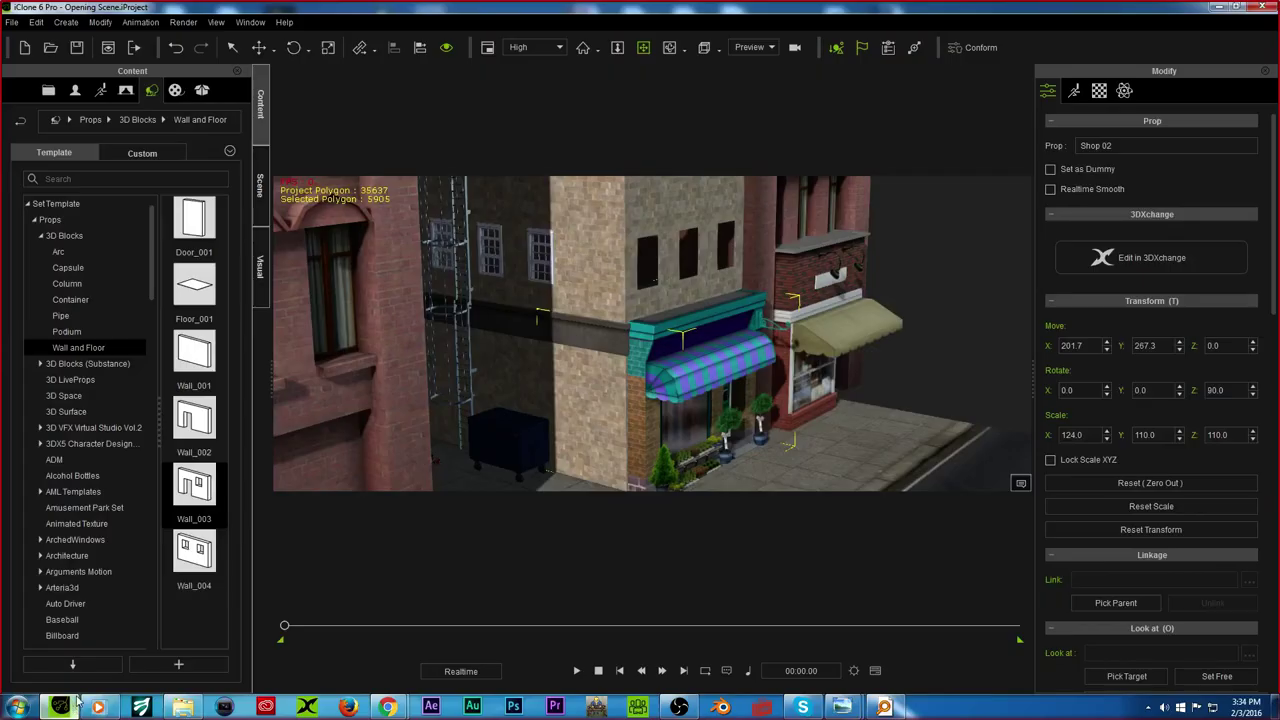
left_click(47, 219)
scroll(200, 300, "down", 5)
scroll(200, 312, "down", 5)
scroll(196, 316, "down", 10)
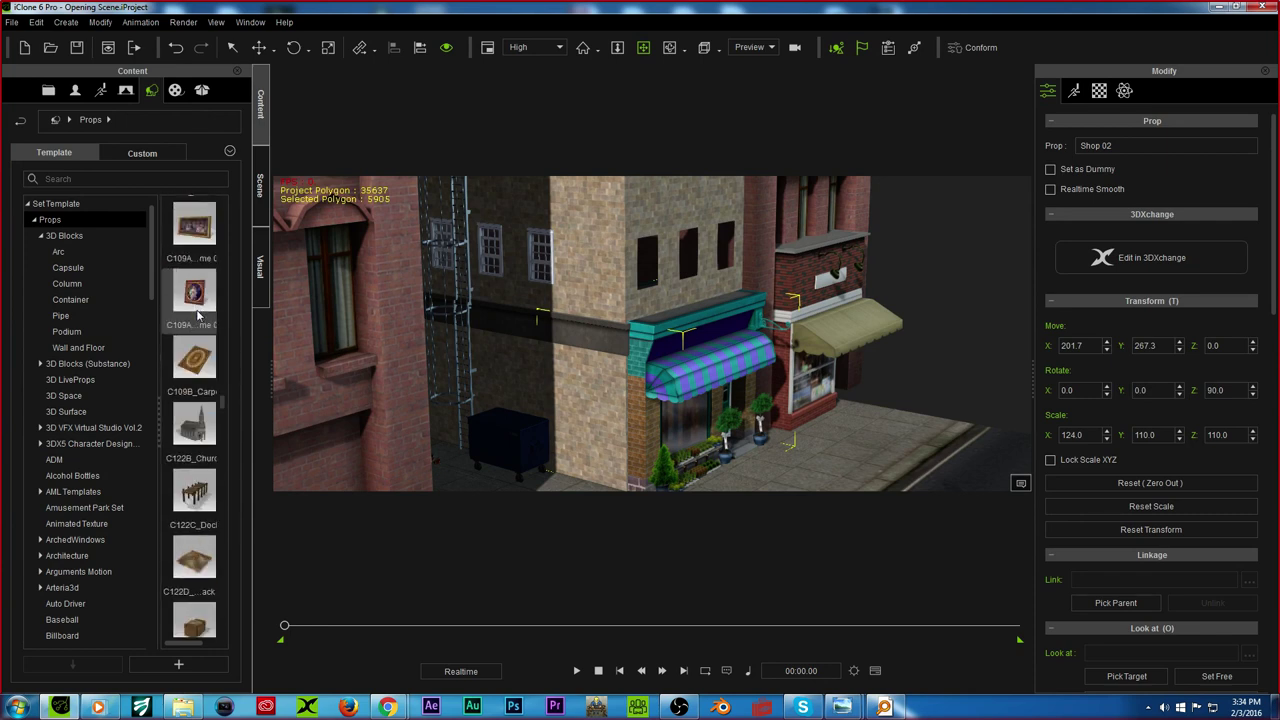
scroll(196, 318, "down", 10)
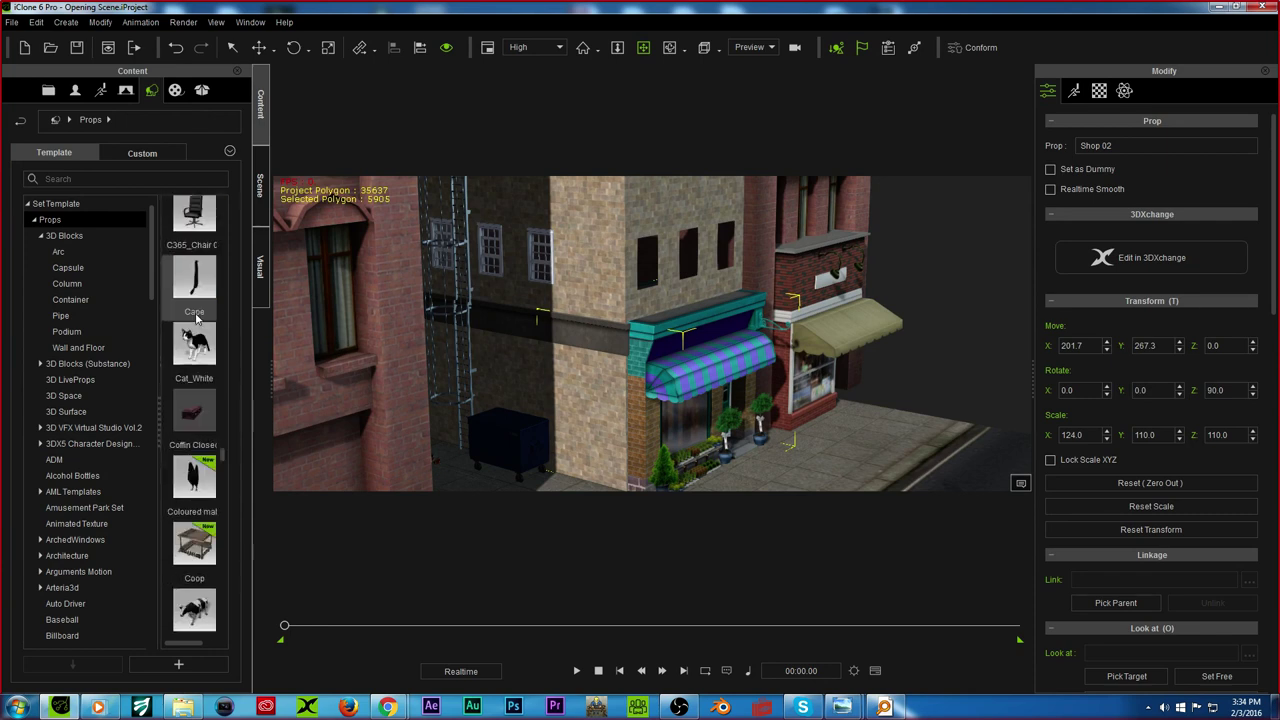
scroll(196, 318, "down", 10)
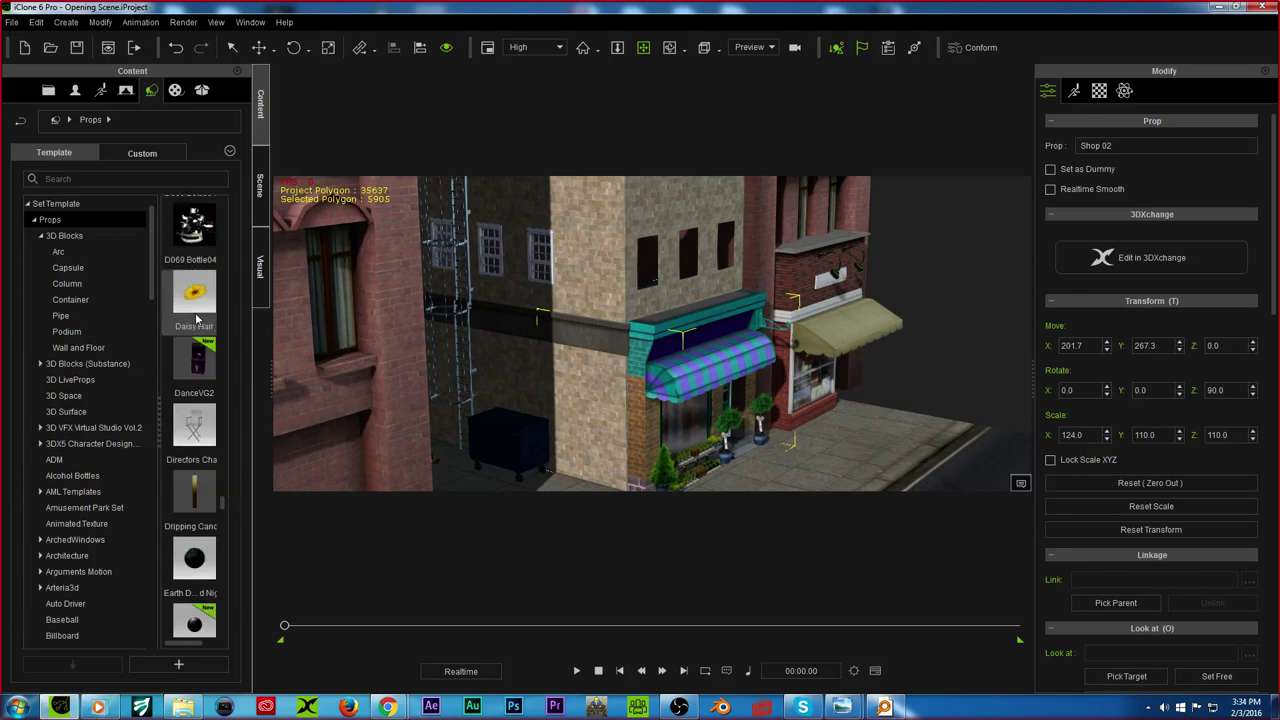
scroll(197, 318, "down", 10)
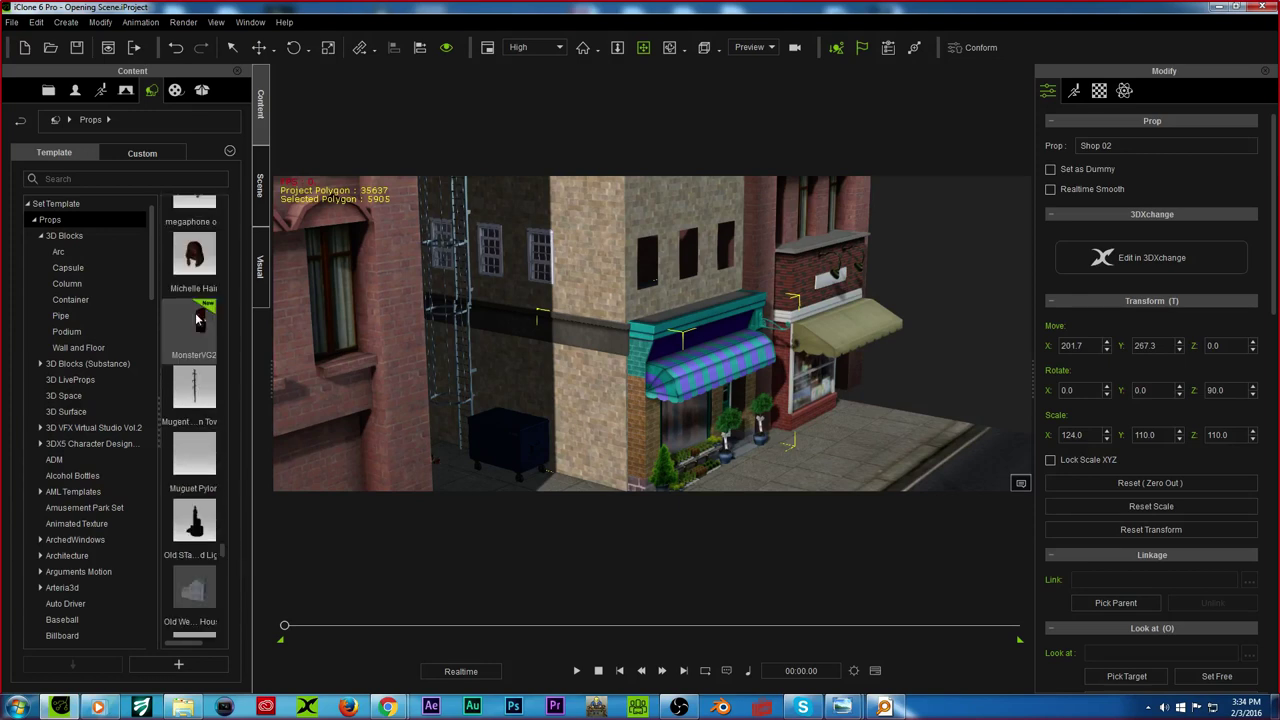
scroll(197, 318, "down", 8)
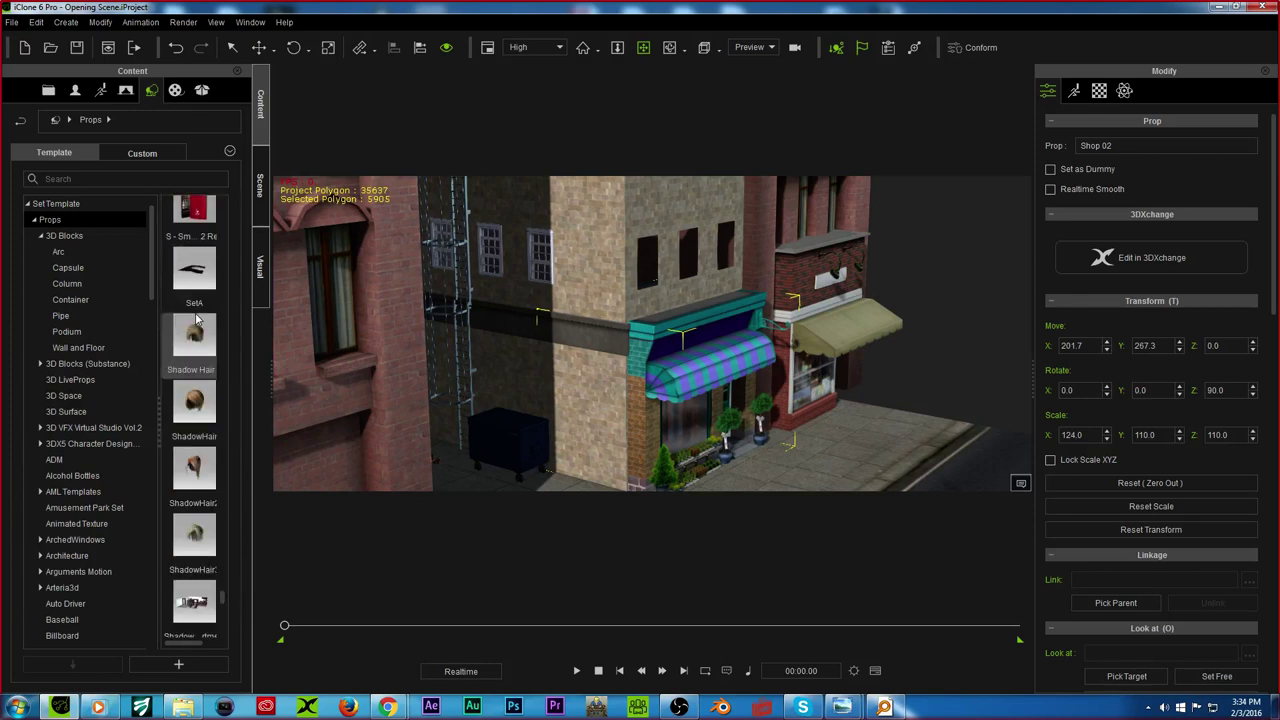
scroll(197, 318, "down", 2)
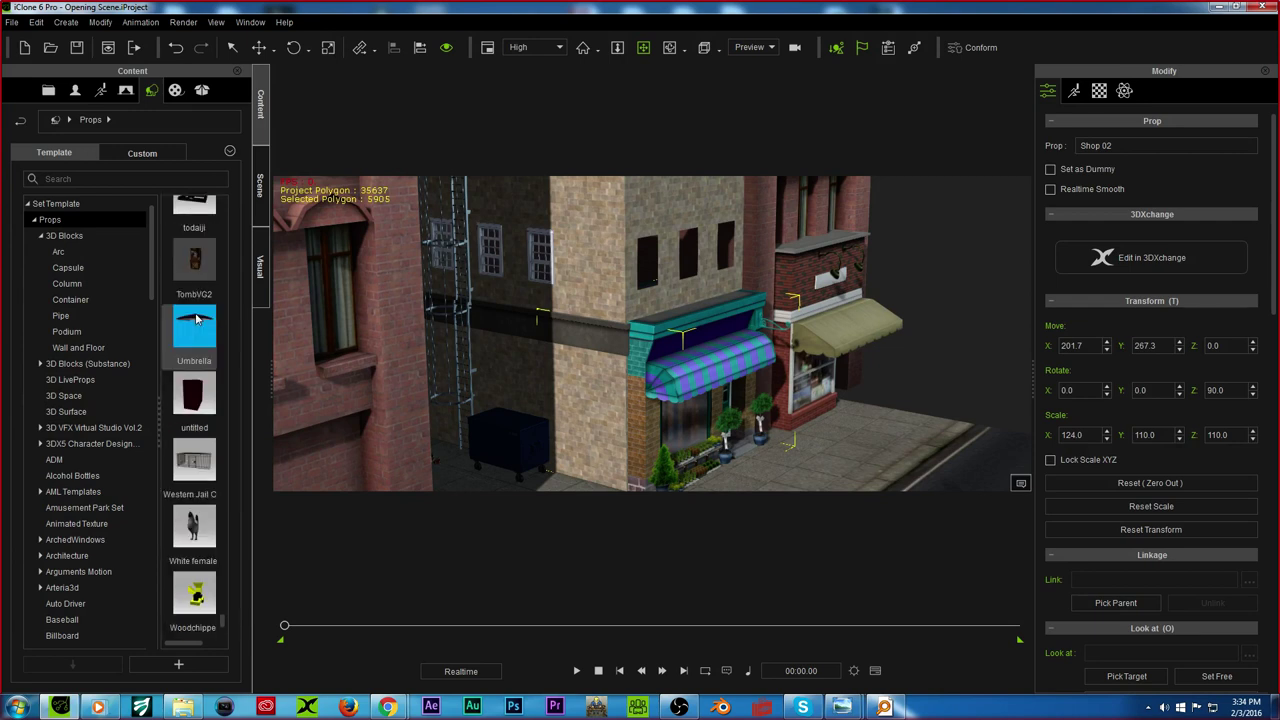
scroll(192, 368, "up", 10)
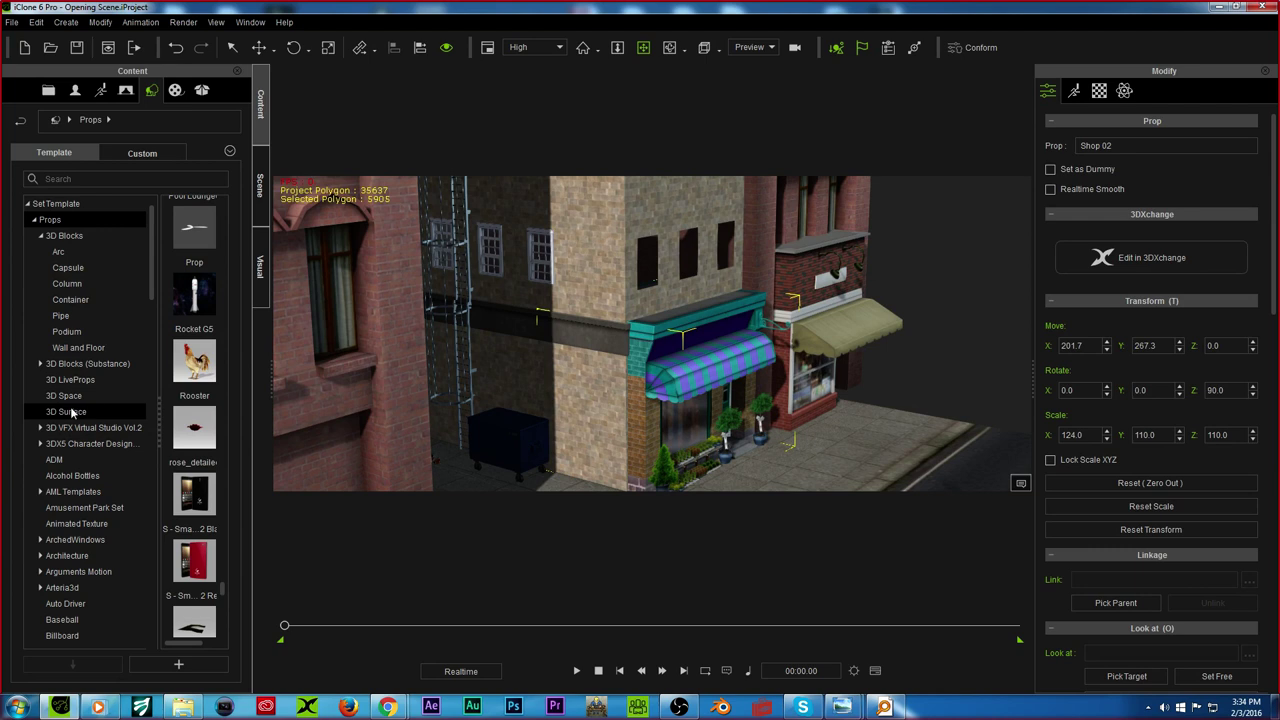
Step: Display the Billboard props category and look further through the list of prop categories
scroll(72, 443, "down", 1)
scroll(72, 443, "down", 3)
left_click(68, 445)
scroll(75, 440, "down", 7)
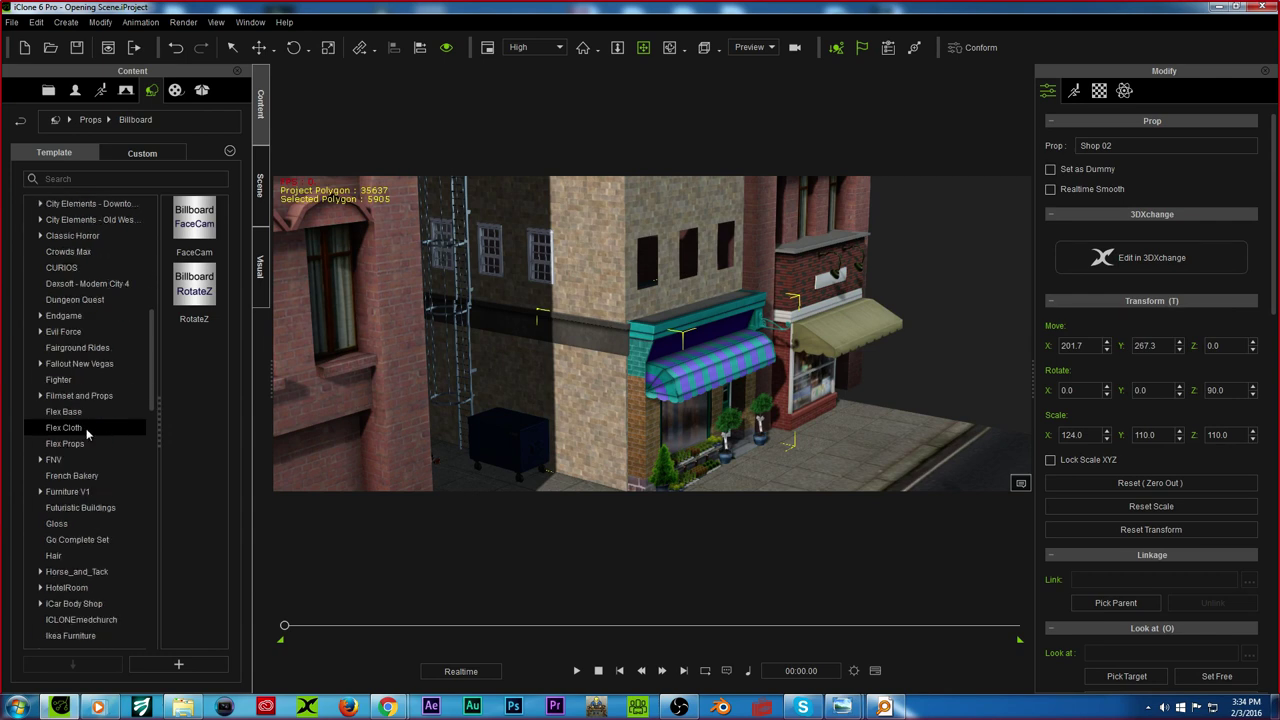
Step: Expand the Endgame props category and view its London, M Office, M's Office, Q LAB, Russia, Title Sequence and Vehicles folders
left_click(41, 317)
left_click(66, 332)
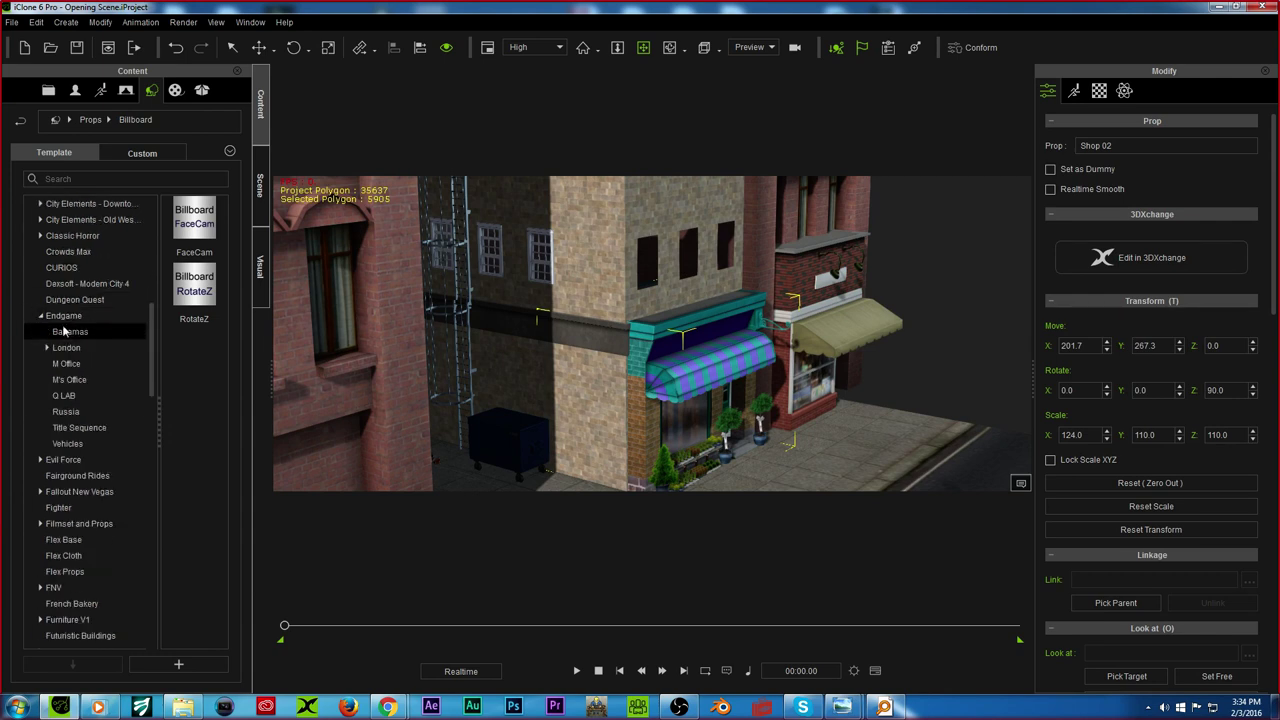
left_click(68, 350)
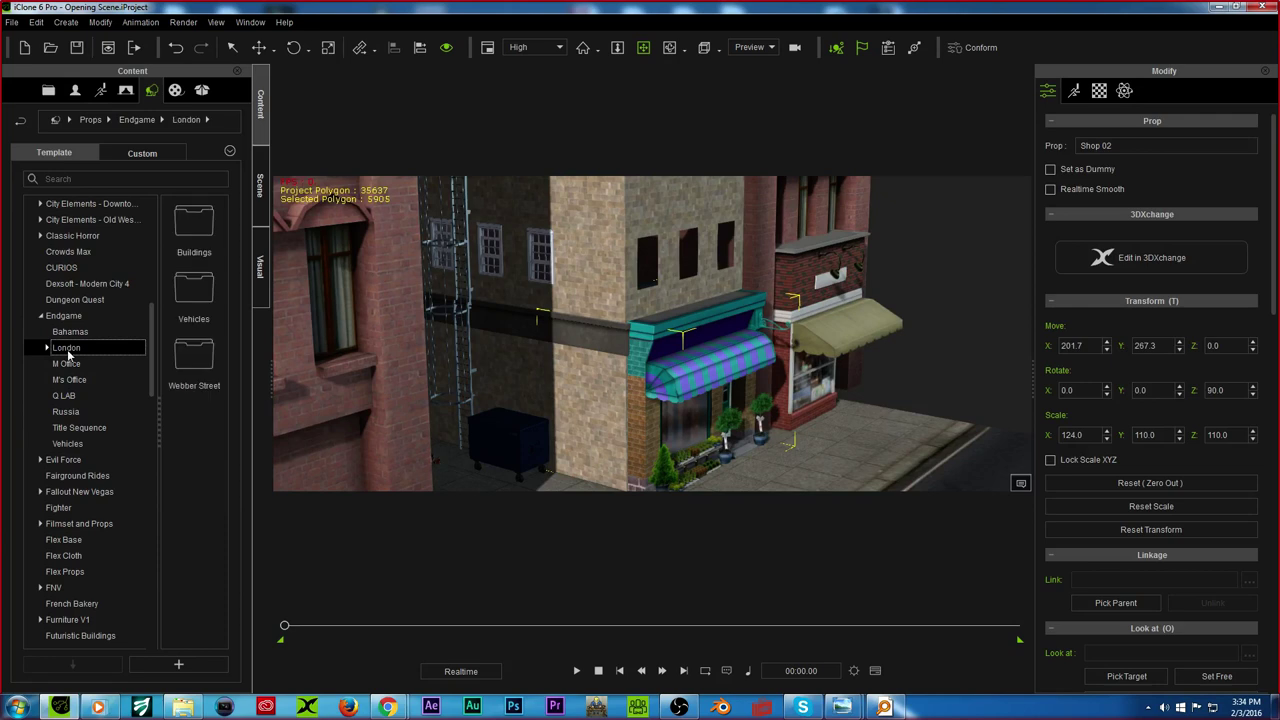
left_click(66, 364)
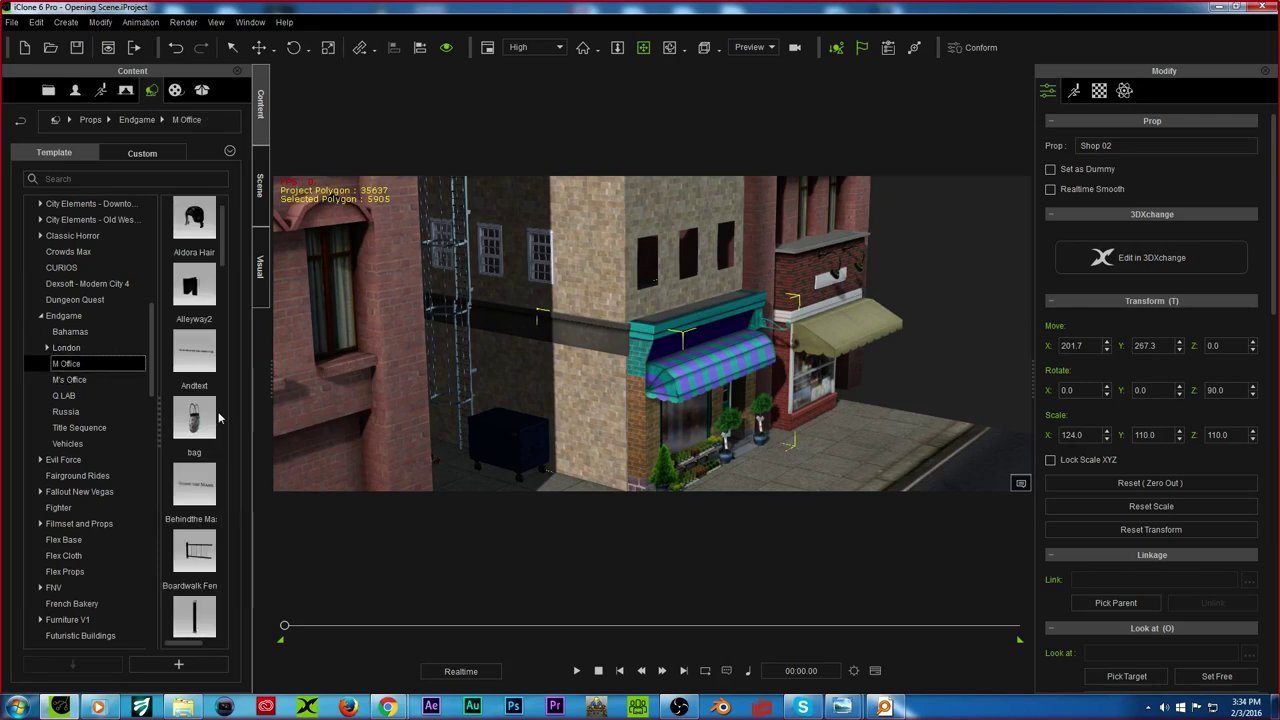
scroll(219, 418, "down", 10)
left_click(70, 380)
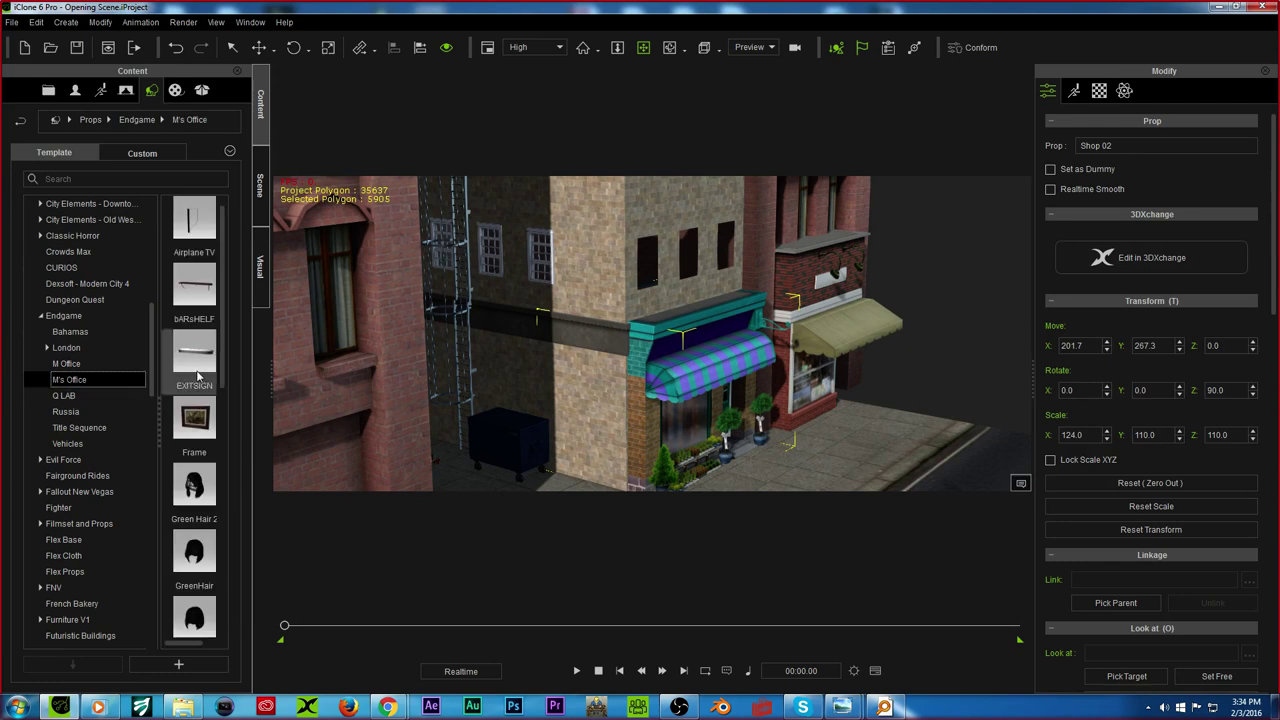
left_click(88, 396)
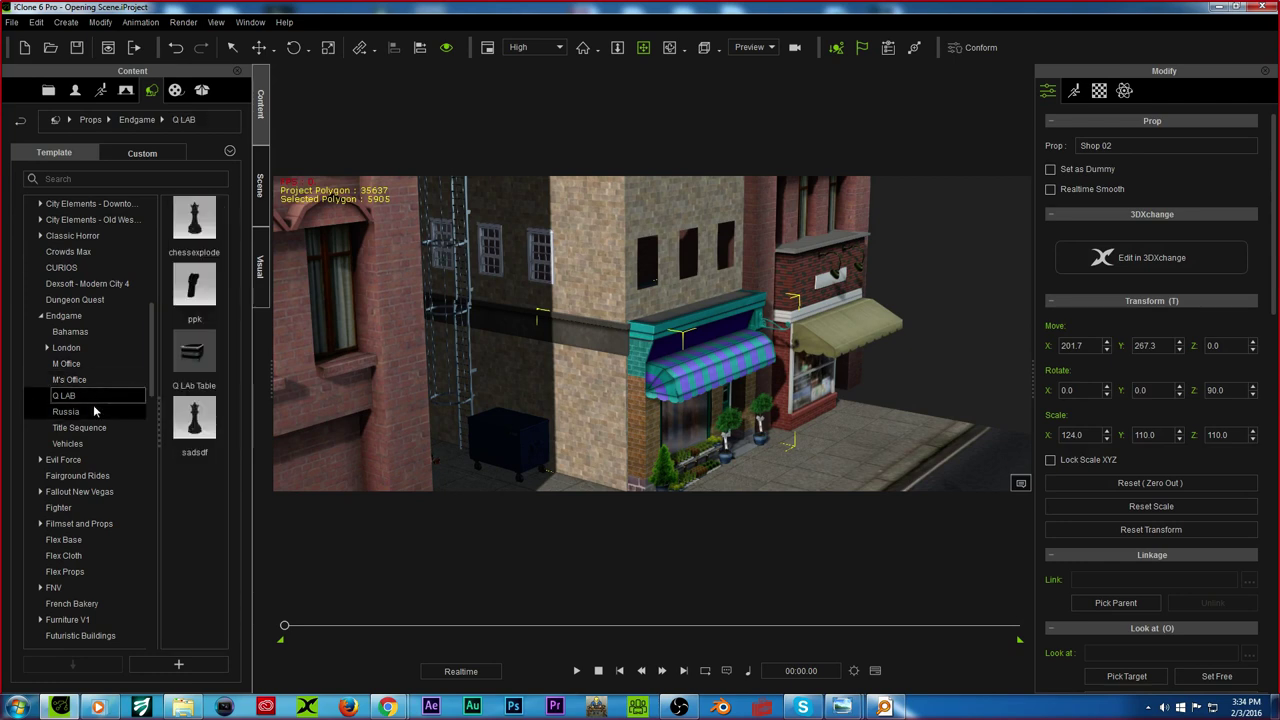
left_click(82, 413)
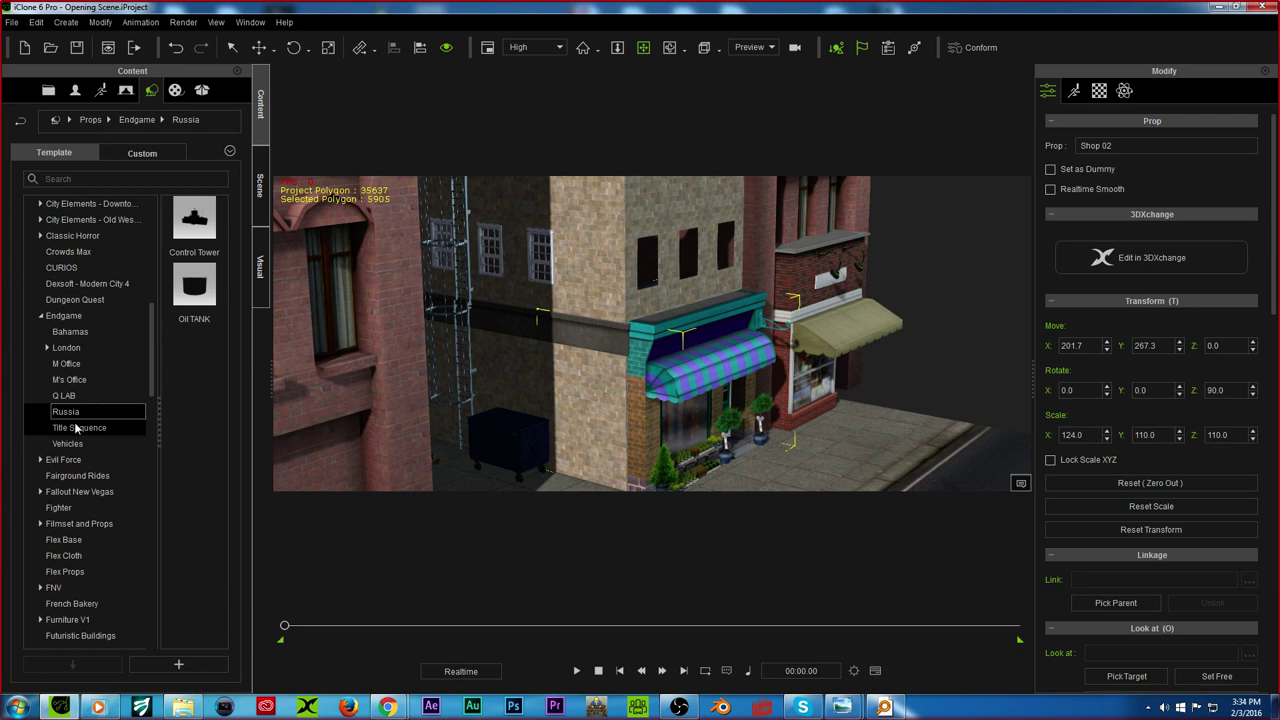
left_click(76, 429)
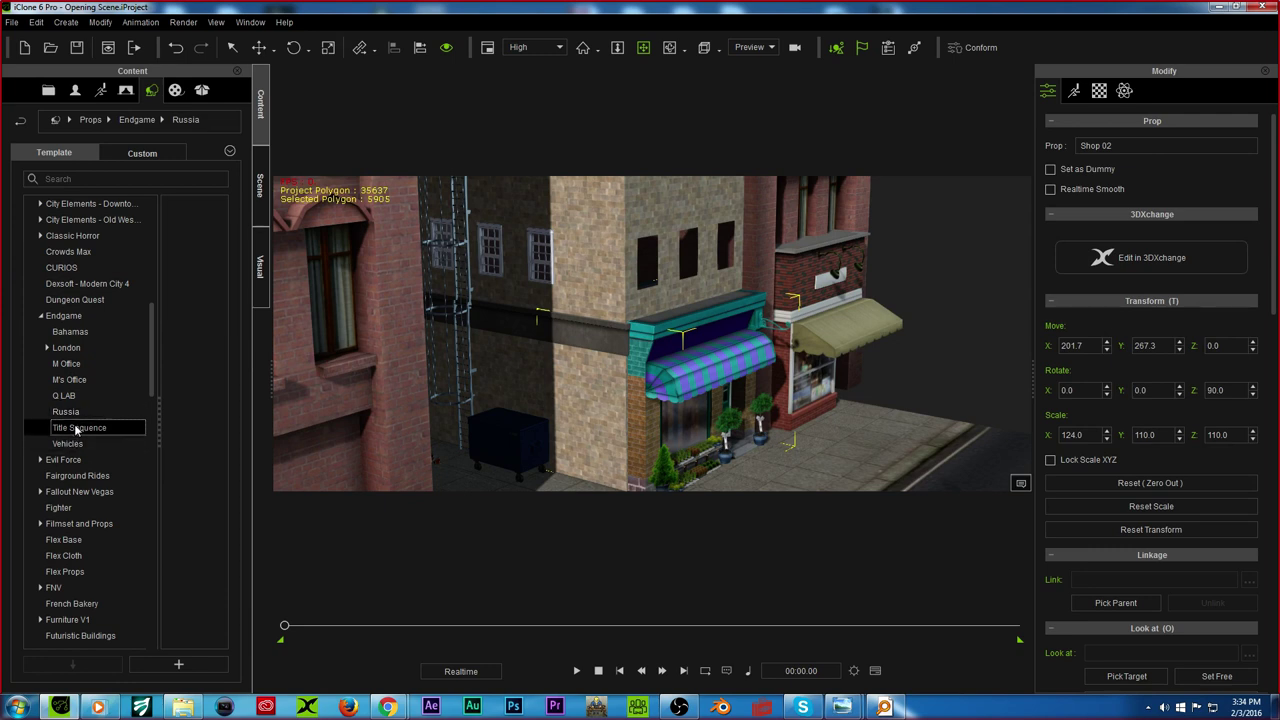
left_click(80, 443)
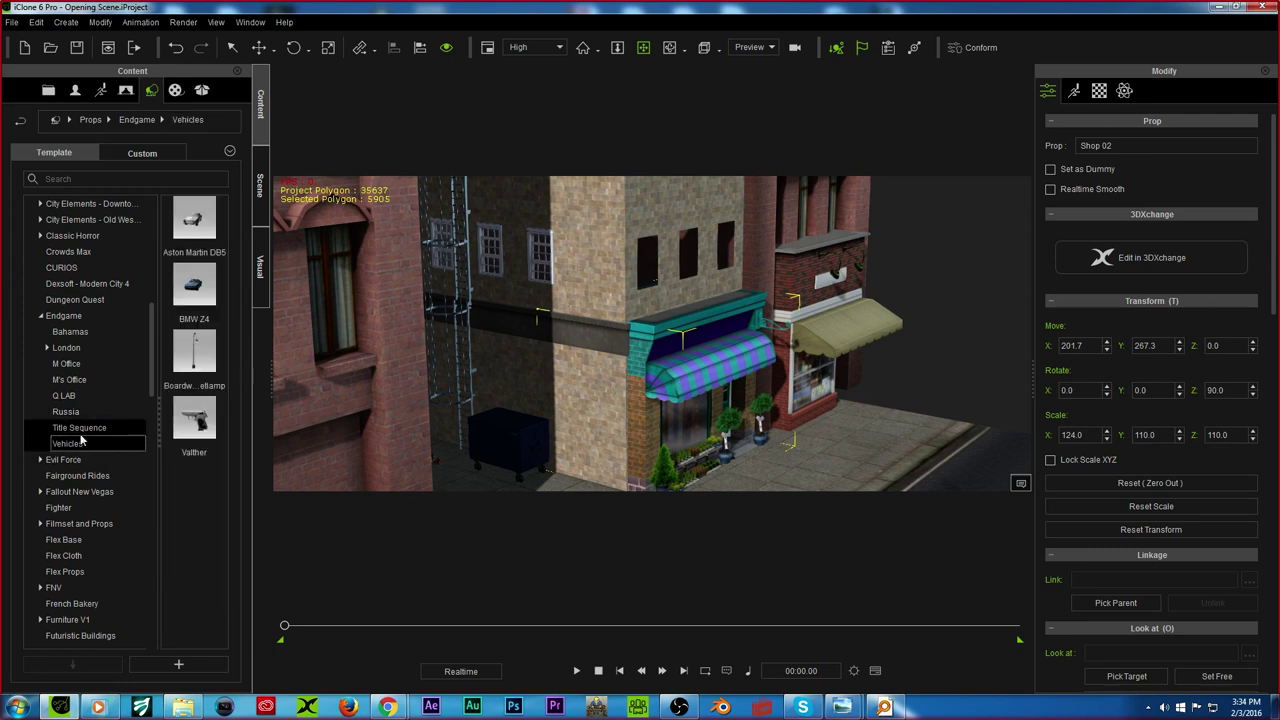
Step: View the contents of the Flex Base and Ikea Furniture props categories
scroll(82, 440, "down", 3)
left_click(100, 395)
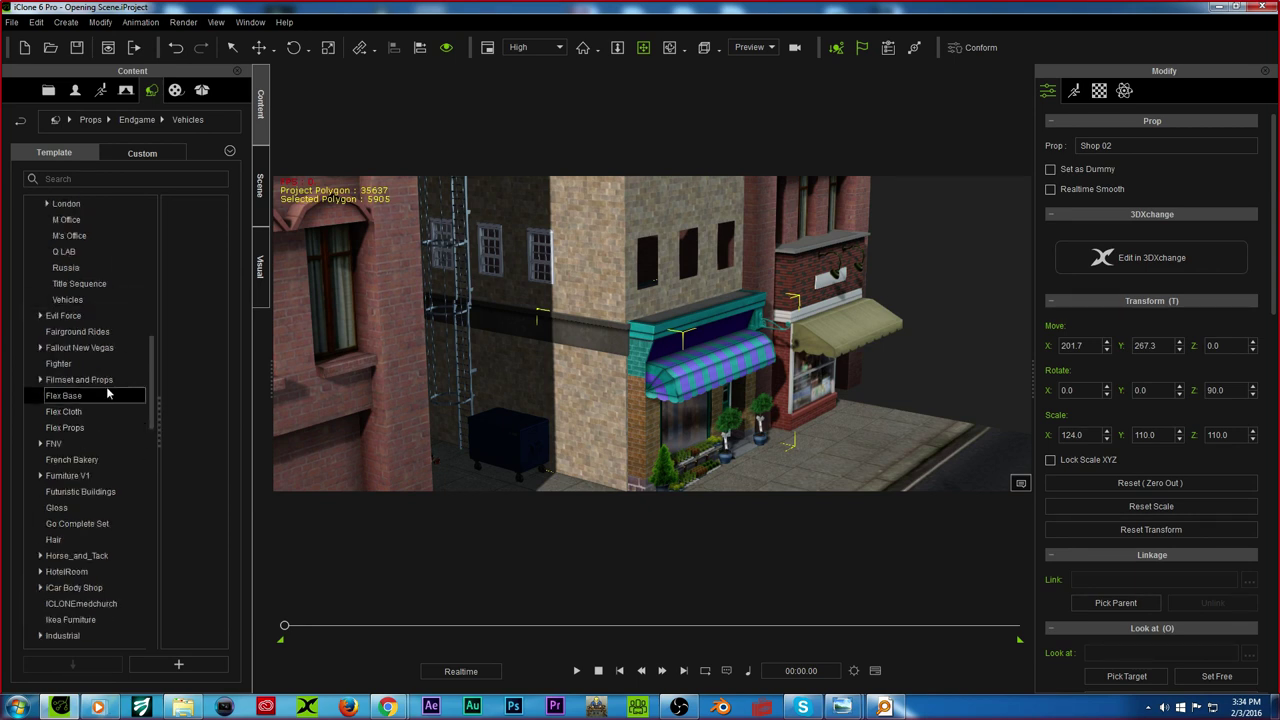
scroll(100, 392, "down", 3)
scroll(60, 360, "down", 3)
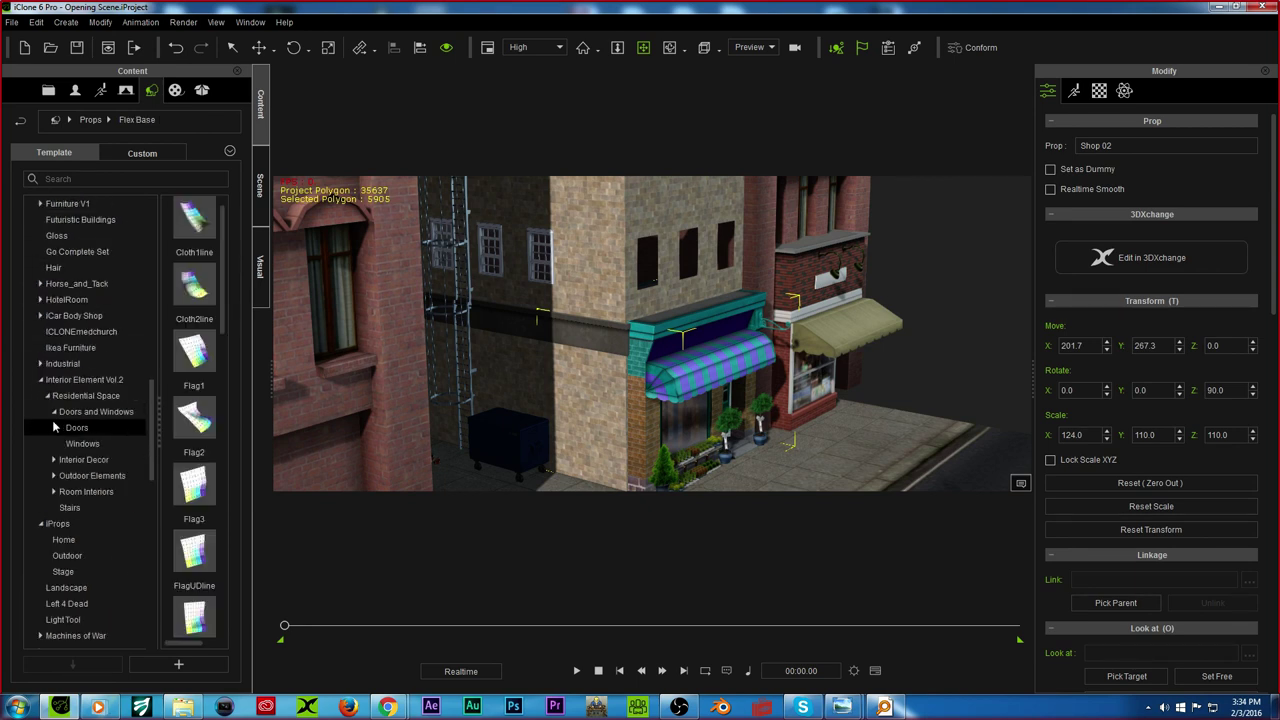
left_click(68, 347)
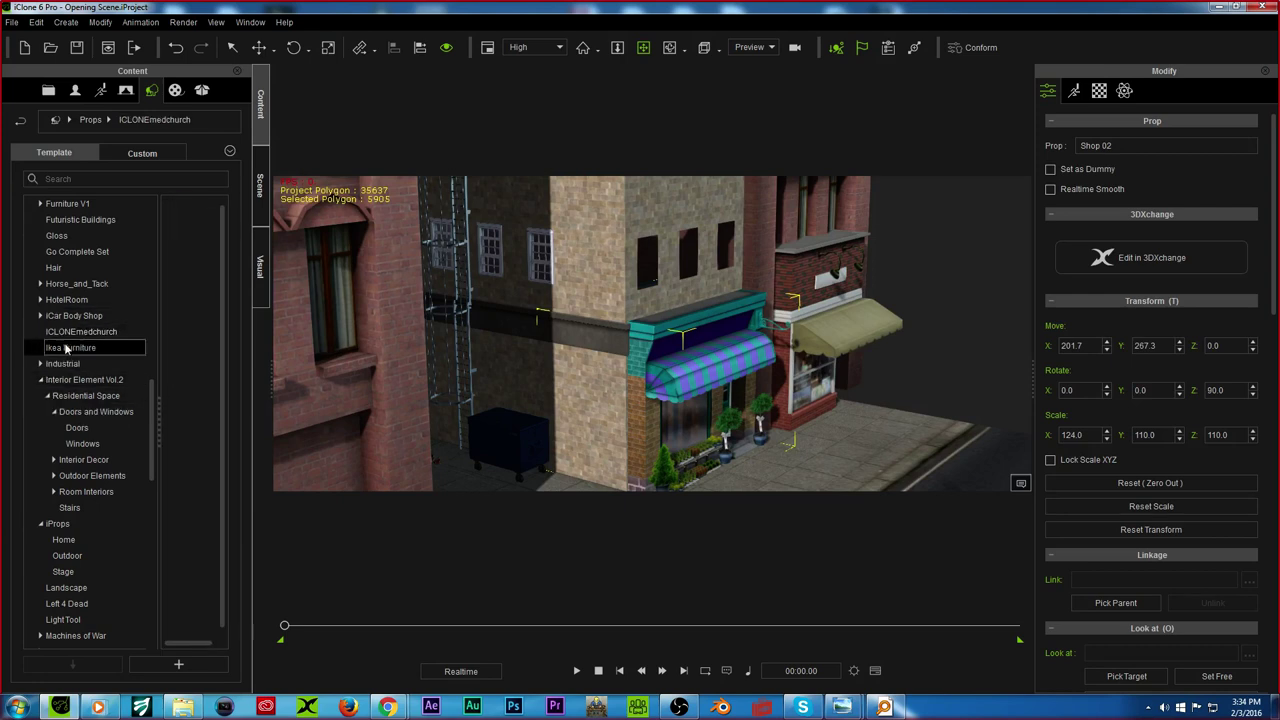
Step: Place the Bed Frame prop from Ikea Furniture in the street scene near the shops, and delete it again
left_click_drag(210, 232, 915, 459)
right_click_drag(914, 449, 888, 448)
key("Delete")
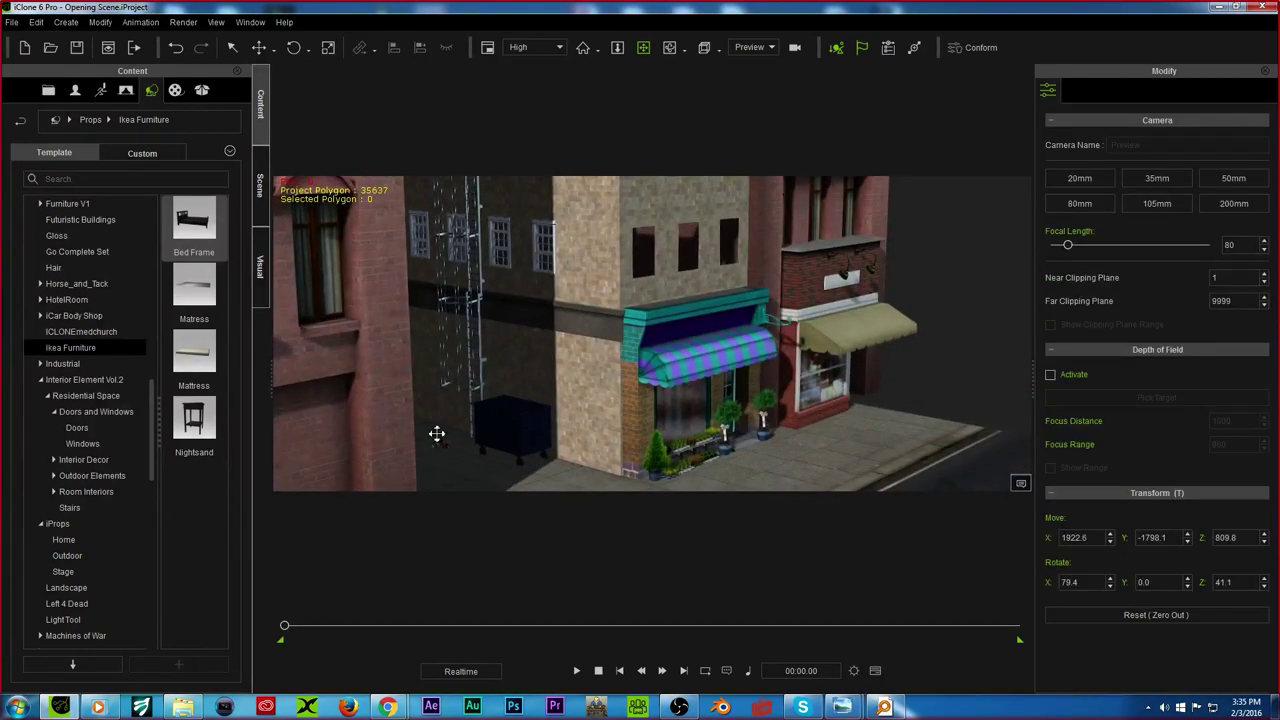
scroll(86, 471, "down", 3)
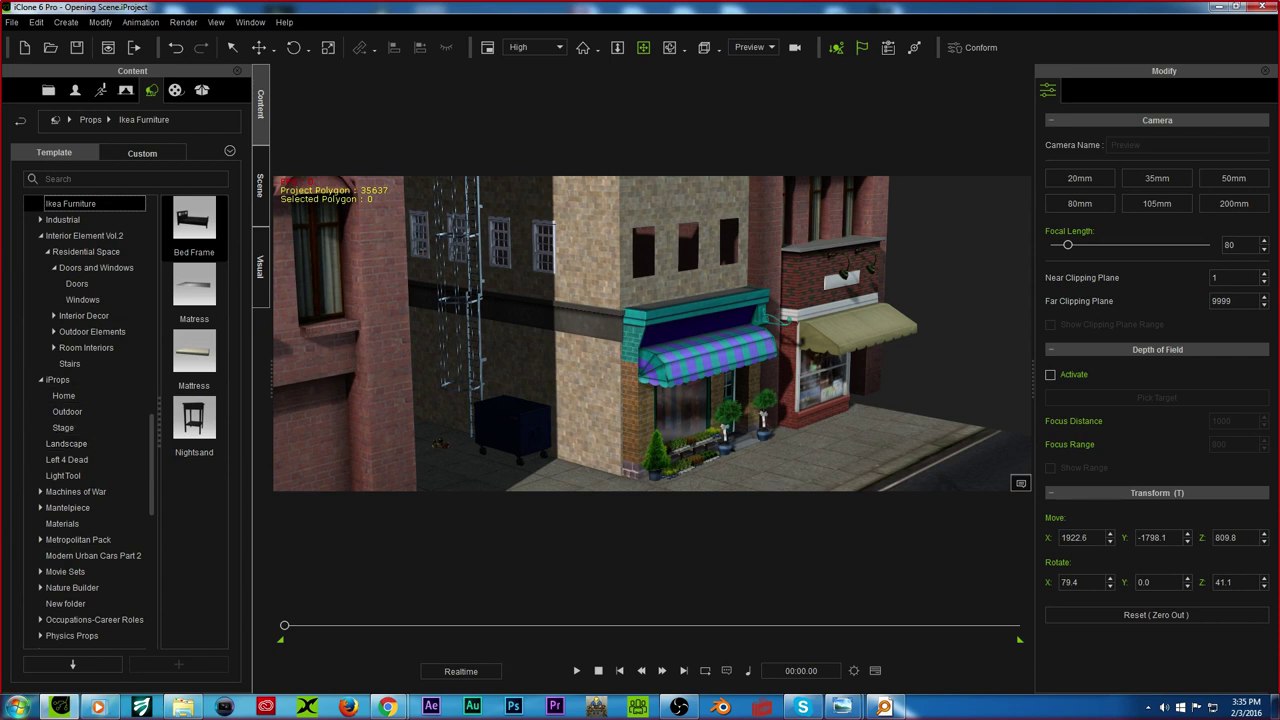
Step: Launch Blender and open the recent file bANKvAULT.blend
left_click(190, 709)
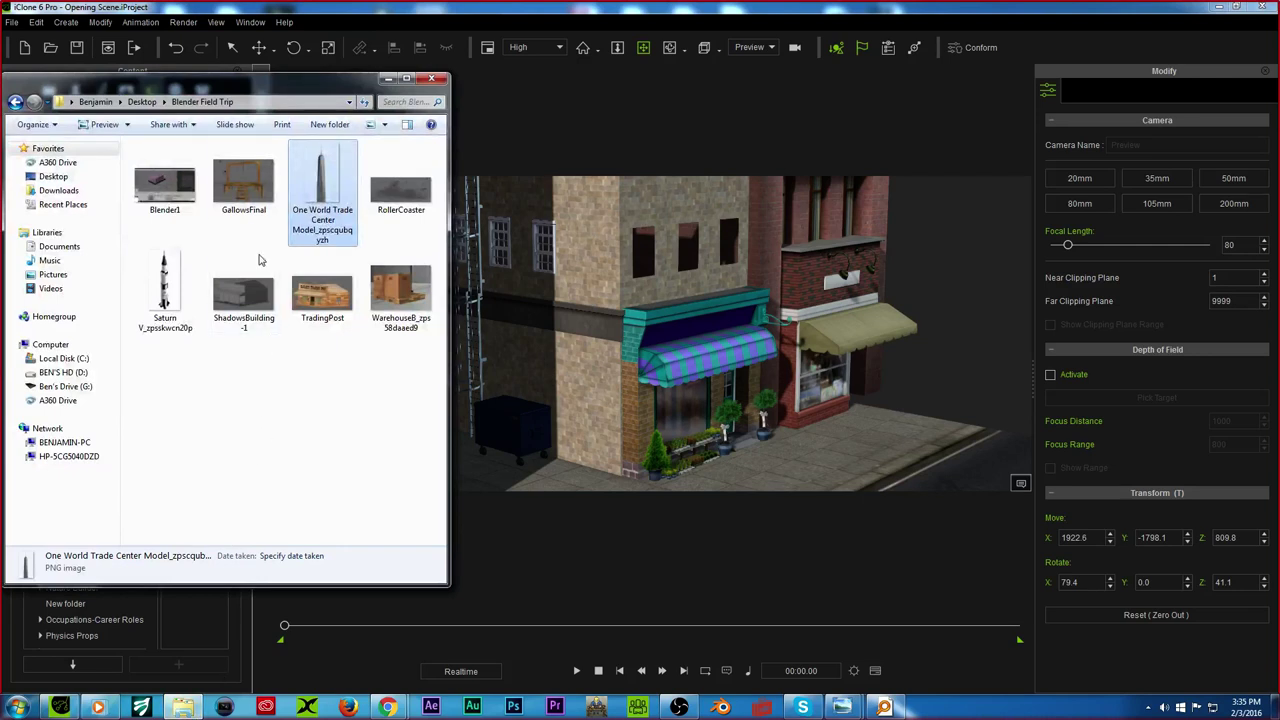
key("super")
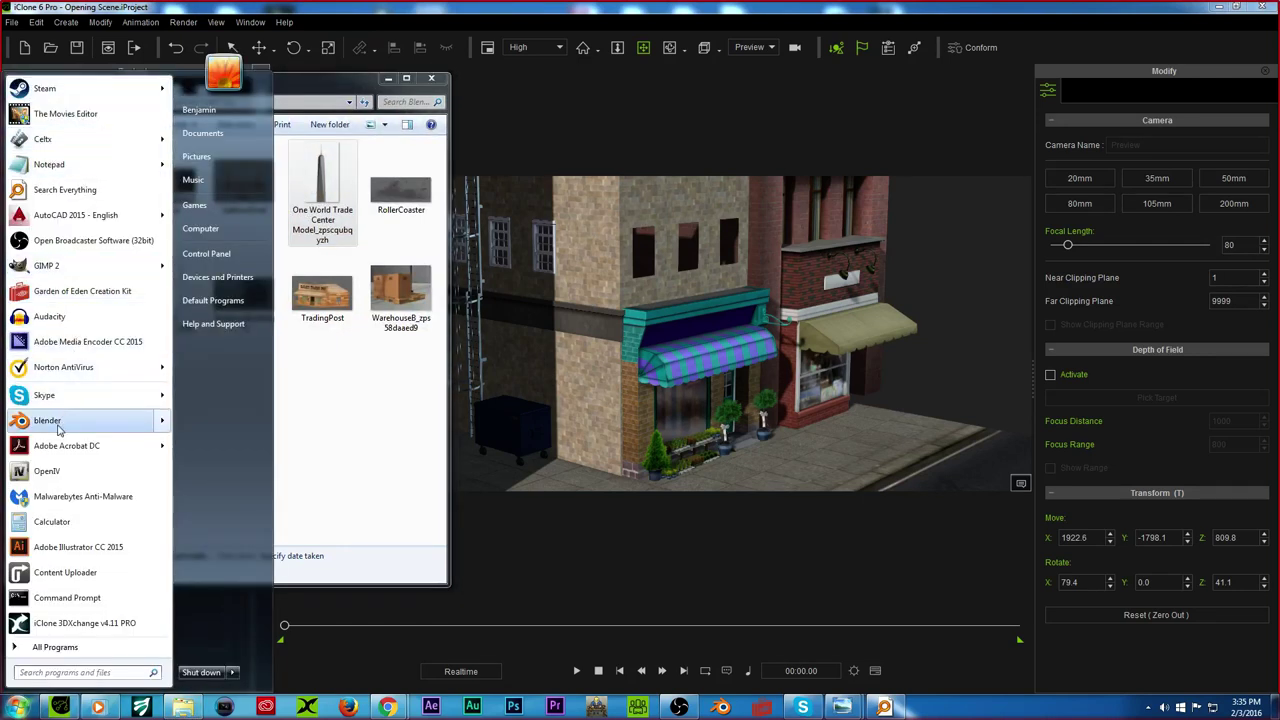
left_click(61, 427)
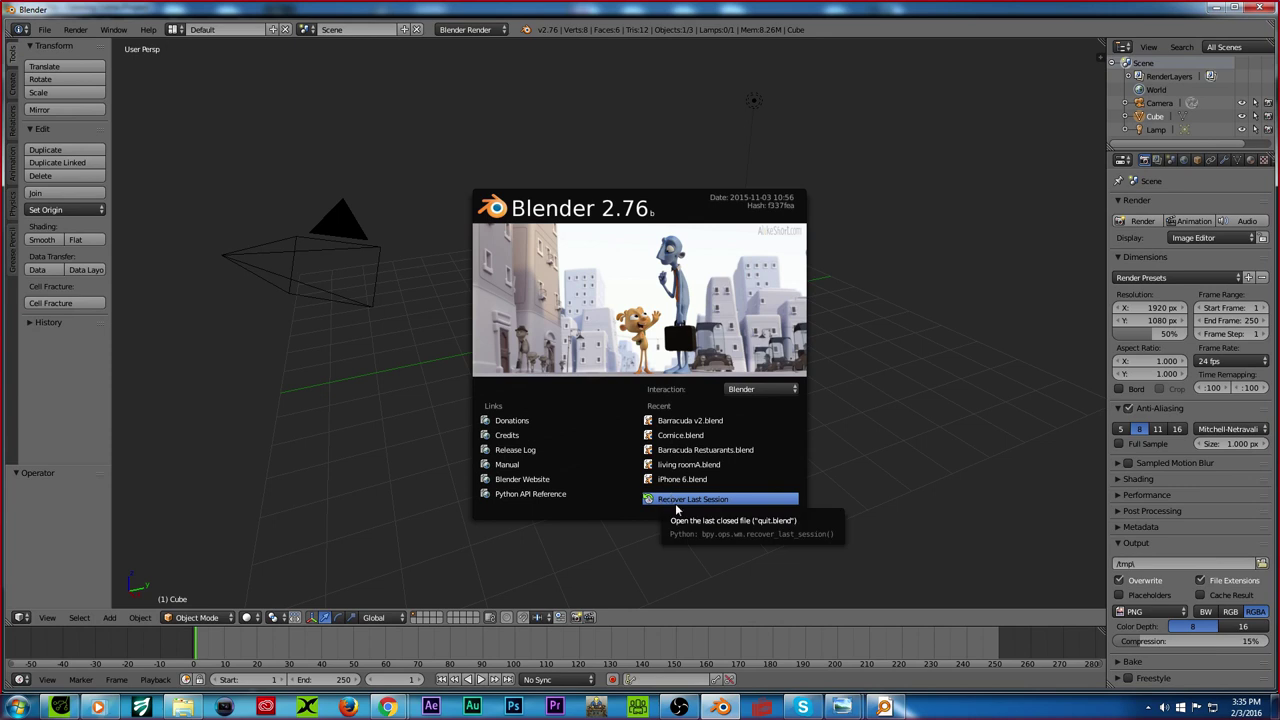
left_click(30, 32)
left_click(42, 30)
mouse_move(55, 76)
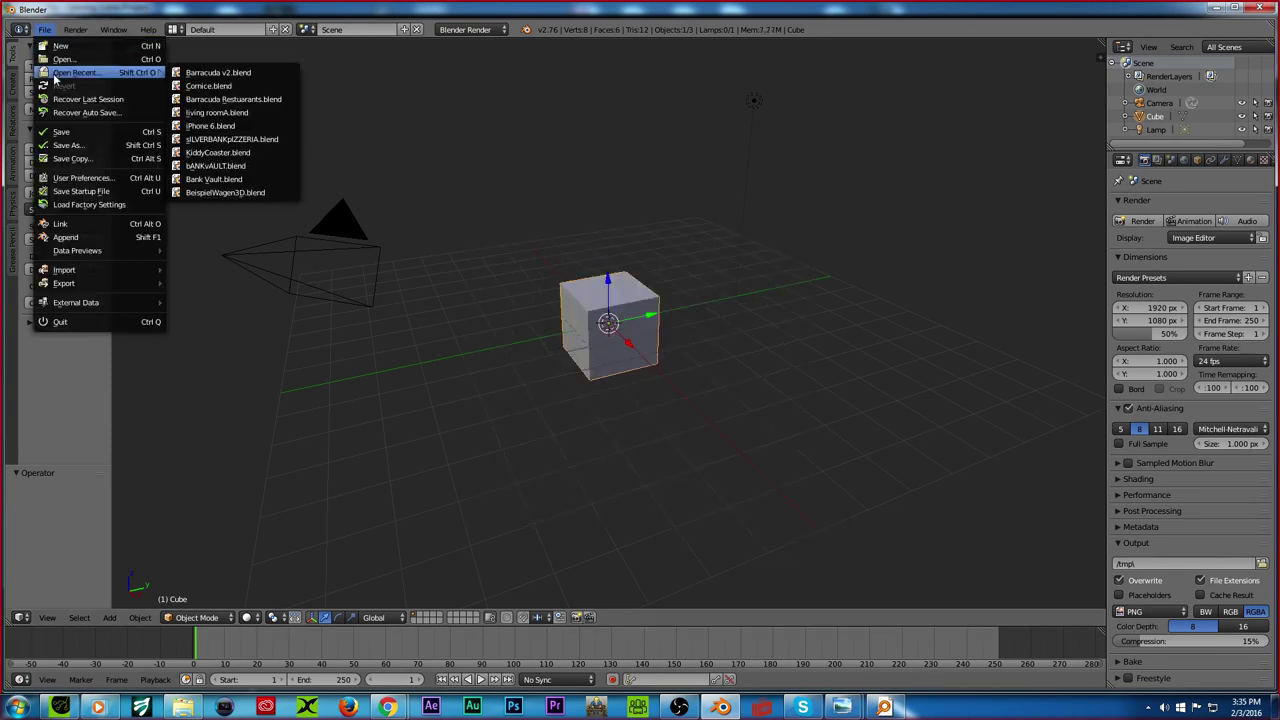
left_click(243, 170)
Step: Play the bank vault animation and inspect the room and its round vault door from several angles, stopping playback at the end
scroll(590, 300, "down", 3)
middle_click_drag(571, 318, 343, 218)
key("alt+a")
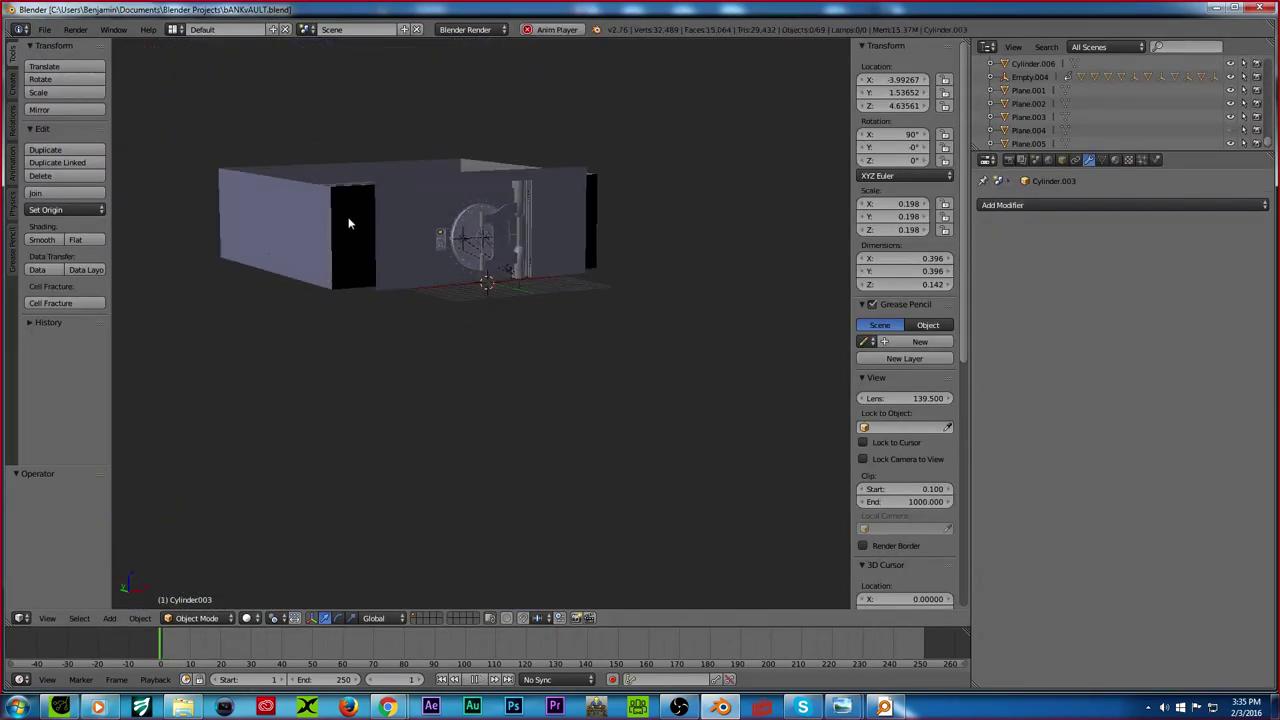
scroll(510, 166, "up", 5)
middle_click_drag(508, 188, 690, 210)
scroll(516, 255, "down", 3)
key("Escape")
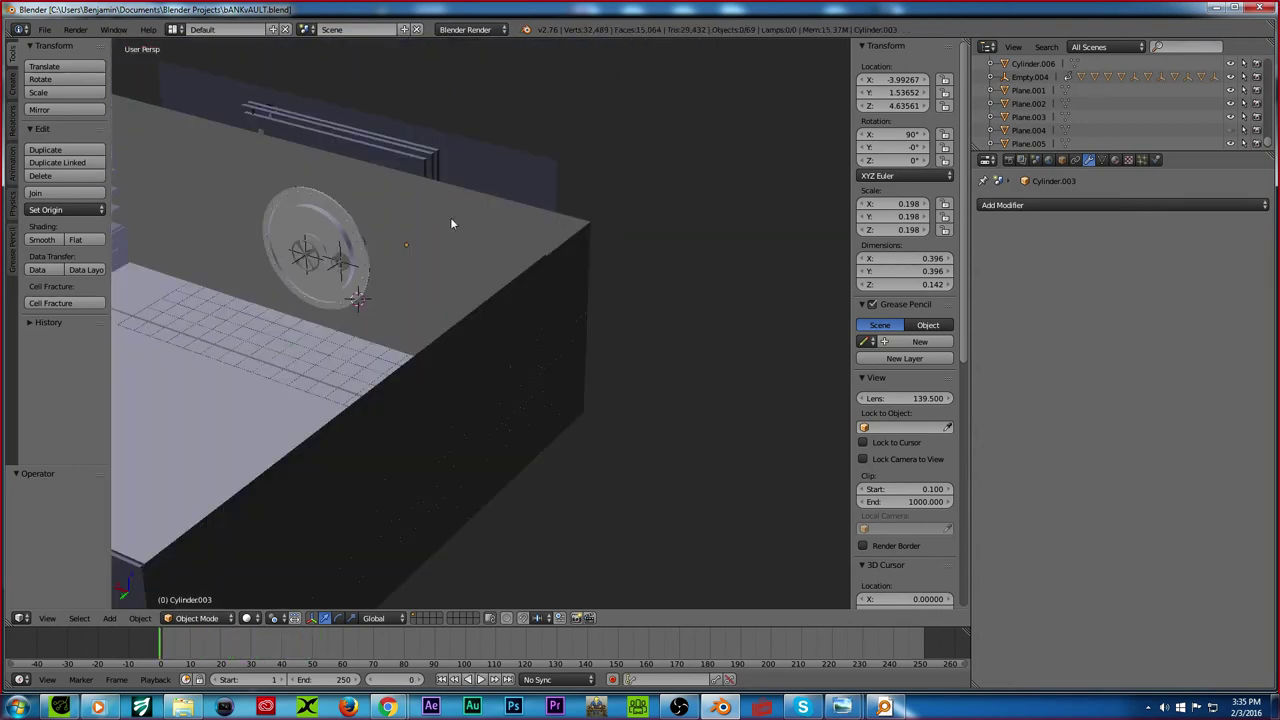
Step: Switch back to iClone and view the alley and the shop with the striped awning in the street scene
left_click(44, 29)
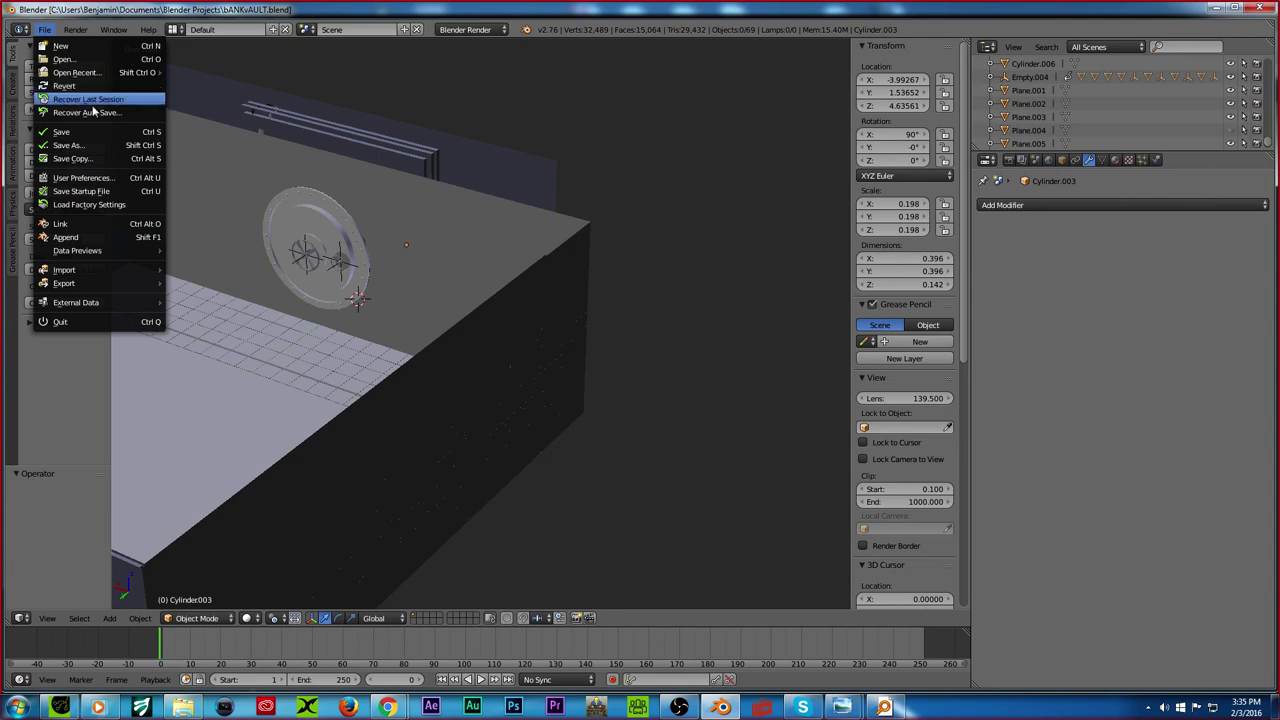
left_click(64, 707)
left_click_drag(646, 250, 686, 369)
right_click_drag(686, 369, 518, 379)
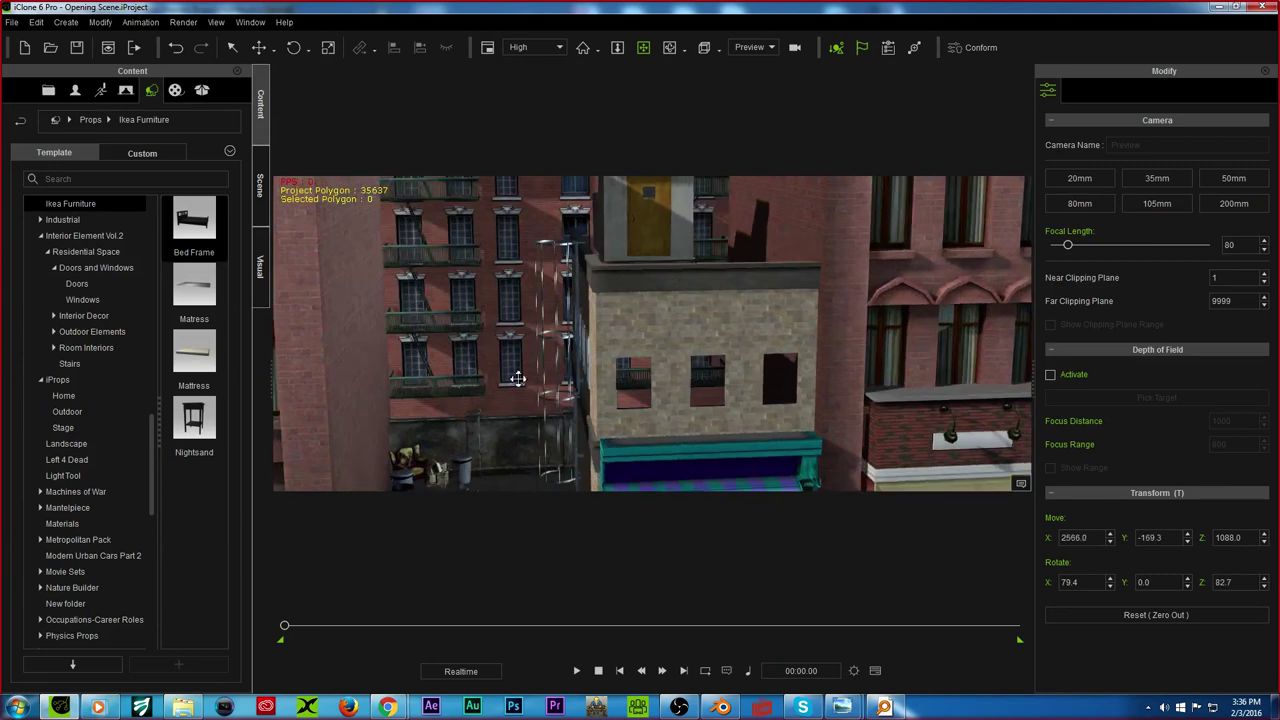
right_click_drag(838, 352, 868, 381)
middle_click_drag(560, 366, 541, 249)
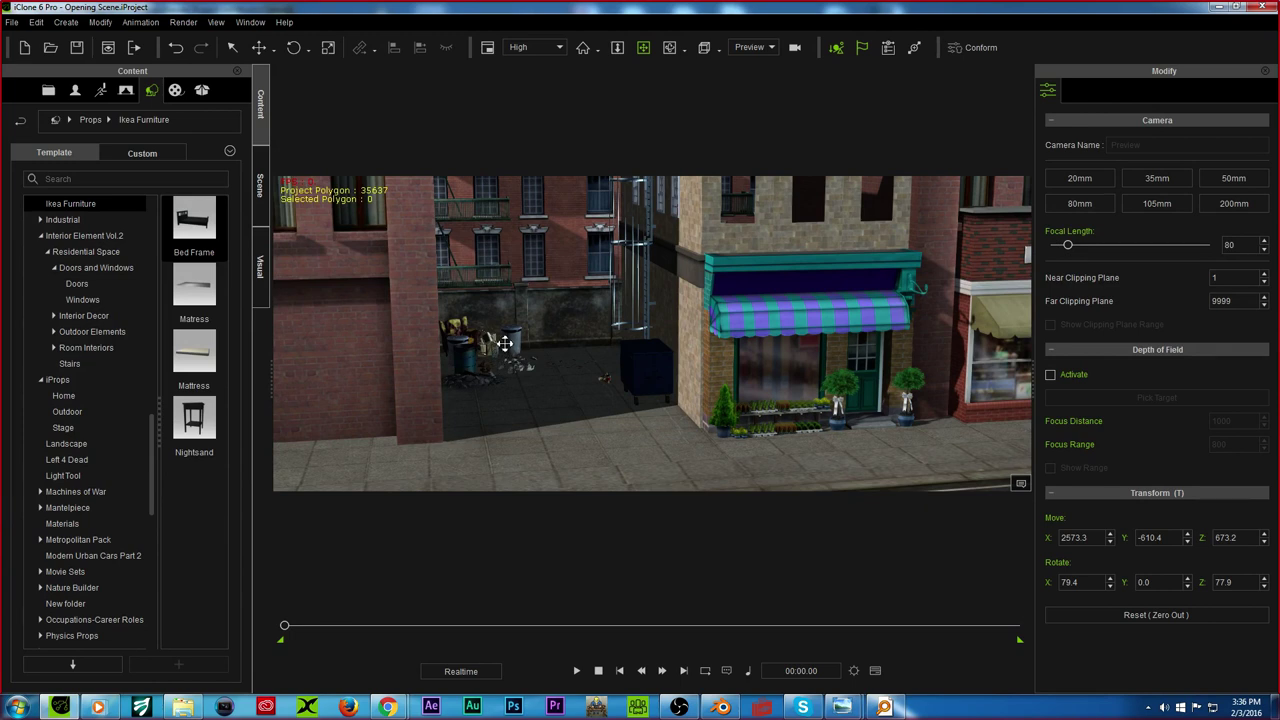
Step: Look through the remaining props categories and view the contents of Tessellation Props
scroll(88, 385, "down", 7)
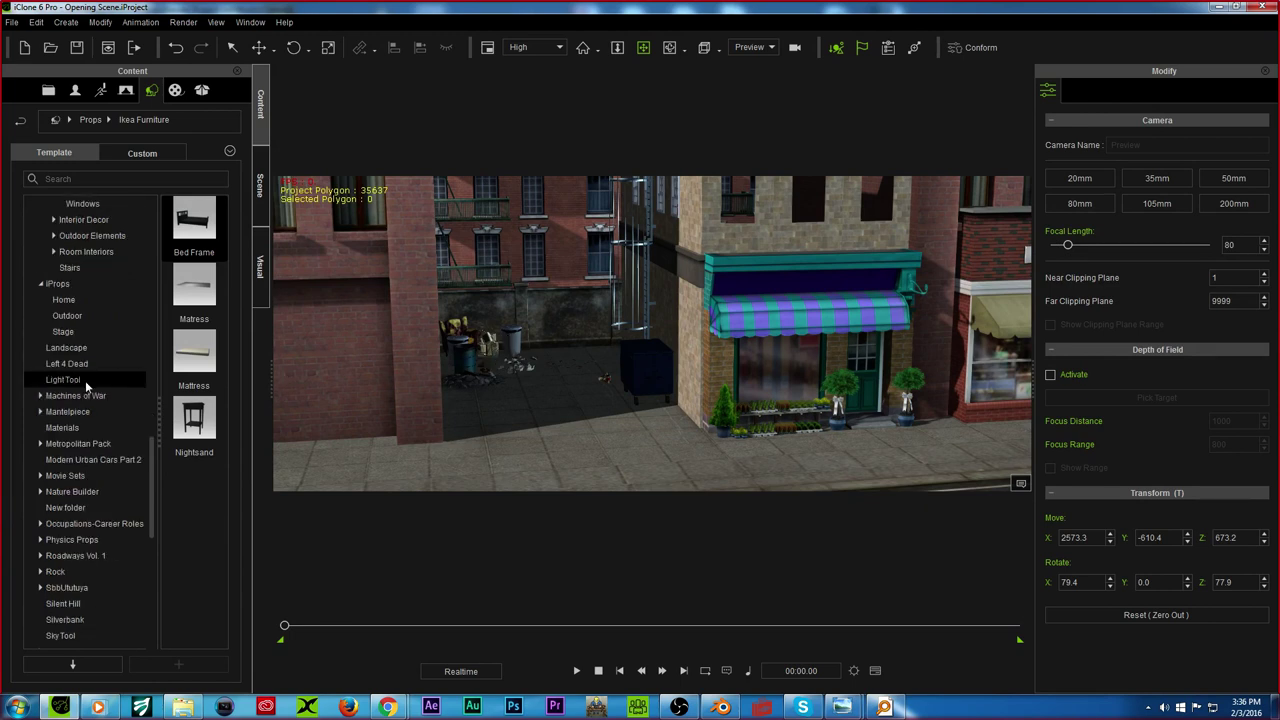
scroll(92, 397, "down", 2)
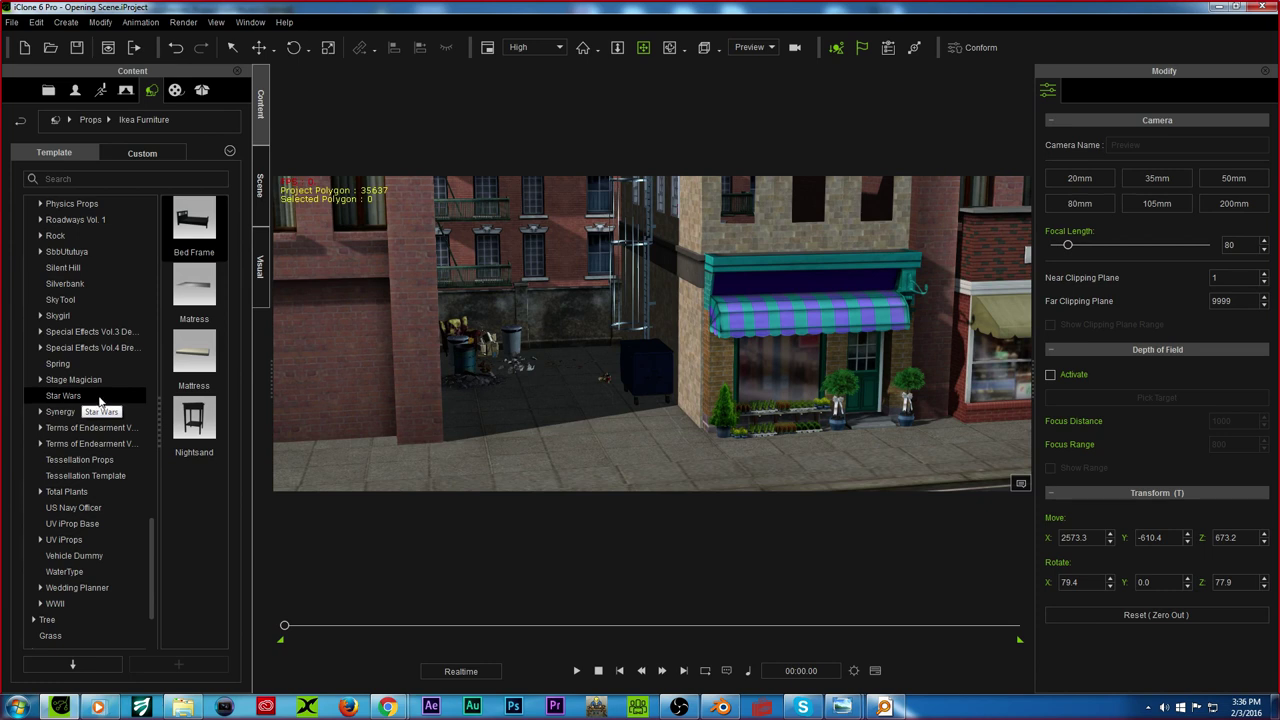
scroll(100, 401, "down", 2)
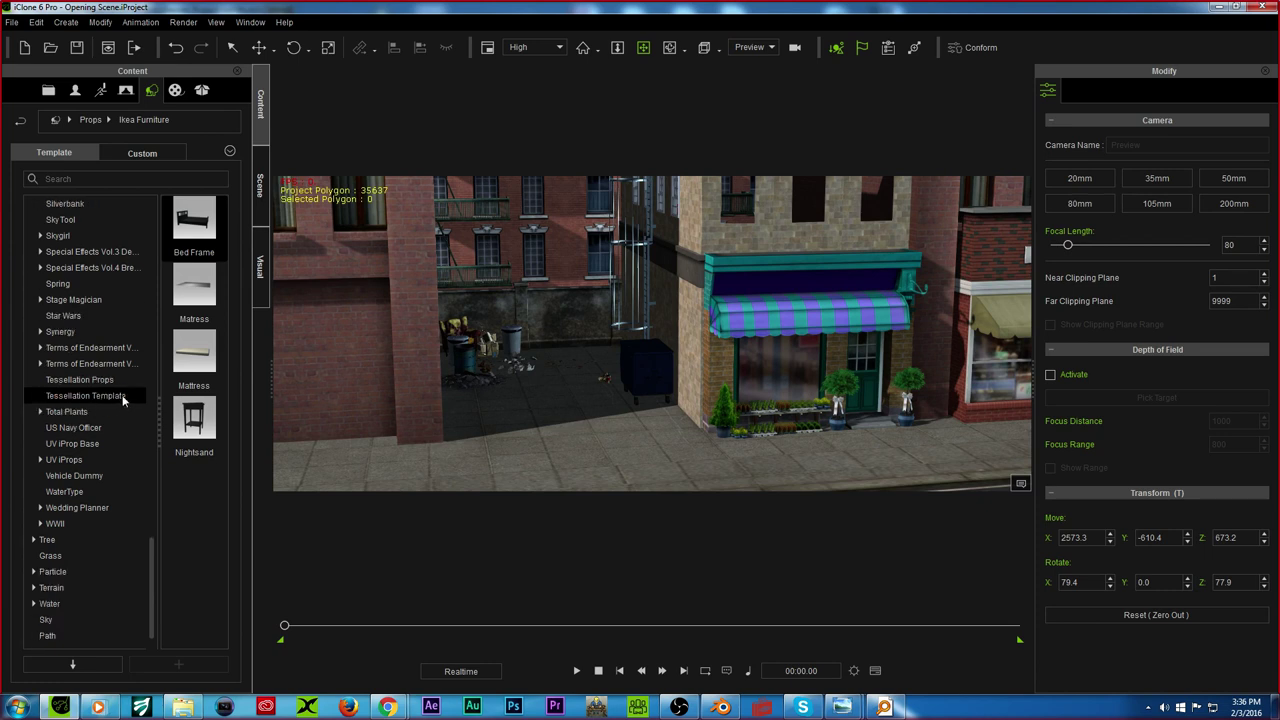
left_click(100, 380)
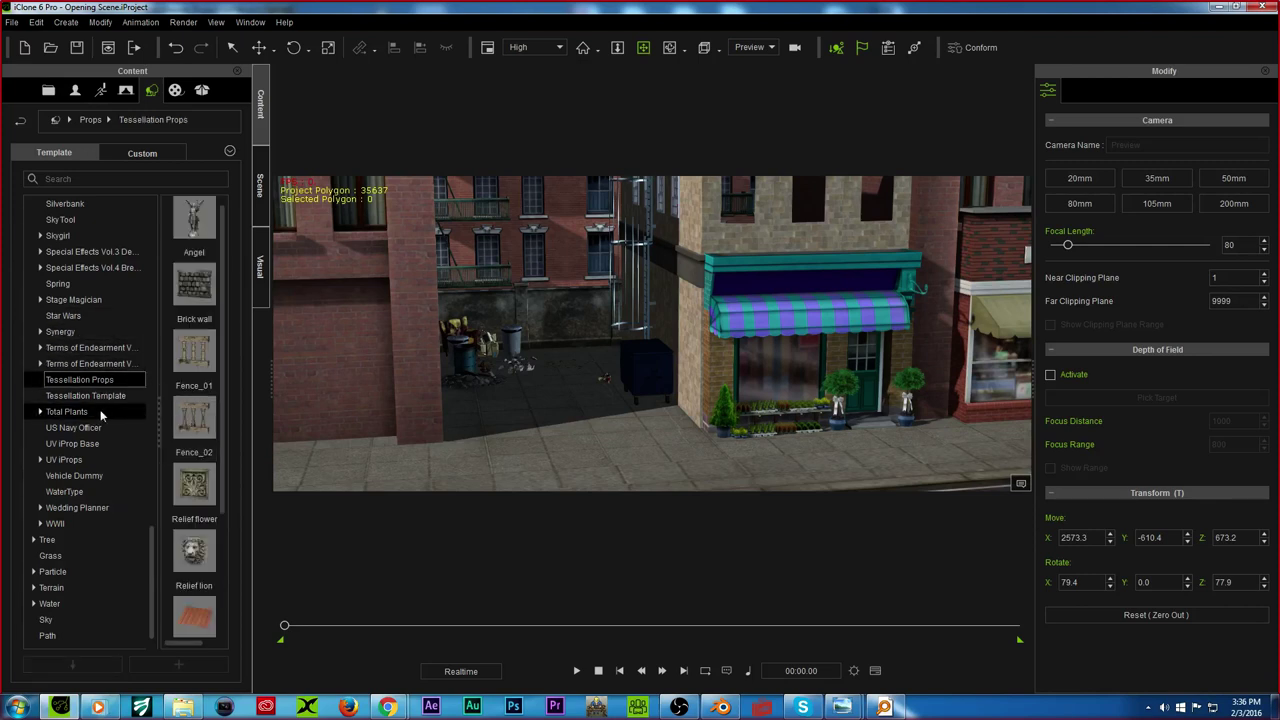
scroll(195, 530, "down", 3)
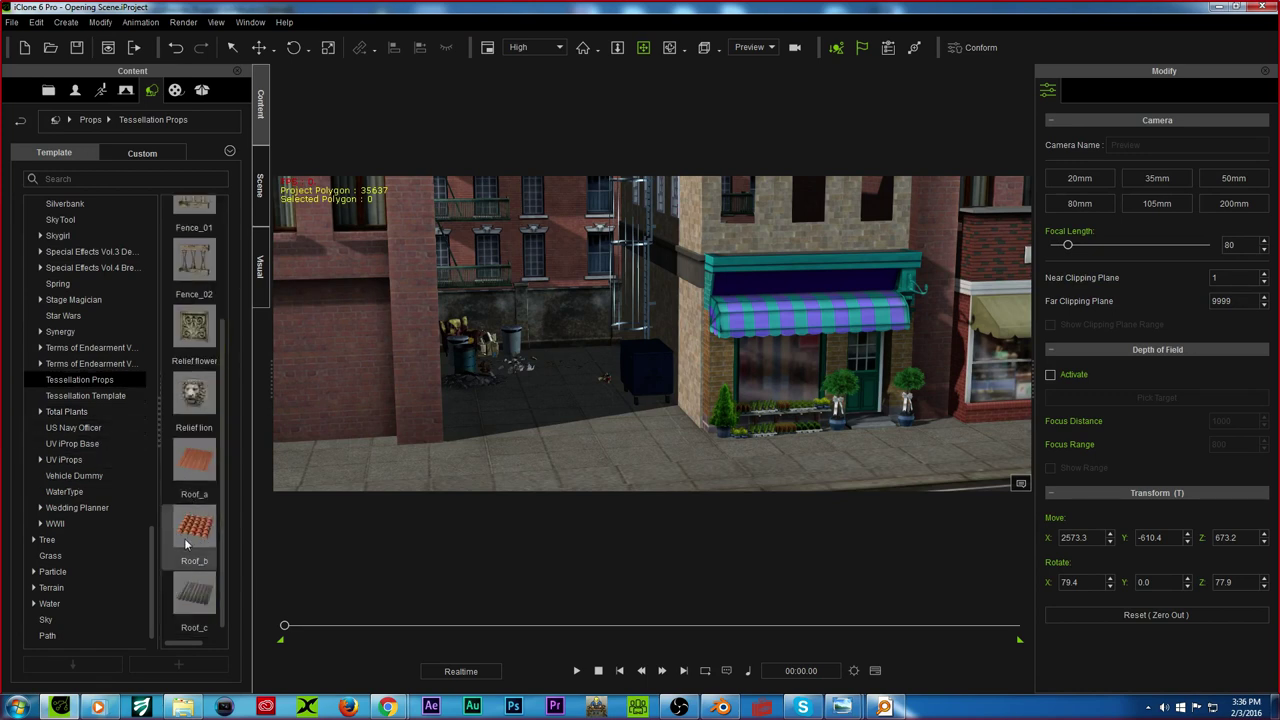
Step: Place the Roof_b prop on the sidewalk in front of the alley, and delete it again
left_click_drag(205, 530, 555, 440)
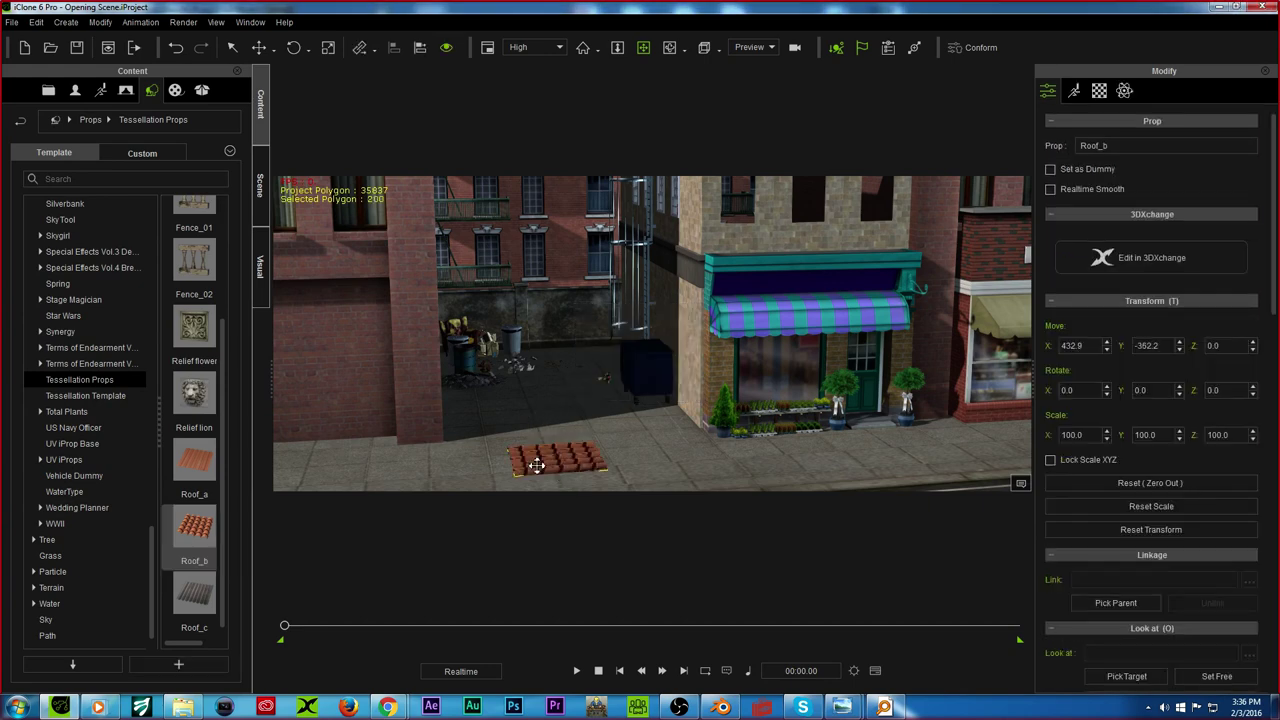
right_click_drag(519, 456, 509, 514)
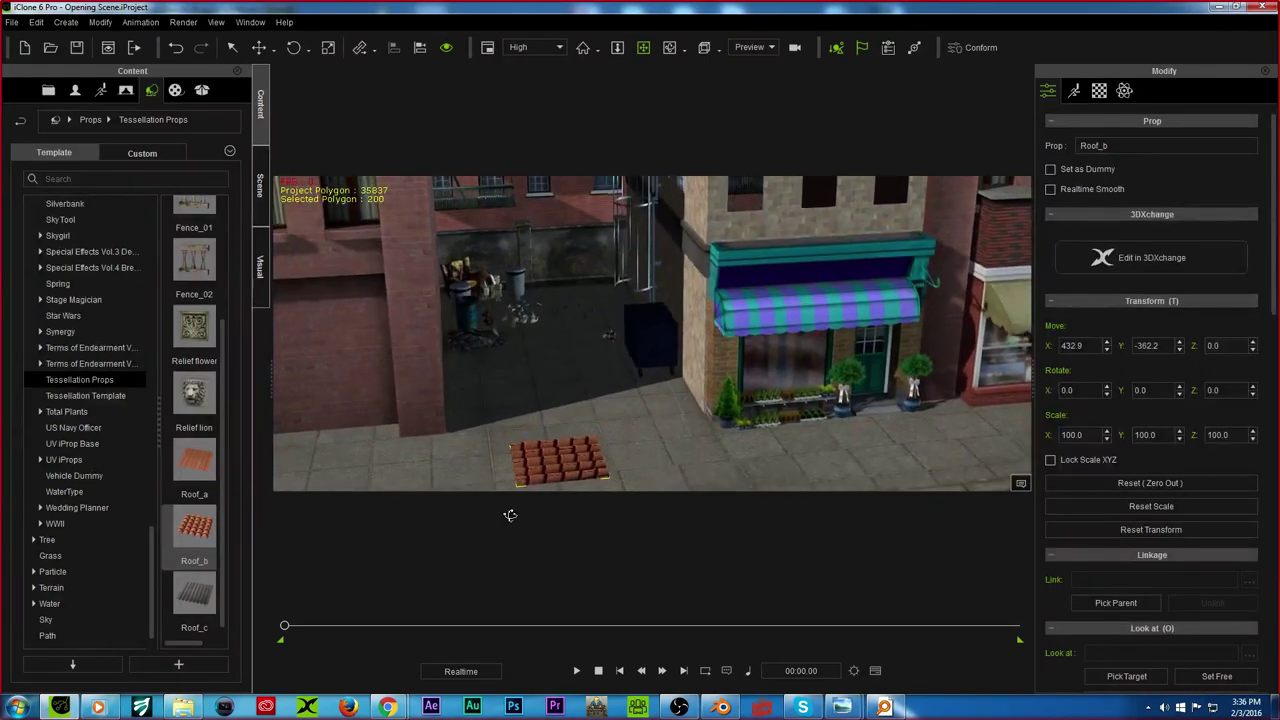
key("Delete")
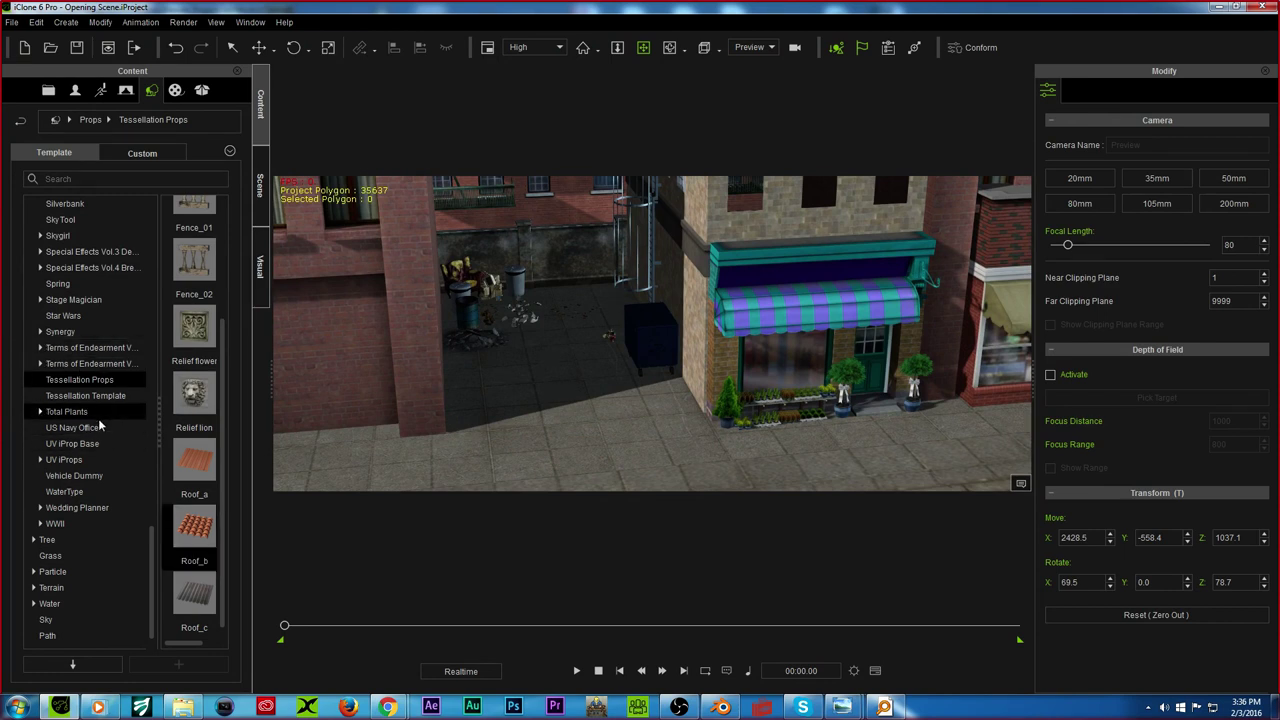
Step: View the contents of the WWII Buildings and Go Complete Set props categories
left_click(41, 525)
left_click(66, 539)
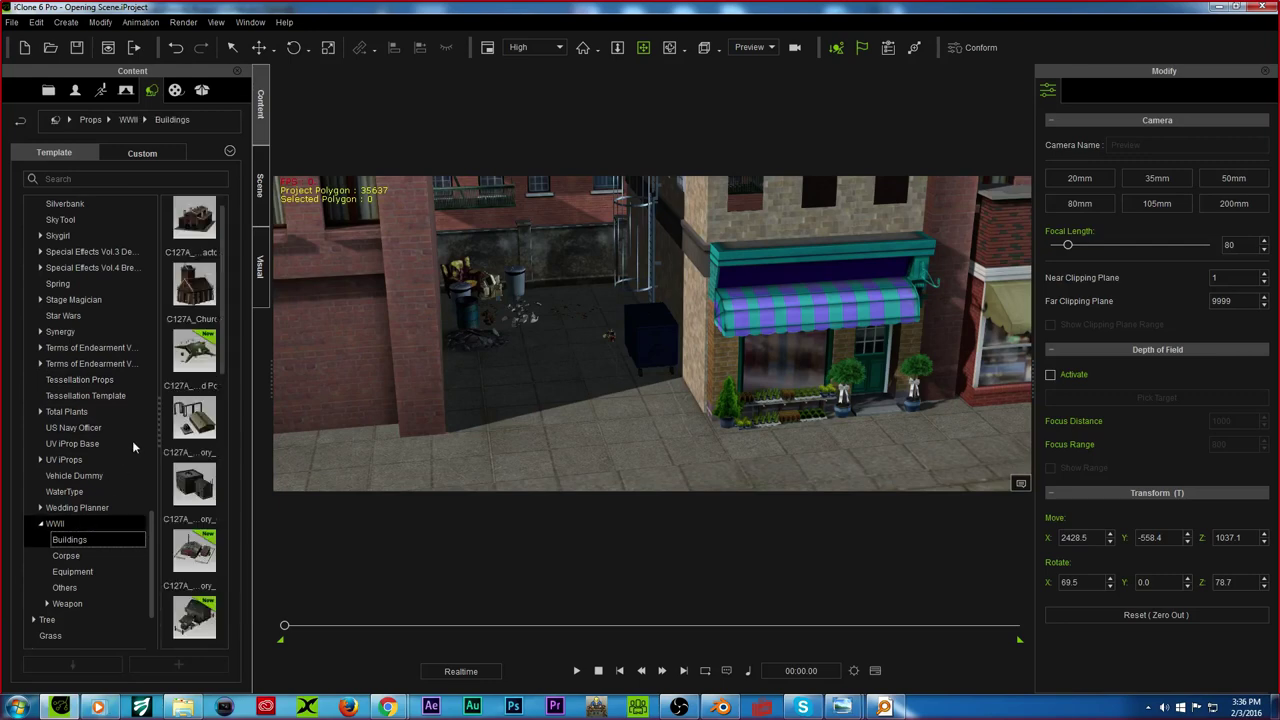
scroll(92, 405, "up", 5)
scroll(88, 418, "up", 8)
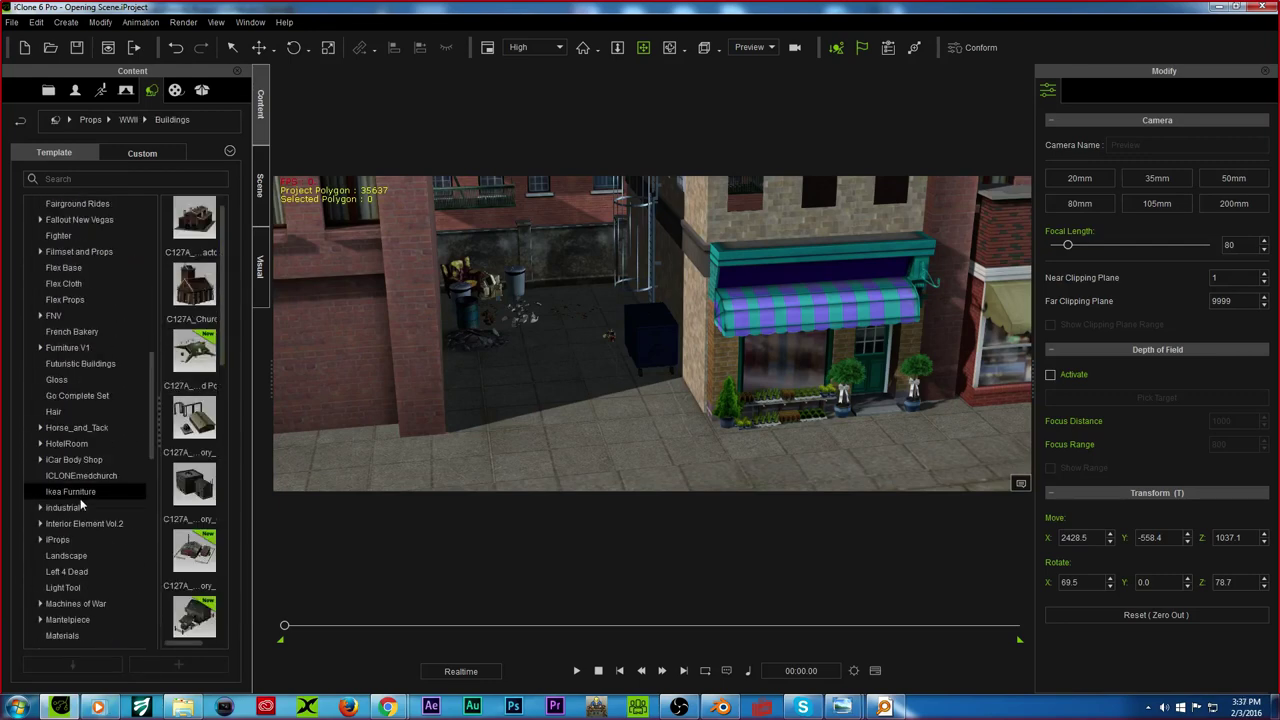
left_click(100, 395)
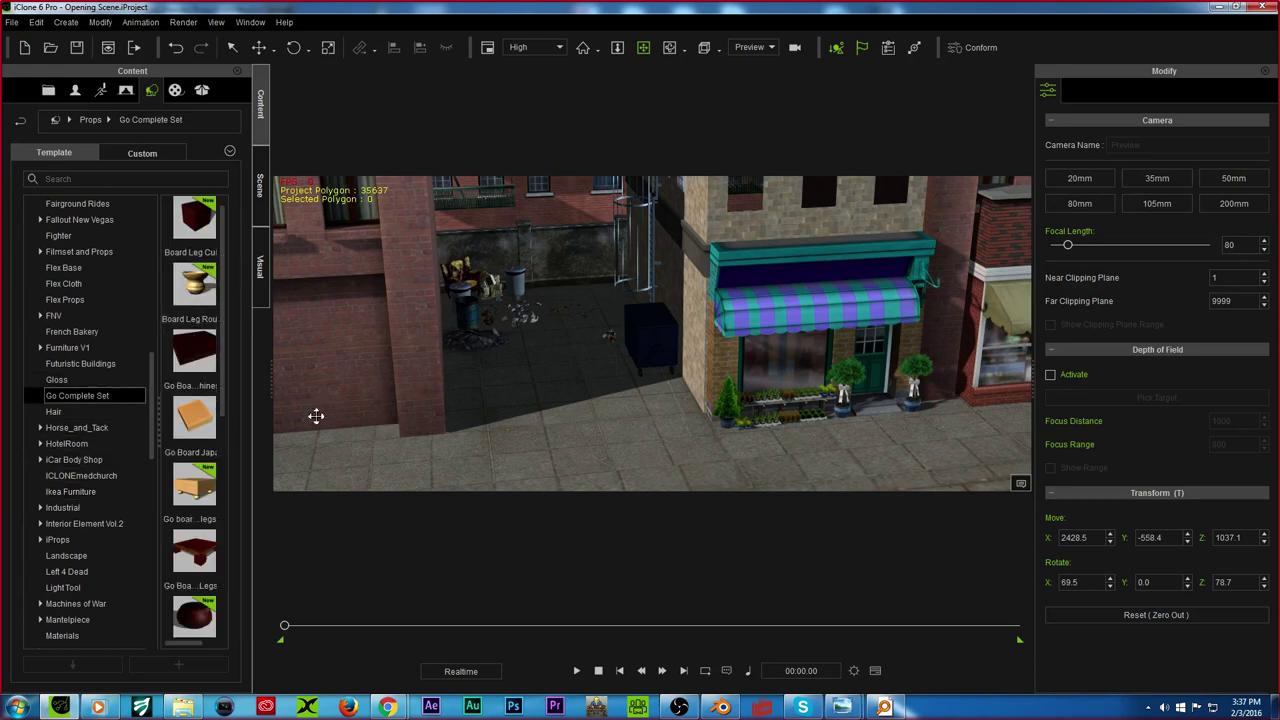
scroll(84, 367, "up", 4)
scroll(92, 340, "up", 1)
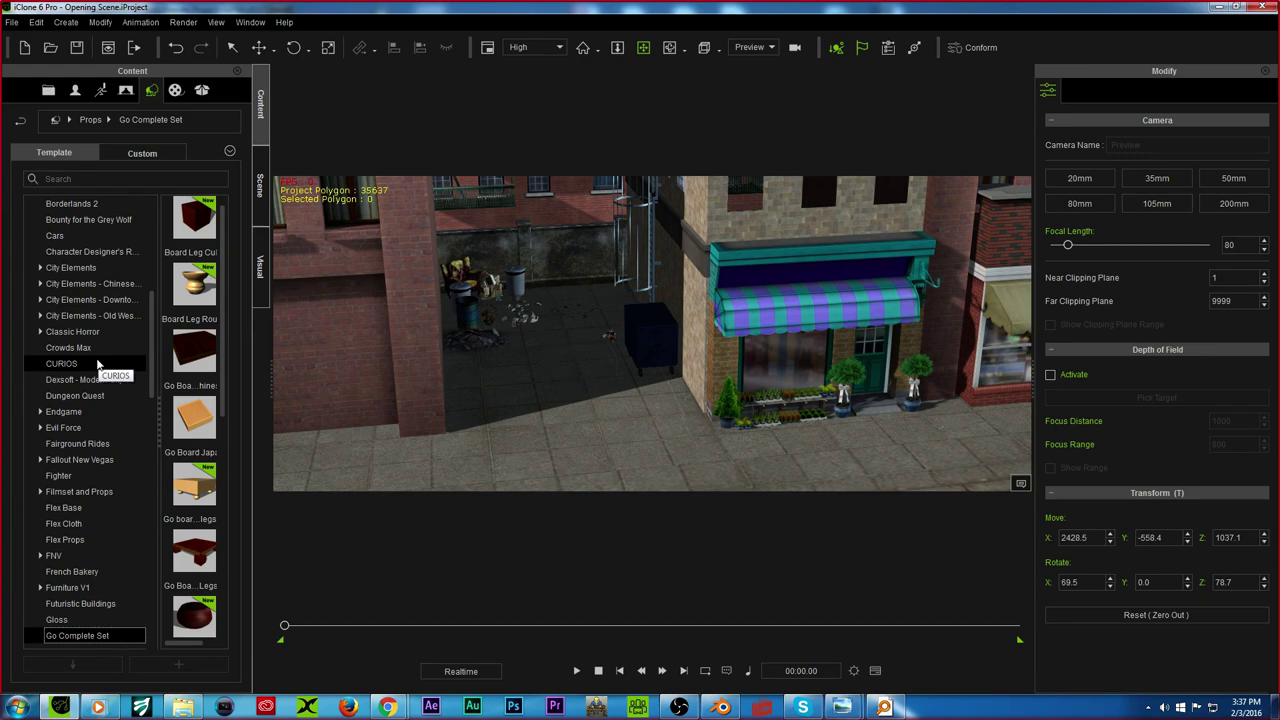
Step: Start a new empty project without saving the street scene
middle_click_drag(686, 243, 683, 345)
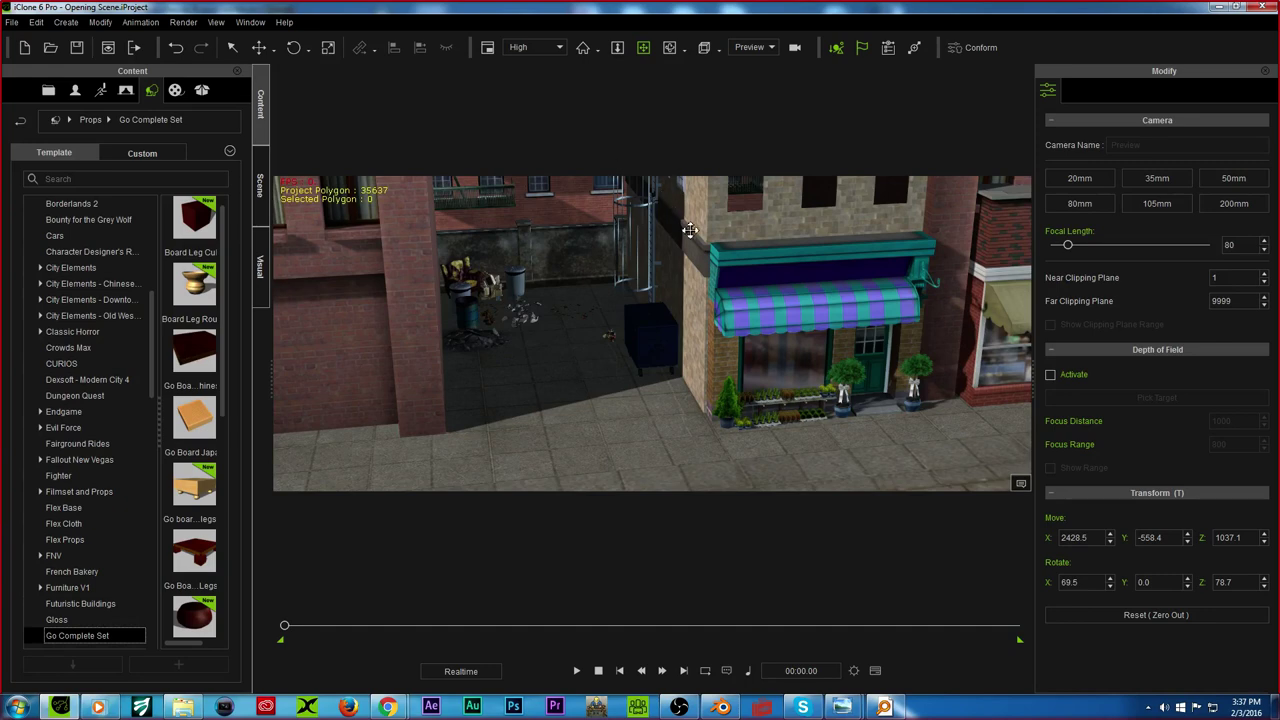
right_click_drag(683, 346, 666, 397)
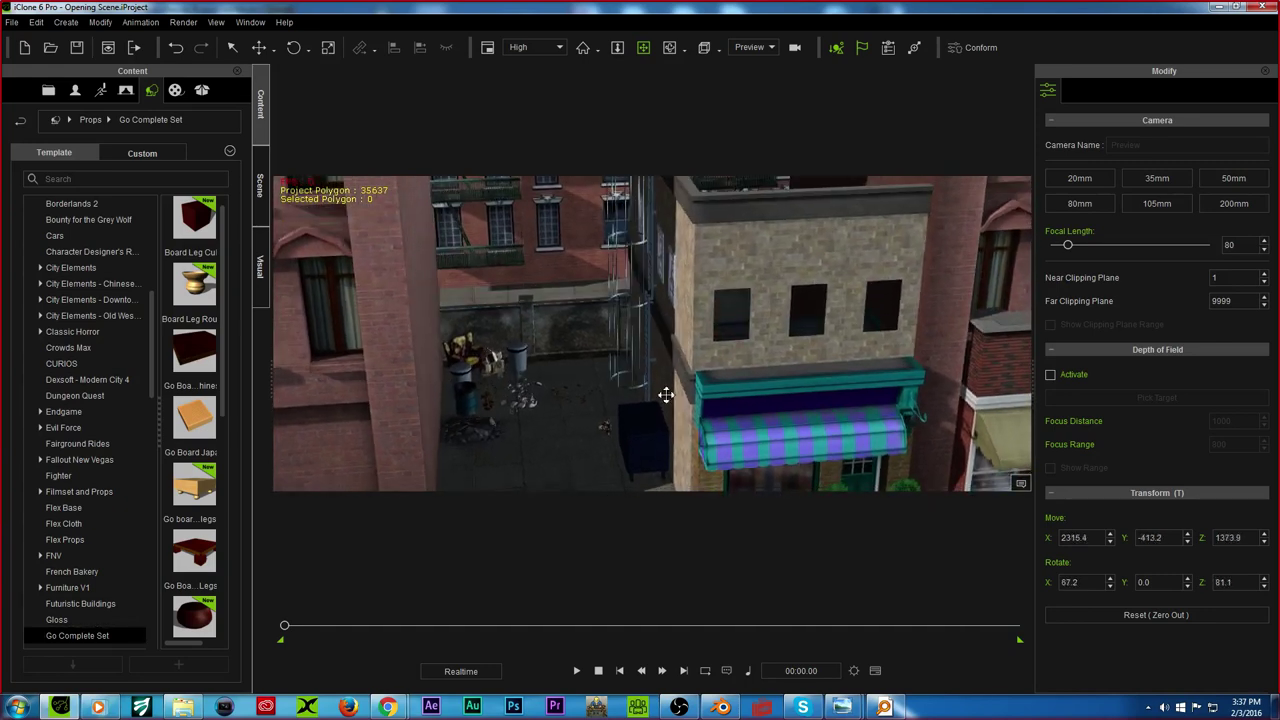
left_click_drag(666, 397, 666, 205)
left_click(24, 48)
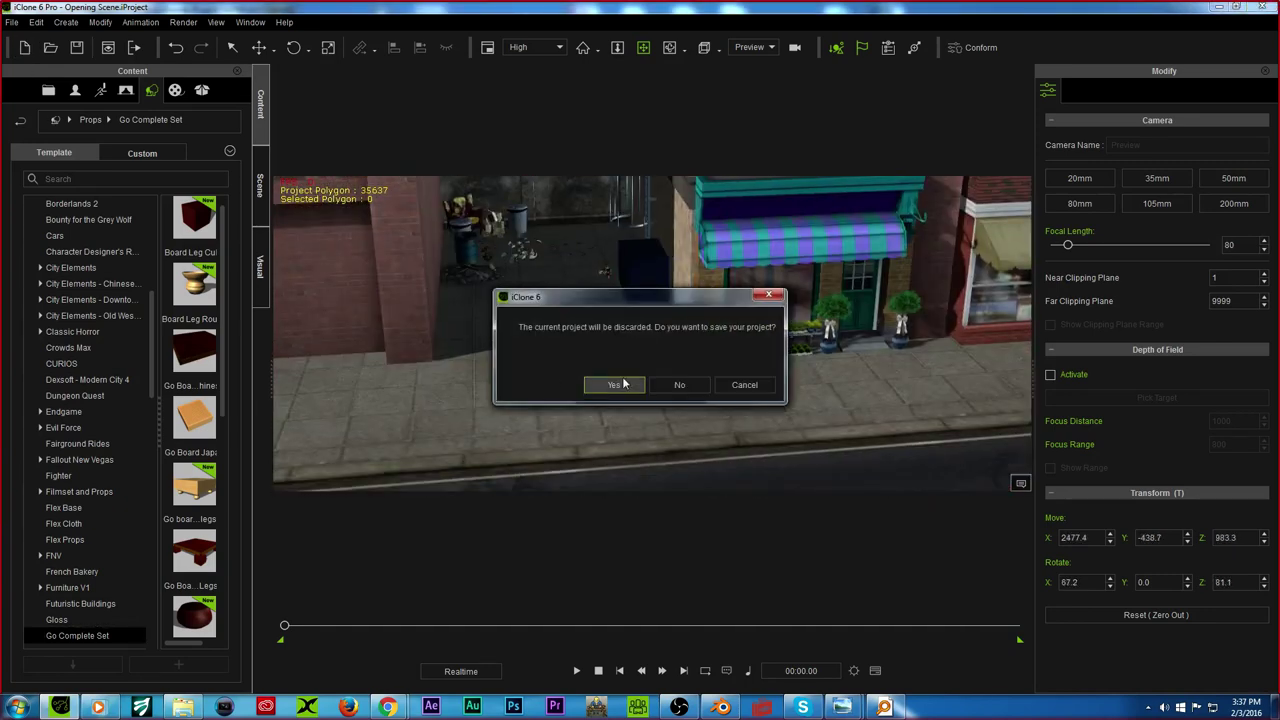
left_click(678, 386)
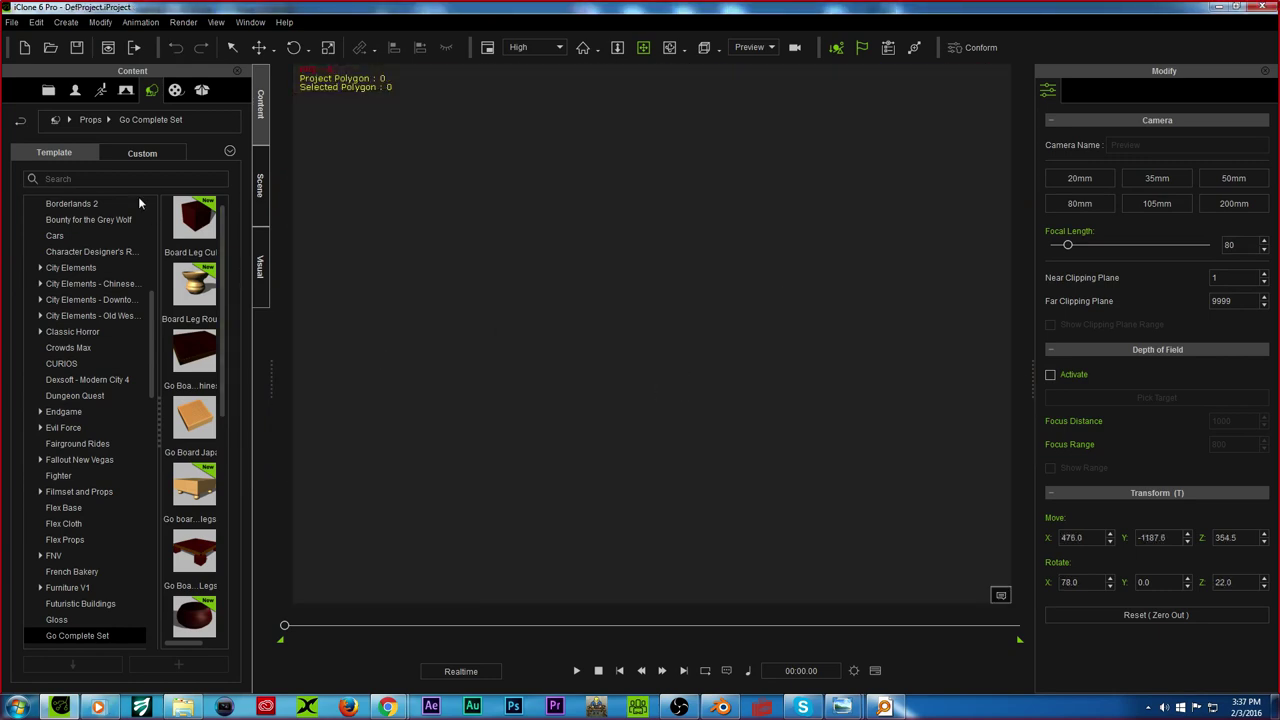
Step: Collapse the Props category in the set templates and look through the plants in the Tree category
left_click(75, 90)
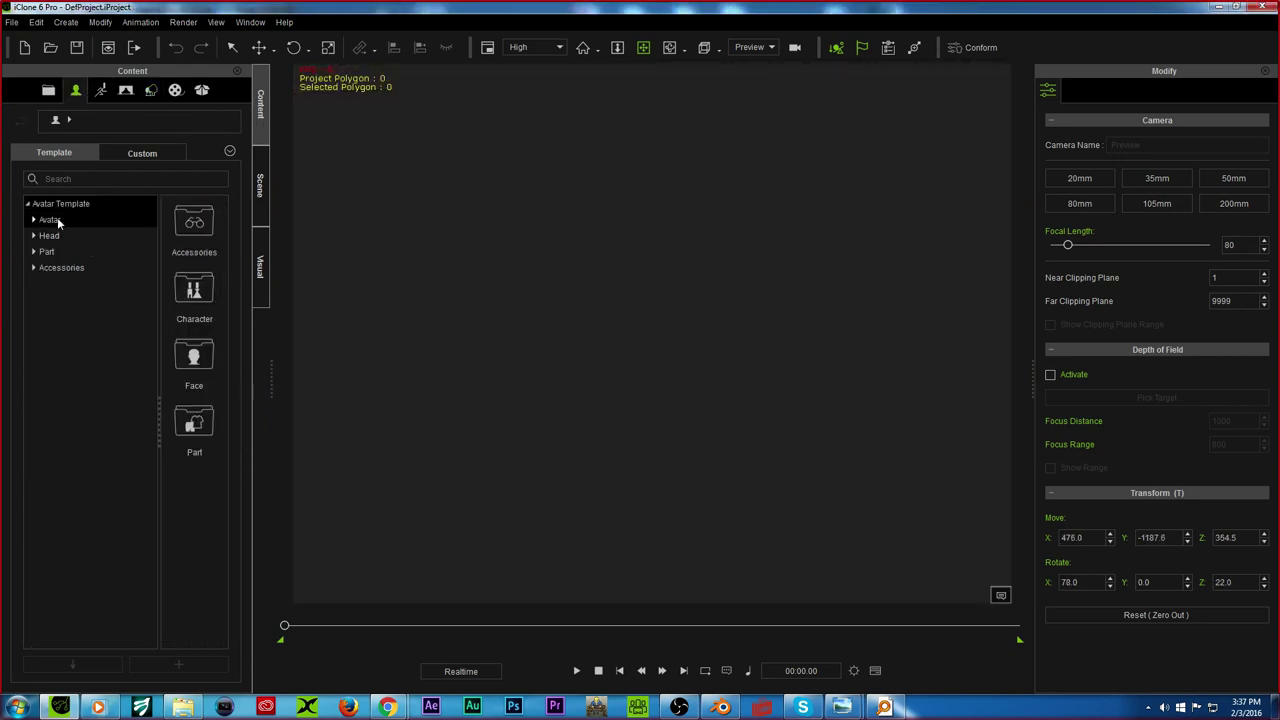
left_click(151, 90)
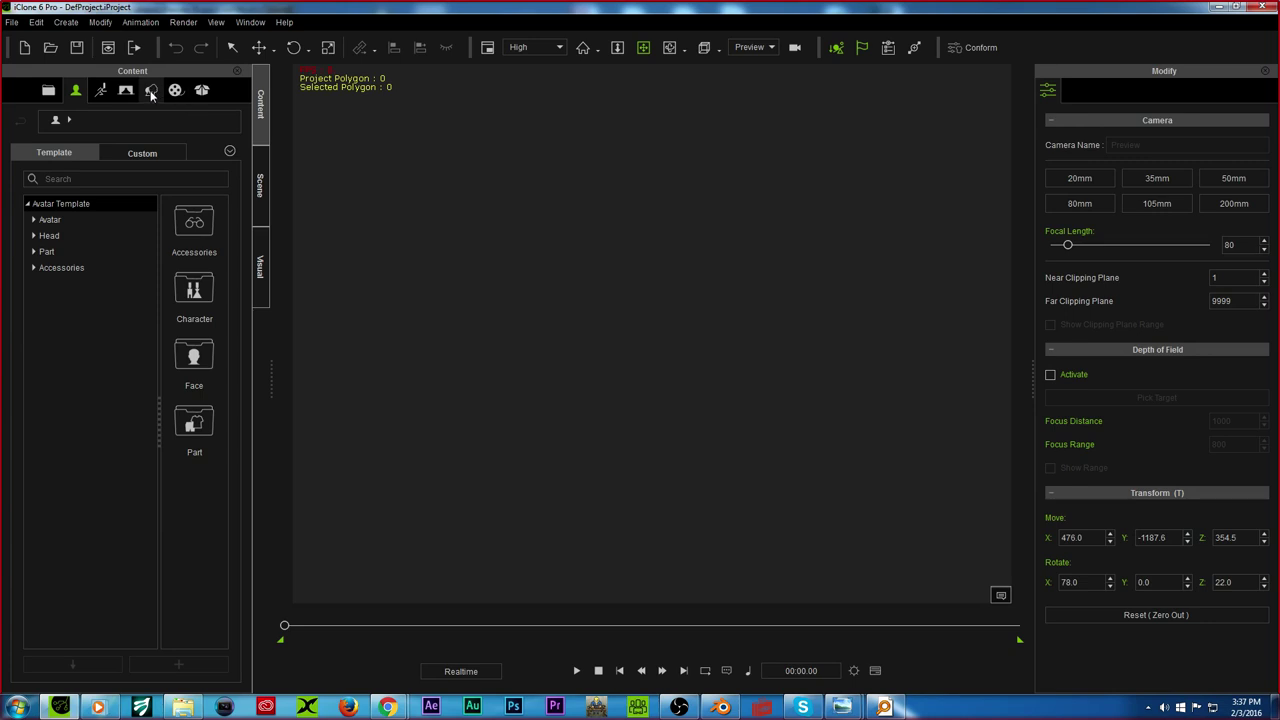
scroll(55, 291, "up", 5)
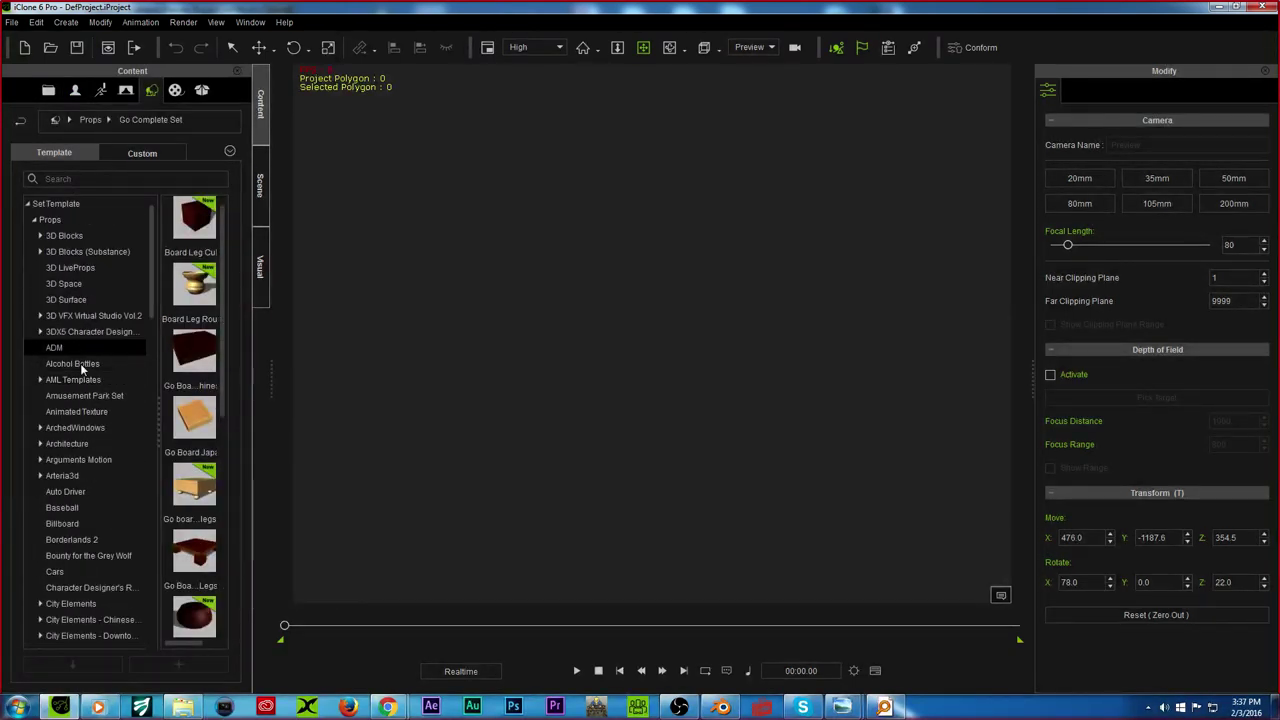
left_click(33, 219)
left_click(45, 237)
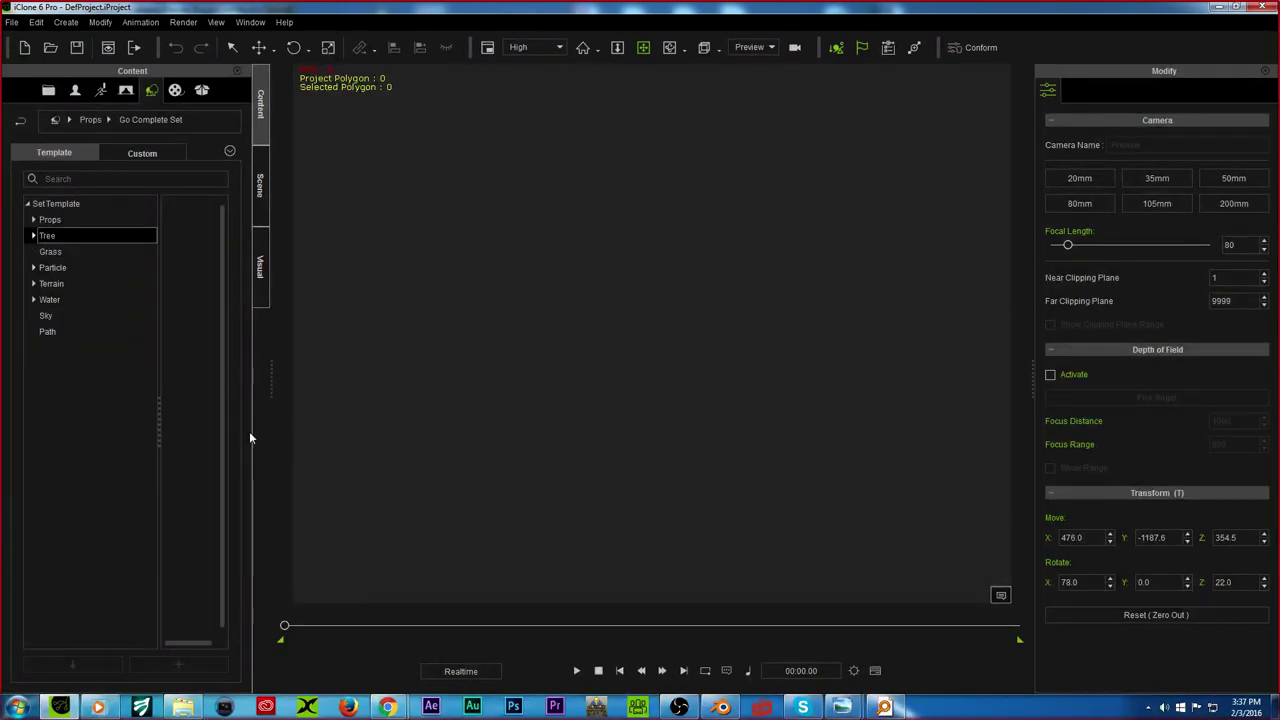
scroll(197, 430, "down", 5)
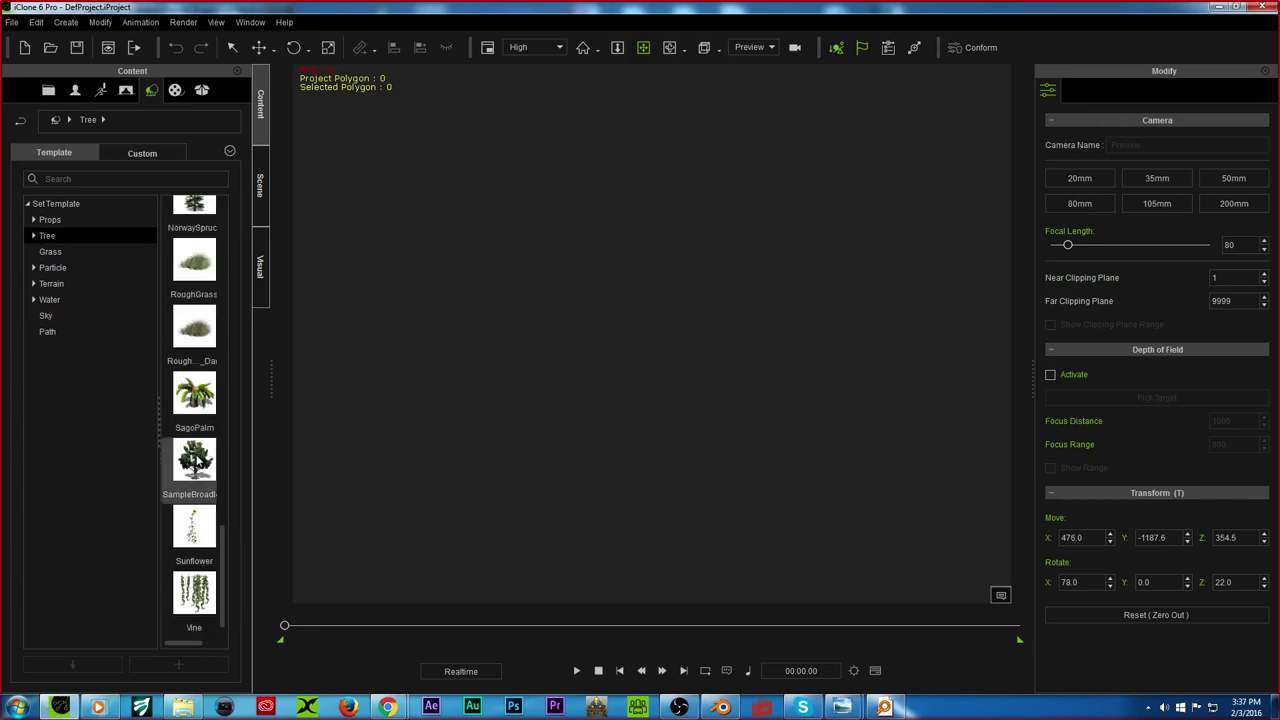
scroll(194, 460, "up", 10)
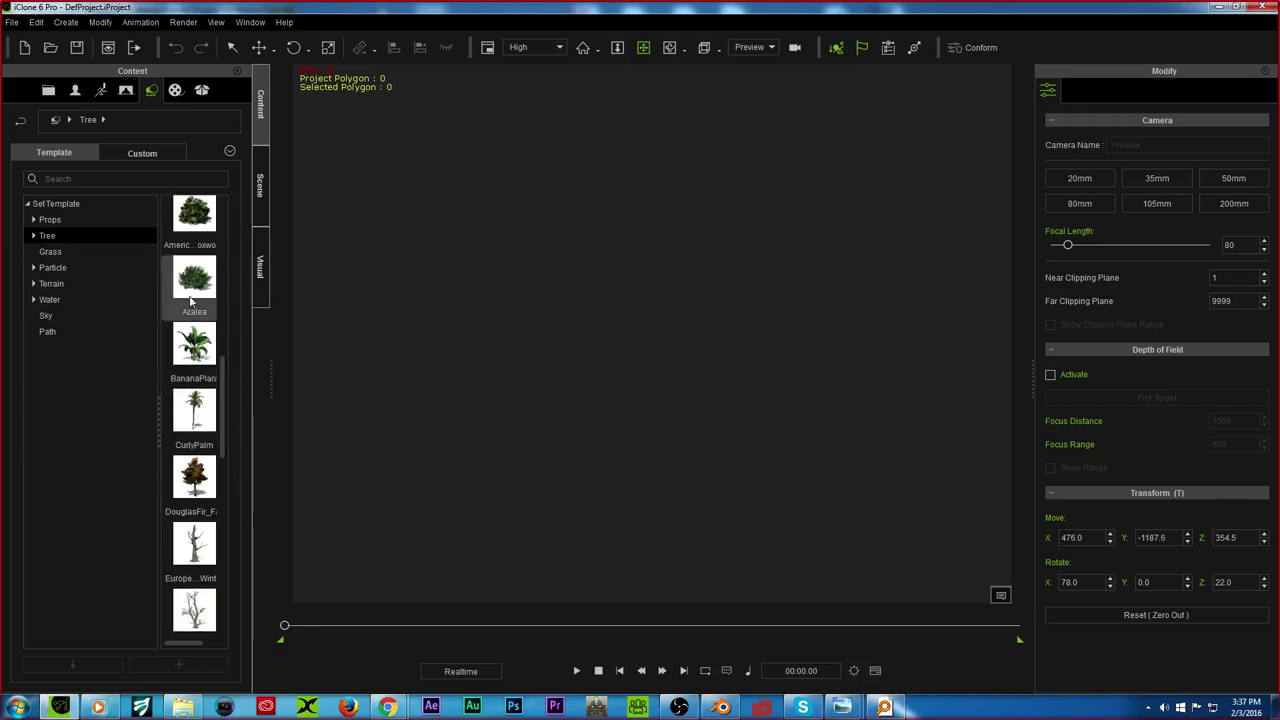
Step: Place the AlaskaCedar tree and the Azalea shrub from the Tree category in the empty scene
scroll(190, 302, "up", 3)
left_click_drag(194, 372, 575, 458)
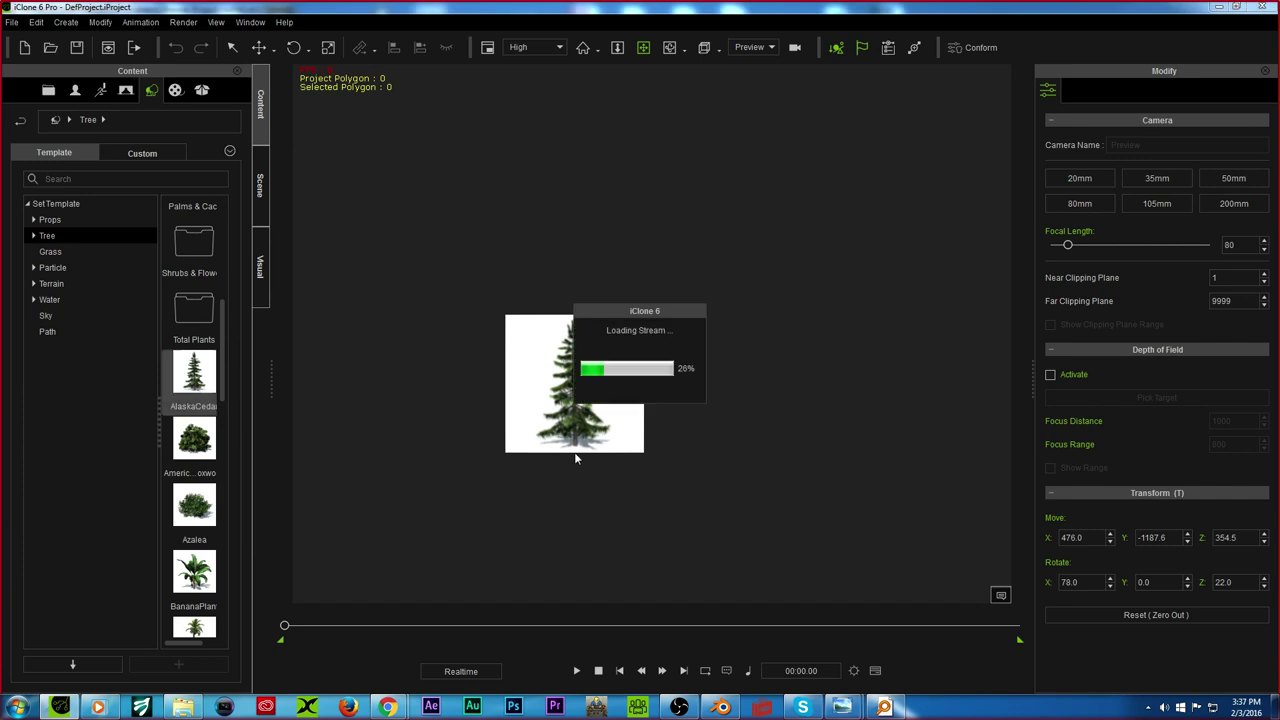
right_click_drag(521, 468, 534, 372)
left_click_drag(208, 502, 694, 524)
right_click_drag(622, 493, 563, 461)
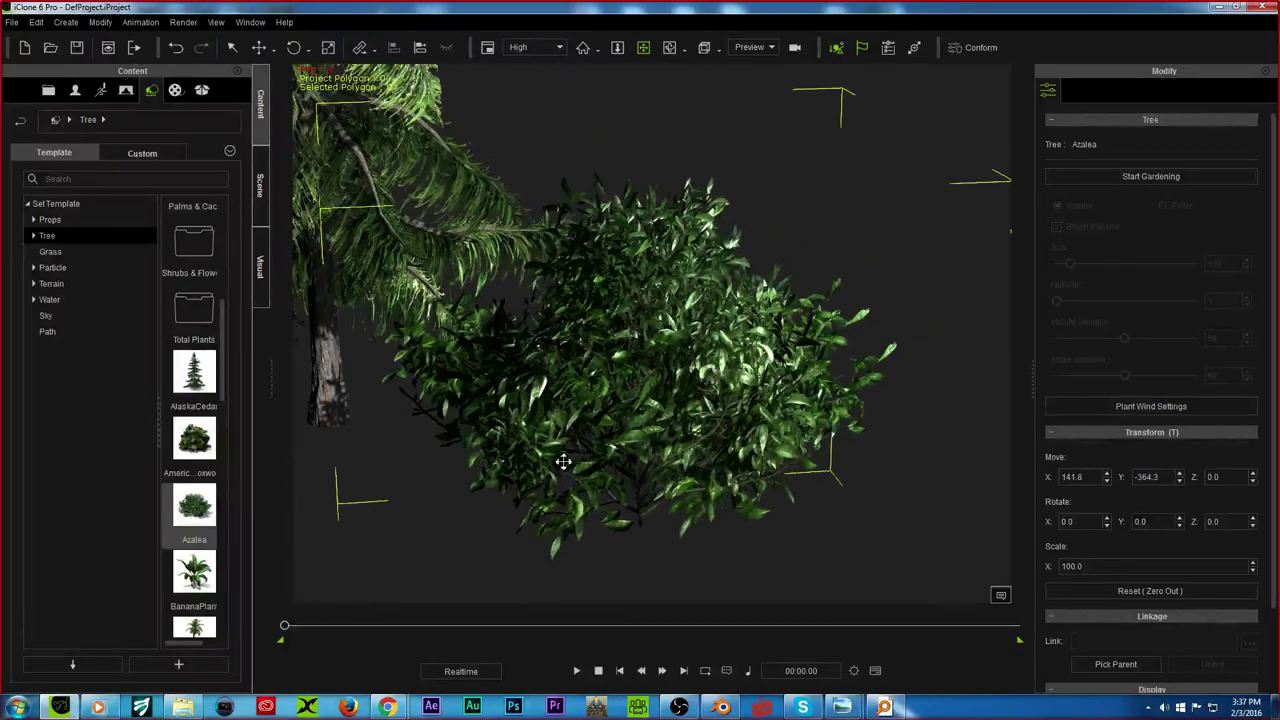
Step: Place the NorwaySpruce tree in the scene behind the azalea
scroll(210, 490, "down", 5)
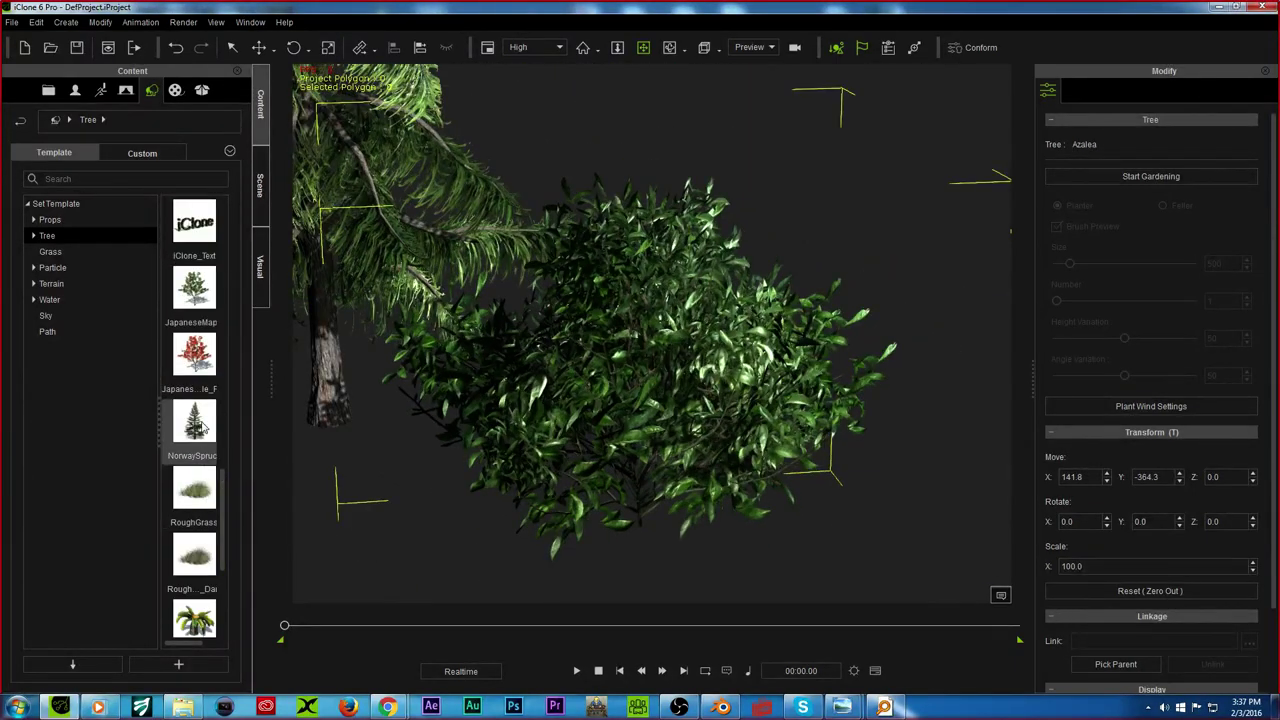
left_click_drag(194, 420, 697, 318)
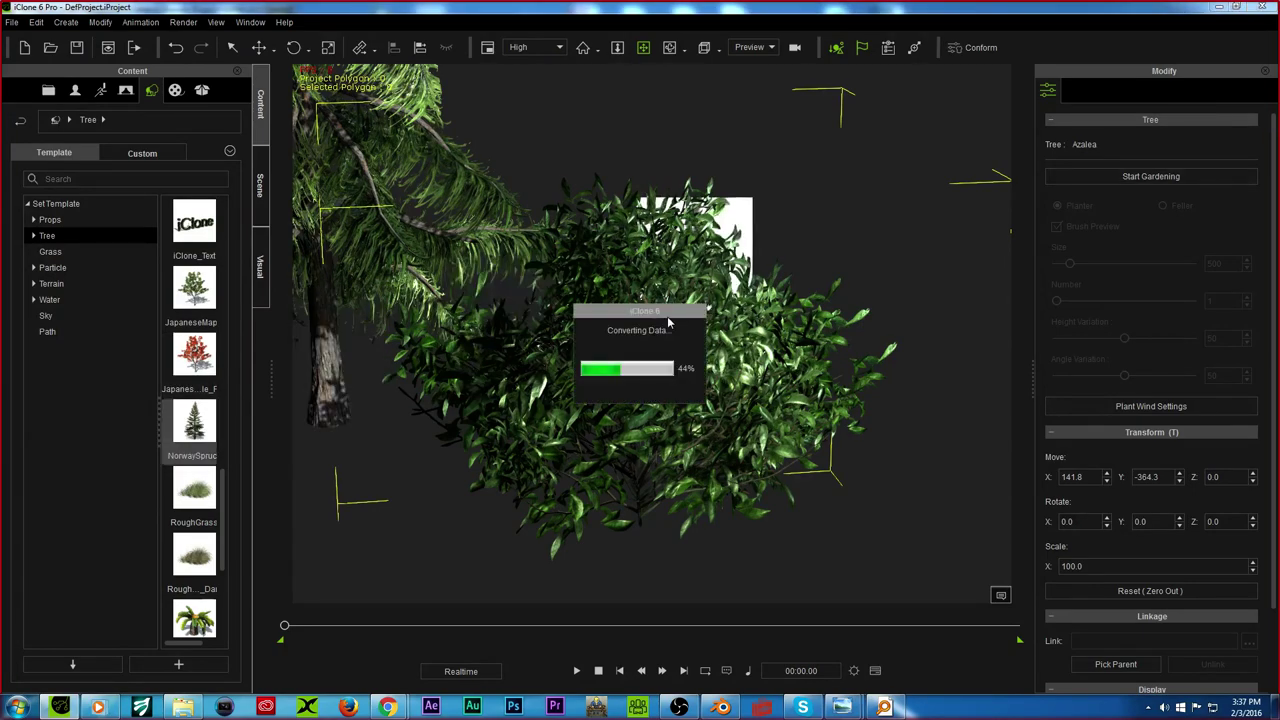
left_click_drag(581, 365, 550, 429)
scroll(545, 428, "up", 3)
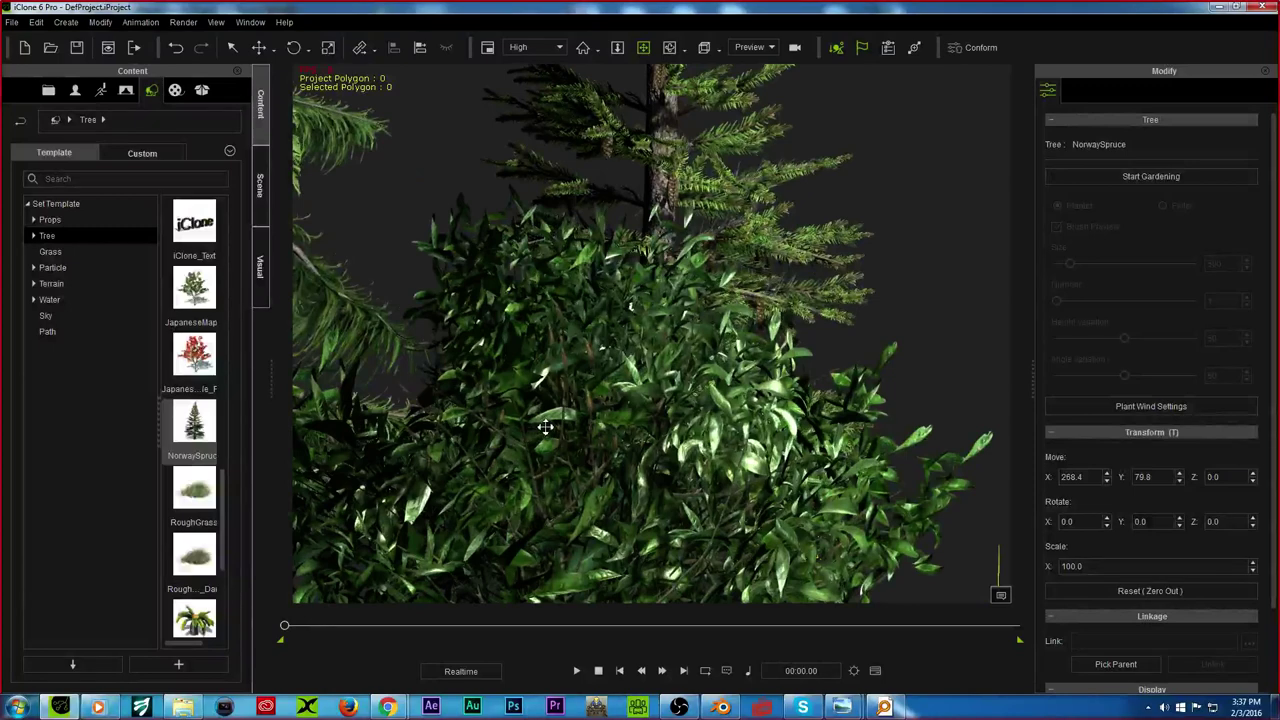
Step: Delete the Norway spruce, the Alaska cedar and the azalea from the scene
key("Delete")
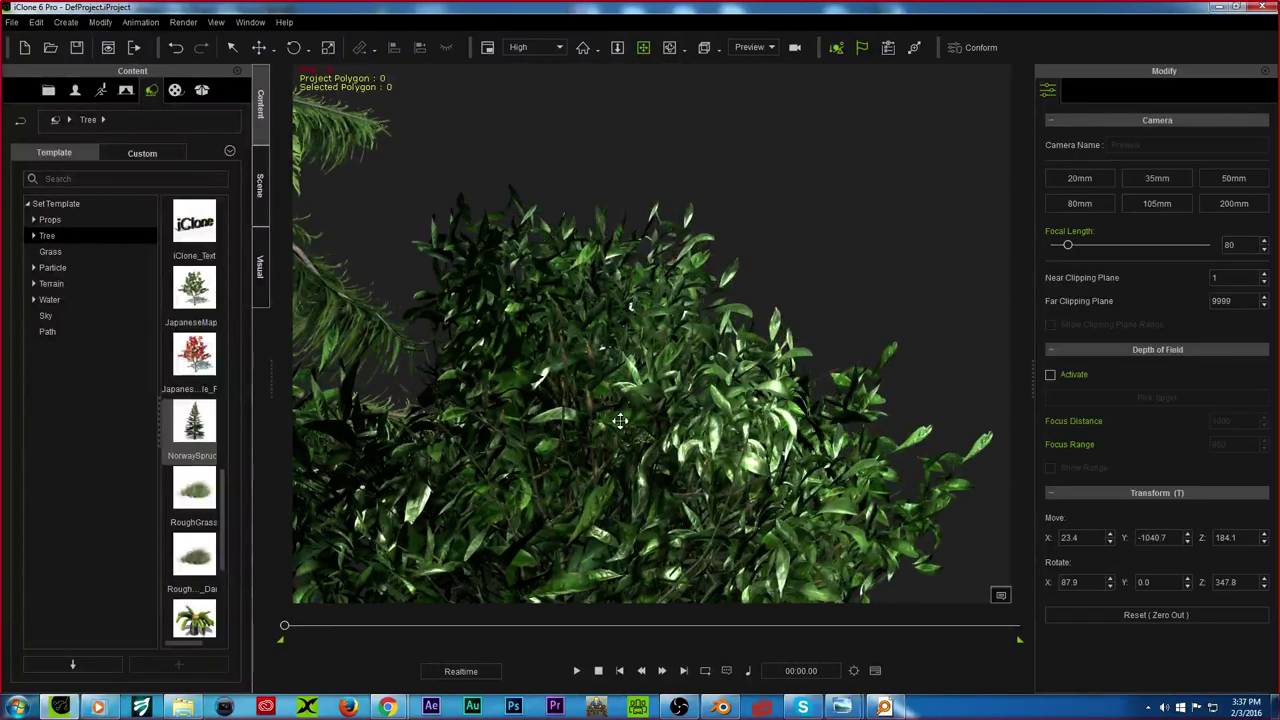
scroll(493, 443, "down", 5)
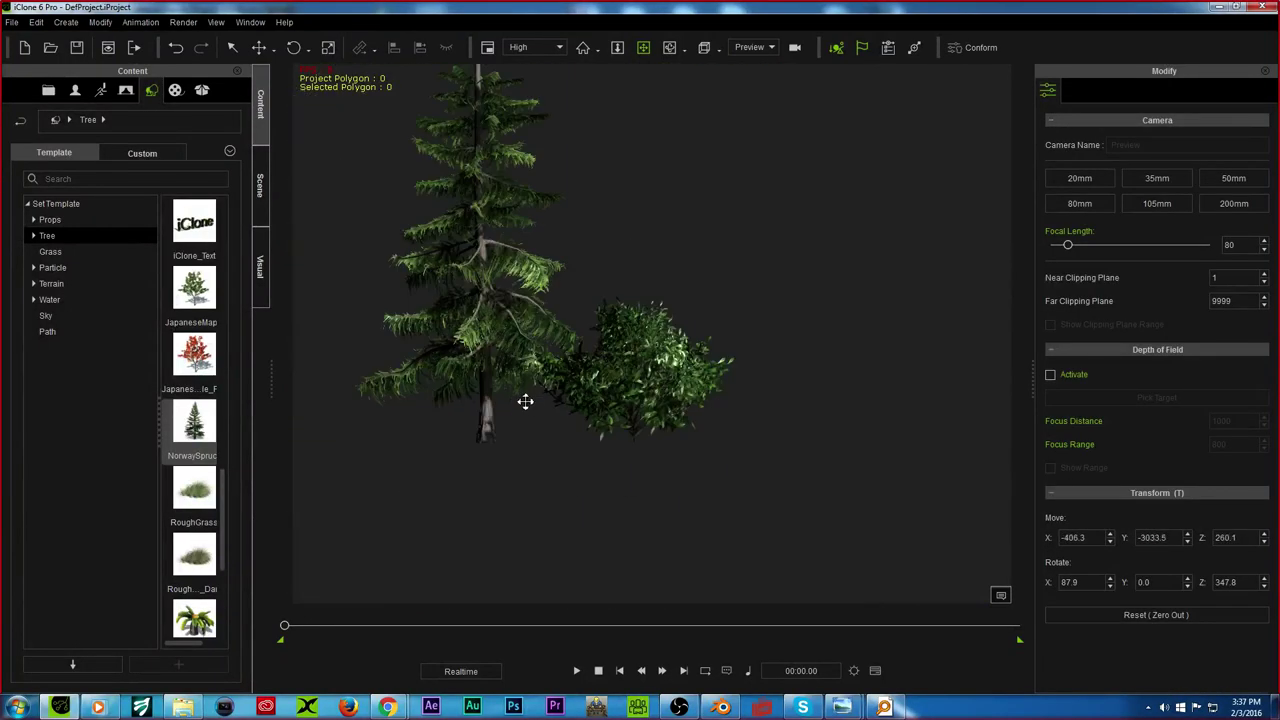
left_click(499, 352)
key("Delete")
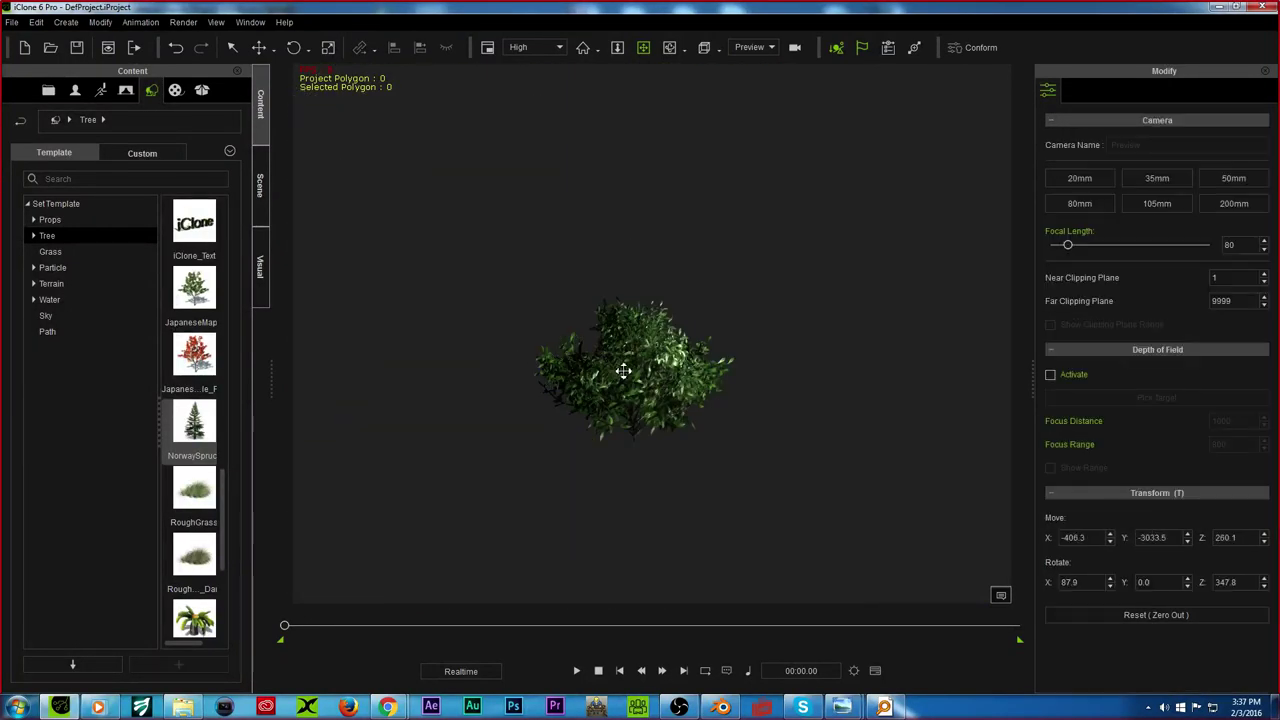
left_click(651, 437)
key("Delete")
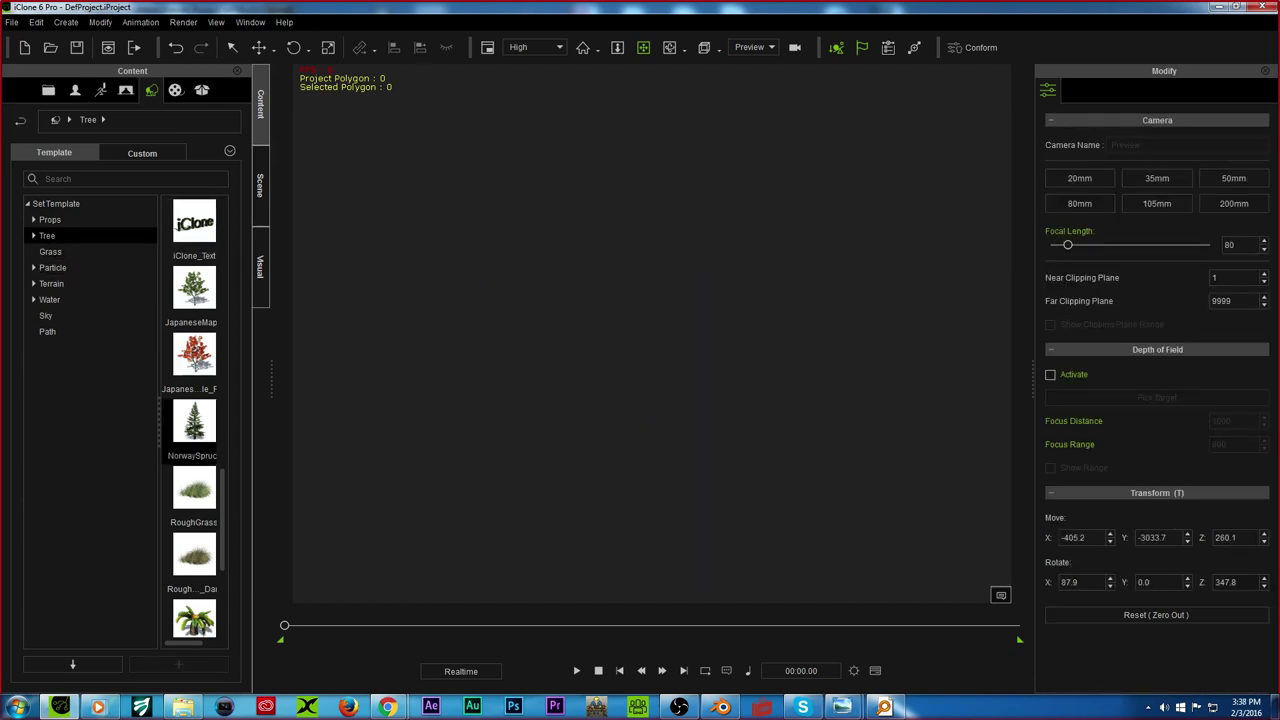
Step: Look through the Billboard, Baseball, and Filmset and Props categories of the props templates
left_click(61, 221)
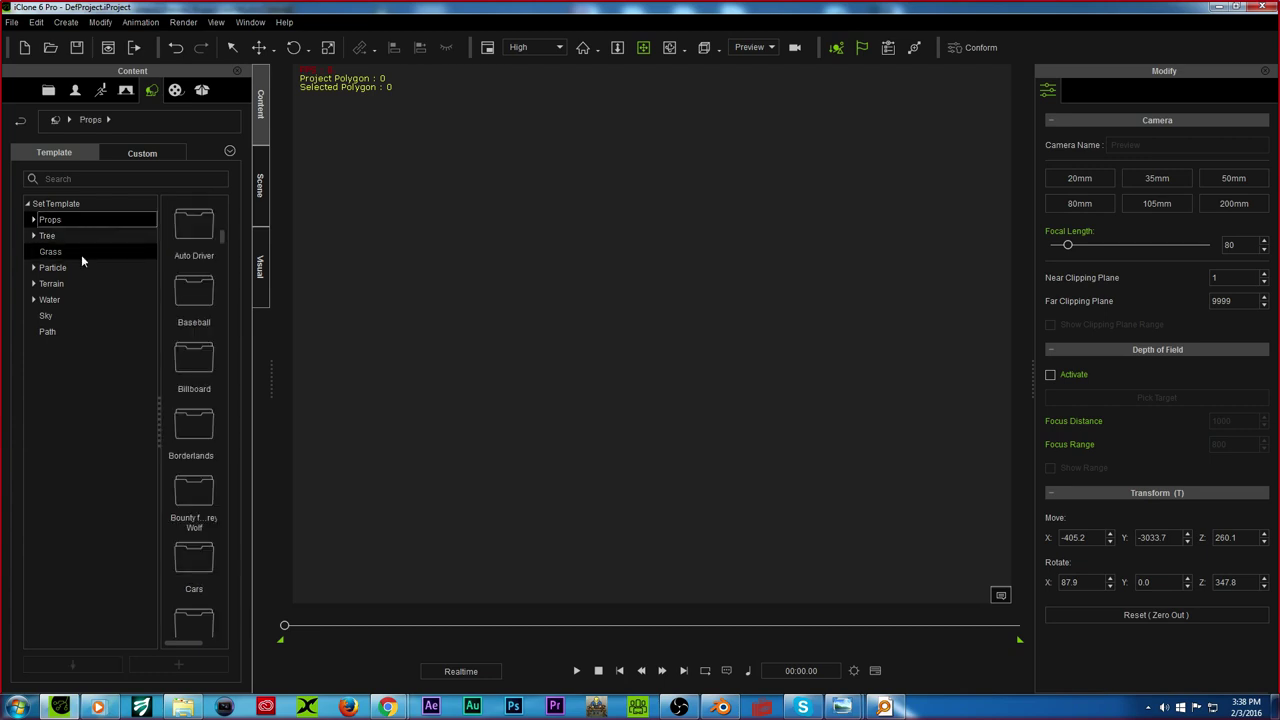
double_click(191, 372)
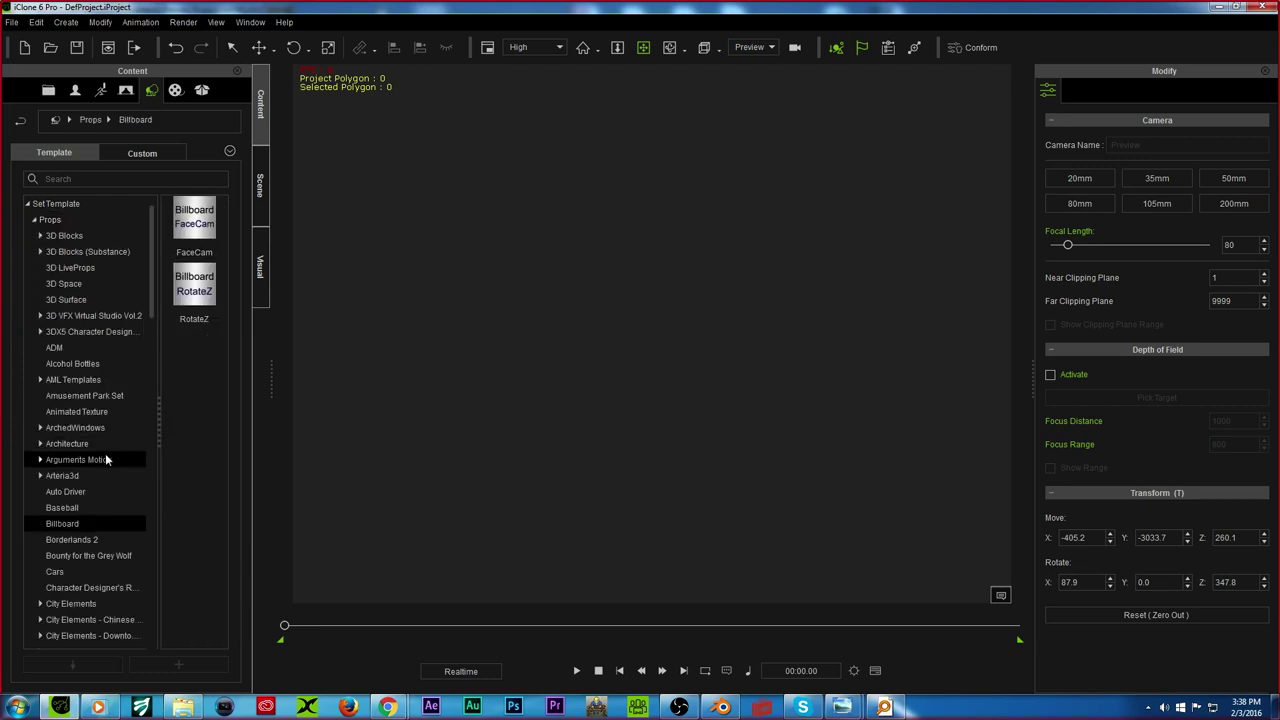
left_click(60, 508)
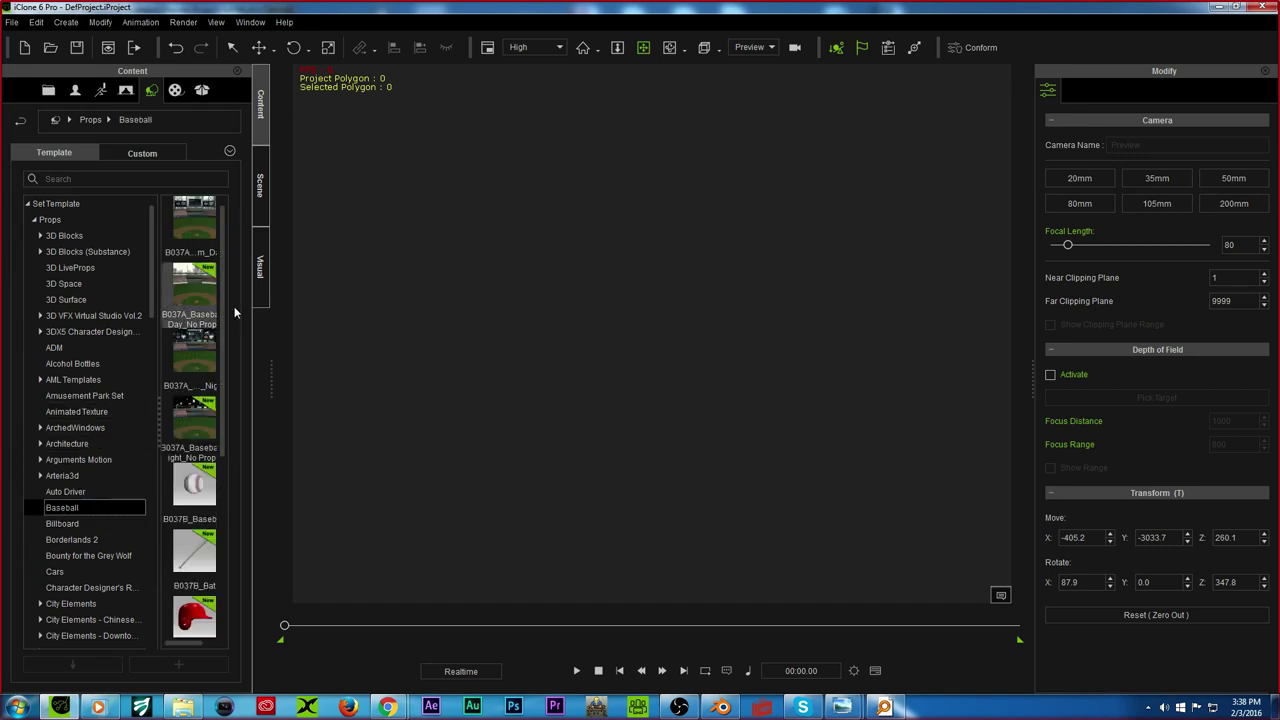
scroll(70, 280, "down", 9)
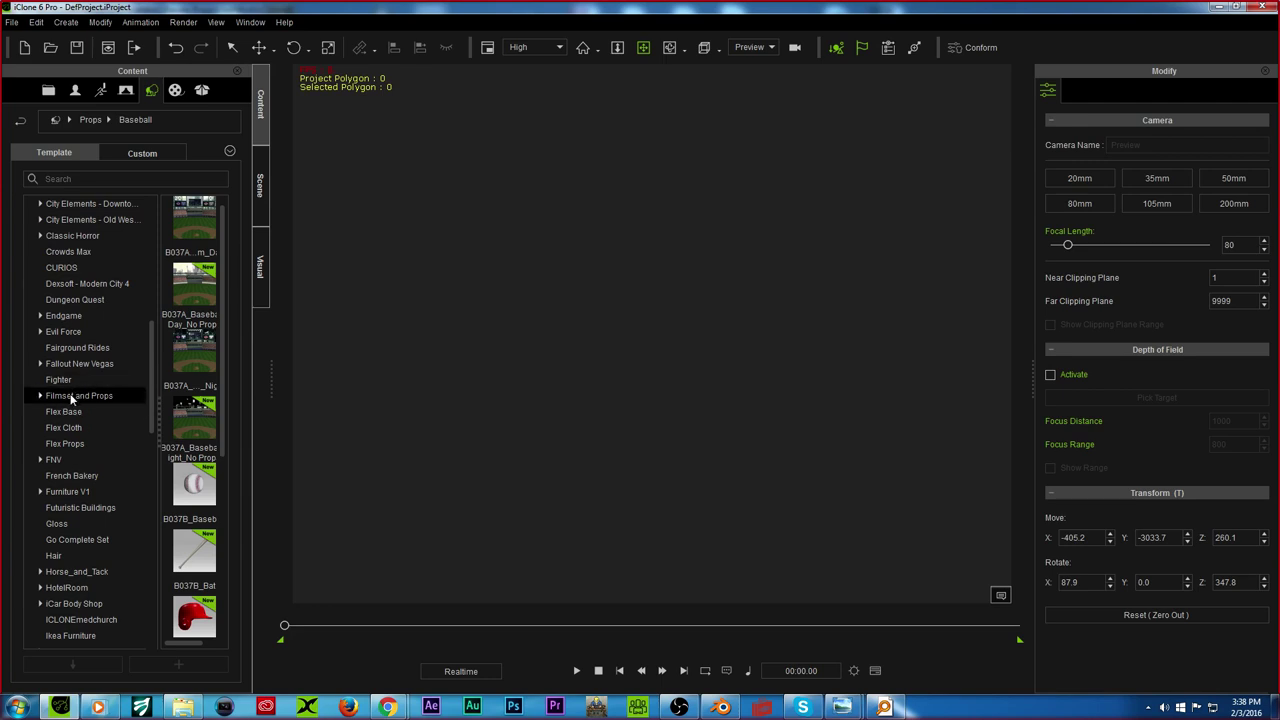
left_click(41, 396)
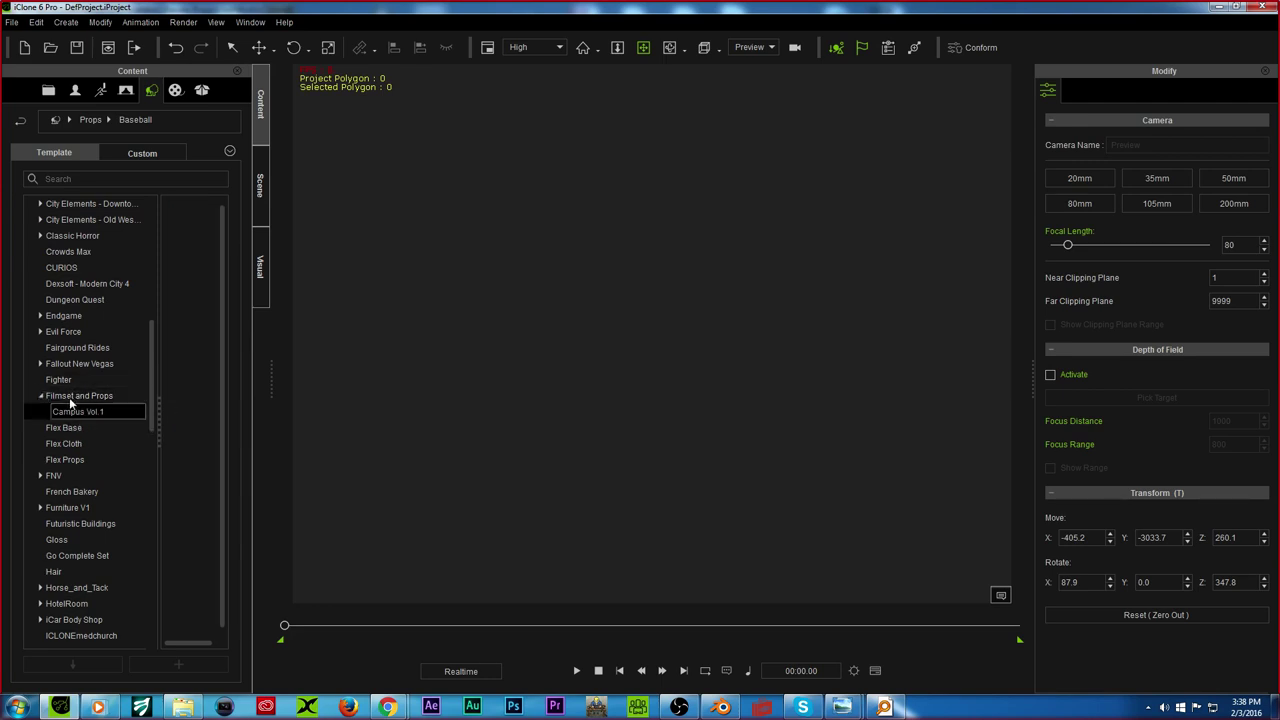
left_click(69, 396)
scroll(90, 350, "down", 2)
scroll(102, 372, "down", 4)
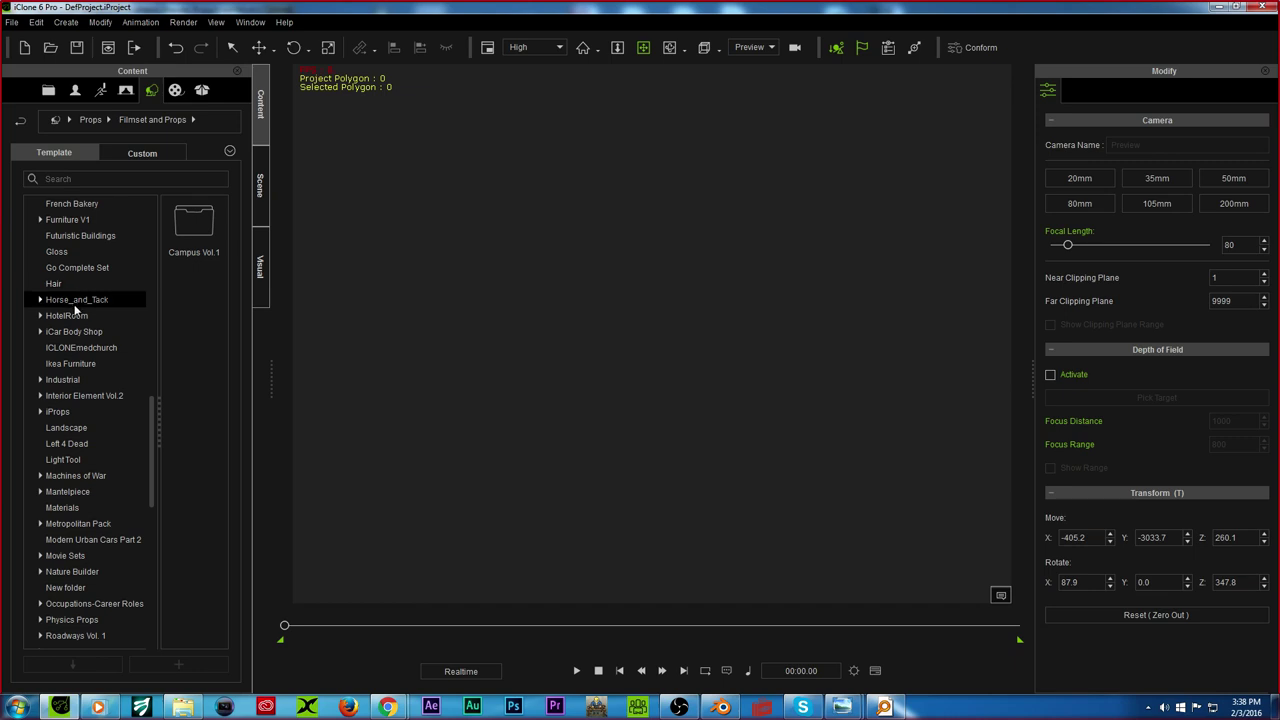
Step: View the contents of the Left 4 Dead and Silverbank props categories
left_click(86, 446)
scroll(83, 470, "down", 2)
scroll(80, 482, "down", 2)
left_click(78, 489)
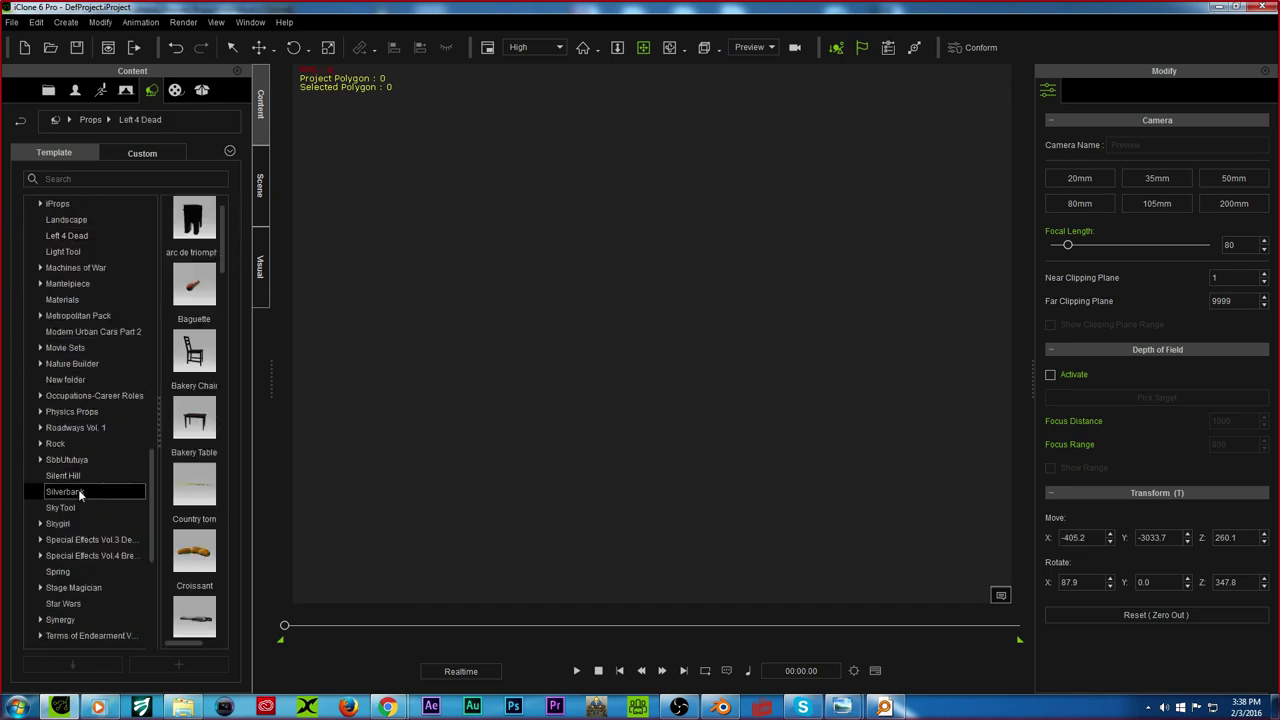
scroll(80, 476, "down", 3)
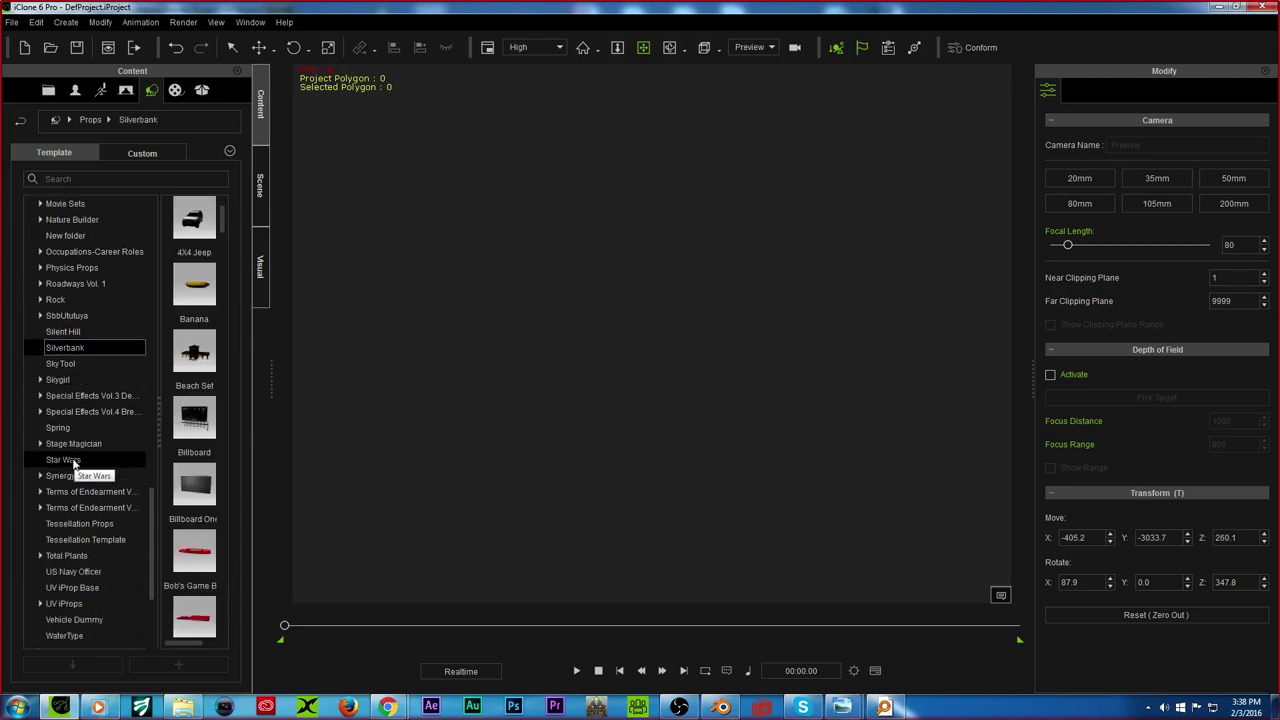
Step: Place the TF_3ds7c prop from the Star Wars props category in the scene
left_click(73, 458)
left_click_drag(194, 420, 652, 477)
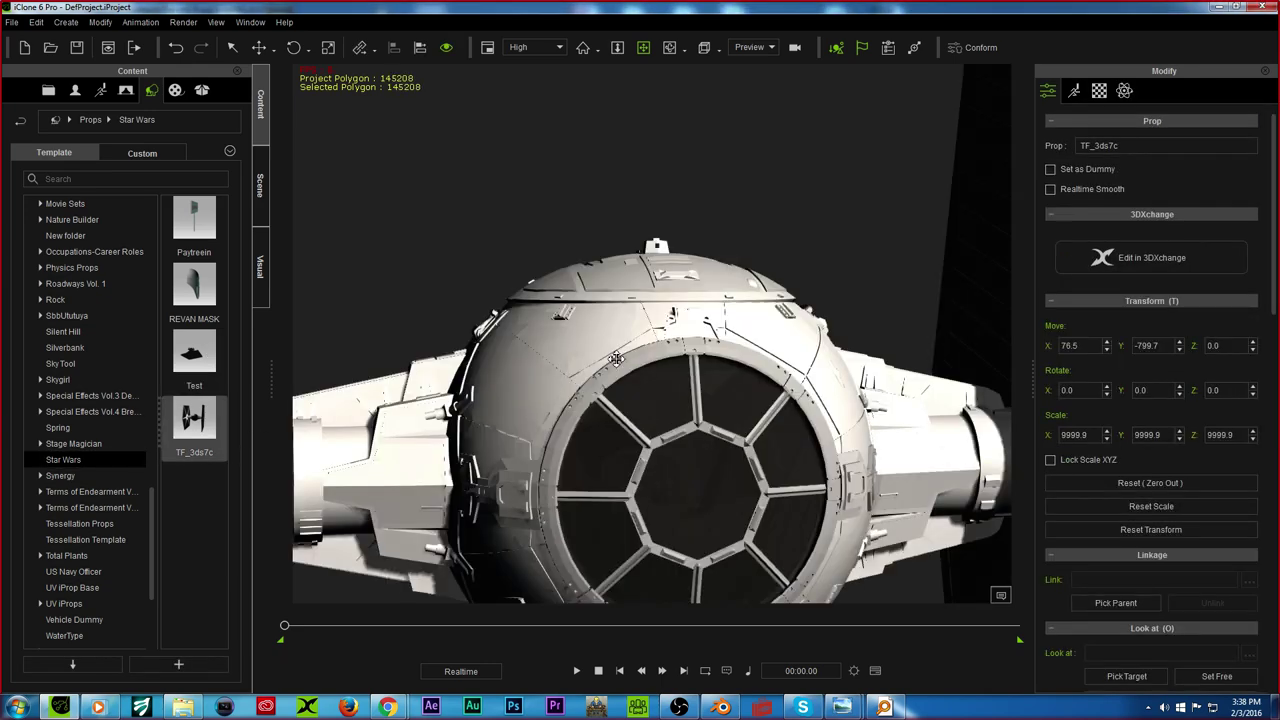
scroll(616, 359, "down", 5)
Step: Examine the TF_3ds7c fighter's cockpit, hull and wing panels up close and from several angles
right_click_drag(543, 315, 332, 442)
right_click_drag(712, 372, 500, 309)
right_click_drag(596, 219, 540, 350)
scroll(586, 380, "up", 5)
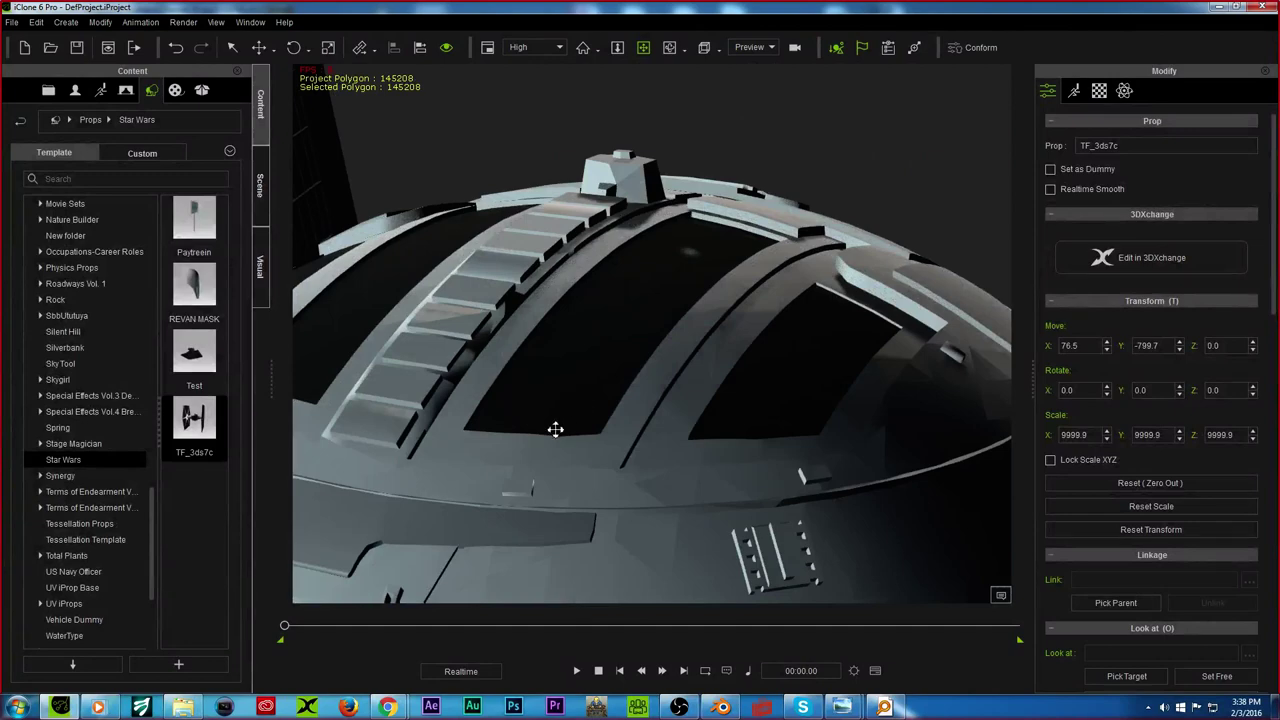
left_click_drag(555, 429, 514, 134)
scroll(534, 266, "down", 6)
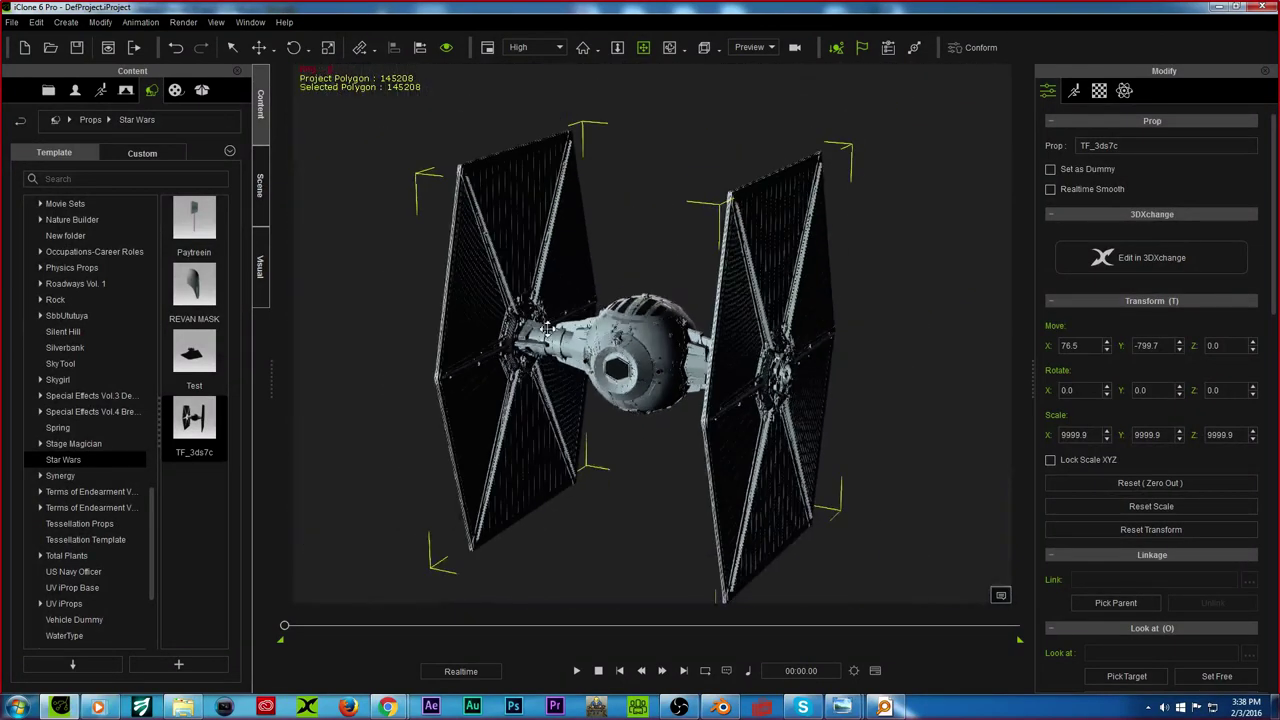
right_click_drag(547, 329, 440, 335)
Step: Add the Test starship prop to the scene, examine its surface detail from several distances, and delete it again
double_click(214, 355)
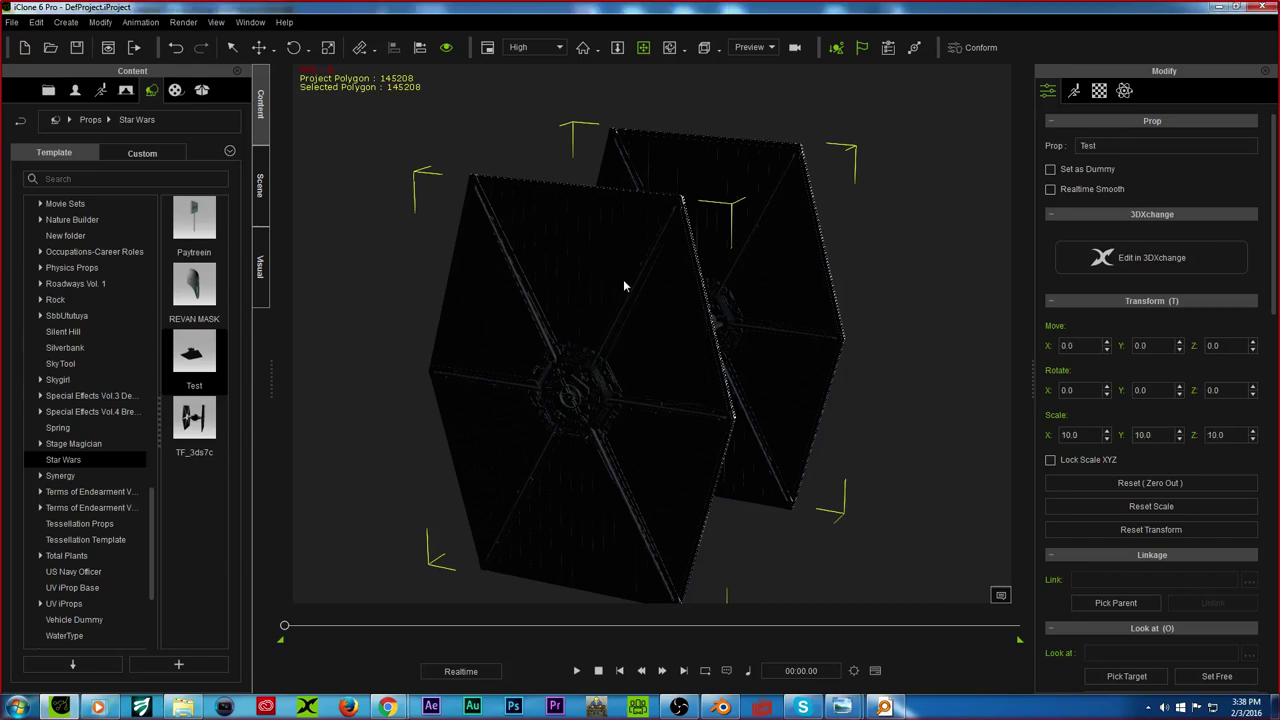
scroll(540, 210, "down", 4)
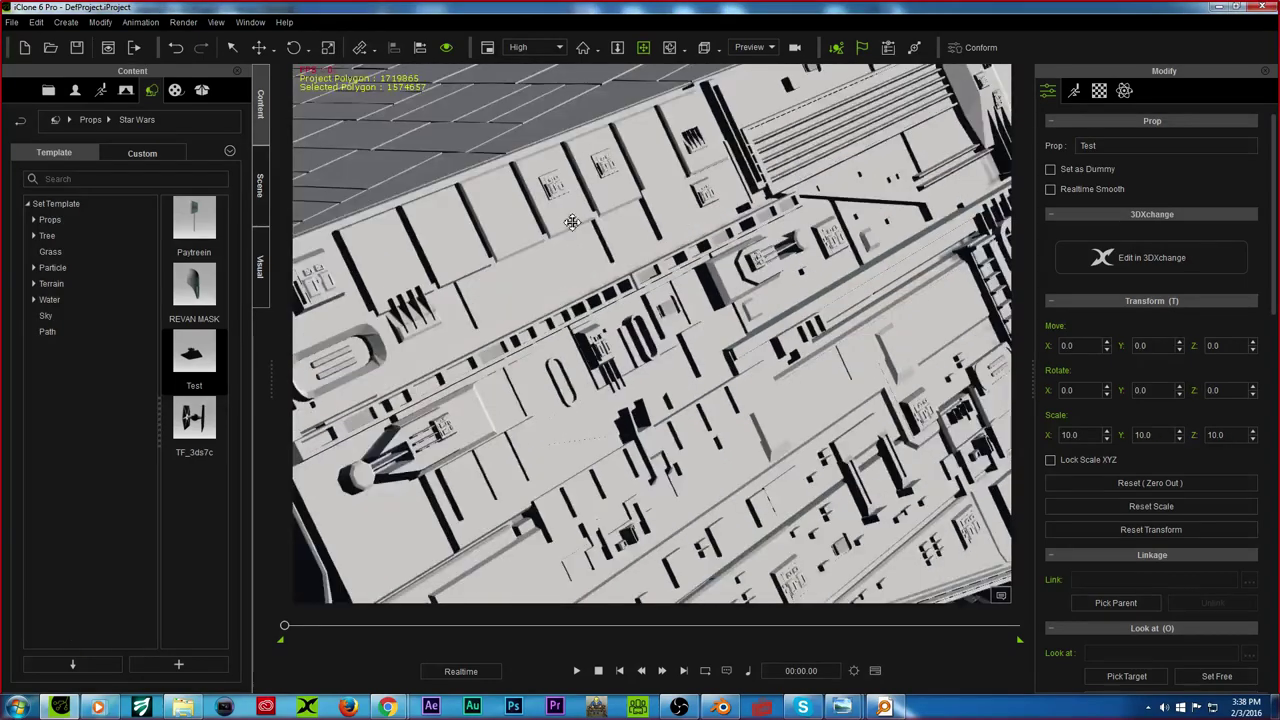
scroll(573, 224, "down", 8)
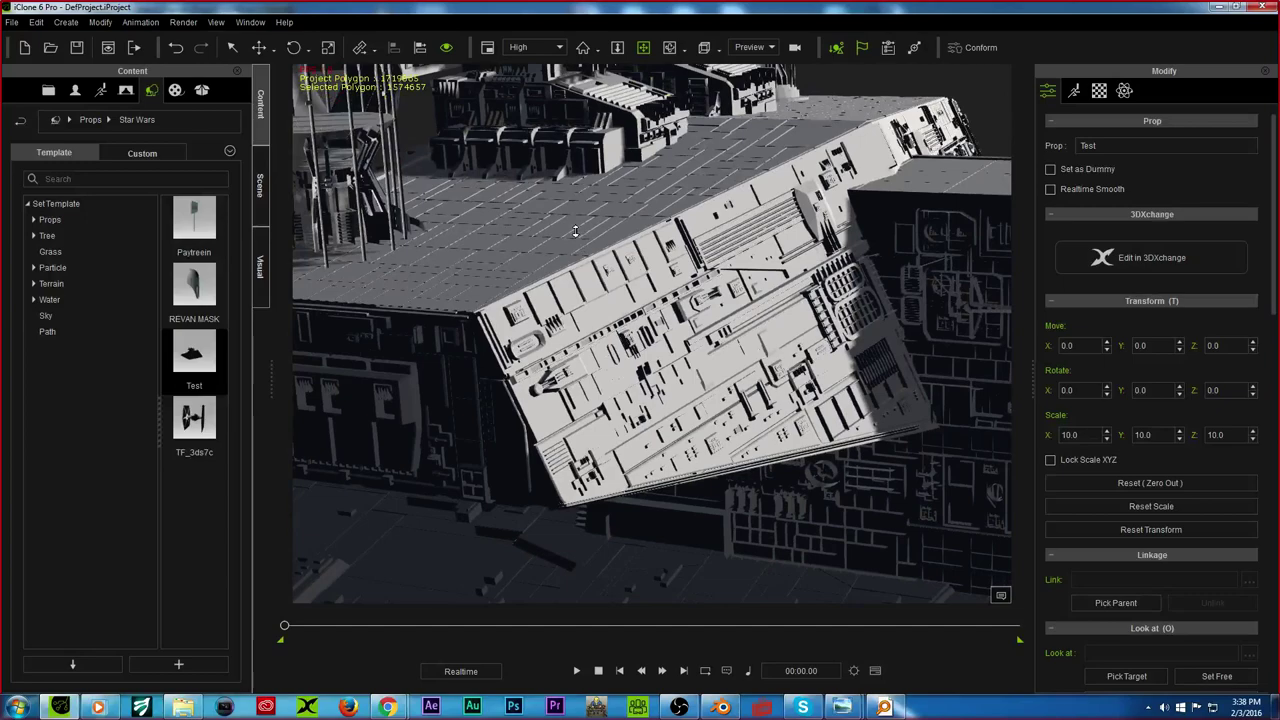
right_click_drag(575, 231, 728, 352)
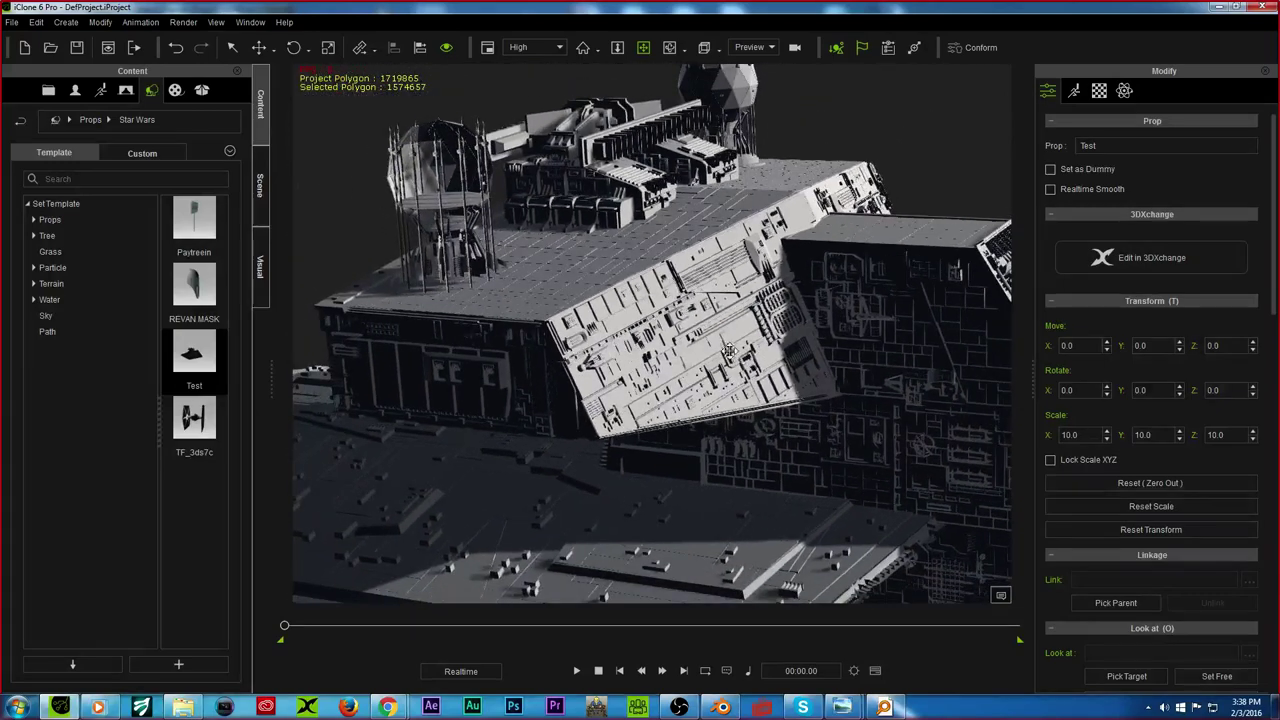
right_click_drag(801, 395, 666, 331)
scroll(617, 343, "down", 3)
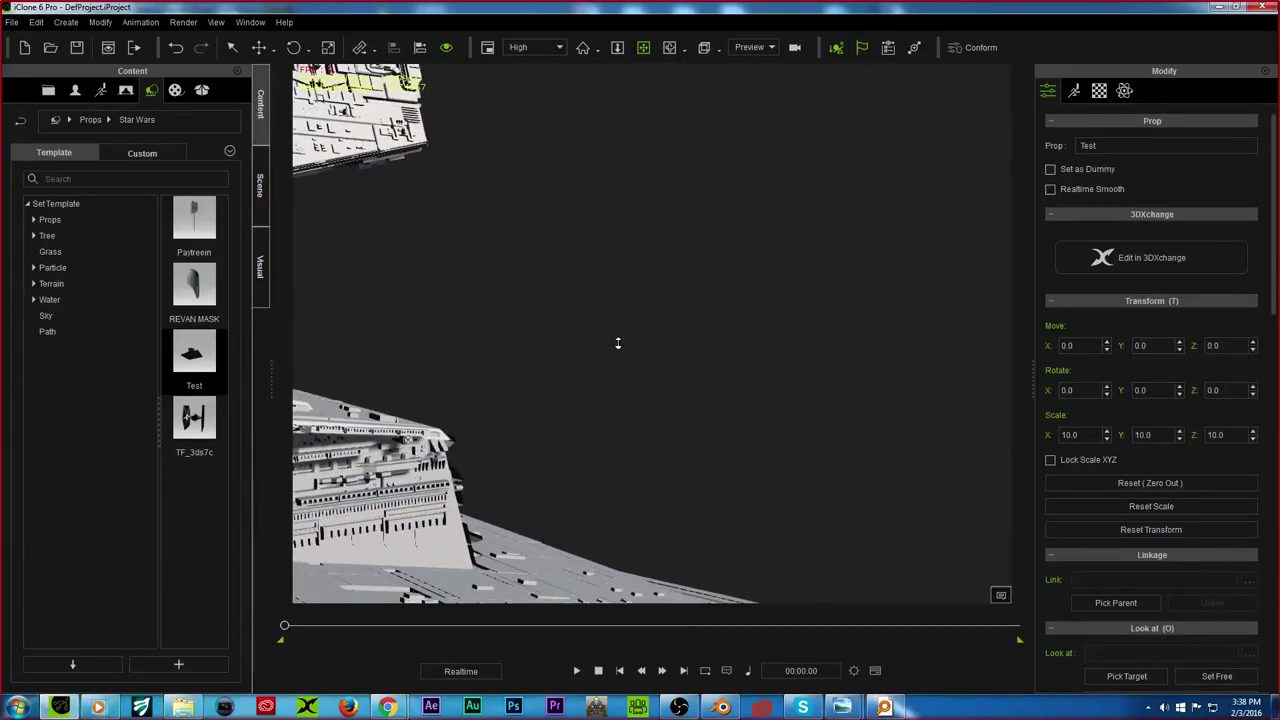
scroll(582, 348, "down", 5)
left_click_drag(577, 343, 438, 359)
right_click_drag(438, 359, 659, 355)
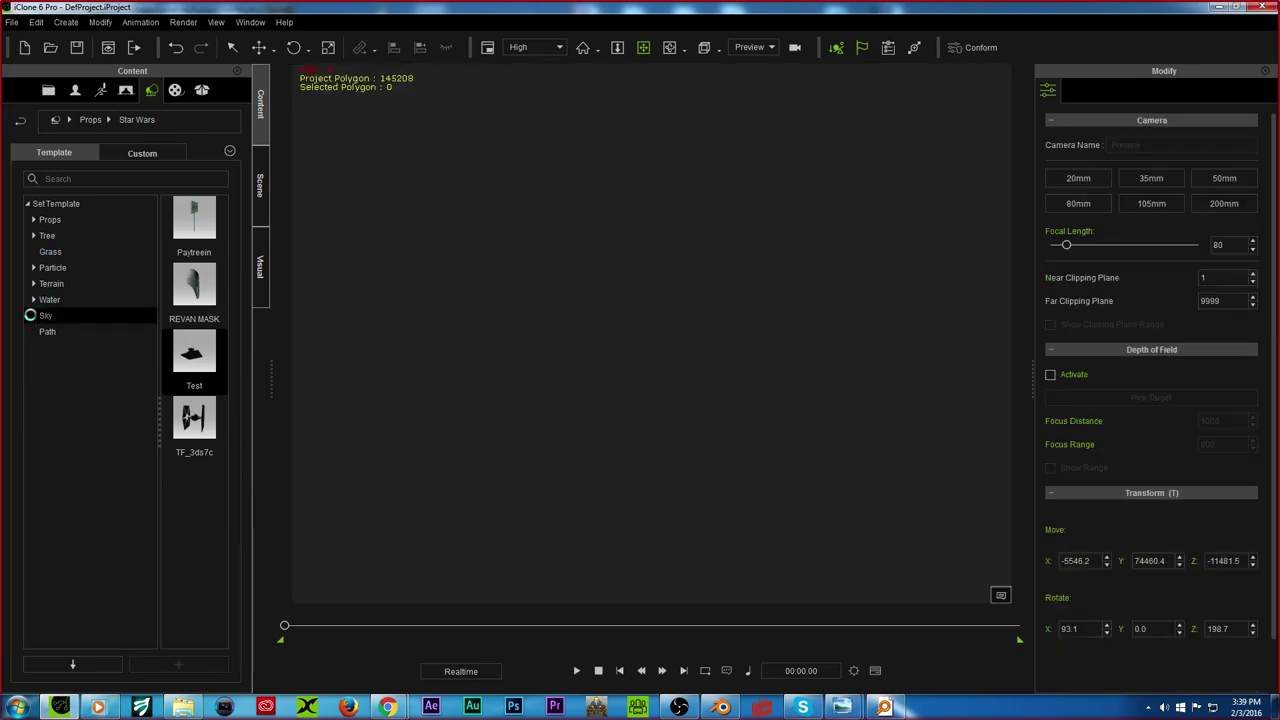
Step: Bring the TF_3ds7c fighter back into view and delete it from the scene
left_click_drag(540, 317, 366, 346)
key("Home")
scroll(520, 352, "down", 5)
right_click_drag(520, 354, 427, 424)
left_click(472, 372)
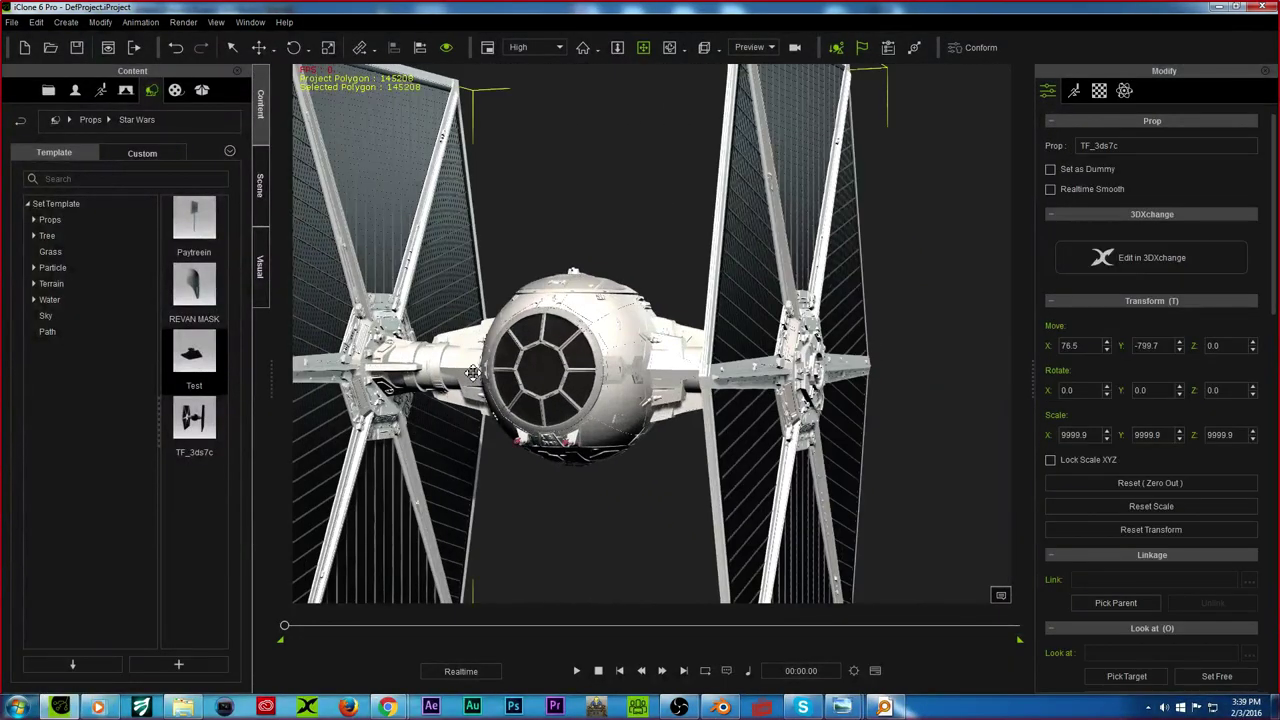
key("Delete")
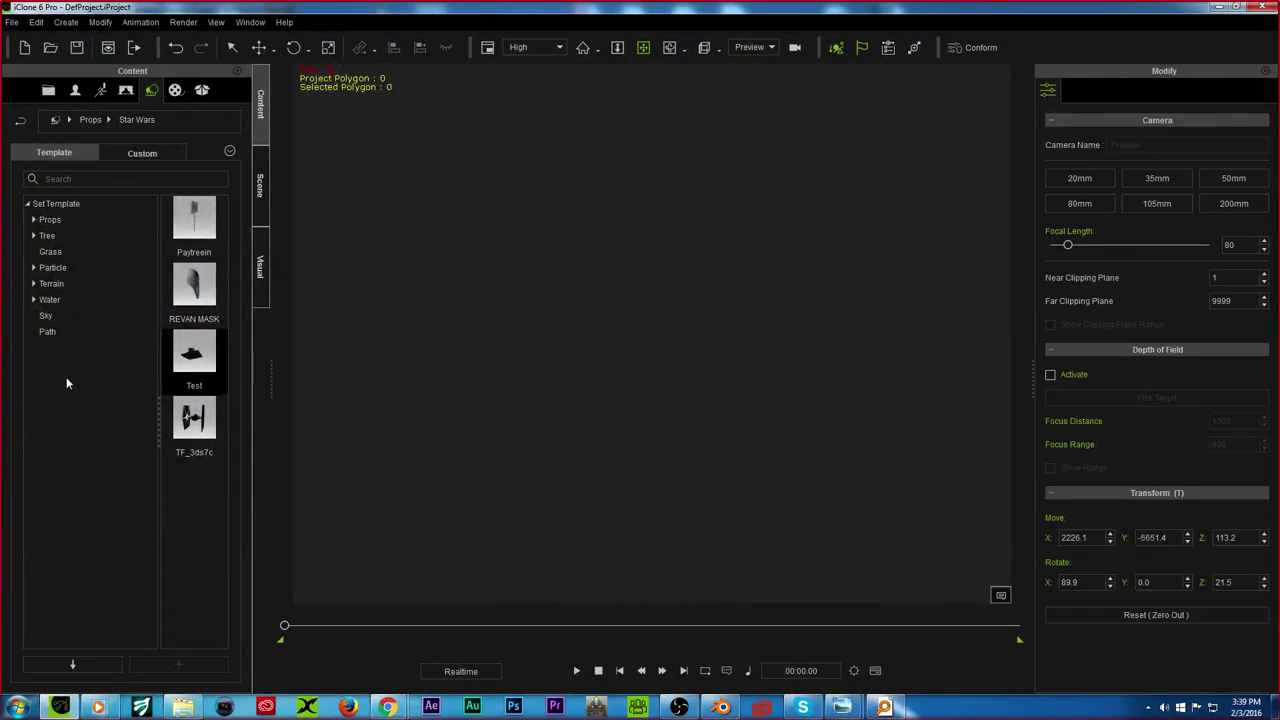
Step: Expand the Props category and look through its subcategories, including the contents of Silent Hill and Silverbank
left_click(34, 221)
scroll(94, 491, "down", 10)
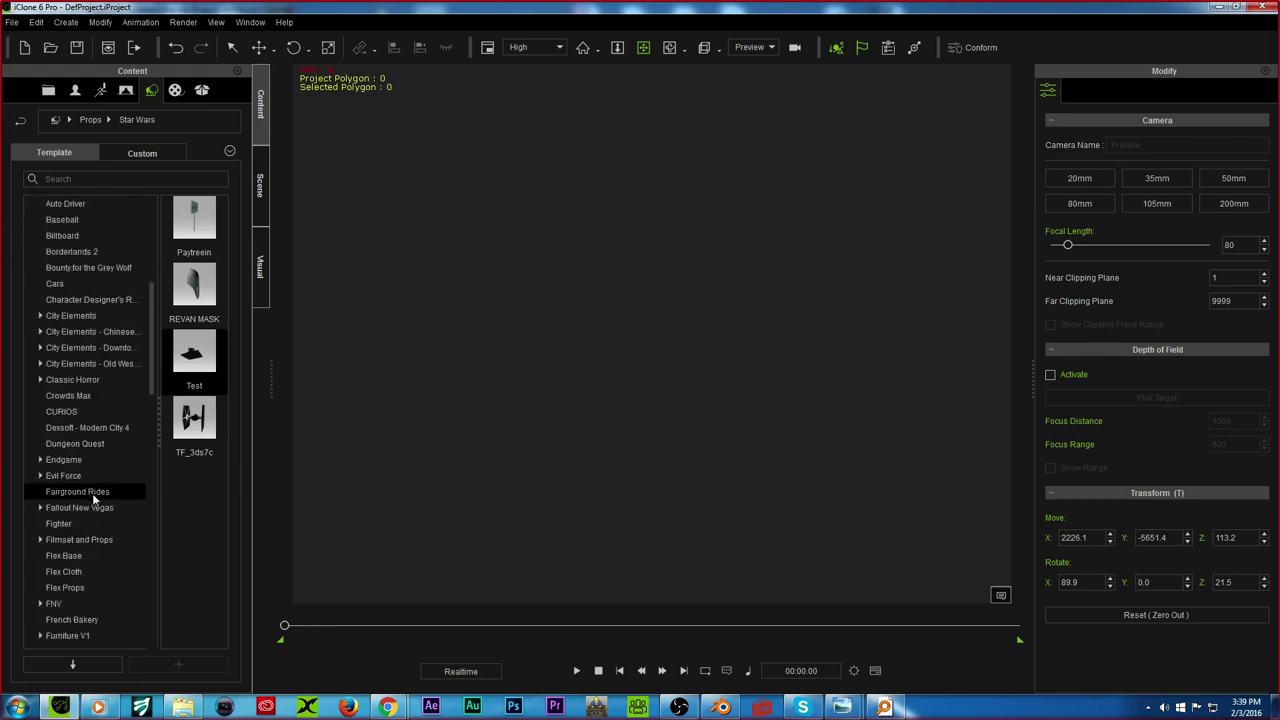
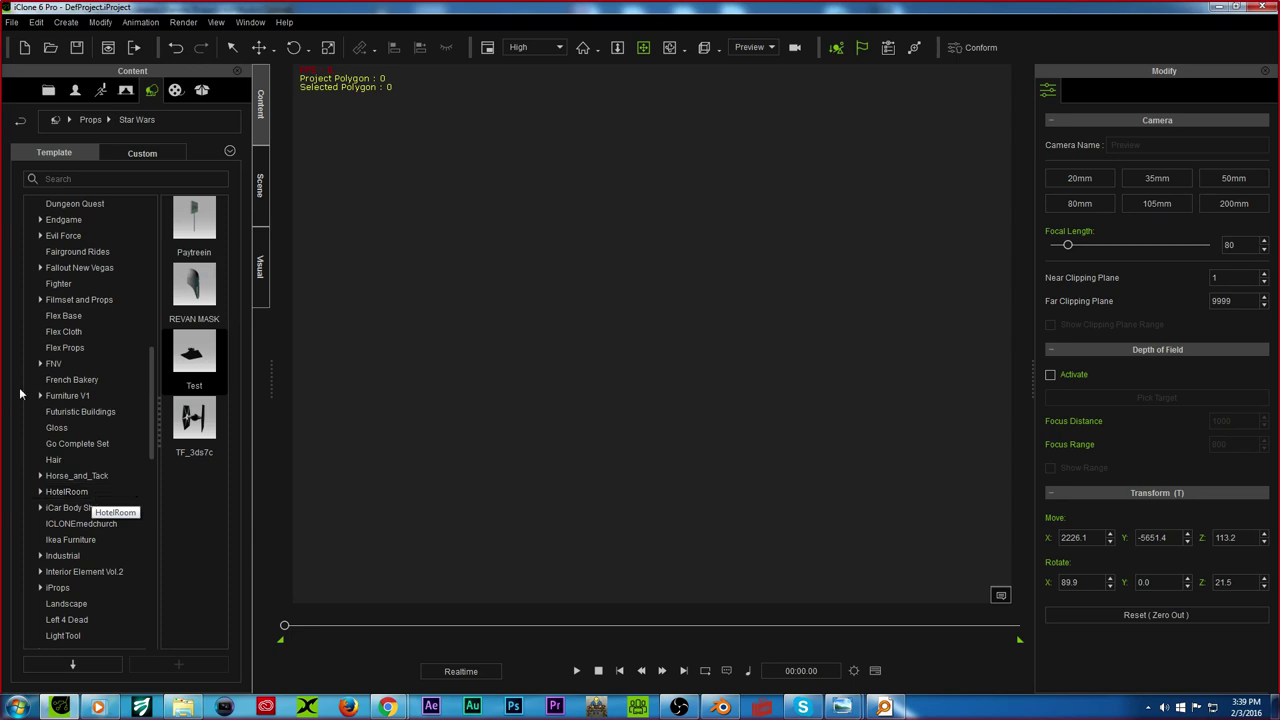
scroll(80, 335, "down", 4)
scroll(70, 372, "down", 3)
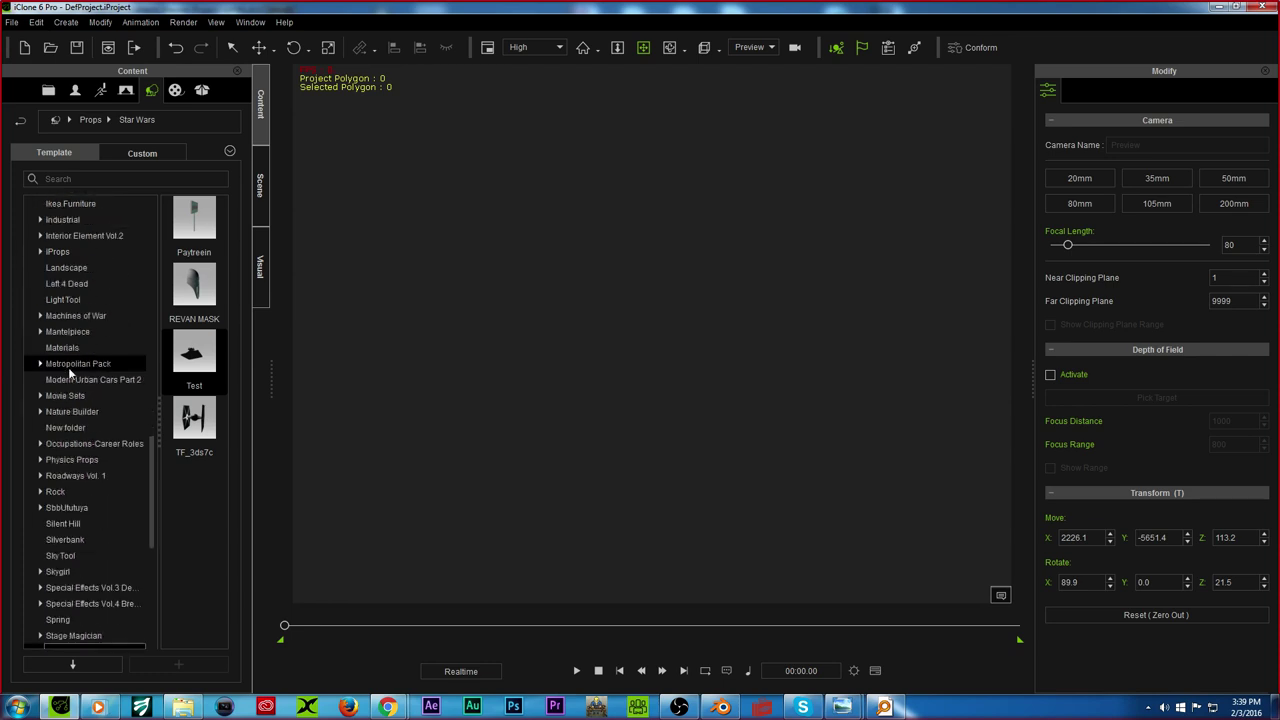
scroll(70, 372, "down", 3)
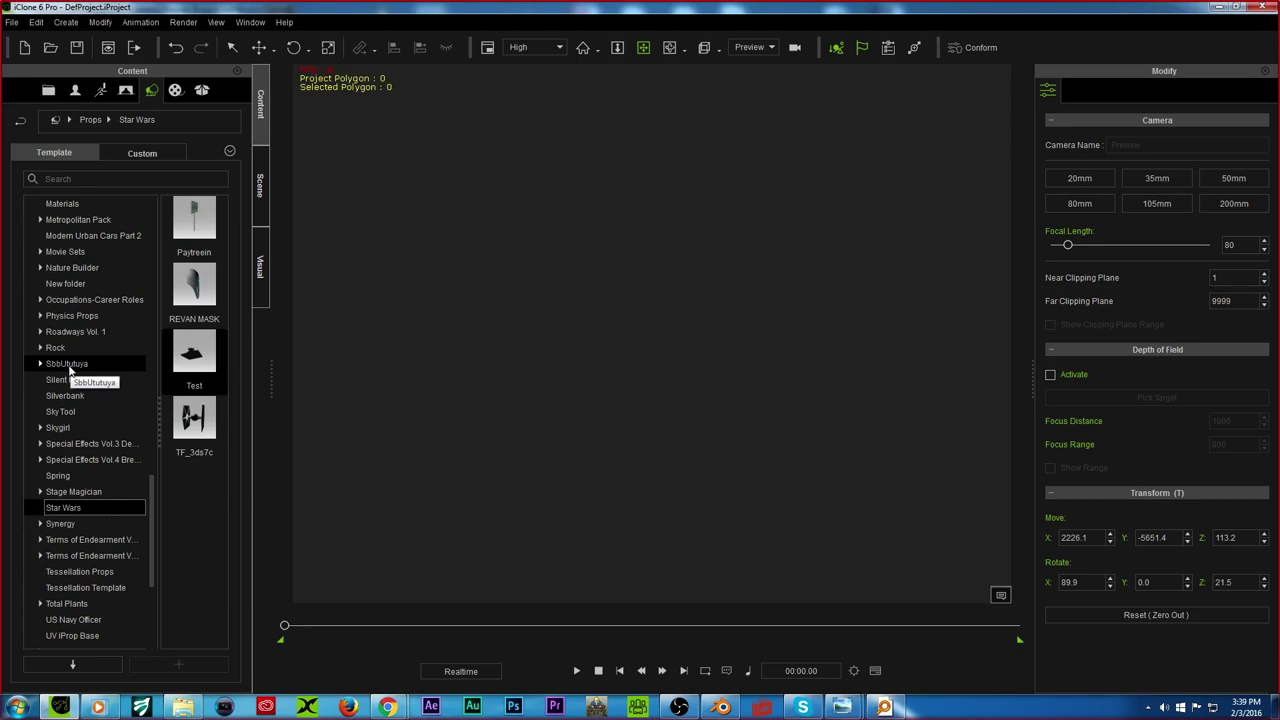
scroll(80, 372, "down", 1)
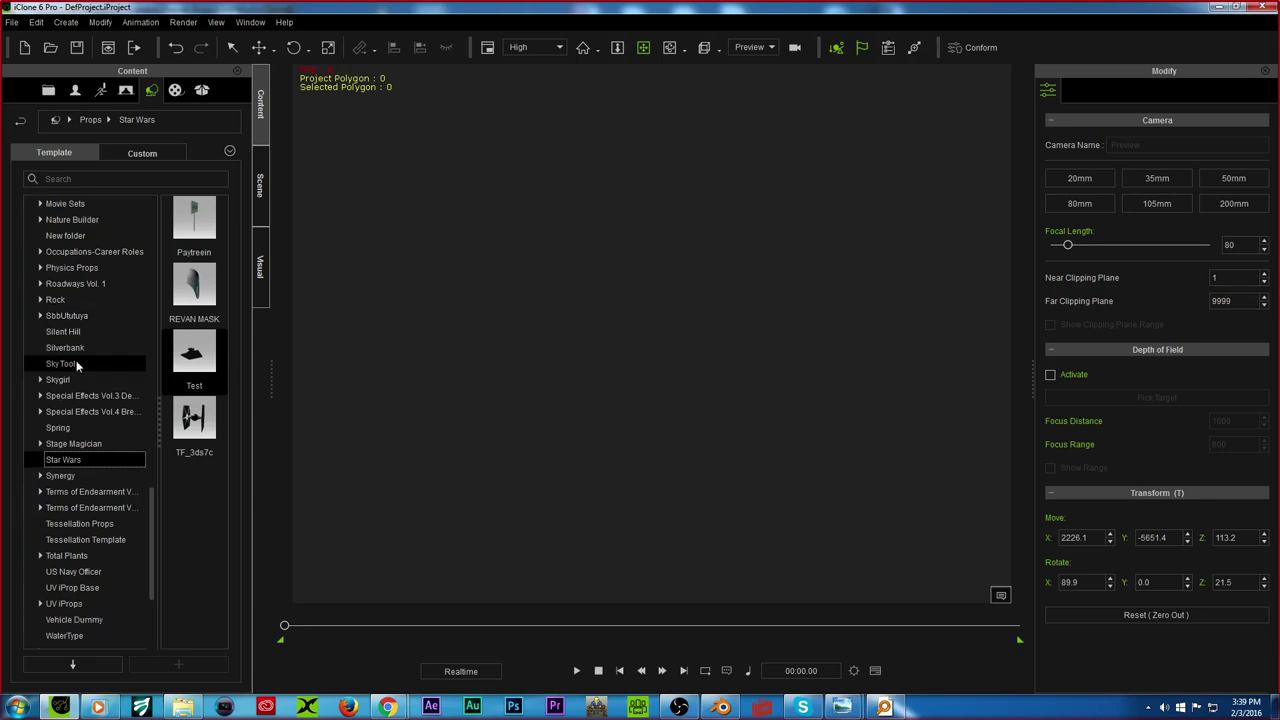
left_click(82, 334)
left_click(82, 346)
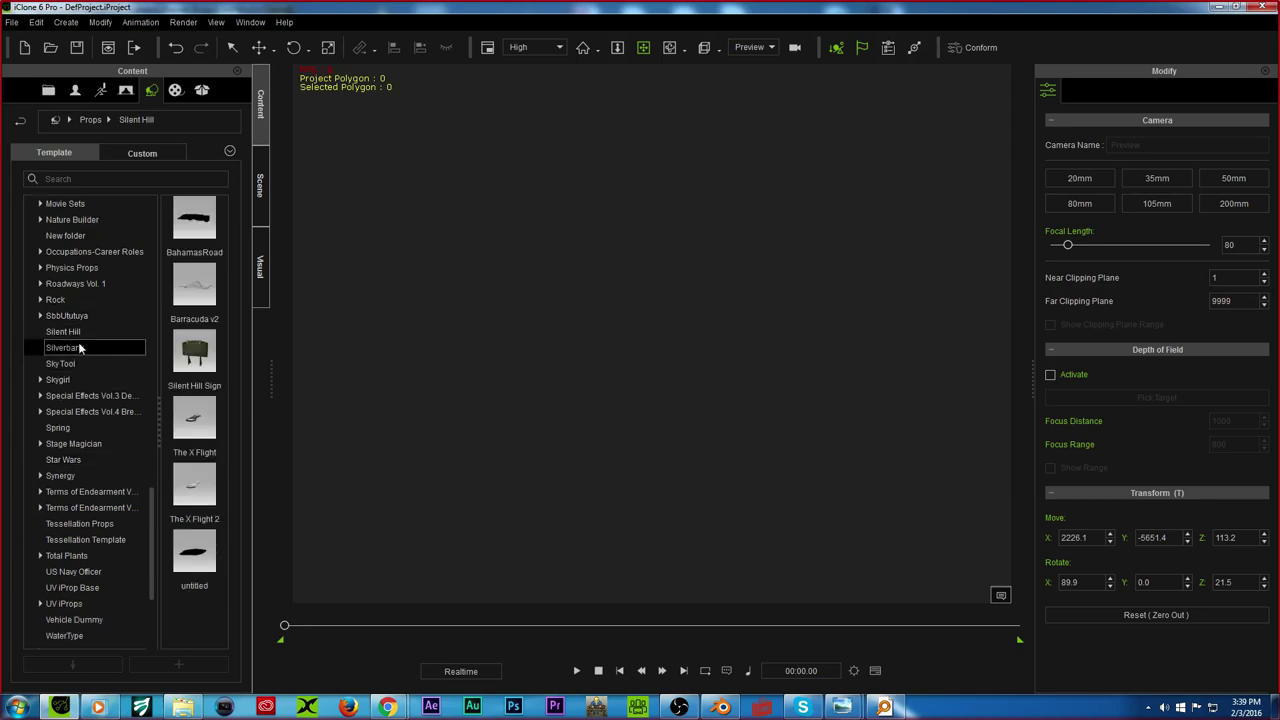
scroll(192, 370, "down", 10)
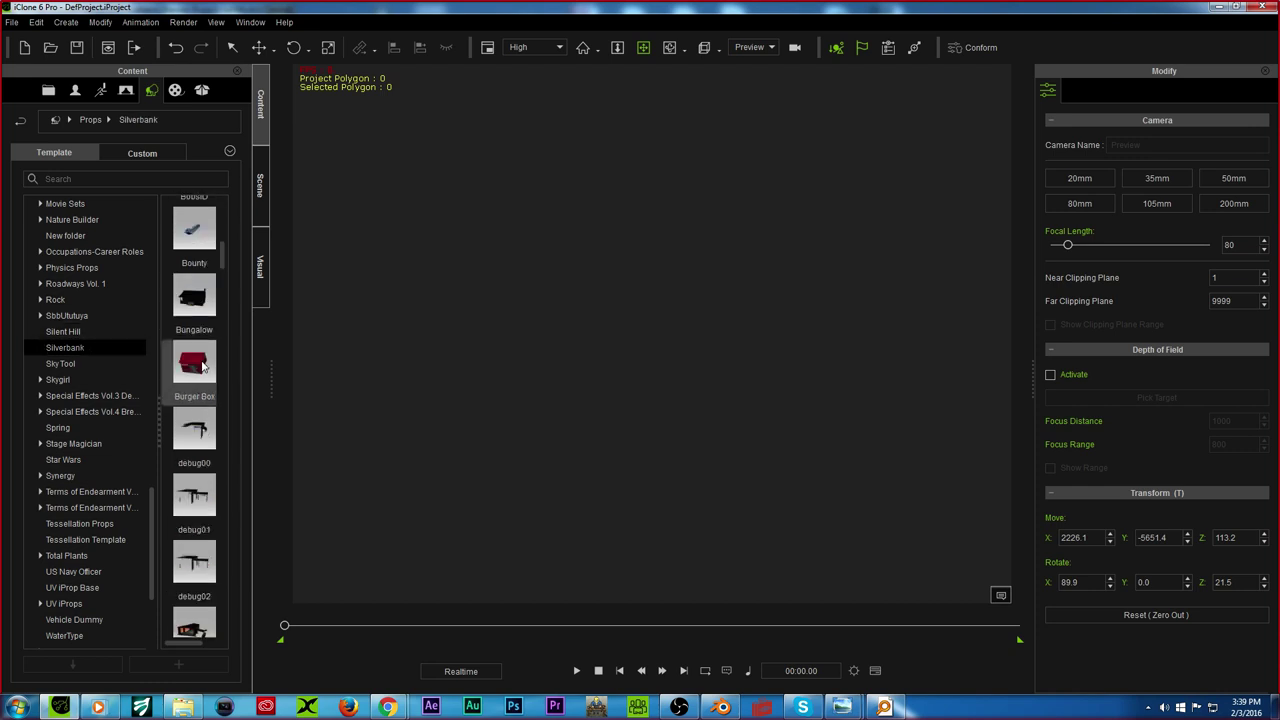
Step: Look through the rest of the Silverbank props and the contents of the Tessellation Template and Total Plants folders
scroll(192, 385, "down", 5)
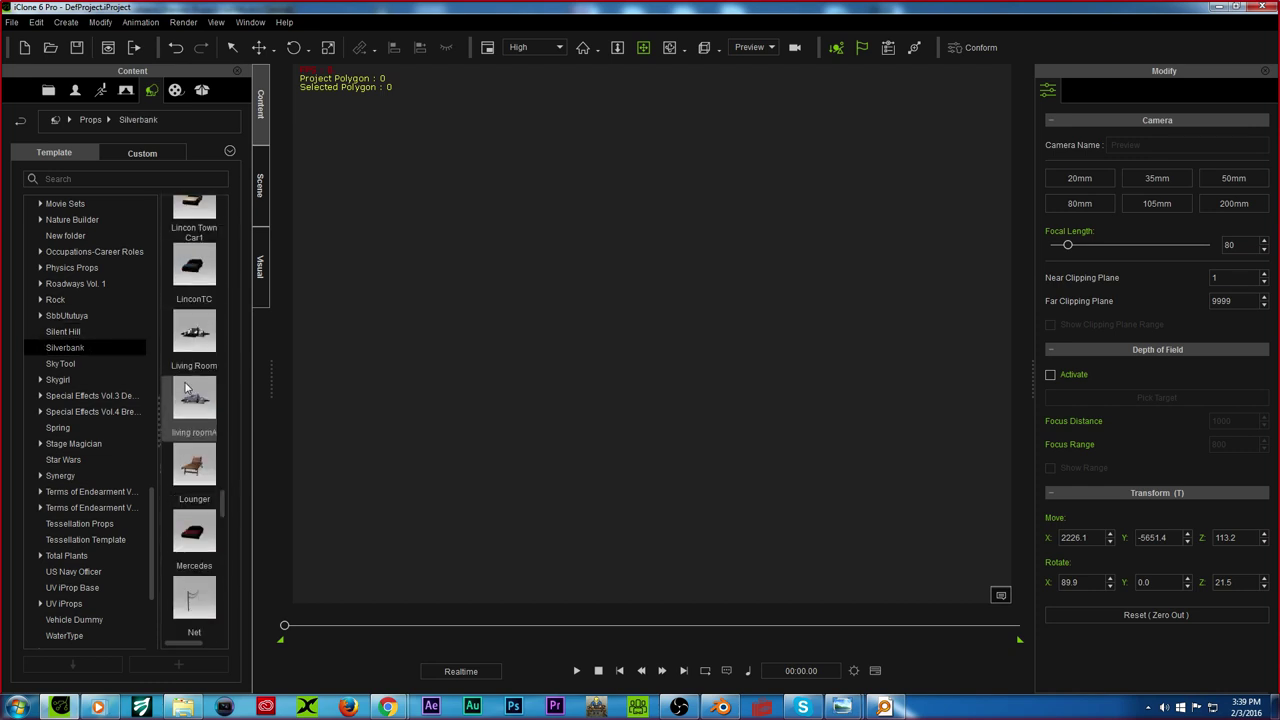
scroll(192, 388, "down", 8)
scroll(60, 415, "down", 3)
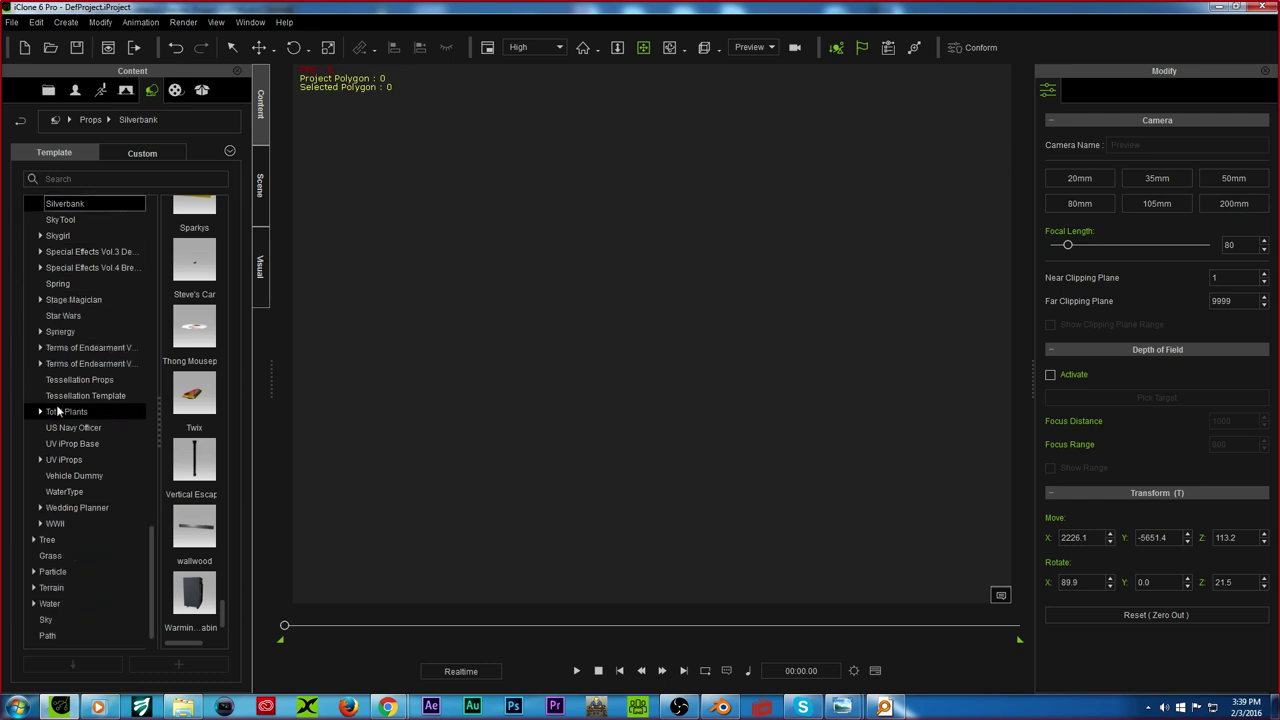
left_click(67, 476)
left_click(89, 395)
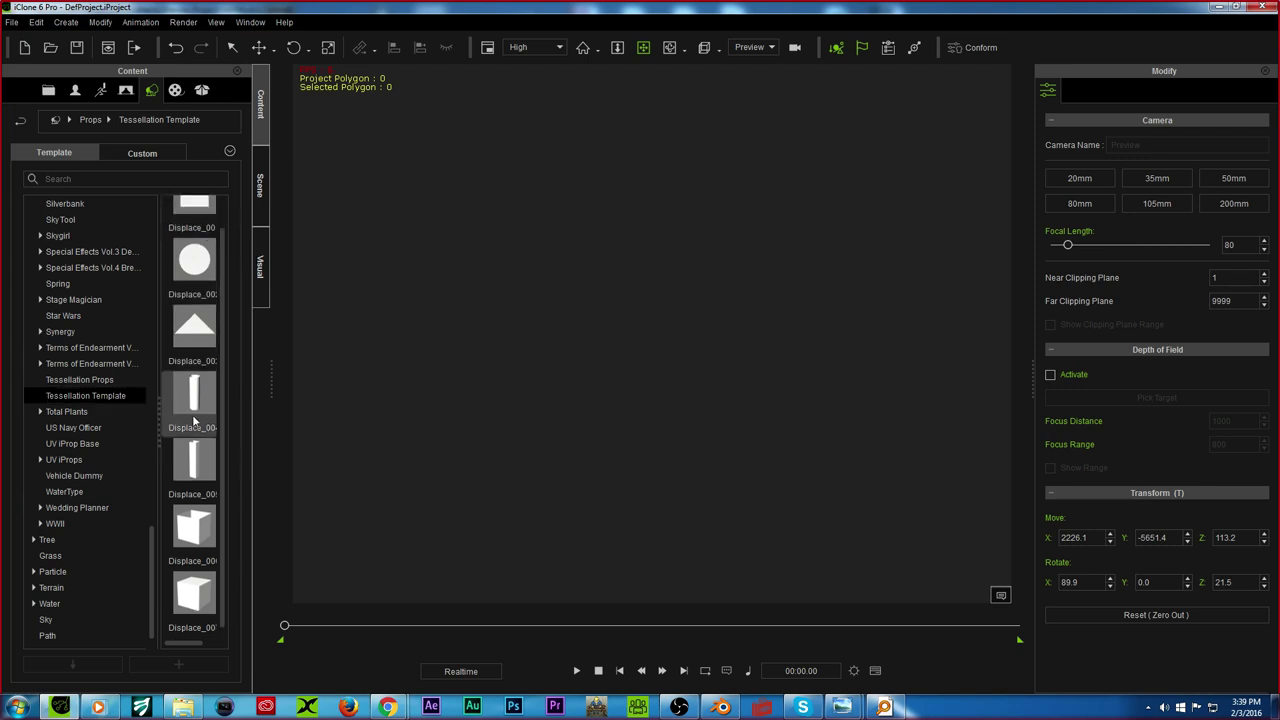
scroll(70, 410, "up", 1)
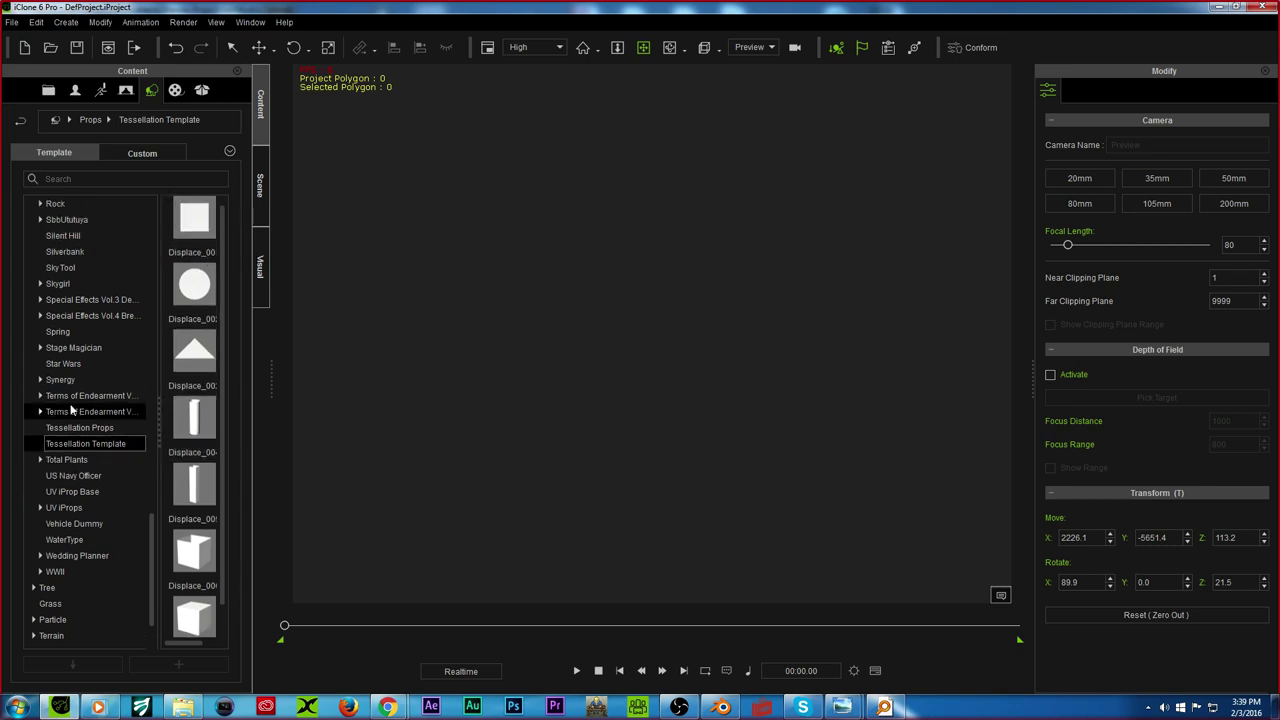
left_click(62, 459)
scroll(69, 403, "up", 4)
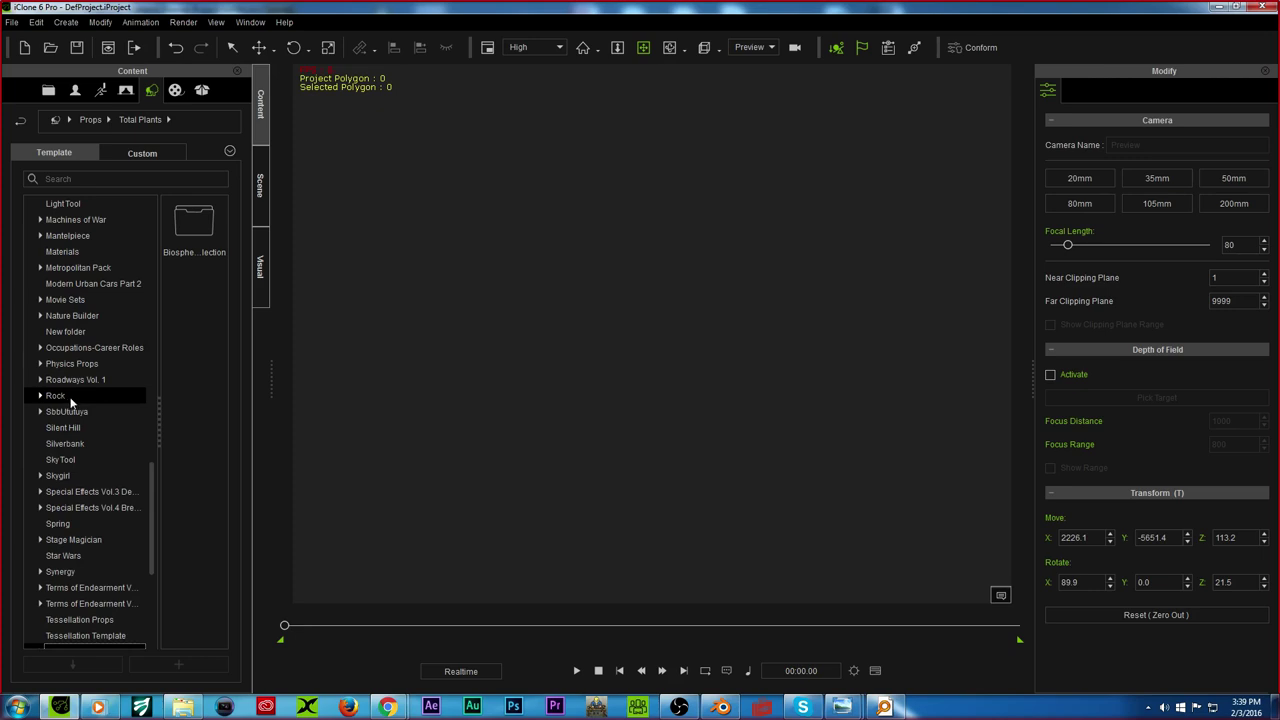
Step: Look into the Nature Builder and New folder subcategories, and browse the Materials props down to the wood samples
left_click(92, 316)
left_click(94, 331)
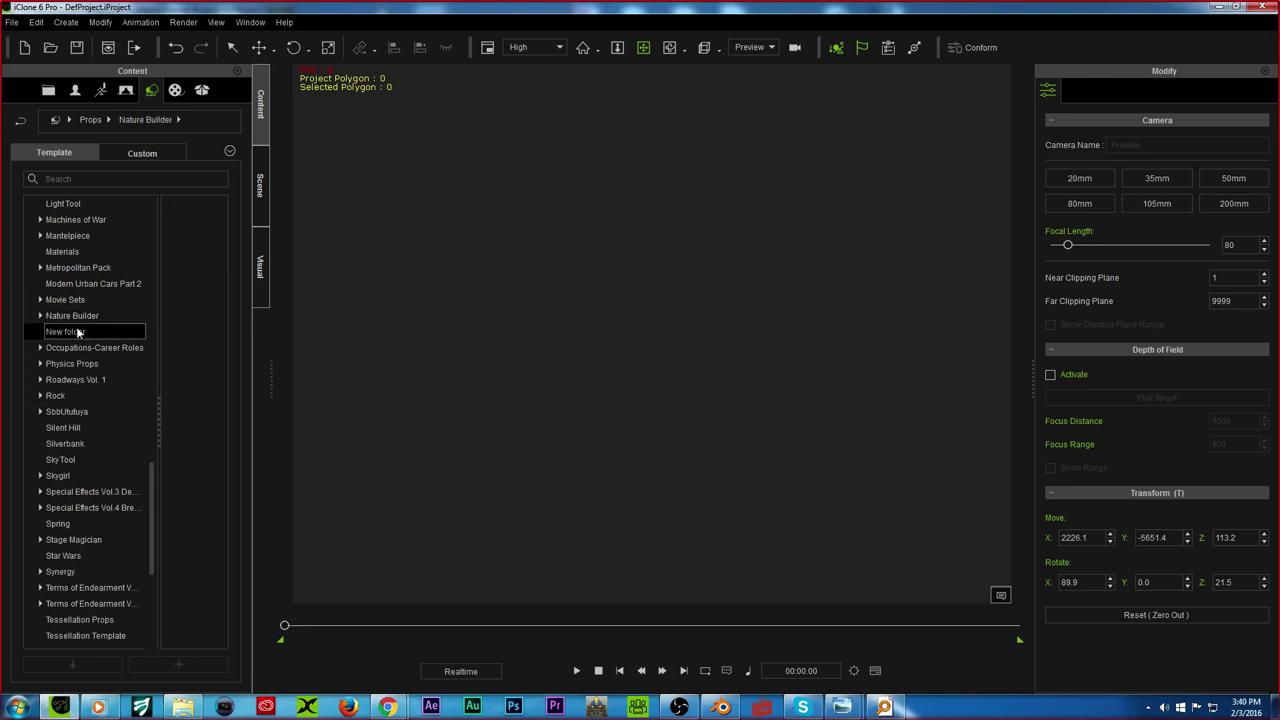
scroll(88, 300, "up", 1)
left_click(80, 299)
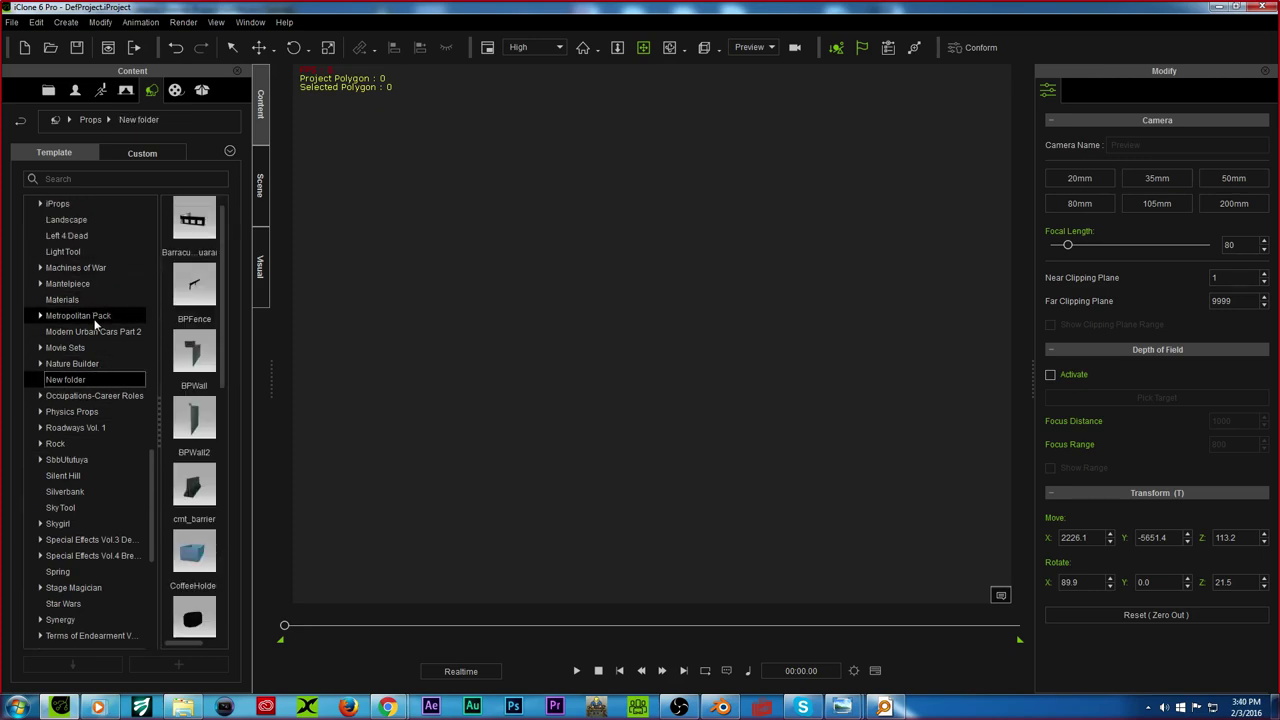
scroll(95, 305, "up", 1)
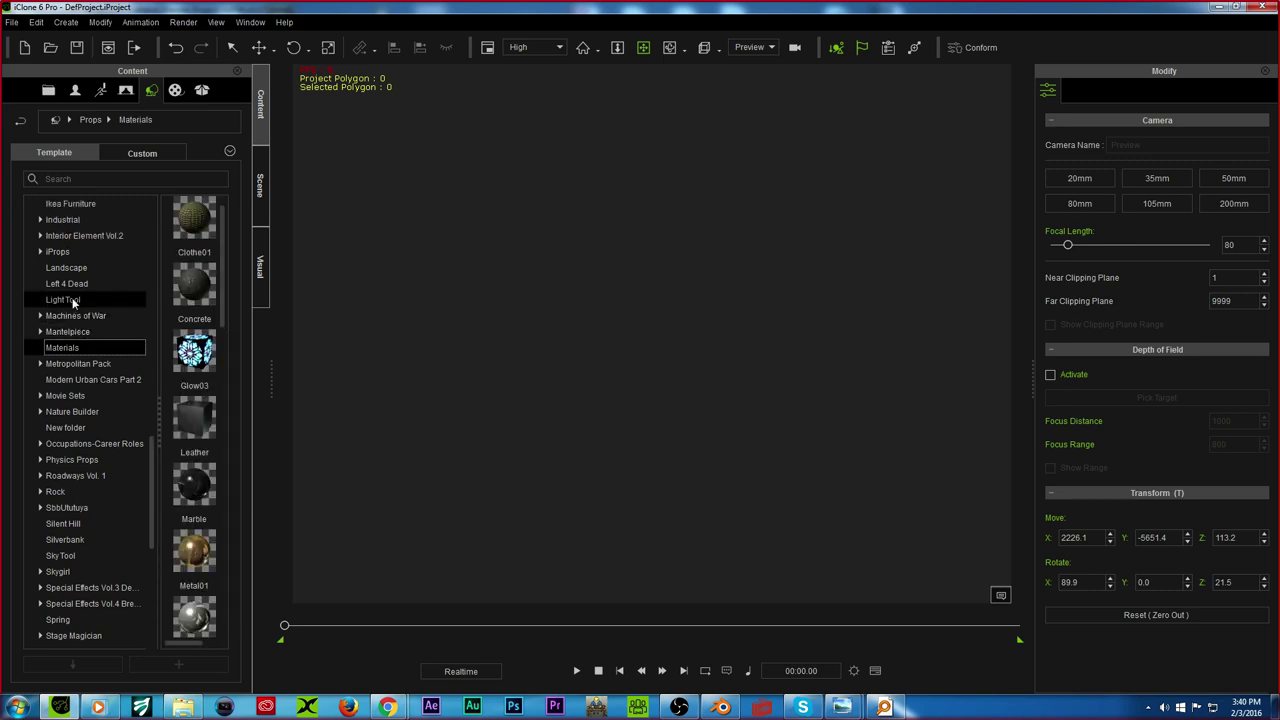
scroll(190, 402, "down", 8)
scroll(198, 425, "up", 8)
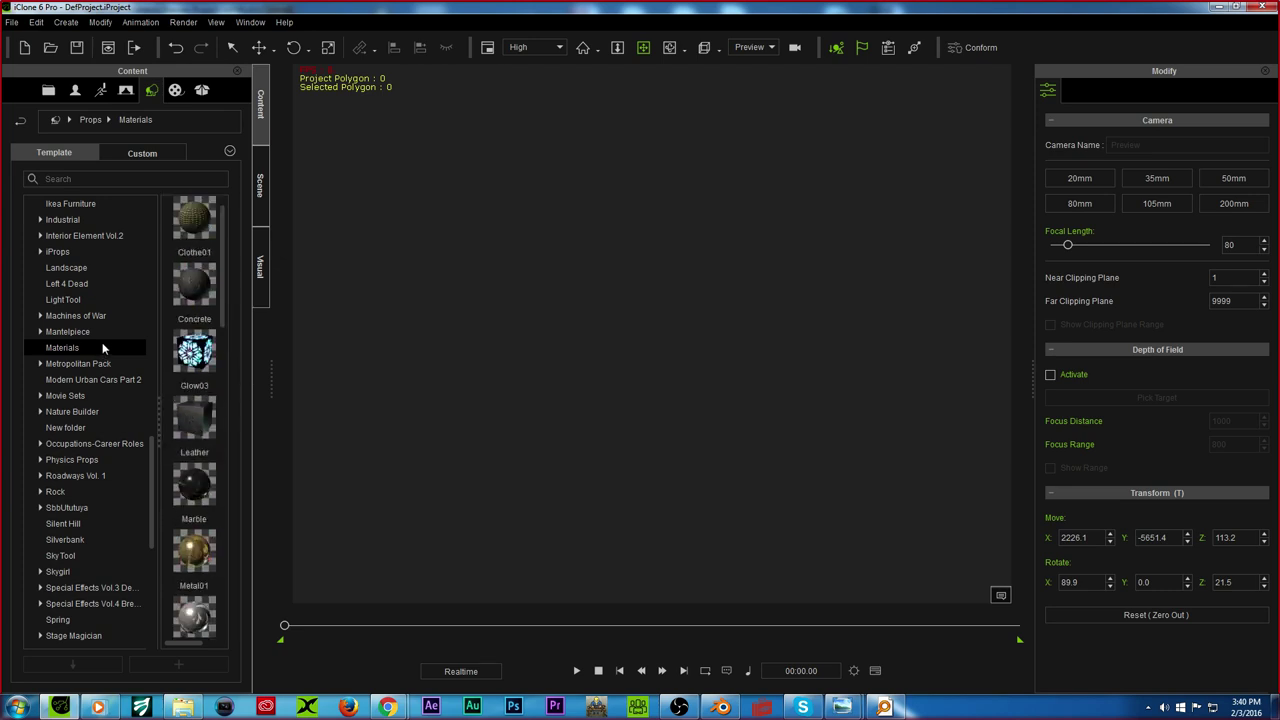
scroll(197, 410, "down", 8)
scroll(197, 410, "down", 2)
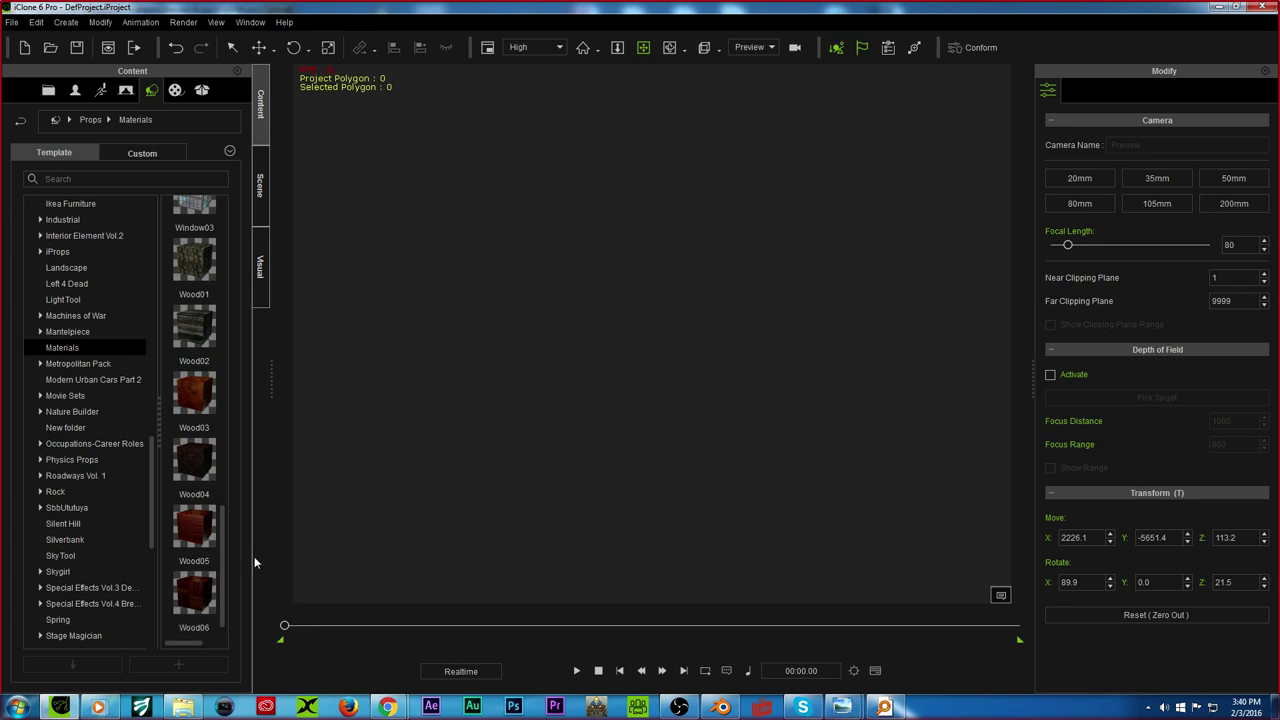
Step: Add the Wood06 cube from the Materials props to the scene and examine its parquet surface up close
left_click_drag(194, 592, 726, 381)
scroll(666, 349, "up", 3)
left_click_drag(744, 427, 514, 231)
mouse_move(513, 231)
right_mouse_down()
mouse_move(509, 280)
mouse_move(543, 254)
mouse_move(500, 277)
mouse_move(511, 216)
right_mouse_up()
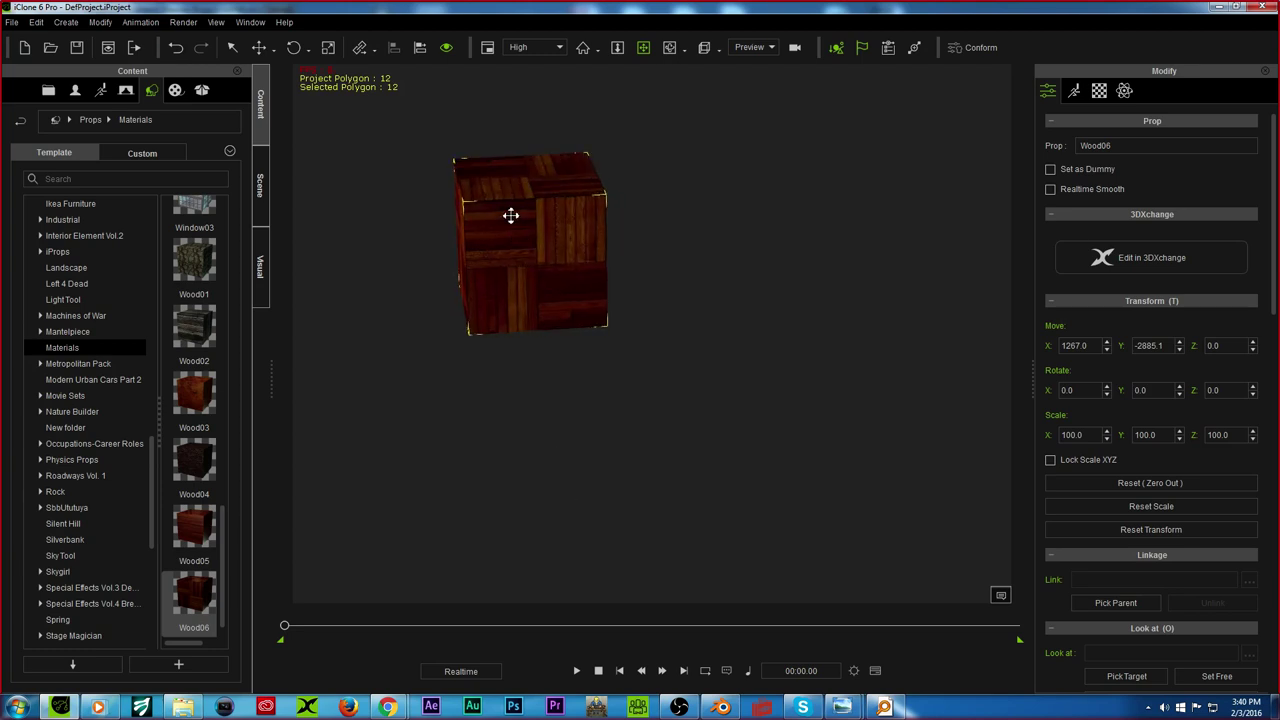
scroll(500, 260, "up", 3)
left_click_drag(494, 260, 560, 454)
scroll(643, 460, "up", 2)
left_click_drag(643, 460, 549, 315)
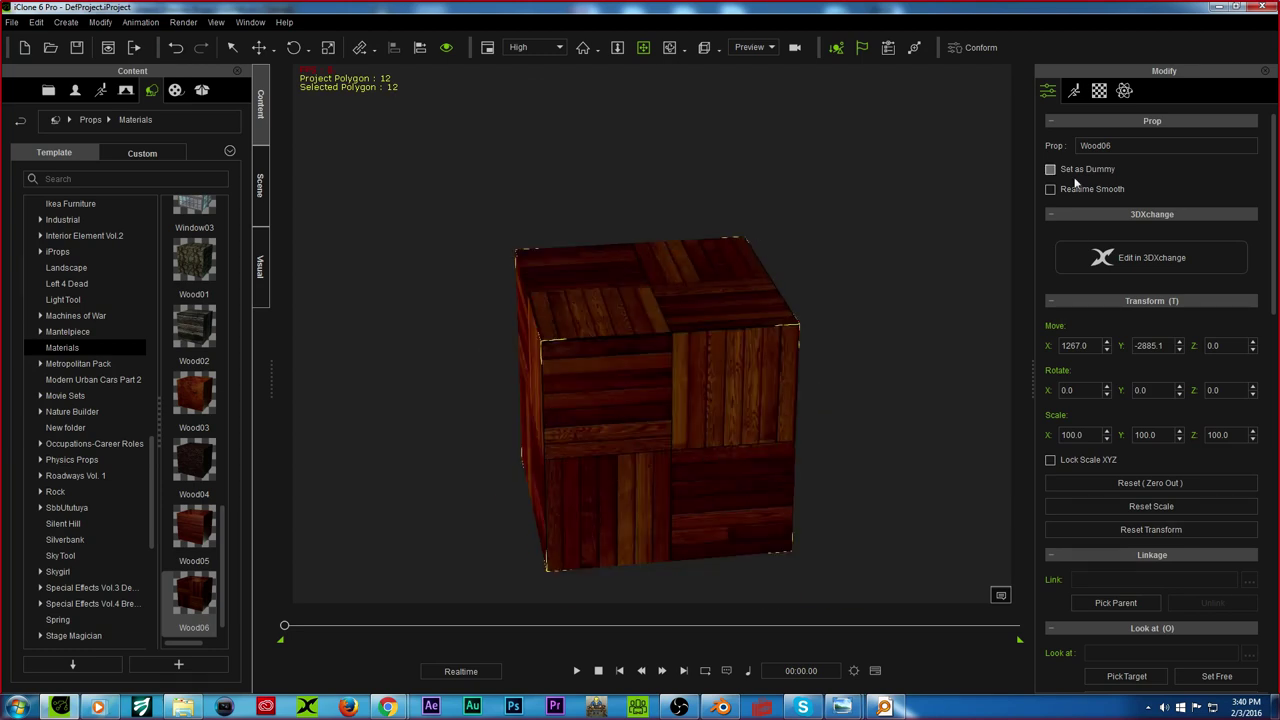
Step: Show the Wood06 cube's texture settings, view it from another angle, and delete it from the scene
left_click(1099, 91)
scroll(1085, 288, "up", 2)
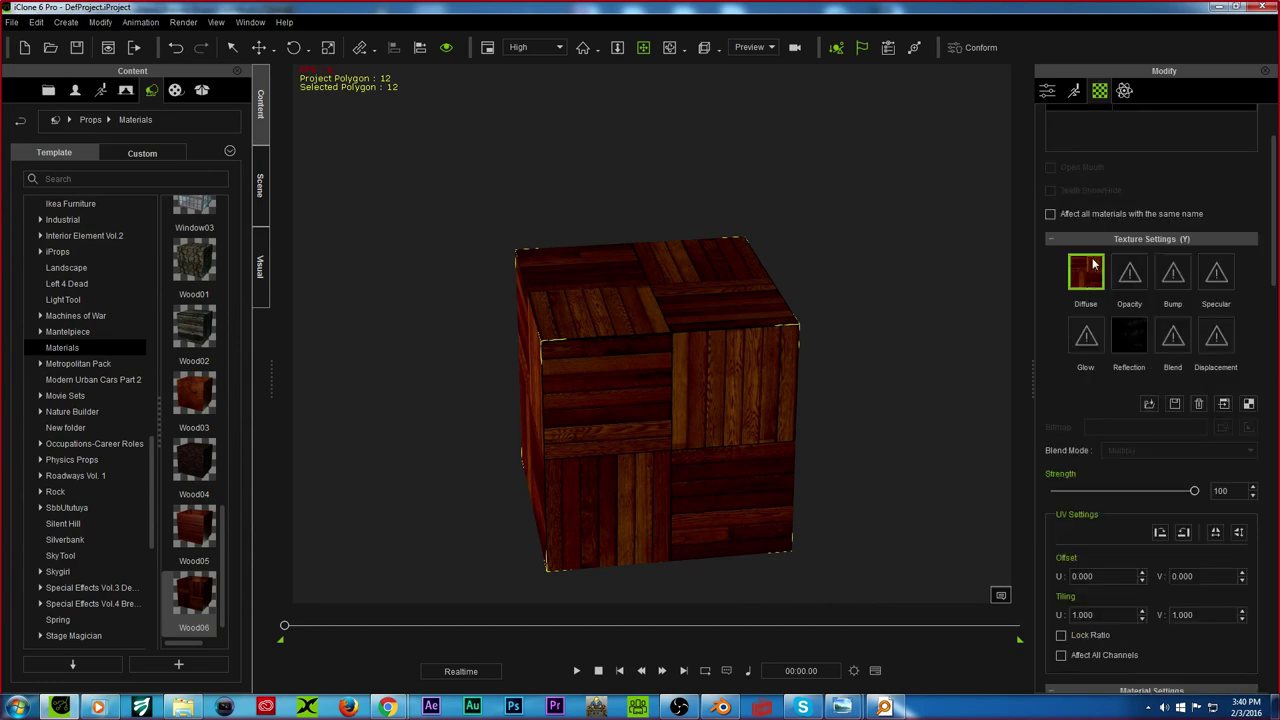
right_click_drag(805, 360, 676, 352)
right_click_drag(803, 318, 643, 358)
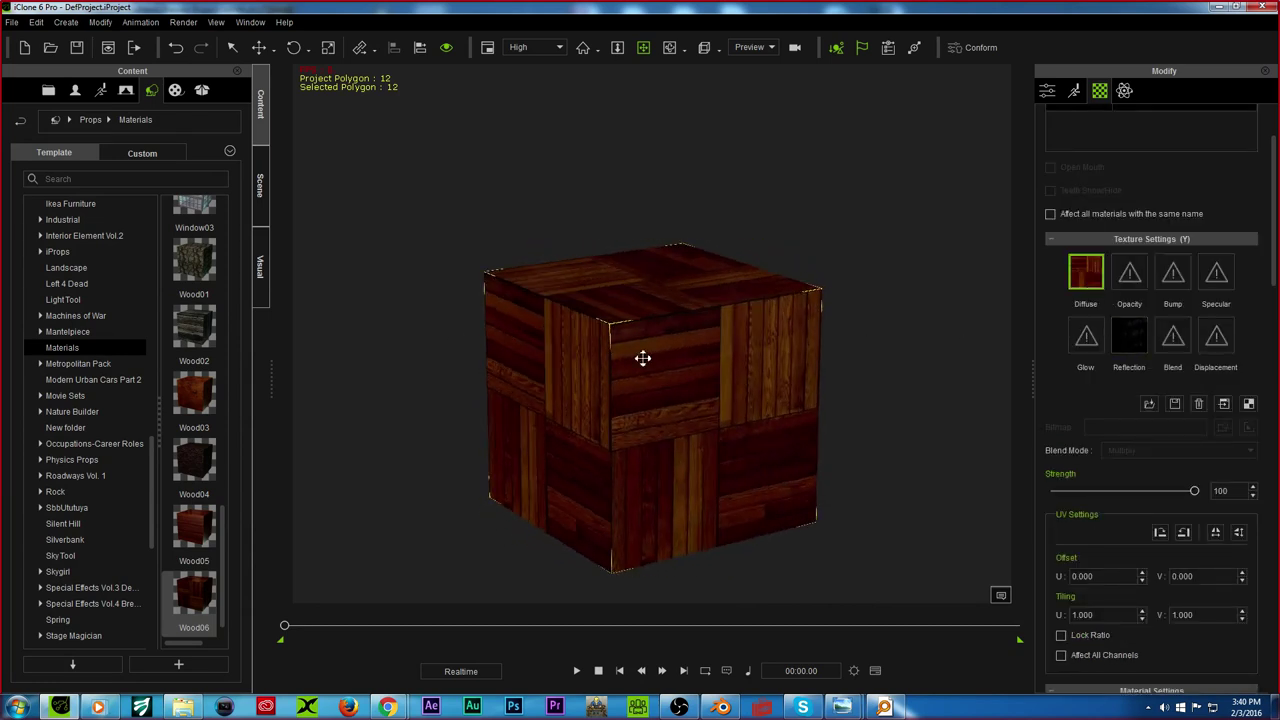
key("Delete")
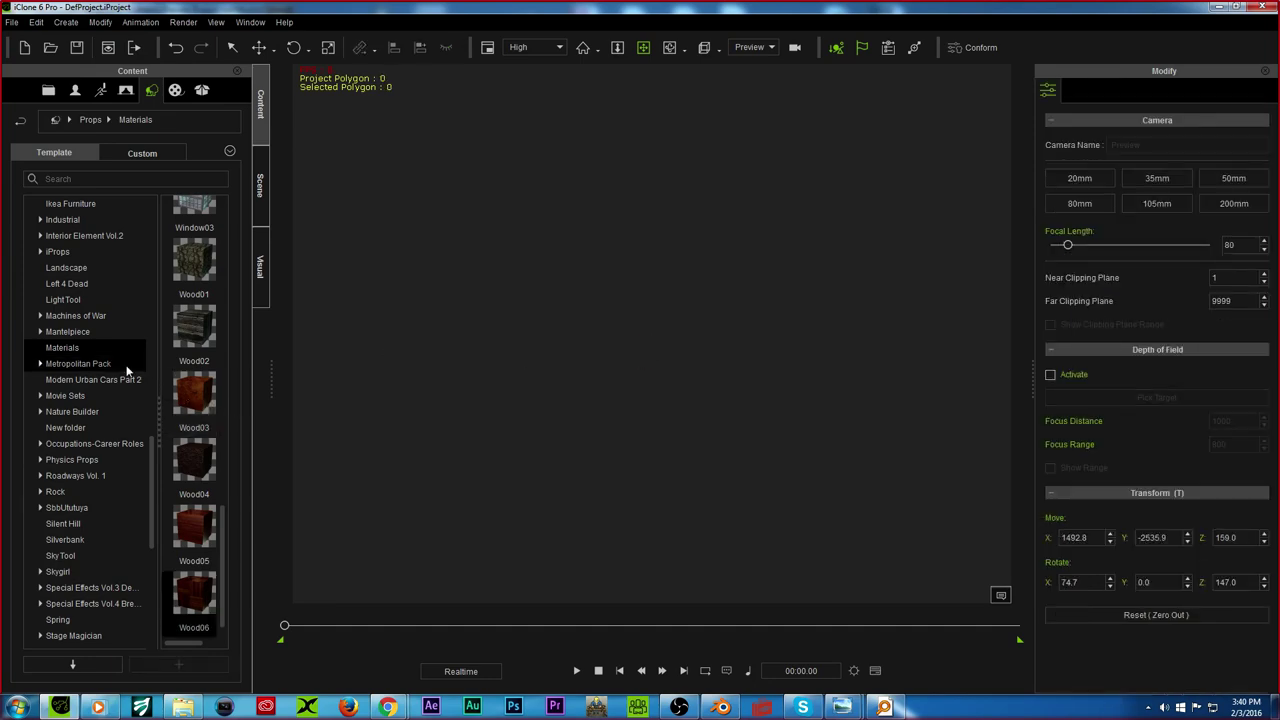
Step: Add the Window03 cube from the Materials props to the scene and examine its window frames up close
scroll(120, 362, "up", 1)
scroll(205, 315, "up", 3)
left_click_drag(194, 420, 610, 400)
right_click_drag(742, 439, 806, 418)
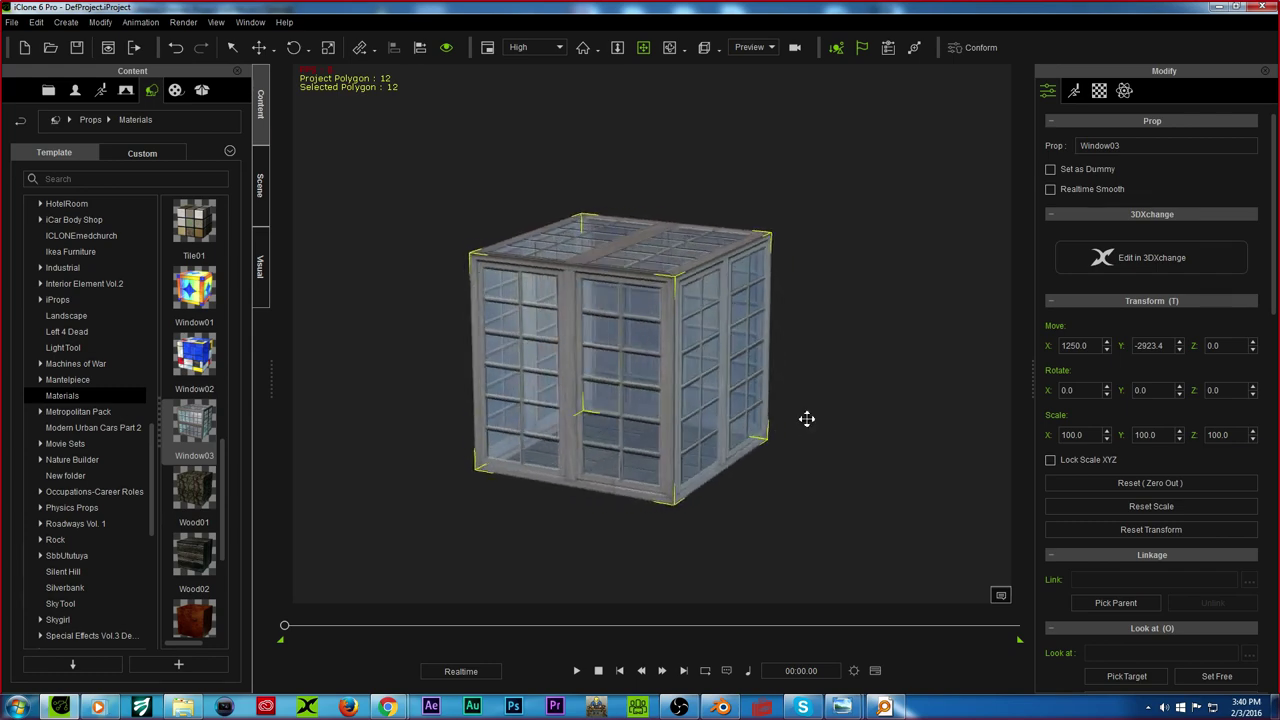
scroll(680, 435, "up", 3)
right_click_drag(680, 435, 715, 385)
Step: Show the Window03 cube's texture maps, examine its transparent panes from several angles, and delete it from the scene
left_click(1099, 90)
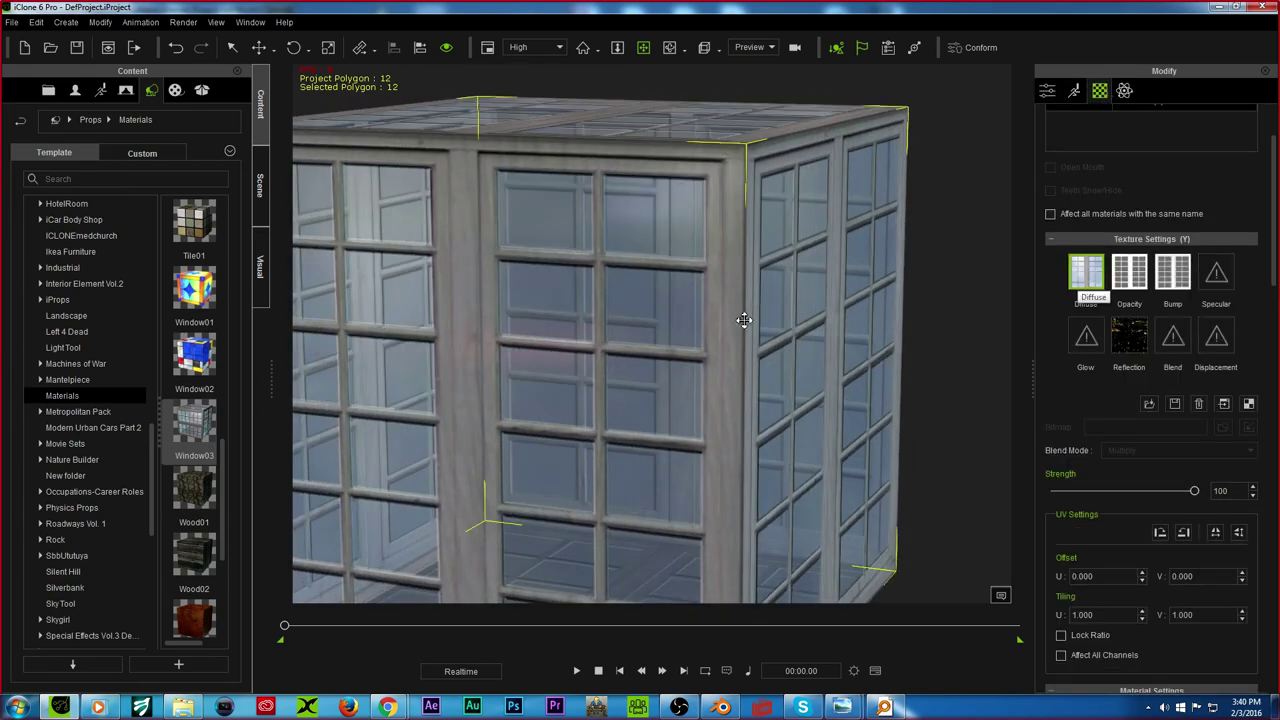
scroll(709, 320, "down", 10)
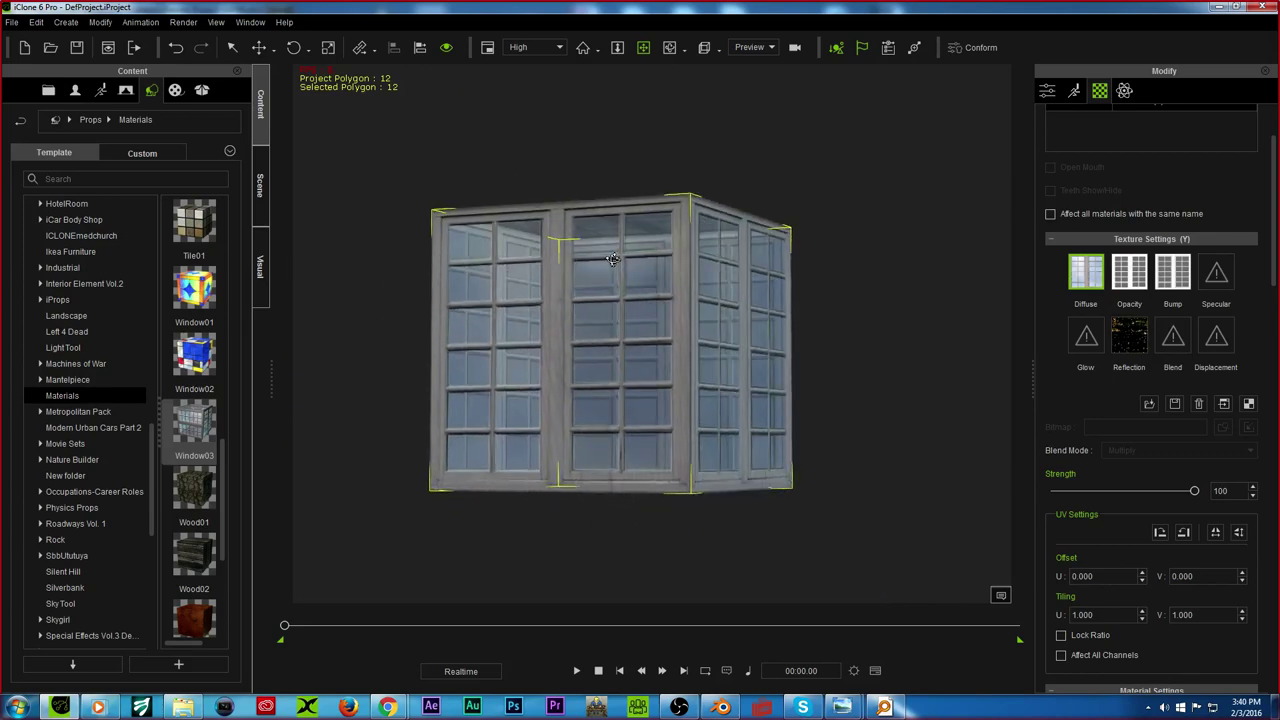
right_click_drag(612, 259, 605, 300)
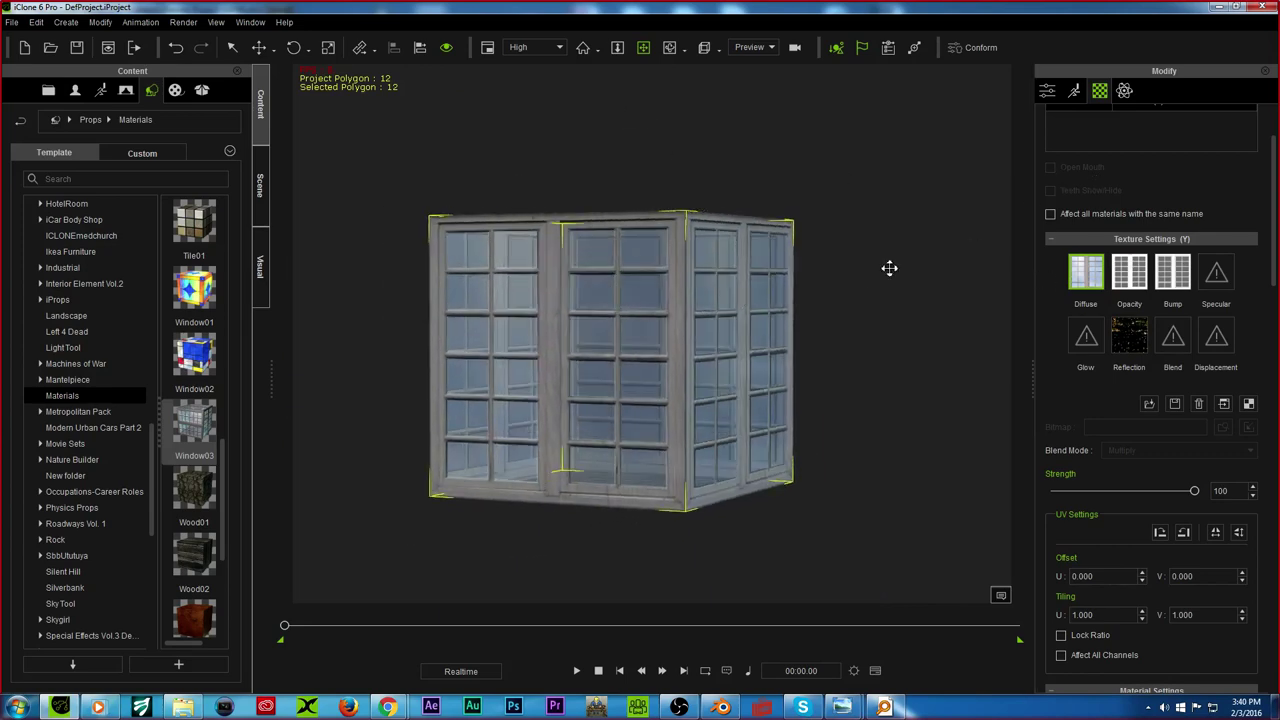
right_click_drag(608, 270, 677, 373)
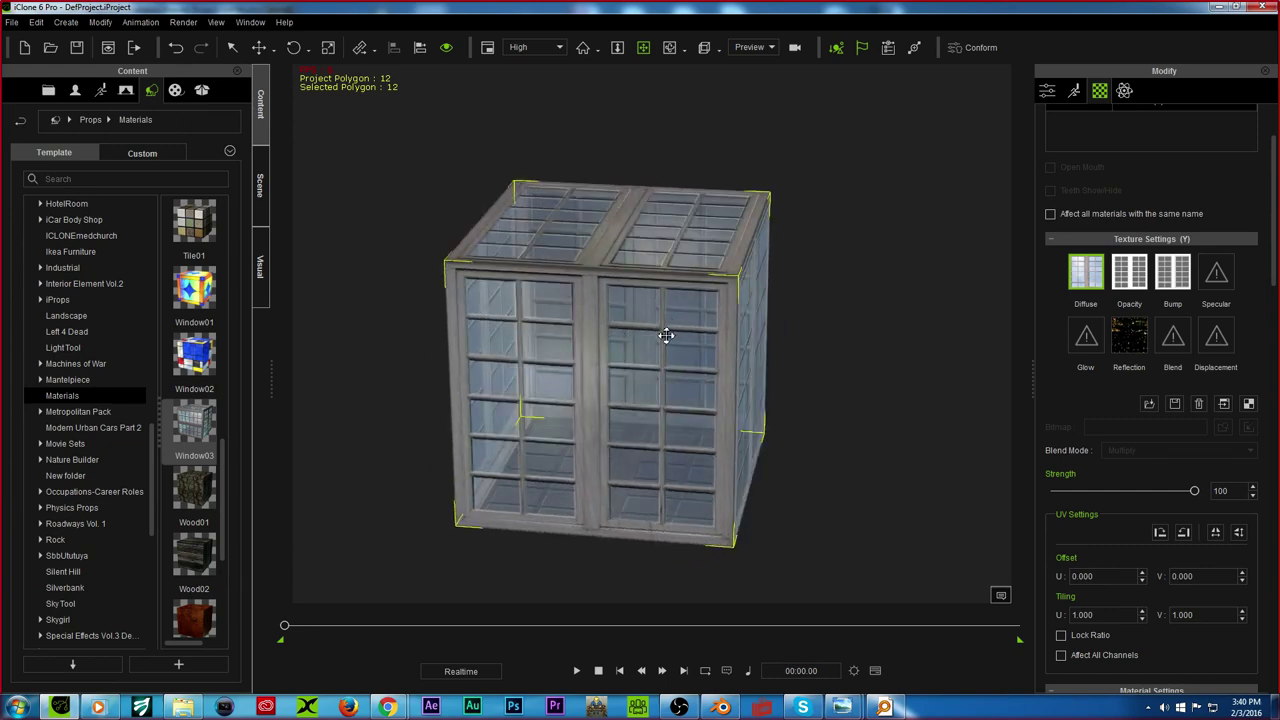
key("Delete")
Step: Browse the Materials props between Clothe01 and Wood06 again, with a brief look into the Landscape folder
scroll(195, 311, "up", 3)
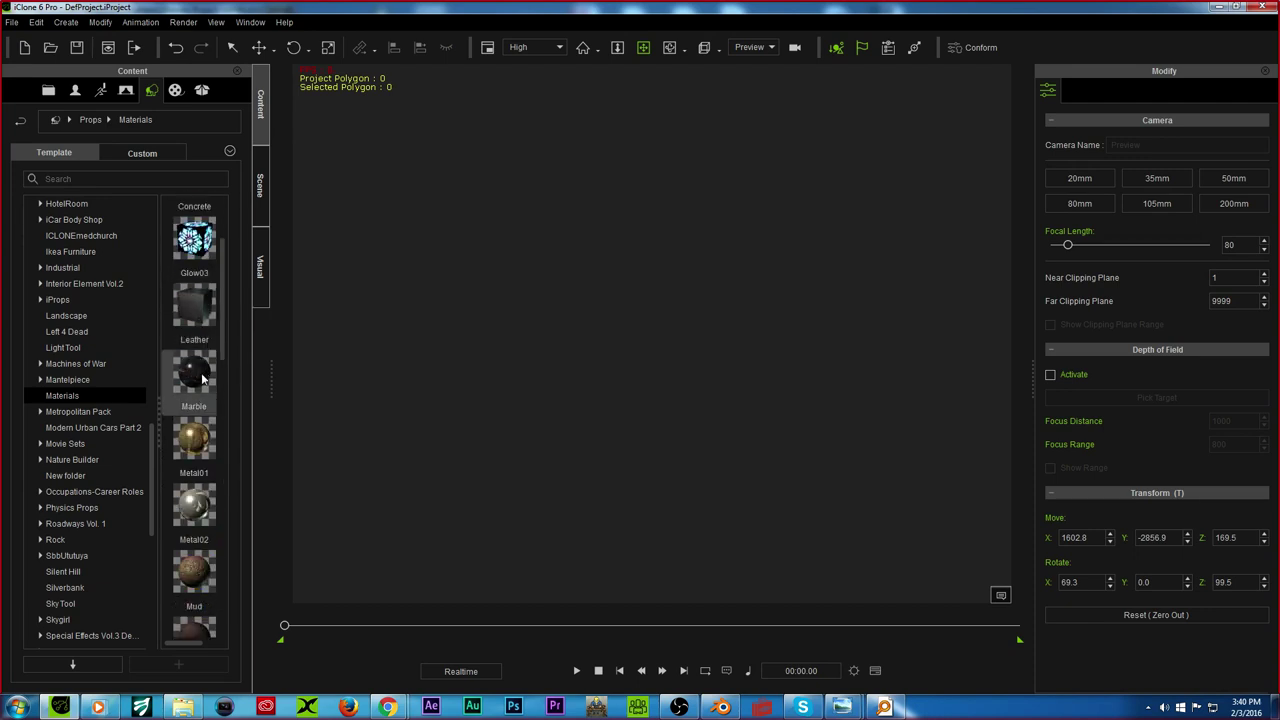
scroll(202, 390, "up", 2)
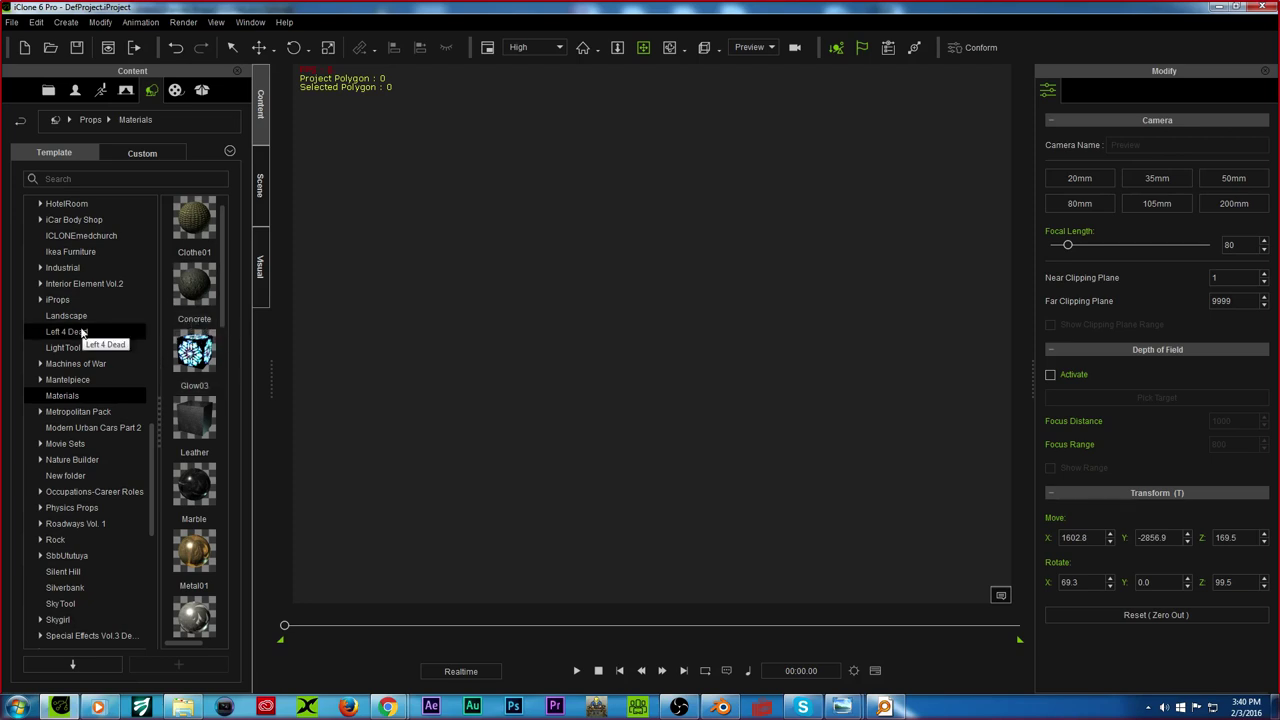
scroll(75, 320, "up", 2)
left_click(74, 408)
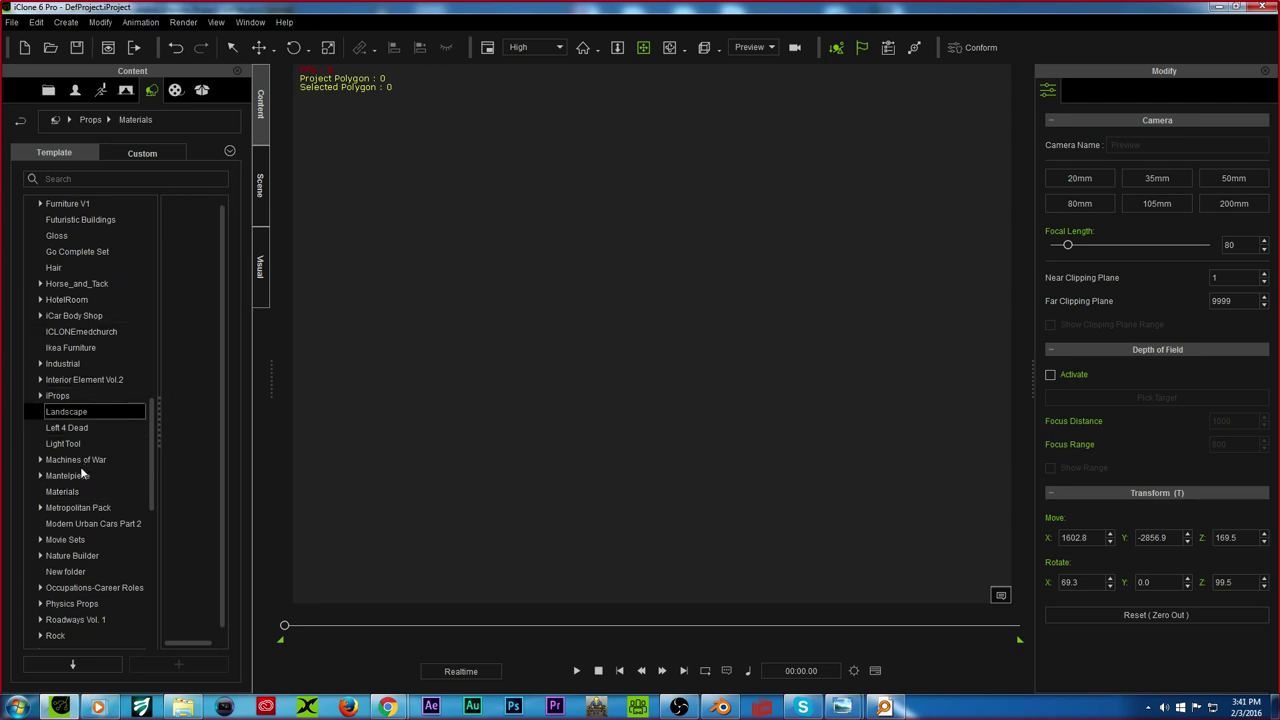
left_click(73, 492)
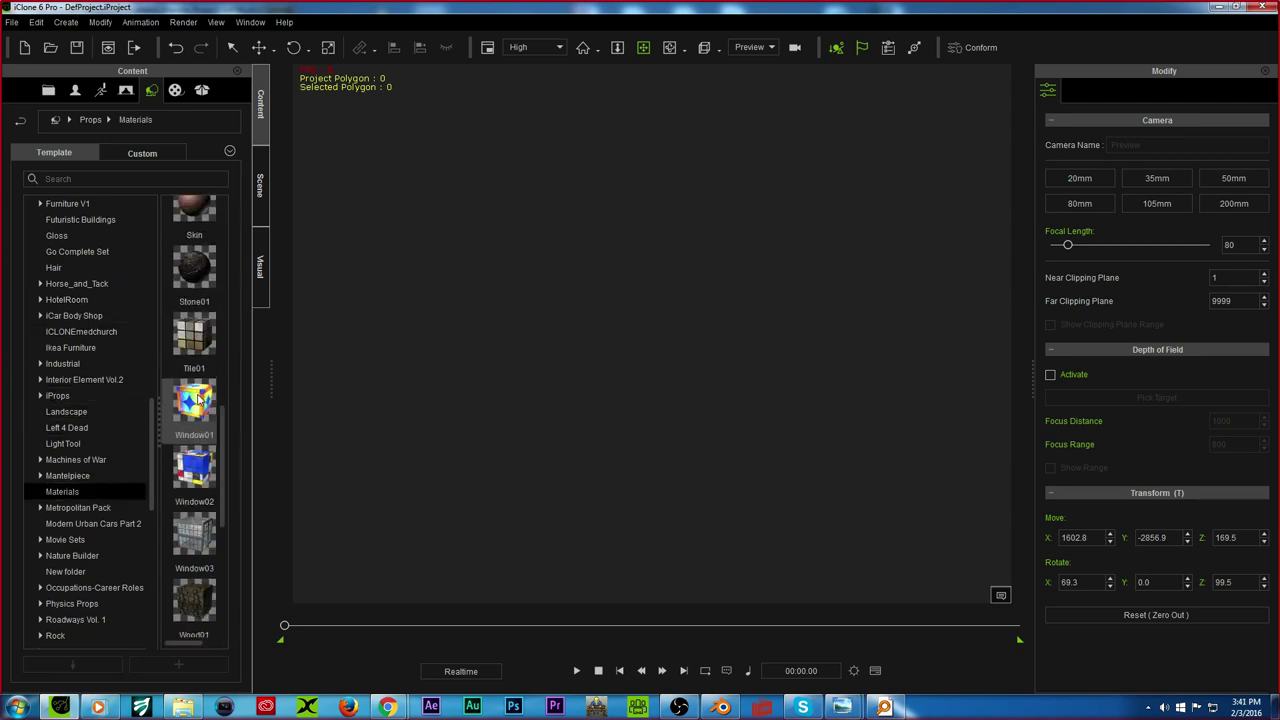
scroll(203, 430, "down", 2)
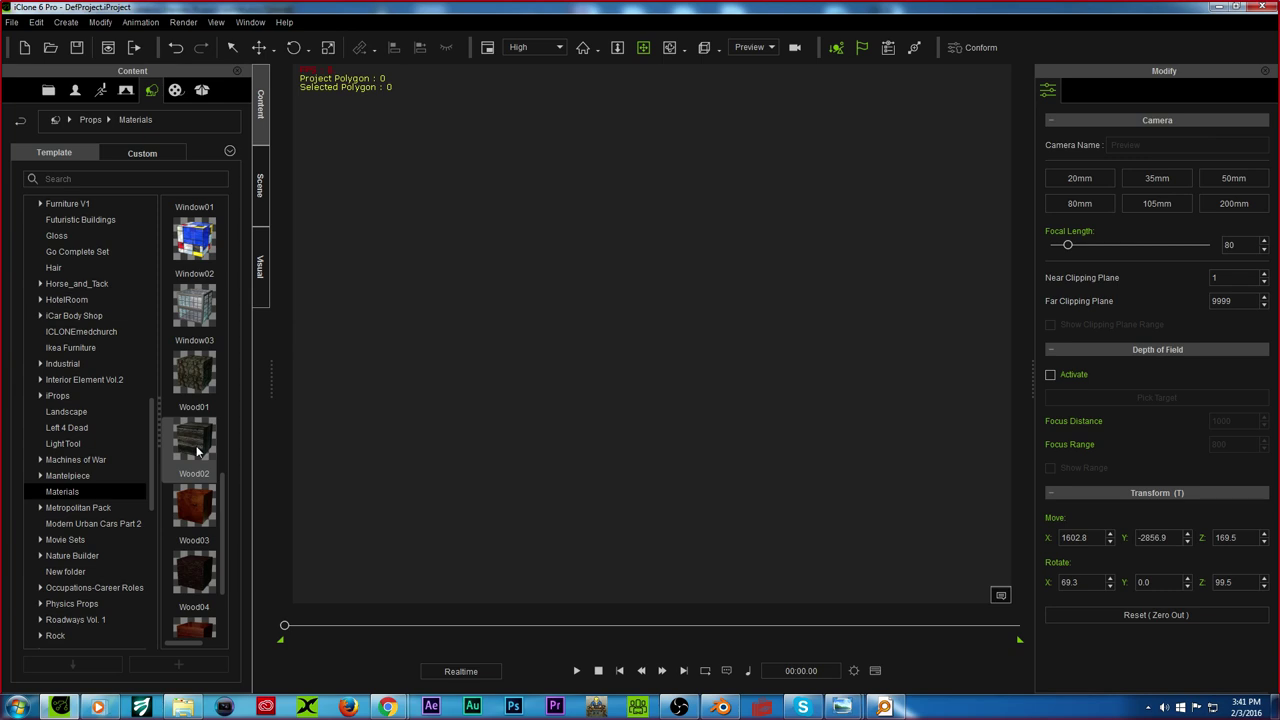
scroll(196, 494, "down", 1)
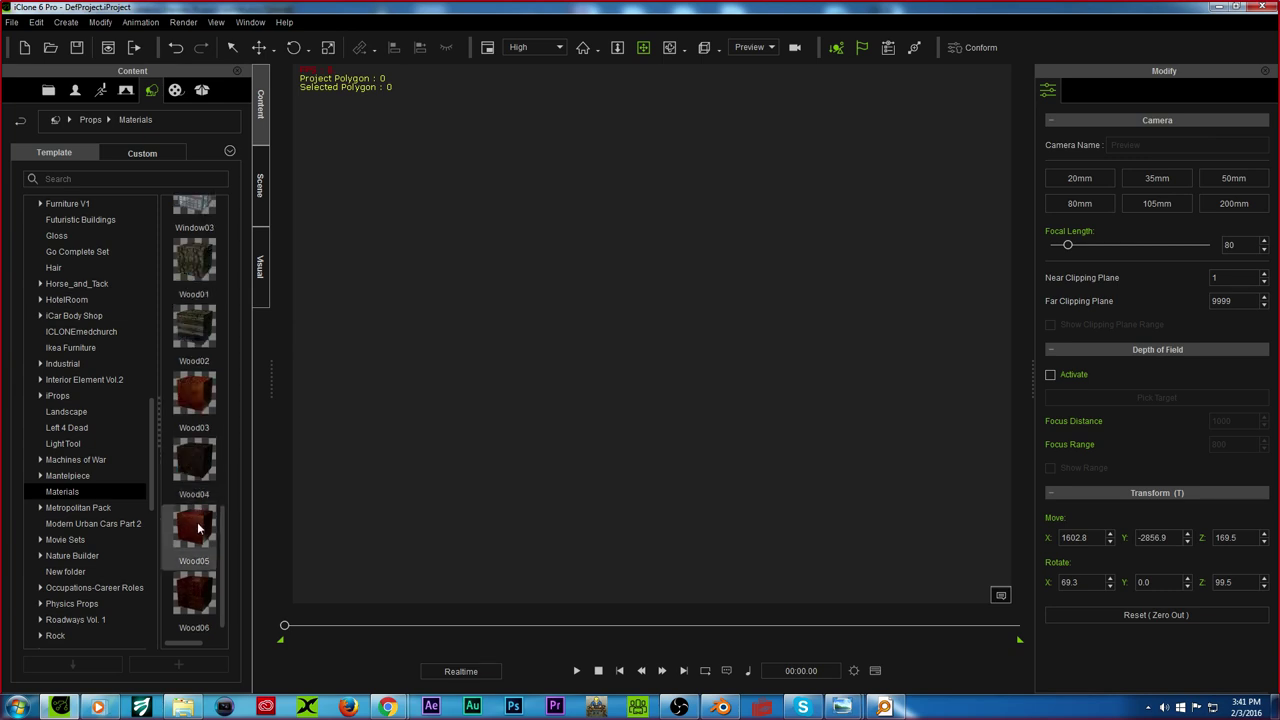
scroll(197, 520, "up", 5)
scroll(200, 480, "up", 3)
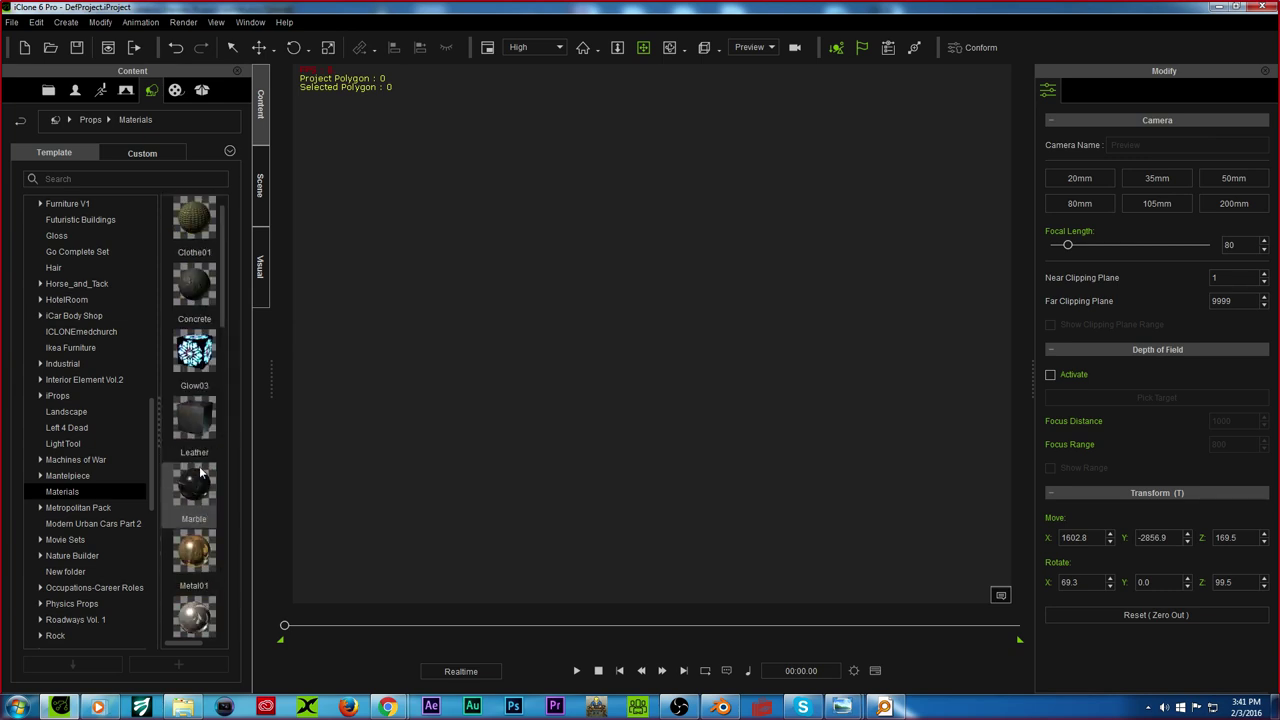
Step: Add the Concrete sphere from the Materials props to the scene and show its material list and texture settings
left_click_drag(194, 285, 706, 456)
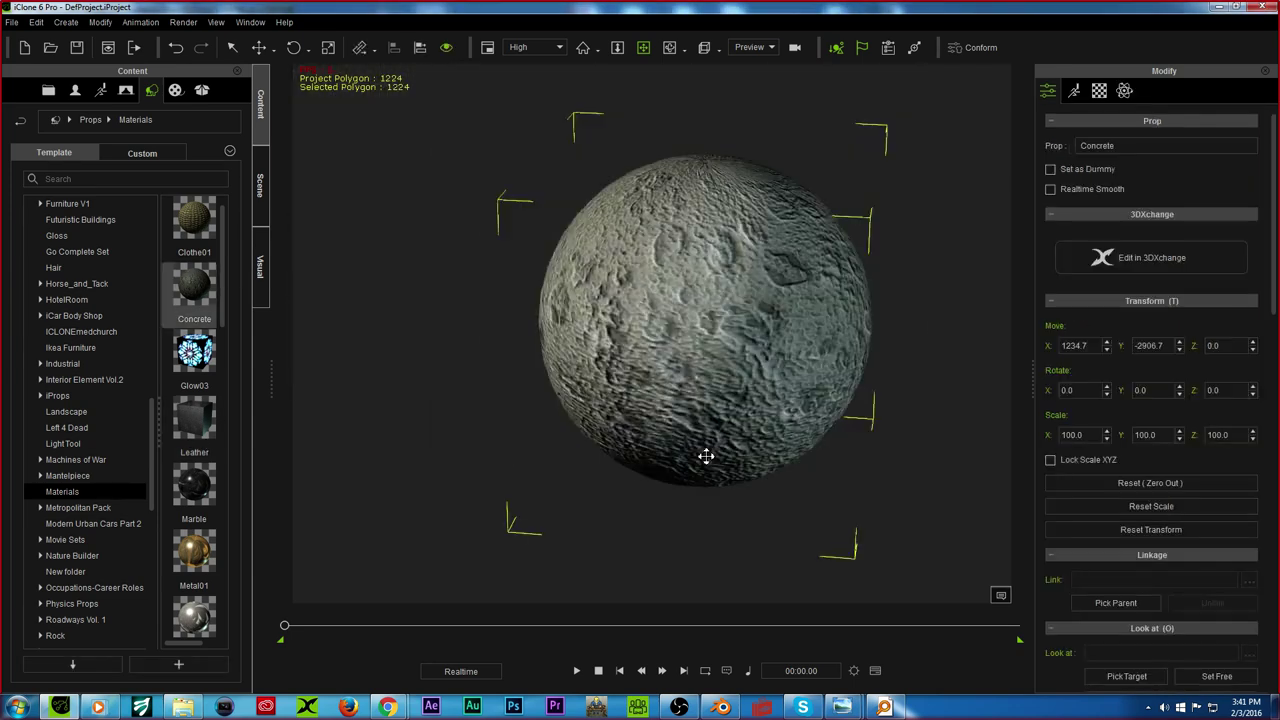
left_click(1100, 91)
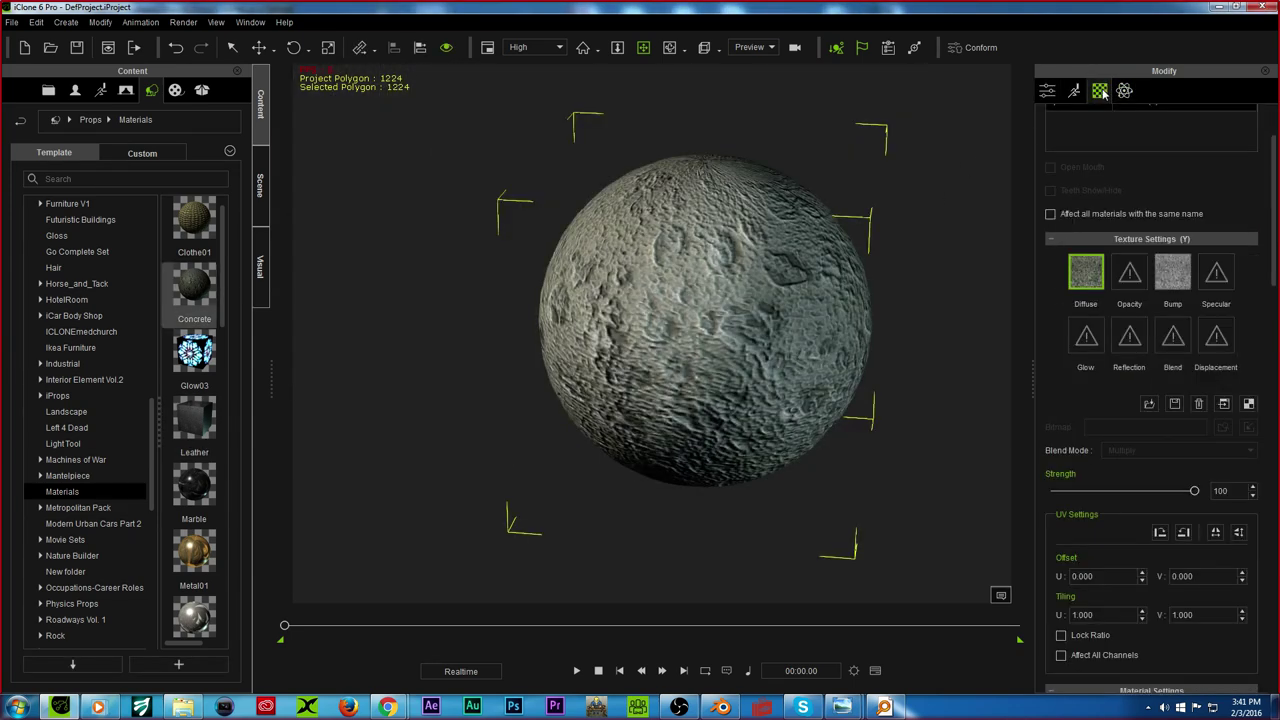
scroll(1116, 346, "up", 2)
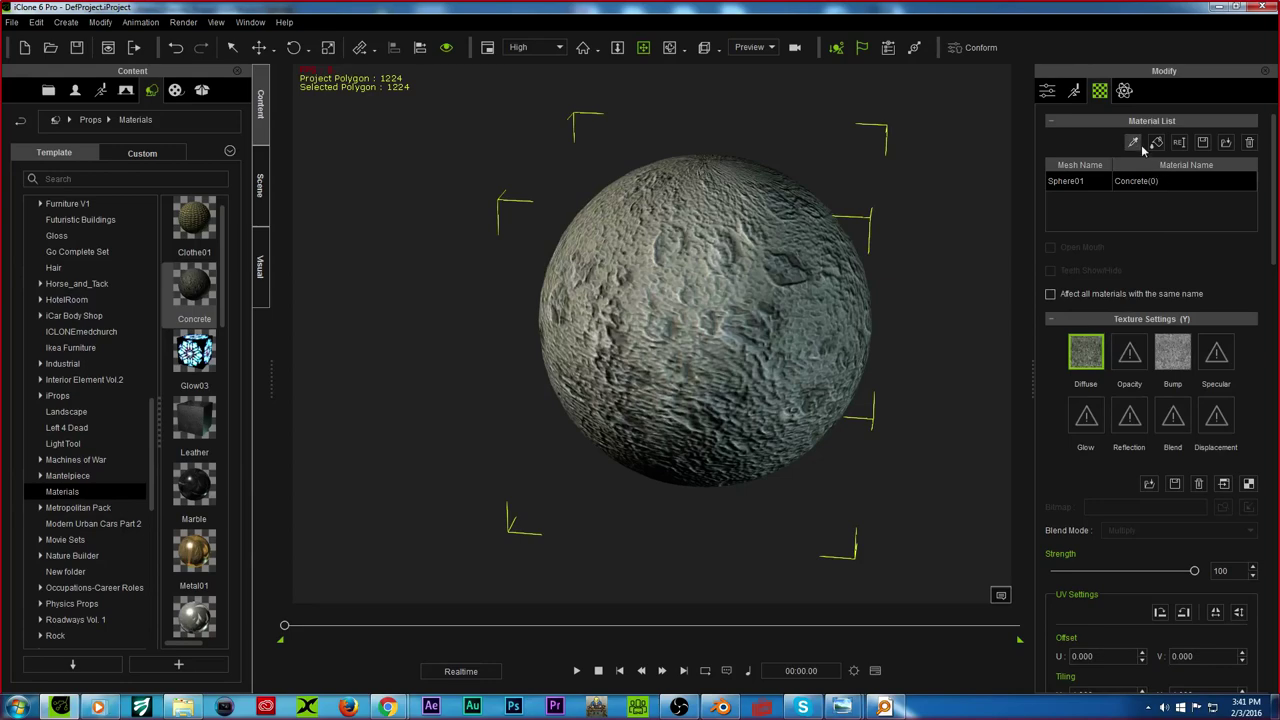
Step: Save the sphere's Concrete(0) material as an iClone material file named Concrete, and delete the sphere from the scene
left_click(1203, 143)
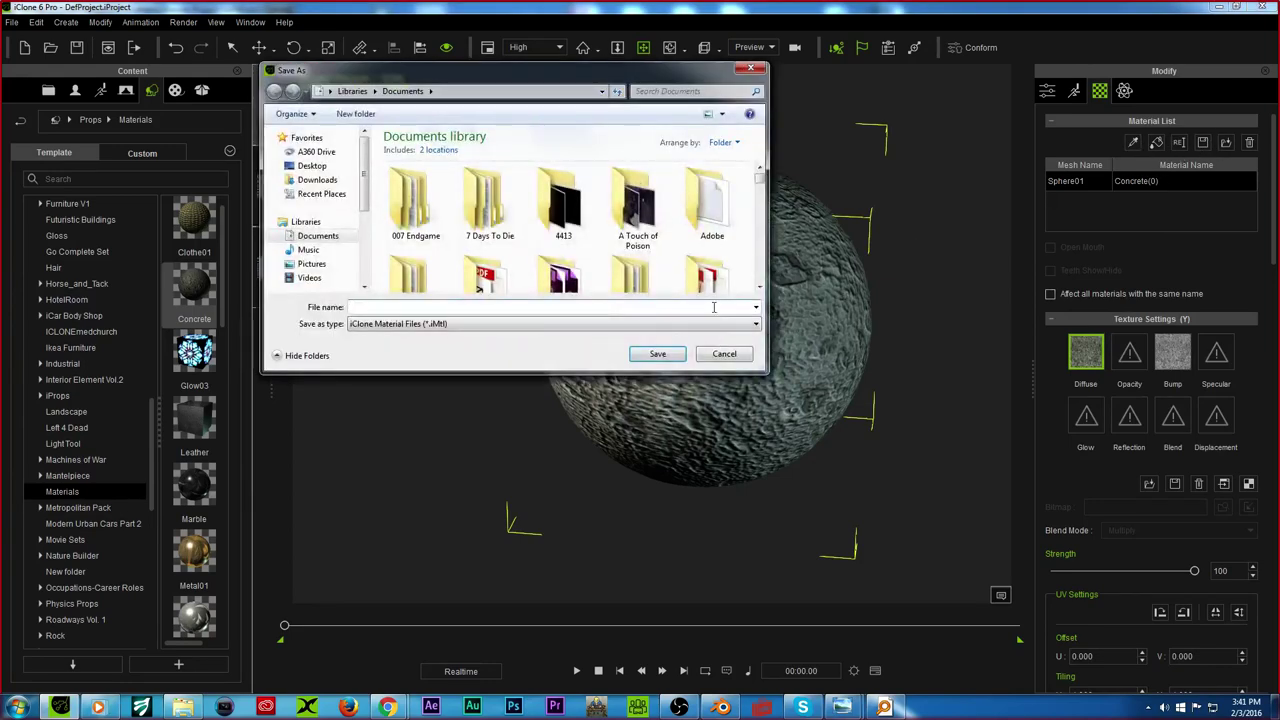
type("Concrete")
key("Return")
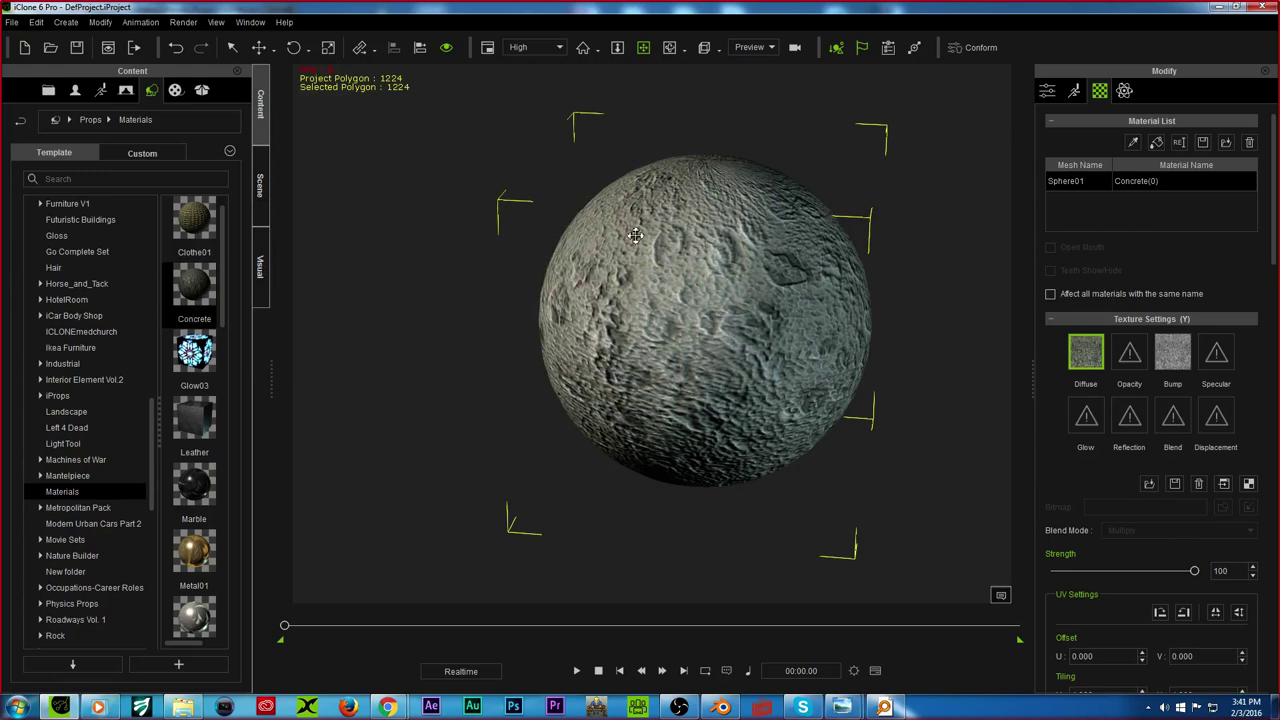
key("Delete")
Step: Switch to Windows Explorer and open the Blender Field Trip folder on the Desktop
left_click(181, 707)
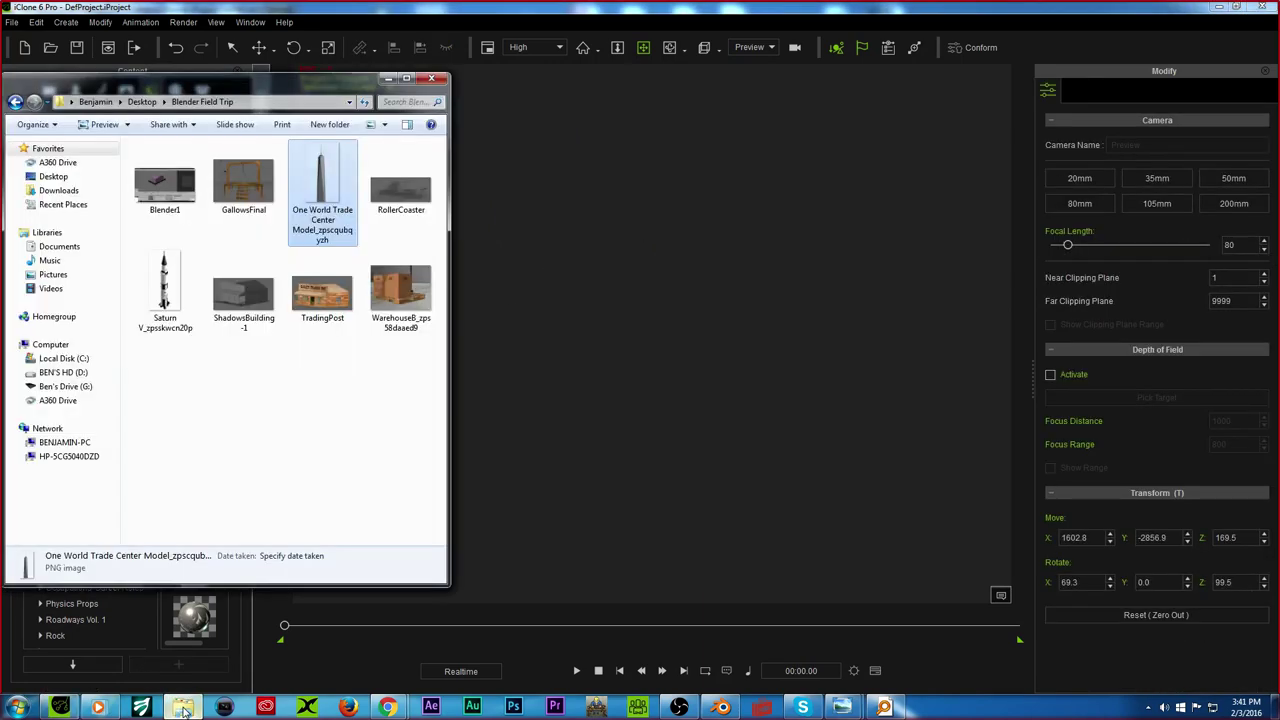
left_click(53, 177)
scroll(188, 375, "down", 6)
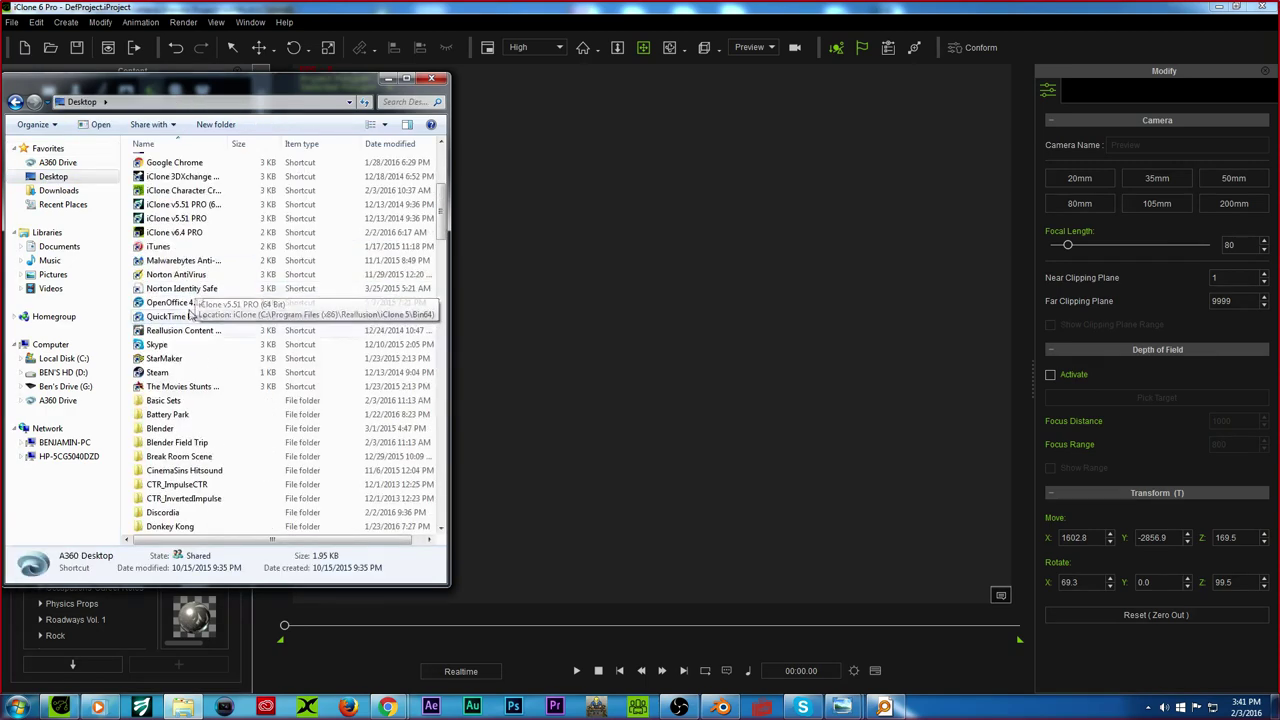
double_click(184, 442)
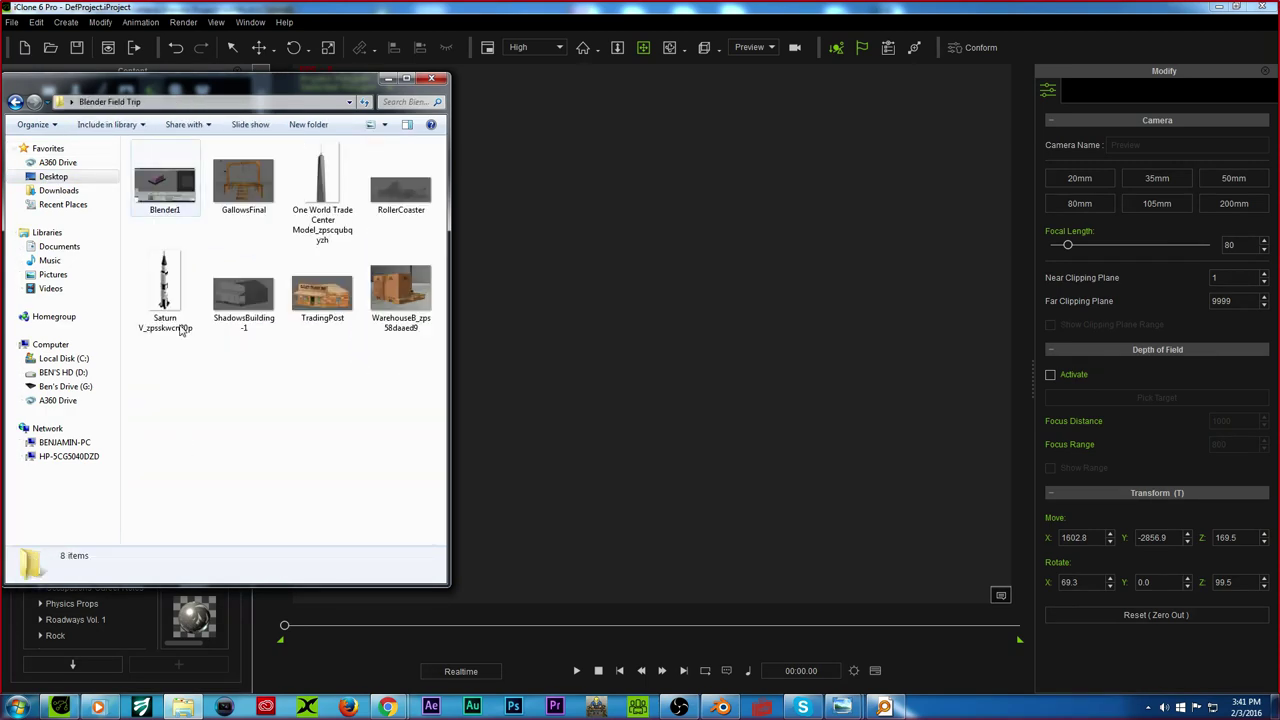
Step: Open the Basic Sets folder on the Desktop and add the Cornice prop to the iClone scene
left_click(15, 101)
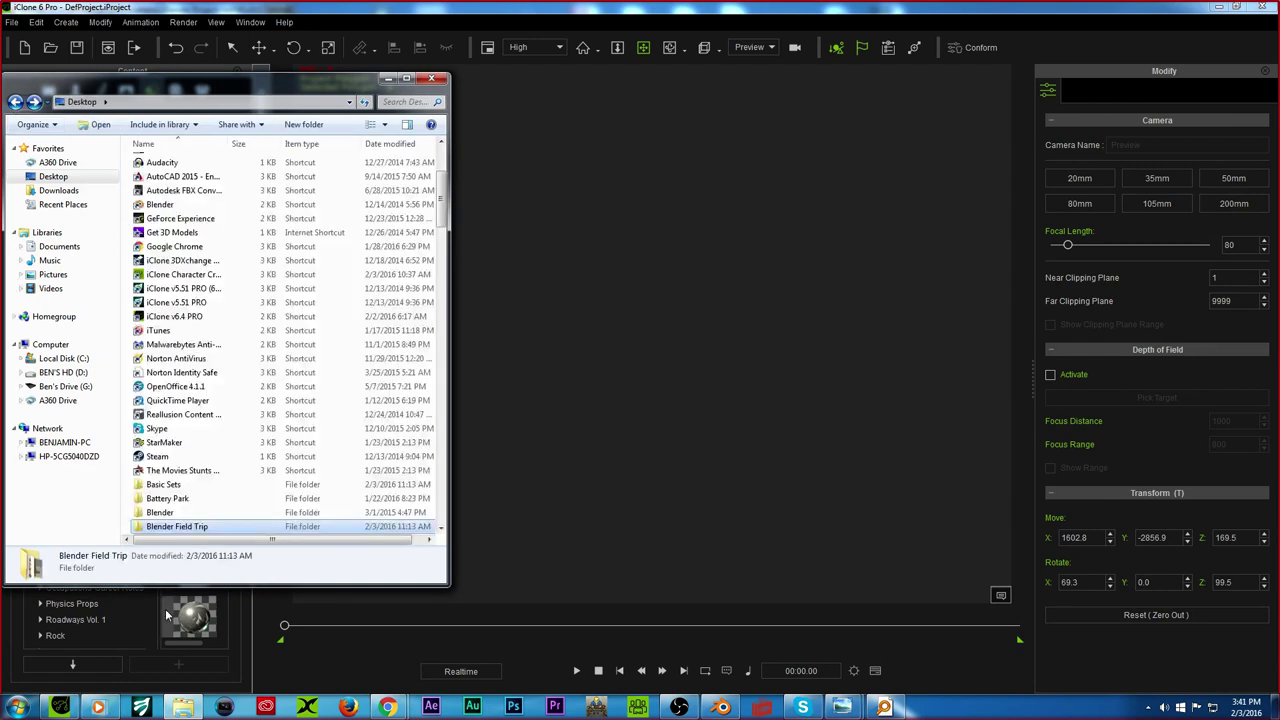
double_click(165, 485)
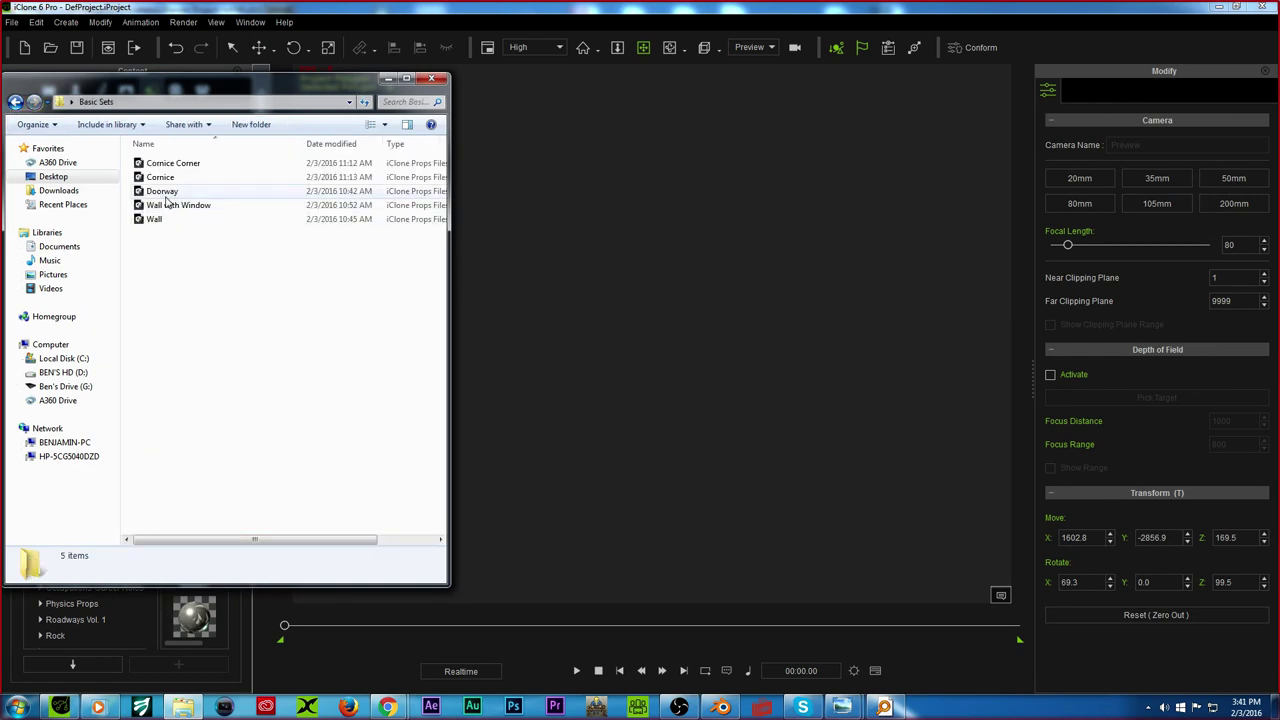
left_click_drag(160, 177, 752, 518)
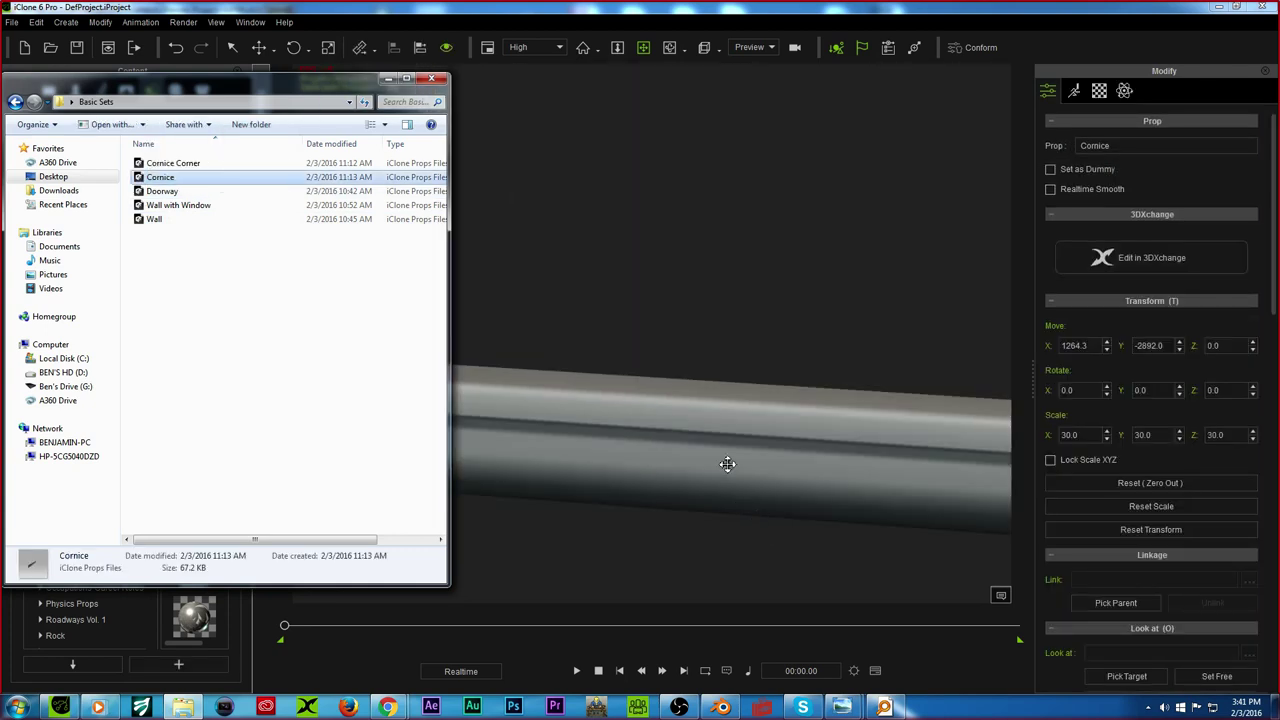
left_click(740, 500)
scroll(631, 443, "down", 5)
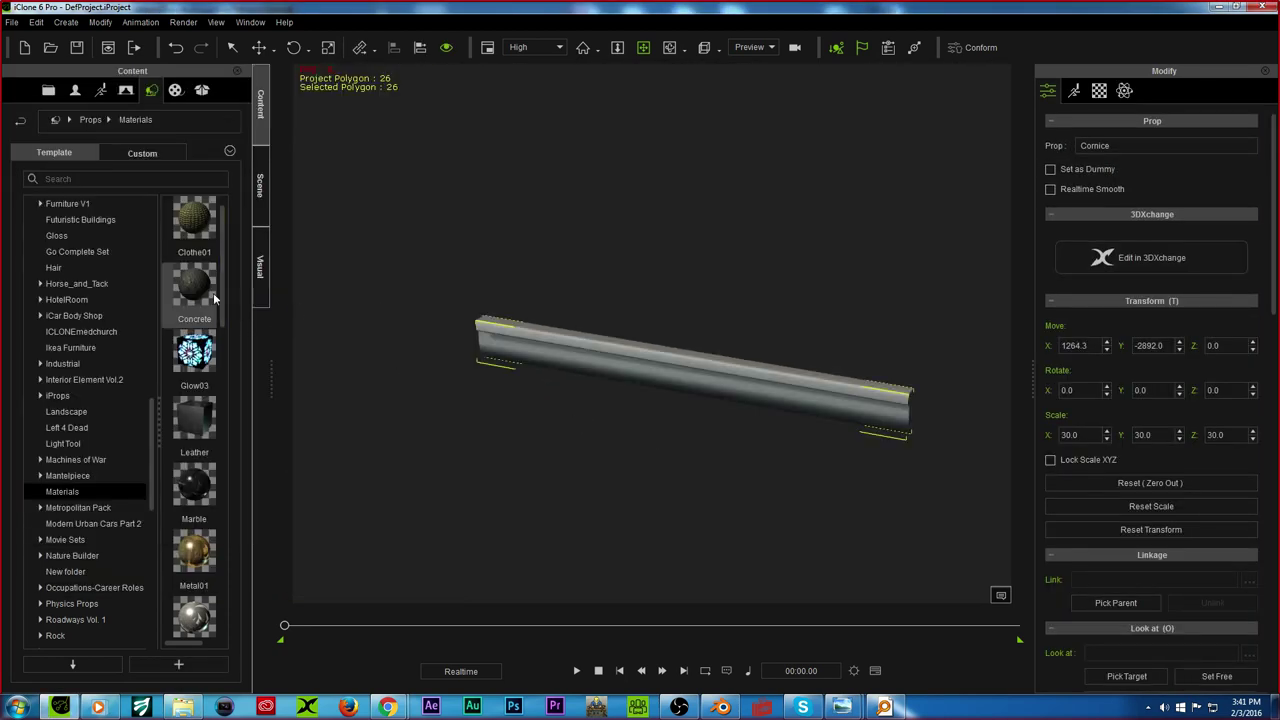
Step: Find the saved Concrete material file in the Documents library and apply it to the cornice
left_click(180, 708)
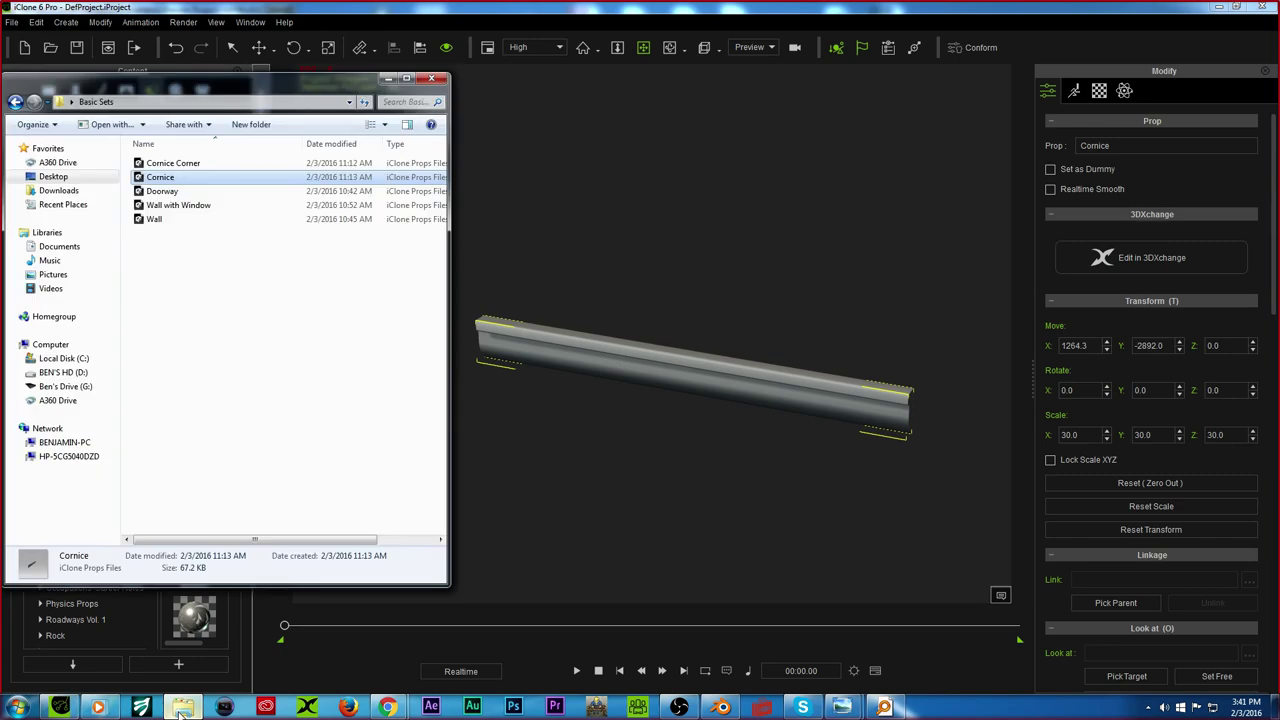
left_click(52, 246)
scroll(265, 368, "down", 5)
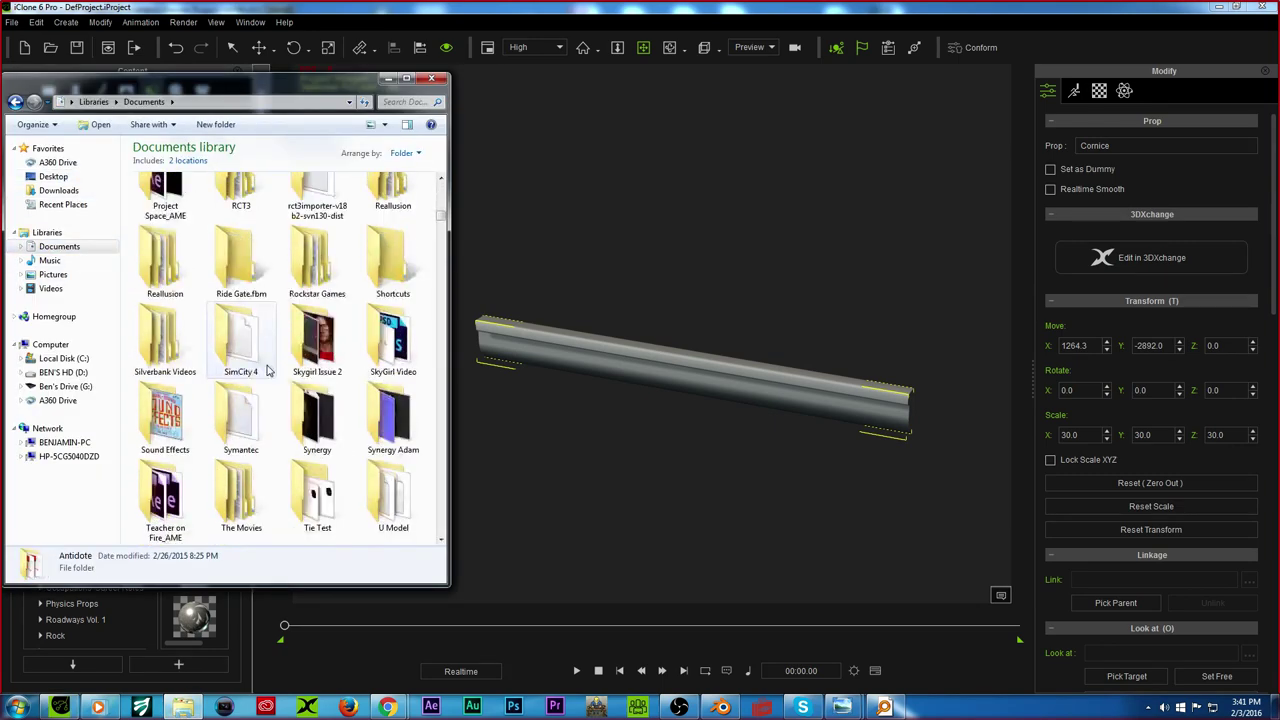
scroll(265, 368, "up", 15)
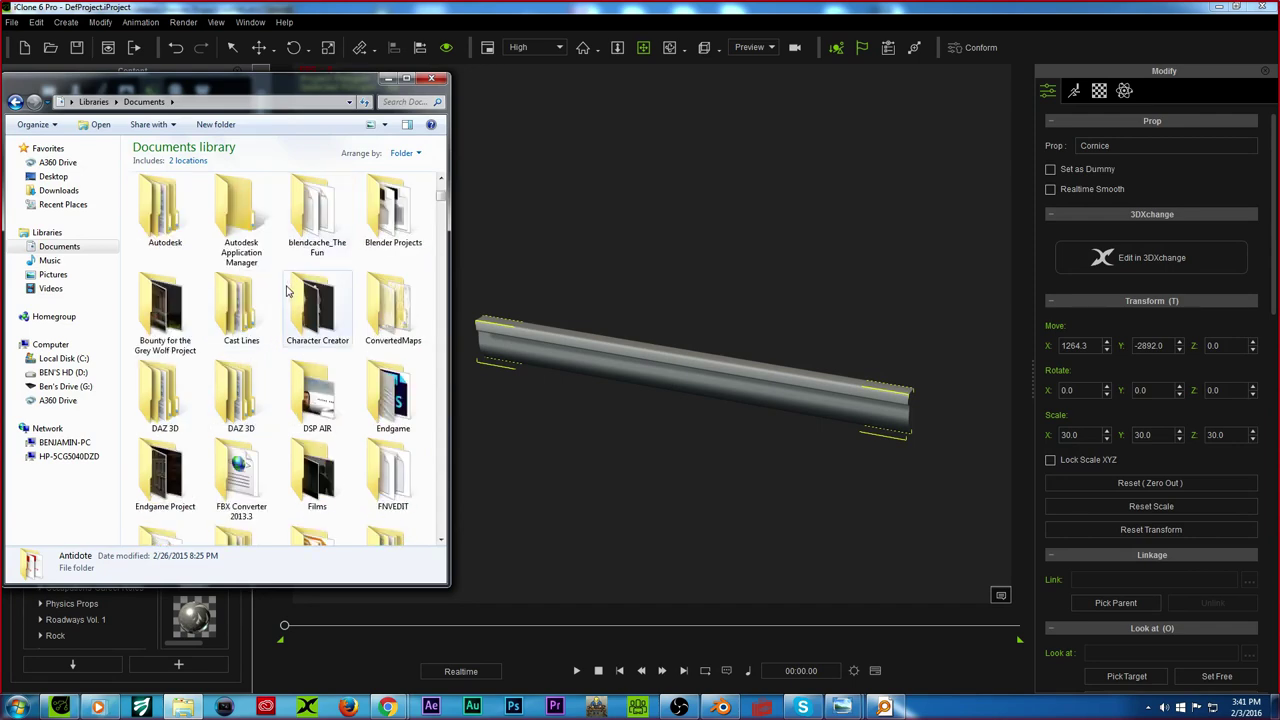
scroll(253, 309, "down", 5)
scroll(253, 309, "down", 5)
scroll(243, 252, "down", 2)
scroll(243, 252, "up", 2)
left_click_drag(243, 252, 650, 363)
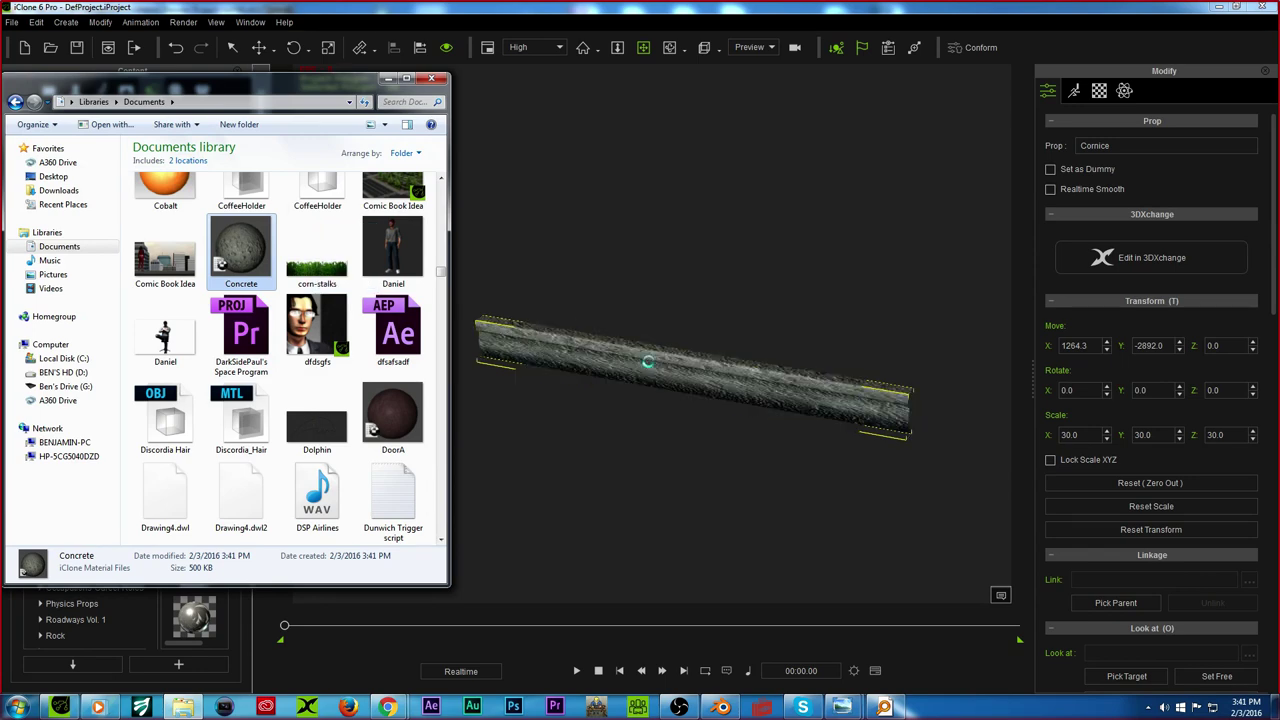
scroll(662, 305, "up", 4)
scroll(660, 314, "down", 3)
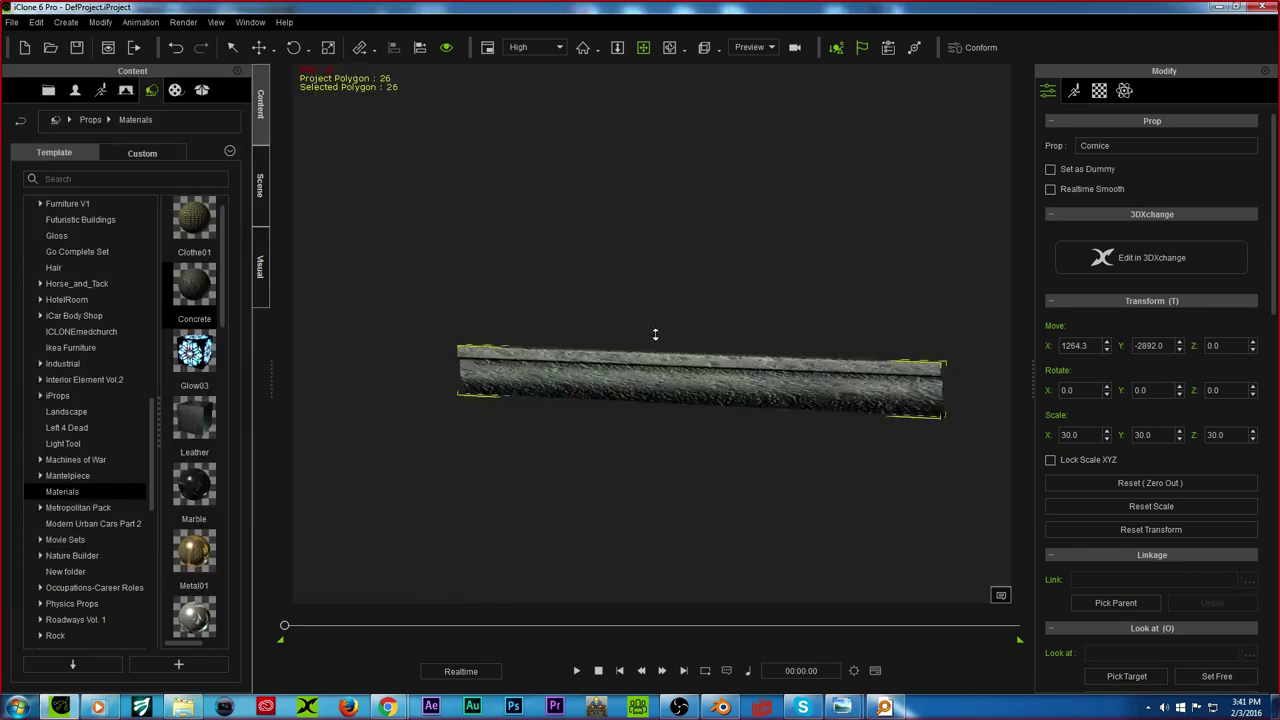
Step: Set the U tiling of the cornice's diffuse texture to 4 and adjust its V tiling
left_click(1099, 90)
scroll(1104, 330, "down", 3)
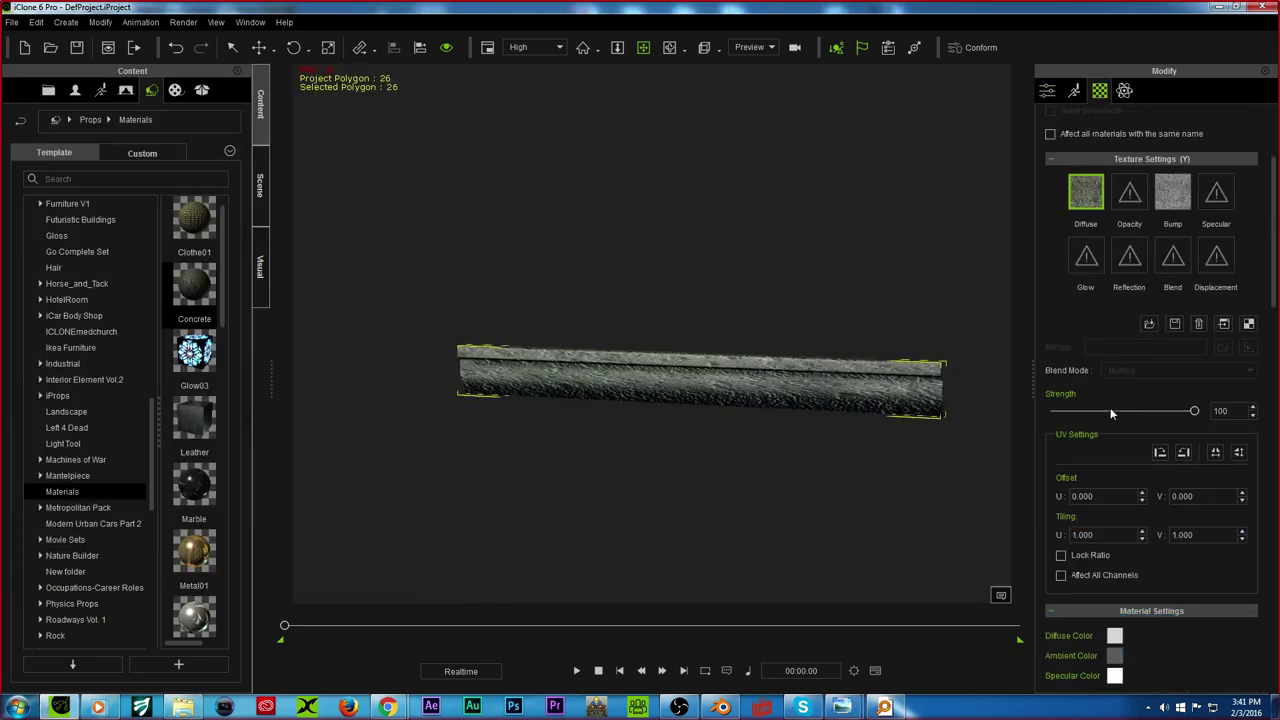
key("Return")
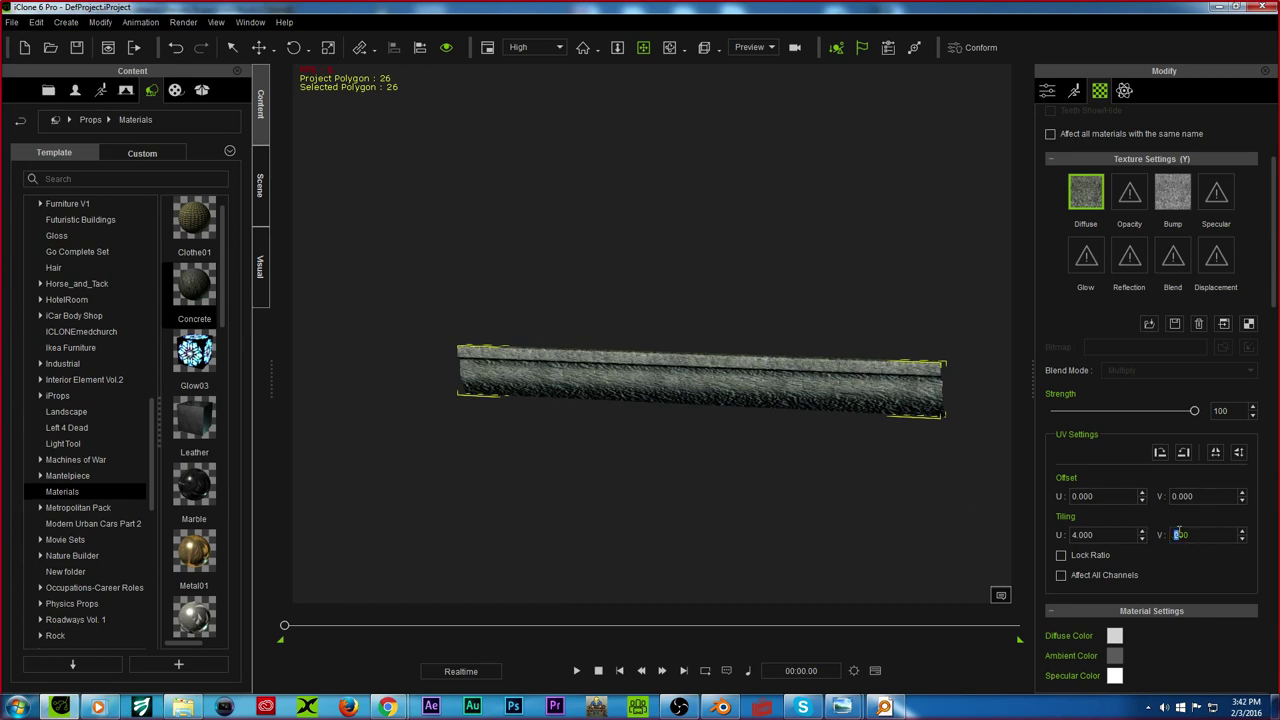
key("Return")
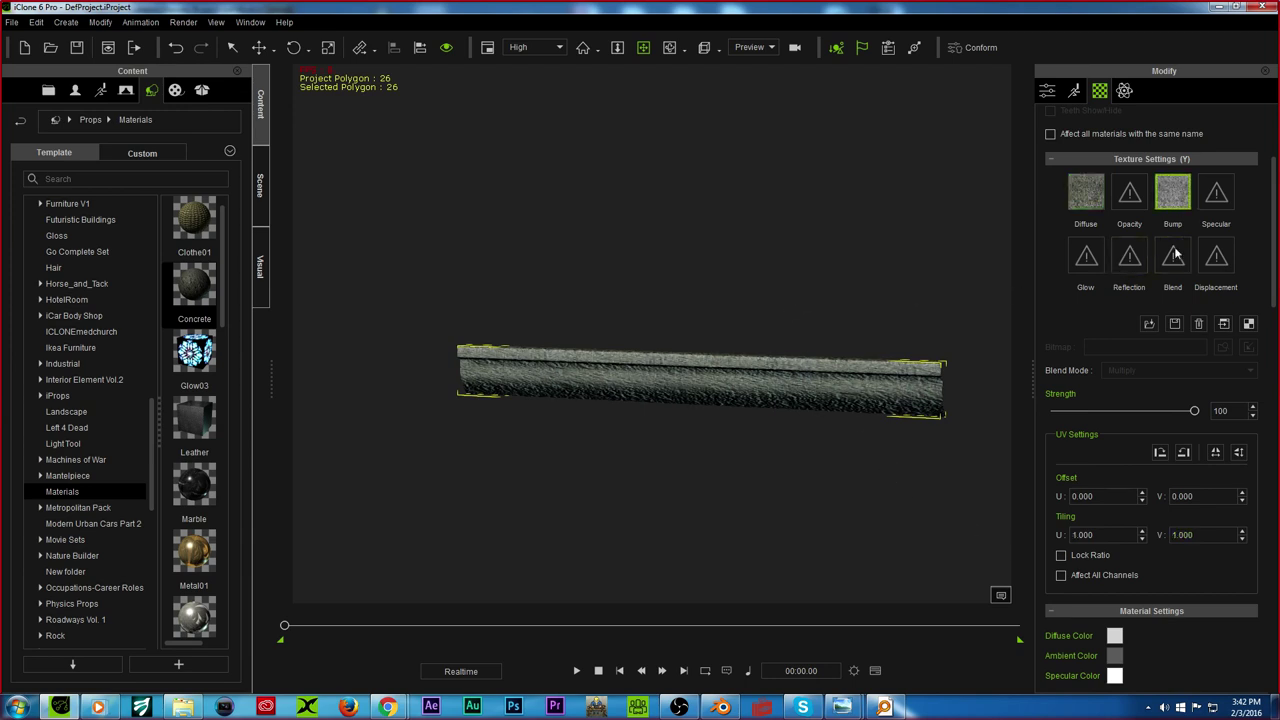
Step: Reduce the cornice's bump strength to 0, inspect the surface, and delete the cornice from the scene
left_click_drag(1198, 414, 890, 417)
left_click_drag(652, 280, 524, 207)
right_click_drag(524, 207, 846, 337)
scroll(501, 345, "up", 3)
scroll(739, 346, "down", 3)
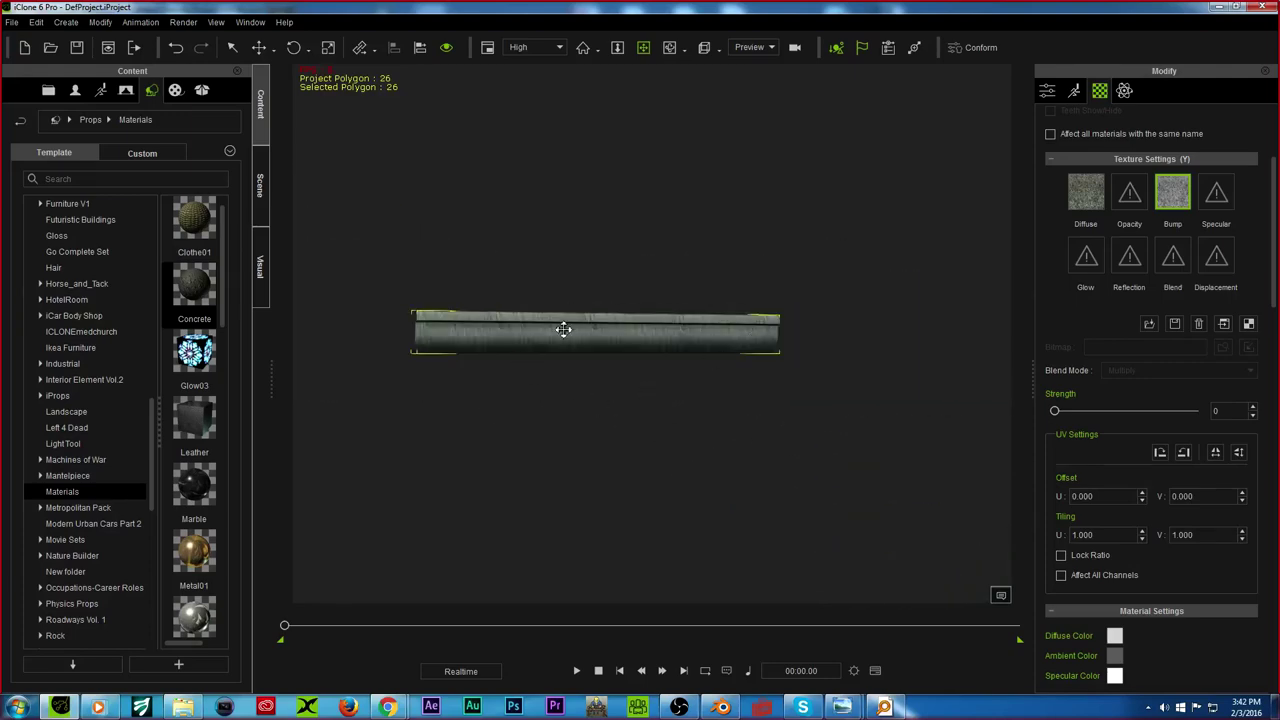
right_click_drag(531, 276, 484, 320)
scroll(484, 320, "up", 2)
key("Delete")
Step: Preview the Metal01 sphere from the Materials props with its texture settings, and delete it from the scene
scroll(199, 340, "down", 5)
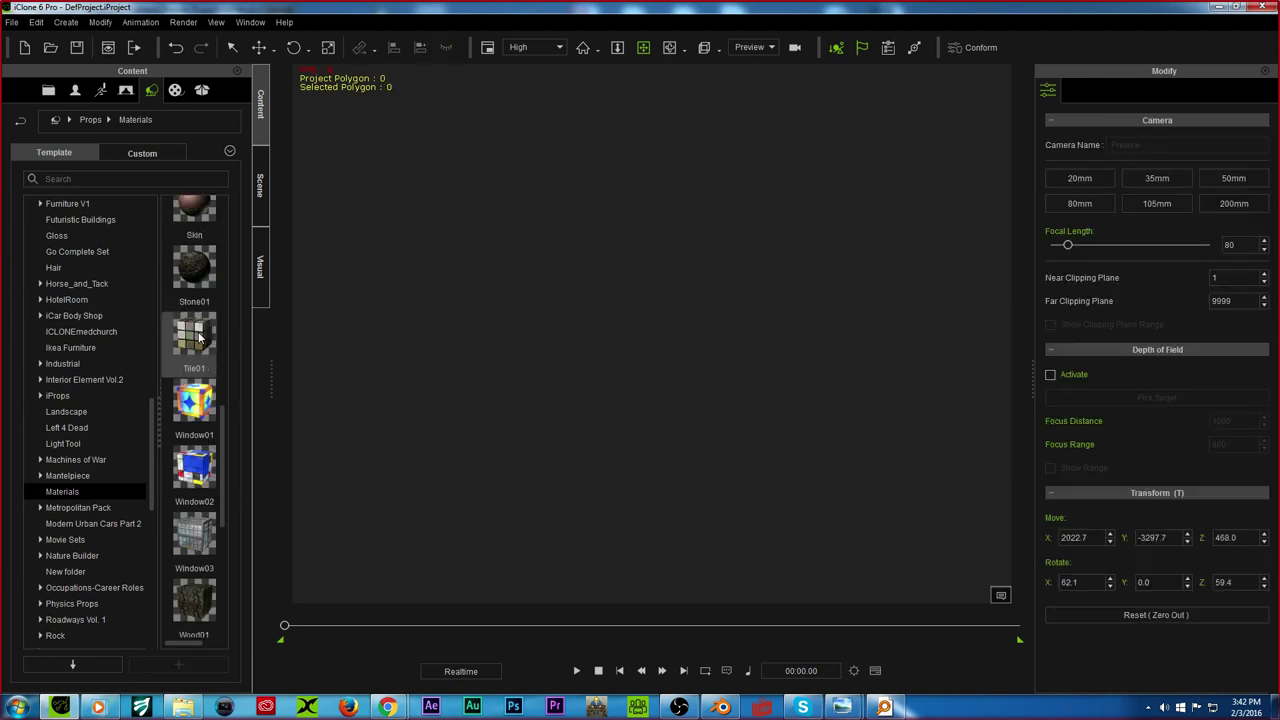
scroll(60, 330, "up", 8)
scroll(53, 366, "up", 5)
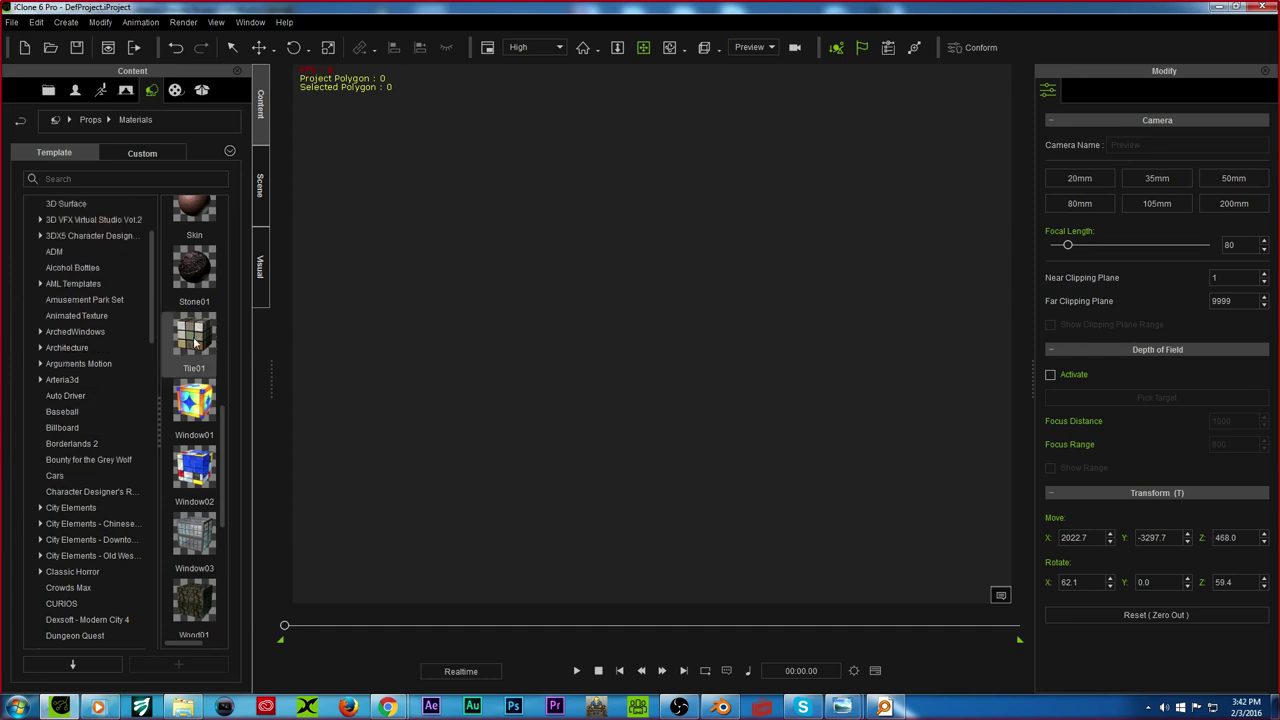
scroll(213, 345, "up", 3)
scroll(205, 360, "up", 5)
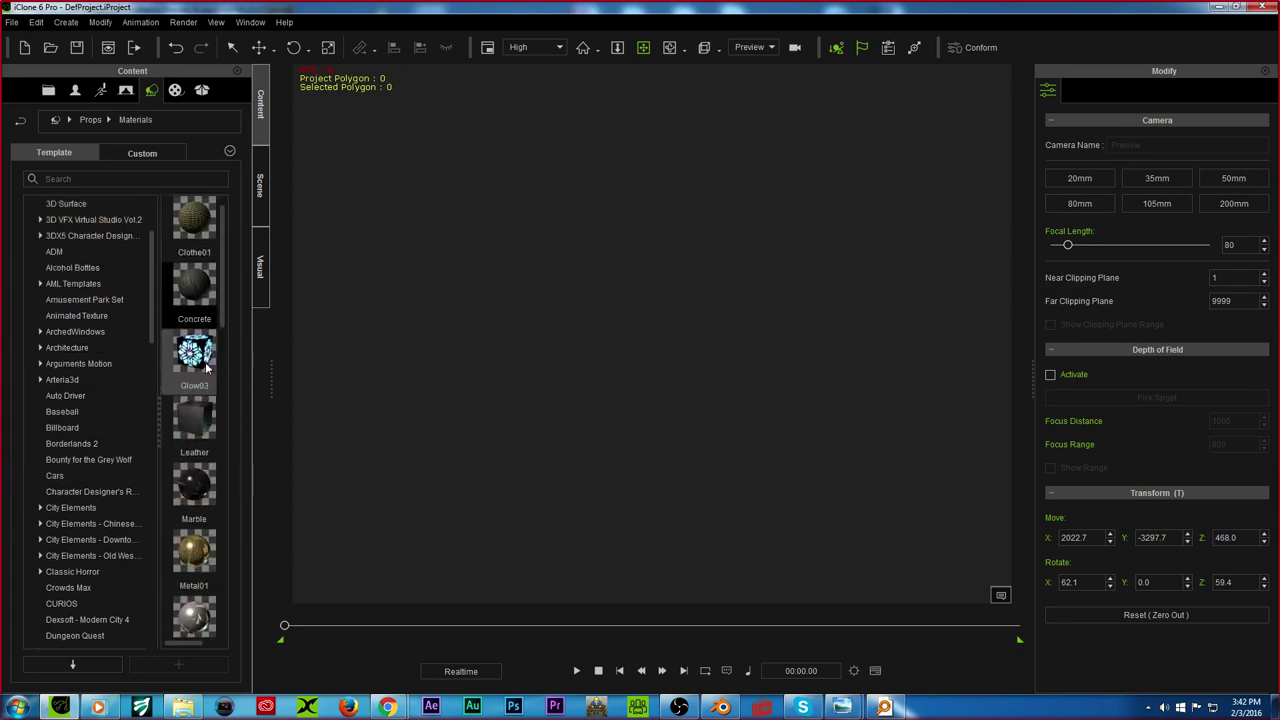
left_click_drag(194, 550, 640, 478)
right_click_drag(640, 476, 363, 103)
scroll(490, 202, "up", 2)
left_click(1099, 92)
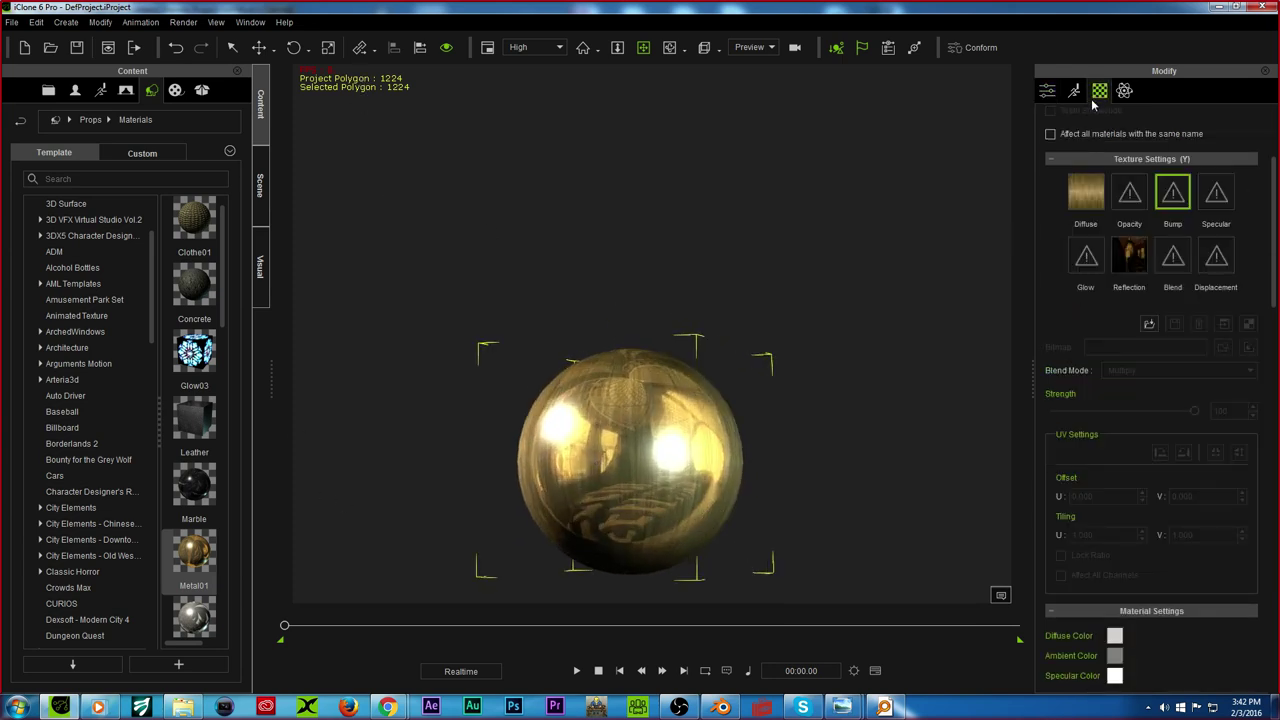
left_click_drag(366, 331, 425, 222)
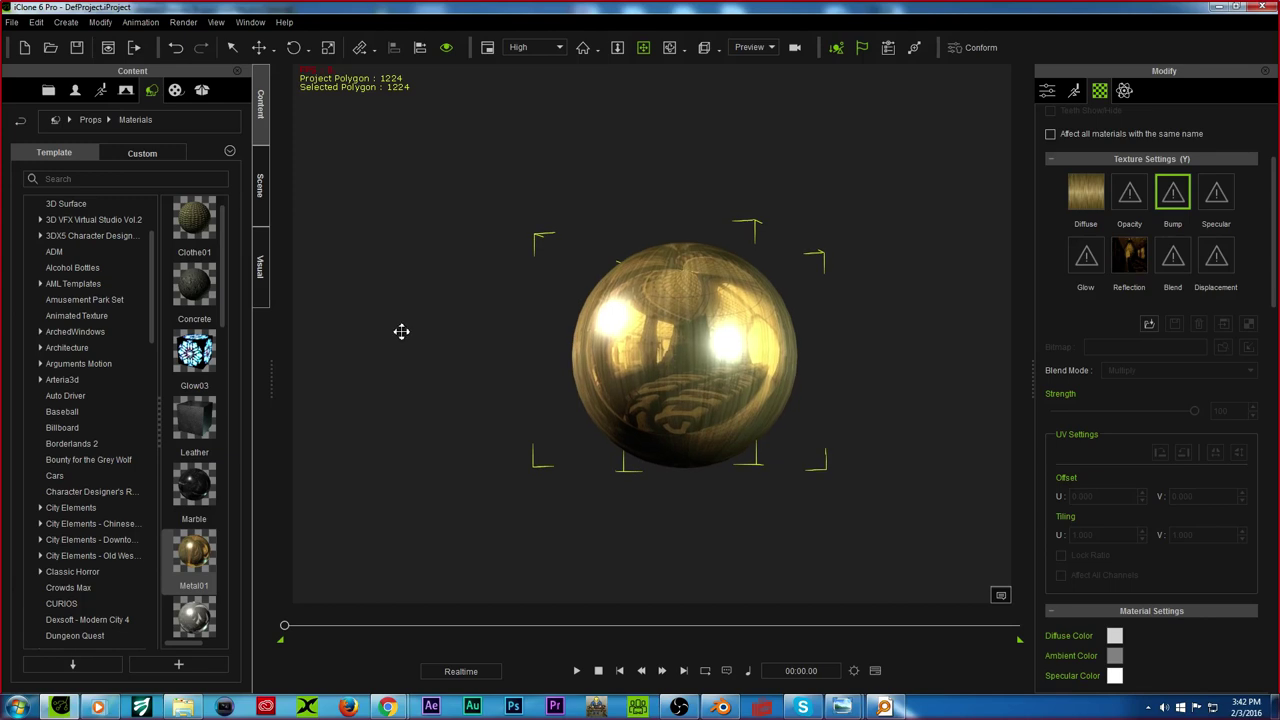
key("Delete")
Step: Preview the Marble and Clothe01 spheres one after the other in the scene, deleting each
left_click_drag(194, 485, 711, 465)
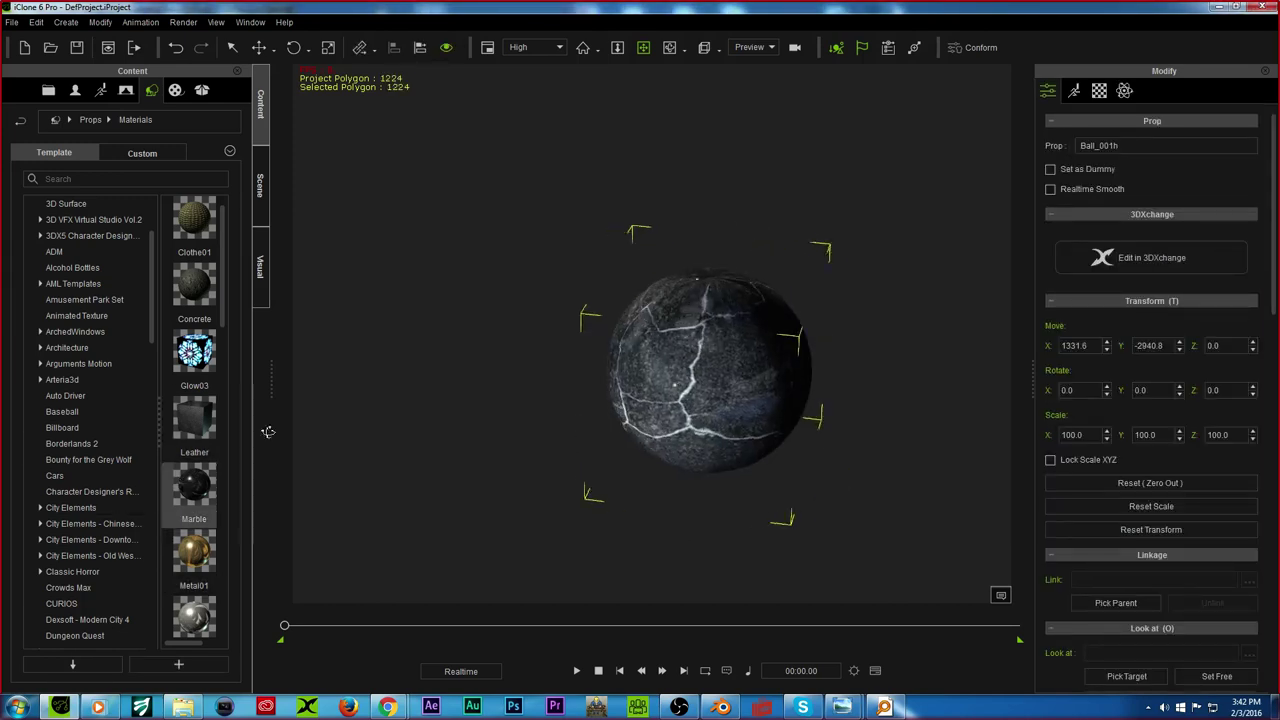
key("Delete")
left_click_drag(194, 244, 617, 420)
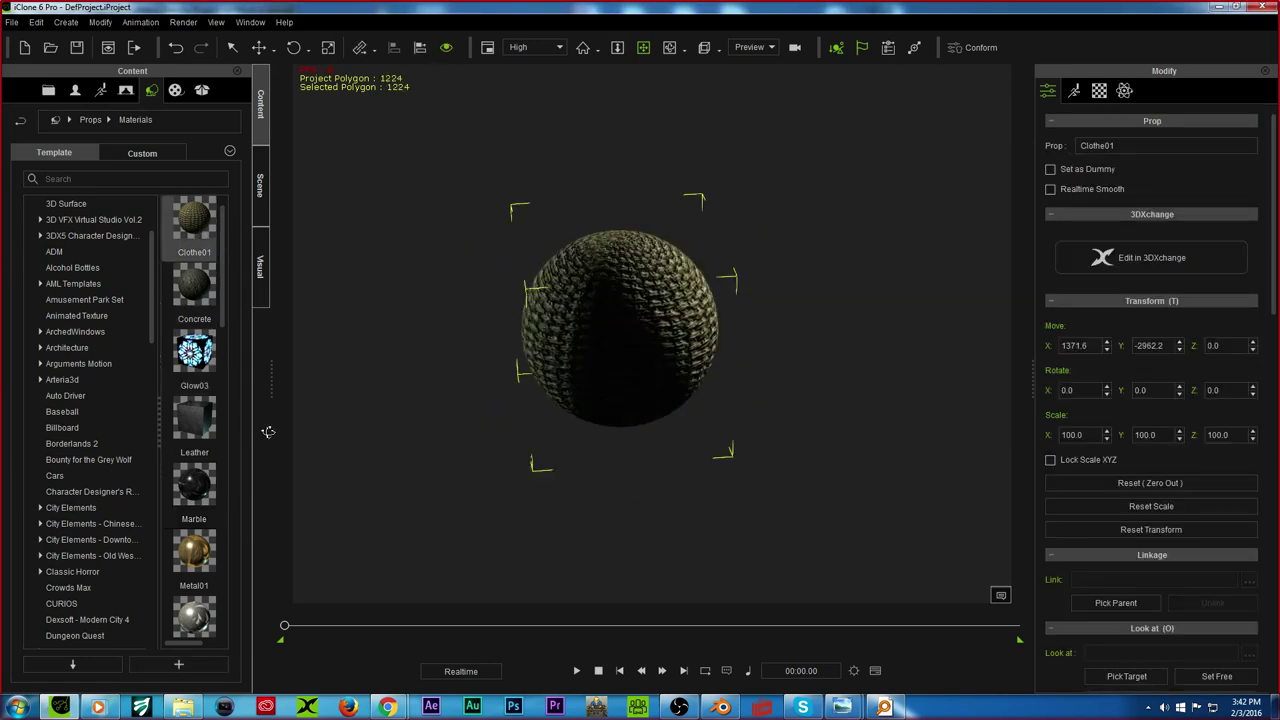
key("Delete")
Step: Preview the Tile01 cube from the Materials props in the scene and delete it
scroll(195, 420, "down", 5)
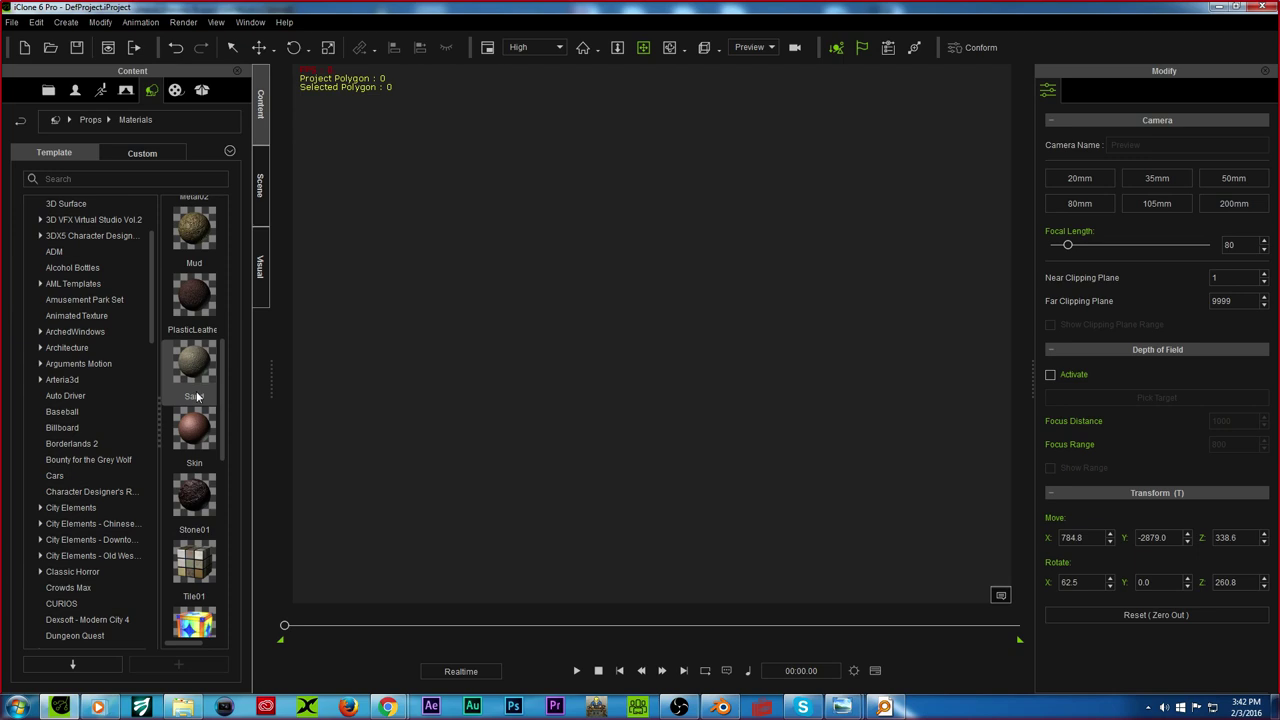
left_click_drag(203, 563, 484, 516)
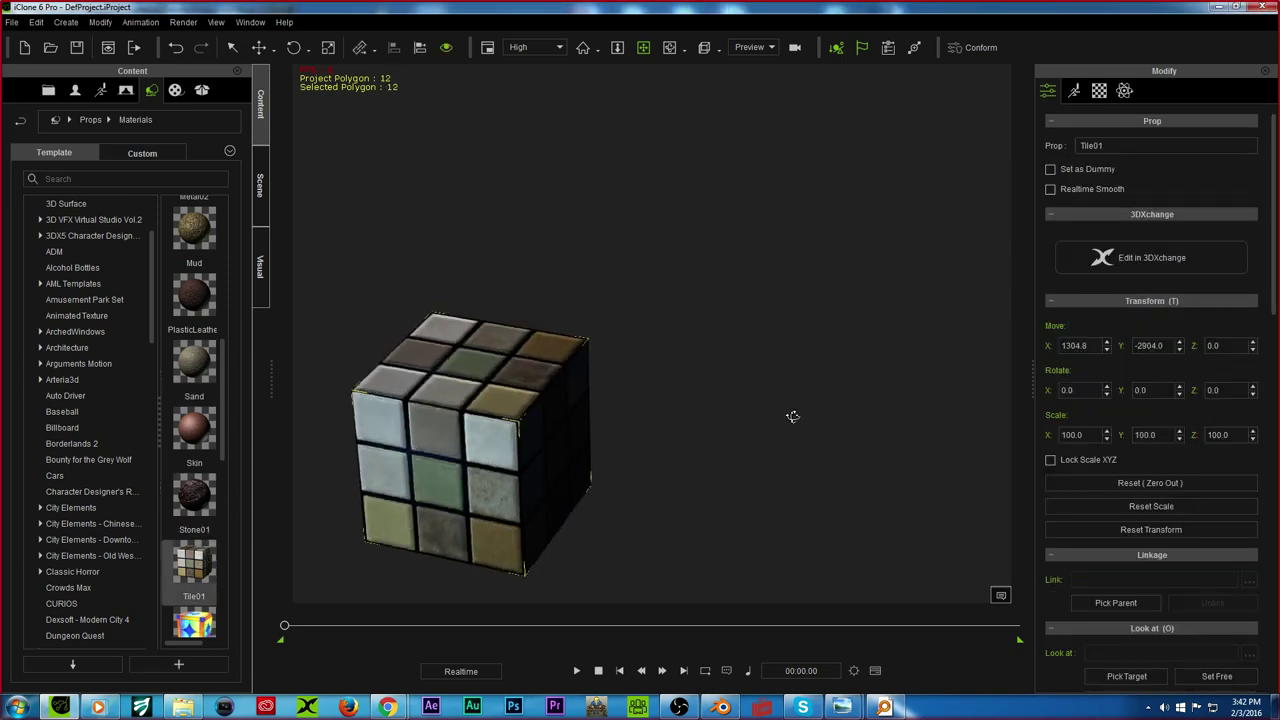
key("Delete")
Step: Preview the Wood03 cube up close in the scene and delete it
scroll(200, 429, "down", 5)
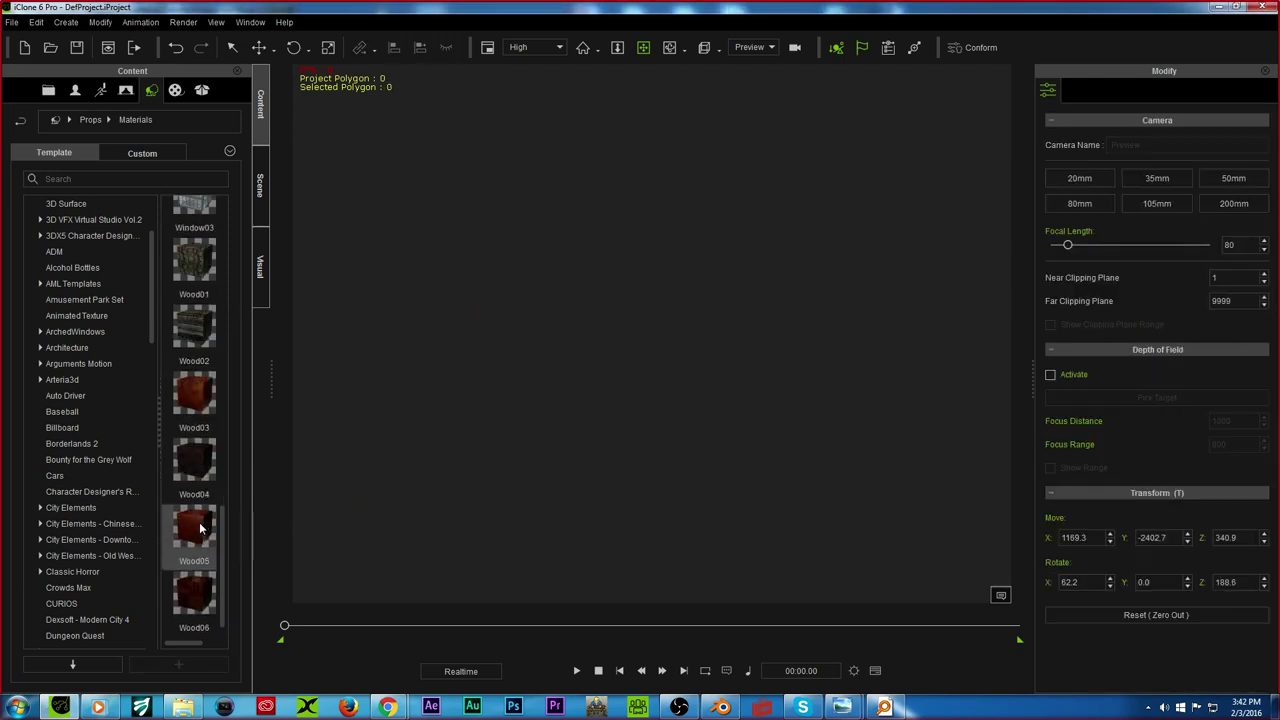
left_click_drag(196, 405, 640, 497)
right_click_drag(640, 497, 745, 422)
scroll(686, 411, "up", 3)
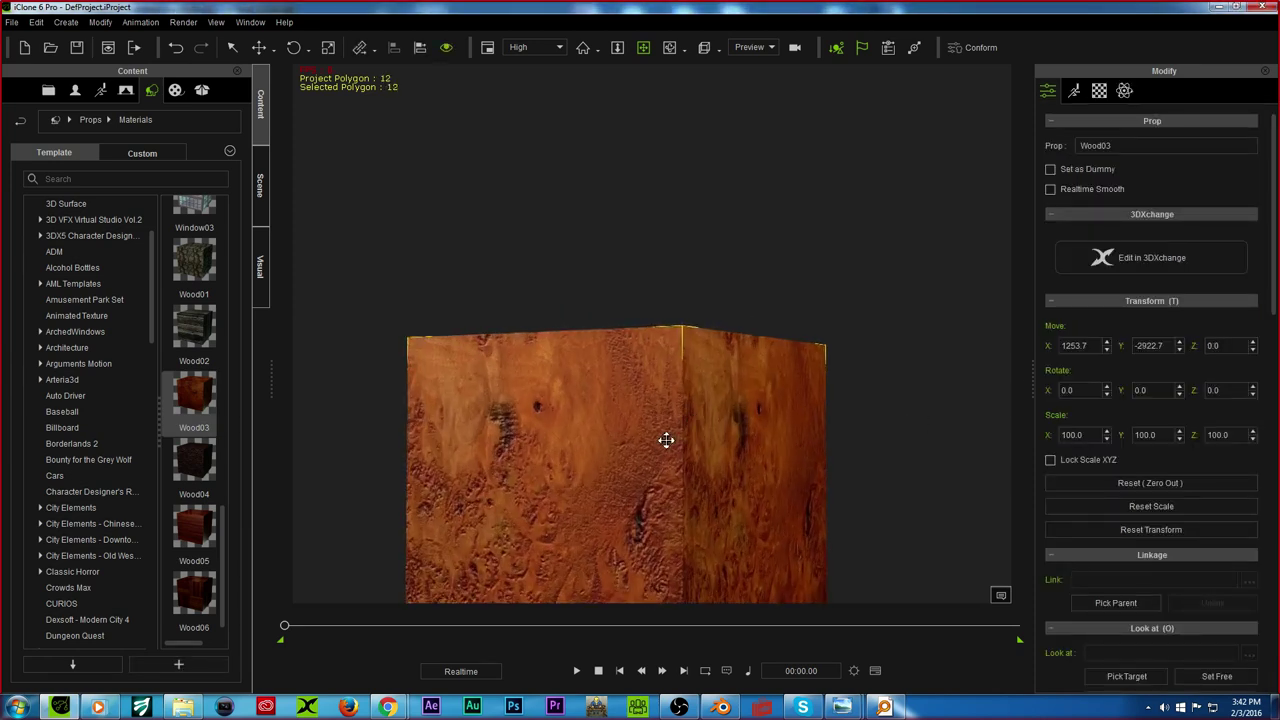
key("Delete")
Step: Preview the Wood05 cube from several angles in the scene and delete it
left_click_drag(198, 535, 511, 501)
right_click_drag(557, 269, 270, 516)
scroll(514, 466, "up", 2)
left_click_drag(455, 520, 570, 390)
scroll(491, 396, "up", 1)
scroll(193, 542, "up", 5)
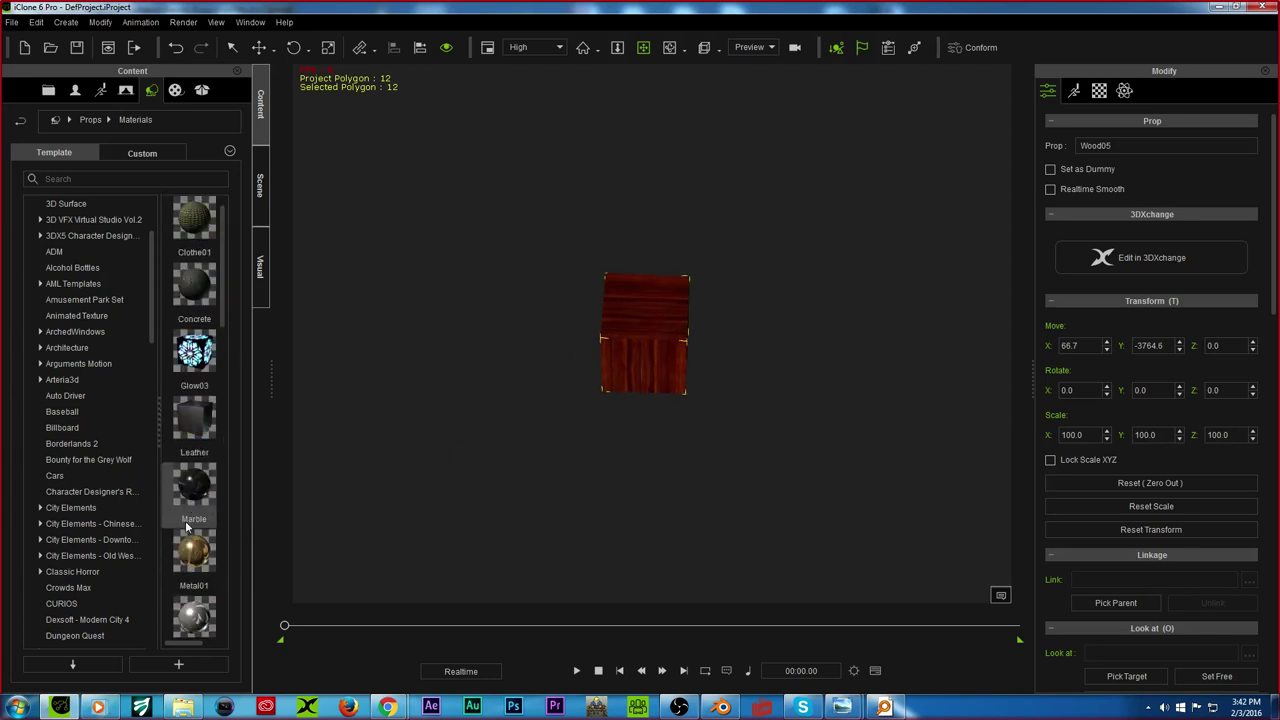
left_click_drag(608, 291, 620, 313)
key("Delete")
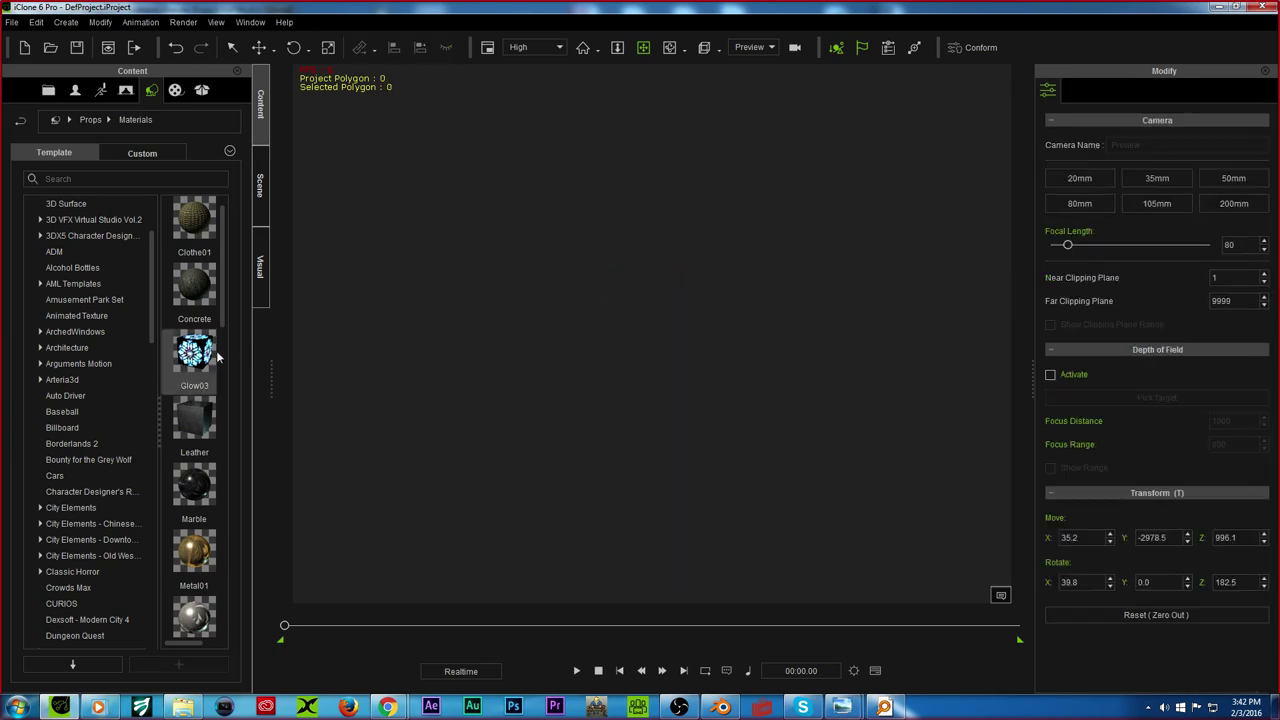
Step: Preview Capsule_001 from the 3D Blocks Capsule props in the scene and delete it
scroll(91, 348, "up", 2)
left_click(63, 236)
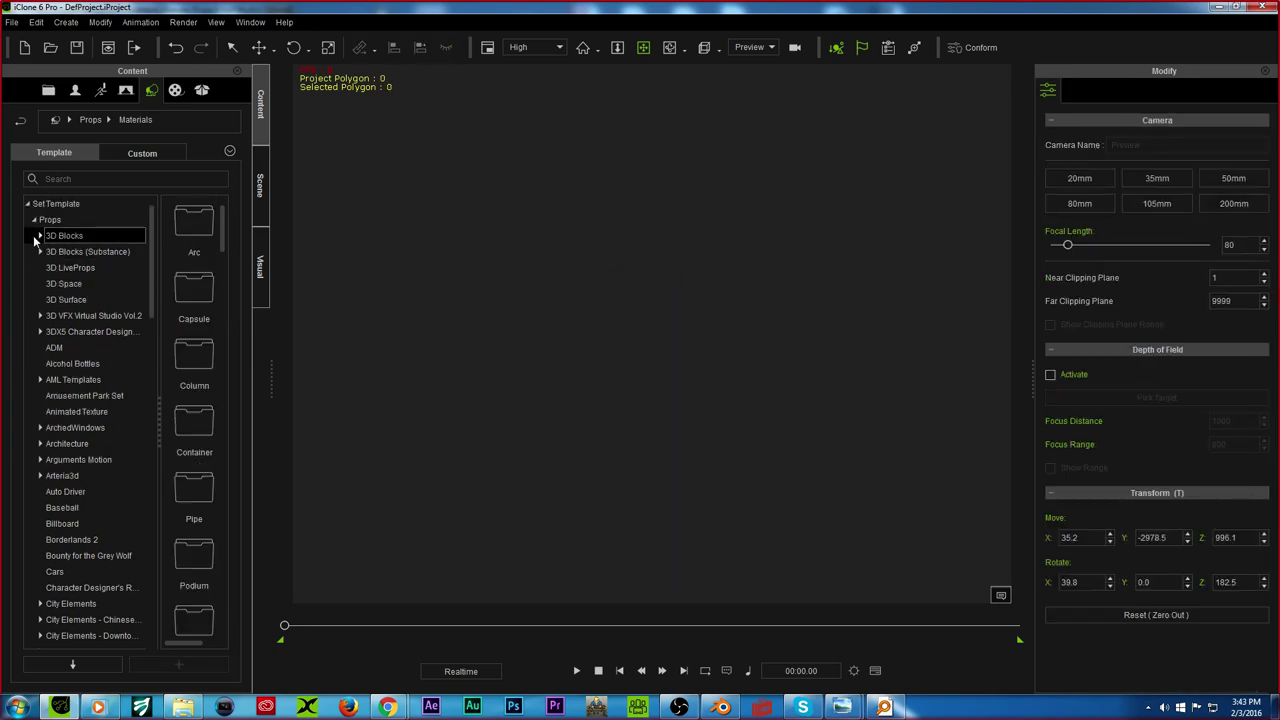
left_click(40, 236)
left_click(70, 268)
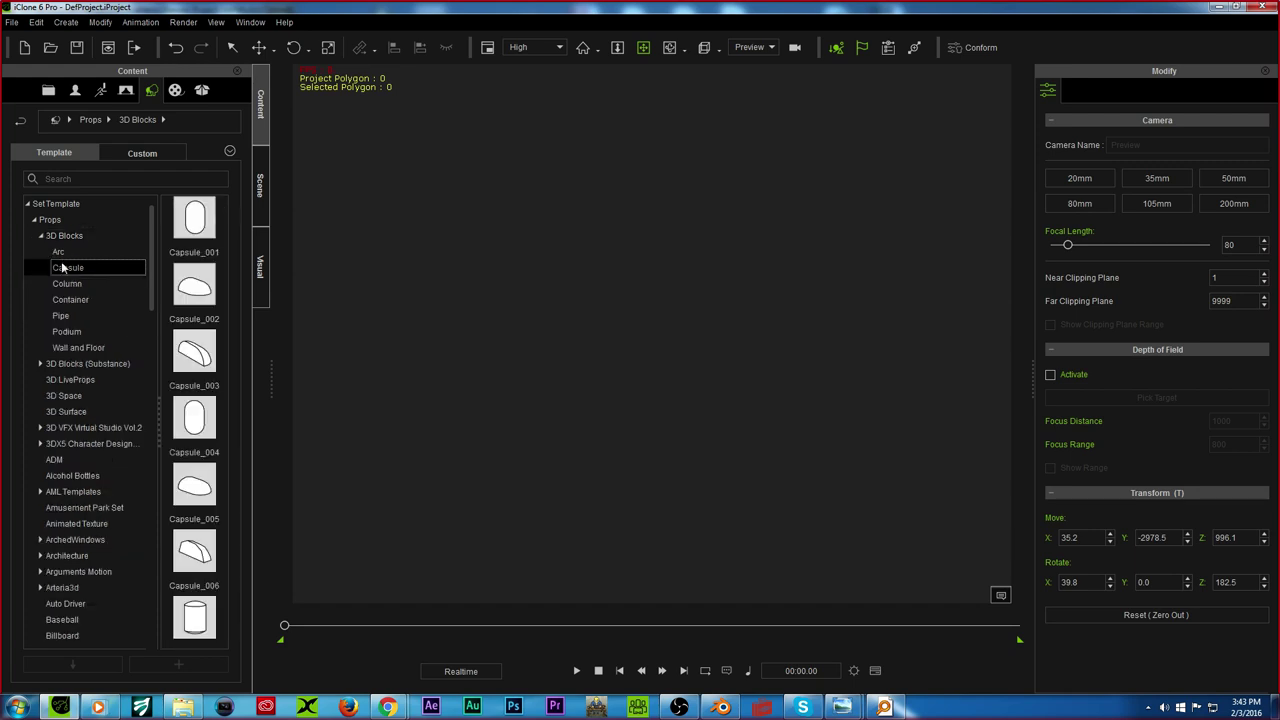
left_click_drag(187, 257, 761, 477)
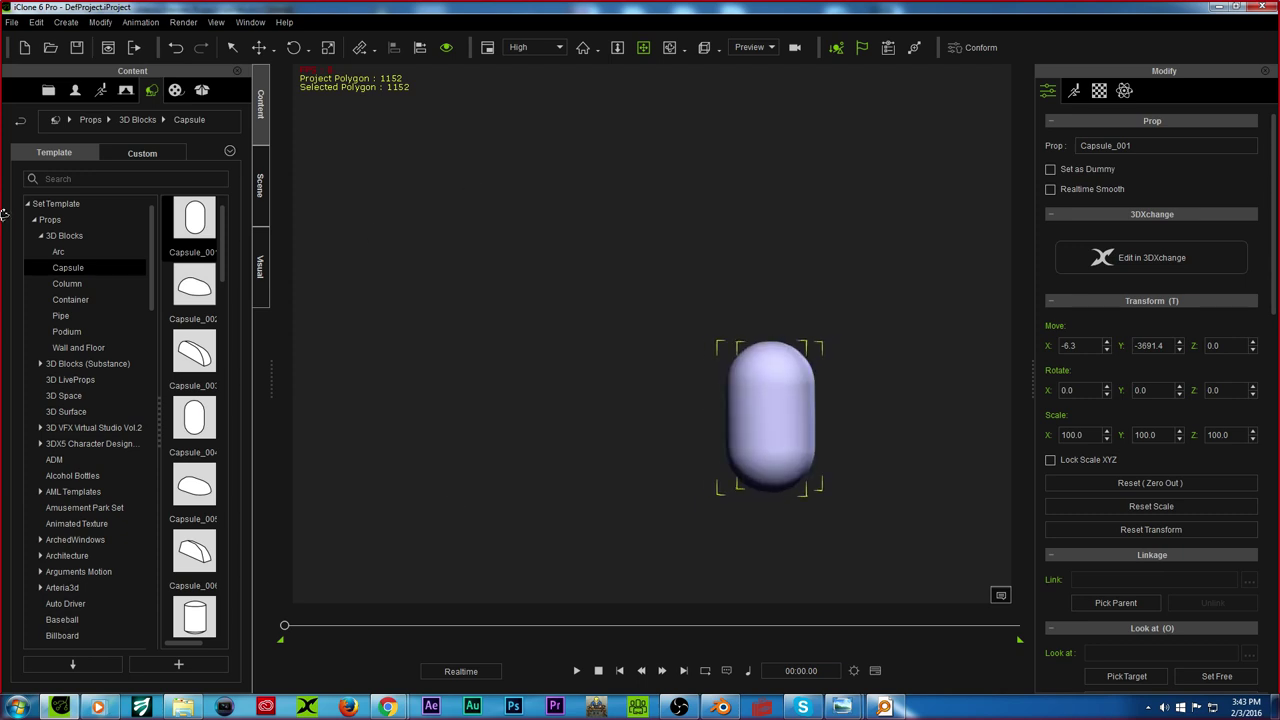
key("Delete")
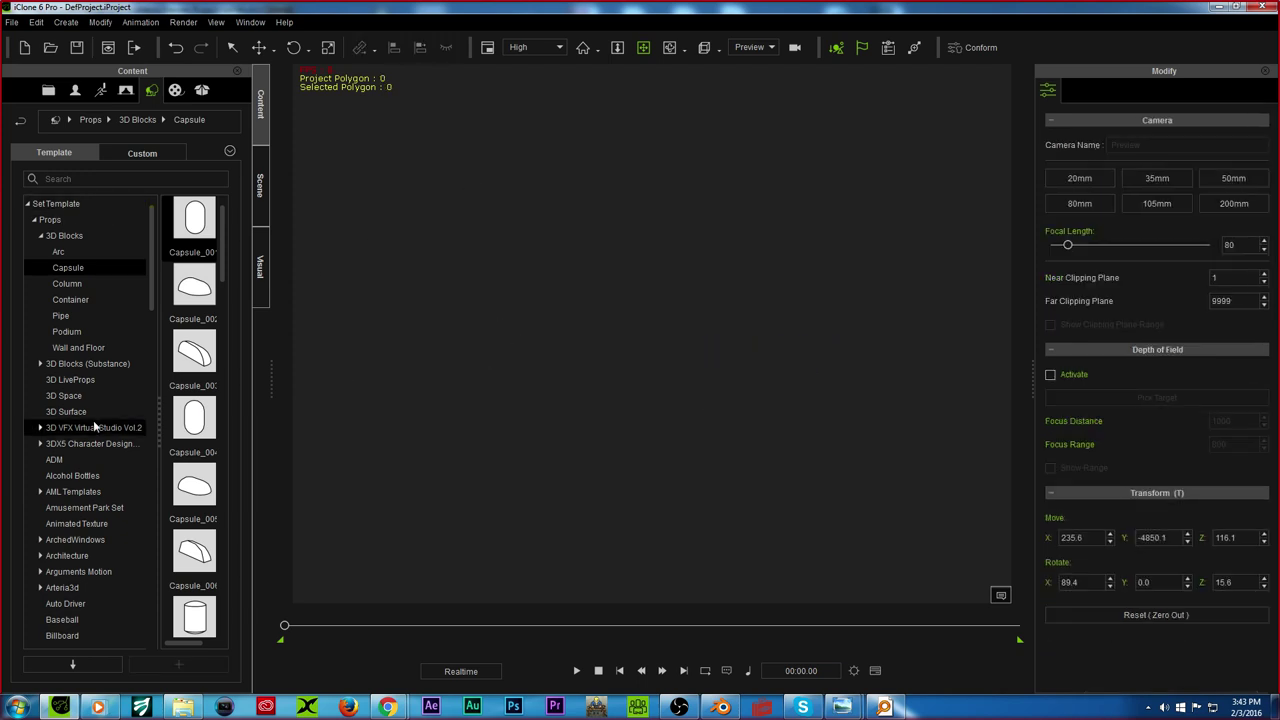
Step: Try a multi-duplicate of the Floor_001 prop with 2 copies moved 415.9 in X, and delete the floor
left_click(64, 347)
double_click(194, 287)
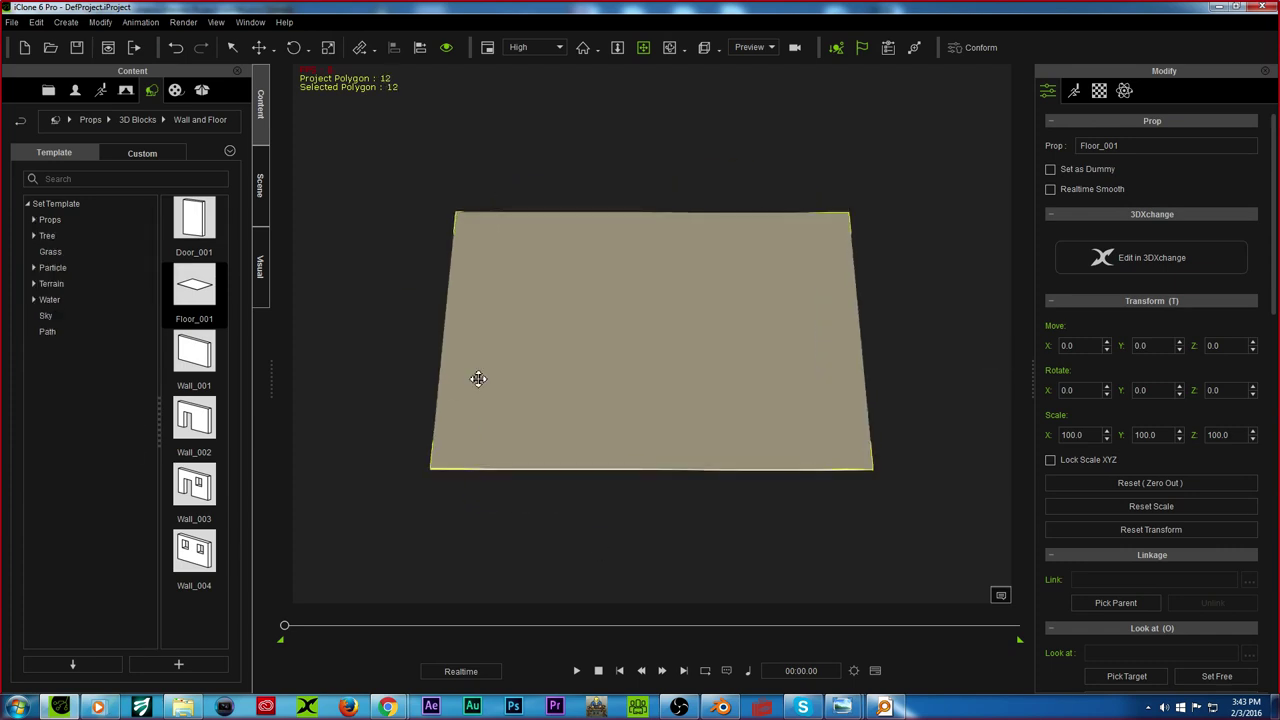
key("ctrl+shift+d")
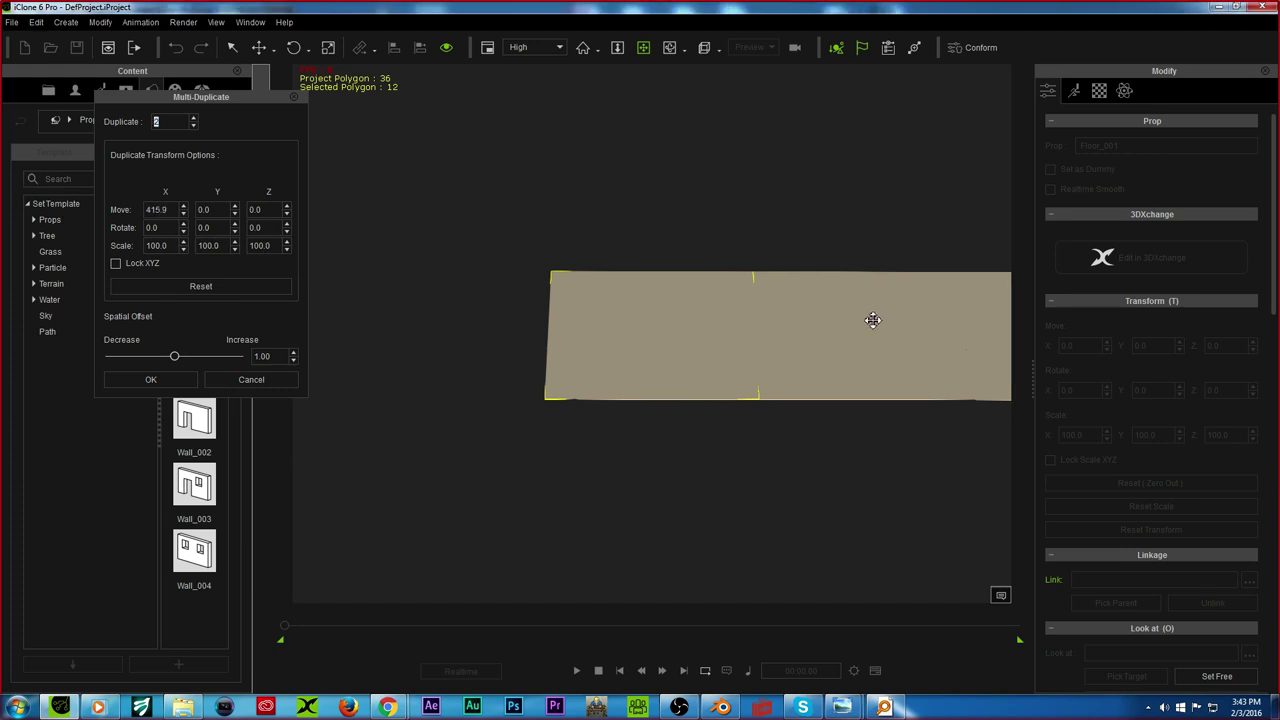
left_click(294, 97)
middle_click_drag(705, 340, 600, 305)
scroll(537, 336, "down", 3)
key("Delete")
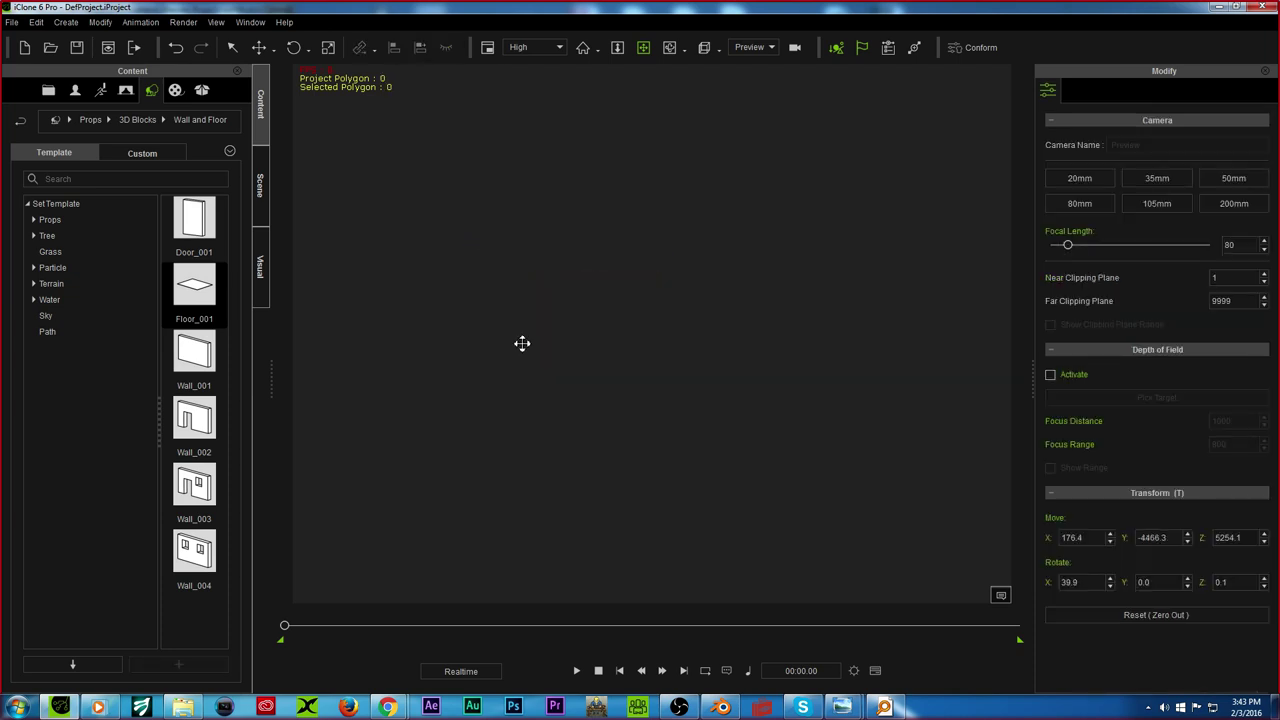
Step: Launch Blender
left_click(17, 707)
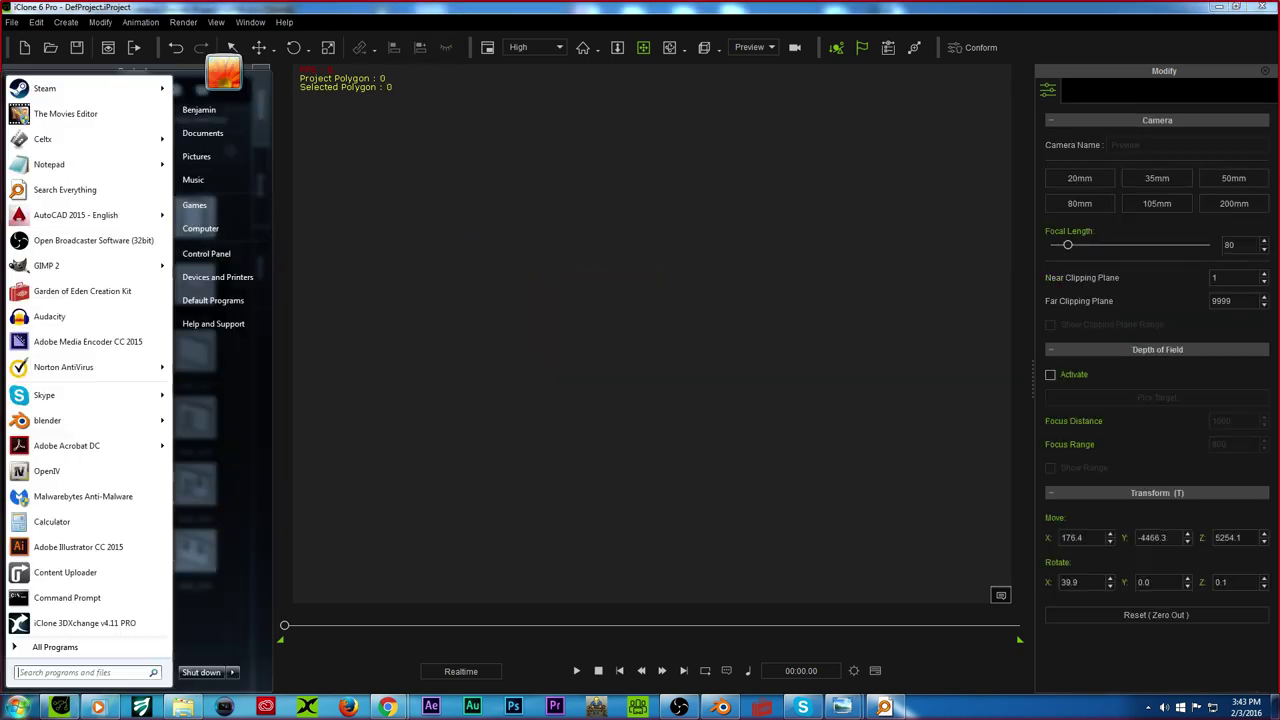
left_click(60, 412)
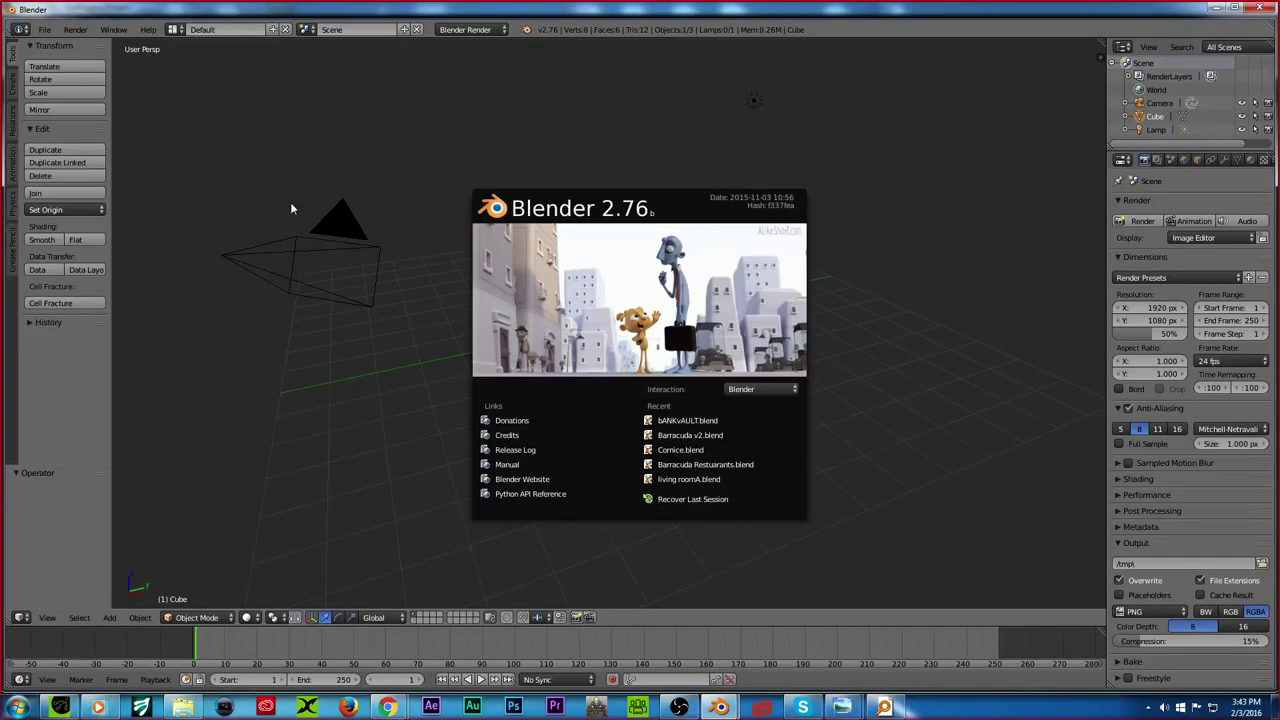
Step: Dismiss the Blender splash screen, switch back to iClone and open the project settings
left_click(291, 208)
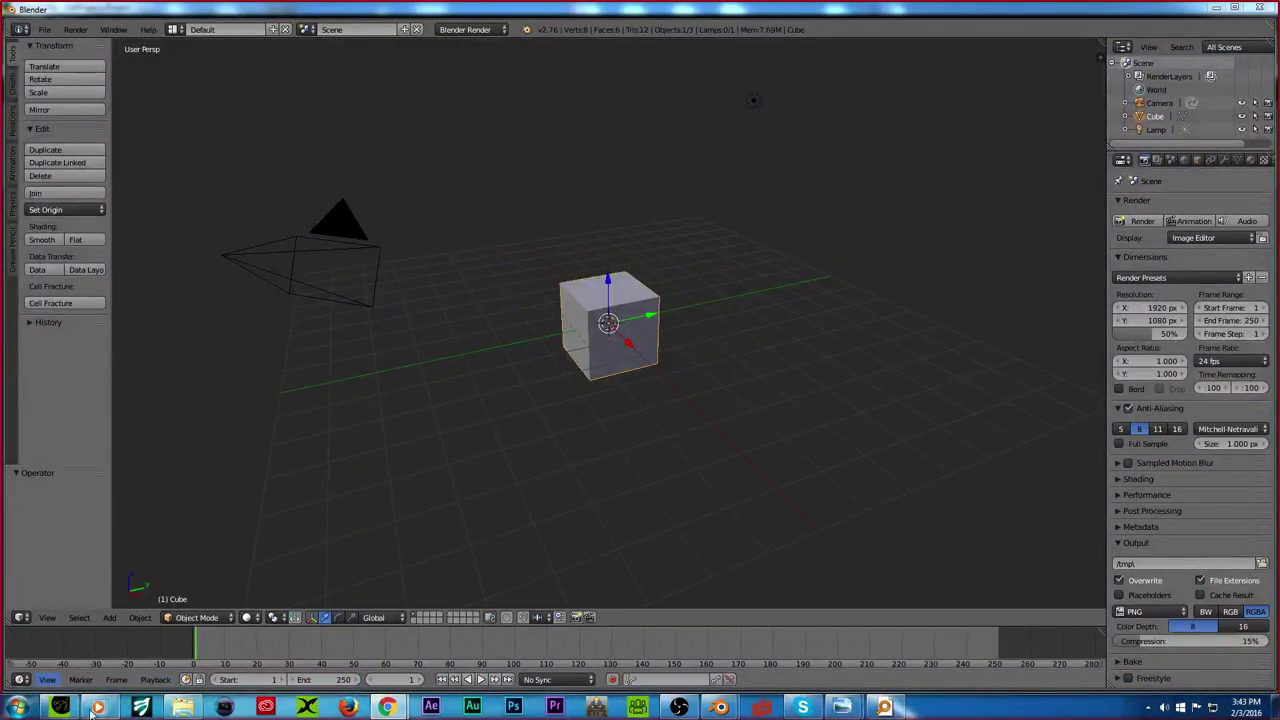
left_click(66, 706)
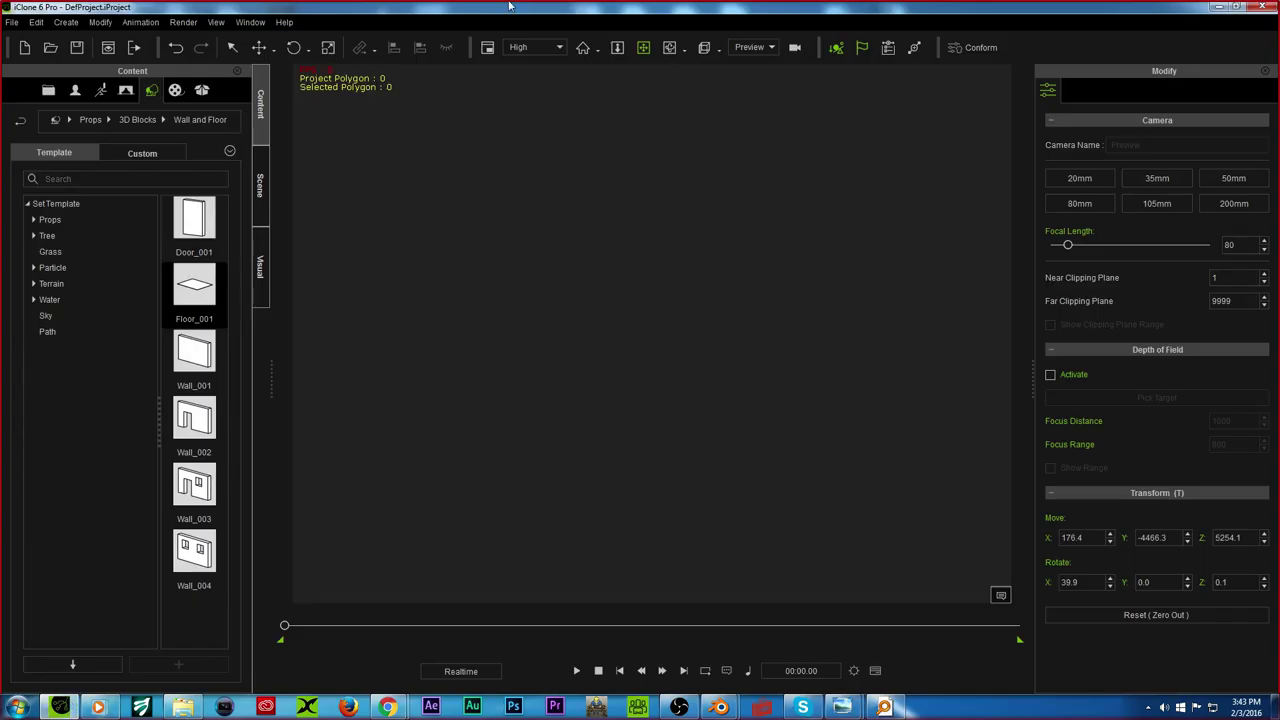
left_click(250, 22)
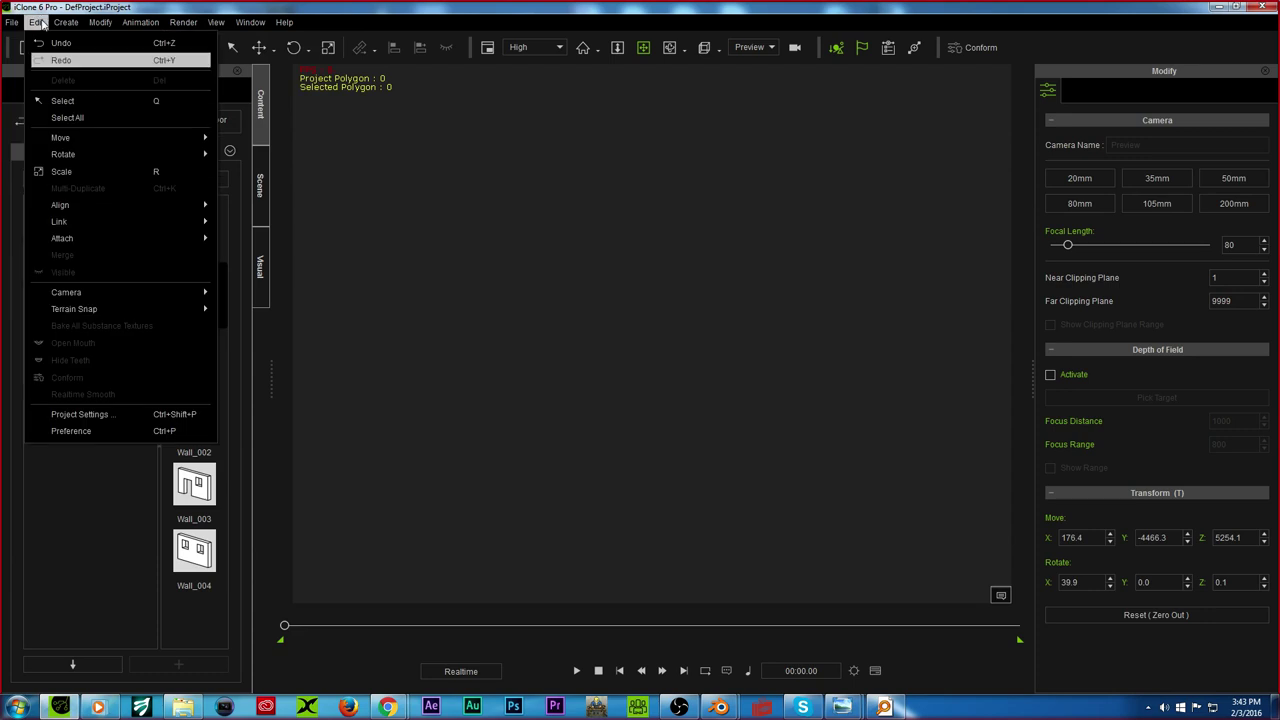
left_click(96, 414)
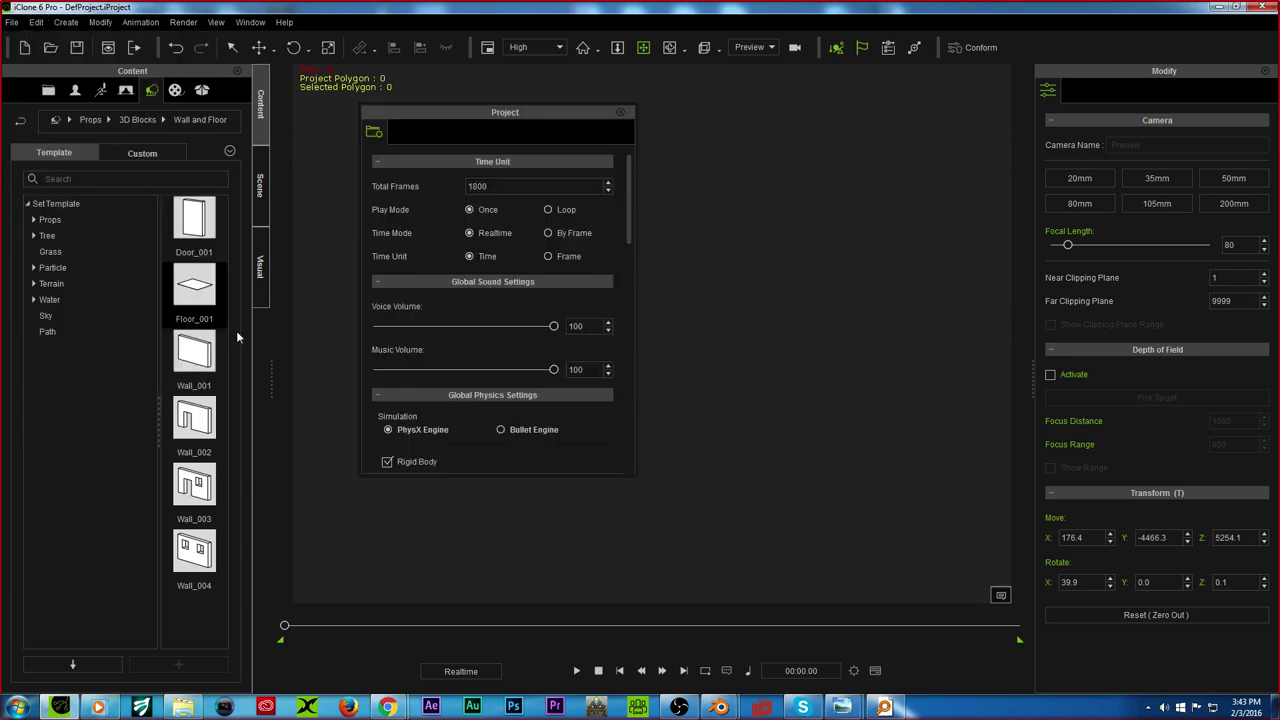
Step: Look through the project settings, including global physics, world scale and 2D background, and close them
scroll(494, 318, "down", 20)
scroll(490, 318, "down", 5)
scroll(489, 318, "up", 15)
scroll(485, 322, "up", 5)
scroll(482, 322, "down", 9)
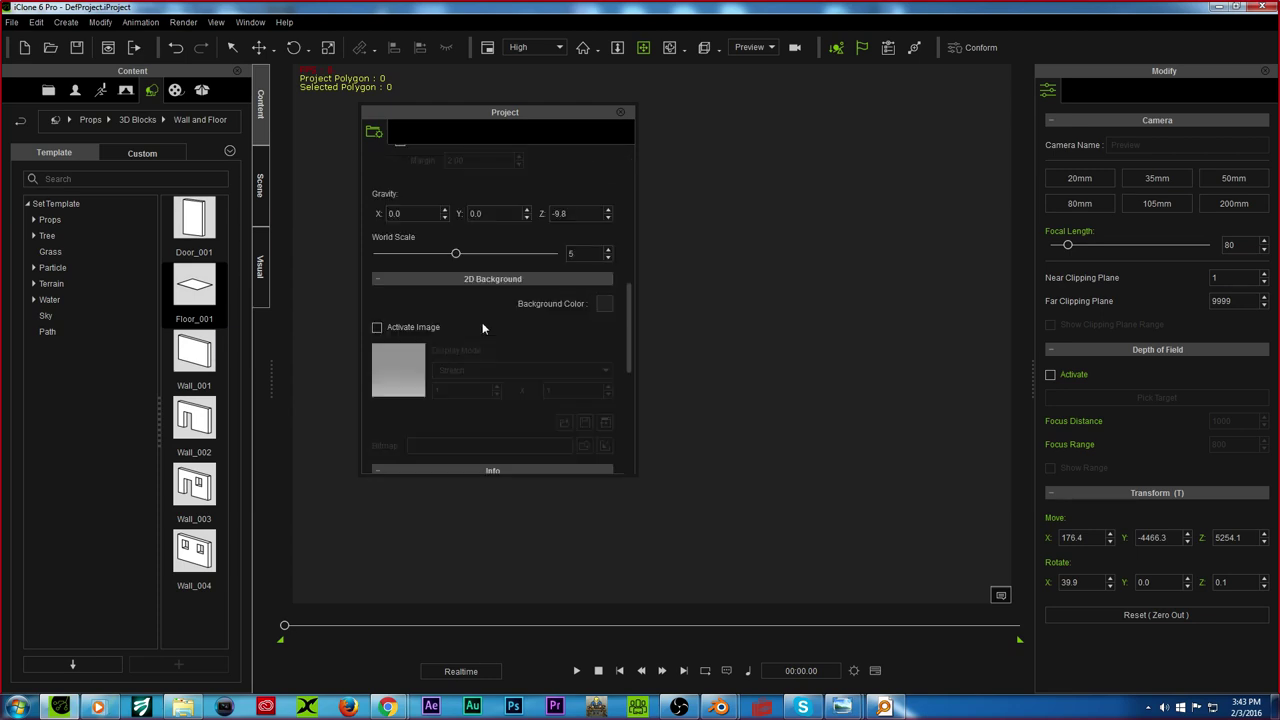
scroll(481, 321, "up", 4)
scroll(483, 277, "up", 4)
scroll(482, 276, "up", 3)
scroll(481, 275, "down", 8)
scroll(484, 262, "up", 2)
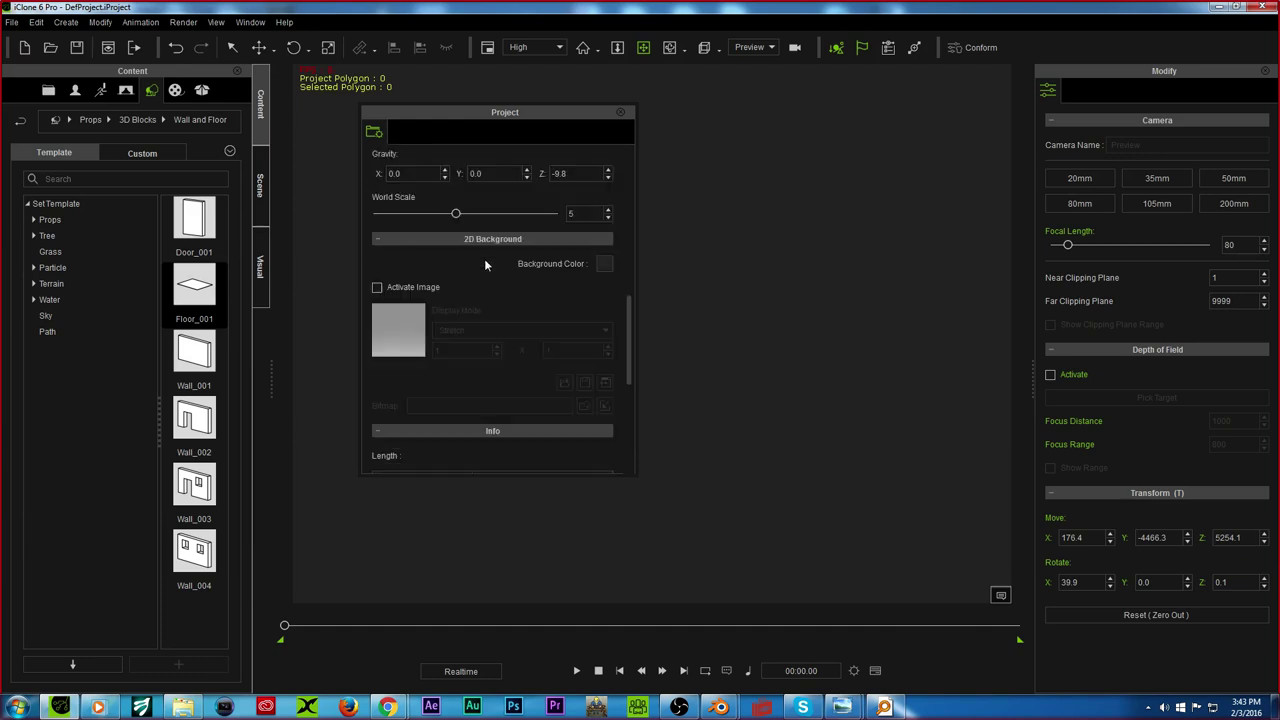
scroll(488, 275, "up", 4)
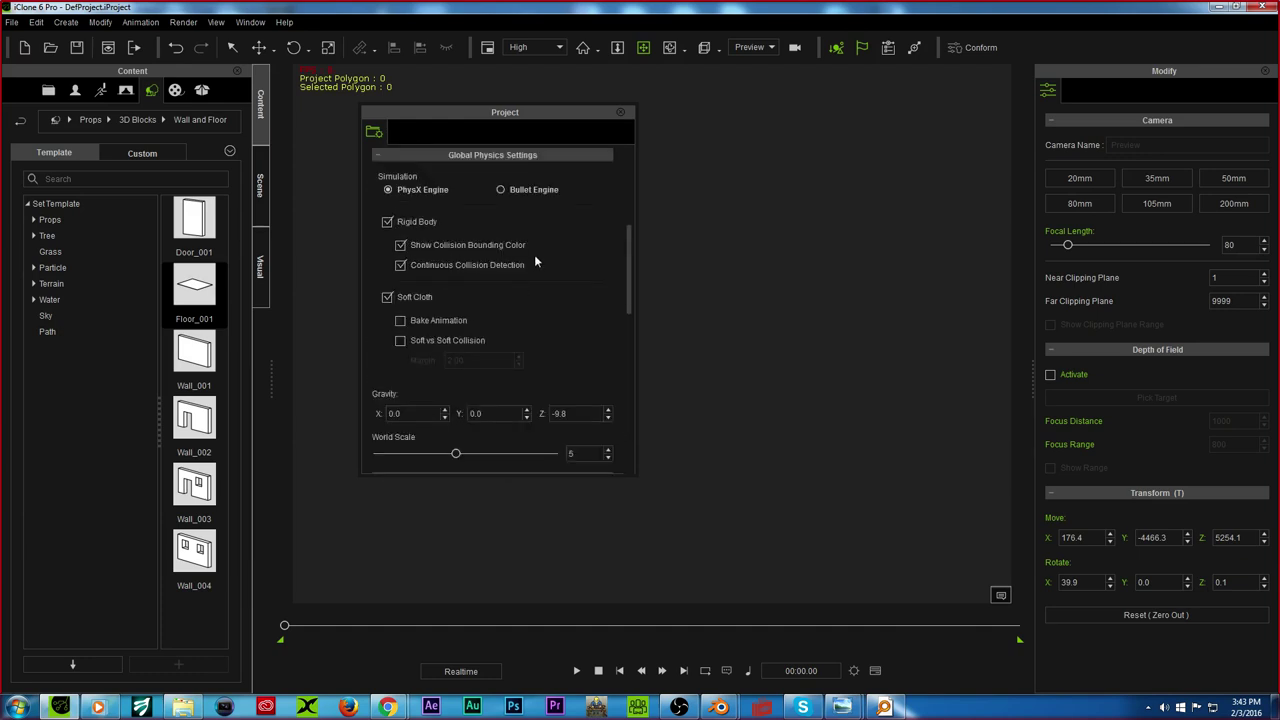
left_click(443, 325)
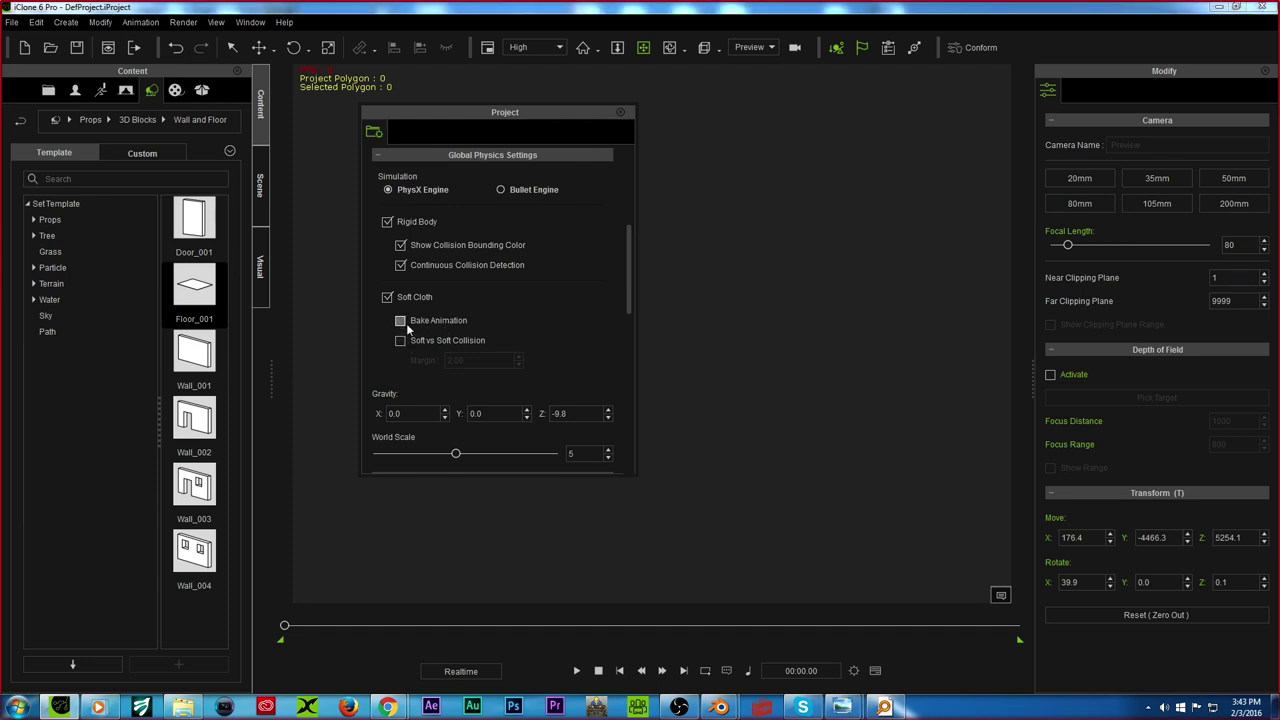
left_click(620, 112)
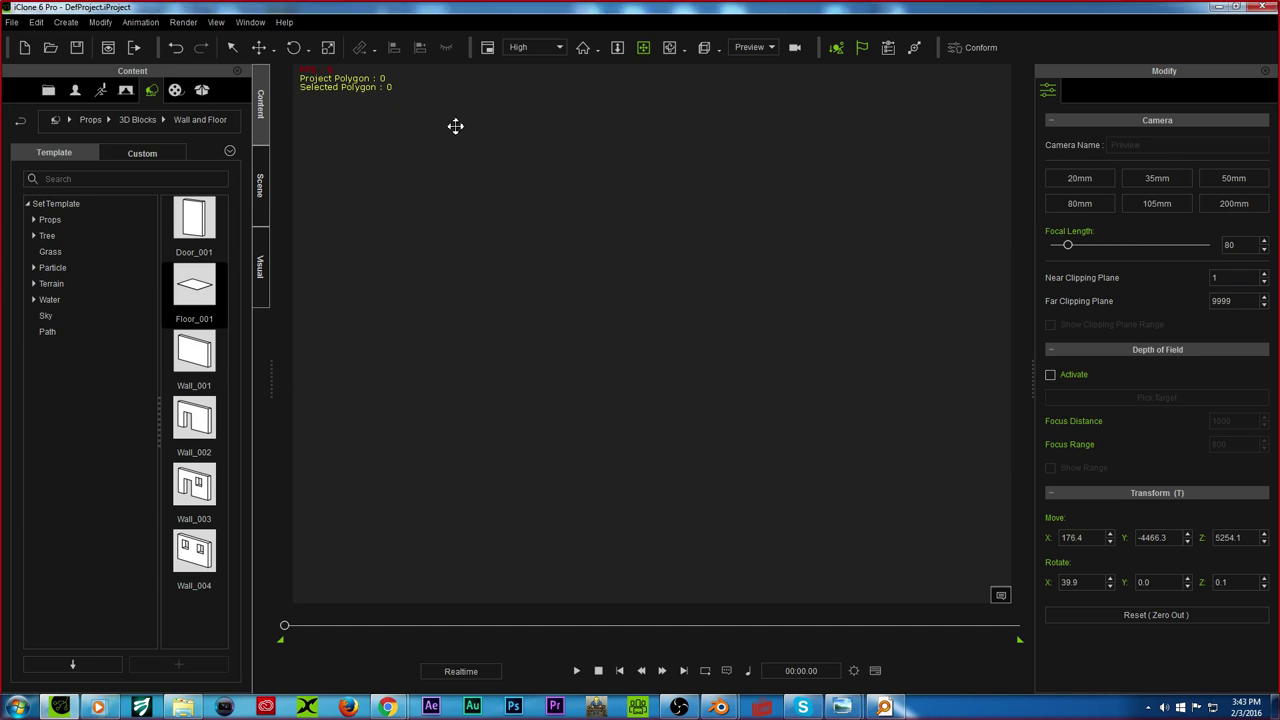
Step: Turn on the grid display in the iClone preferences and close them
left_click(36, 22)
left_click(89, 432)
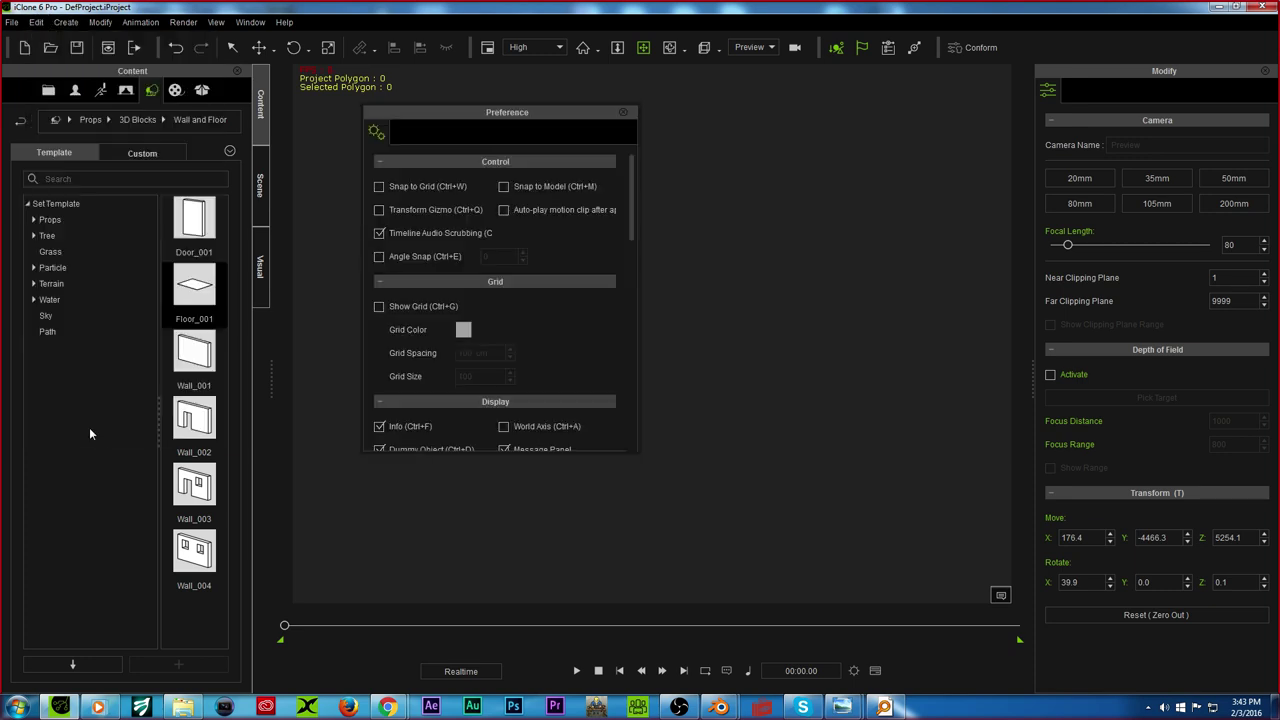
left_click(378, 306)
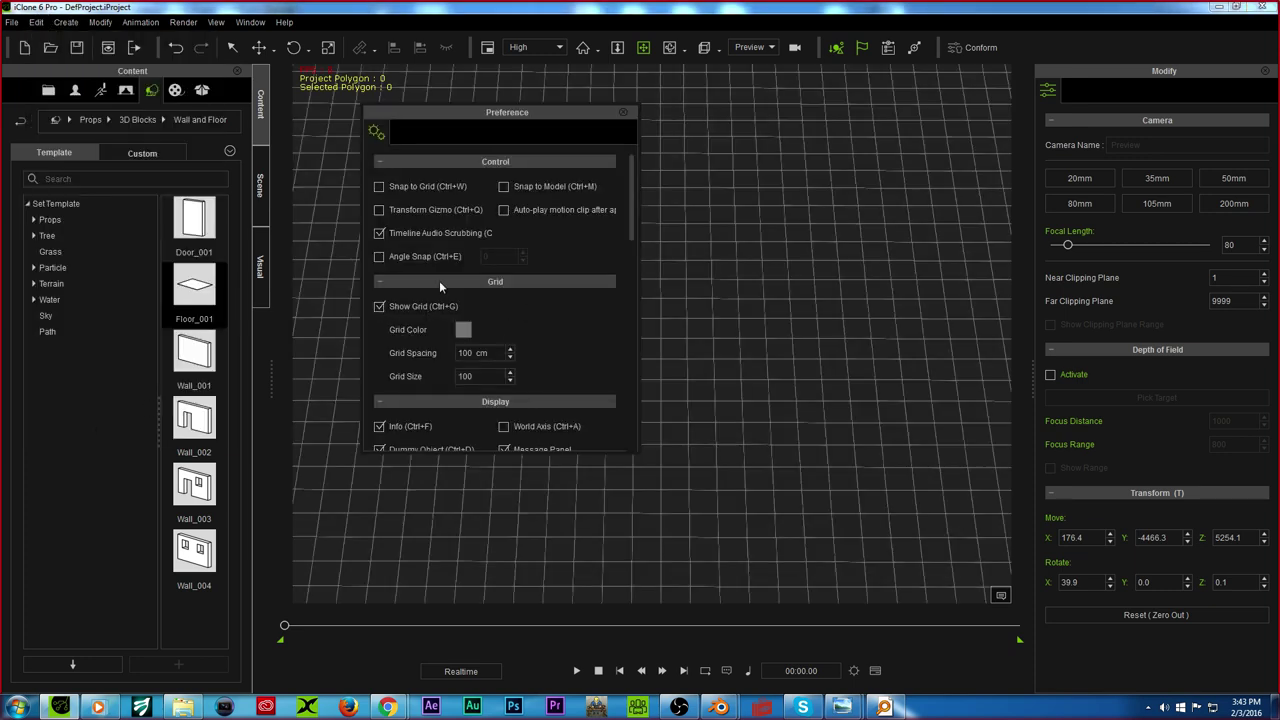
left_click(622, 112)
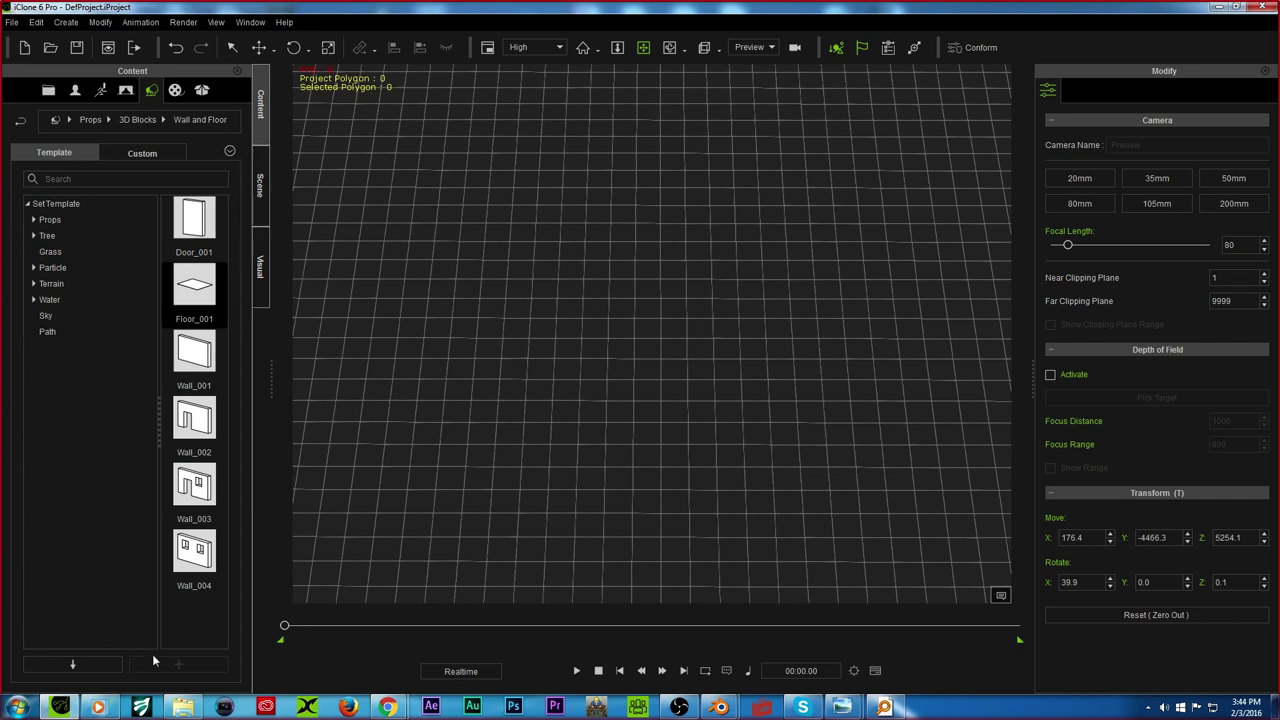
Step: Find the Basic Sets folder on the Desktop and add its Wall prop to the scene
left_click(178, 707)
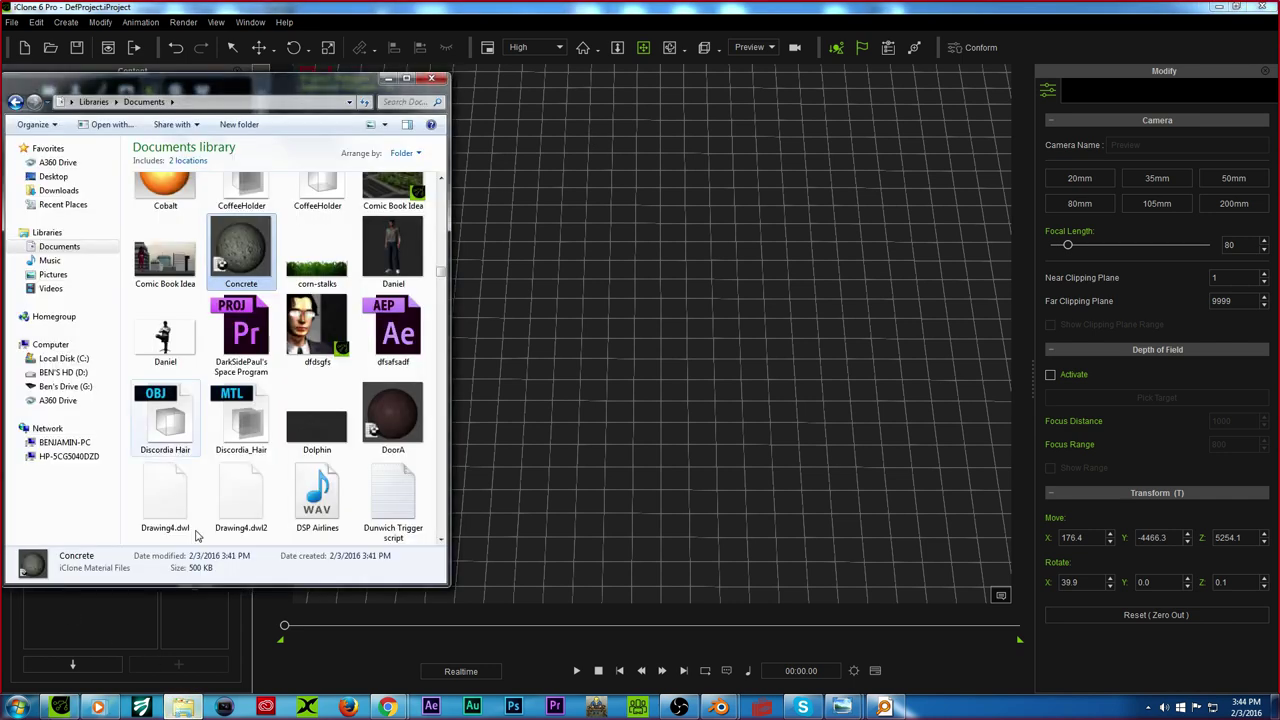
left_click(55, 177)
left_click(285, 443)
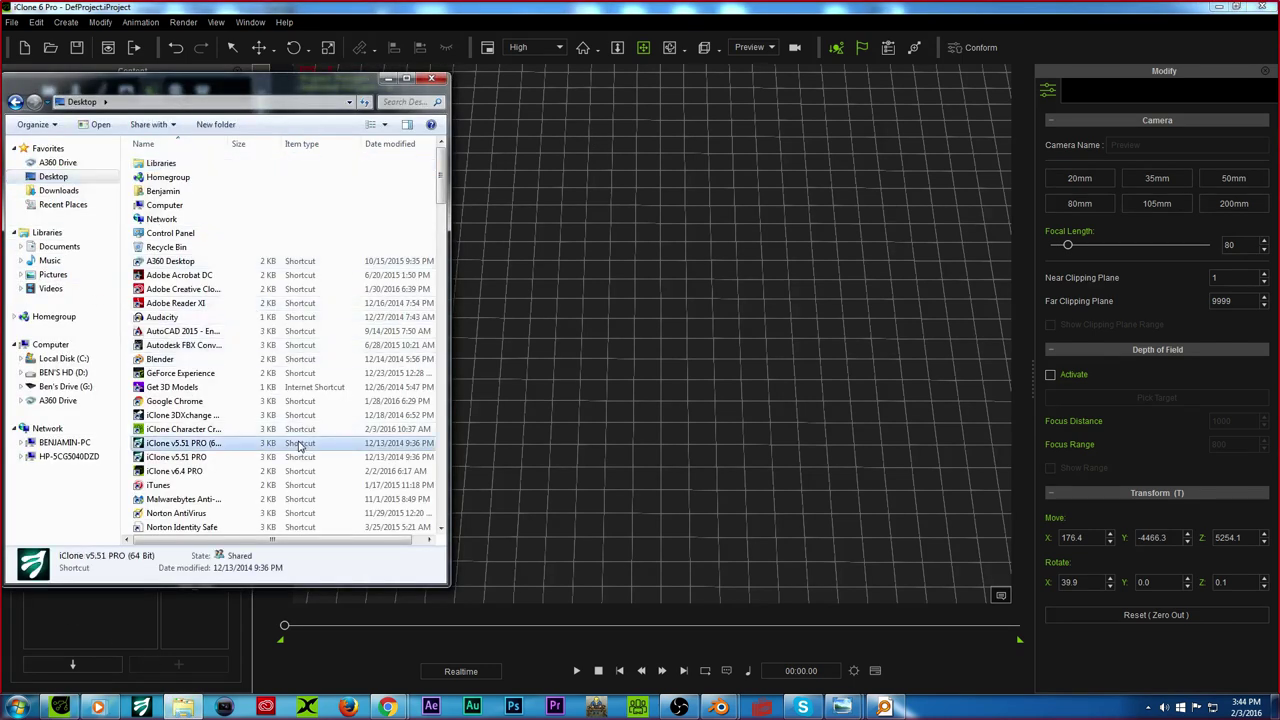
scroll(290, 452, "down", 5)
scroll(290, 452, "down", 2)
left_click(165, 372)
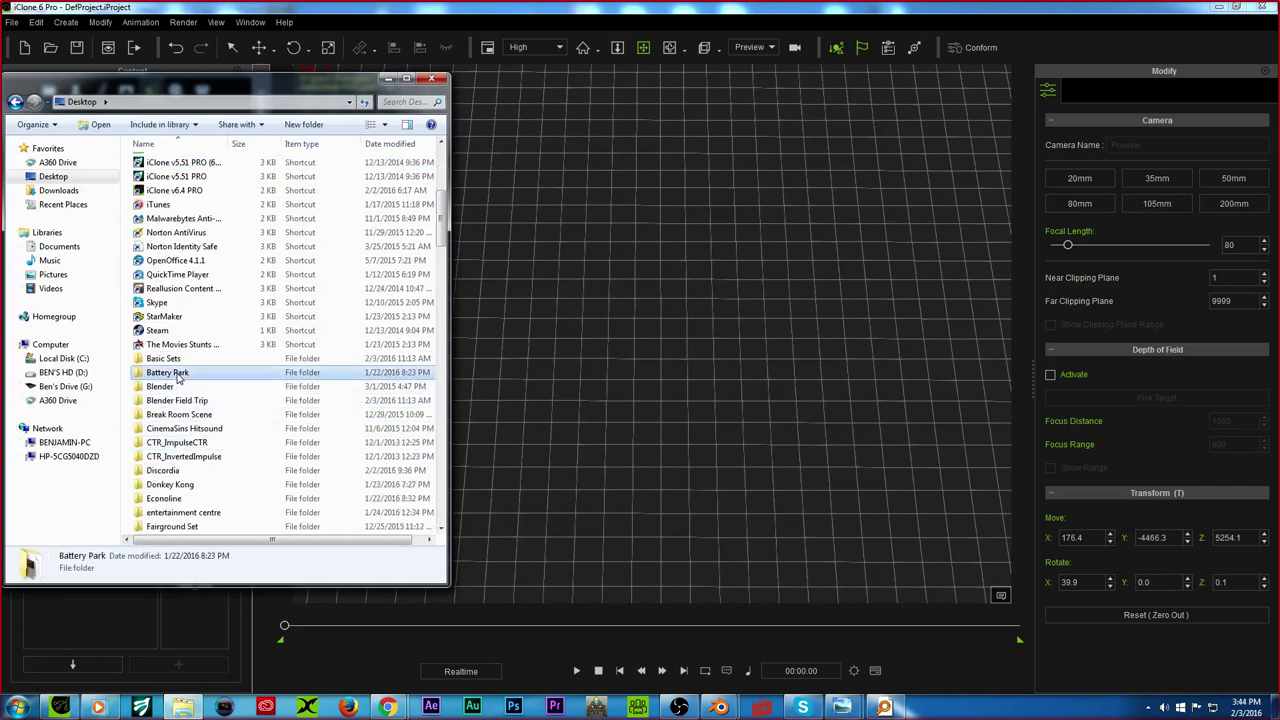
double_click(178, 359)
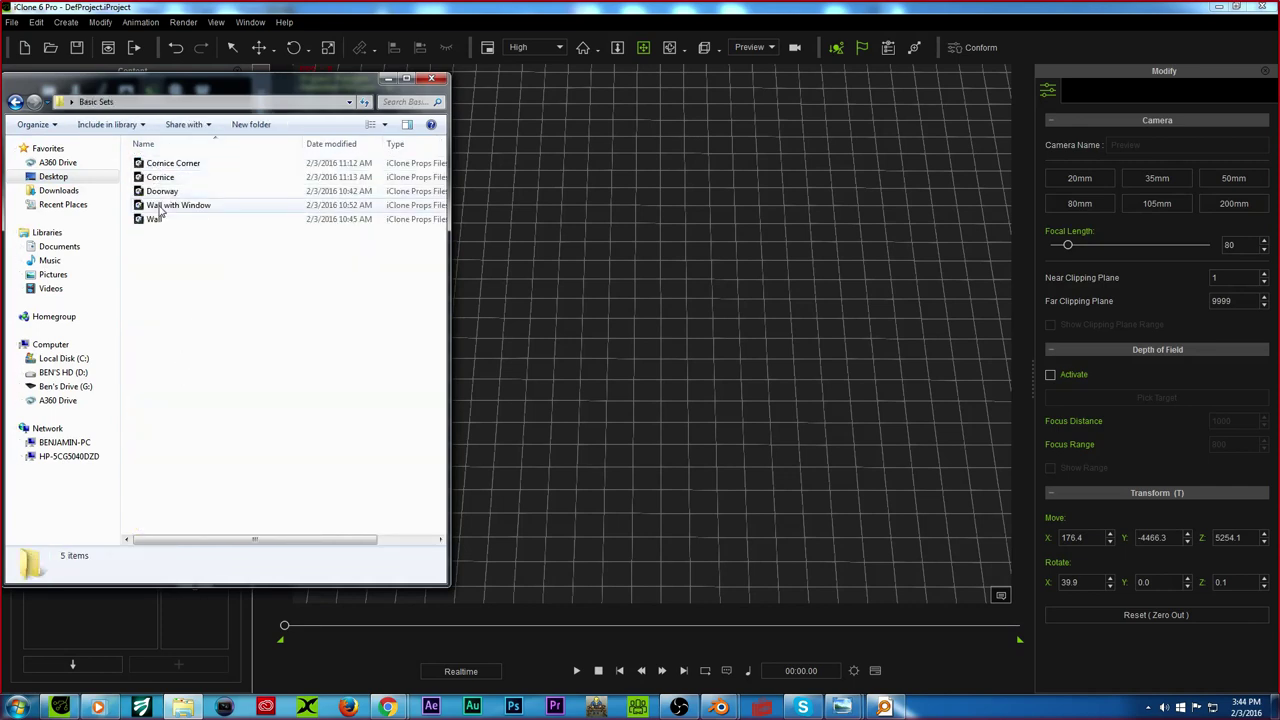
left_click_drag(150, 220, 647, 400)
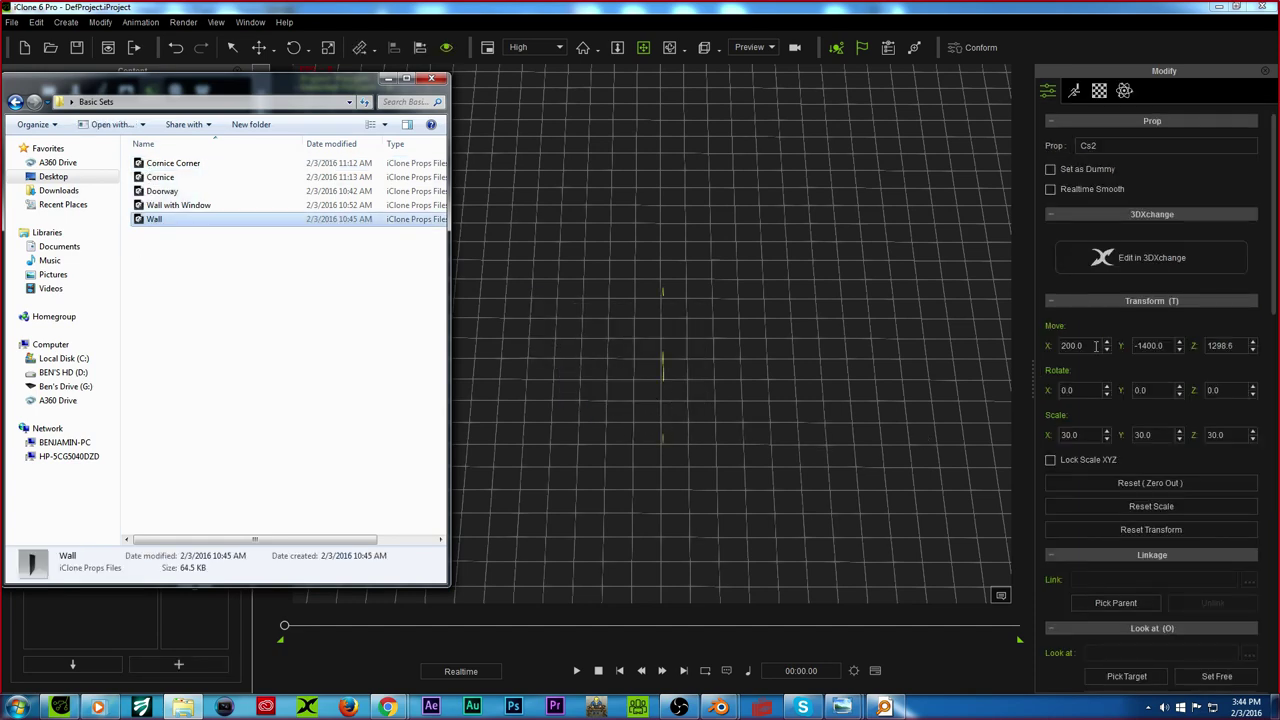
Step: Set the wall's X, Y and Z position to 0
double_click(1096, 345)
type("0")
key("Return")
double_click(1172, 346)
type("0")
key("Return")
left_click_drag(1241, 347, 1074, 332)
type("0")
key("Return")
Step: Try duplicating the plain wall along Y with the copy placed at Y 300, and delete the copy
right_click_drag(717, 326, 368, 271)
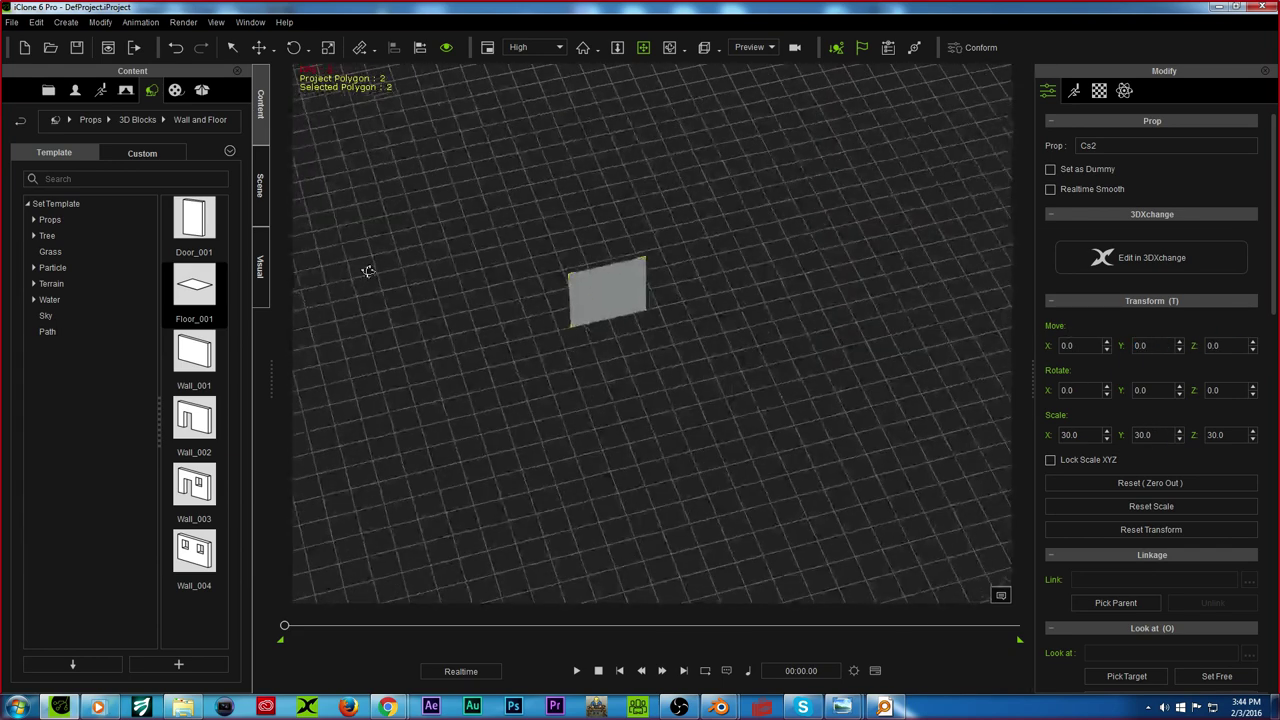
scroll(506, 197, "up", 8)
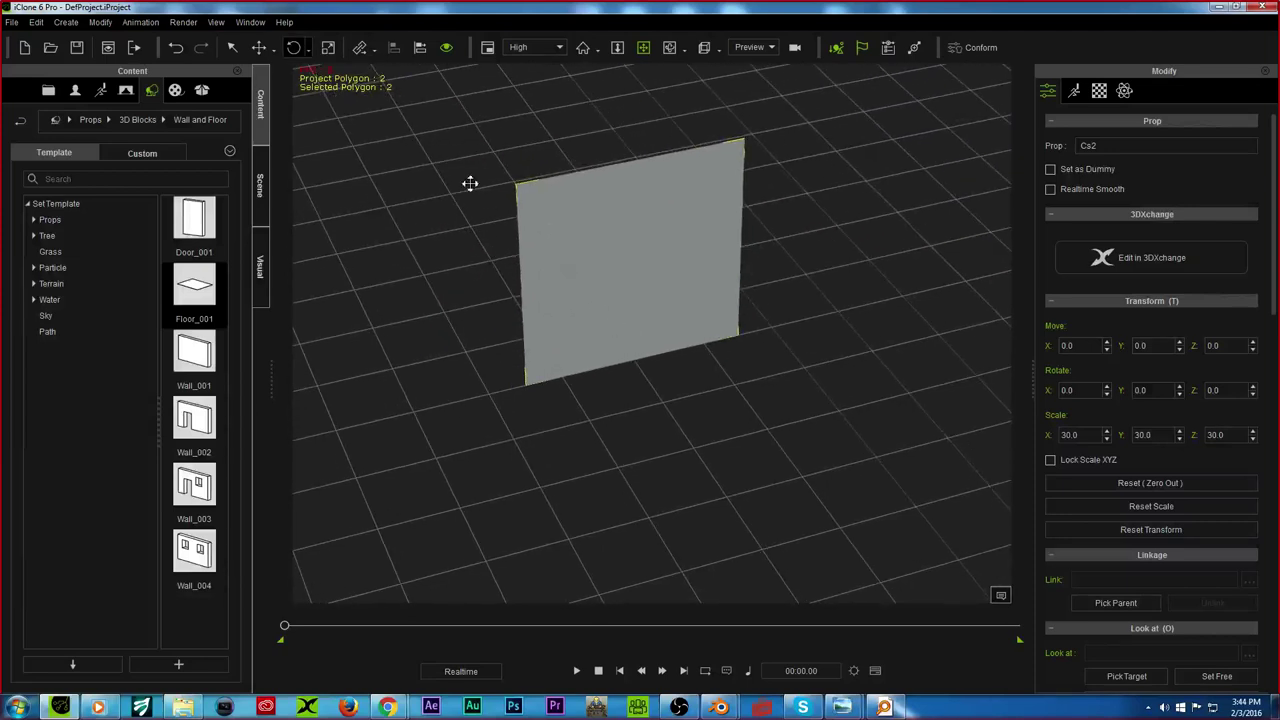
left_click(259, 47)
mouse_move(709, 346)
left_mouse_down()
mouse_move(748, 332)
mouse_move(710, 344)
left_mouse_up()
double_click(1155, 345)
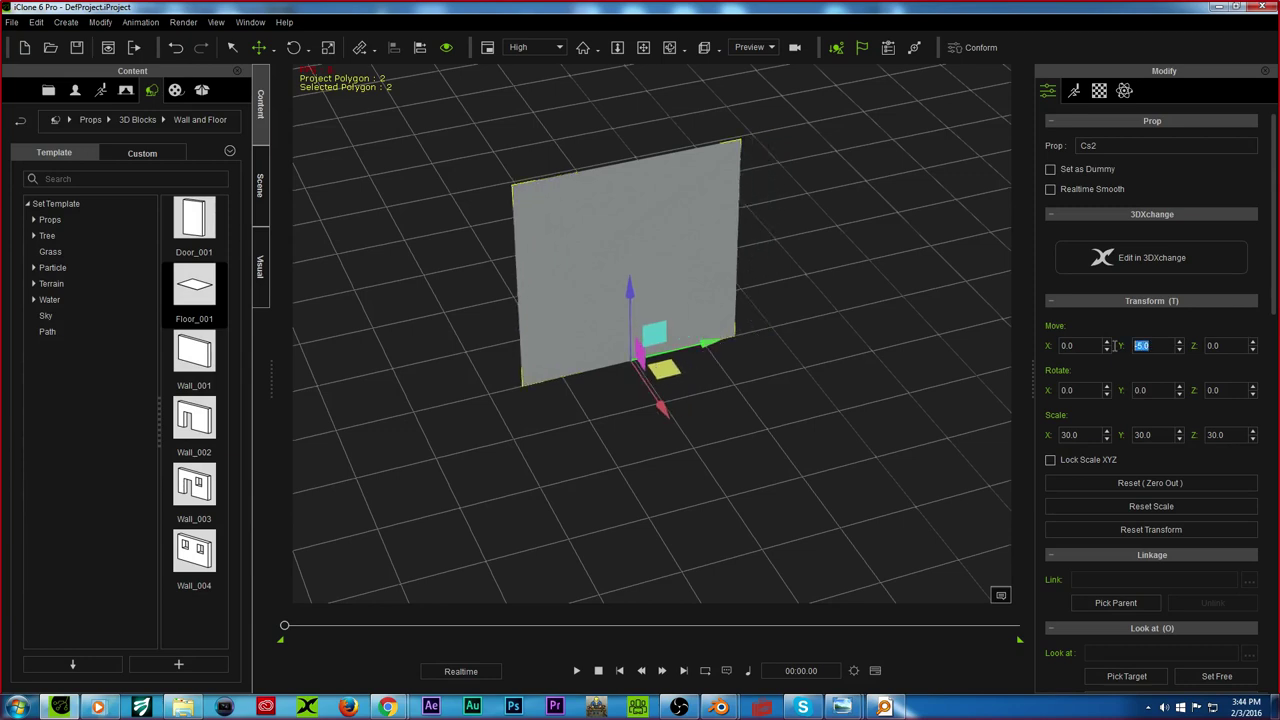
mouse_move(711, 340)
left_mouse_down("ctrl")
mouse_move(940, 300)
mouse_move(912, 308)
left_mouse_up("ctrl")
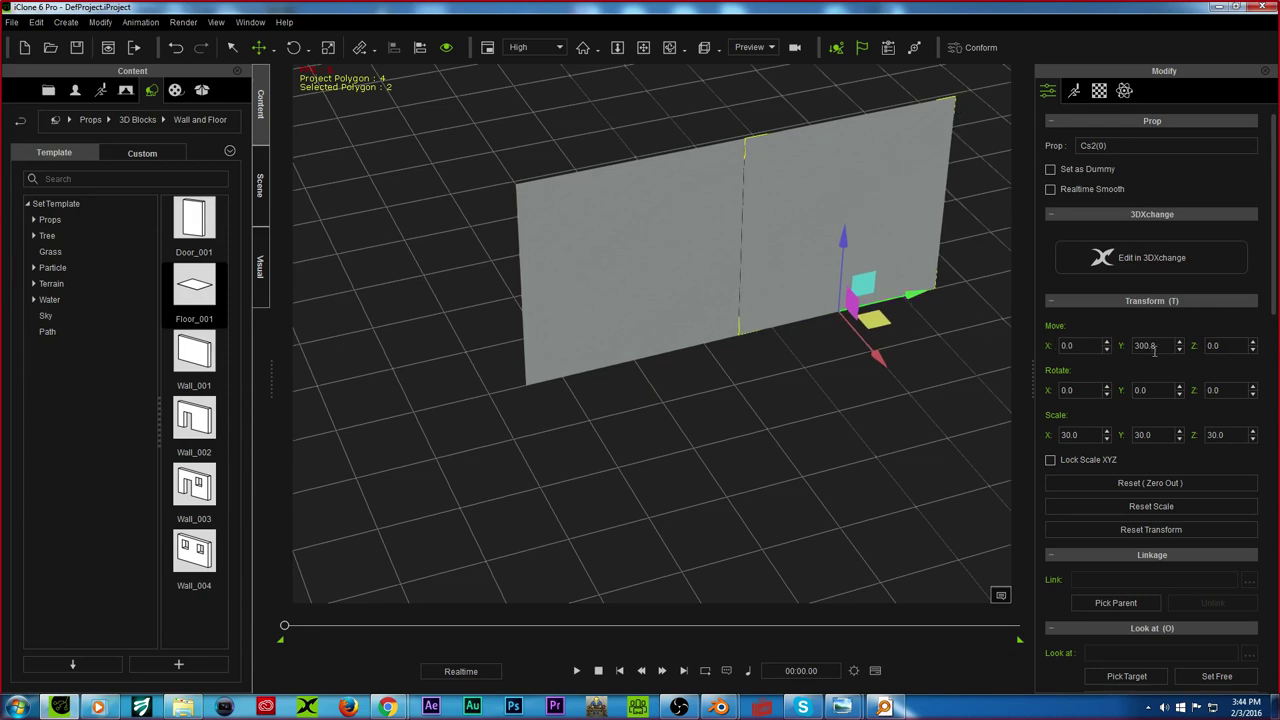
key("Return")
left_click(643, 47)
left_click_drag(714, 207, 687, 195)
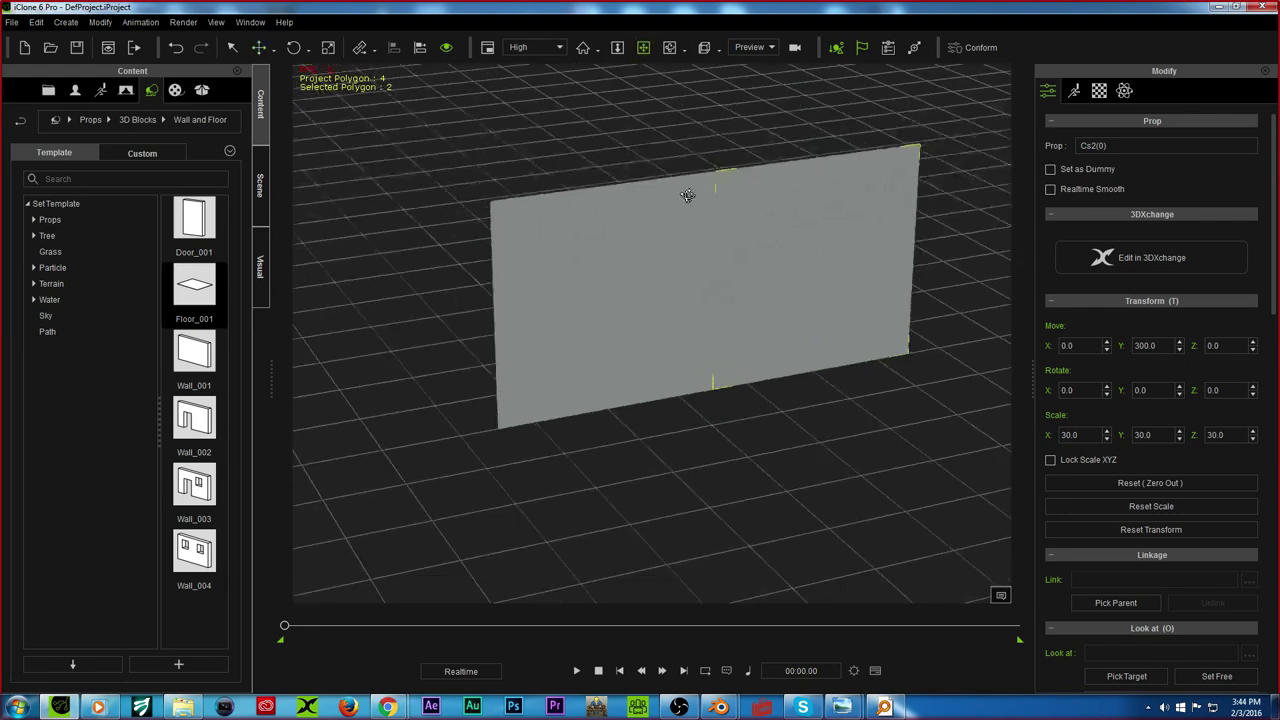
key("Delete")
Step: Apply a saved rough stucco-like material file from the Documents library to the wall, and select the wall
left_click(183, 707)
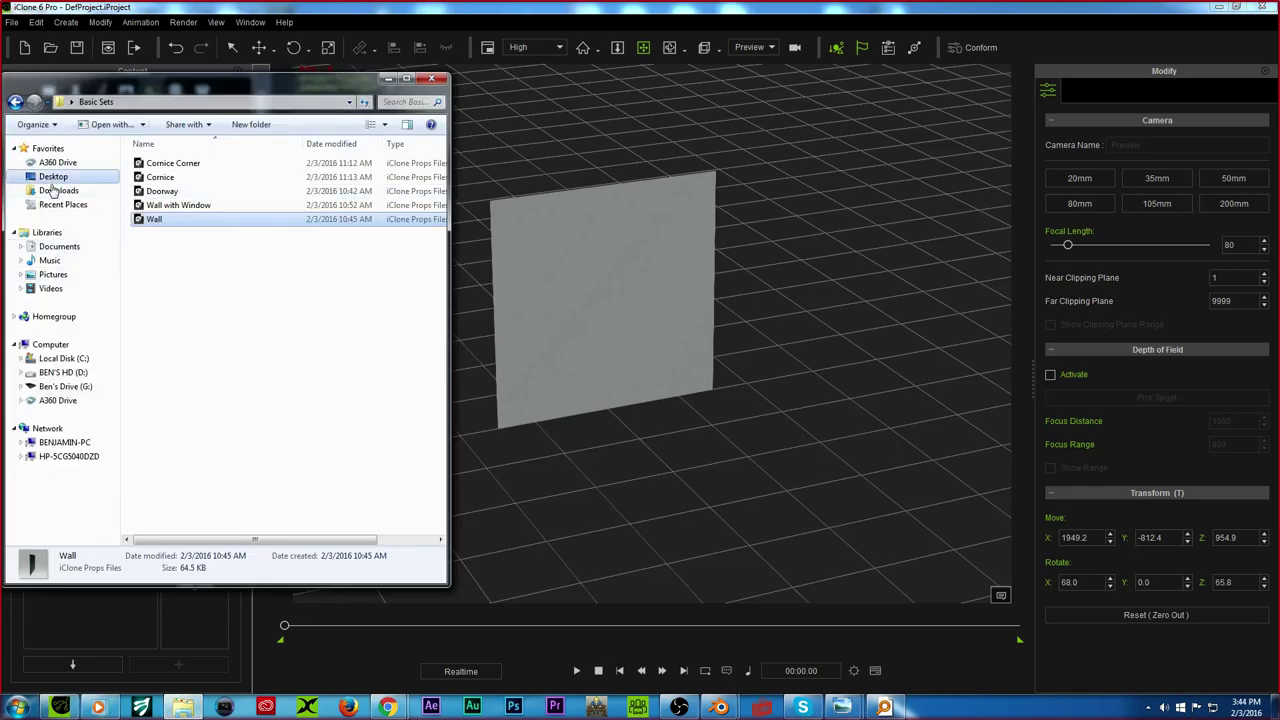
left_click(59, 246)
left_click(312, 405)
scroll(310, 425, "down", 5)
scroll(310, 425, "down", 10)
left_click_drag(241, 502, 558, 272)
left_click(598, 300)
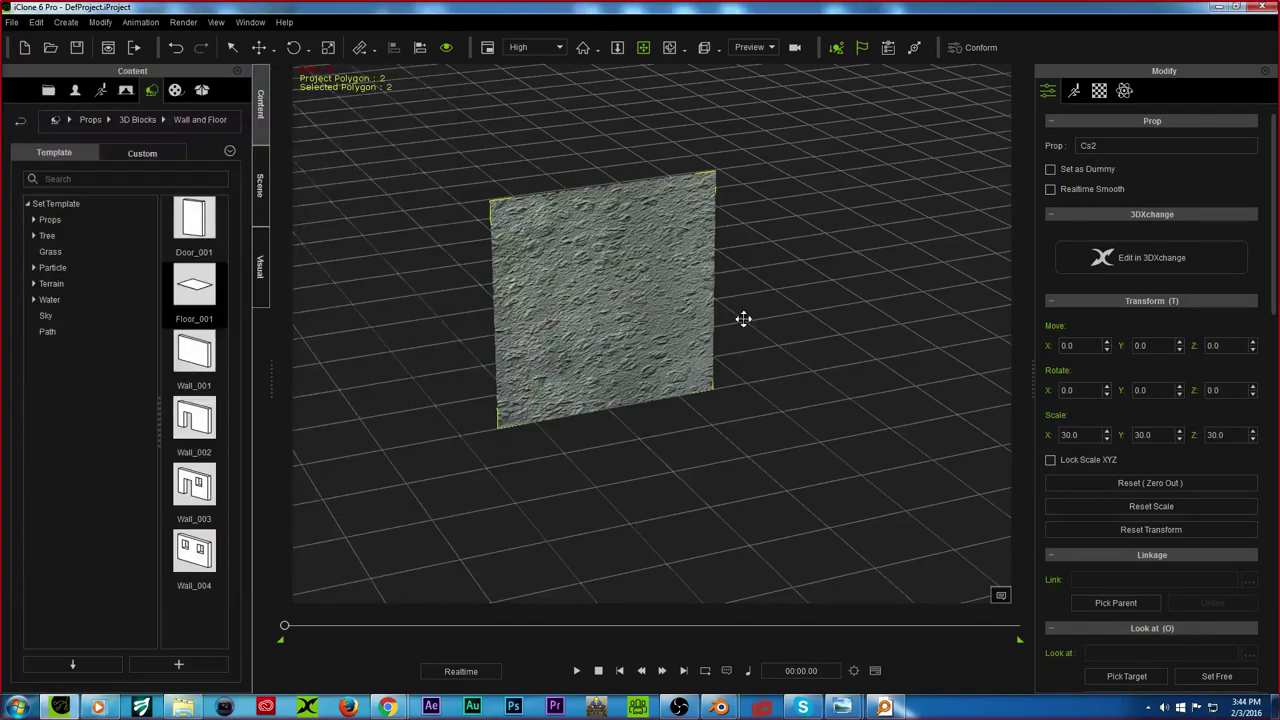
key("ctrl+d")
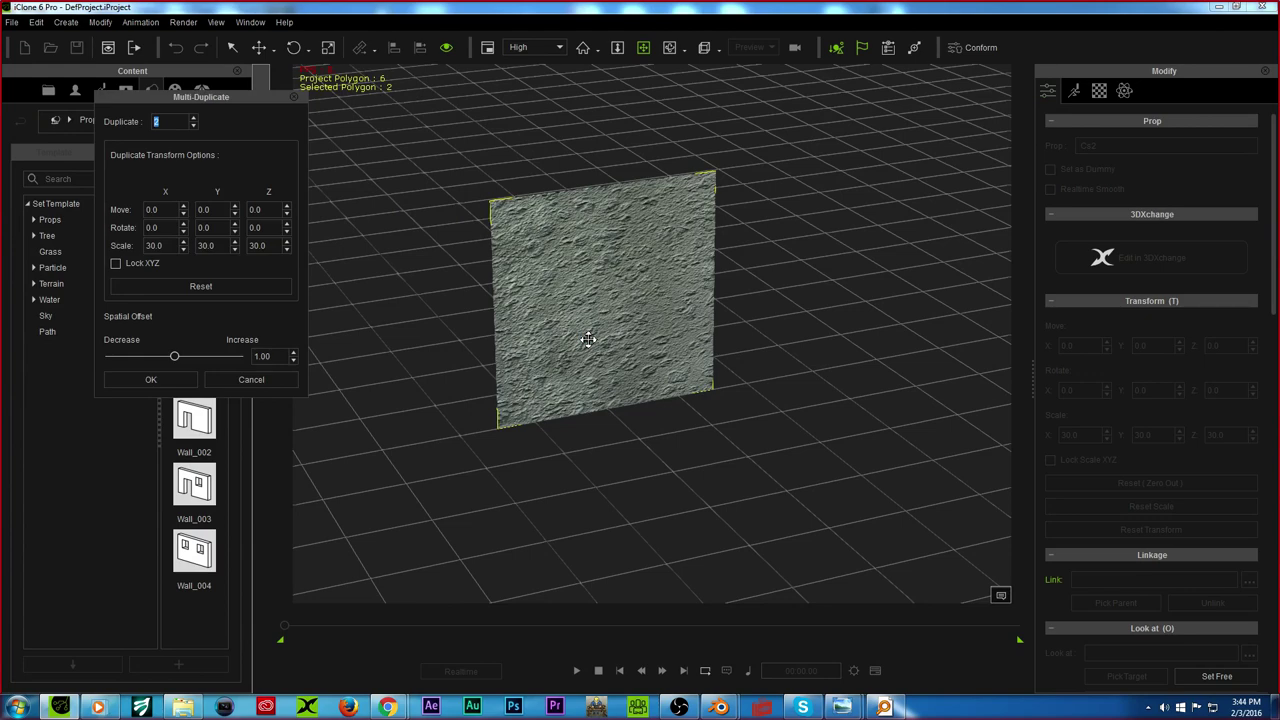
right_click_drag(414, 146, 409, 297)
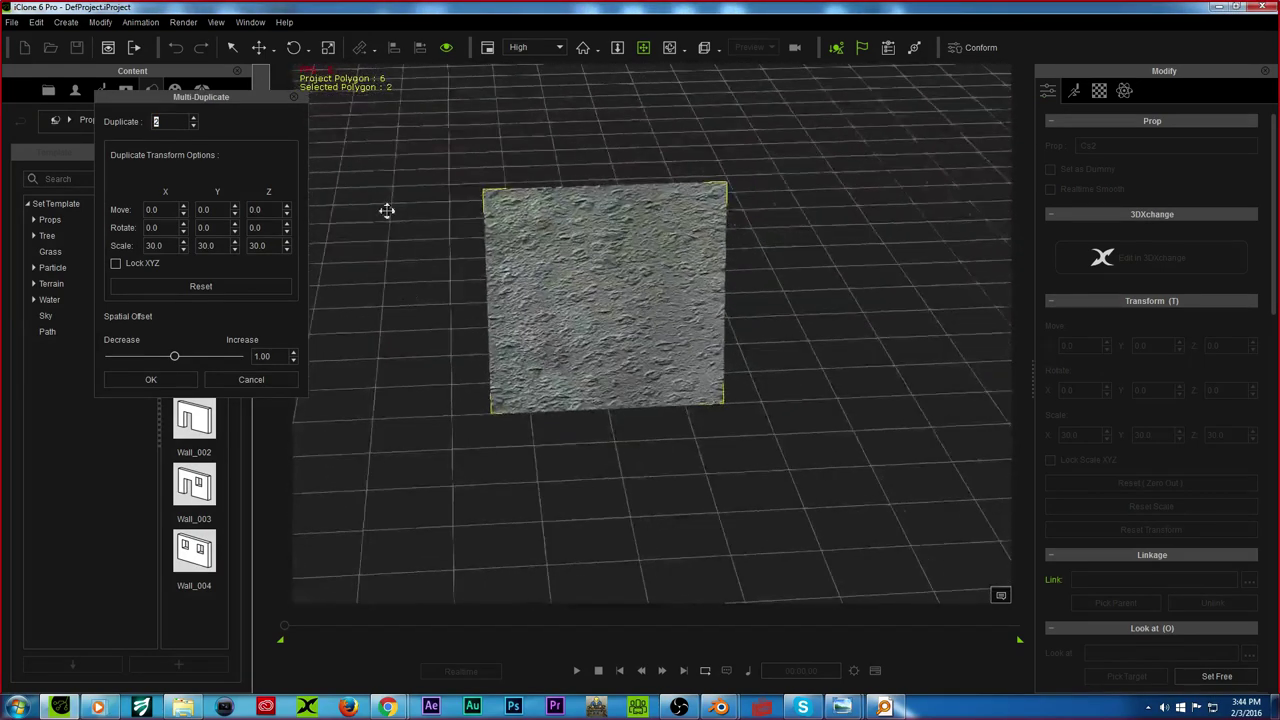
left_click(293, 96)
Step: Duplicate the textured wall along Y and set the copy's Y position to 300
left_click(259, 47)
left_click_drag(697, 403, 931, 408, "ctrl")
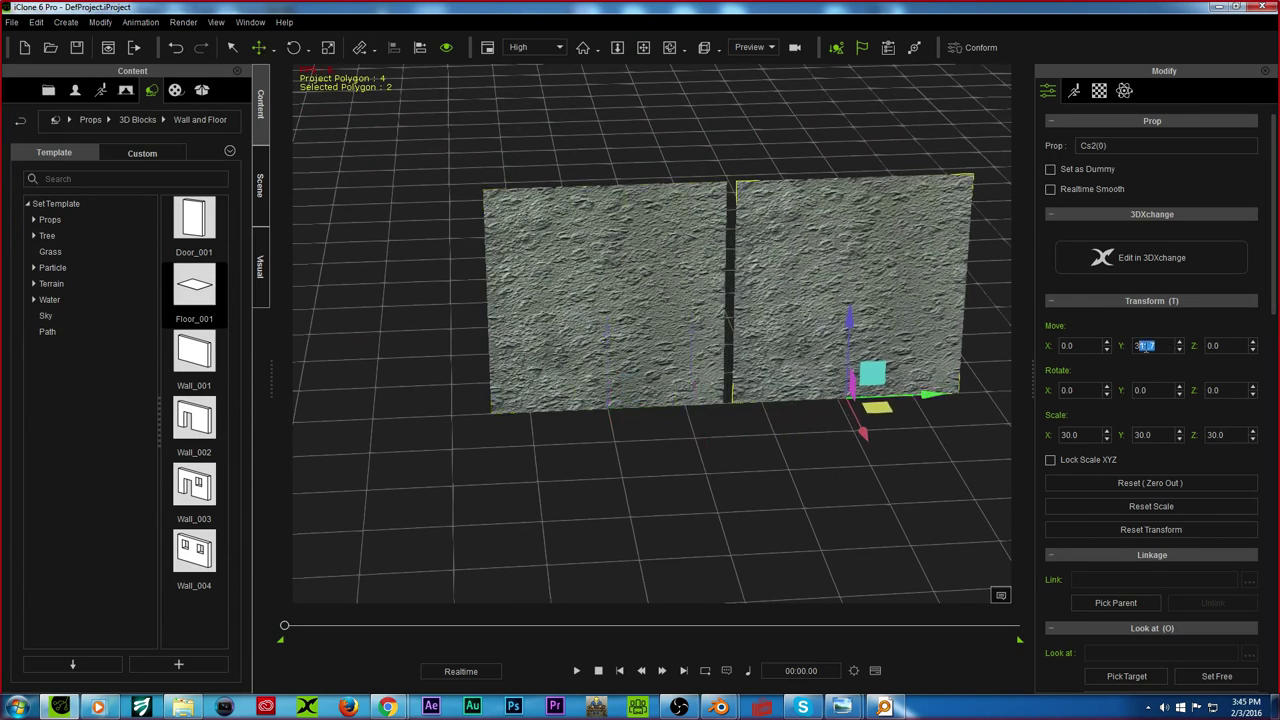
type("300")
key("Return")
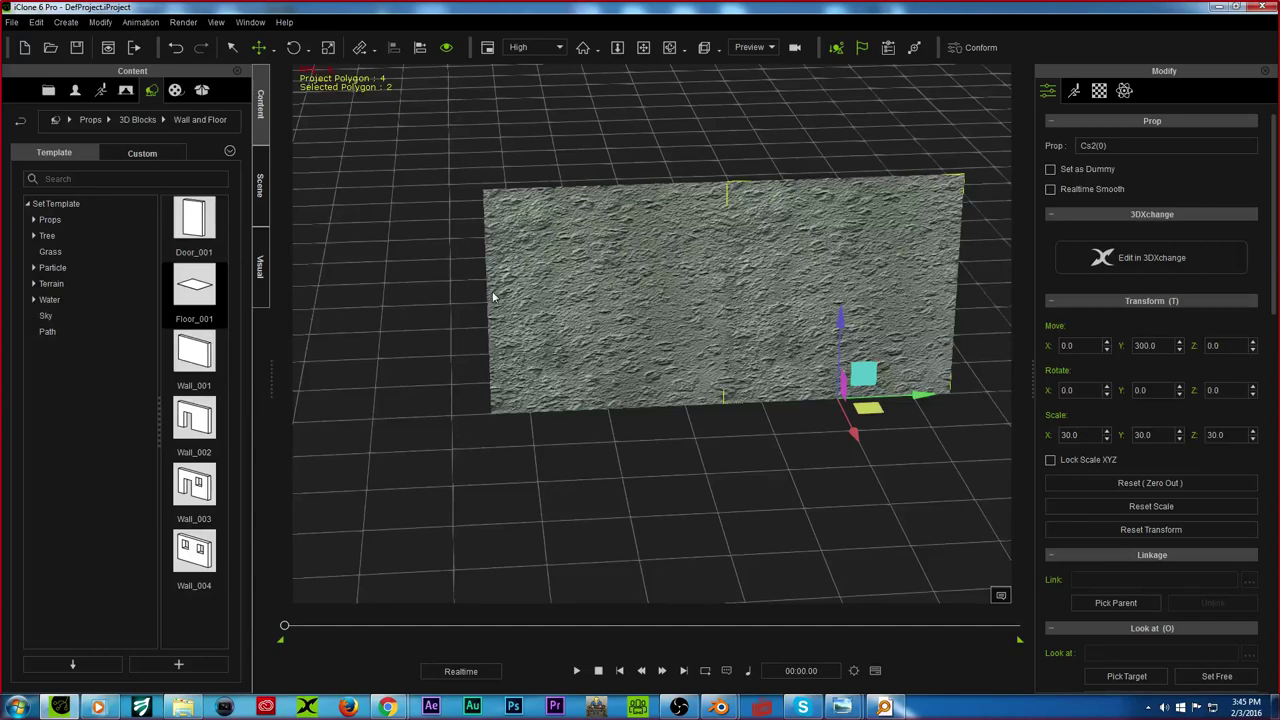
Step: Duplicate both wall panels upward together and set the Z position of each copy to 300
left_click(669, 261, "ctrl")
left_click_drag(727, 323, 729, 93, "ctrl")
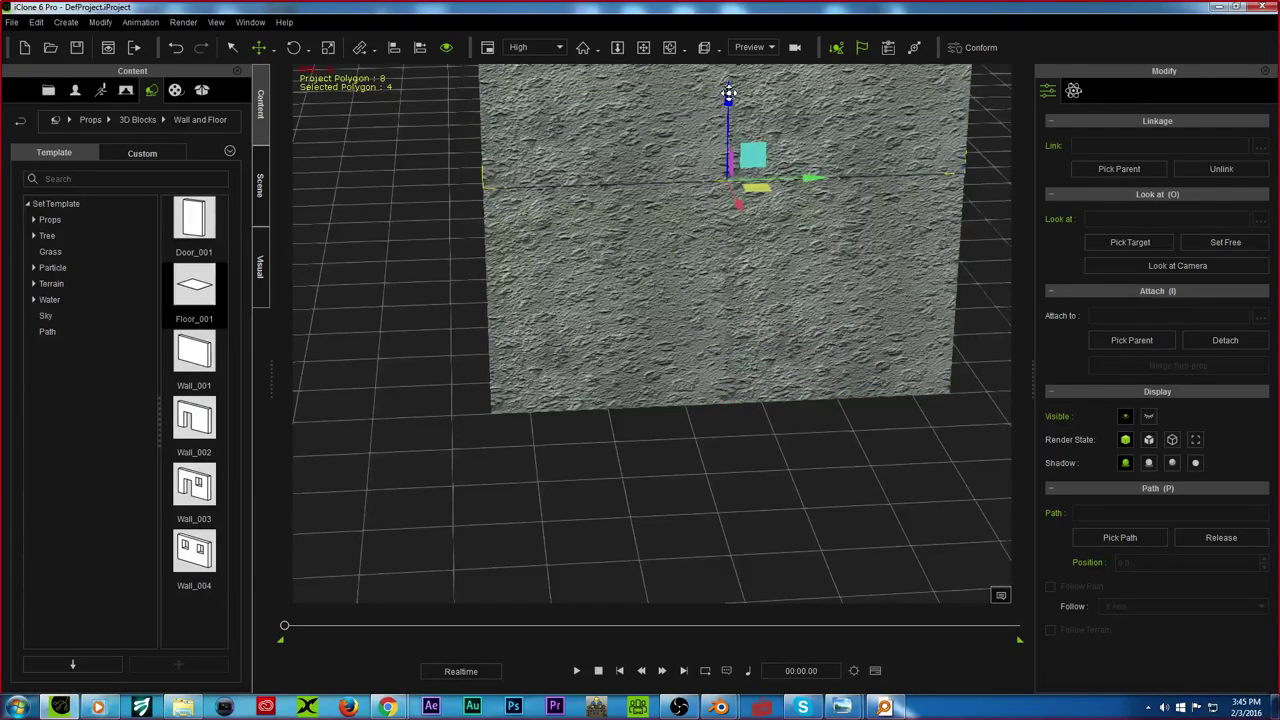
left_click(840, 148)
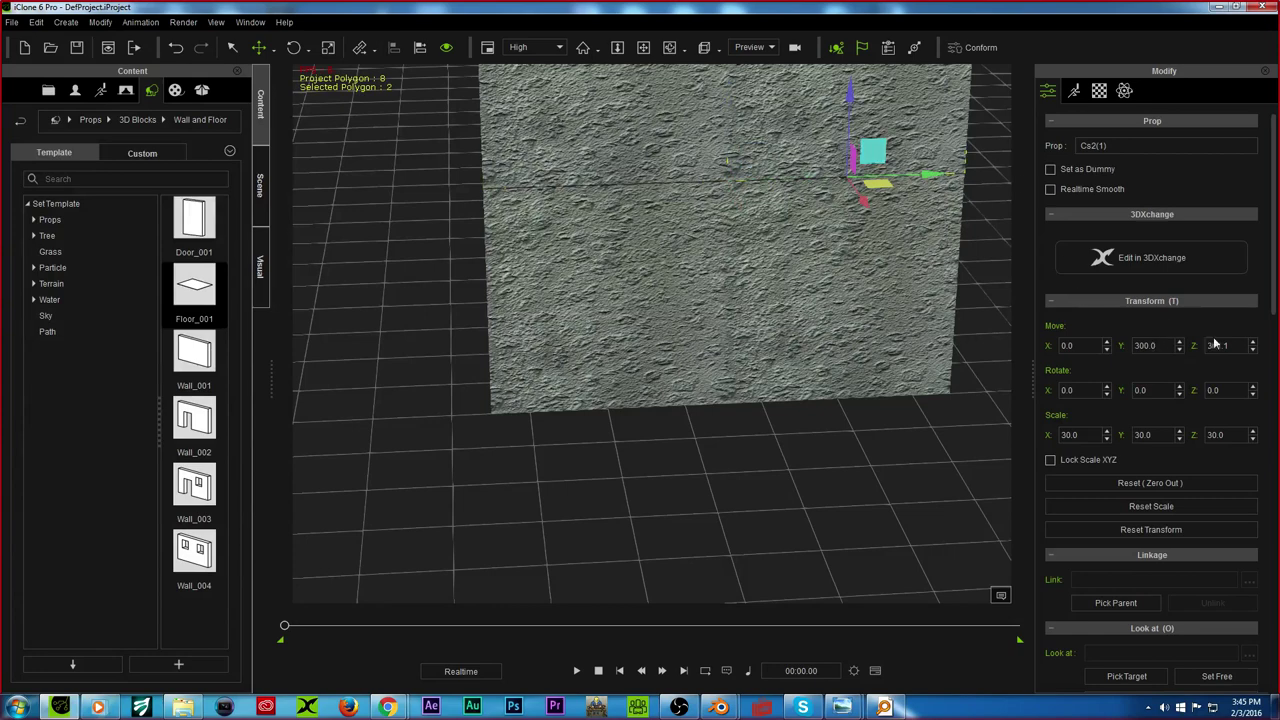
type("300")
key("Return")
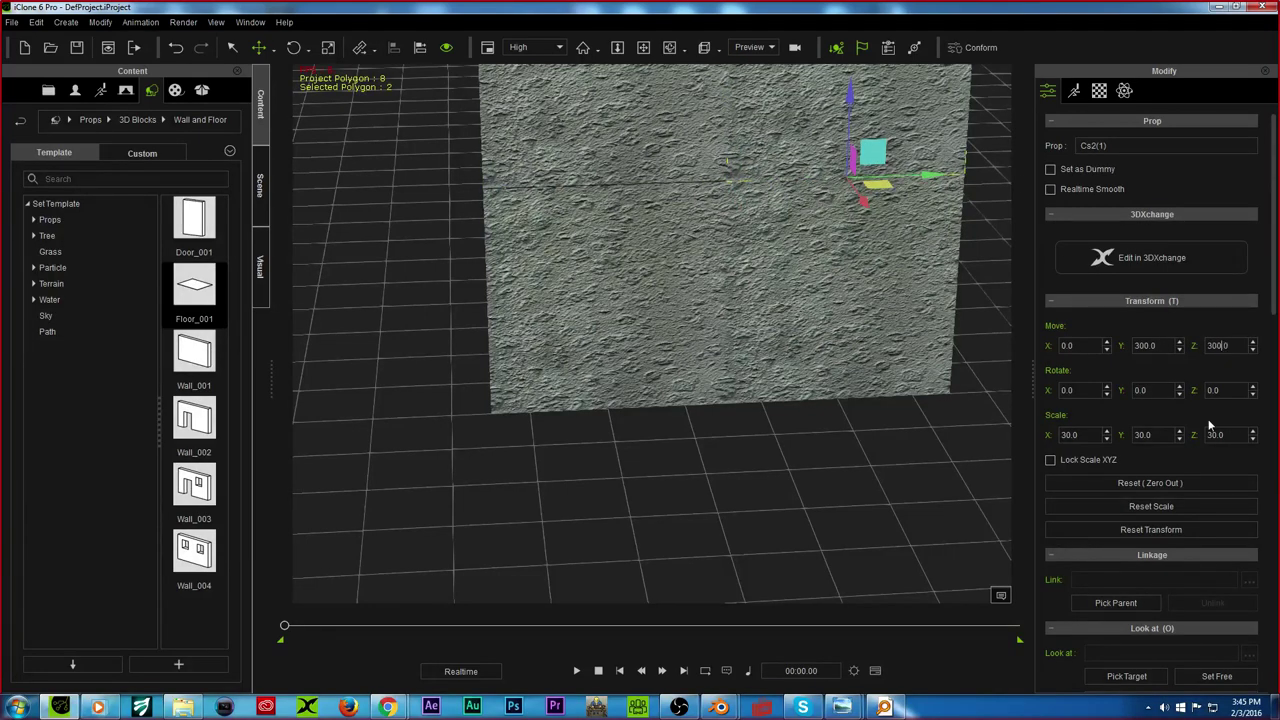
left_click(607, 111)
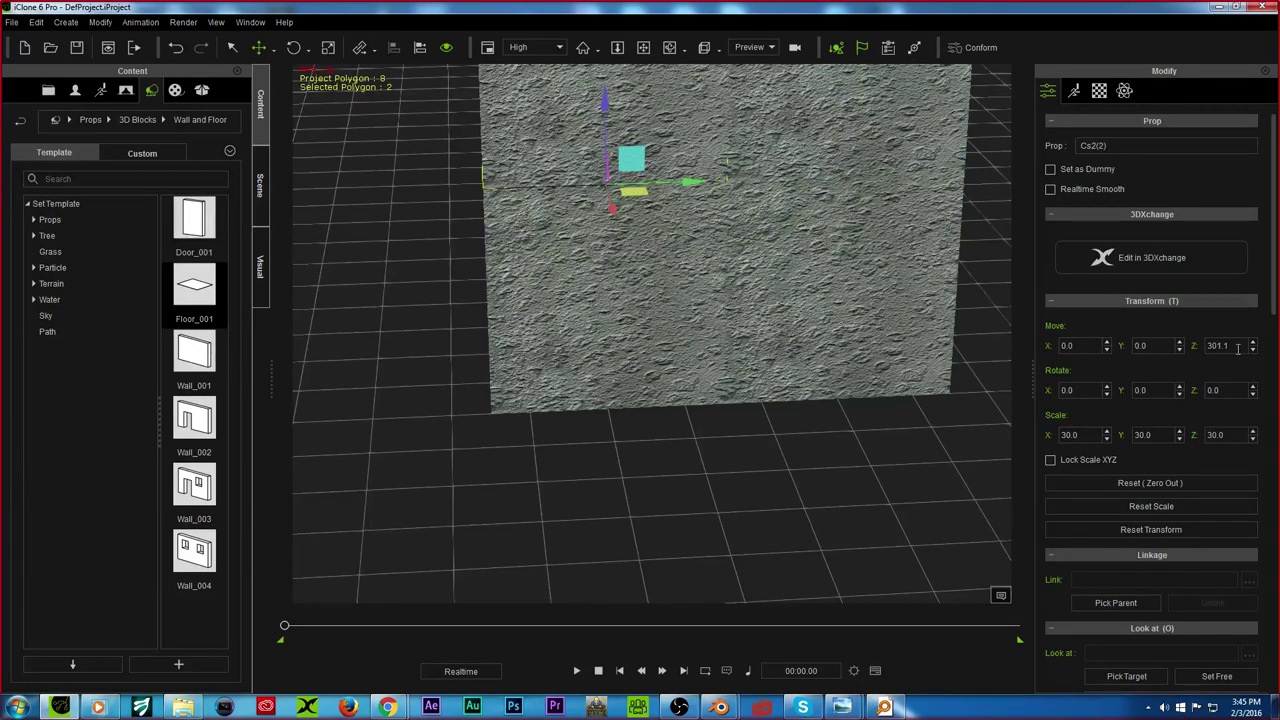
type("300")
key("Return")
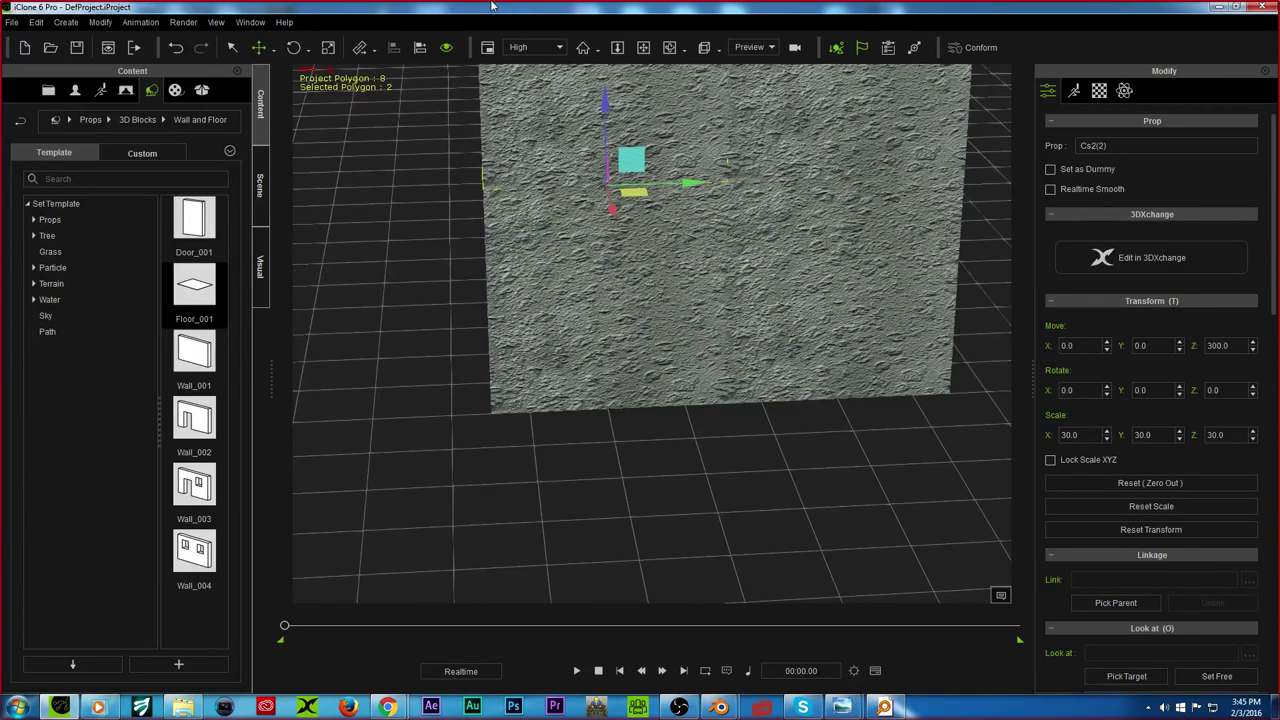
left_click(643, 47)
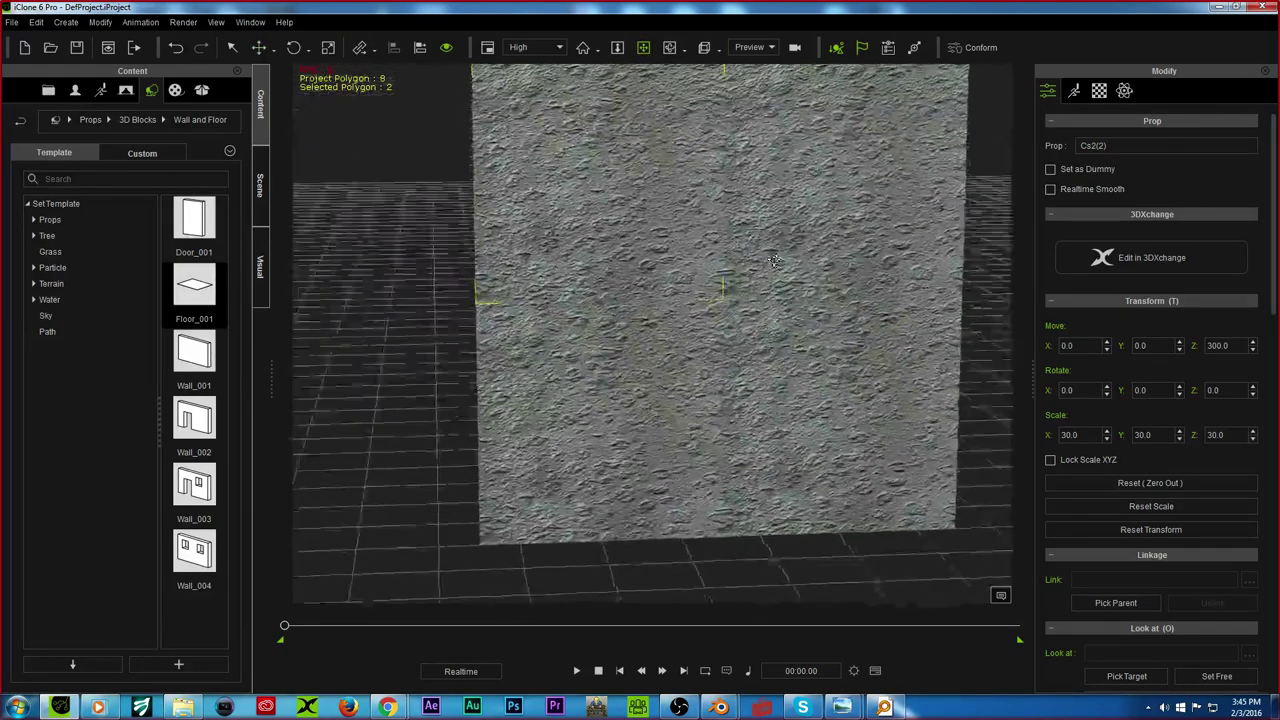
right_click_drag(705, 113, 568, 48)
left_click_drag(632, 169, 583, 246)
right_click_drag(608, 544, 654, 449)
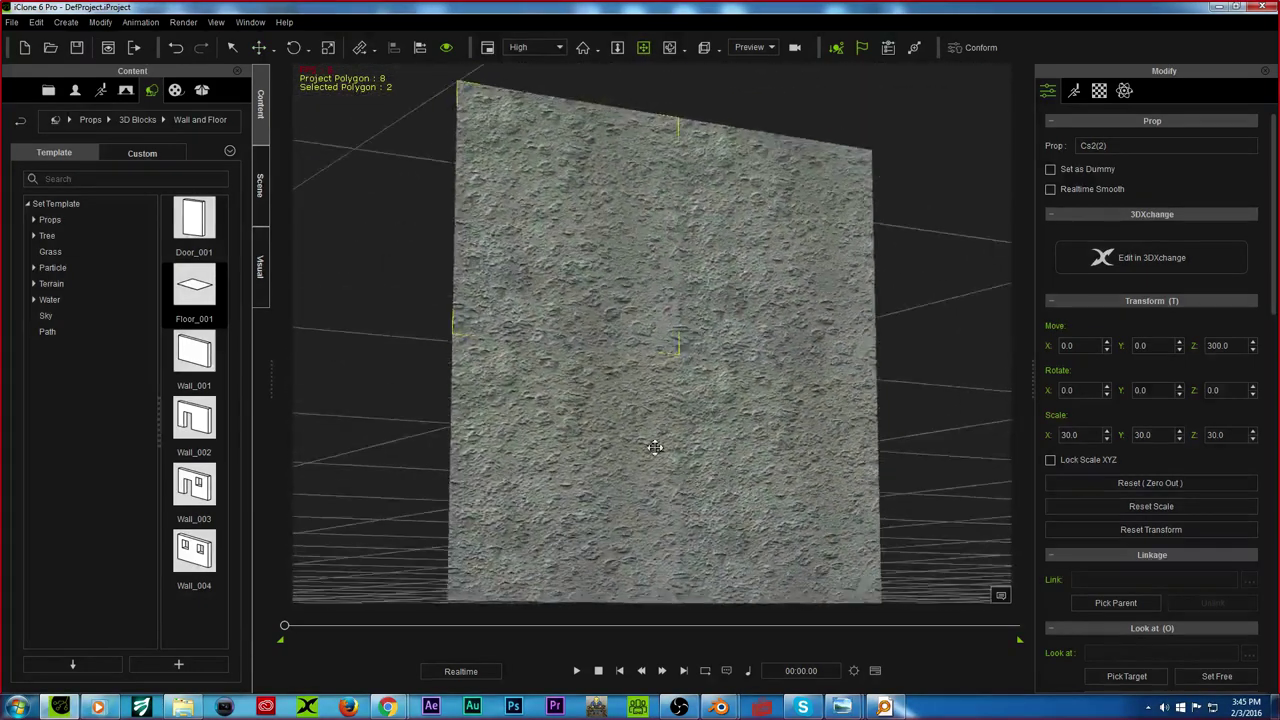
Step: Delete all four textured wall panels one after another to clear the scene
scroll(655, 449, "up", 3)
scroll(655, 455, "down", 8)
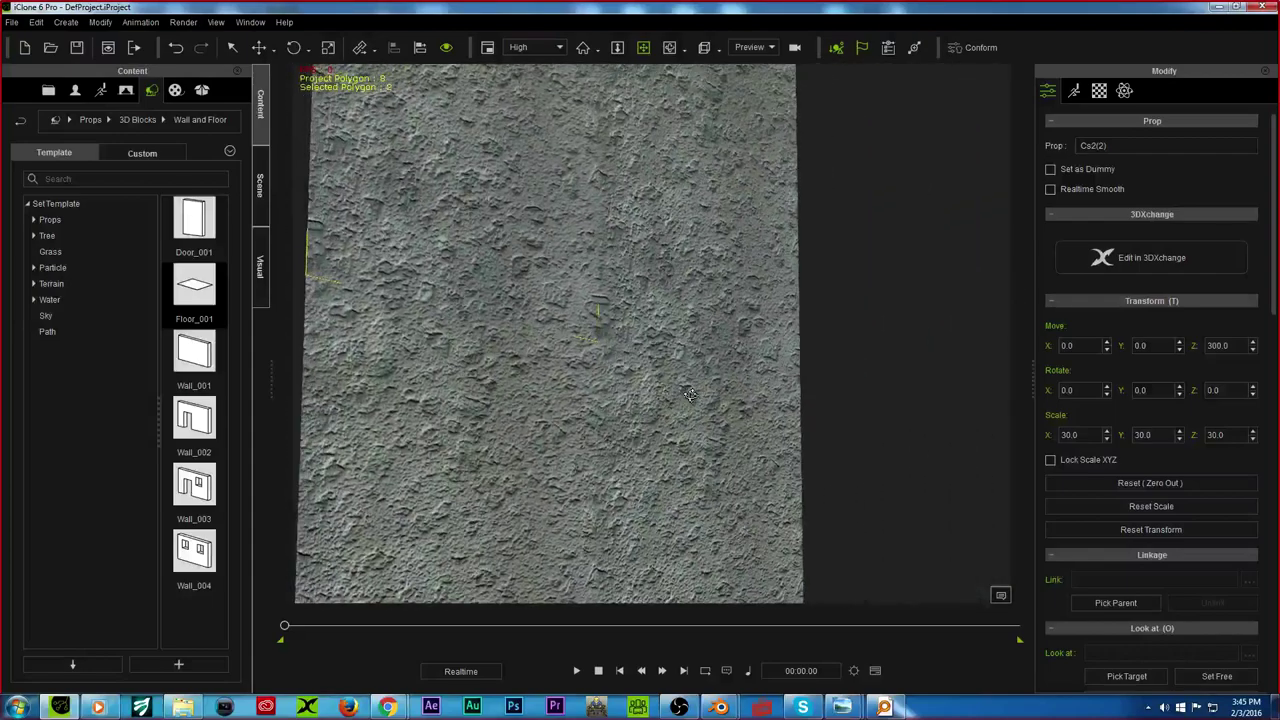
scroll(689, 385, "down", 5)
right_click_drag(686, 294, 649, 380)
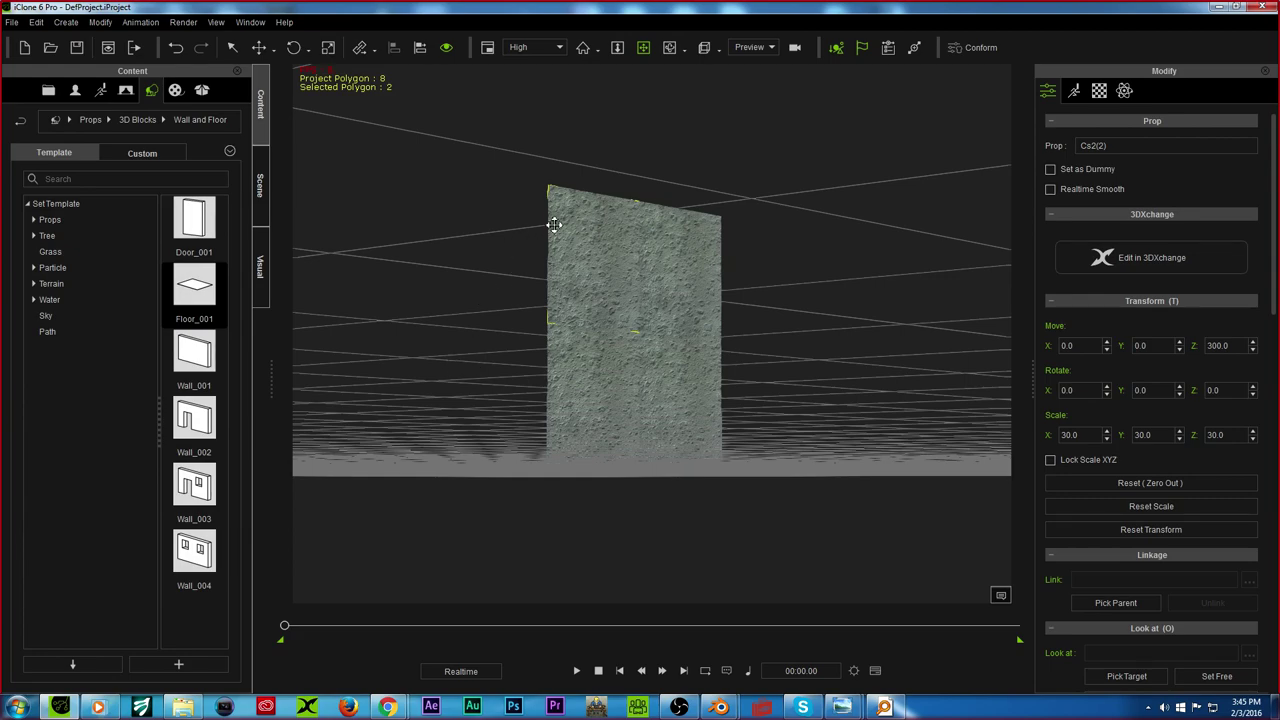
right_click_drag(715, 288, 486, 426)
key("Delete")
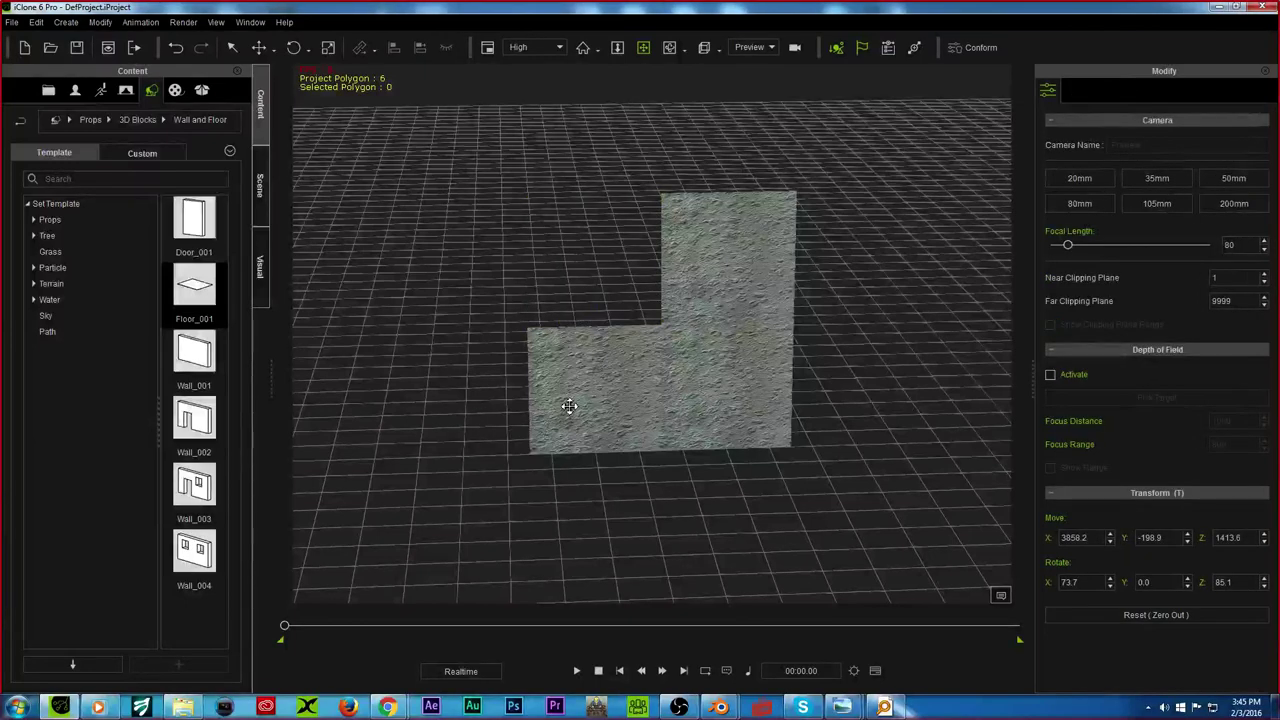
left_click(568, 405)
key("Delete")
left_click(714, 343)
key("Delete")
left_click(715, 275)
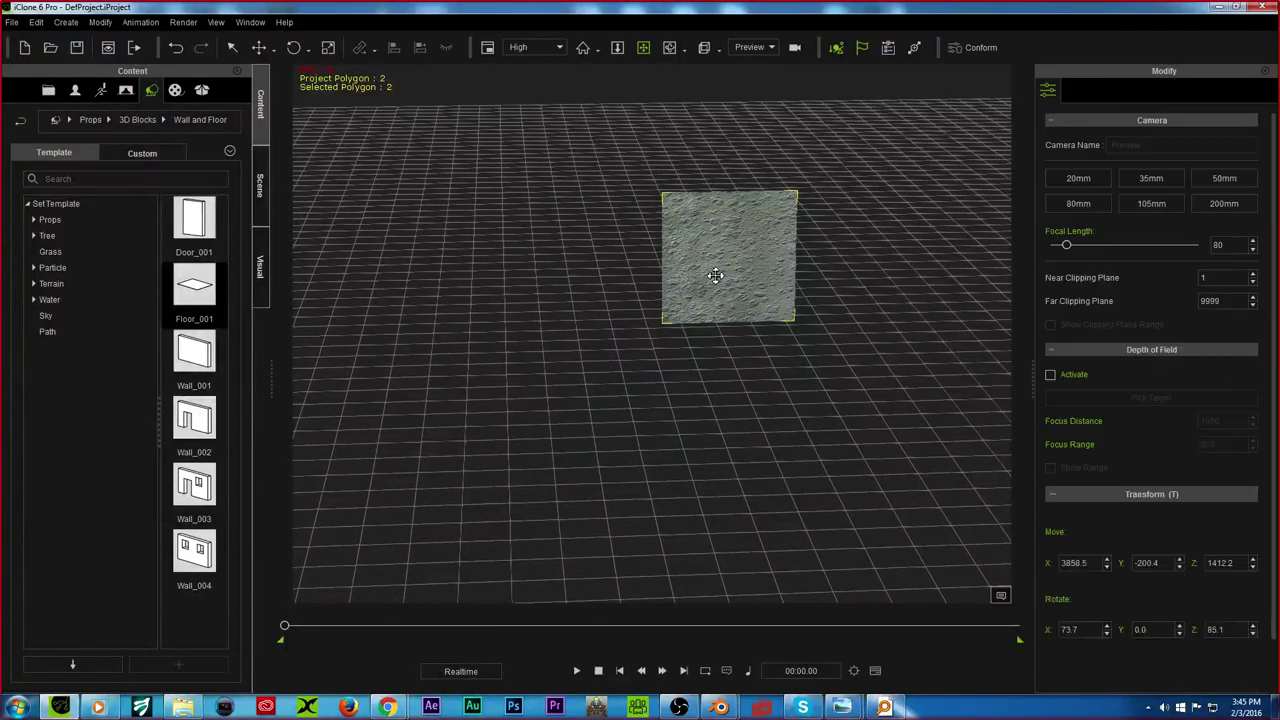
key("Delete")
Step: Switch to the Chrome window with TurboSquid and look over the Brick Wall Texture FREE page and its related products
mouse_move(387, 707)
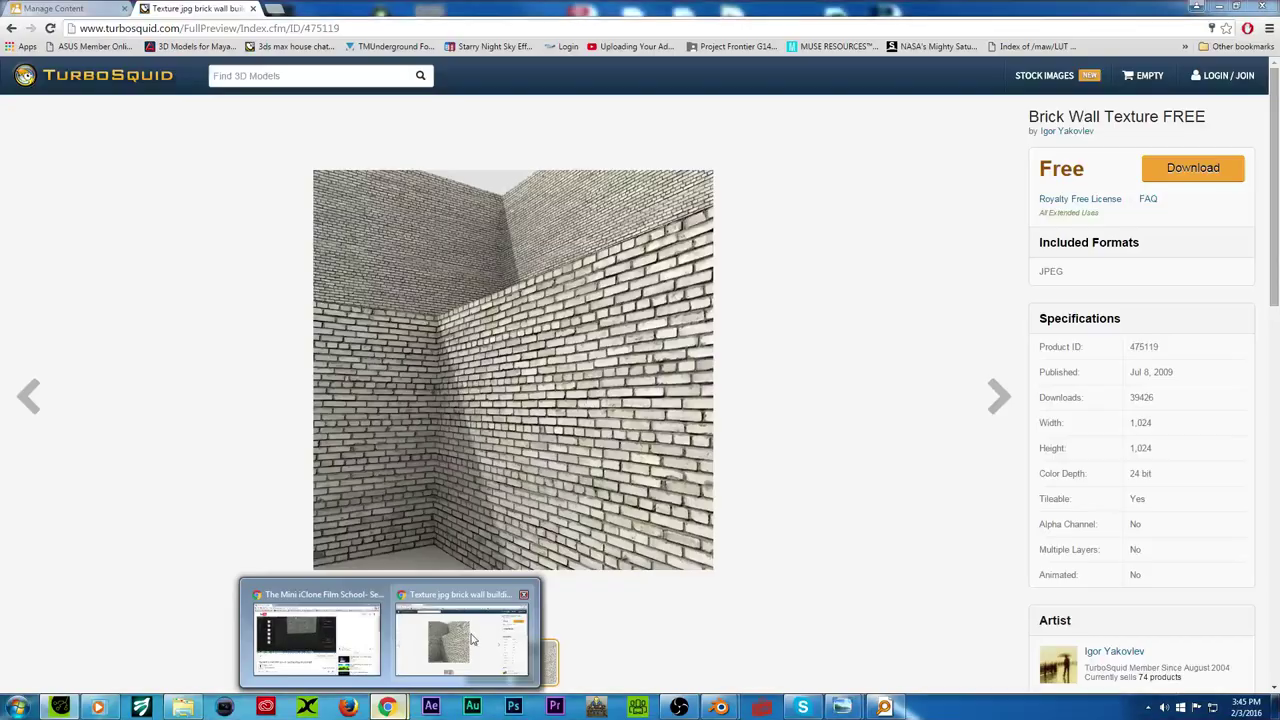
left_click(473, 640)
scroll(615, 165, "down", 5)
scroll(615, 213, "up", 5)
scroll(720, 420, "down", 6)
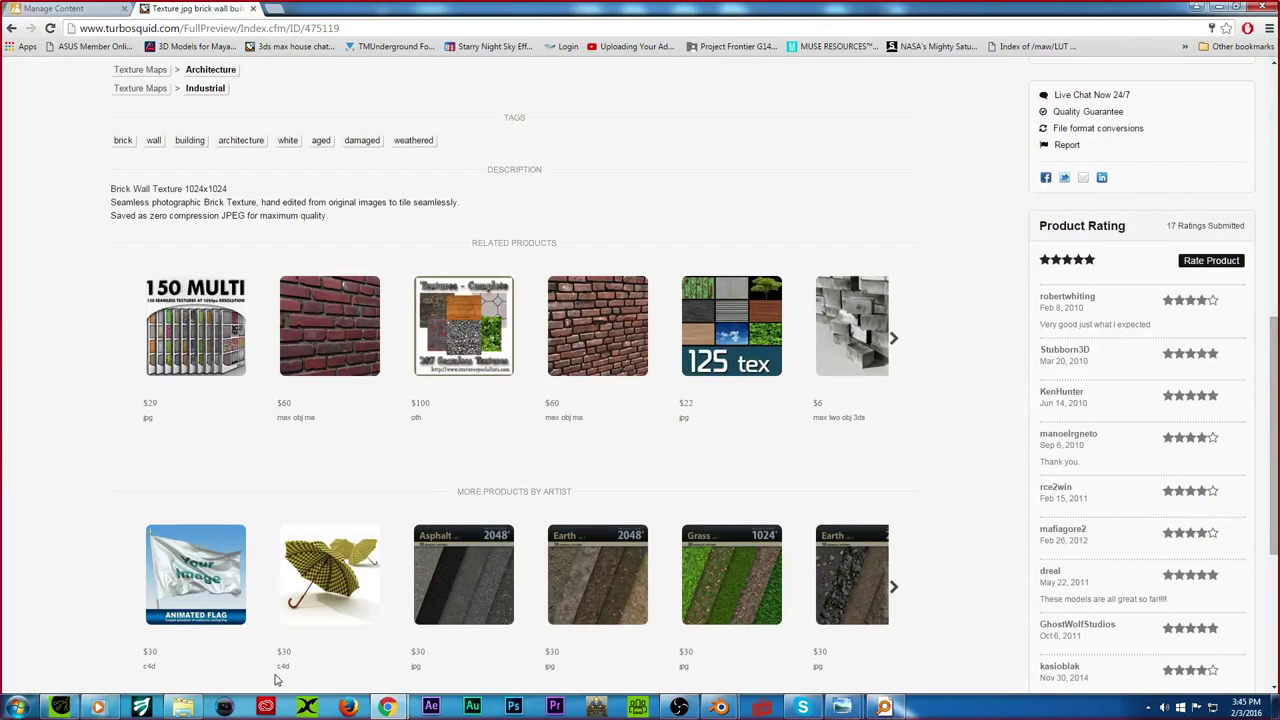
Step: Switch back to iClone and open the Opening Scene project from the Synergy folder, without saving the current project
left_click(60, 707)
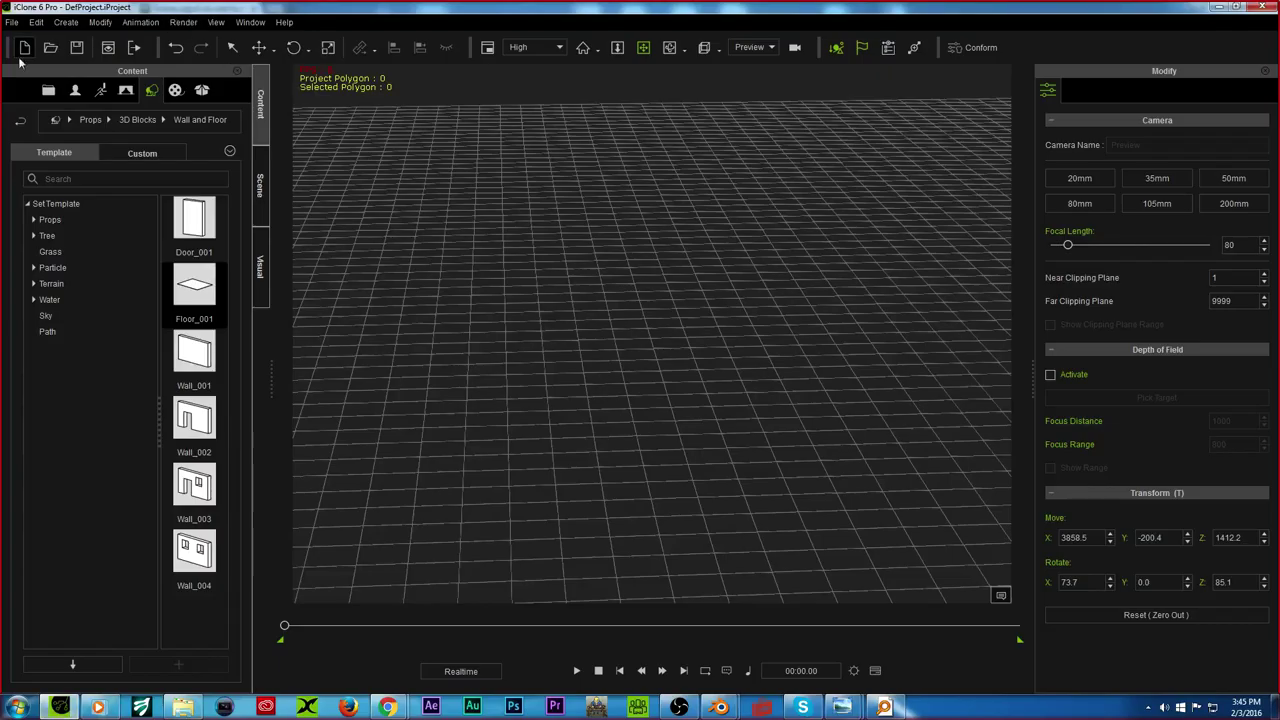
left_click(52, 50)
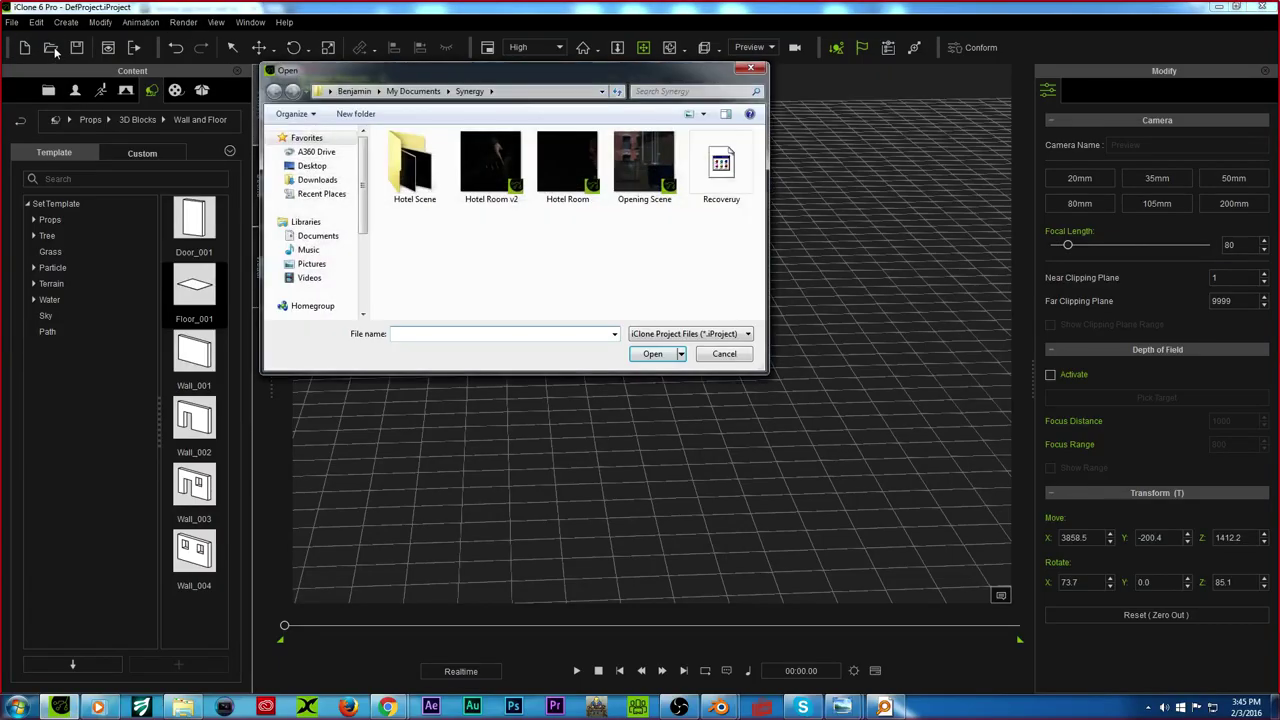
left_click(638, 165)
double_click(629, 167)
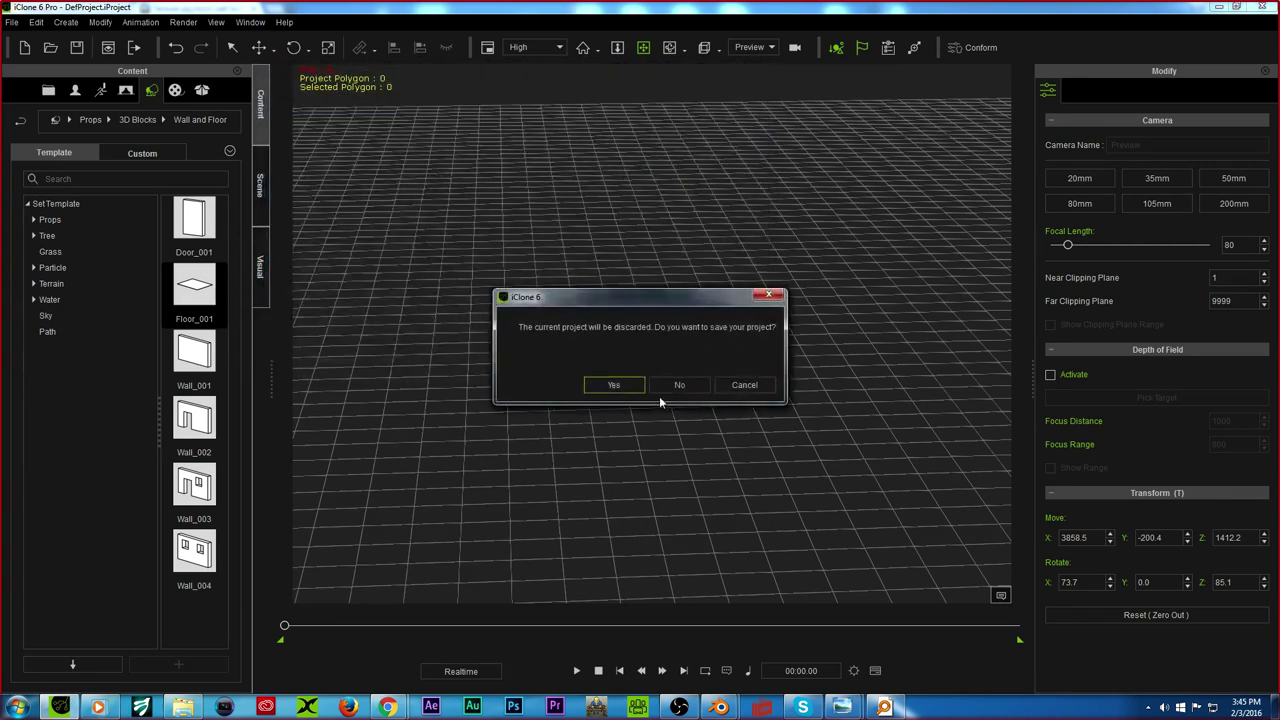
left_click(672, 383)
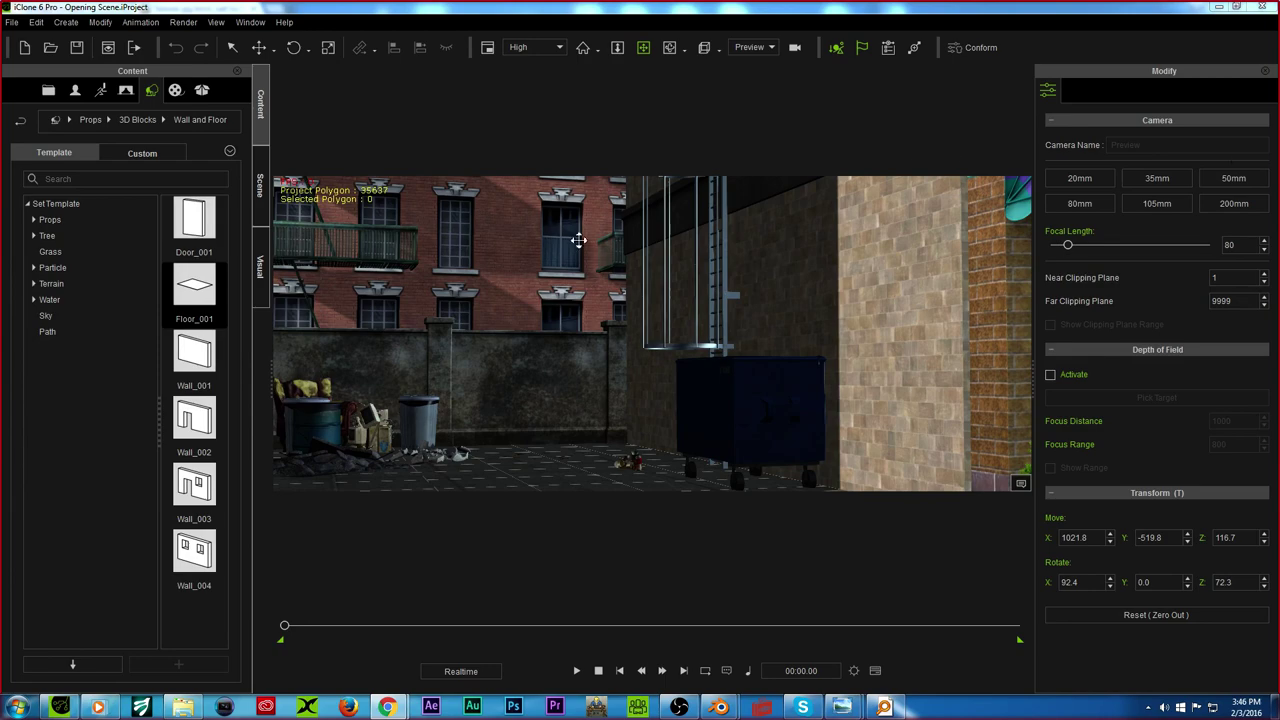
Step: Examine the Opening Scene set from the street, the neighbouring buildings and the alley with the fire escapes
left_click_drag(660, 300, 657, 243)
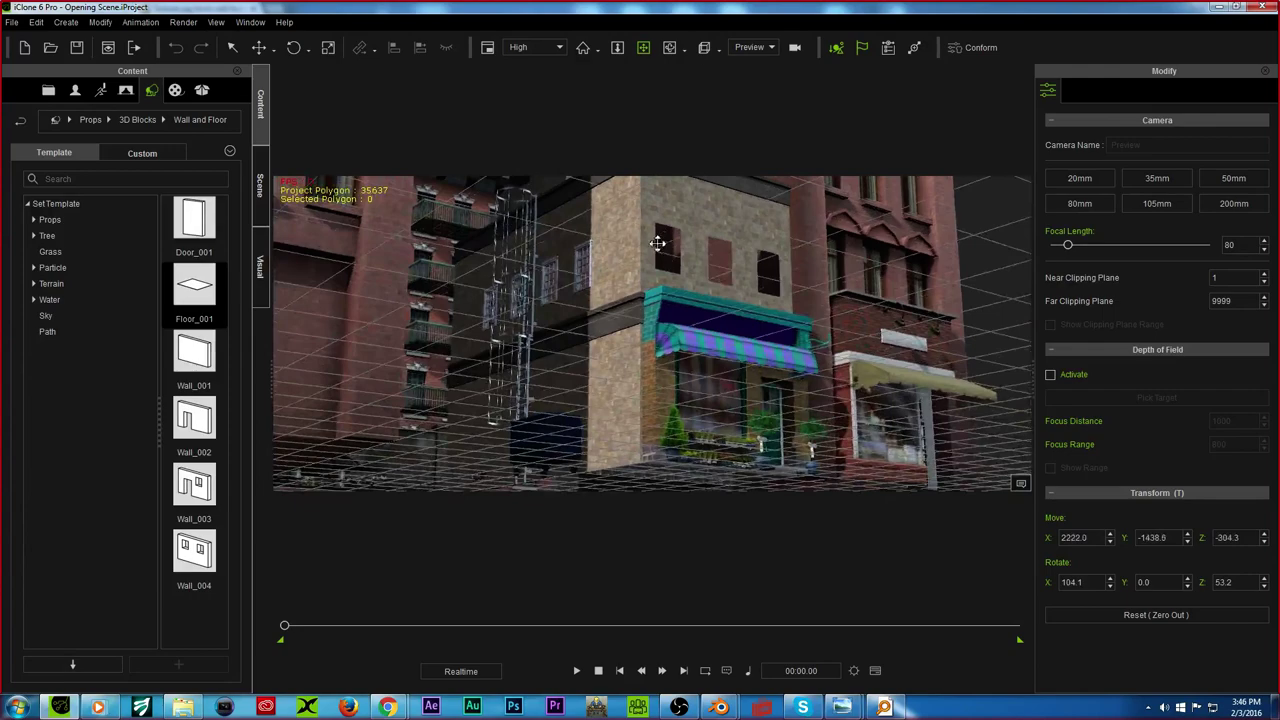
right_click_drag(657, 243, 674, 303)
scroll(677, 305, "up", 5)
left_click_drag(640, 268, 573, 277)
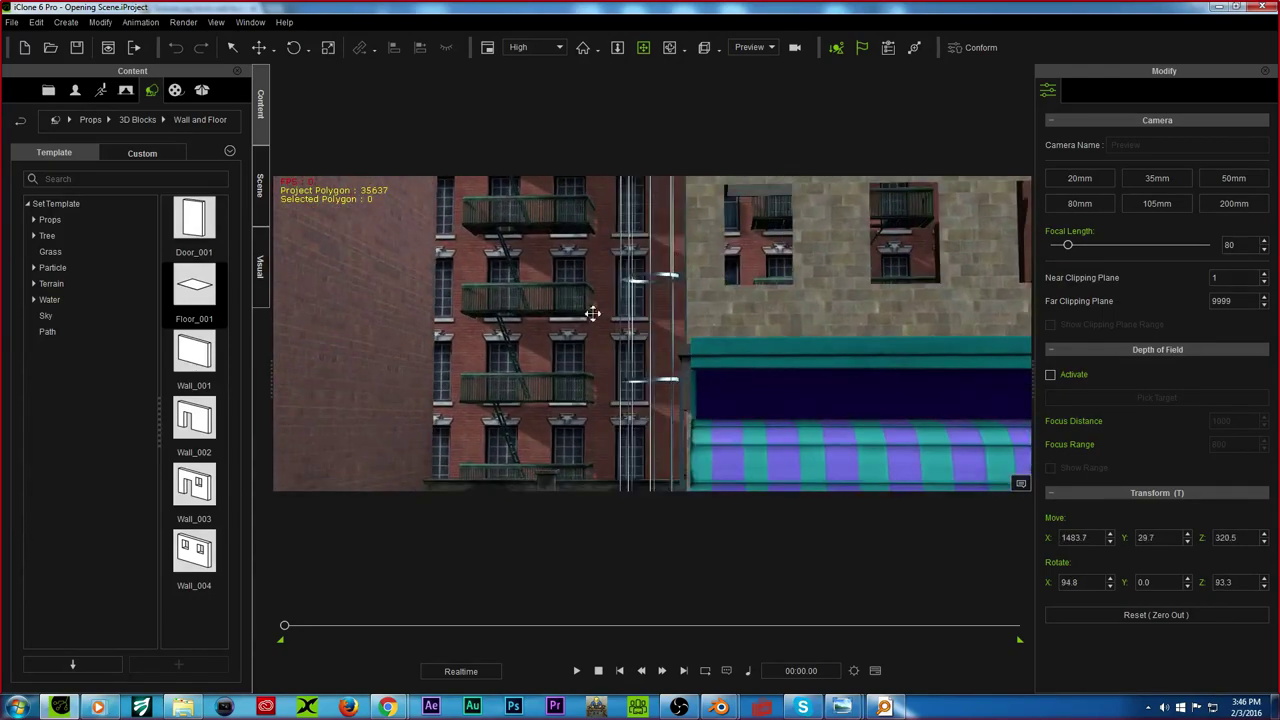
left_click_drag(723, 303, 775, 284)
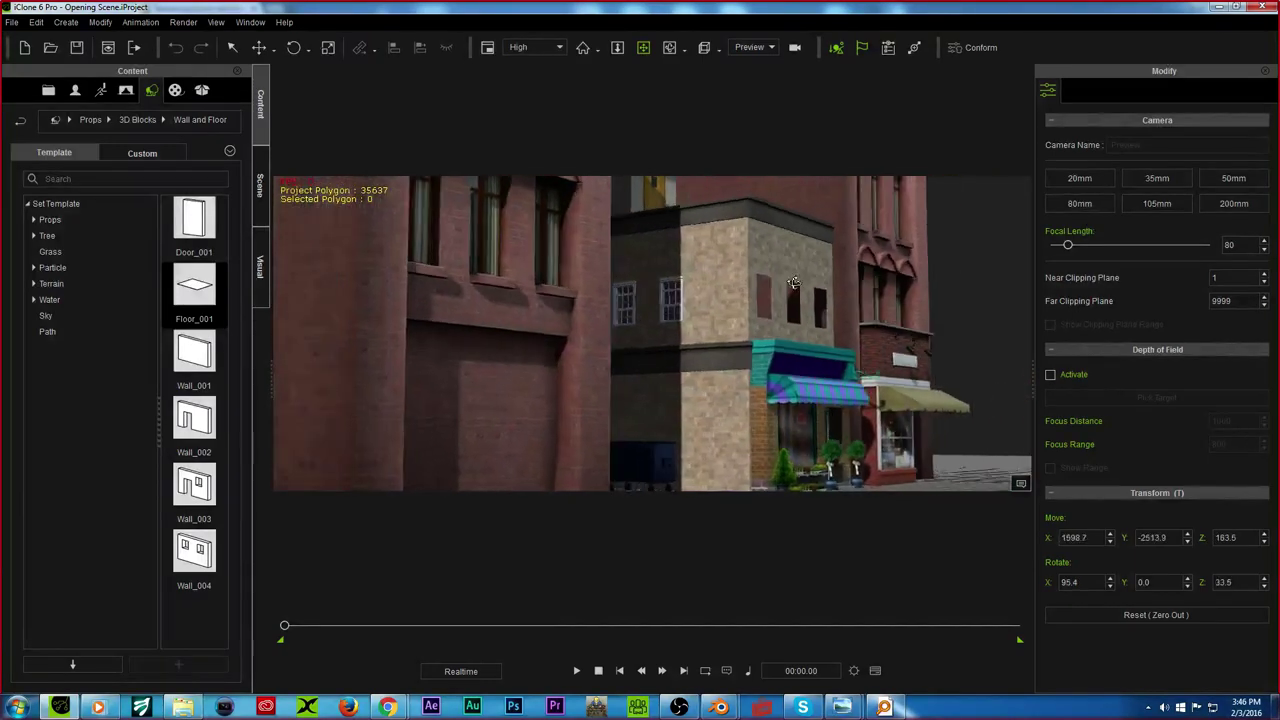
left_click_drag(852, 268, 868, 509)
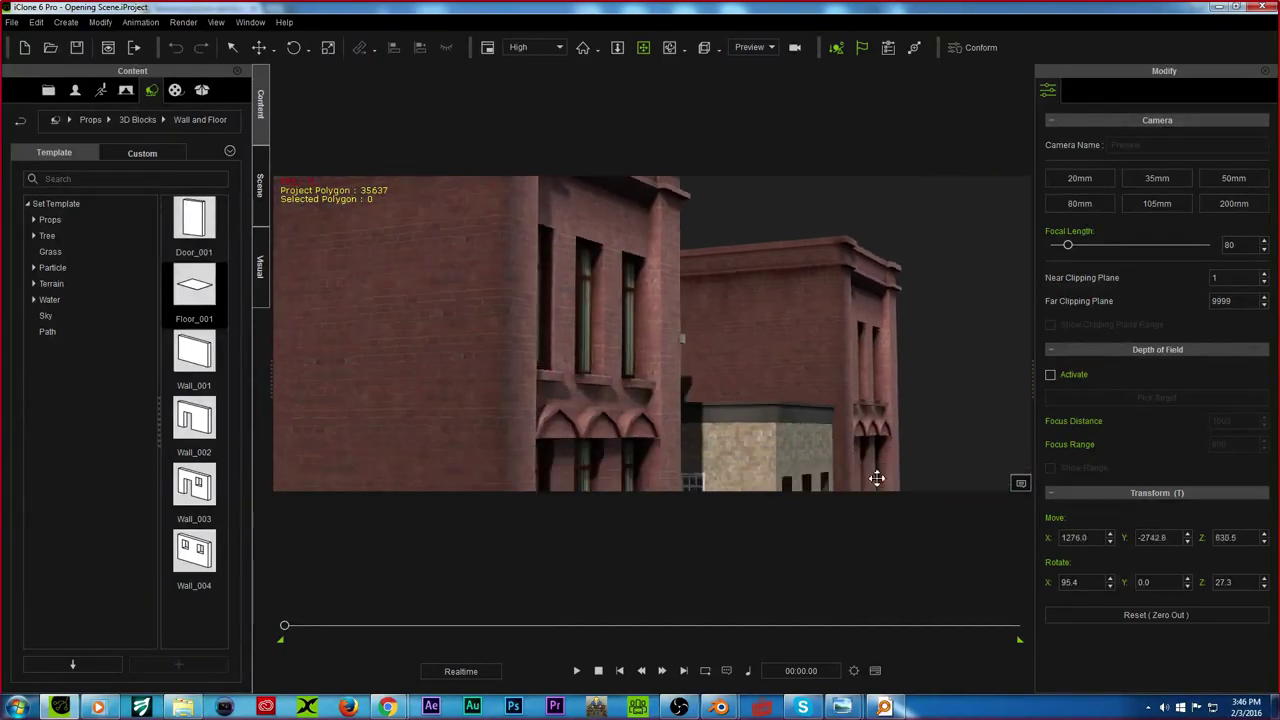
left_click_drag(860, 317, 475, 356)
left_click_drag(532, 463, 653, 343)
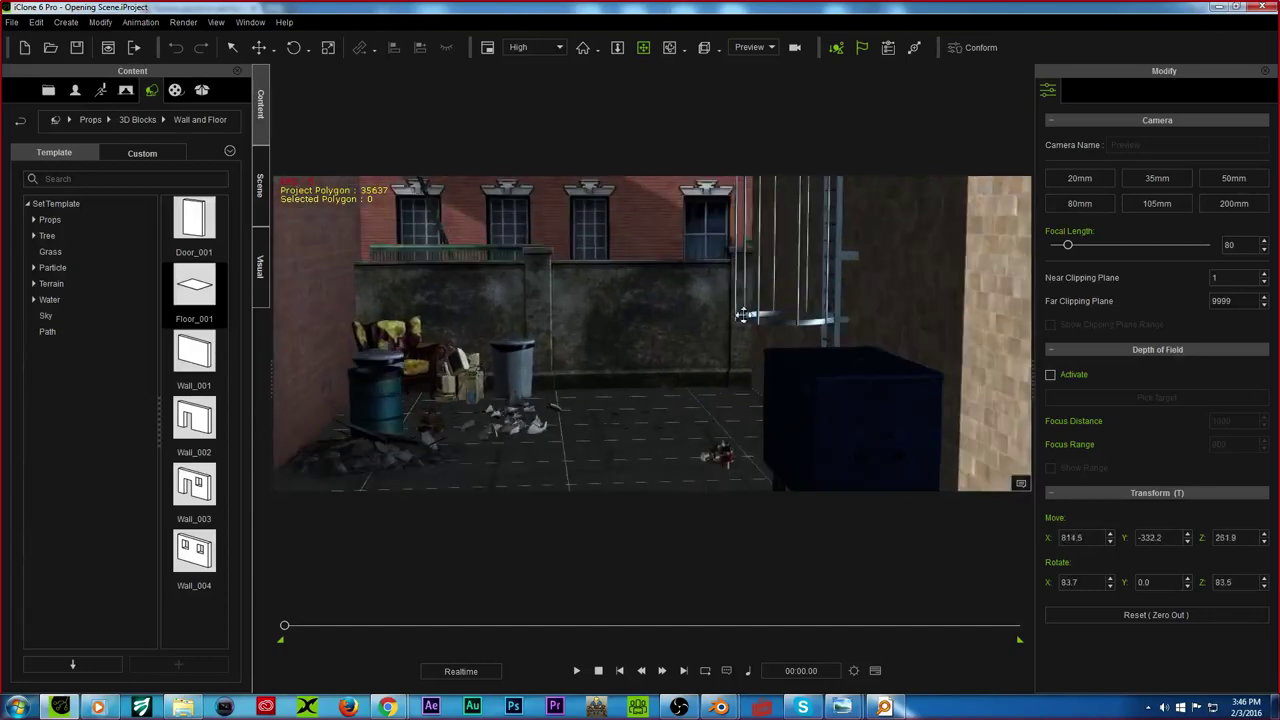
Step: Select the dumpster in the alley and examine the caged ladder, side windows and stone block corner of the adjoining building
left_click(816, 362)
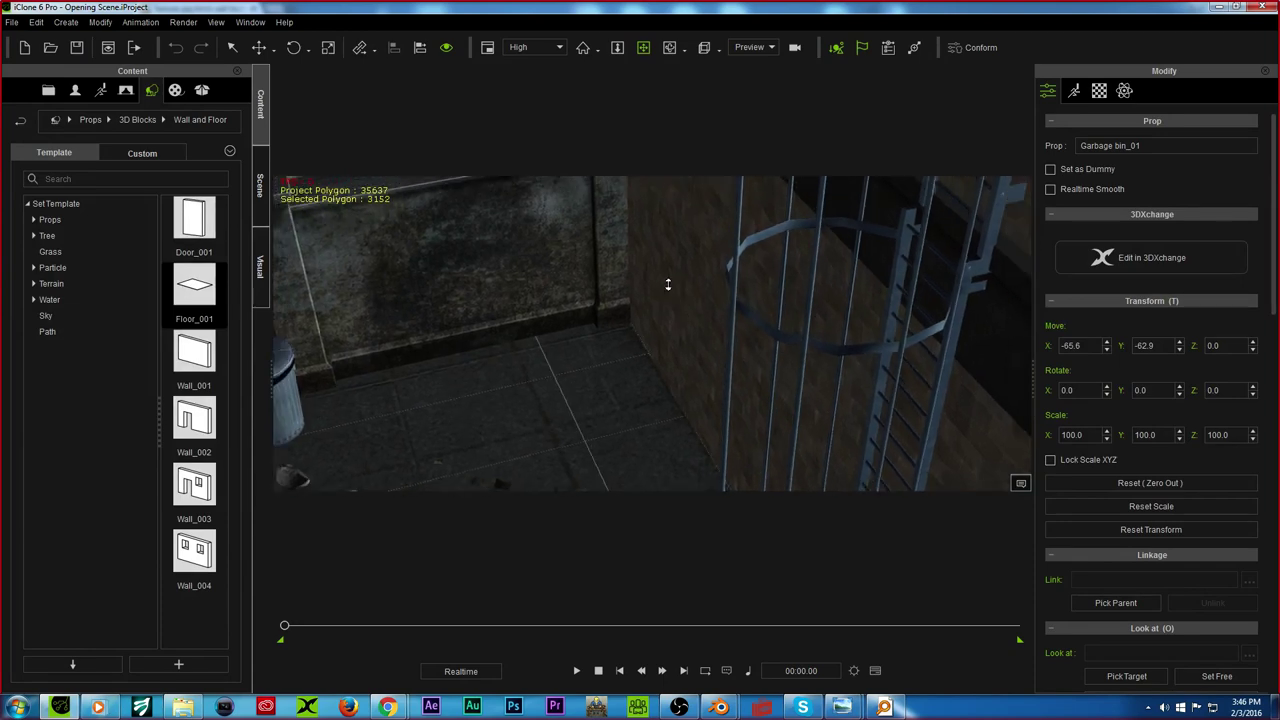
right_click_drag(722, 395, 760, 351)
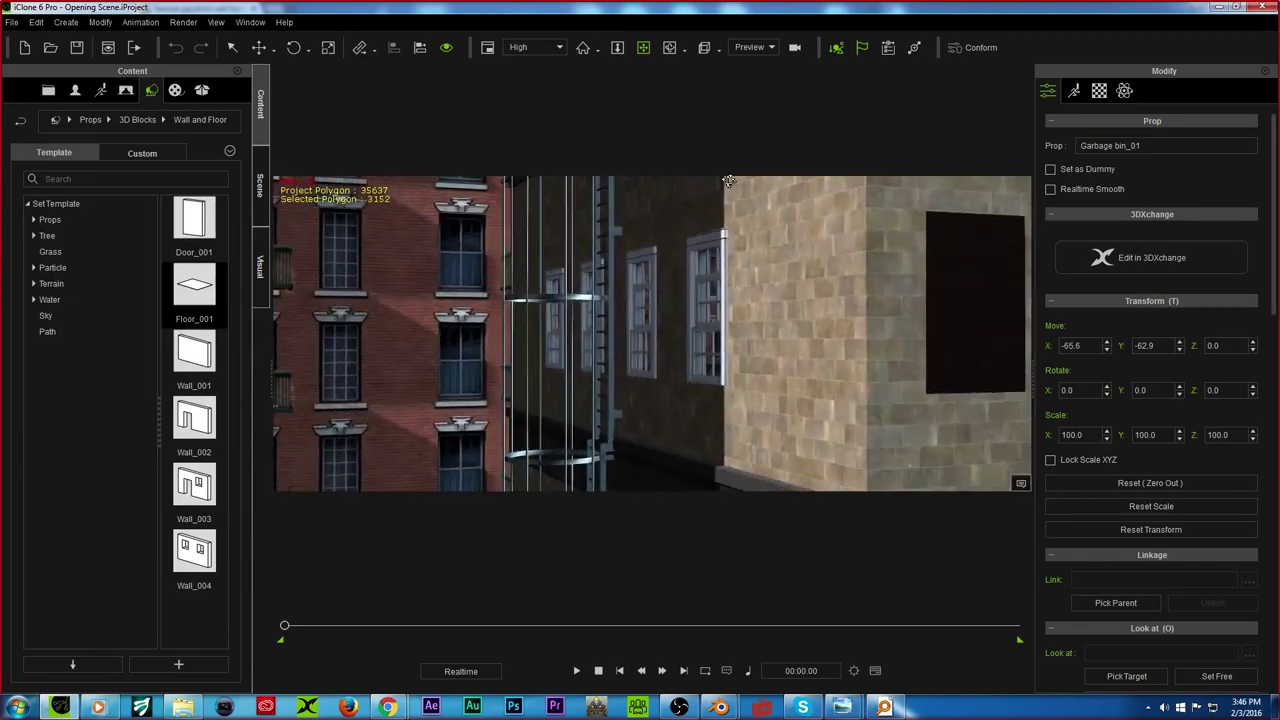
scroll(760, 351, "up", 4)
left_click_drag(803, 337, 444, 225)
right_click_drag(443, 225, 590, 329)
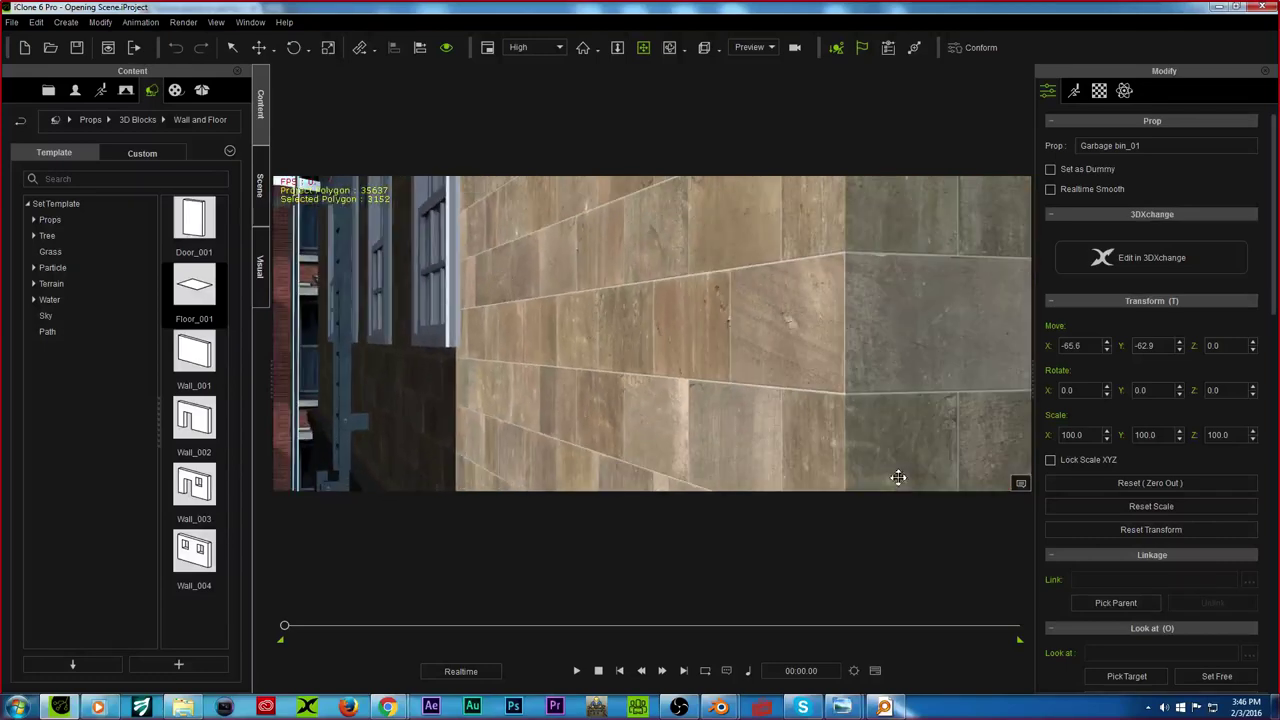
right_click_drag(751, 398, 651, 331)
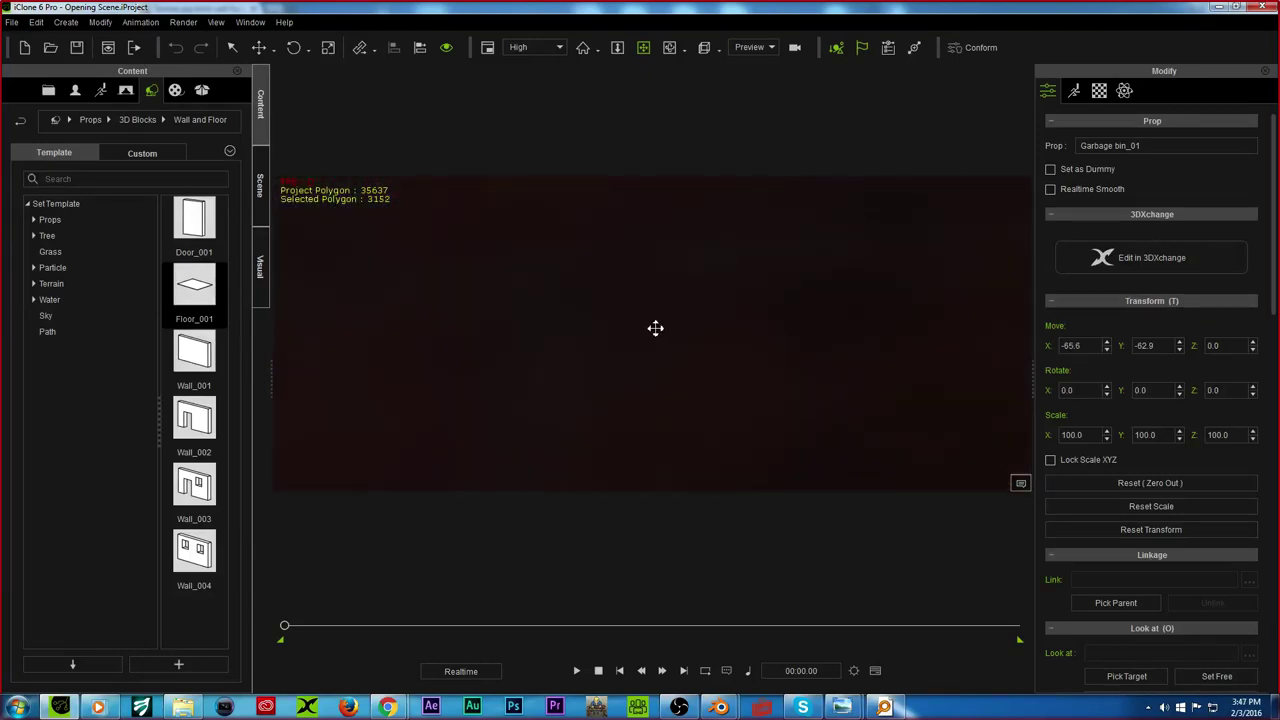
right_click_drag(726, 297, 587, 507)
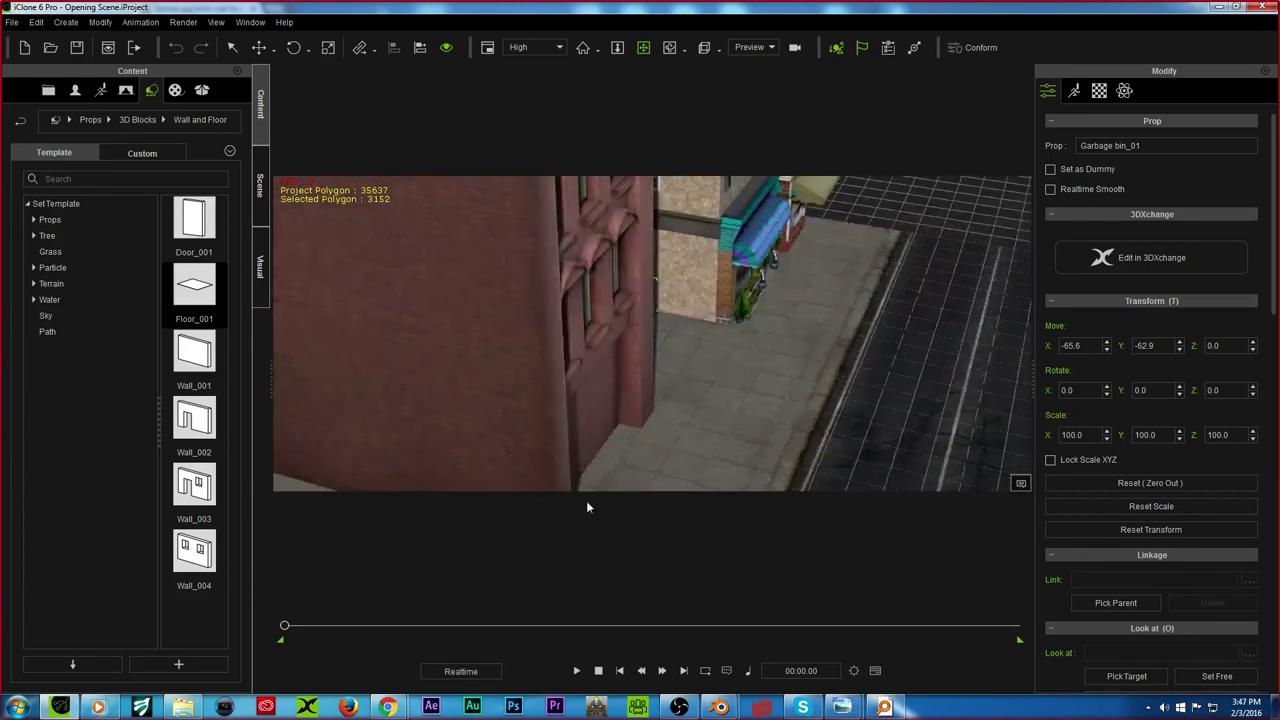
Step: Switch to the Documents library window and open the Blender Projects folder to look through its contents
left_click(183, 707)
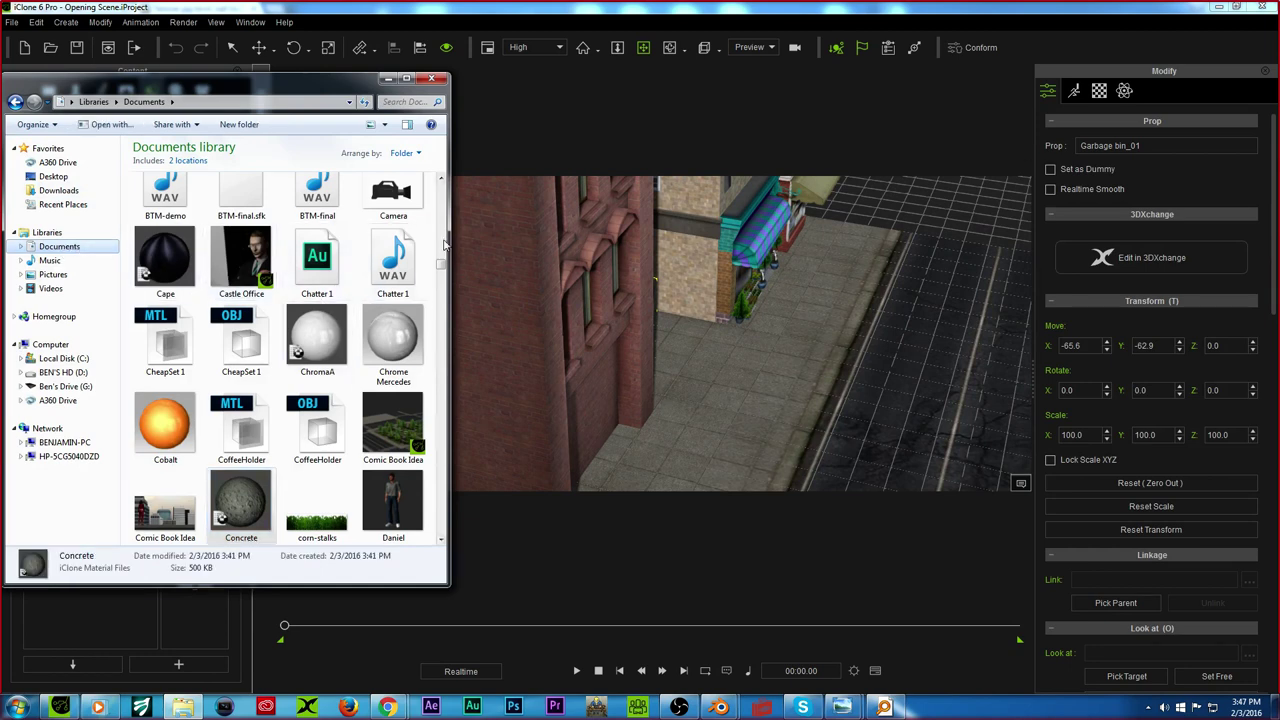
left_click_drag(443, 263, 438, 193)
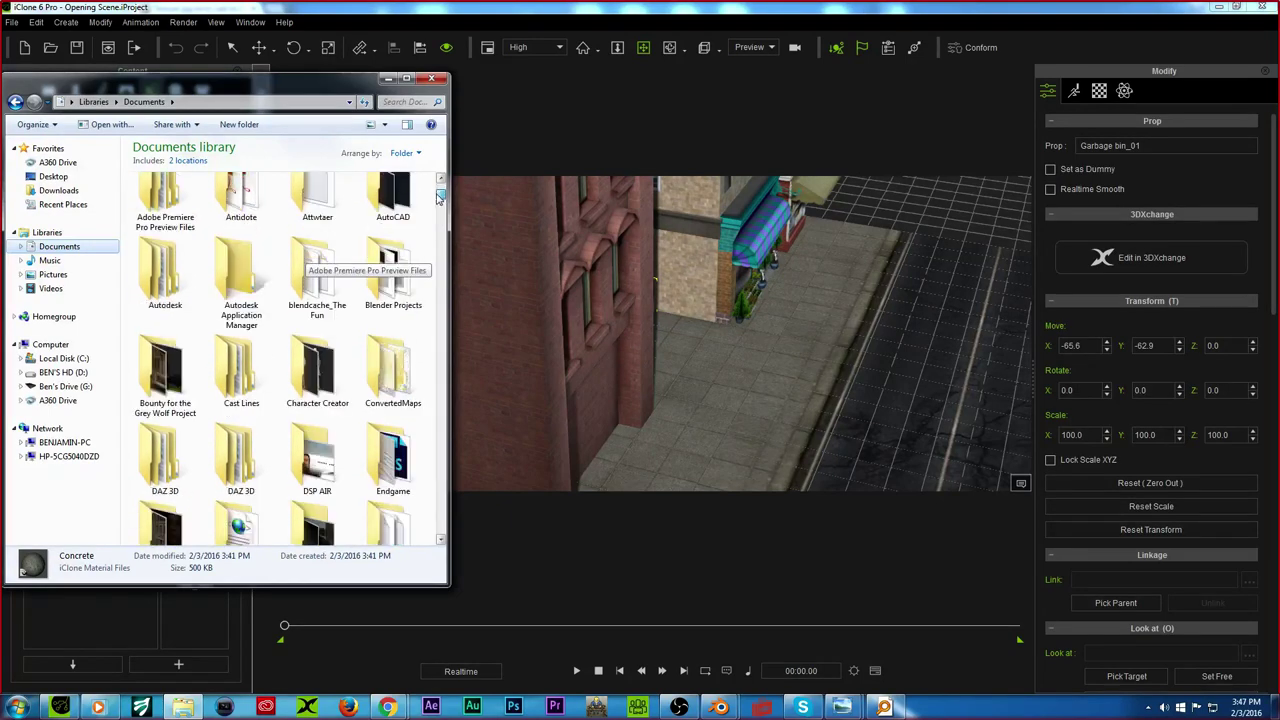
left_click(403, 285)
double_click(403, 285)
scroll(296, 320, "down", 10)
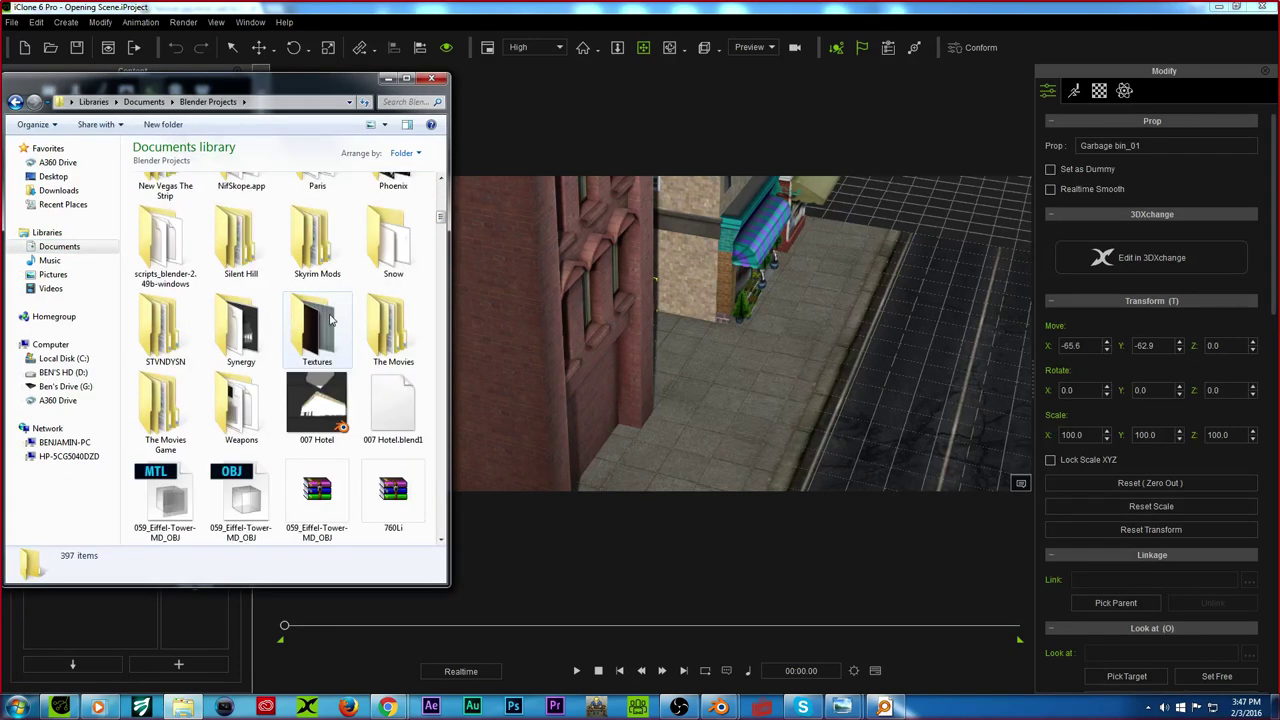
scroll(331, 318, "up", 15)
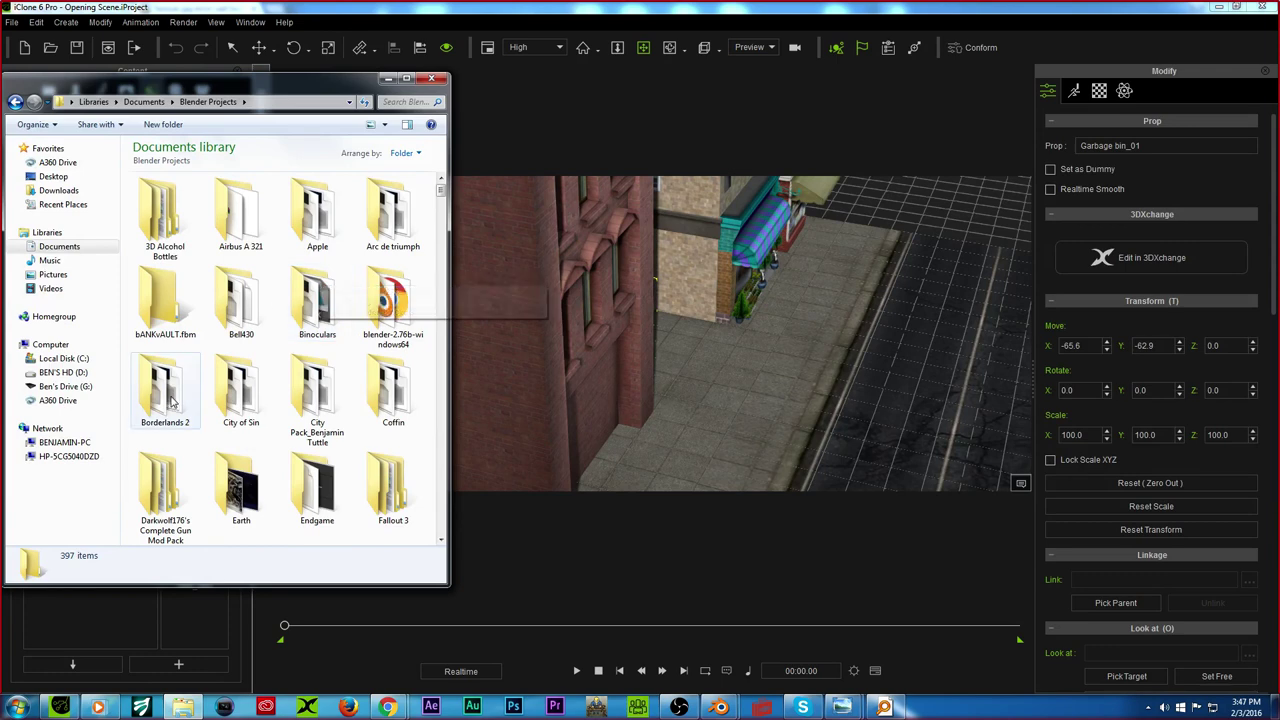
double_click(170, 400)
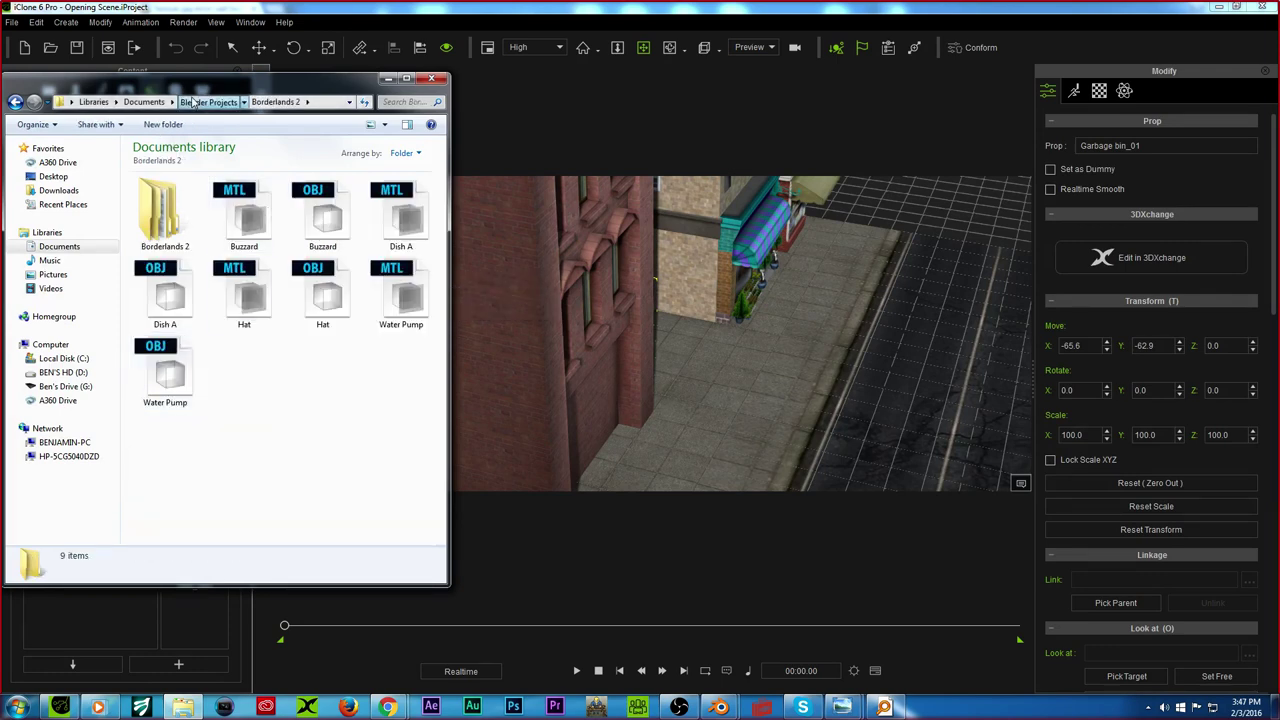
left_click(208, 102)
left_click(150, 102)
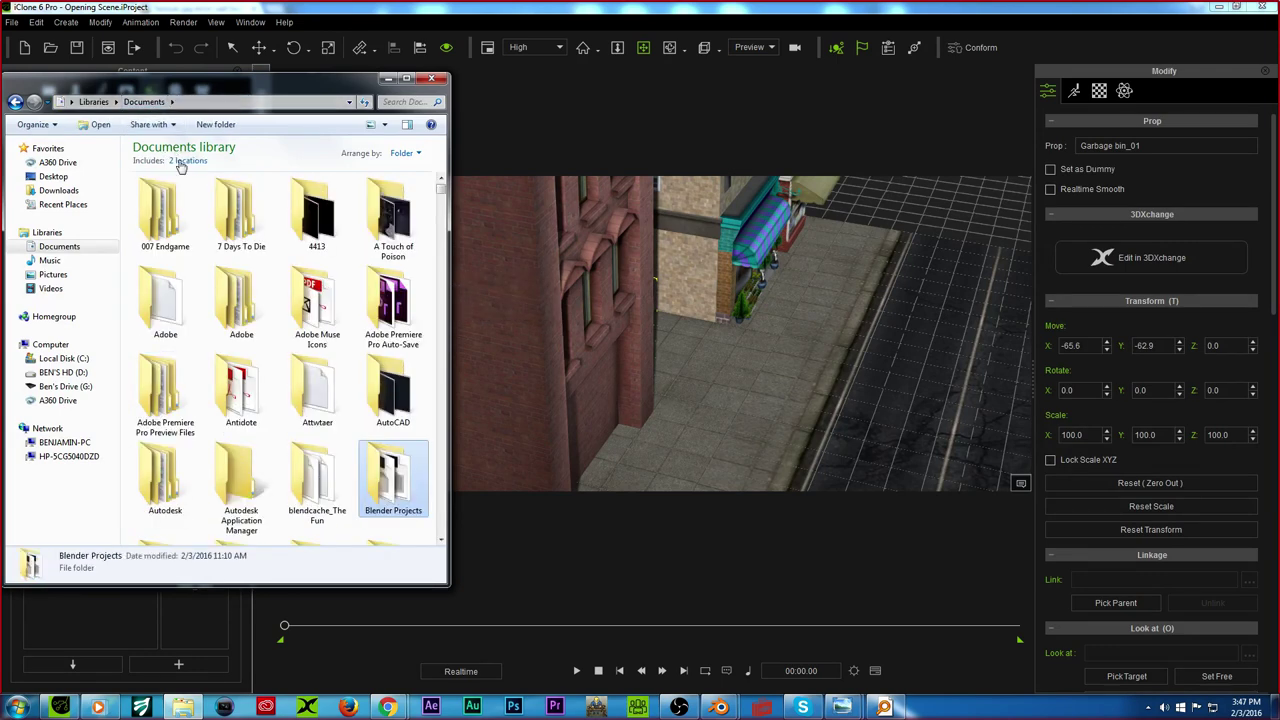
Step: Open the EnglishPub Blender file from the Blender Projects folder
scroll(325, 345, "down", 15)
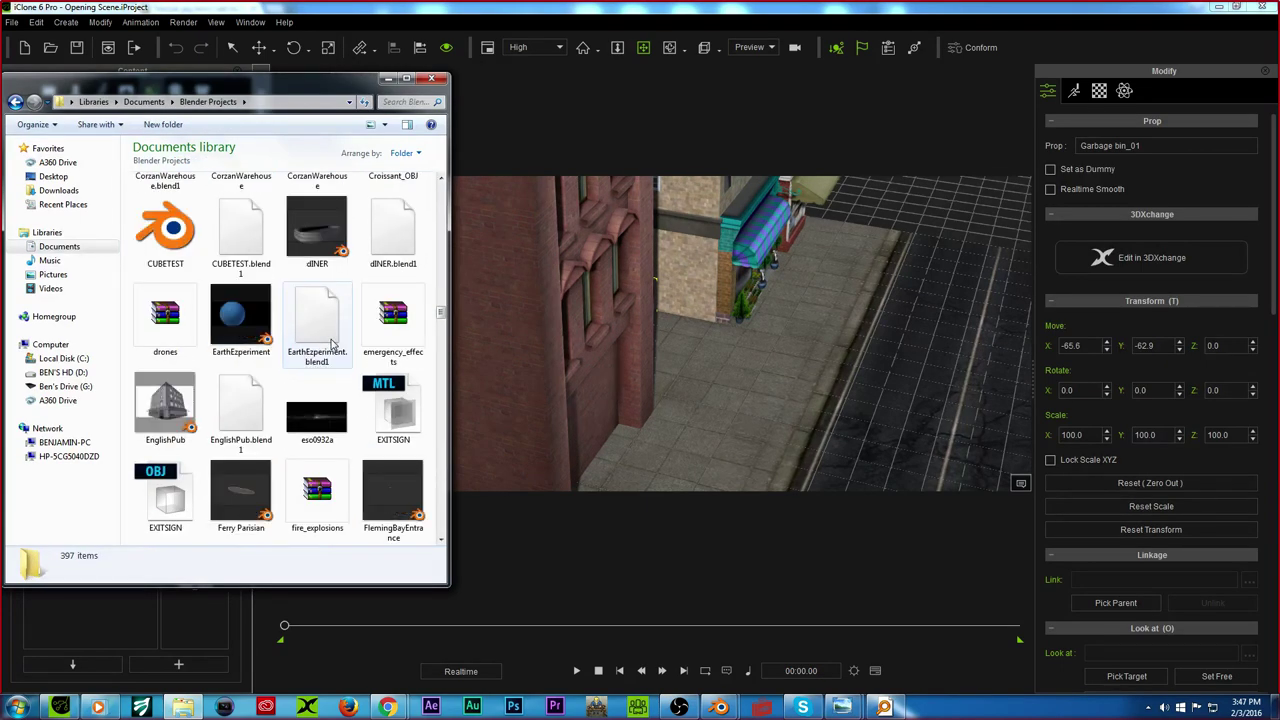
double_click(178, 398)
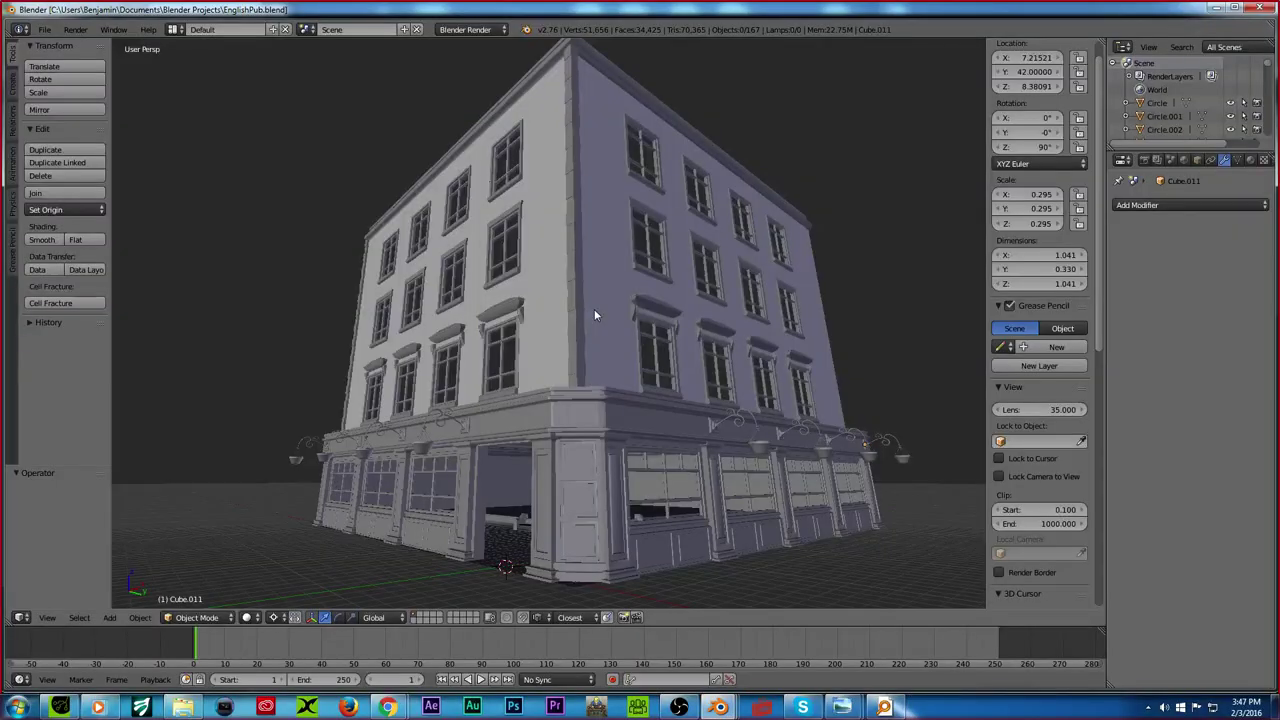
Step: Examine the pub building model from several sides, including its shopfront, window frames and hanging baskets
middle_click_drag(597, 309, 772, 316)
scroll(688, 316, "up", 5)
scroll(571, 374, "up", 4)
middle_click_drag(571, 374, 733, 343)
scroll(596, 355, "down", 5)
scroll(460, 364, "up", 7)
scroll(469, 341, "down", 4)
scroll(347, 333, "down", 1)
scroll(347, 333, "up", 1)
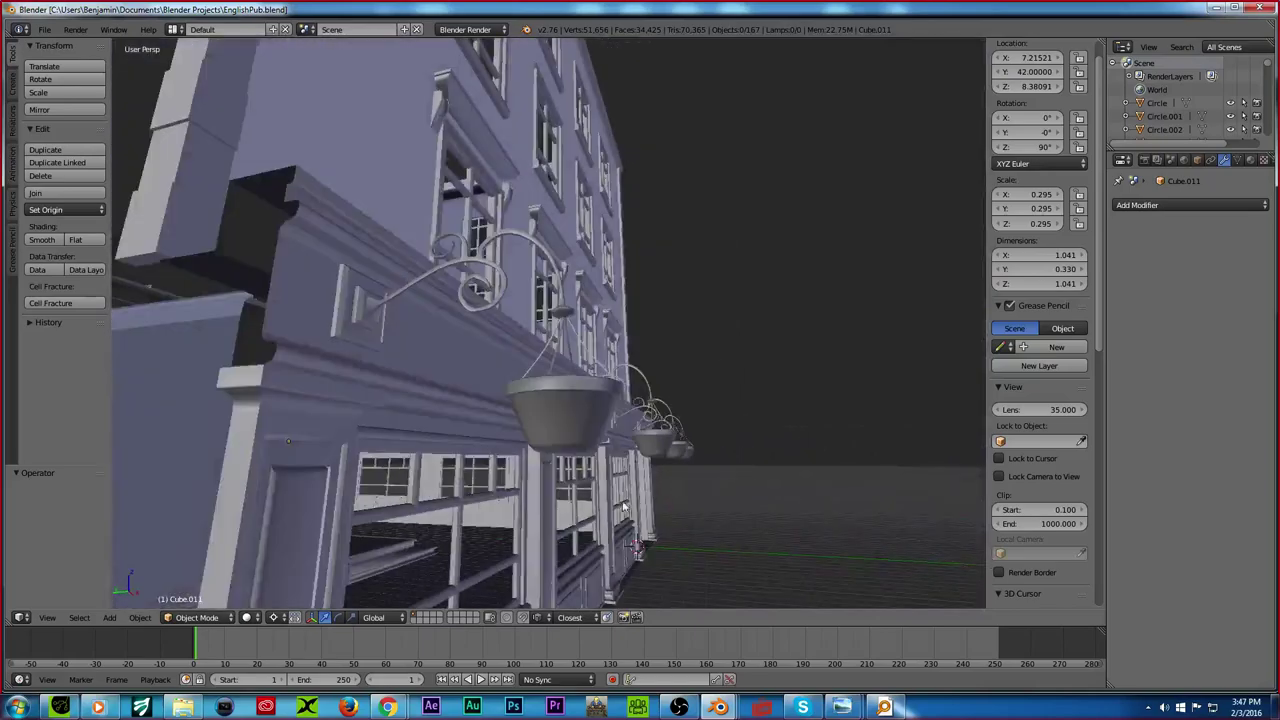
Step: Select the vertical stone trim on the pub building's corner and examine it together with the upper-floor windows and facades
scroll(611, 467, "down", 3)
middle_click_drag(606, 426, 537, 334)
scroll(433, 418, "up", 5)
scroll(470, 361, "down", 7)
scroll(523, 379, "up", 5)
right_click(548, 372)
scroll(550, 376, "up", 6)
scroll(537, 340, "down", 3)
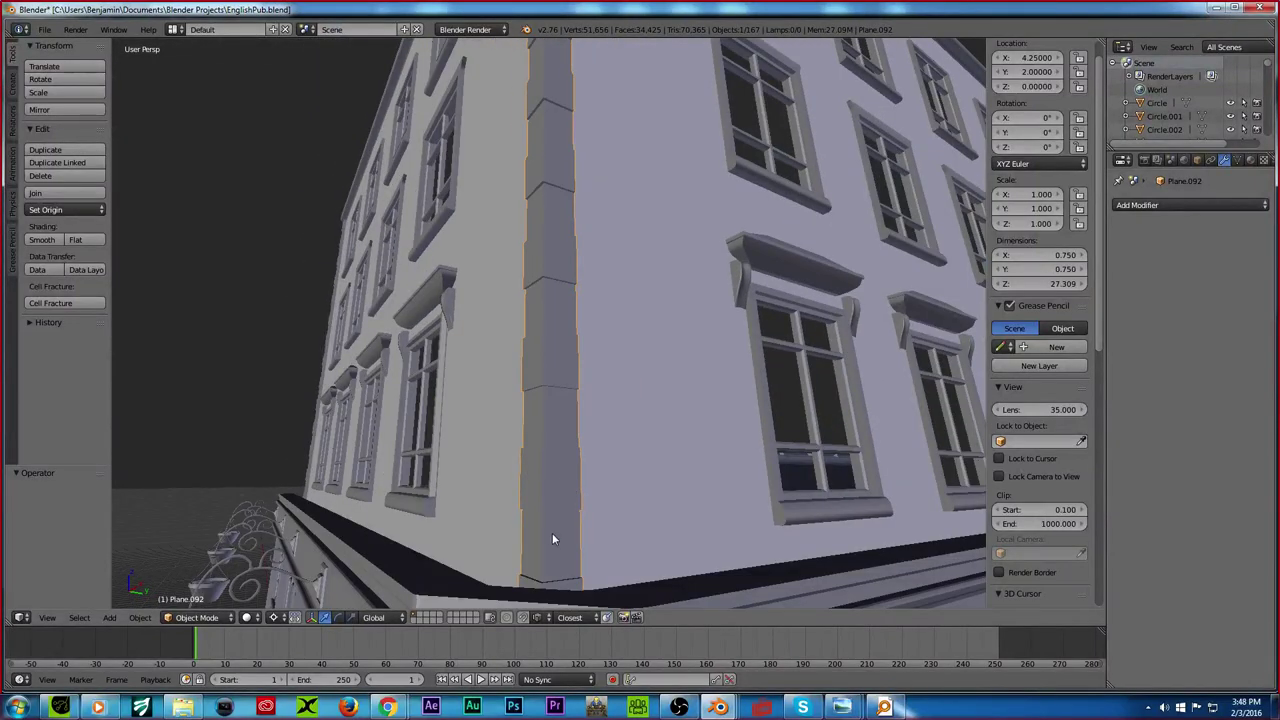
middle_click_drag(838, 240, 677, 289)
scroll(747, 308, "down", 6)
scroll(665, 290, "up", 5)
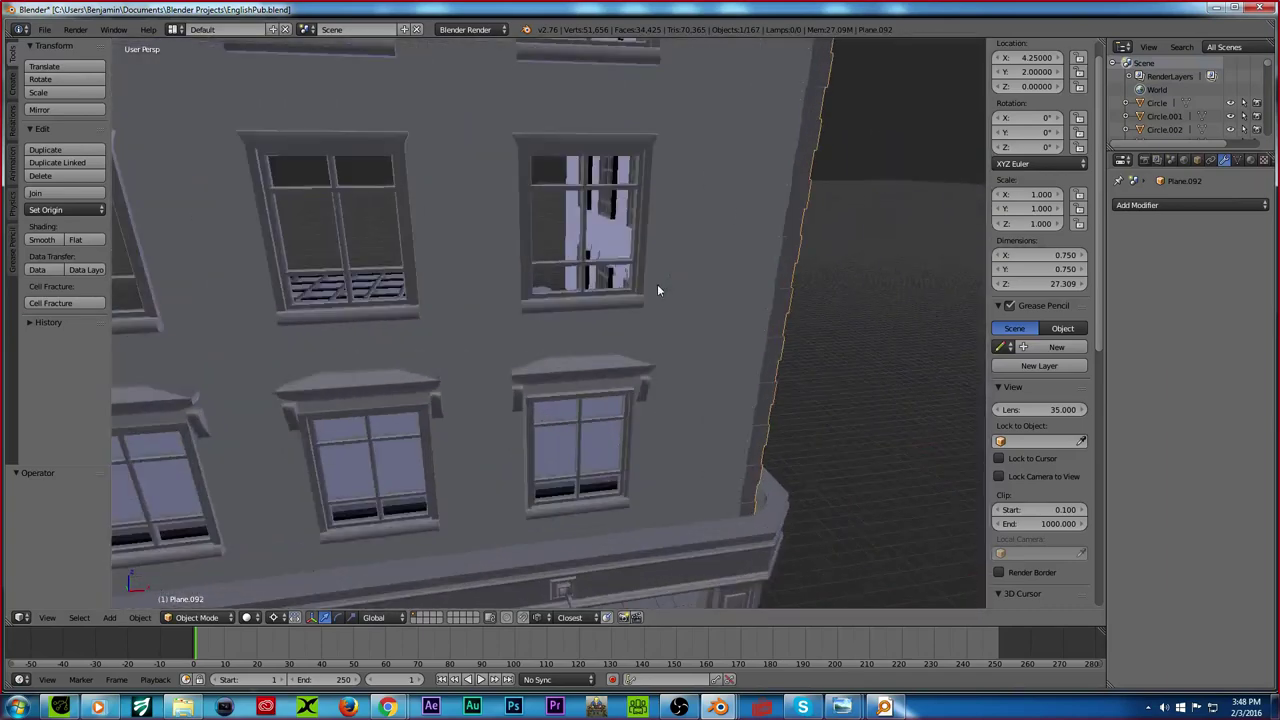
scroll(653, 288, "down", 6)
scroll(630, 350, "up", 2)
middle_click_drag(663, 301, 582, 336)
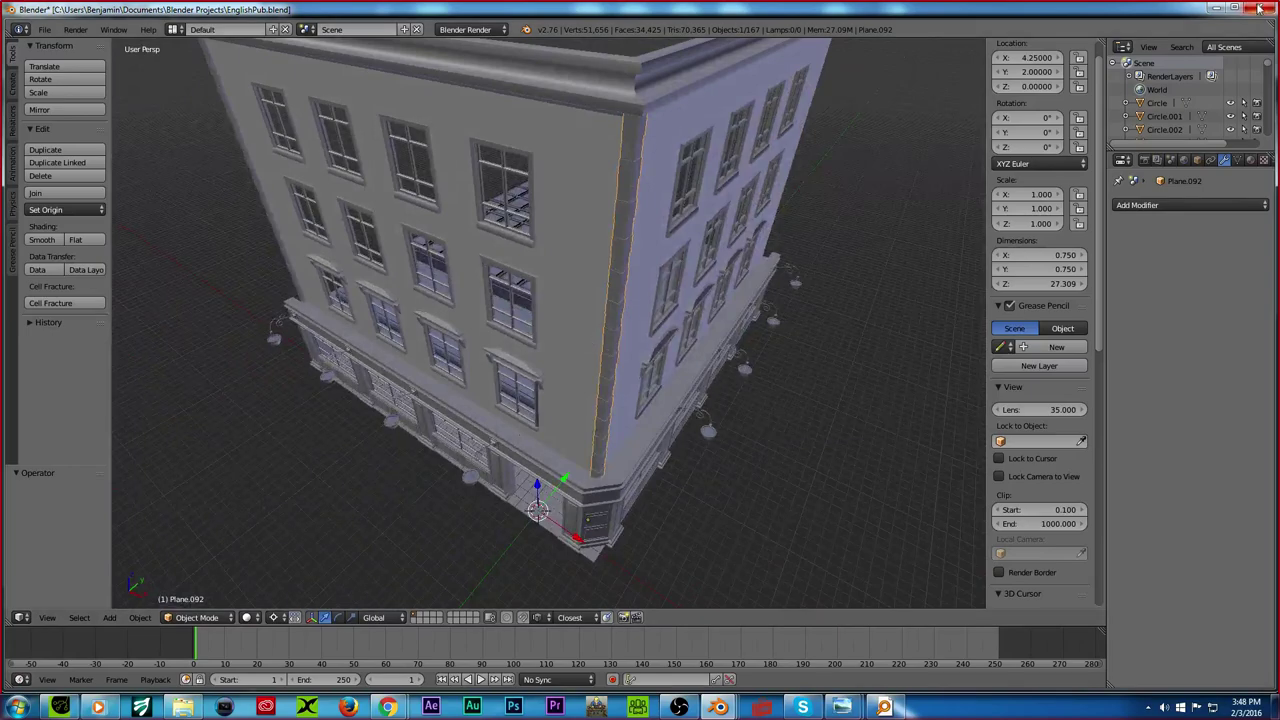
Step: Close the EnglishPub and bANKvAULT Blender windows and switch to the Blender window with the default cube scene
left_click(1258, 8)
left_click(646, 401)
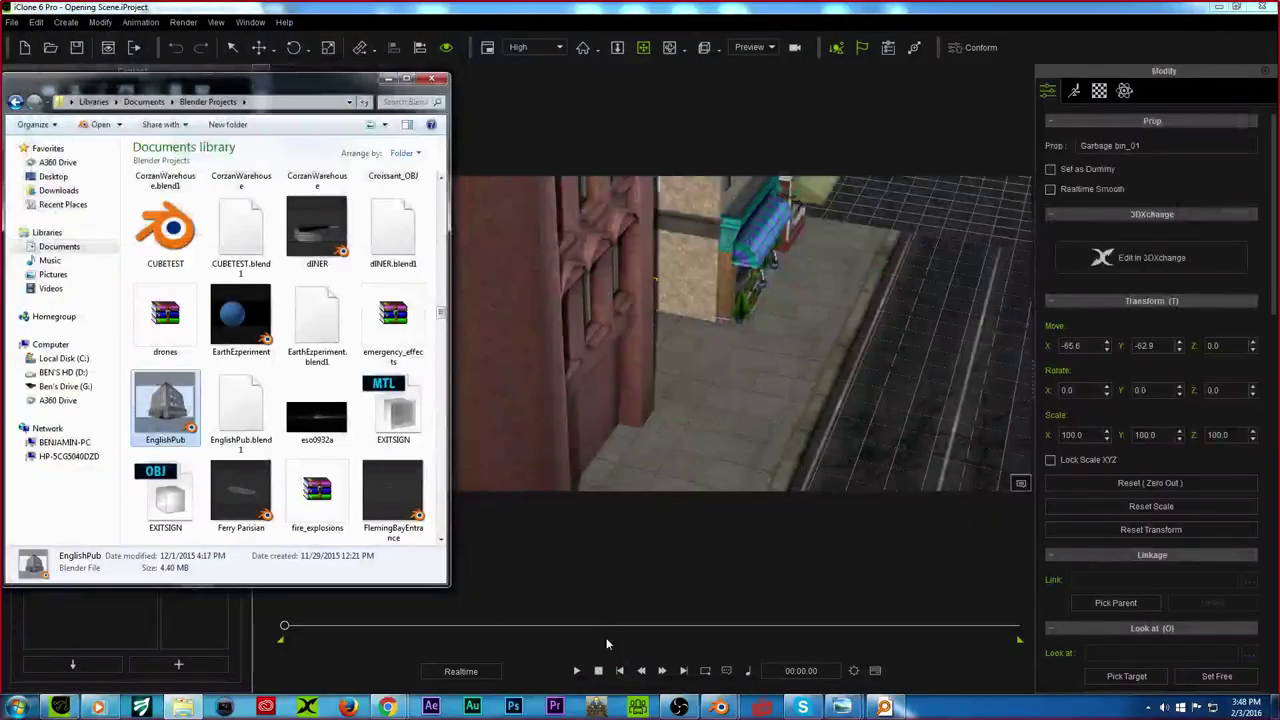
mouse_move(722, 706)
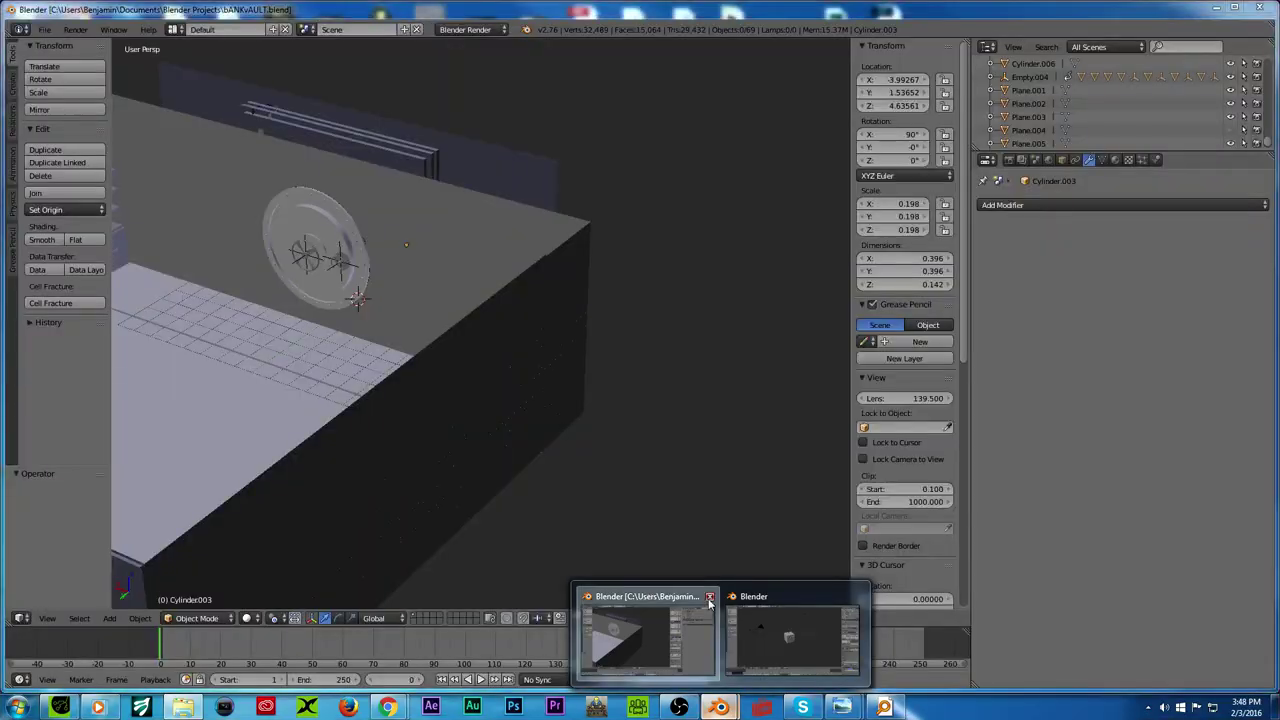
left_click(709, 597)
left_click(715, 630)
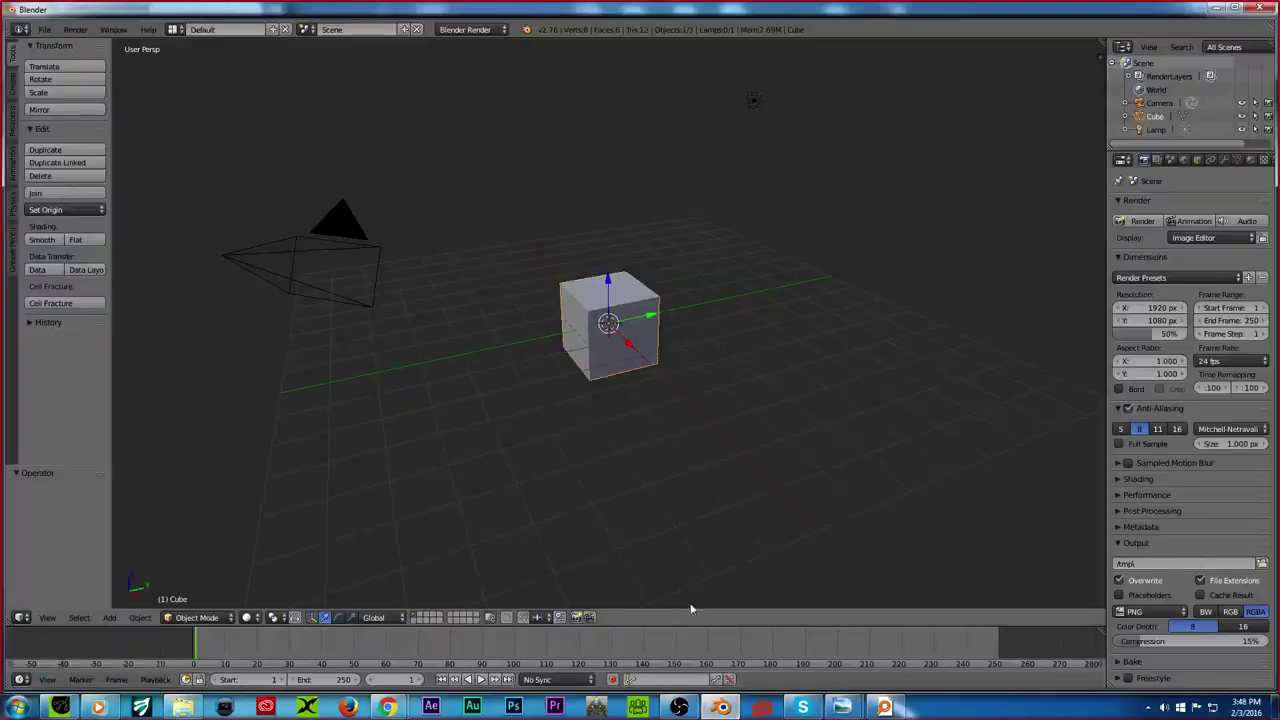
Step: Delete the default camera, cube and lamp to empty the scene
right_click(370, 247)
key("a")
key("a")
key("Delete")
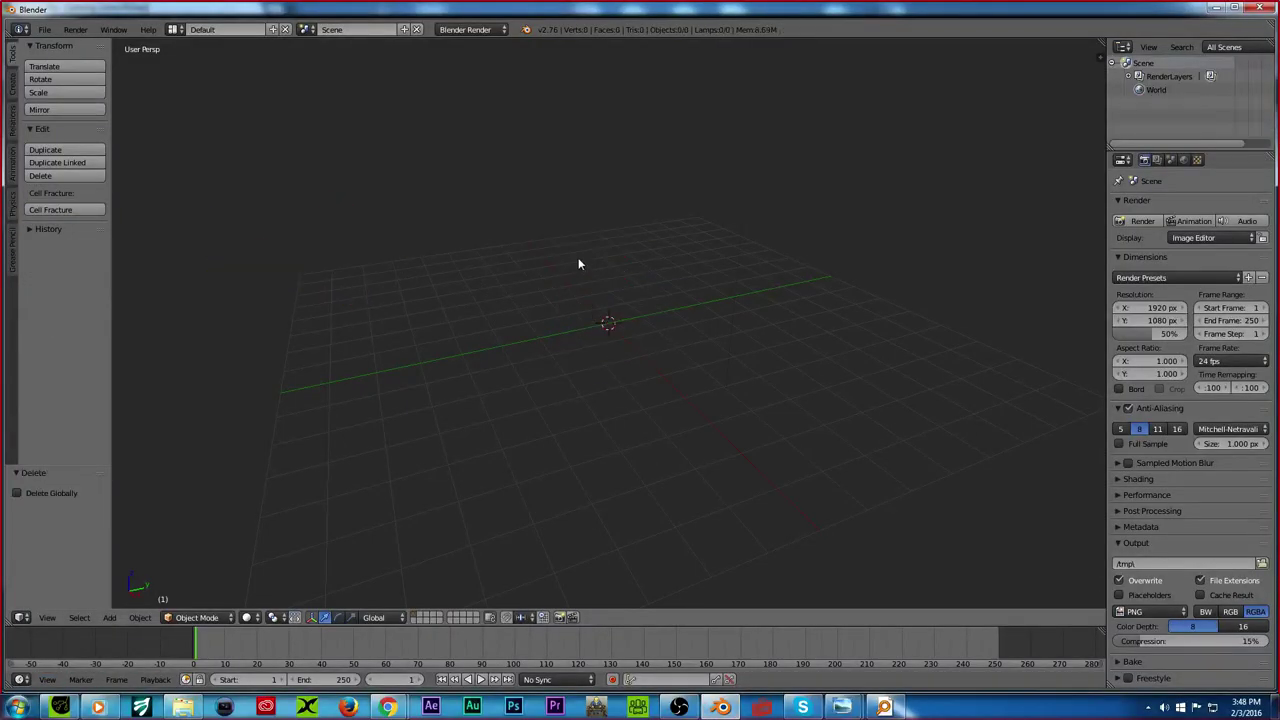
Step: Add a mesh plane with a radius of 1 at the scene's origin
left_click(114, 618)
mouse_move(130, 601)
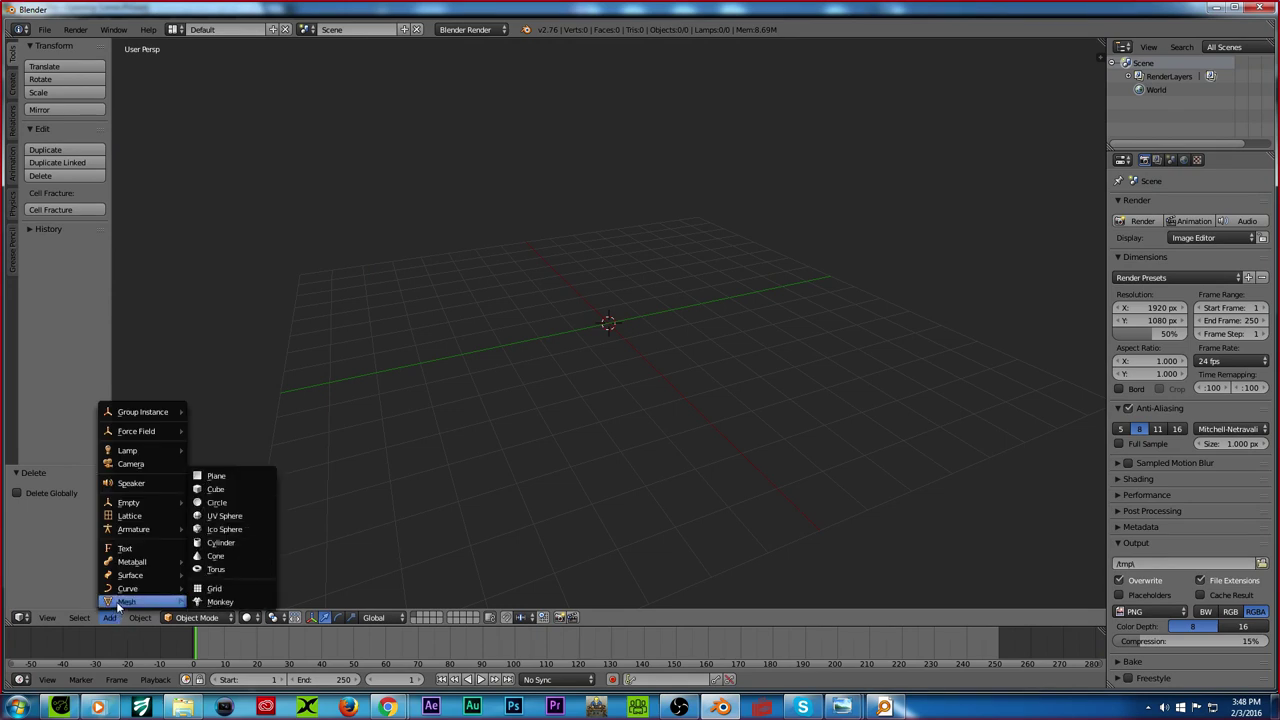
left_click(216, 475)
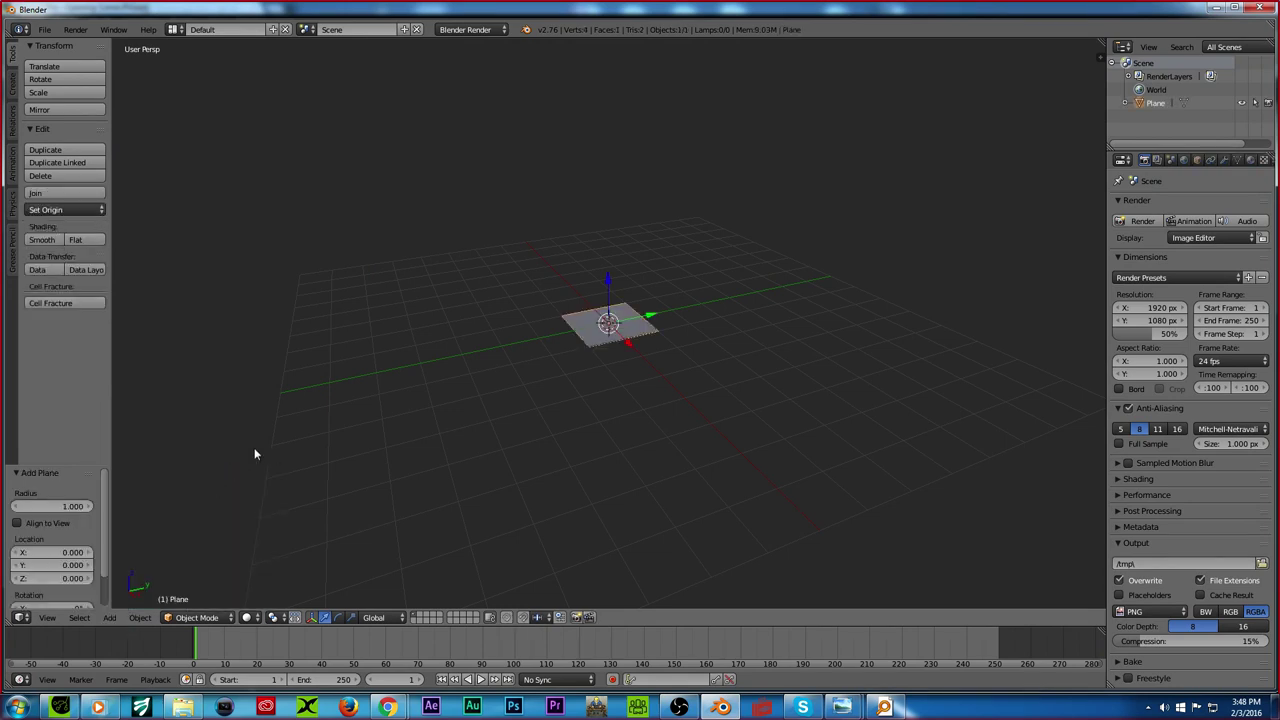
scroll(507, 337, "up", 8)
Step: Divide the plane into four equal faces with two centred perpendicular loop cuts and switch to face selection
key("Tab")
scroll(516, 318, "down", 4)
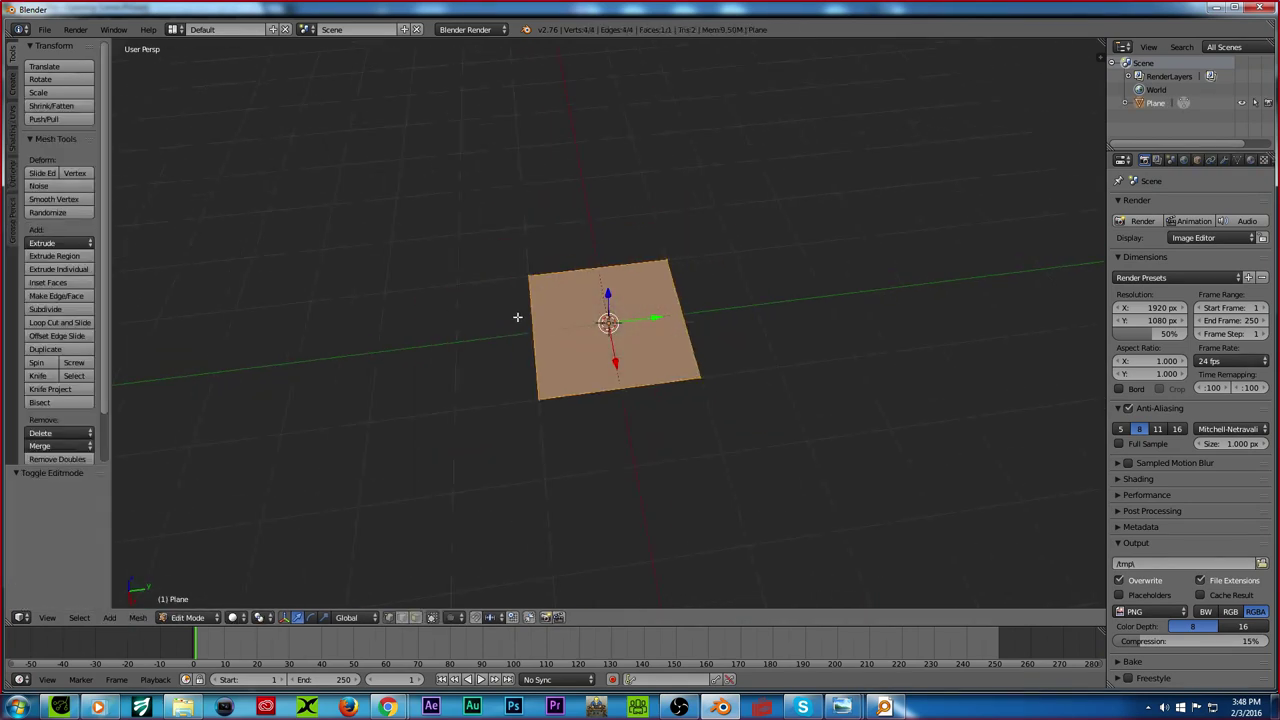
key("ctrl+Tab")
left_click(505, 327)
key("ctrl+r")
left_click(548, 335)
right_click(548, 335)
key("ctrl+r")
left_click(610, 382)
right_click(610, 382)
key("ctrl+Tab")
left_click(545, 369)
key("ctrl+Tab")
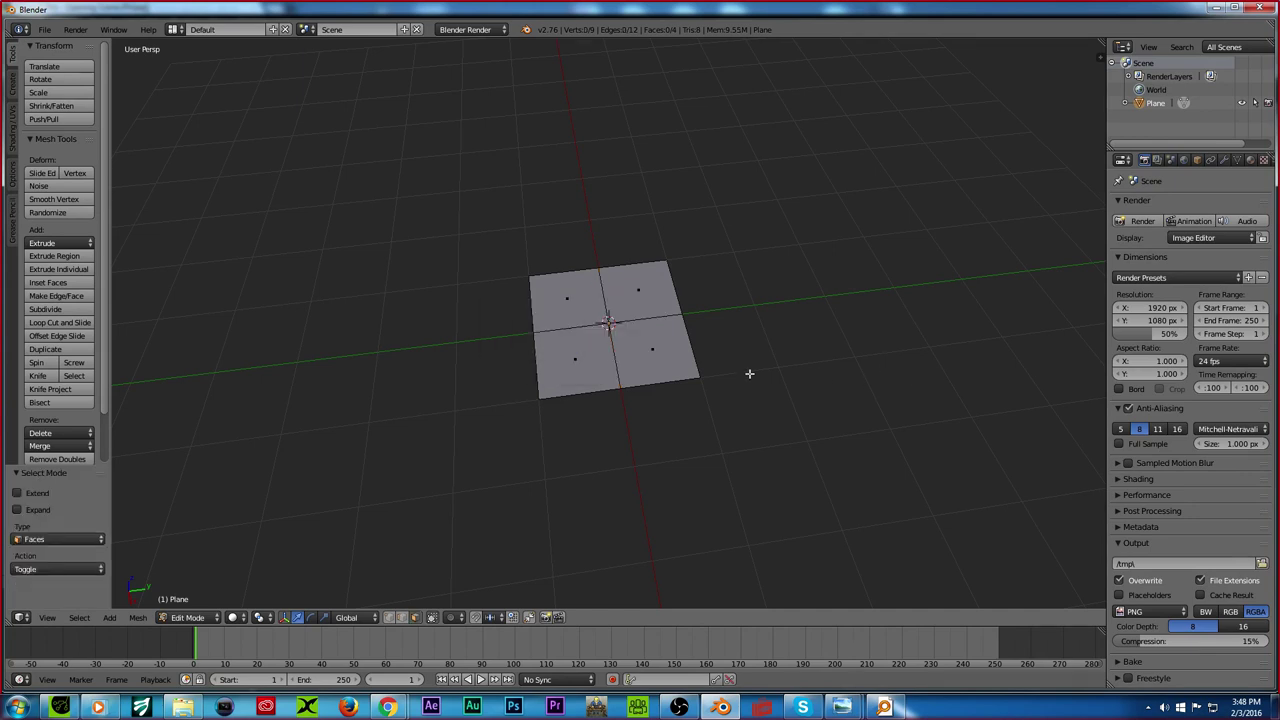
Step: Scale the whole plane object uniformly by 0.25
key("Tab")
type("s.25")
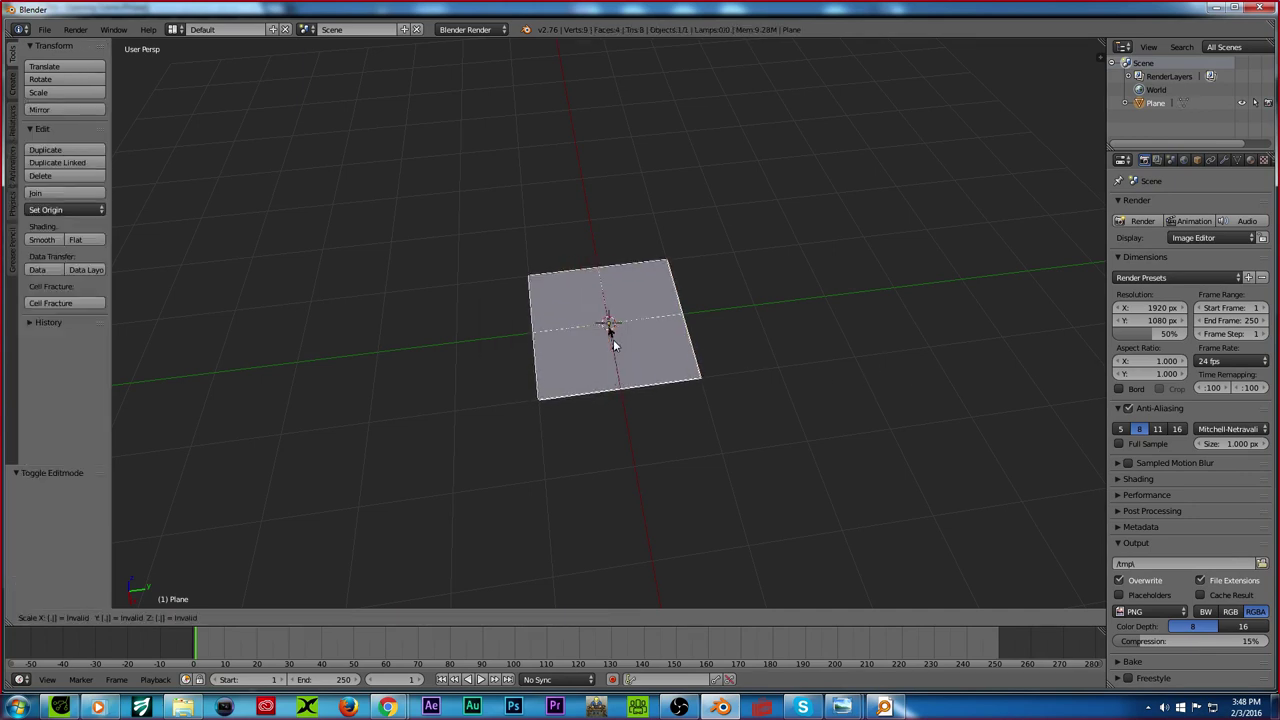
key("Return")
Step: Extrude all four faces of the plane upward by 0.25 along Z to form a box
key("Tab")
scroll(606, 332, "up", 8)
right_click(581, 318)
right_click(600, 356)
right_click(671, 332, "shift")
right_click(656, 285, "shift")
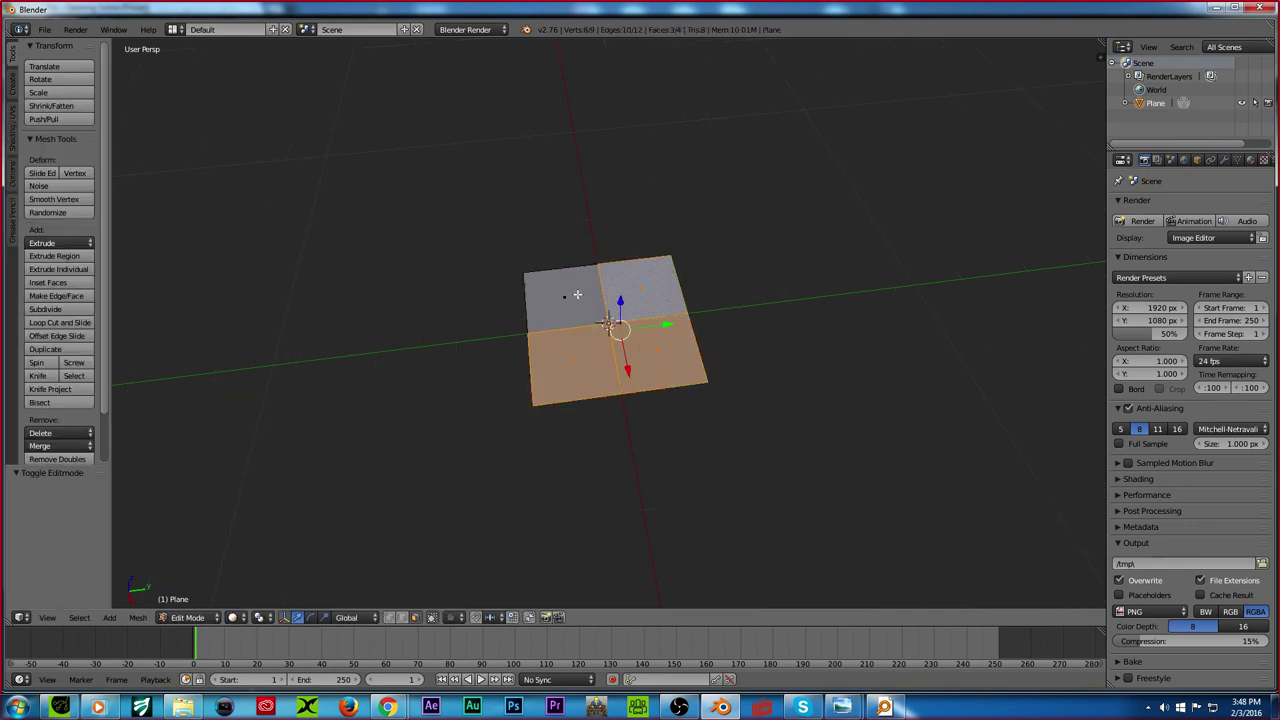
right_click(578, 294, "shift")
middle_click_drag(570, 386, 576, 339)
key("e")
right_click(574, 275)
left_click_drag(607, 282, 616, 238)
type(".")
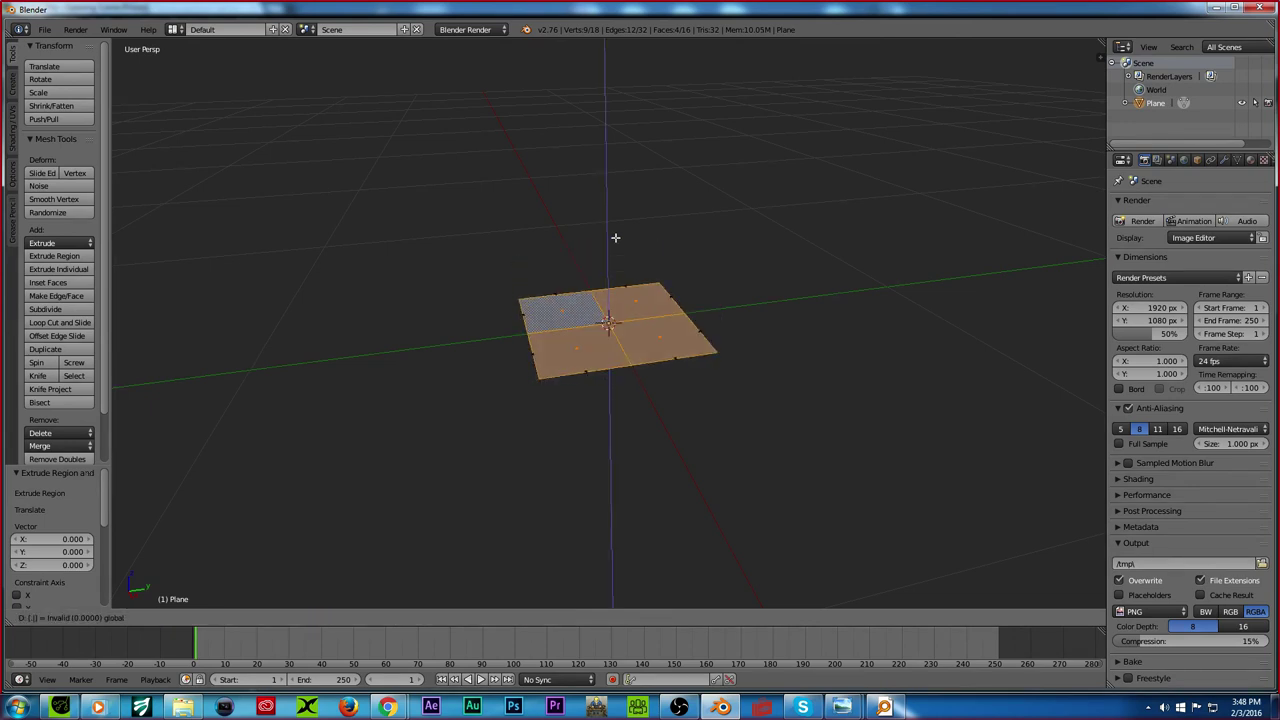
type(".25")
key("Return")
scroll(610, 245, "down", 2)
right_click(590, 268)
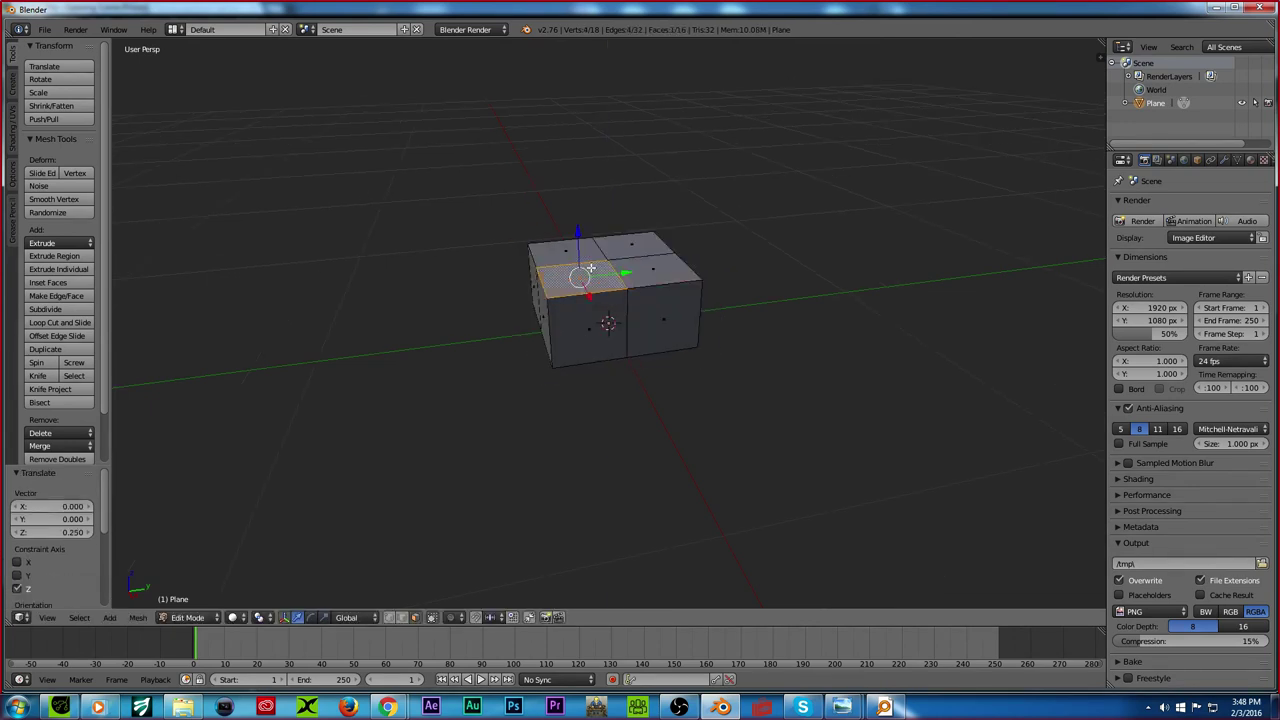
right_click(645, 261, "shift")
right_click(631, 246, "shift")
right_click(584, 247, "shift")
right_click(582, 253)
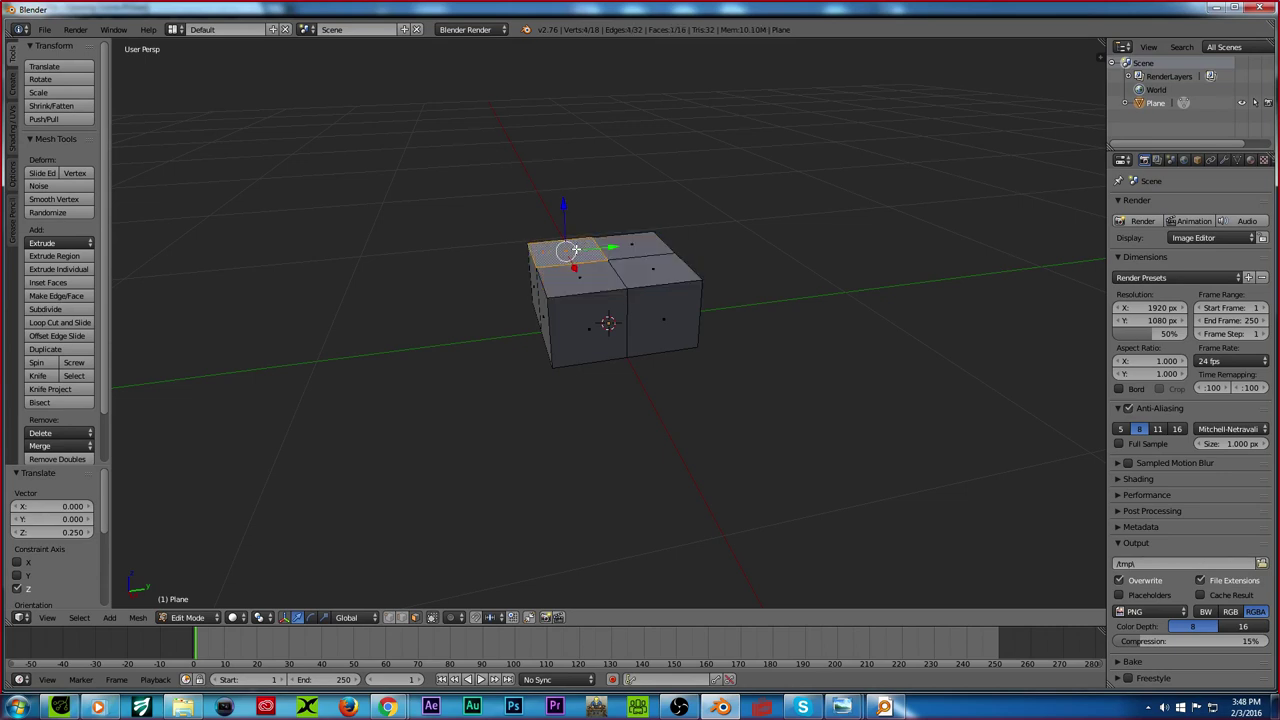
Step: In vertex selection, move the three-vertex middle line across the box's top 0.125 along X
key("ctrl+Tab")
left_click(575, 240)
right_click(610, 262)
key("g")
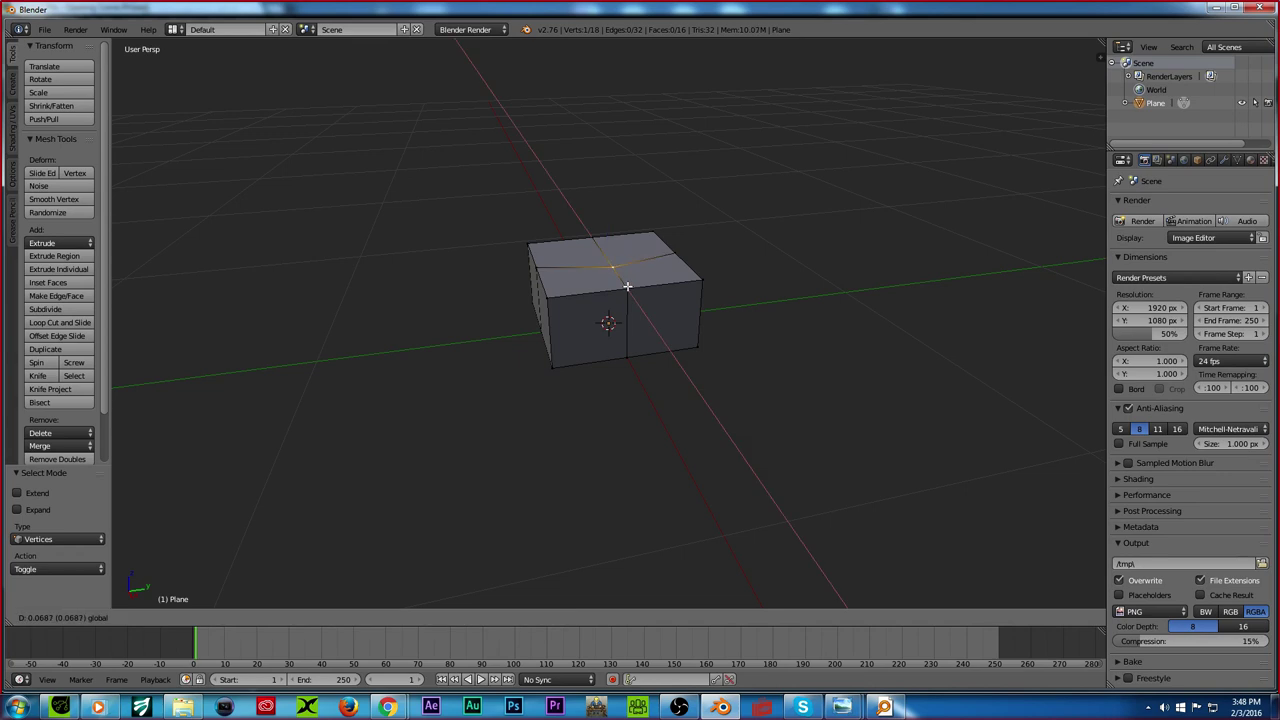
key("Escape")
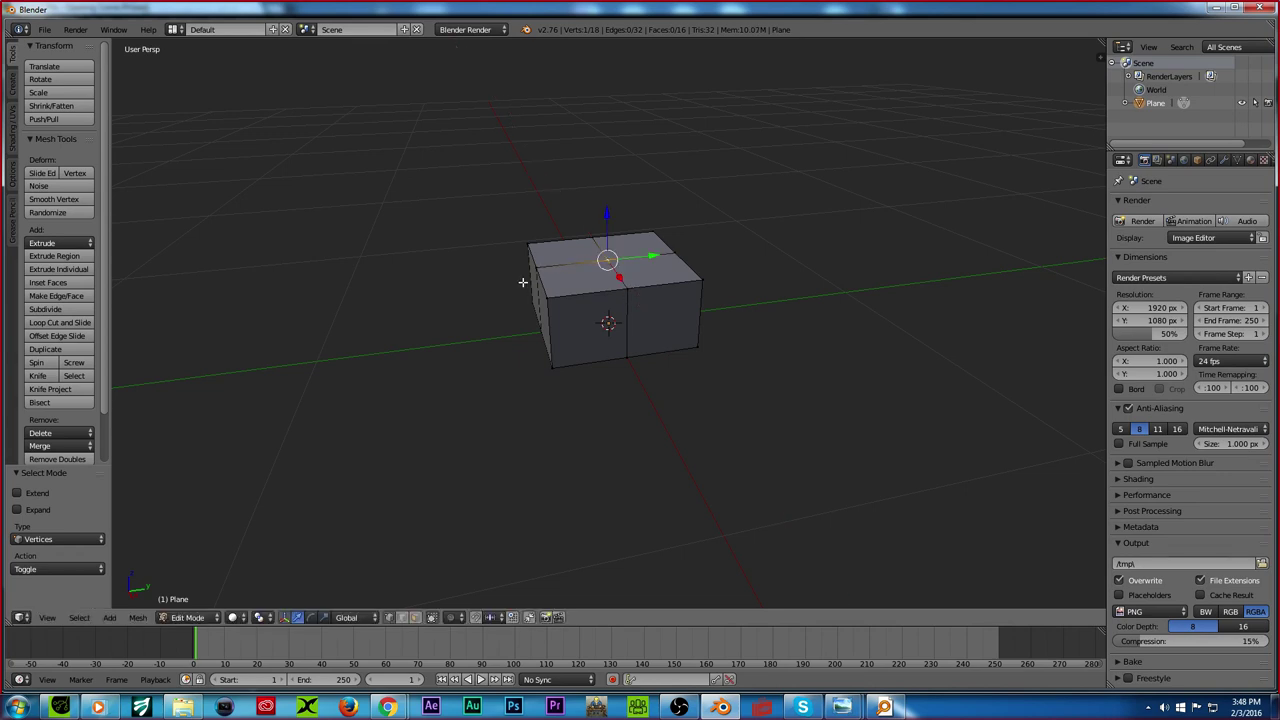
key("g")
key("x")
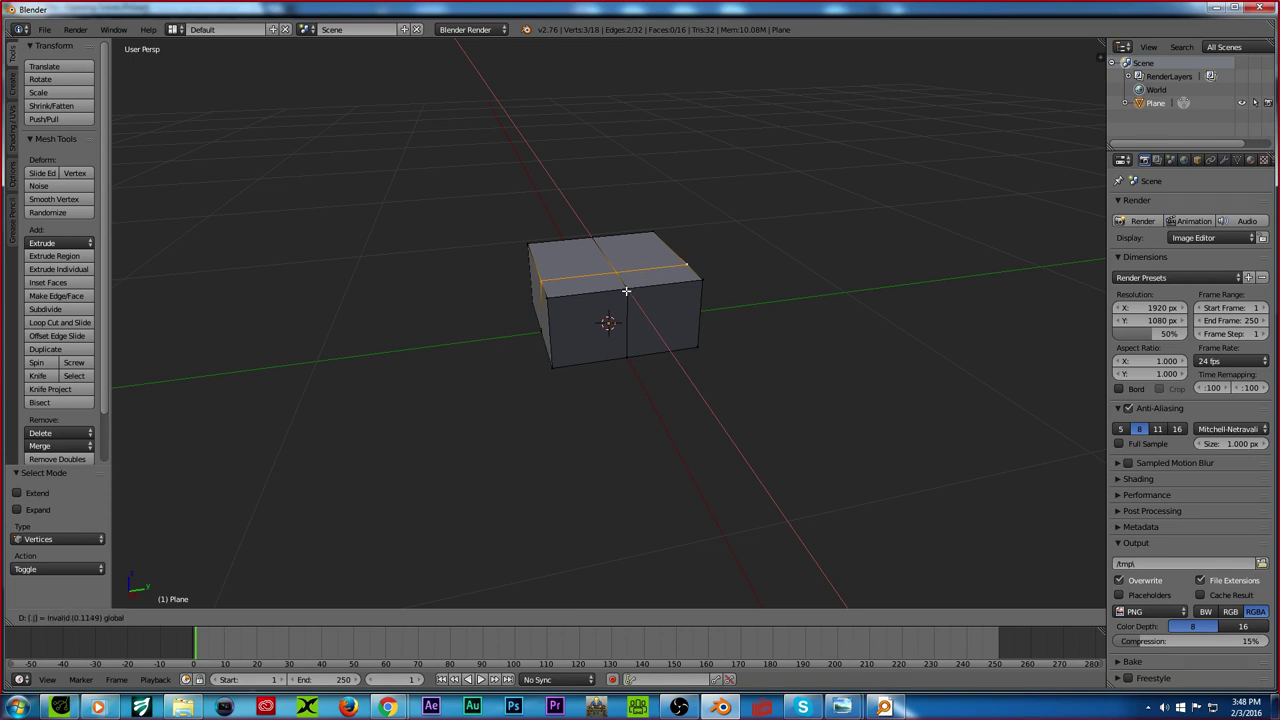
key("Return")
Step: Move the matching three-vertex middle line on the box's underside 0.125 along X
middle_click_drag(443, 323, 607, 325)
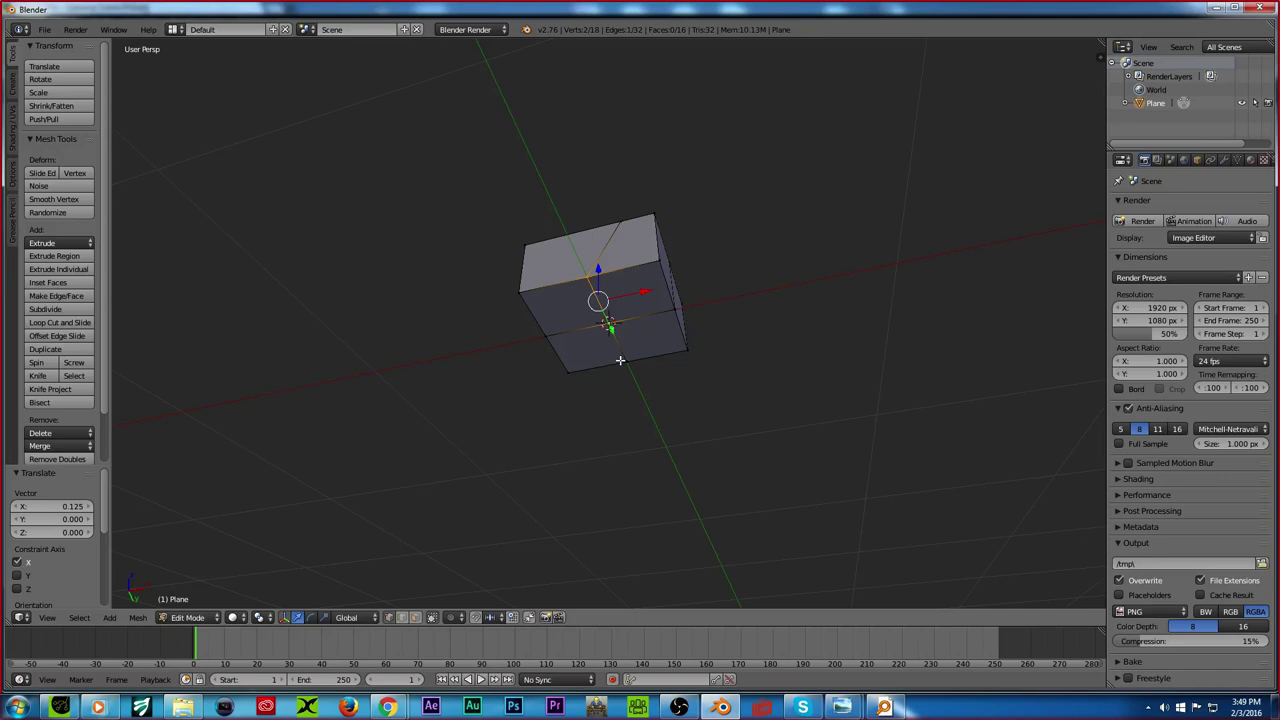
left_click_drag(652, 318, 660, 313)
type(".21")
key("Escape")
key("g")
key("x")
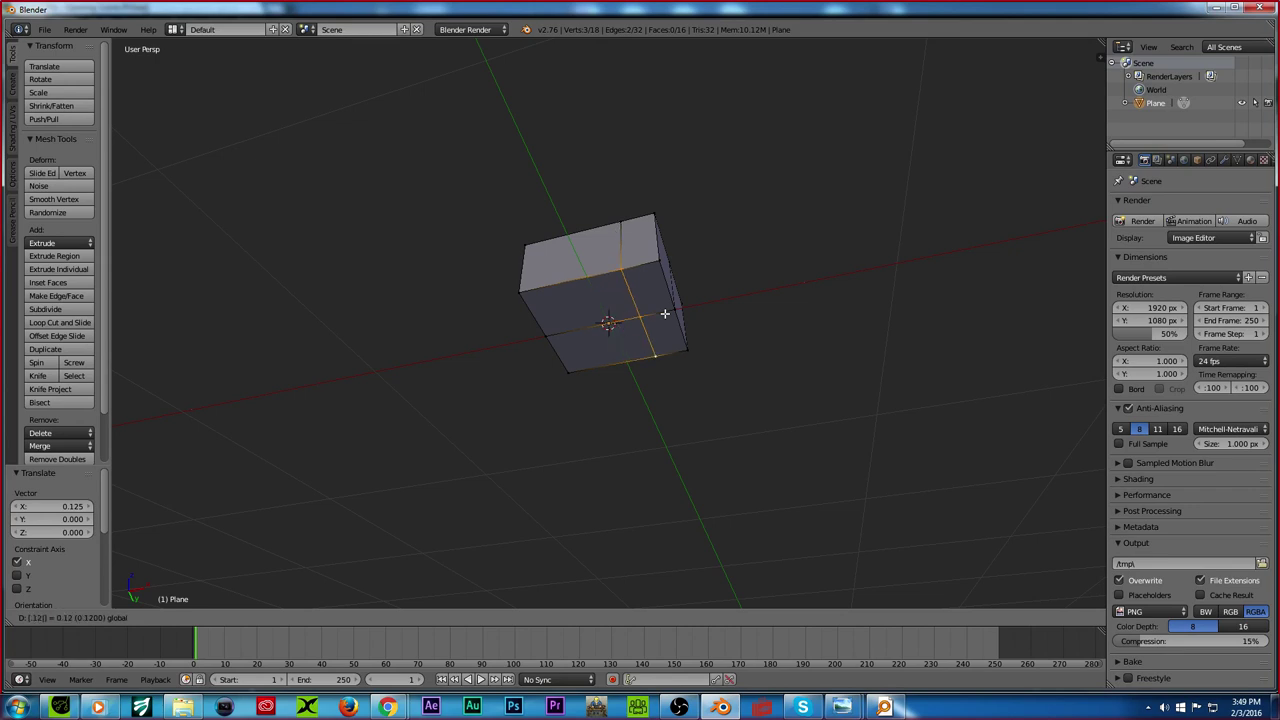
key("Escape")
Step: Select the other middle line's six vertices on the top and underside and shift them along Y
middle_click_drag(665, 313, 586, 347)
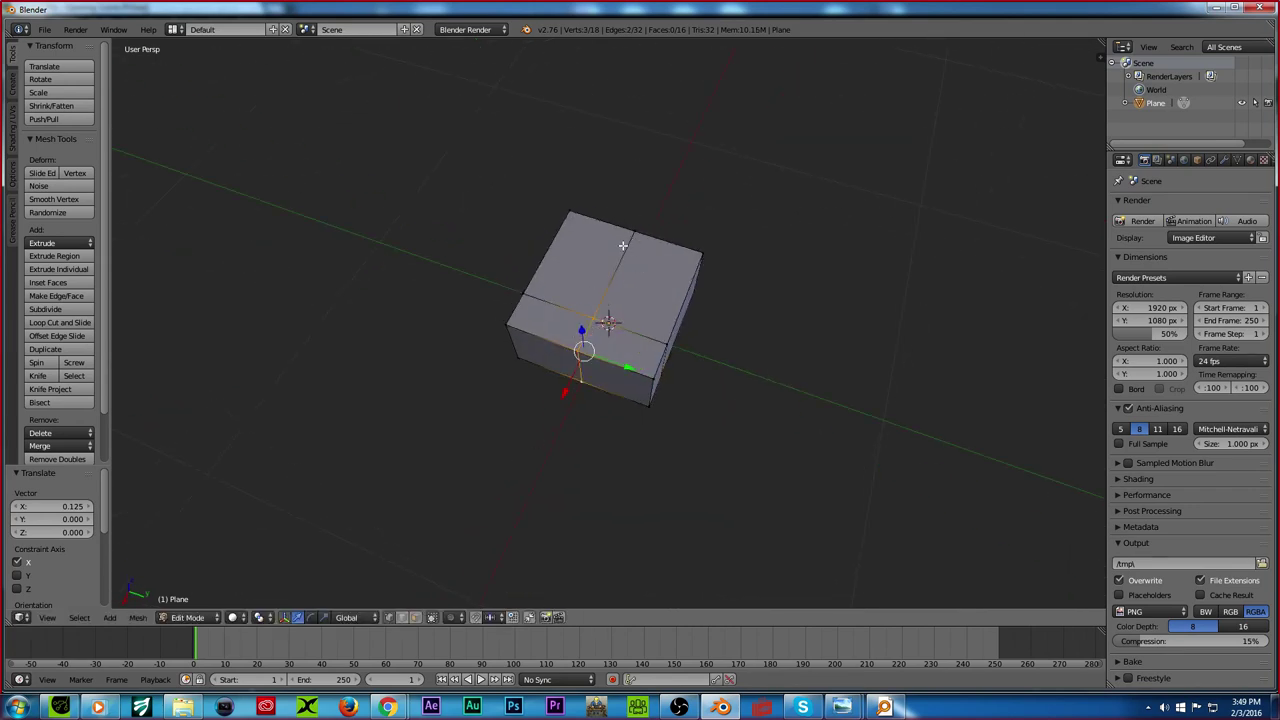
left_click_drag(645, 330, 650, 327)
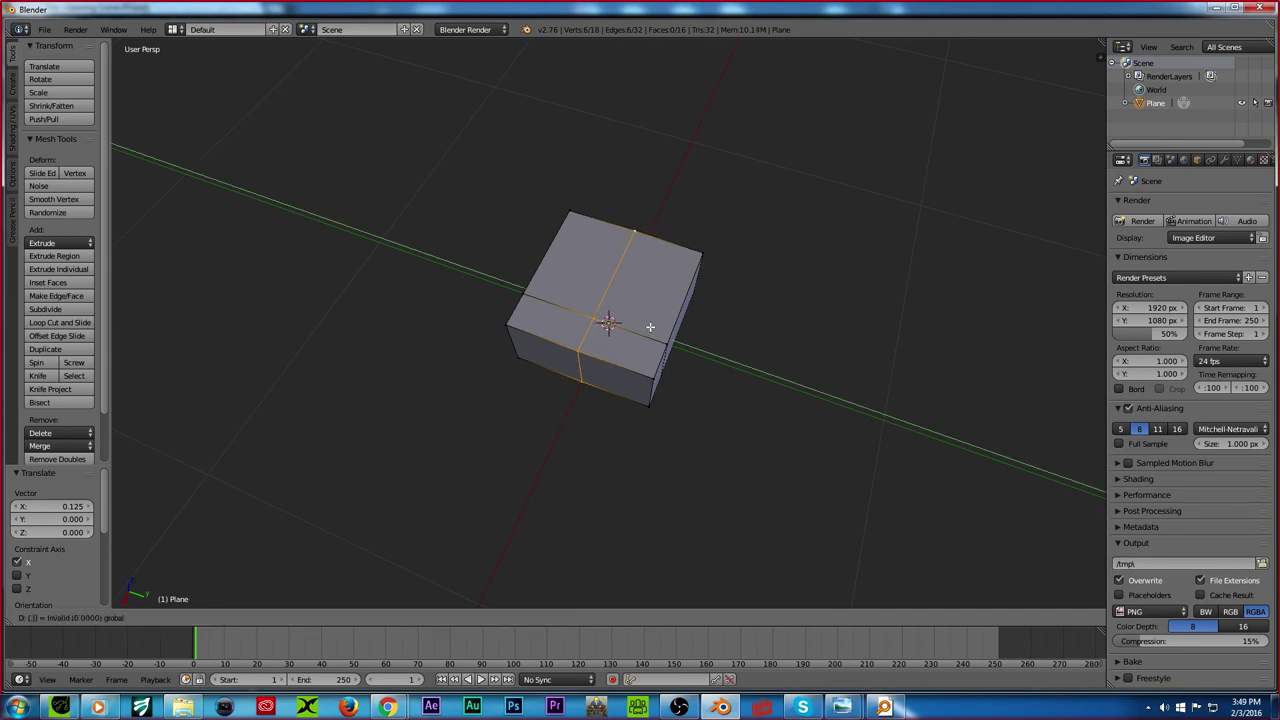
key("Return")
Step: Switch to face selection and extrude the largest top face upward by 0.1 along Z
middle_click_drag(650, 327, 614, 300)
key("ctrl+Tab")
left_click(569, 331)
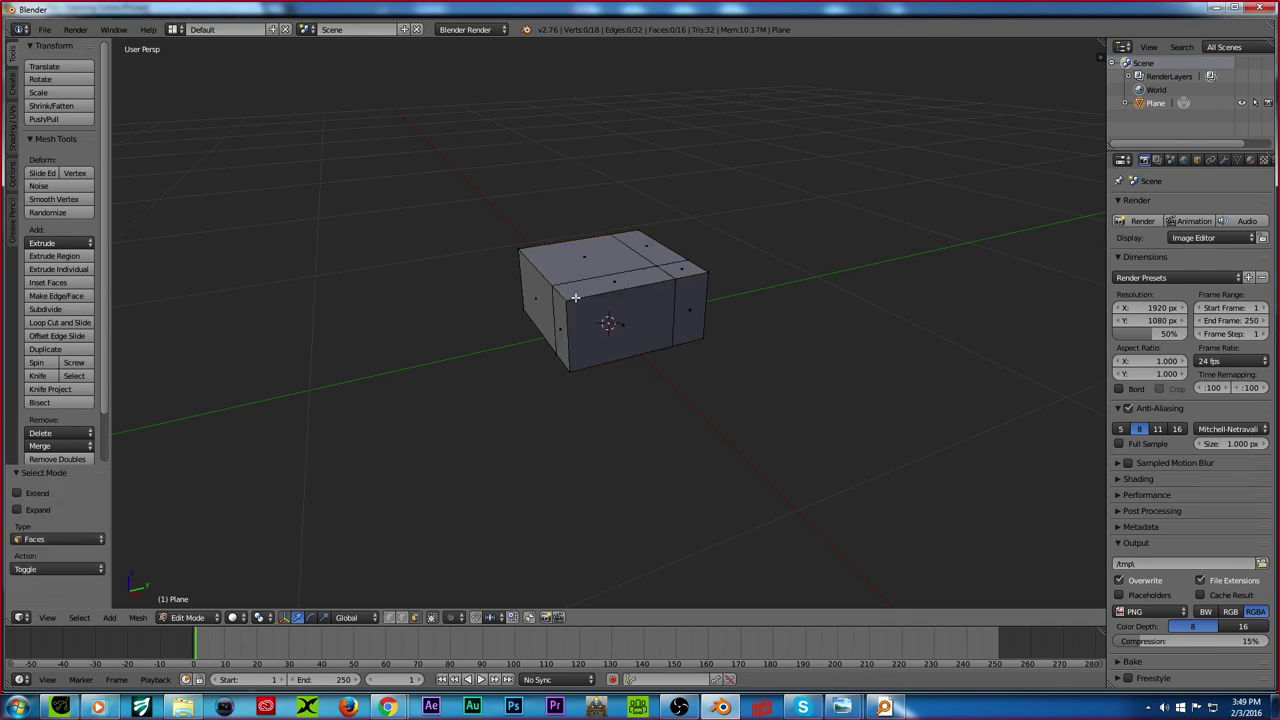
right_click(580, 258)
key("e")
right_click(590, 230)
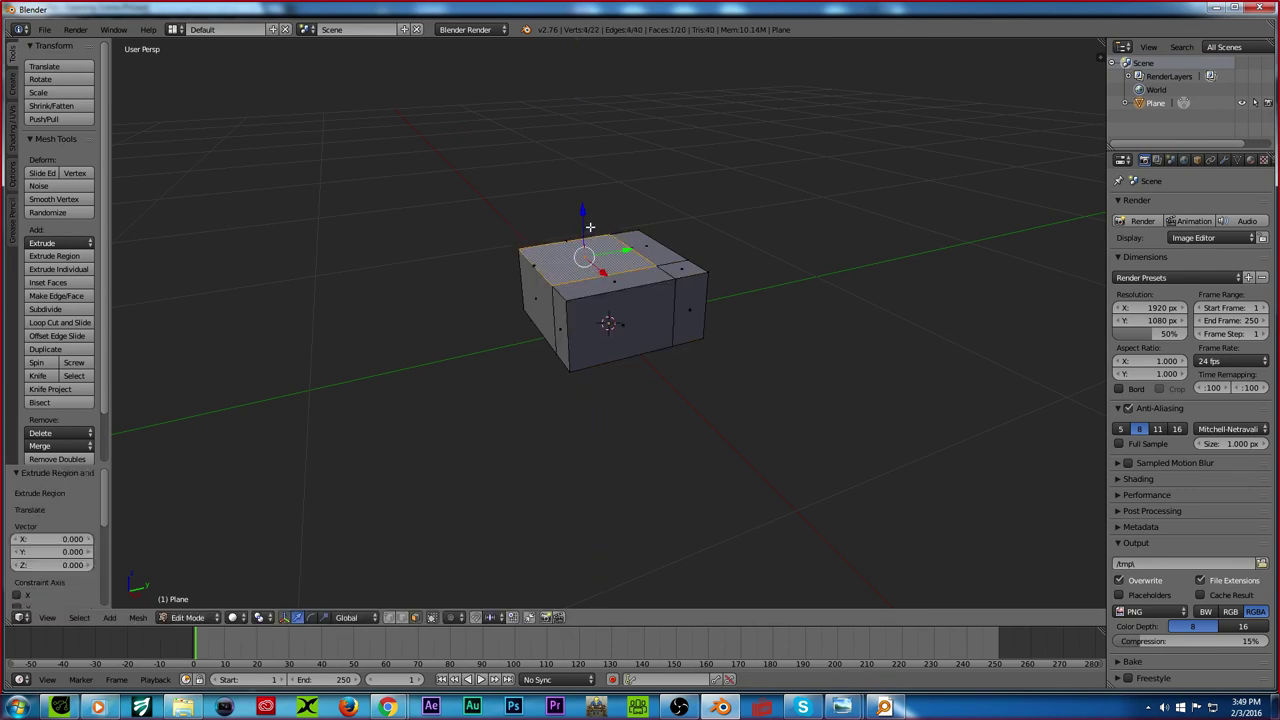
type("gz")
type(".1")
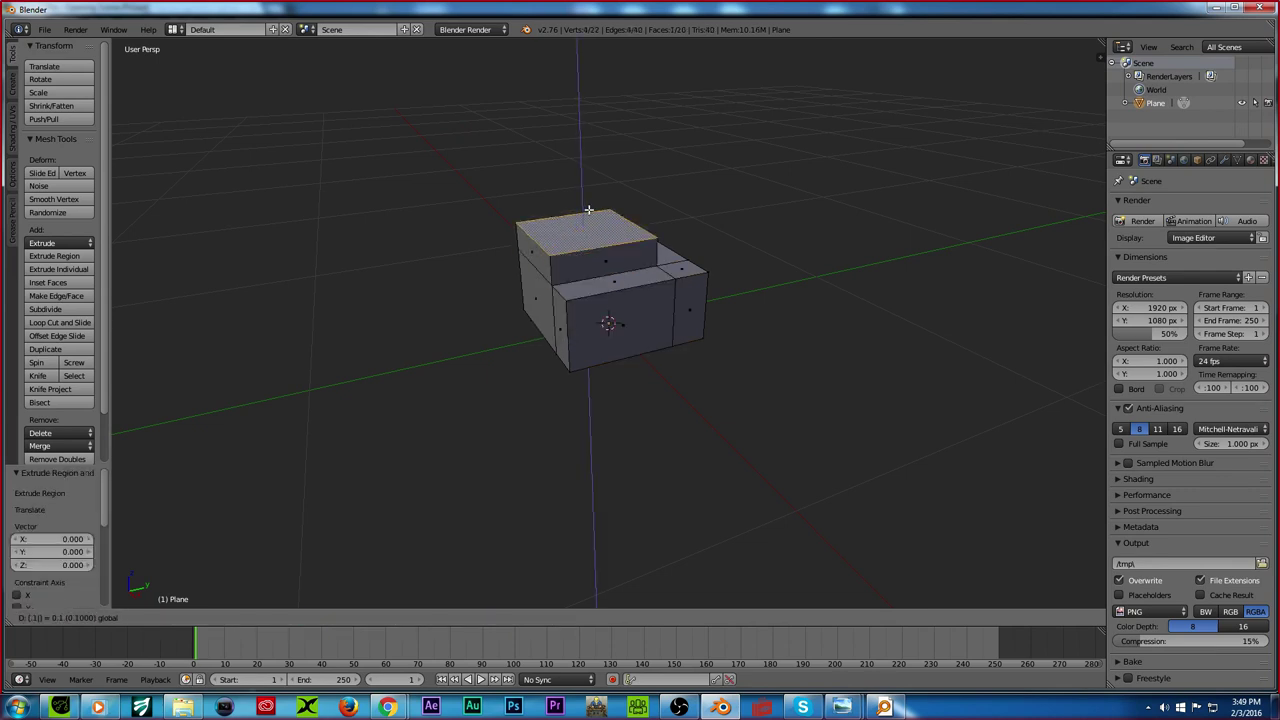
key("Return")
Step: Add the three lower ledge faces to the selection and raise all four top faces by 0.25 along Z
middle_click_drag(587, 221, 592, 289)
right_click(608, 290, "shift")
right_click(666, 274, "shift")
right_click(612, 206, "shift")
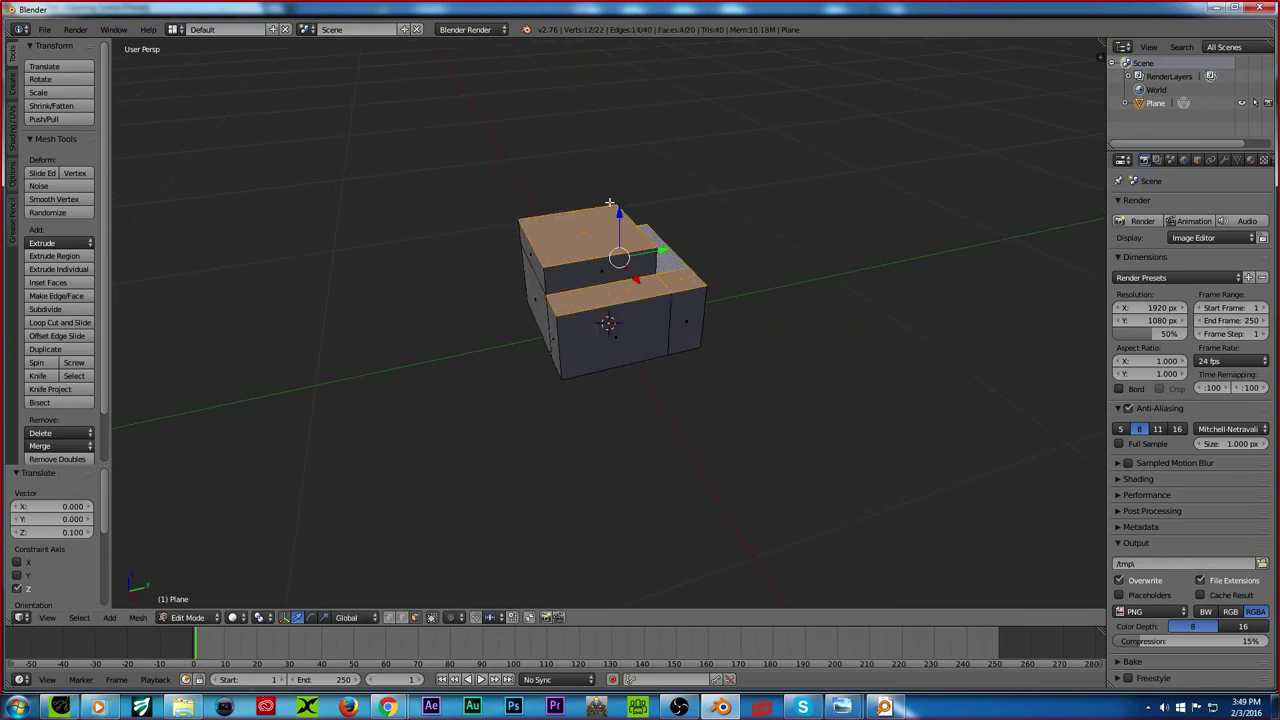
type("gz.25")
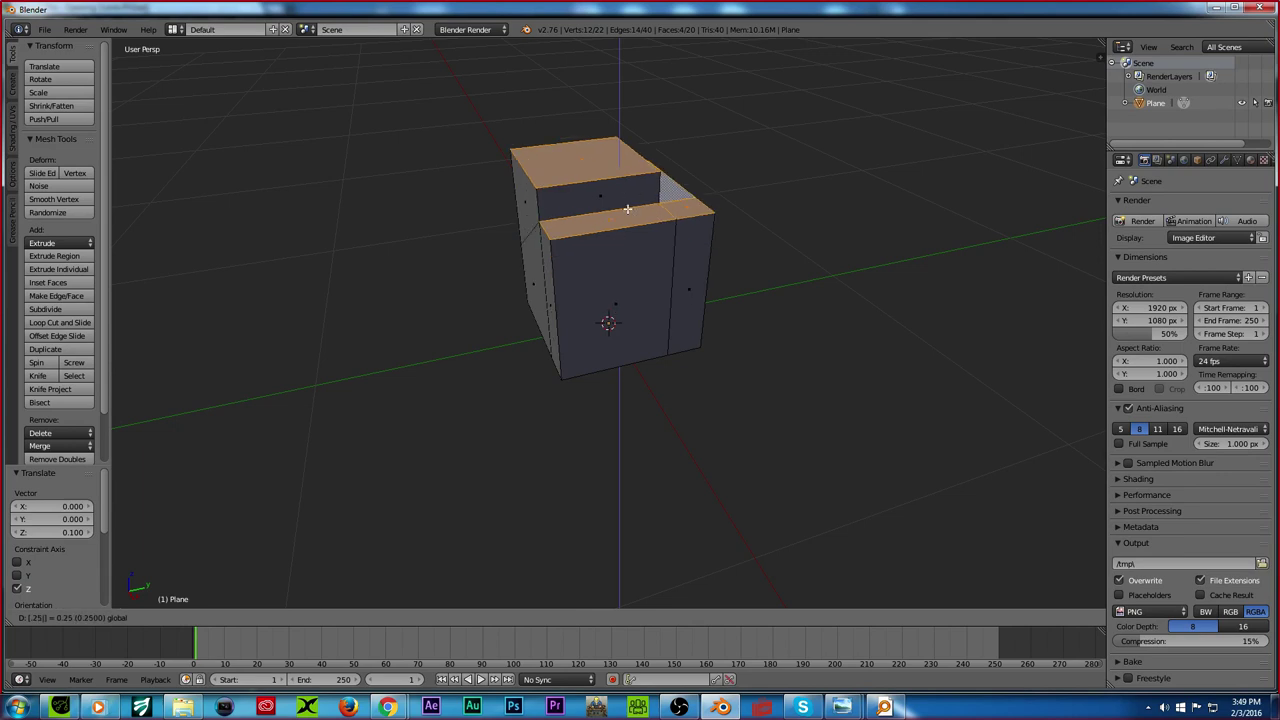
key("Return")
middle_click_drag(627, 208, 913, 287)
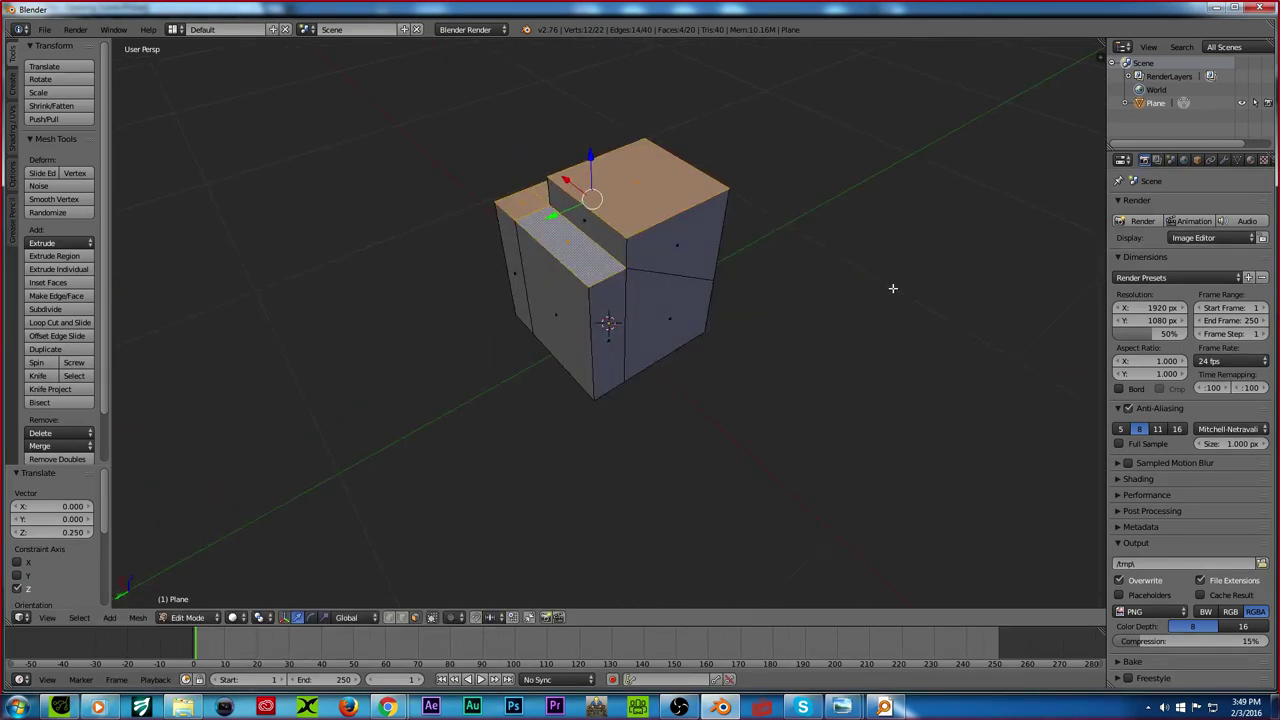
Step: Delete the large raised face on top of the block
middle_click_drag(655, 187, 670, 211)
key("x")
left_click(648, 264)
Step: Try stacking a duplicate of the block above the original along Z, and delete the duplicate
middle_click_drag(612, 296, 612, 368)
key("Tab")
scroll(607, 350, "down", 3)
key("shift+d")
right_click(614, 296)
key("g")
key("z")
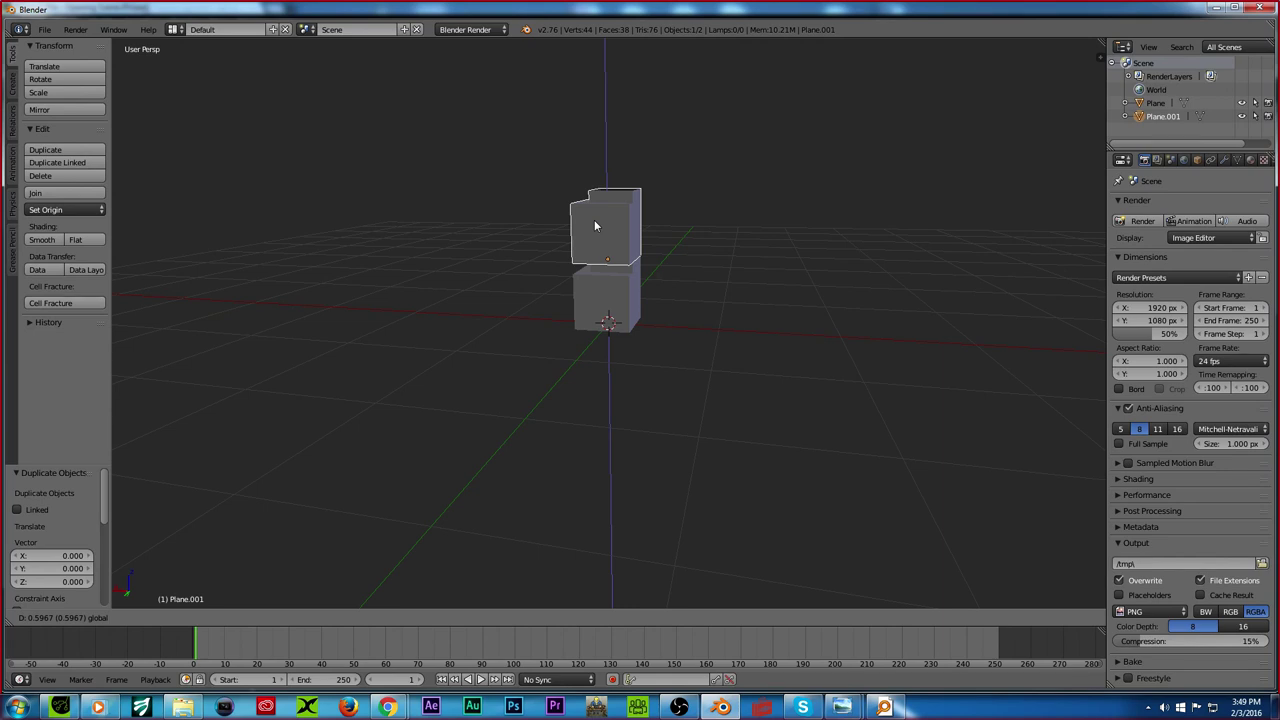
right_click(594, 226)
scroll(563, 322, "up", 2)
key("x")
left_click(558, 316)
Step: Select the three ledge faces and the open rim's edge loop and lower them by 0.1 along Z
key("KP_1")
scroll(566, 312, "up", 3)
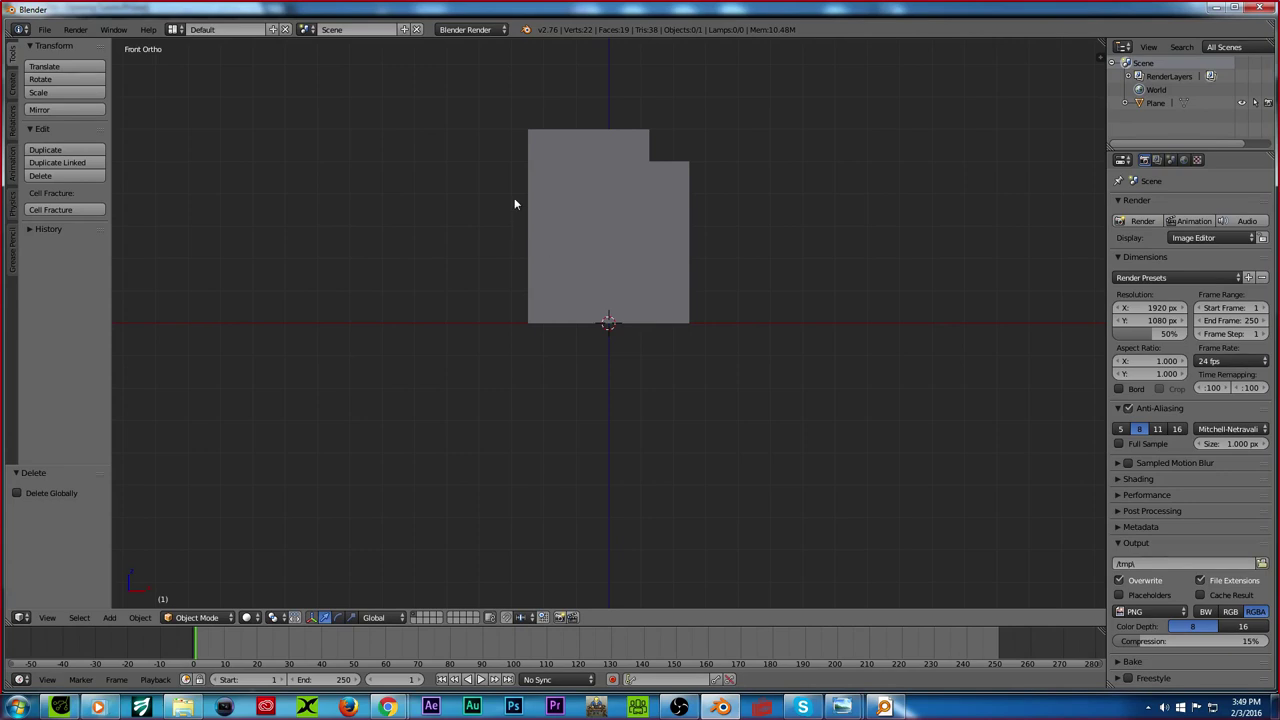
right_click(554, 197)
key("Tab")
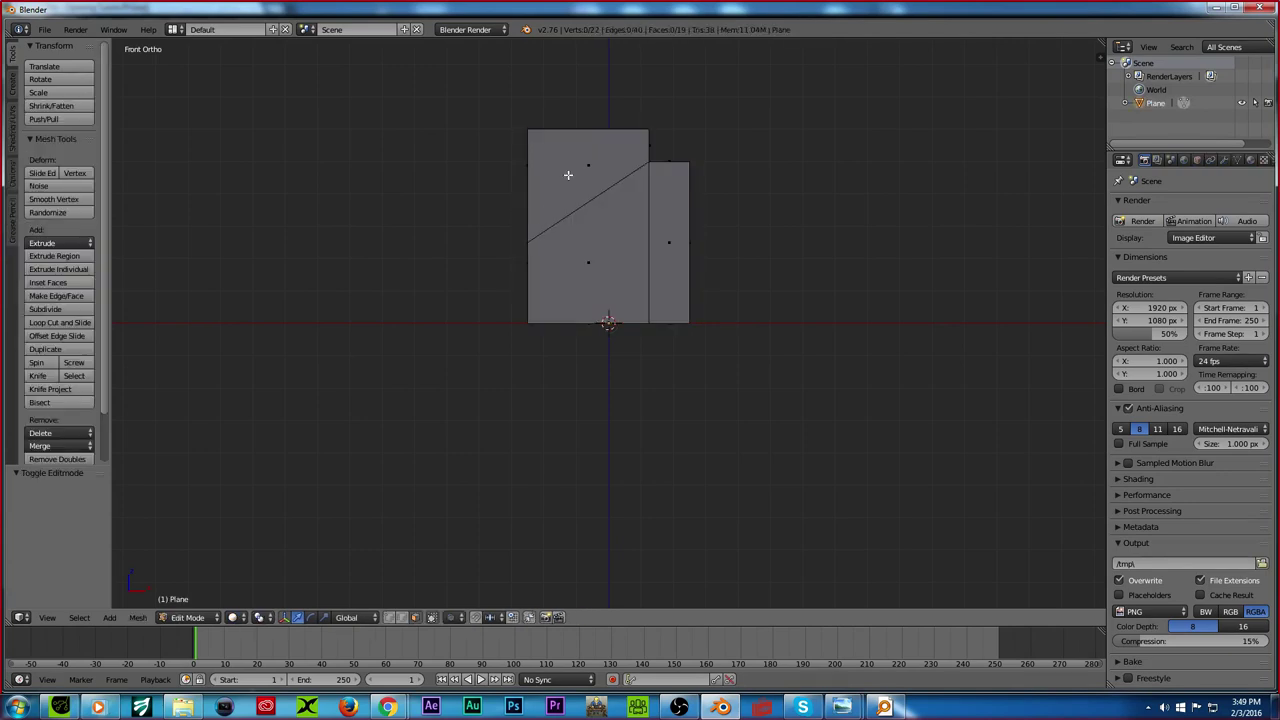
middle_click_drag(592, 189, 665, 250)
right_click(643, 251)
right_click(690, 227, "shift")
right_click(668, 248, "shift")
key("ctrl+Tab")
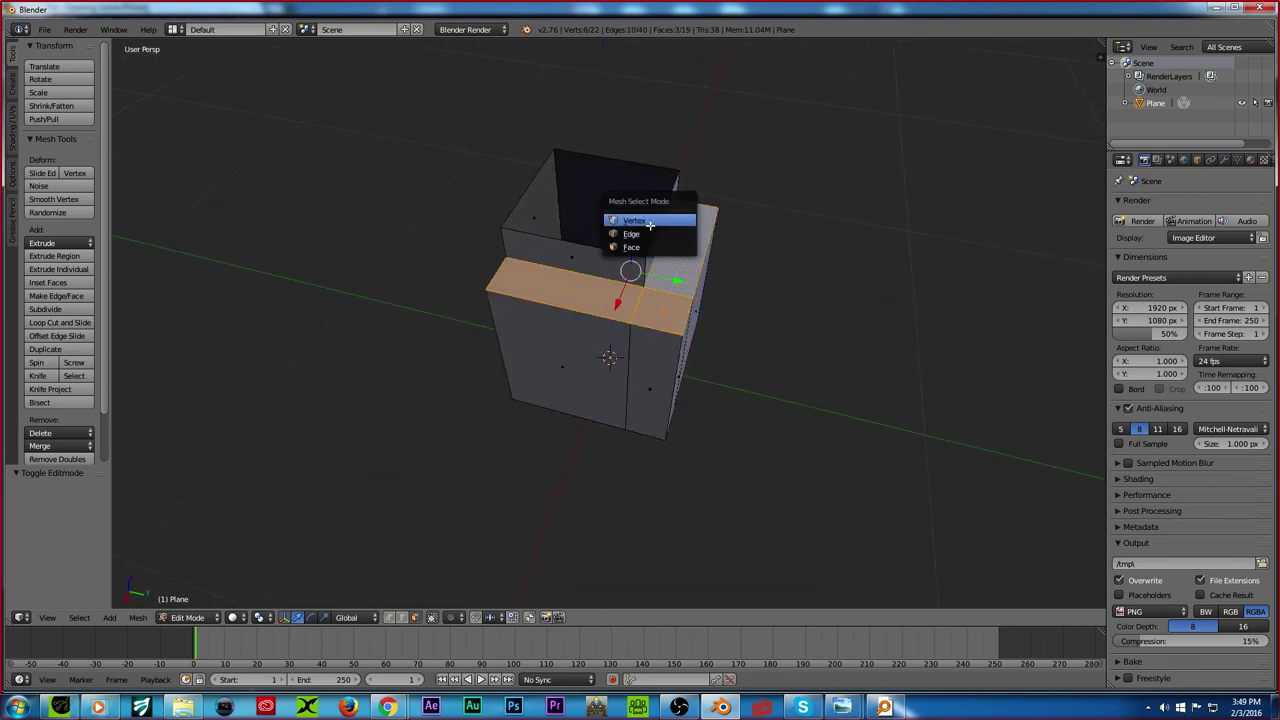
left_click(648, 233)
right_click(624, 162, "alt+shift")
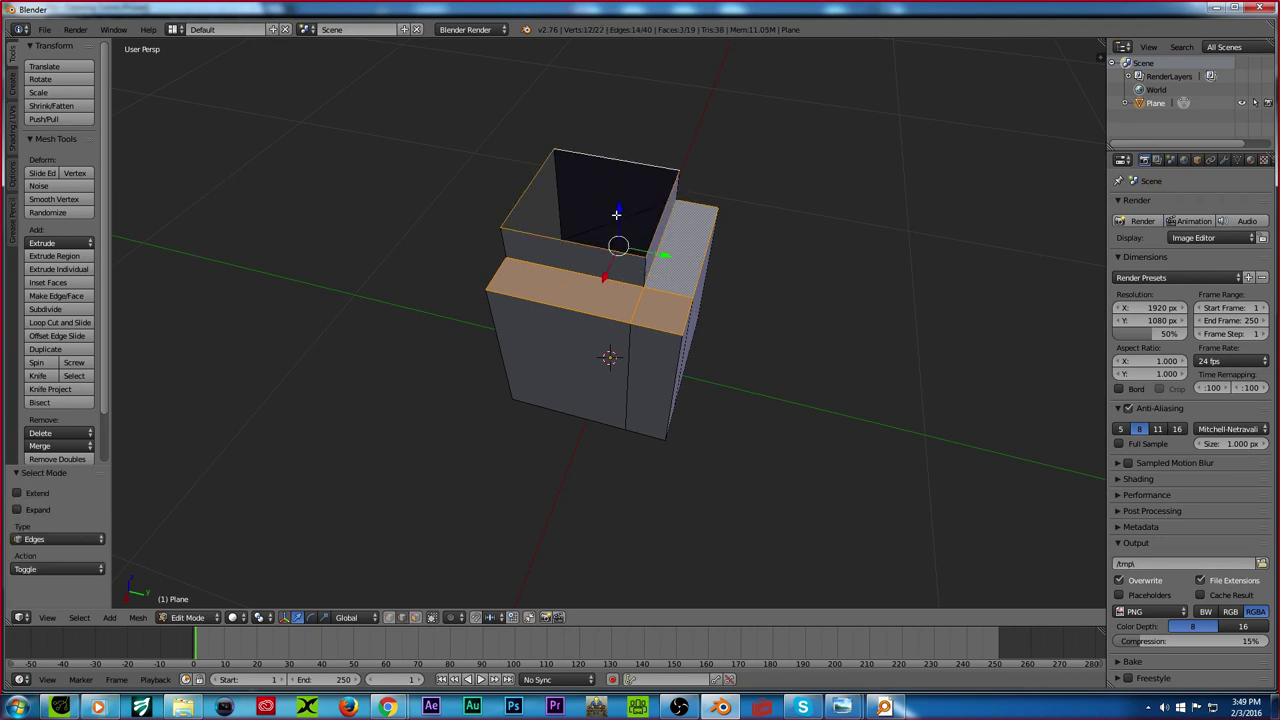
key("g")
key("z")
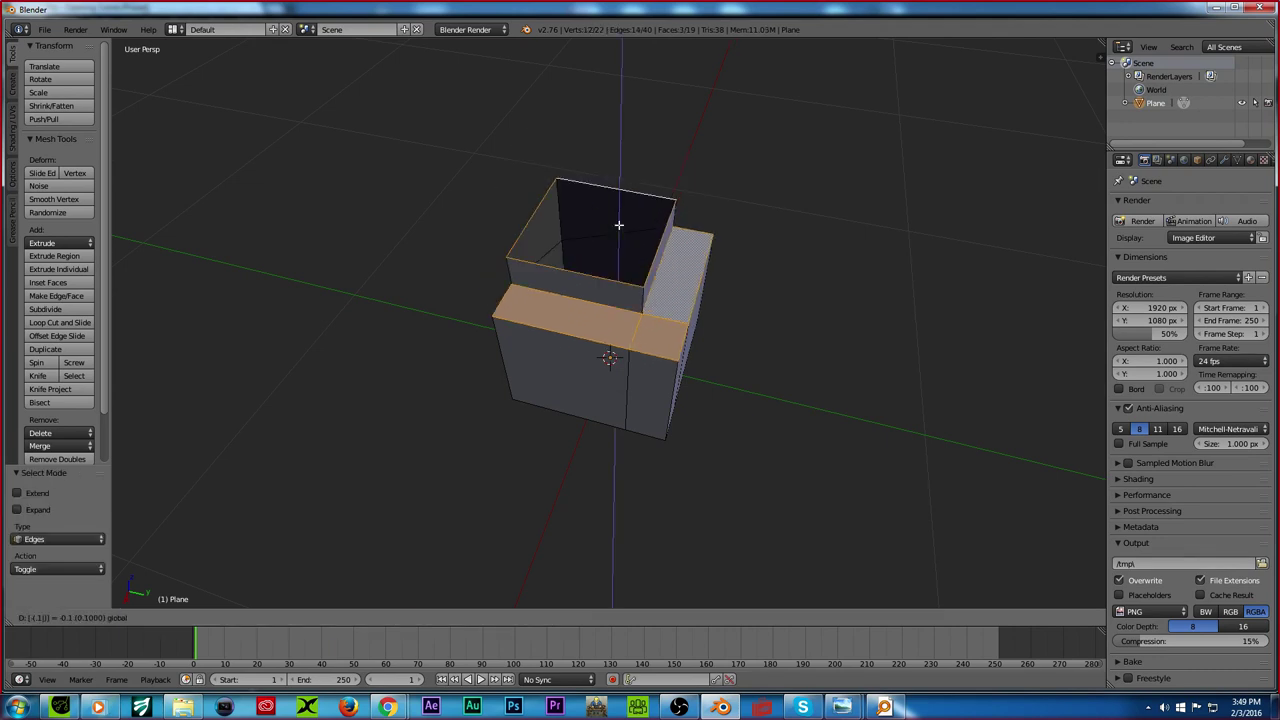
left_click(618, 225)
key("KP_1")
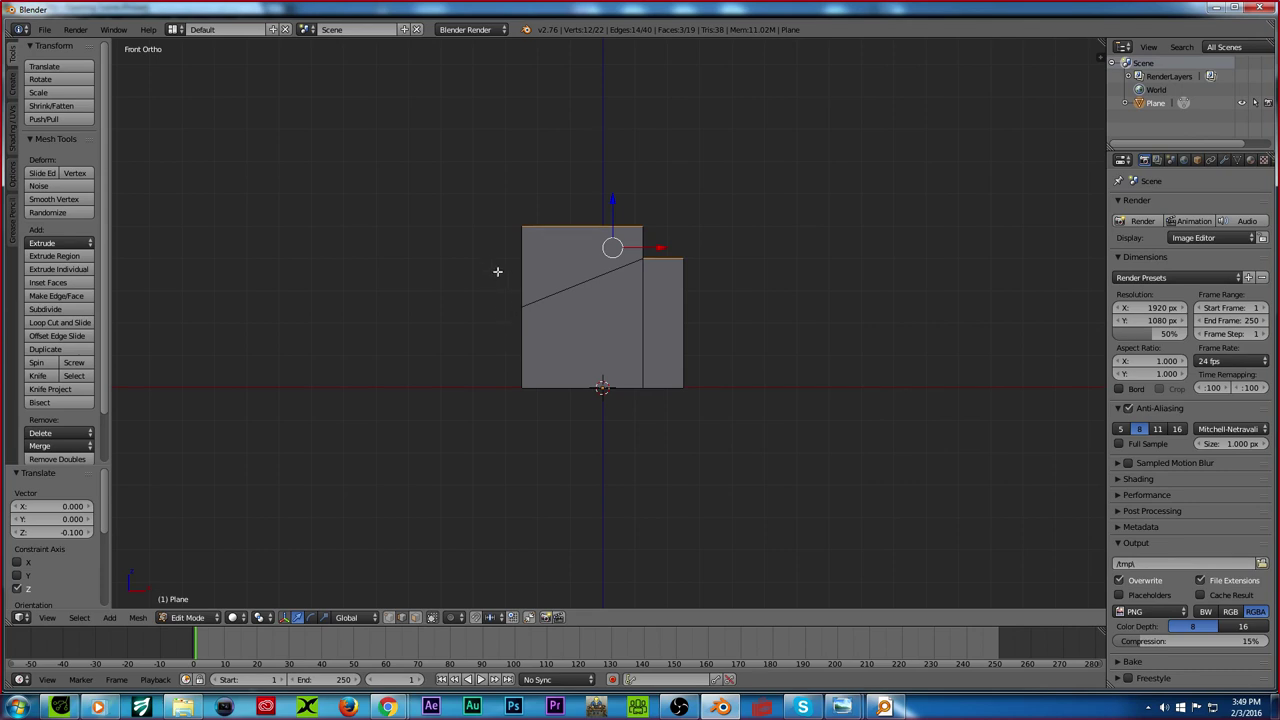
Step: Examine the finished block's stepped top and sides from several angles
key("Tab")
key("a")
scroll(490, 337, "down", 5)
middle_click_drag(493, 337, 396, 395)
scroll(497, 359, "down", 4)
scroll(572, 328, "up", 5)
middle_click_drag(618, 340, 477, 371)
right_click(576, 340)
key("Tab")
middle_click_drag(576, 340, 657, 337)
key("Tab")
scroll(582, 340, "down", 4)
key("a")
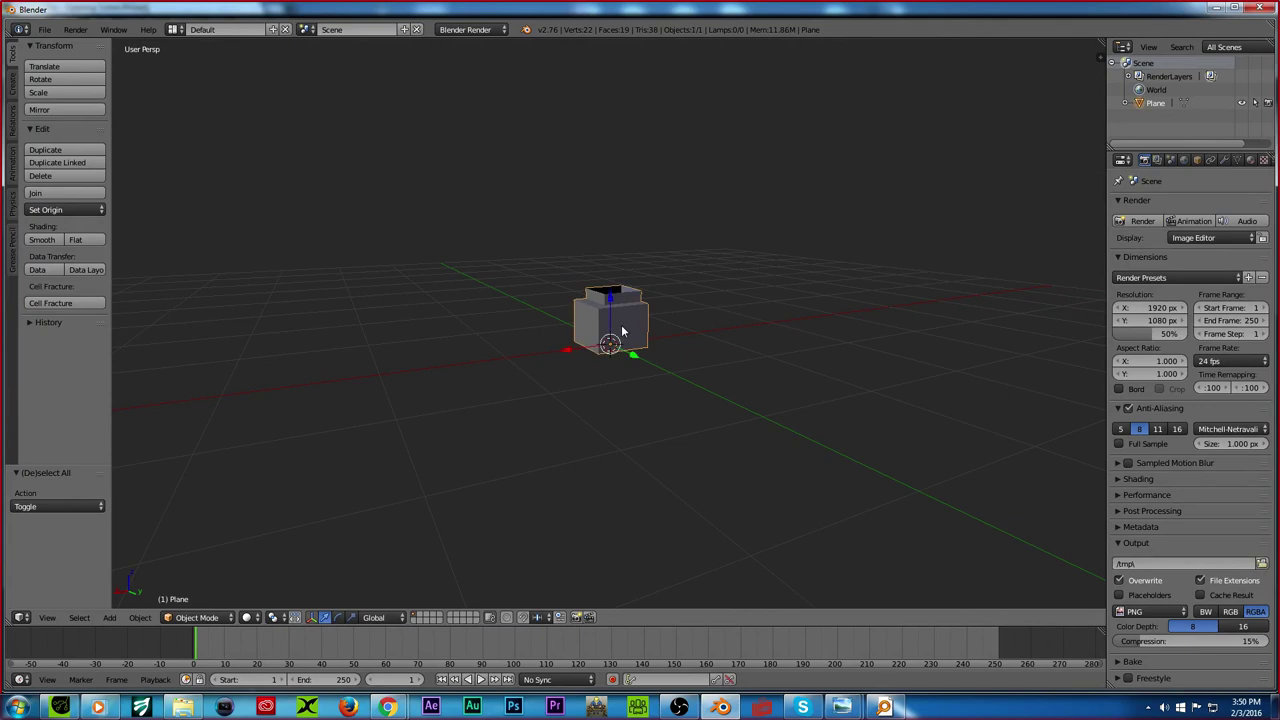
Step: Select the block's entire mesh, UV-unwrap it and return to Object Mode
key("Tab")
key("a")
key("a")
key("u")
left_click(585, 323)
key("Tab")
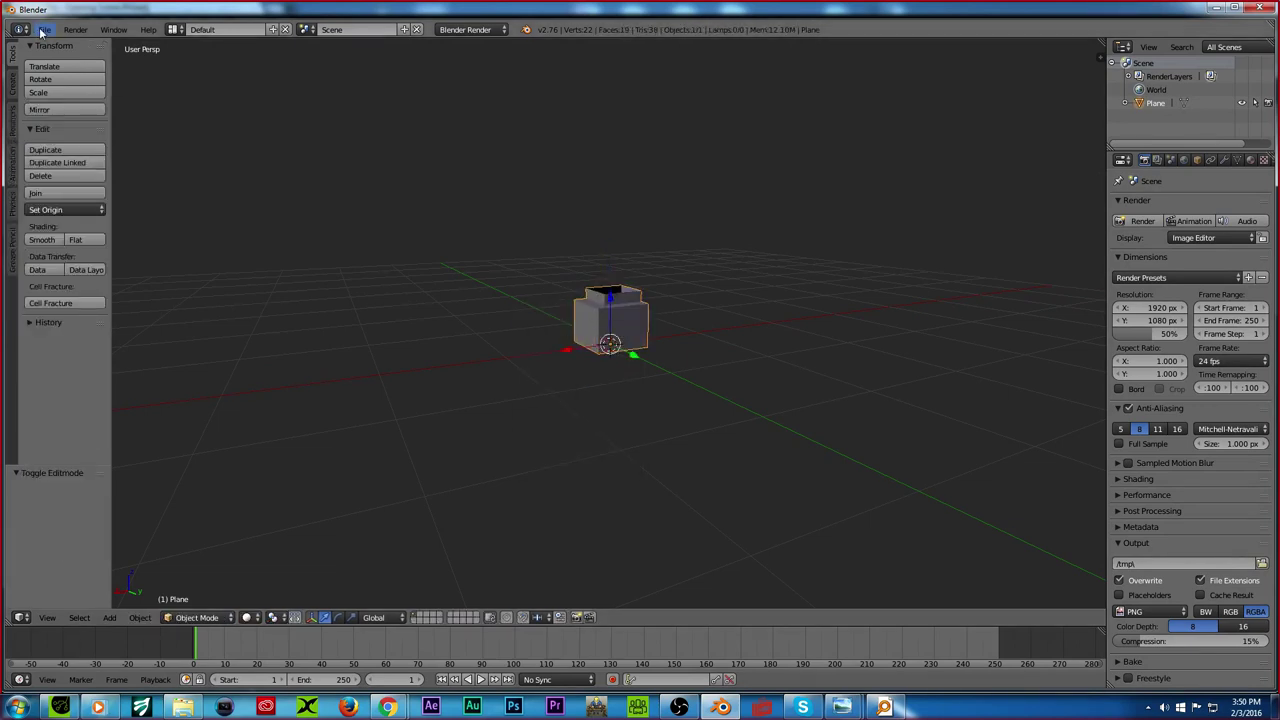
Step: Scale the block uniformly by 100
type("s10")
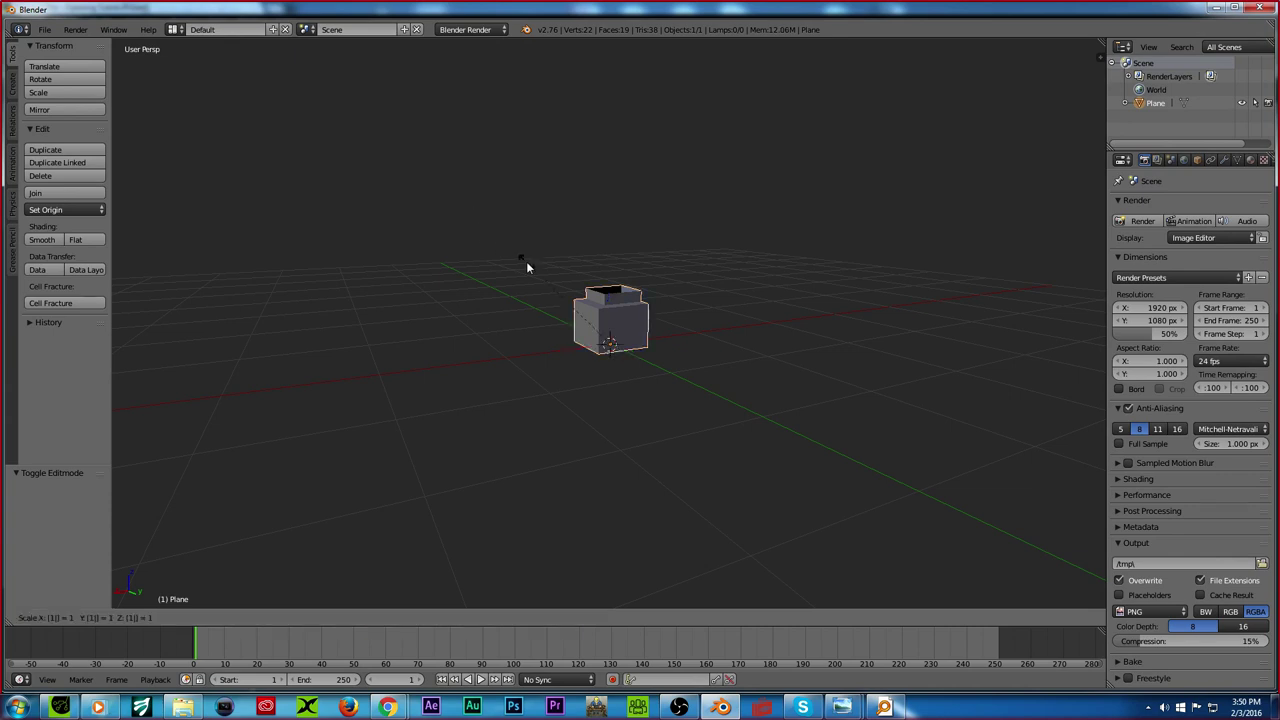
type("0")
key("Return")
scroll(472, 266, "down", 15)
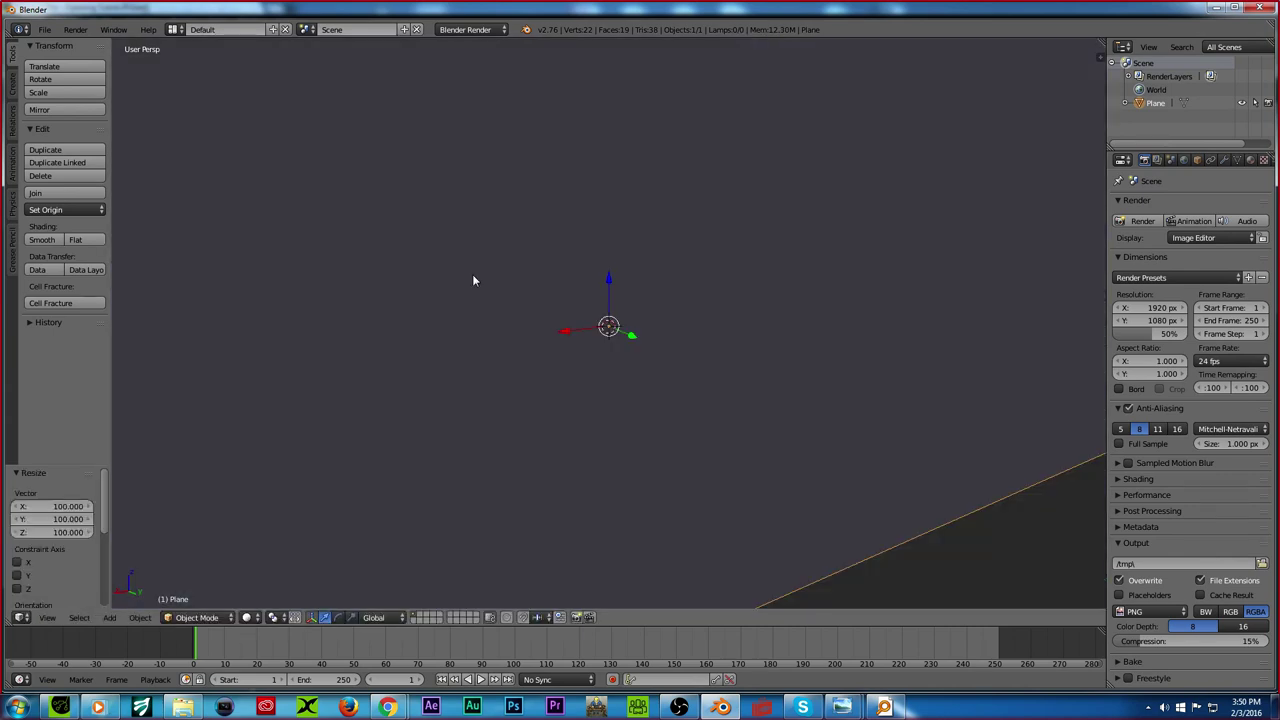
scroll(474, 280, "down", 2)
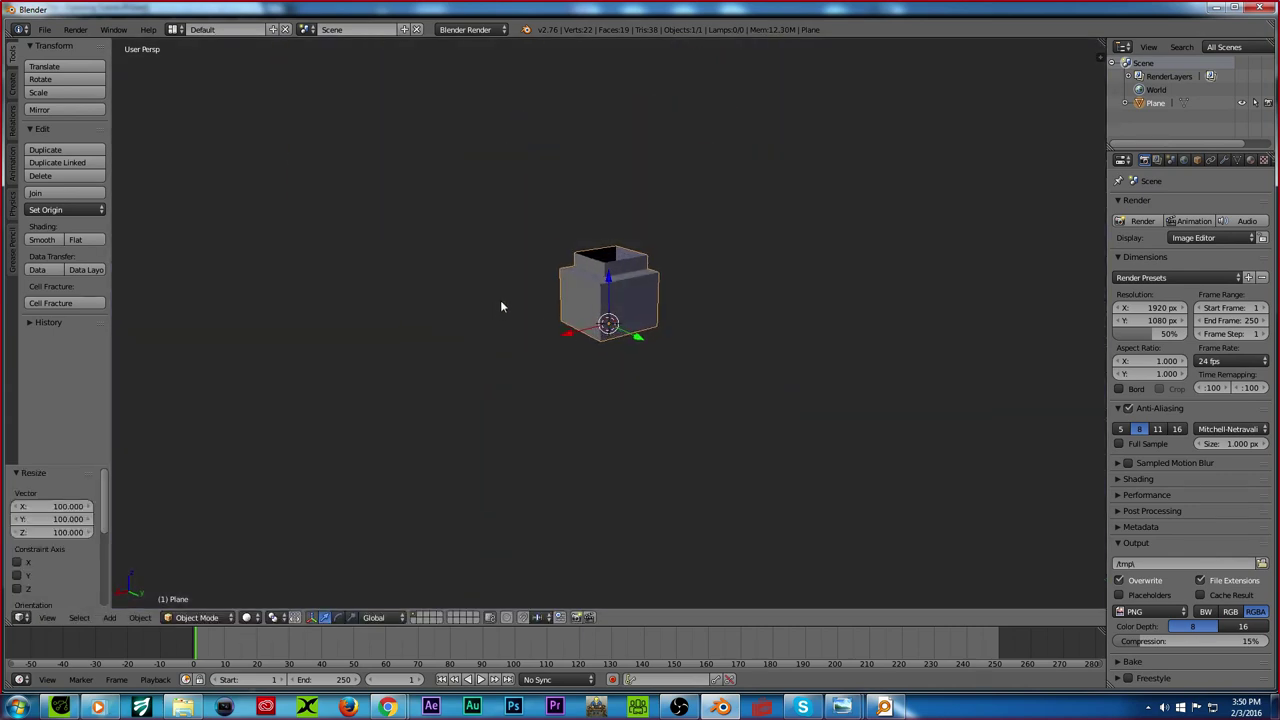
Step: Export the block to the Desktop as a Wavefront OBJ named CS4.obj
left_click(44, 29)
mouse_move(83, 284)
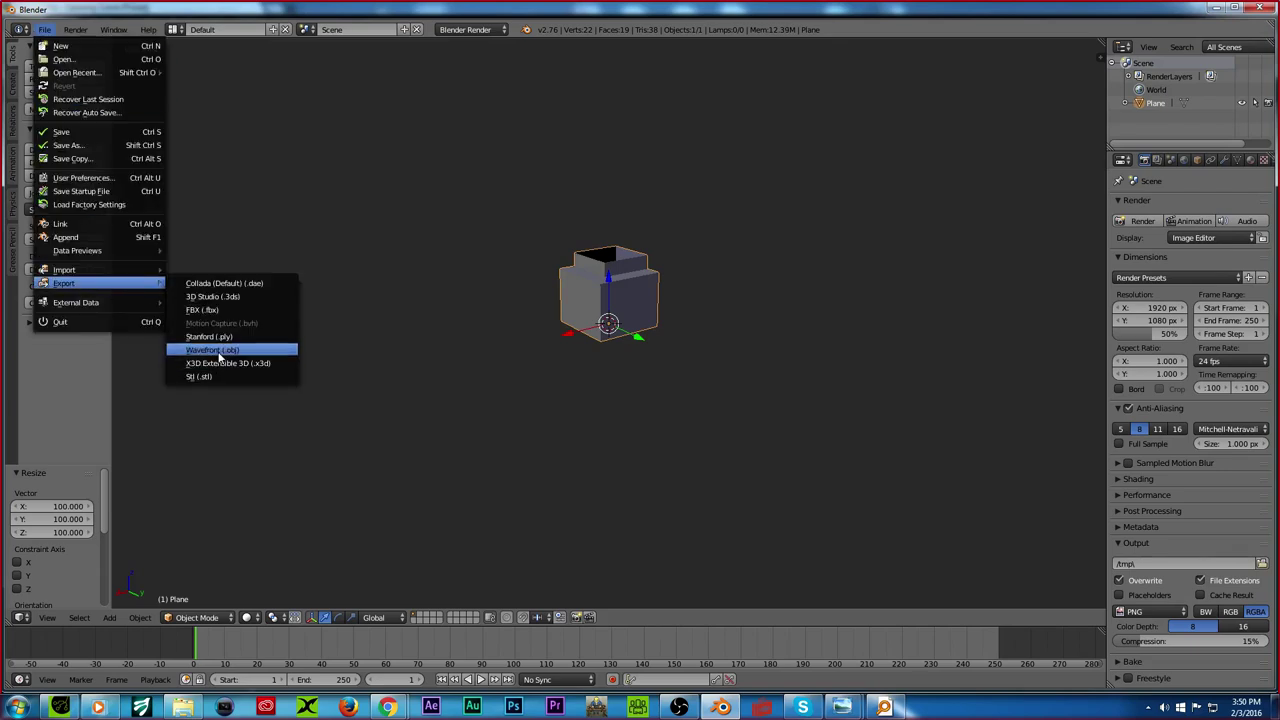
left_click(212, 350)
left_click(45, 293)
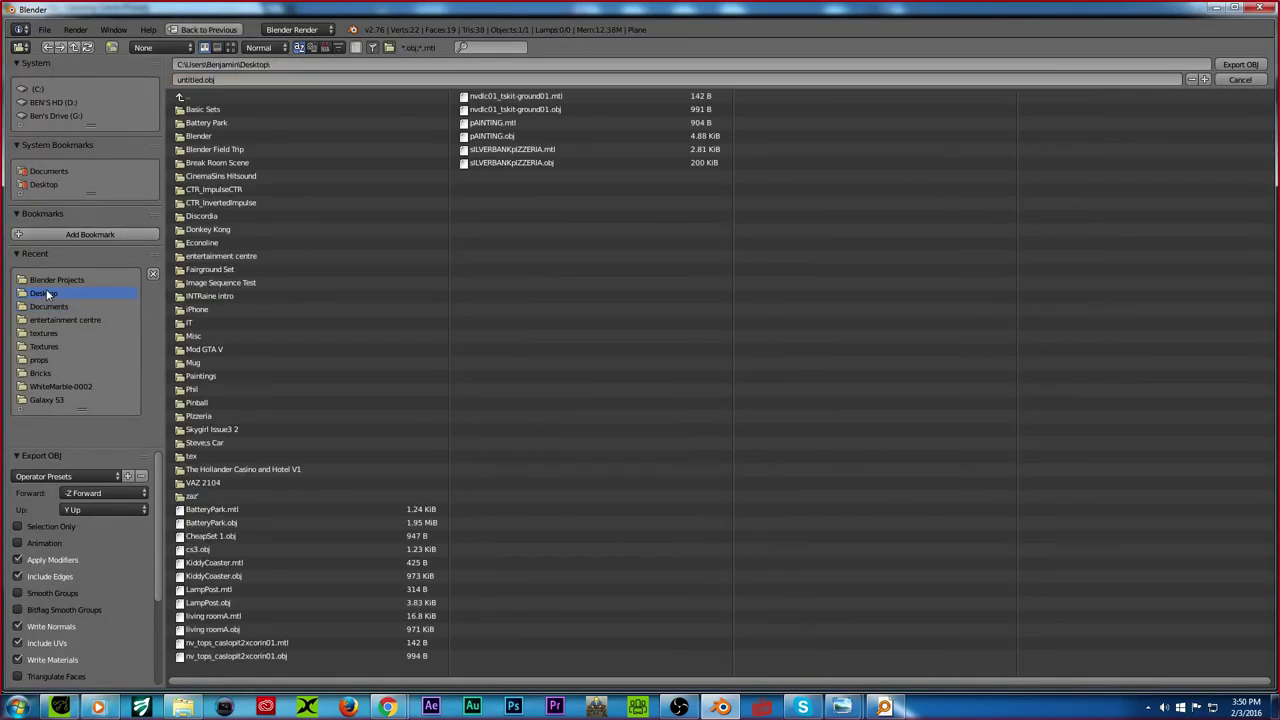
left_click(200, 80)
key("Return")
scroll(148, 554, "down", 4)
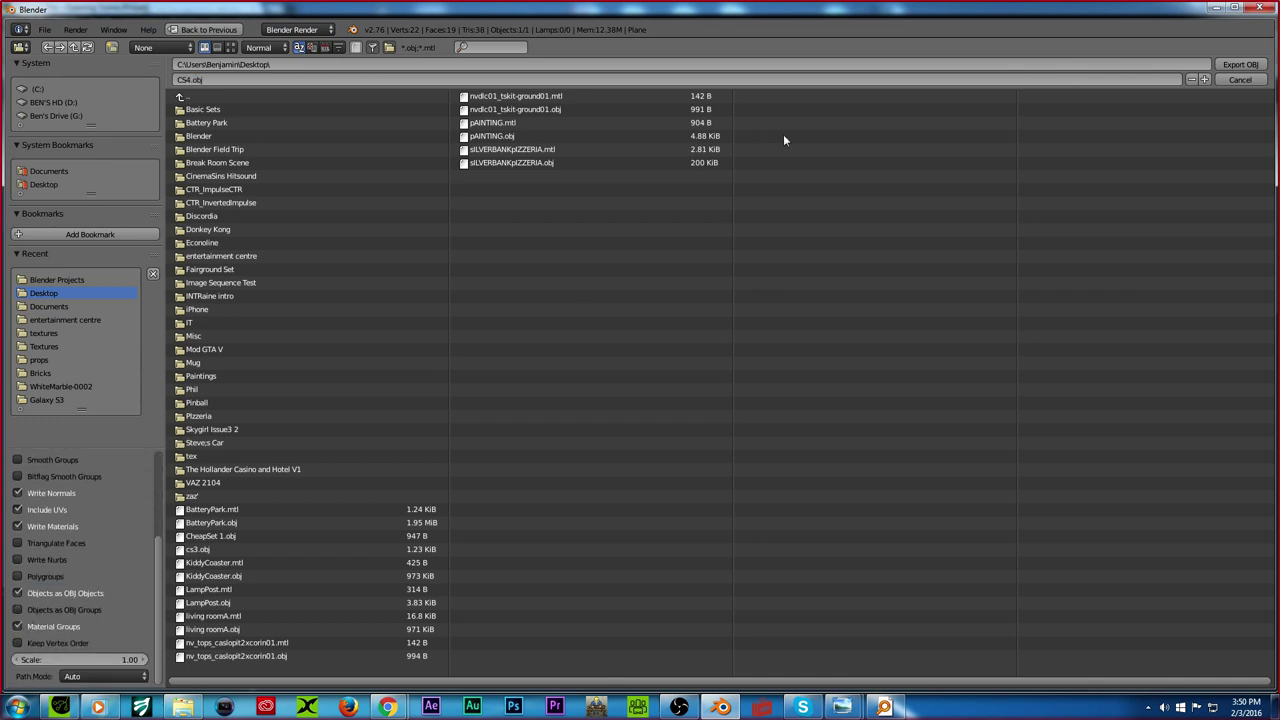
left_click(1240, 64)
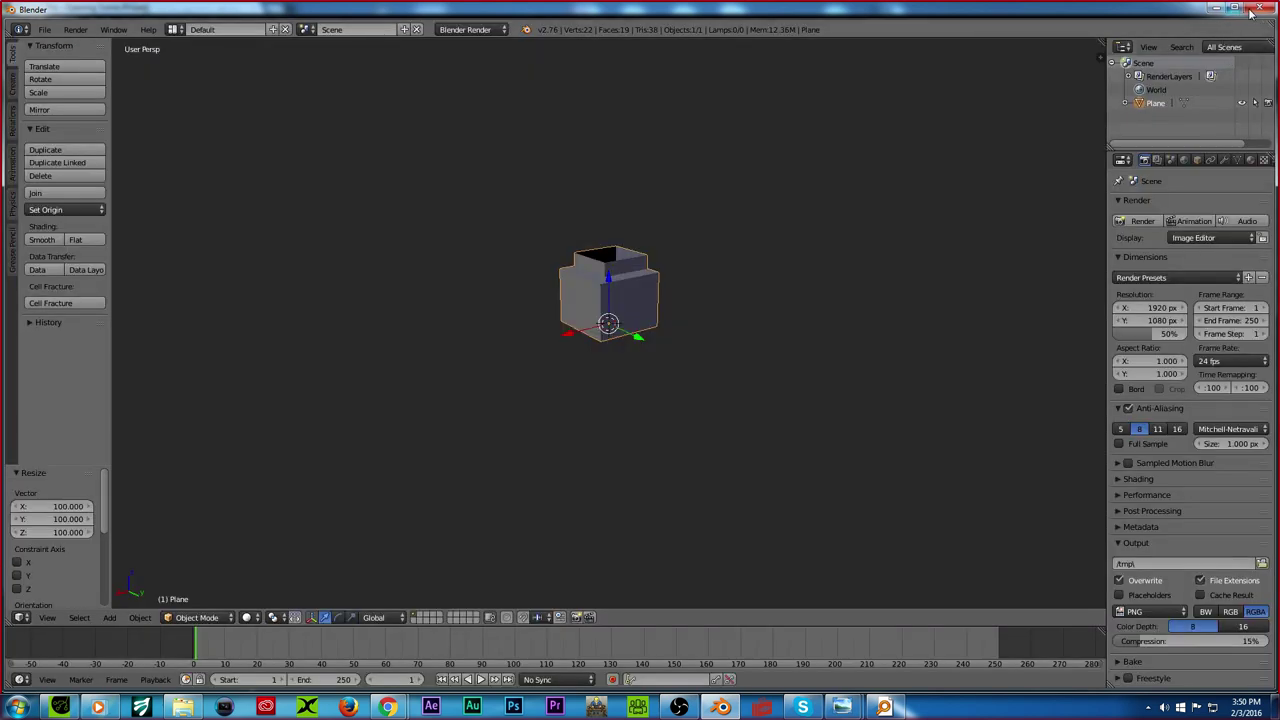
Step: Close Blender without saving and minimize the other open windows to reveal the desktop
left_click(1252, 9)
left_click(640, 401)
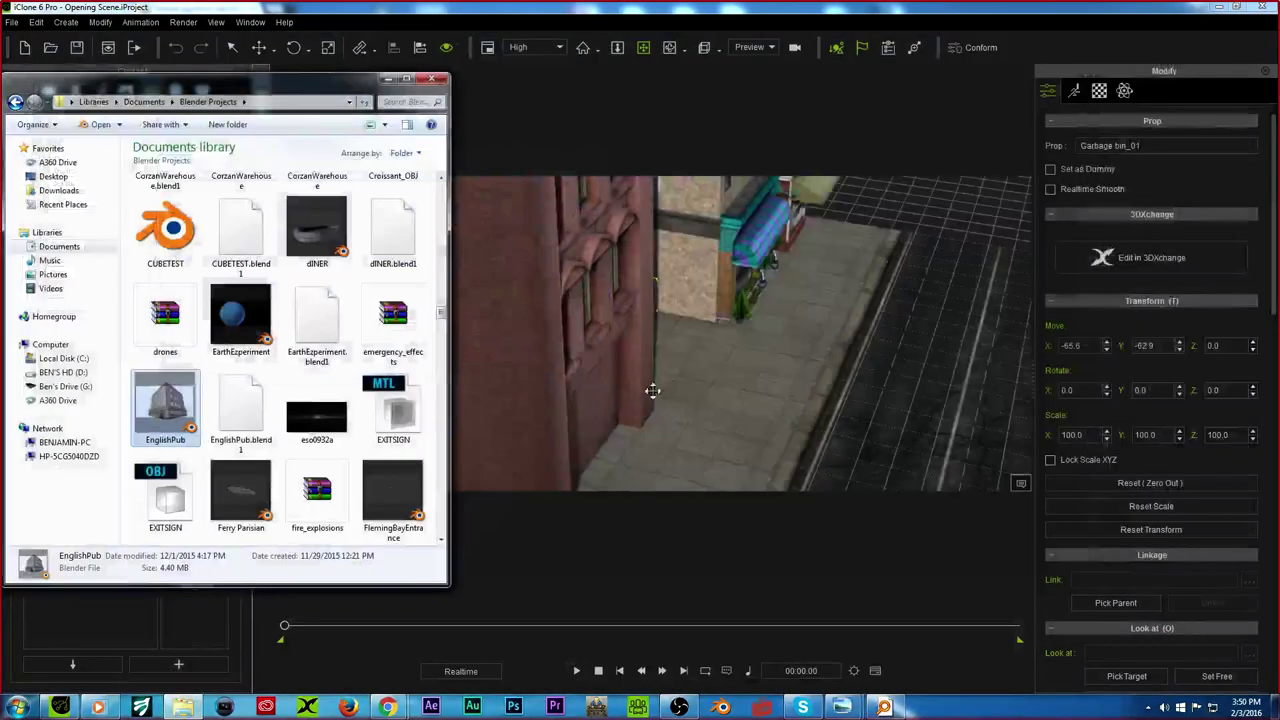
left_click(1218, 10)
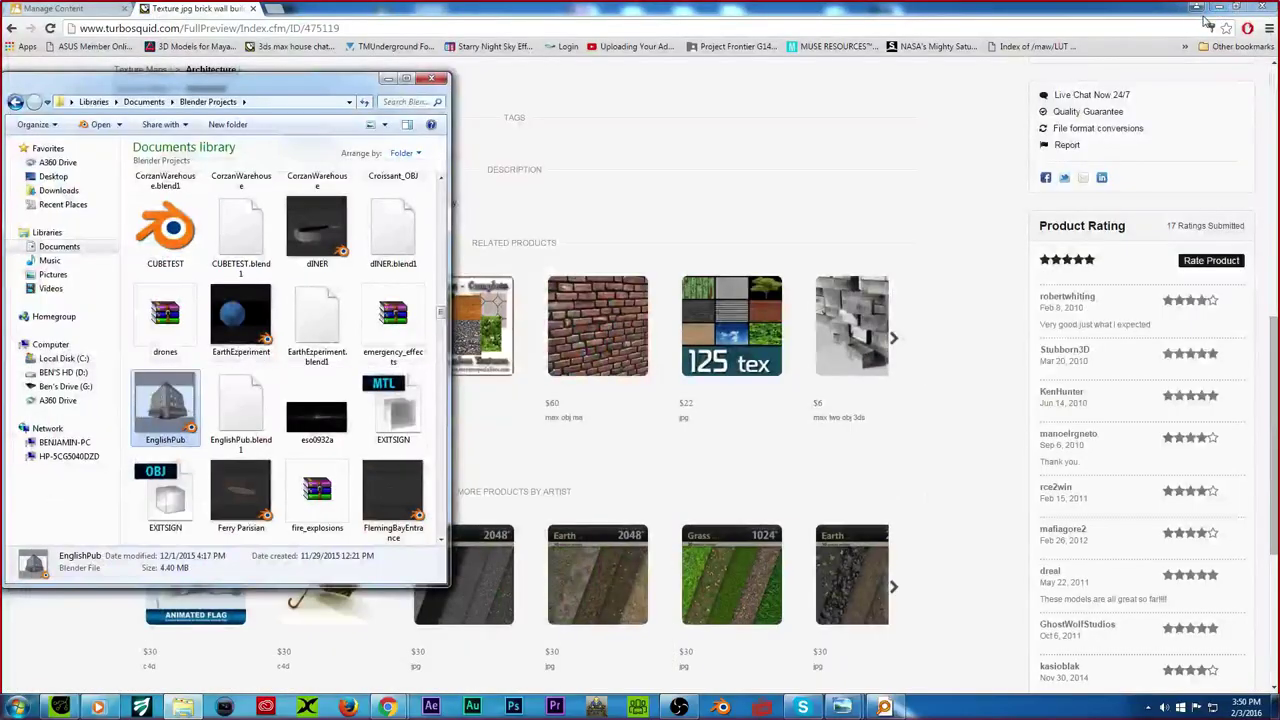
left_click(1217, 12)
left_click(1218, 10)
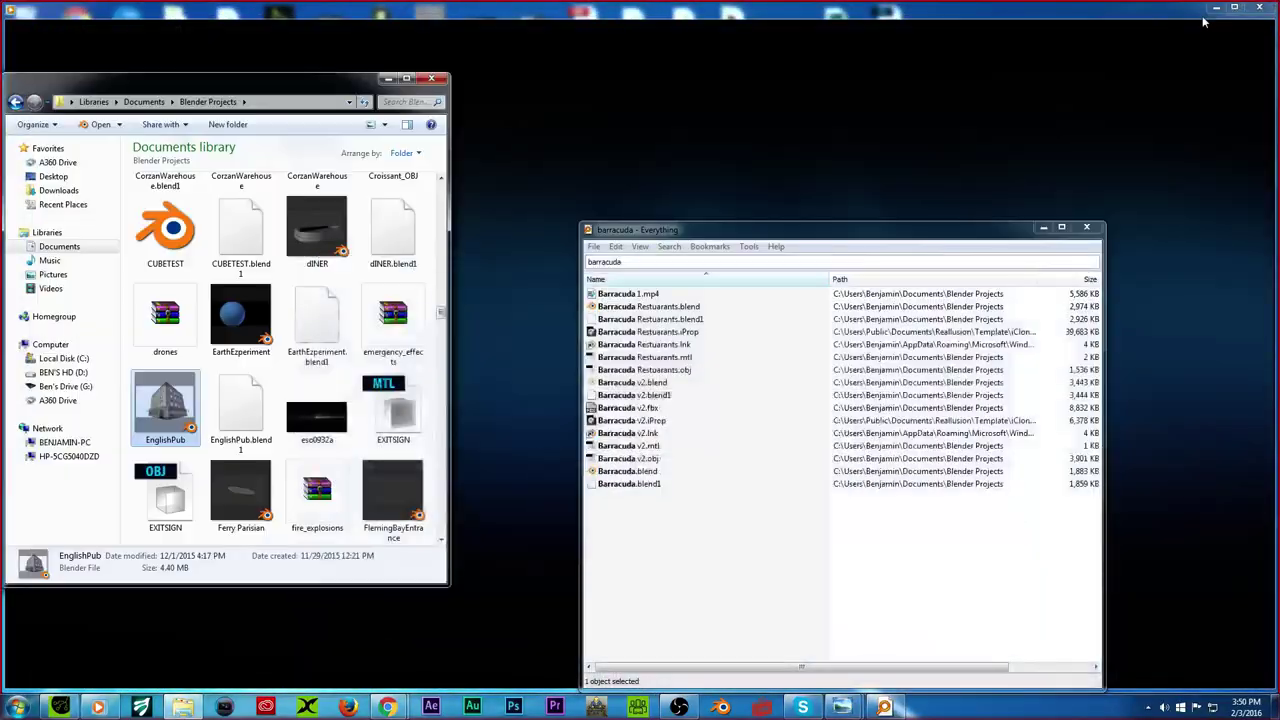
left_click(1218, 10)
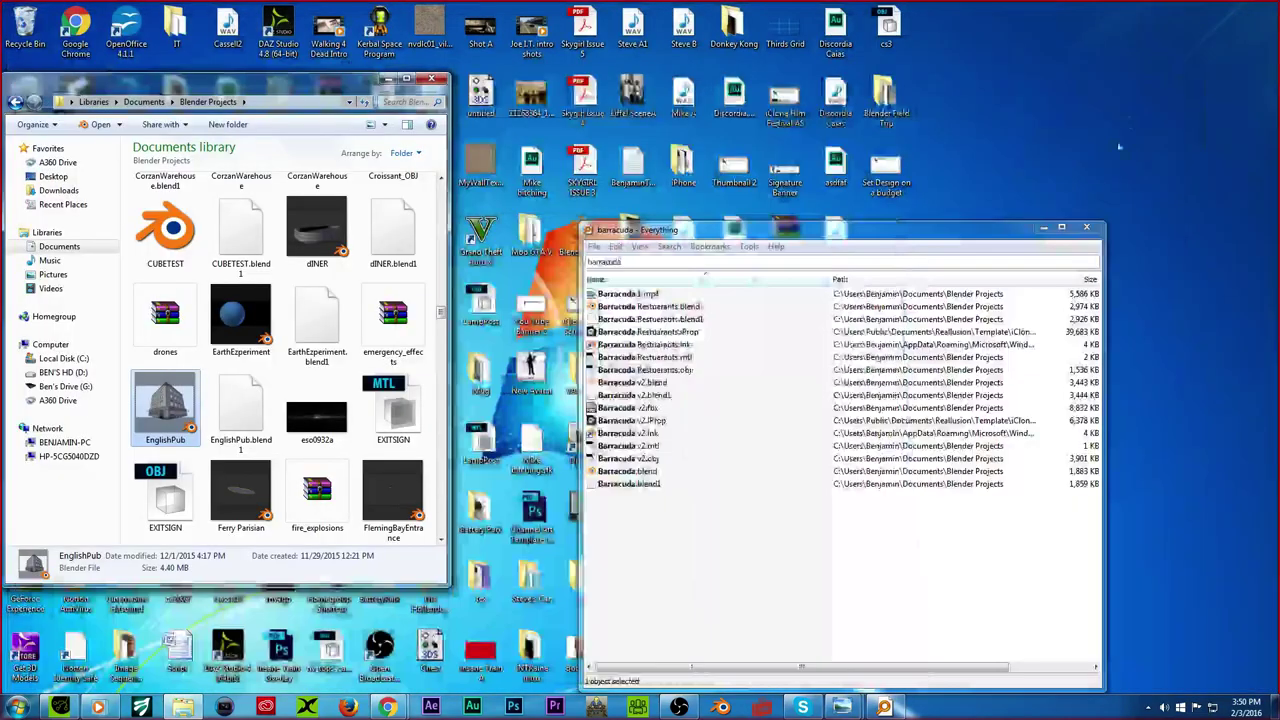
left_click(1041, 227)
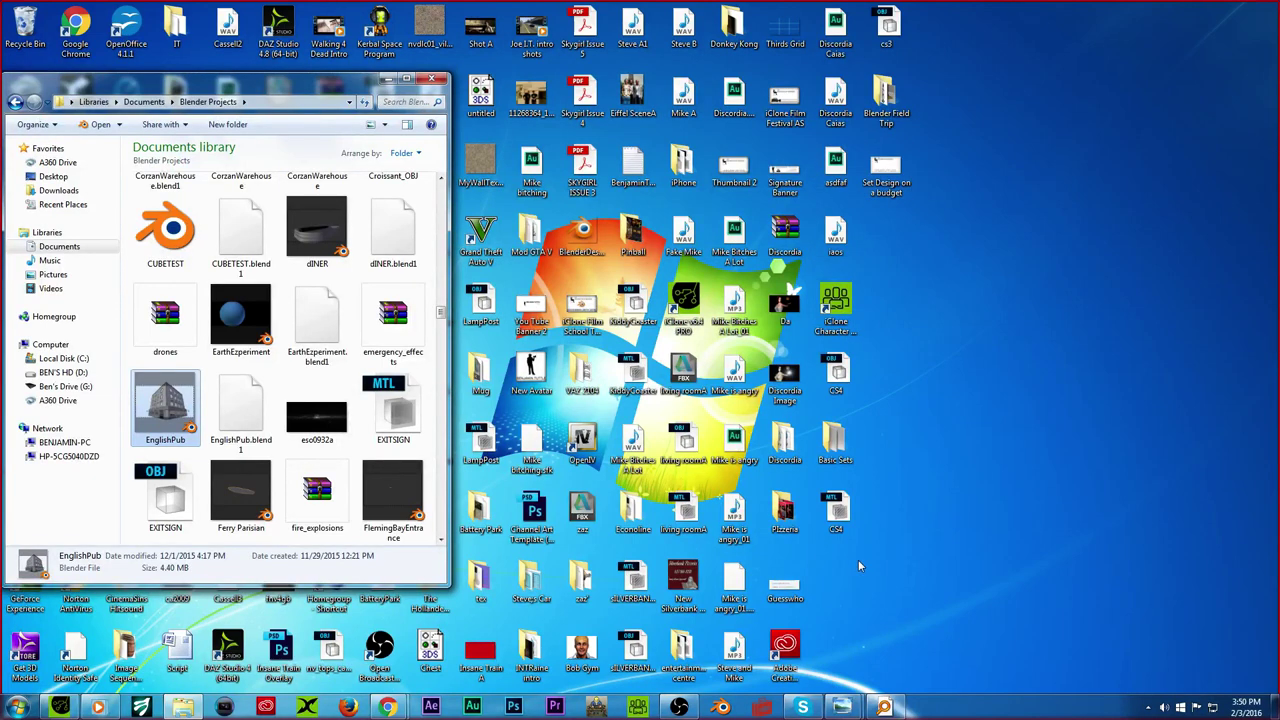
Step: Open the user's Desktop folder in a file window and locate the exported CS4 OBJ file
left_click(17, 704)
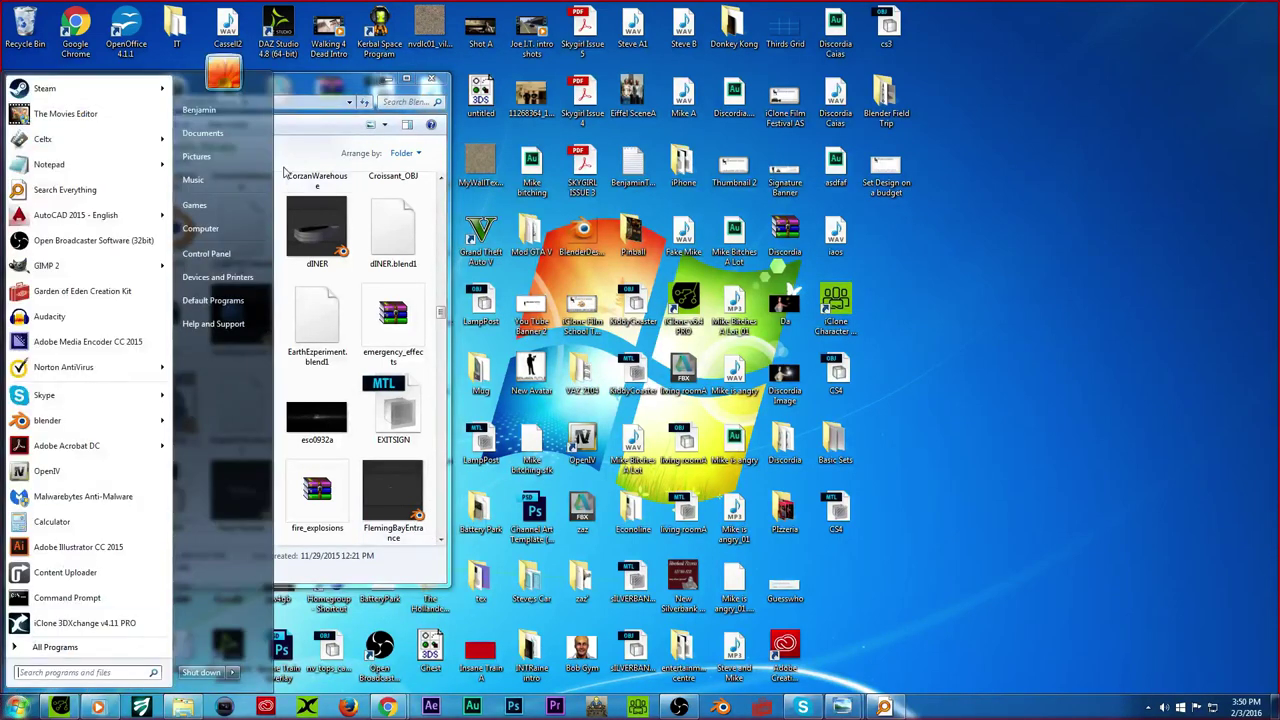
left_click(250, 110)
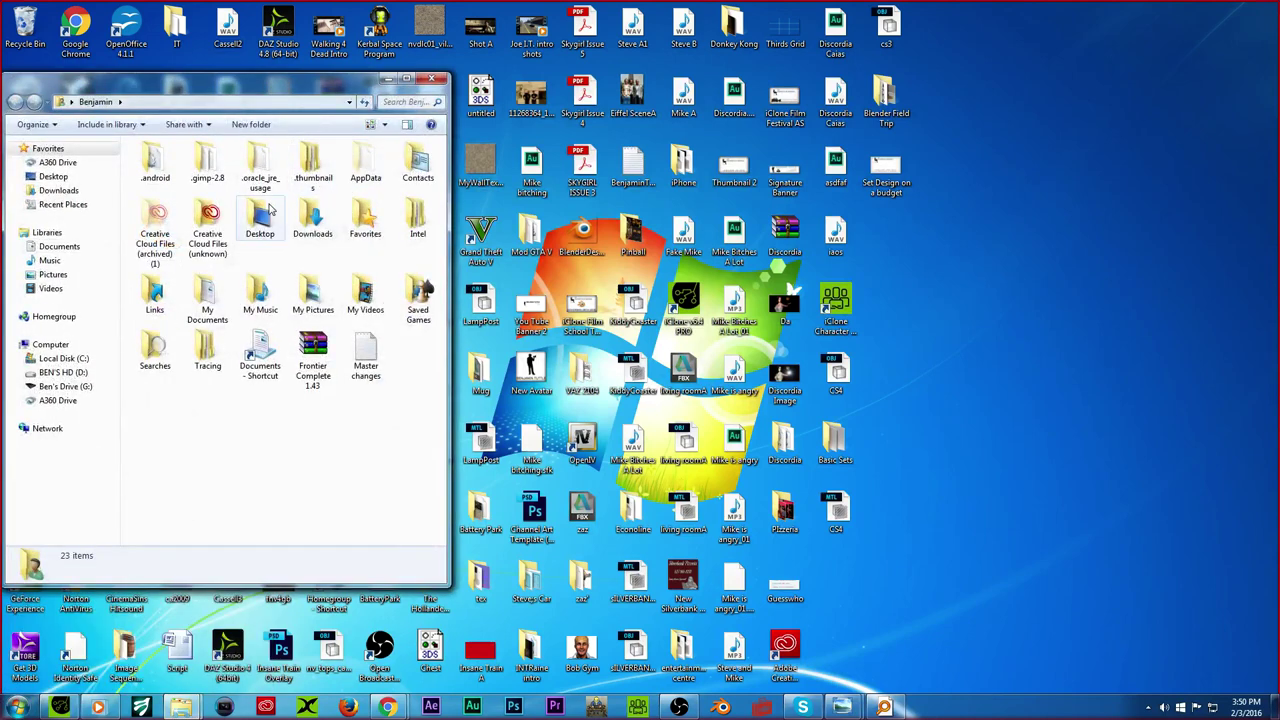
double_click(252, 220)
scroll(228, 322, "down", 6)
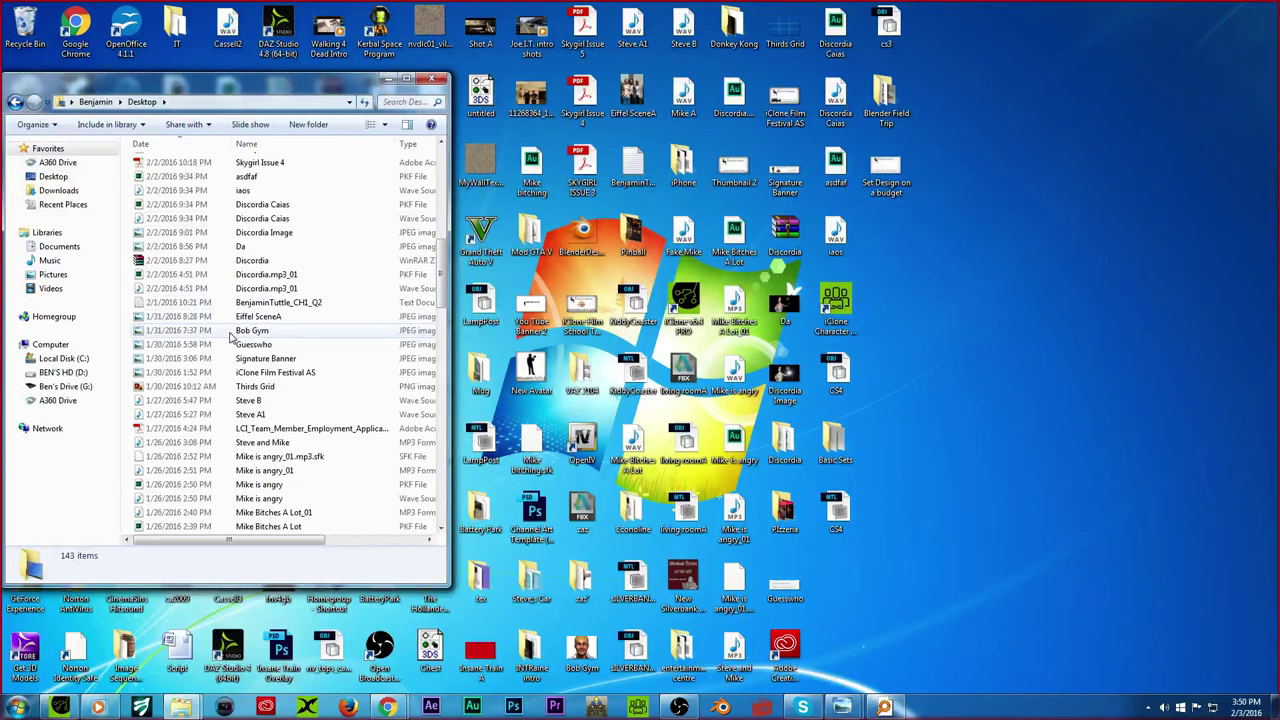
scroll(232, 270, "up", 3)
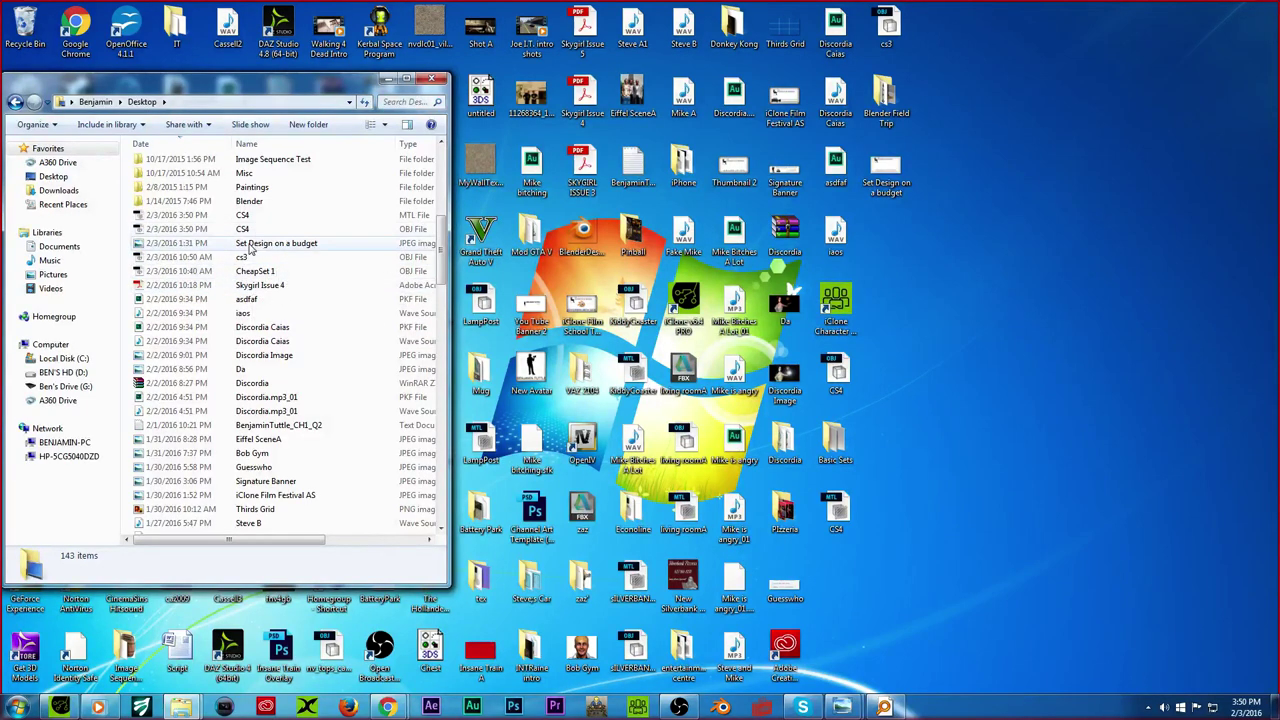
Step: Launch iClone 3DXchange, dismiss its startup screen and load the CS4 OBJ file into it
left_click(307, 707)
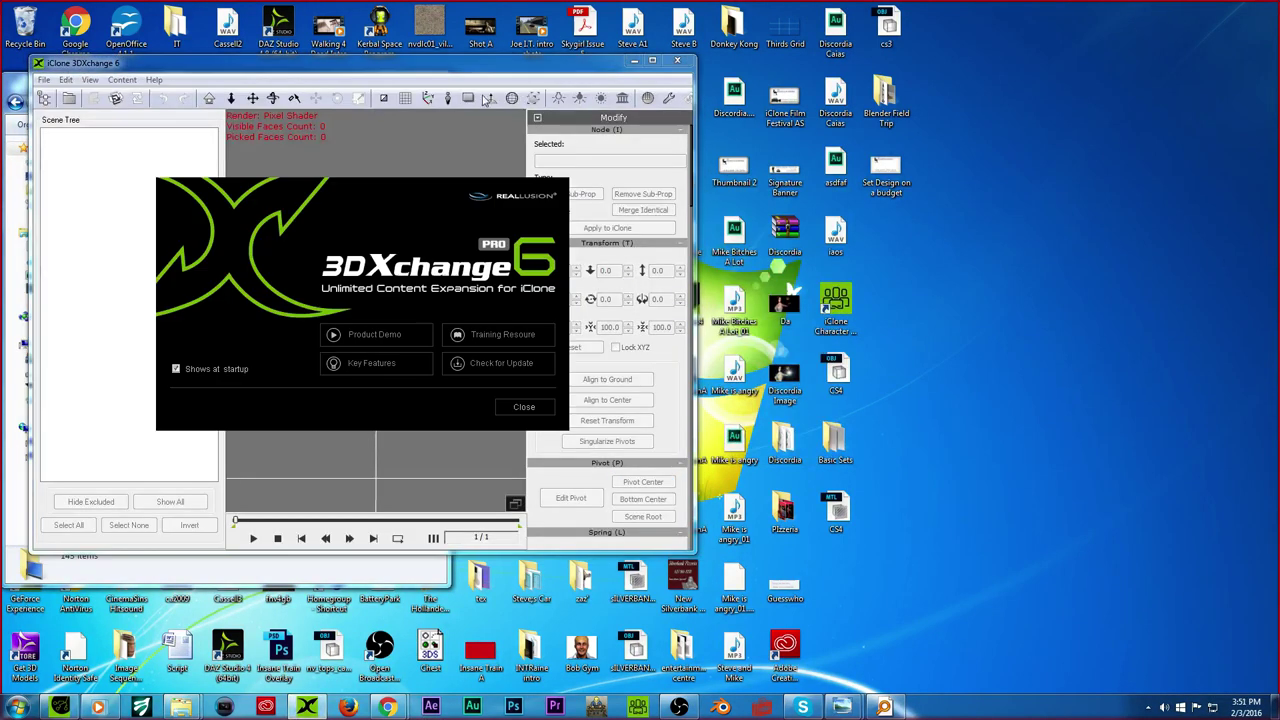
left_click(522, 406)
left_click_drag(369, 75, 852, 97)
left_click_drag(242, 229, 823, 335)
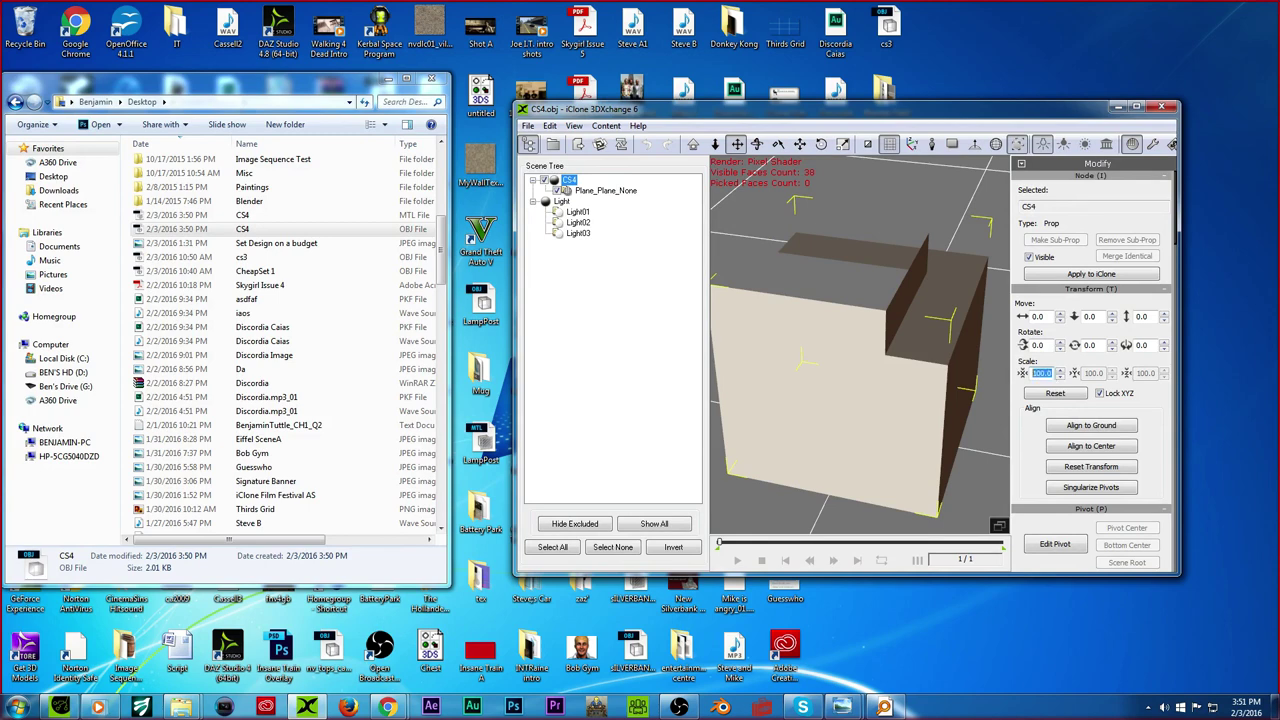
Step: Set the imported block's uniform scale to 30
type("30")
key("Return")
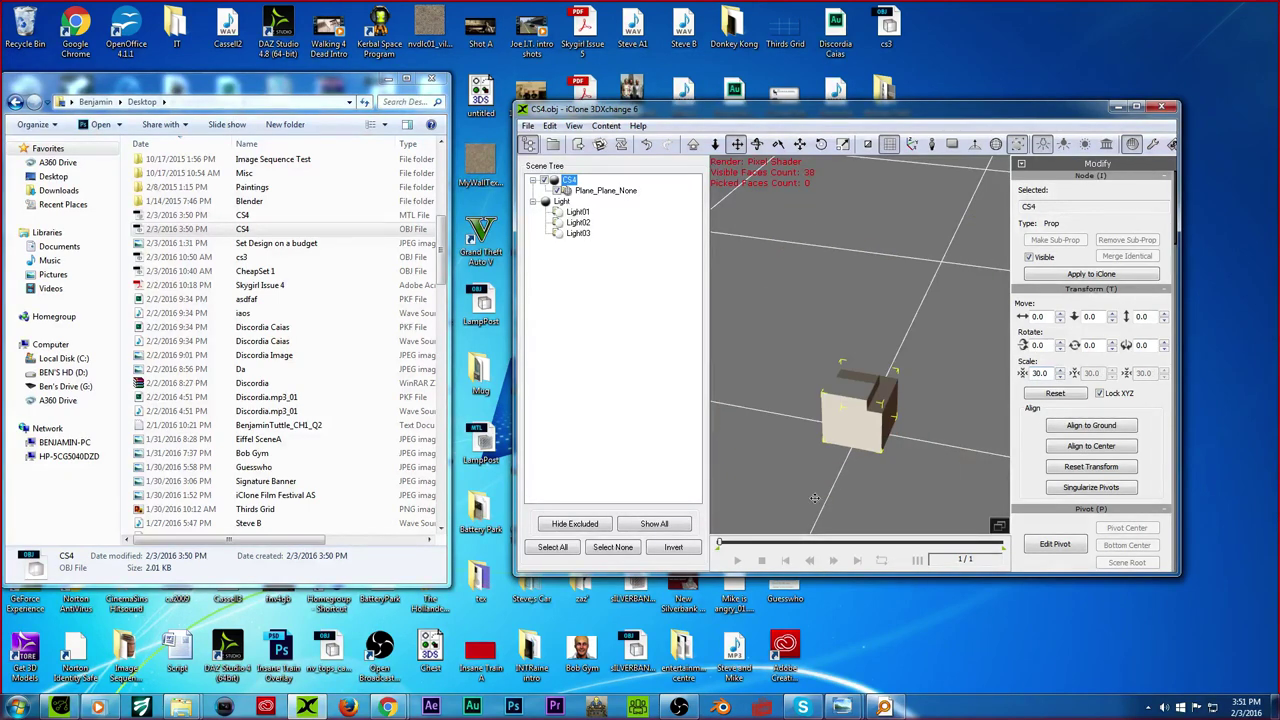
right_click_drag(885, 340, 681, 332)
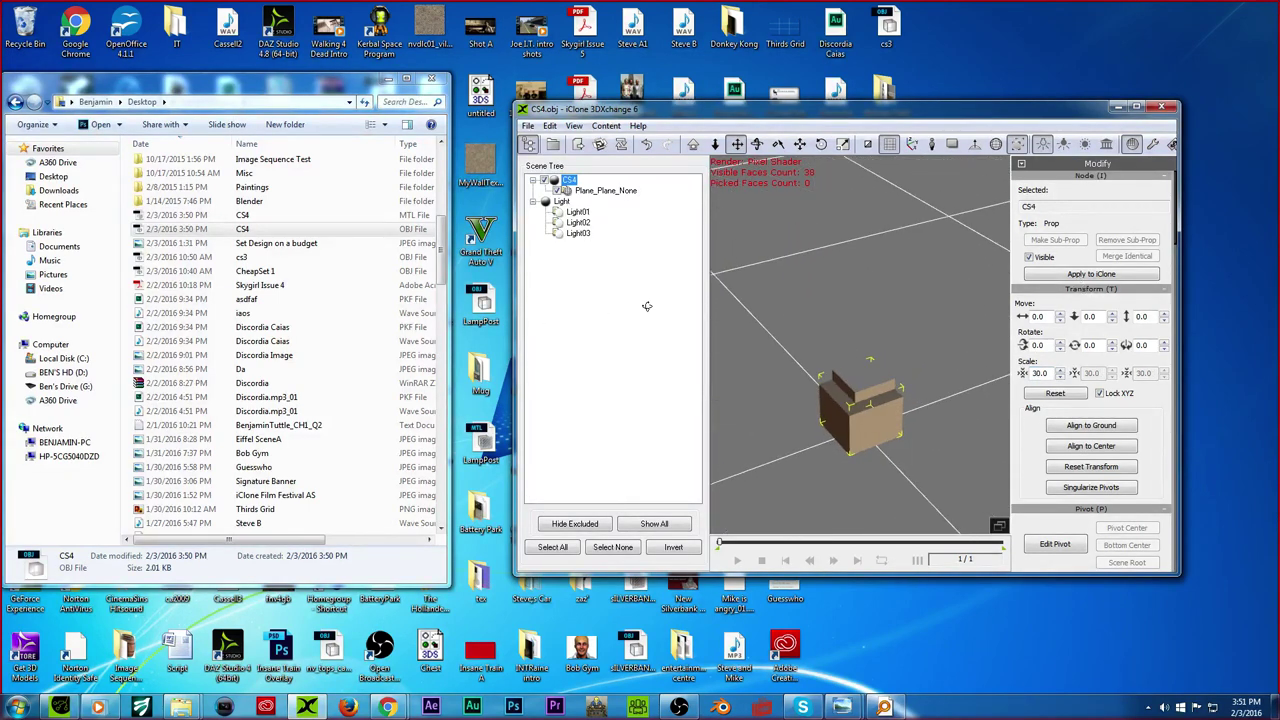
Step: Export the block to the Desktop as an iClone 6 prop named CornerPiece
left_click(578, 145)
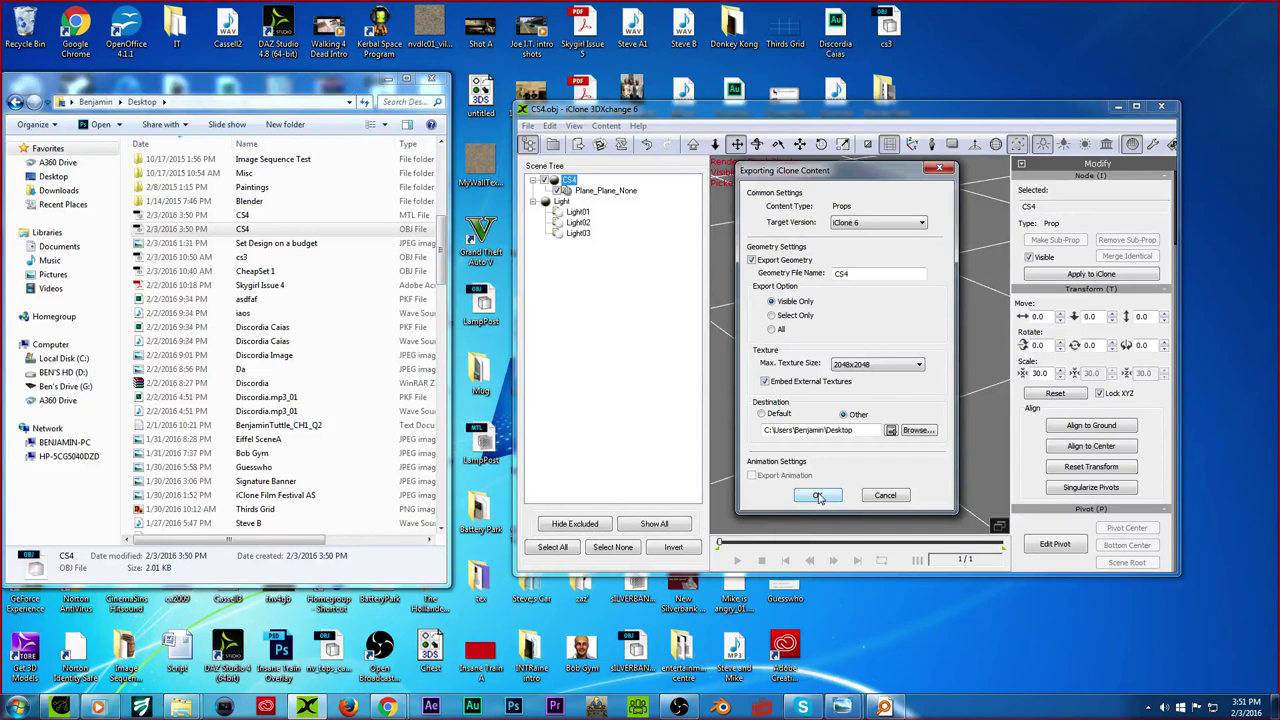
double_click(854, 274)
left_click(817, 497)
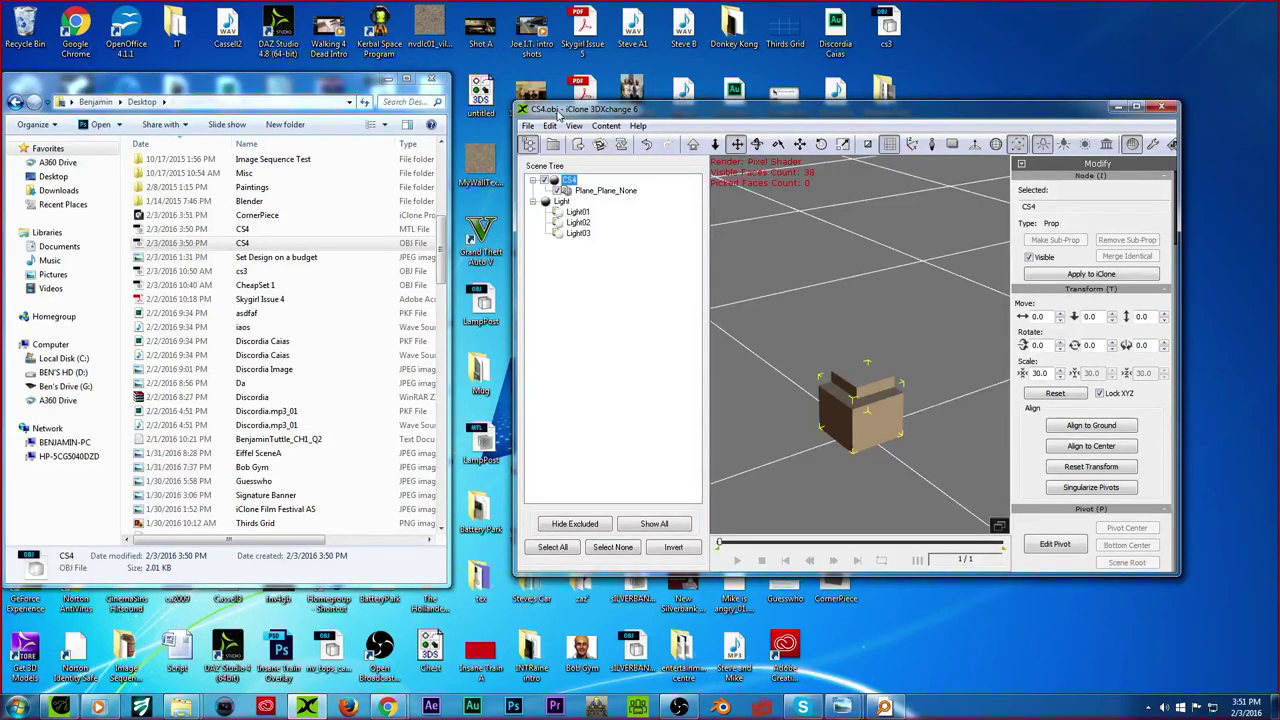
left_click(884, 373)
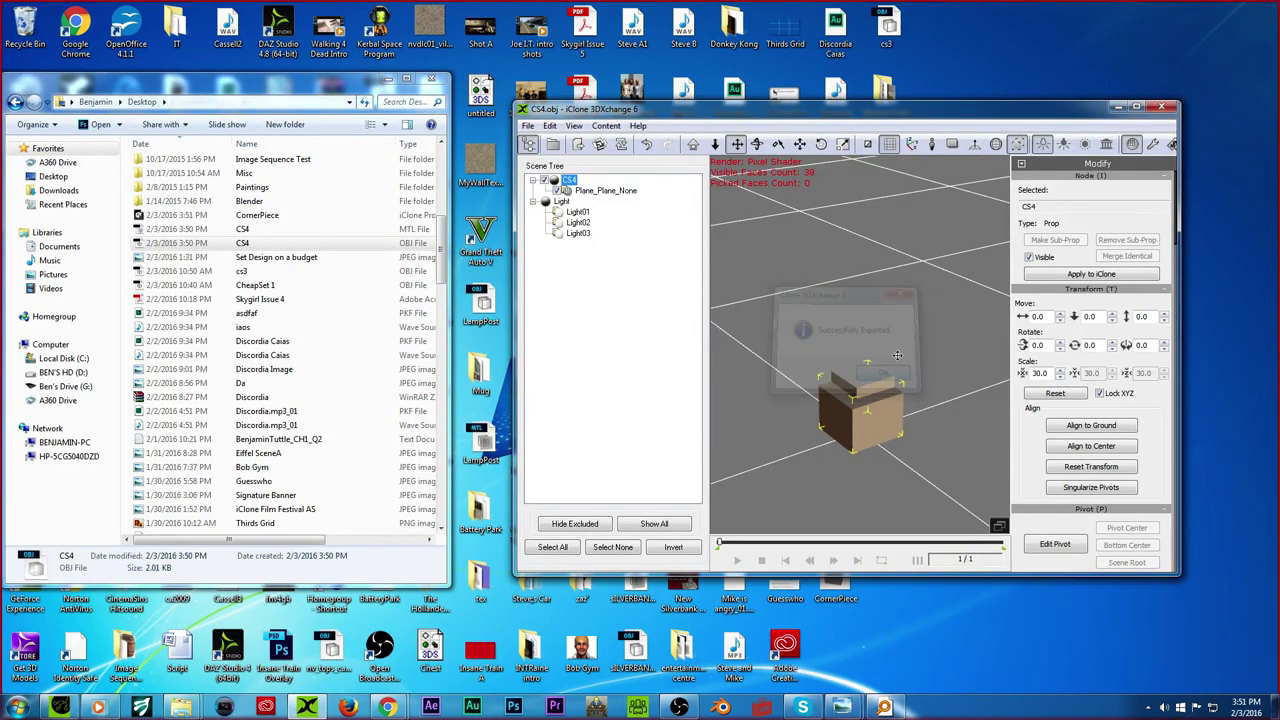
Step: Close 3DXchange without exporting again, then move the CornerPiece prop into the Basic Sets folder and open that folder
left_click(1161, 106)
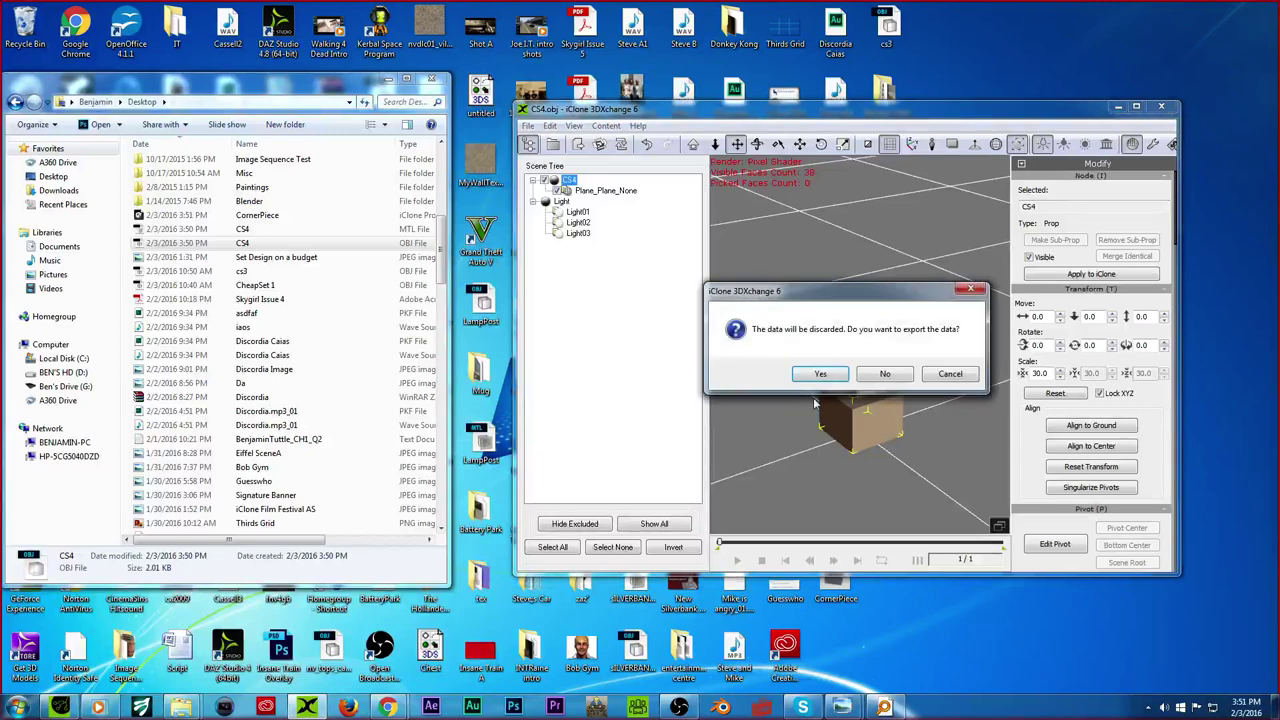
left_click(884, 373)
left_click_drag(845, 598, 835, 445)
double_click(833, 452)
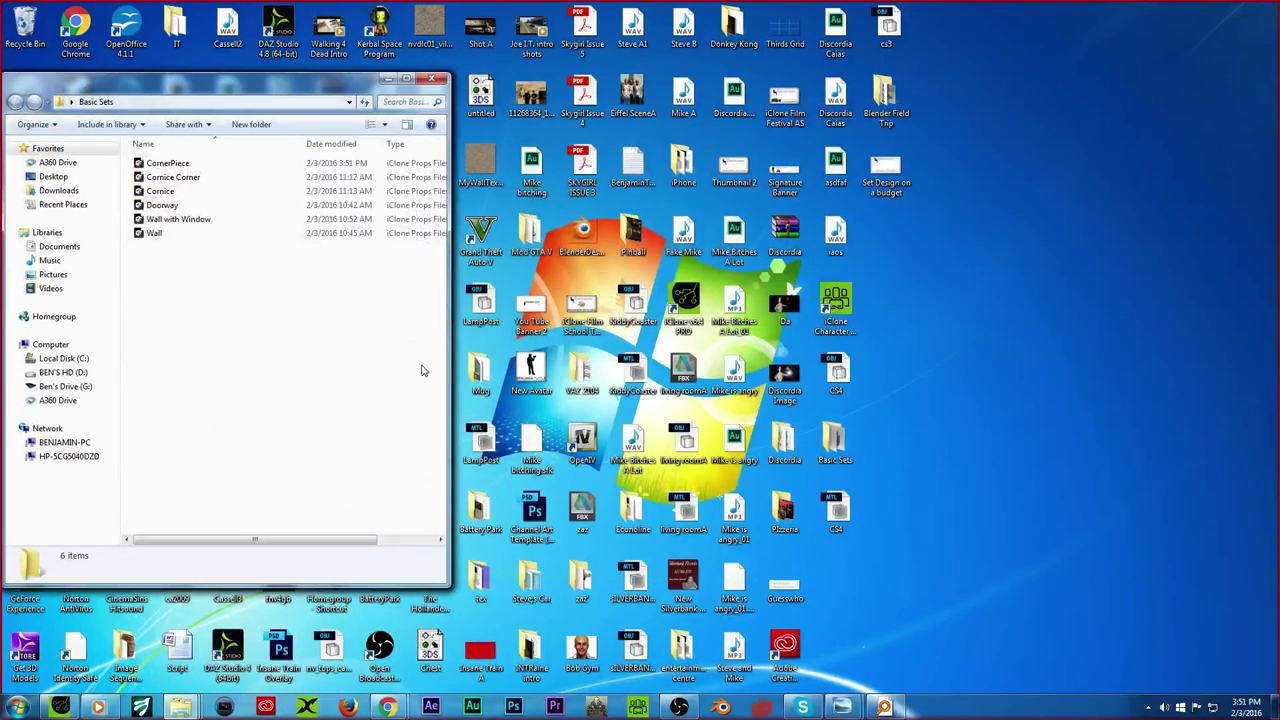
Step: Switch to iClone, start a new project and place the CornerPiece prop from the Basic Sets folder in the scene
left_click(60, 707)
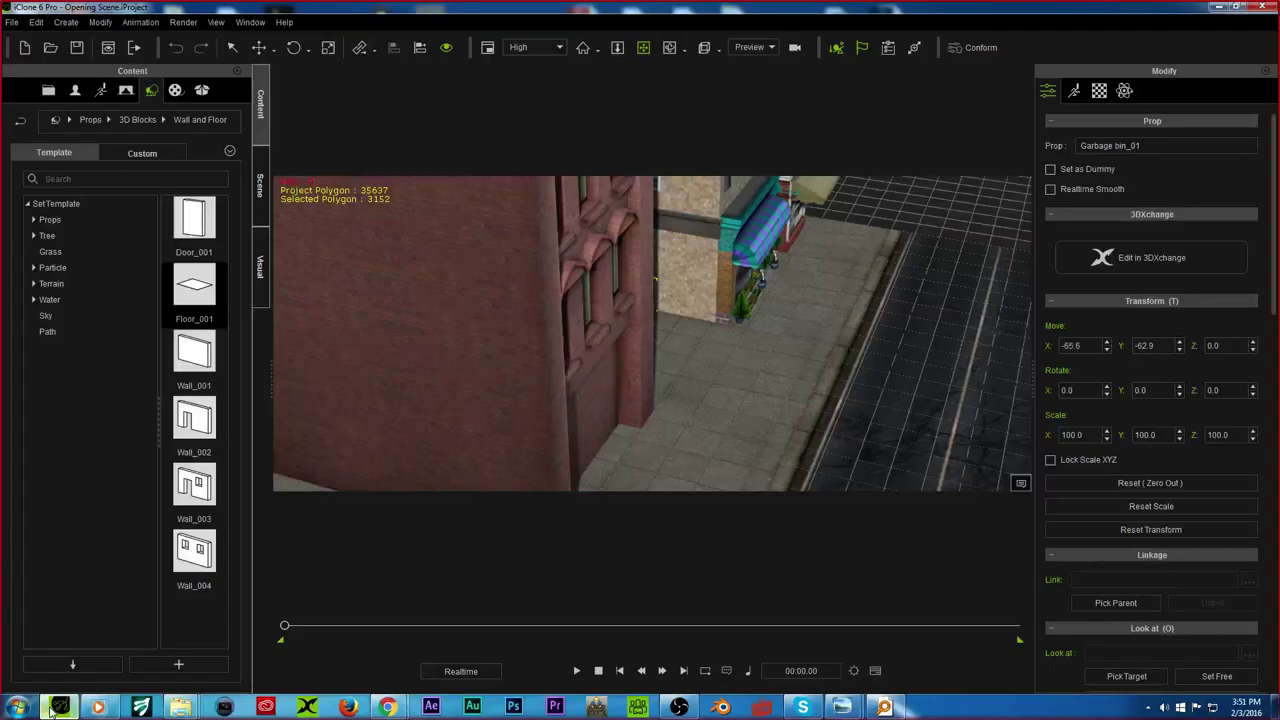
left_click(24, 47)
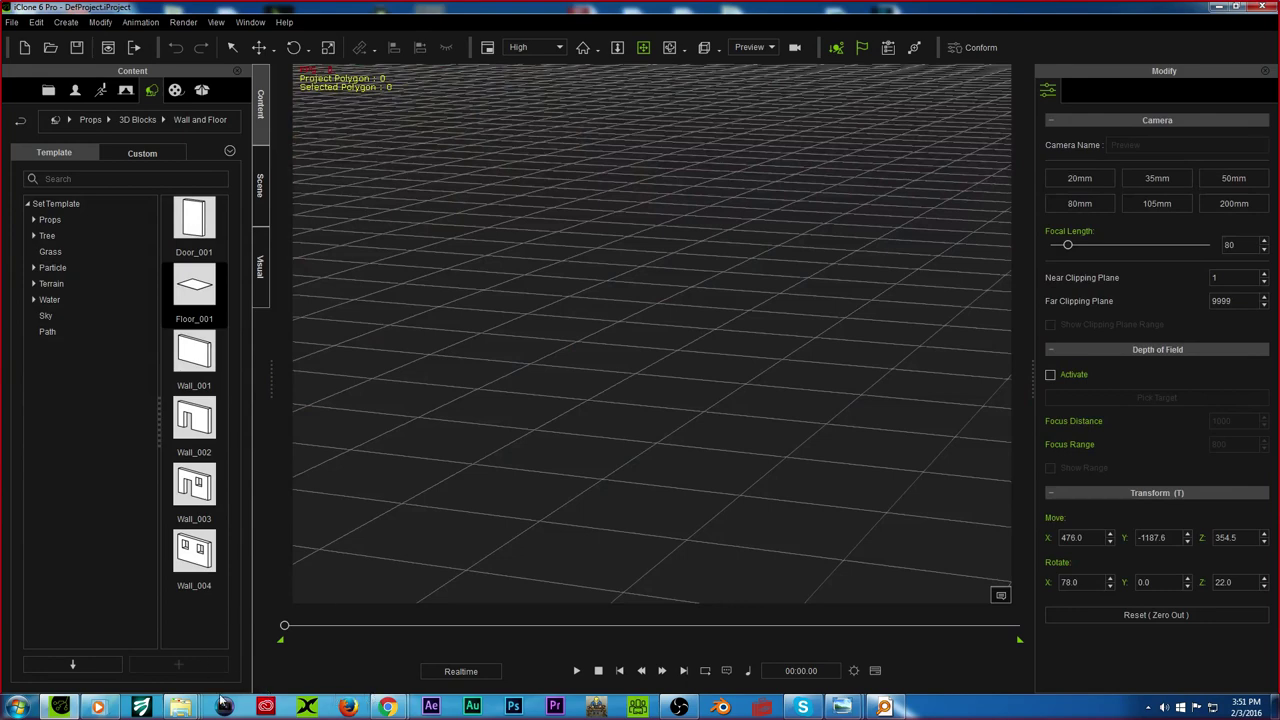
mouse_move(180, 707)
left_click(345, 625)
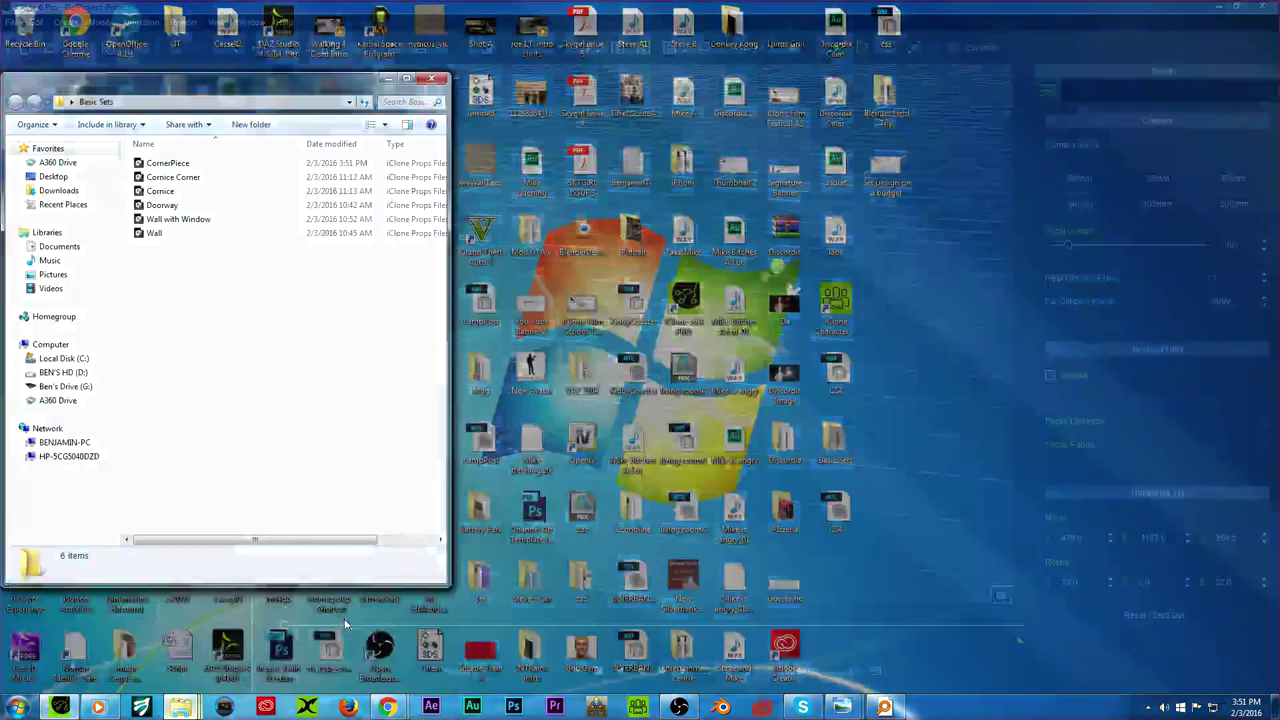
left_click(160, 165)
left_click_drag(160, 165, 656, 432)
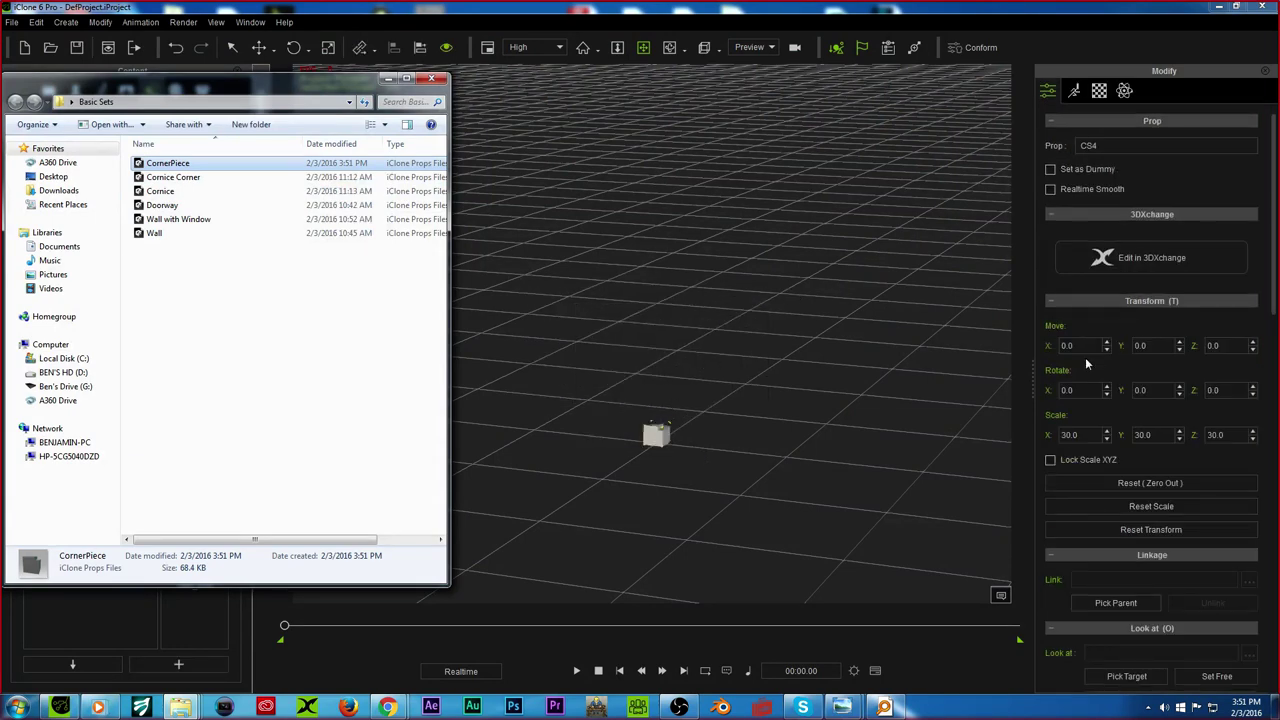
Step: Duplicate the corner block straight upward, placing the copy at a Z position of about 15.6
right_click_drag(761, 375, 369, 377)
scroll(631, 383, "up", 3)
left_click_drag(603, 383, 586, 260)
middle_click_drag(585, 260, 582, 237)
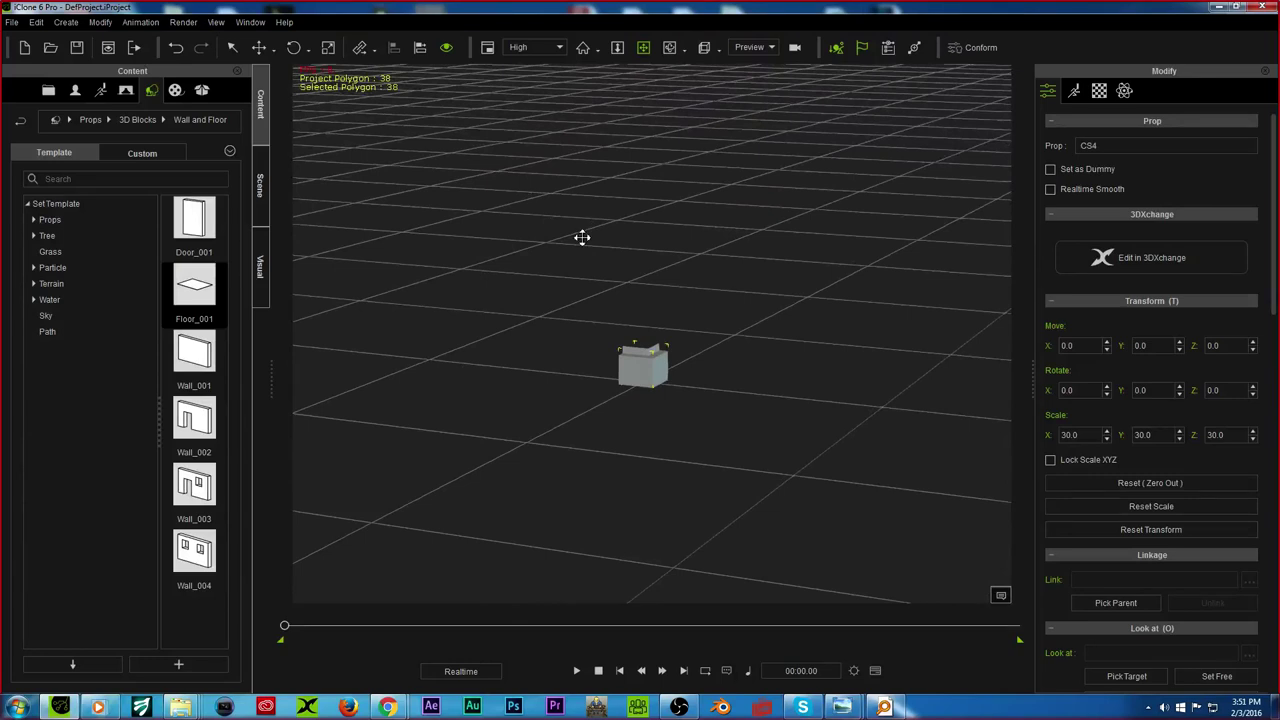
key("ctrl+shift+d")
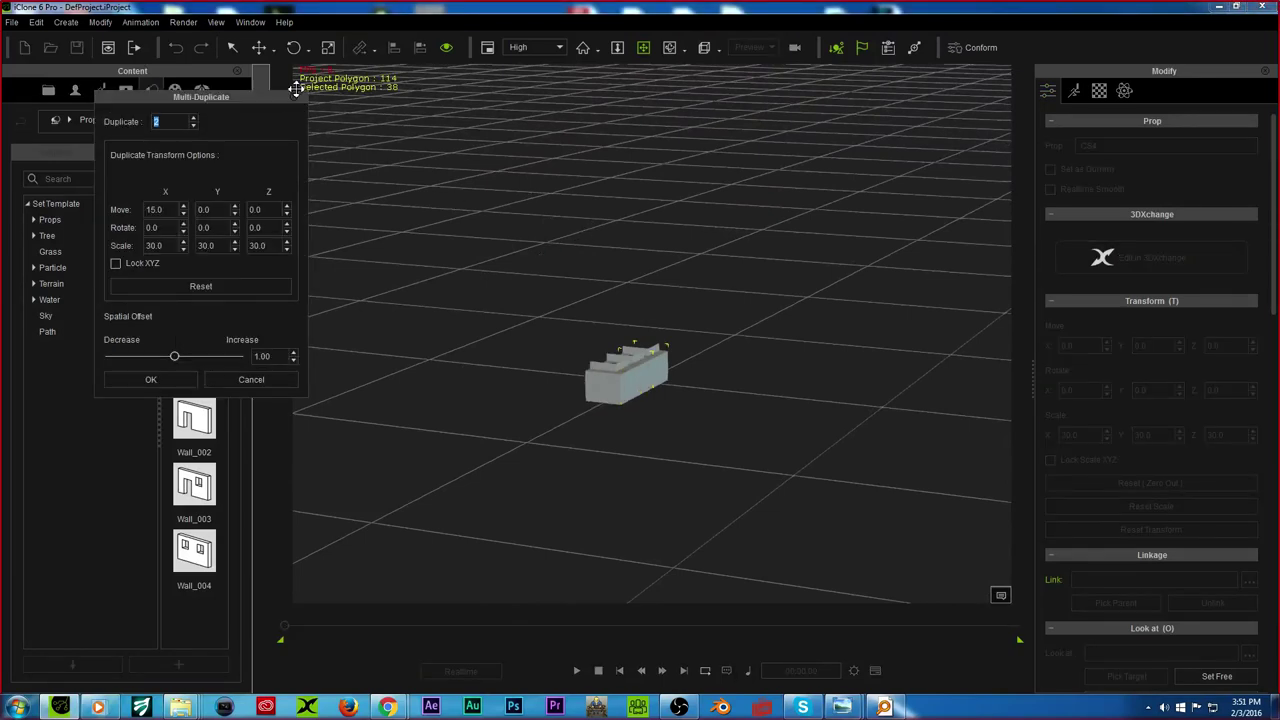
key("Escape")
left_click_drag(646, 291, 646, 257, "ctrl")
Step: Lower the upper block to a Z position of 15.0 so it sits on the block below
left_click(643, 47)
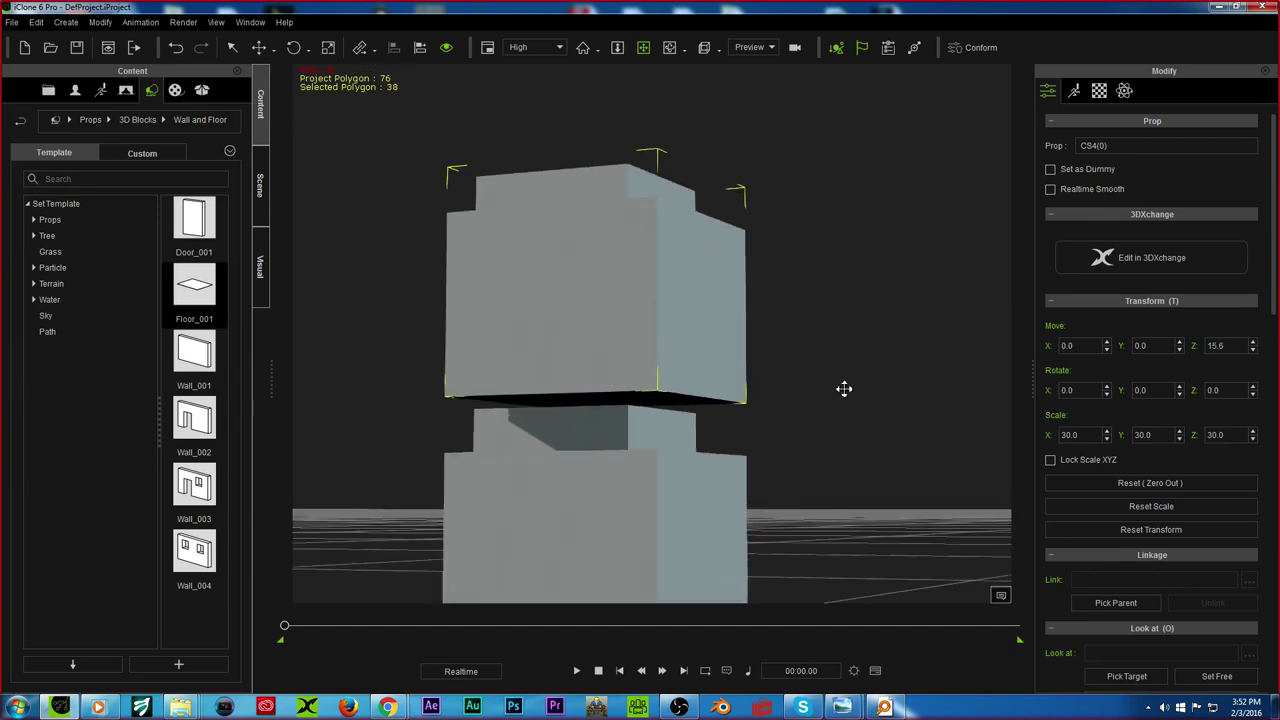
left_click(1253, 349)
left_click(1253, 349)
left_click(1253, 349)
left_click(1253, 349)
left_click(1253, 349)
Step: Stretch the upper block vertically, setting its Z scale to 60
right_click_drag(645, 274, 415, 353)
scroll(415, 353, "down", 5)
scroll(571, 357, "up", 3)
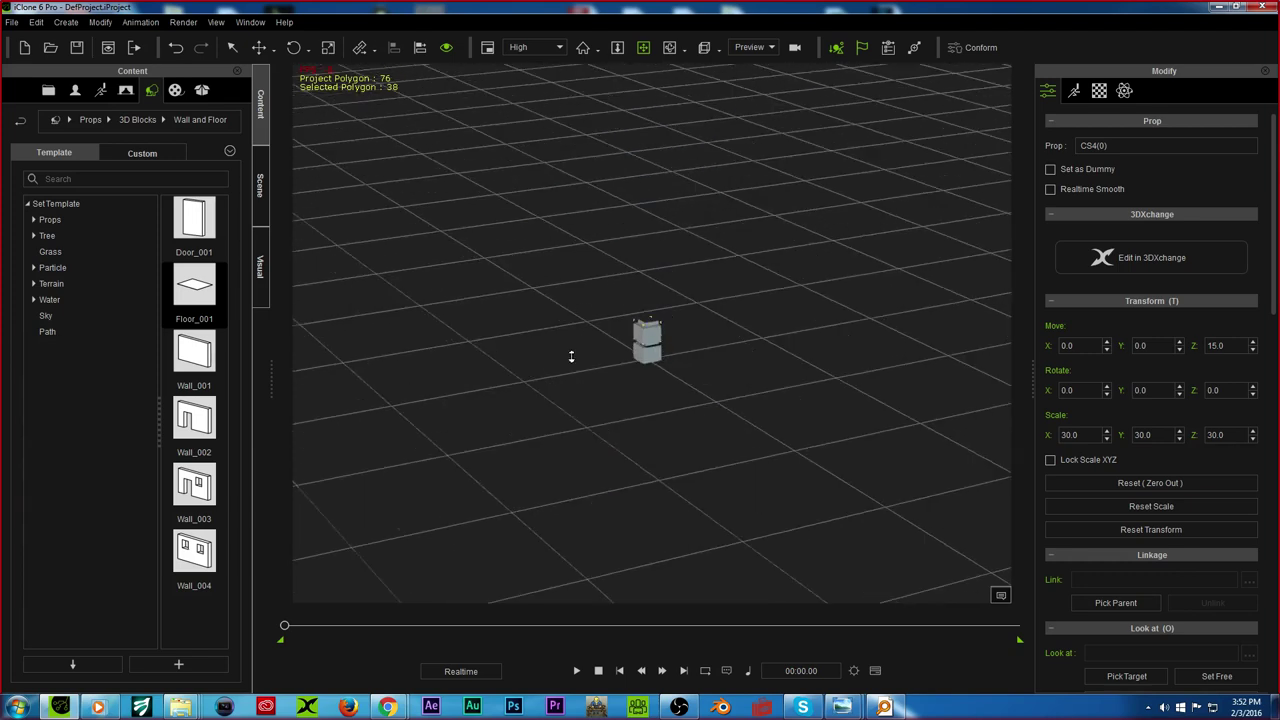
left_click(328, 47)
left_click_drag(650, 272, 651, 183)
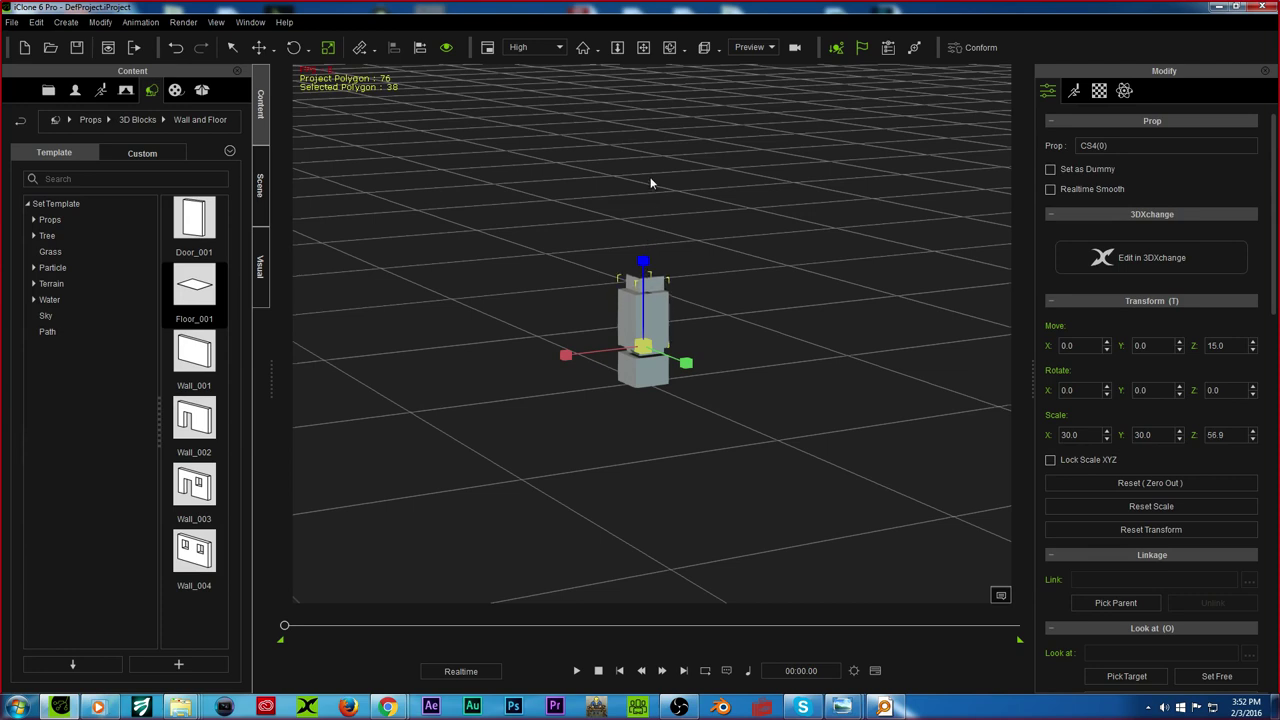
left_click_drag(1230, 436, 1183, 431)
type("60")
key("Return")
Step: Delete the unstretched lower block and set the stretched block's Z position to 0
left_click(1068, 535)
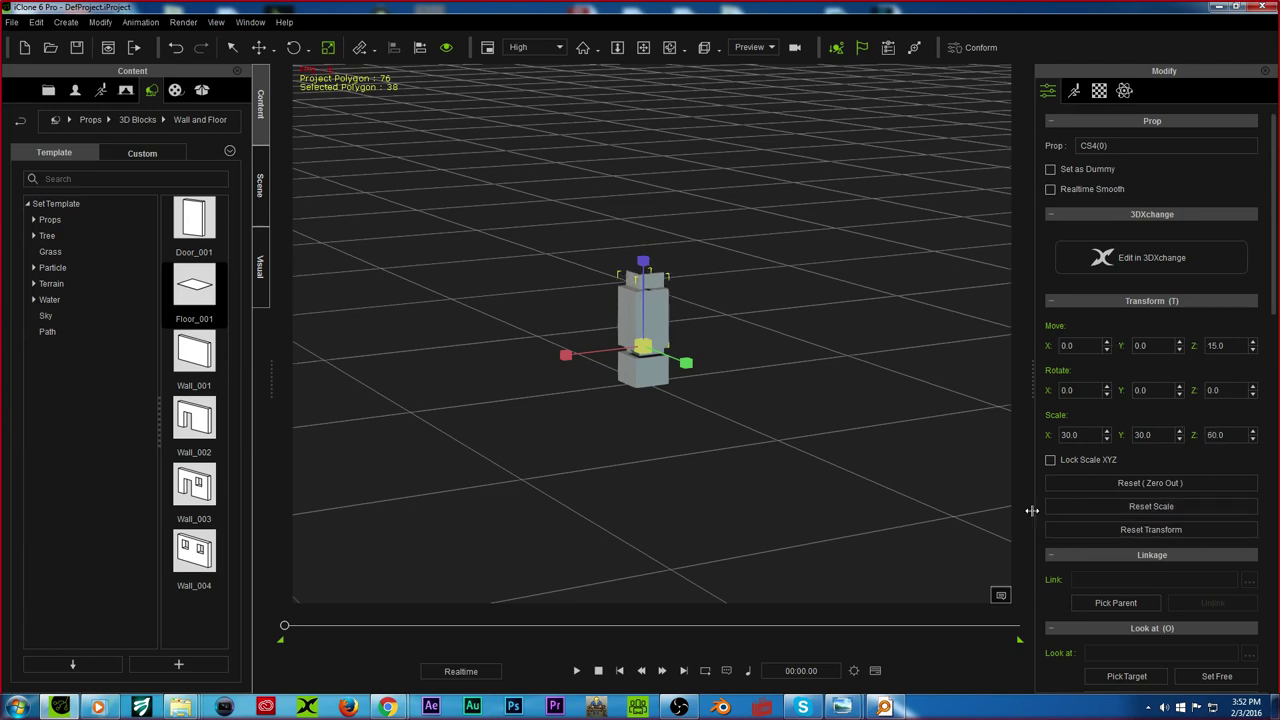
key("Delete")
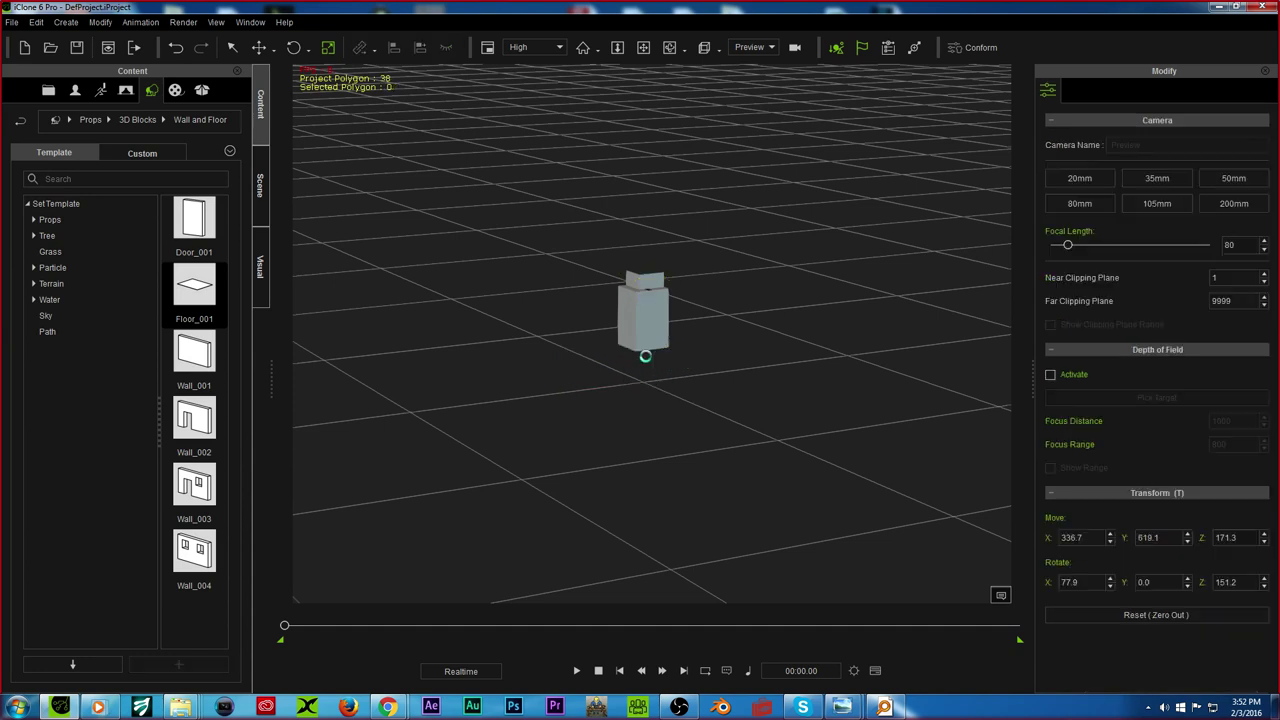
left_click(653, 320)
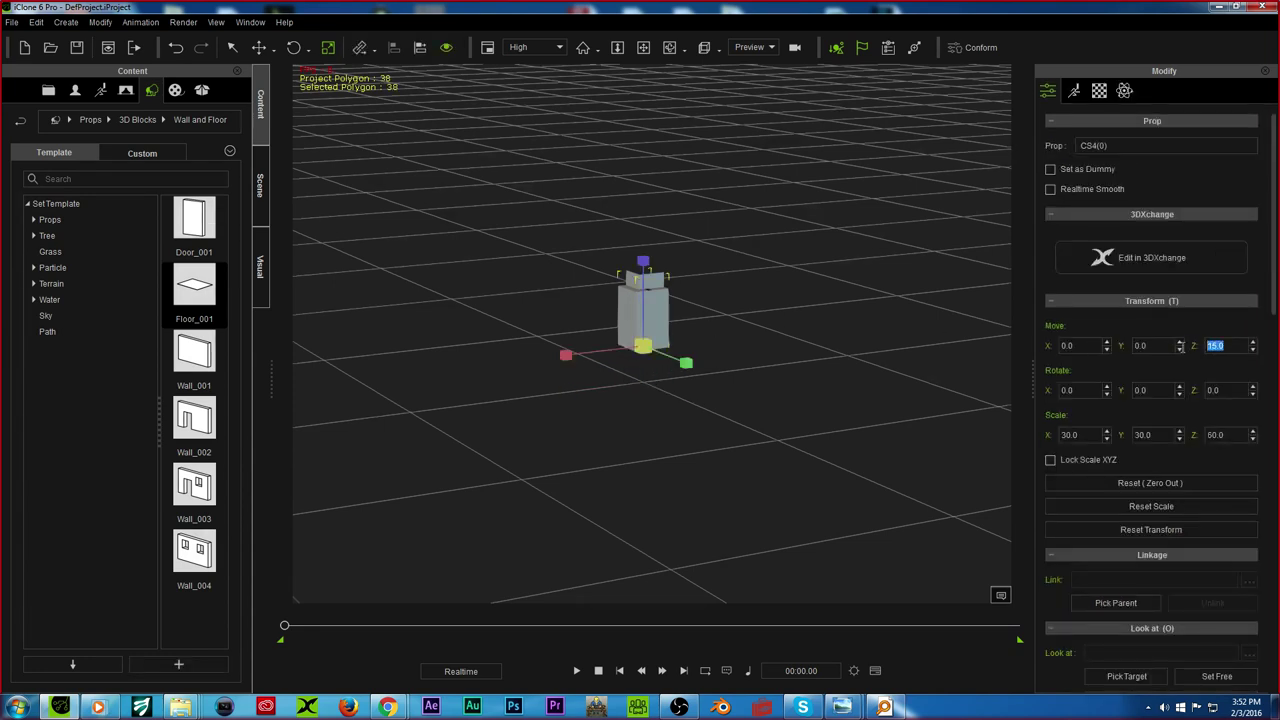
type("0")
key("Return")
Step: Duplicate the stretched corner block straight upward and set the copy's Z position to 30.0
key("w")
left_click_drag(639, 291, 644, 220, "ctrl")
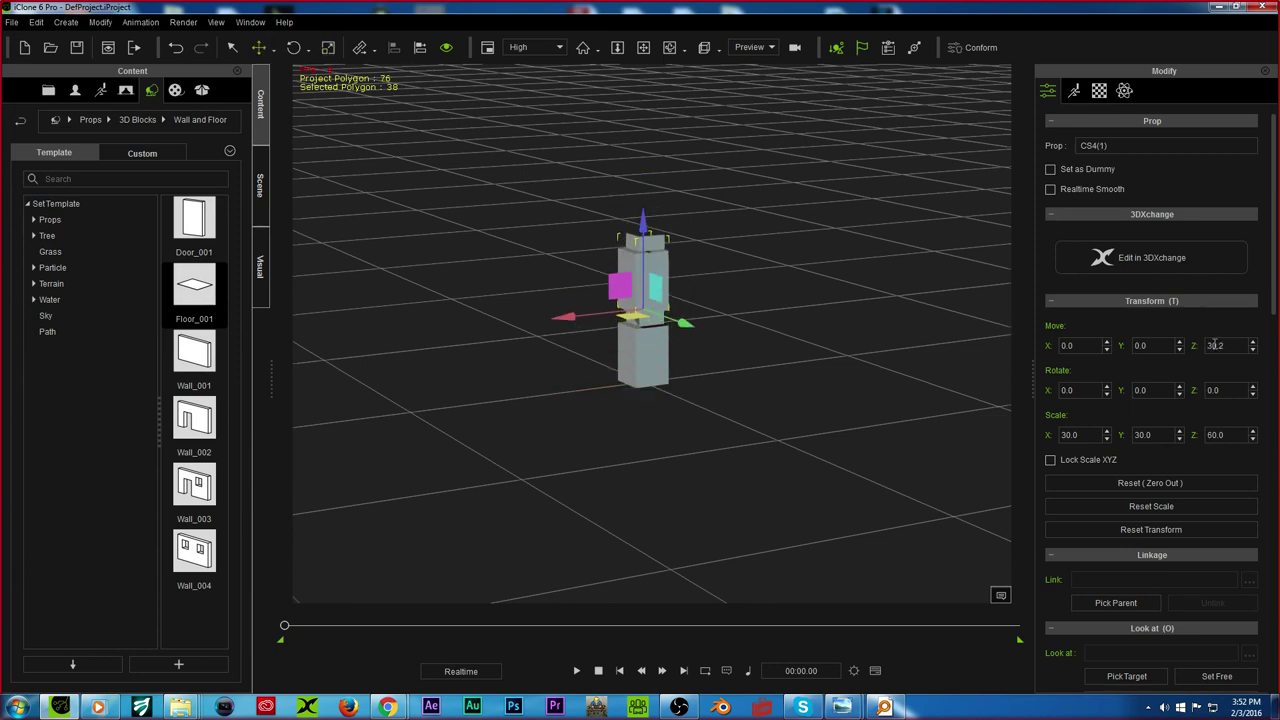
type("0")
key("Return")
Step: Start a Multi-Duplicate of the upper block with its move values set to X 0 and Z 60
key("ctrl+d")
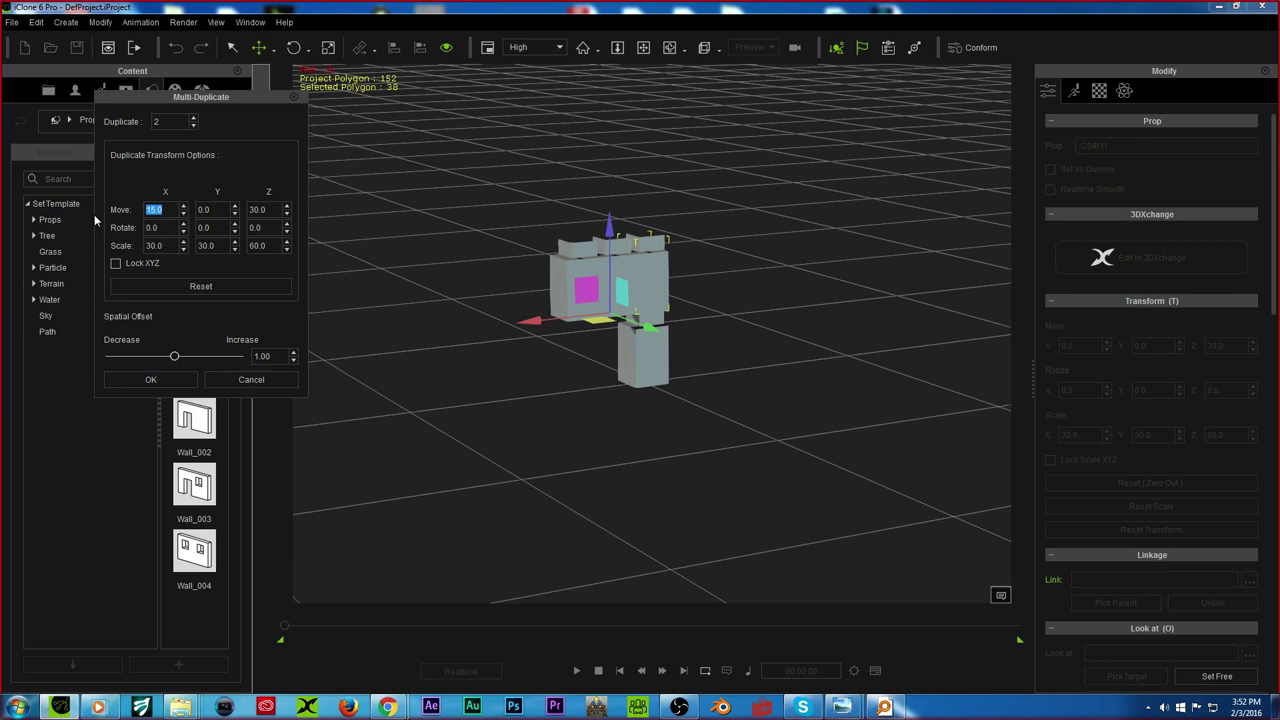
type("0")
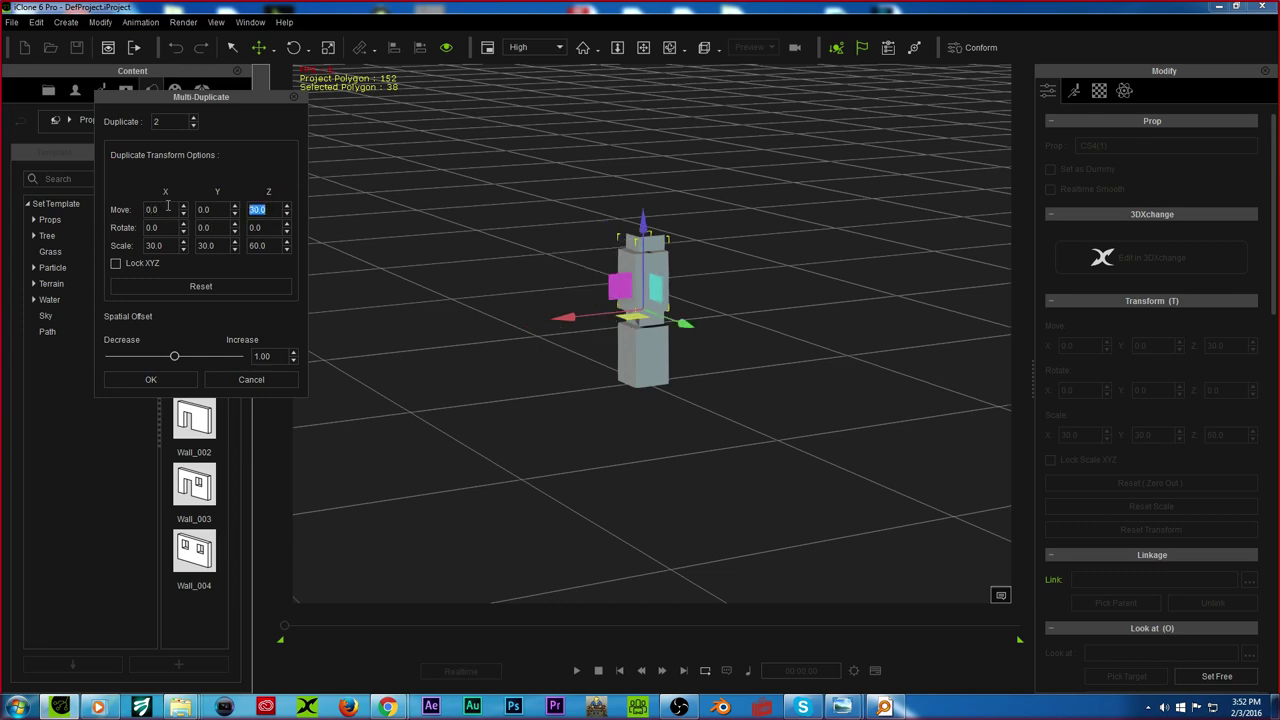
type("60")
key("Return")
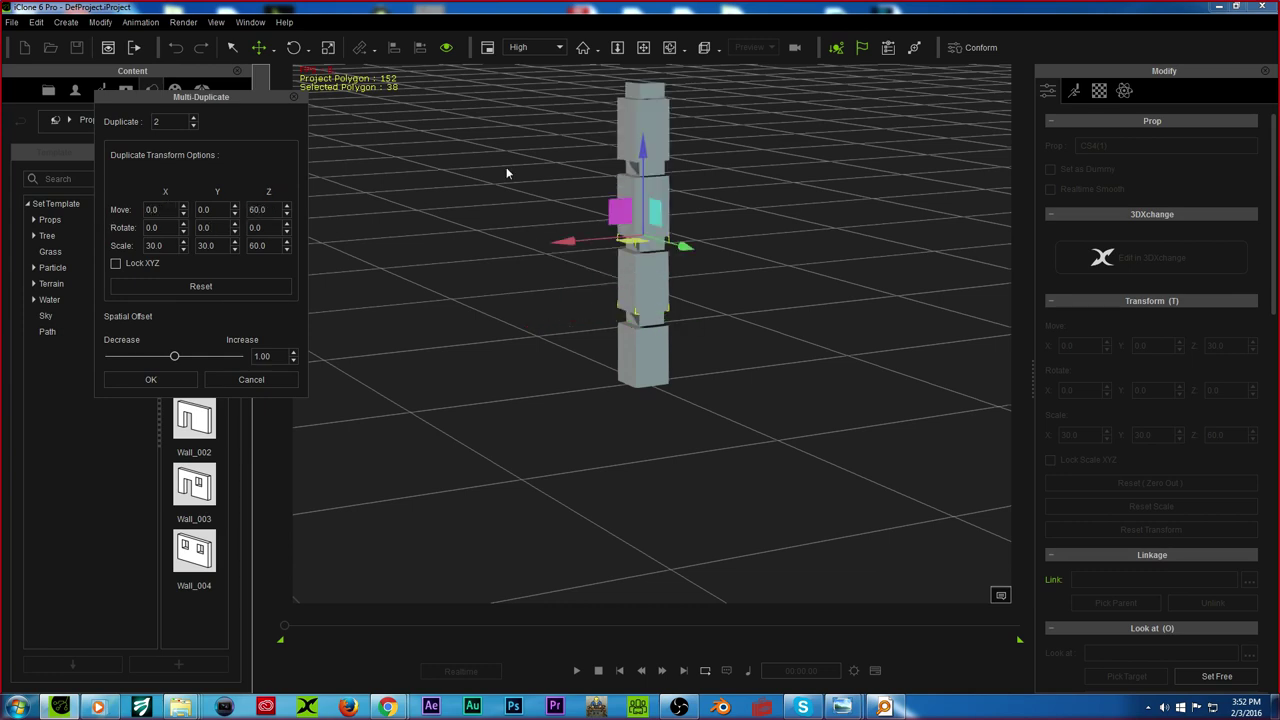
Step: Raise the number of duplicates to 13 and create the tall vertical column of corner blocks
left_click(195, 119)
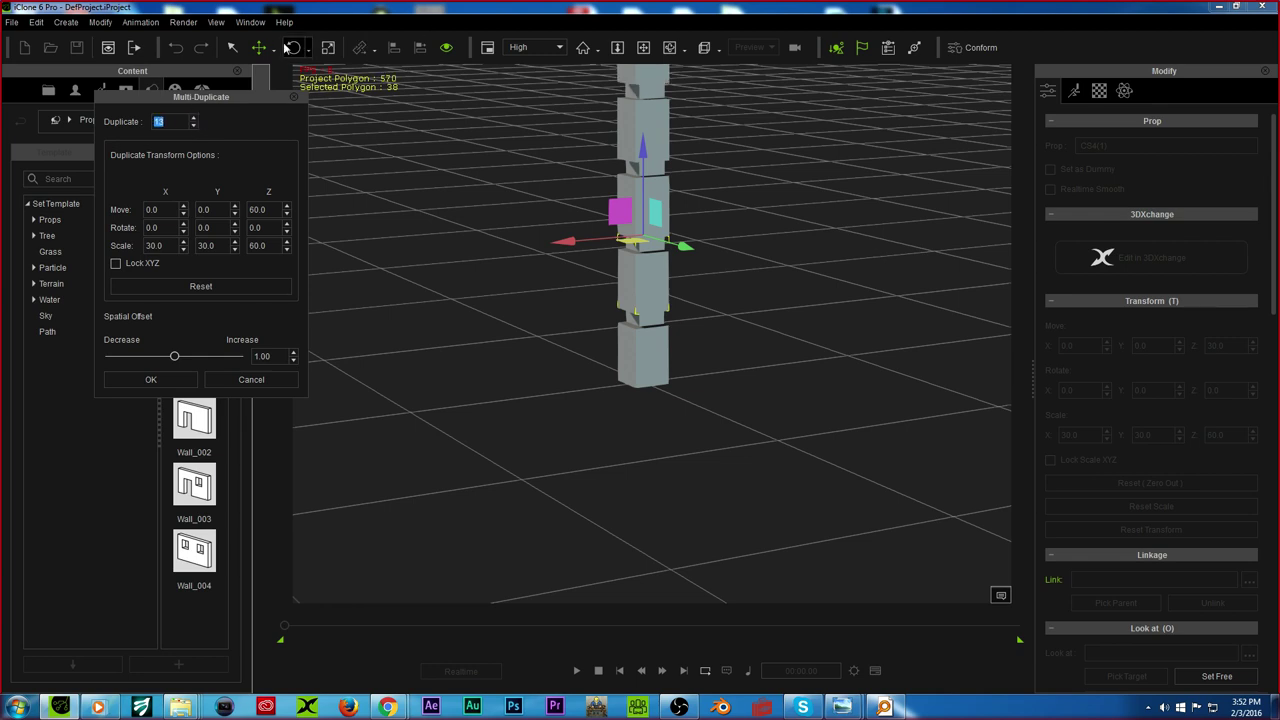
left_click(642, 49)
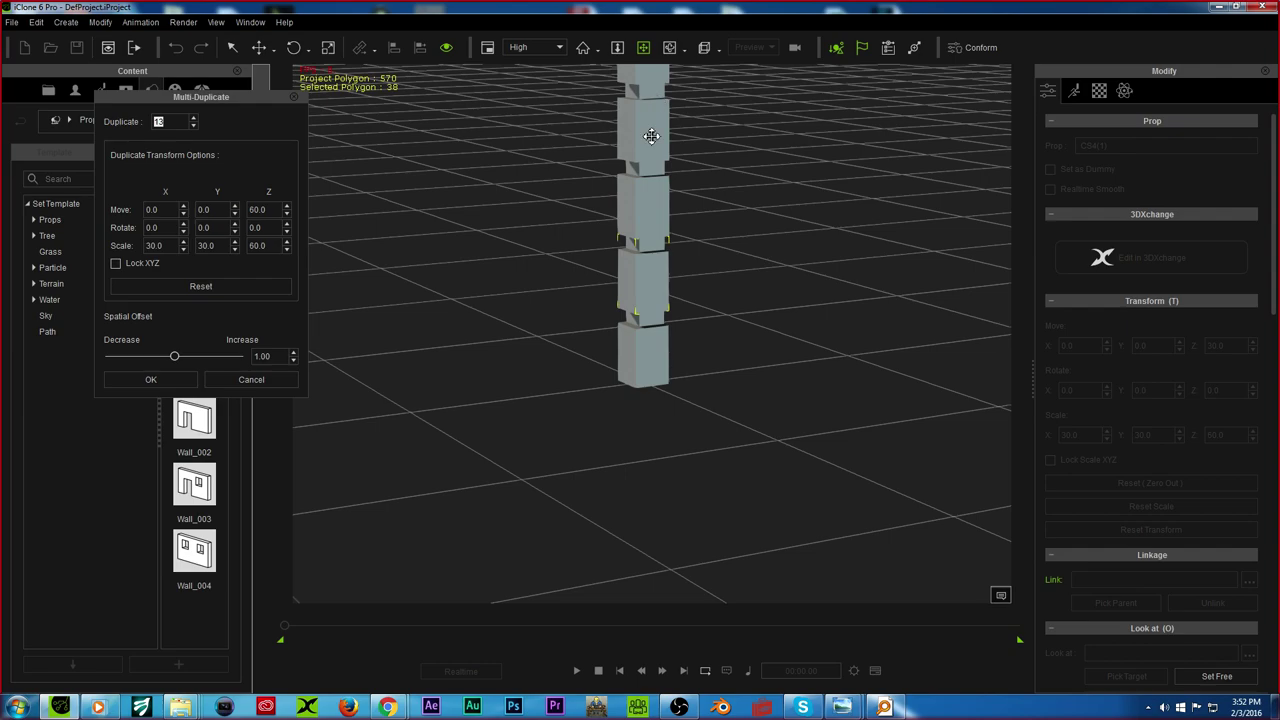
right_click_drag(651, 134, 674, 357)
scroll(620, 343, "down", 5)
right_click_drag(563, 329, 685, 304)
left_click_drag(684, 304, 680, 330)
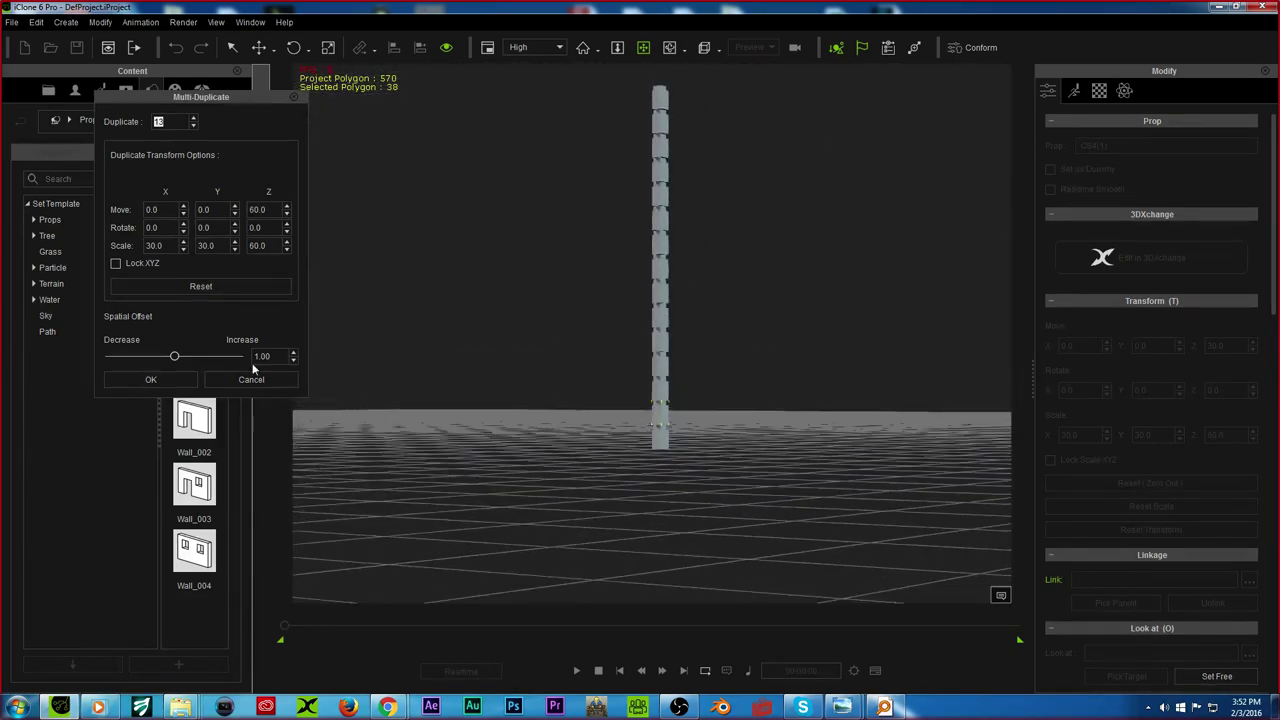
left_click(150, 379)
Step: Switch to the Basic Sets folder window in Windows Explorer
mouse_move(183, 707)
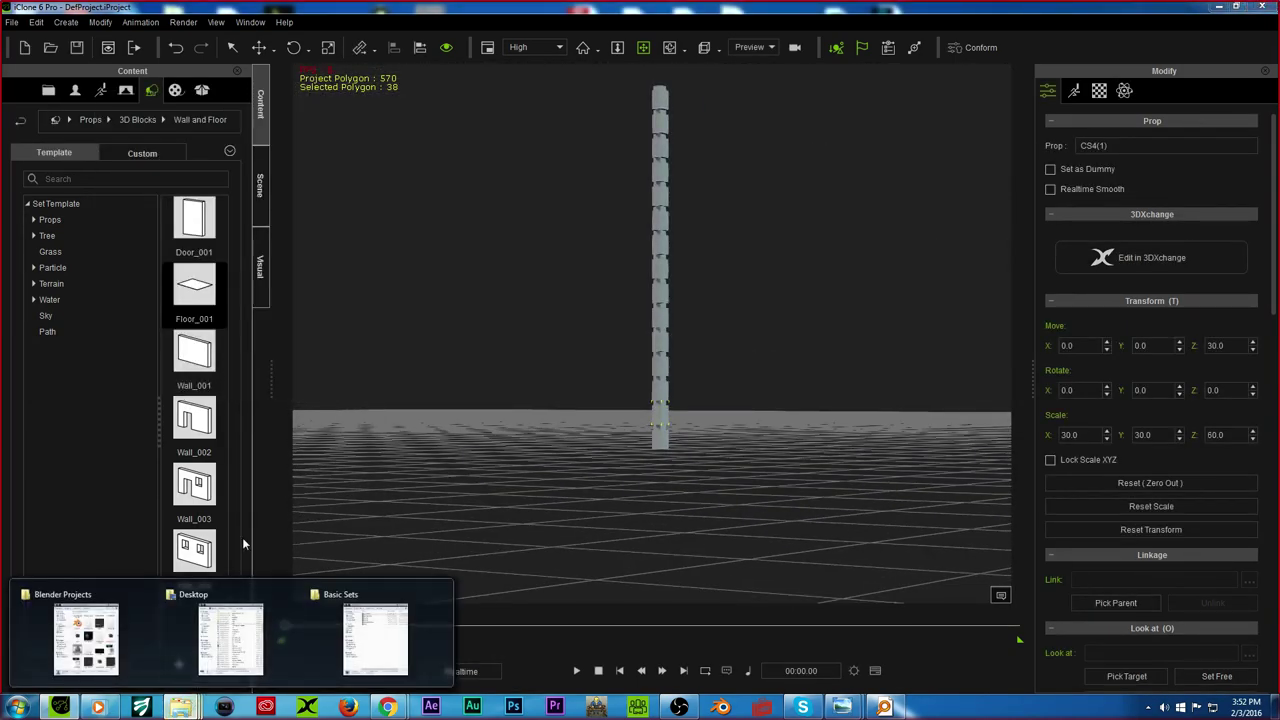
mouse_move(280, 620)
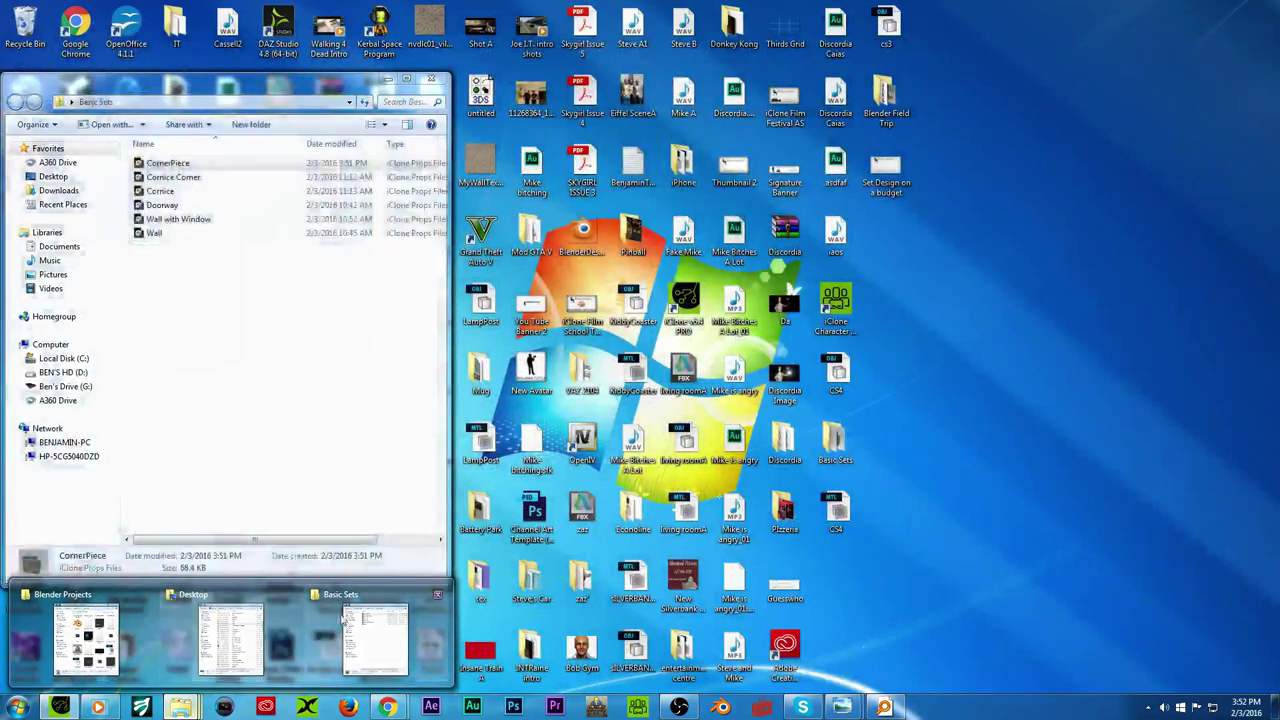
Step: Bring the Wall prop from the Basic Sets folder into the iClone scene
left_click(375, 637)
left_click_drag(154, 233, 623, 450)
right_click_drag(571, 387, 549, 617)
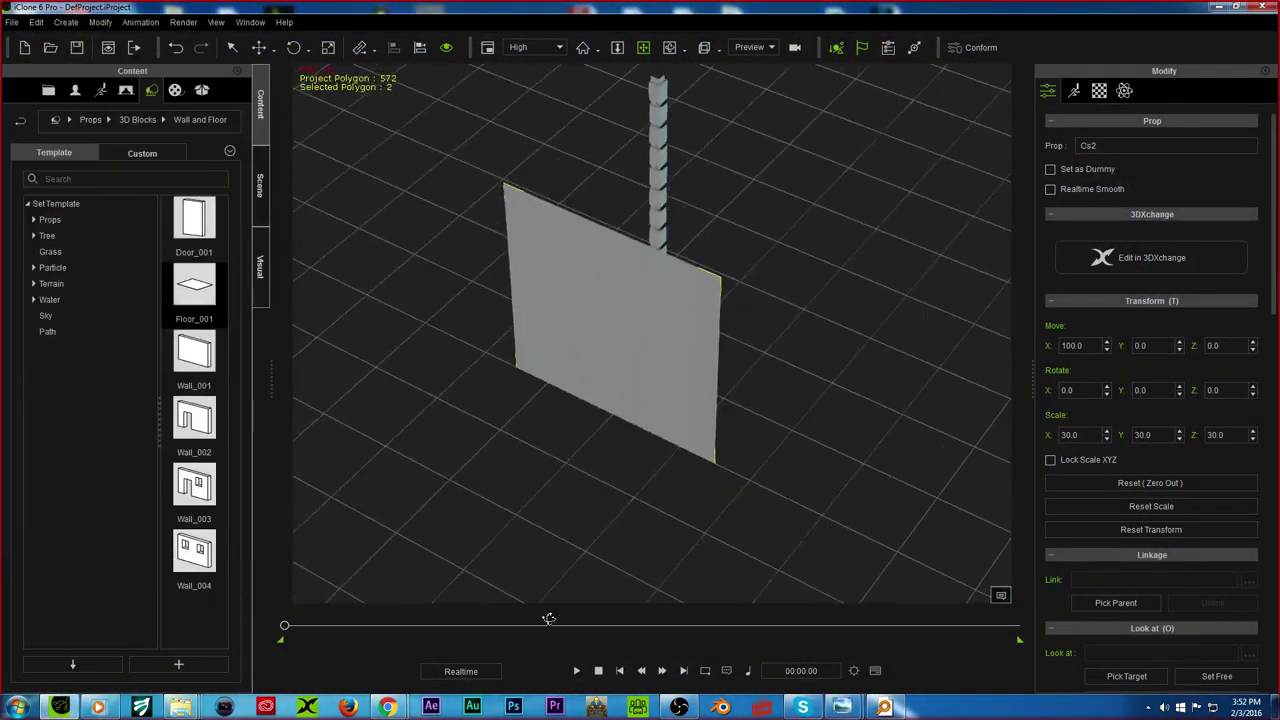
Step: Position the wall panel beside the stacked corner column at X 0 and Y -150
left_click(258, 47)
left_click_drag(672, 440, 574, 410)
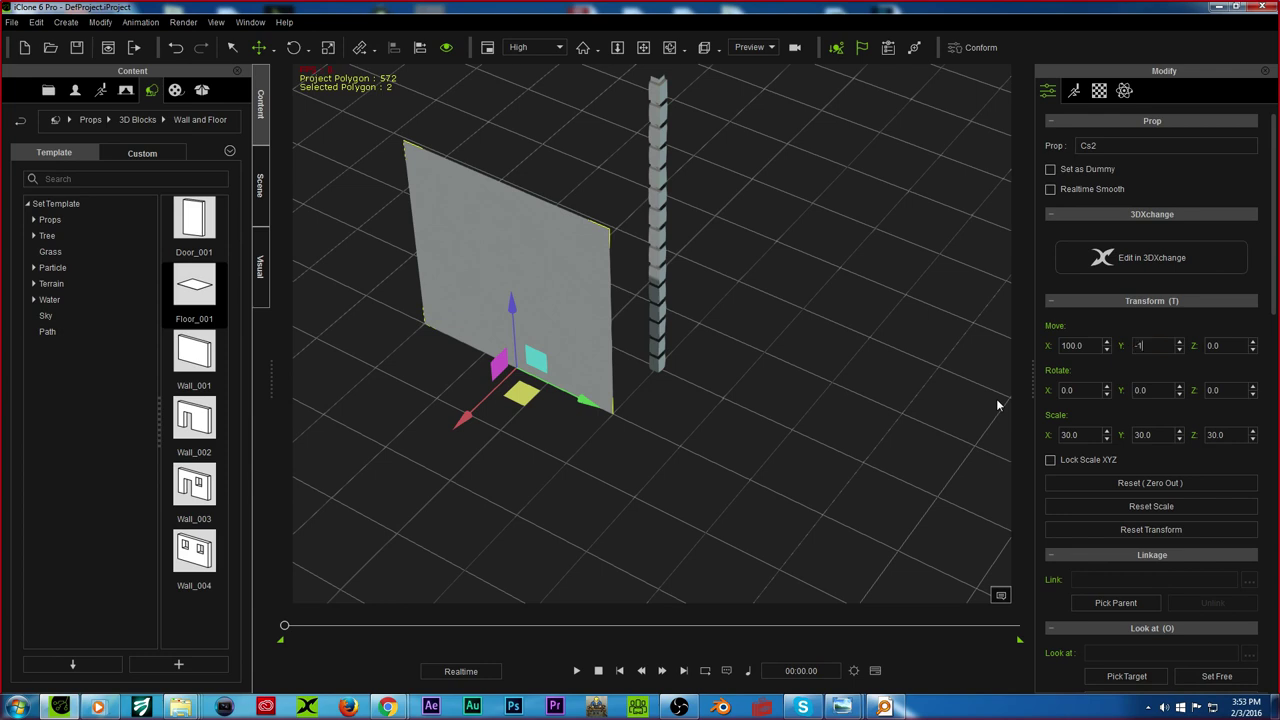
key("Return")
left_click_drag(463, 423, 511, 374)
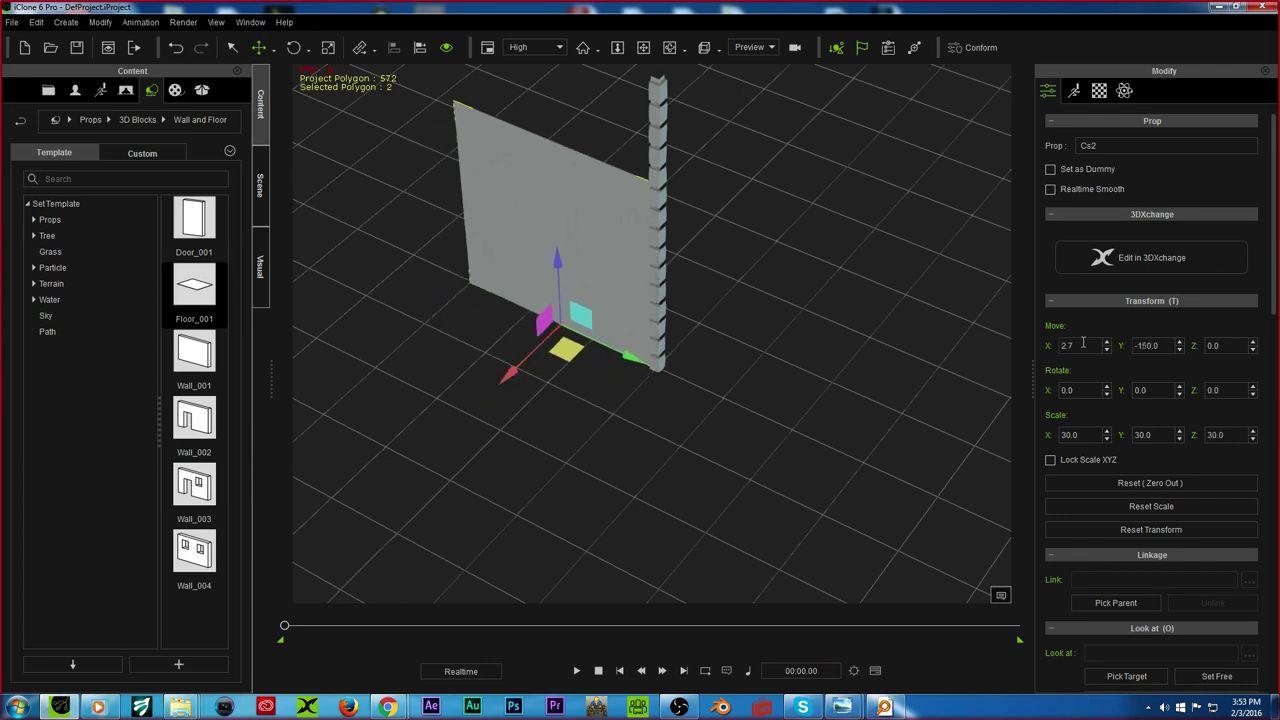
type("0")
key("Return")
Step: Examine from several angles how the wall panel meets the stacked corner column
left_click(643, 47)
left_click_drag(582, 281, 592, 323)
right_click_drag(592, 323, 960, 157)
scroll(649, 307, "up", 3)
left_click_drag(649, 307, 410, 76)
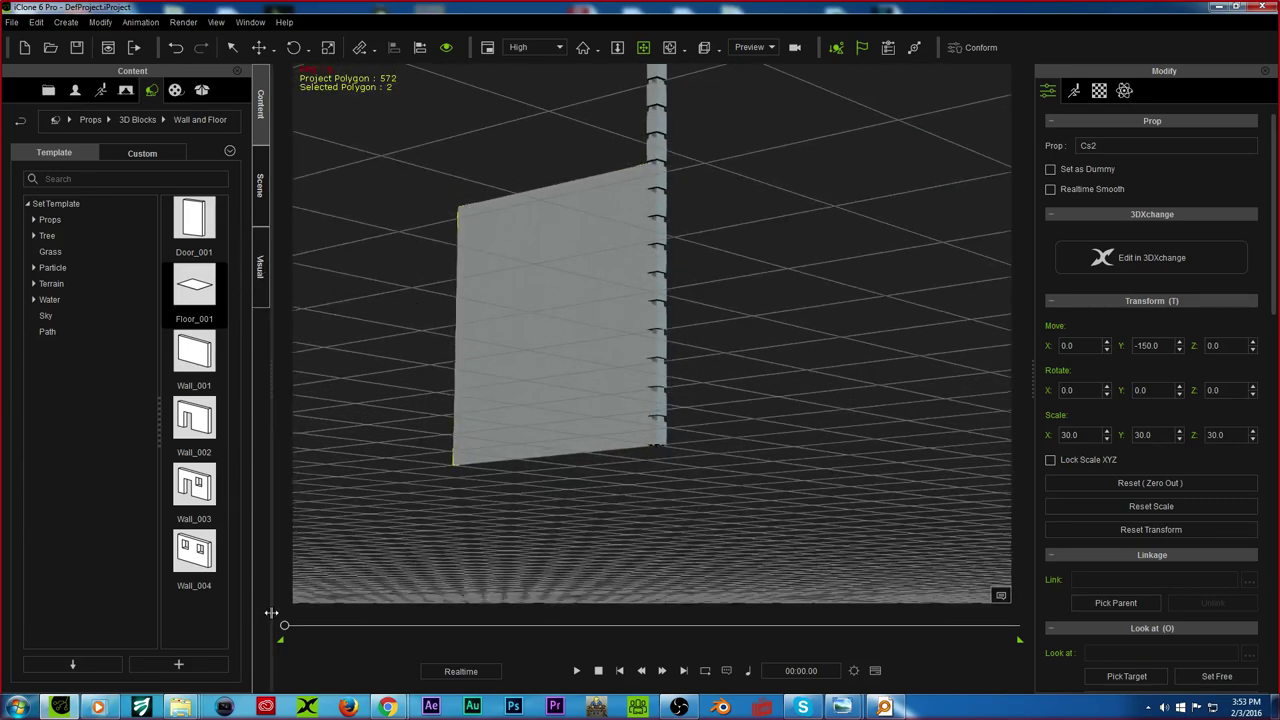
right_click_drag(631, 336, 482, 391)
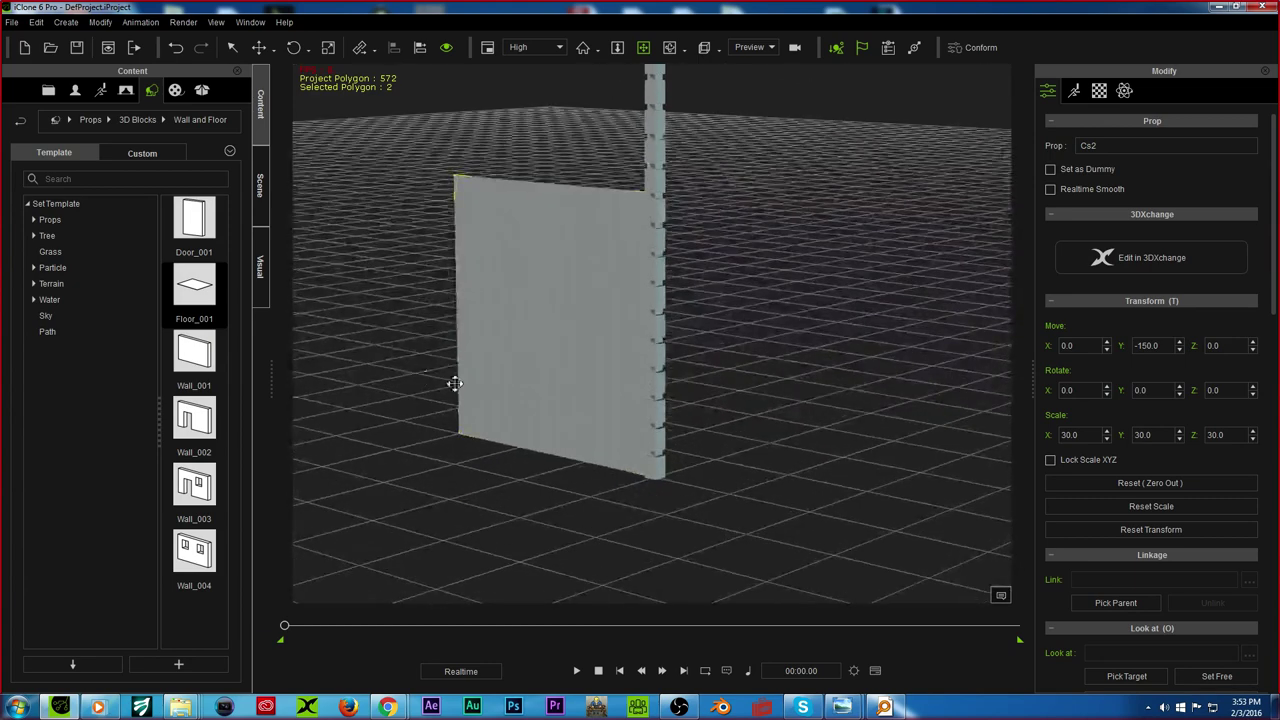
right_click_drag(611, 414, 460, 340)
Step: Add a Wall_001 block to the scene and set its Z rotation to 90
left_click_drag(194, 352, 506, 323)
right_click_drag(506, 323, 1010, 395)
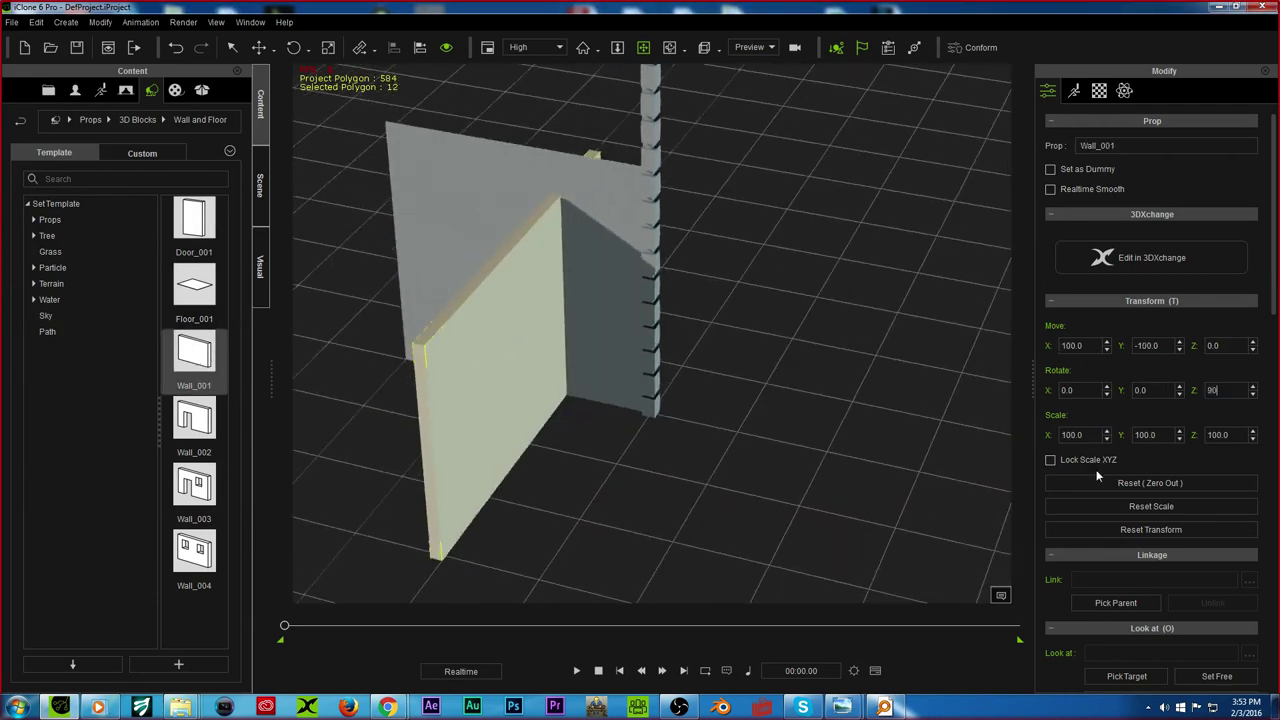
key("Return")
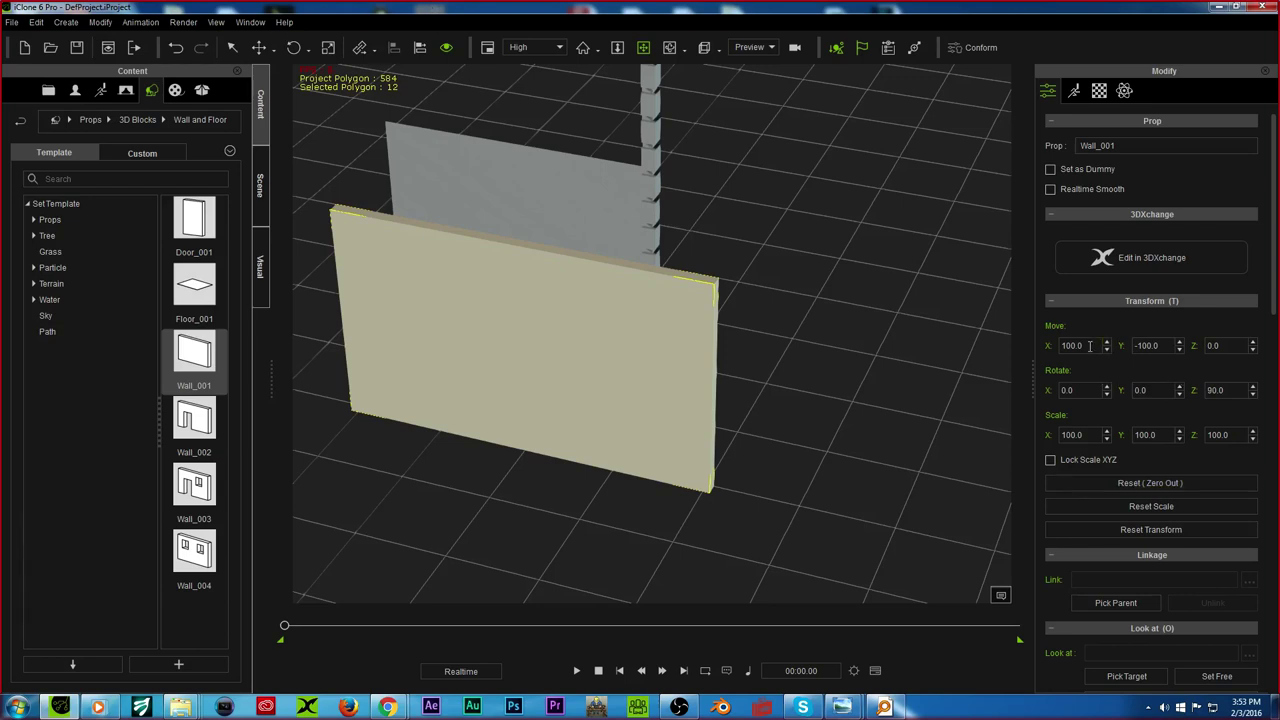
Step: Move the Wall_001 block against the corner column, at about X -10.5 and Y -214.4
type("0")
key("Return")
left_click(259, 47)
left_click_drag(632, 419, 517, 388)
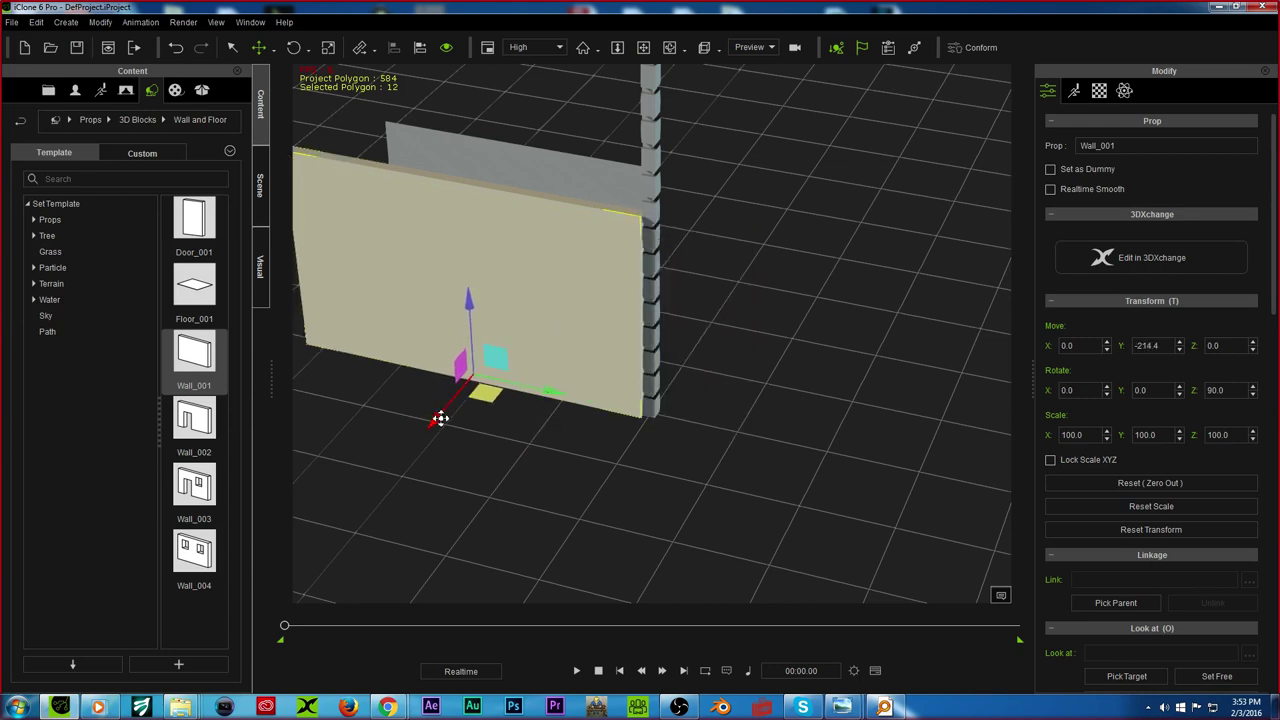
left_click_drag(443, 414, 447, 417)
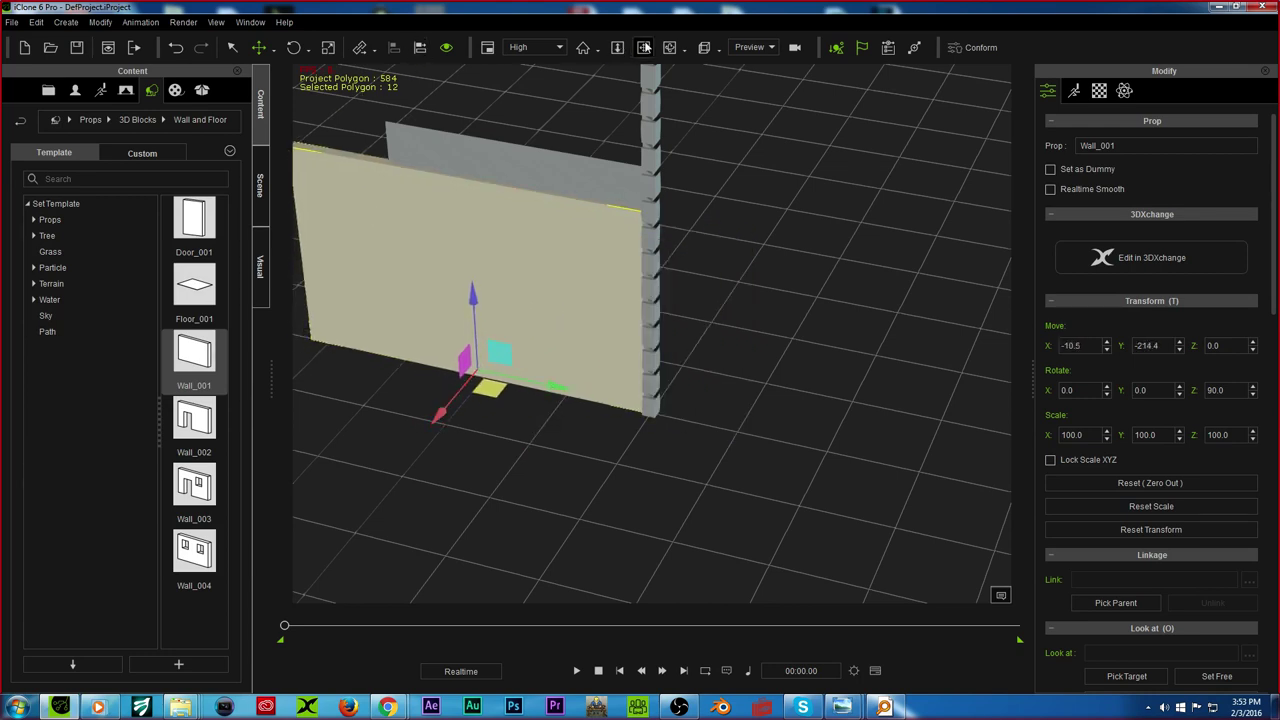
Step: Shrink the Wall_001 block to about 20.7 Z and 89.8 X scale, and move it to about Y -191.5 beside the column
left_click(328, 47)
left_click_drag(473, 296, 472, 507)
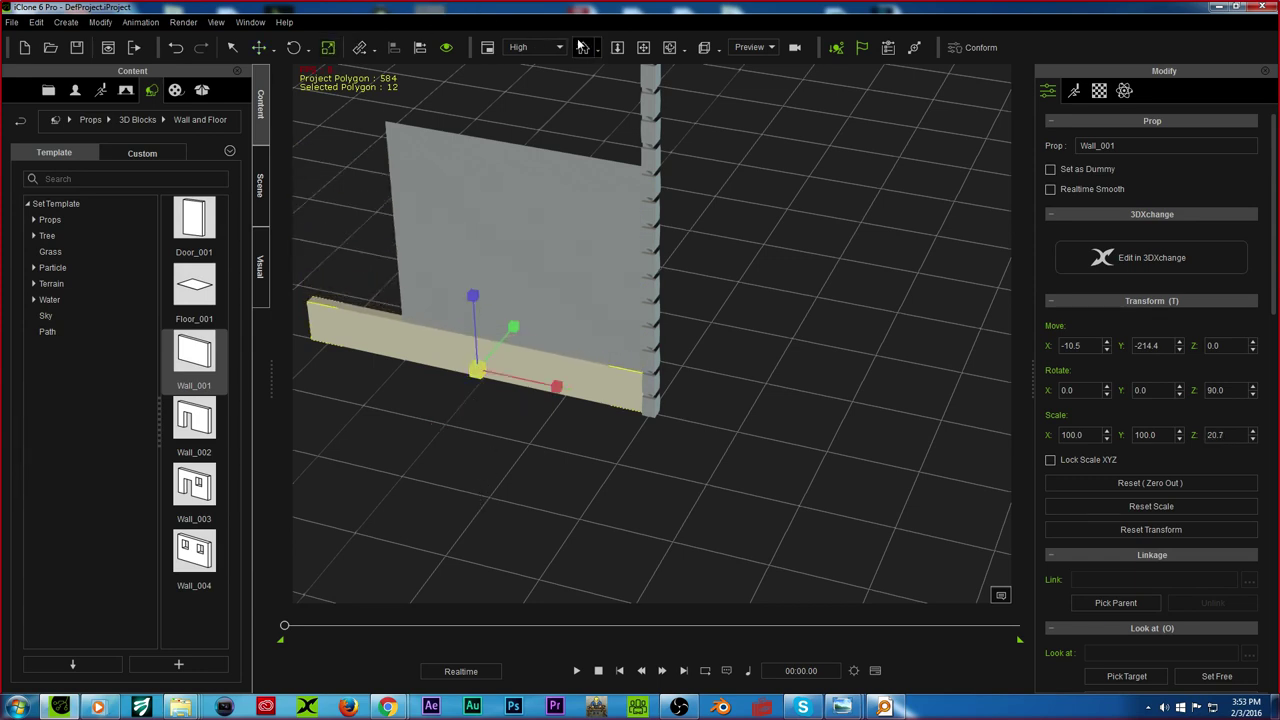
mouse_move(556, 386)
left_mouse_down()
mouse_move(540, 385)
mouse_move(573, 390)
left_mouse_up()
left_click(258, 47)
Step: Examine the low block strip, wall panel and corner column from below, close up and from a distance
left_click(643, 47)
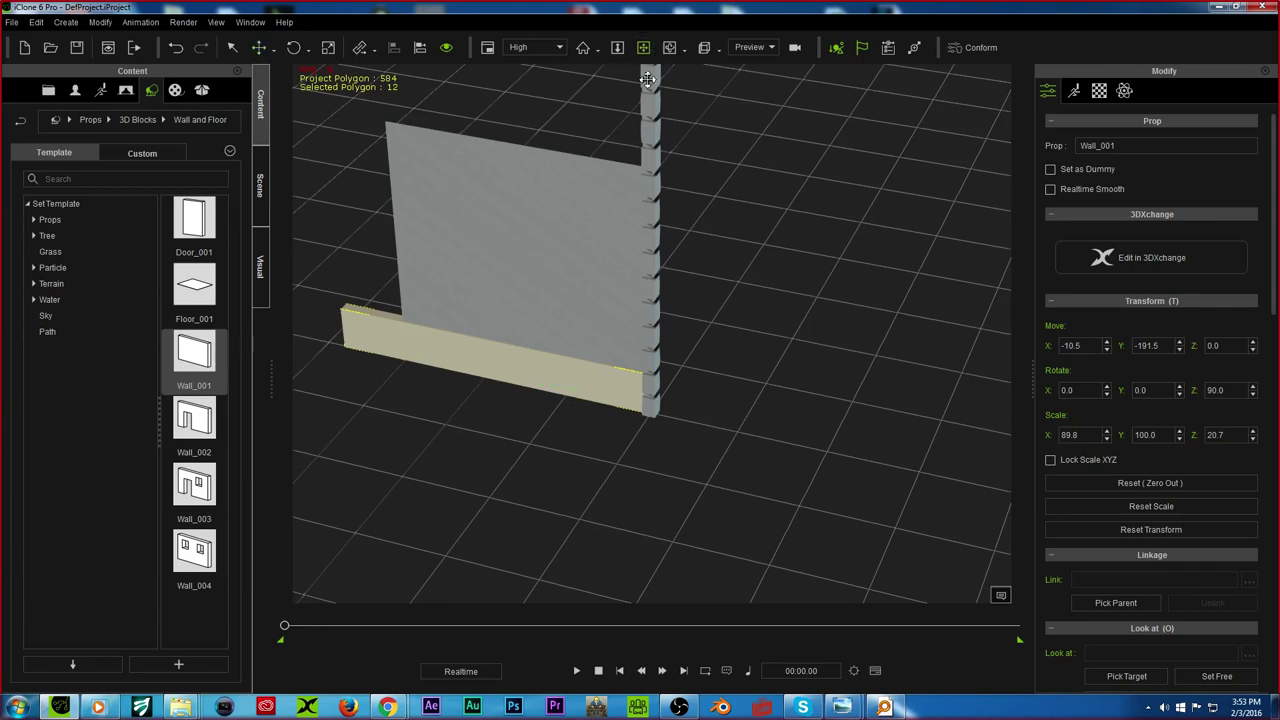
left_click_drag(620, 332, 617, 386)
right_click_drag(617, 386, 554, 243)
left_click_drag(553, 242, 569, 155)
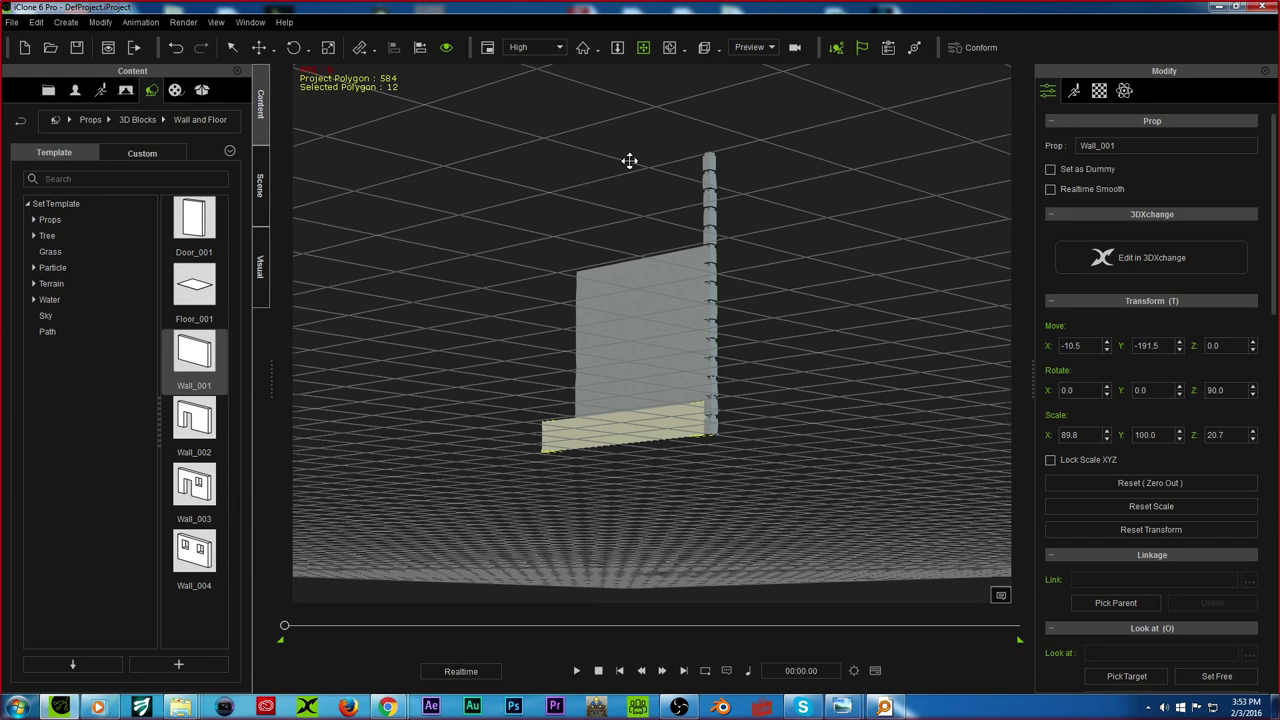
scroll(671, 263, "up", 6)
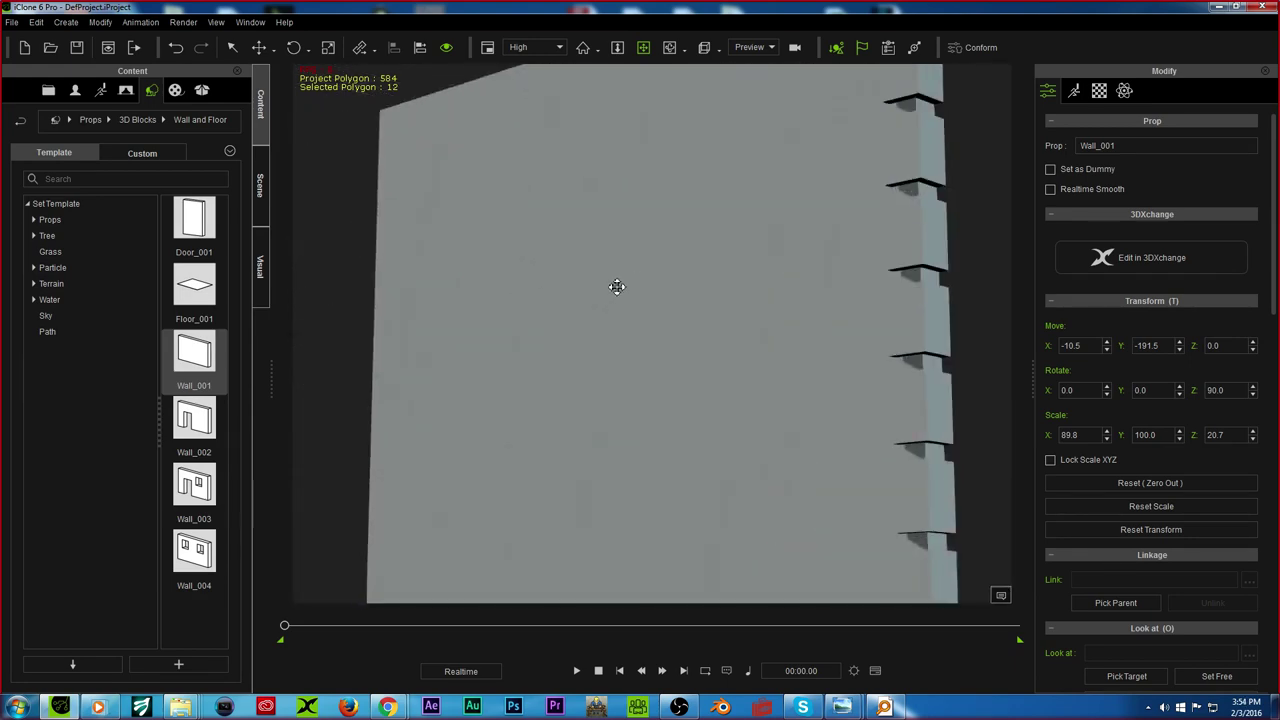
left_click_drag(608, 284, 471, 274)
right_click_drag(471, 274, 1078, 389)
scroll(606, 360, "down", 5)
right_click_drag(683, 325, 708, 374)
scroll(711, 374, "up", 4)
right_click_drag(774, 423, 597, 434)
scroll(565, 190, "down", 8)
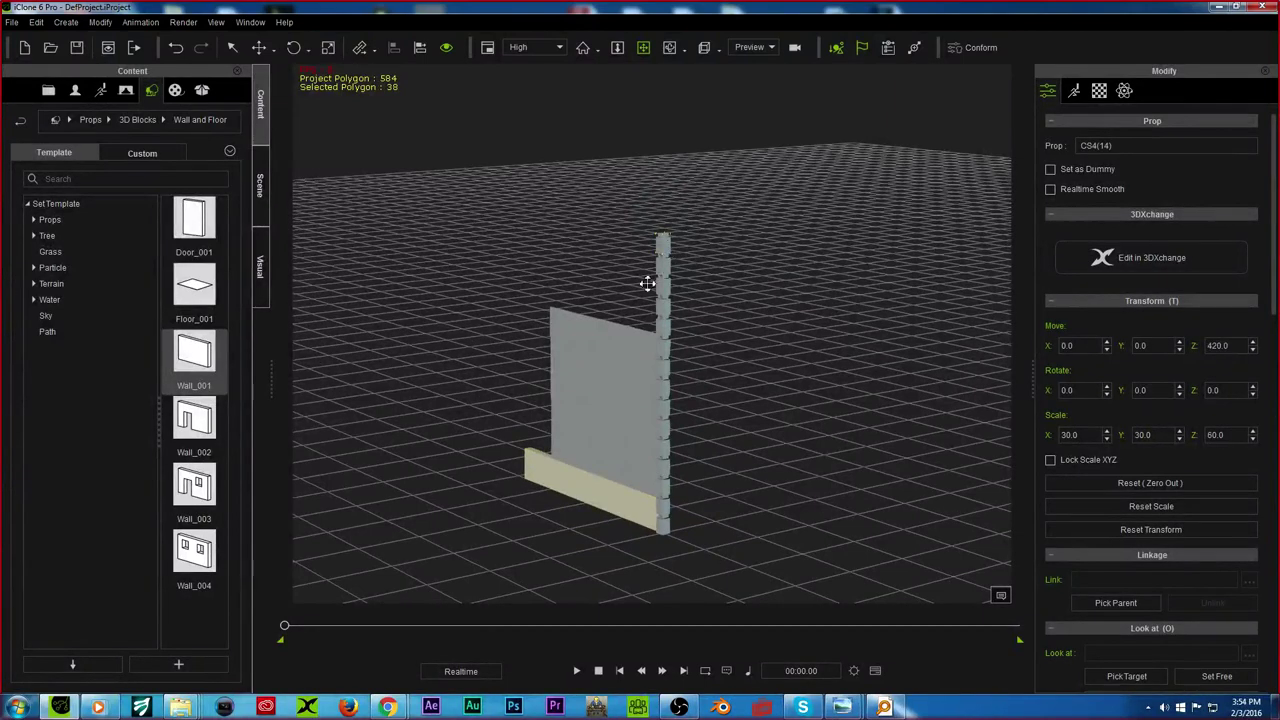
Step: Delete the wall panel and the upper corner blocks of the stacked column, keeping the low block strip
right_click_drag(648, 284, 570, 361)
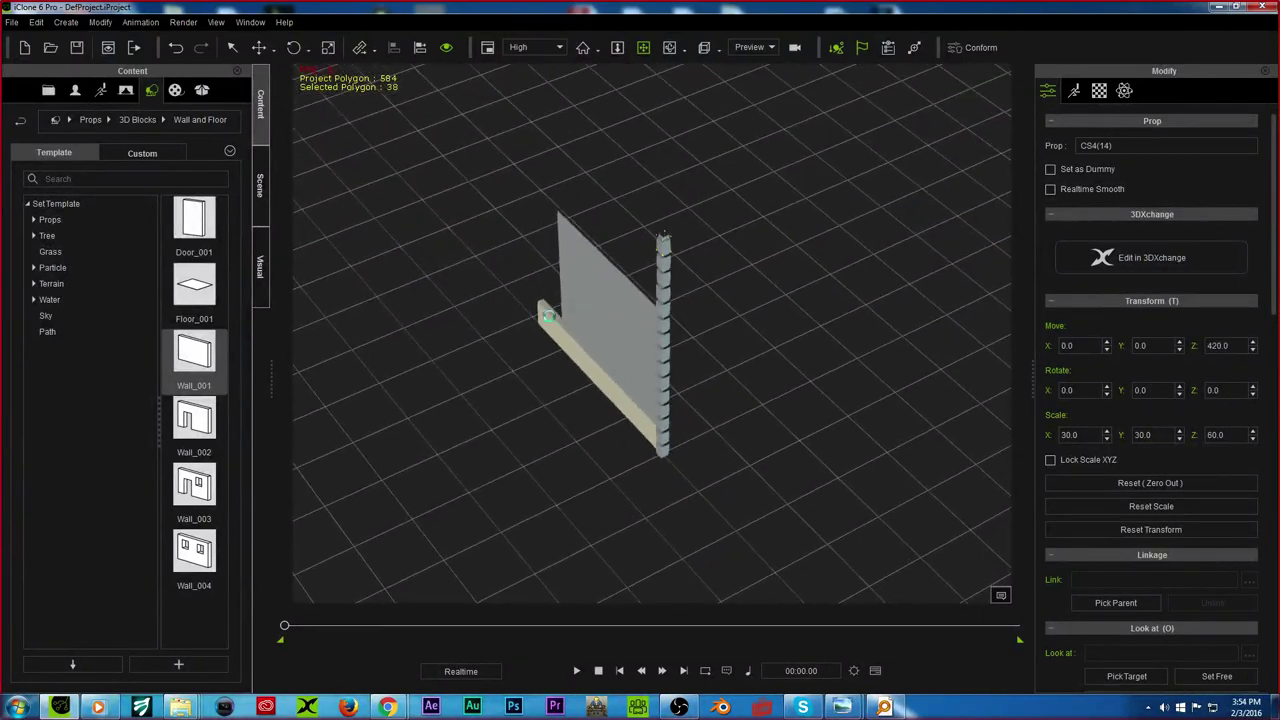
key("Delete")
left_click(666, 302)
key("Delete")
left_click(670, 274)
key("Delete")
left_click(668, 263)
key("Delete")
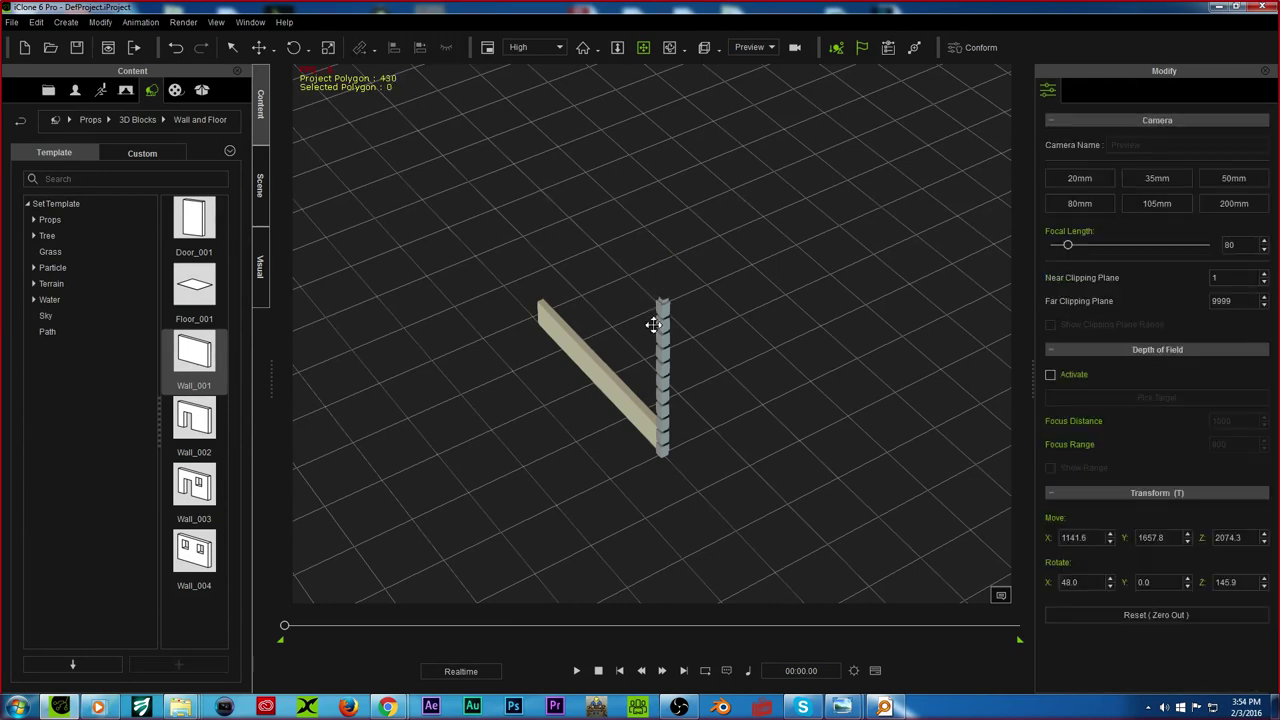
left_click(665, 311)
key("Delete")
left_click(666, 322)
key("Delete")
left_click(666, 346)
key("Delete")
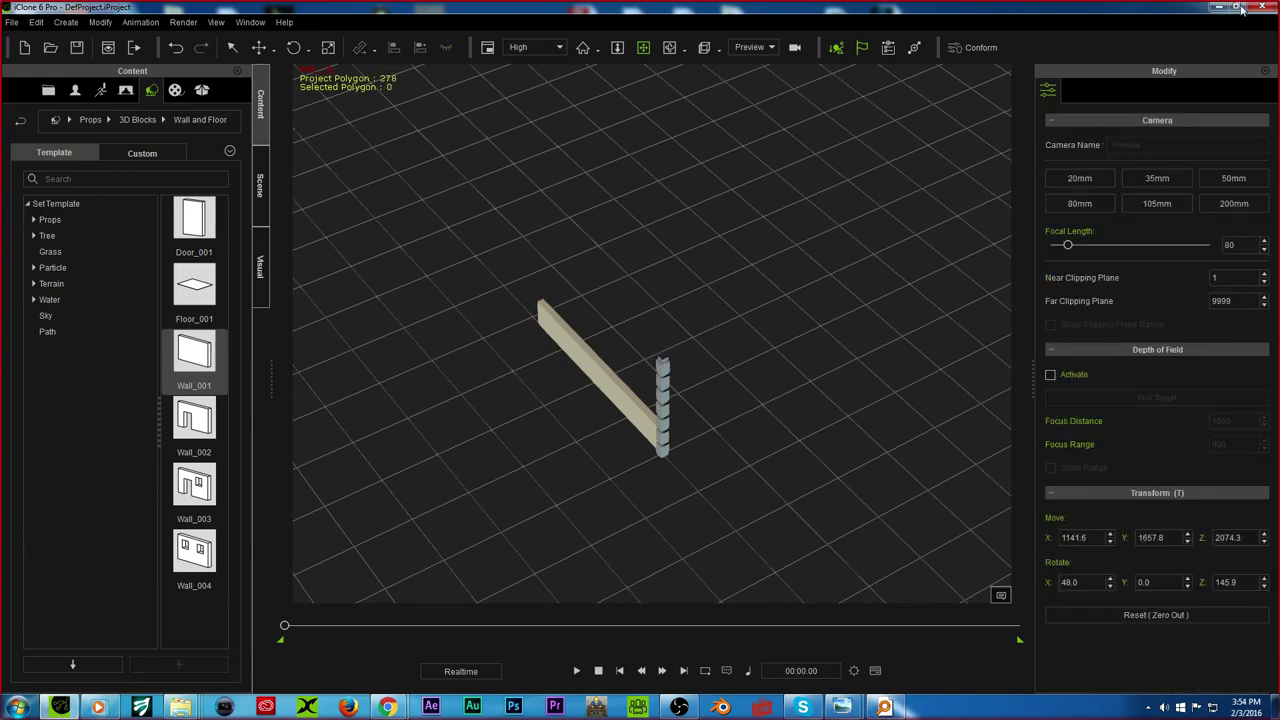
Step: Switch from iClone to Blender and dismiss the splash screen
left_click(1262, 7)
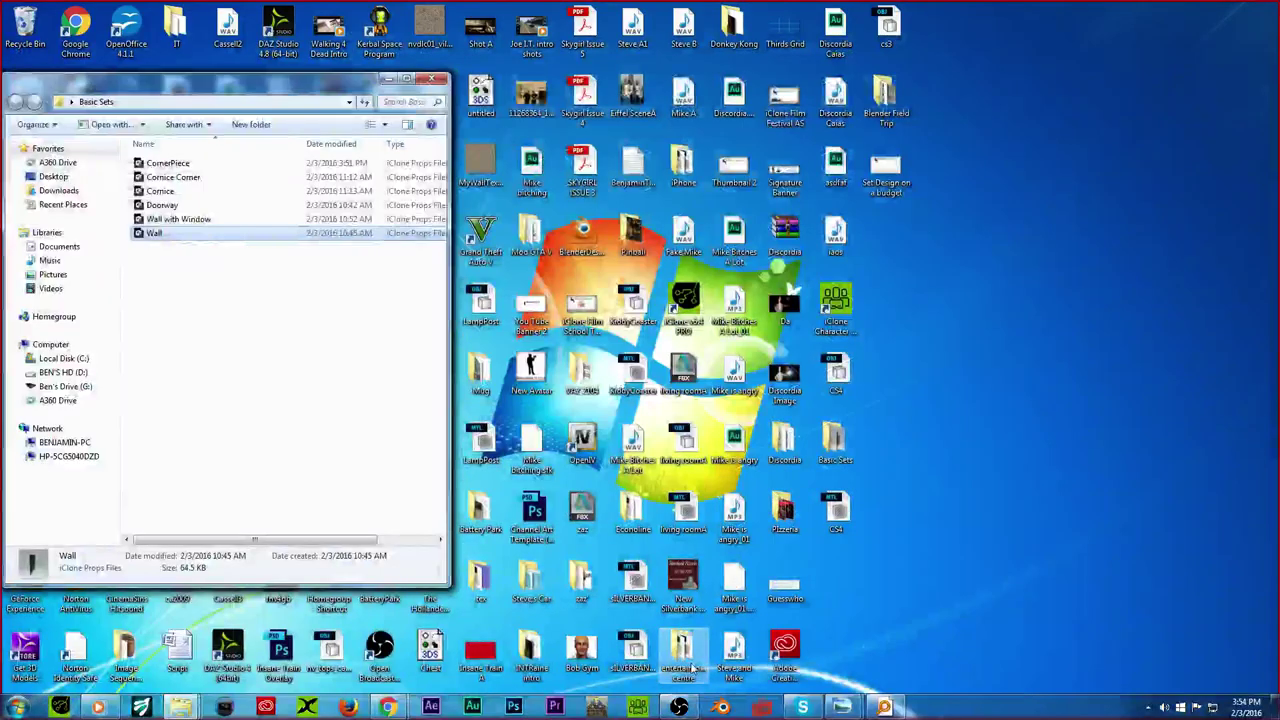
double_click(683, 655)
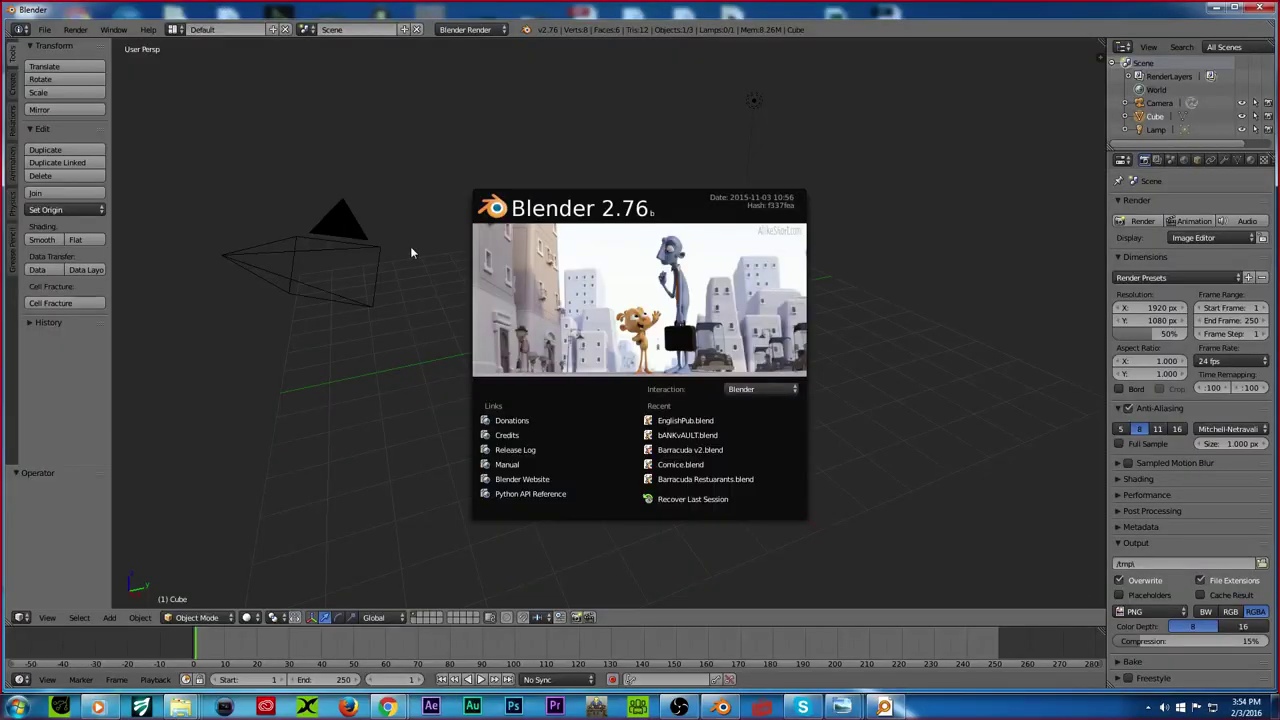
left_click(411, 250)
Step: Edit the default cube in face mode and raise its bottom face 1 unit along Z
middle_click_drag(591, 304, 764, 262)
scroll(610, 316, "up", 5)
scroll(569, 301, "down", 5)
key("Tab")
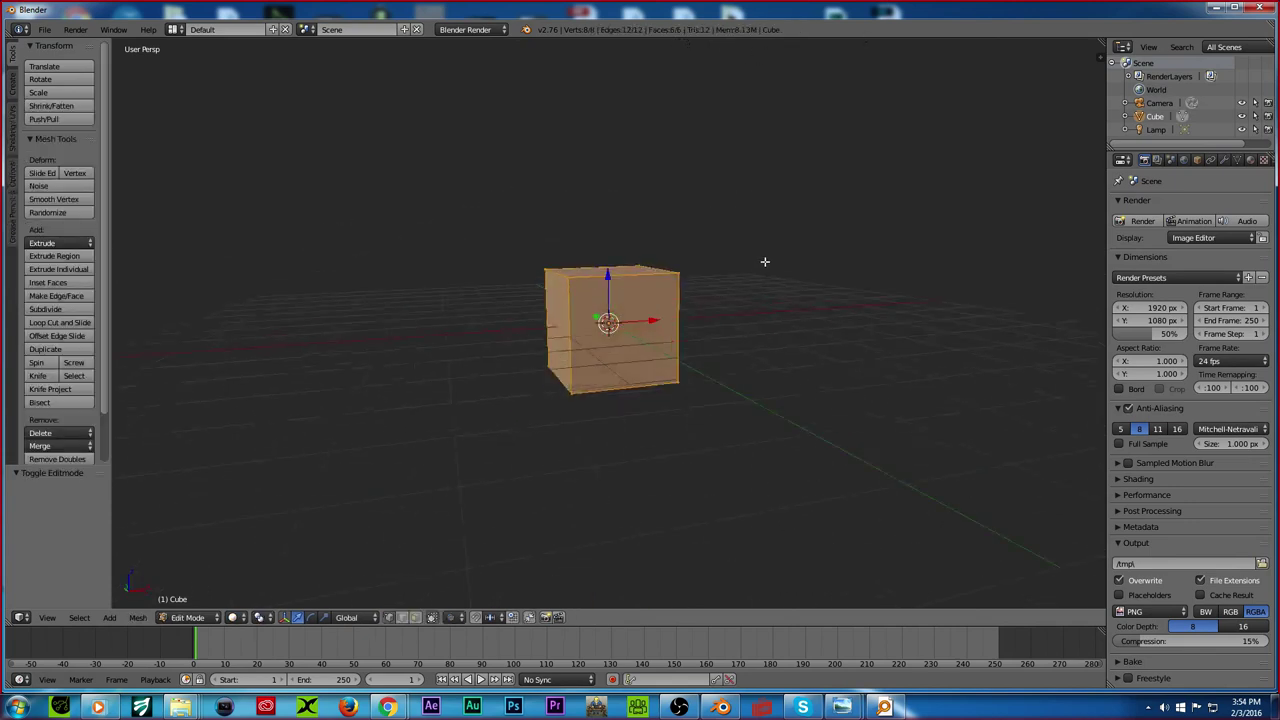
key("ctrl+Tab")
left_click(600, 359)
middle_click_drag(626, 402, 600, 495)
left_click_drag(612, 328, 612, 277, "ctrl")
middle_click_drag(611, 276, 609, 283)
middle_click_drag(610, 345, 602, 322)
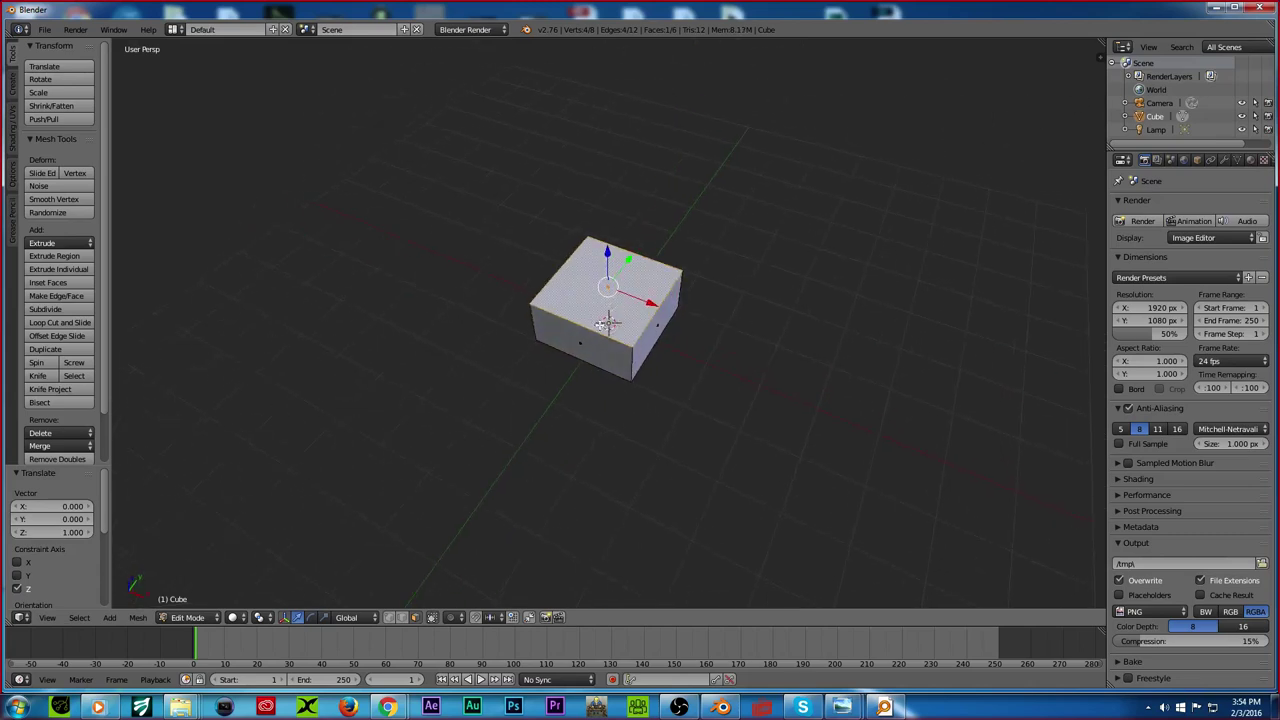
Step: Extrude the box's top face in place and scale it inward to leave a narrow rim
key("e")
key("Escape")
key("s")
left_click(643, 395)
middle_click_drag(637, 394, 683, 386)
Step: Select the whole mesh and scale it by 5 along X
key("a")
key("a")
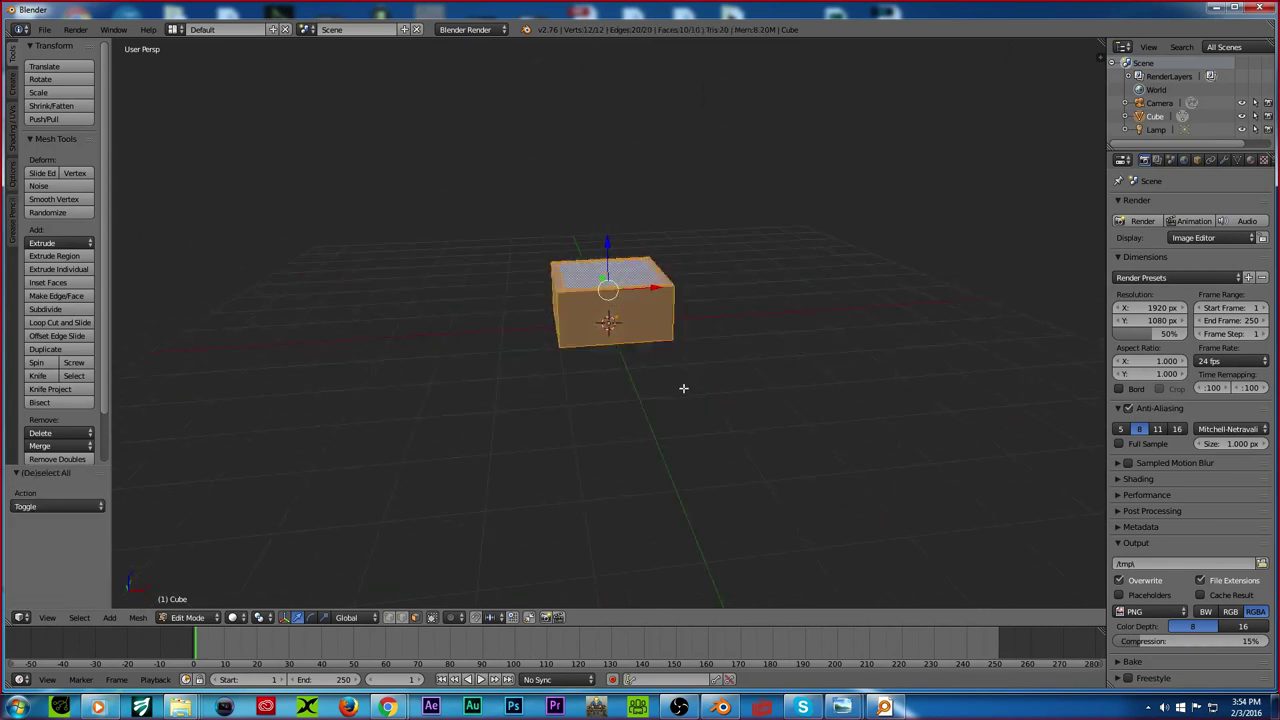
type("sx")
type("5")
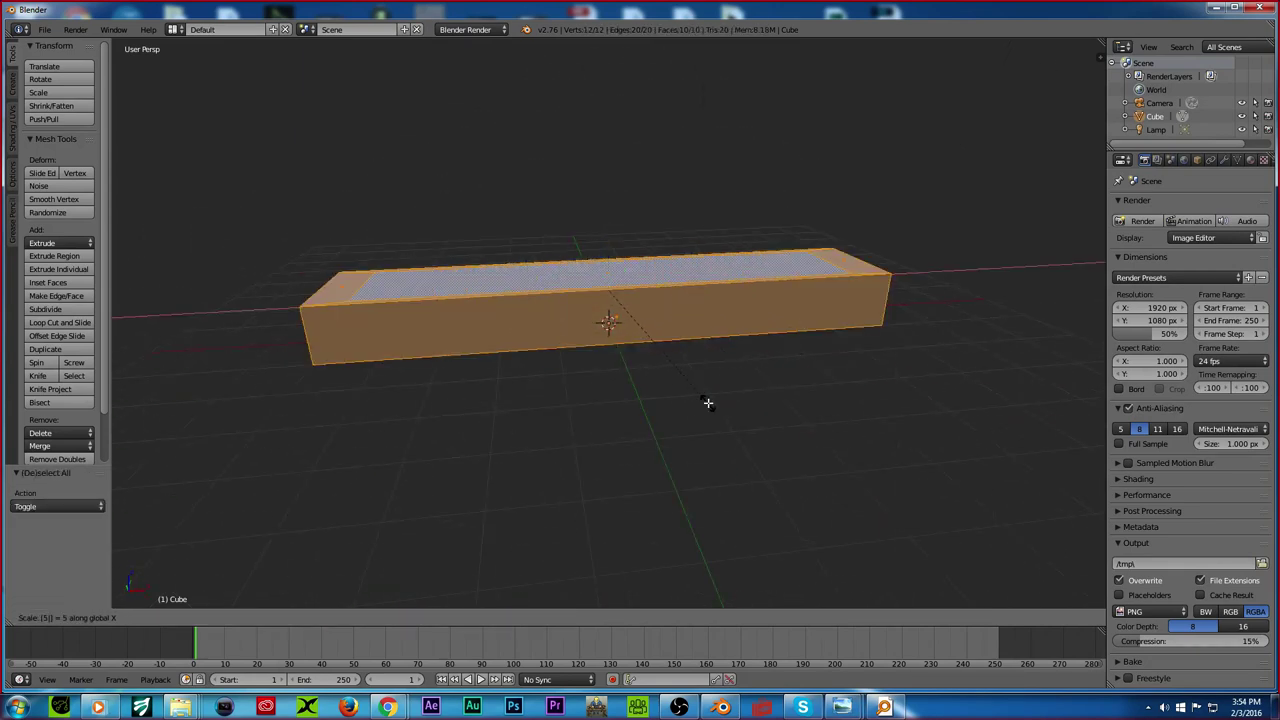
key("Return")
Step: Widen the inner top face along X so the rim at both ends becomes thinner
middle_click_drag(540, 265, 637, 234)
middle_click_drag(499, 321, 470, 330)
key("s")
key("x")
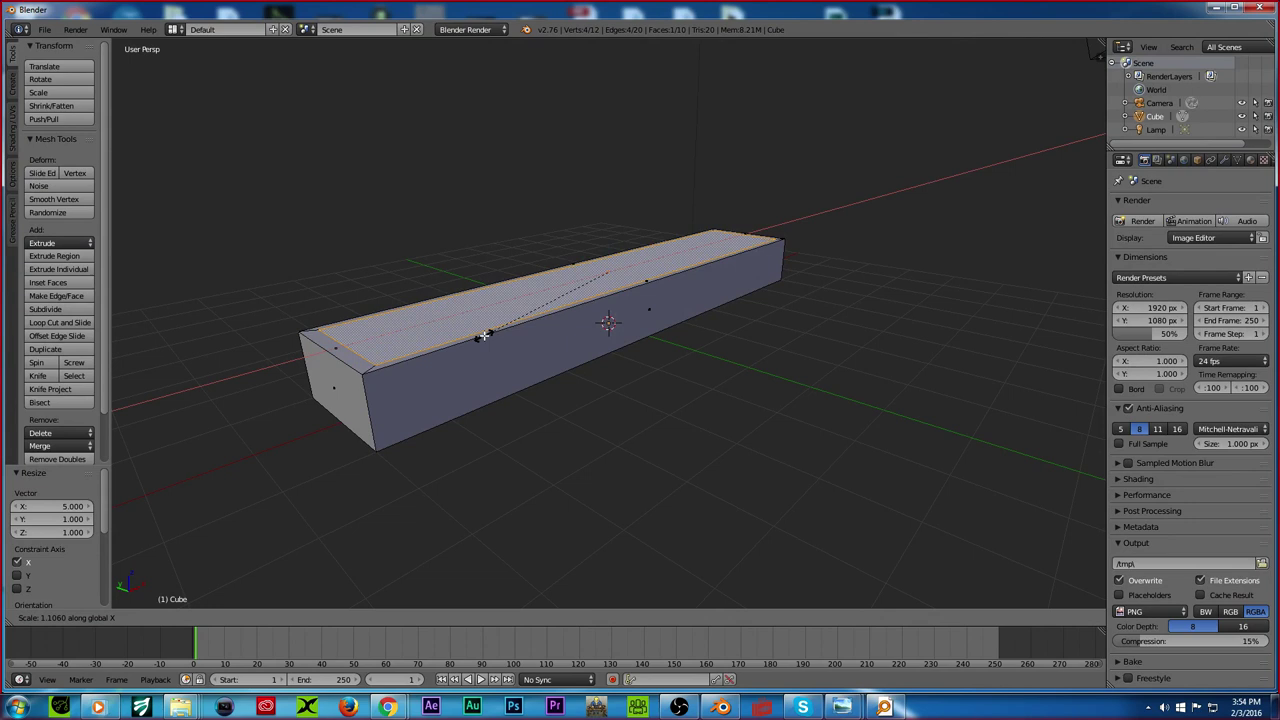
left_click(480, 337)
Step: Add a horizontal loop cut around the box and slide it toward the lower part of the sides
middle_click_drag(480, 337, 593, 312)
key("ctrl+Tab")
left_click(573, 304)
key("ctrl+r")
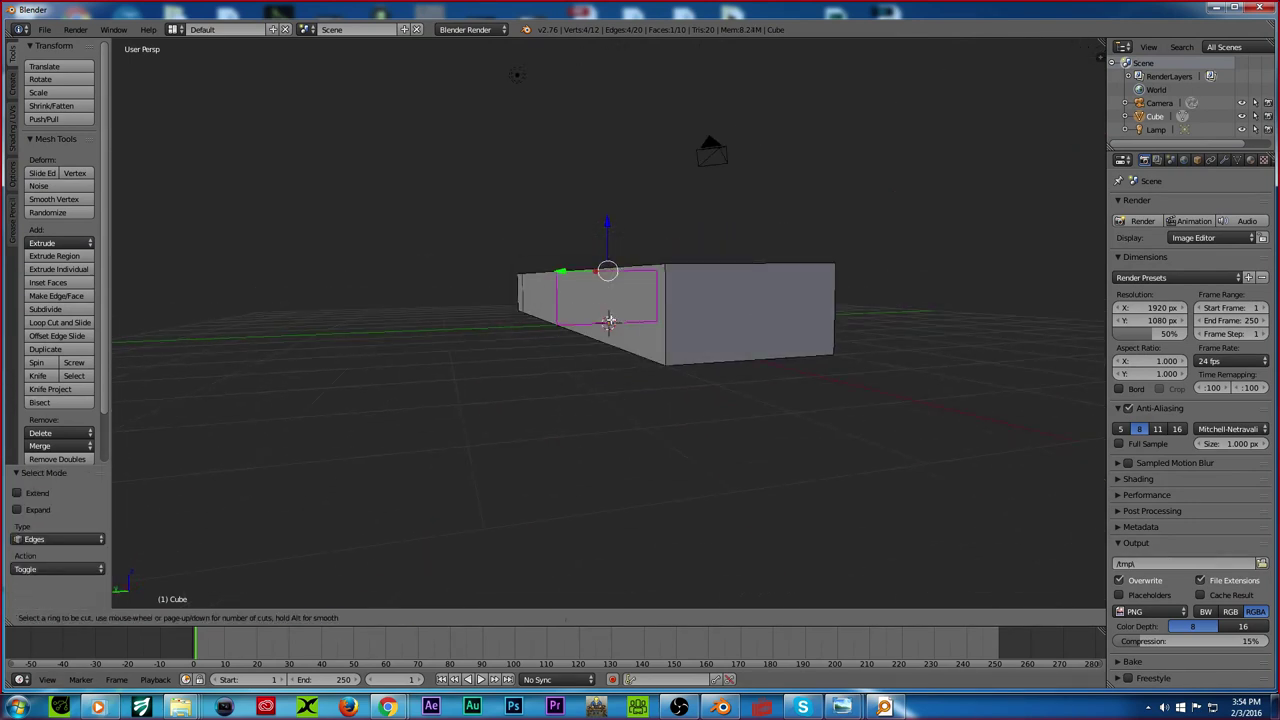
left_click(664, 328)
left_click(669, 365)
Step: Extrude the lower face of one long side outward to form a small ledge
key("ctrl+Tab")
left_click(583, 366)
left_click(560, 324)
left_click(560, 324)
key("e")
left_click(548, 325)
key("Tab")
Step: Extrude the inner top face downward to hollow the box into a tray
middle_click_drag(548, 325, 610, 290)
key("Tab")
left_click(616, 284)
key("e")
left_click(616, 290)
key("Tab")
Step: Delete the lamp and the camera from the scene
key("a")
scroll(675, 320, "down", 4)
middle_click_drag(674, 320, 578, 325)
key("Tab")
key("a")
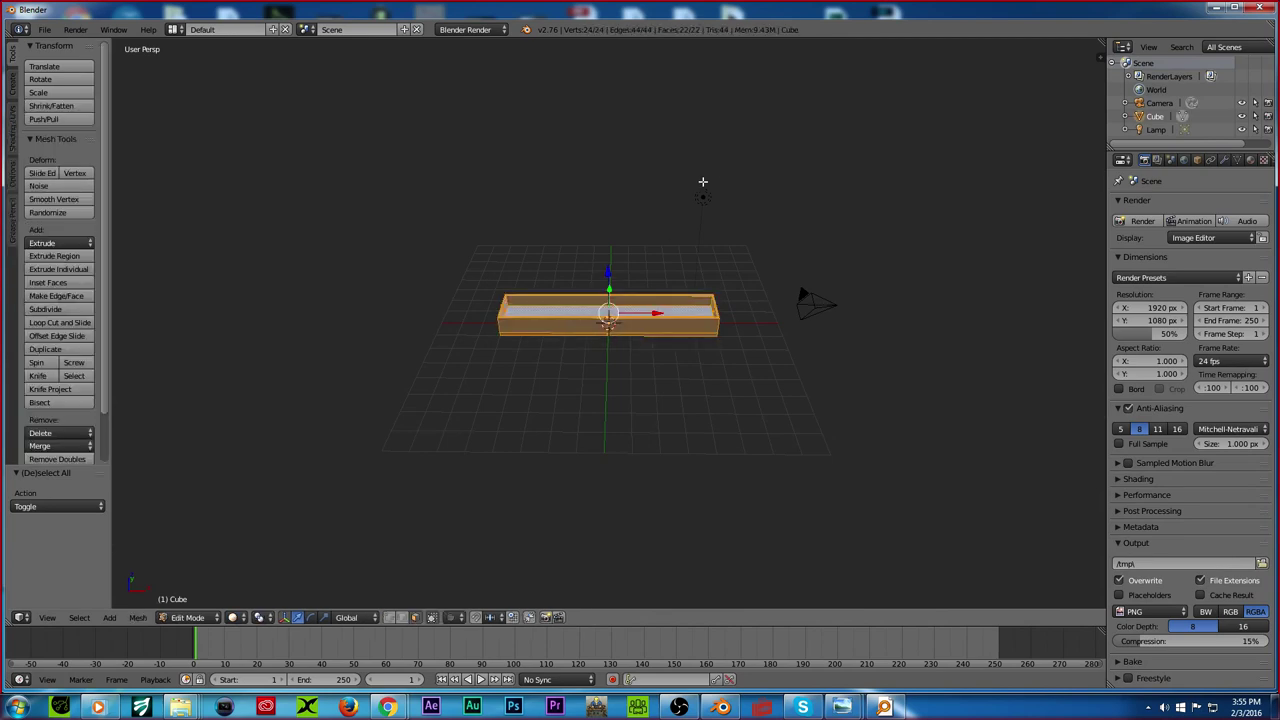
key("Tab")
right_click(701, 198)
key("x")
left_click(788, 254)
right_click(801, 293)
key("x")
left_click(799, 291)
Step: Select the tray in Object Mode and scale it down uniformly
right_click(663, 314)
key("Tab")
key("Tab")
key("s")
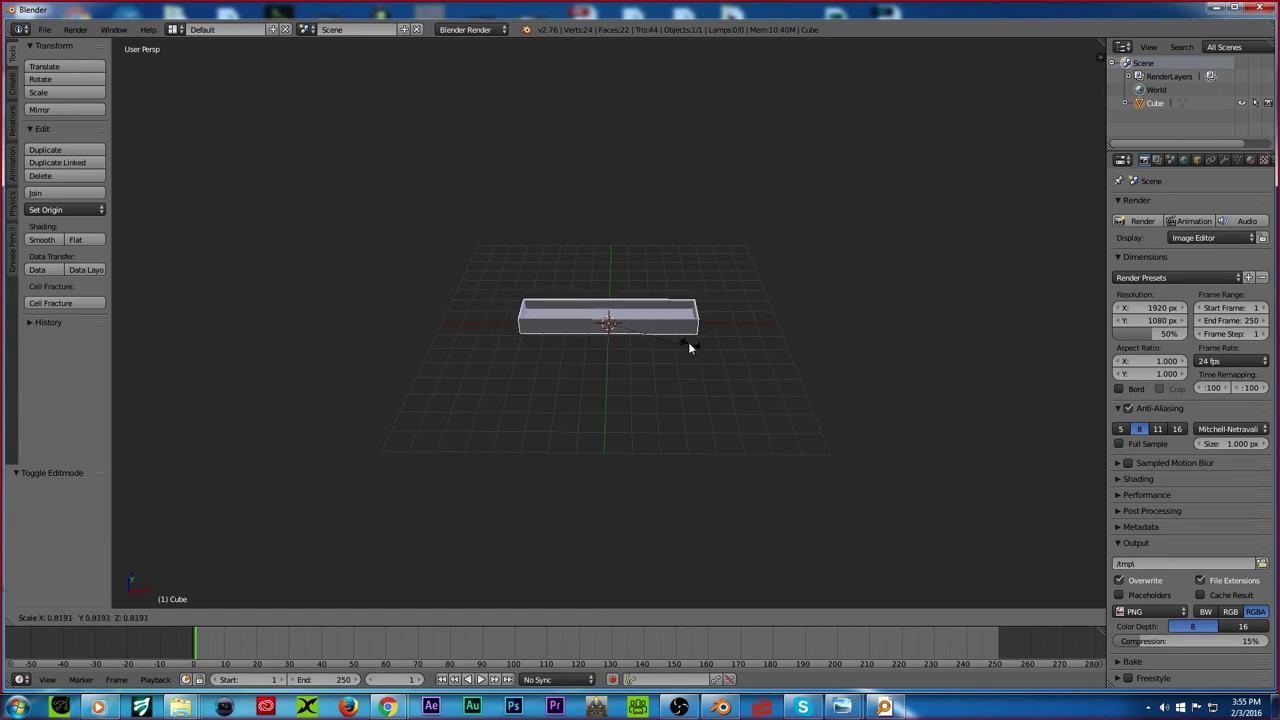
left_click(641, 337)
Step: Try to extrude and bevel the two faces on the tray's underside
scroll(641, 337, "up", 5)
middle_click_drag(641, 337, 815, 281)
key("Tab")
middle_click_drag(663, 329, 630, 300)
right_click(613, 315)
right_click(567, 319, "shift")
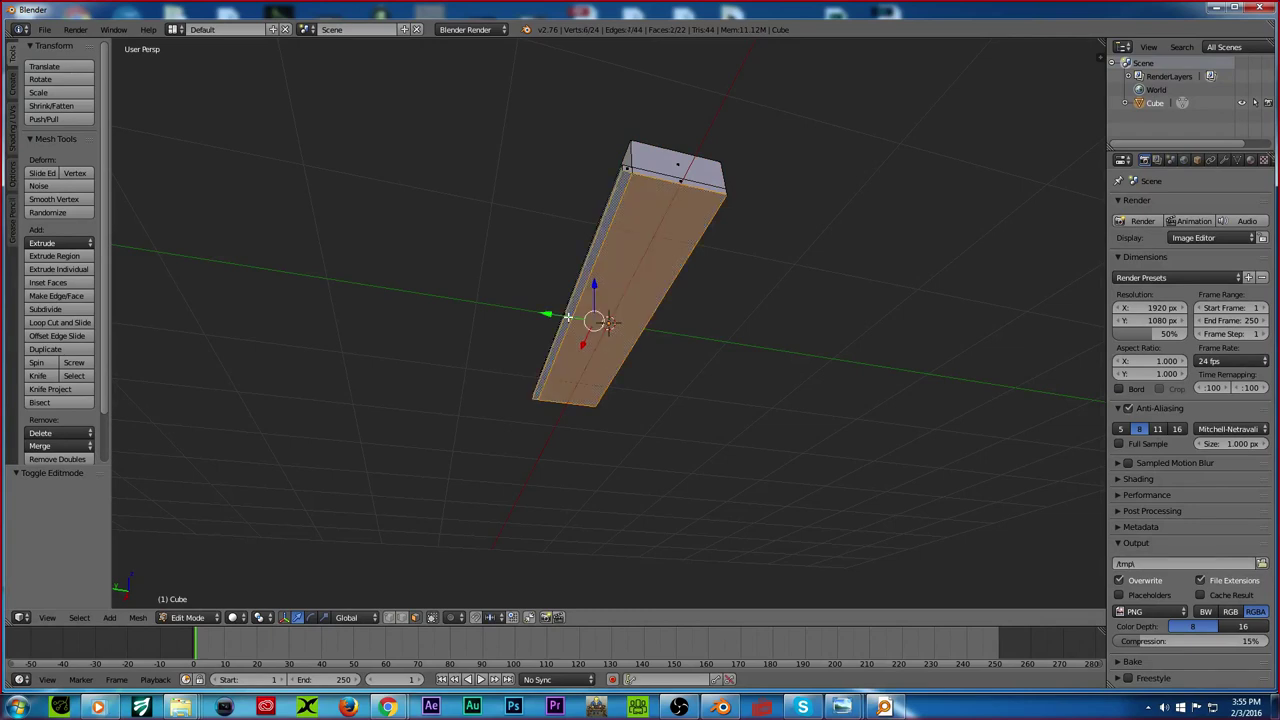
key("e")
left_click(594, 309)
middle_click_drag(594, 309, 709, 395)
key("ctrl+b")
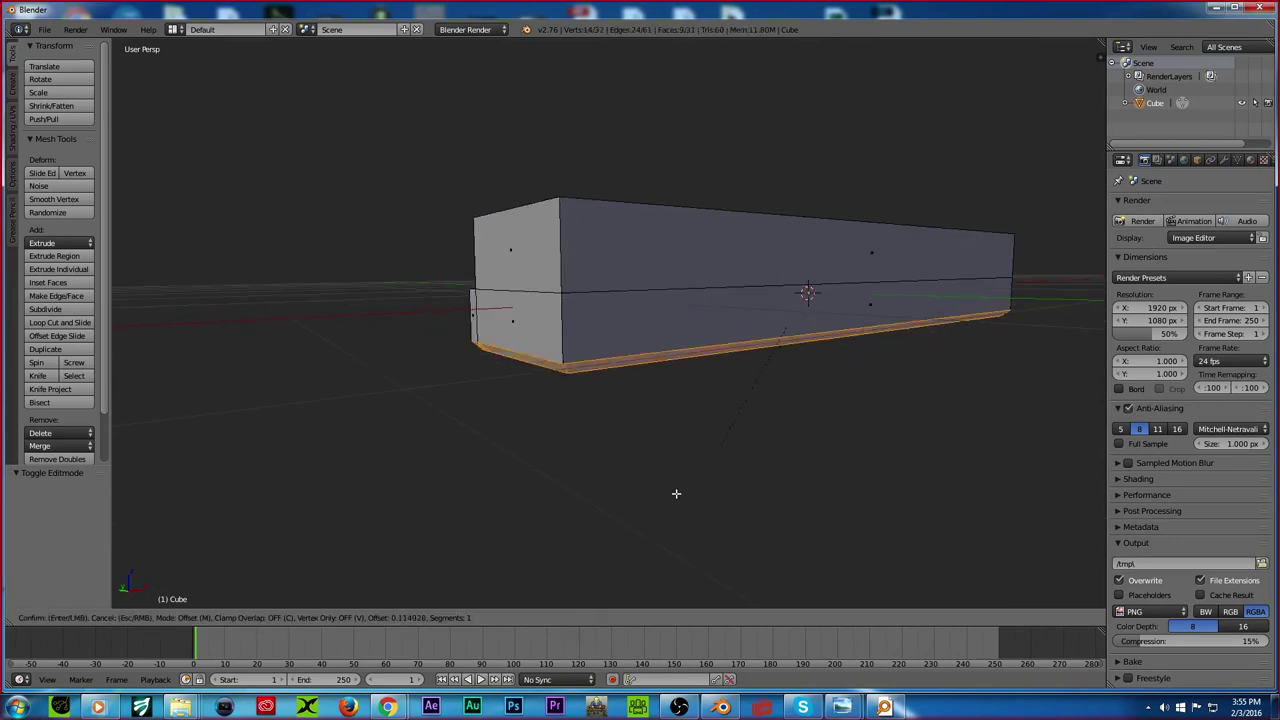
scroll(690, 505, "up", 2)
left_click(693, 503)
middle_click_drag(693, 503, 706, 391)
key("ctrl+z")
Step: Select edges along the tray's underside in edge mode and bevel them
middle_click_drag(846, 362, 771, 345)
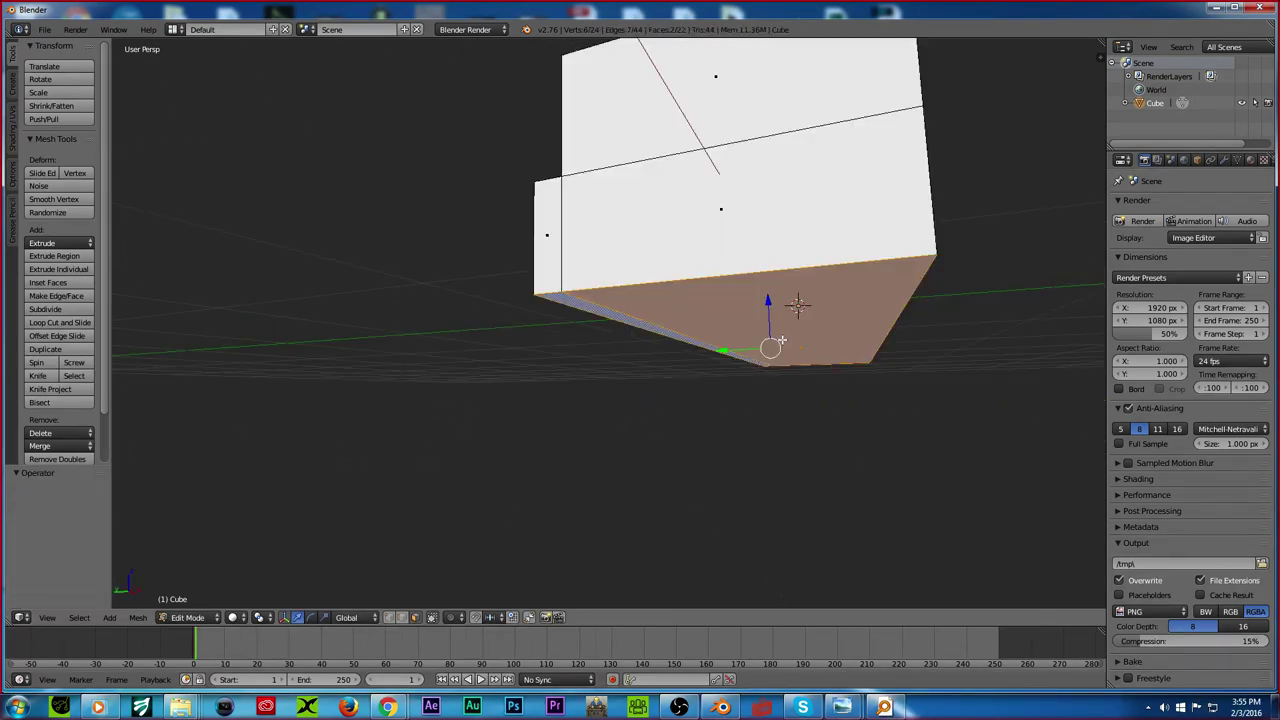
key("ctrl+Tab")
left_click(735, 323)
middle_click_drag(774, 267, 629, 400)
right_click(801, 314, "shift")
scroll(820, 312, "down", 6)
left_click(636, 389, "shift")
key("ctrl+b")
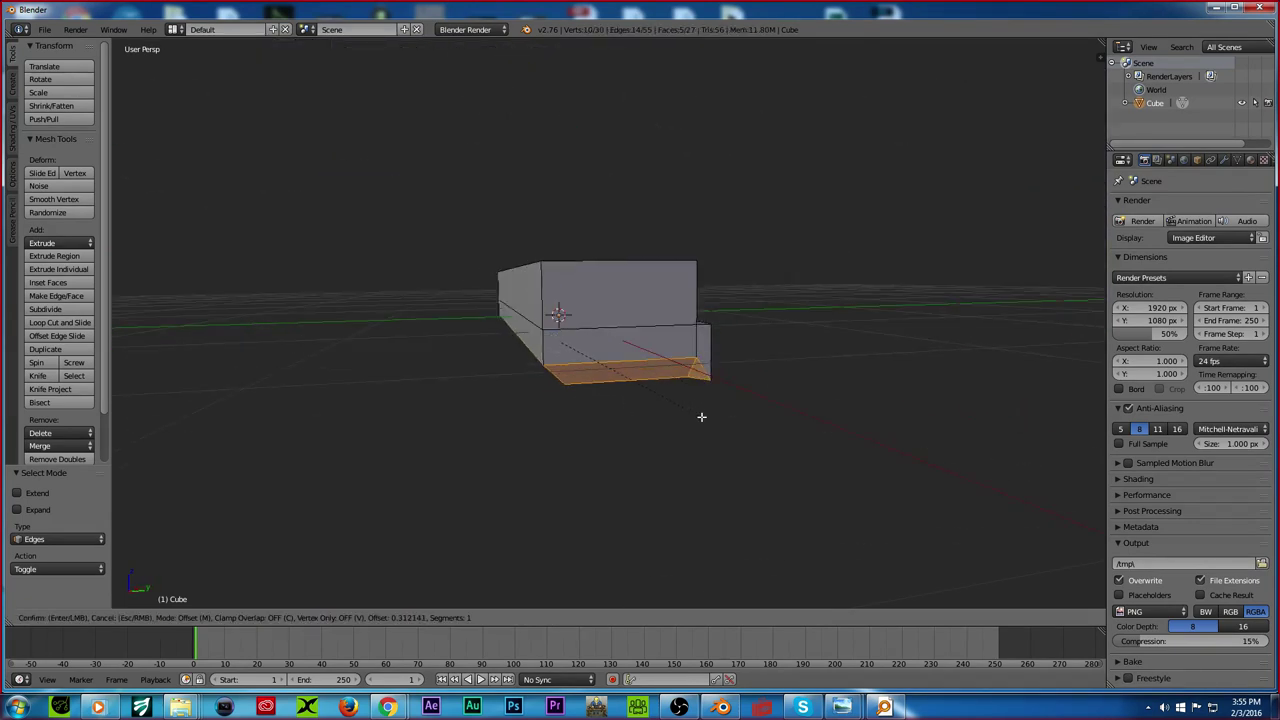
left_click(709, 425)
Step: Bevel the inner edge loop of the tray's top rim by about 0.044 with 2 segments
key("Tab")
middle_click_drag(709, 425, 689, 349)
key("Tab")
right_click(680, 366)
right_click(686, 369, "alt")
key("ctrl+b")
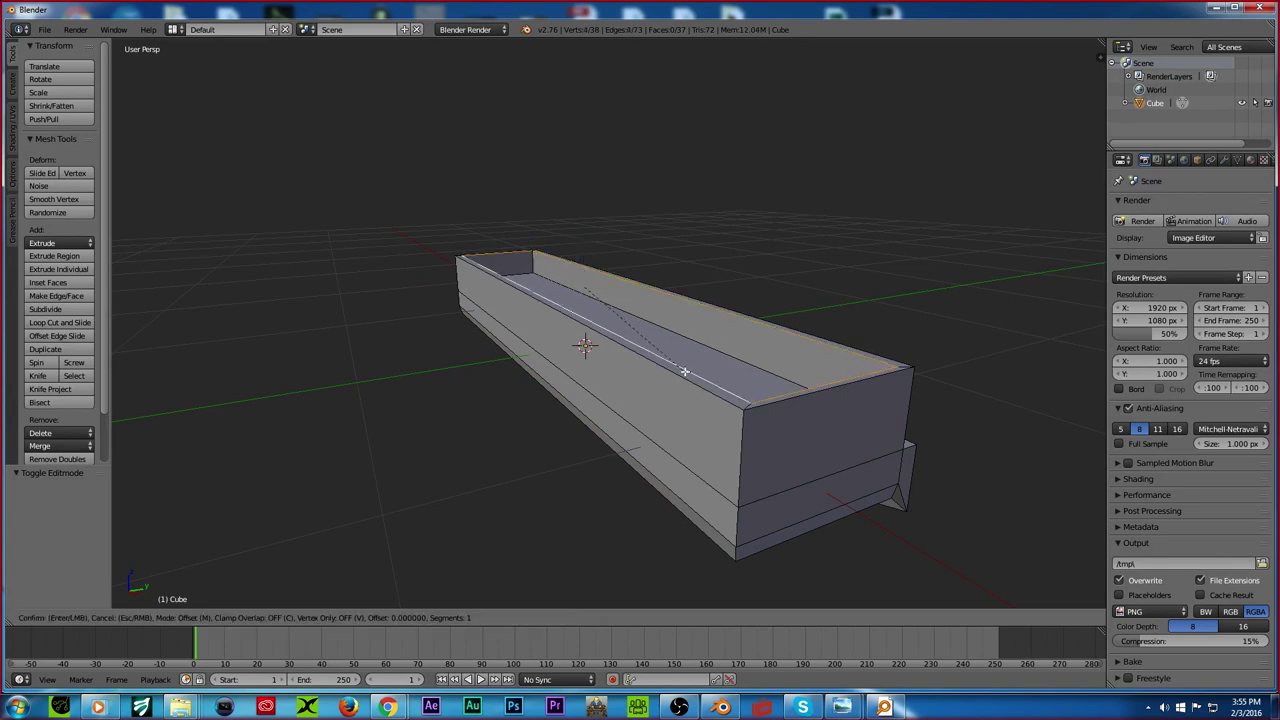
left_click(688, 393)
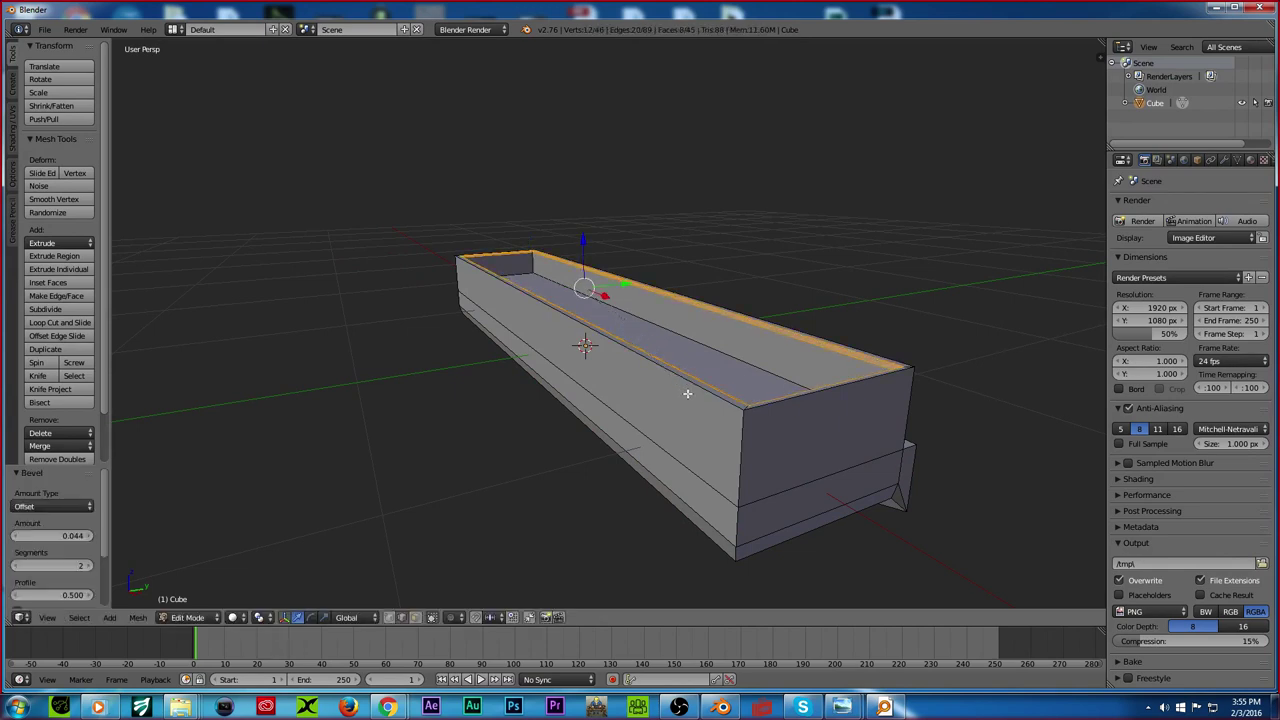
Step: Bevel the outer edge loop of the tray's top rim and leave Edit Mode
right_click(682, 381, "alt")
key("ctrl+b")
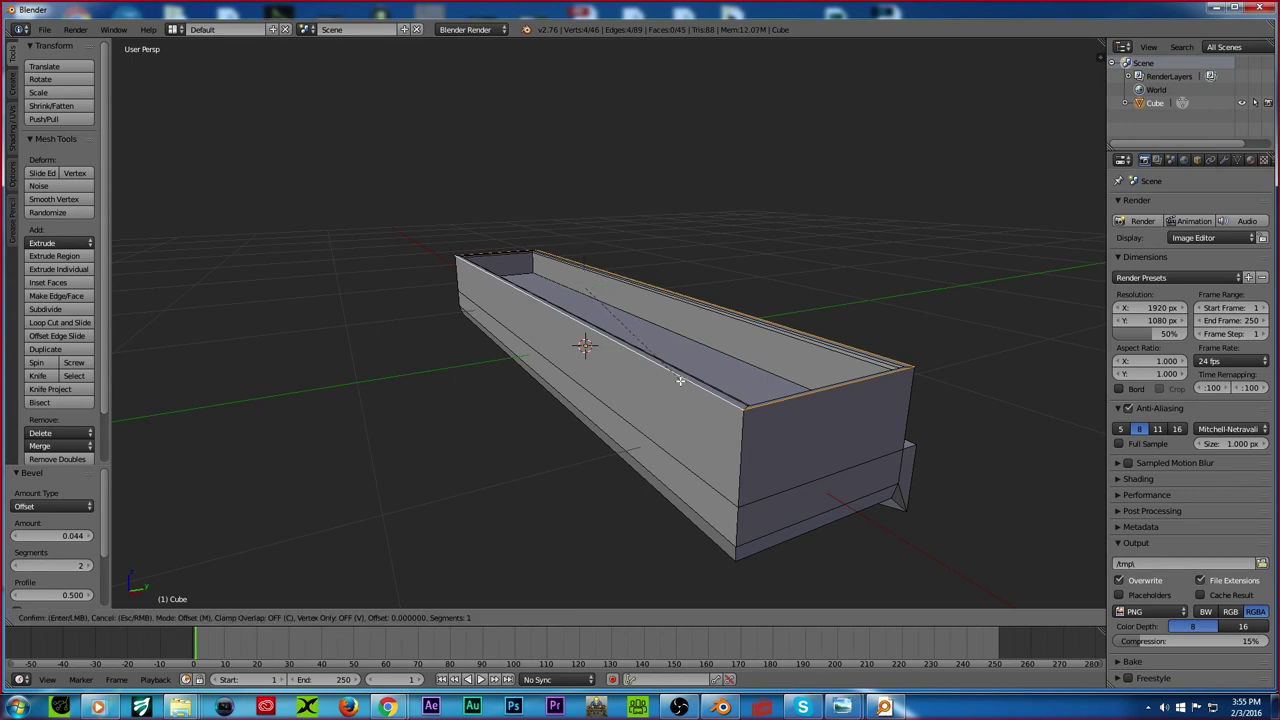
left_click(667, 394)
key("Tab")
key("a")
Step: Select the whole tray mesh in Edit Mode and unwrap it with Cube Projection
middle_click_drag(666, 394, 586, 360)
right_click(617, 316)
key("Tab")
key("a")
key("u")
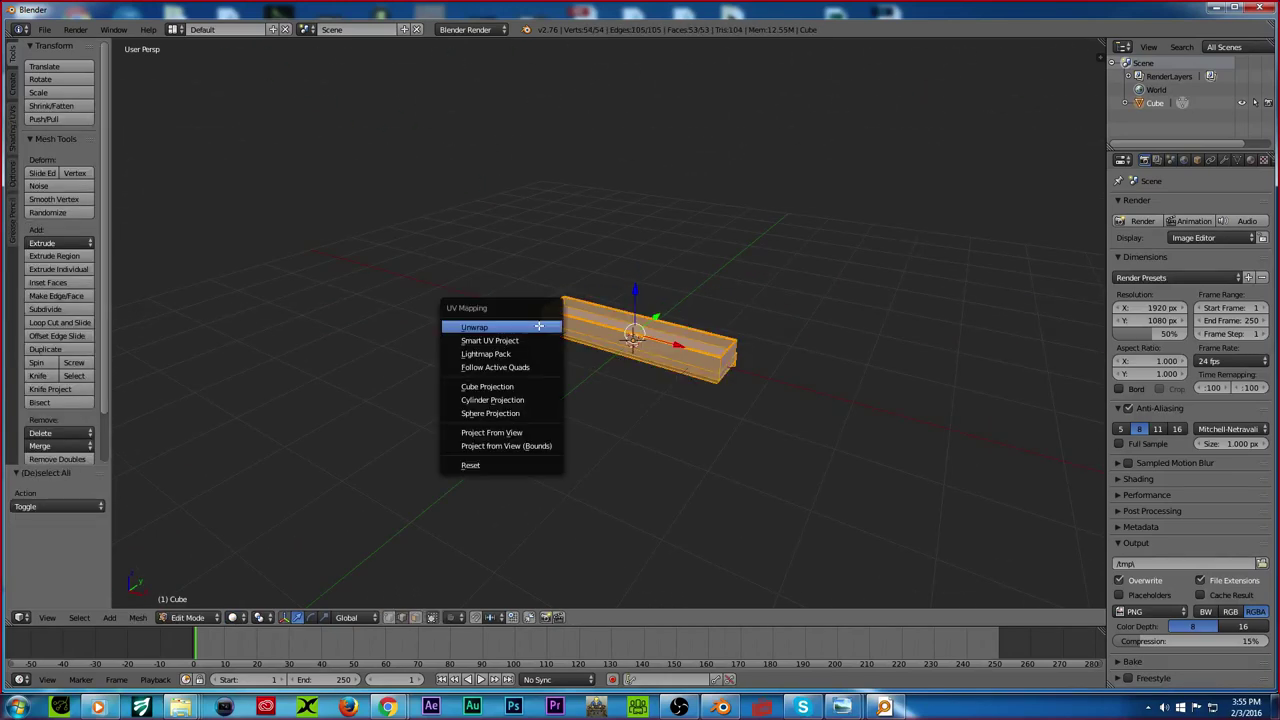
left_click(500, 383)
scroll(932, 341, "up", 4)
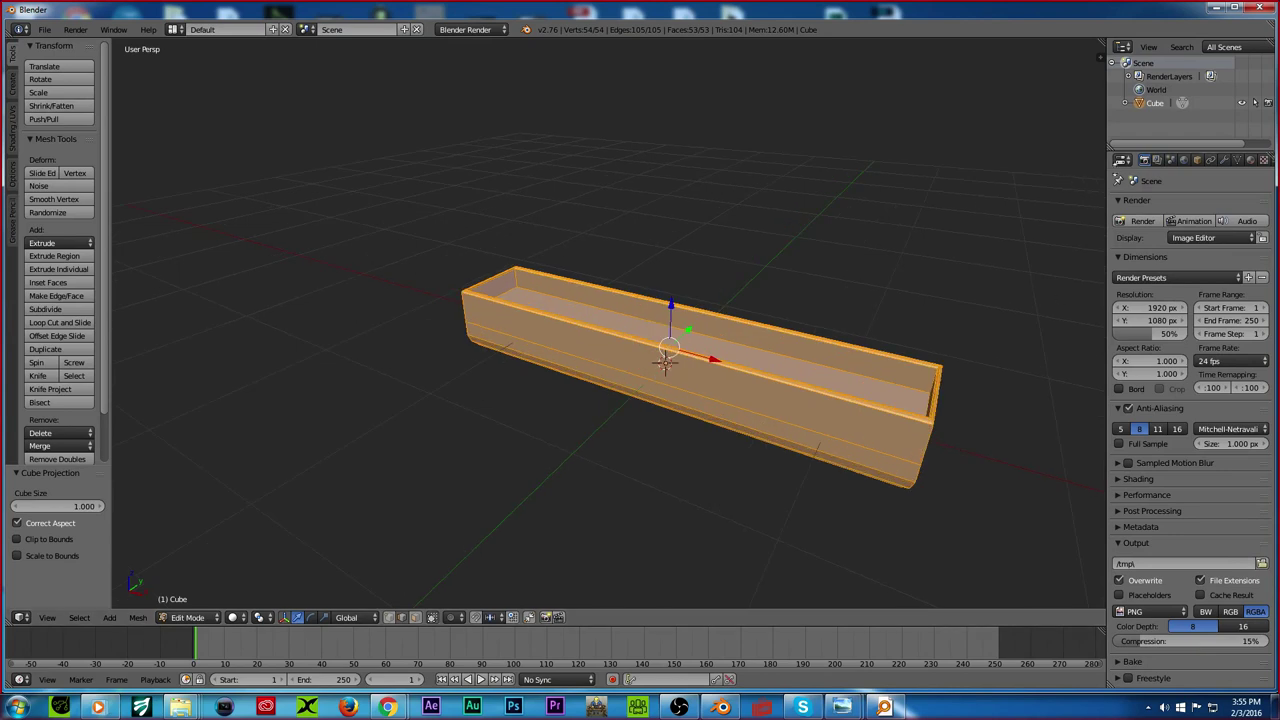
Step: Replace the Properties editor with a UV/Image Editor and display the tray's UV layout in Edit Mode
left_click(1122, 159)
left_click(1132, 264)
key("Tab")
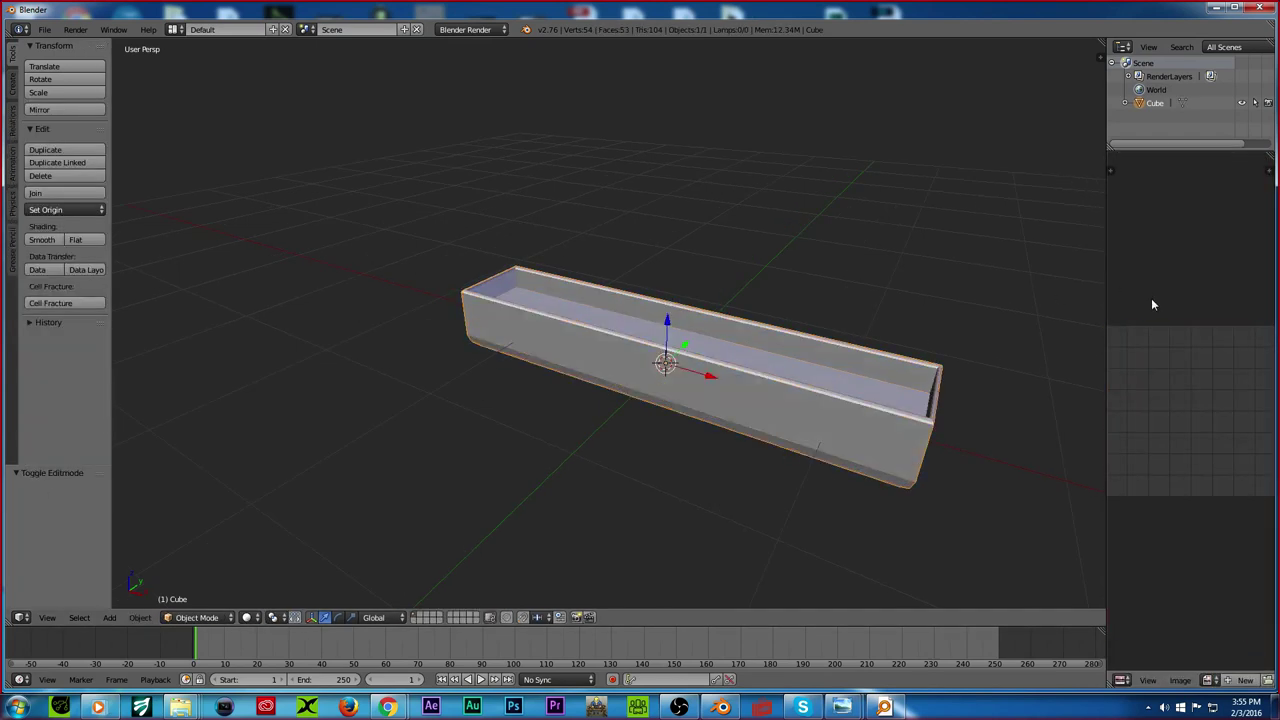
key("a")
right_click(568, 342)
middle_click_drag(568, 340, 578, 374)
key("Tab")
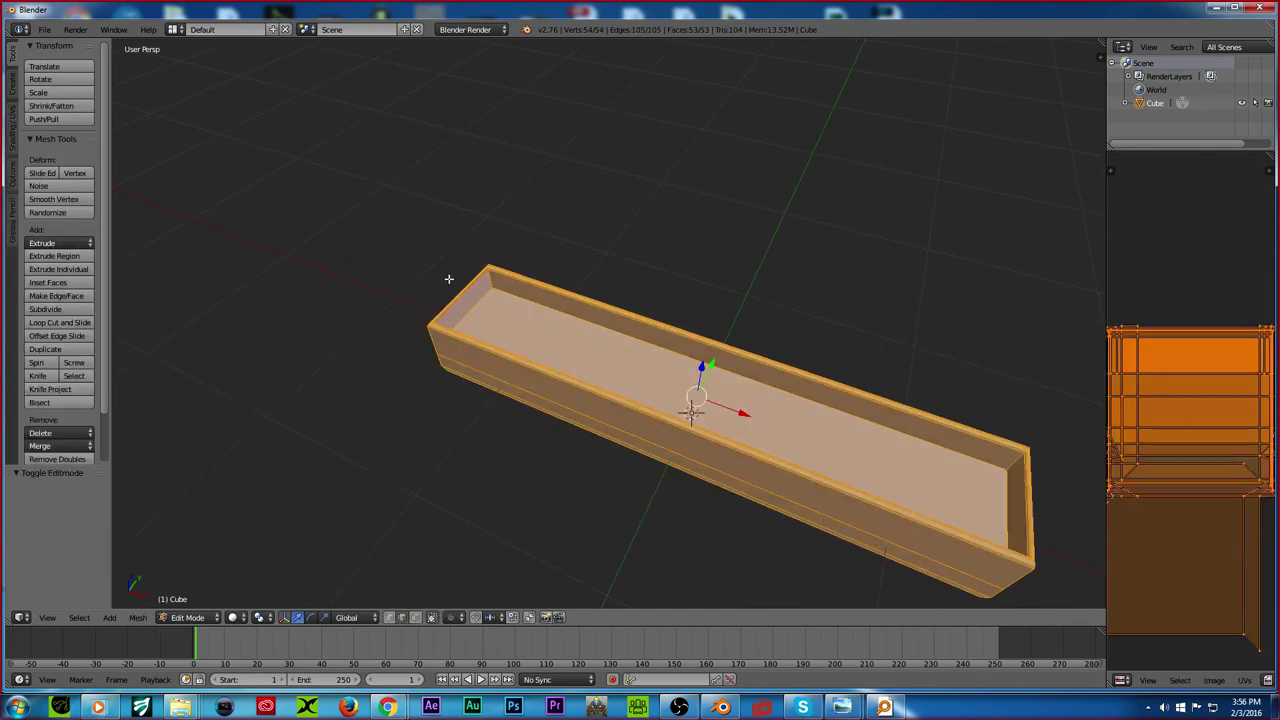
Step: Select the two inner faces of the tray's end wall in face mode and try moving them along X
scroll(445, 285, "up", 5)
key("ctrl+Tab")
left_click(351, 301)
right_click(276, 263)
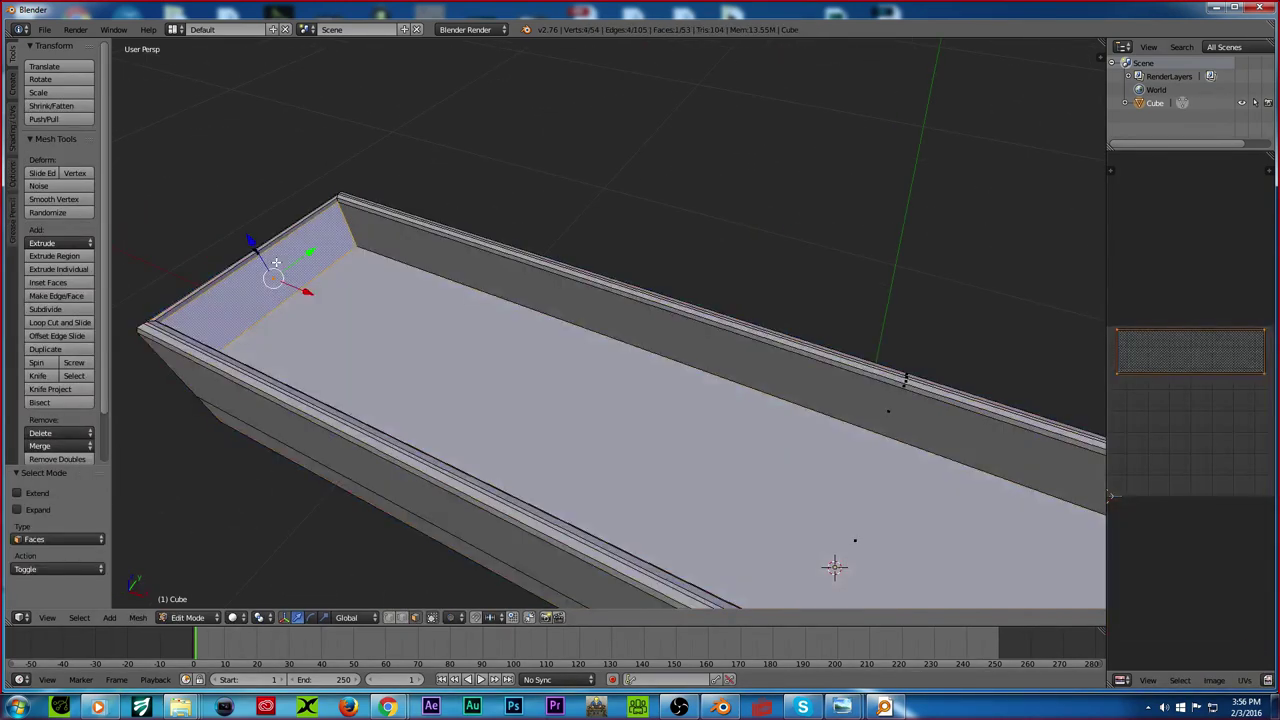
right_click(265, 257, "shift")
middle_click_drag(267, 262, 415, 268)
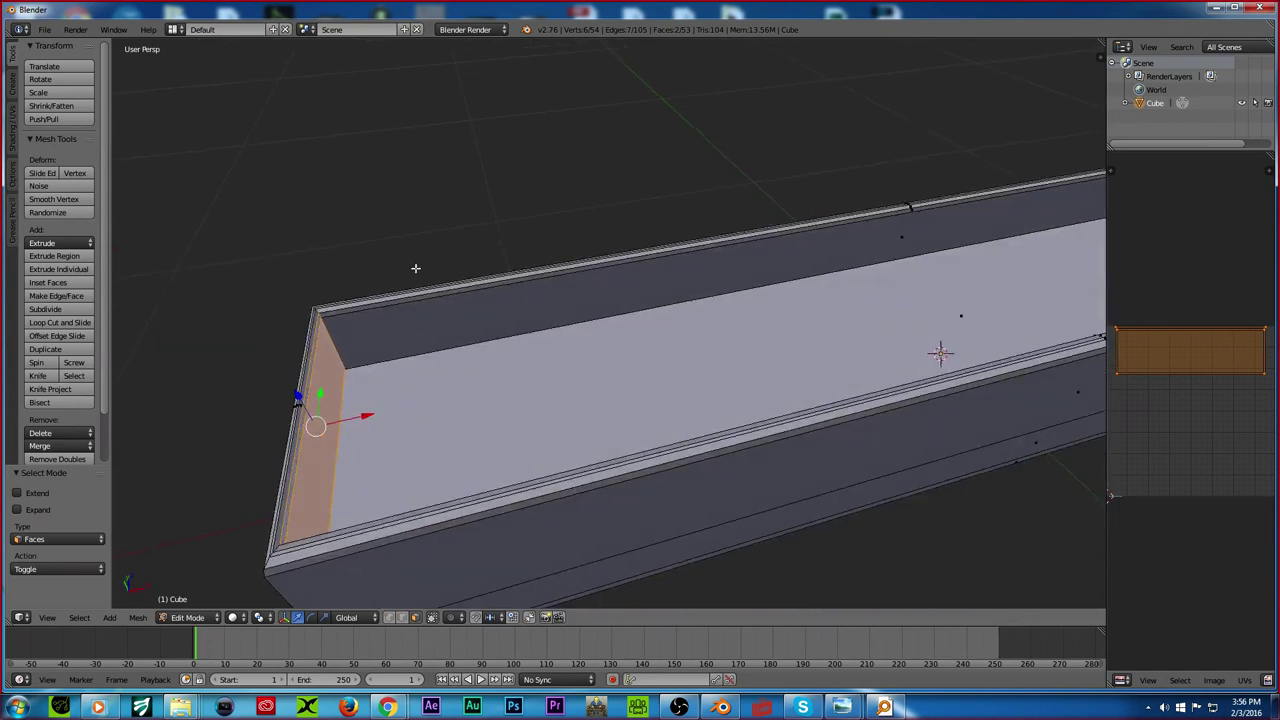
key("g")
key("x")
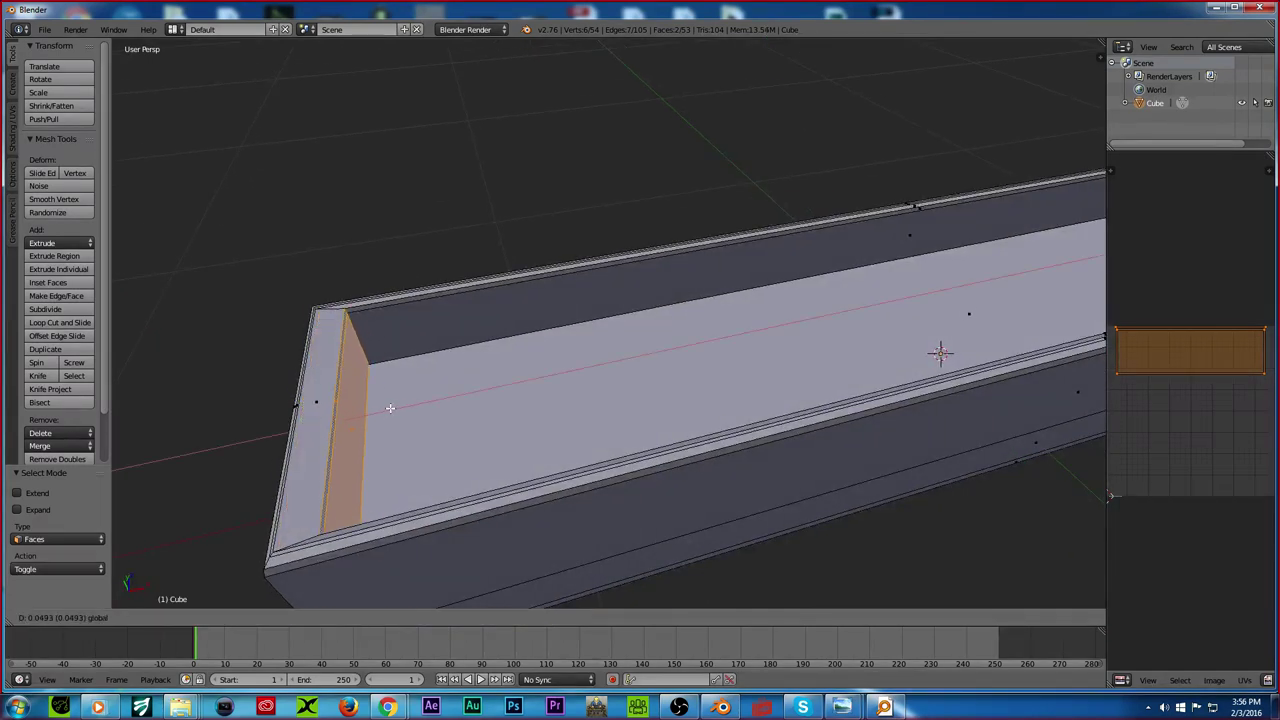
key("Escape")
Step: Add the adjoining rim face to the selection and move the end wall's faces inward about 0.018 along X
right_click(298, 402, "shift")
key("g")
key("x")
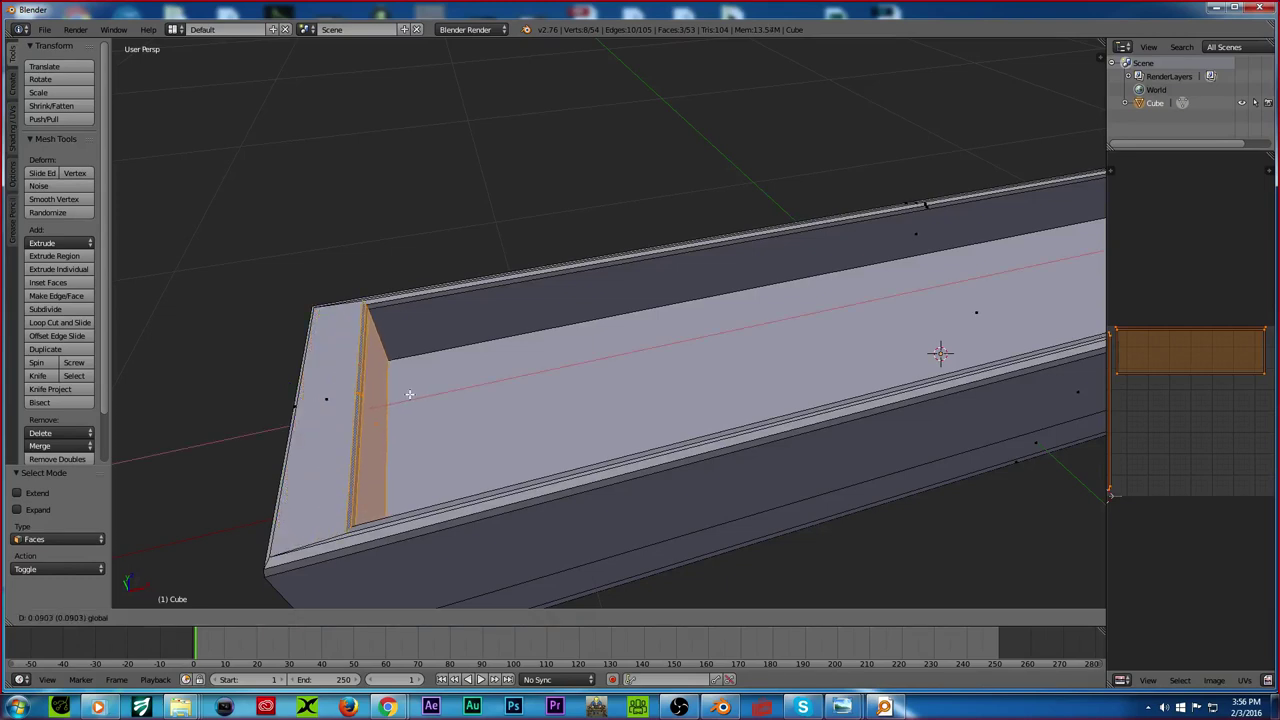
left_click(390, 393)
Step: Select the inner faces of the tray's opposite end wall, move them along X and leave Edit Mode
middle_click_drag(390, 393, 694, 273)
right_click(889, 298)
middle_click_drag(889, 298, 737, 272)
right_click(720, 280, "shift")
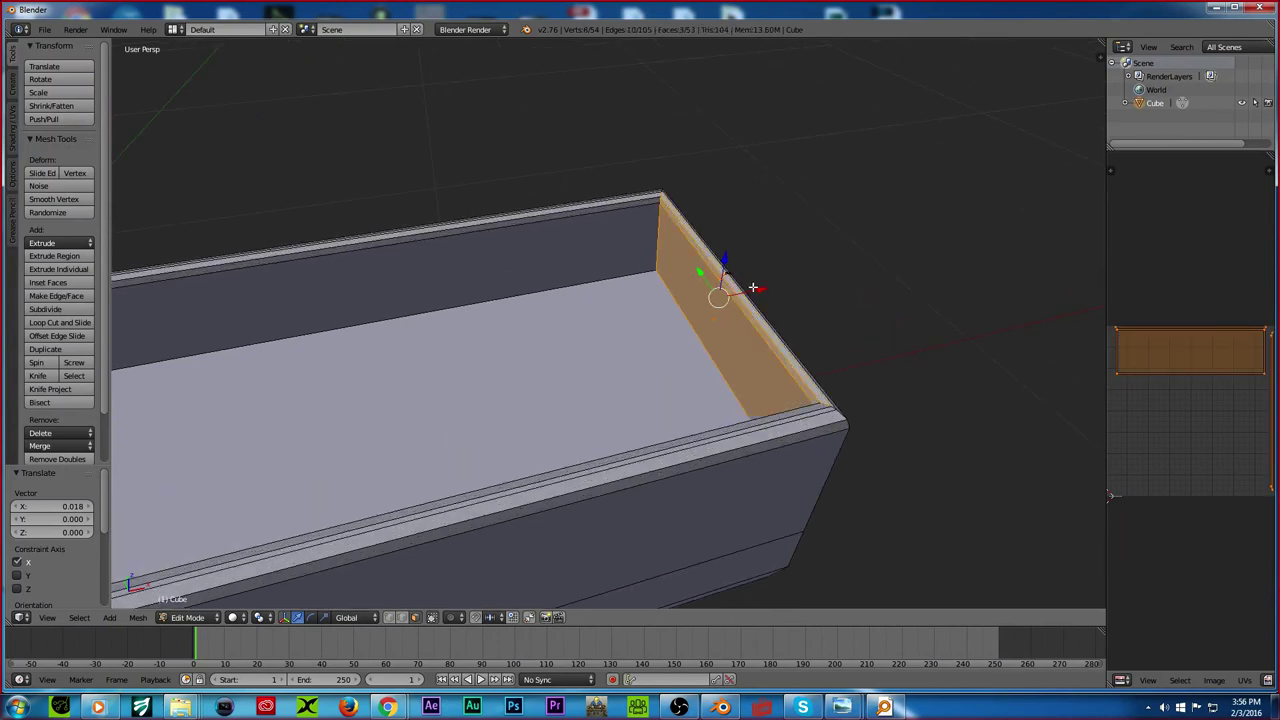
key("g")
key("x")
left_click(734, 293)
scroll(671, 277, "down", 6)
key("Tab")
Step: Select the tray object and scale it uniformly by 100
key("a")
scroll(578, 300, "down", 5)
key("a")
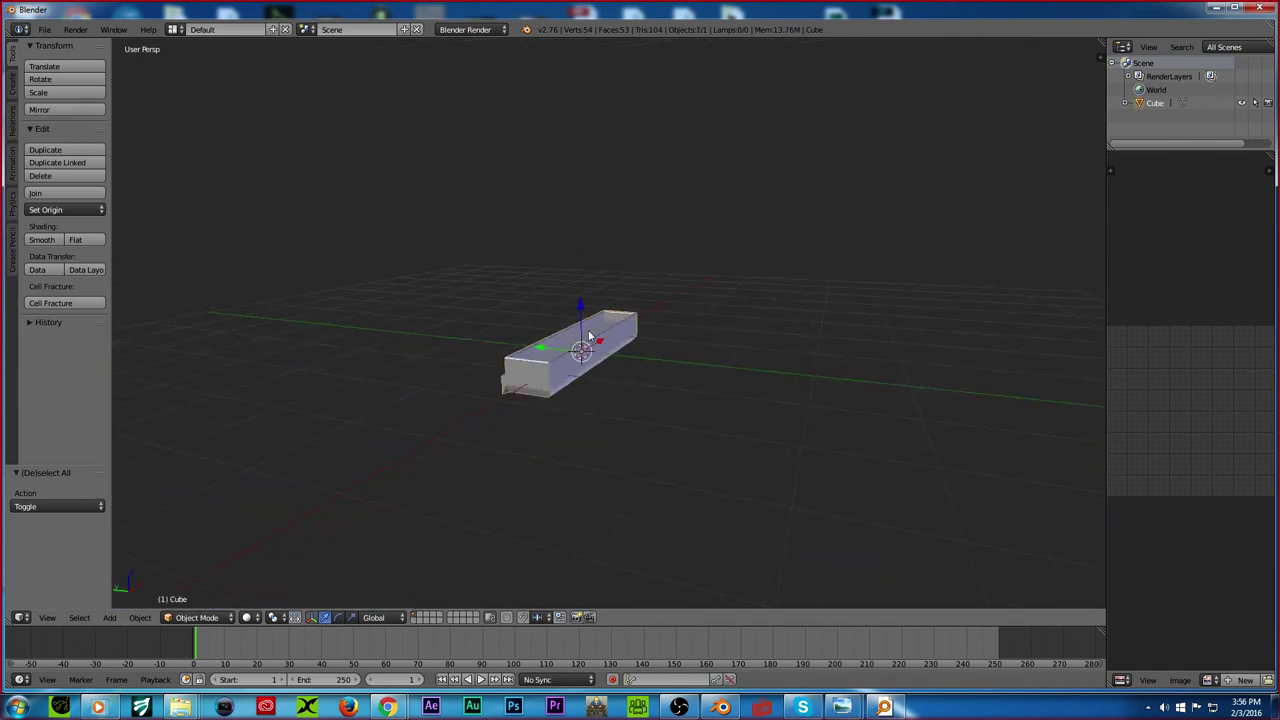
scroll(604, 286, "up", 1)
middle_click_drag(604, 286, 462, 314)
left_click(44, 29)
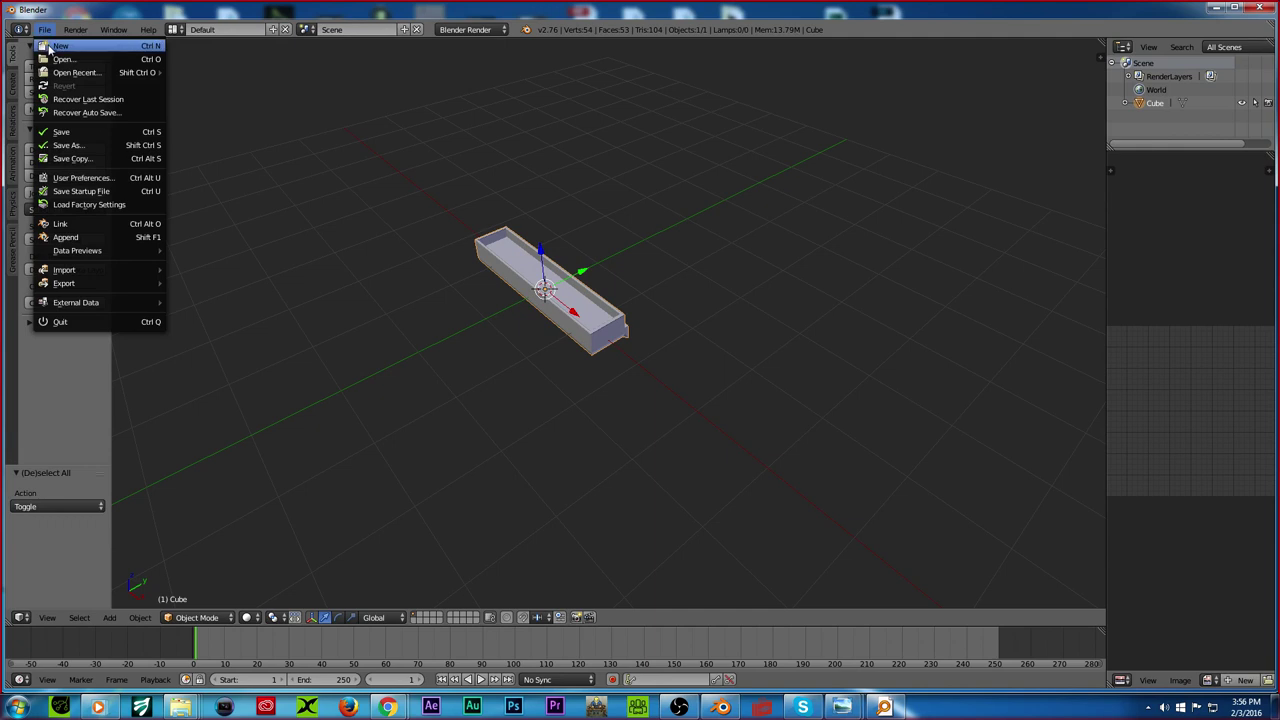
mouse_move(103, 283)
type("s")
type("100")
key("Return")
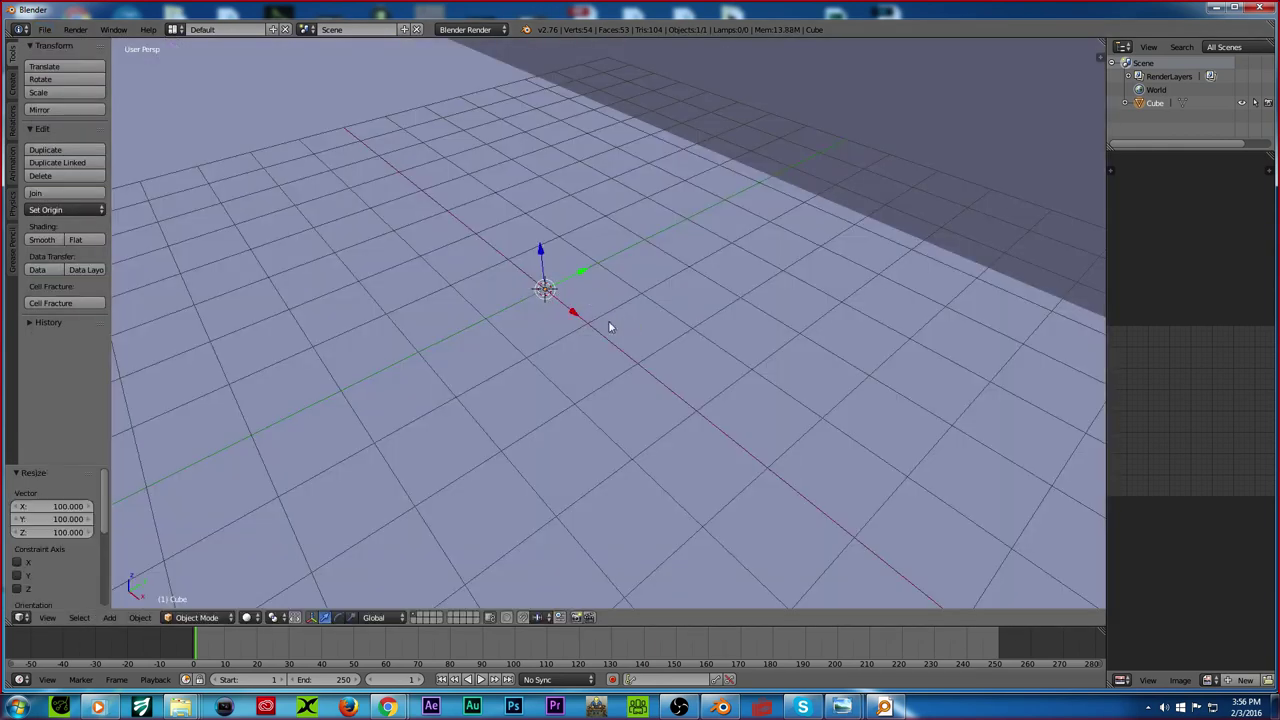
scroll(618, 322, "down", 5)
scroll(557, 313, "down", 8)
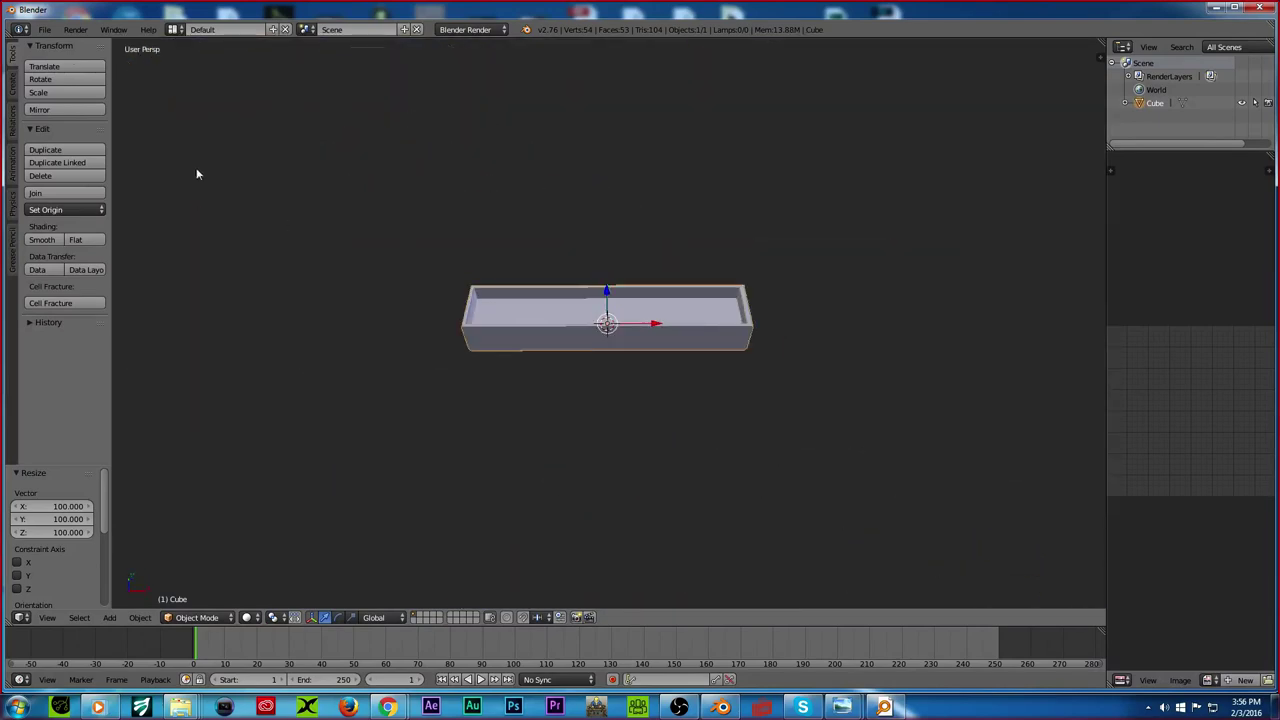
Step: Export the tray to the Desktop as a Wavefront OBJ file named windowplanter
left_click(44, 29)
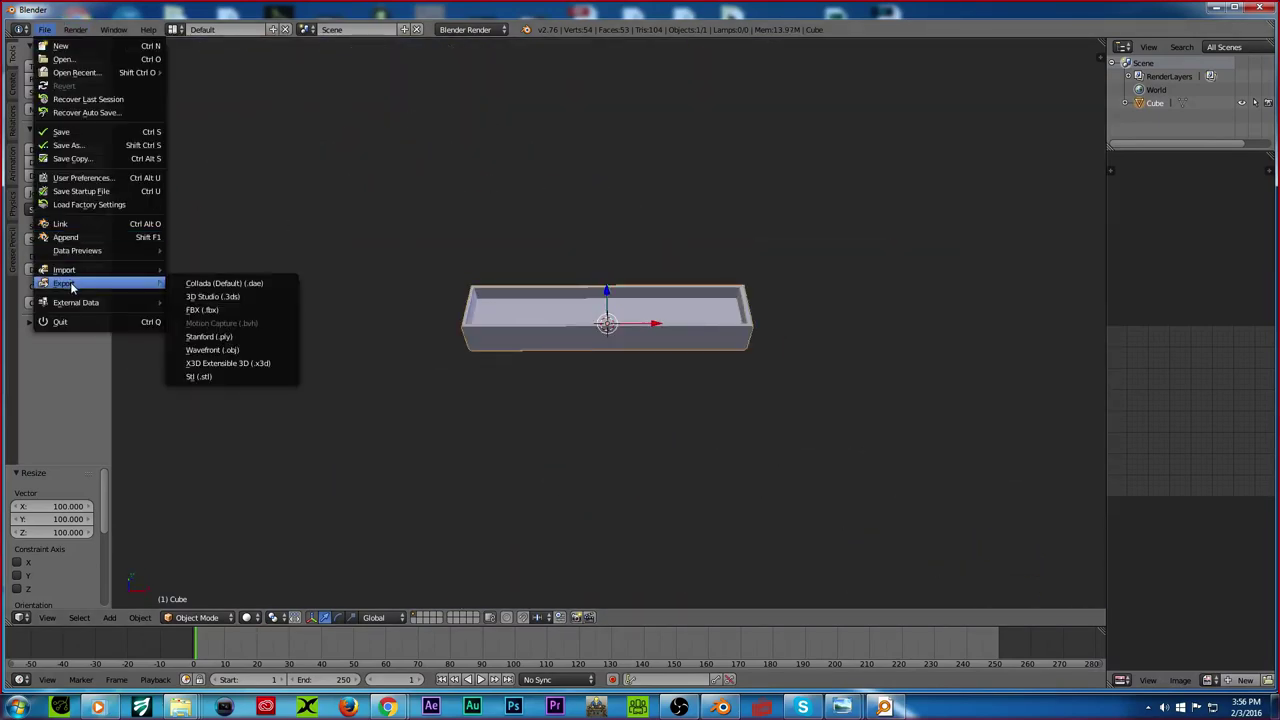
left_click(216, 350)
left_click(195, 80)
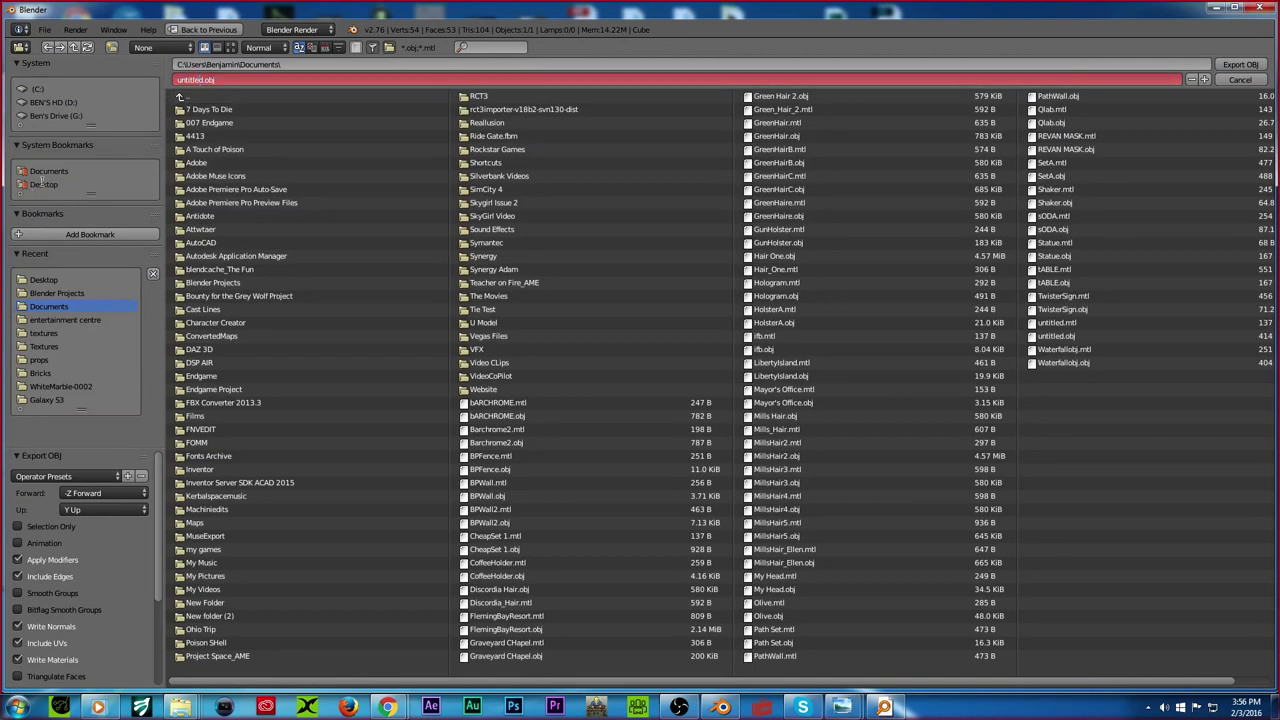
left_click(43, 184)
scroll(61, 640, "down", 3)
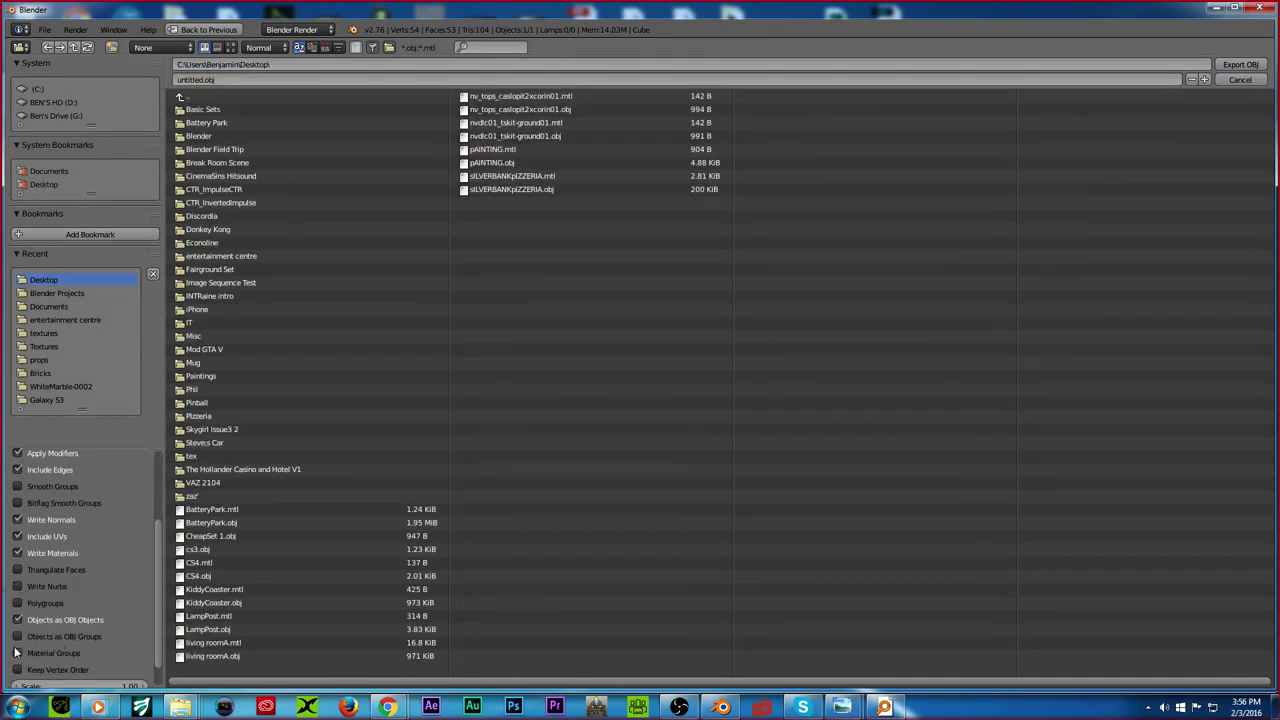
left_click(199, 79)
left_click(1238, 66)
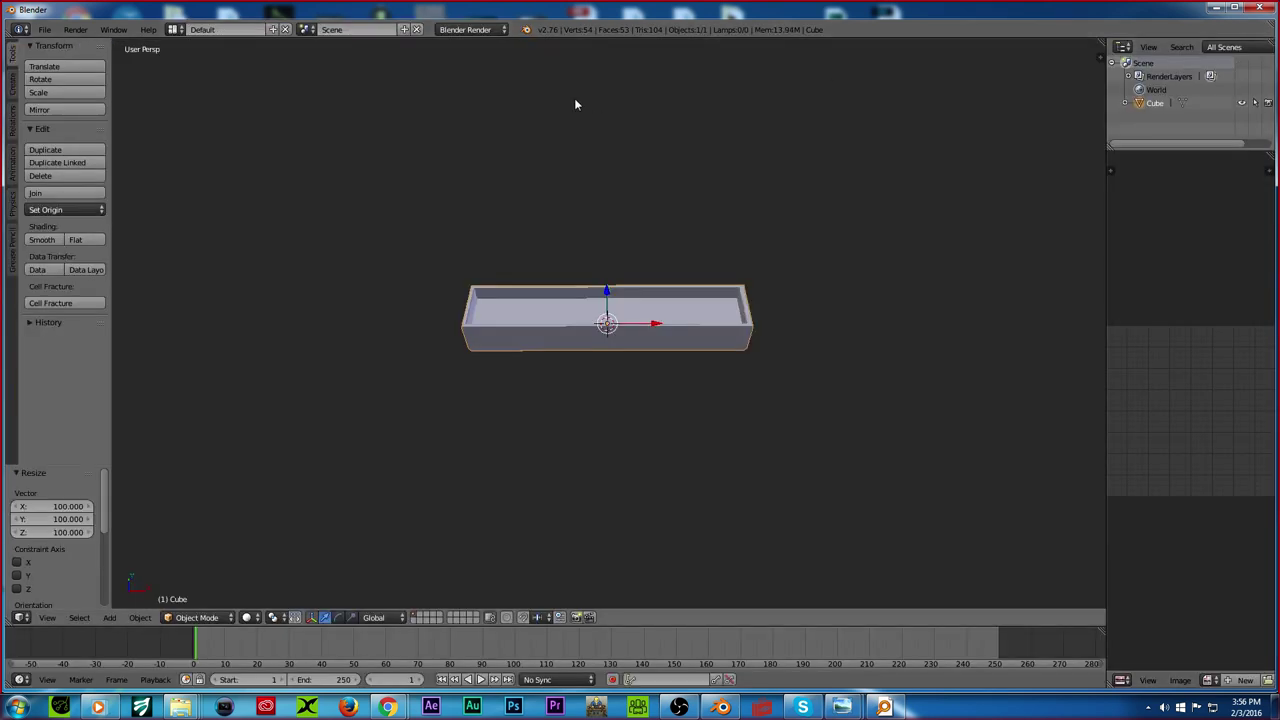
Step: Switch to iClone 3DXchange 6 and load windowplanter.obj from the desktop
left_click(1217, 8)
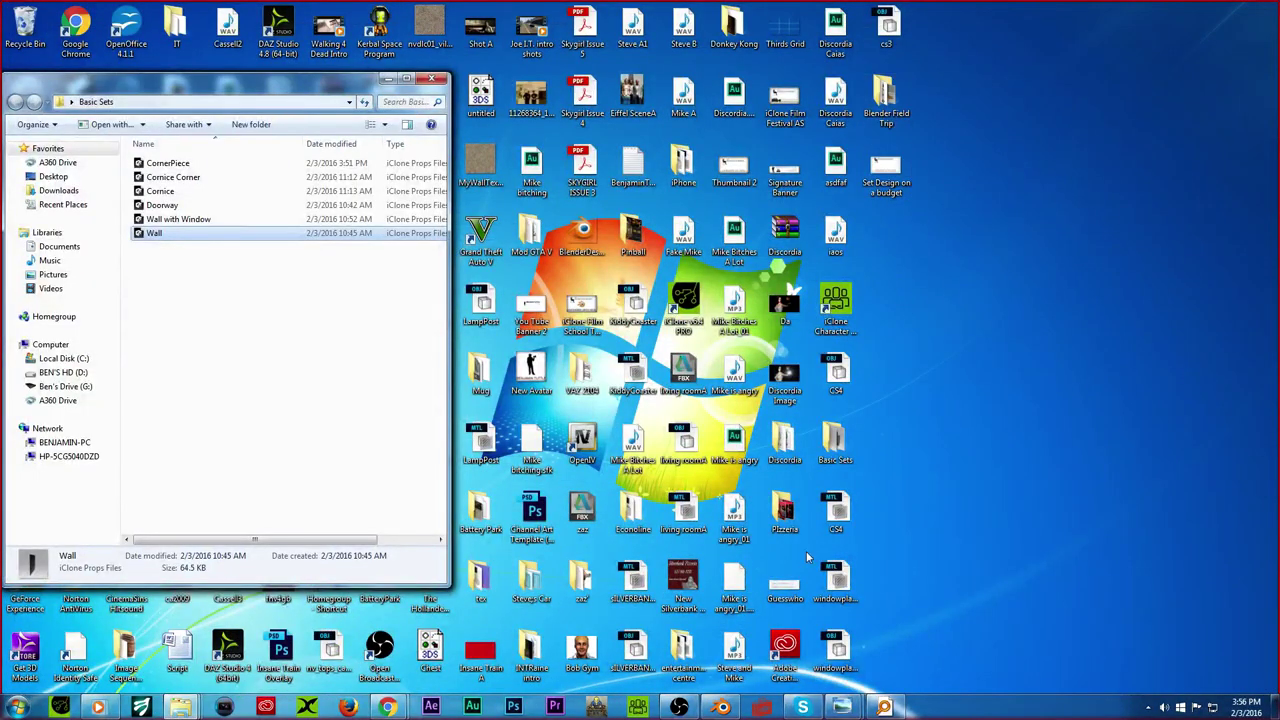
left_click(305, 707)
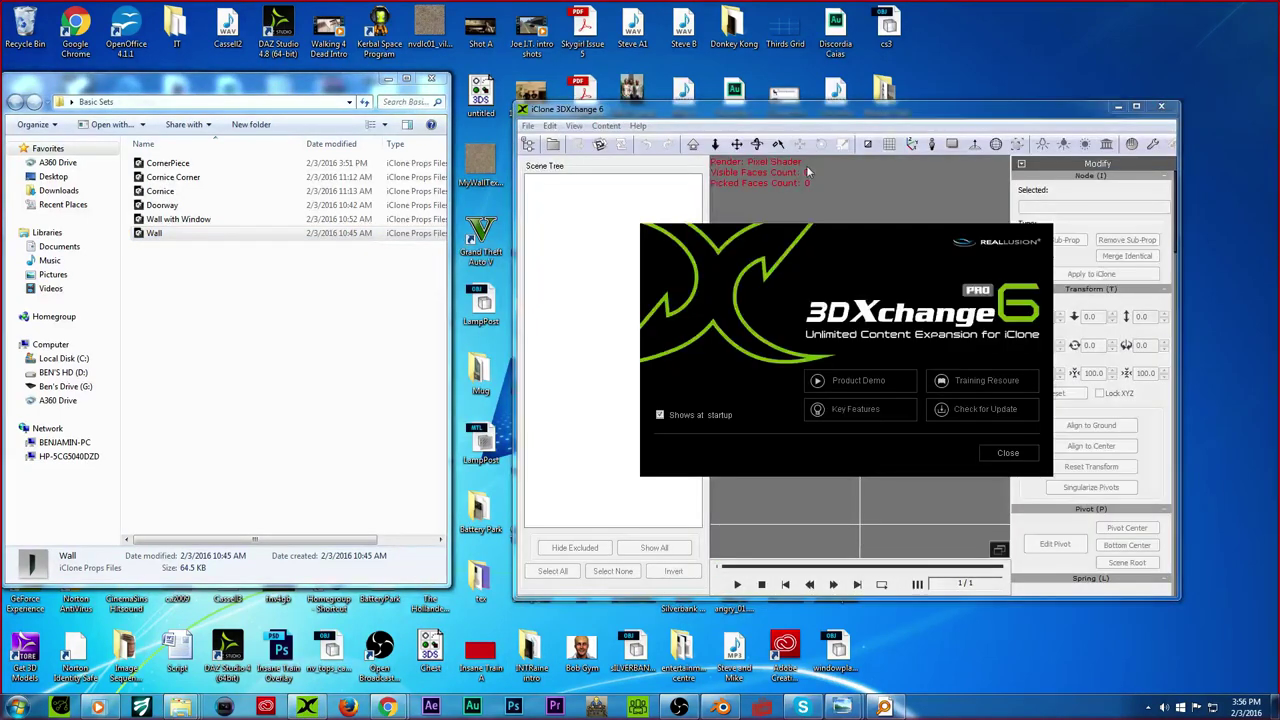
left_click(1006, 452)
left_click_drag(968, 116, 482, 62)
left_click_drag(836, 648, 401, 254)
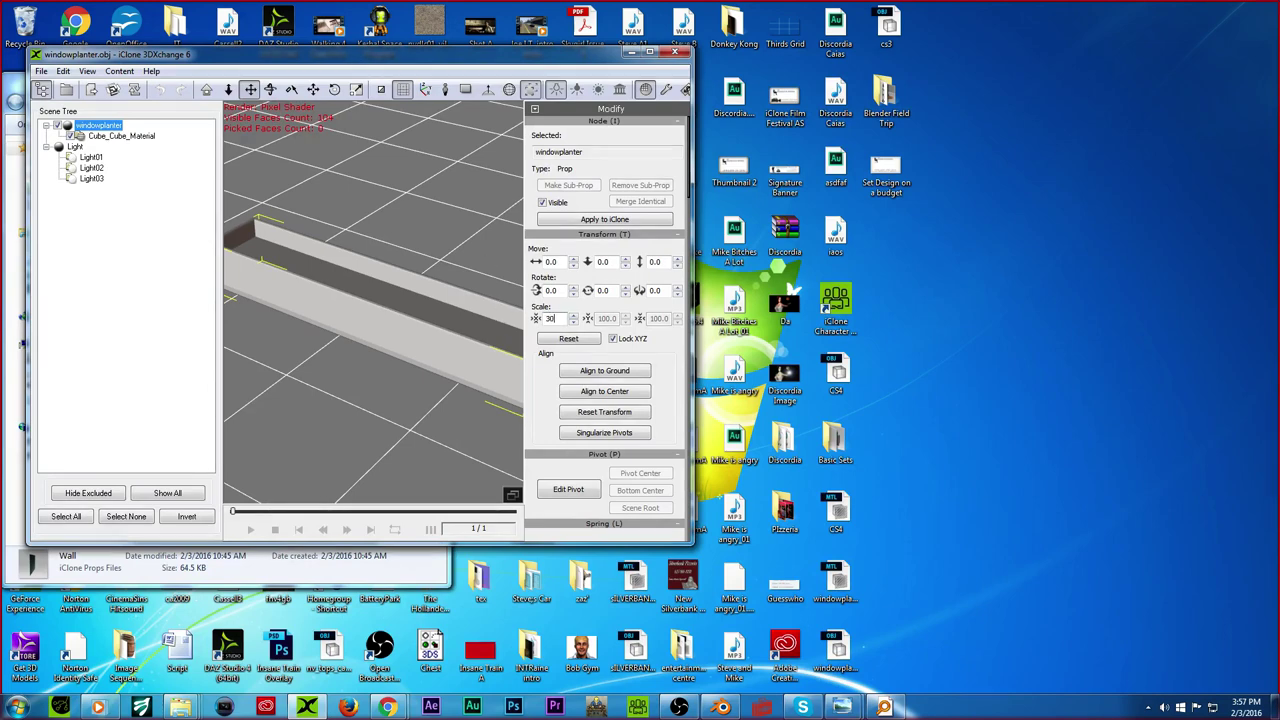
Step: Scale the planter to 30 against the reference figure and export it to the Desktop as an iClone 6 prop
key("Return")
left_click(445, 92)
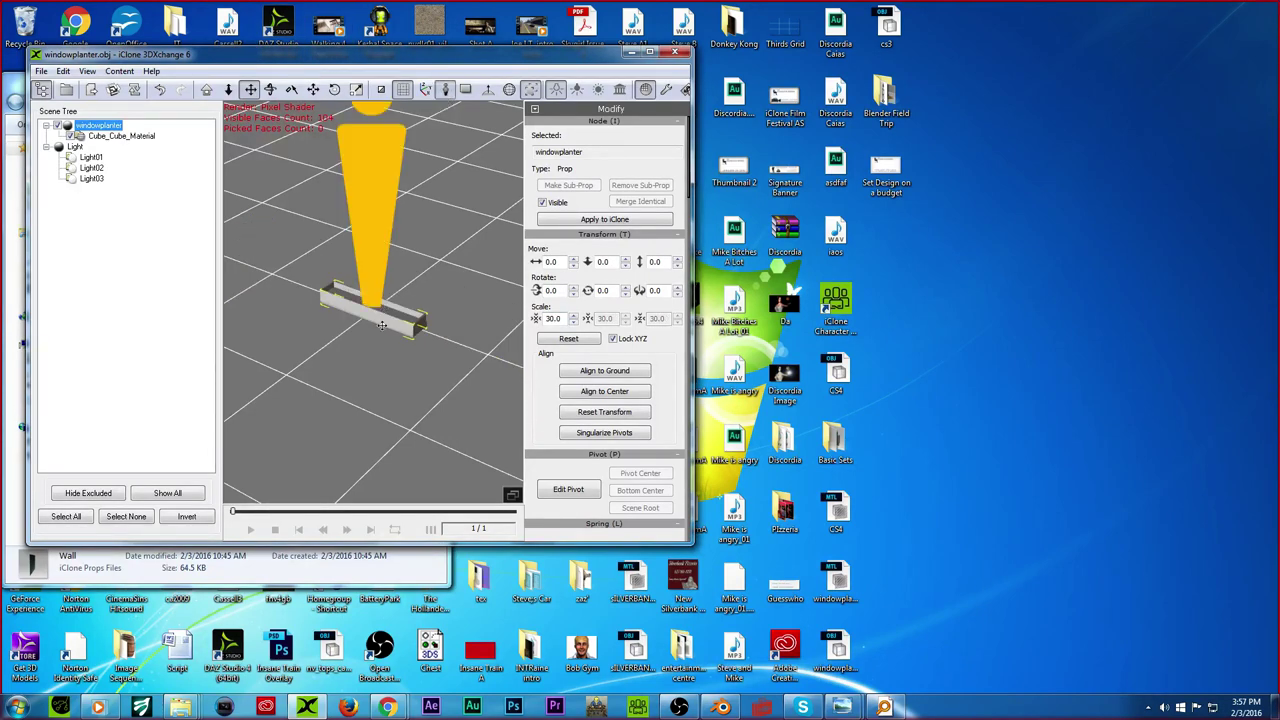
left_click(92, 91)
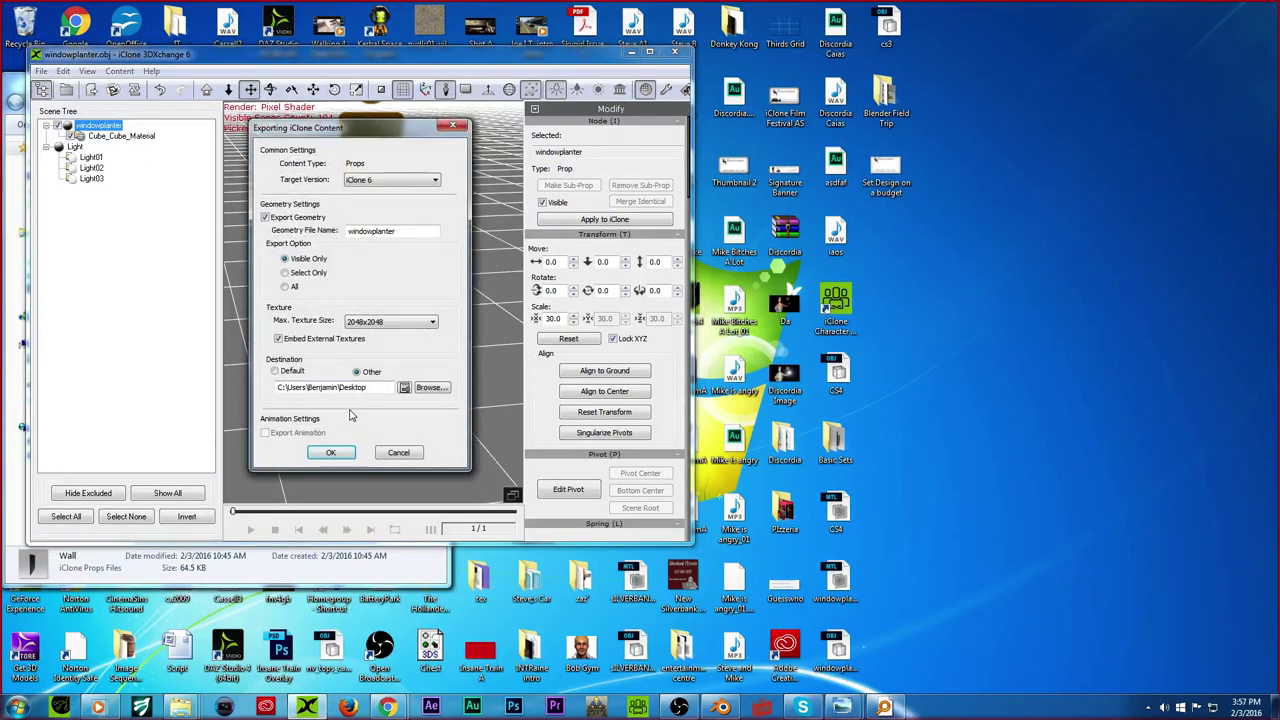
left_click(331, 453)
left_click(390, 330)
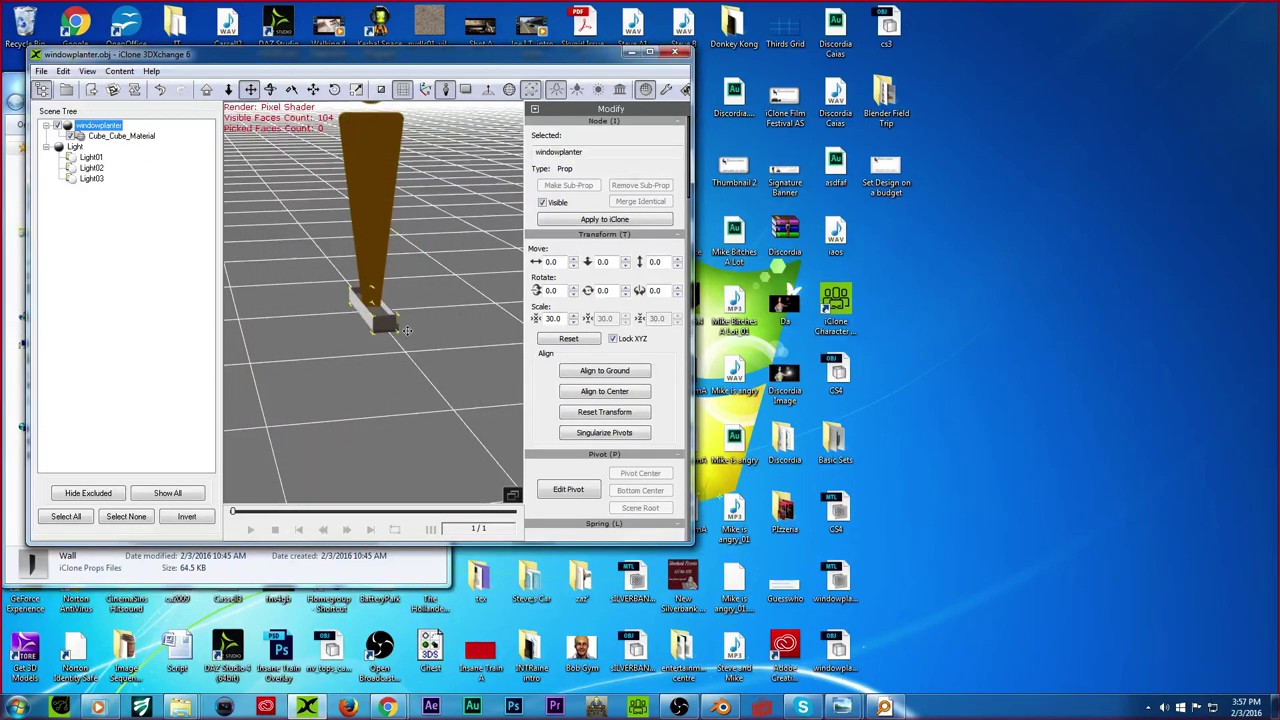
Step: Rename the exported prop file on the desktop as Window Planter and move it into the Basic Sets folder
right_click(882, 234)
left_click(916, 453)
type("Window Plante")
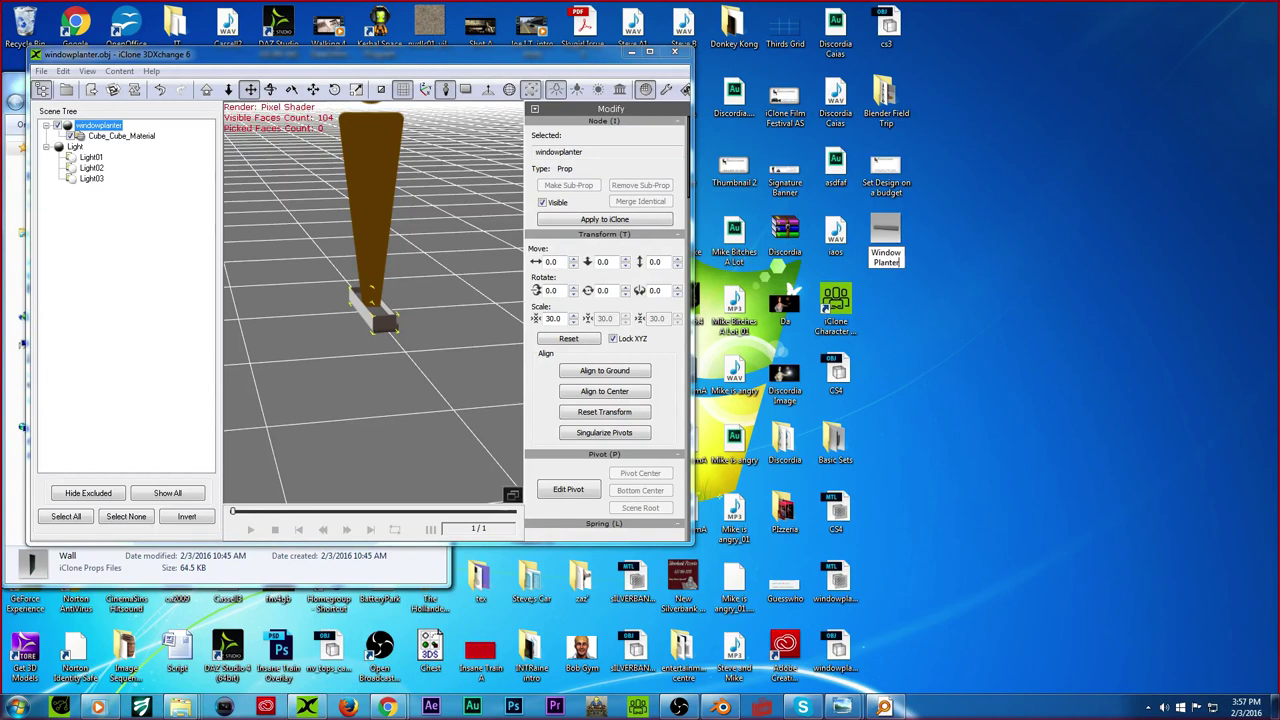
type("r")
key("Return")
left_click_drag(893, 228, 836, 442)
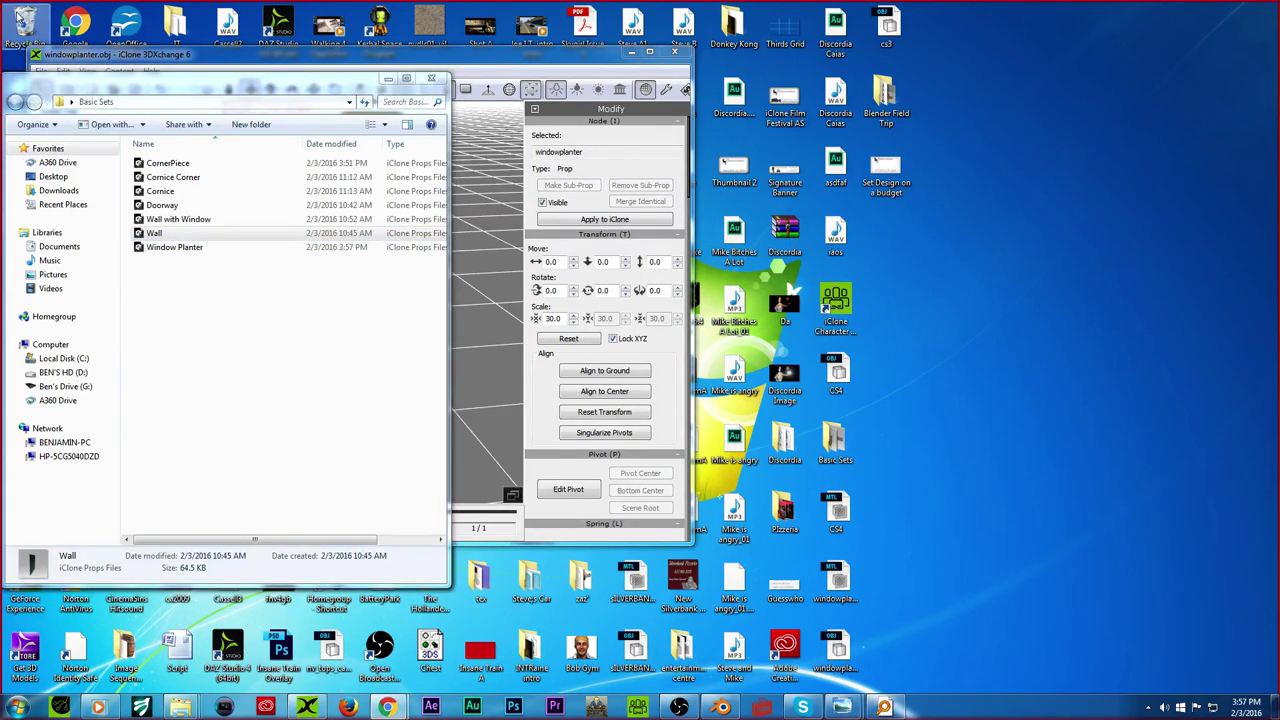
Step: Look over the set-piece prop files in the Basic Sets folder and close its window
left_click(190, 206)
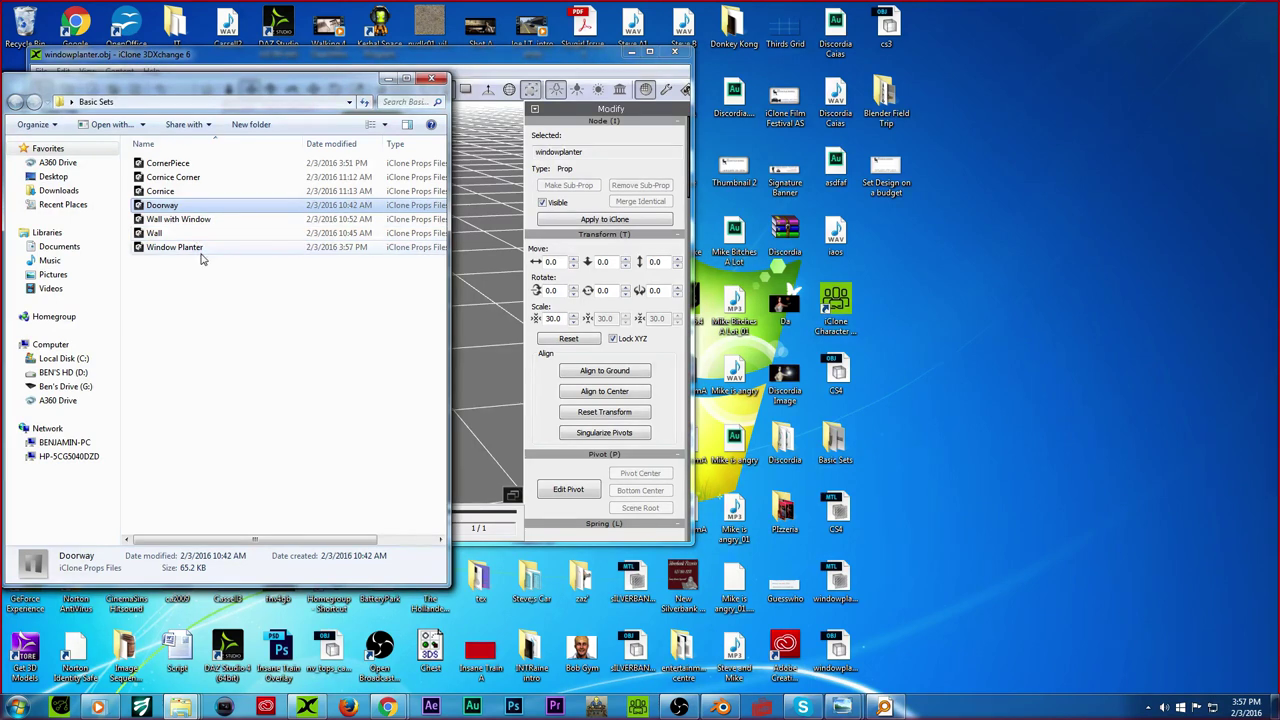
left_click(197, 249, "shift")
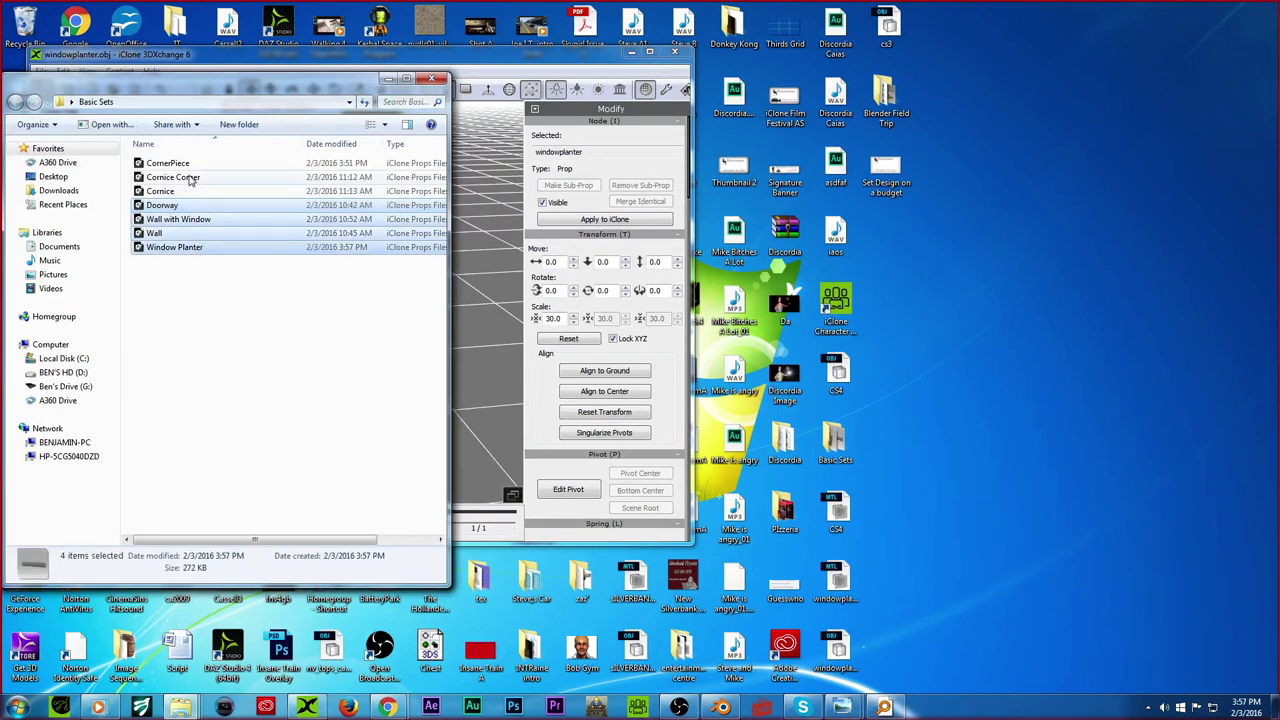
left_click(188, 178)
left_click(186, 163)
left_click(171, 206)
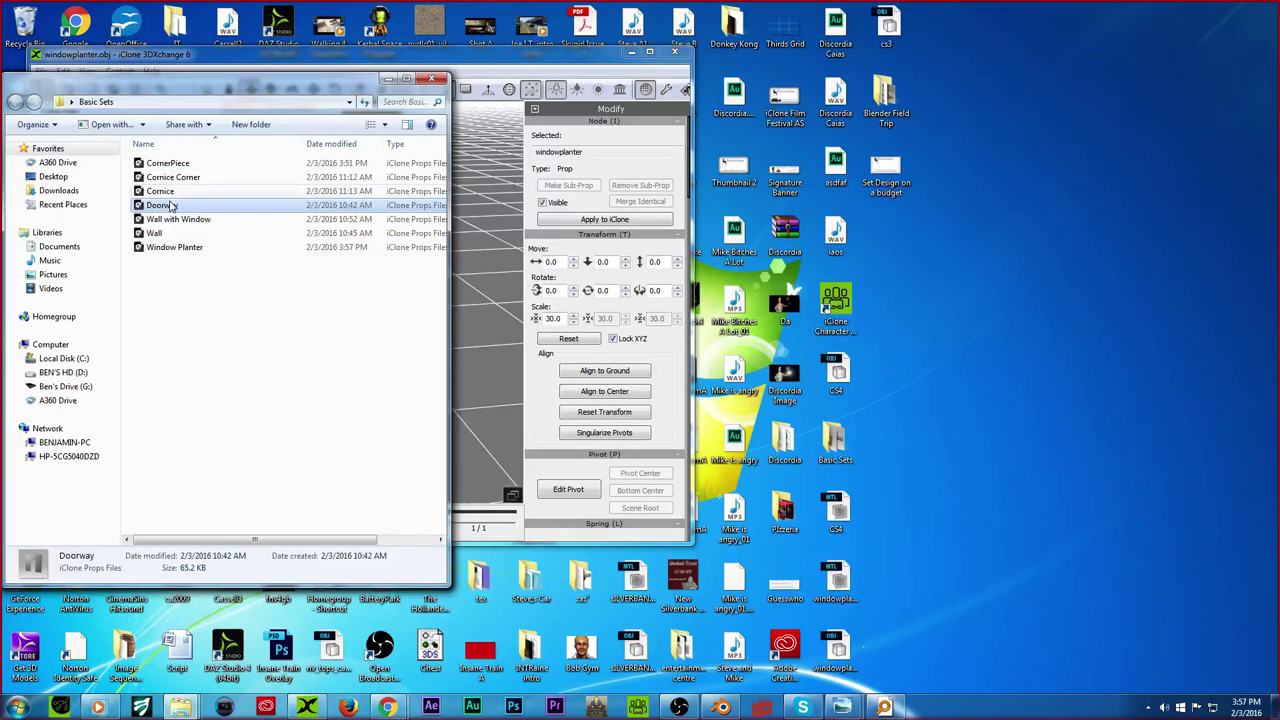
left_click(430, 79)
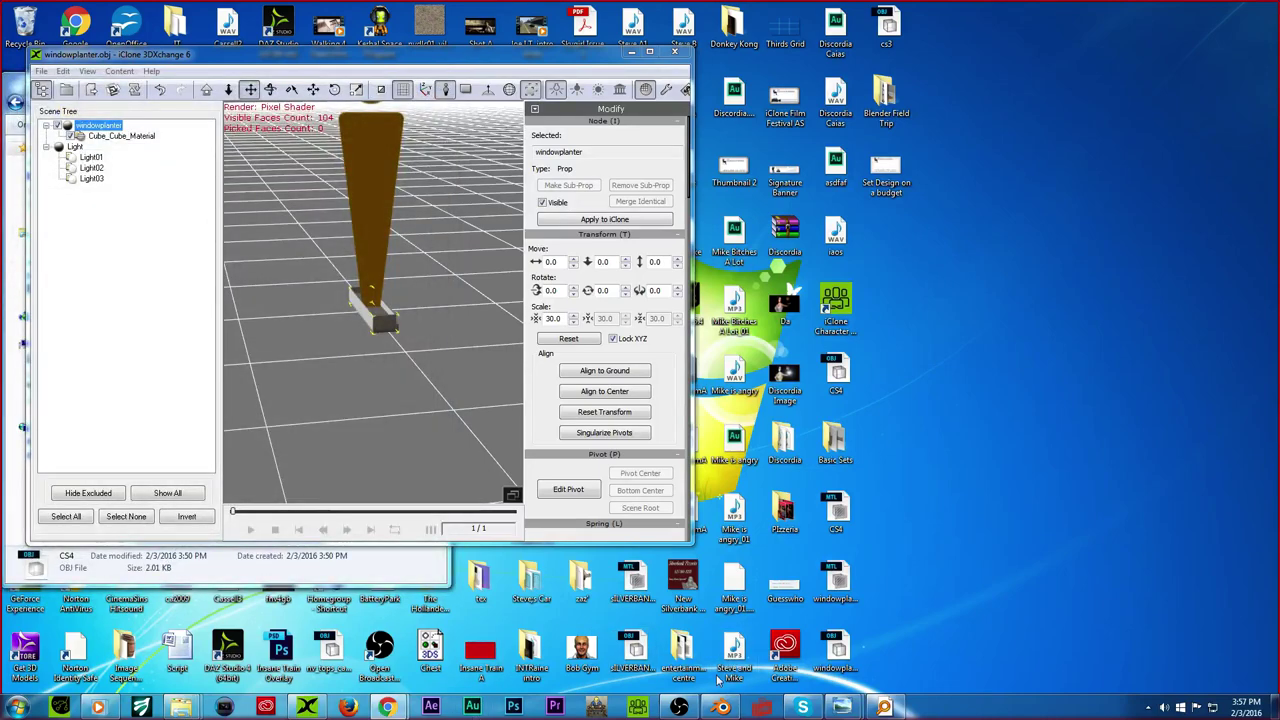
Step: Switch back to Blender, delete the tray and start a new scene from the start-up file
left_click(720, 707)
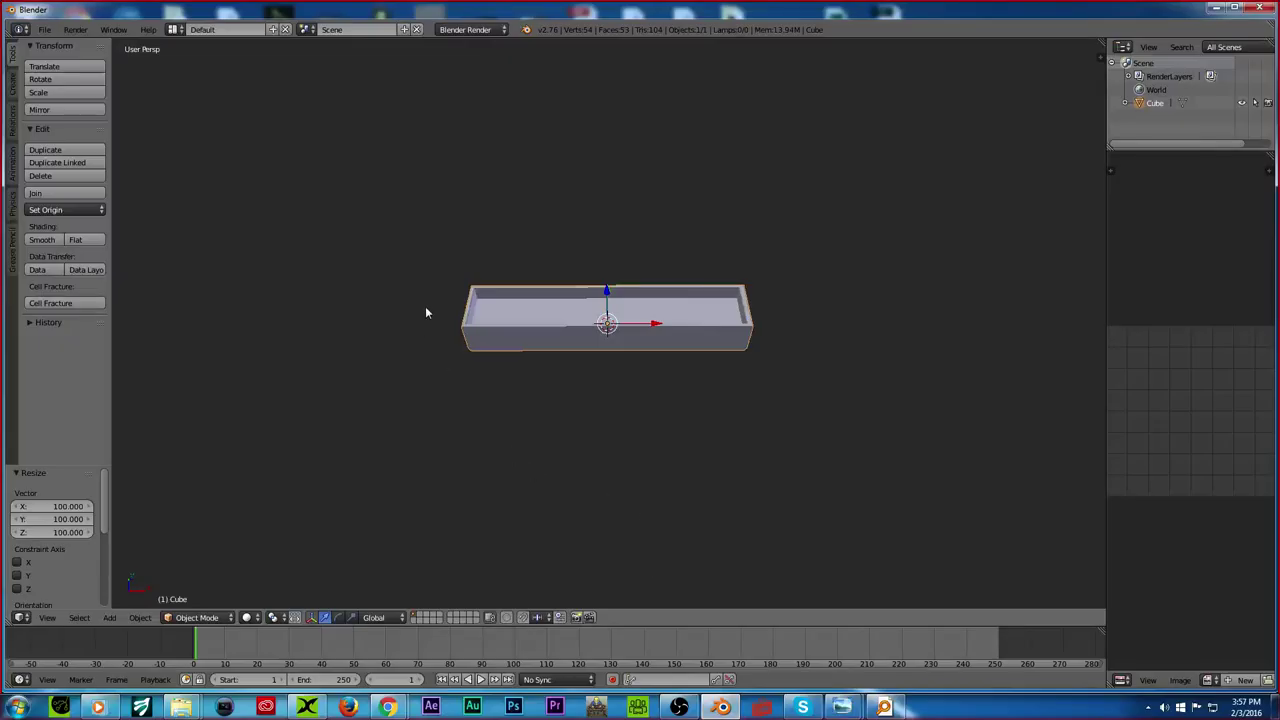
key("x")
left_click(571, 305)
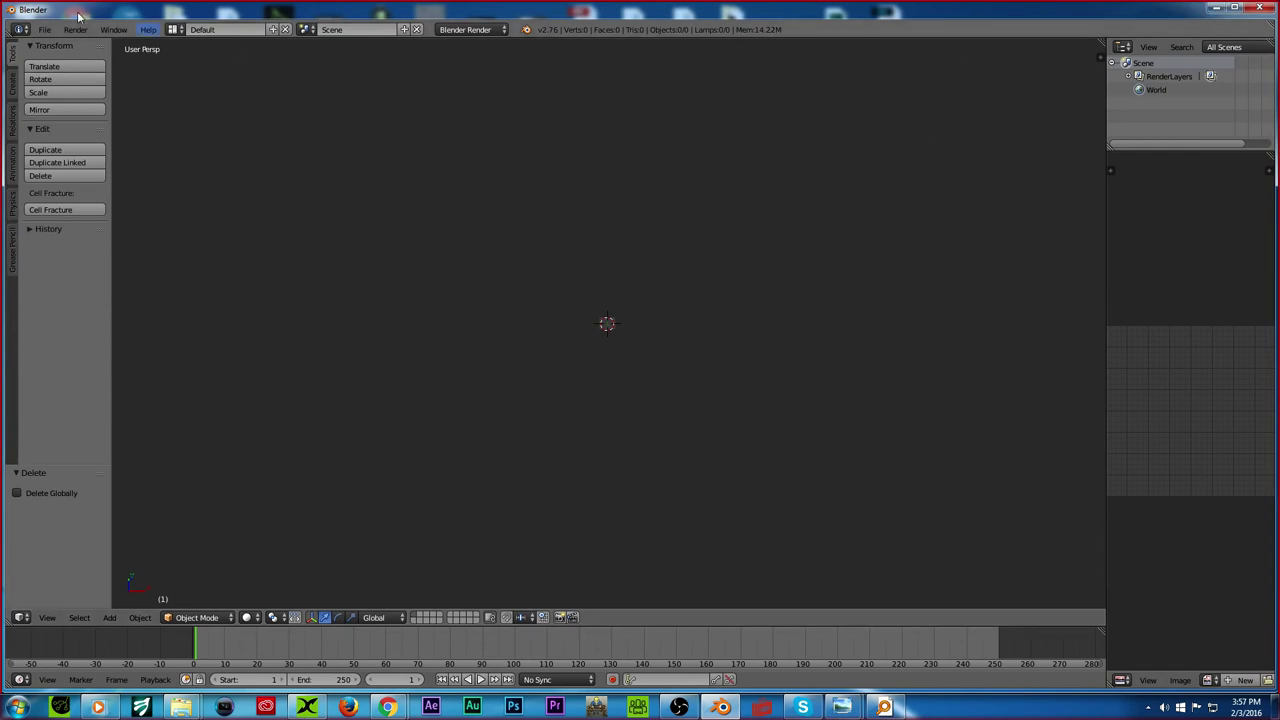
left_click(44, 29)
mouse_move(72, 271)
left_click(44, 29)
left_click(44, 29)
left_click(55, 46)
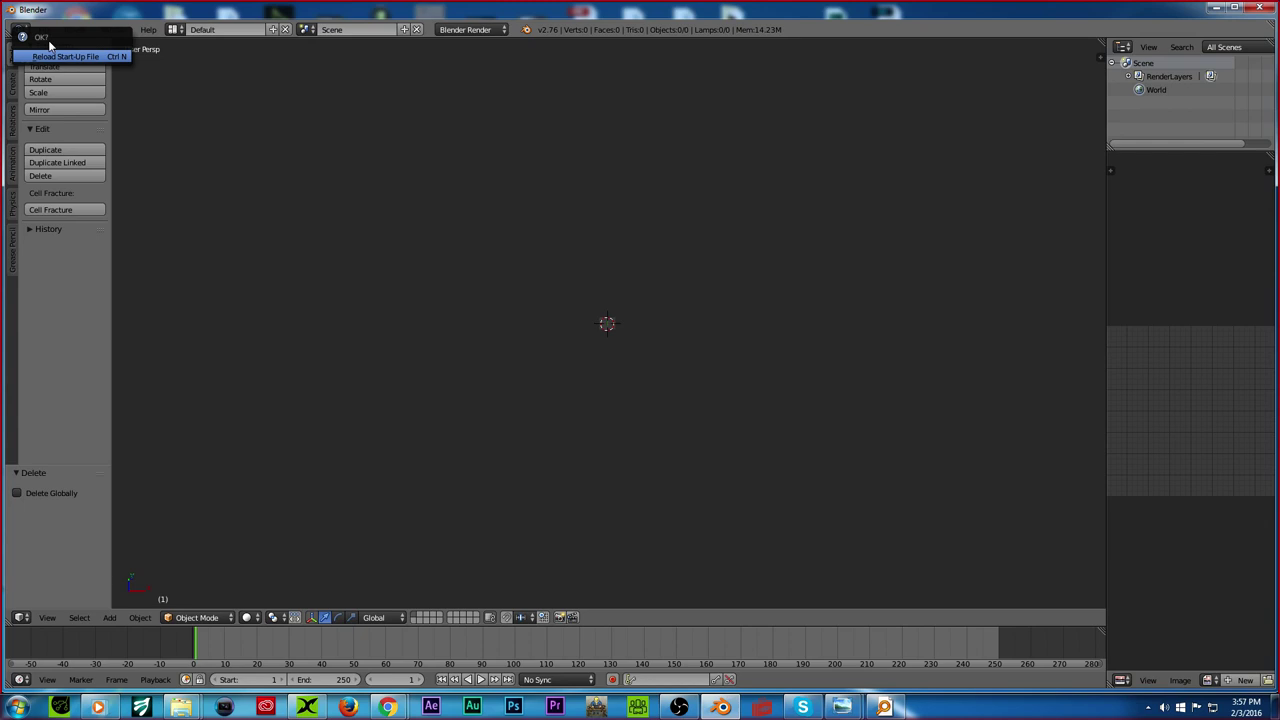
left_click(57, 57)
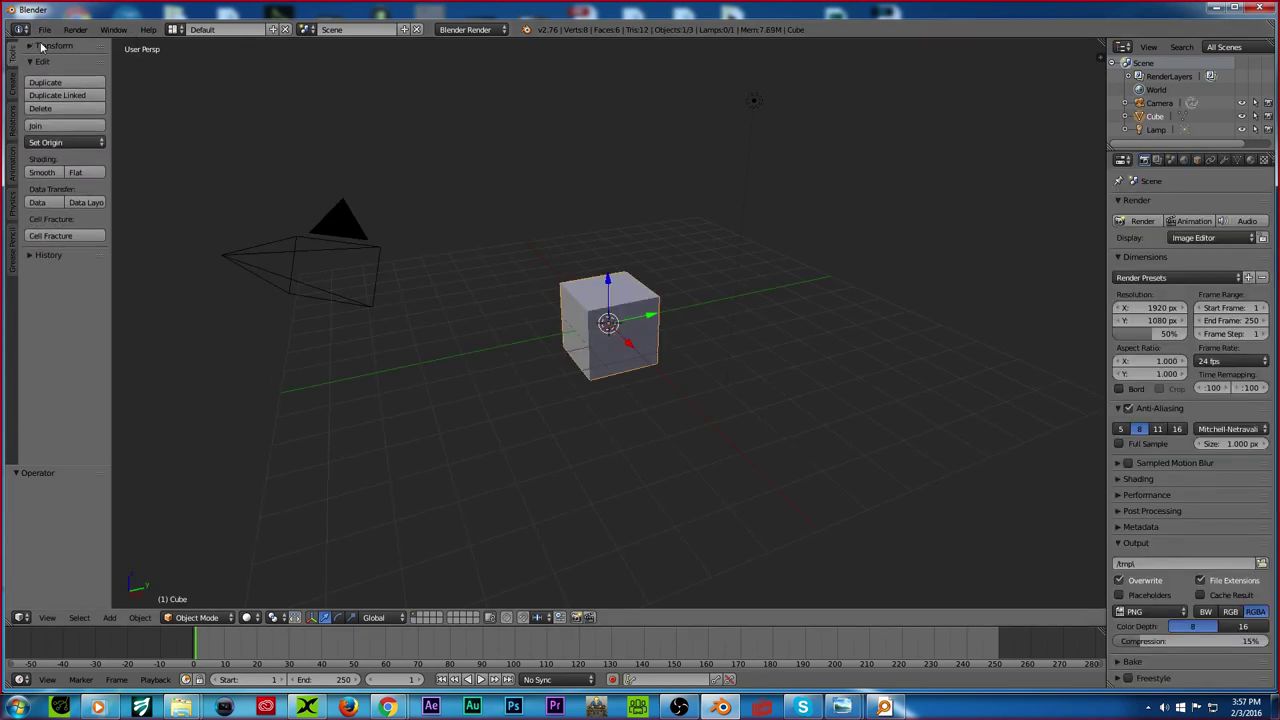
Step: Import CheapSet 1.obj from the Desktop and delete it from the scene
left_click(44, 29)
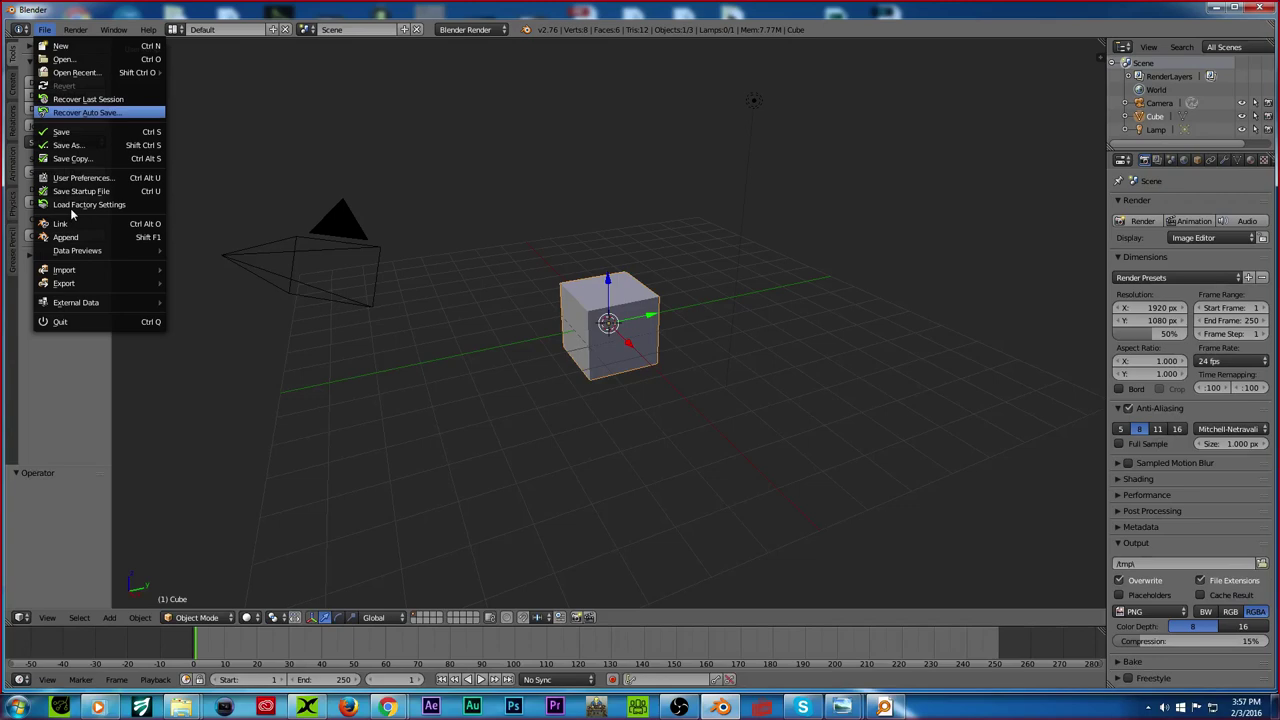
mouse_move(74, 275)
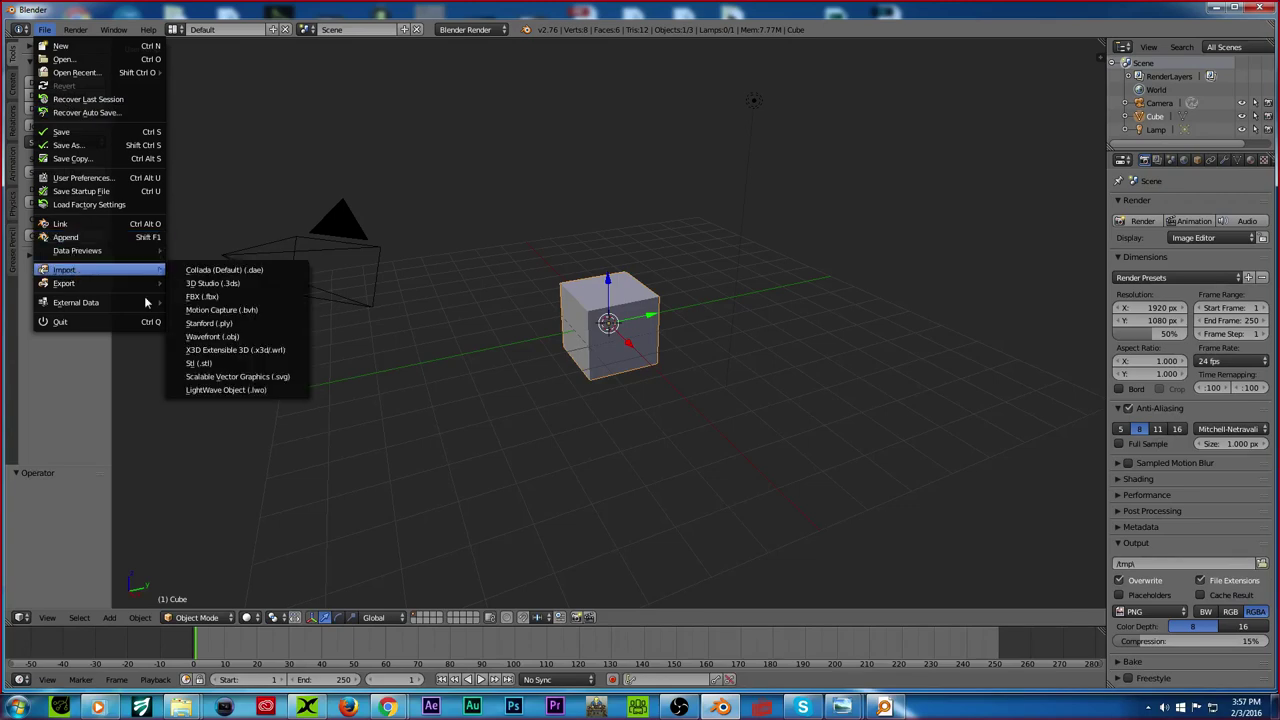
left_click(226, 336)
left_click(44, 280)
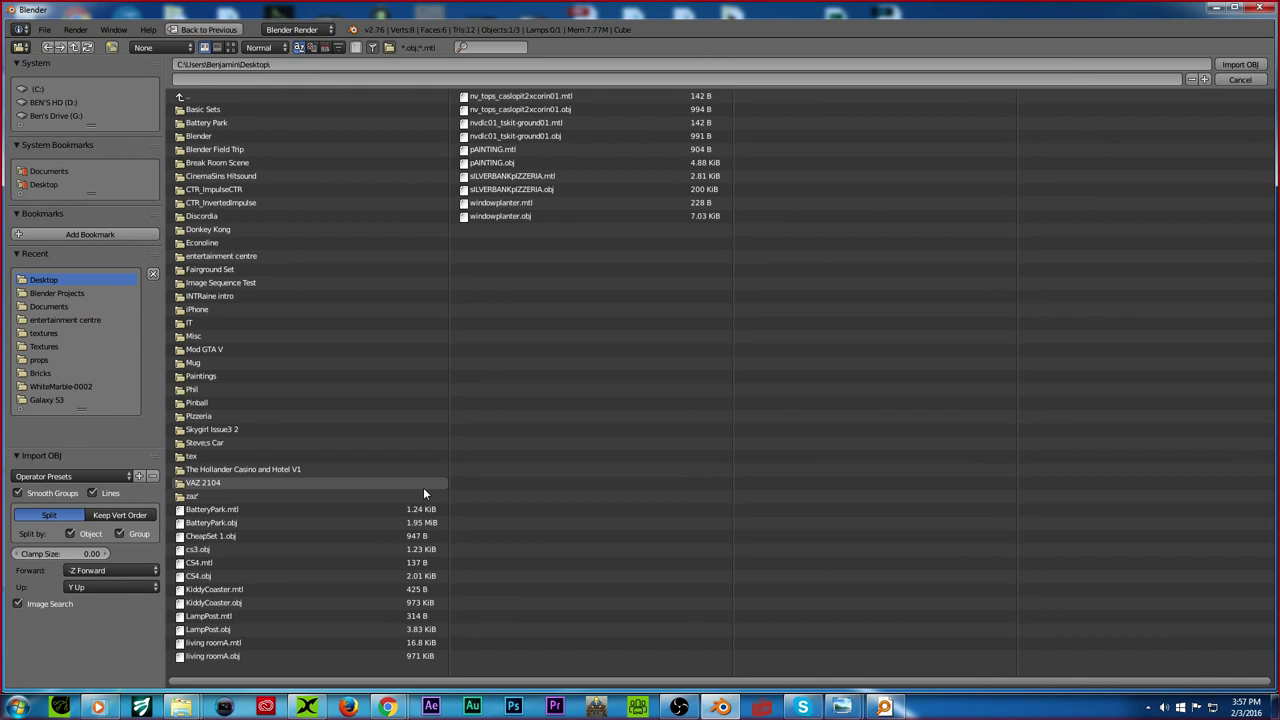
left_click(242, 538)
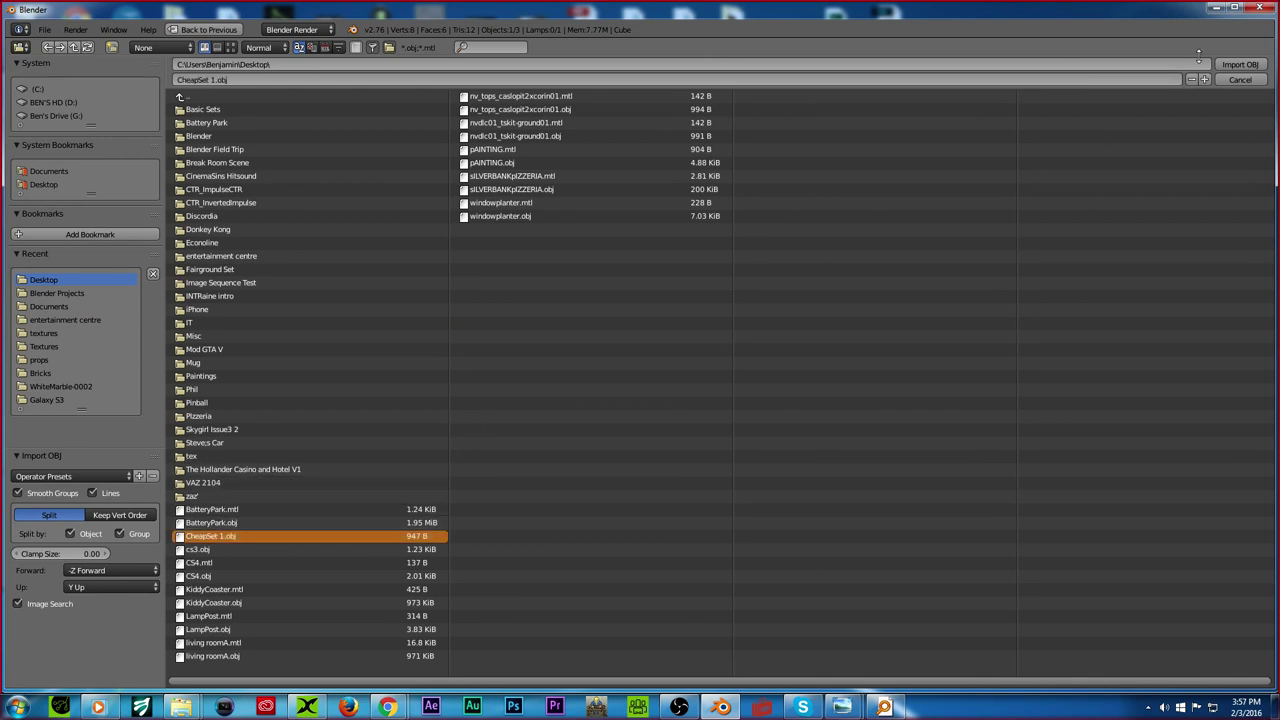
left_click(1237, 65)
scroll(683, 260, "down", 5)
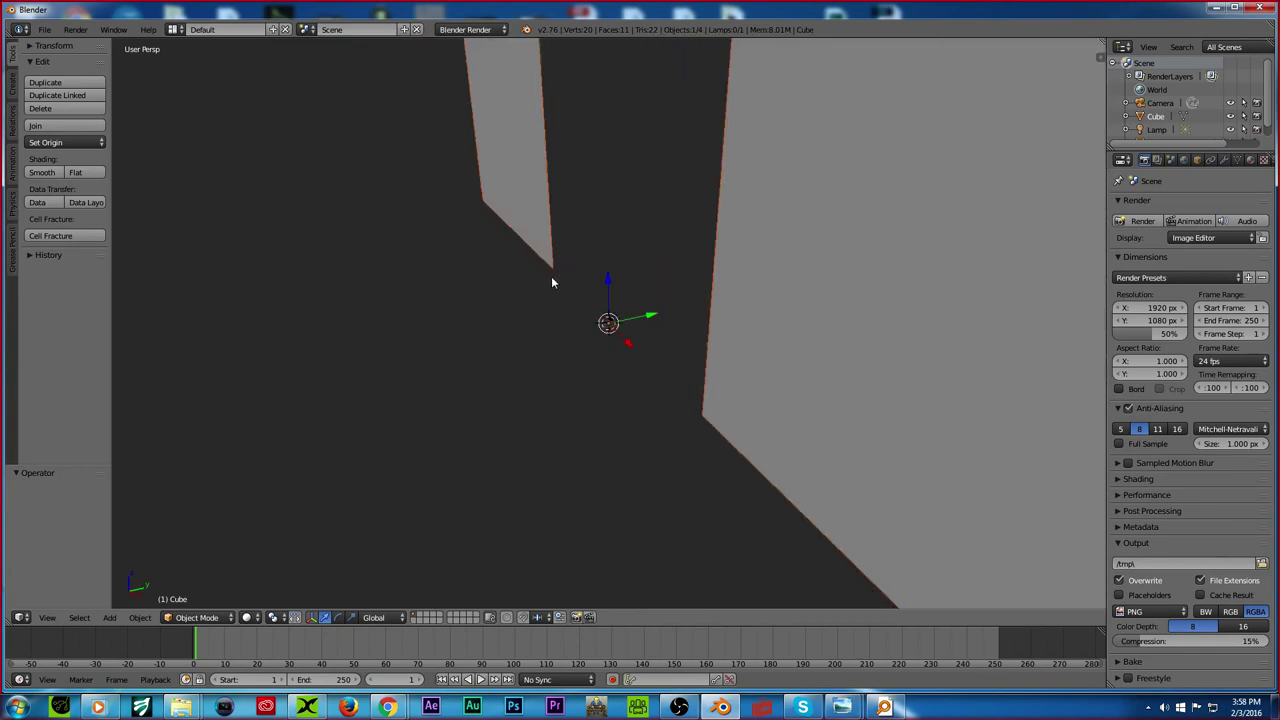
key("x")
left_click(553, 280)
scroll(537, 277, "up", 6)
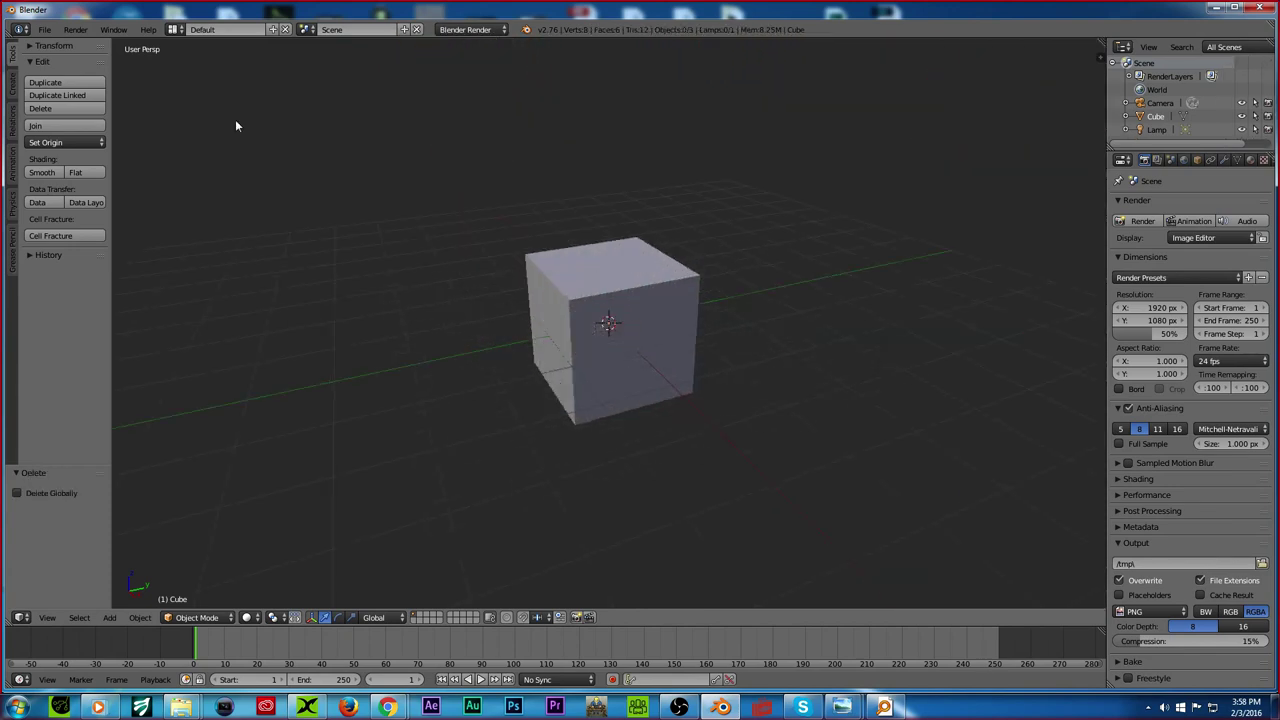
Step: Import the wall piece cs3.obj from the Desktop as a Wavefront OBJ
left_click(45, 29)
mouse_move(89, 270)
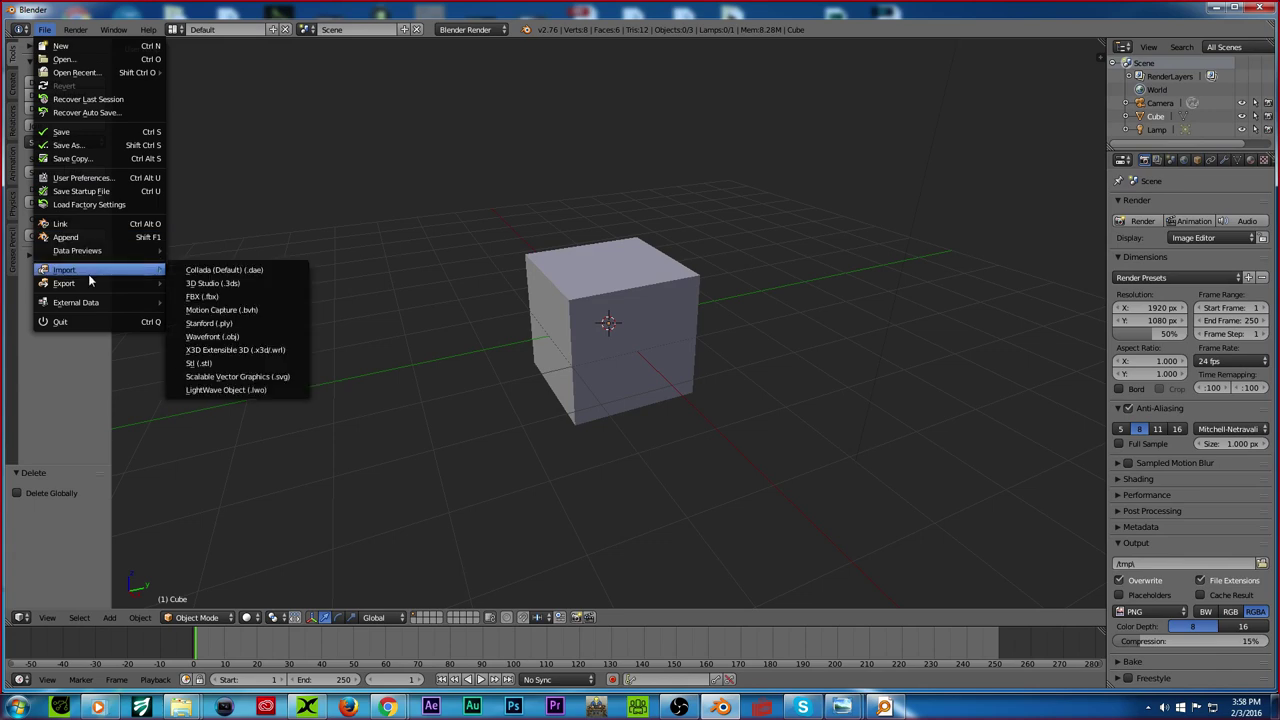
left_click(216, 340)
left_click(239, 539)
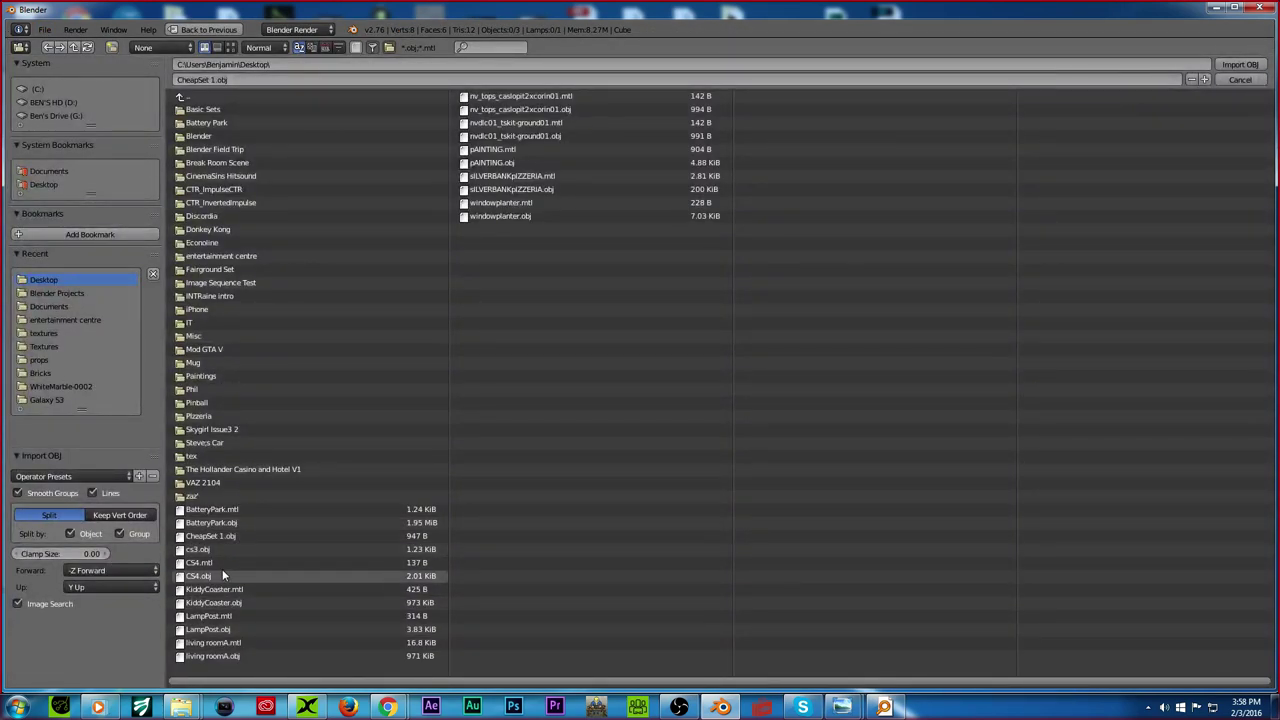
left_click(226, 549)
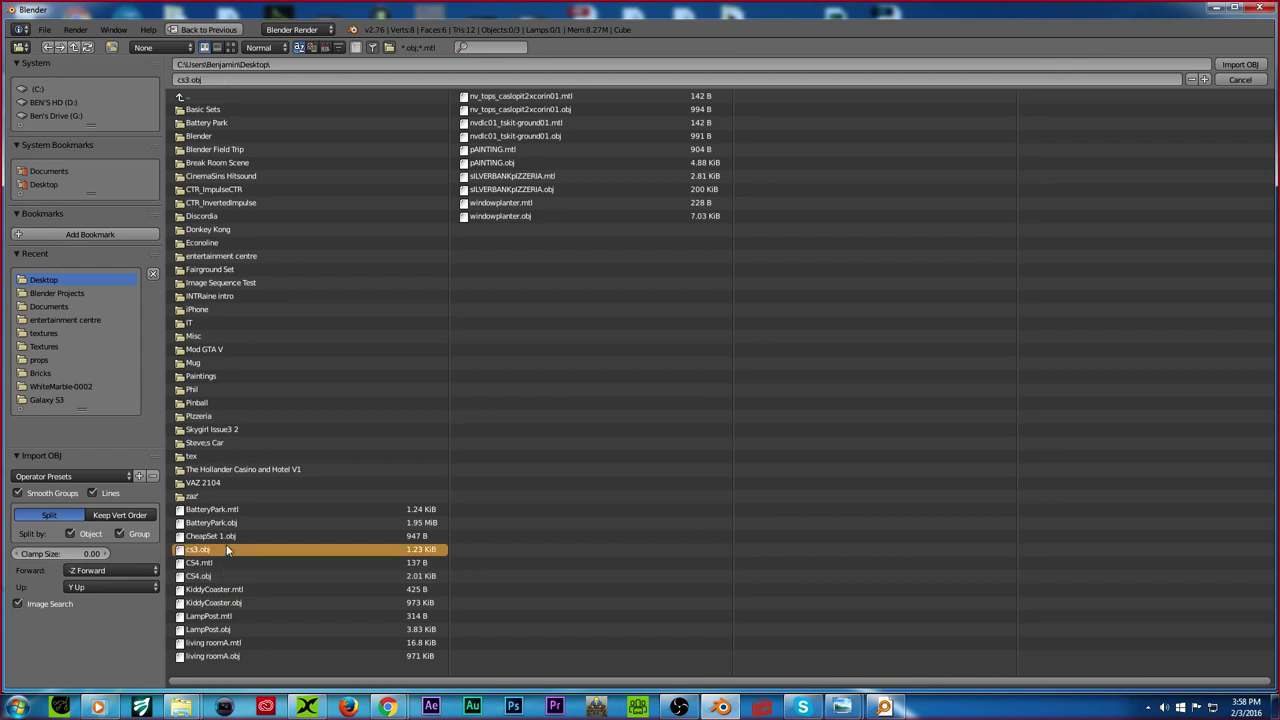
left_click(1241, 65)
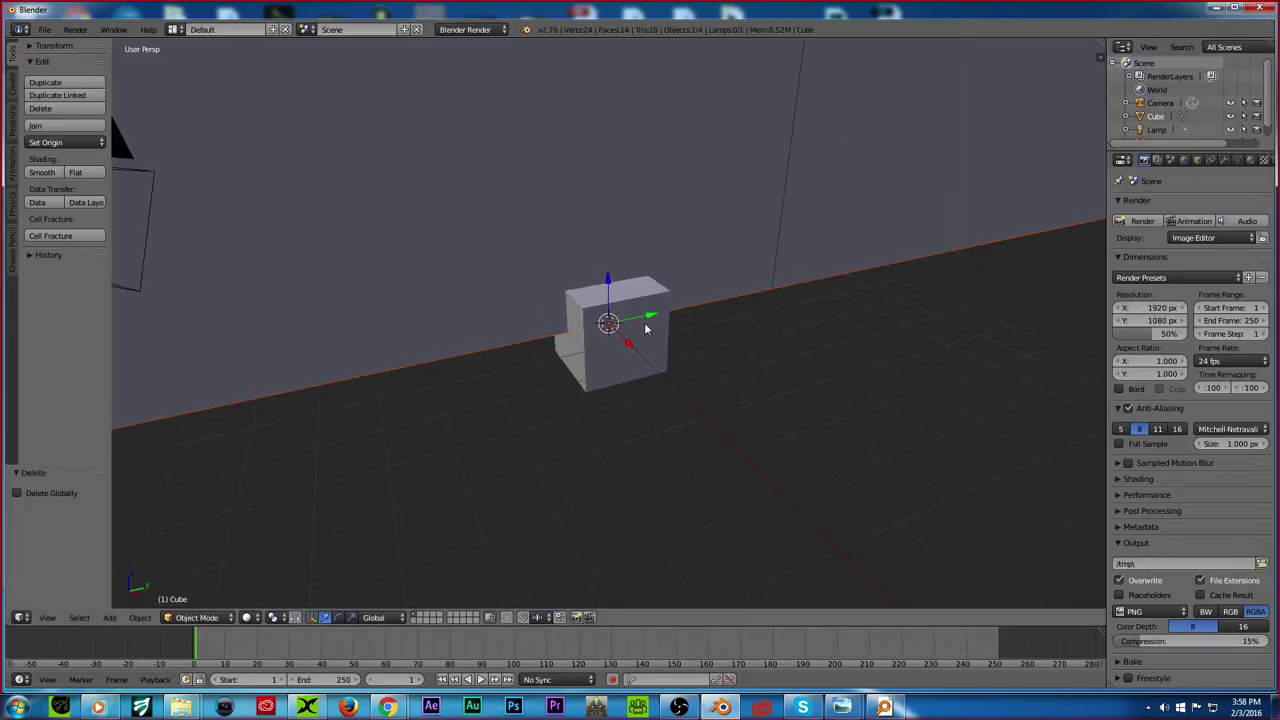
Step: Scale the imported window wall by 0.01
scroll(633, 335, "down", 2)
scroll(631, 337, "up", 3)
type("s.01")
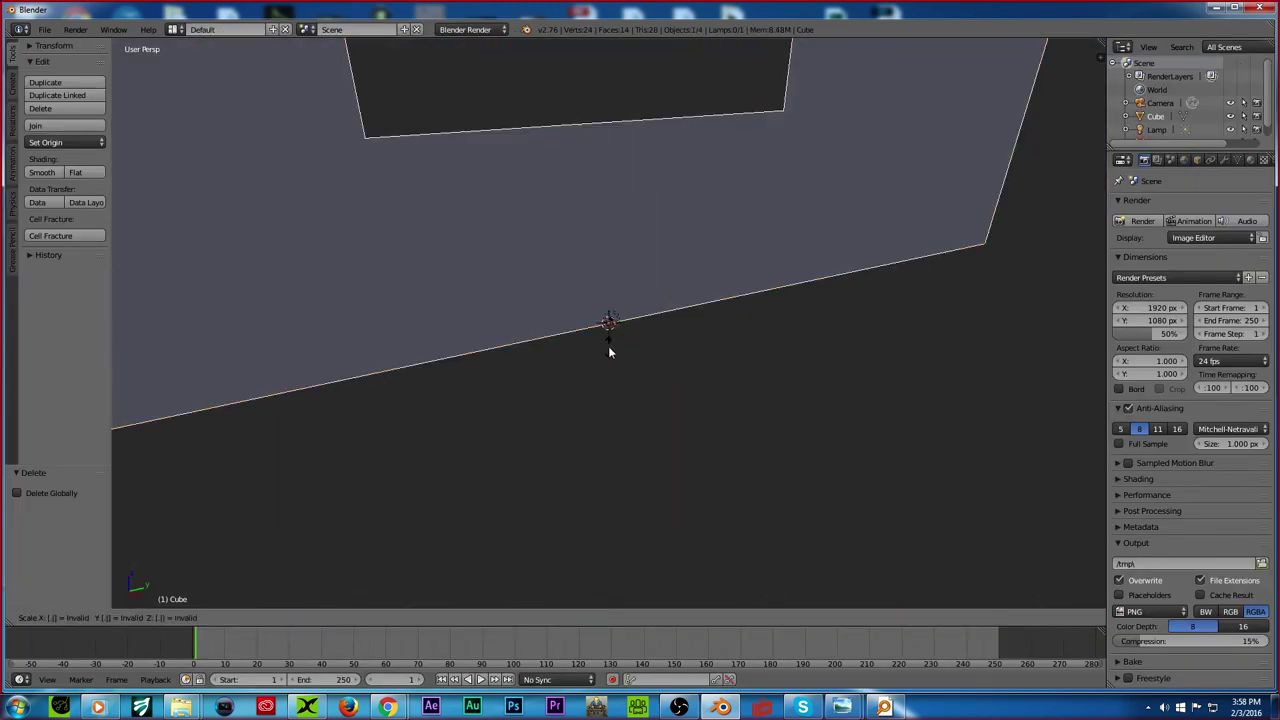
key("Return")
scroll(642, 340, "up", 10)
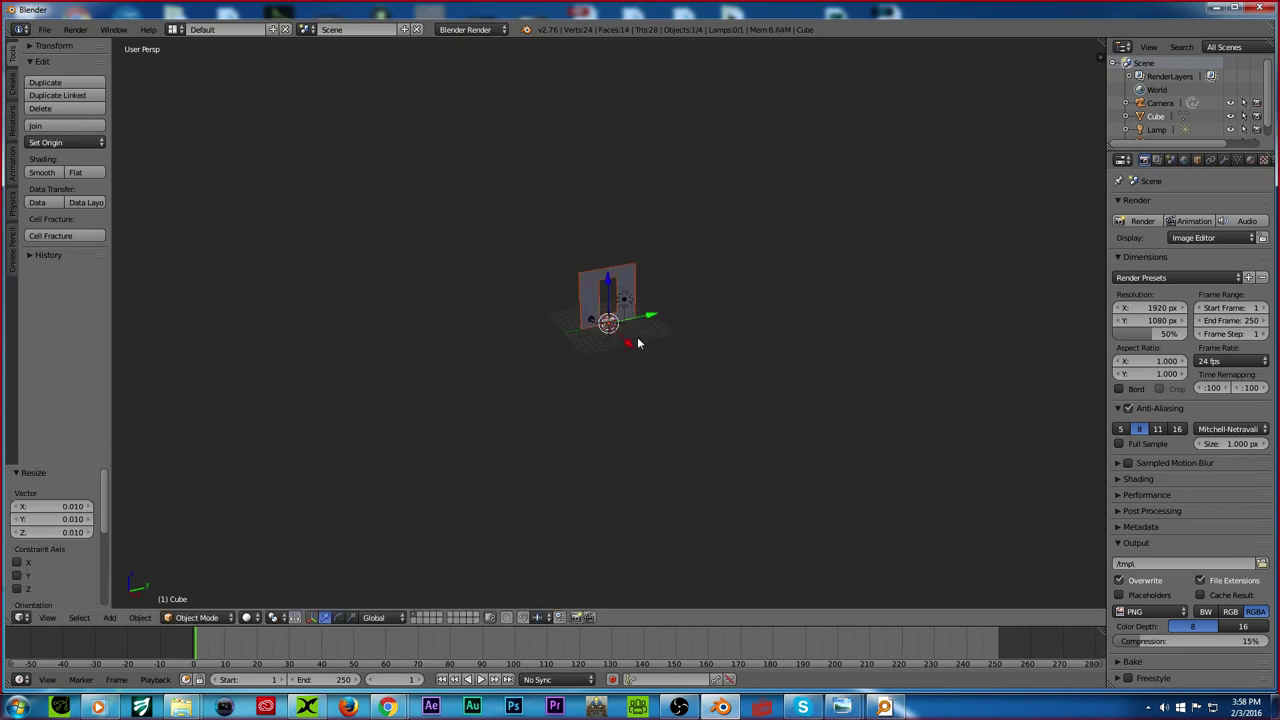
Step: Delete the default cube, camera and lamp, keeping only the imported wall
key("KP_1")
scroll(581, 306, "down", 6)
key("KP_3")
scroll(581, 306, "down", 6)
scroll(581, 306, "up", 3)
middle_click_drag(581, 306, 663, 384)
key("x")
left_click(615, 343)
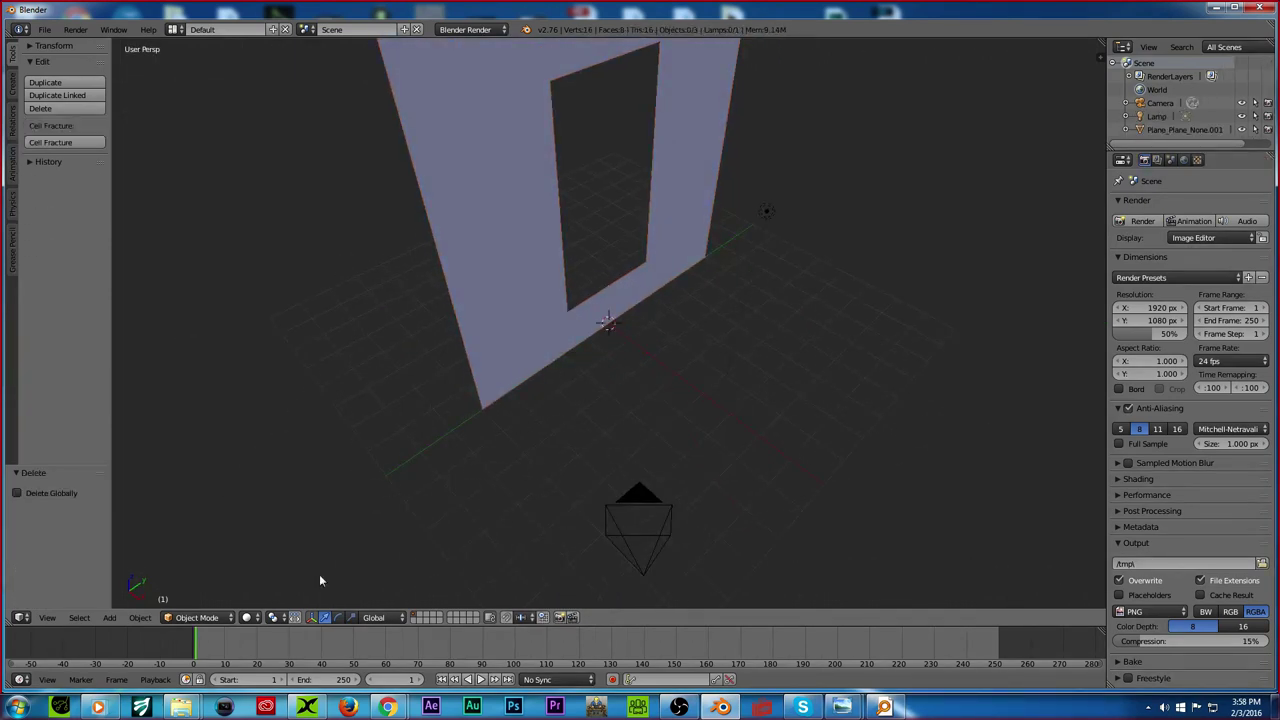
right_click(652, 531)
right_click(780, 203, "shift")
key("x")
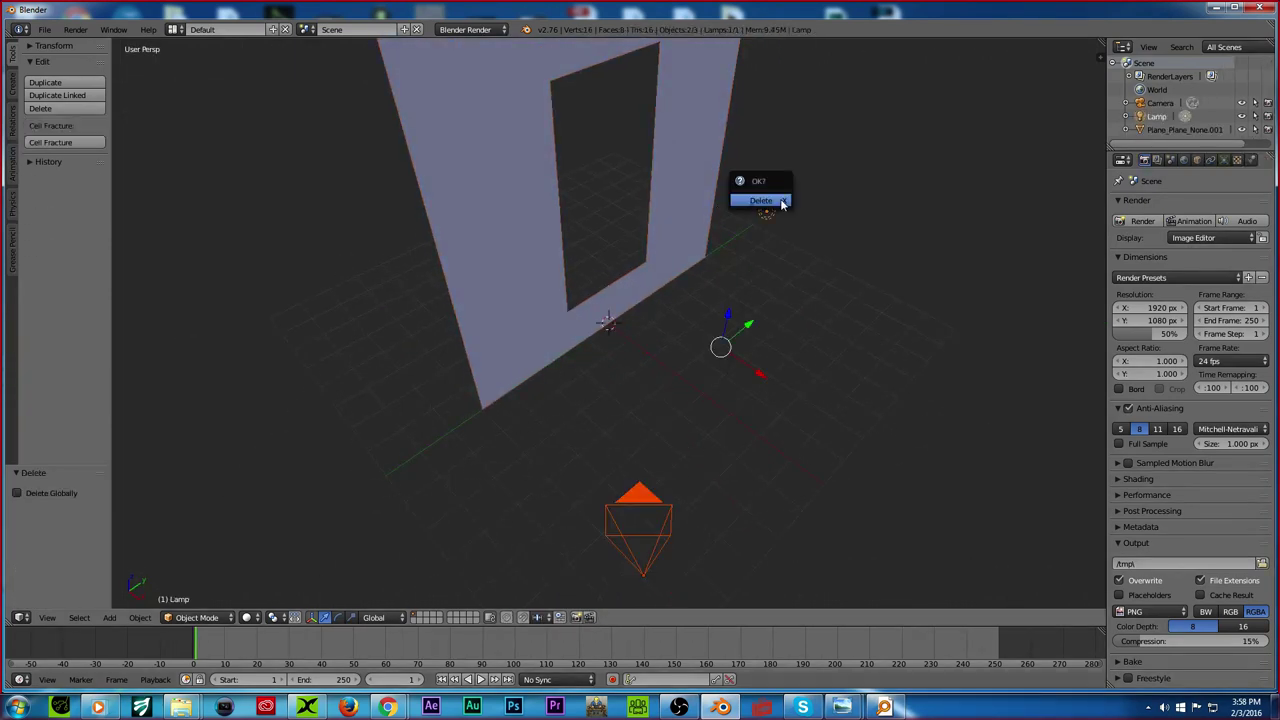
left_click(757, 197)
Step: Add a plane mesh at the foot of the wall and move it up 1 along Z
middle_click_drag(586, 294, 531, 343)
left_click(108, 617)
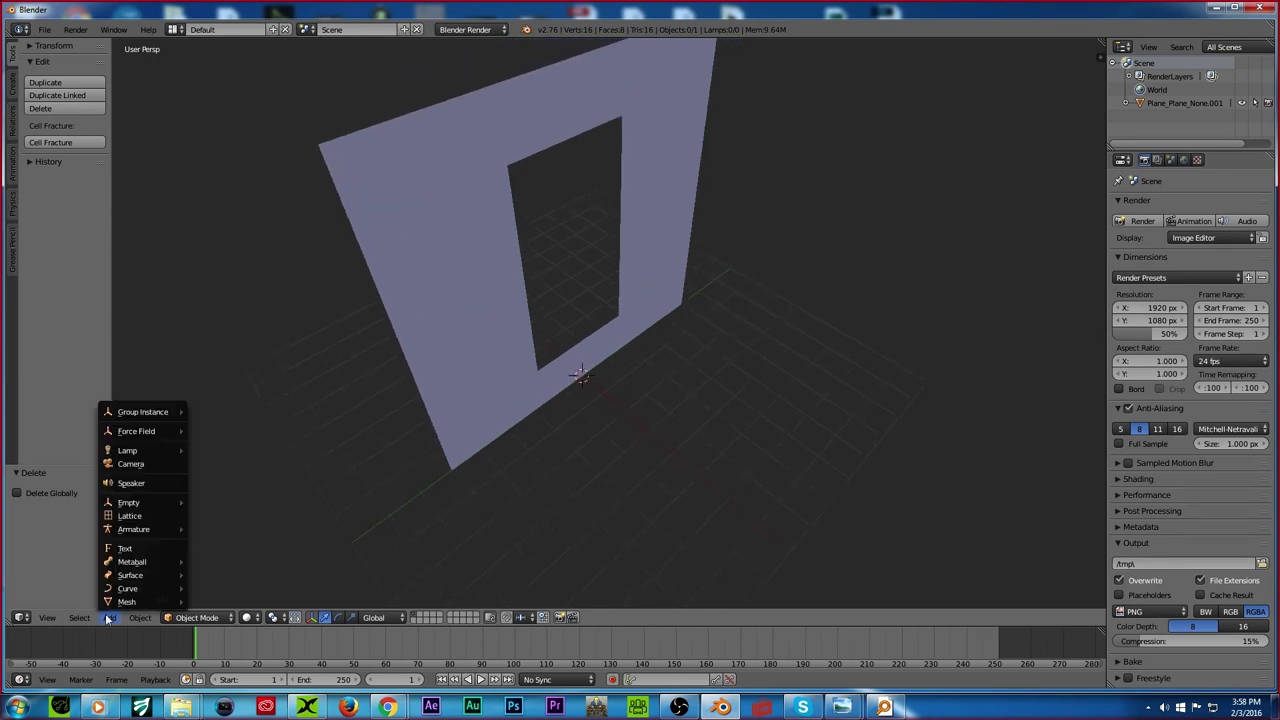
mouse_move(128, 604)
left_click(215, 477)
scroll(548, 415, "up", 3)
key("g")
key("z")
key("1")
key("Return")
Step: Raise the plane a further 0.5 along Z toward the window opening's lower edge
key("KP_1")
key("KP_5")
scroll(524, 332, "up", 4)
key("KP_3")
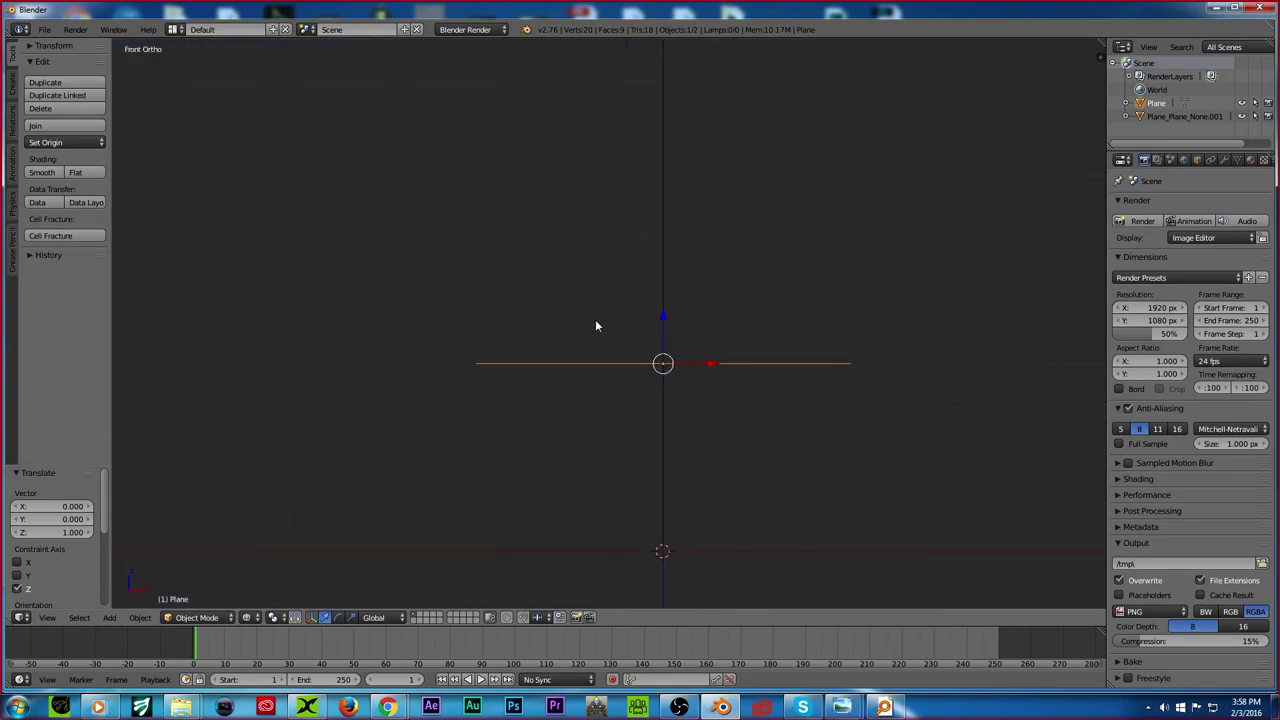
scroll(591, 325, "down", 3)
type("gz.5")
key("Return")
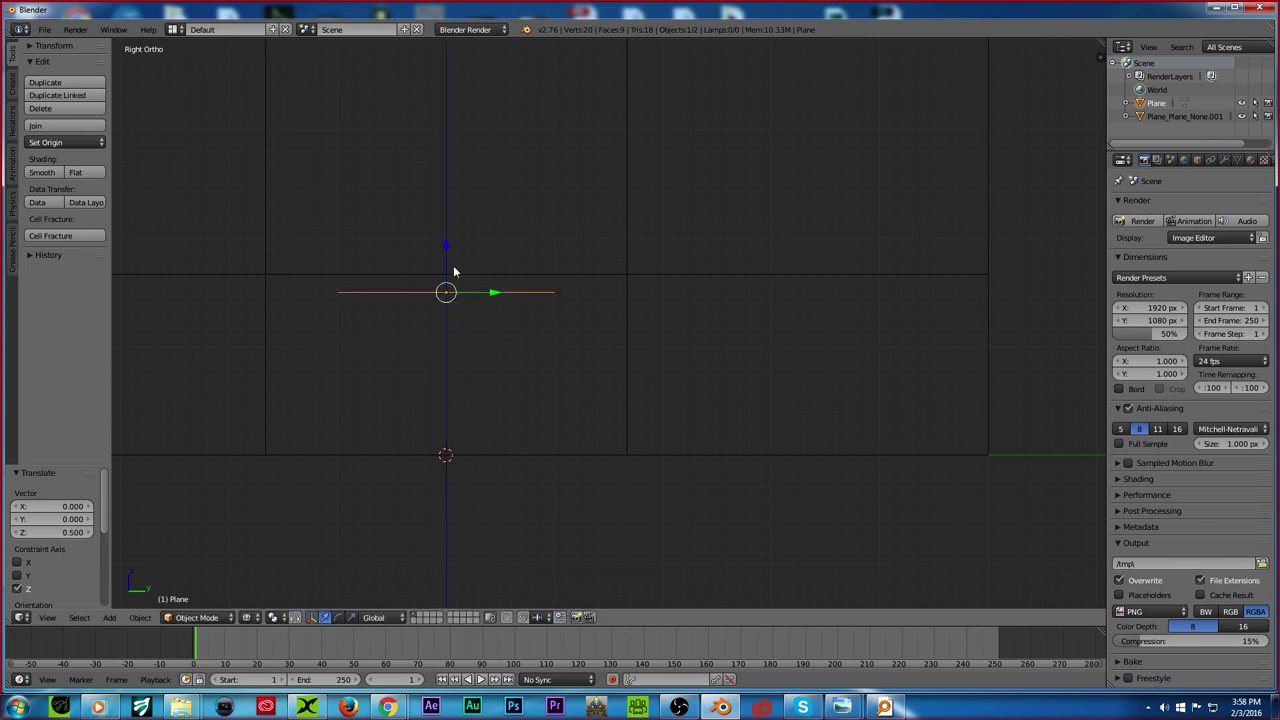
type("gz.5")
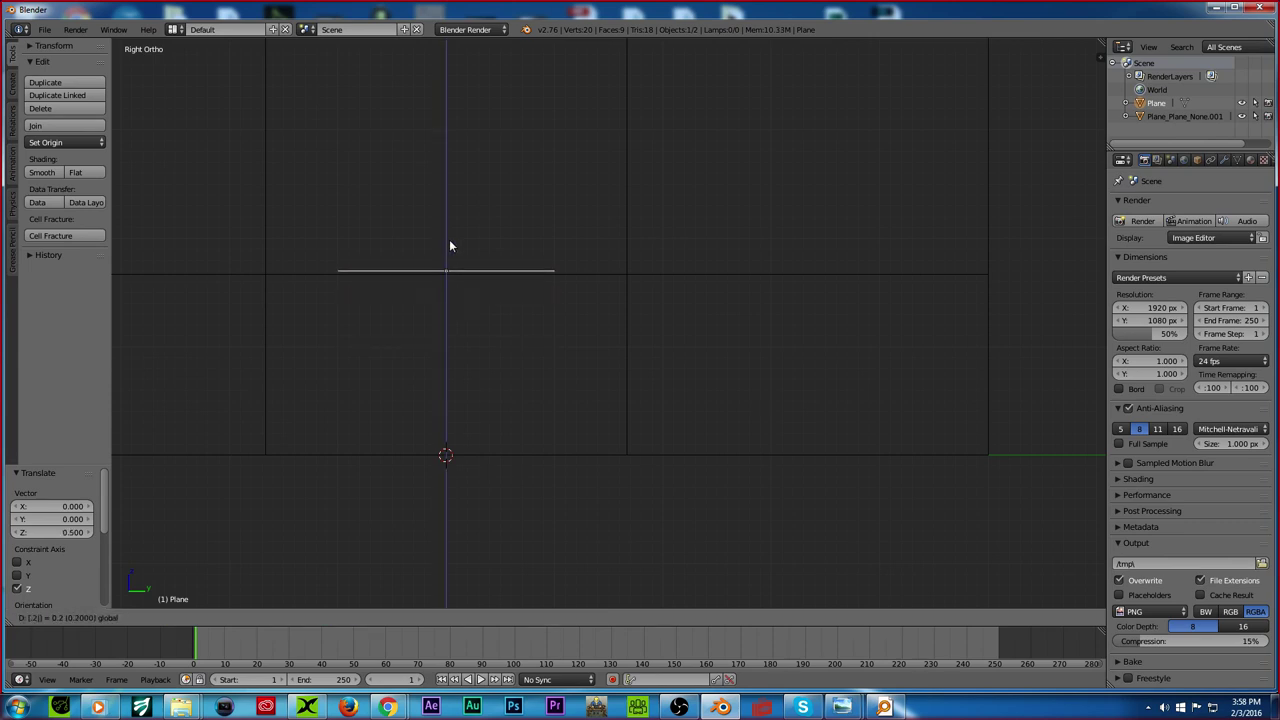
key("Escape")
scroll(452, 252, "up", 5)
middle_click_drag(450, 260, 692, 338, "shift")
scroll(630, 315, "down", 5)
scroll(548, 295, "up", 6)
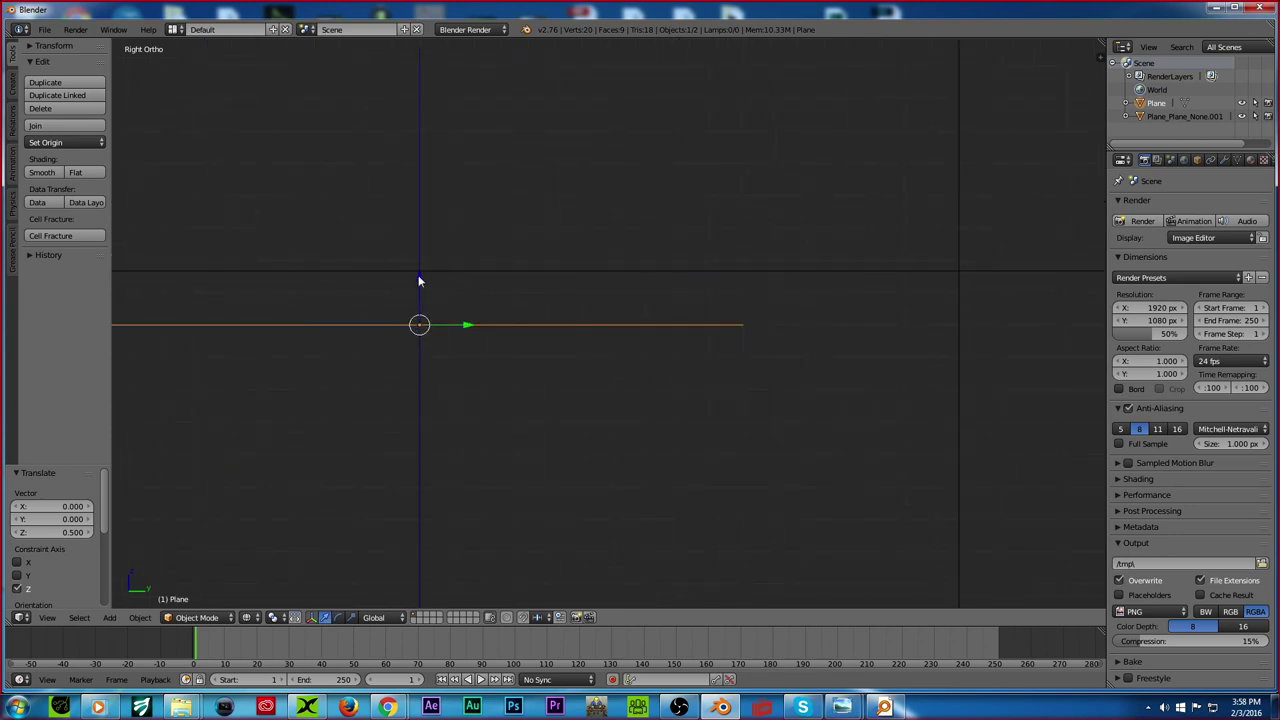
key("g")
key("z")
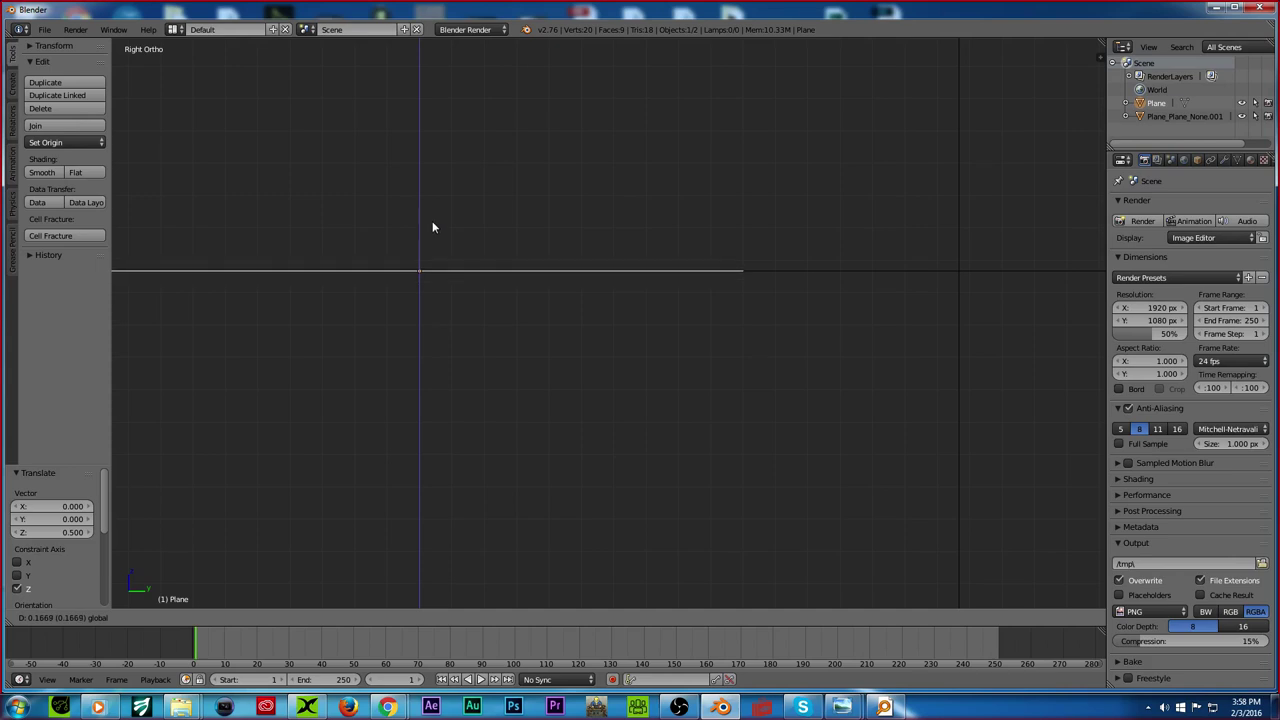
type(".1")
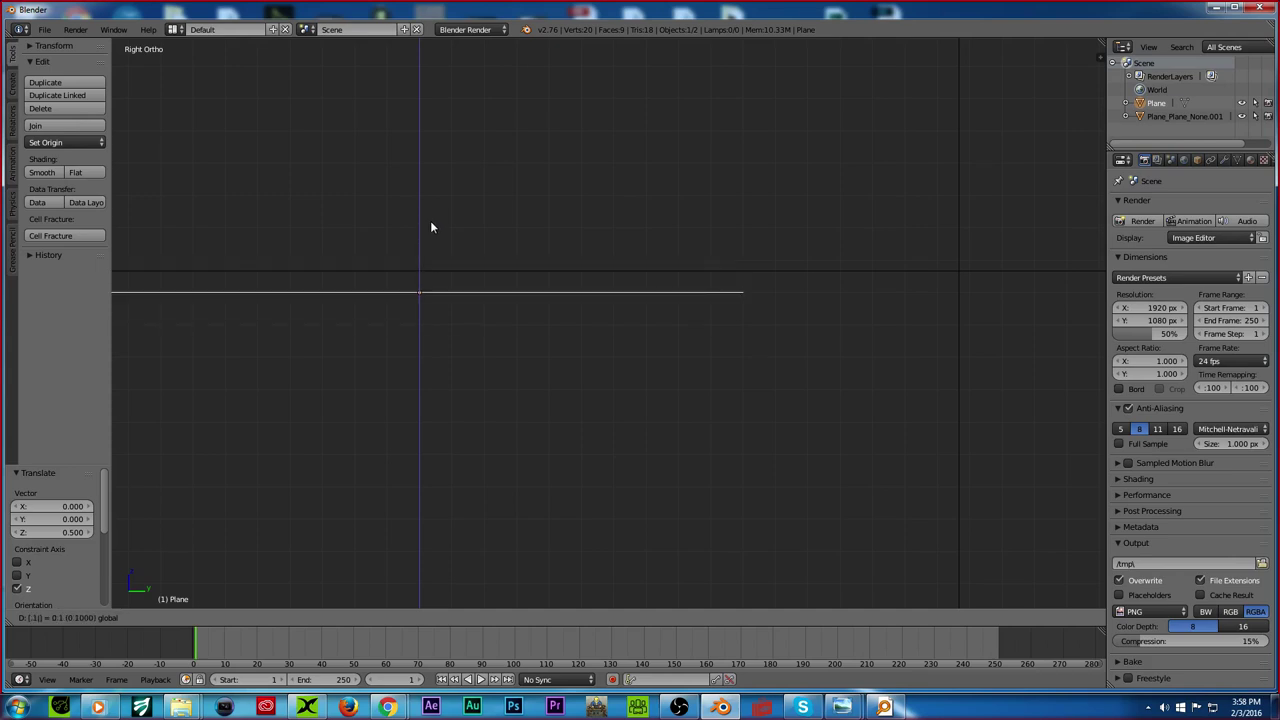
type("67")
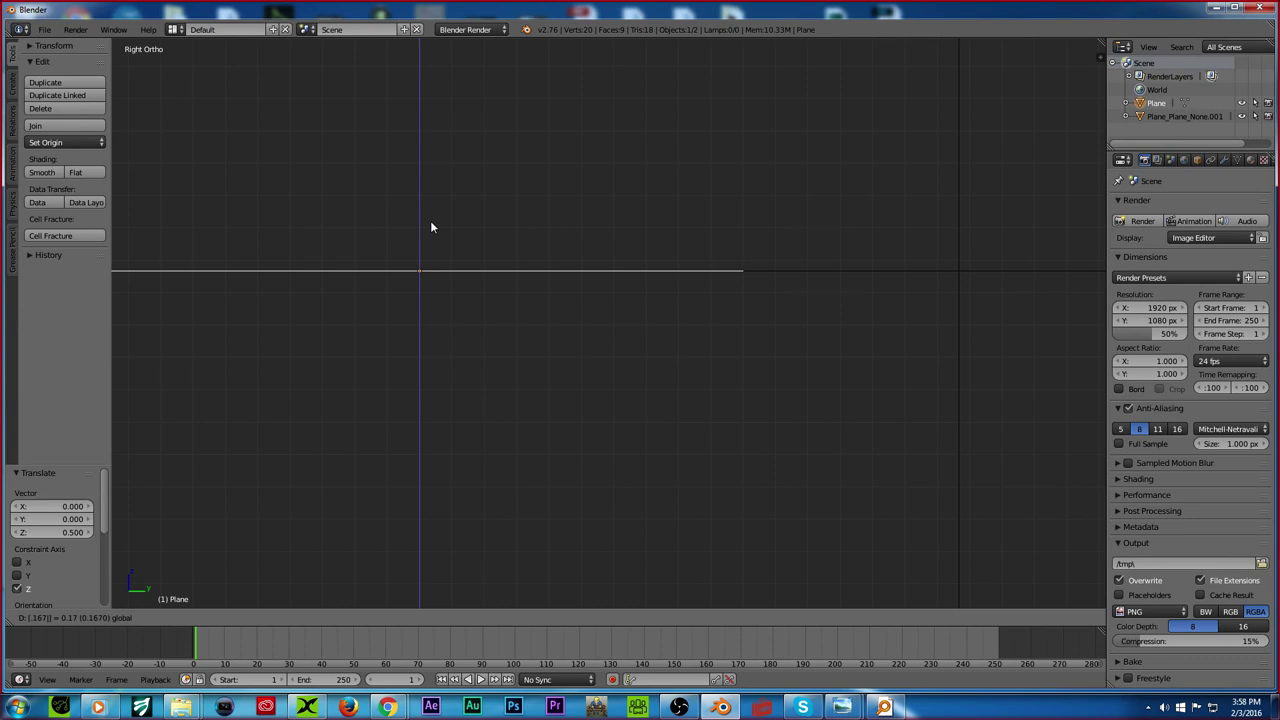
key("Escape")
Step: Join the plane to the wall and select the plane's face in Edit Mode with face selection
right_click(600, 271)
key("ctrl+j")
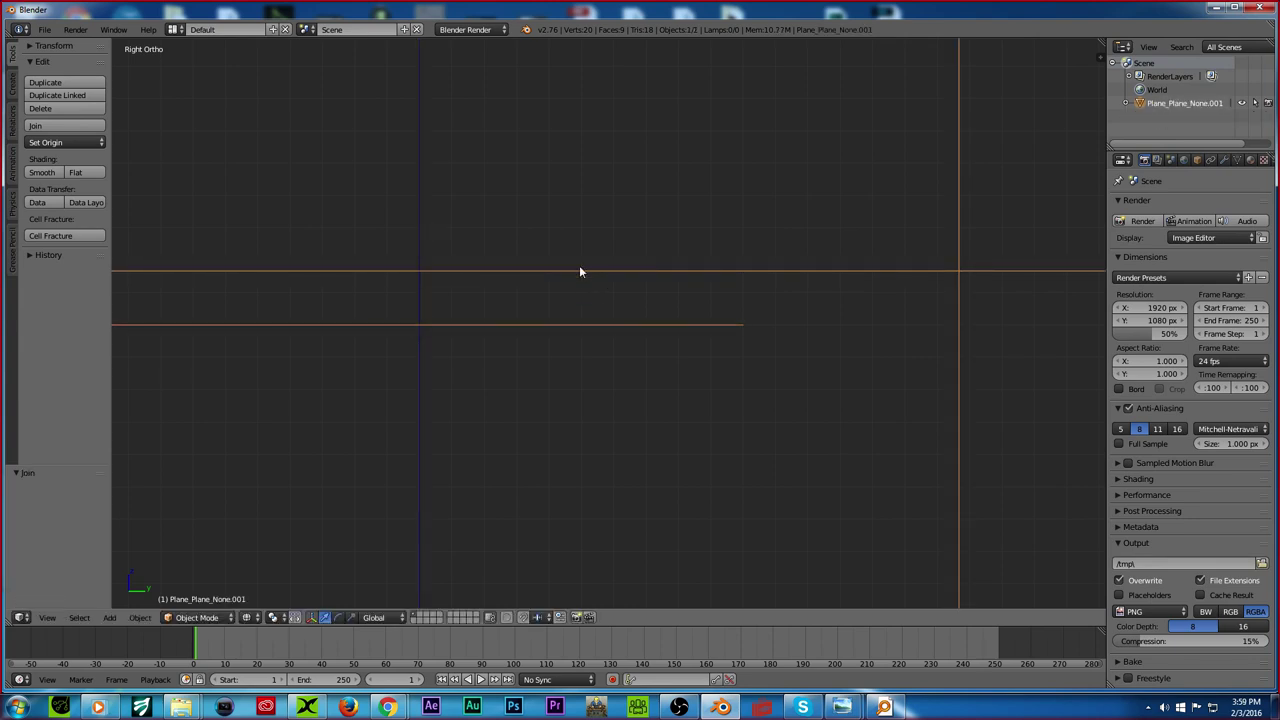
key("Tab")
middle_click_drag(571, 323, 571, 381)
key("ctrl+Tab")
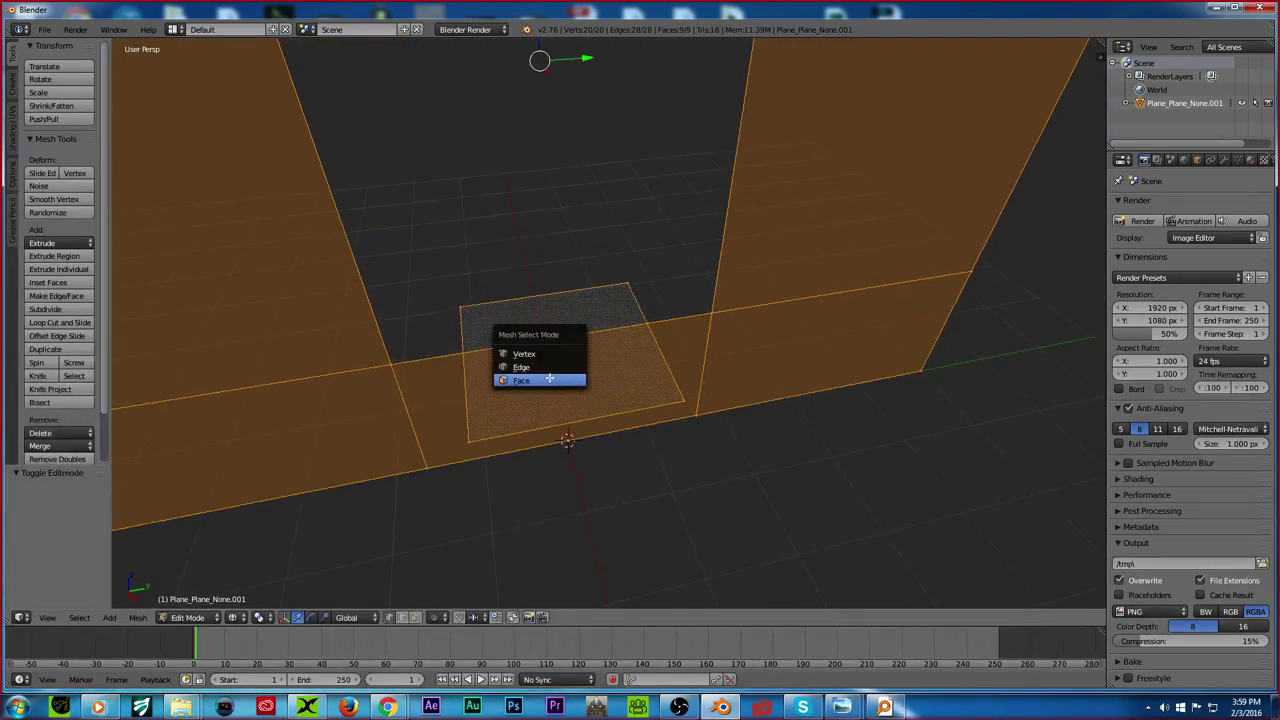
left_click(549, 379)
right_click(558, 361)
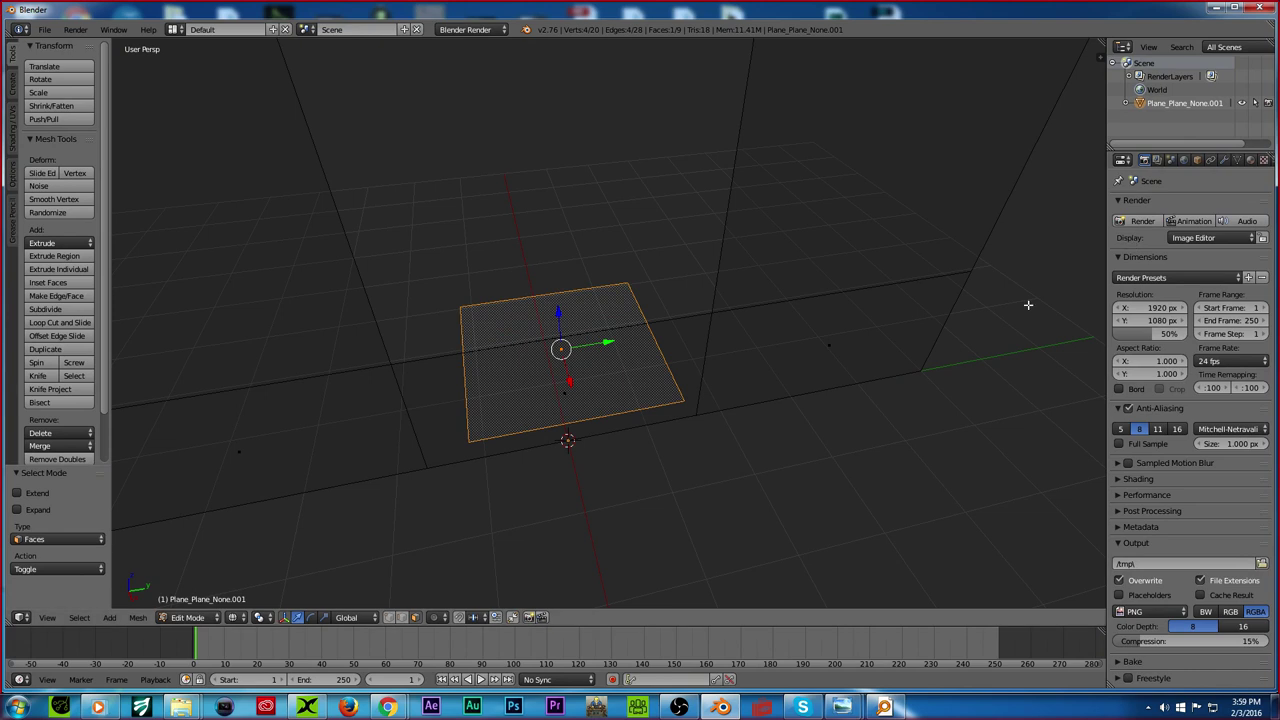
Step: Change the snap element and move the plane's face up along Z onto the window opening's lower edge
left_click(480, 618)
left_click(493, 572)
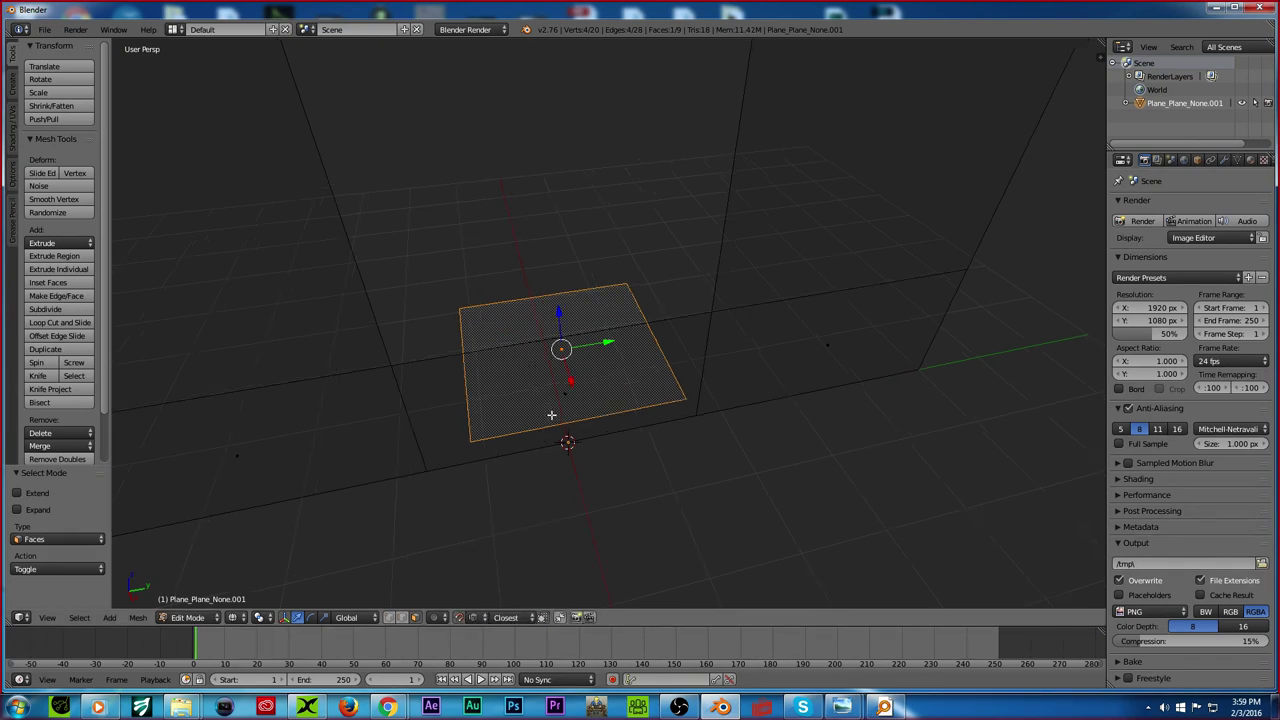
middle_click_drag(540, 439, 583, 381)
left_click_drag(583, 281, 576, 270)
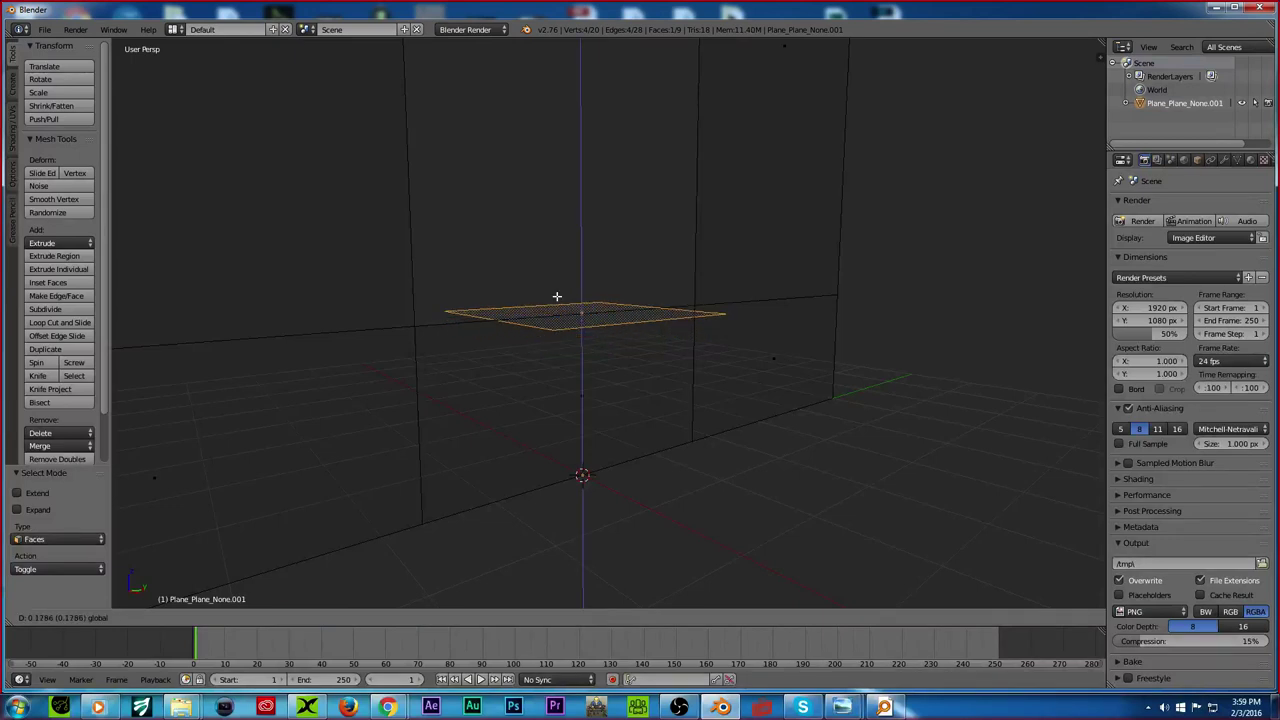
left_click_drag(521, 301, 534, 314)
Step: Move the plane's two side edges along Y to line up with the sides of the window opening
middle_click_drag(534, 314, 478, 361)
key("ctrl+Tab")
left_click(440, 348)
right_click(464, 345)
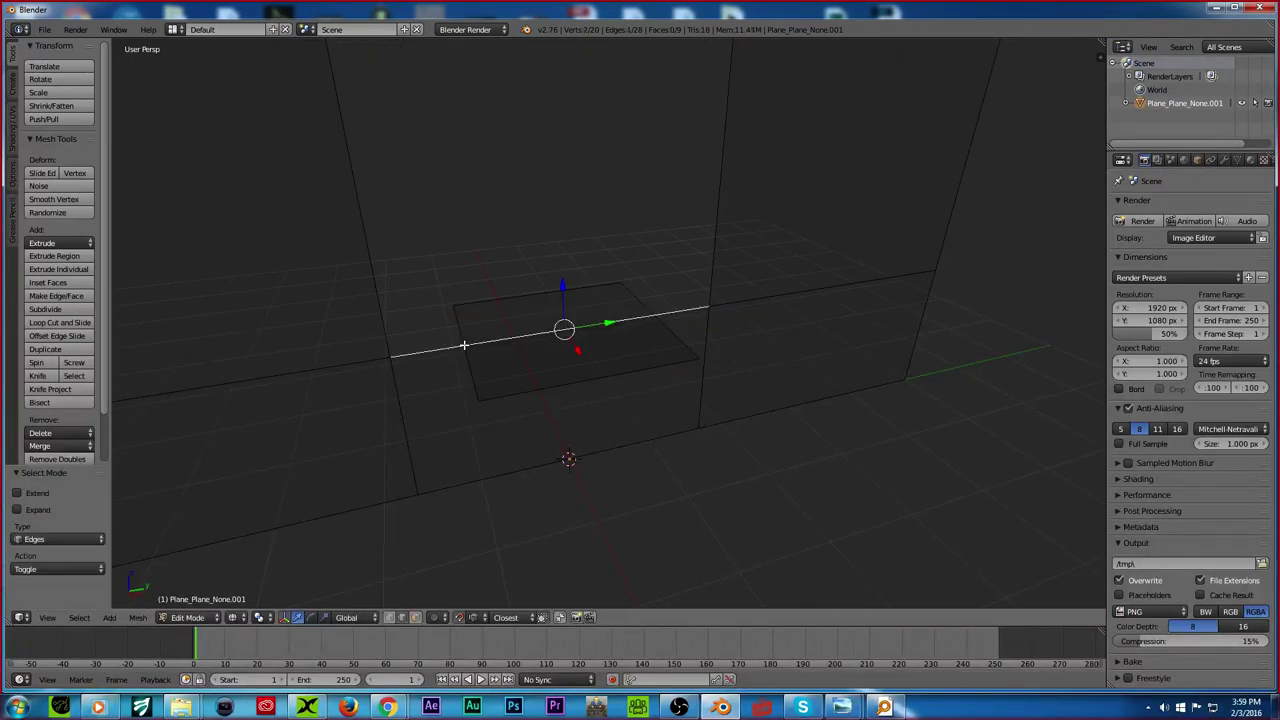
right_click(468, 361)
left_click_drag(507, 336, 383, 323)
right_click(652, 313)
left_click_drag(694, 306, 709, 268)
Step: Move the plane's front and back edges in along X toward the wall, the last by about 0.496, leaving a narrow sill
scroll(640, 358, "down", 1)
middle_click_drag(639, 357, 742, 361)
left_click_drag(756, 388, 678, 371)
right_click(556, 337)
left_click_drag(571, 344, 643, 353)
middle_click_drag(643, 353, 583, 367)
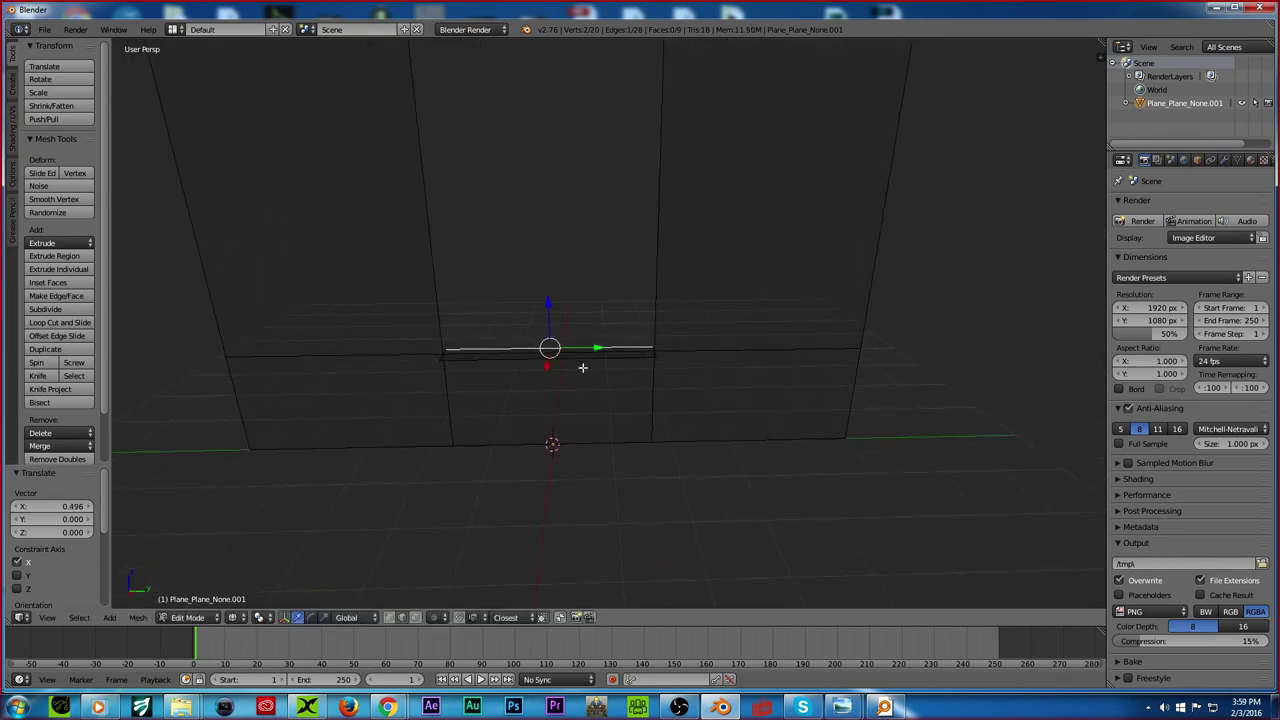
Step: Extrude the sill face downward by about 0.121 to give it thickness
right_click(661, 353)
middle_click_drag(661, 353, 571, 380)
key("ctrl+Tab")
left_click(578, 413)
right_click(529, 371)
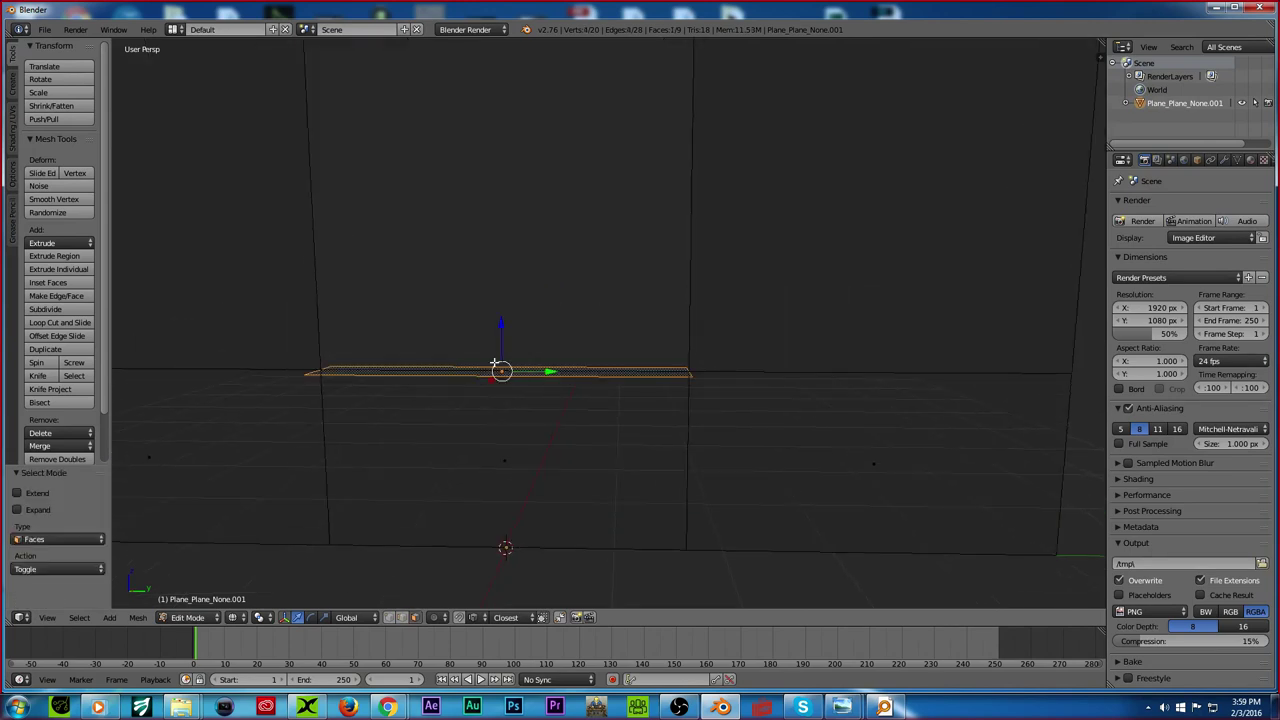
key("e")
left_click(494, 378)
Step: Extrude both end faces of the sill and scale them apart along Y by about 1.068
right_click(318, 376)
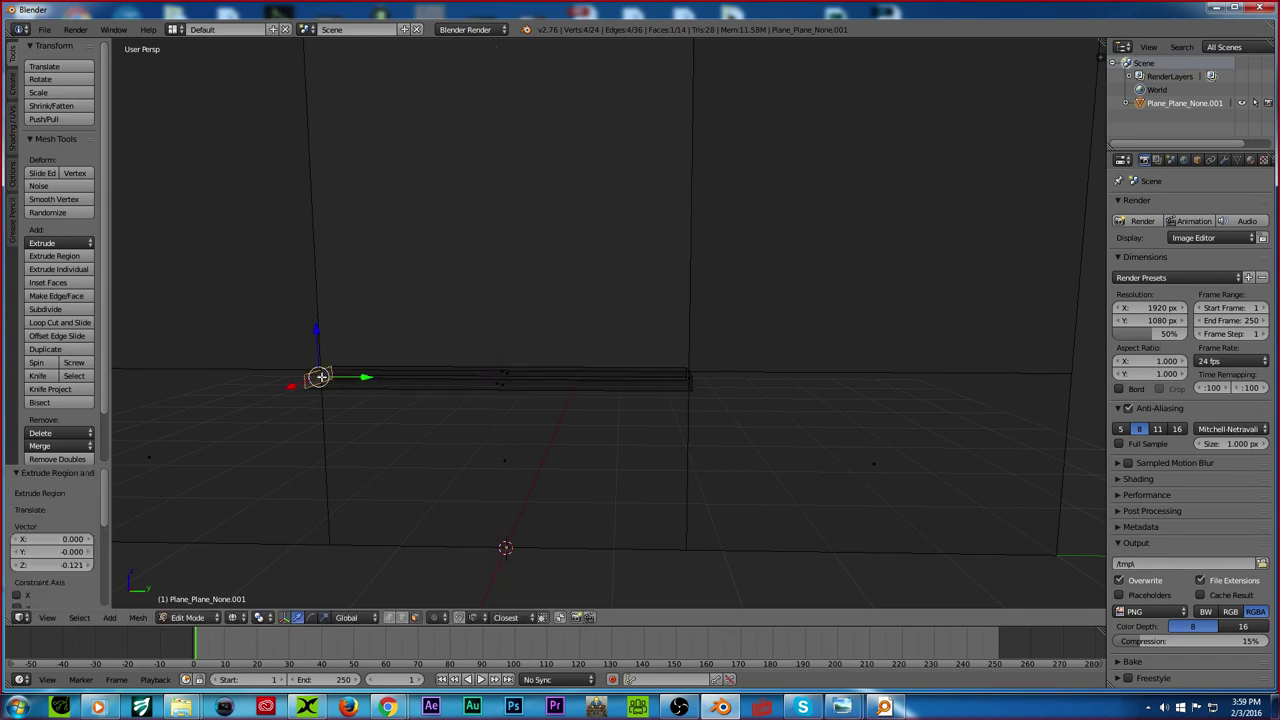
right_click(685, 380, "shift")
key("e")
right_click(697, 404)
key("s")
key("x")
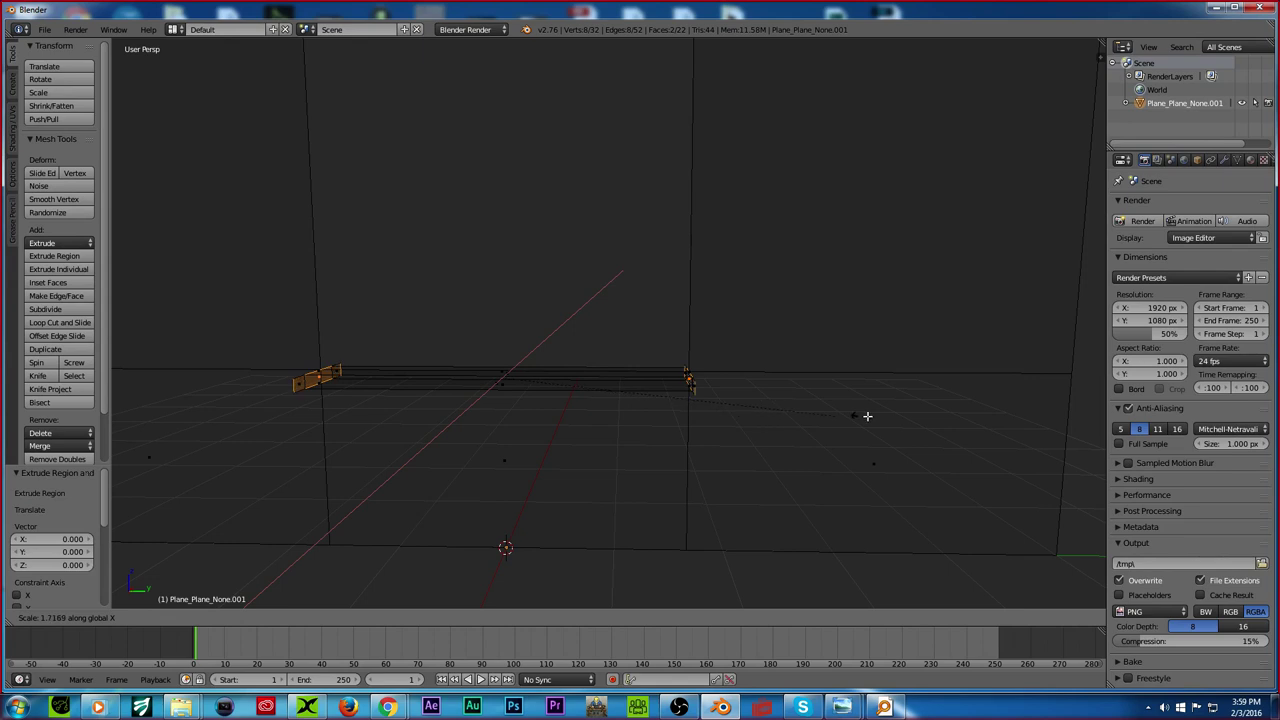
key("y")
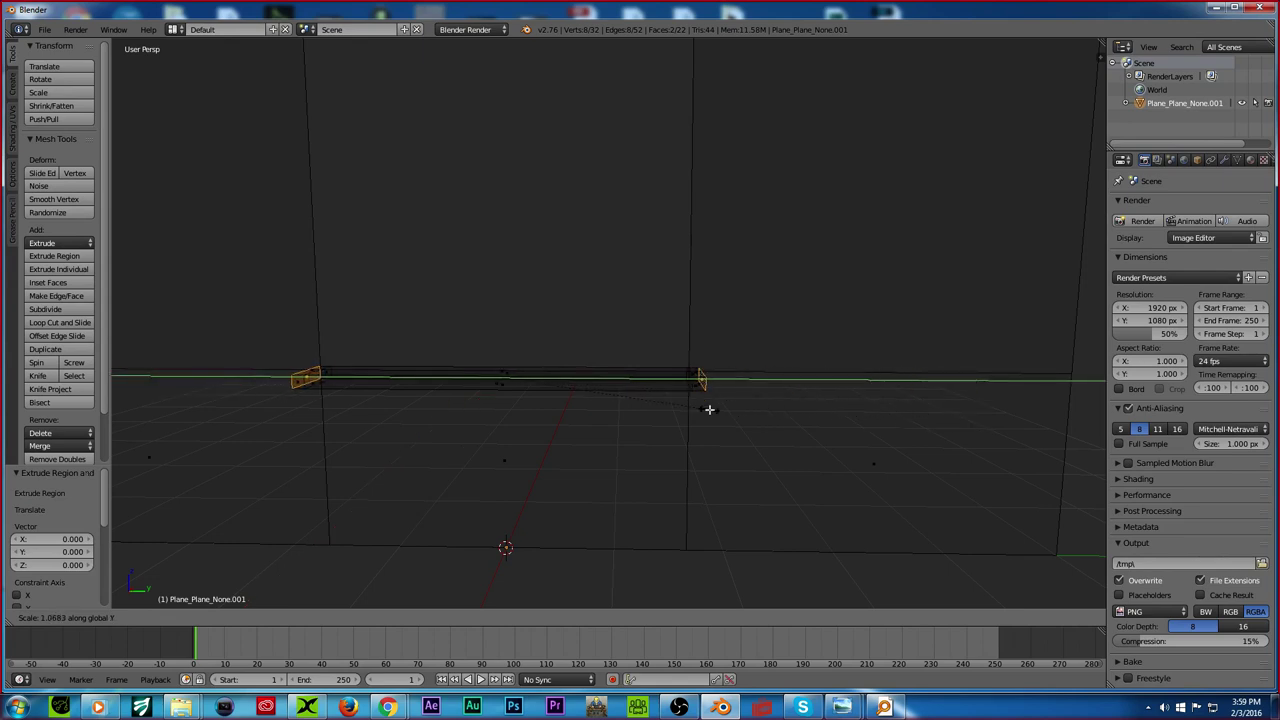
left_click(709, 409)
Step: Switch to edge selection and select the edge loops where the extruded end sections meet the sill
right_click(697, 370)
middle_click_drag(697, 370, 446, 501)
right_click(342, 555, "shift")
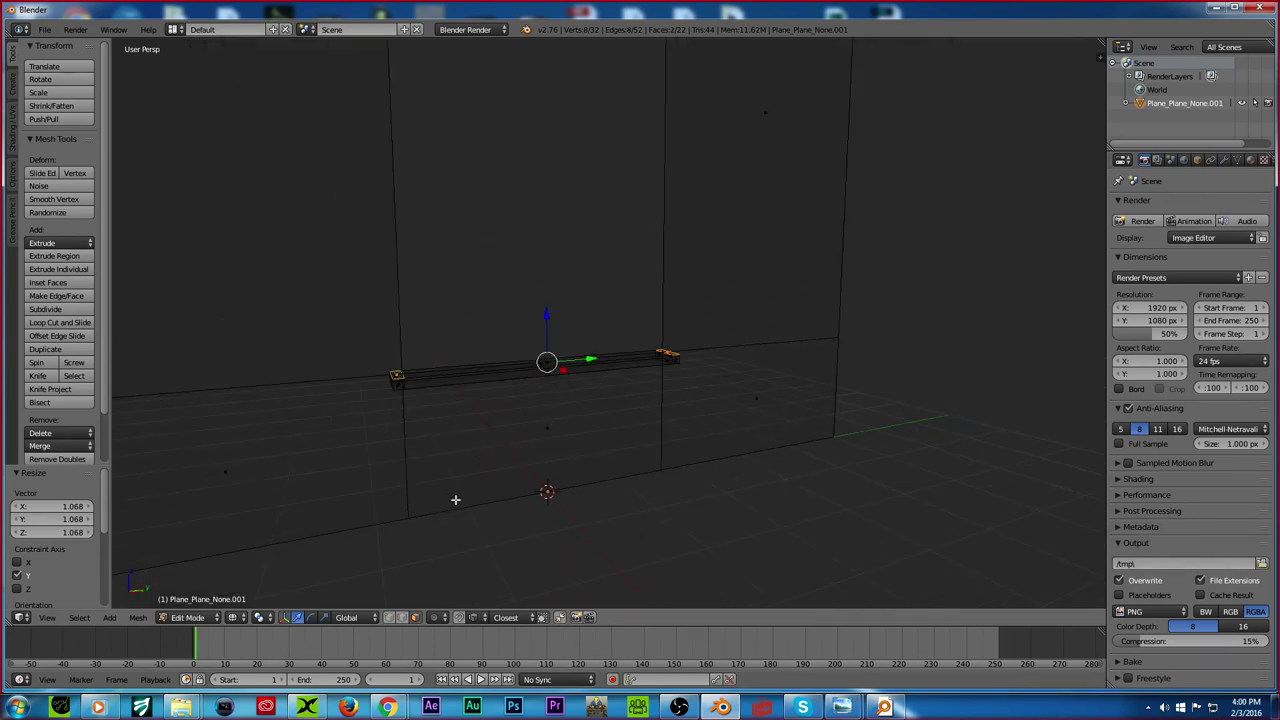
scroll(429, 423, "up", 5)
key("ctrl+Tab")
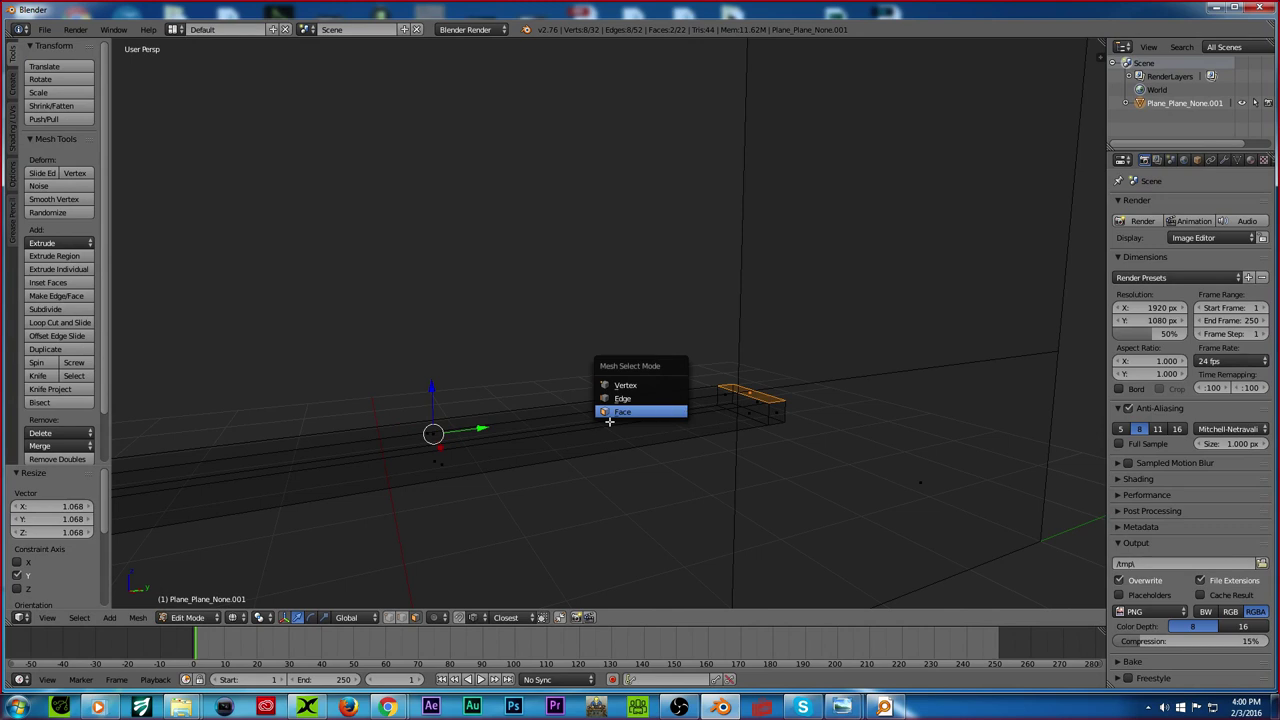
left_click(618, 398)
right_click(742, 396)
right_click(742, 395)
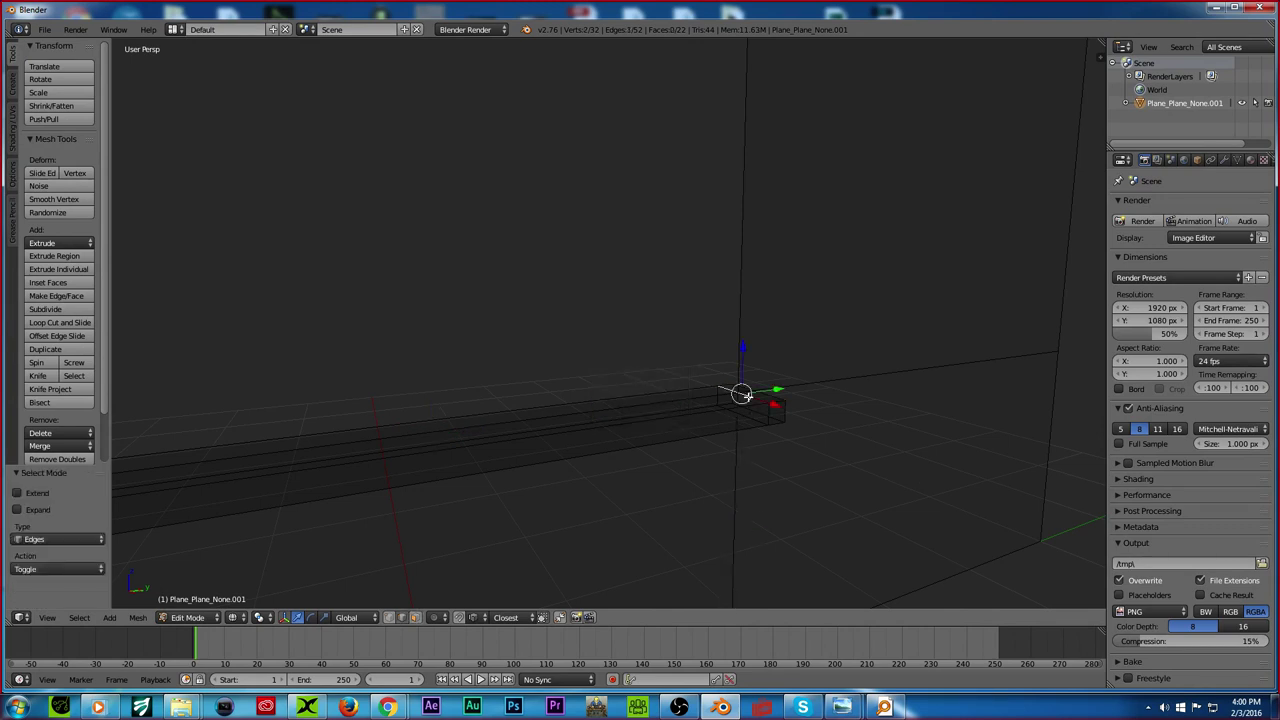
right_click(765, 415, "shift")
mouse_move(727, 417)
middle_mouse_down()
mouse_move(683, 429)
mouse_move(710, 454)
middle_mouse_up()
right_click(737, 434)
key("z")
right_click(710, 454)
right_click(279, 337, "shift")
scroll(300, 346, "down", 1)
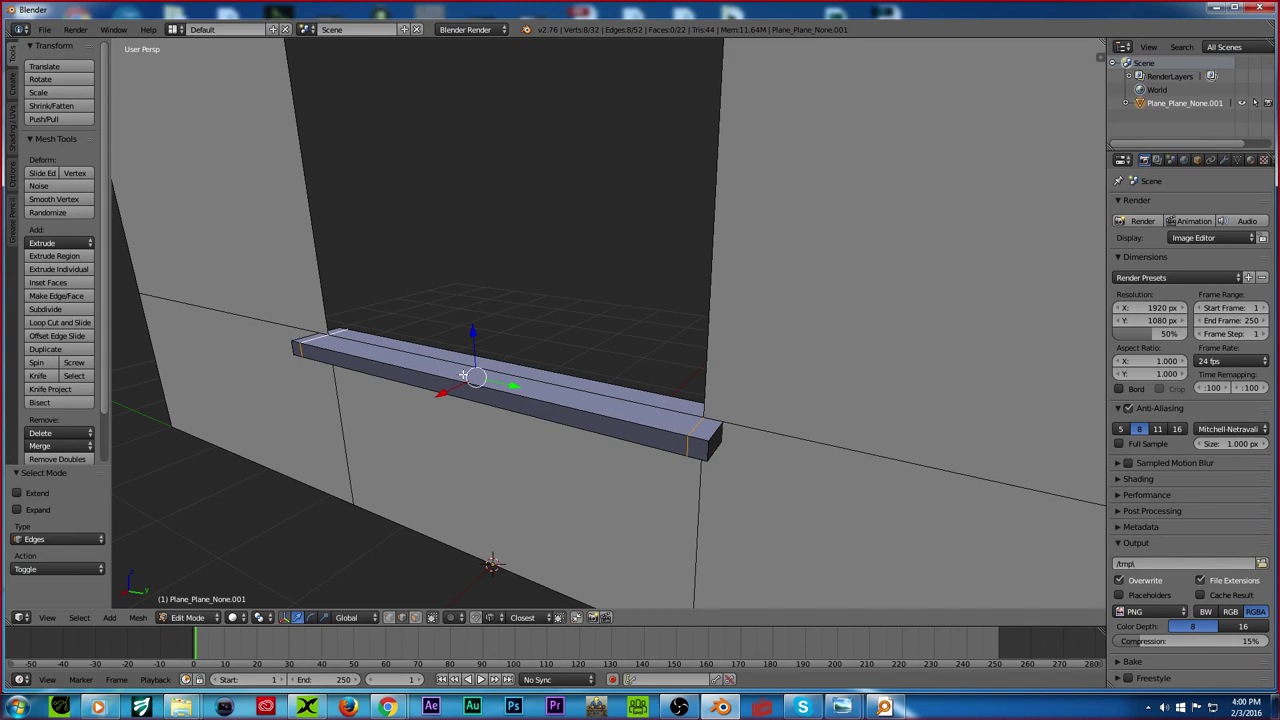
Step: Scale the two selected sill edge loops along Y to adjust the width of the end sections
scroll(466, 373, "down", 3)
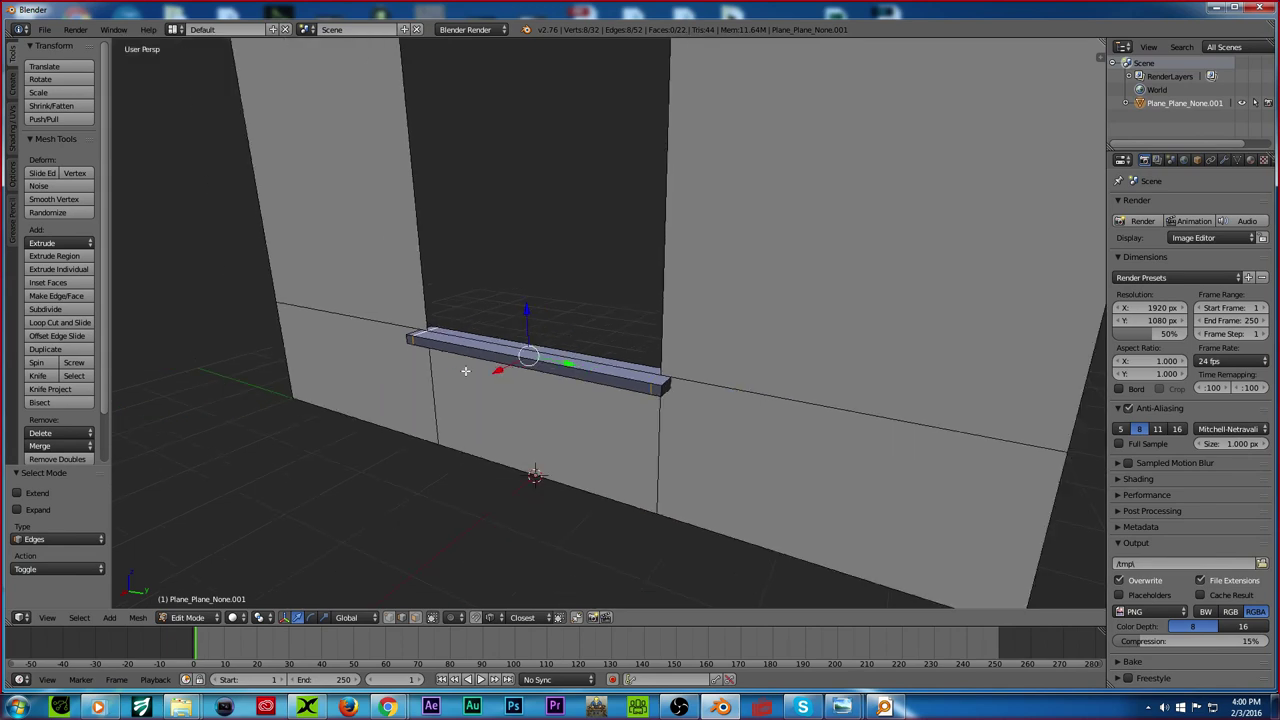
key("s")
key("x")
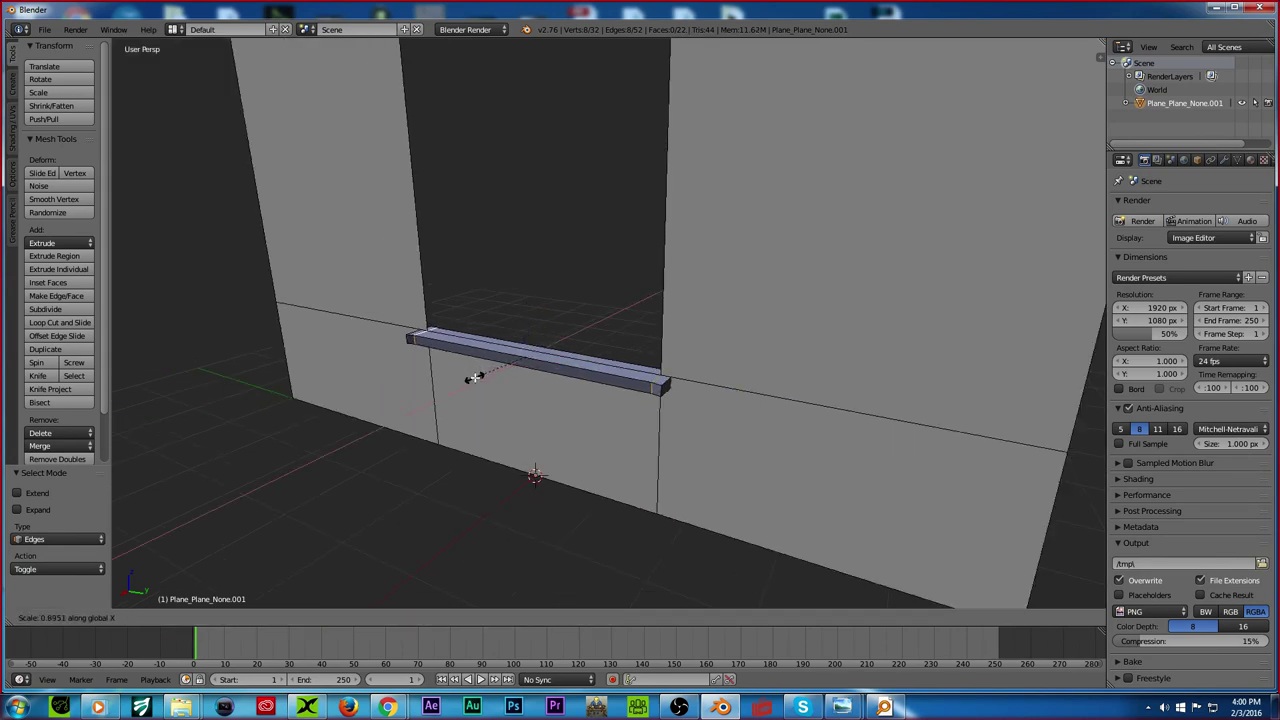
key("y")
left_click(470, 381)
Step: Switch the mesh selection to face mode
middle_click_drag(478, 376, 448, 396)
key("ctrl+Tab")
left_click(443, 401)
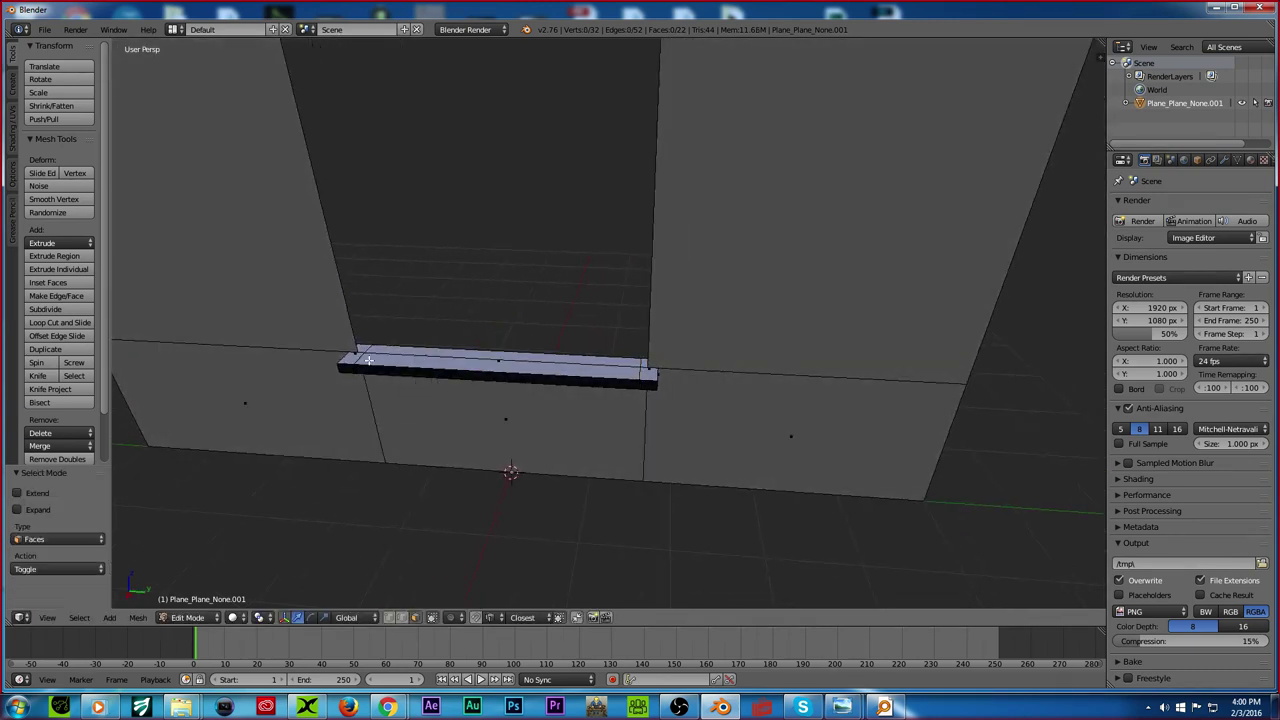
Step: Try to select the two small end faces on top of the sill while it is still part of the wall mesh
right_click(648, 371)
middle_click_drag(578, 388, 606, 372)
key("a")
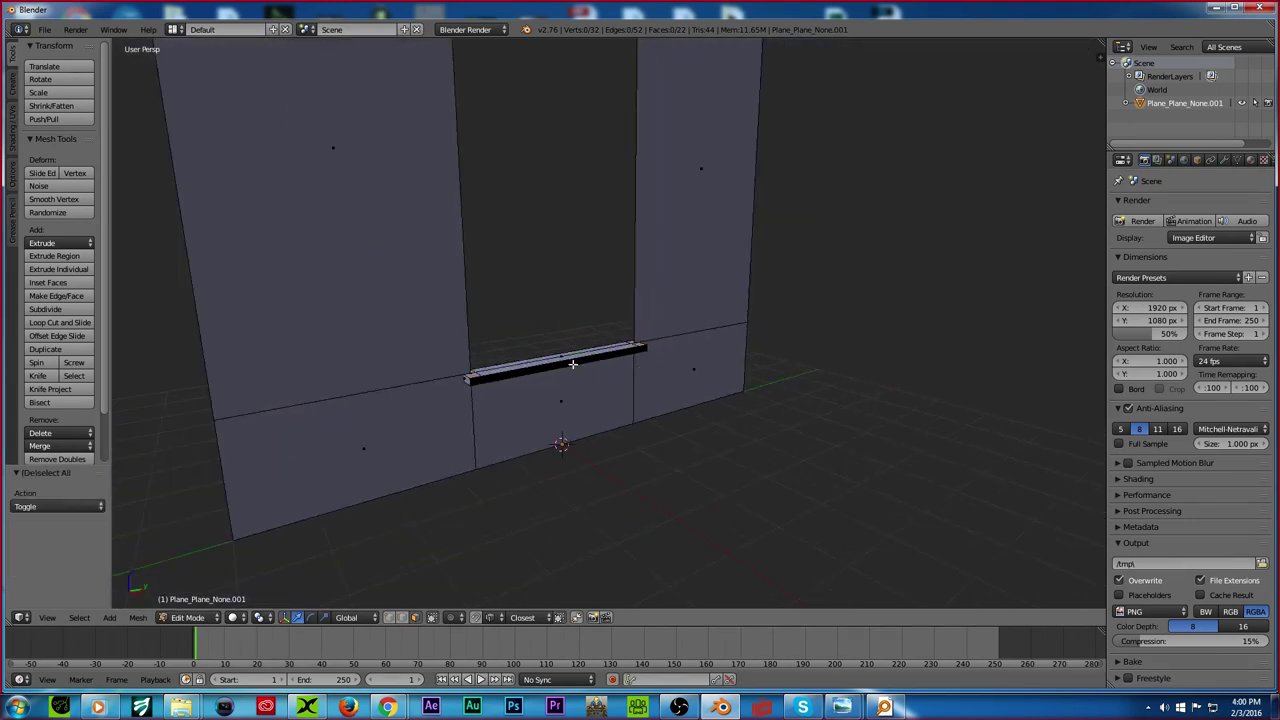
key("a")
right_click(567, 363)
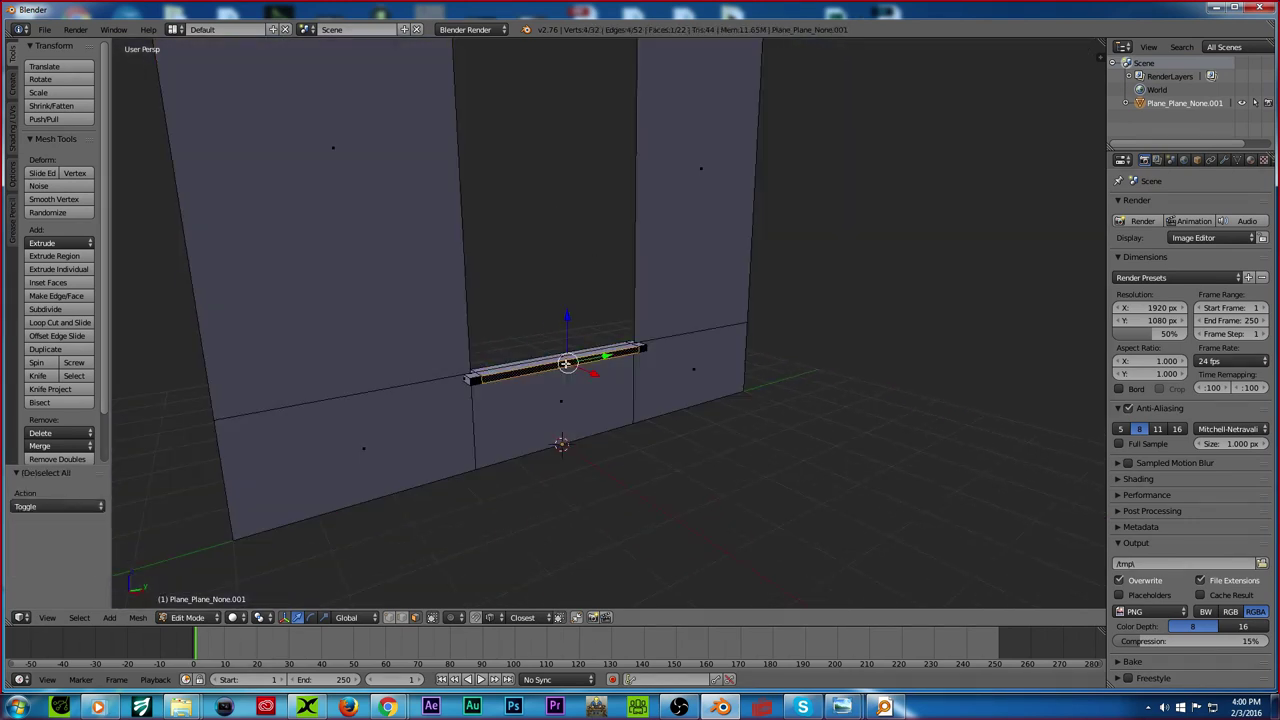
right_click(463, 376)
right_click(635, 343, "shift")
right_click(640, 345, "shift")
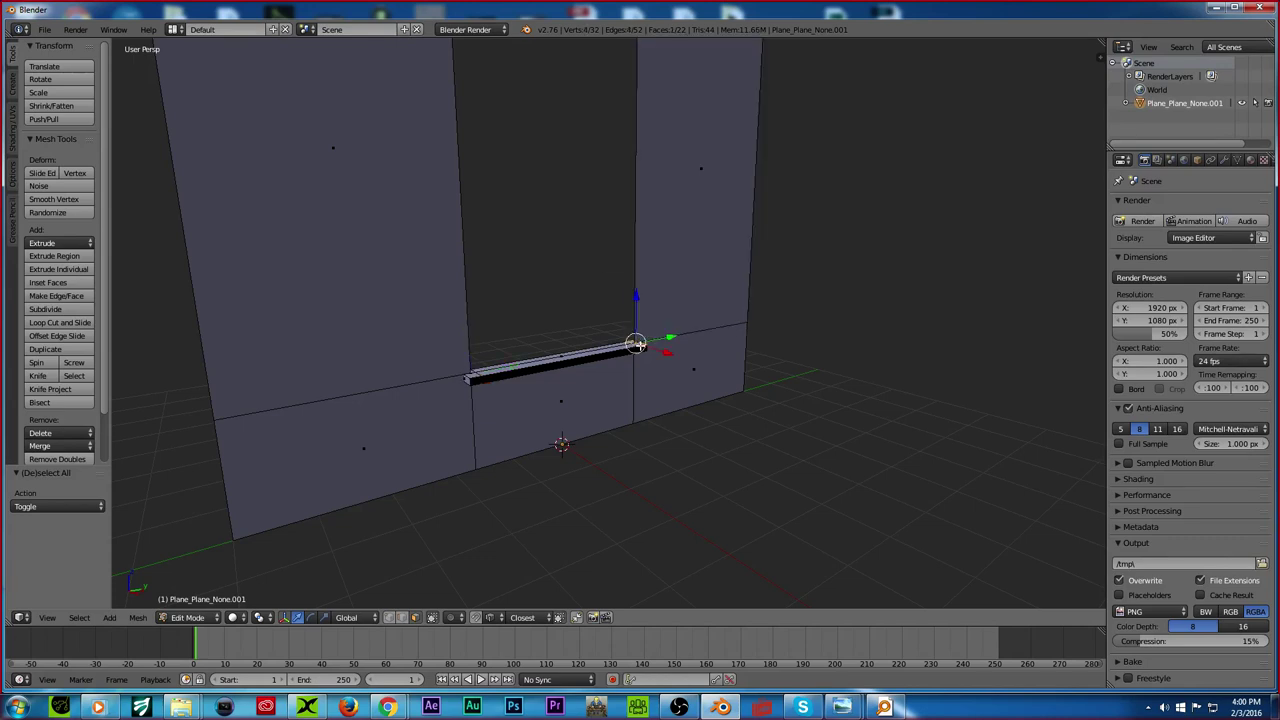
right_click(470, 374, "shift")
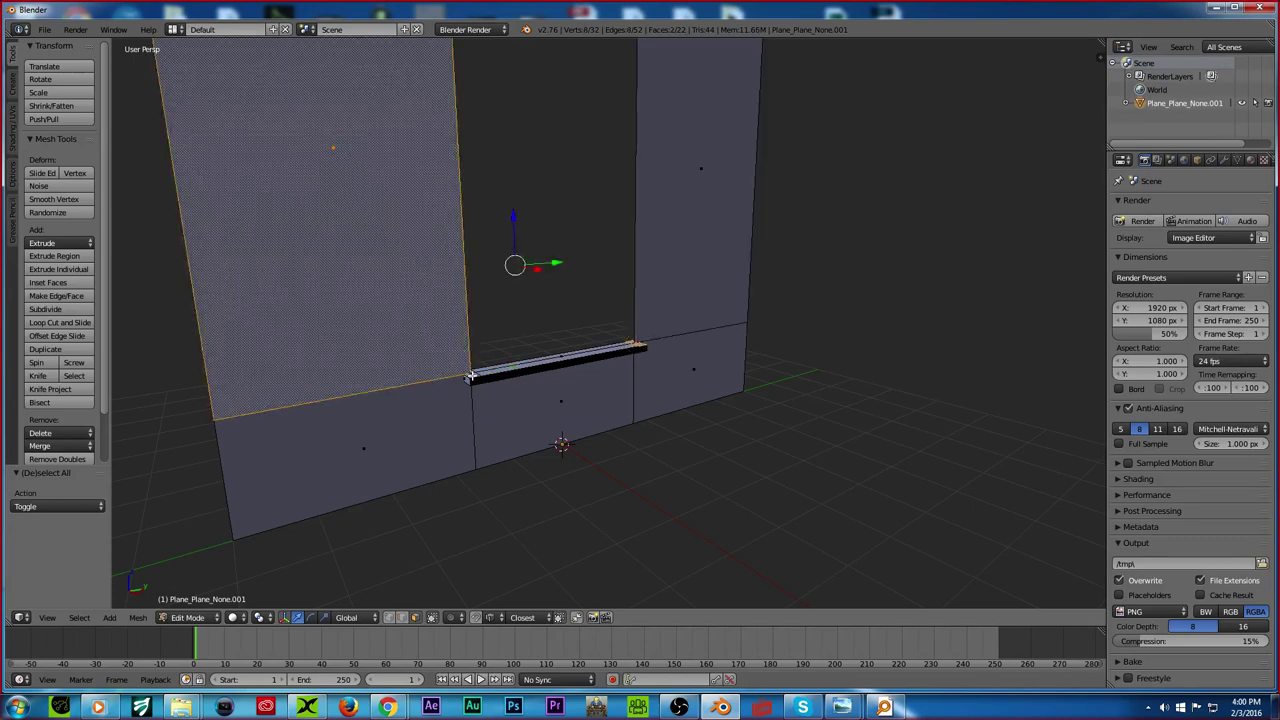
right_click(471, 374, "shift")
Step: Select all eight wall faces around the window opening and separate them from the sill into their own object
right_click(550, 406)
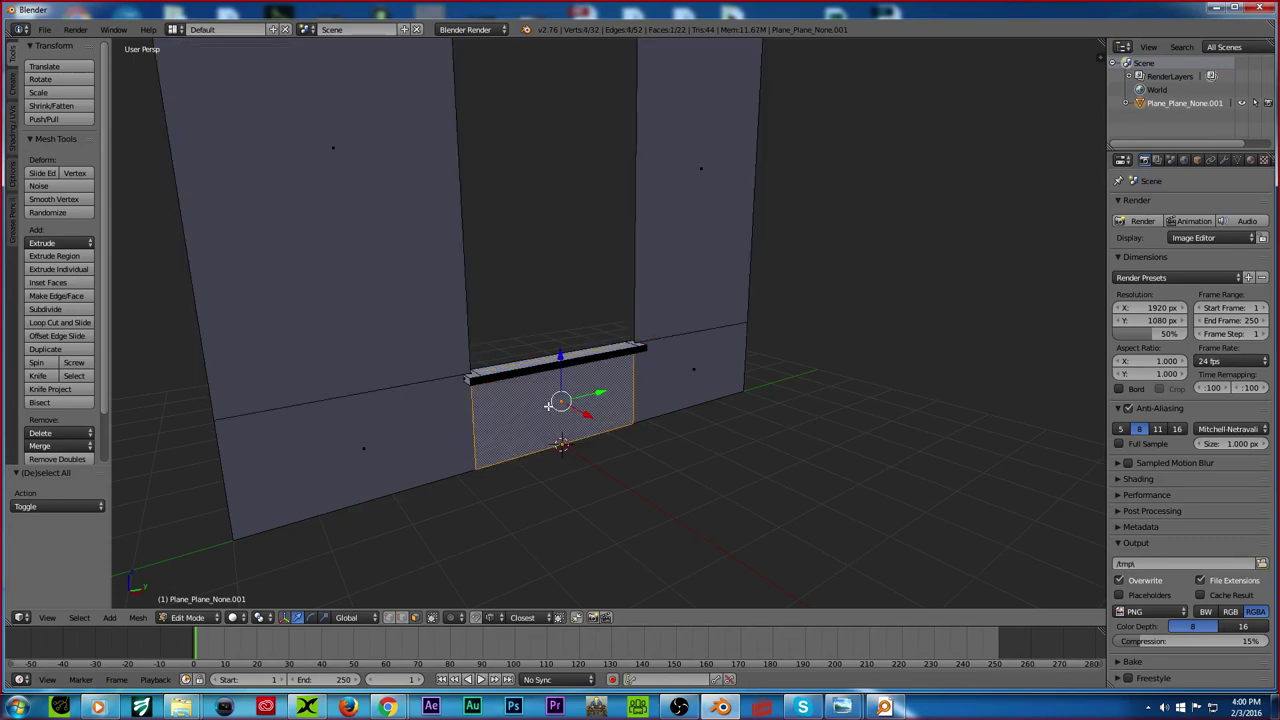
scroll(500, 400, "down", 5)
right_click(505, 370, "shift")
right_click(520, 294, "shift")
right_click(539, 175, "shift")
right_click(588, 167, "shift")
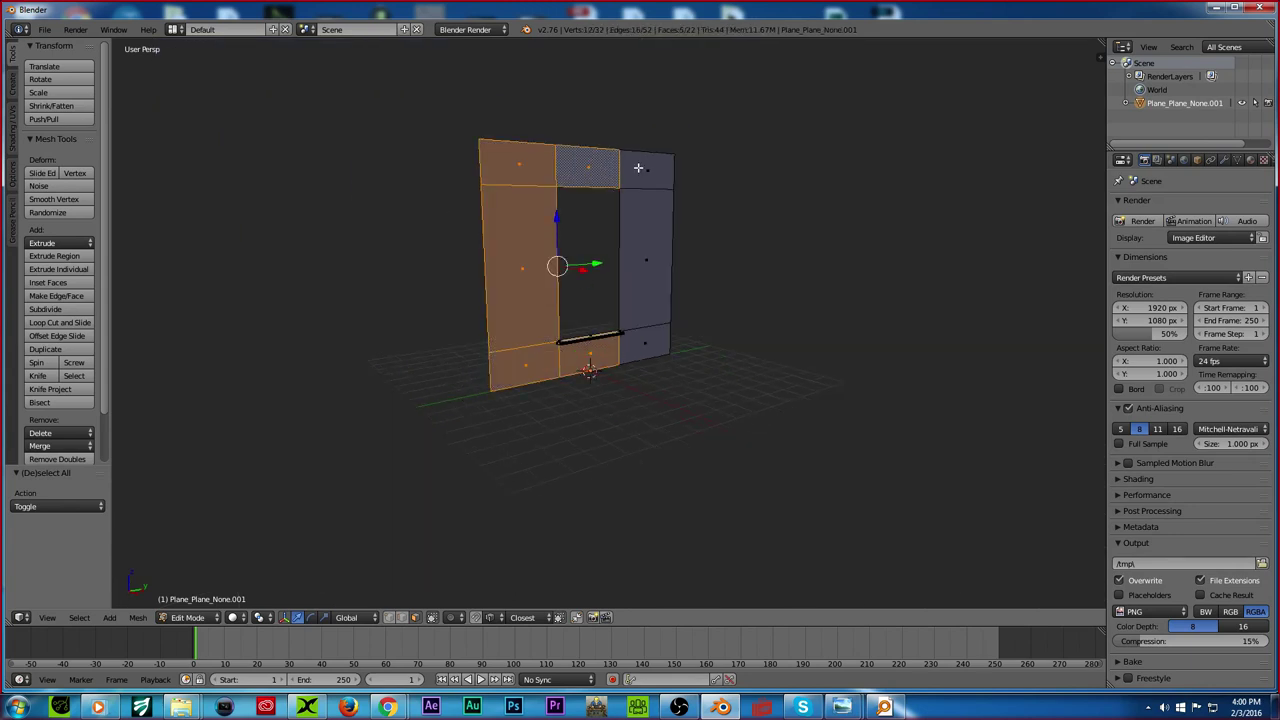
right_click(646, 168, "shift")
right_click(646, 258, "shift")
right_click(644, 347, "shift")
key("p")
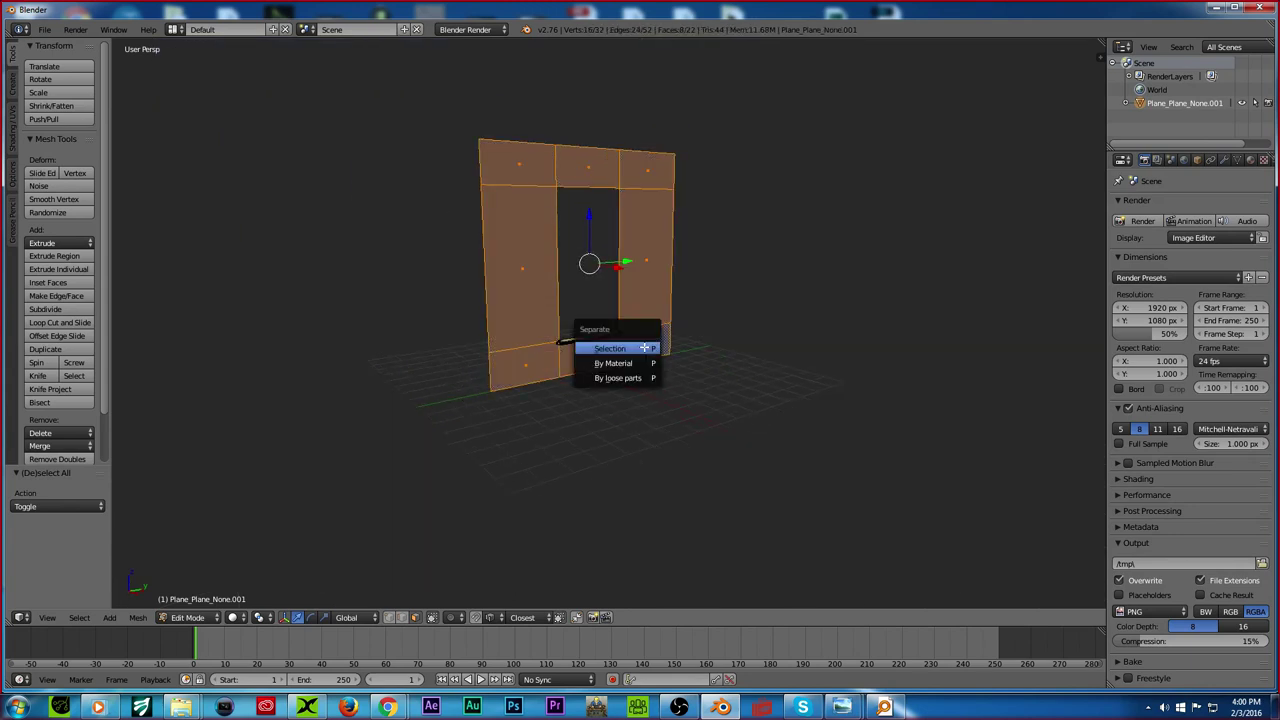
left_click(644, 347)
Step: Make the separated sill the active object and open its mesh for editing
scroll(635, 347, "up", 4)
key("Tab")
right_click(598, 347, "shift")
key("Tab")
key("Tab")
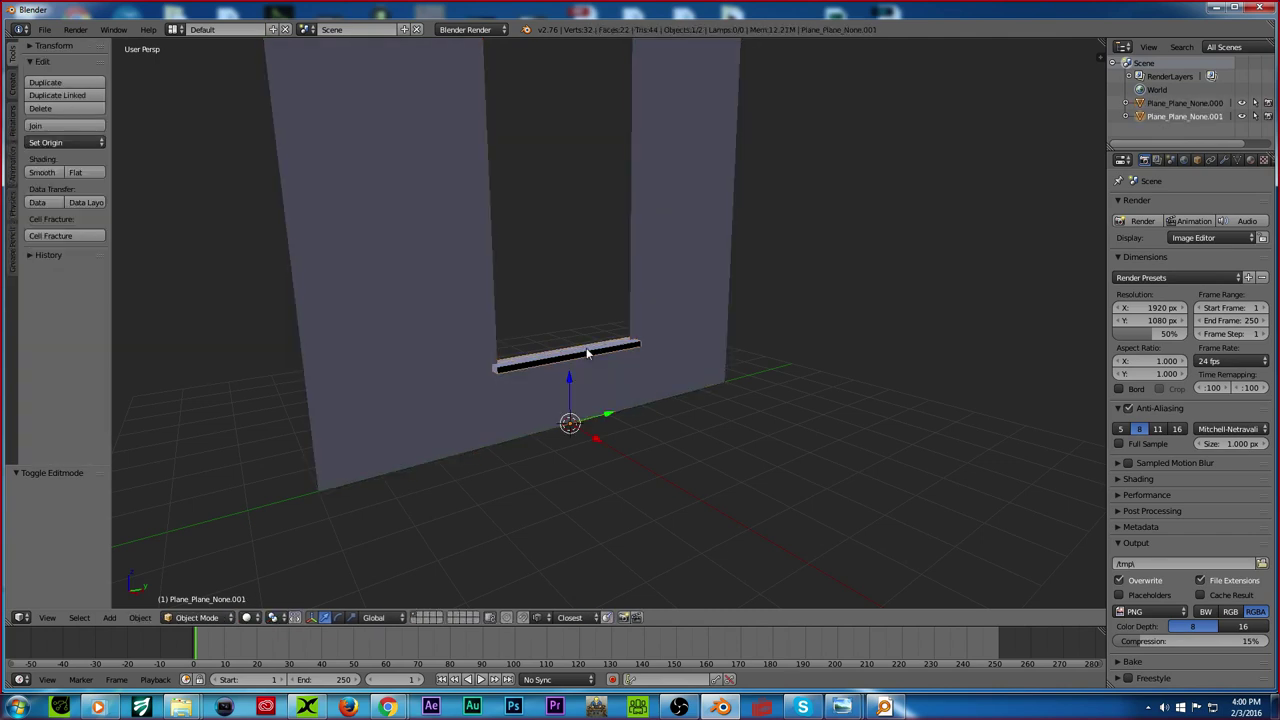
right_click(589, 347)
key("Tab")
scroll(543, 358, "up", 3)
Step: Extrude the two end faces on top of the sill upward along Z by about 6.566 to form the side posts
right_click(645, 350, "shift")
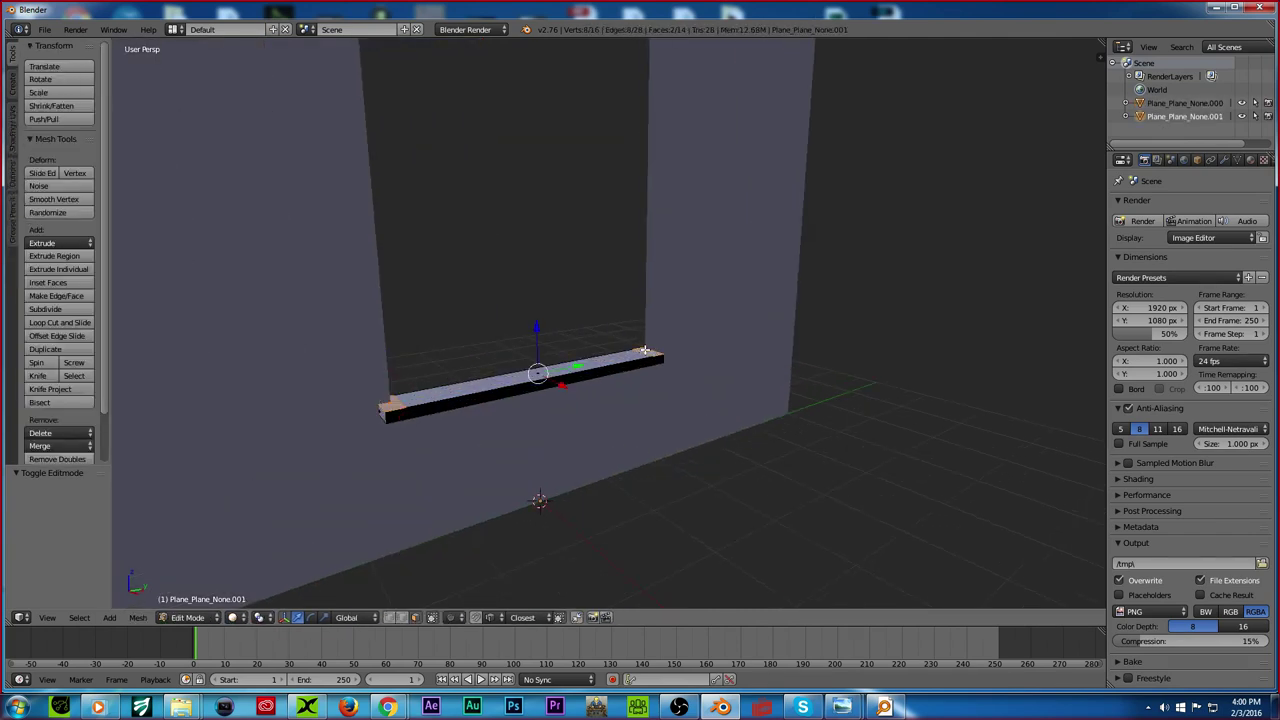
key("e")
right_click(610, 324)
scroll(608, 326, "down", 3)
middle_click_drag(571, 340, 574, 392, "shift")
key("g")
key("z")
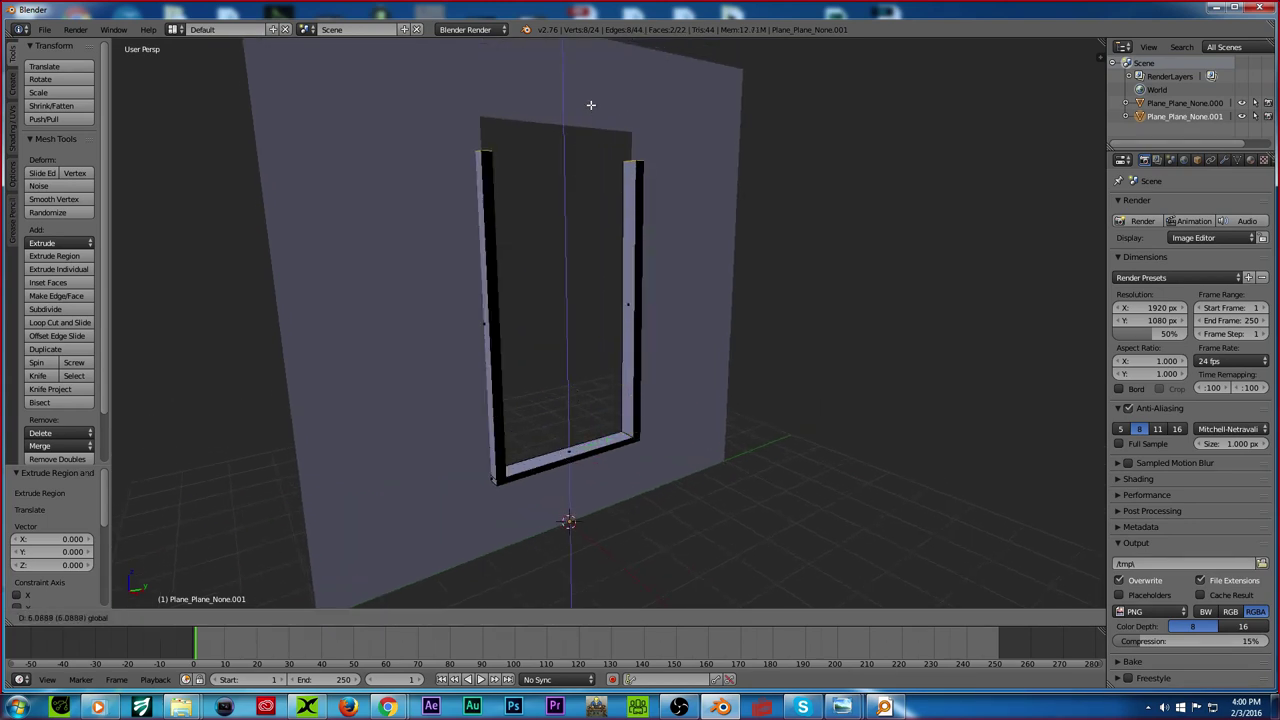
left_click(601, 79)
Step: Extrude the top faces of both side posts up a further 0.263
middle_click_drag(571, 146, 586, 297, "shift")
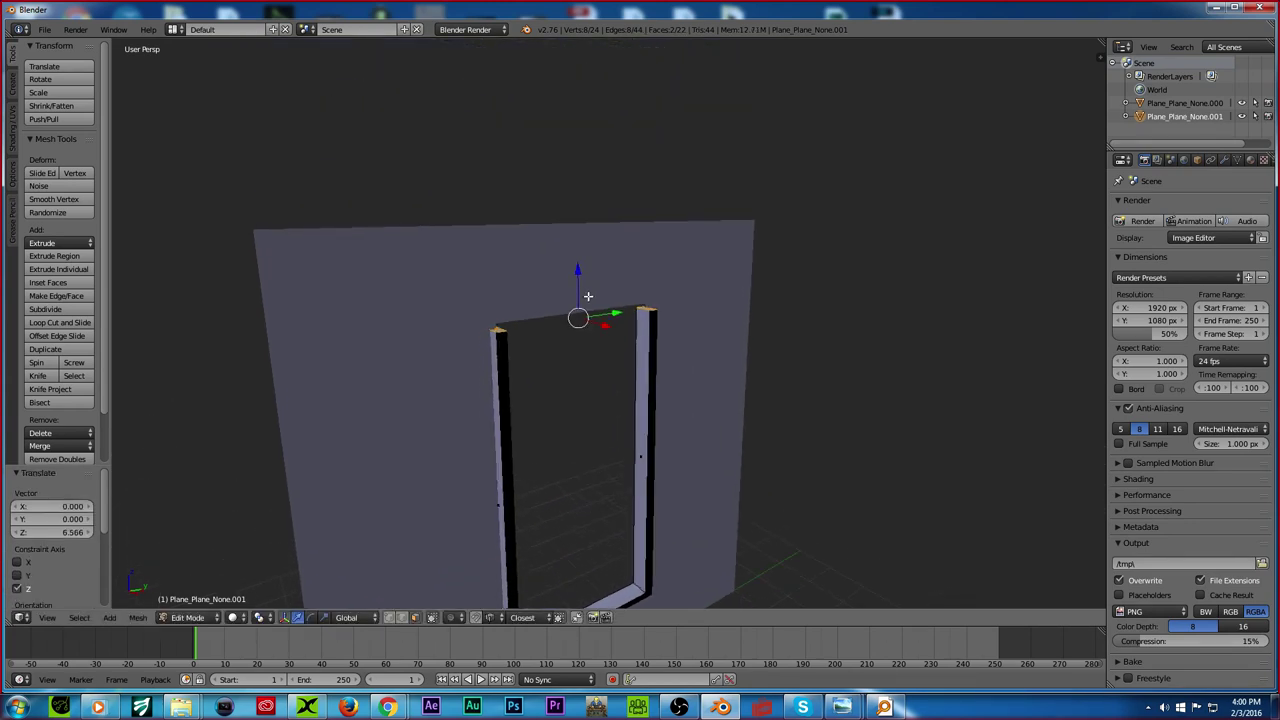
scroll(585, 292, "up", 4)
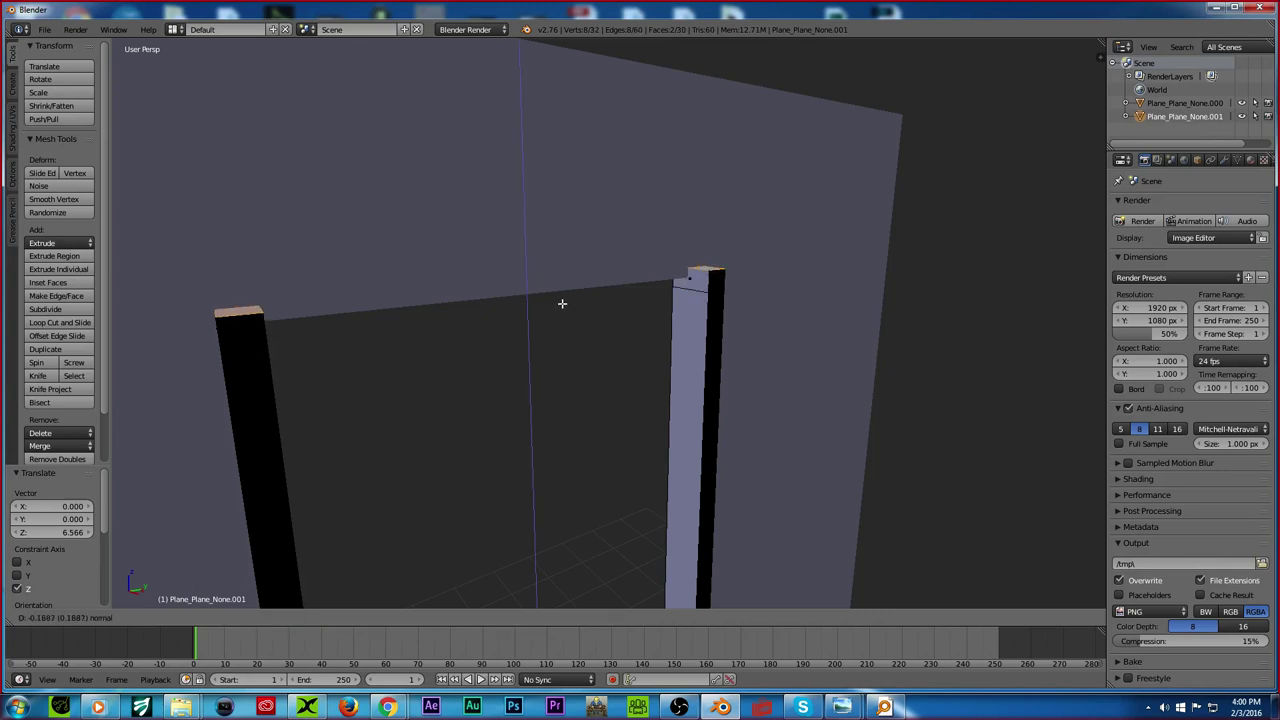
left_click(560, 291)
Step: Delete the inward-facing faces of the short top sections on both posts
right_click(688, 273)
key("x")
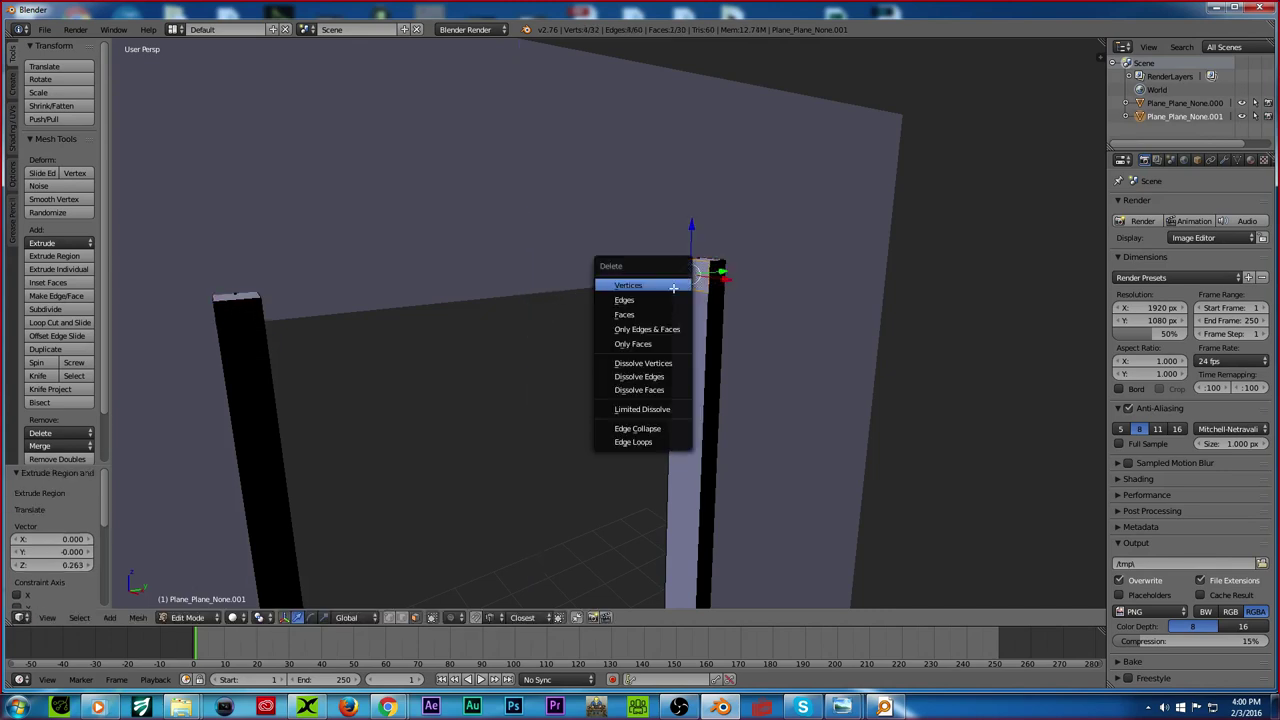
left_click(650, 314)
middle_click_drag(489, 323, 324, 310)
key("x")
key("Escape")
Step: In edge selection, bridge the two posts' inner back edges with a face to start the top crosspiece
key("ctrl+Tab")
left_click(253, 266)
right_click(253, 268)
middle_click_drag(253, 268, 627, 286)
key("z")
right_click(694, 271, "shift")
key("f")
Step: Fill the upper side of the crosspiece with a face between the posts' inner top edges
right_click(712, 265)
right_click(402, 330, "shift")
right_click(440, 280, "shift")
key("shift+f")
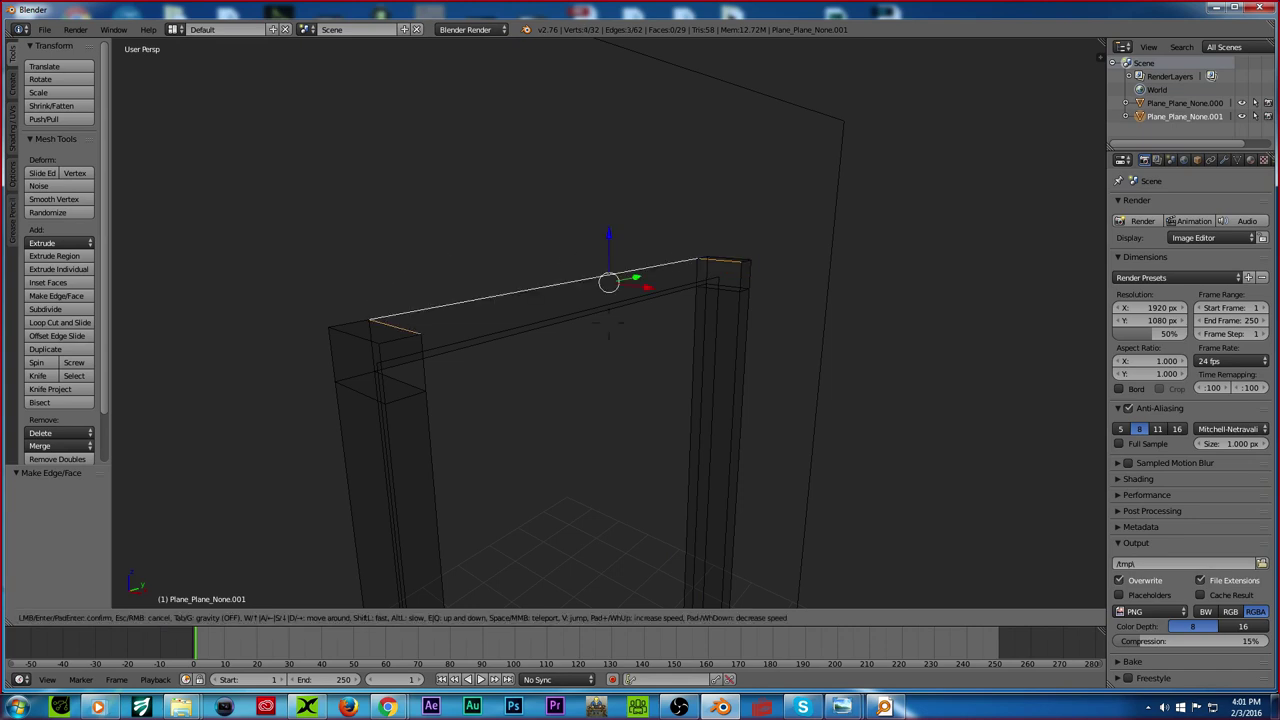
key("Escape")
key("f")
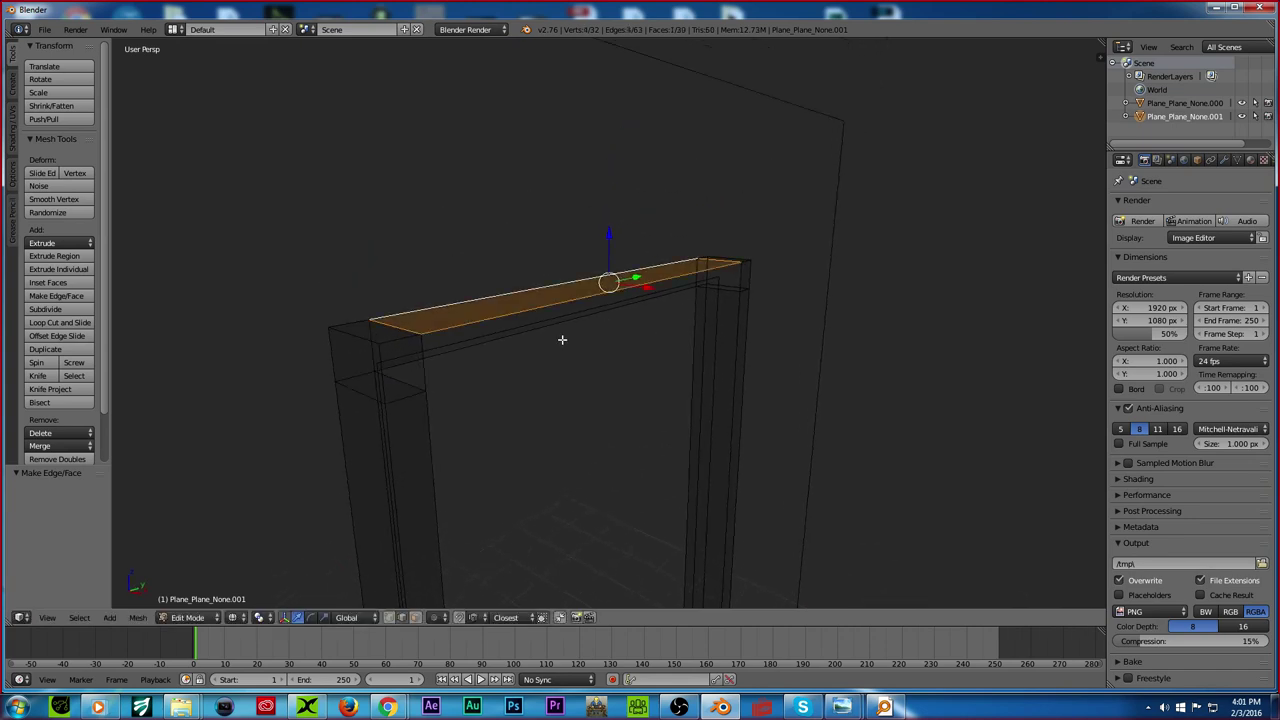
Step: Fill the front of the crosspiece with a face between the posts' inner vertical front edges
right_click(424, 357)
right_click(517, 314, "alt")
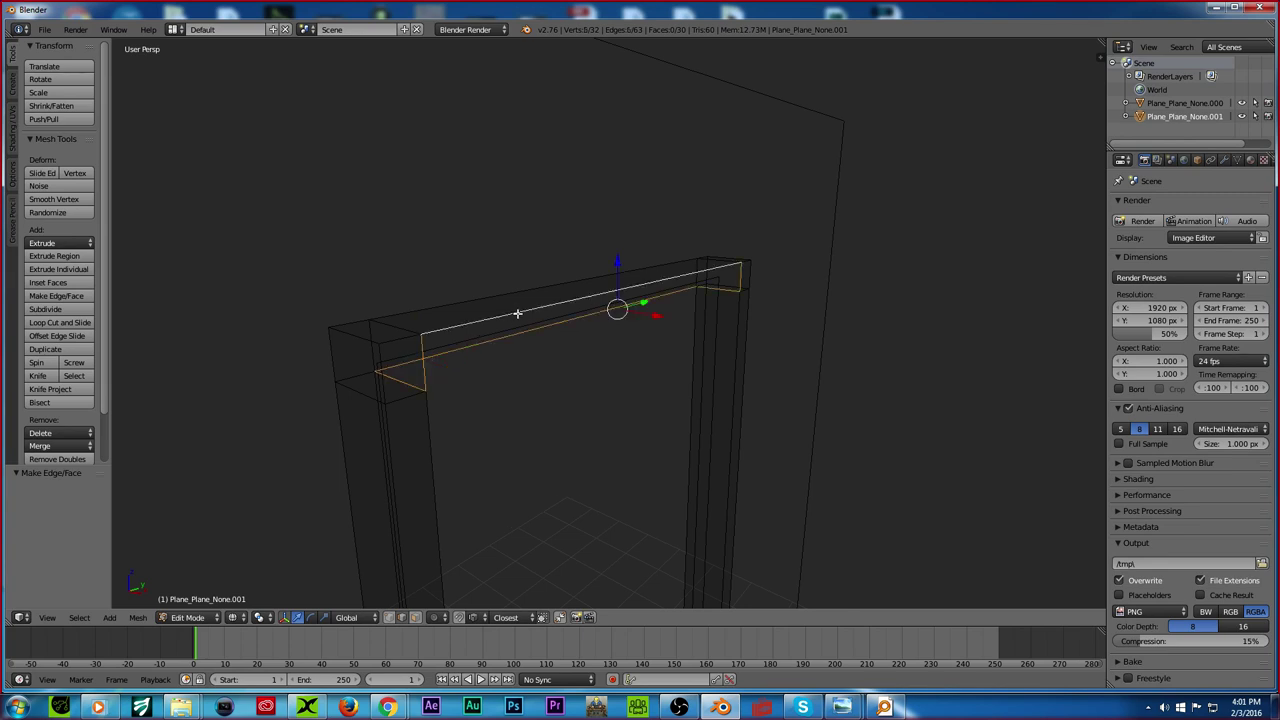
right_click(719, 274)
right_click(652, 285, "shift")
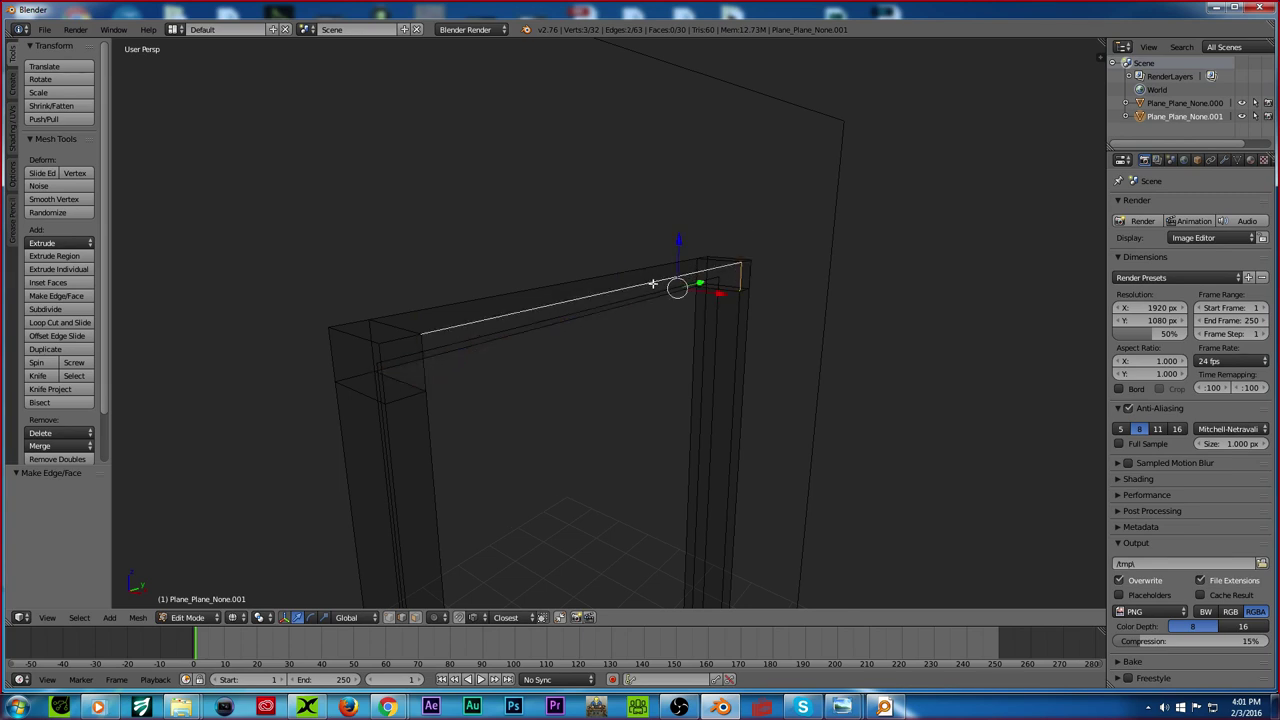
right_click(425, 361, "shift")
key("ctrl+z")
right_click(424, 367, "shift")
key("f")
Step: Fill the underside of the crosspiece with a face between the posts' lower inner edges
right_click(414, 384)
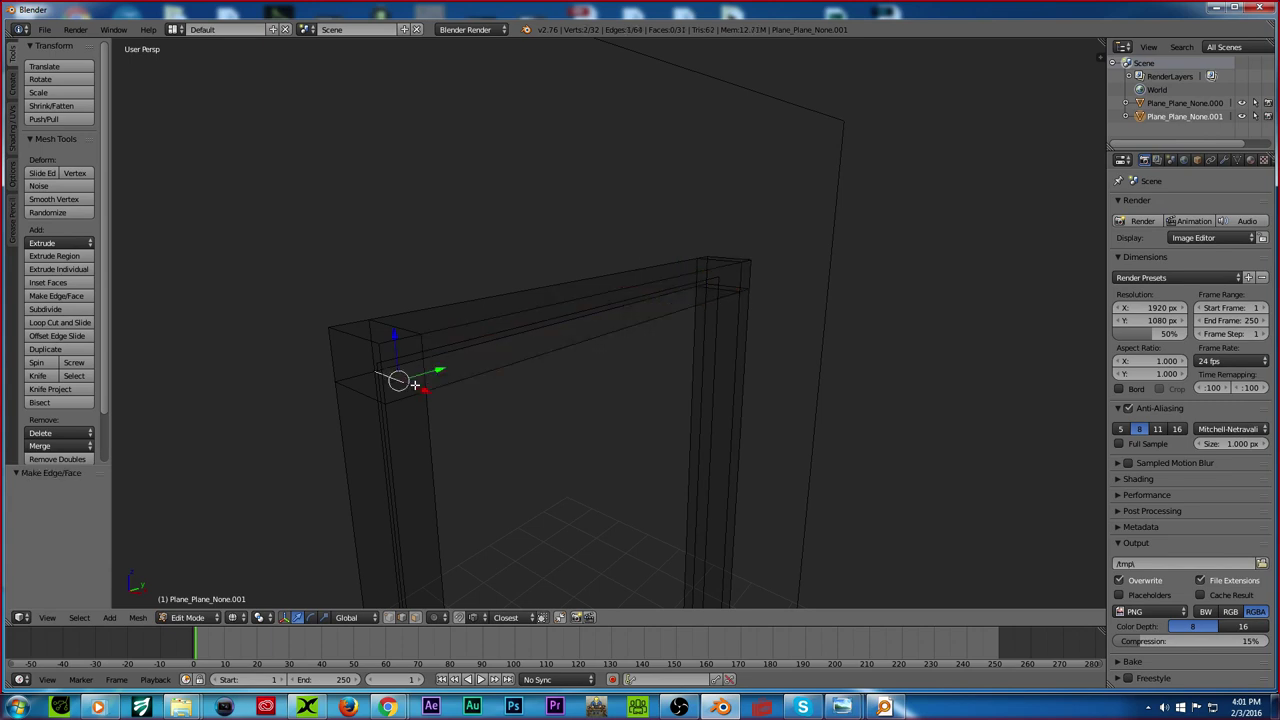
right_click(406, 367, "shift")
key("f")
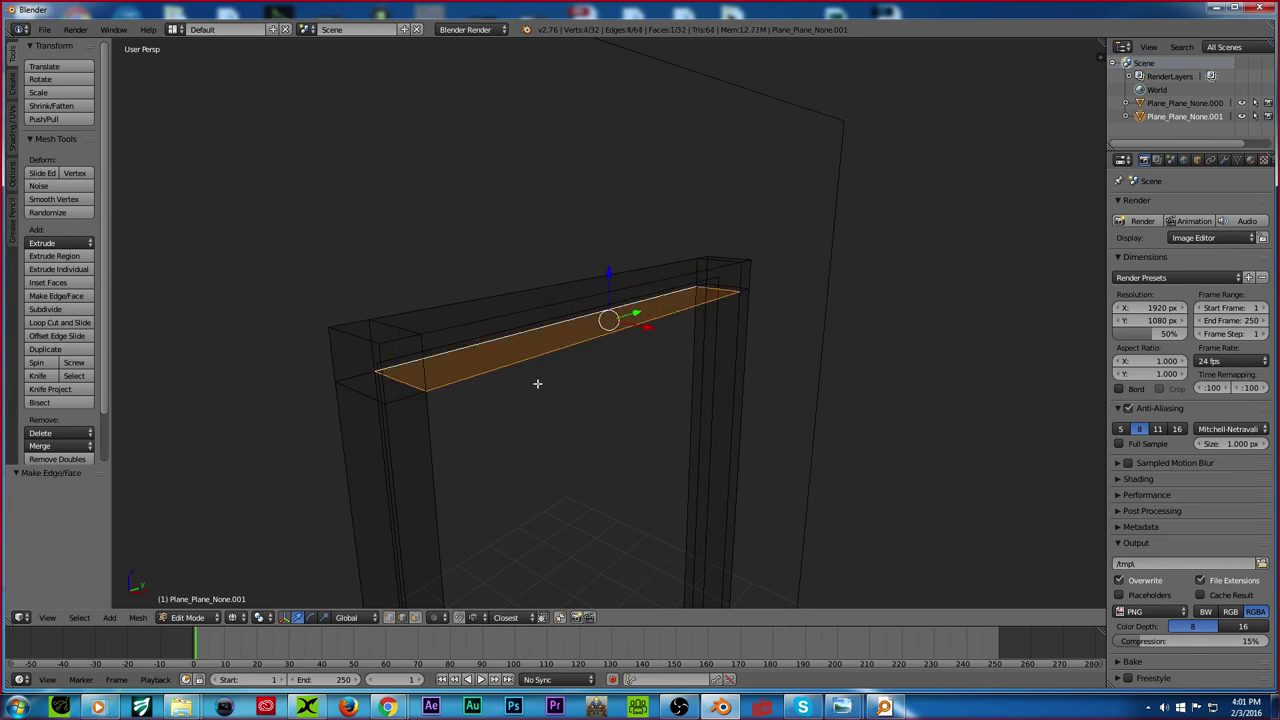
Step: Select the entire window frame mesh in solid shading and flip its normals
key("Tab")
key("z")
middle_click_drag(554, 384, 498, 390)
key("Tab")
key("a")
scroll(502, 283, "down", 3)
left_click(137, 617)
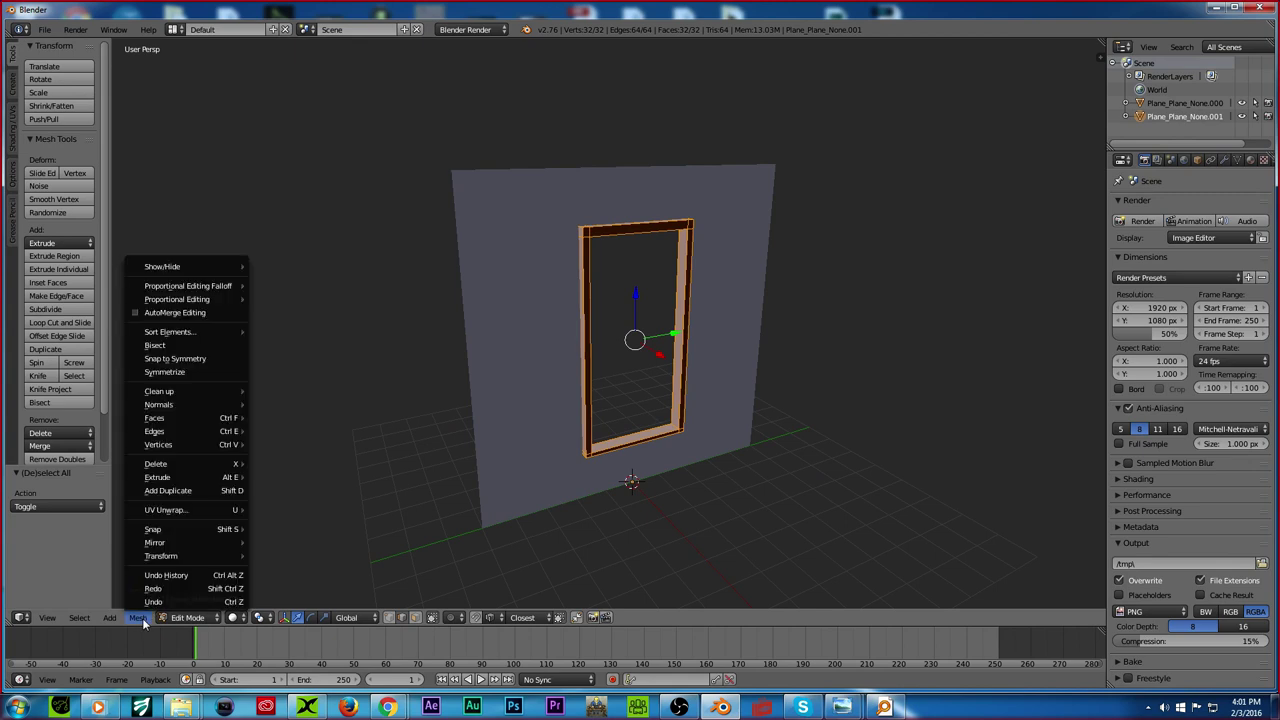
mouse_move(166, 405)
left_click(299, 438)
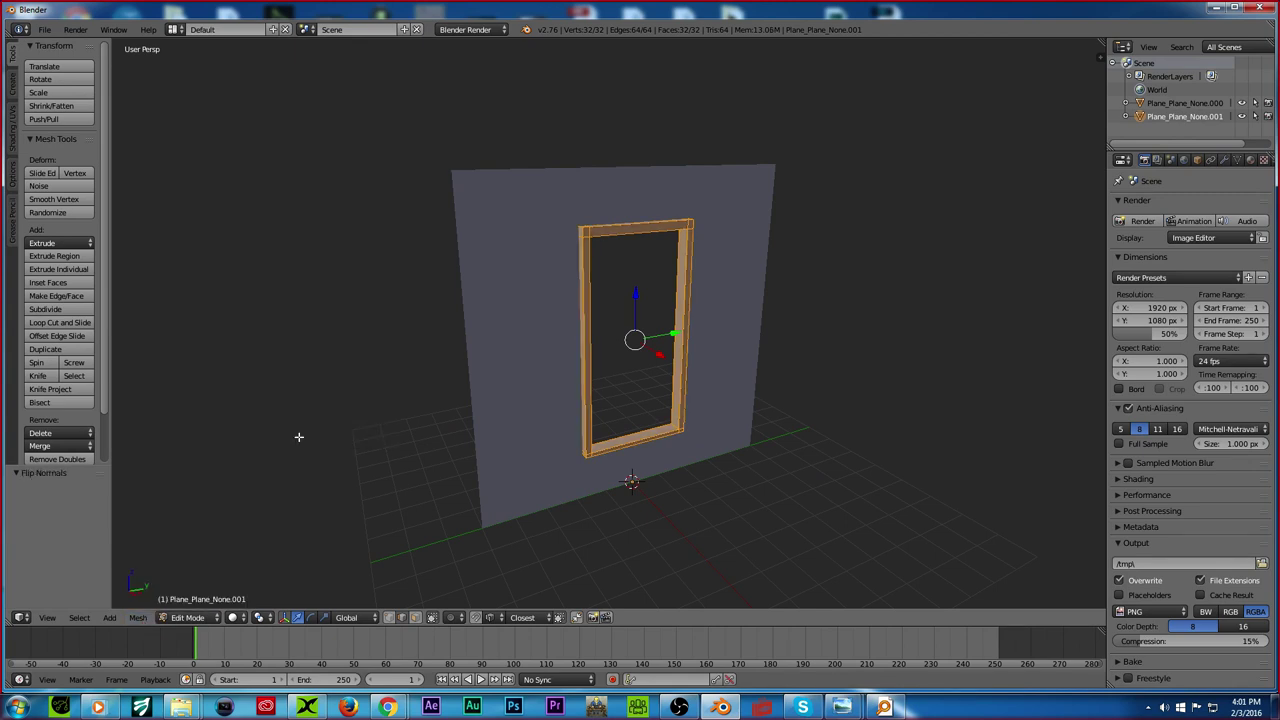
Step: Inspect the shading of the window frame against the wall from several angles
key("Tab")
middle_click_drag(500, 400, 561, 408)
key("Tab")
scroll(567, 442, "up", 4)
scroll(561, 409, "down", 5)
key("Tab")
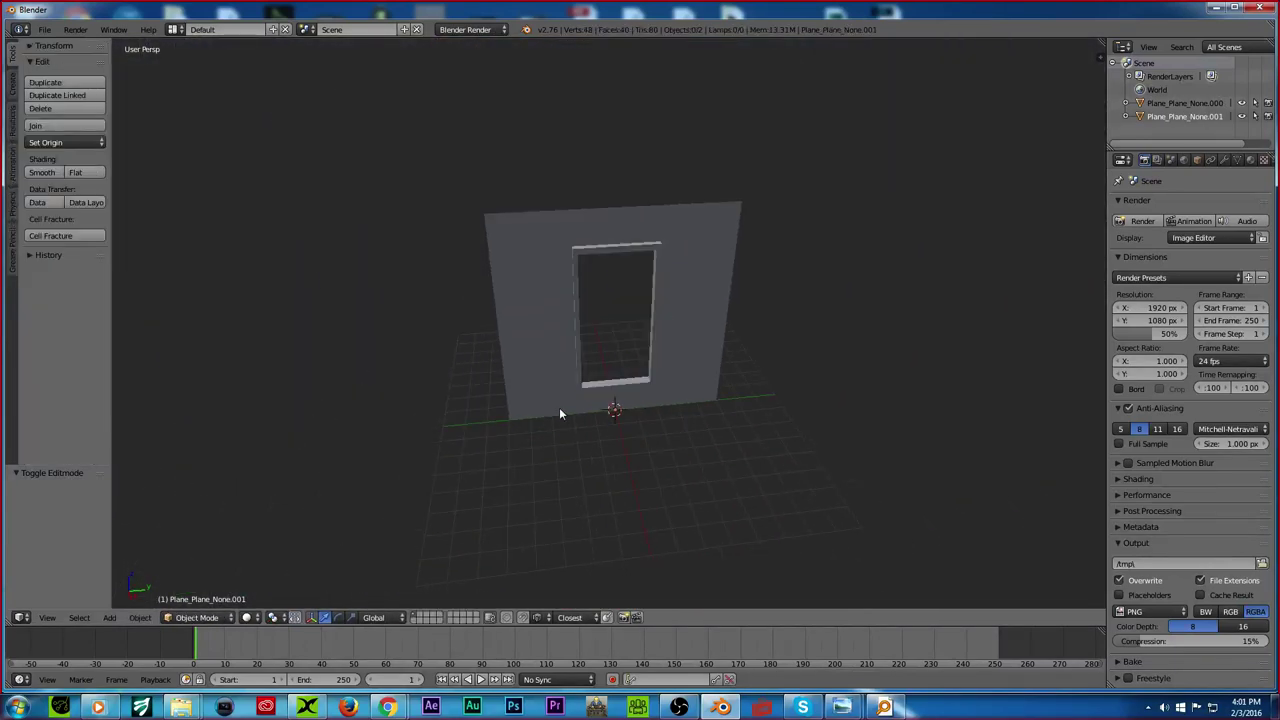
scroll(570, 400, "up", 2)
right_click(601, 417)
Step: Add two centred loop cuts running around the inside of the window frame
key("Tab")
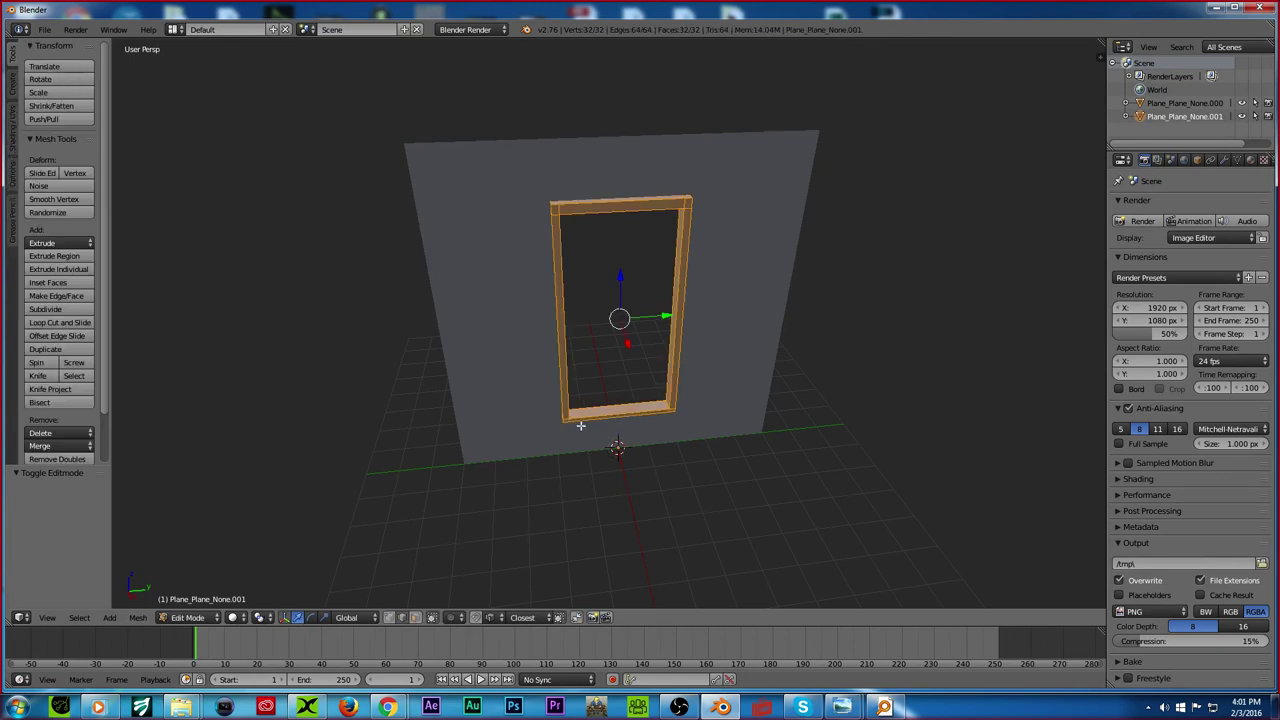
key("a")
key("a")
scroll(515, 425, "up", 3)
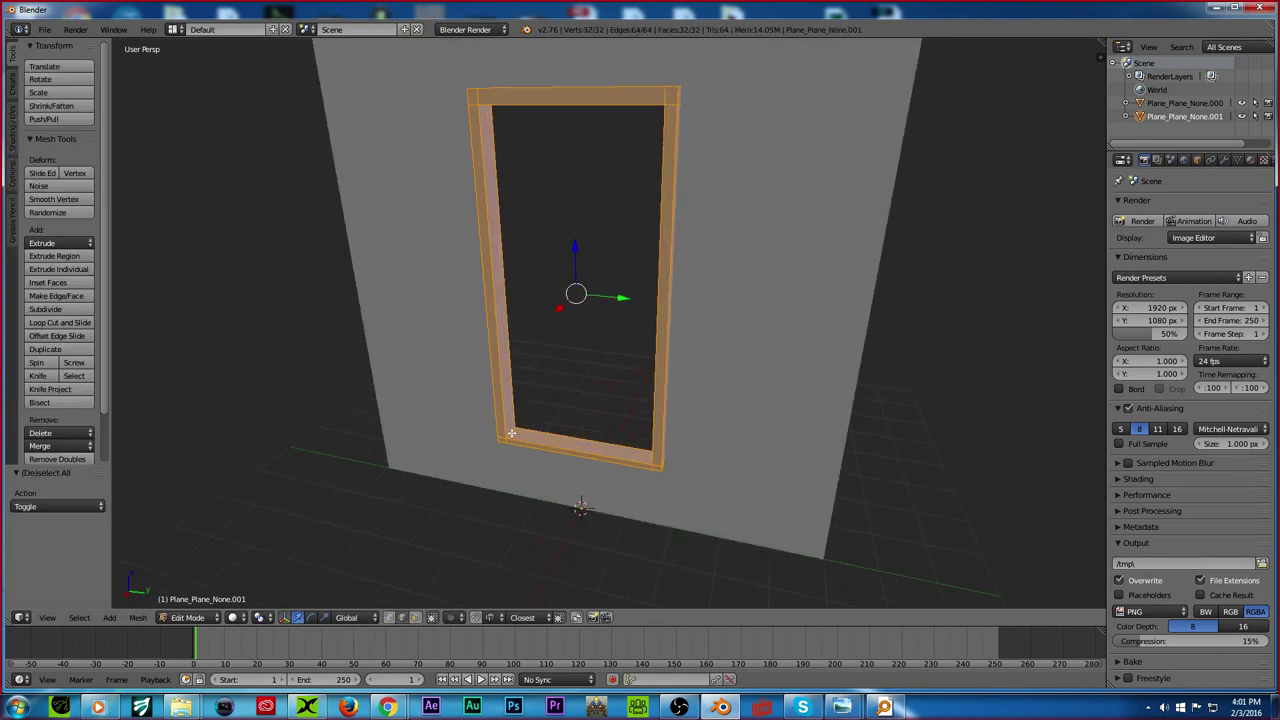
key("ctrl+r")
scroll(511, 433, "up", 1)
left_click(511, 433)
right_click(511, 433)
scroll(543, 447, "up", 2)
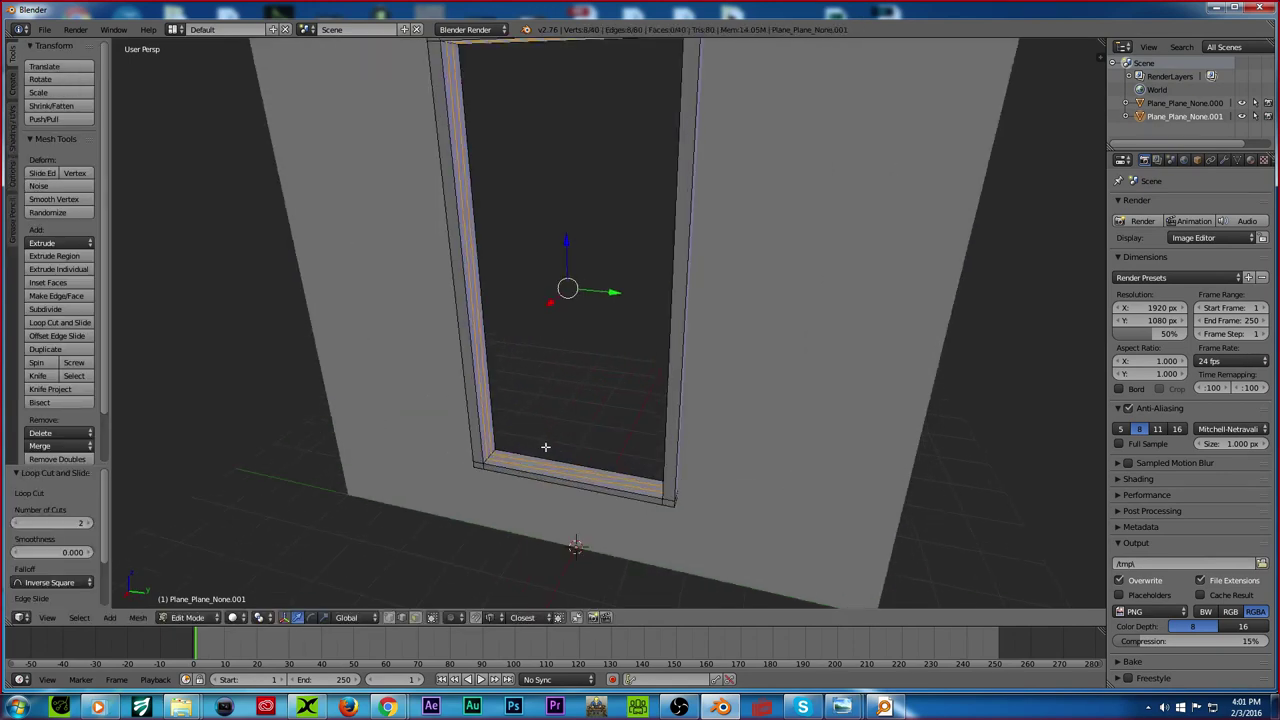
Step: Extrude the two new edge loops in place without moving them
key("e")
right_click(548, 450)
key("s")
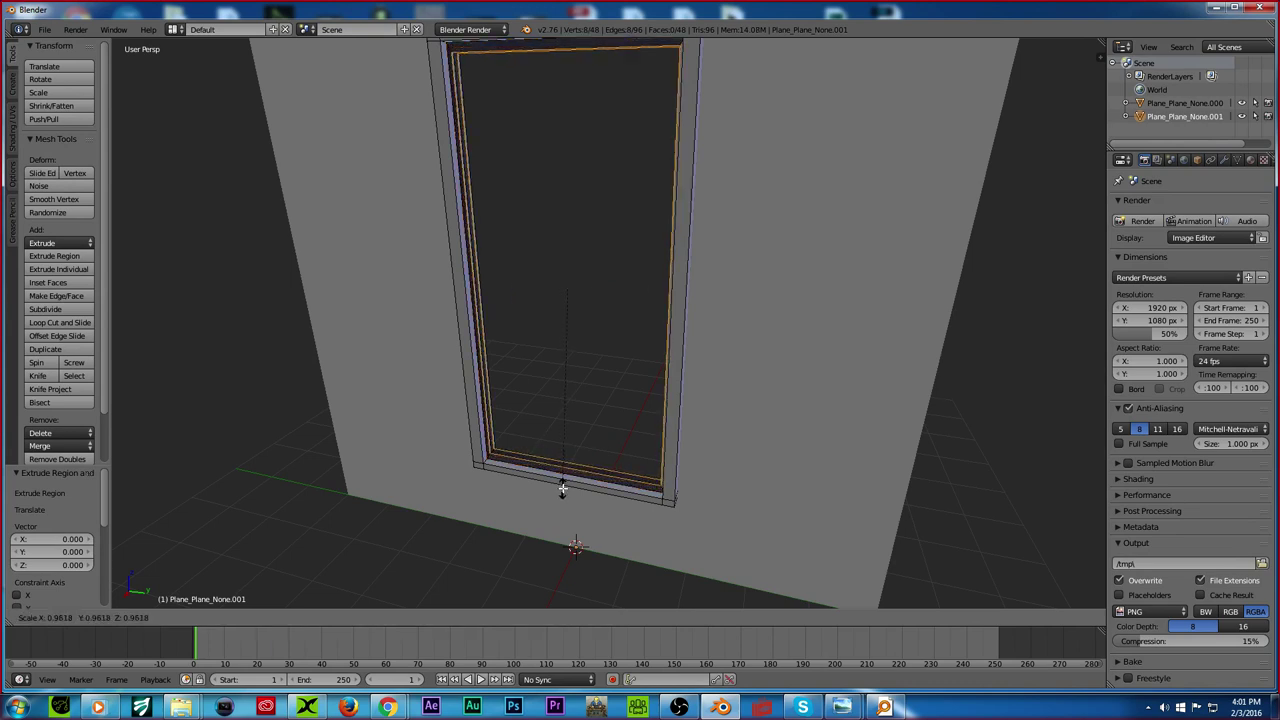
right_click(571, 489)
Step: Try scaling the extruded loops uniformly by about 0.931, and undo that scaling
middle_click_drag(570, 460, 596, 425)
key("s")
left_click(578, 437)
scroll(579, 437, "down", 1)
scroll(602, 391, "up", 1)
middle_click_drag(691, 355, 718, 360)
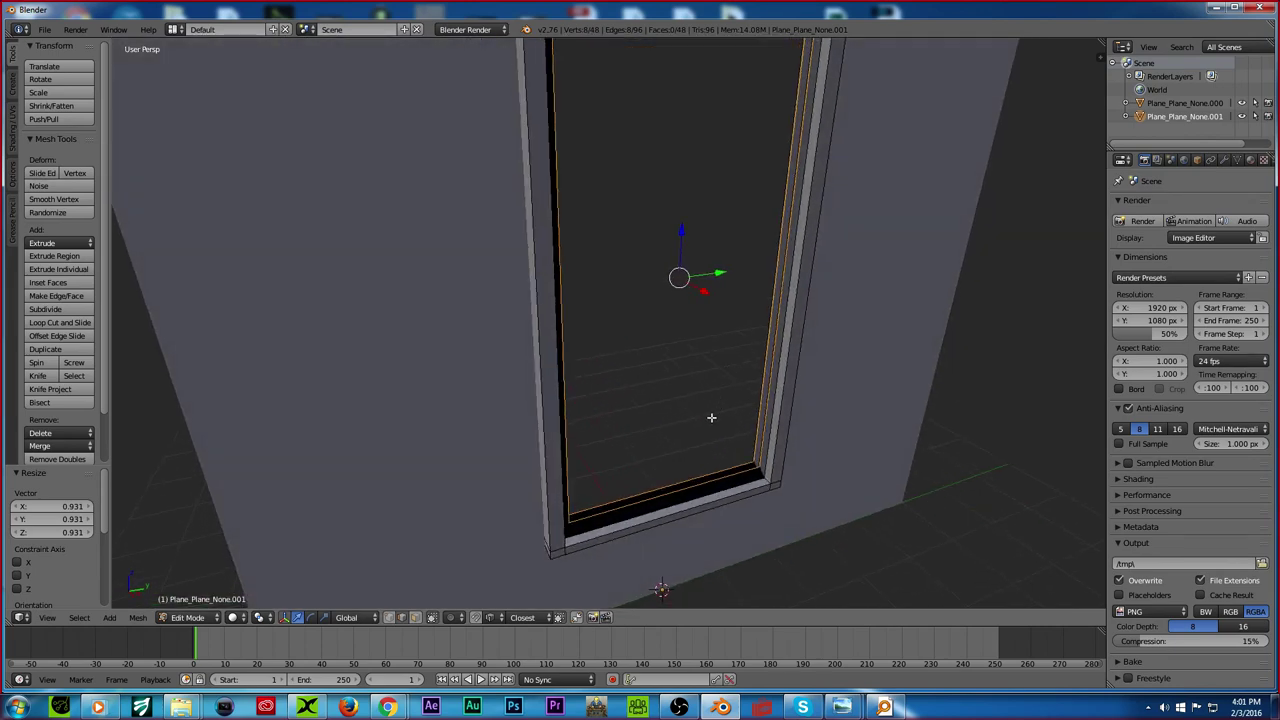
key("ctrl+z")
Step: Try scaling the extruded loops again, and undo the in-place extrusion together with the two loop cuts
key("s")
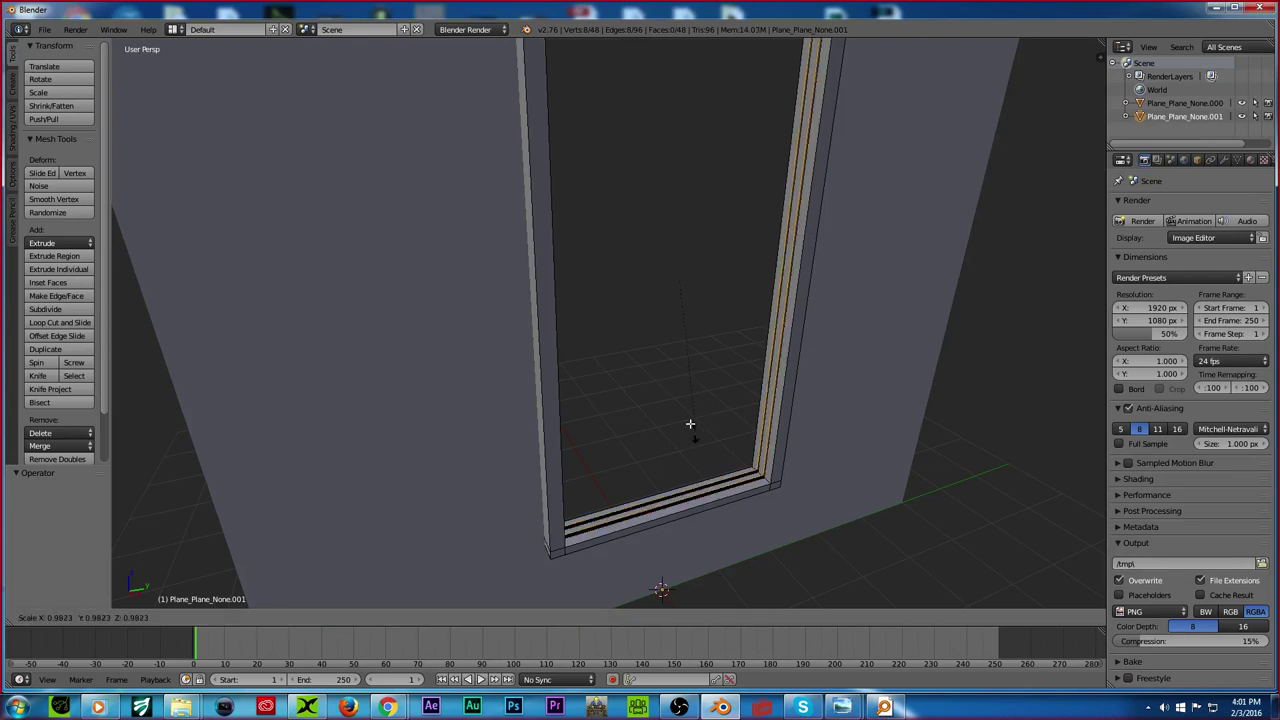
right_click(686, 427)
key("ctrl+z")
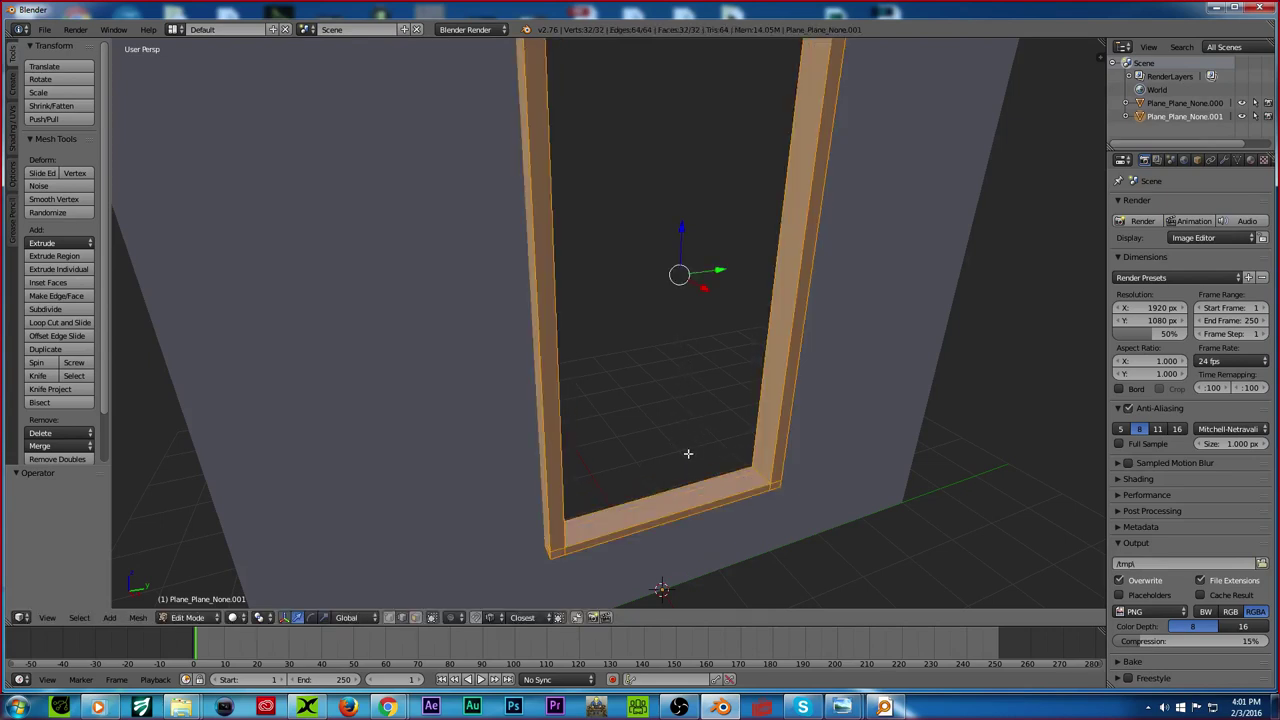
Step: Add two centred loop cuts running around the inner faces of the window frame
key("ctrl+r")
scroll(750, 472, "up", 1)
left_click(751, 472)
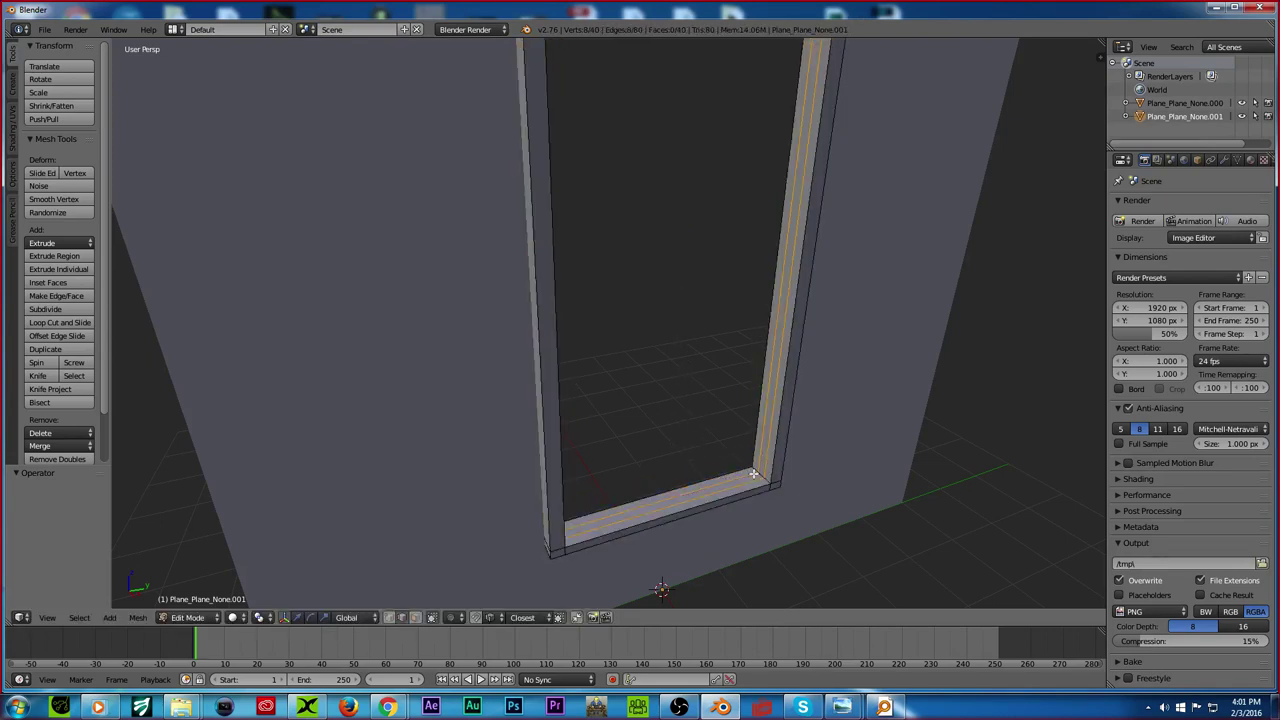
right_click(751, 472)
Step: In face selection mode, select the ring of faces between the two new loop cuts
key("ctrl+Tab")
left_click(722, 506)
right_click(746, 478)
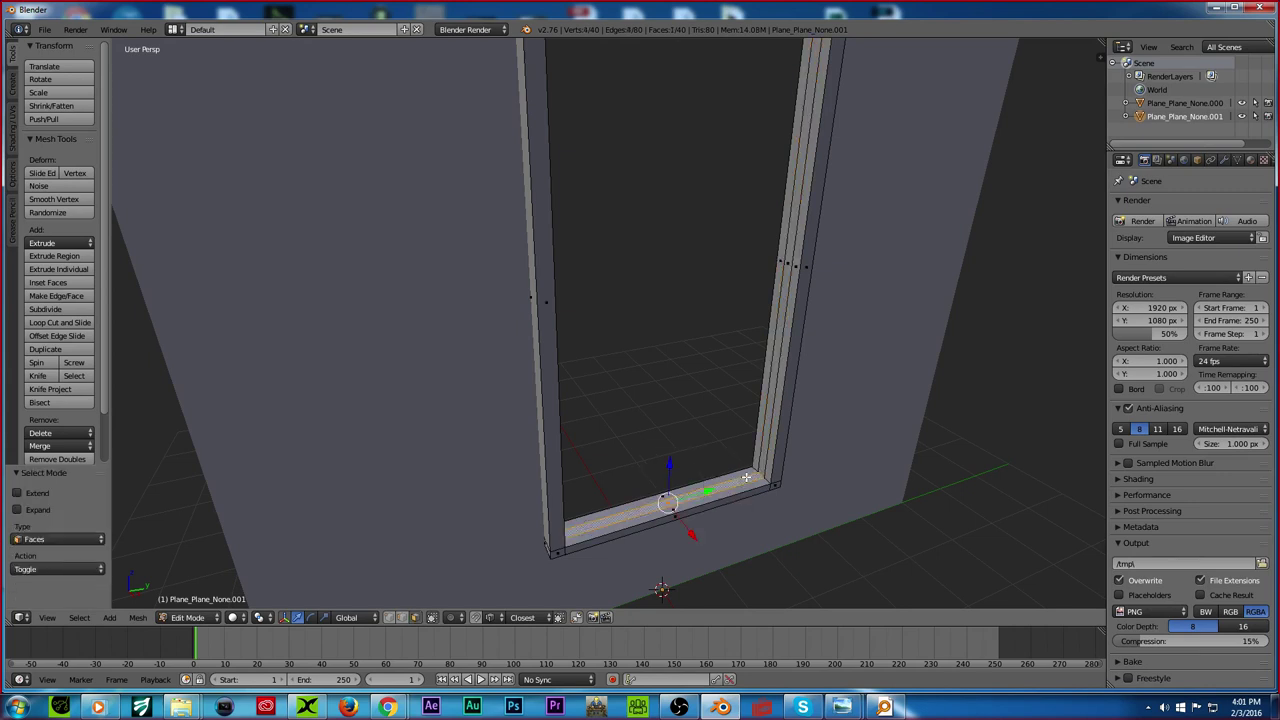
right_click(758, 474, "alt+shift")
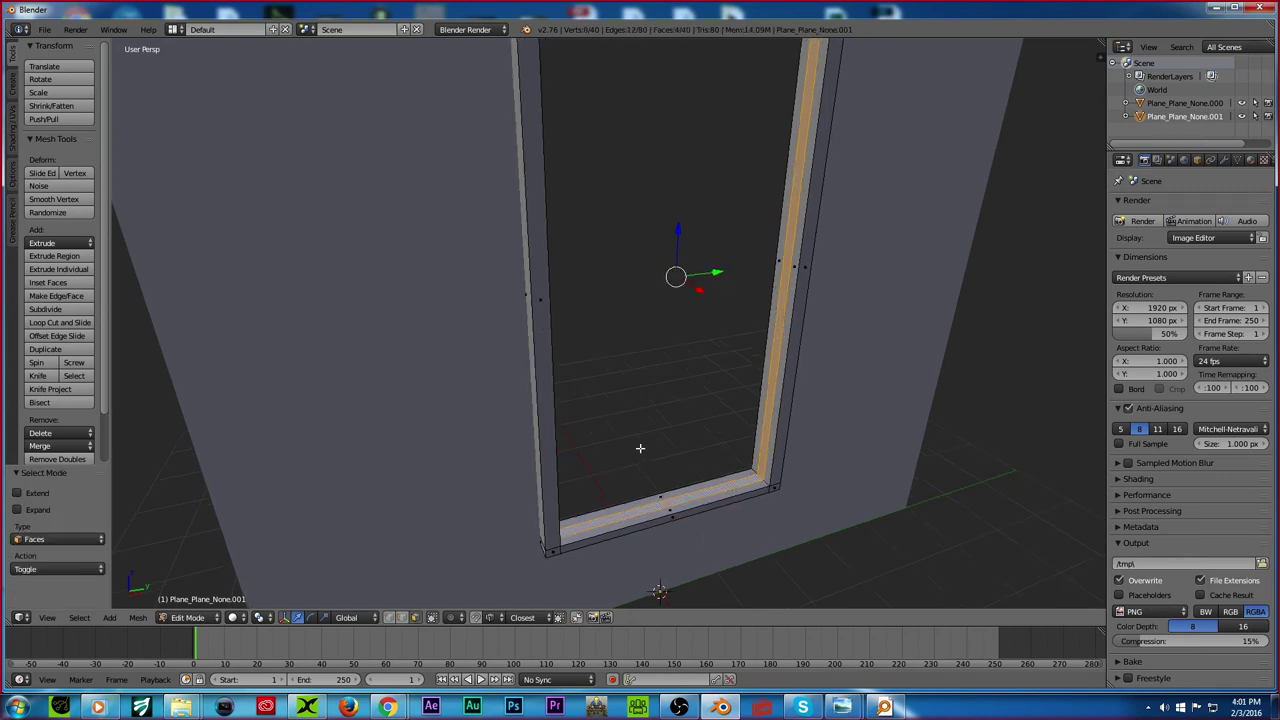
Step: Extrude the selected face ring in place and scale it uniformly by about 0.937 towards the opening
middle_click_drag(644, 450, 611, 421)
key("e")
right_click(619, 415)
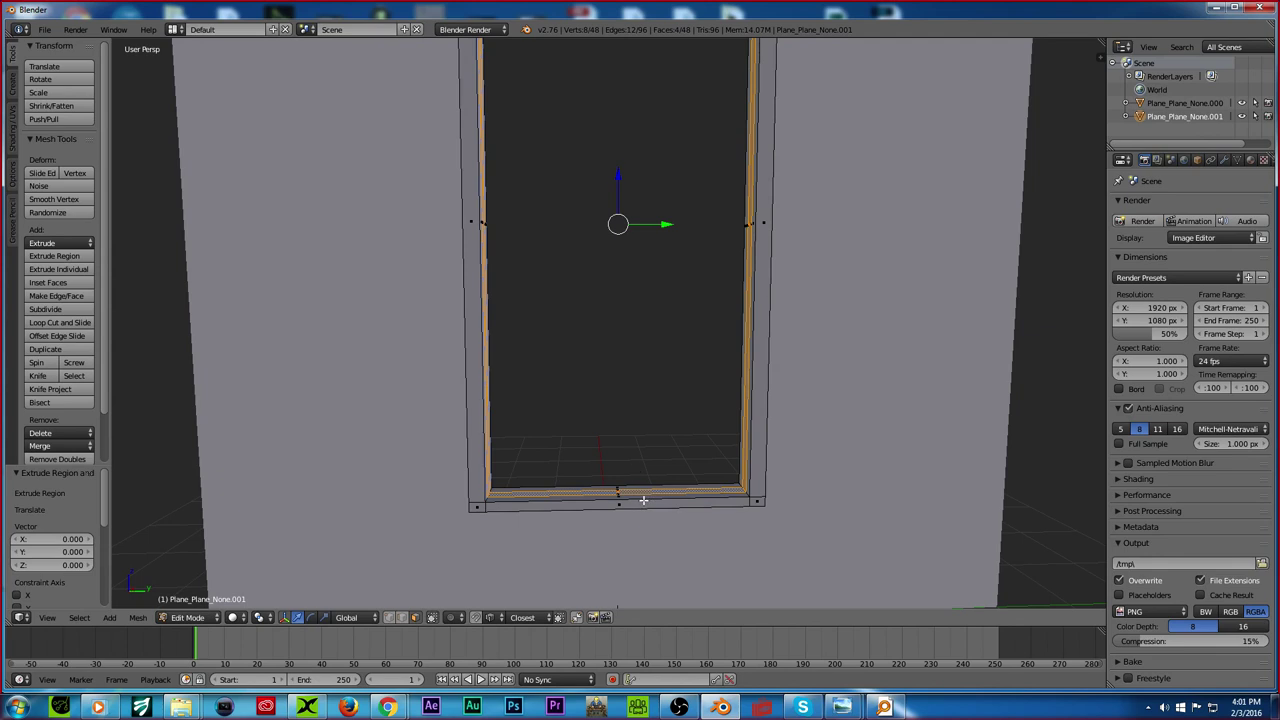
key("s")
left_click(618, 418)
Step: Scale the extruded face ring by about 1.024 along the global Z axis only
scroll(618, 418, "down", 3)
mouse_move(618, 418)
middle_mouse_down()
mouse_move(583, 420)
mouse_move(597, 412)
middle_mouse_up()
key("s")
key("z")
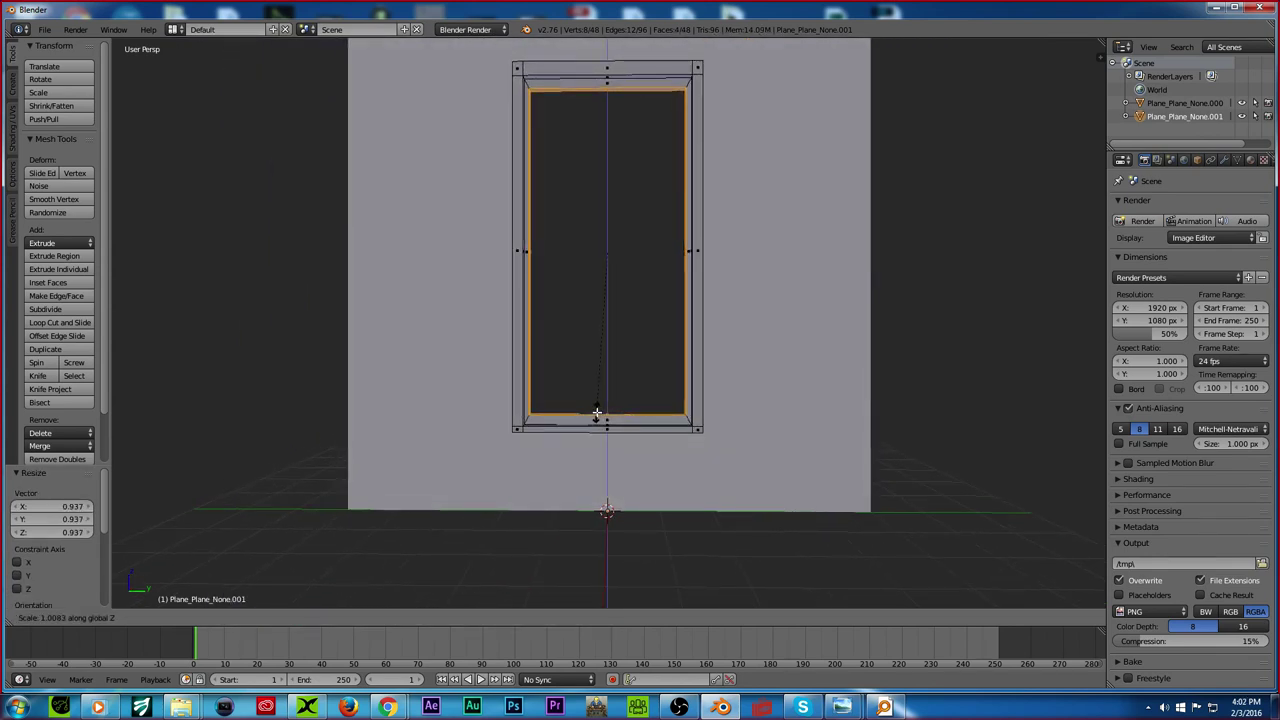
left_click(598, 415)
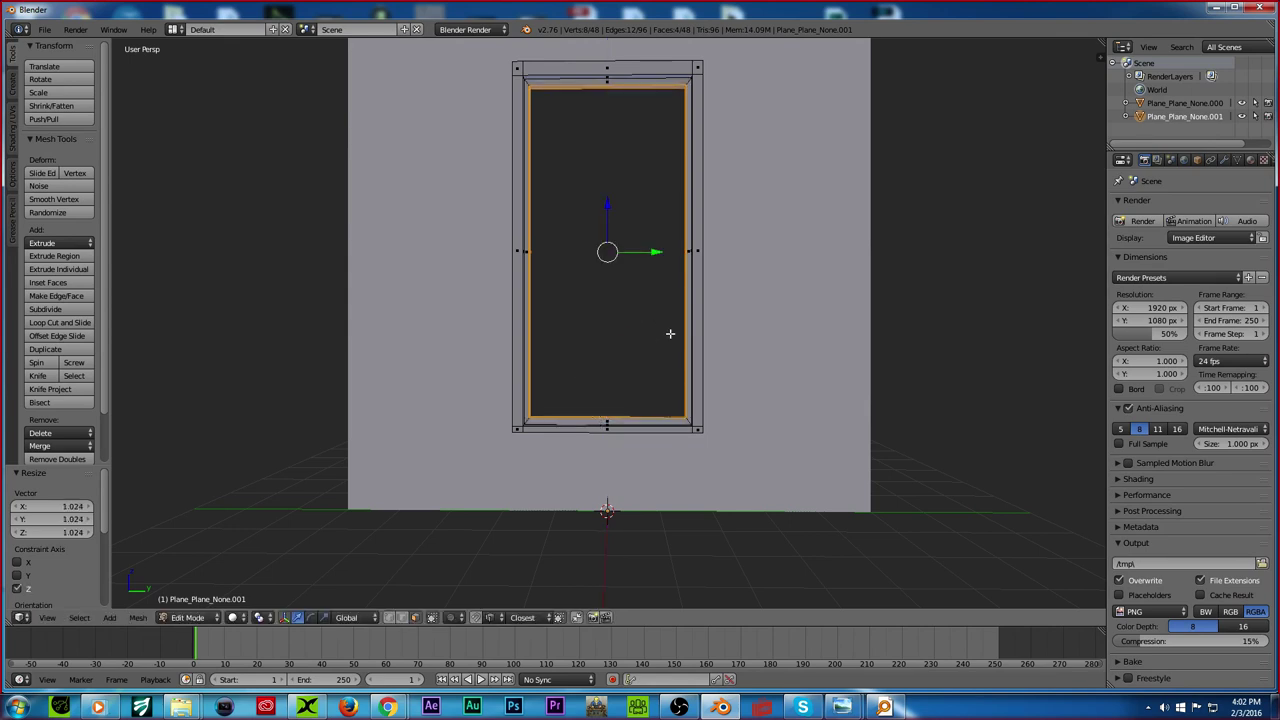
middle_click_drag(614, 389, 620, 472)
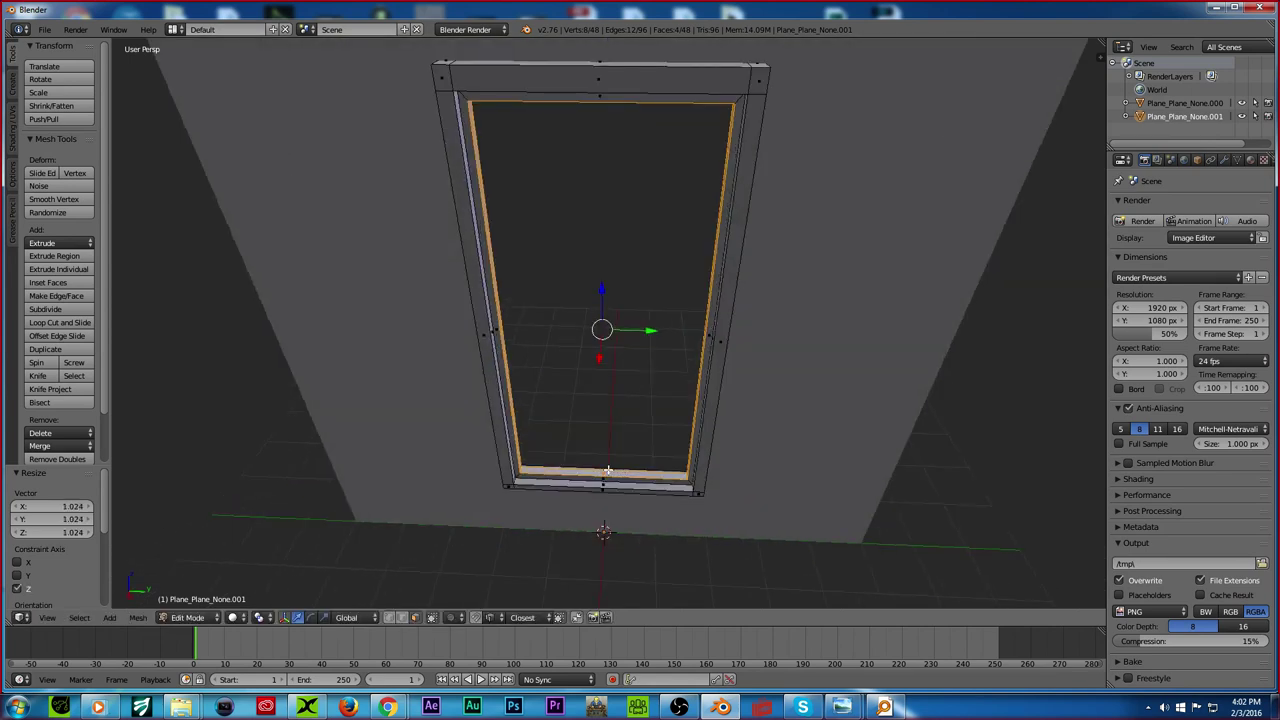
Step: Leave the face ring editing, reselect the window frame object and UV unwrap its mesh
key("ctrl+Tab")
key("Tab")
scroll(699, 462, "down", 4)
key("a")
middle_click_drag(699, 462, 601, 364)
right_click(603, 364)
key("Tab")
key("a")
key("u")
left_click(605, 288)
key("Tab")
Step: Delete the wall object Plane_Plane_None.000, leaving only the window frame in the scene
right_click(655, 278)
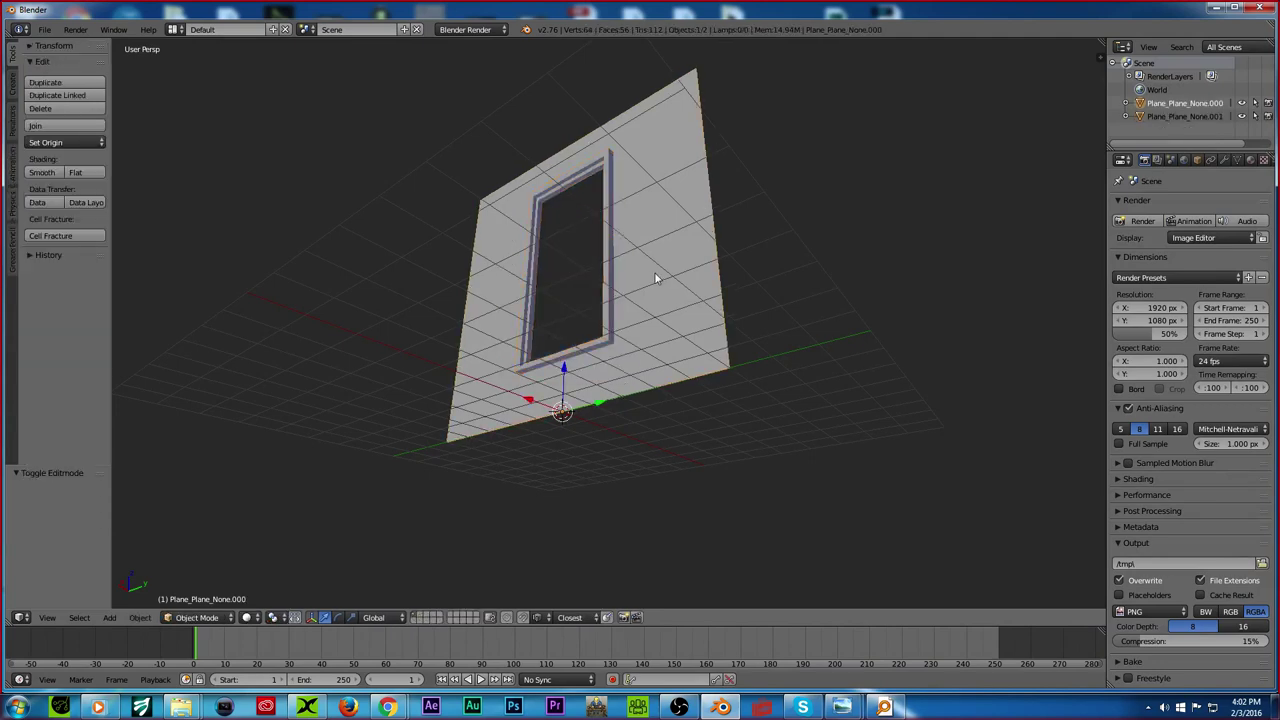
key("x")
middle_click_drag(588, 321, 692, 441)
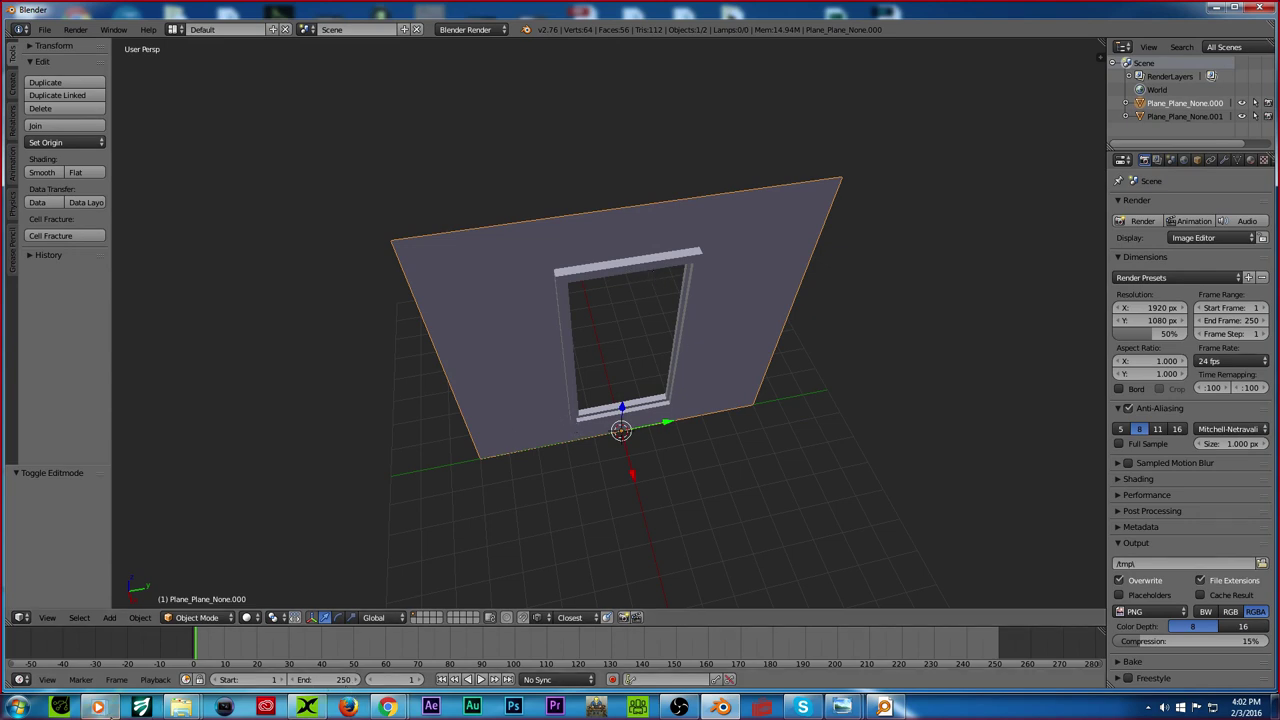
key("x")
left_click(620, 362)
Step: Examine the isolated window frame and its mesh
middle_click_drag(613, 360, 583, 309)
right_click(538, 176)
key("Tab")
key("a")
key("a")
key("Tab")
scroll(578, 311, "down", 4)
key("a")
scroll(563, 282, "up", 3)
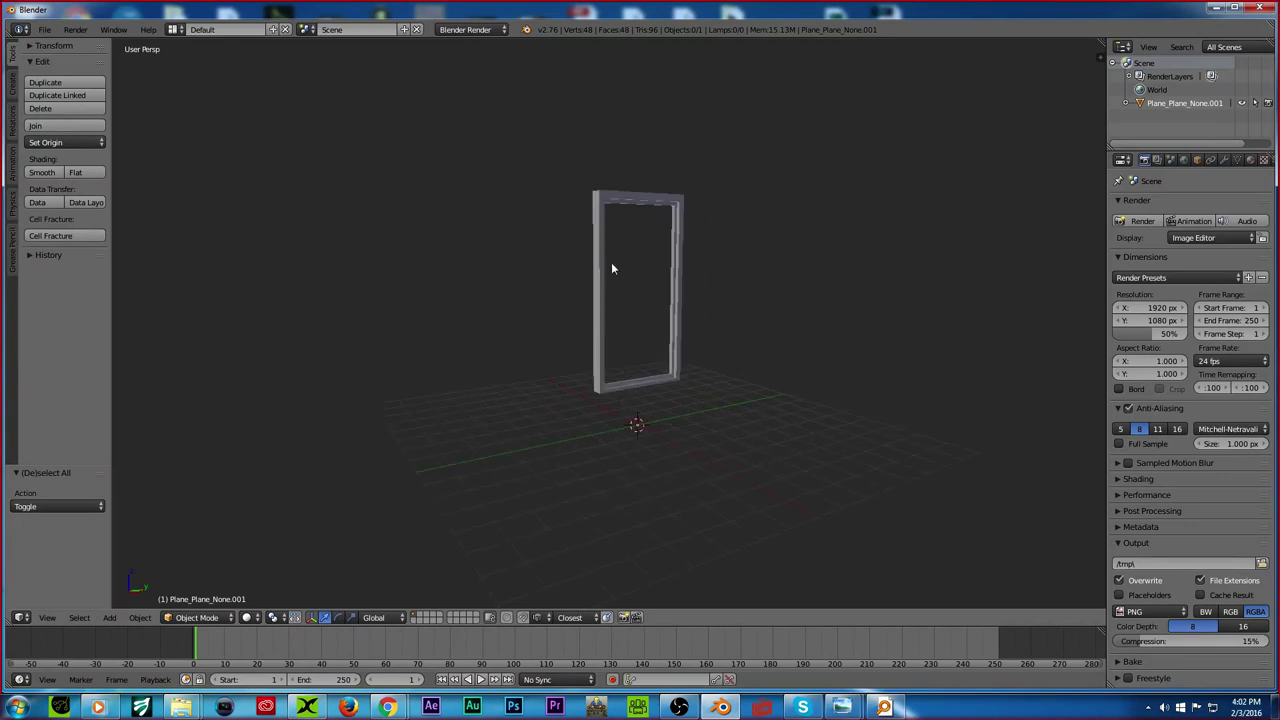
Step: Select the window frame object and every face of its mesh, and return to Object Mode
scroll(598, 270, "up", 2)
right_click(578, 247)
key("Tab")
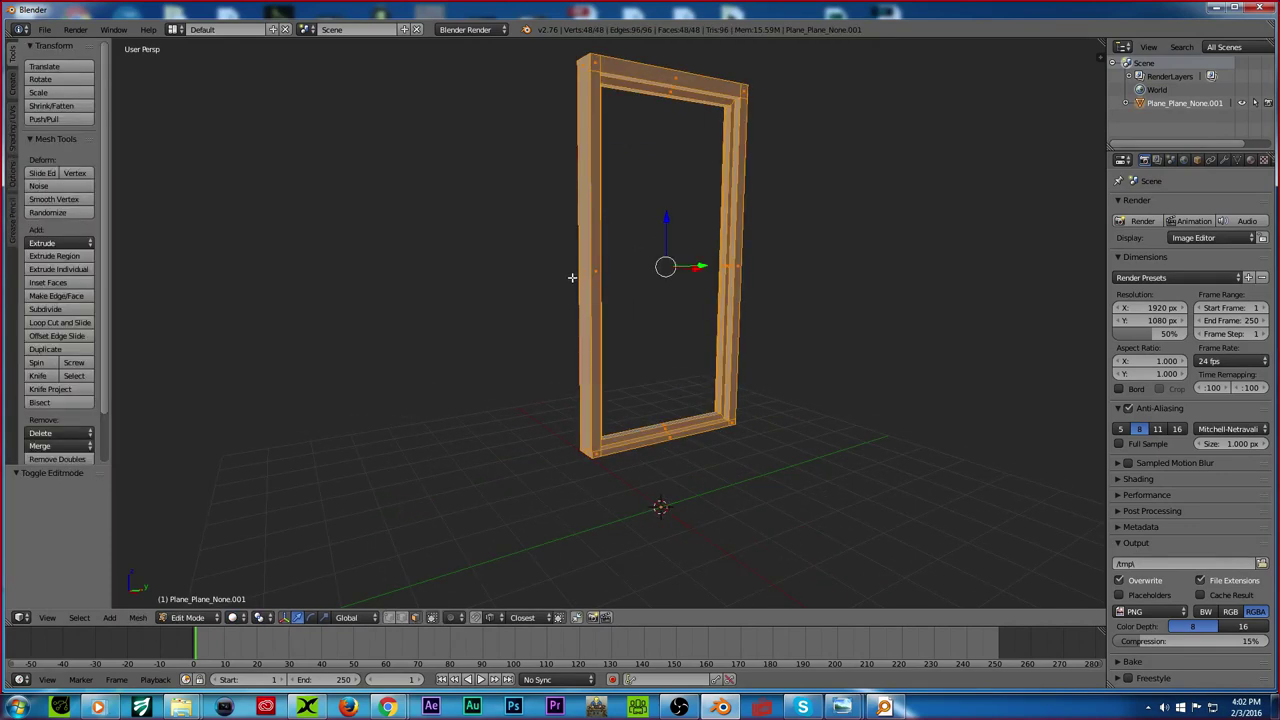
key("Tab")
scroll(572, 276, "down", 4)
middle_click_drag(562, 283, 476, 292)
key("Tab")
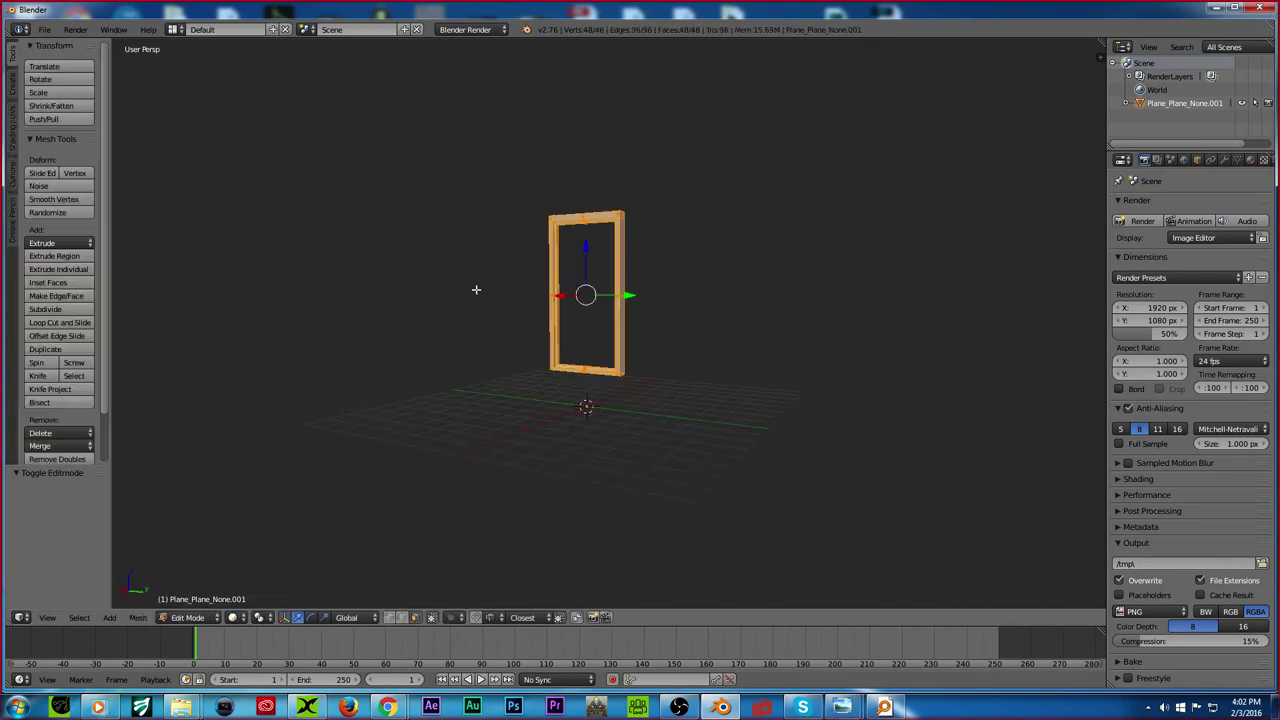
key("a")
key("a")
key("shift+s")
left_click(510, 290)
key("Tab")
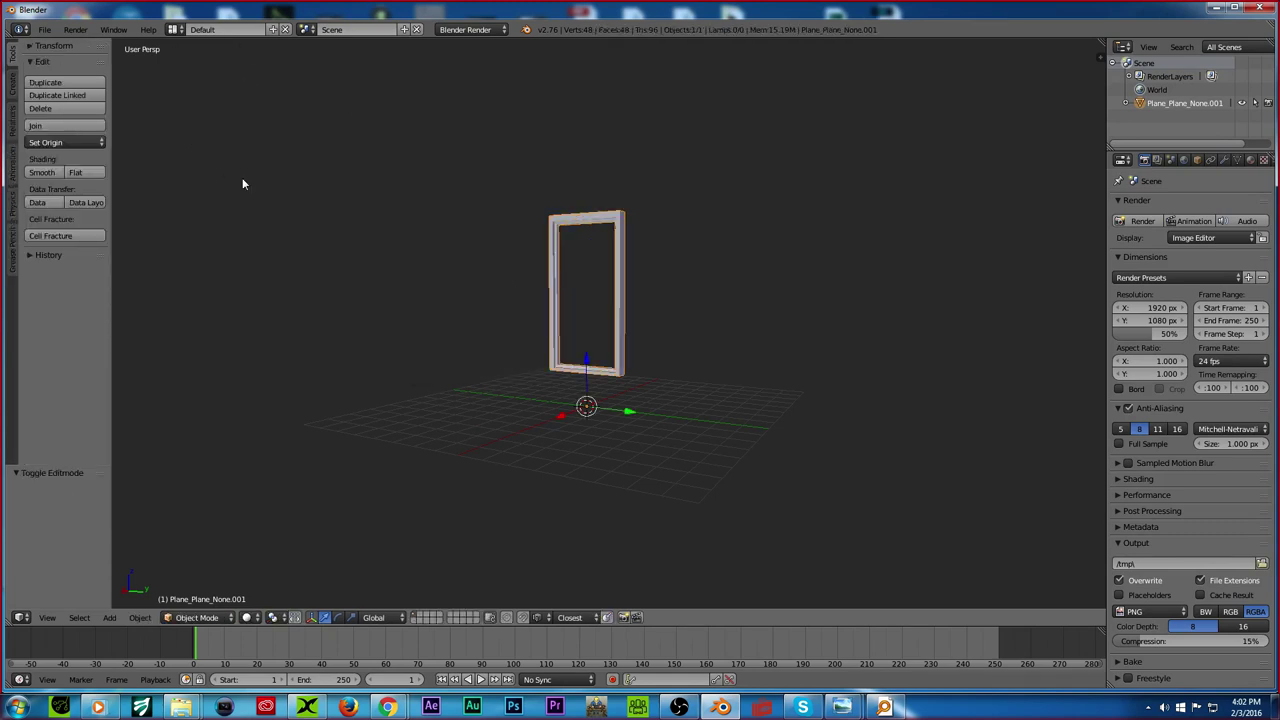
Step: Scale the window frame up uniformly by a factor of 100
type("s100")
key("Return")
scroll(320, 188, "down", 5)
scroll(330, 189, "down", 6)
middle_click_drag(340, 197, 430, 262)
scroll(420, 255, "down", 3)
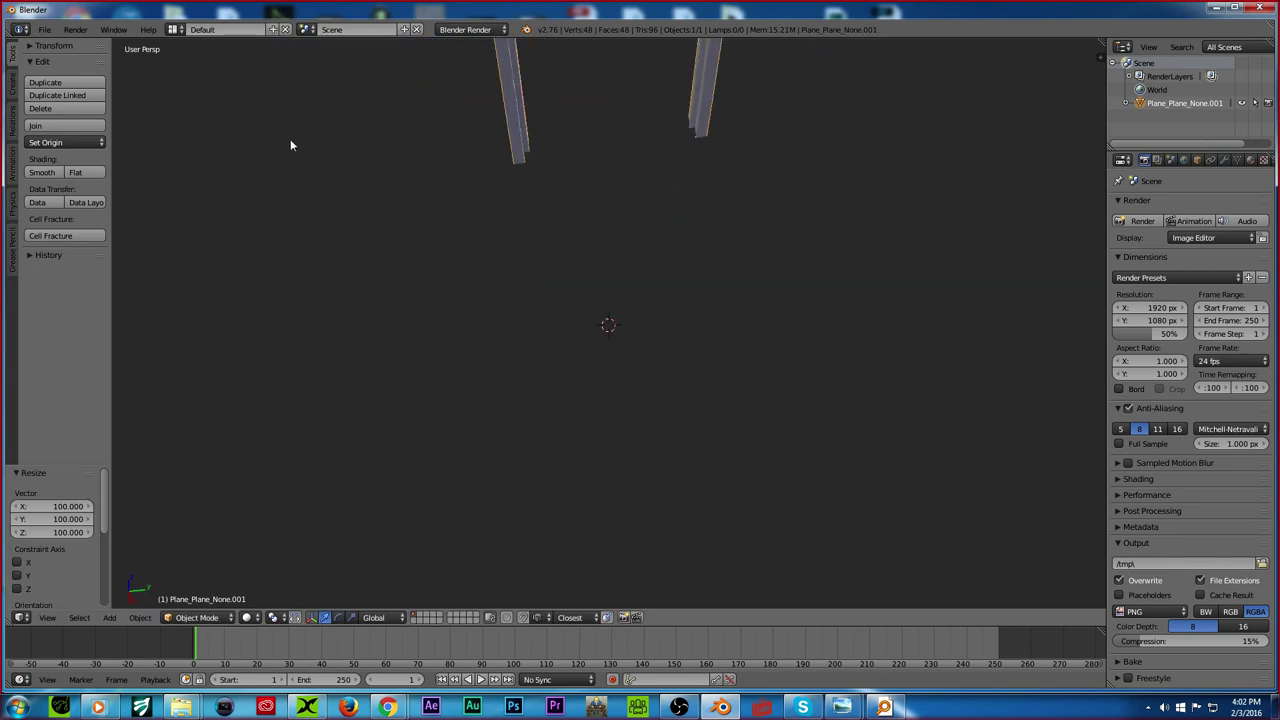
Step: Export the window frame in Wavefront format to the Documents folder as Window.obj
left_click(44, 29)
mouse_move(83, 284)
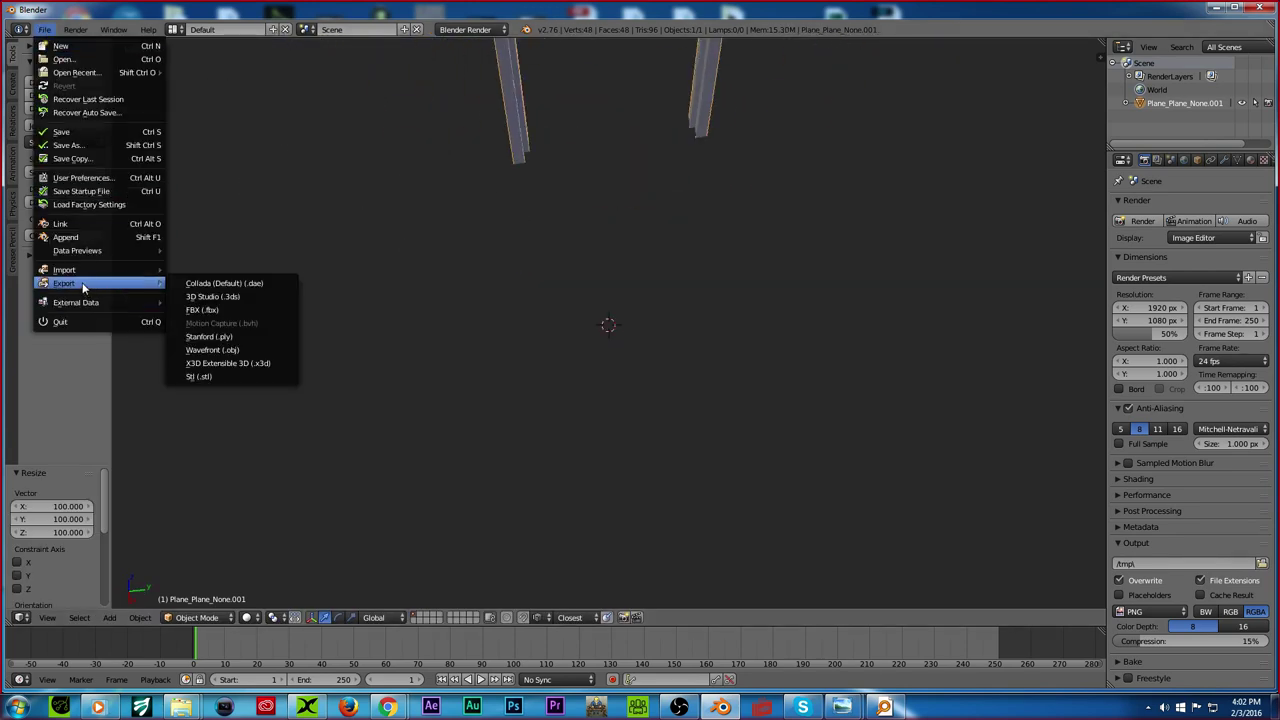
left_click(231, 350)
left_click(205, 80)
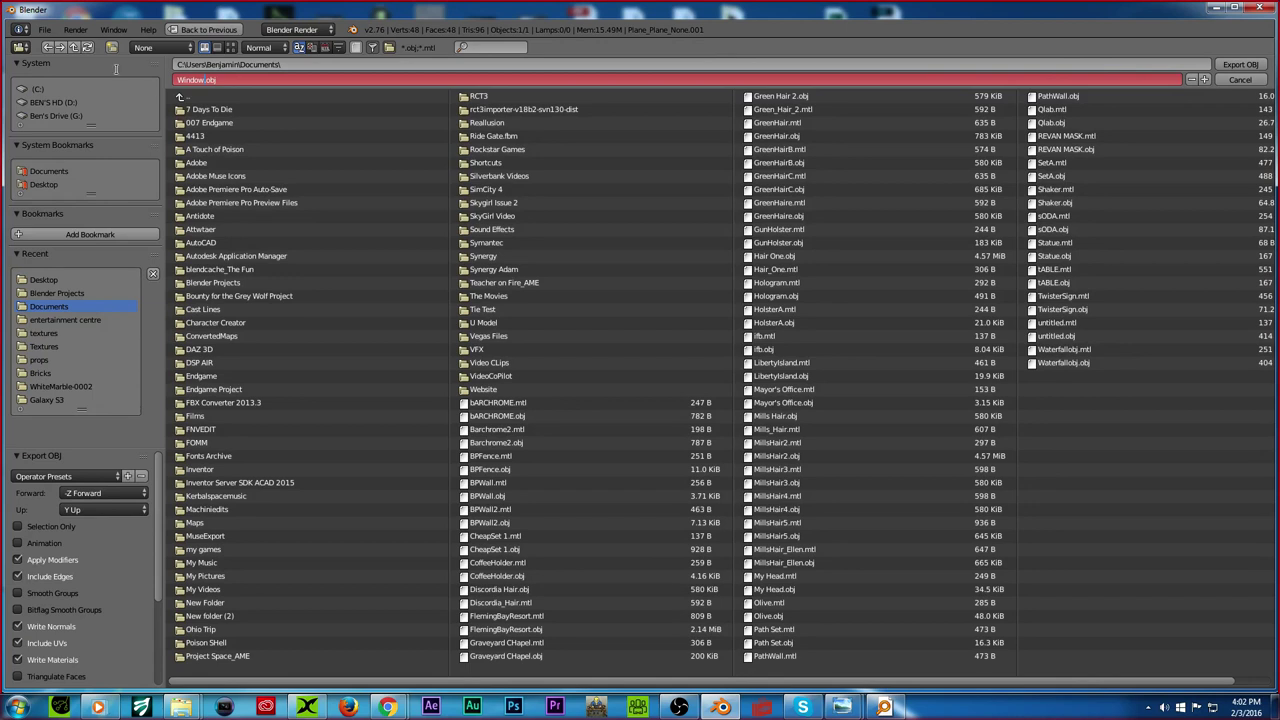
key("Return")
scroll(30, 615, "down", 5)
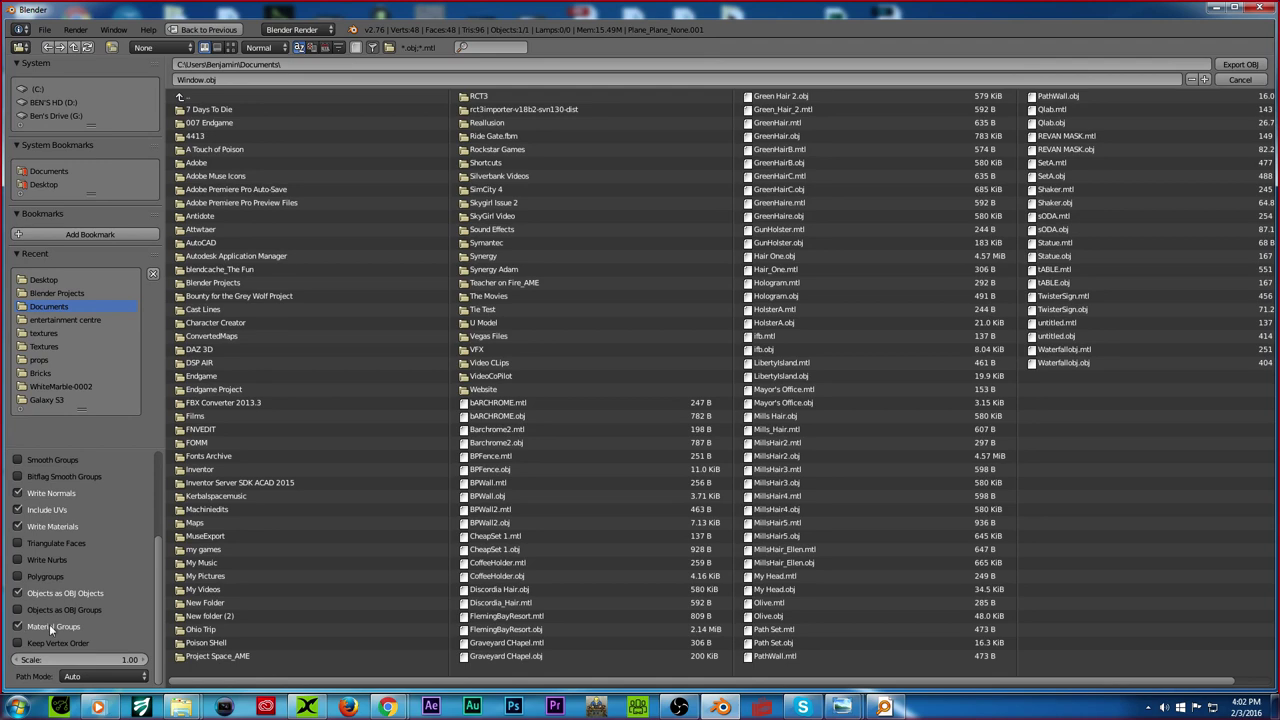
left_click(1241, 65)
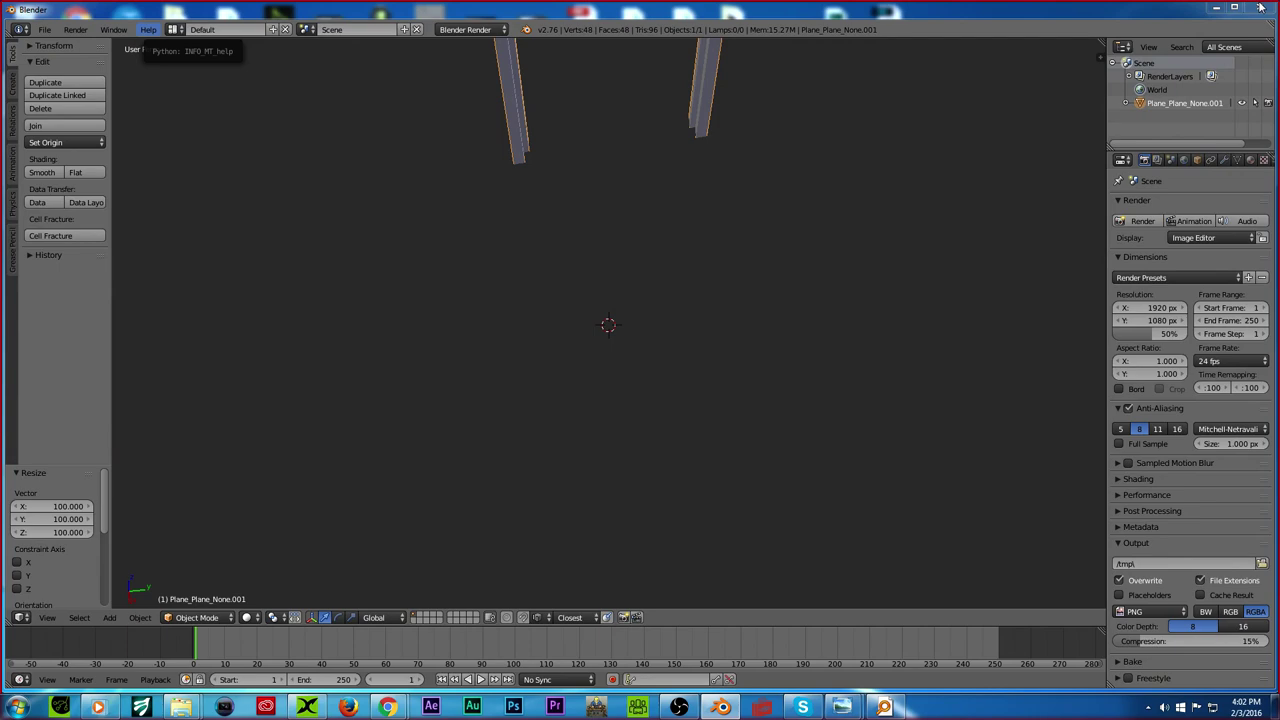
Step: Close Blender and load the Window OBJ file from the Documents library into iClone 3DXchange
left_click(1251, 8)
left_click(636, 402)
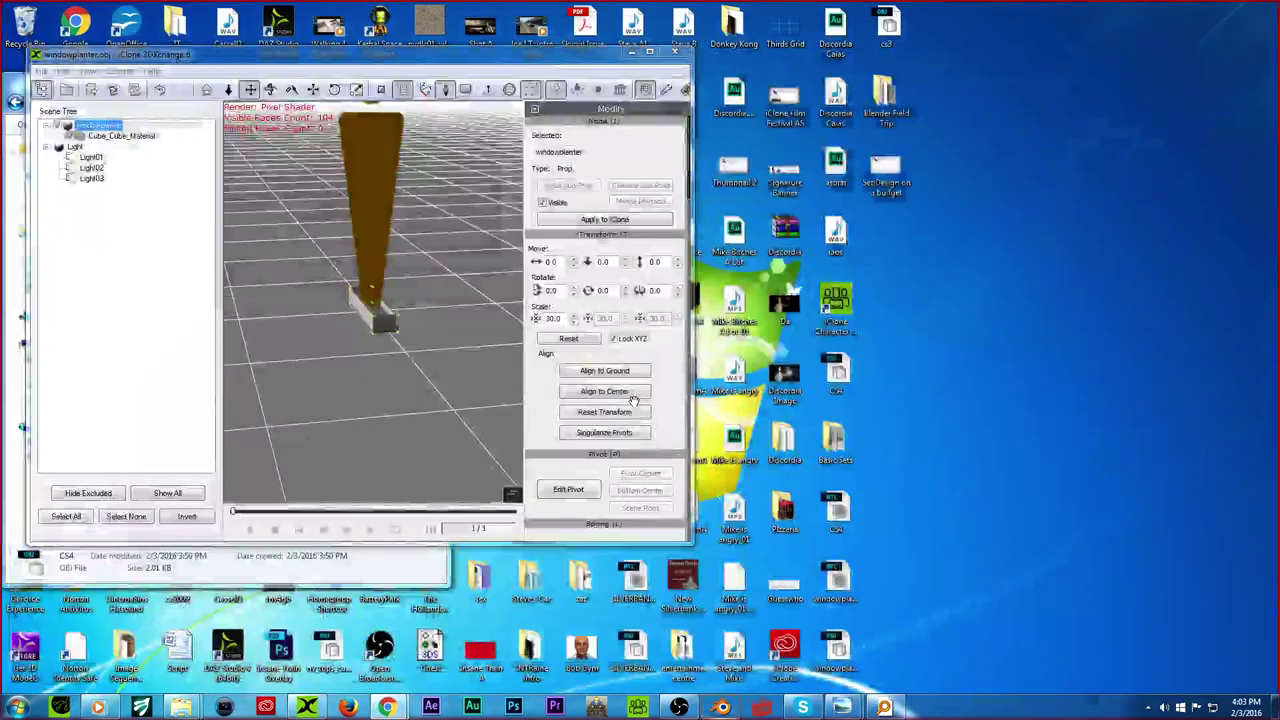
left_click(18, 707)
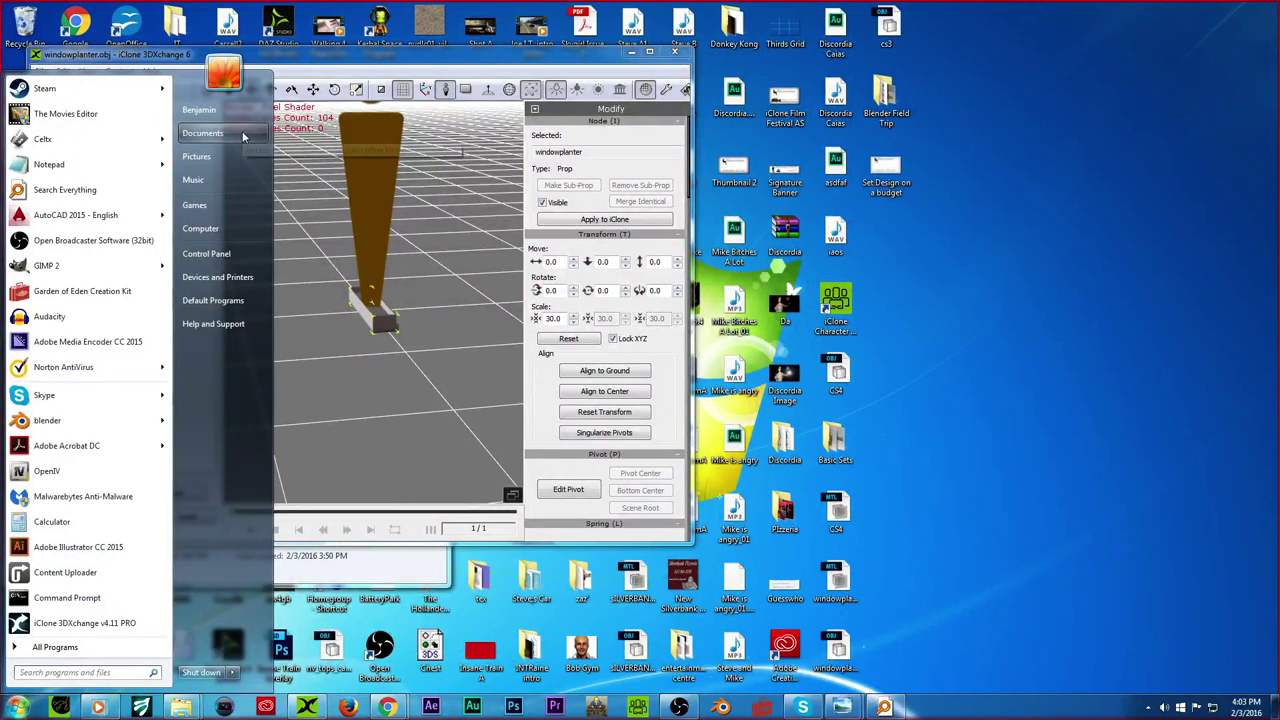
left_click(215, 133)
scroll(377, 425, "down", 5)
scroll(377, 425, "down", 15)
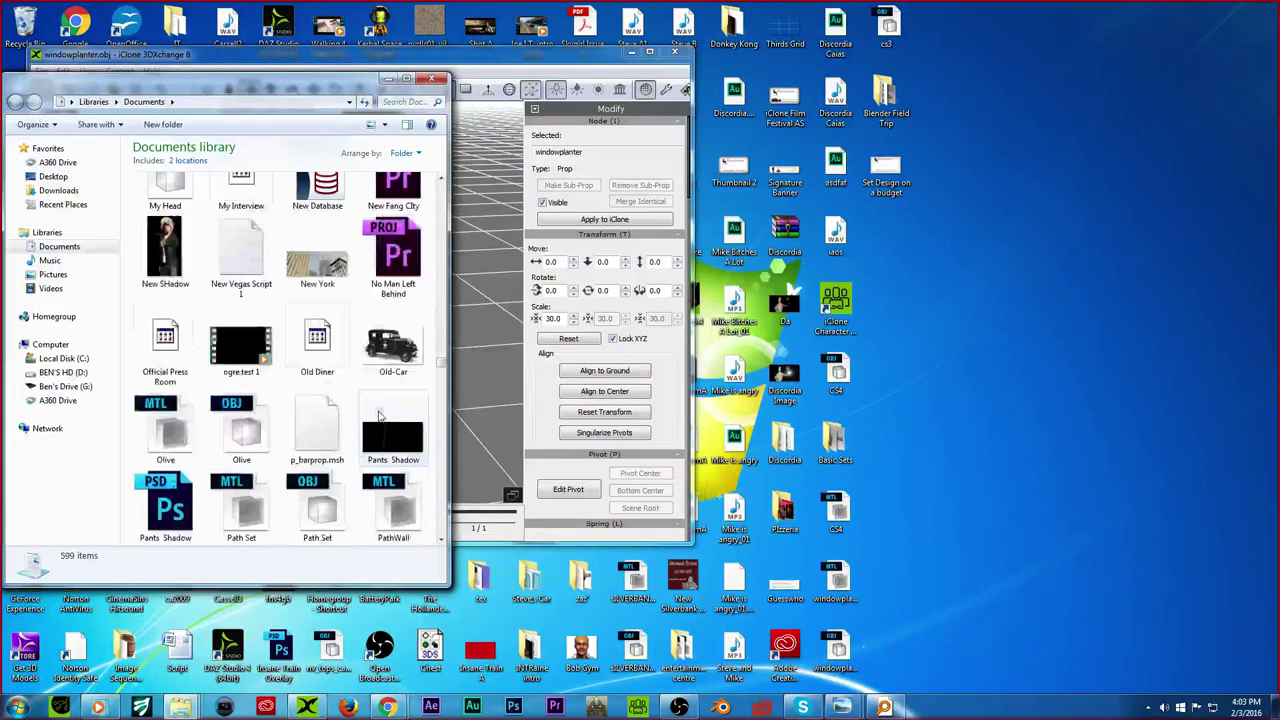
scroll(377, 415, "down", 15)
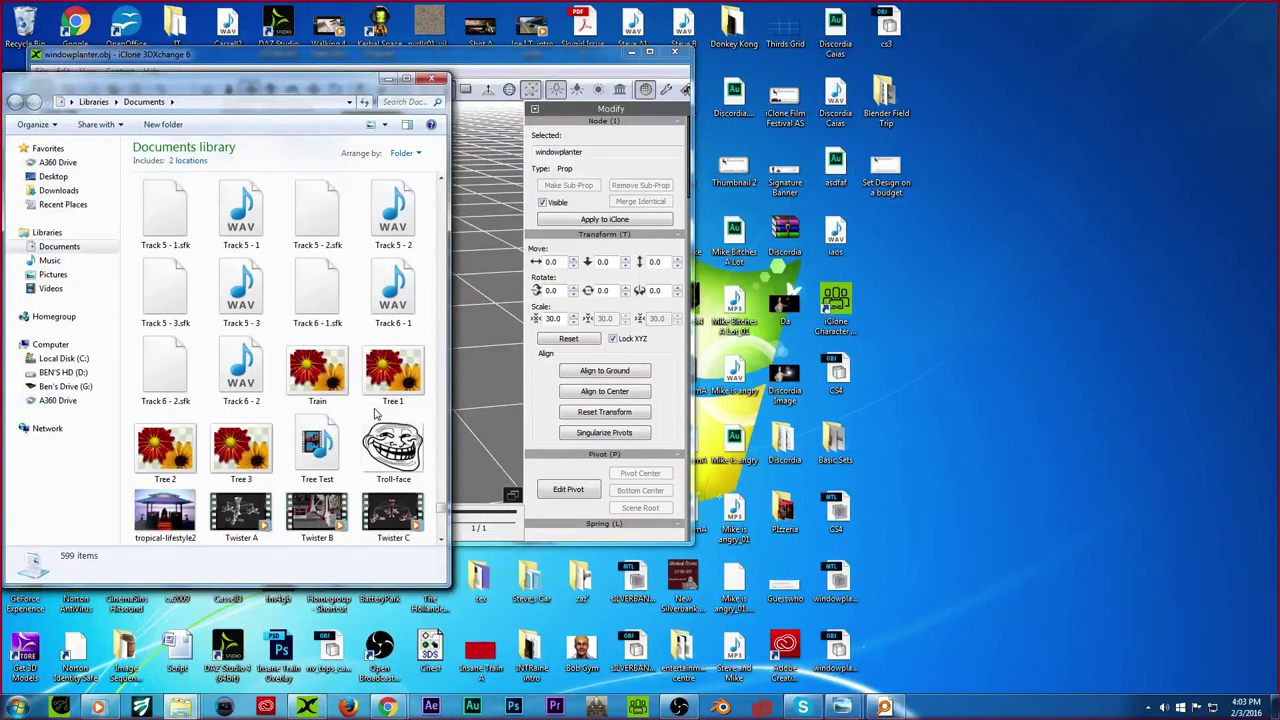
left_click_drag(378, 422, 480, 350)
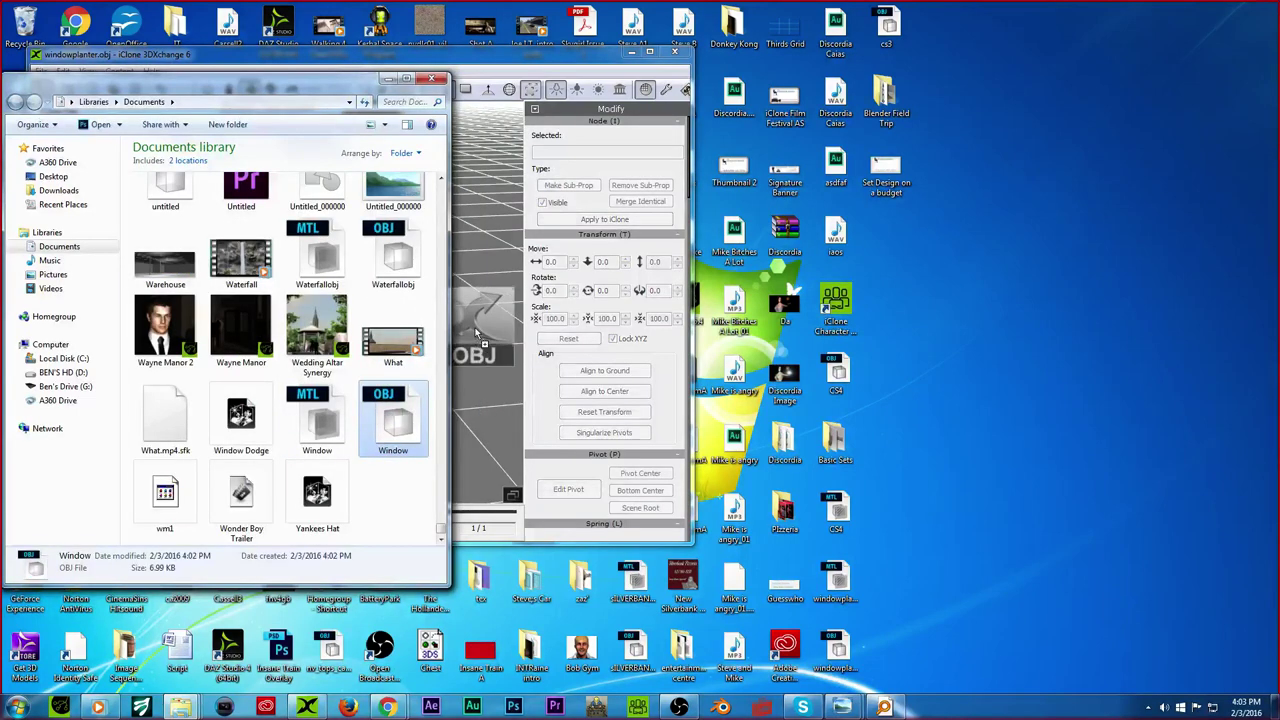
Step: Set the window prop's locked XYZ scale to 30 in 3DXchange
left_click(483, 67)
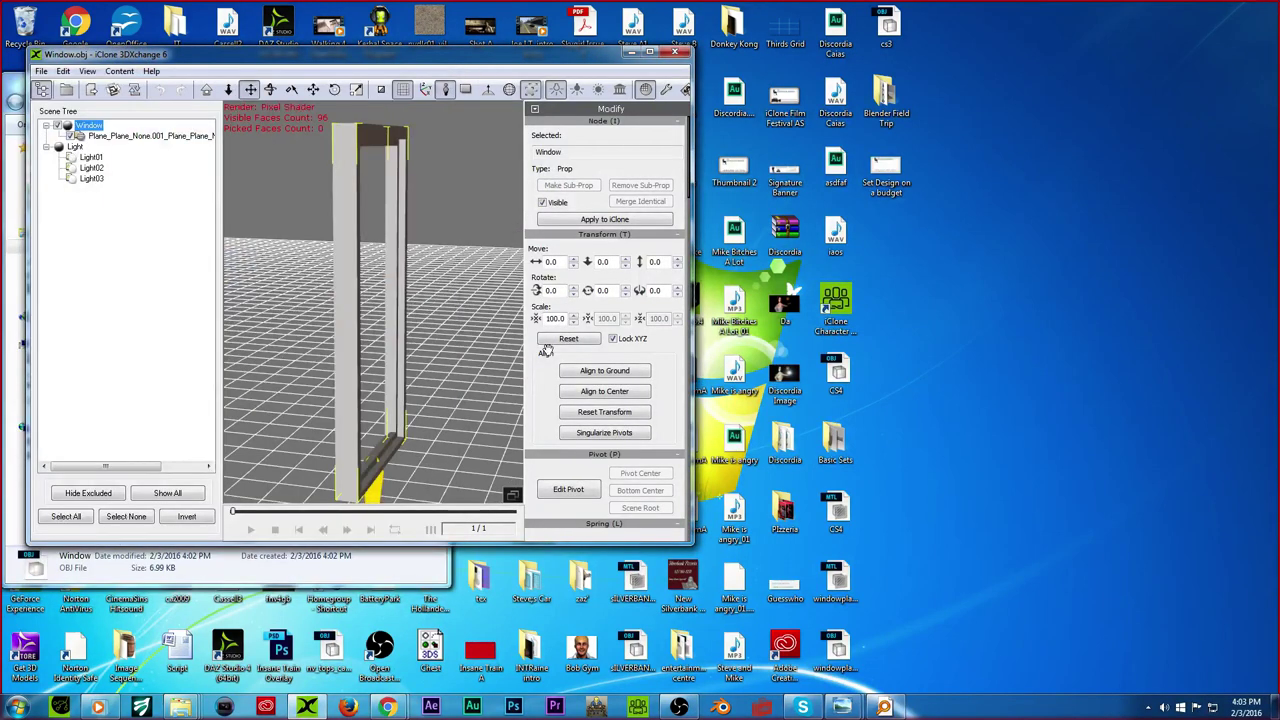
type("30")
key("Return")
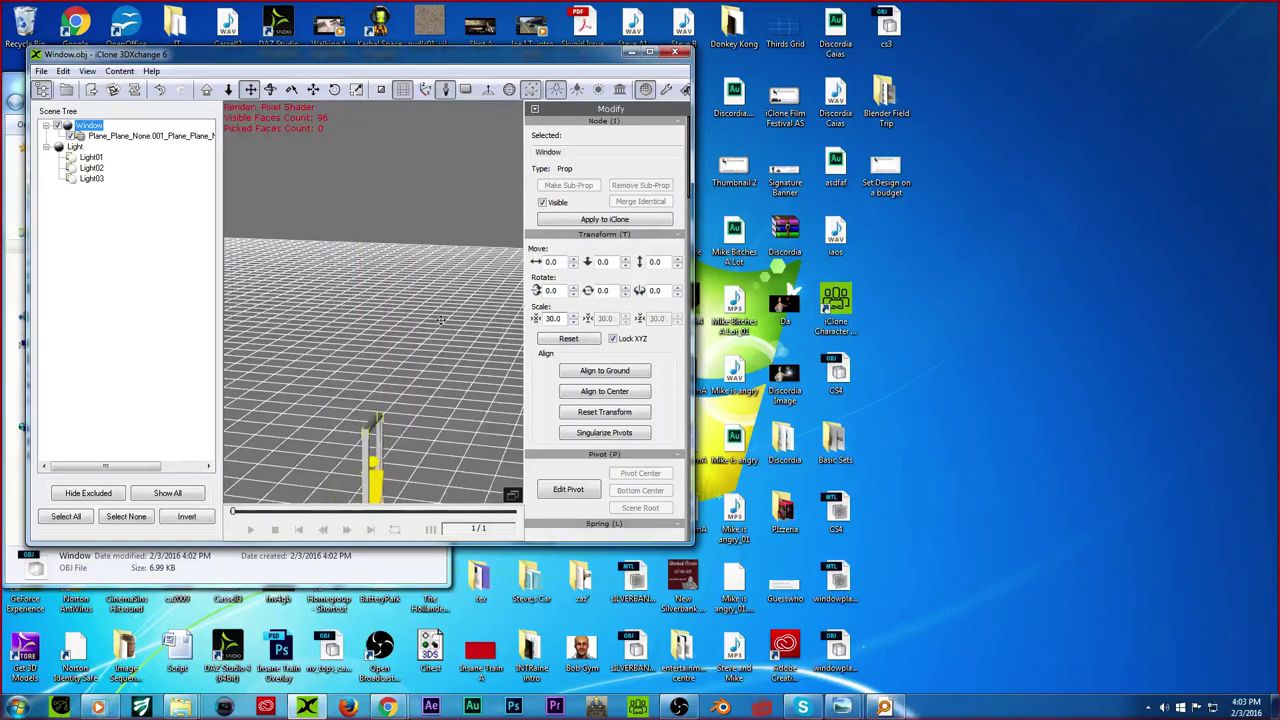
right_click_drag(296, 312, 390, 280)
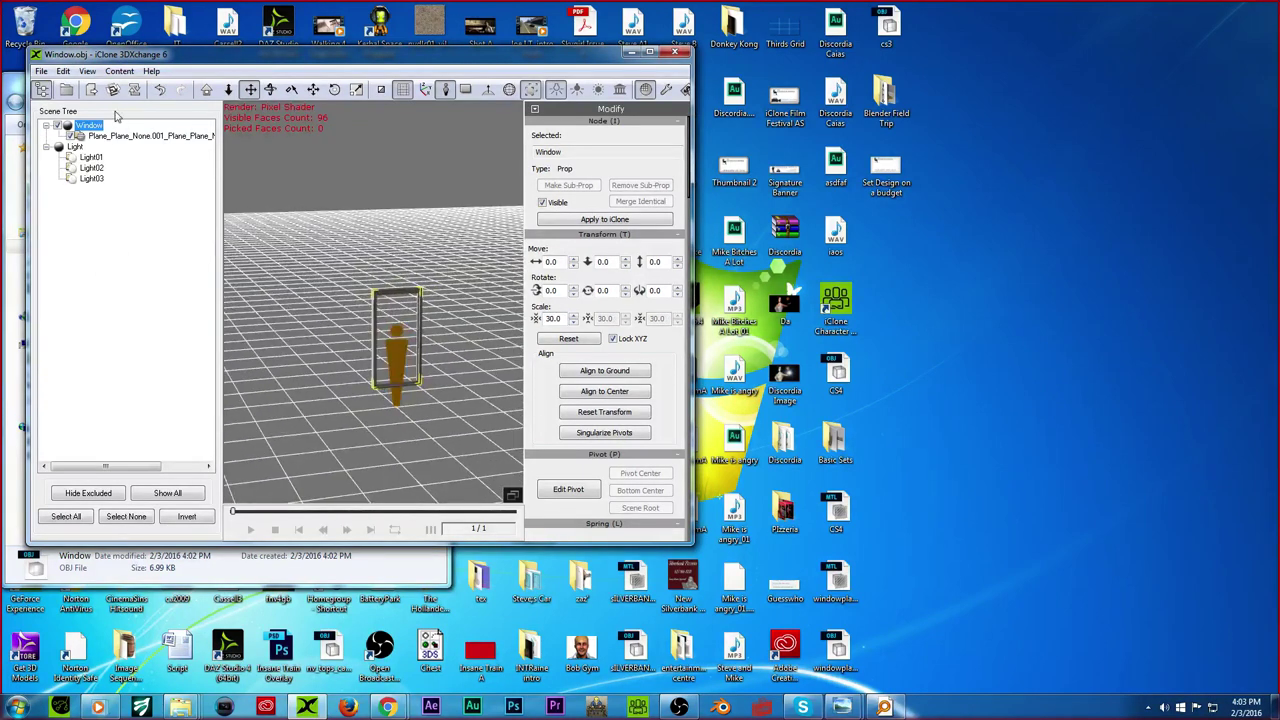
Step: Export the Window prop for iClone 6 to the desktop and move the exported file into the Basic Sets folder
left_click(91, 90)
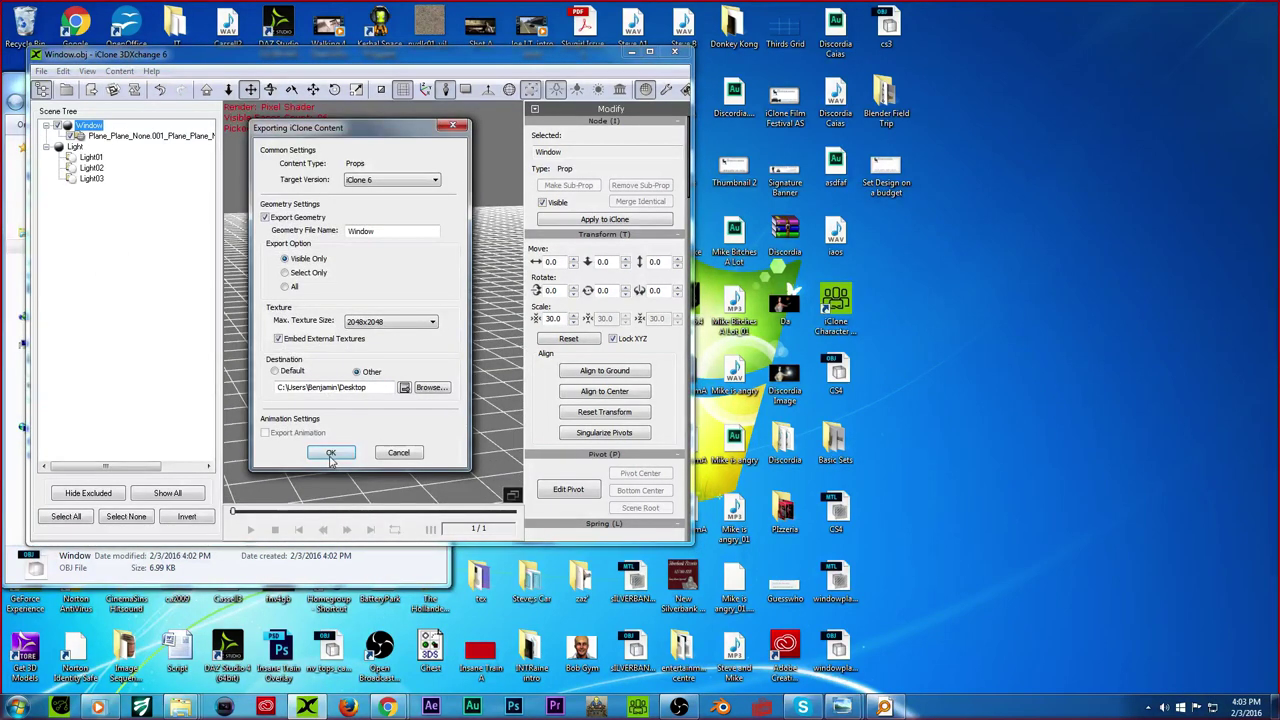
left_click(331, 453)
left_click(450, 408)
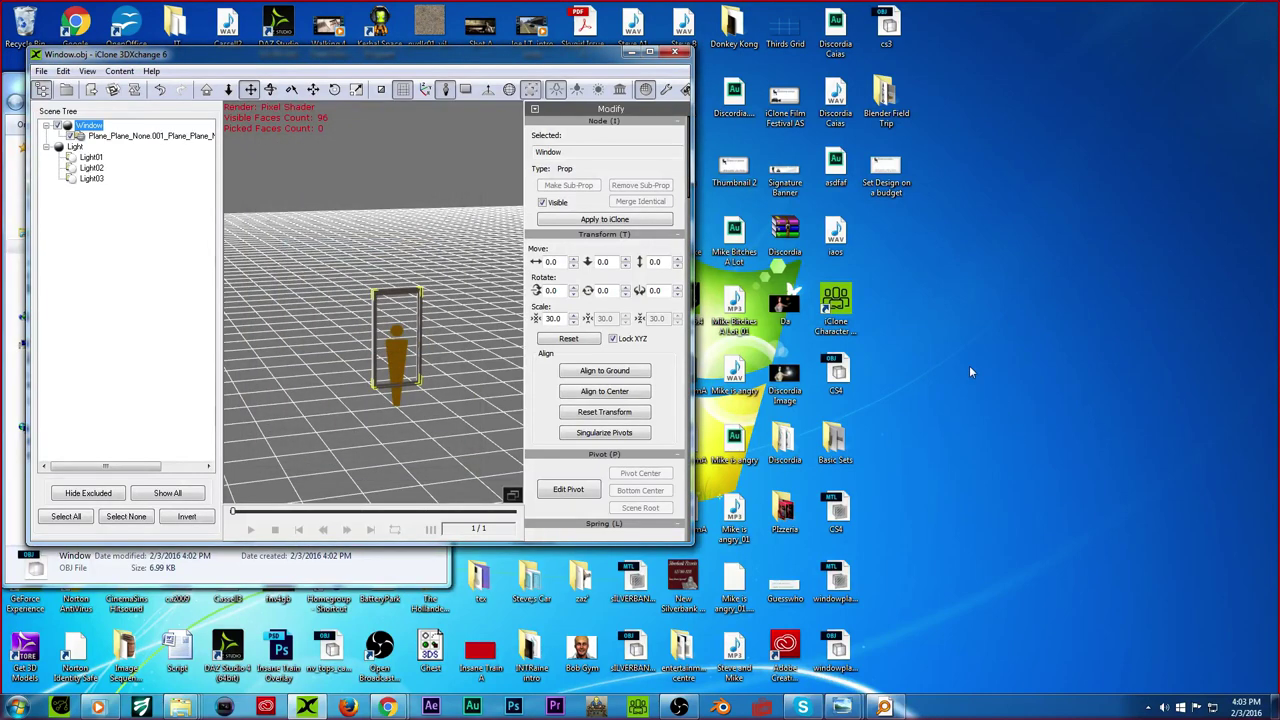
left_click_drag(885, 230, 835, 445)
double_click(835, 442)
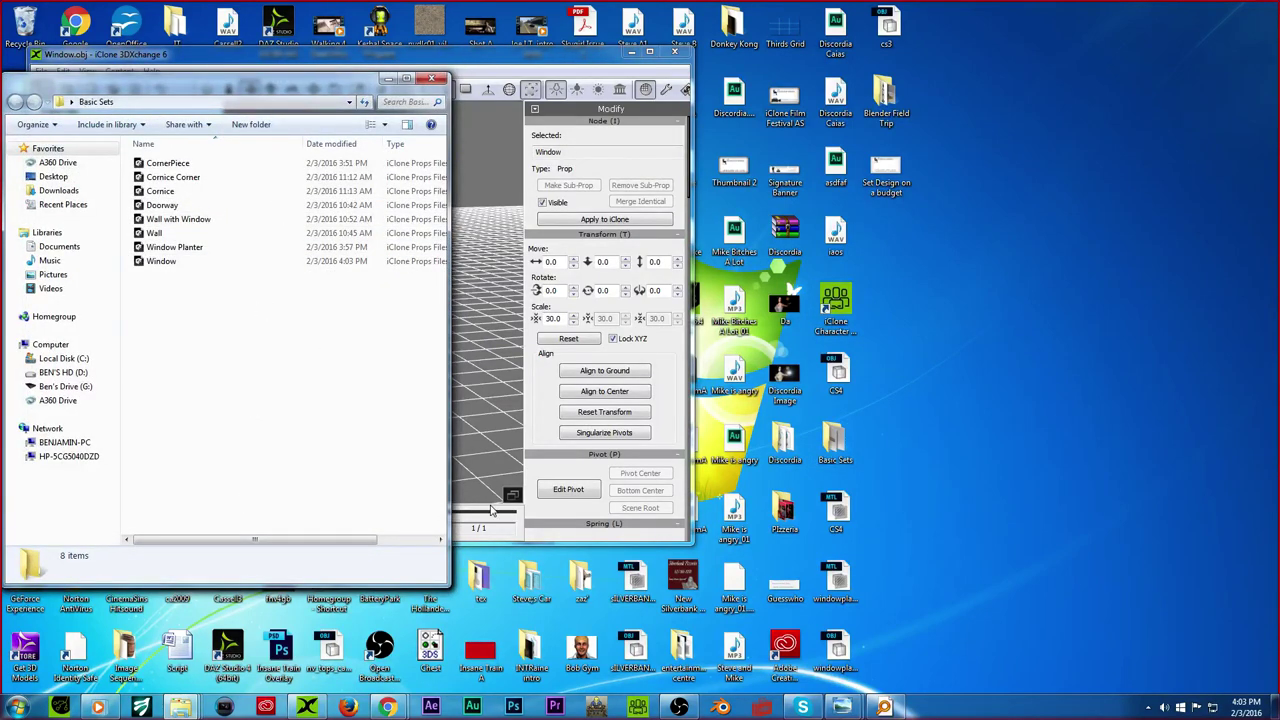
Step: Examine the window prop's frame detail and its size against the human reference figure in 3DXchange
left_click(519, 59)
scroll(409, 238, "up", 5)
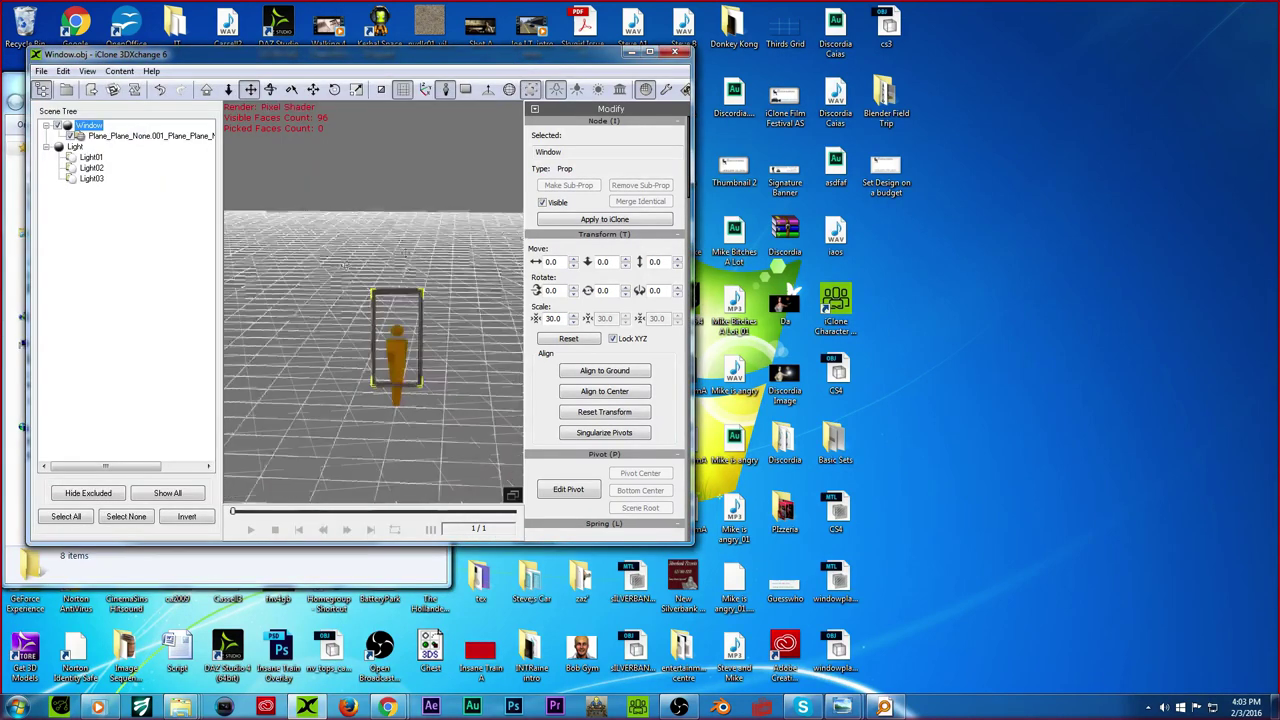
scroll(369, 294, "up", 3)
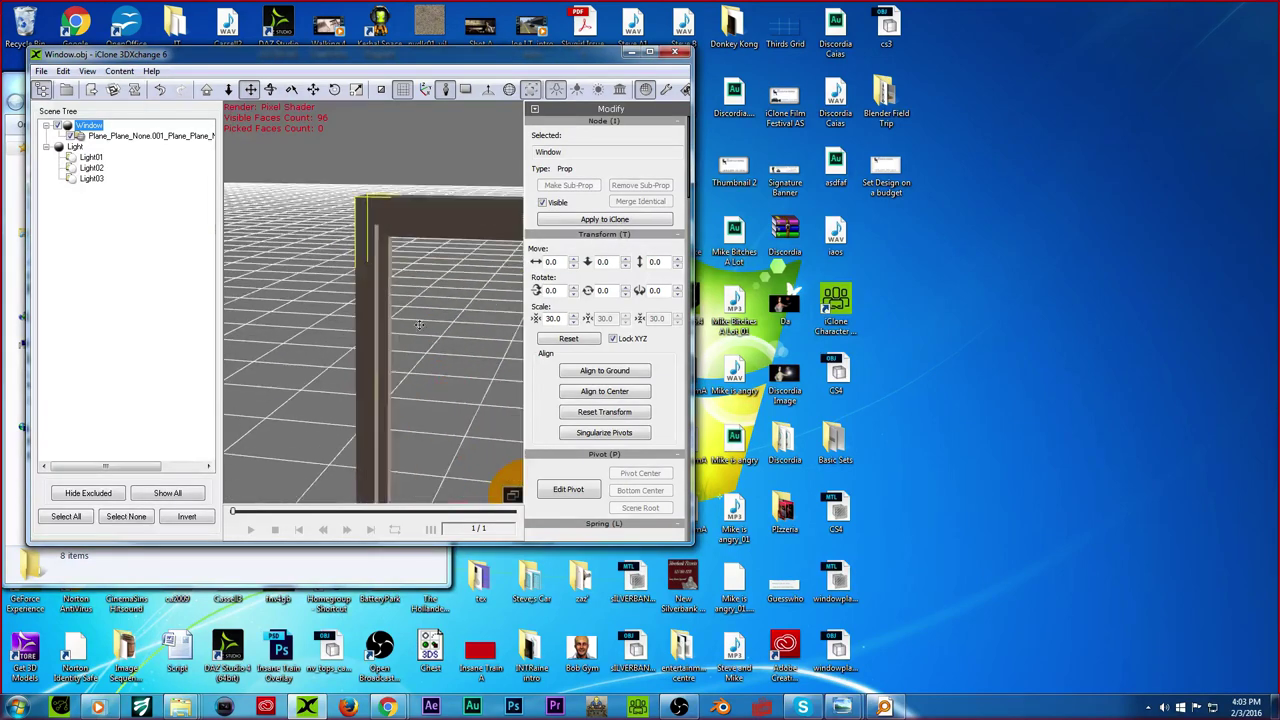
scroll(400, 353, "down", 5)
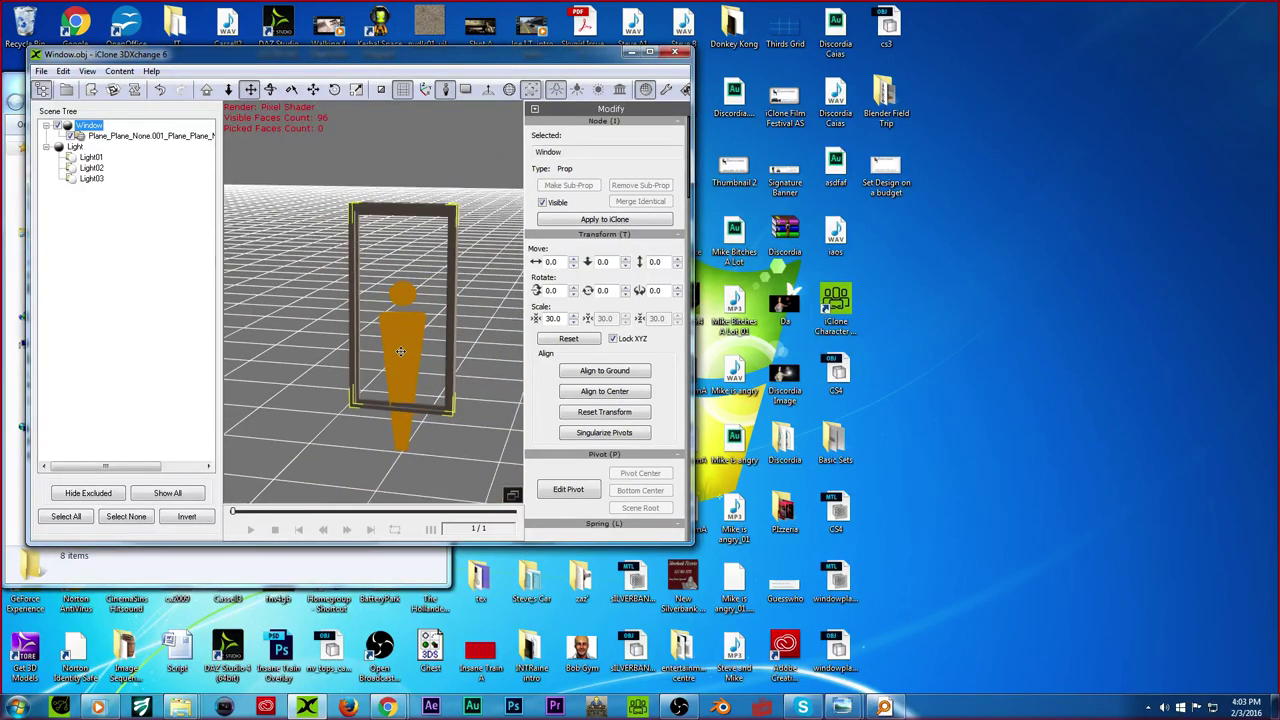
scroll(400, 352, "up", 6)
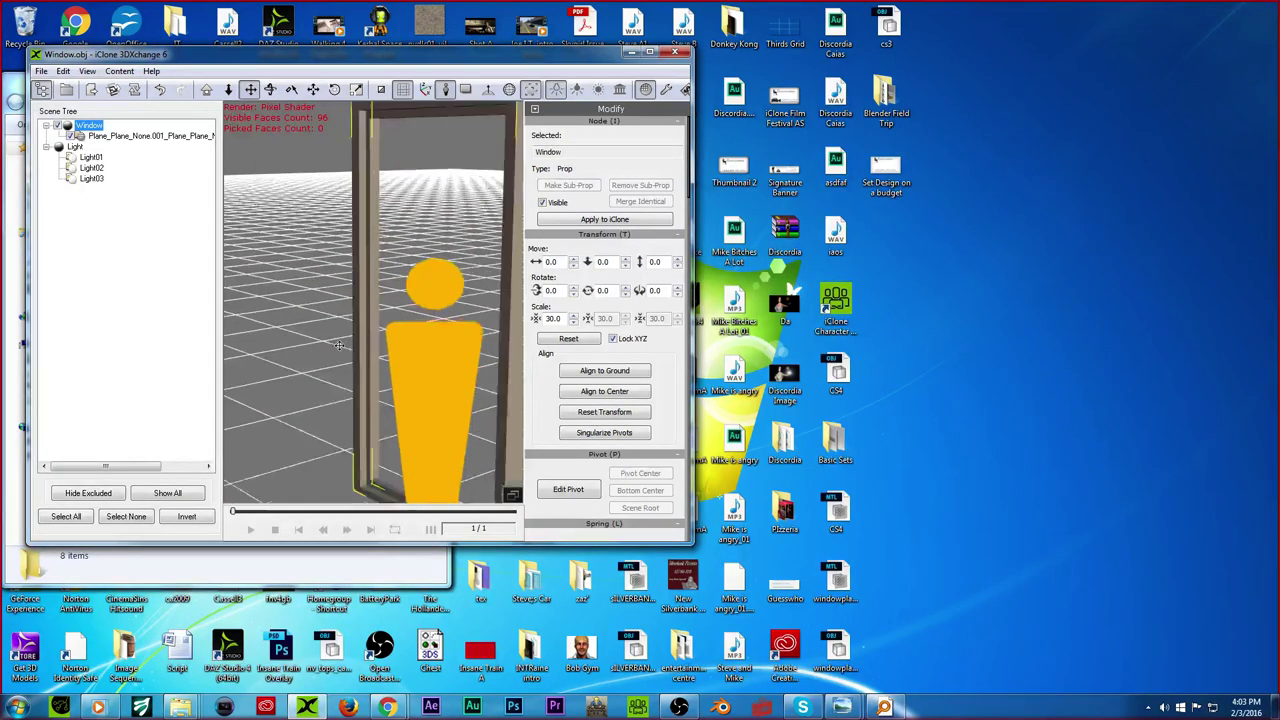
Step: Inspect the window prop from several sides and look closely at the lower part of its frame
scroll(340, 346, "down", 5)
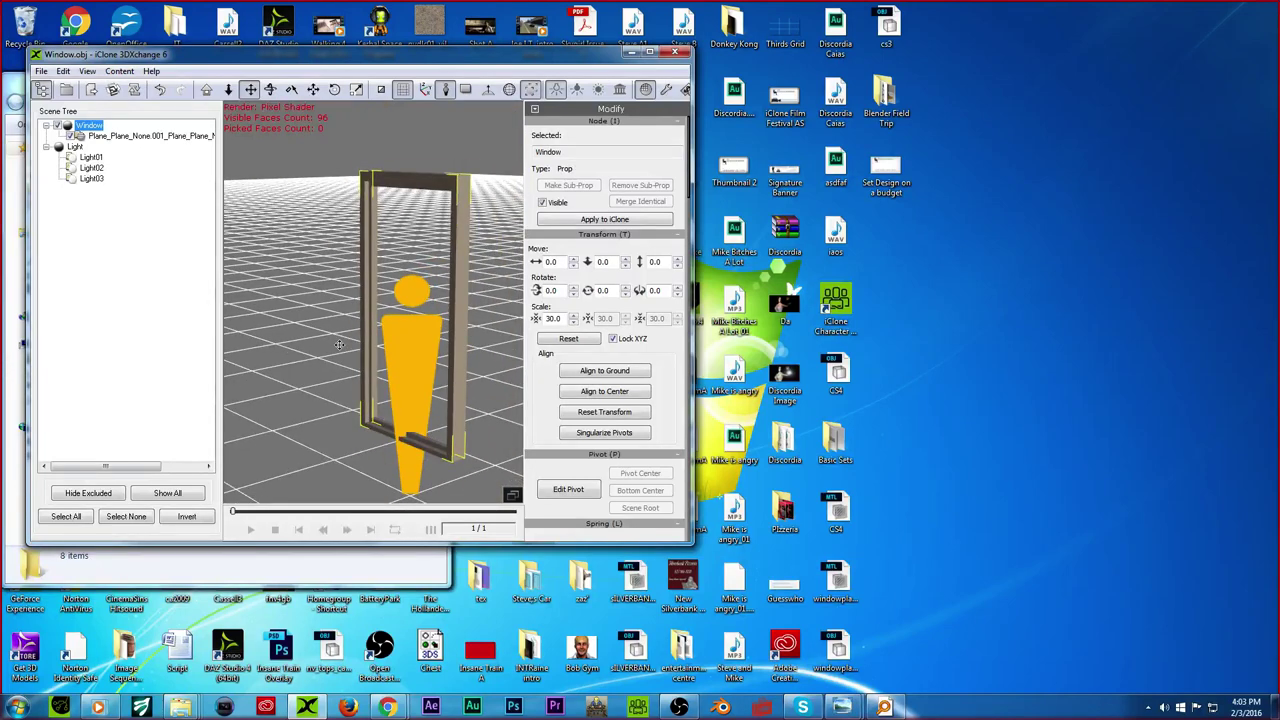
right_click_drag(302, 308, 525, 331)
right_click_drag(354, 337, 573, 350)
scroll(407, 352, "up", 4)
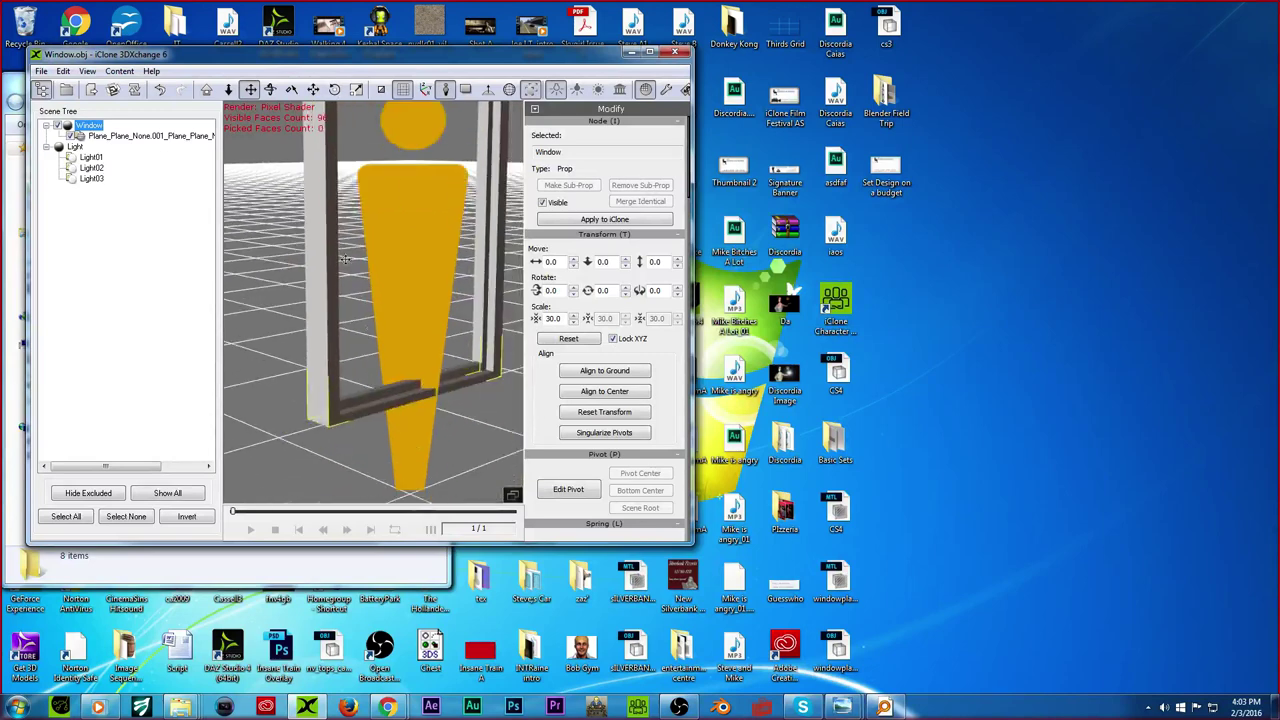
scroll(363, 364, "down", 2)
scroll(363, 364, "down", 5)
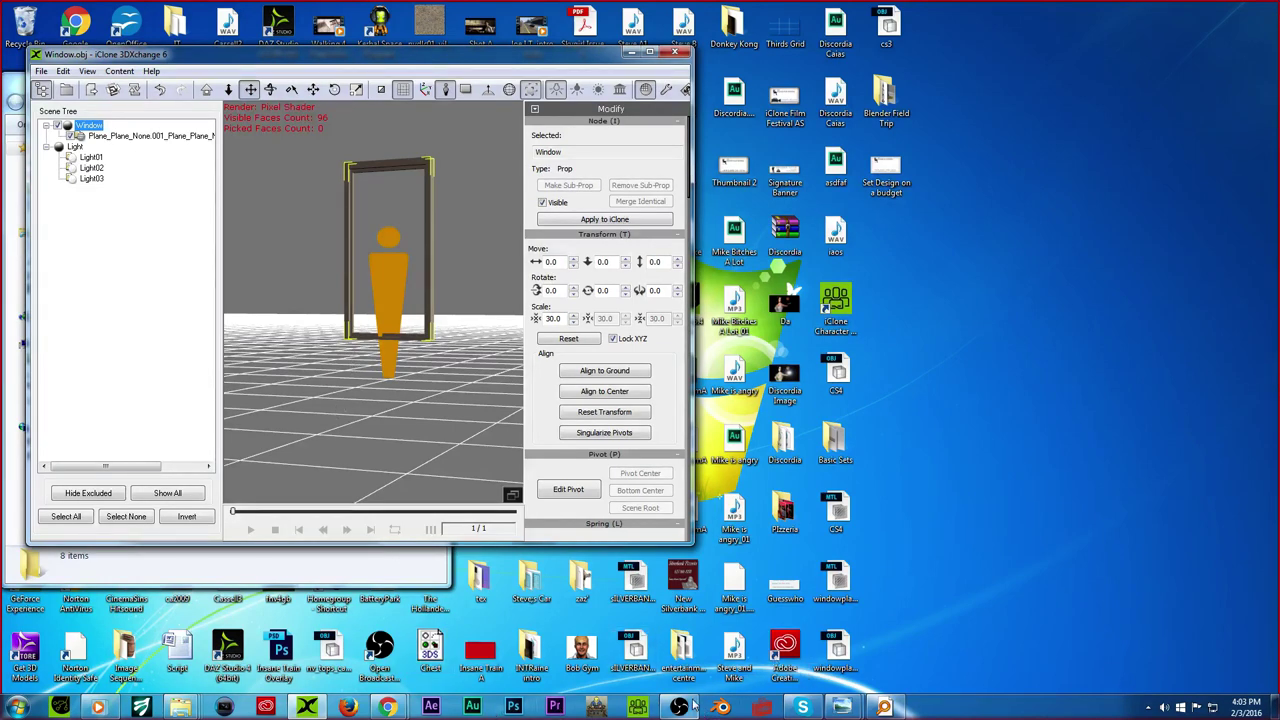
scroll(373, 307, "down", 2)
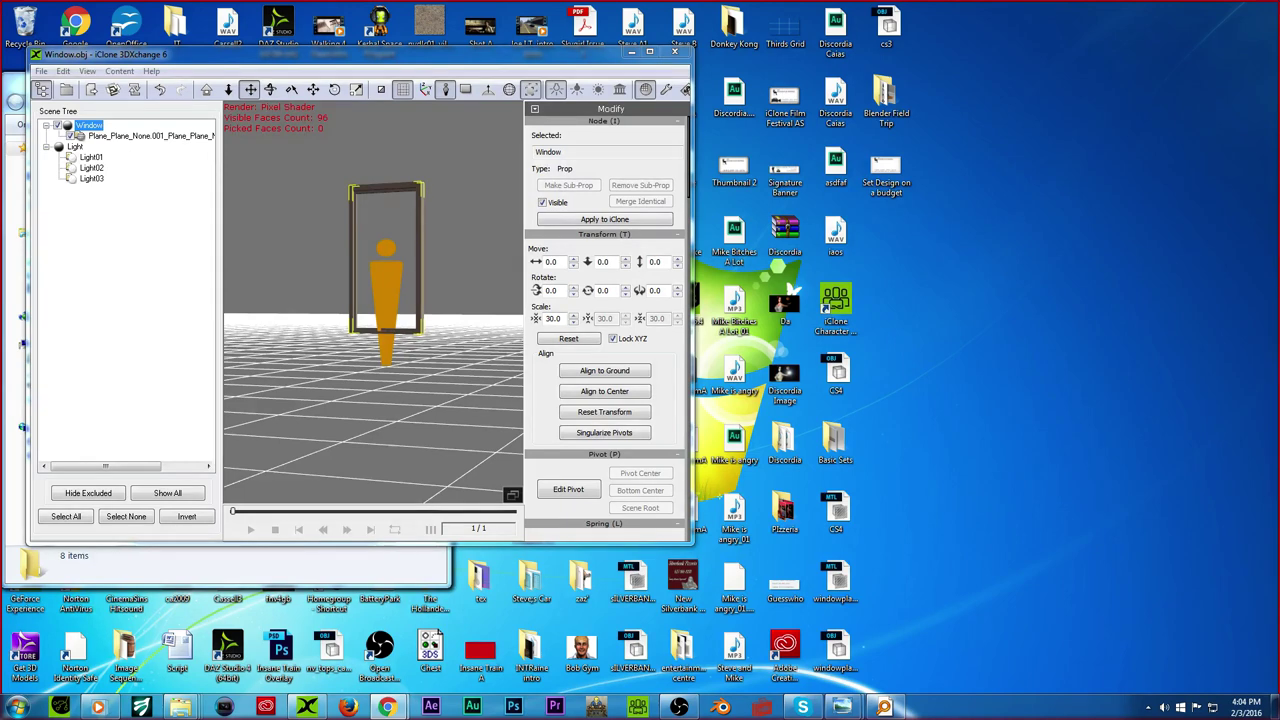
scroll(357, 180, "up", 2)
left_click_drag(357, 180, 390, 229)
scroll(390, 228, "up", 6)
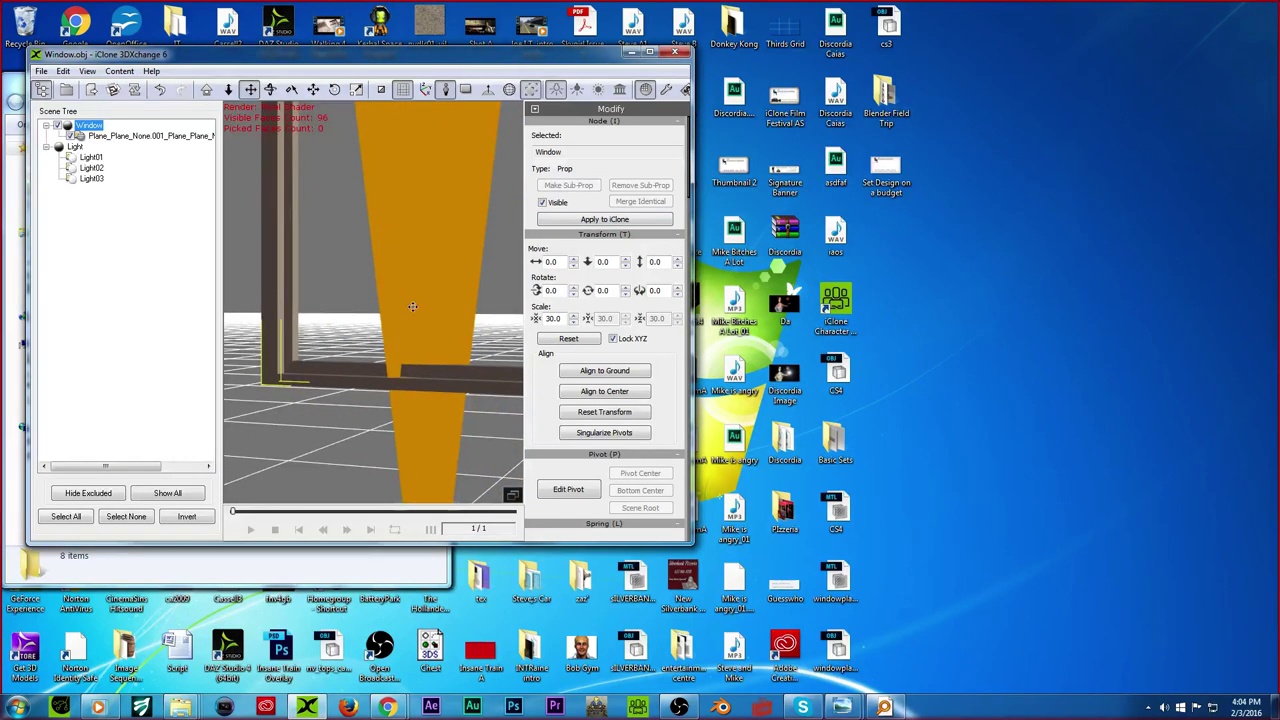
scroll(397, 295, "down", 5)
scroll(390, 253, "down", 1)
right_click_drag(393, 245, 471, 239)
scroll(471, 239, "up", 2)
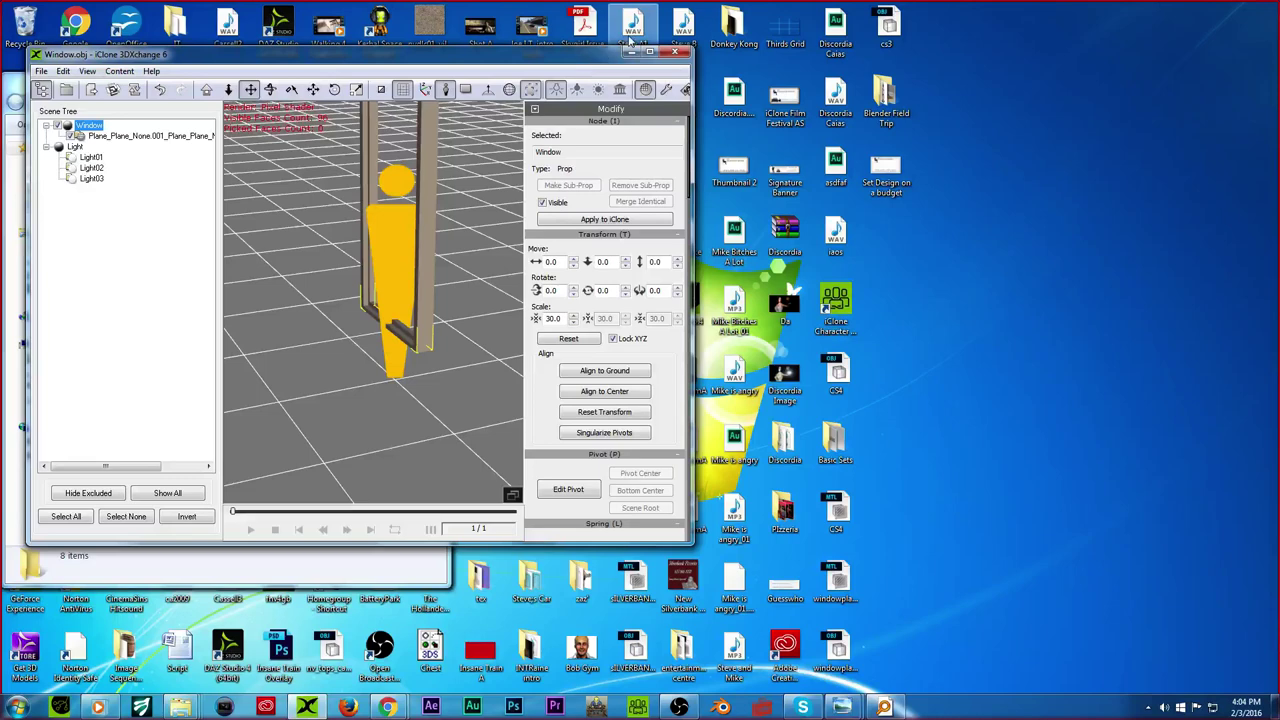
Step: Close 3DXchange without exporting the data, switch to iClone 6 and dismiss its welcome screen
left_click(675, 52)
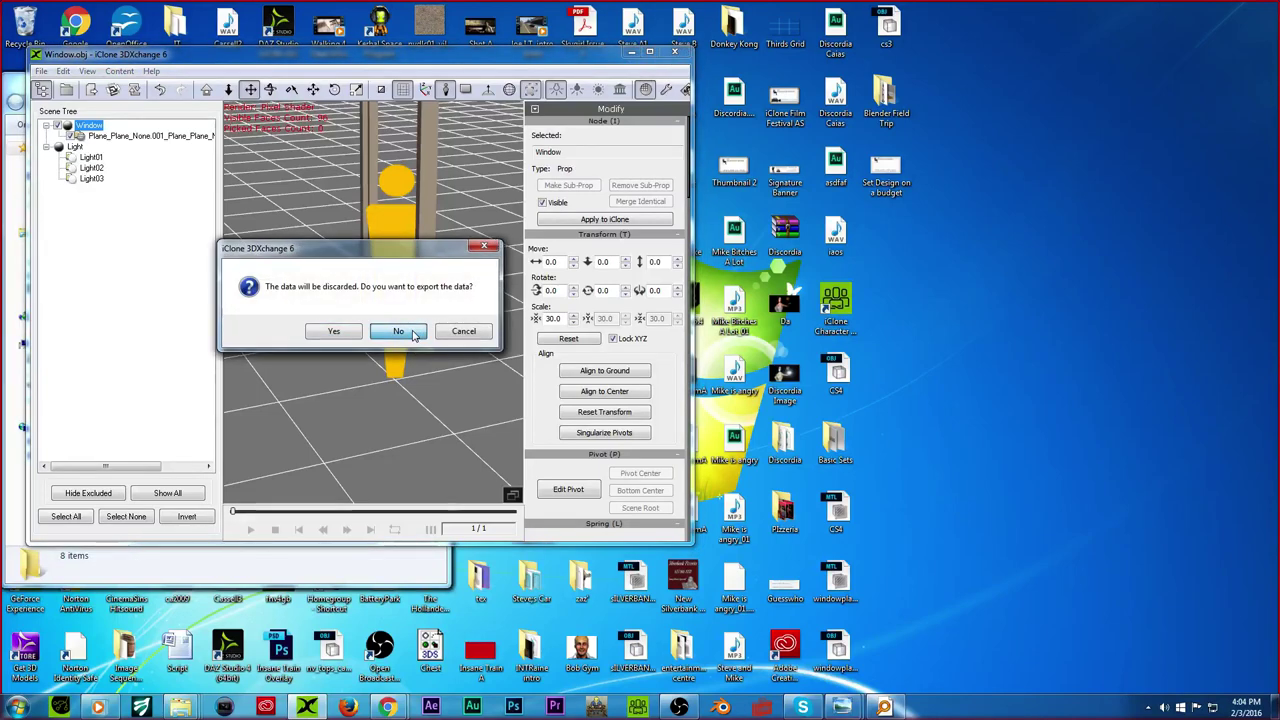
left_click(412, 332)
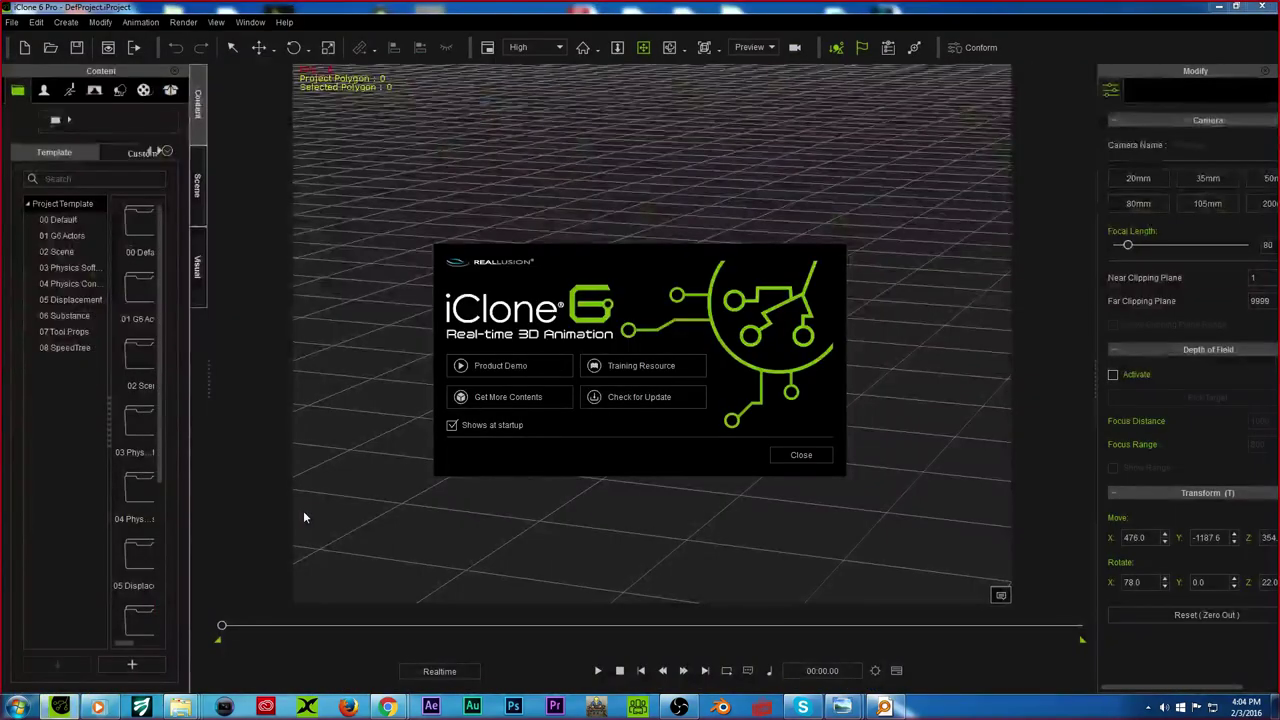
left_click(801, 455)
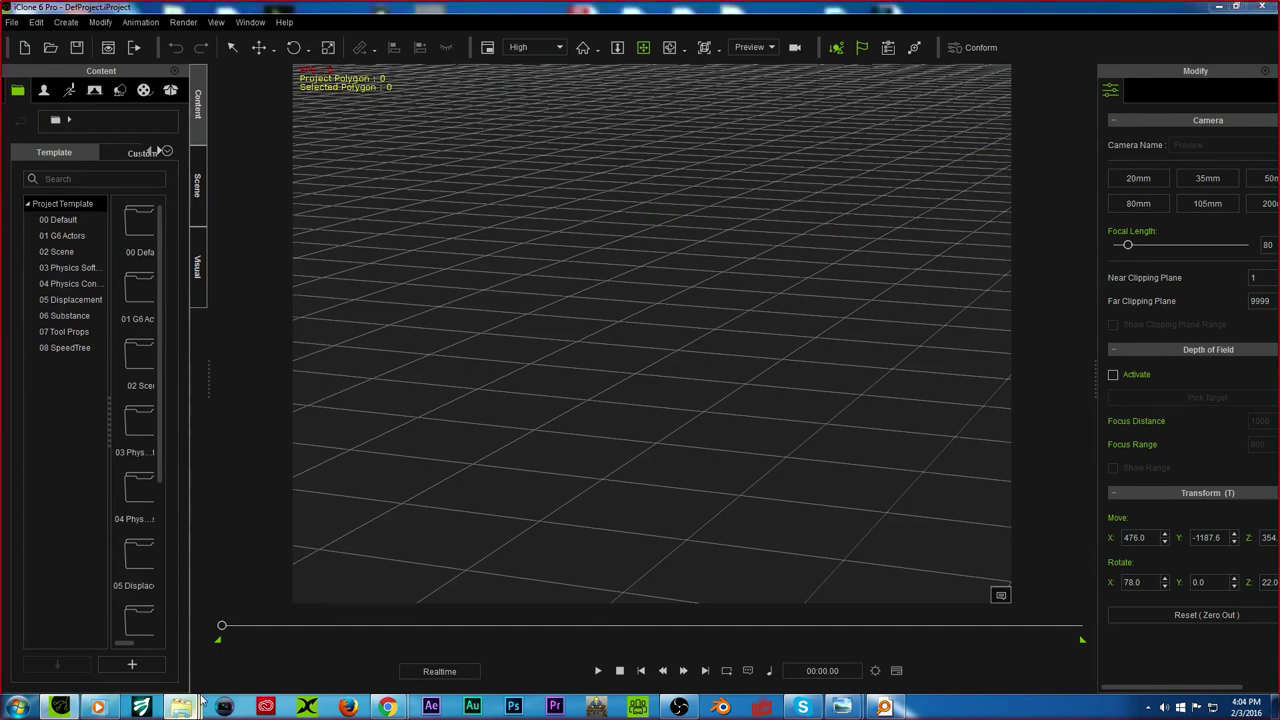
Step: Bring the Wall with Window and Window props from the Basic Sets folder into the scene and frame the window opening
mouse_move(182, 705)
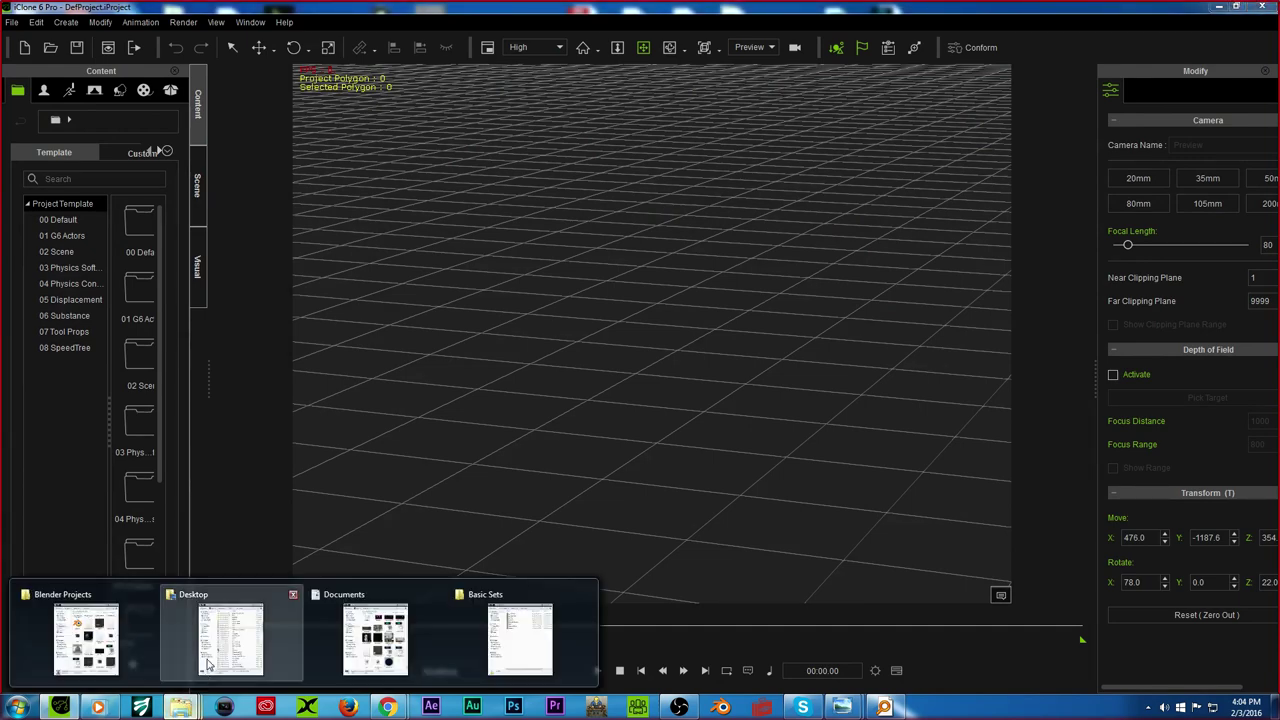
mouse_move(400, 638)
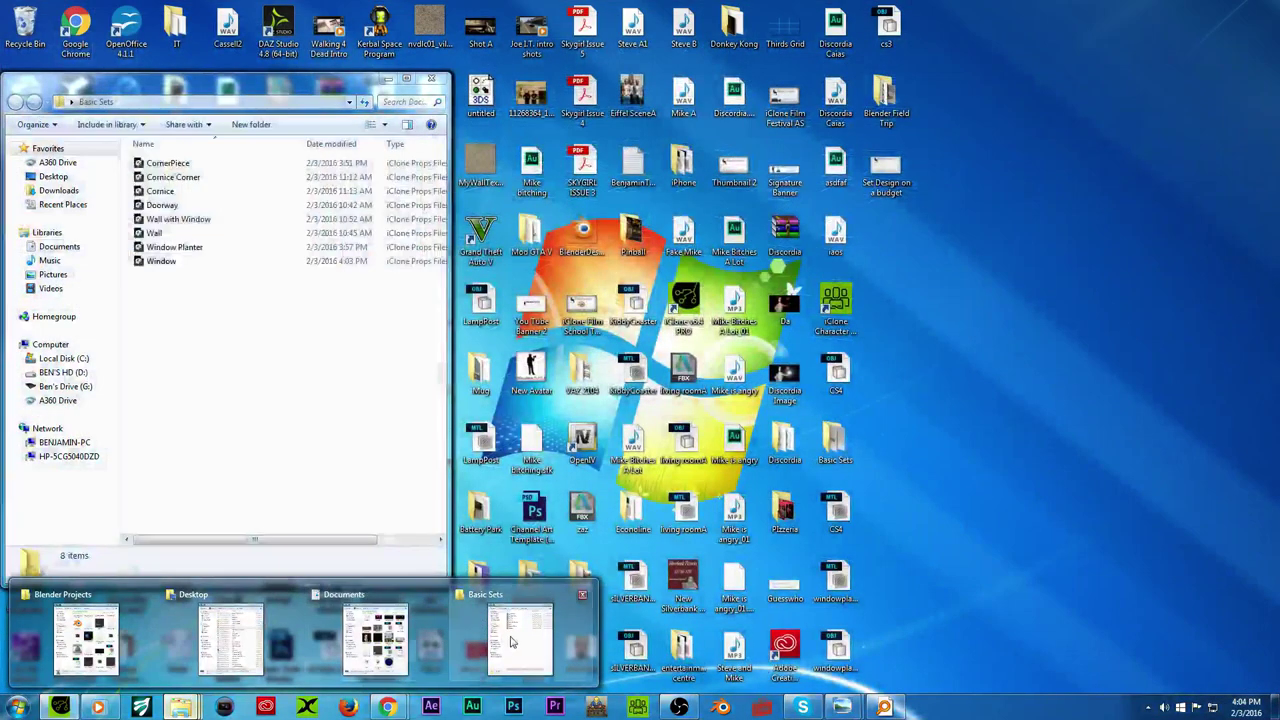
left_click(456, 605)
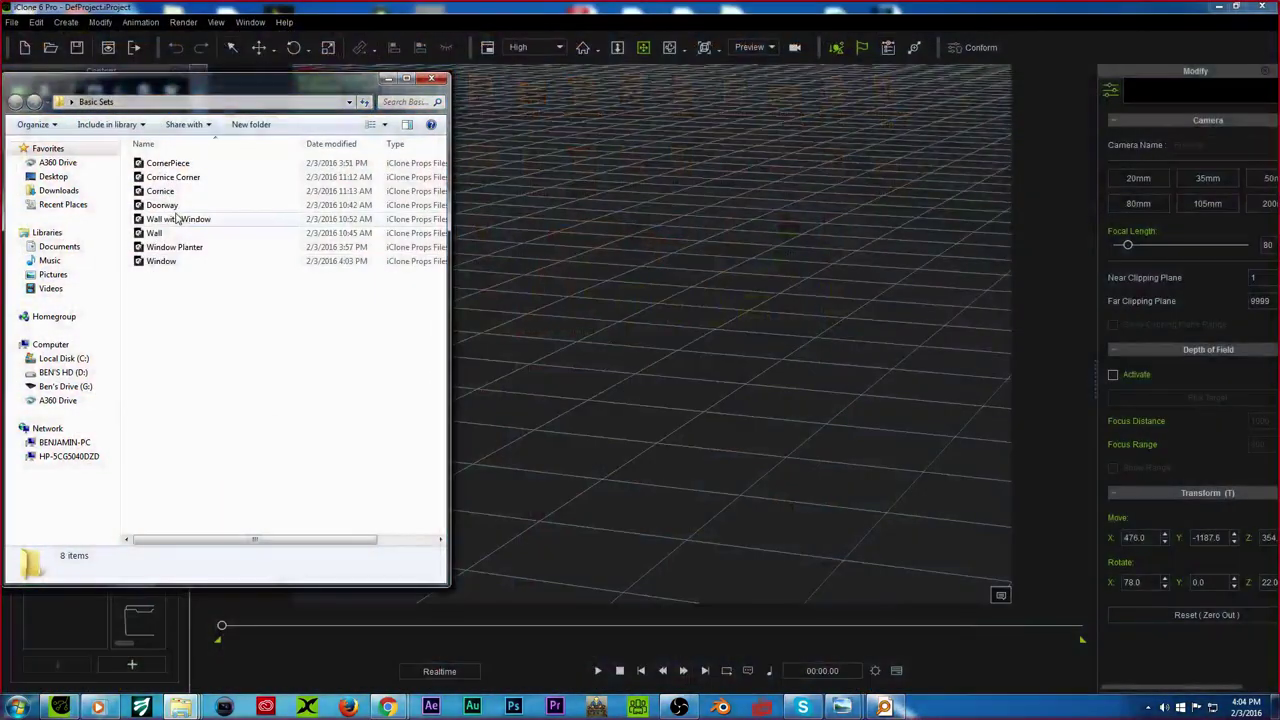
left_click_drag(176, 218, 685, 527)
left_click_drag(161, 261, 705, 537)
right_click_drag(705, 538, 1052, 422)
scroll(484, 411, "down", 3)
right_click_drag(487, 372, 539, 353)
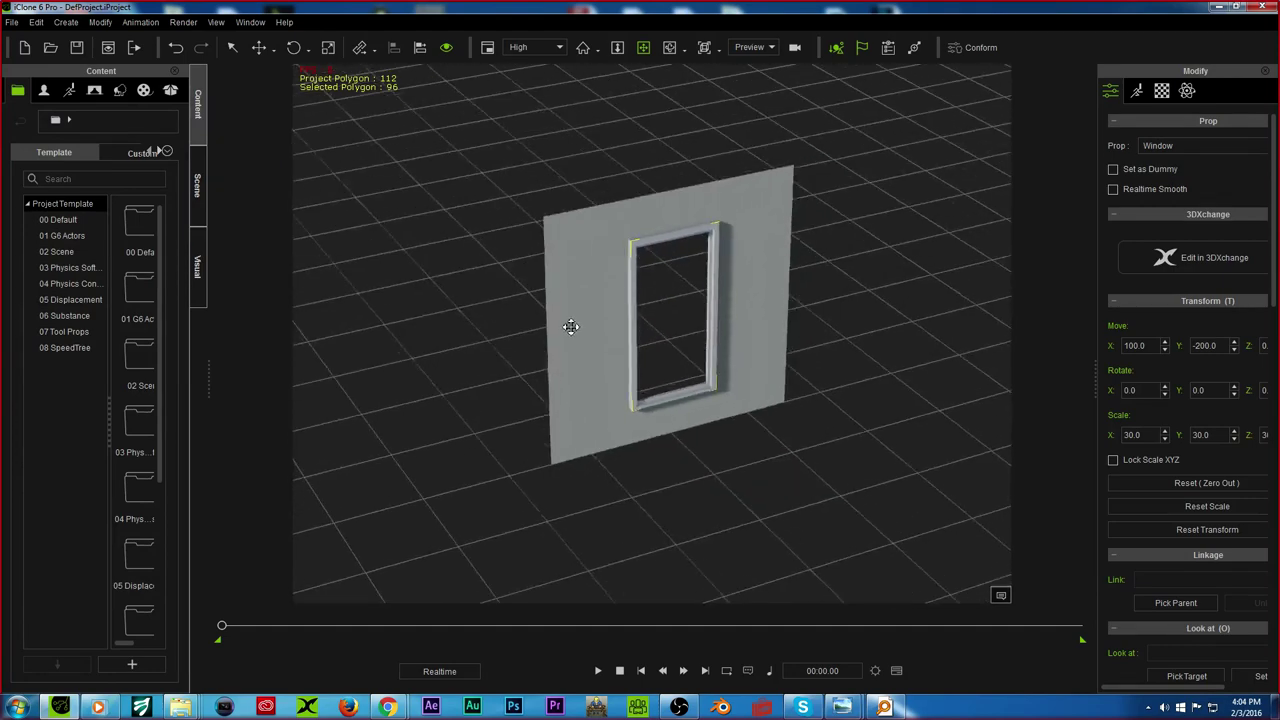
left_click(666, 242)
key("z")
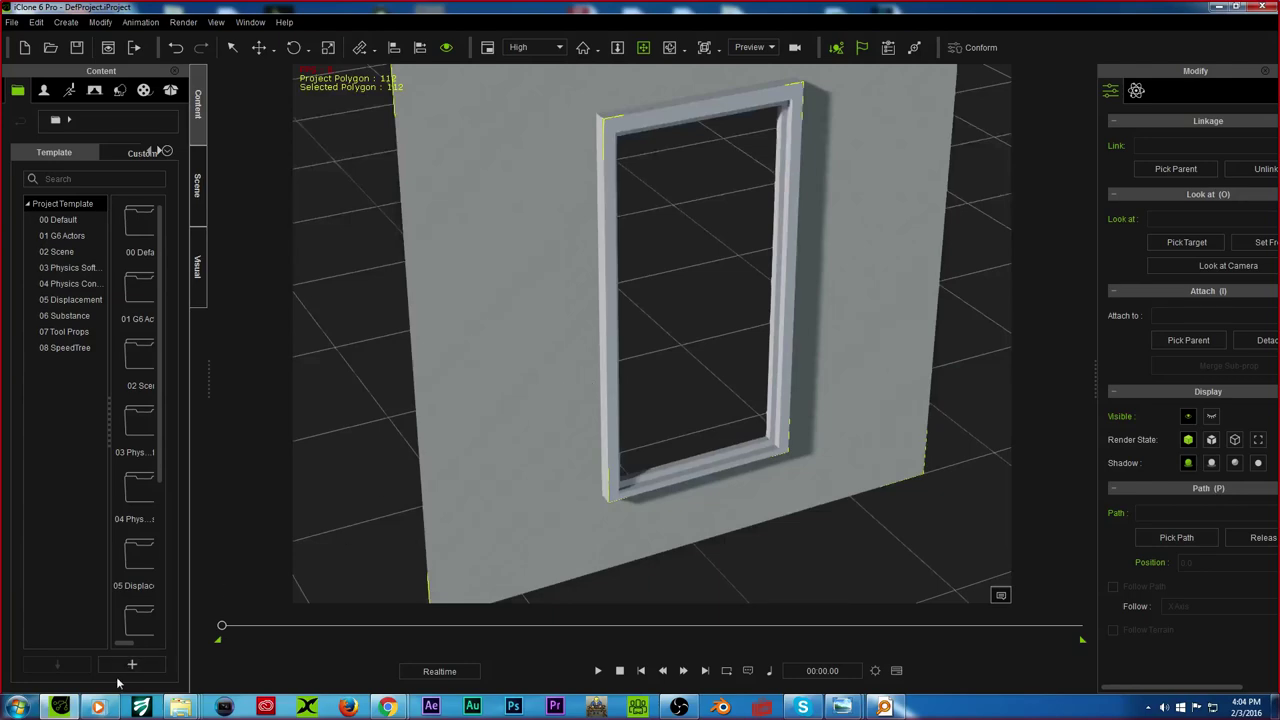
Step: Open the Blender Projects folder inside My Documents in the Documents library window
mouse_move(180, 707)
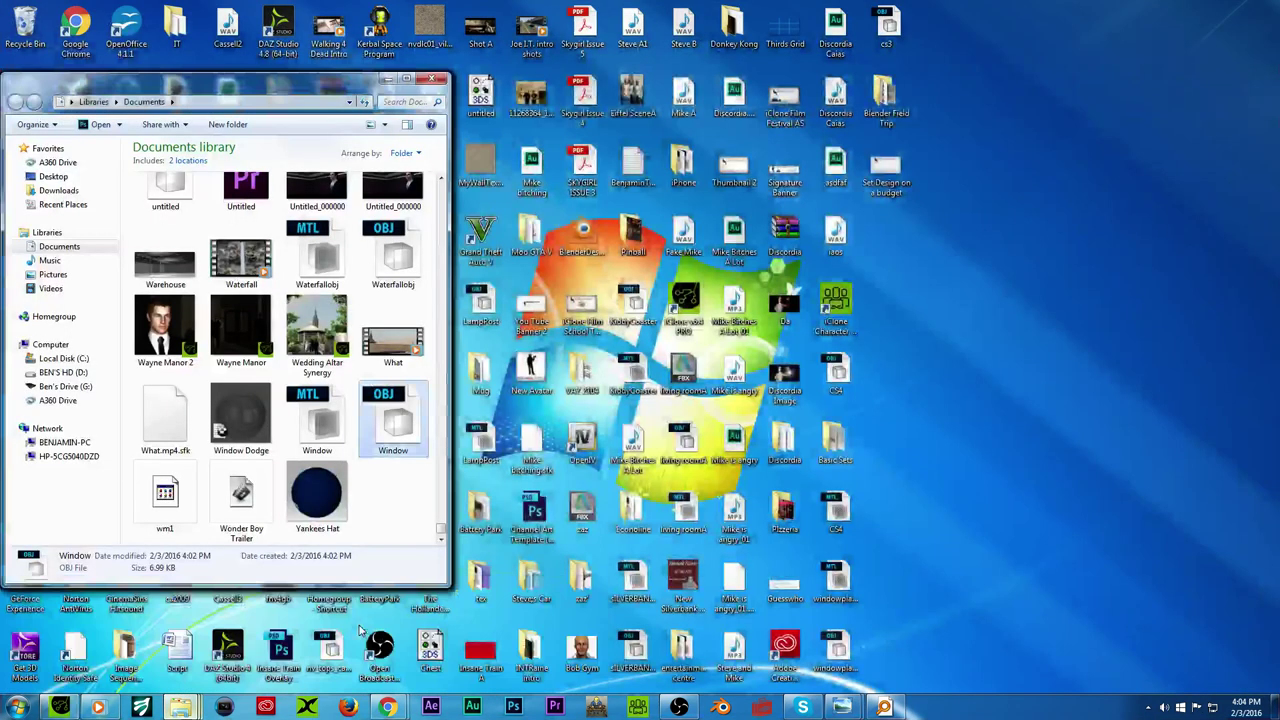
left_click(375, 638)
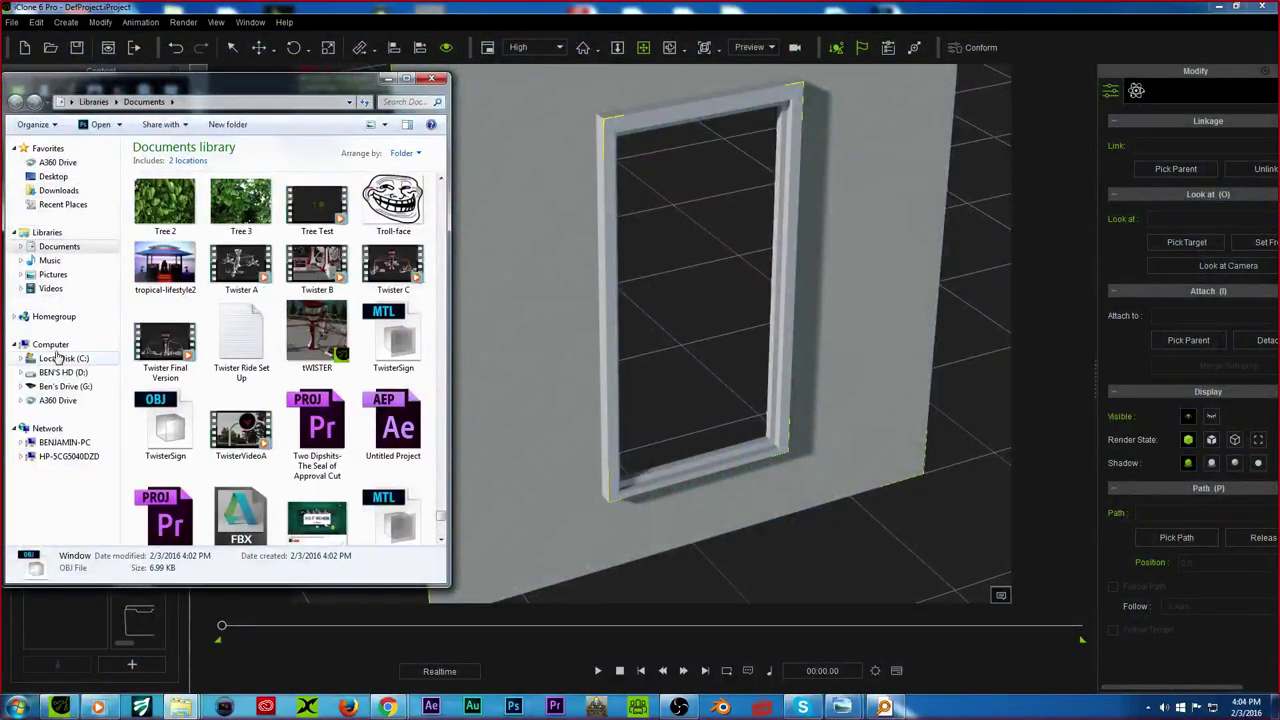
scroll(320, 300, "down", 5)
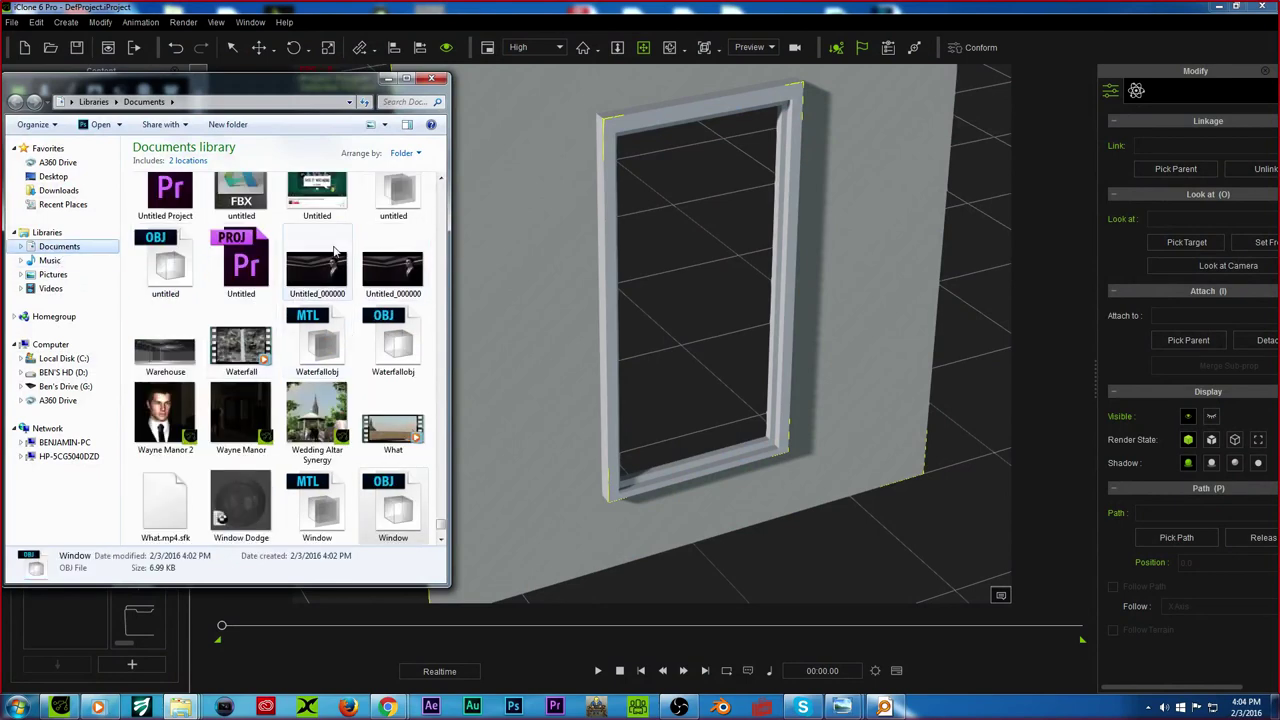
left_click(325, 275)
scroll(320, 290, "up", 10)
left_click(172, 102)
left_click(200, 118)
scroll(310, 392, "down", 5)
scroll(300, 400, "up", 10)
scroll(260, 430, "up", 5)
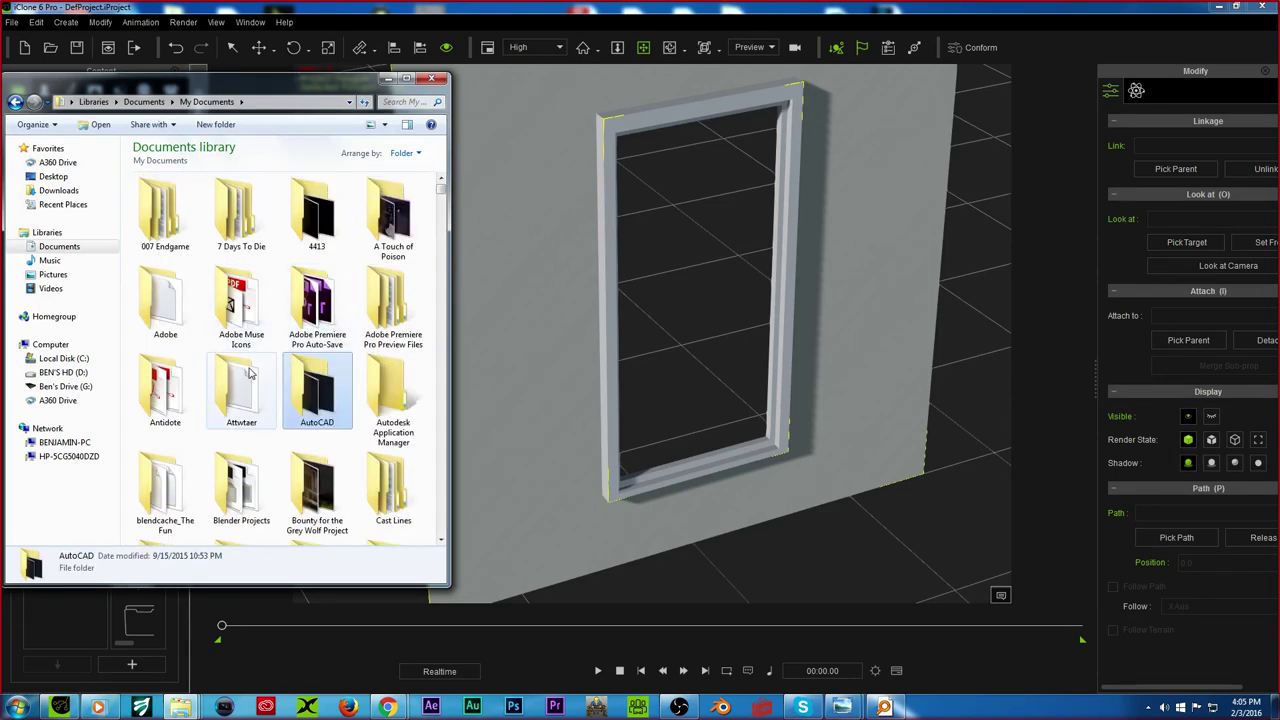
double_click(241, 485)
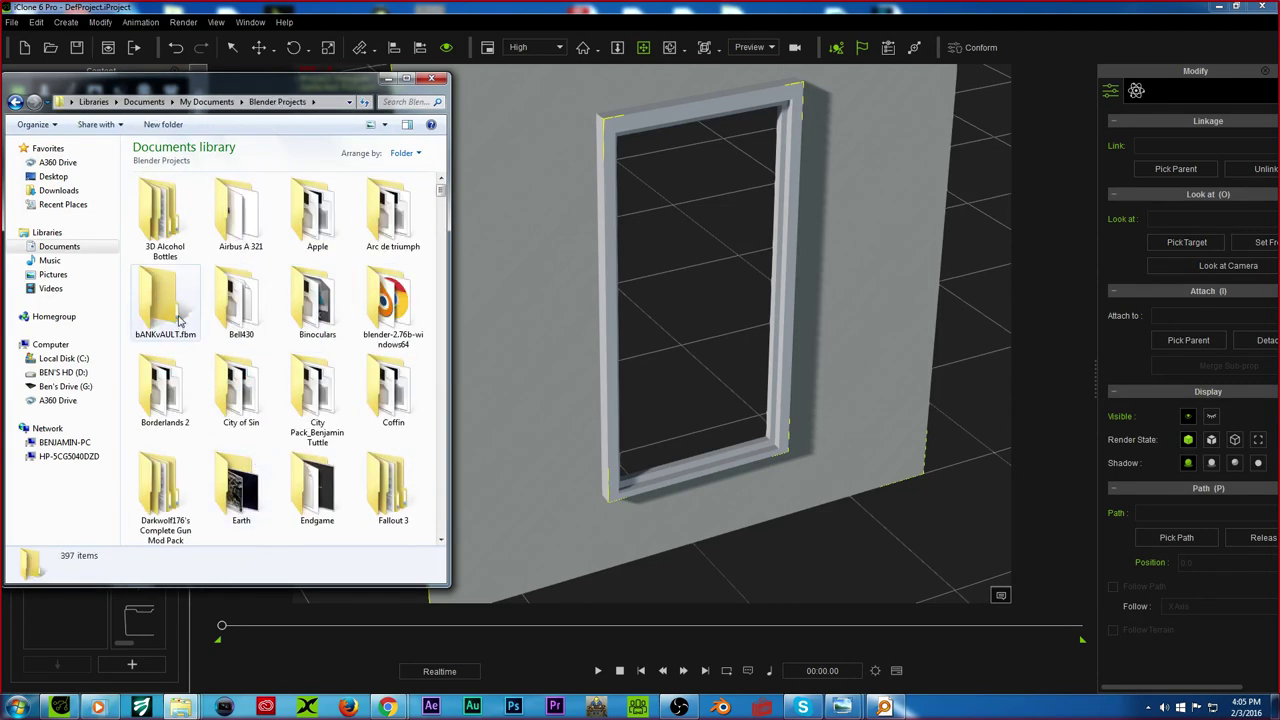
Step: Find and open the Textures folder within Blender Projects
scroll(255, 445, "down", 3)
scroll(262, 430, "down", 3)
scroll(290, 380, "up", 3)
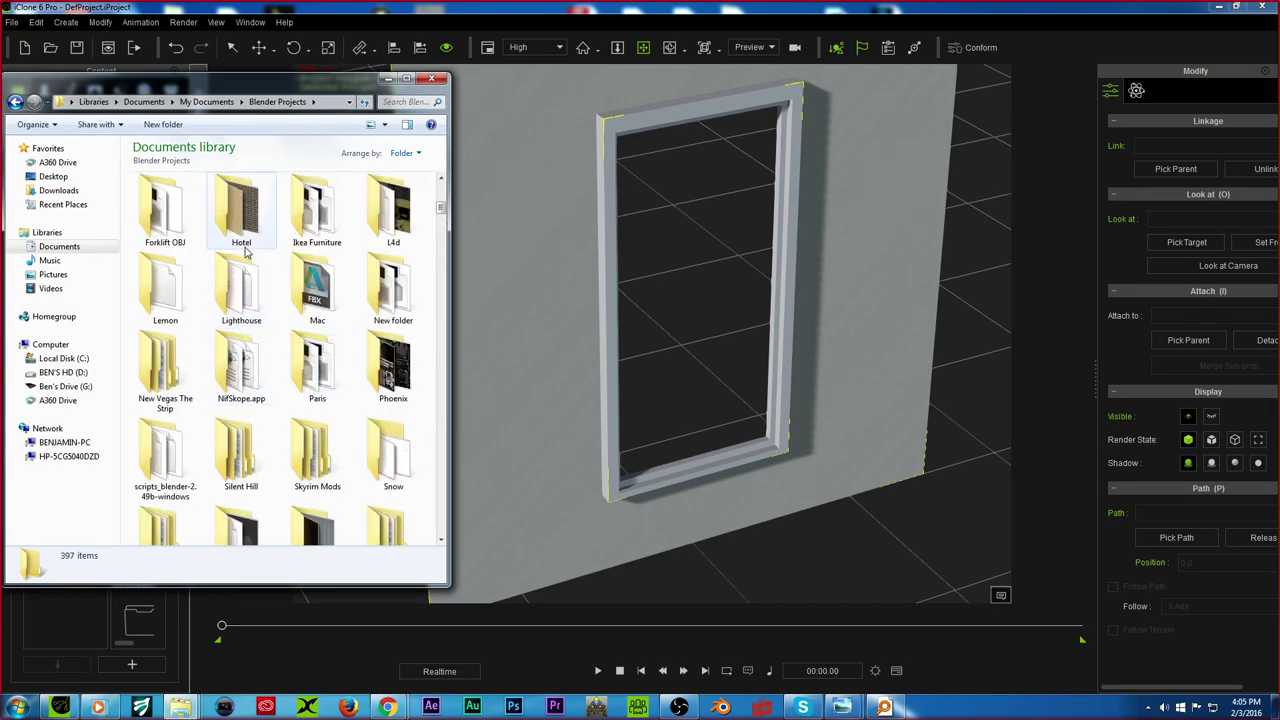
scroll(316, 420, "down", 5)
scroll(314, 420, "up", 5)
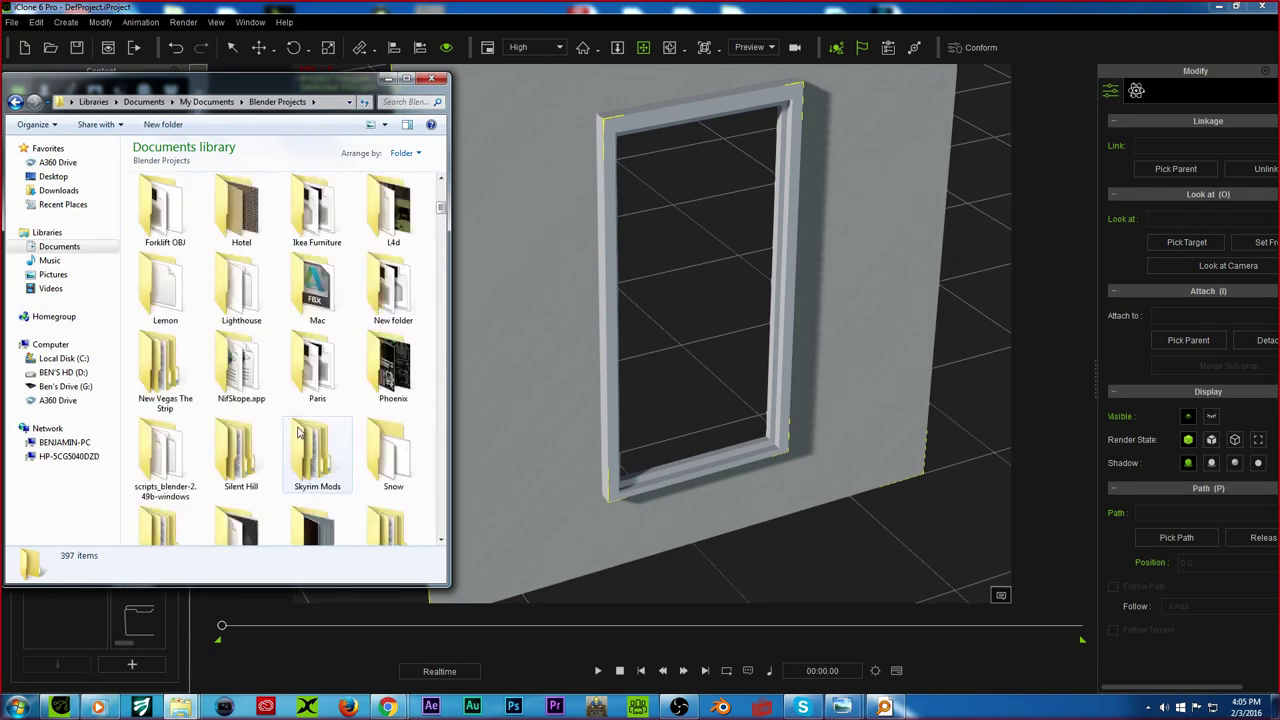
scroll(300, 400, "down", 3)
double_click(307, 330)
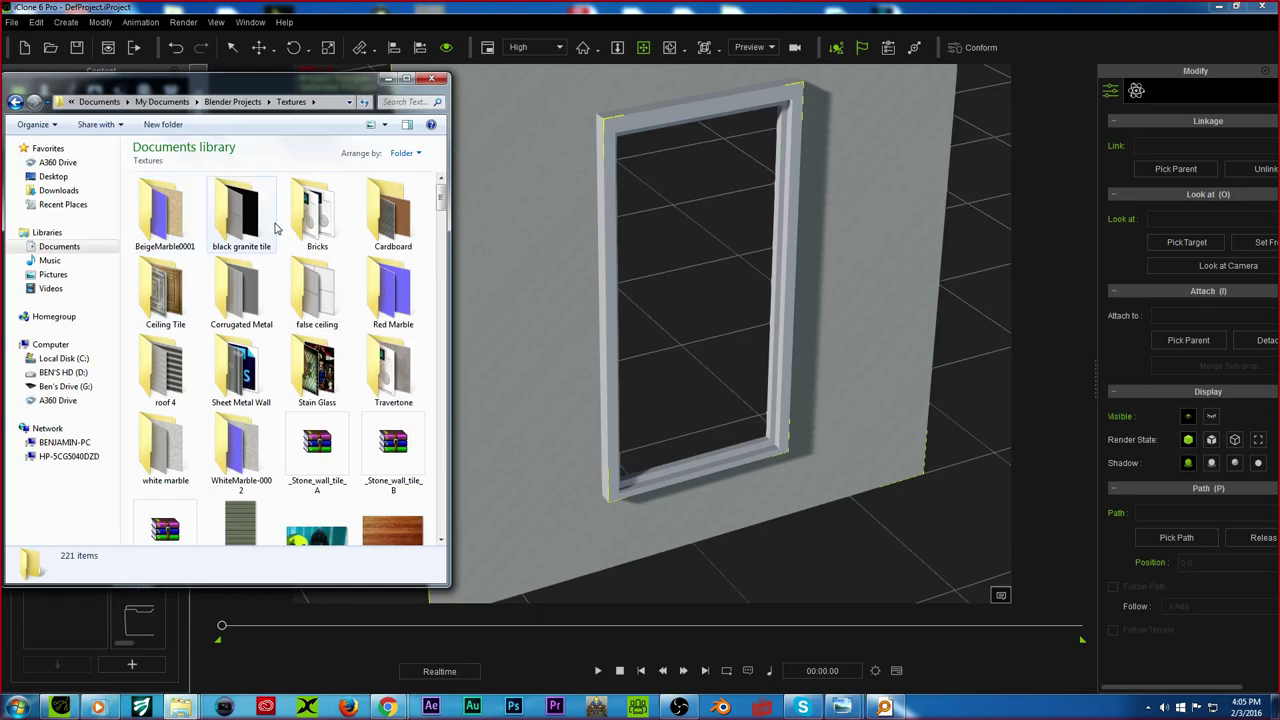
Step: Try the Chrome A texture on the window frame and check its look up close and from a distance
scroll(280, 300, "down", 8)
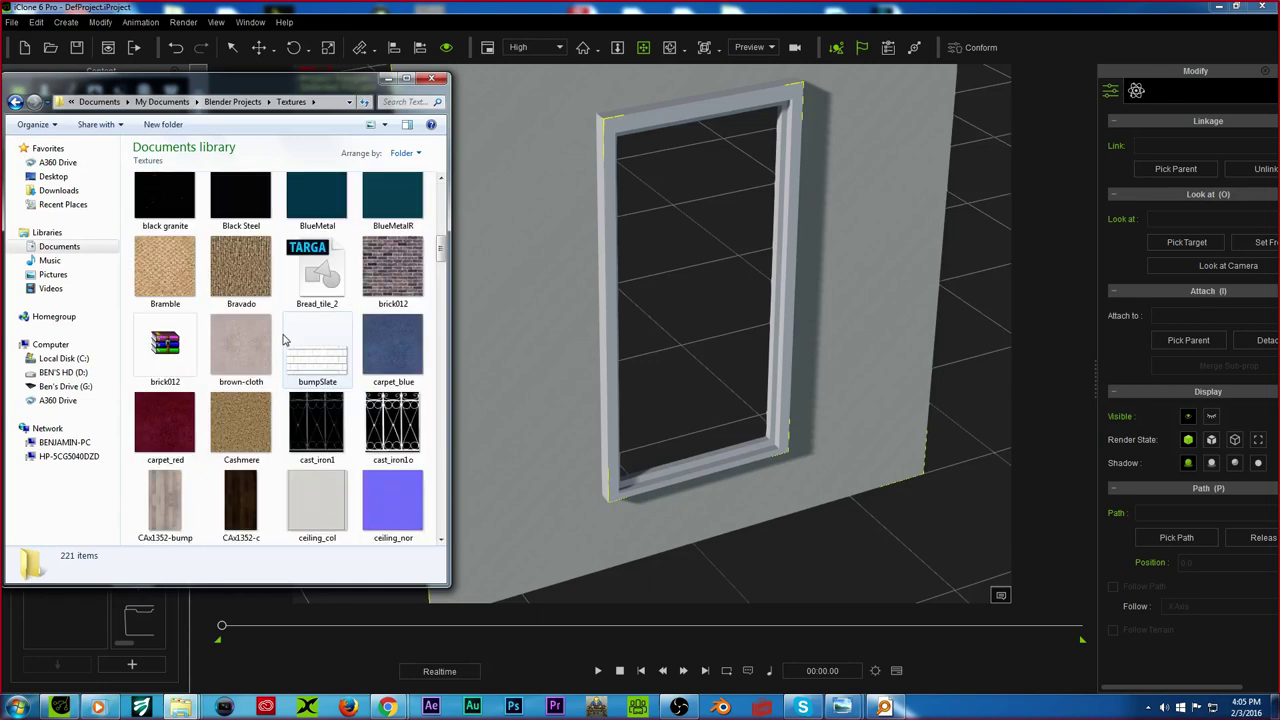
scroll(282, 340, "down", 5)
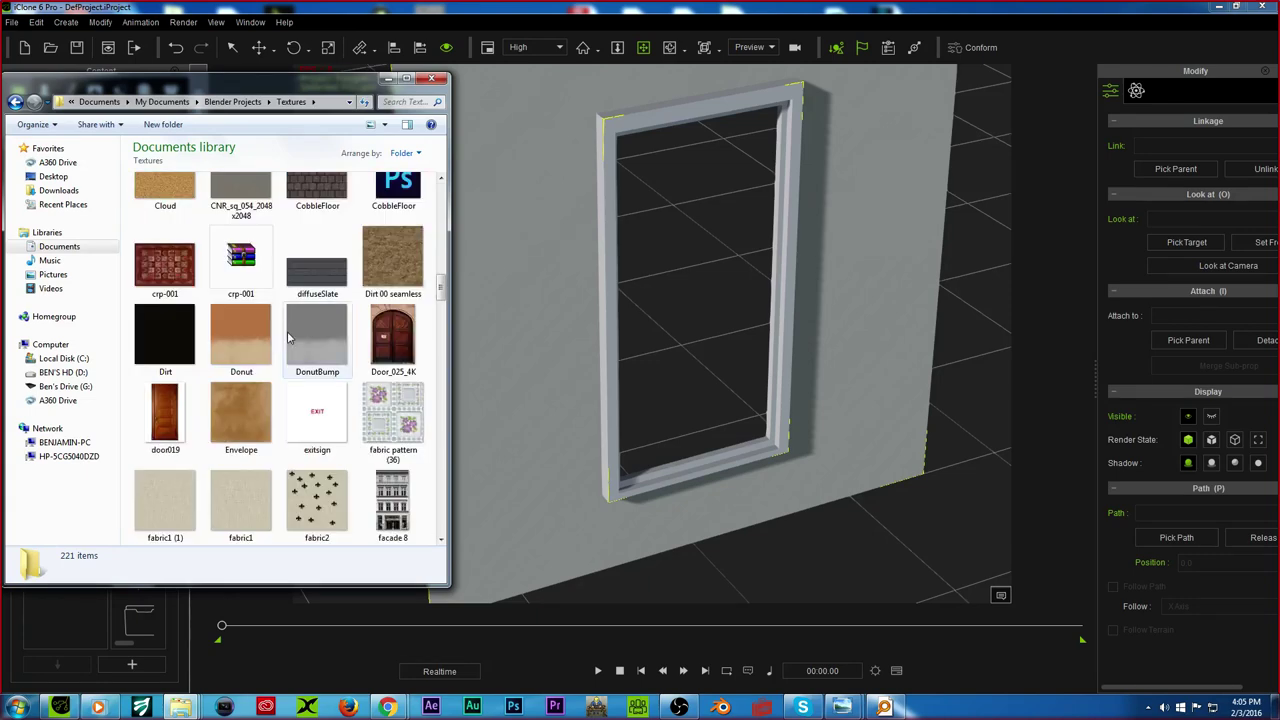
scroll(288, 338, "up", 2)
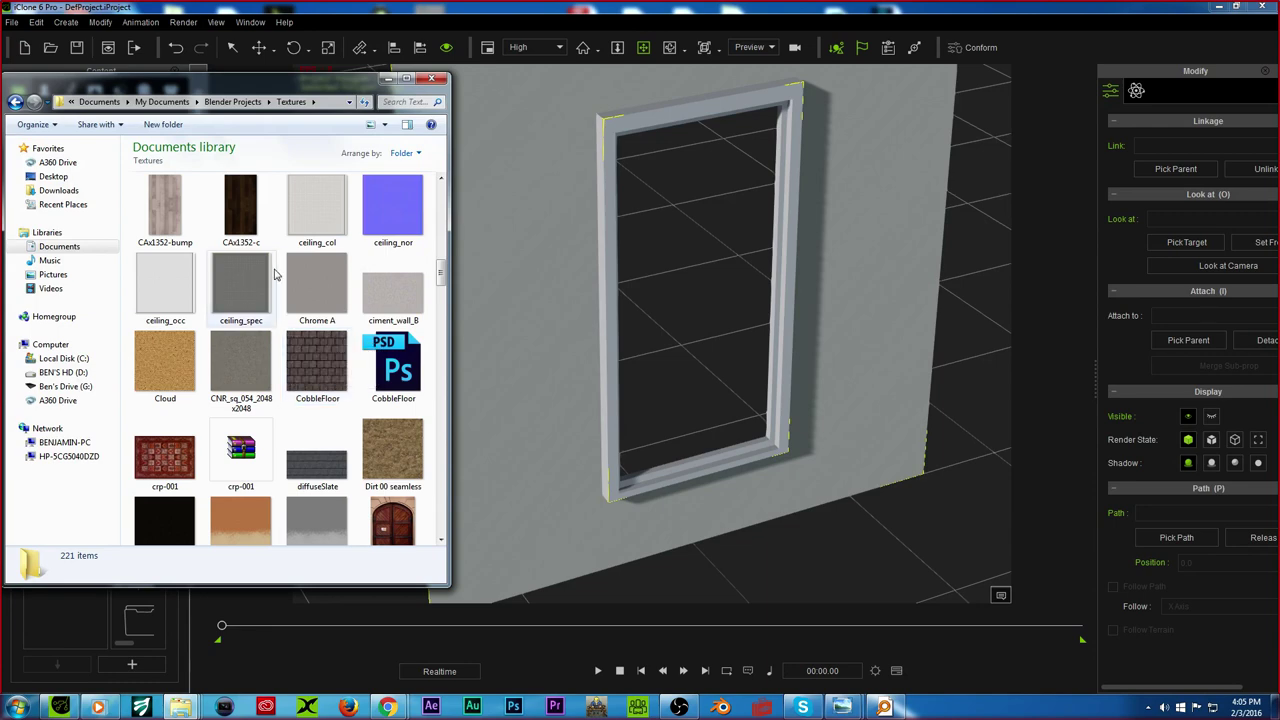
left_click_drag(317, 290, 609, 320)
right_click_drag(637, 341, 562, 177, "alt")
scroll(620, 317, "up", 2)
scroll(566, 337, "up", 5)
left_click_drag(562, 177, 509, 185)
right_click_drag(509, 185, 555, 322)
scroll(555, 322, "down", 6)
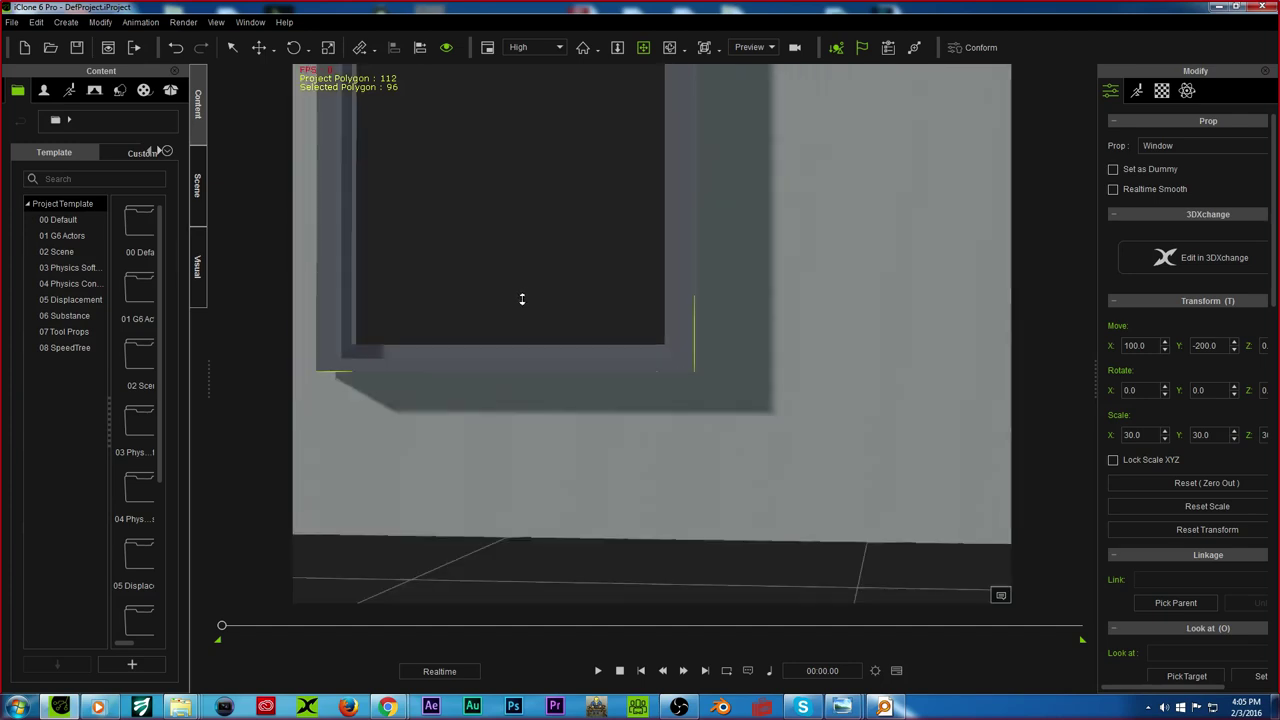
right_click_drag(531, 309, 375, 310)
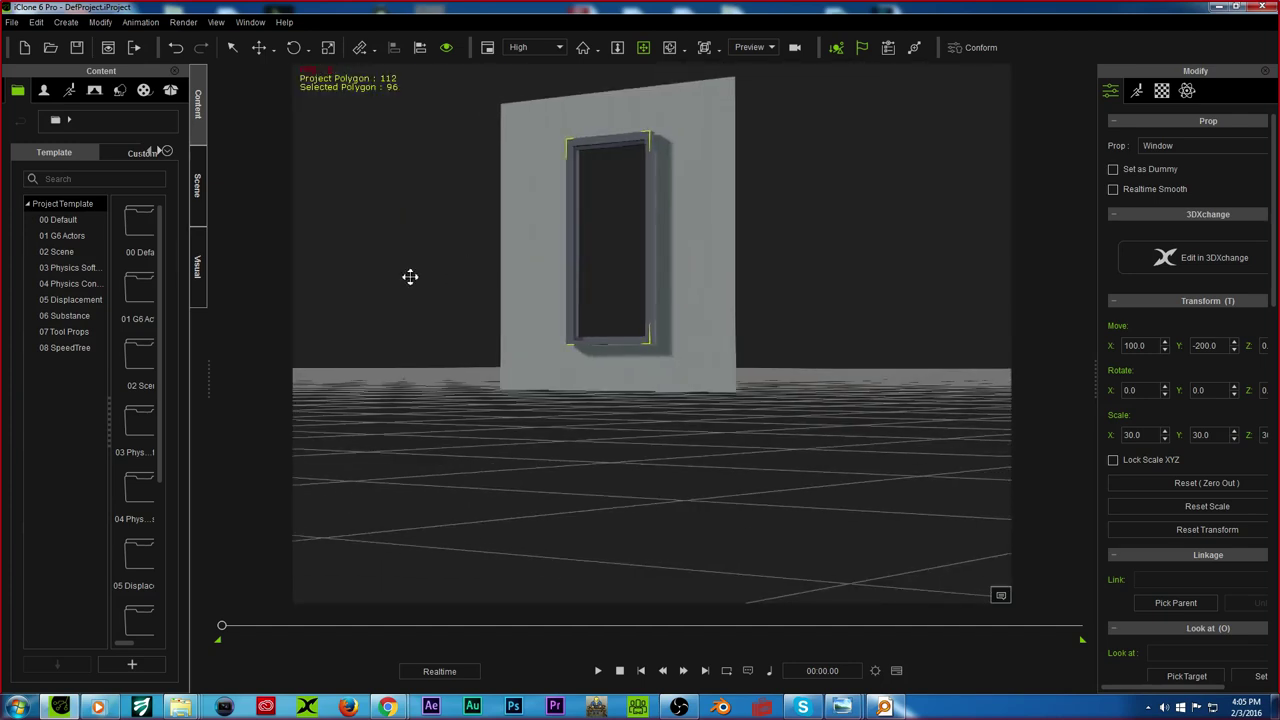
Step: Apply the redWOOD image from the Textures folder to the window frame
mouse_move(178, 708)
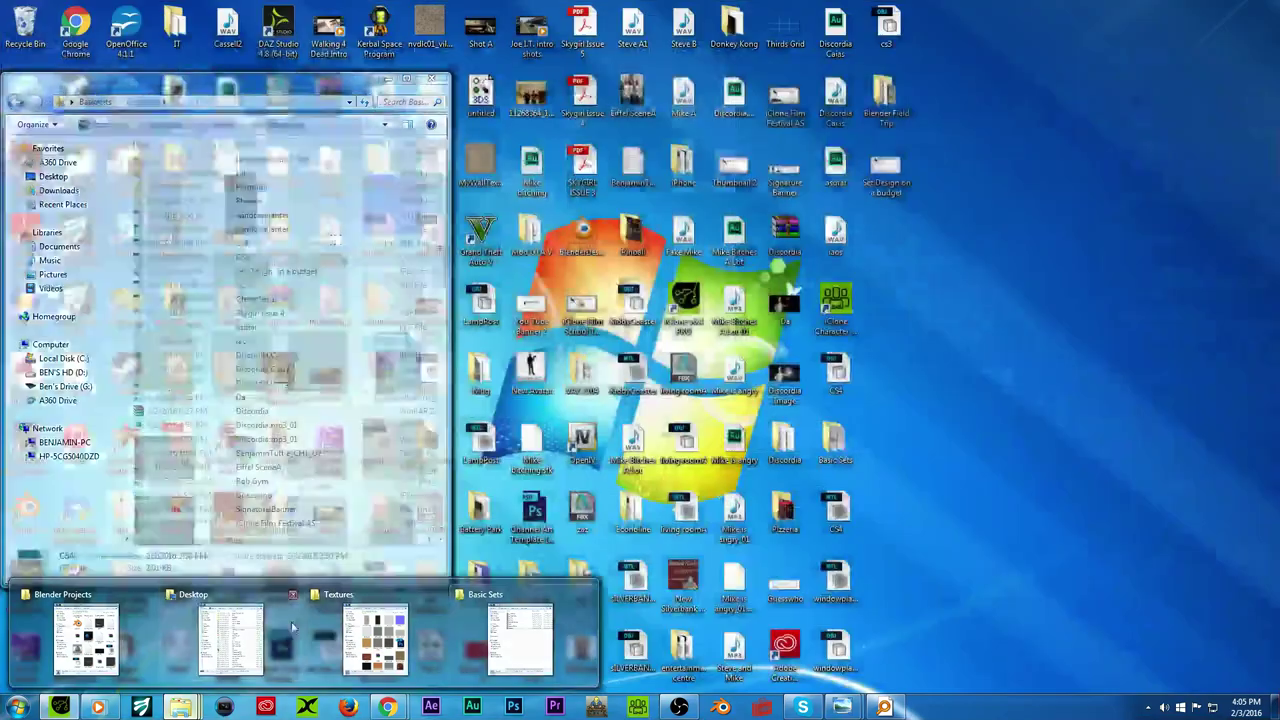
mouse_move(265, 625)
left_click(375, 638)
scroll(320, 400, "down", 10)
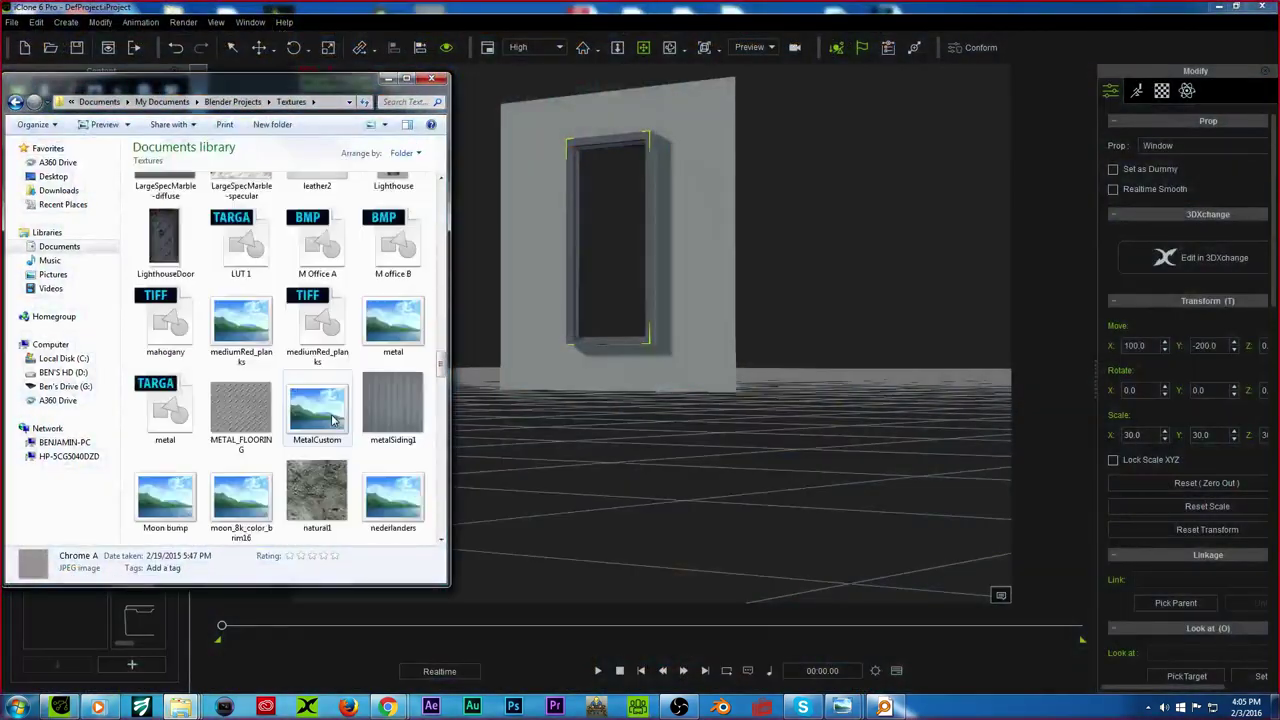
scroll(326, 425, "down", 10)
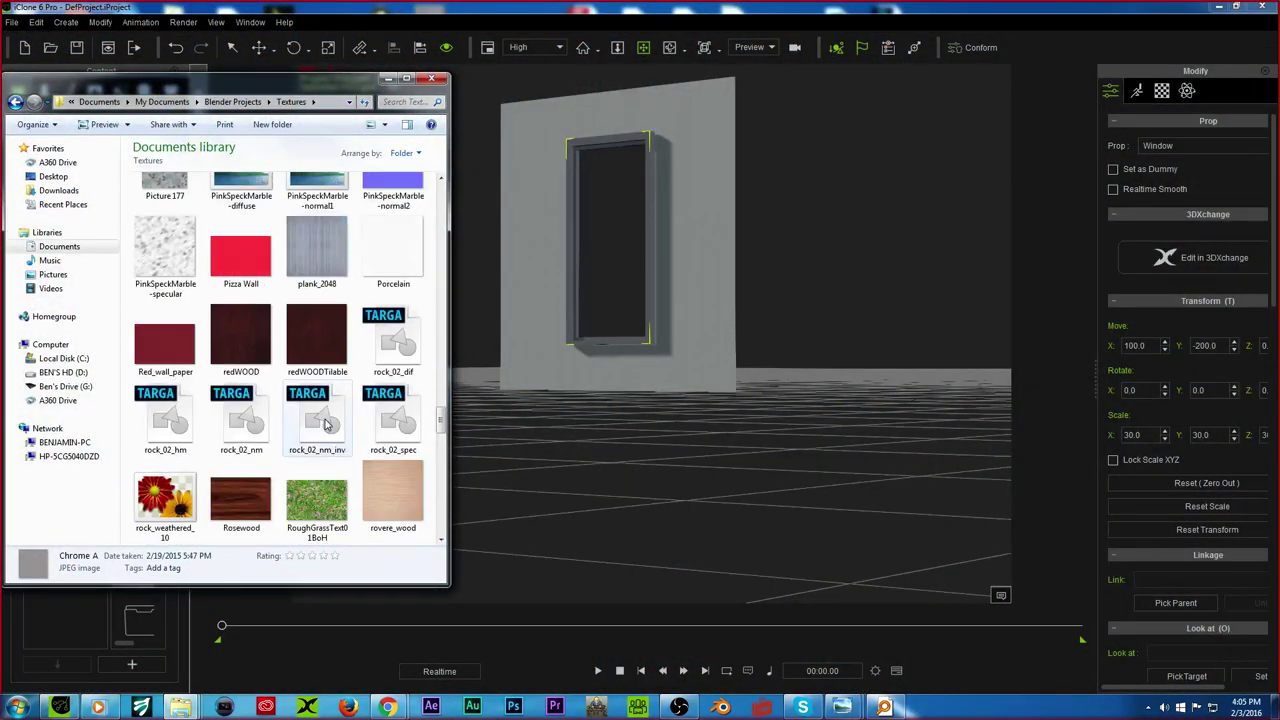
scroll(326, 425, "up", 5)
left_click_drag(241, 297, 620, 350)
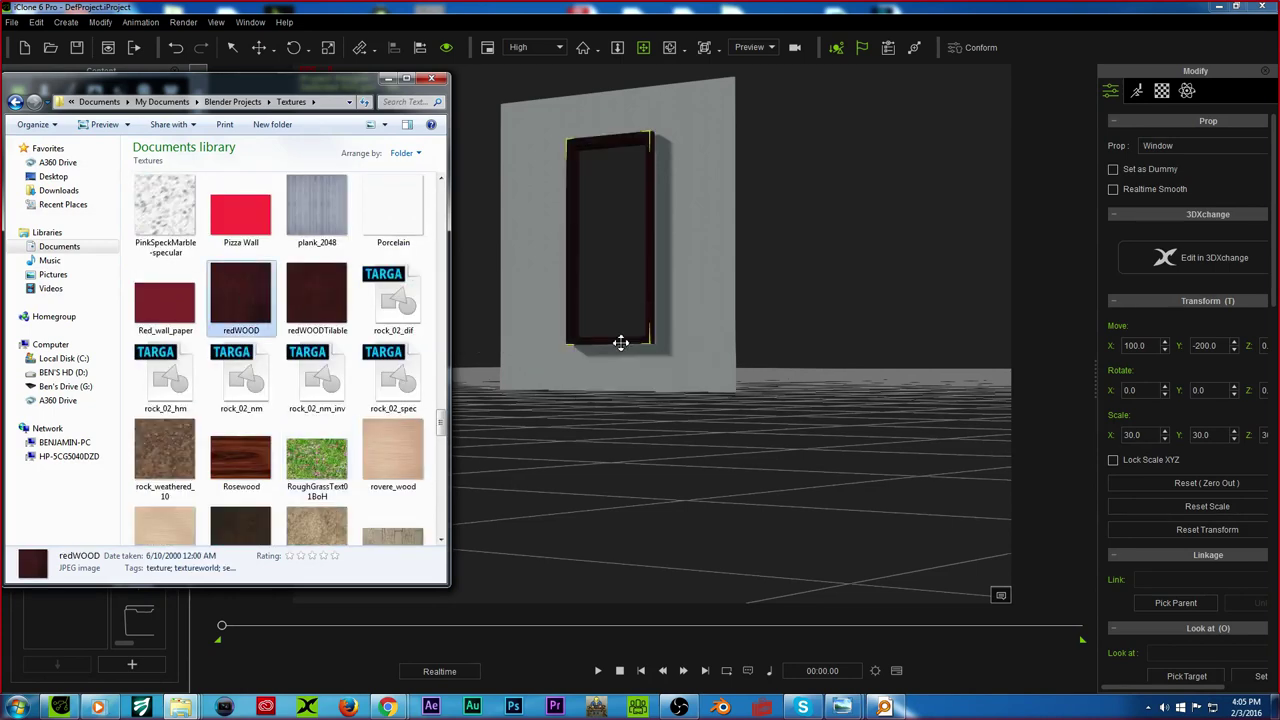
Step: Set the redWOOD texture's tiling to 0.100 in both U and V on the window frame
scroll(643, 380, "up", 5)
right_click_drag(620, 352, 737, 417)
scroll(625, 391, "down", 2)
scroll(623, 394, "up", 3)
scroll(614, 400, "up", 2)
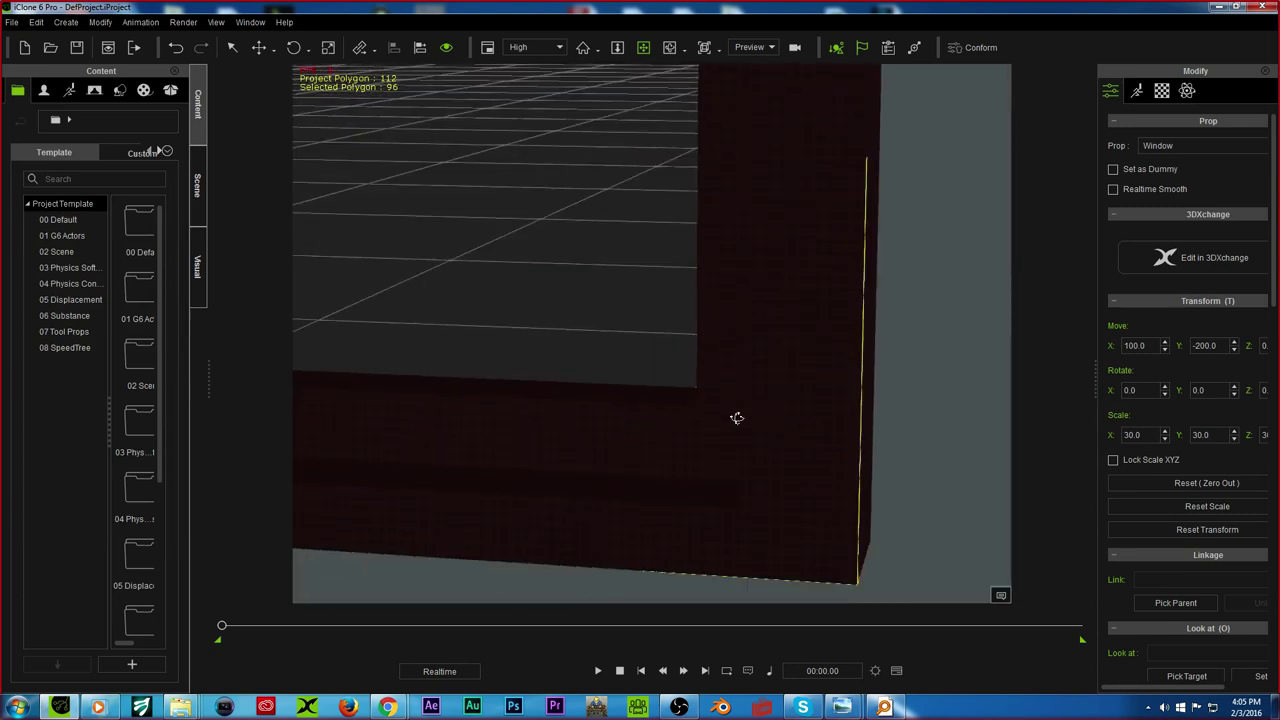
scroll(734, 420, "up", 3)
left_click(1161, 90)
scroll(1140, 344, "down", 6)
scroll(1174, 440, "up", 5)
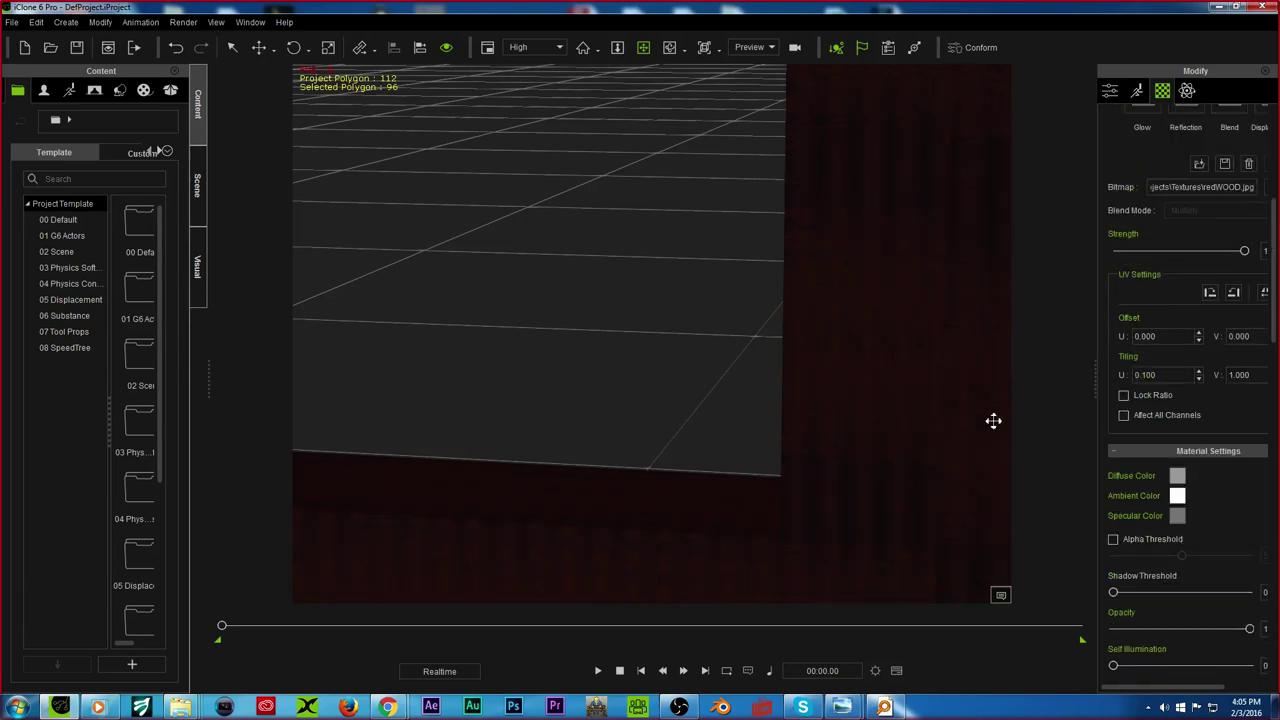
type("0.100")
key("Return")
Step: Set the redWOOD texture's tiling to 0.005 in both U and V on the window frame
right_click_drag(571, 223, 563, 297)
scroll(565, 290, "up", 5)
scroll(563, 320, "up", 5)
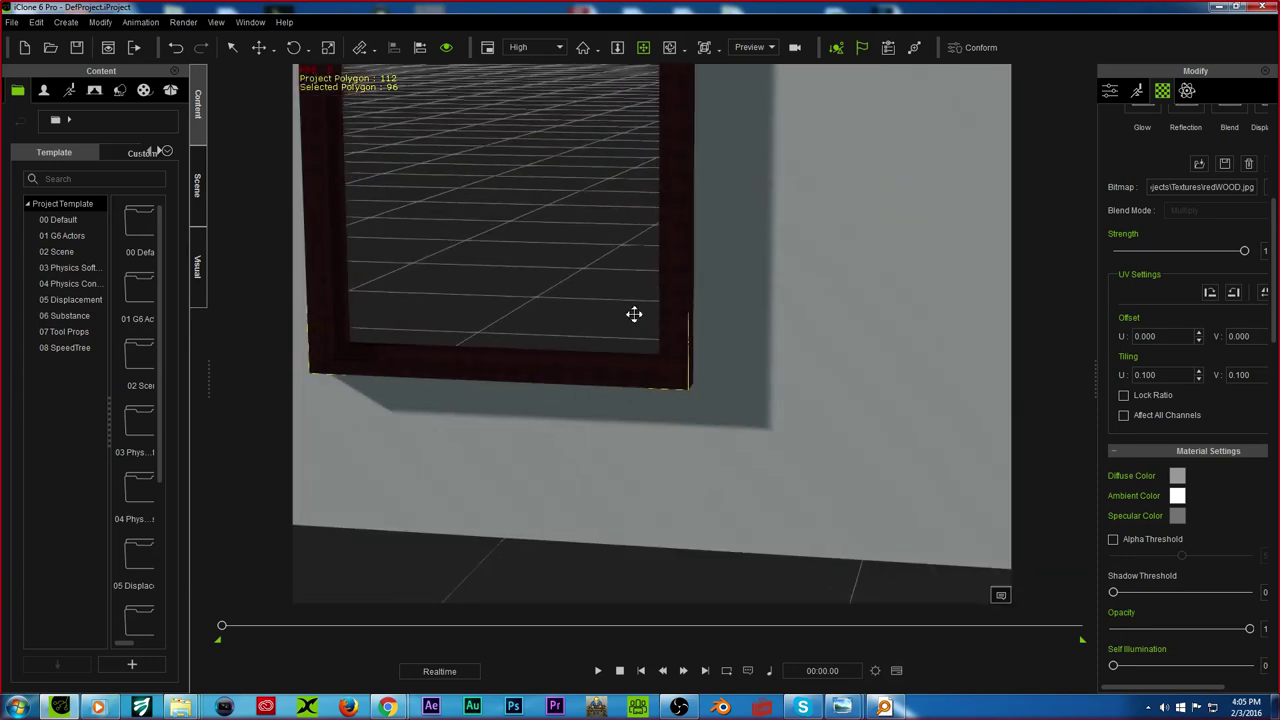
scroll(614, 317, "down", 4)
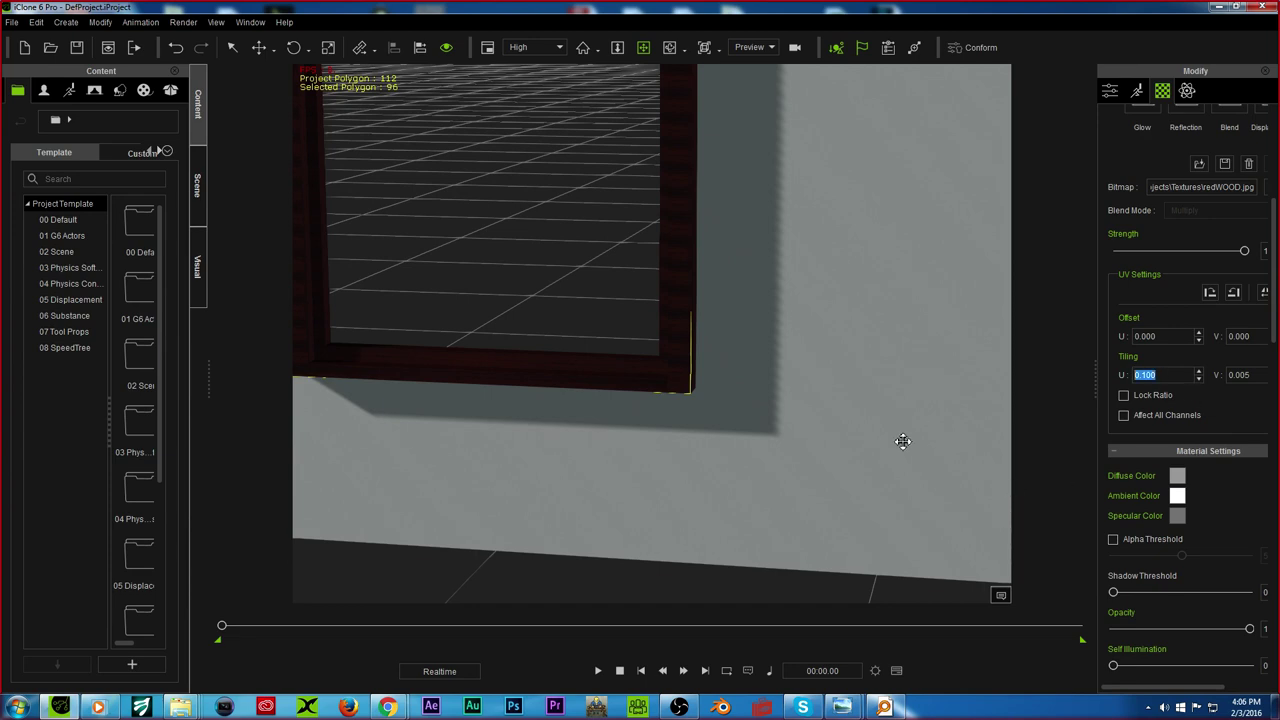
scroll(860, 427, "up", 1)
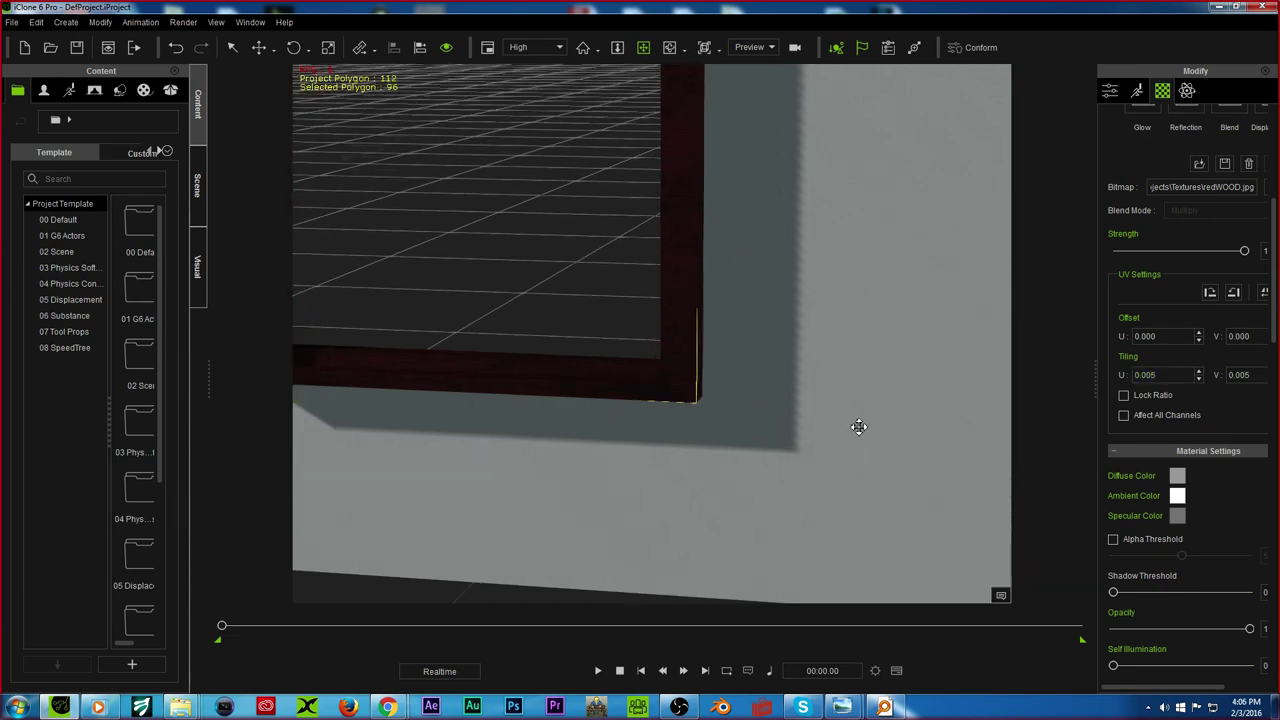
Step: Examine the wood grain on the window frame's corners and sides from several angles, up close and from a distance
scroll(813, 420, "down", 5)
right_click_drag(654, 303, 674, 387)
scroll(669, 390, "up", 3)
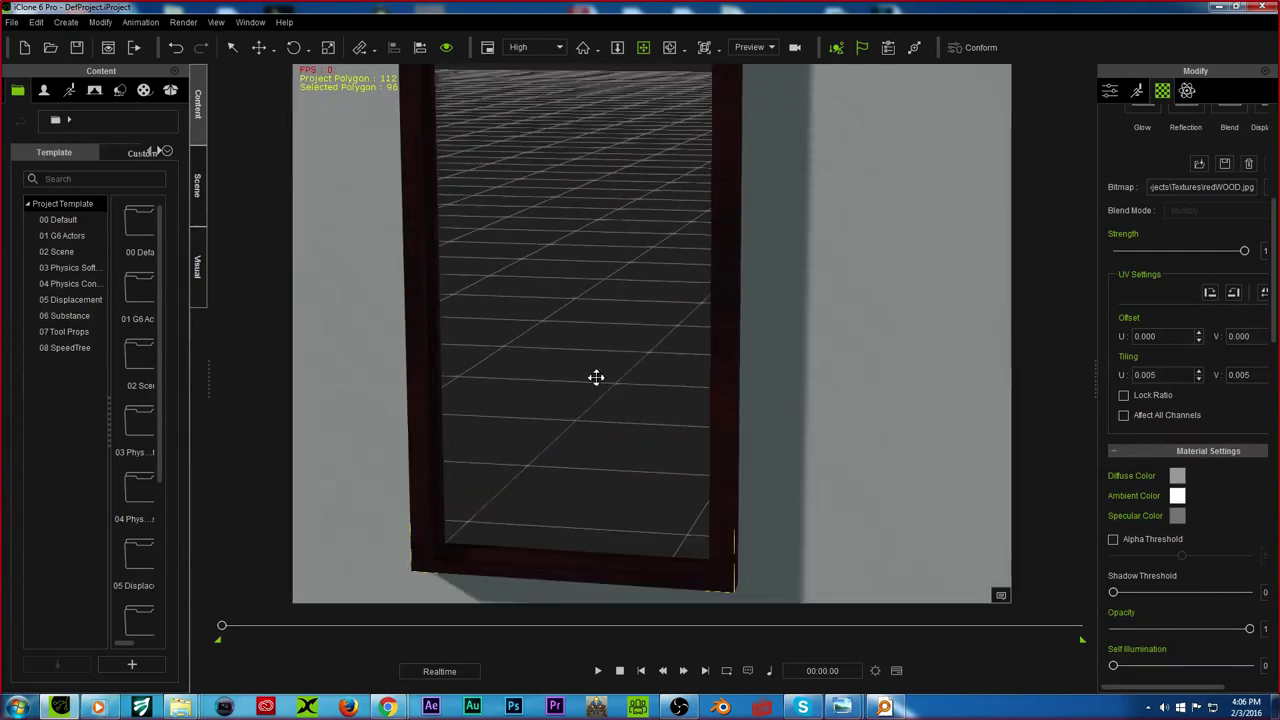
left_click_drag(609, 384, 739, 603)
scroll(670, 448, "up", 3)
right_click_drag(685, 419, 694, 240)
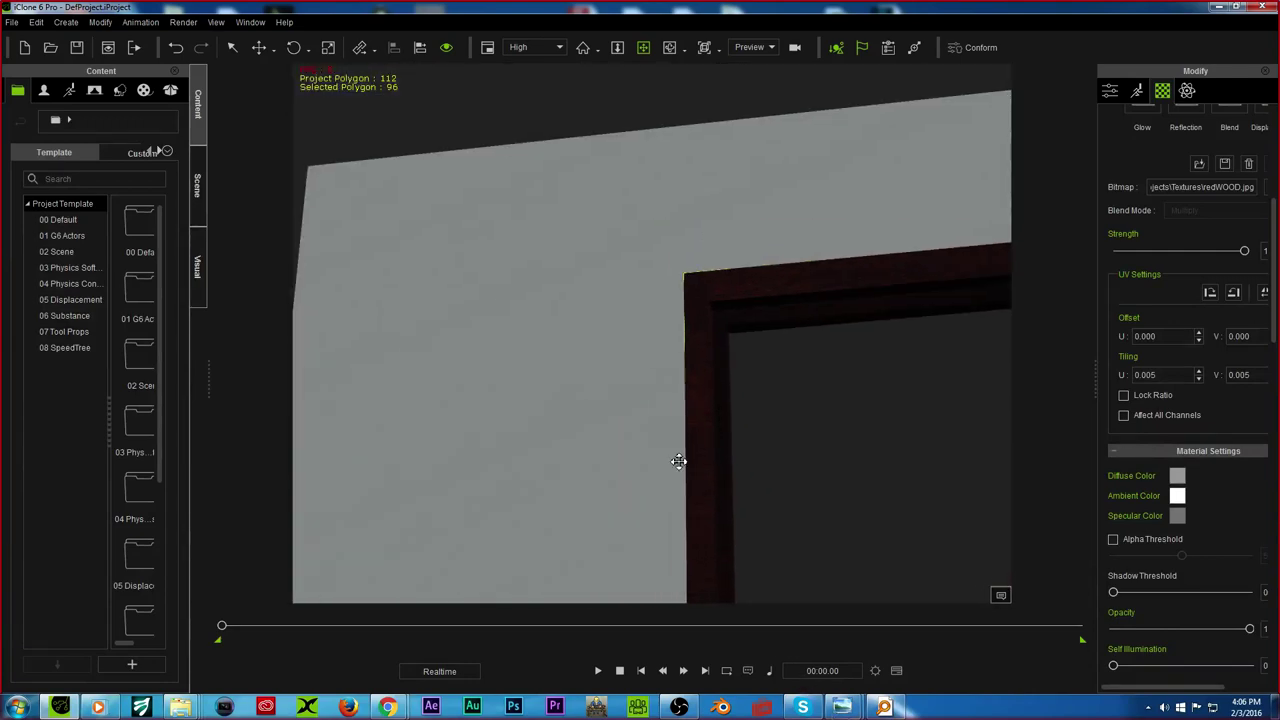
left_click_drag(711, 506, 509, 257)
scroll(509, 257, "down", 3)
left_click_drag(555, 371, 490, 290)
right_click_drag(610, 380, 789, 391)
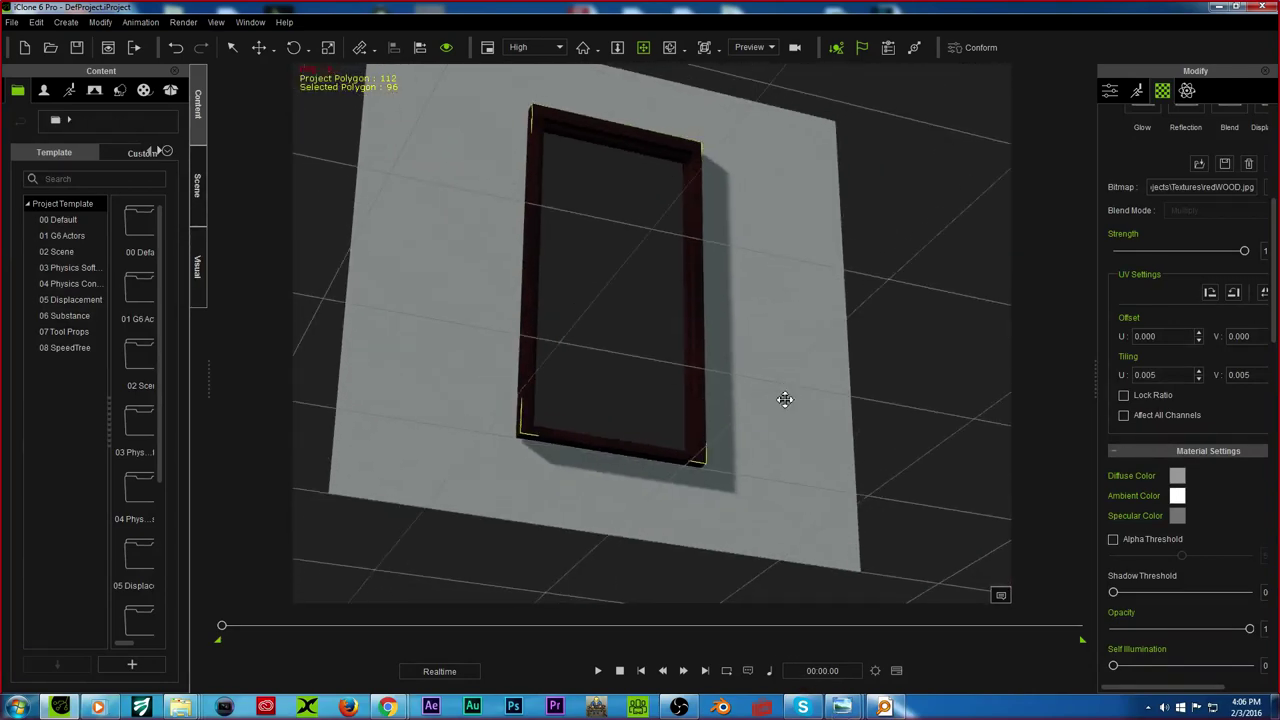
scroll(666, 409, "up", 3)
right_click_drag(574, 423, 674, 350)
Step: Look through the images in the Textures folder for other usable surface textures
left_click(172, 714)
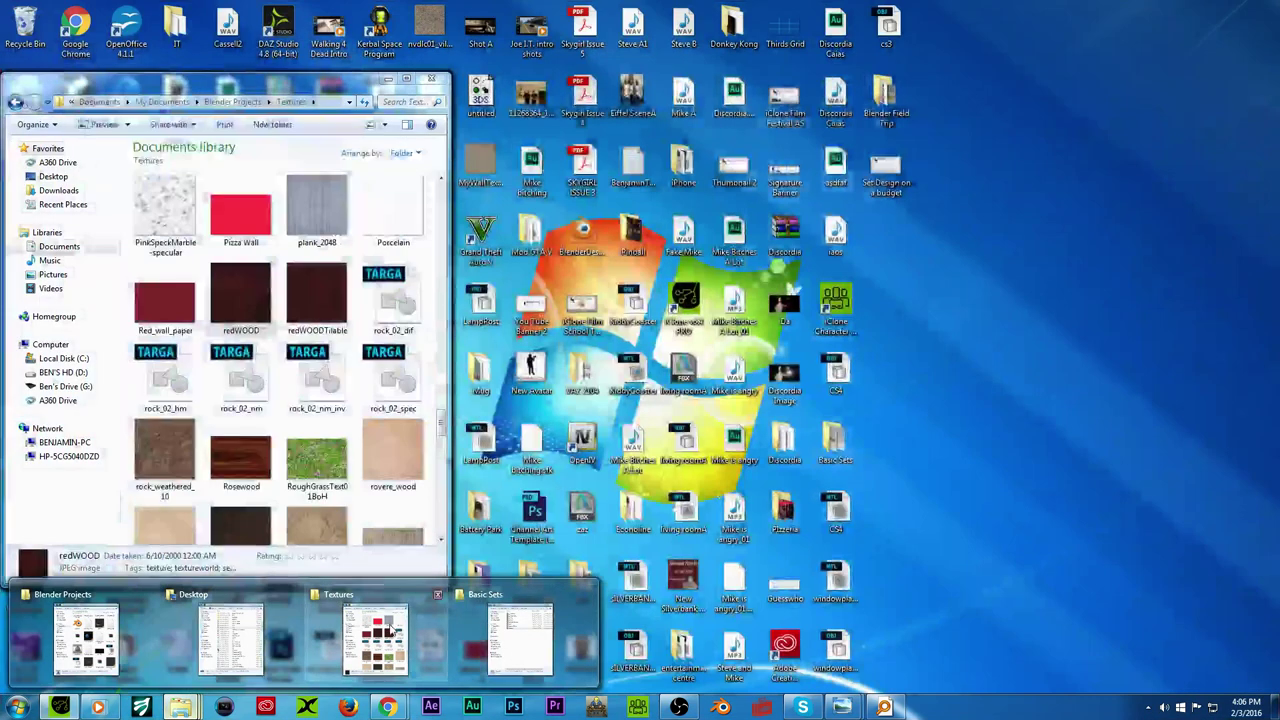
left_click(389, 631)
scroll(358, 418, "down", 5)
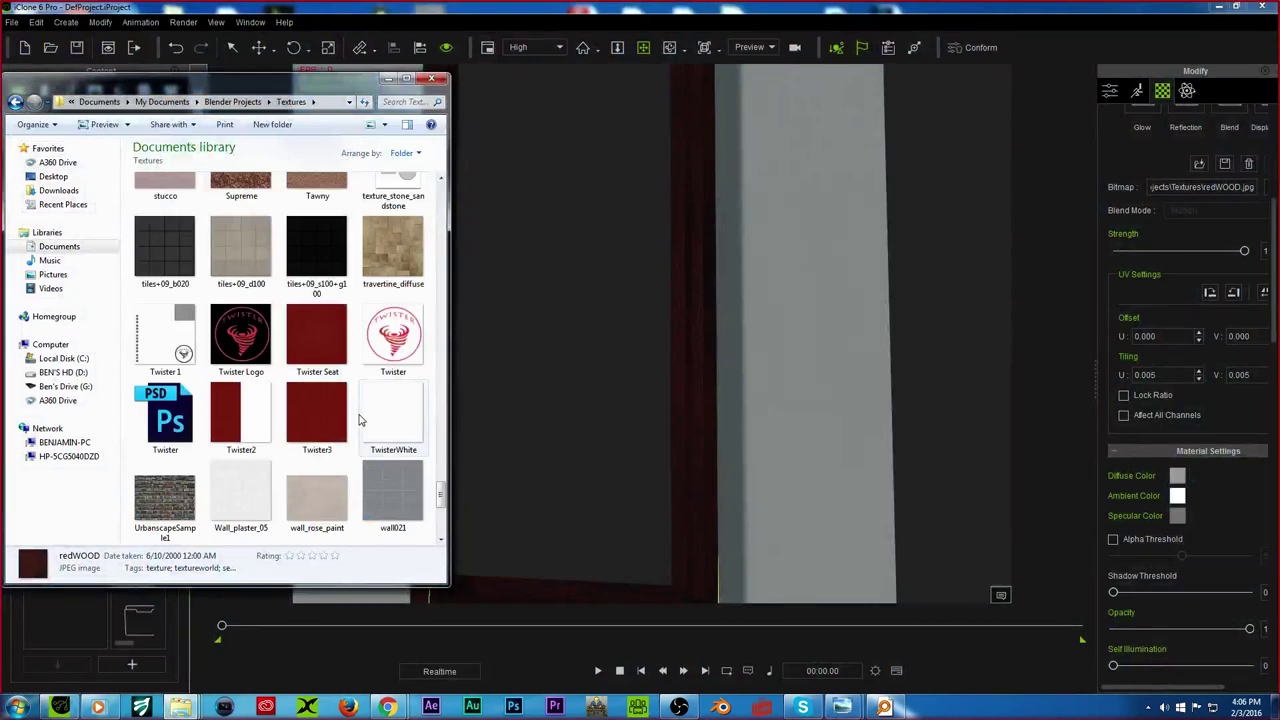
scroll(361, 420, "up", 10)
scroll(360, 421, "up", 10)
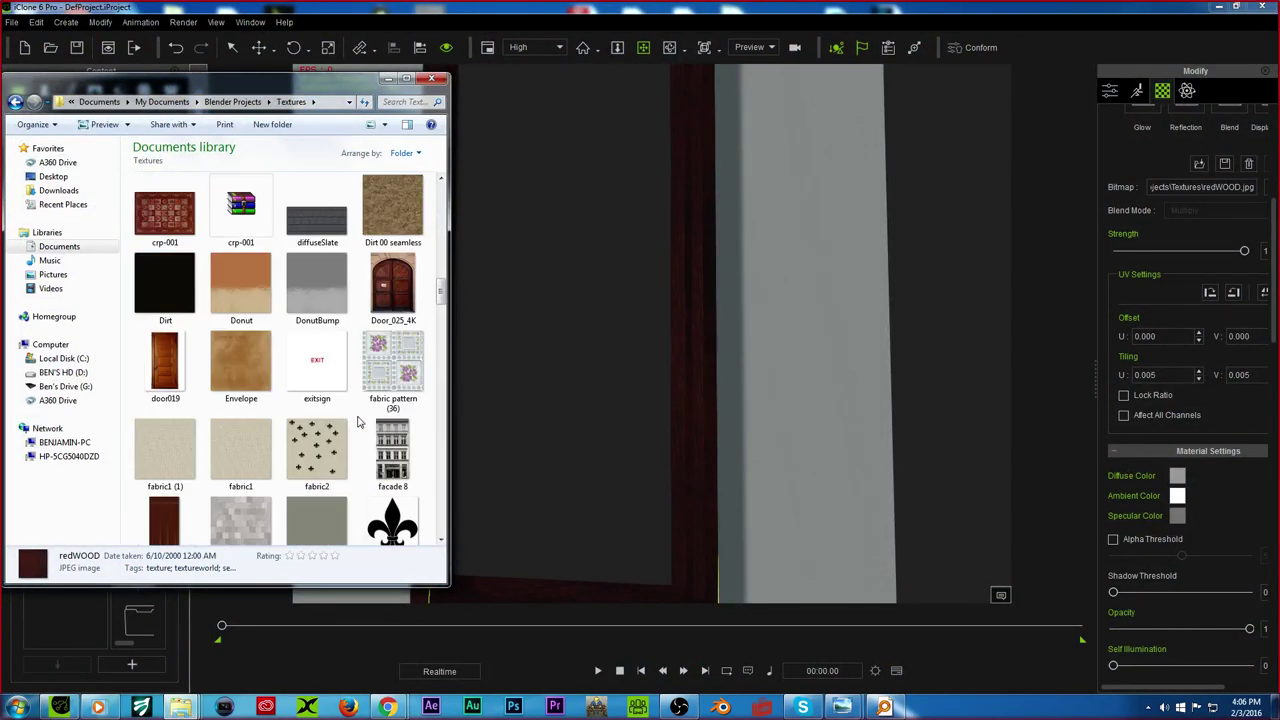
scroll(358, 430, "up", 3)
scroll(358, 432, "up", 5)
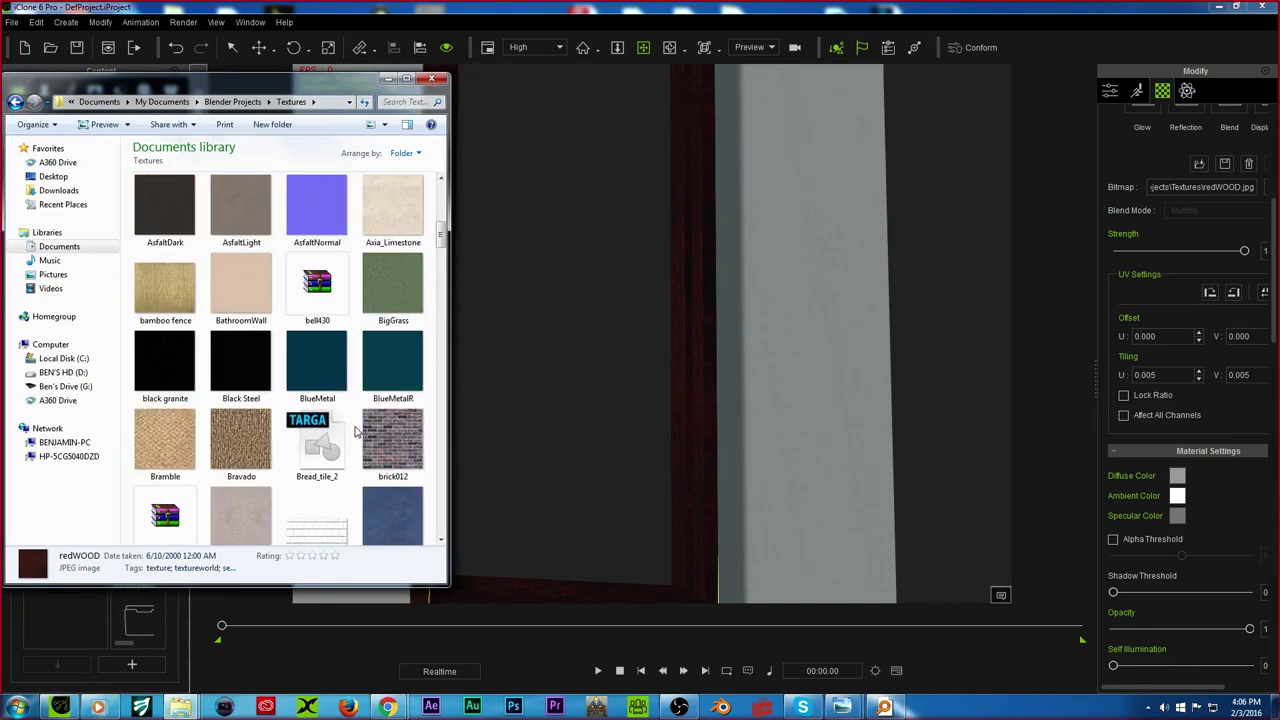
scroll(363, 432, "down", 3)
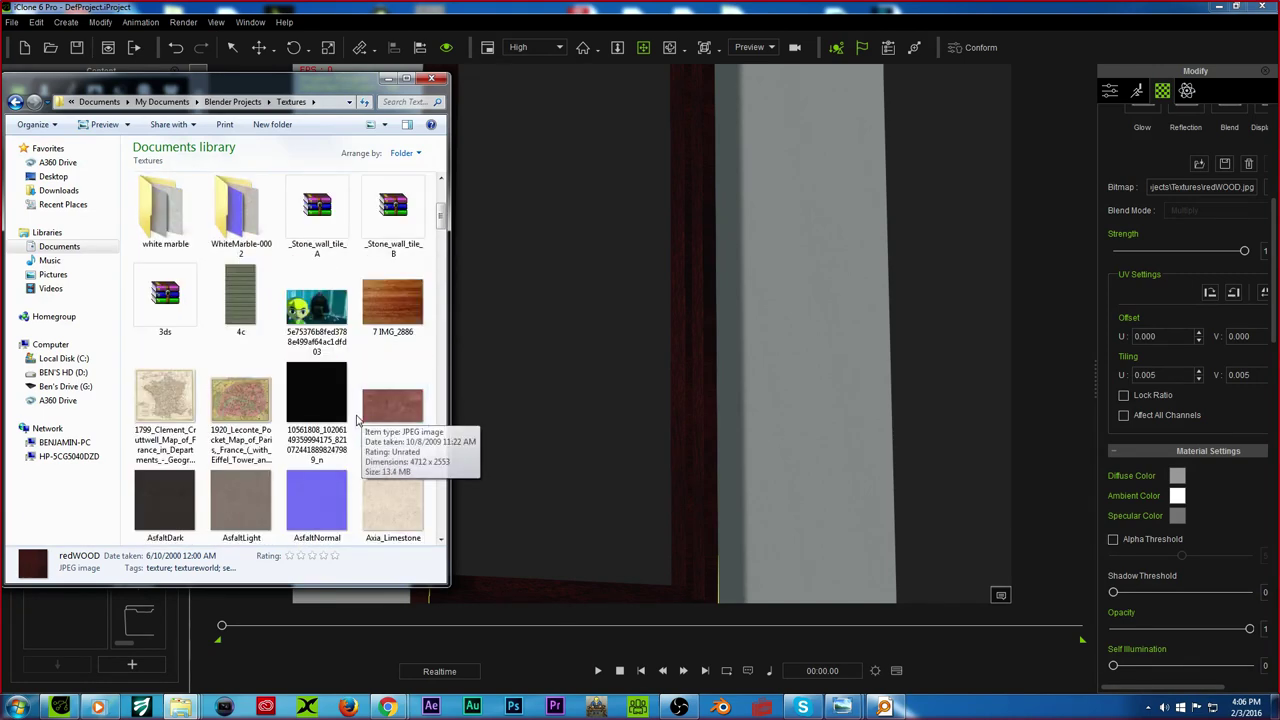
scroll(350, 410, "down", 5)
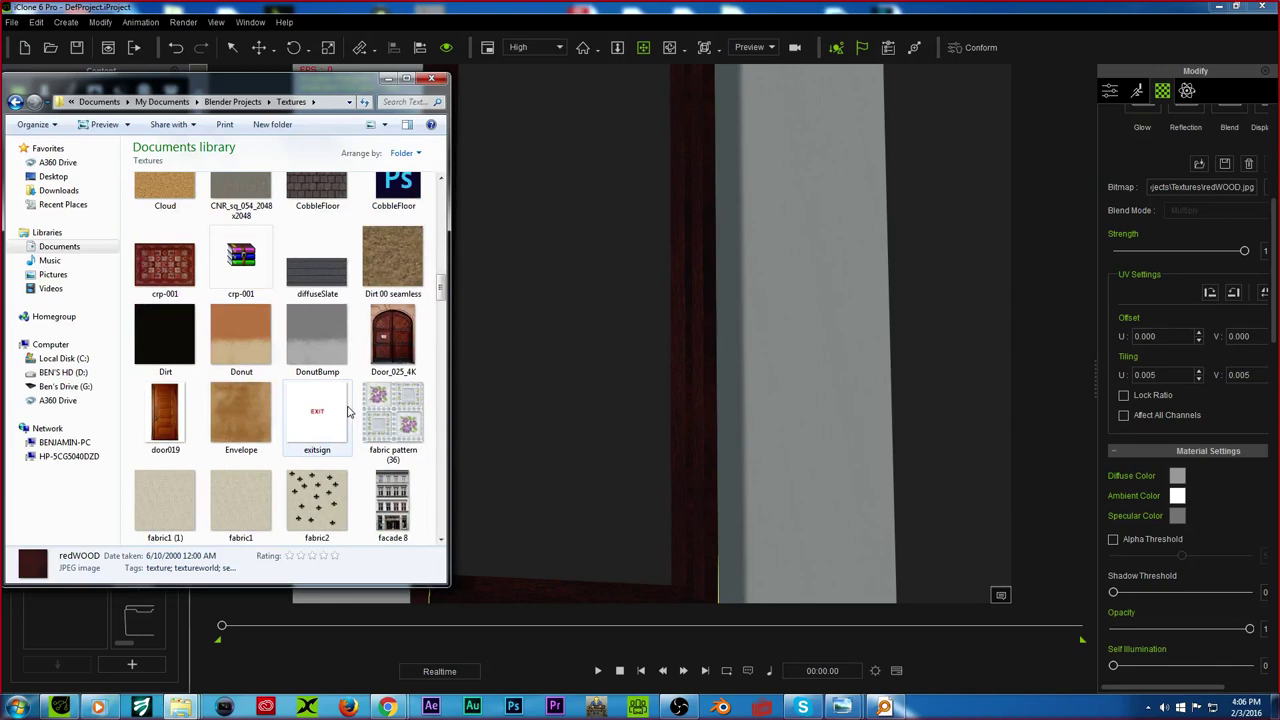
scroll(348, 410, "up", 2)
scroll(349, 412, "down", 10)
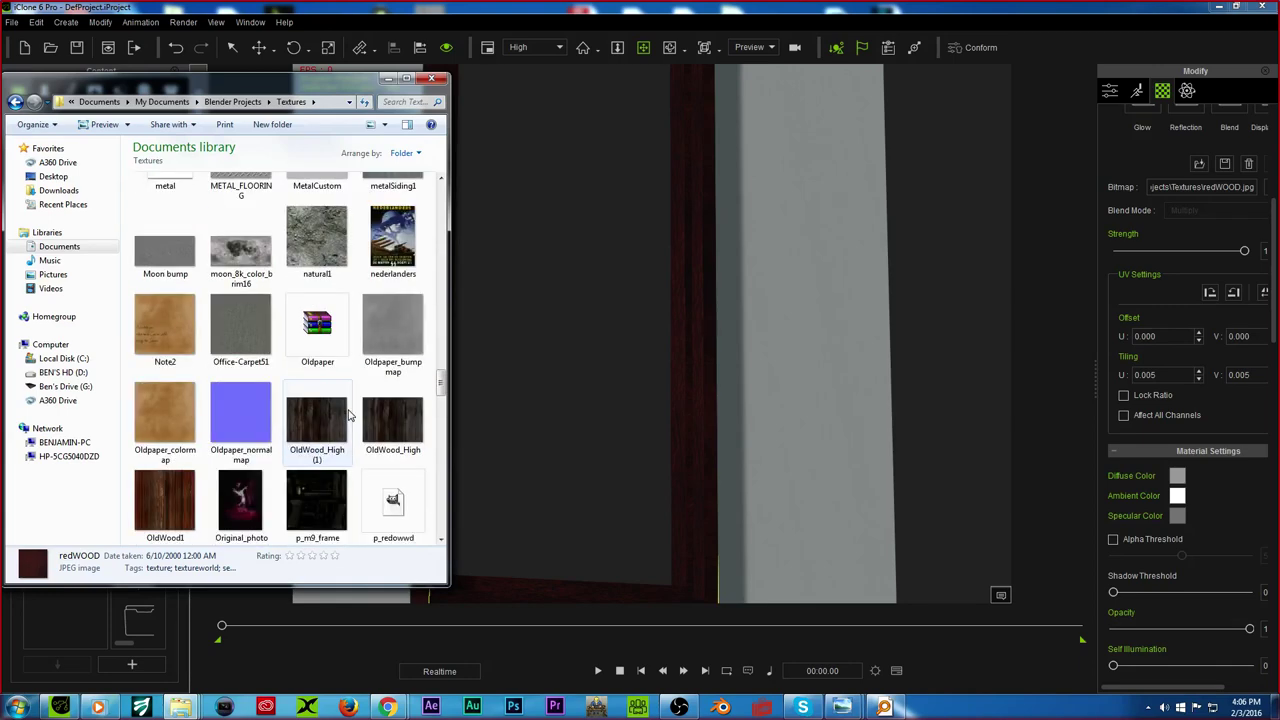
Step: View the whole textured wall and window frame once more, and close iClone
left_click_drag(687, 221, 645, 328)
scroll(645, 328, "down", 5)
right_click_drag(600, 237, 589, 390)
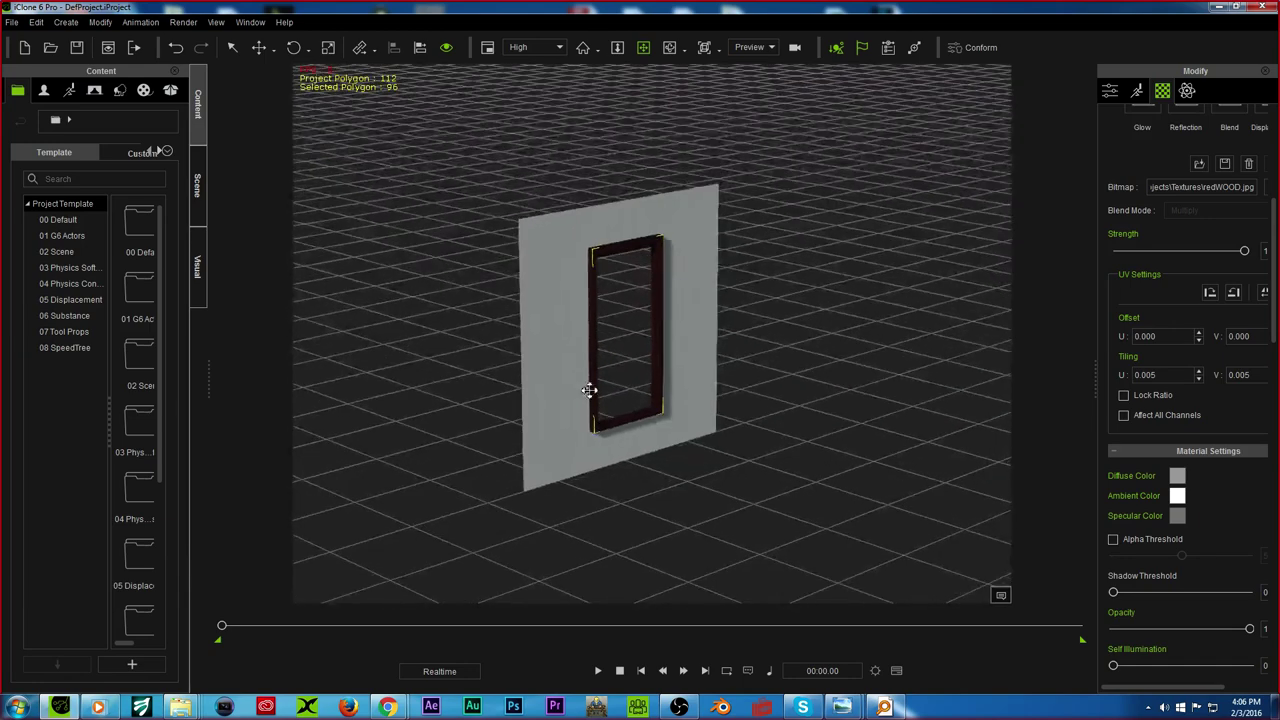
left_click(1259, 6)
left_click(679, 385)
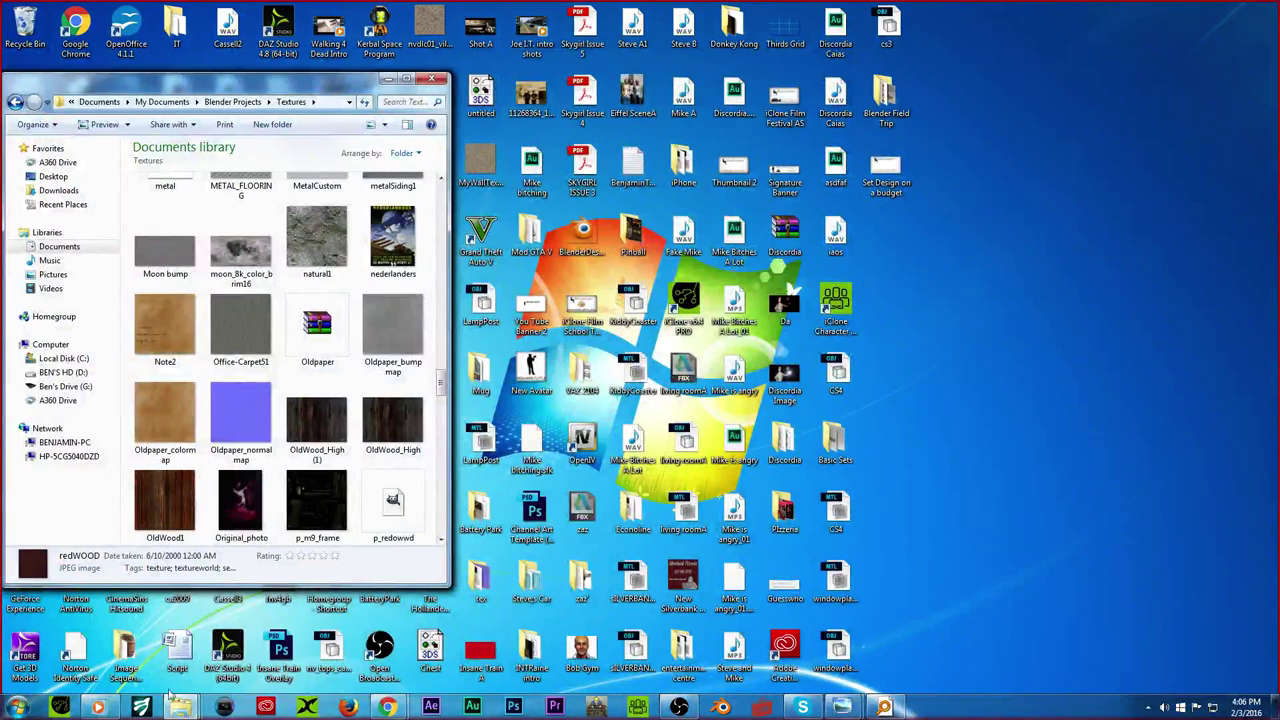
Step: Launch Blender and delete all default objects from the new scene
left_click(720, 707)
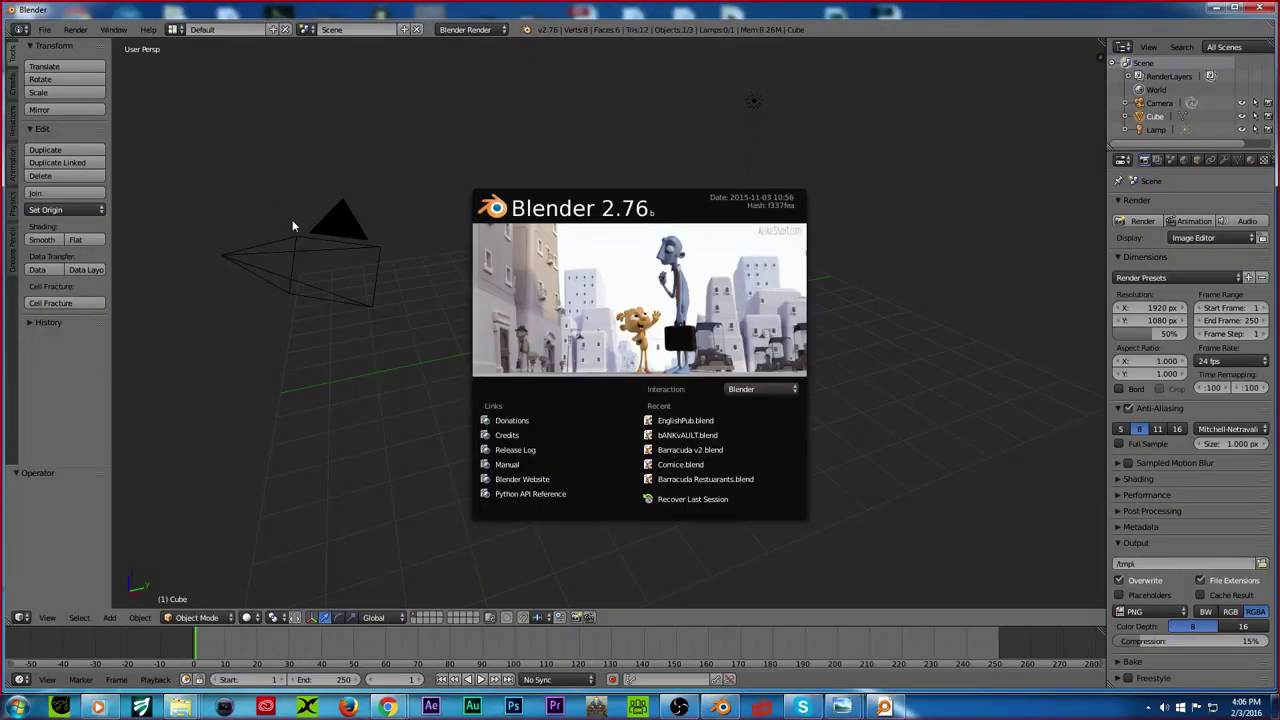
left_click(292, 226)
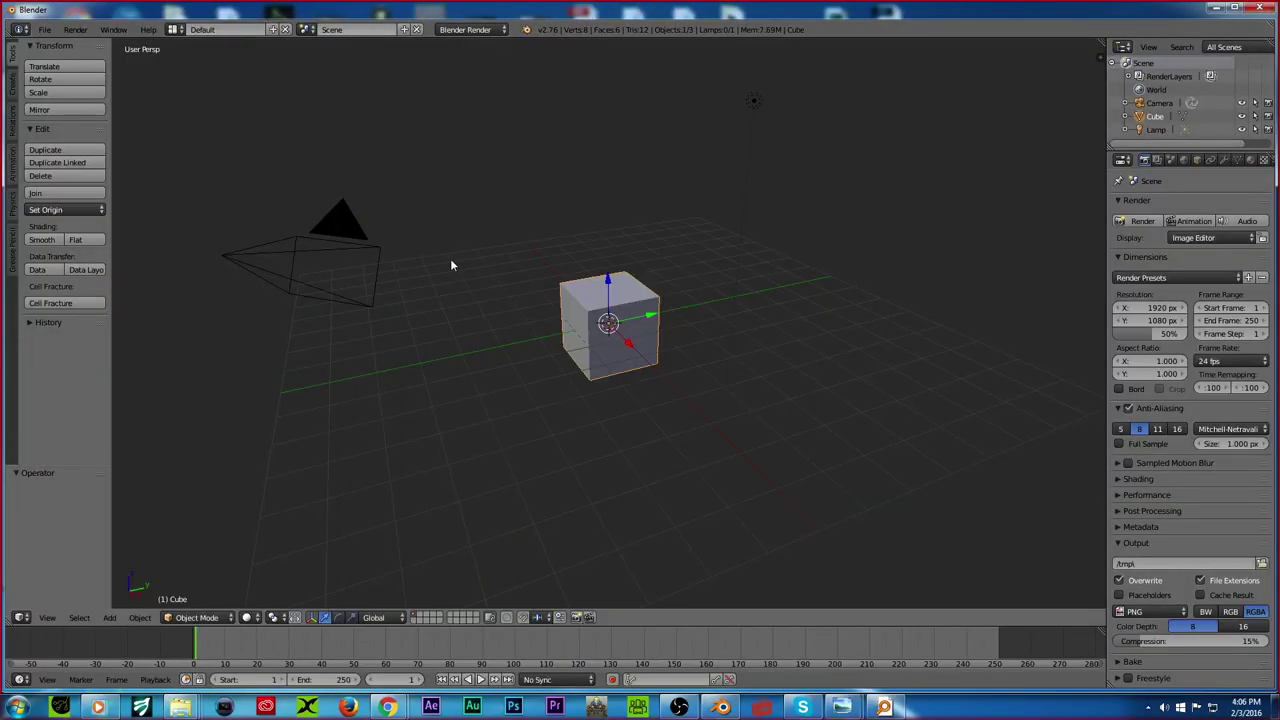
key("a")
key("a")
key("x")
left_click(527, 246)
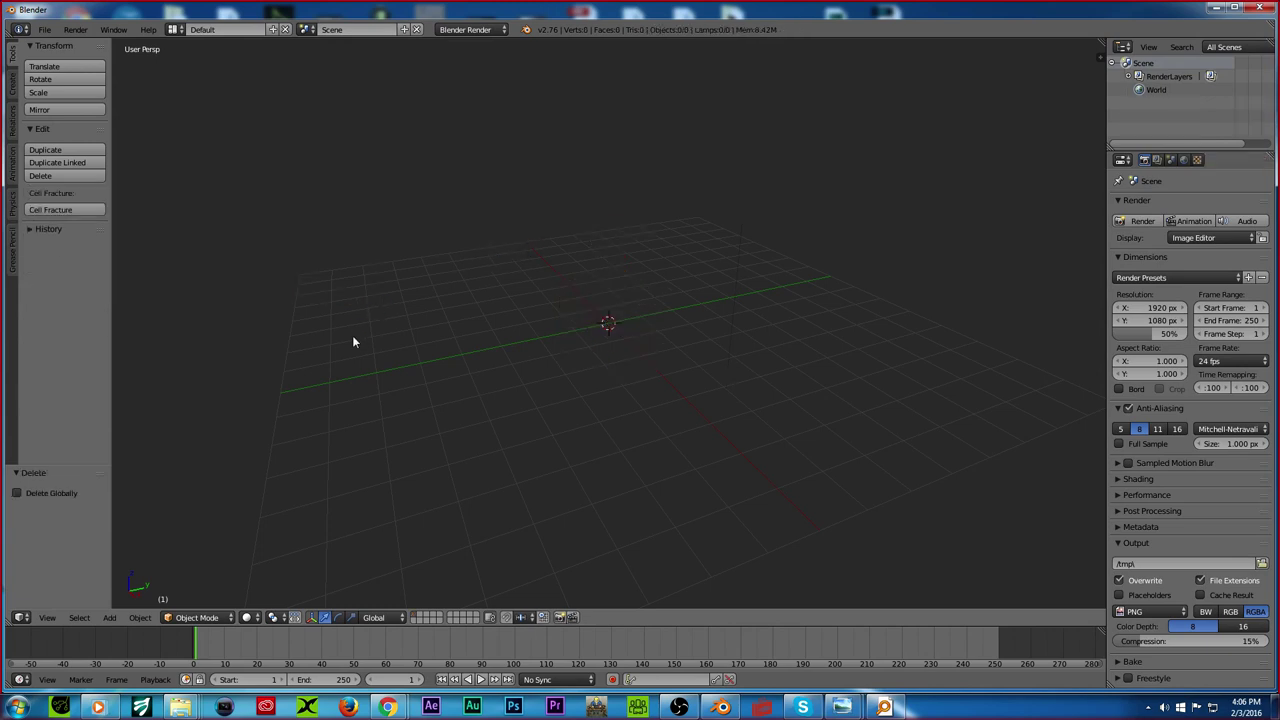
Step: Add a mesh plane at the scene origin and scale it by a factor of 5
left_click(110, 619)
mouse_move(125, 598)
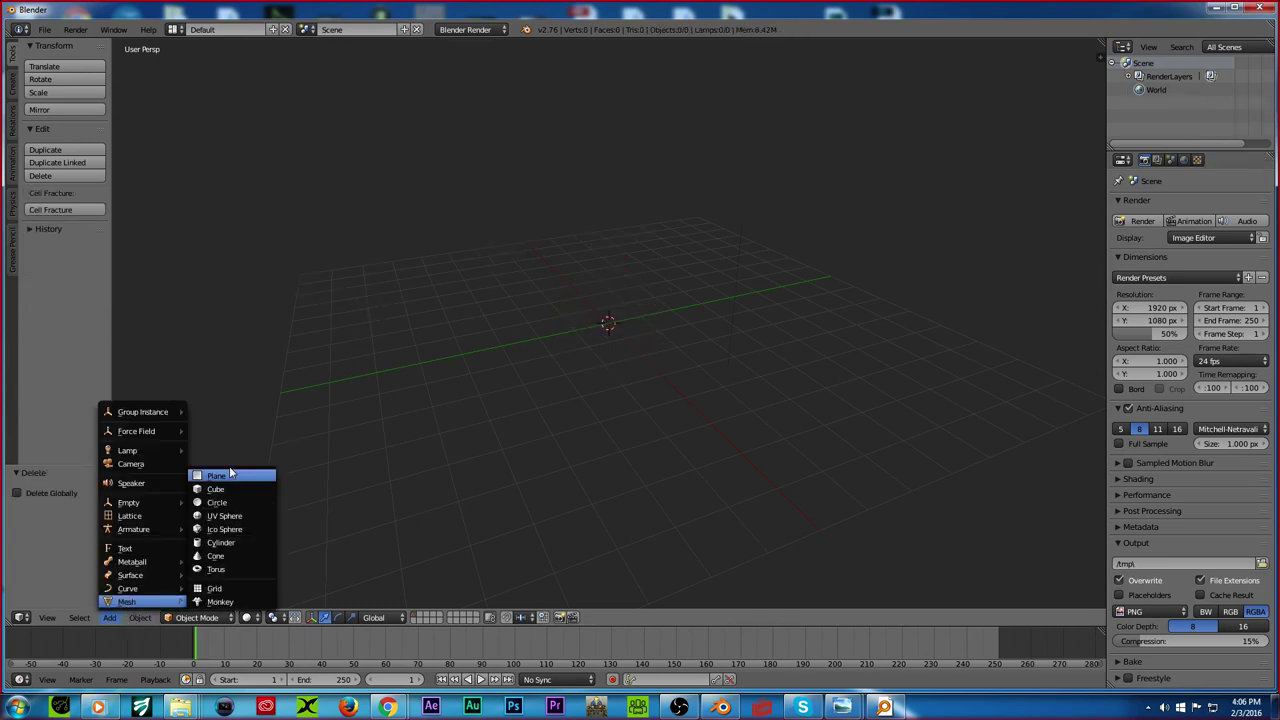
left_click(215, 471)
type("s5")
key("Return")
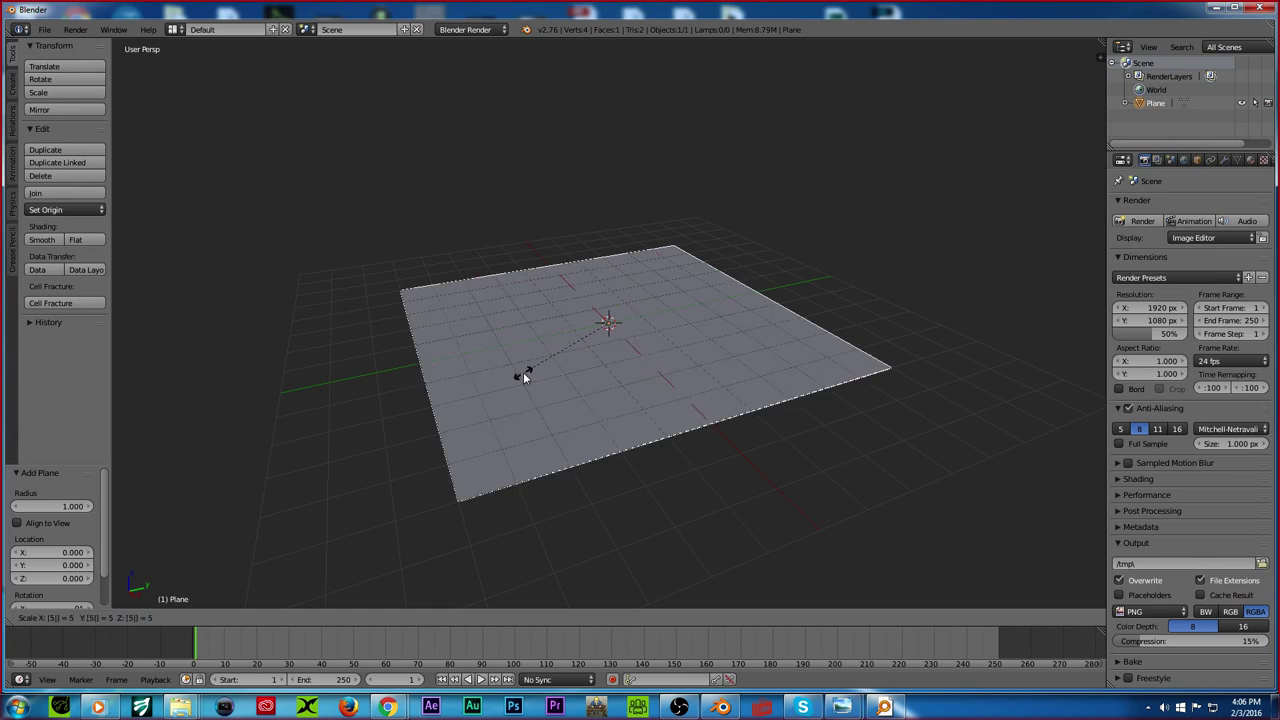
Step: Raise the plane's far edge by 4 units along Z to form a sloped roof panel
key("Tab")
right_click(405, 287)
right_click(671, 238, "shift")
left_click(543, 214)
type("4")
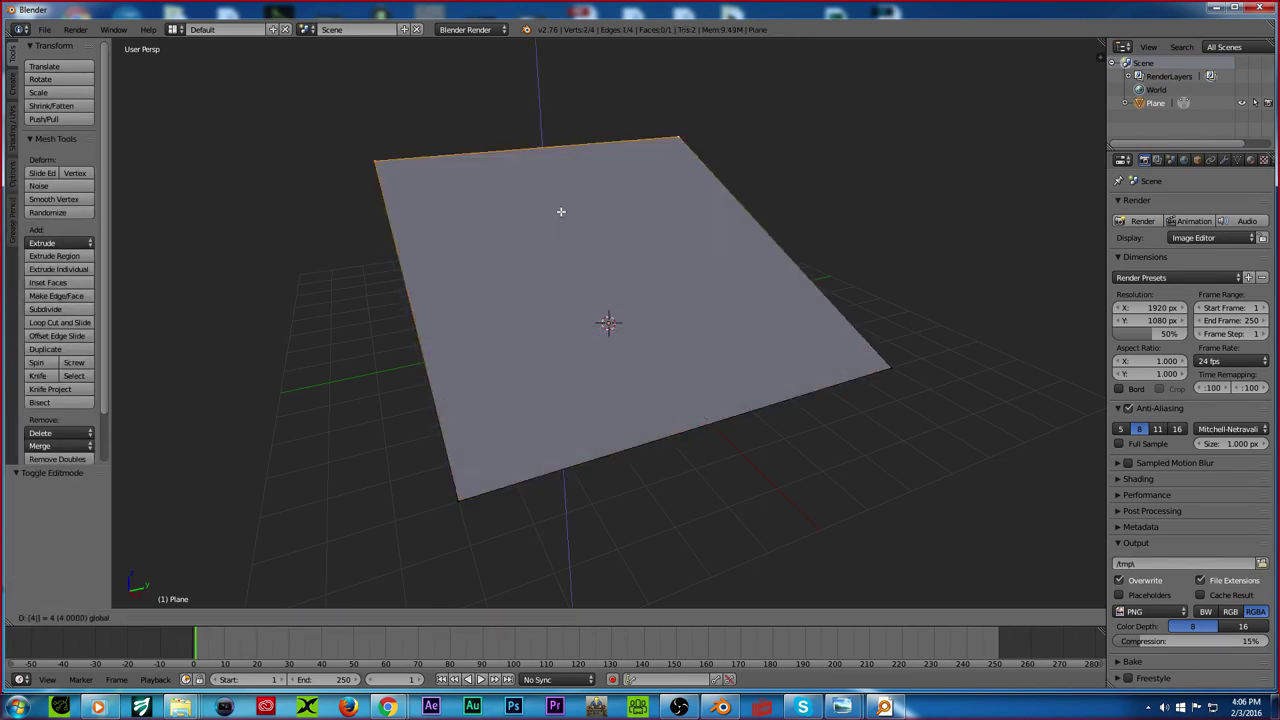
key("Return")
scroll(560, 215, "down", 3)
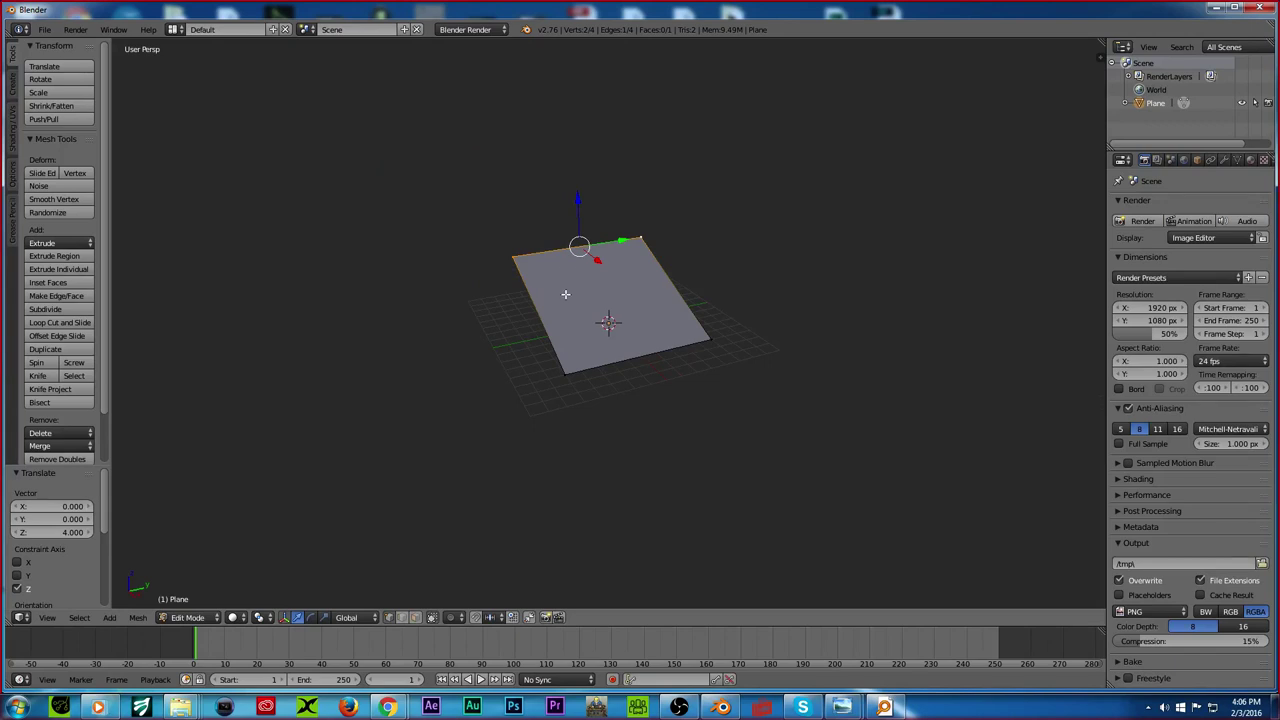
scroll(567, 286, "up", 4)
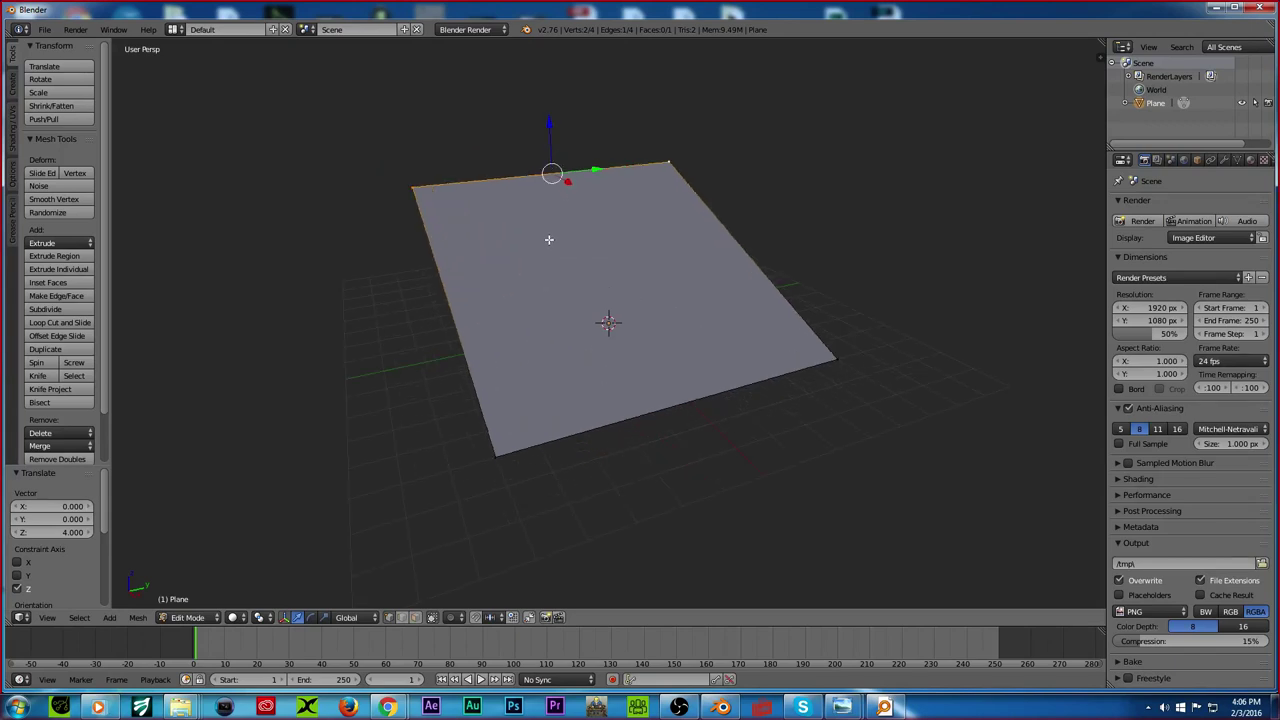
Step: UV unwrap the entire sloped plane and return to Object Mode
key("Tab")
scroll(540, 249, "down", 5)
key("Tab")
key("a")
key("a")
key("u")
left_click(543, 258)
key("Tab")
key("a")
middle_click_drag(543, 291, 474, 343)
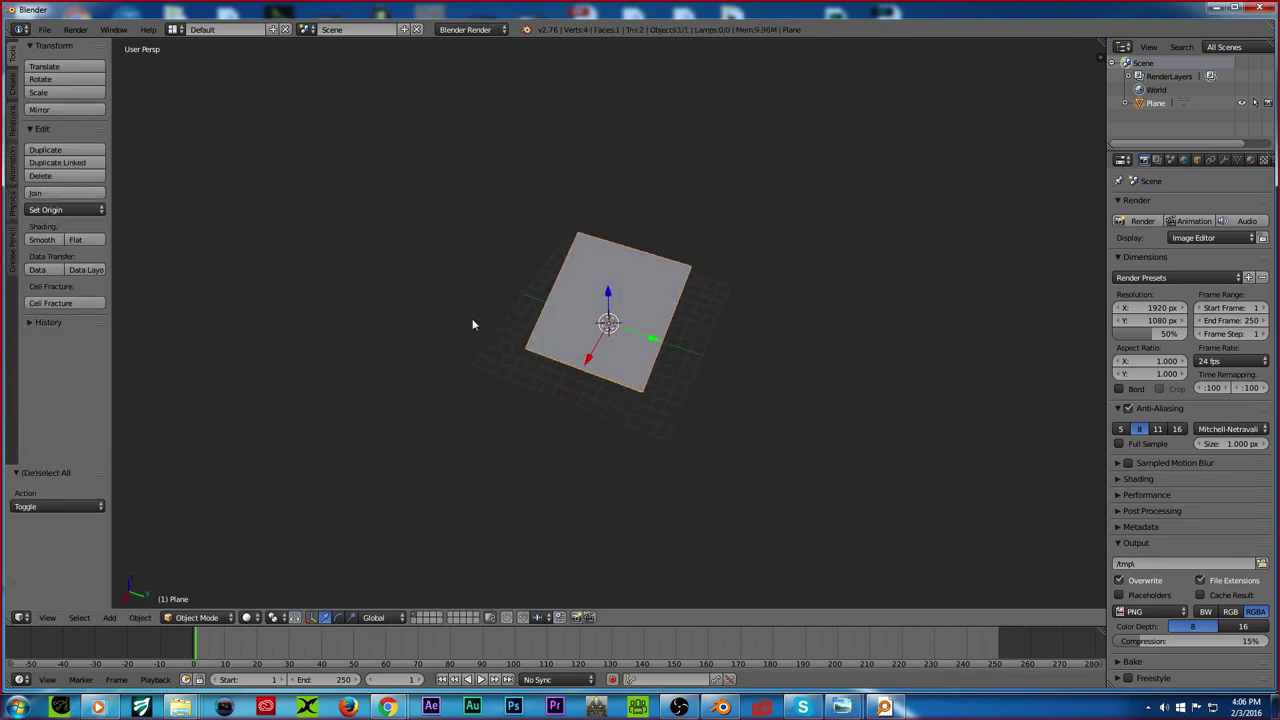
Step: Scale the sloped roof plane by a factor of 100
left_click(44, 30)
mouse_move(114, 276)
type("s100")
key("Return")
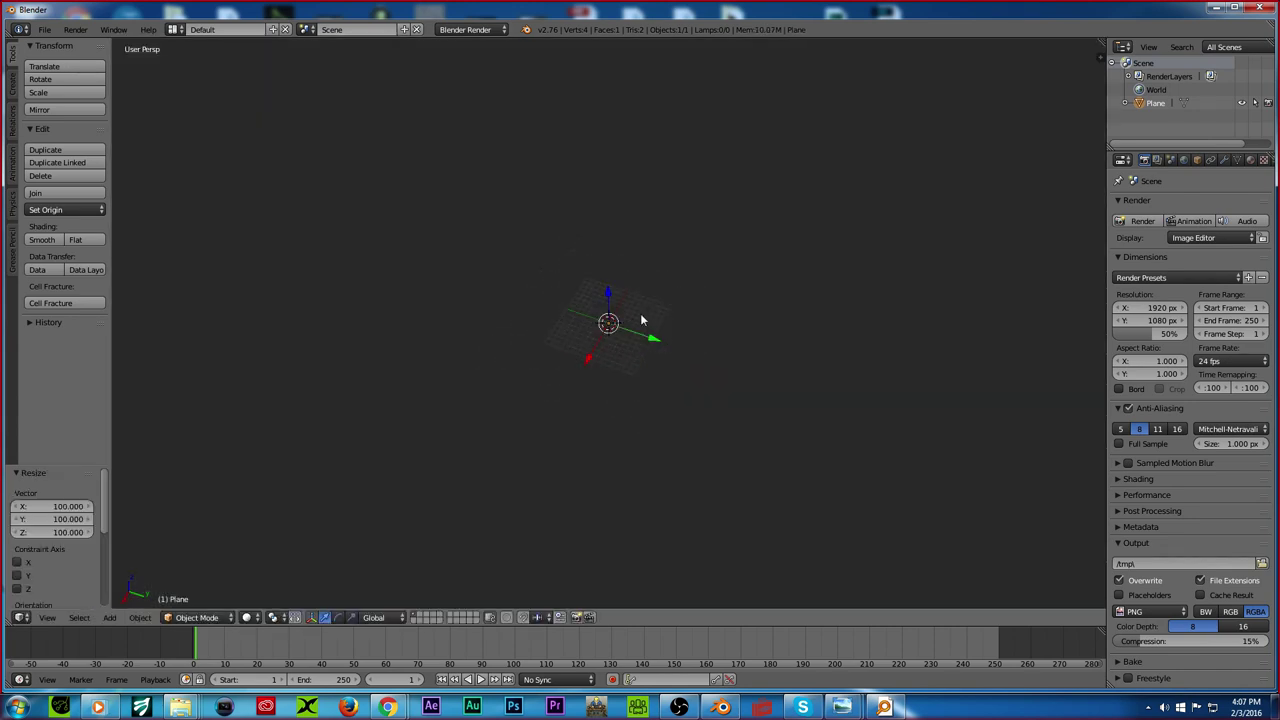
scroll(618, 321, "down", 6)
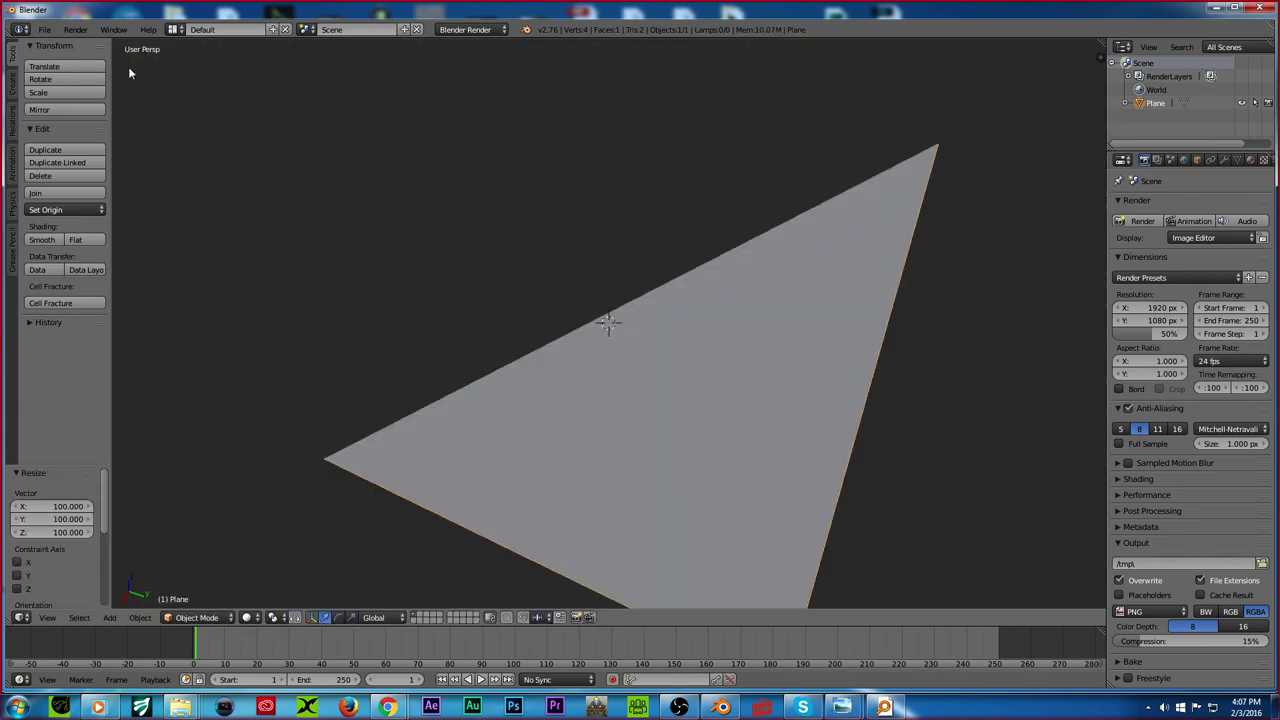
Step: Export the roof plane to the Desktop as a Wavefront file named roof.obj
left_click(46, 30)
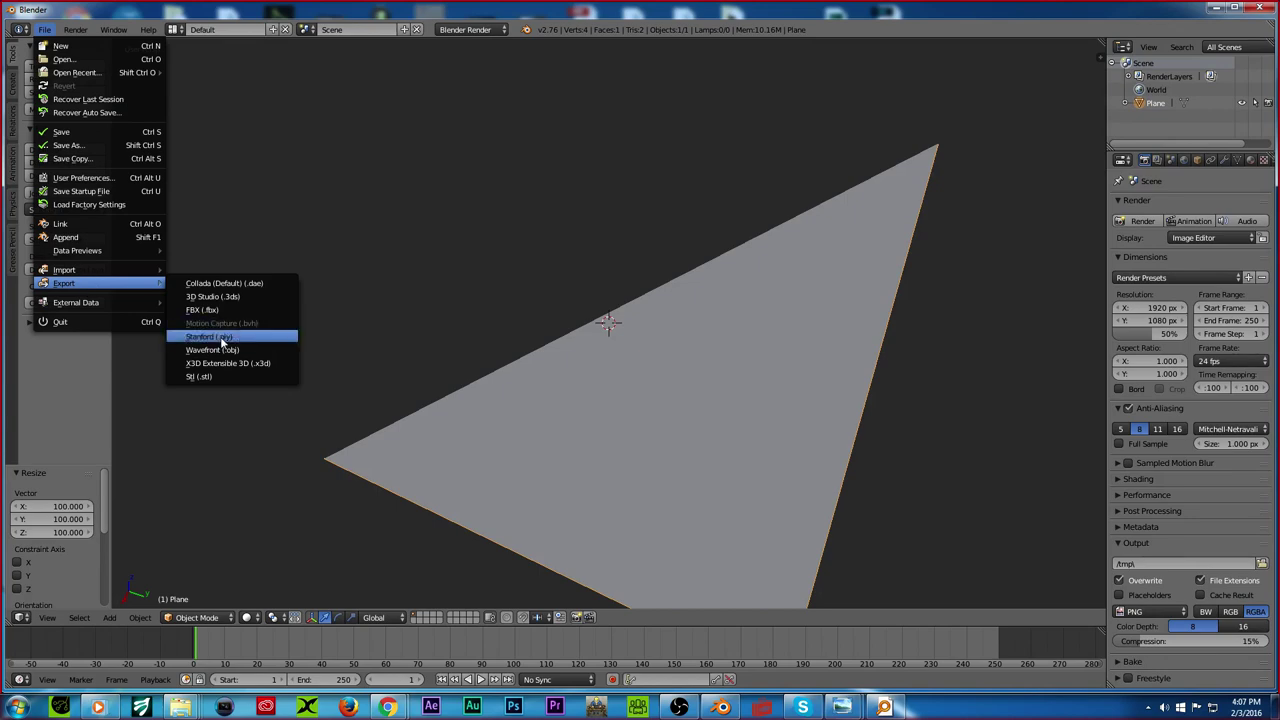
left_click(228, 350)
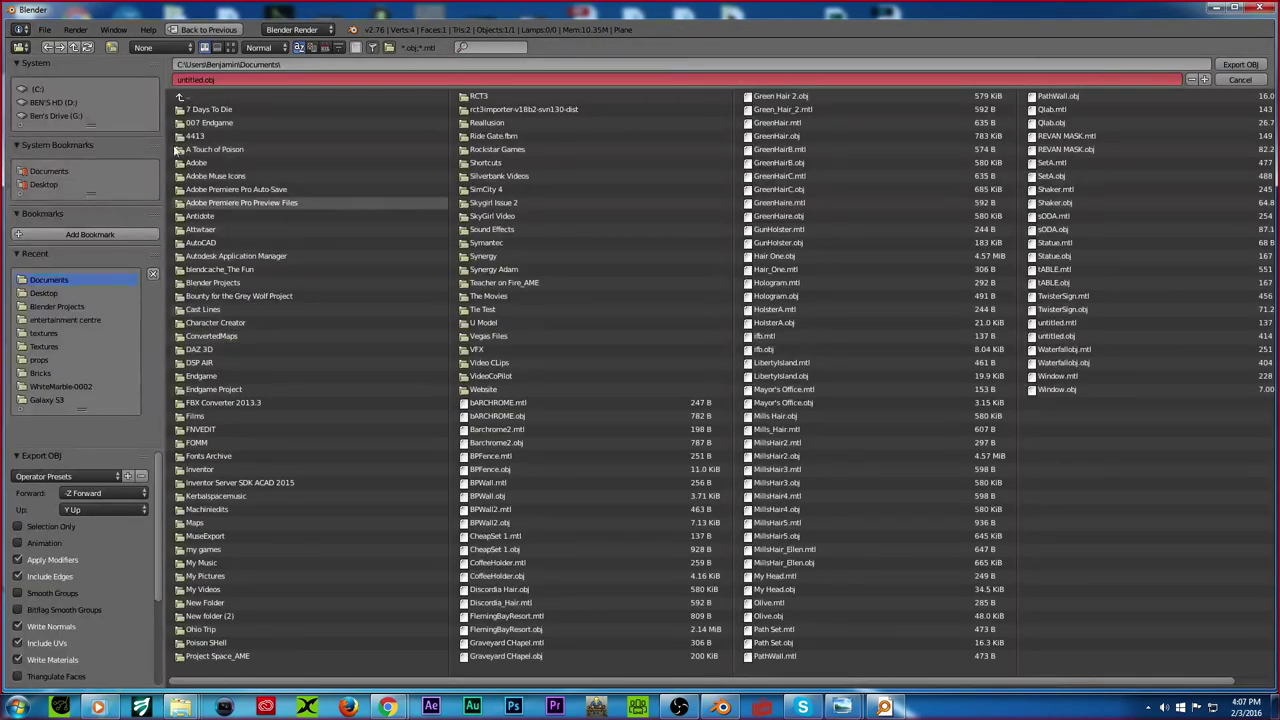
left_click(44, 293)
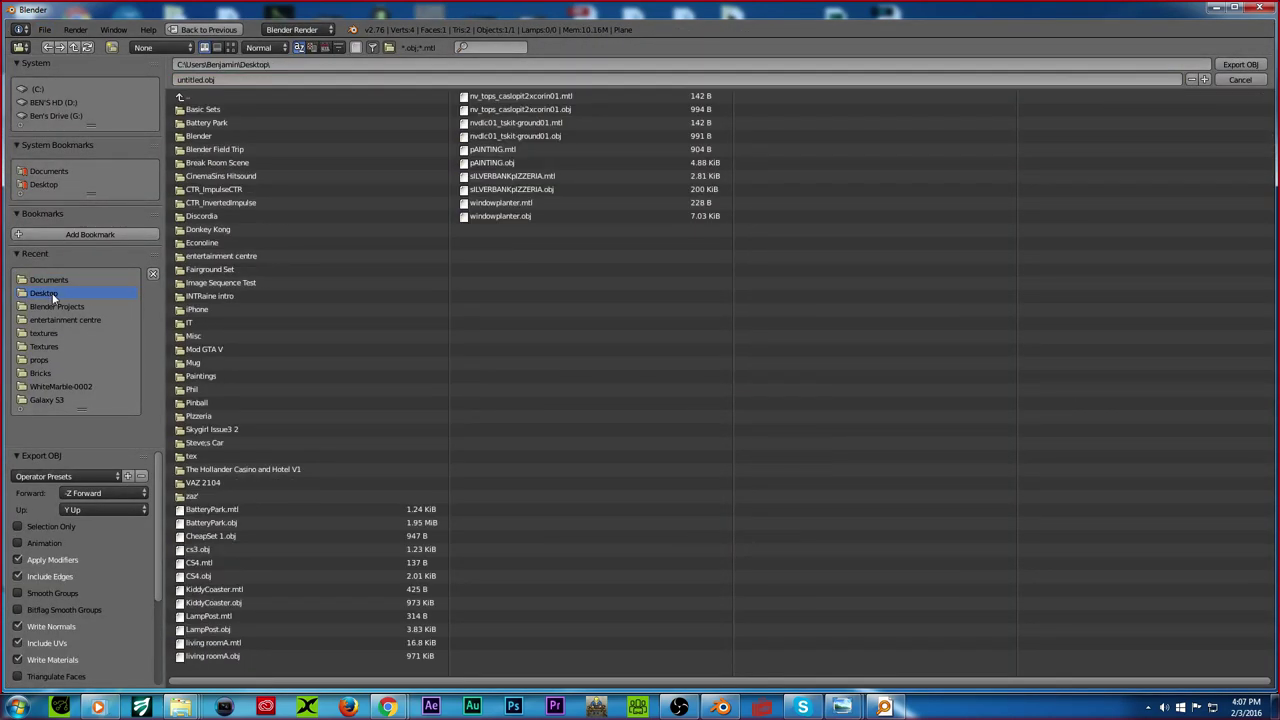
left_click(202, 80)
key("Return")
scroll(132, 552, "down", 3)
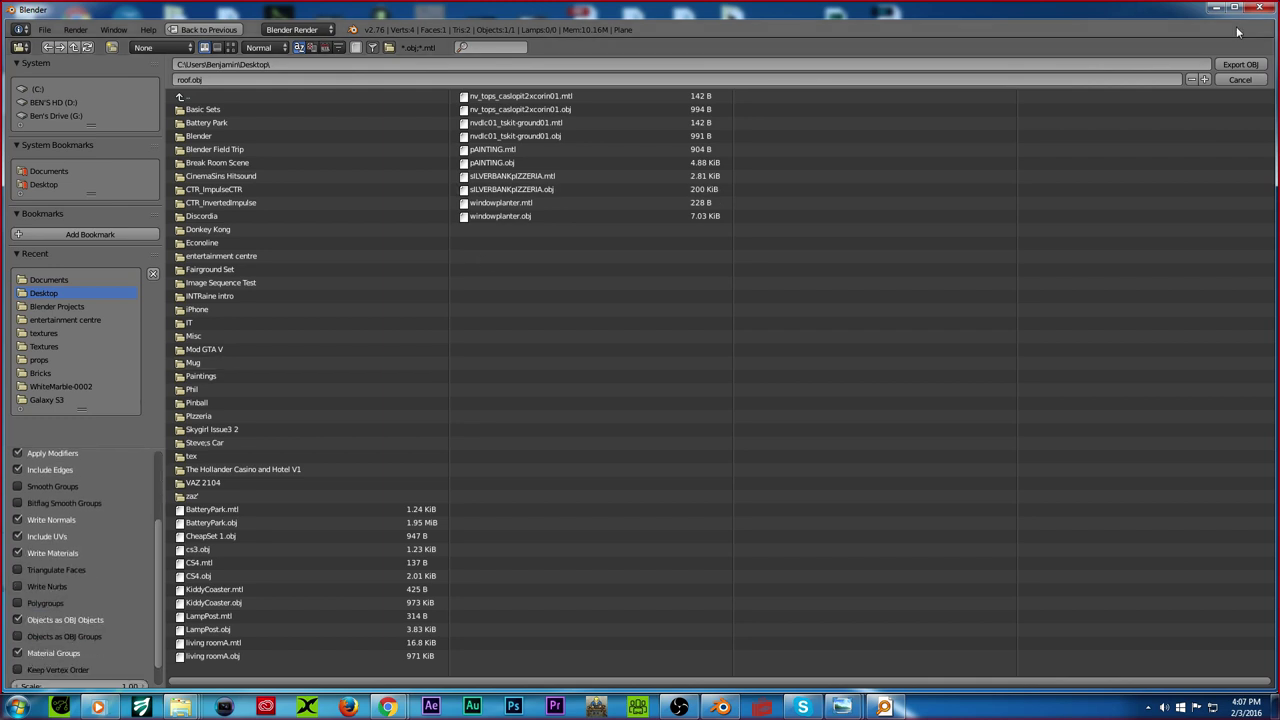
left_click(1238, 65)
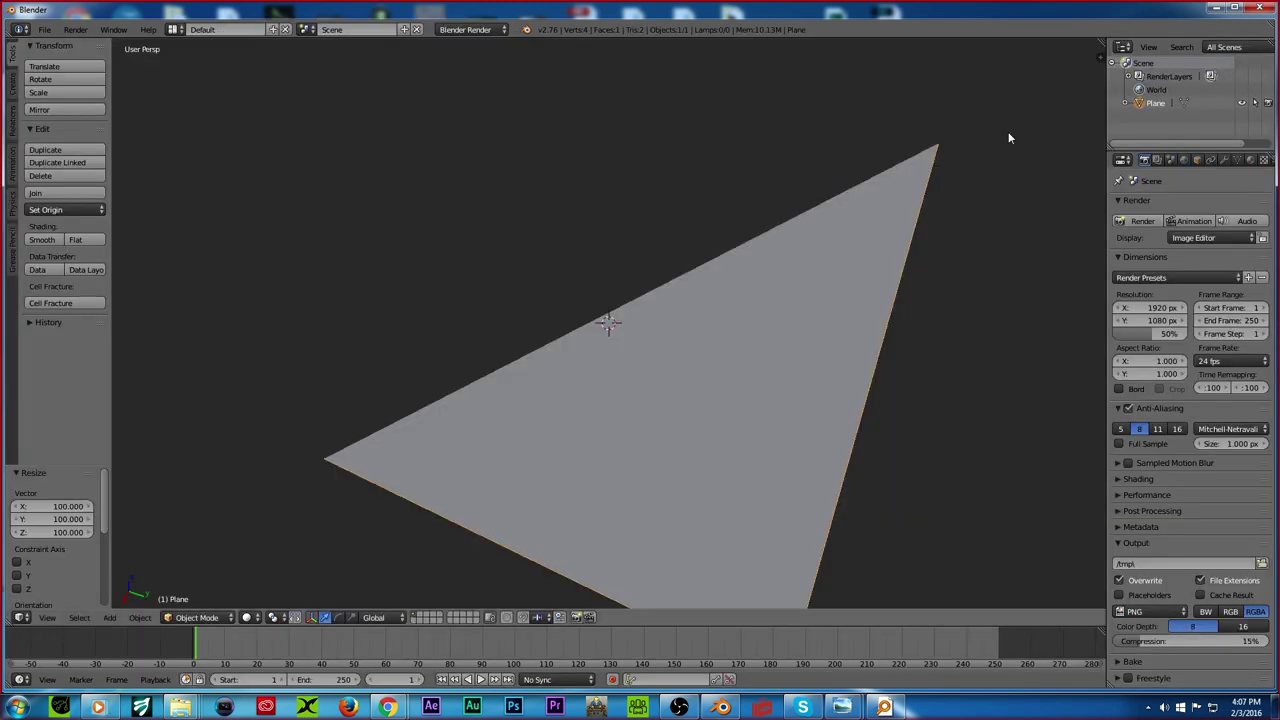
Step: Start a new file from the start-up scene and delete all of its default objects
left_click(44, 29)
left_click(53, 44)
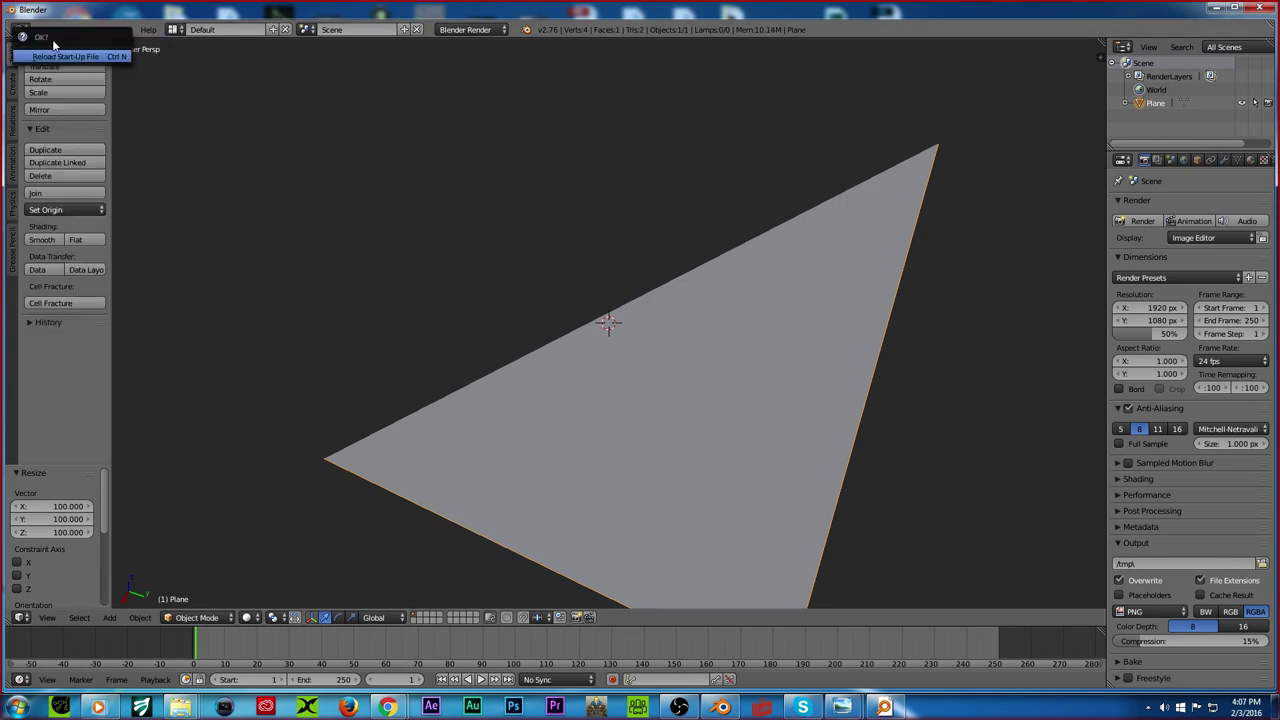
left_click(81, 57)
right_click(385, 250)
key("a")
key("a")
key("x")
key("Return")
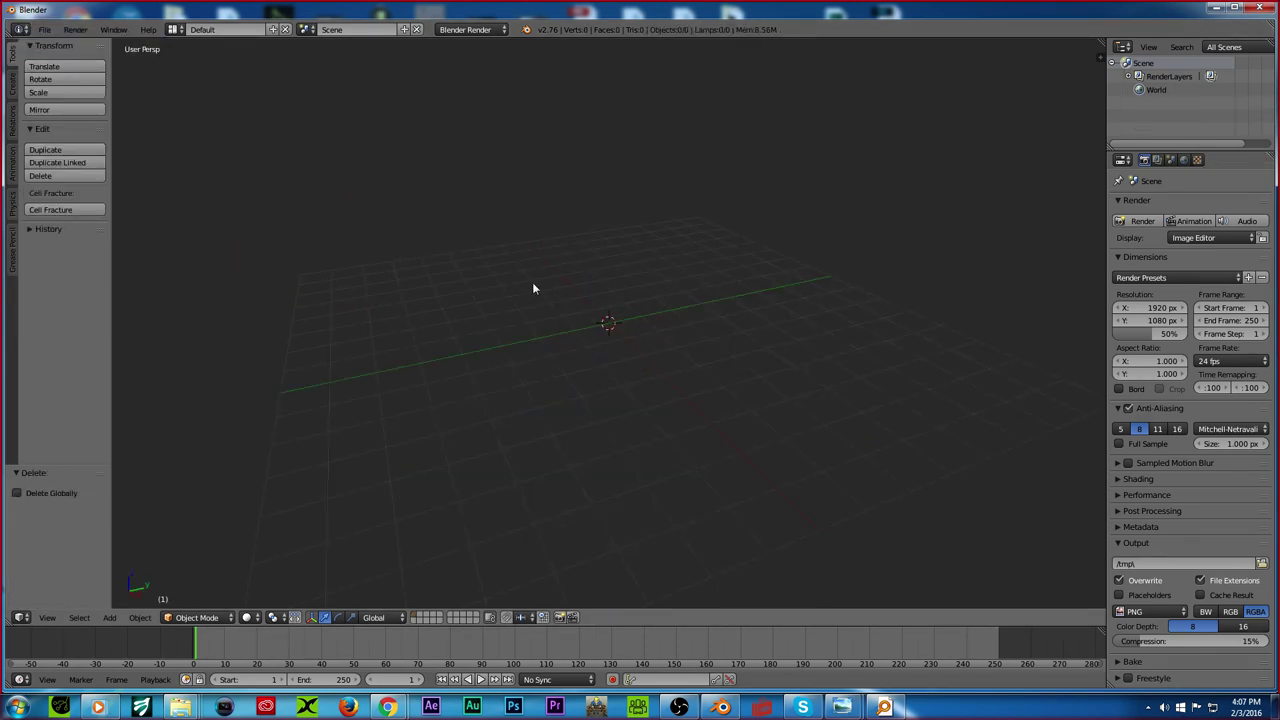
Step: Add a new mesh plane to the empty scene and scale it by a factor of 5
left_click(110, 617)
mouse_move(140, 601)
left_click(225, 470)
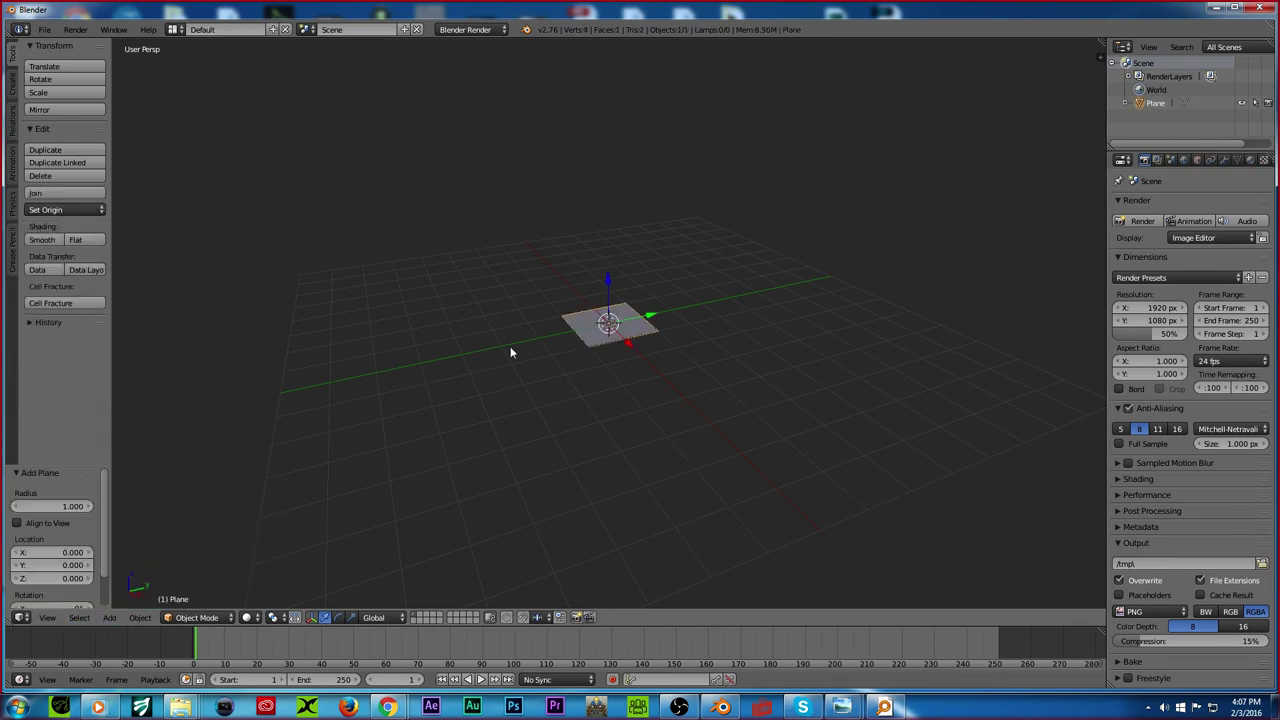
key("s")
key("5")
key("Return")
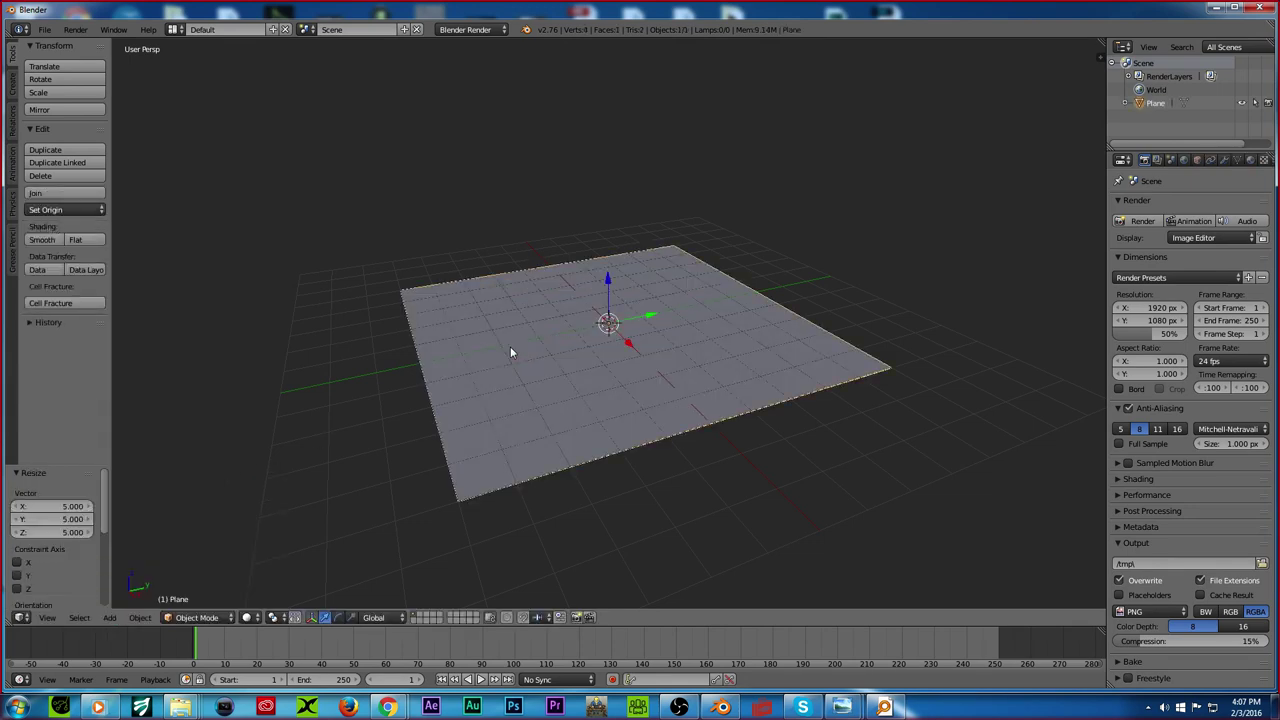
Step: Try raising one corner vertex of the plane by 5 along Z
key("Tab")
right_click(675, 238)
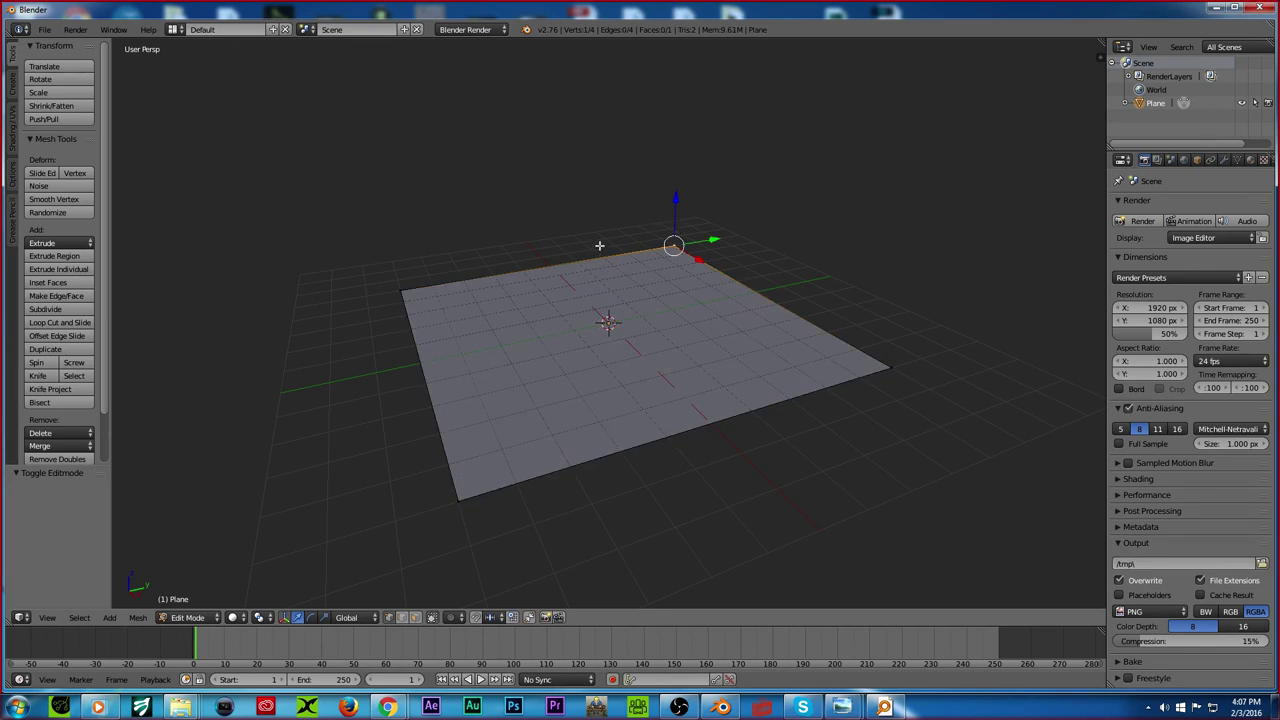
left_click(673, 197)
key("5")
key("Return")
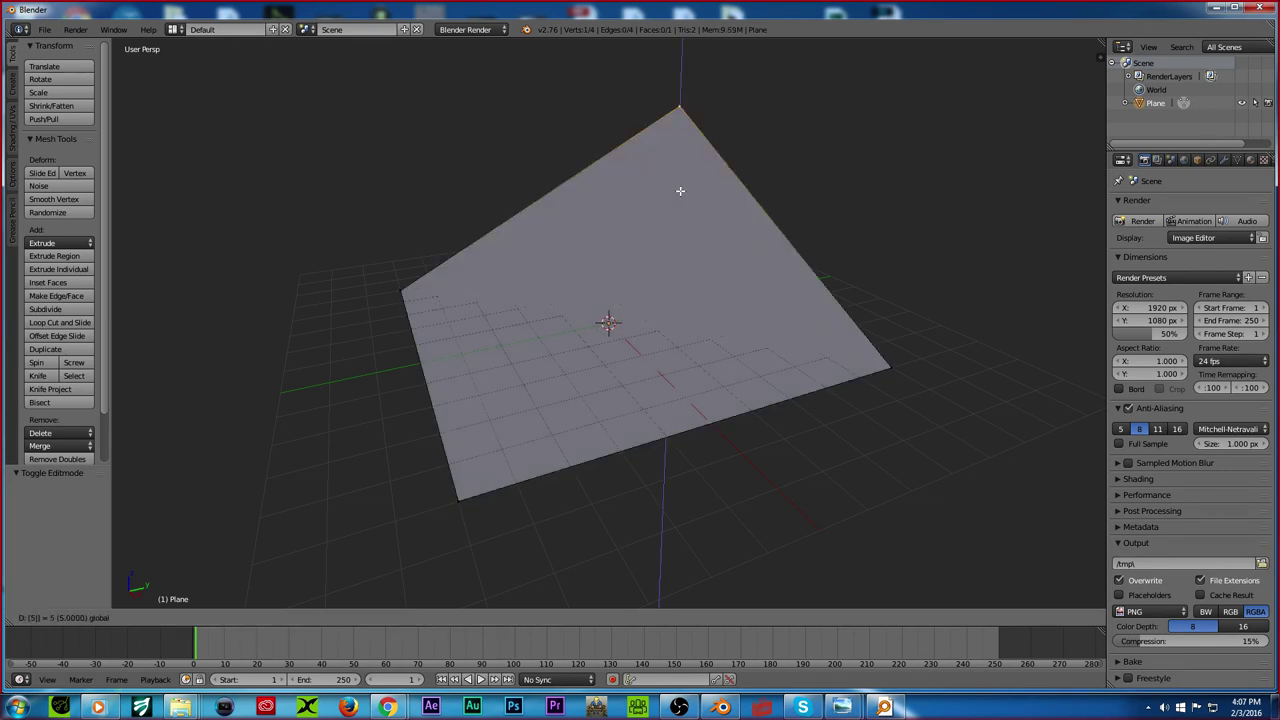
middle_click_drag(680, 191, 520, 285)
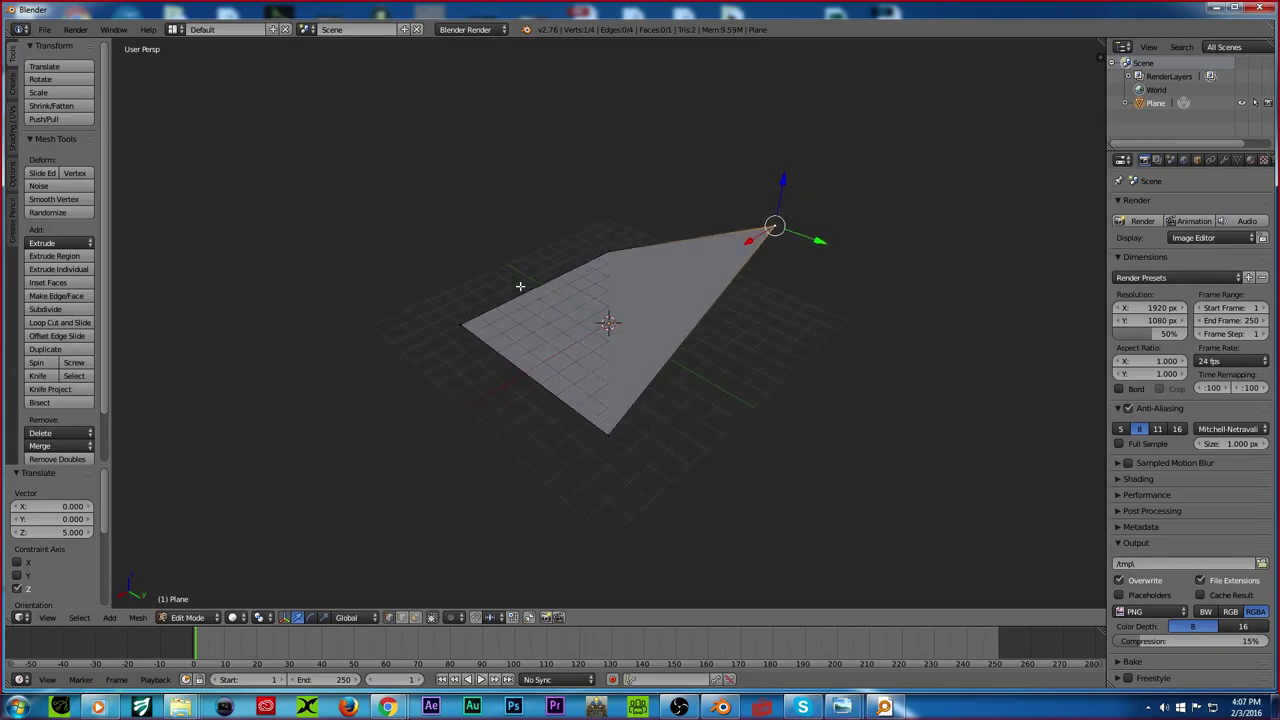
middle_click_drag(545, 310, 493, 303)
right_click(575, 316)
right_click(667, 332, "shift")
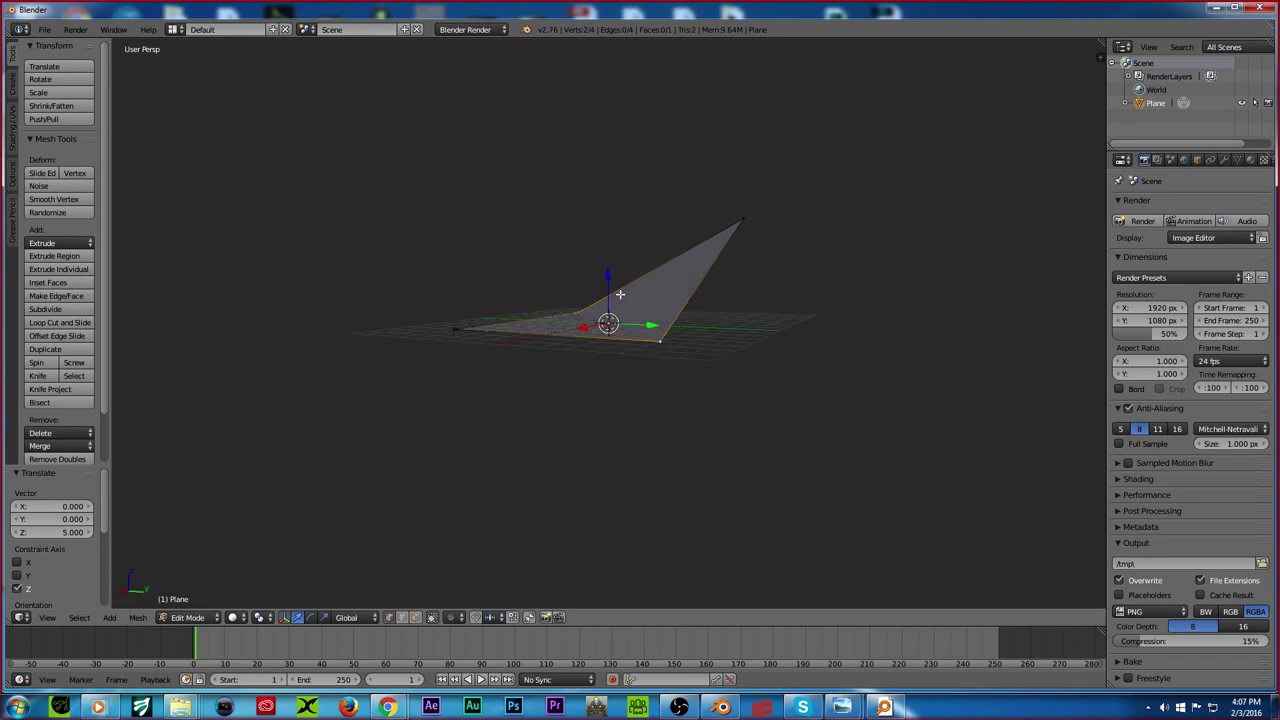
middle_click_drag(610, 277, 638, 328)
Step: Undo the corner vertex move so the plane is flat again
key("ctrl+z")
key("ctrl+z")
key("ctrl+z")
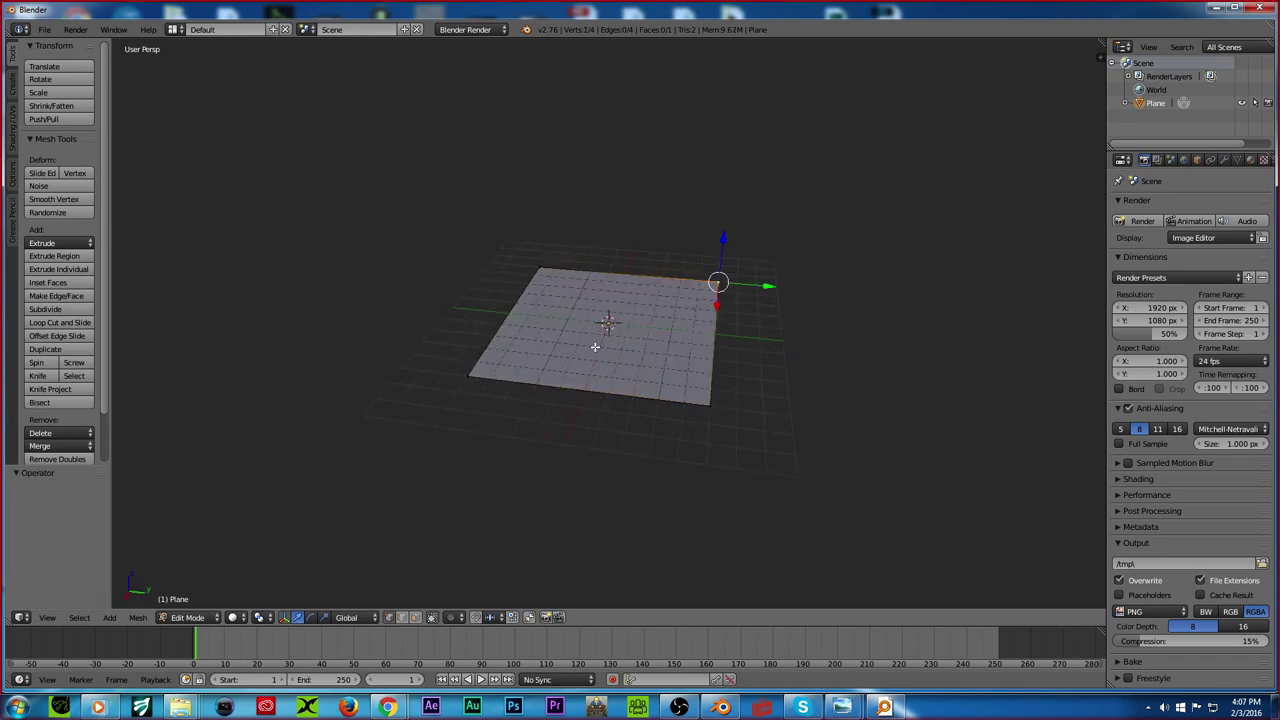
Step: Select the whole plane mesh and triangulate its face
key("a")
key("a")
key("ctrl+t")
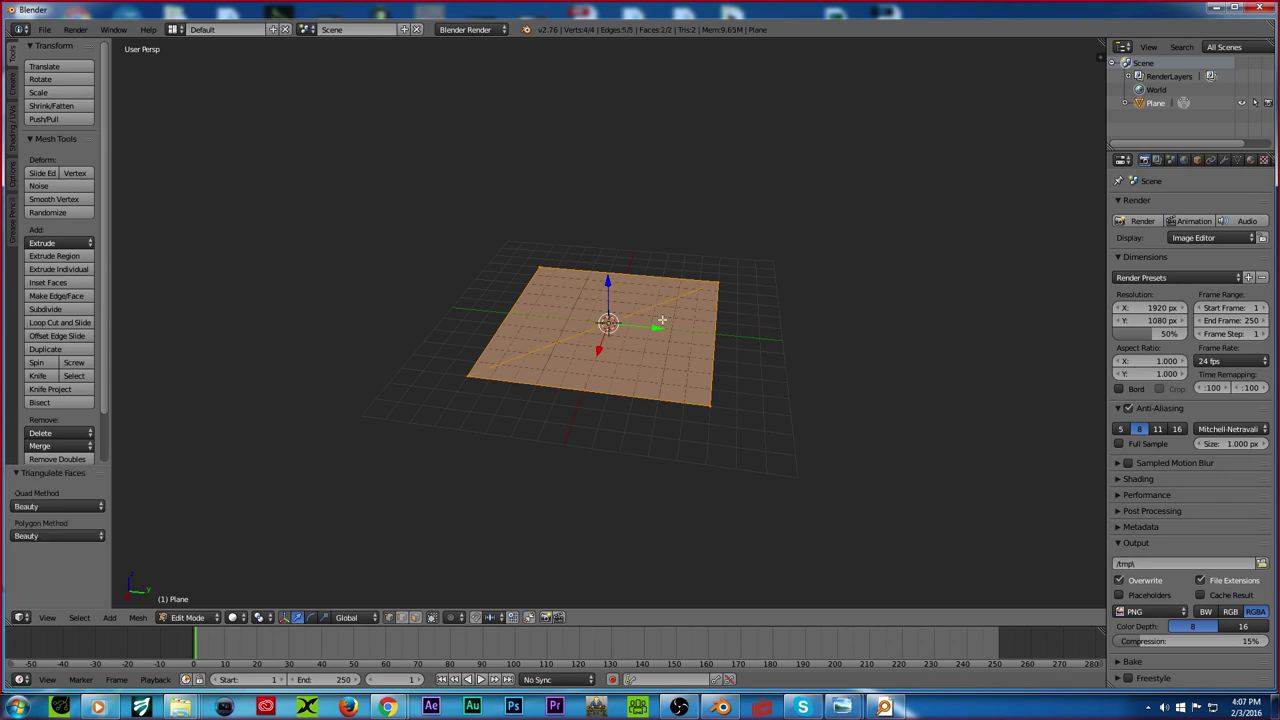
Step: Raise the corner vertex at one end of the diagonal edge by 5 along Z
right_click(718, 272)
key("g")
key("z")
key("5")
key("Return")
middle_click_drag(514, 323, 546, 311)
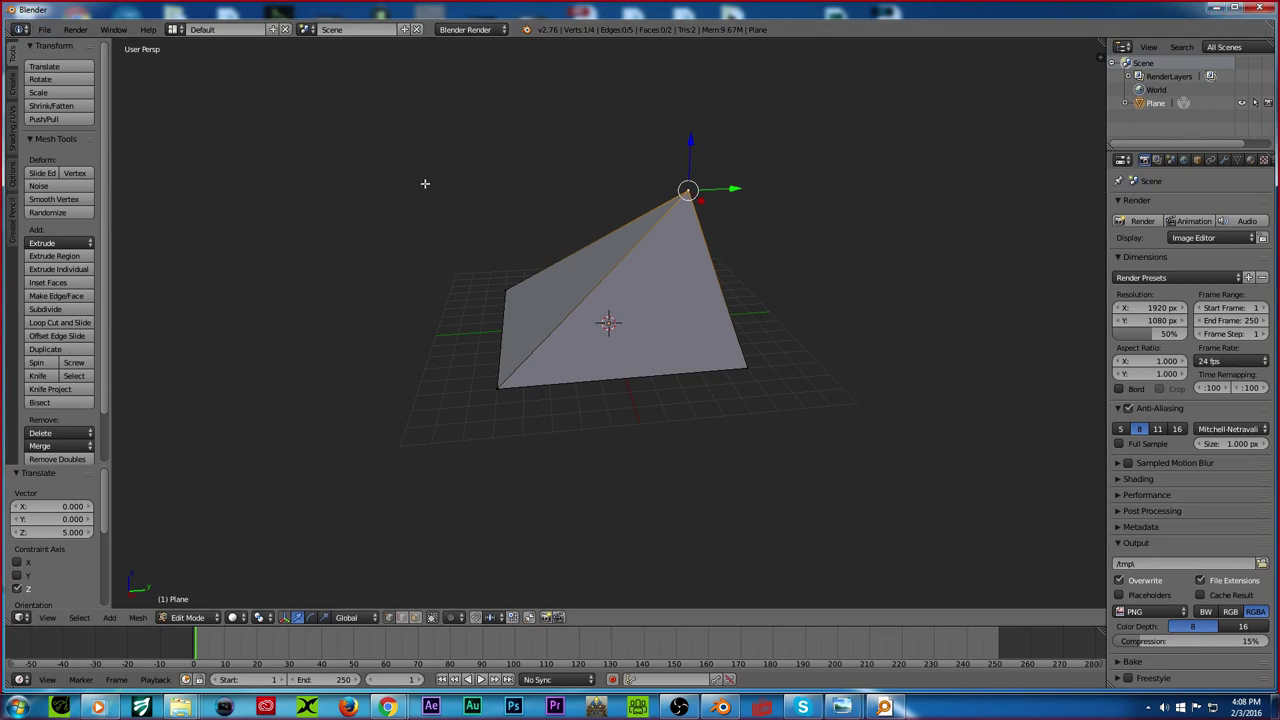
Step: Leave mesh editing and import the Wavefront file roof.obj from the Desktop as a size reference
key("Tab")
left_click(45, 29)
mouse_move(100, 270)
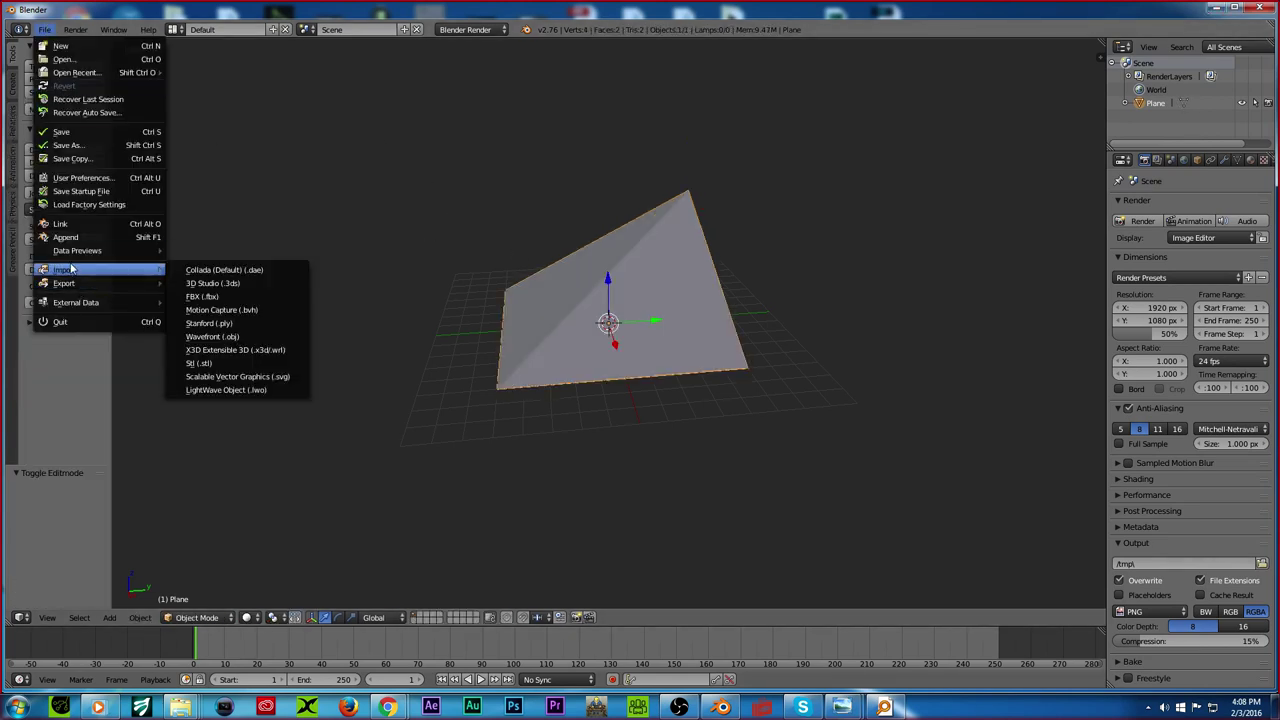
left_click(219, 337)
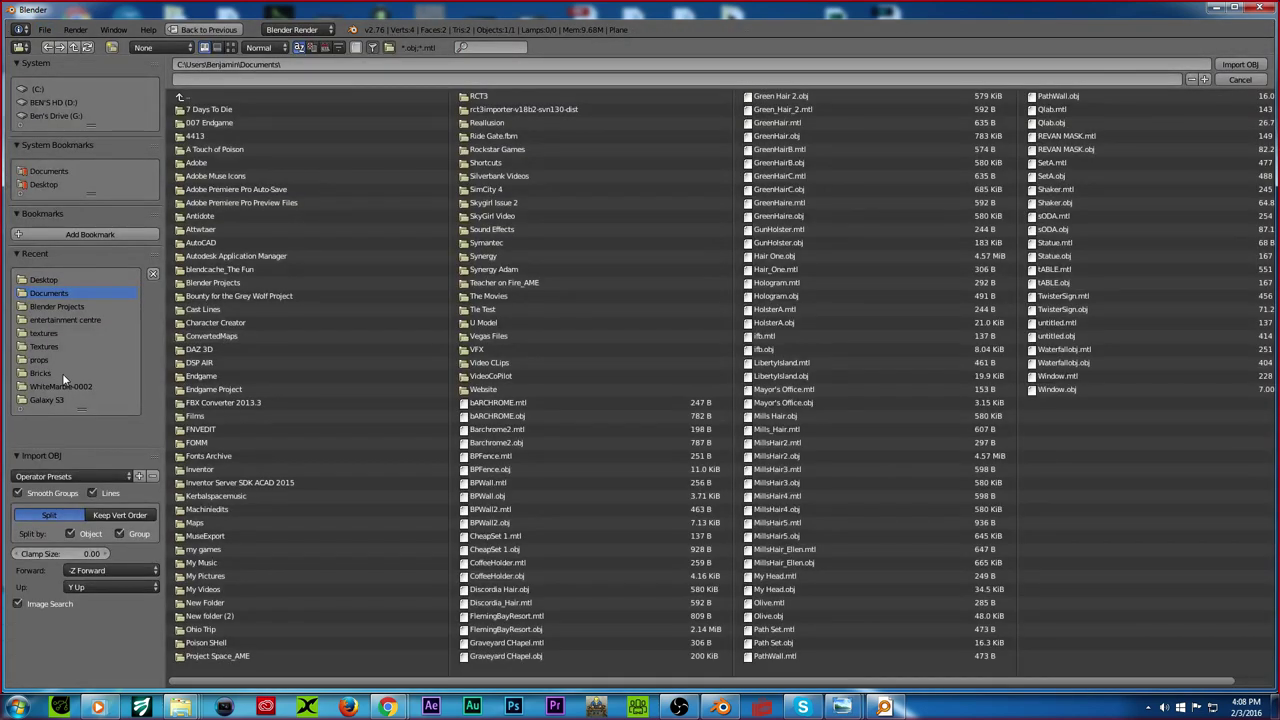
scroll(620, 410, "down", 1)
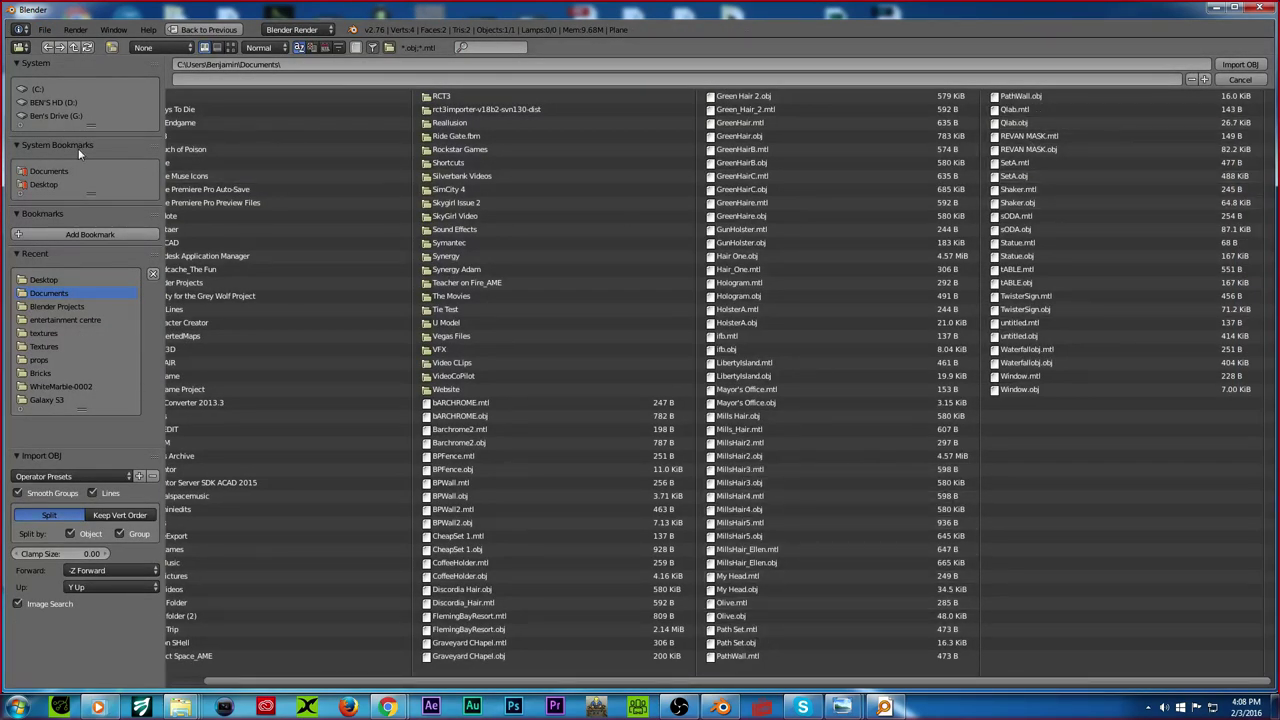
left_click(57, 184)
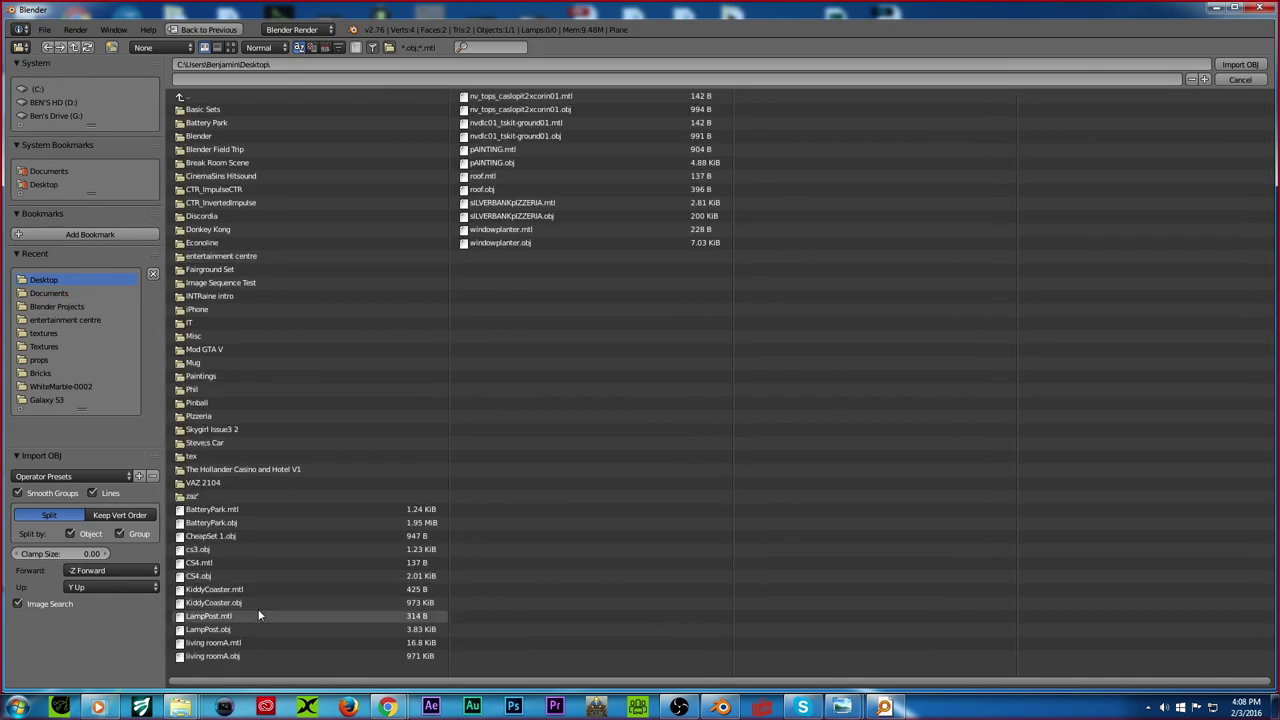
left_click(590, 189)
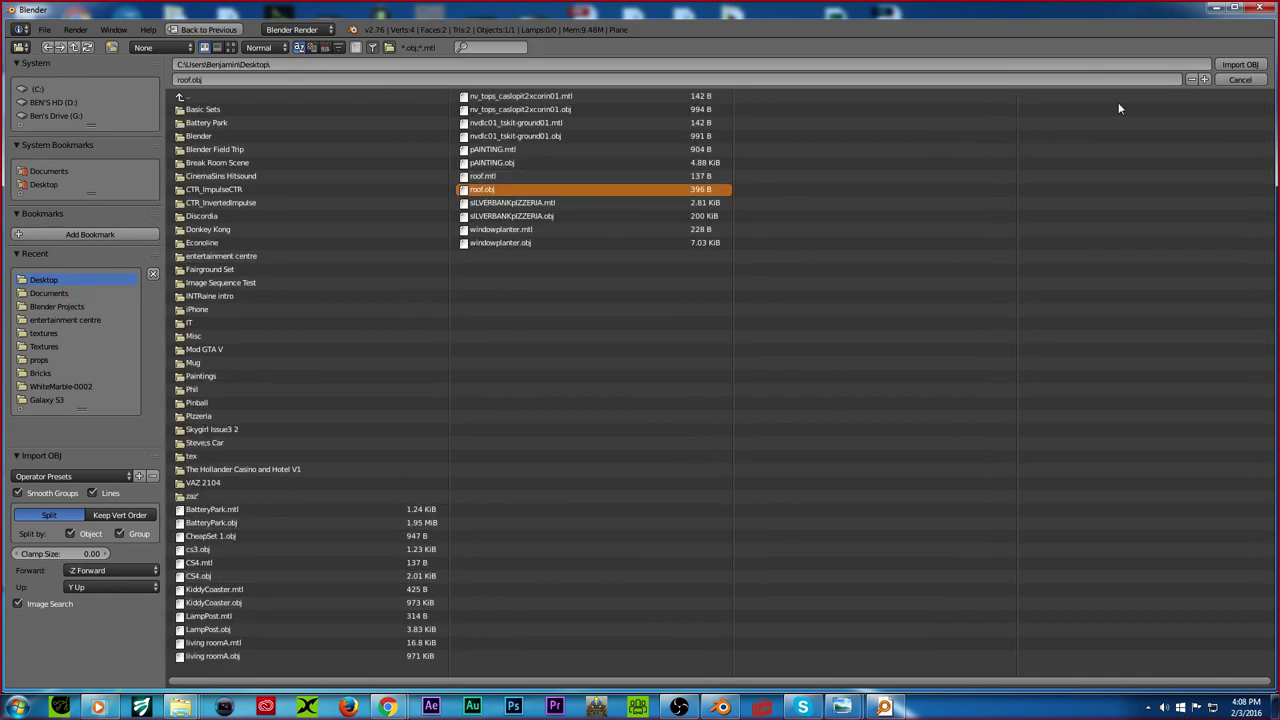
left_click(1240, 64)
Step: Scale the imported roof piece by a factor of 0.01 to compare it with the corner piece
scroll(538, 250, "down", 6)
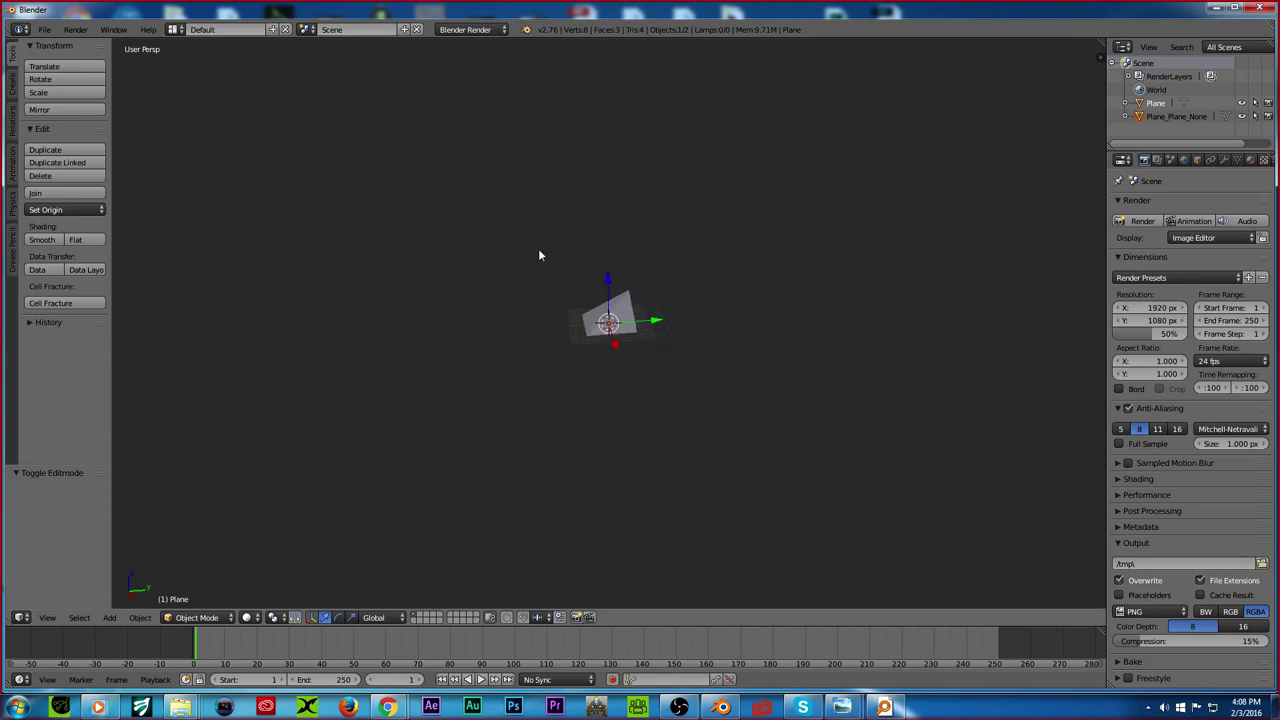
key("s")
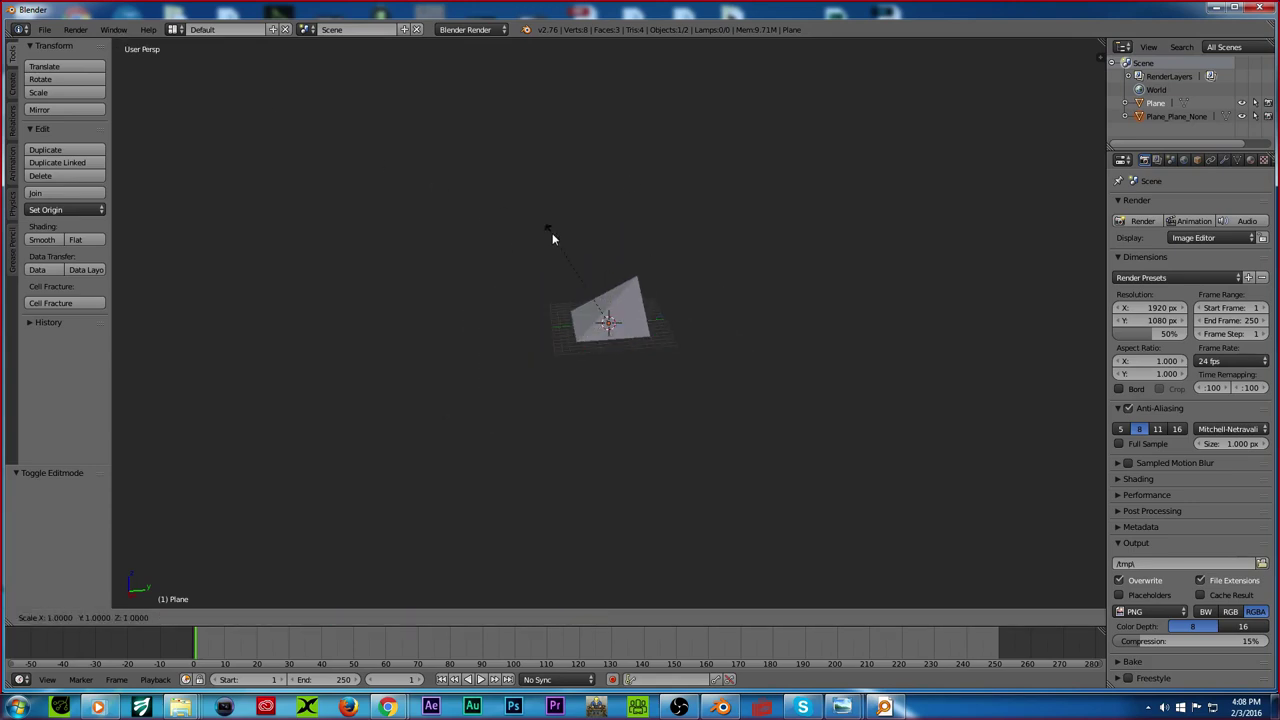
type(".01")
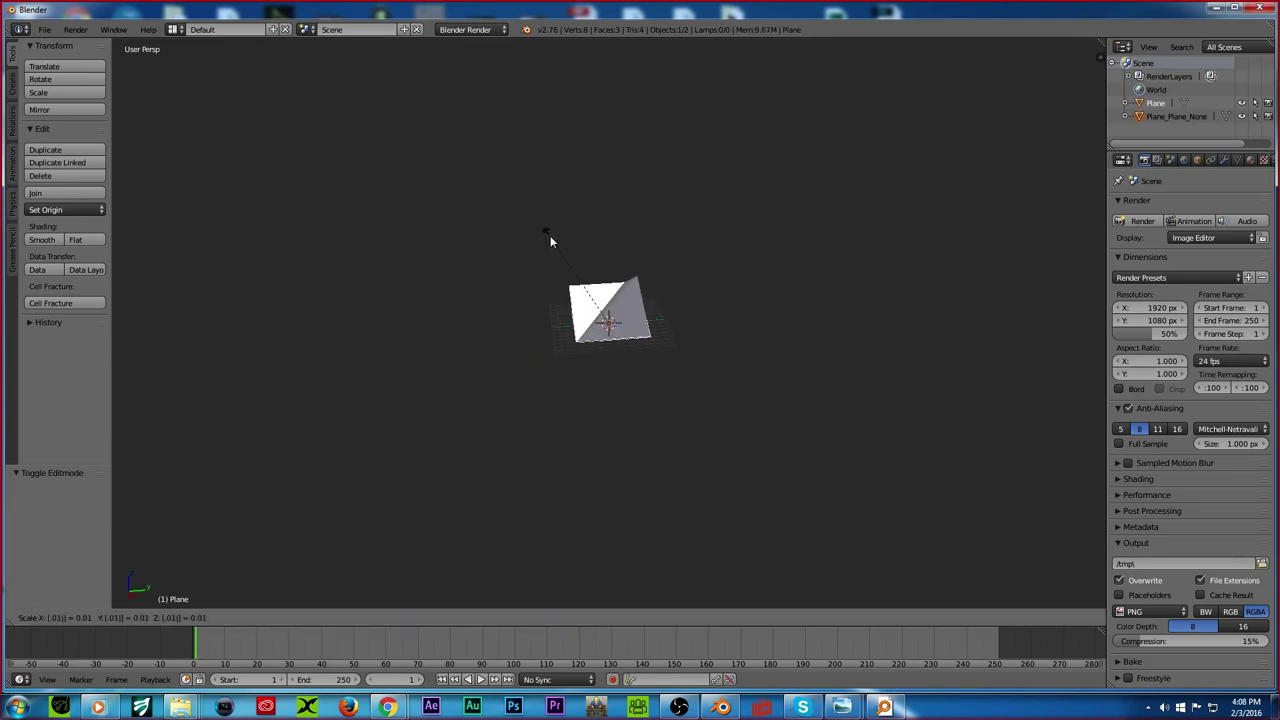
key("Return")
scroll(600, 300, "up", 4)
middle_click_drag(624, 322, 657, 251)
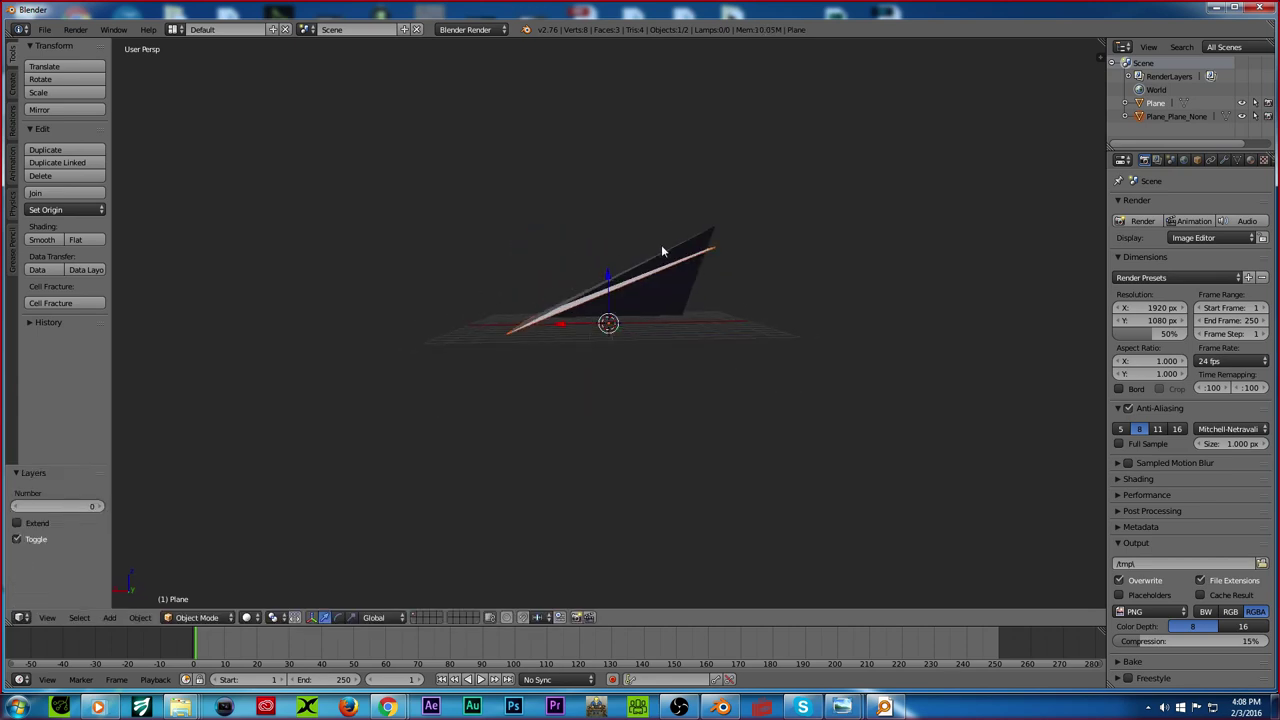
Step: Lower the raised corner vertex by 1 along Z to match the slope of the imported roof
key("Tab")
left_click_drag(717, 187, 718, 185)
type("1")
key("Return")
middle_click_drag(718, 184, 636, 256)
Step: Leave mesh editing and delete the imported roof reference from the scene
key("Tab")
key("x")
left_click(637, 255)
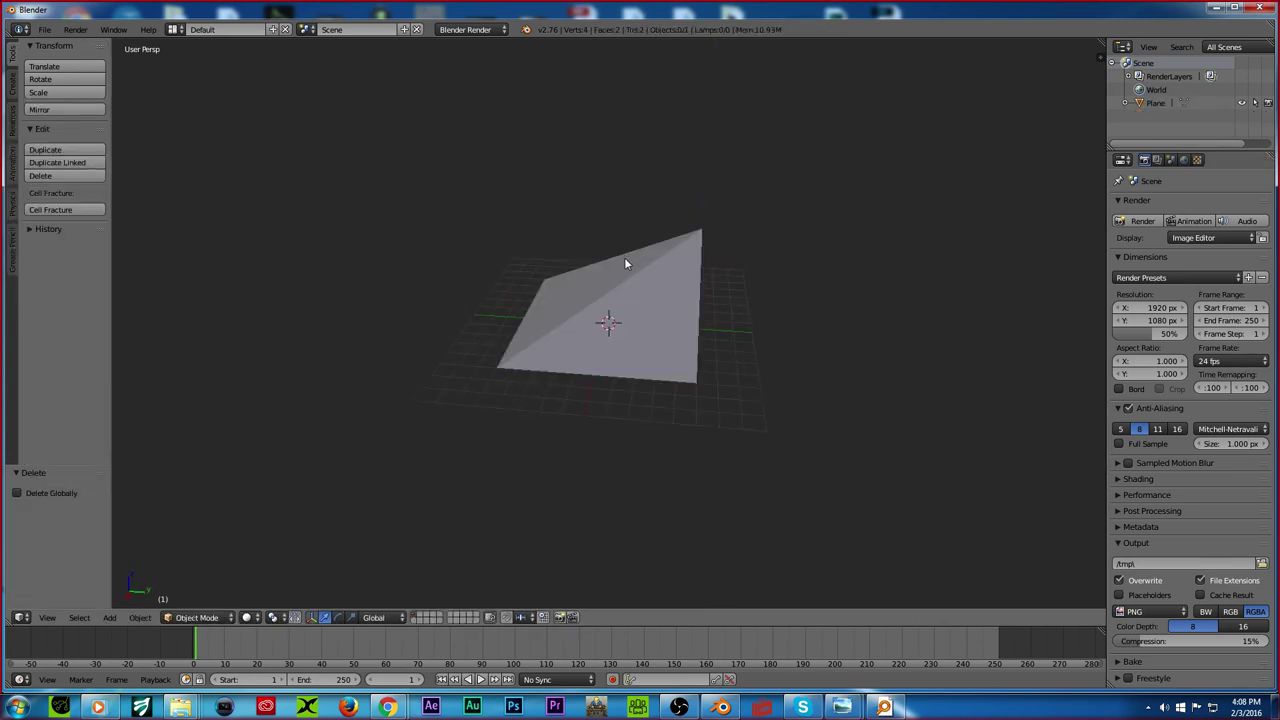
Step: Open the roof corner piece for mesh editing and select all of its geometry
right_click(626, 262)
key("Tab")
key("a")
key("a")
key("u")
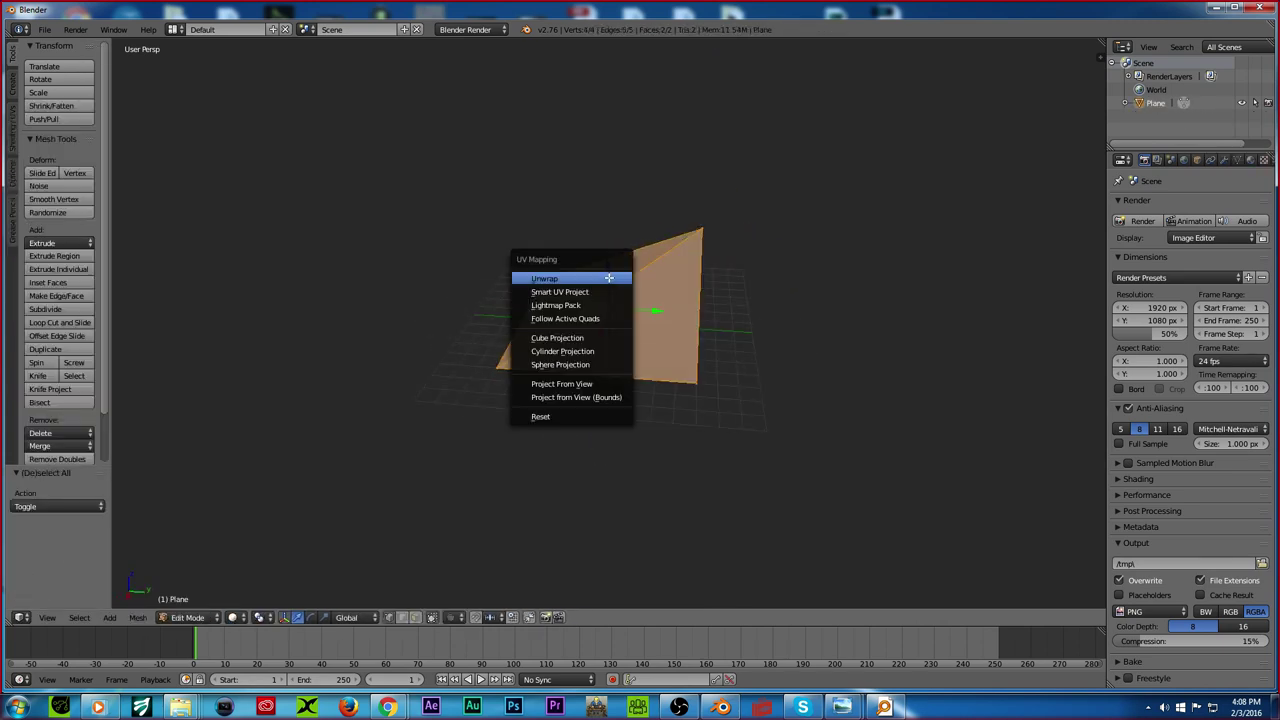
key("Tab")
middle_click_drag(471, 299, 561, 312)
key("Tab")
key("Tab")
key("Tab")
Step: Switch to face selection and UV unwrap only one triangular face of the roof corner
key("ctrl+Tab")
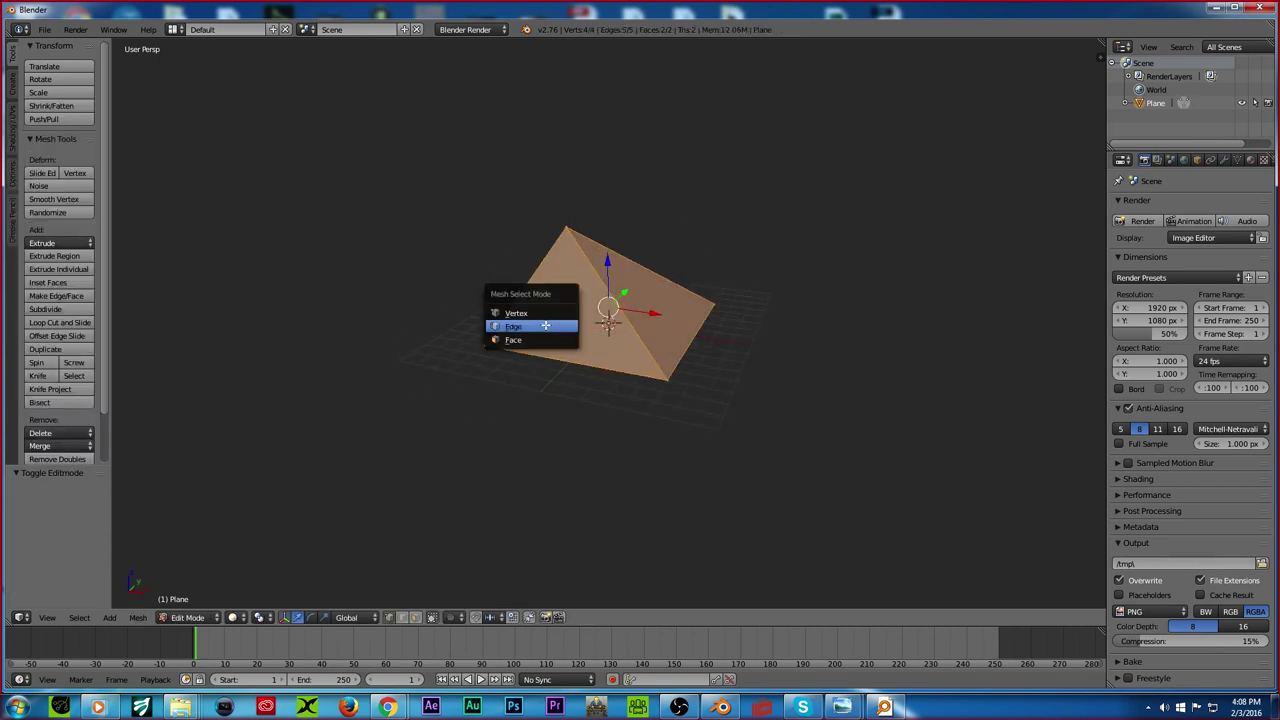
left_click(534, 342)
right_click(556, 303)
key("u")
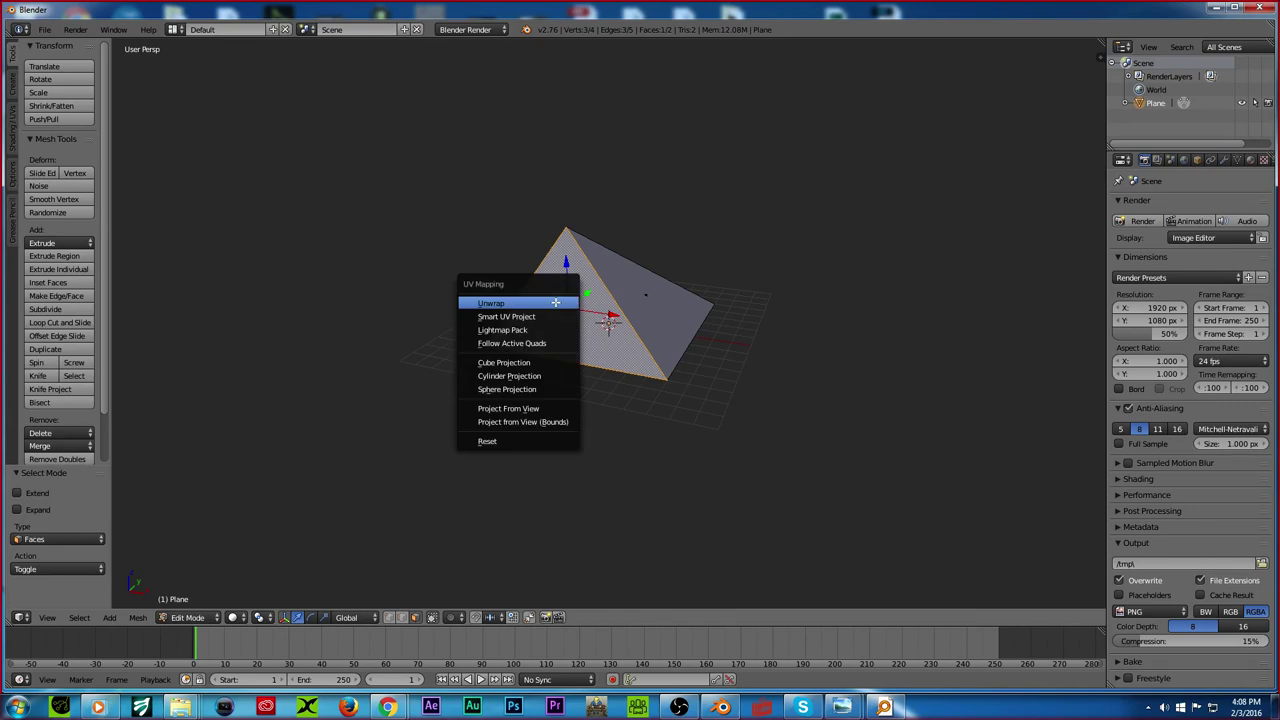
left_click(556, 303)
Step: Show the UV/Image Editor in place of the properties editor and rotate the unwrapped face's UVs by -90°
left_click(1123, 160)
left_click(1135, 266)
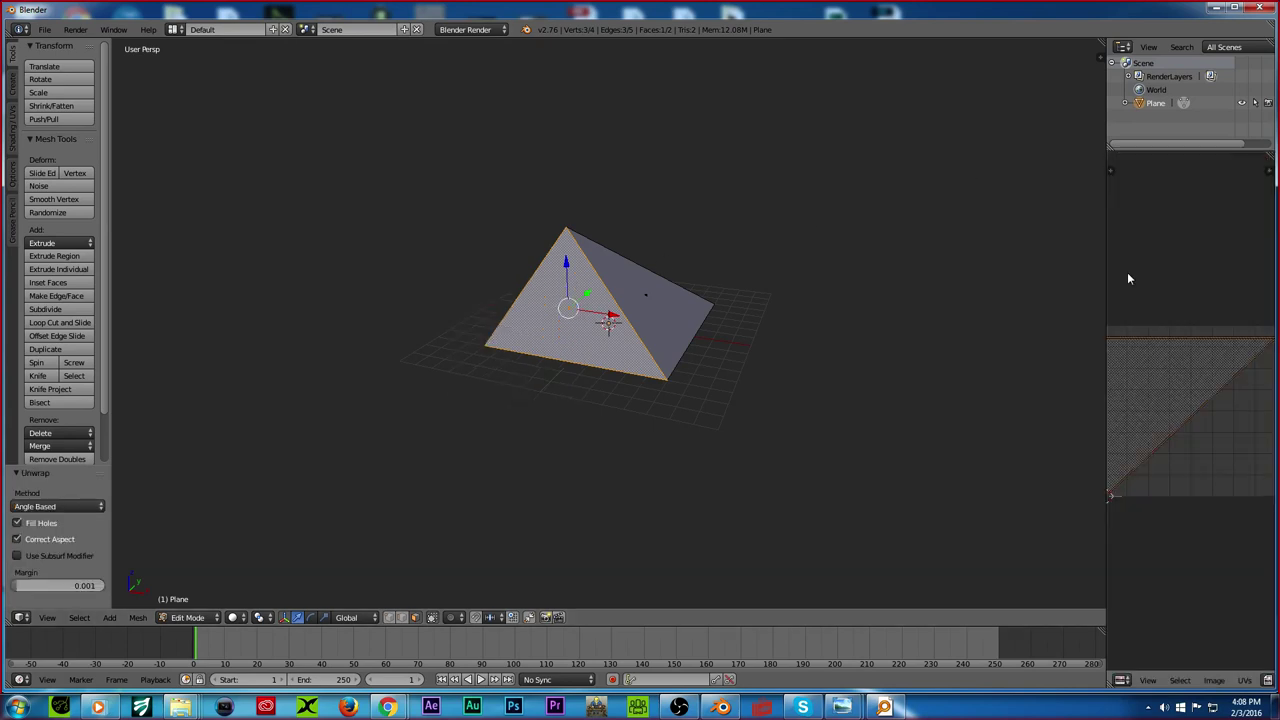
scroll(1238, 366, "down", 3)
scroll(1235, 368, "up", 2)
scroll(1235, 368, "down", 2)
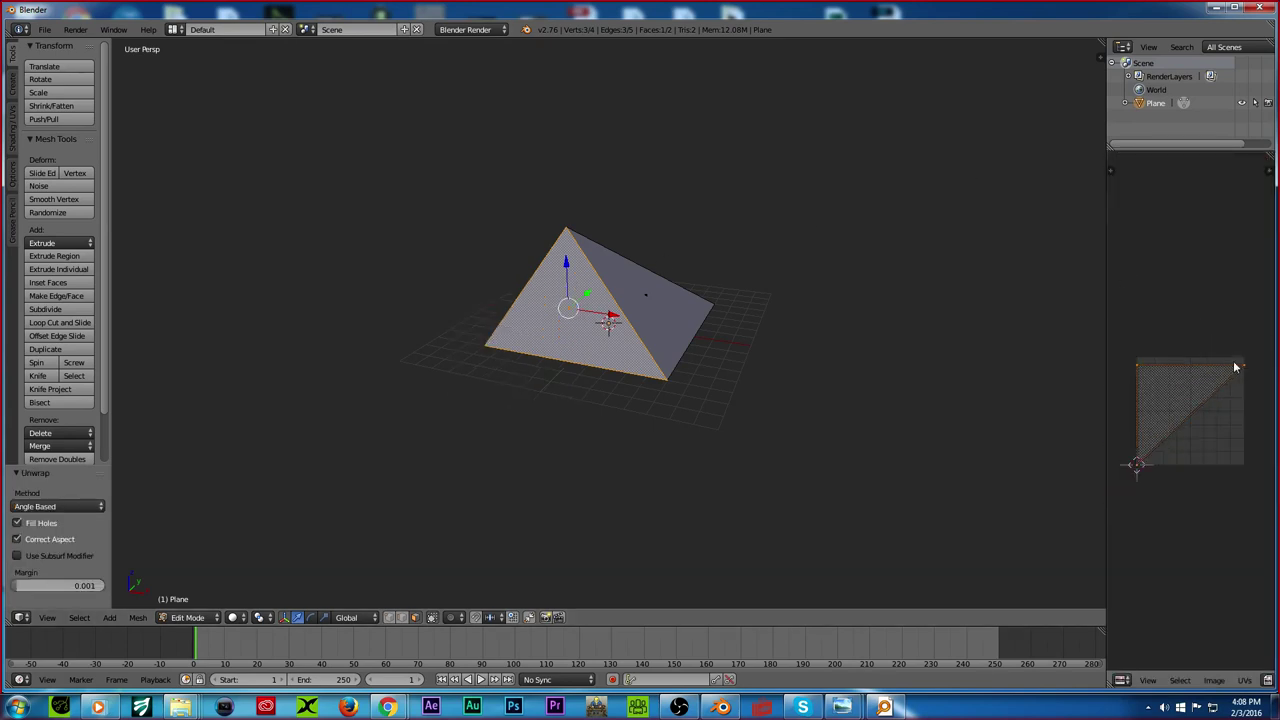
type("r90")
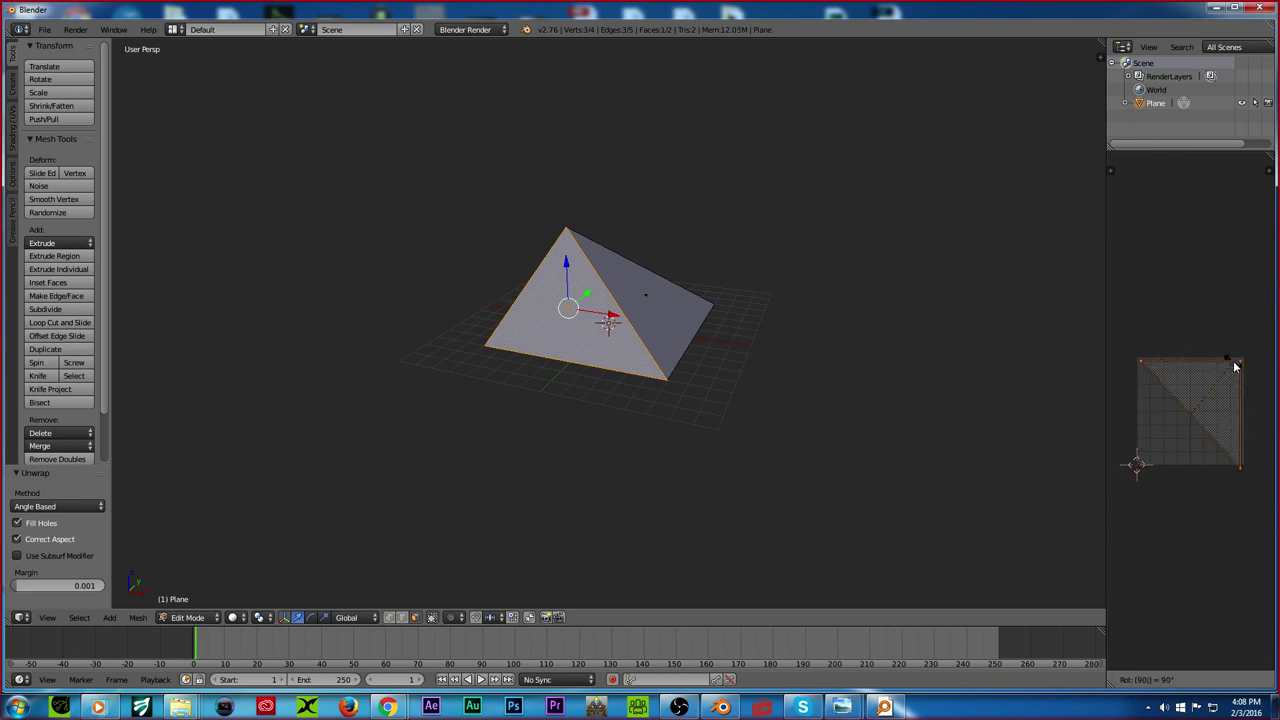
key("Return")
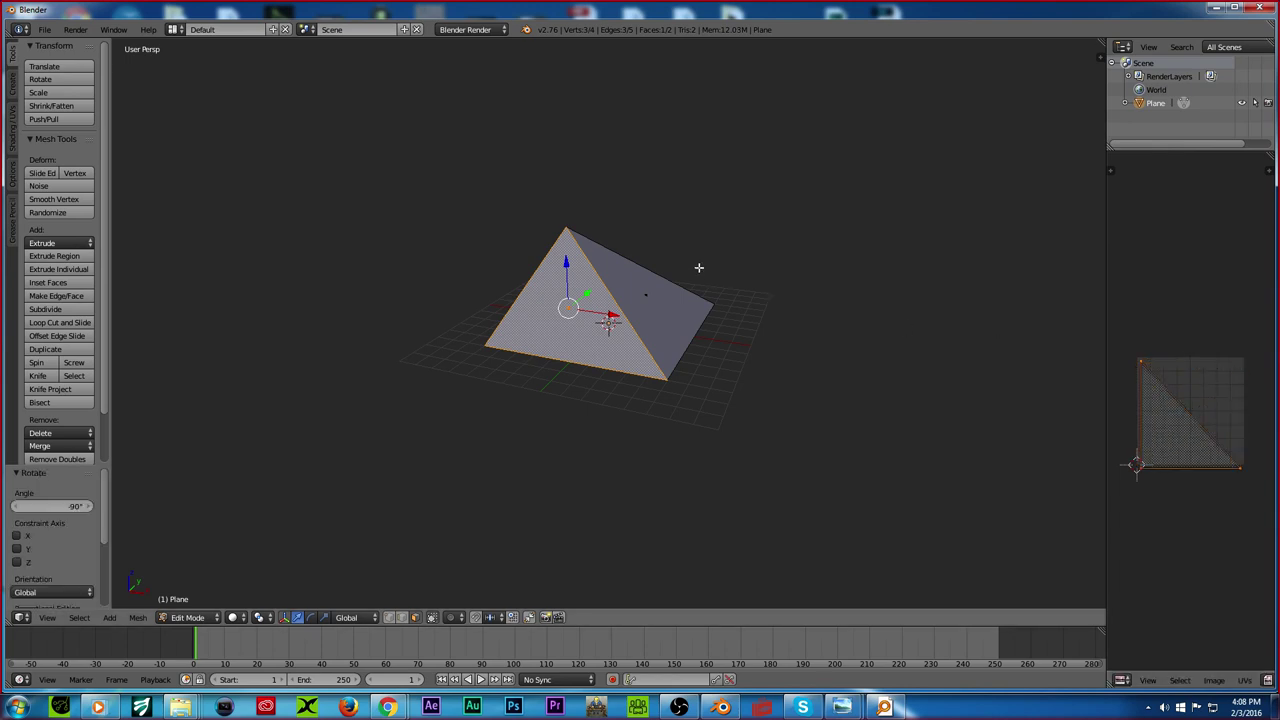
Step: Reset the UV mapping of each of the two triangular roof faces, one after the other
key("u")
left_click(663, 403)
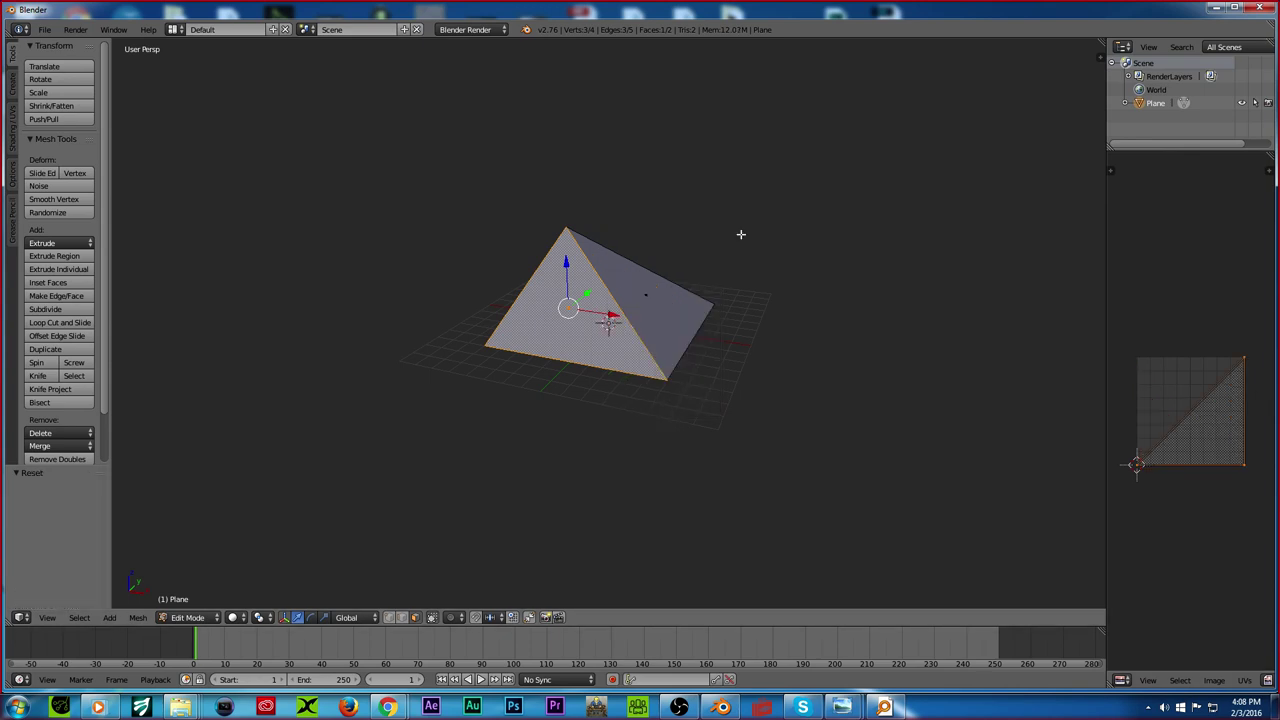
right_click(643, 294)
middle_click_drag(644, 294, 555, 299)
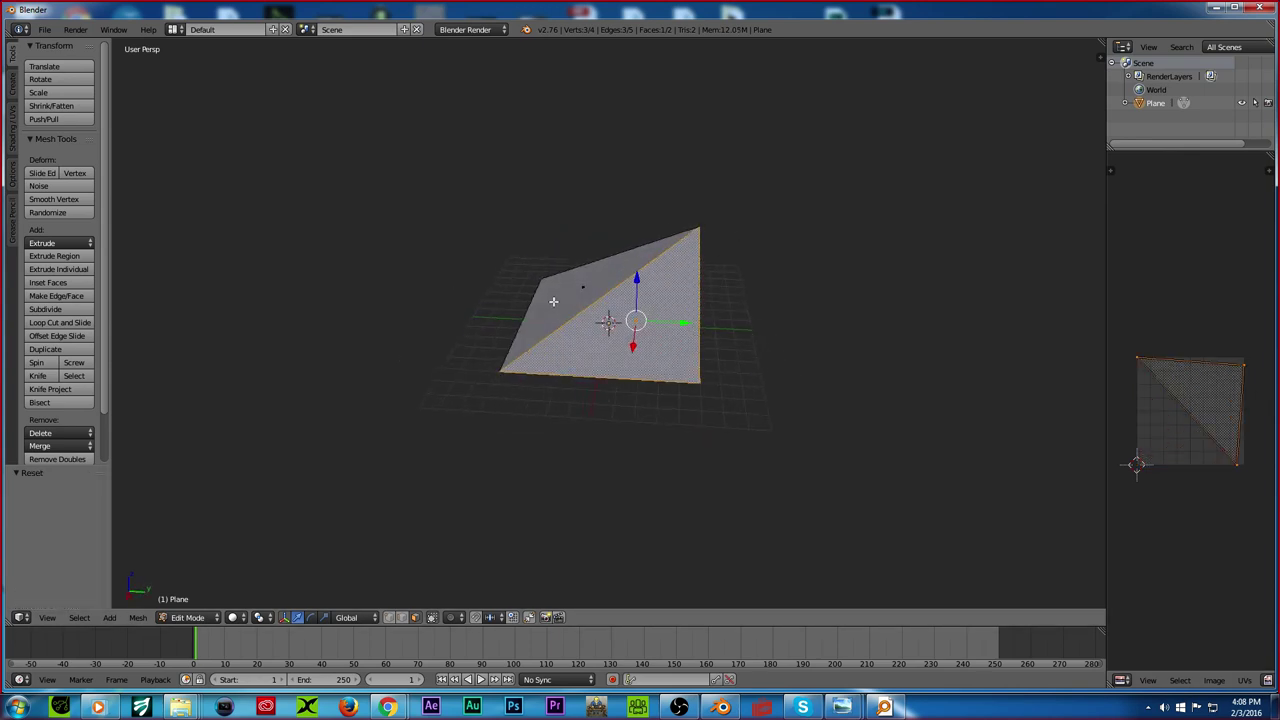
key("u")
left_click(554, 301)
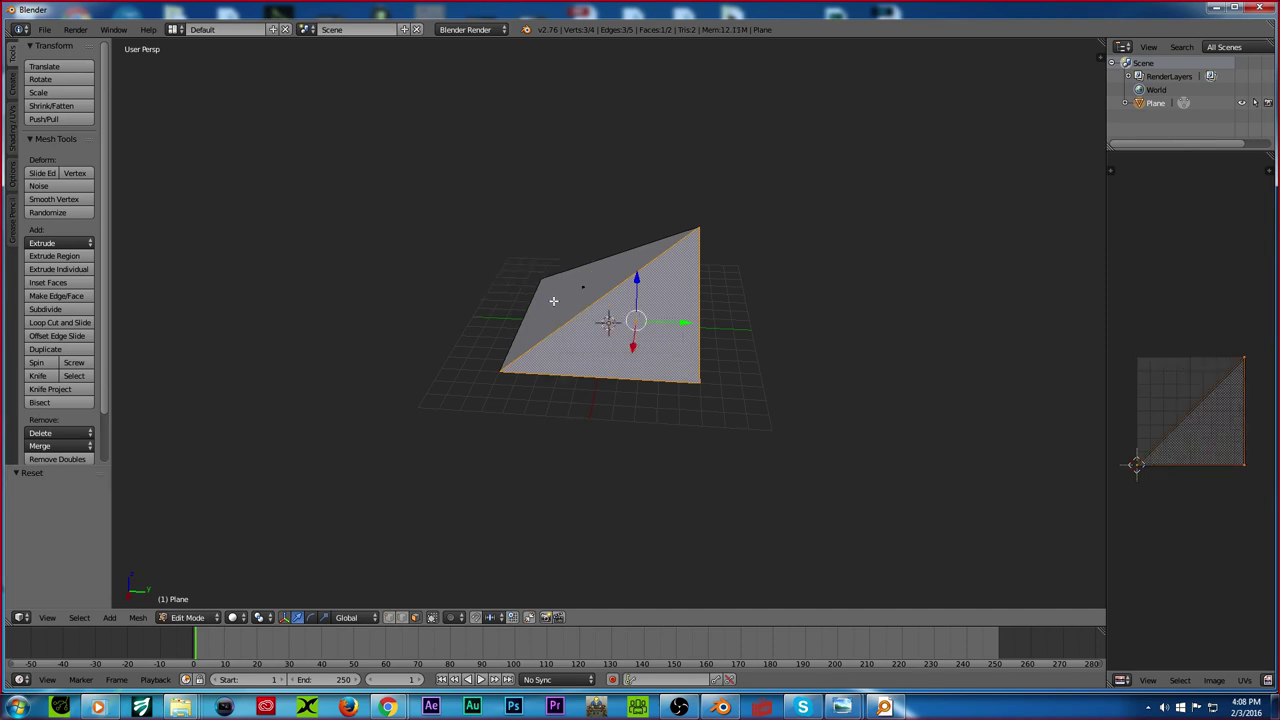
Step: Leave mesh editing and scale the roof corner piece by a factor of 100
middle_click_drag(561, 294, 615, 276)
key("Tab")
key("a")
right_click(615, 276)
scroll(615, 276, "down", 4)
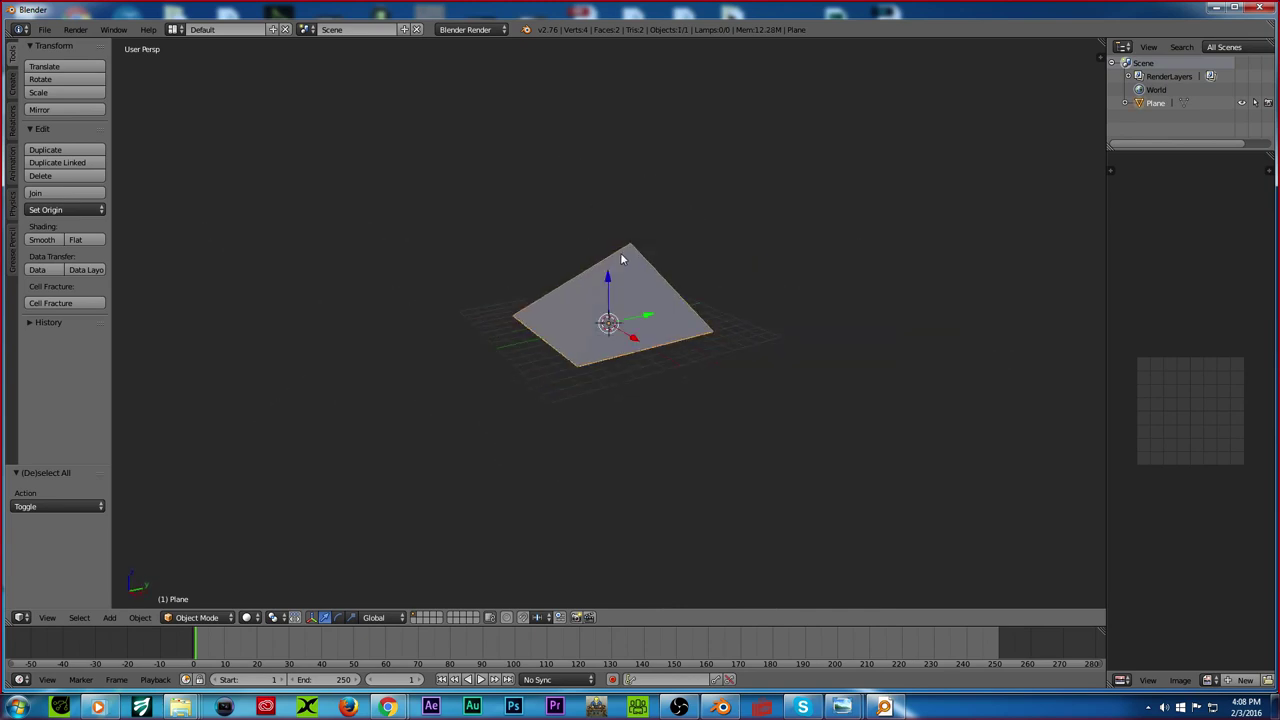
type("s100")
key("Return")
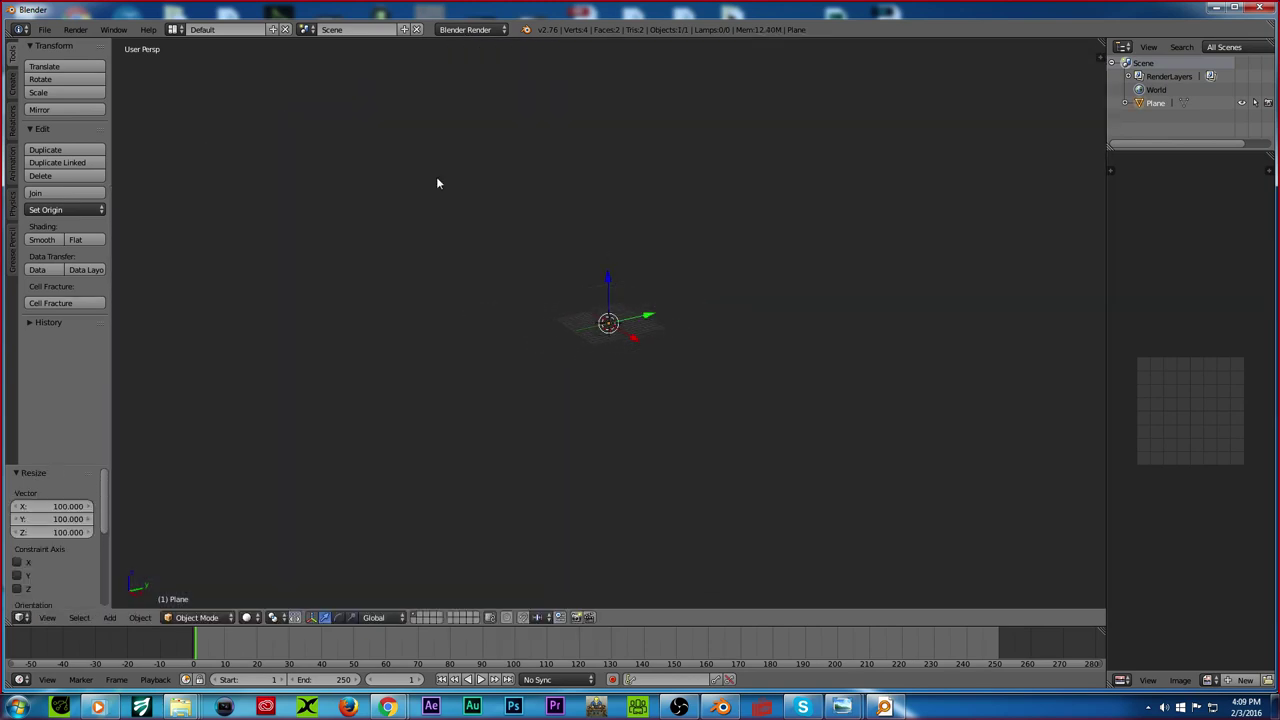
Step: Export the roof corner to the Desktop as a Wavefront file named Roof Corner.obj
left_click(44, 29)
mouse_move(115, 285)
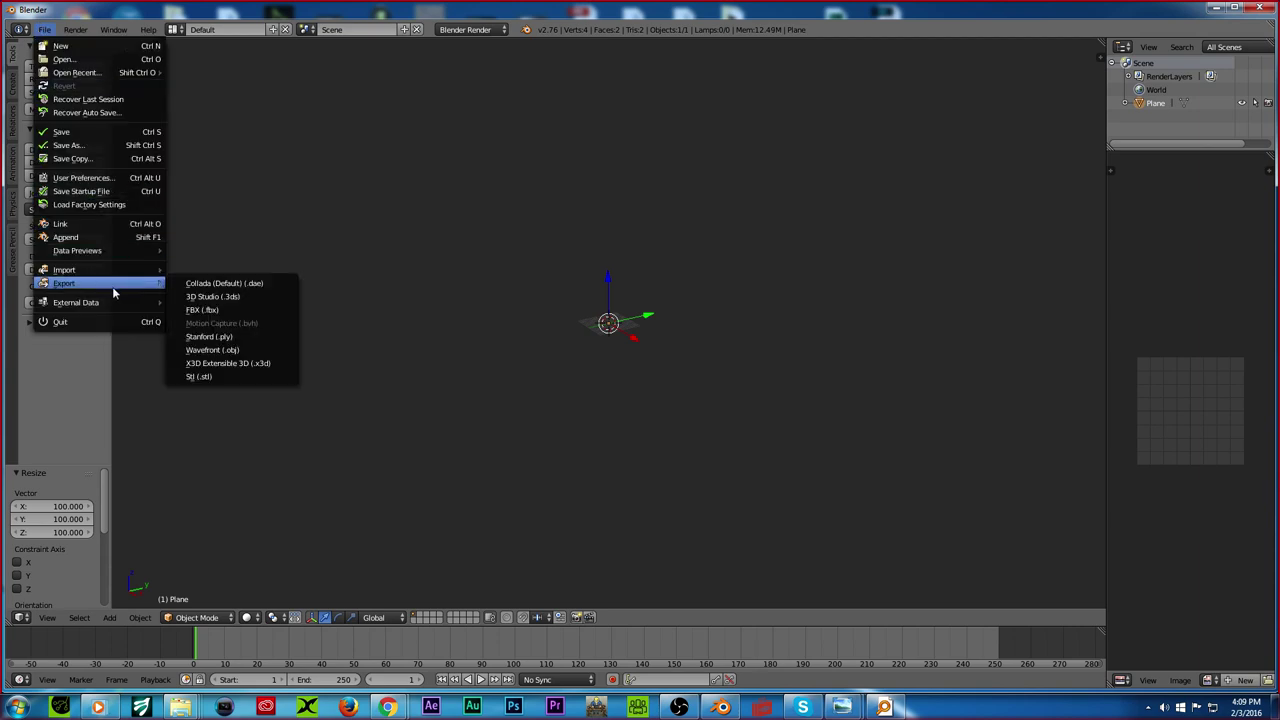
left_click(219, 350)
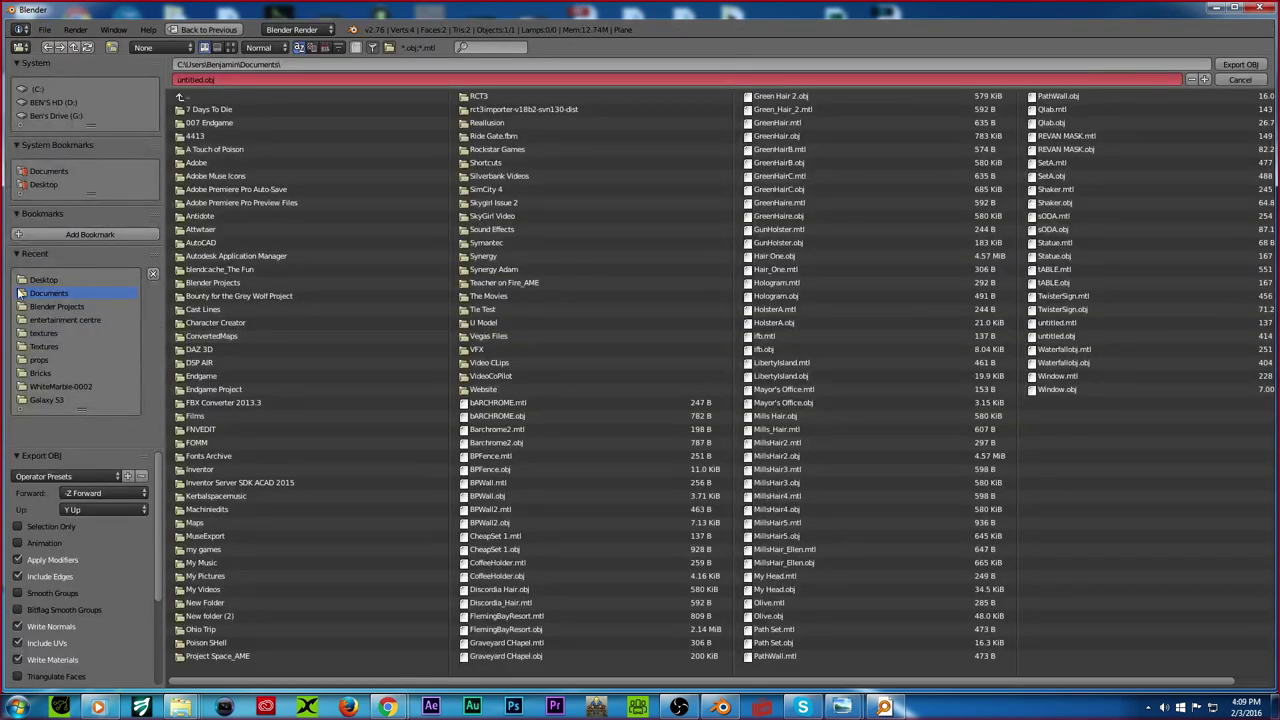
left_click(38, 184)
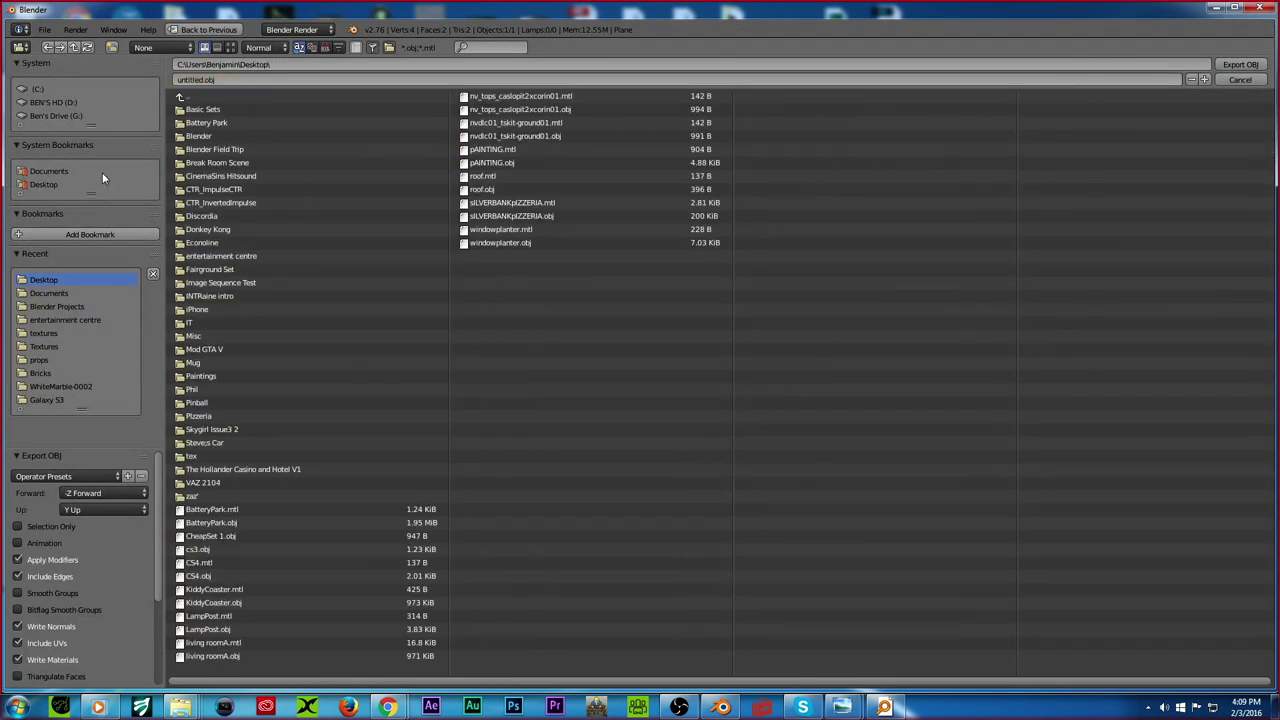
double_click(201, 80)
type("Roof Corner.obj")
key("Return")
scroll(97, 646, "down", 4)
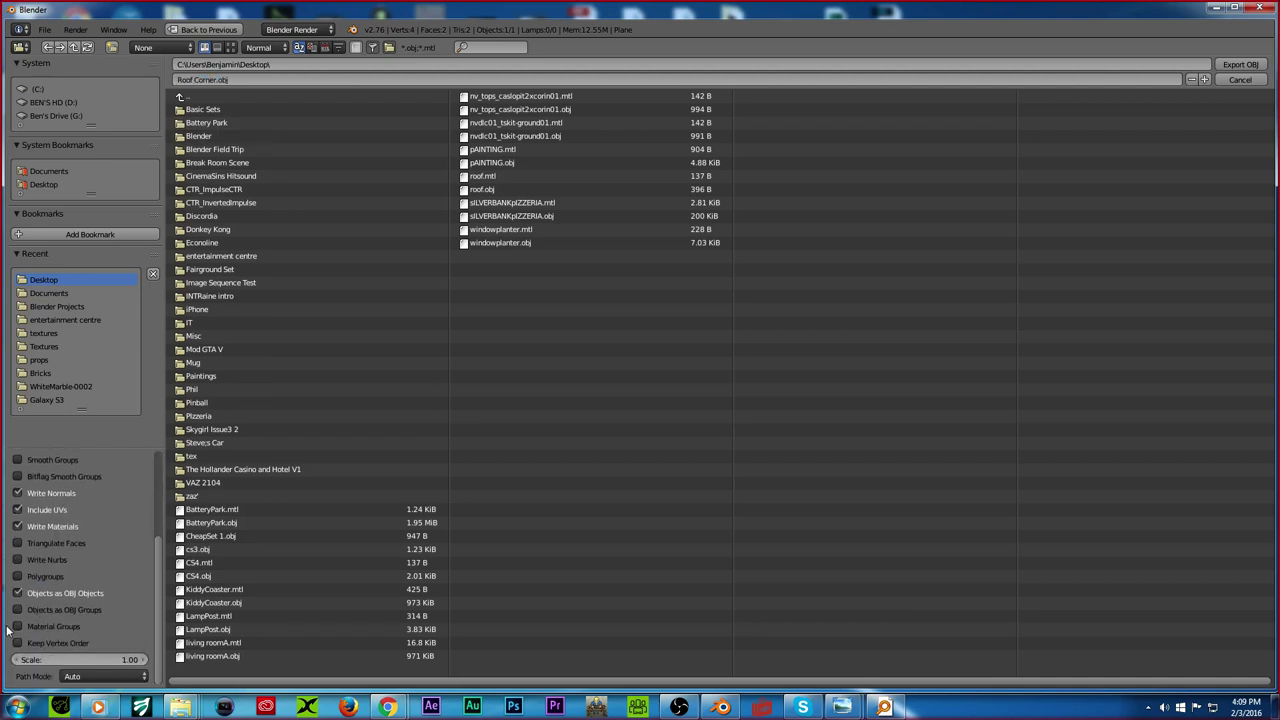
left_click(1238, 64)
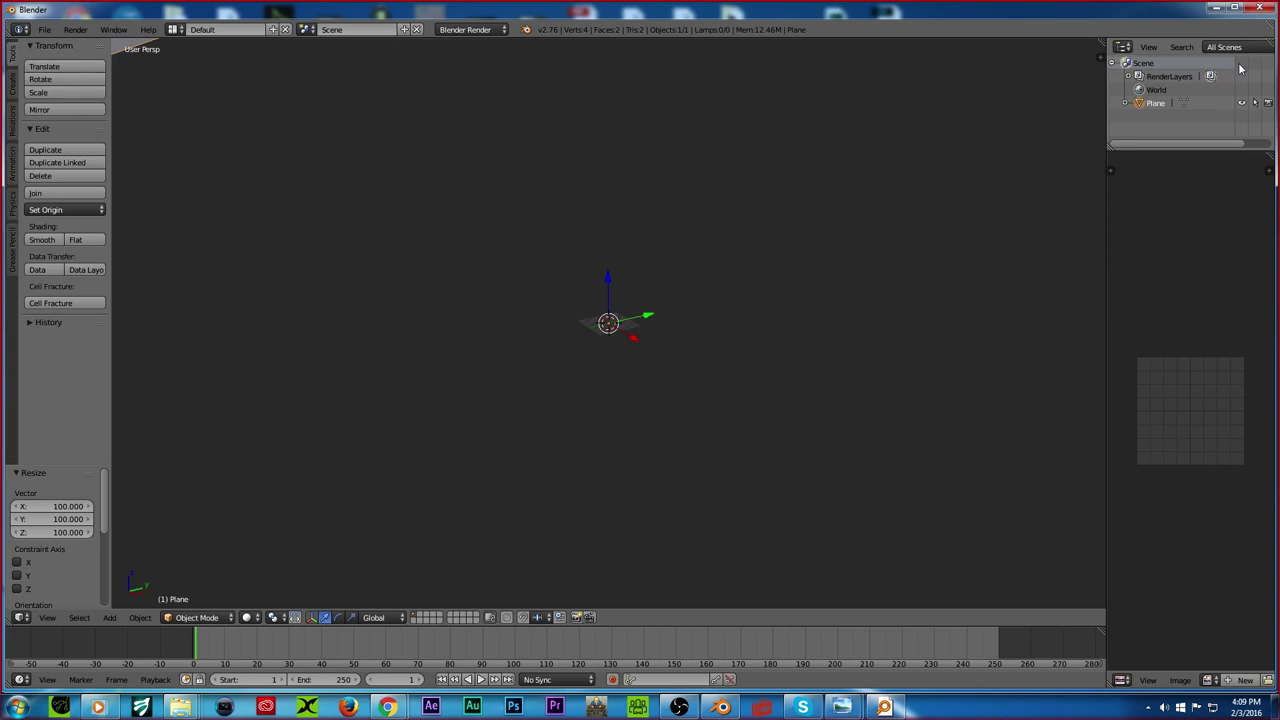
Step: Quit Blender without saving and load Roof Corner.obj from the Desktop into iClone 3DXchange 6
left_click(1268, 8)
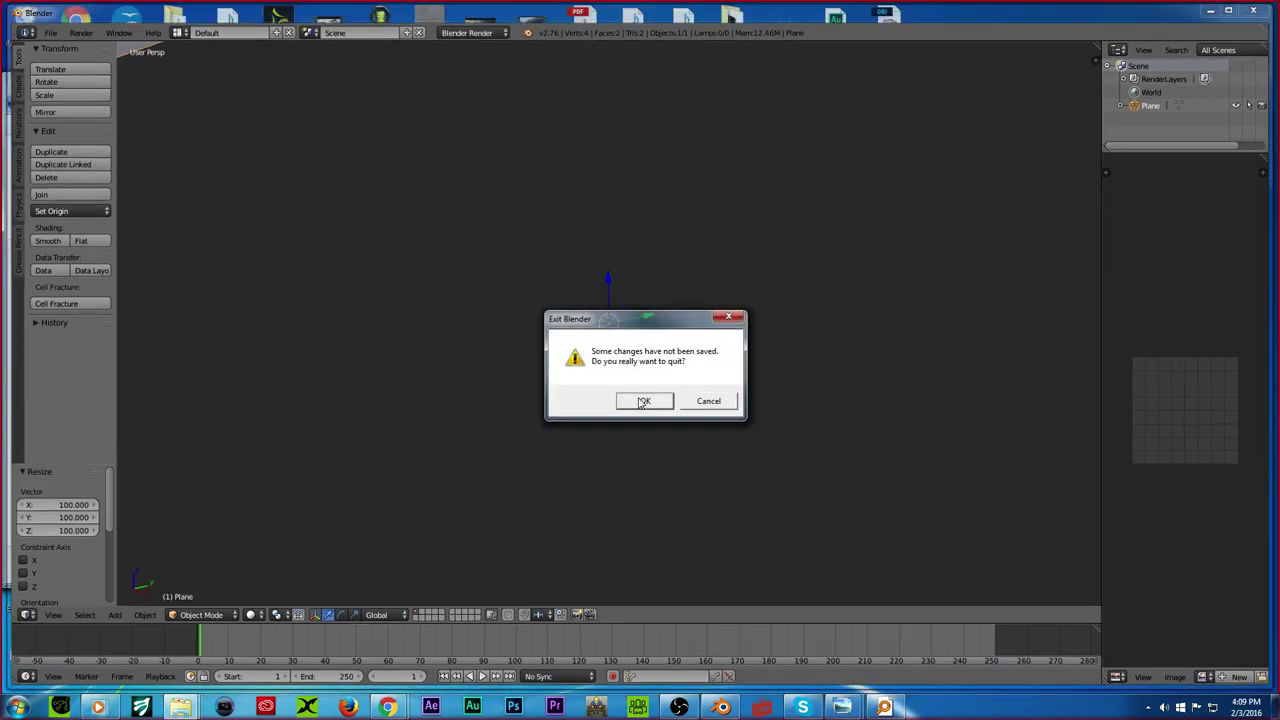
left_click(645, 400)
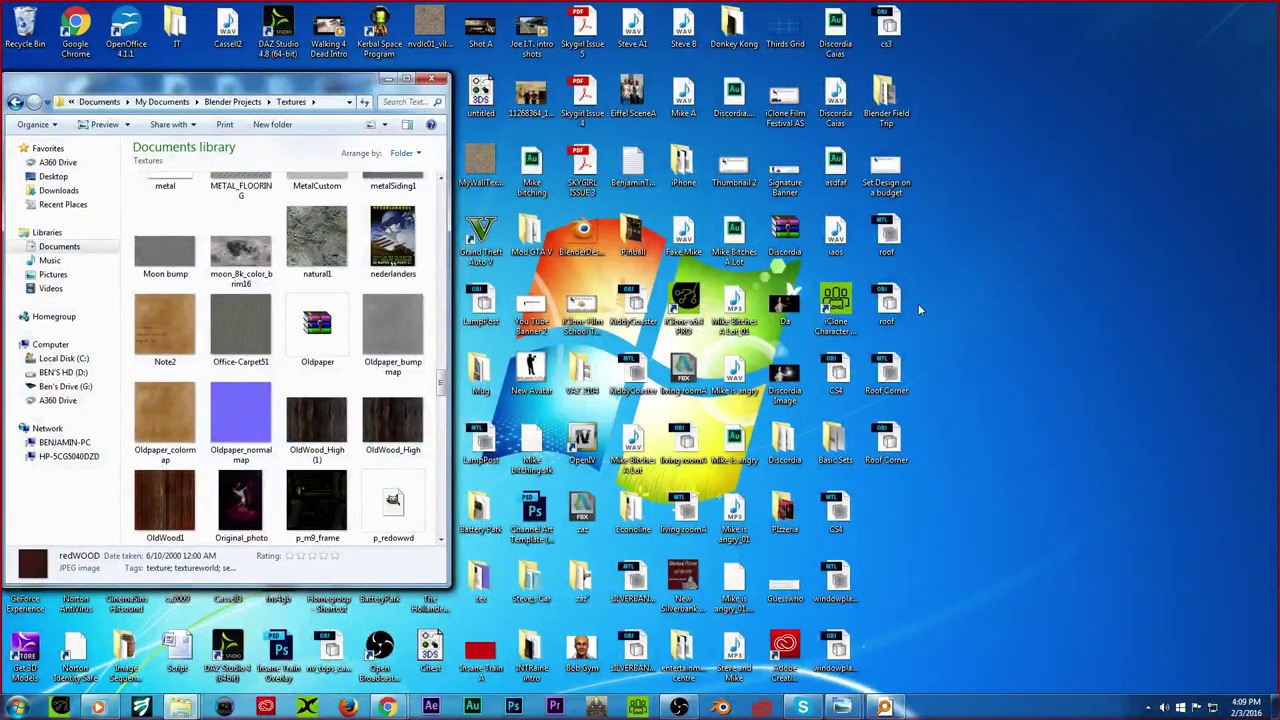
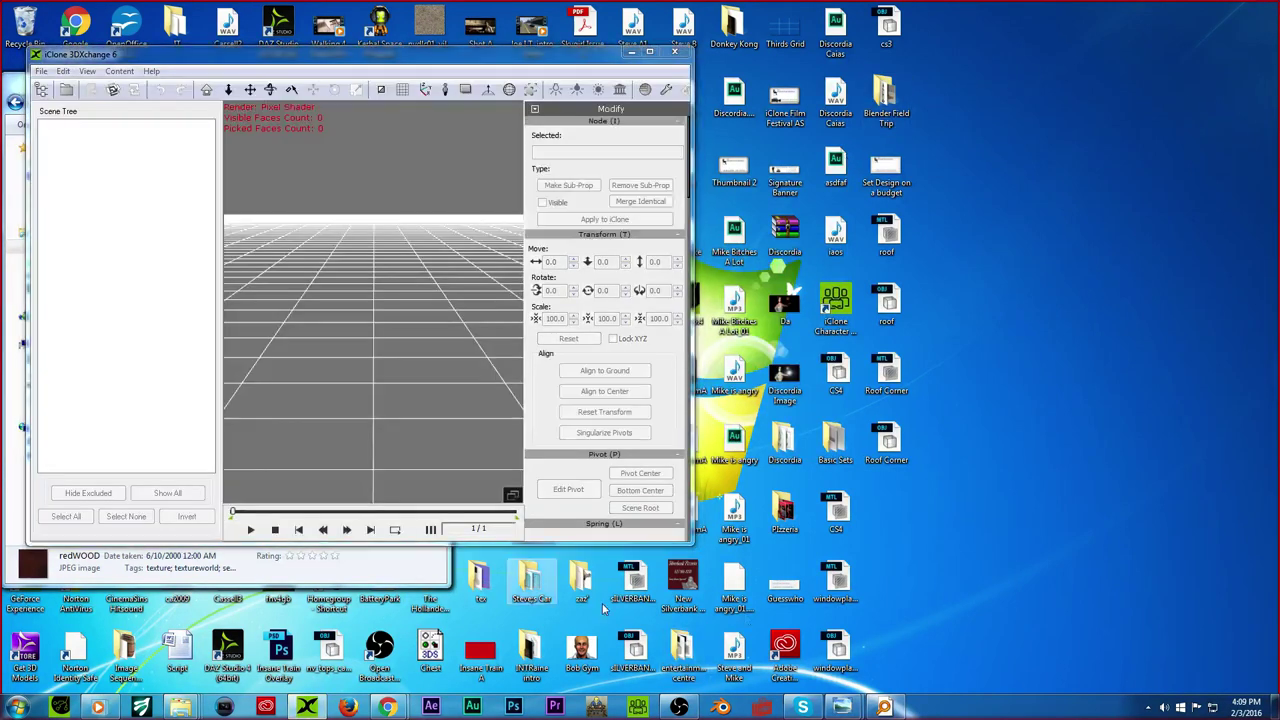
left_click(521, 398)
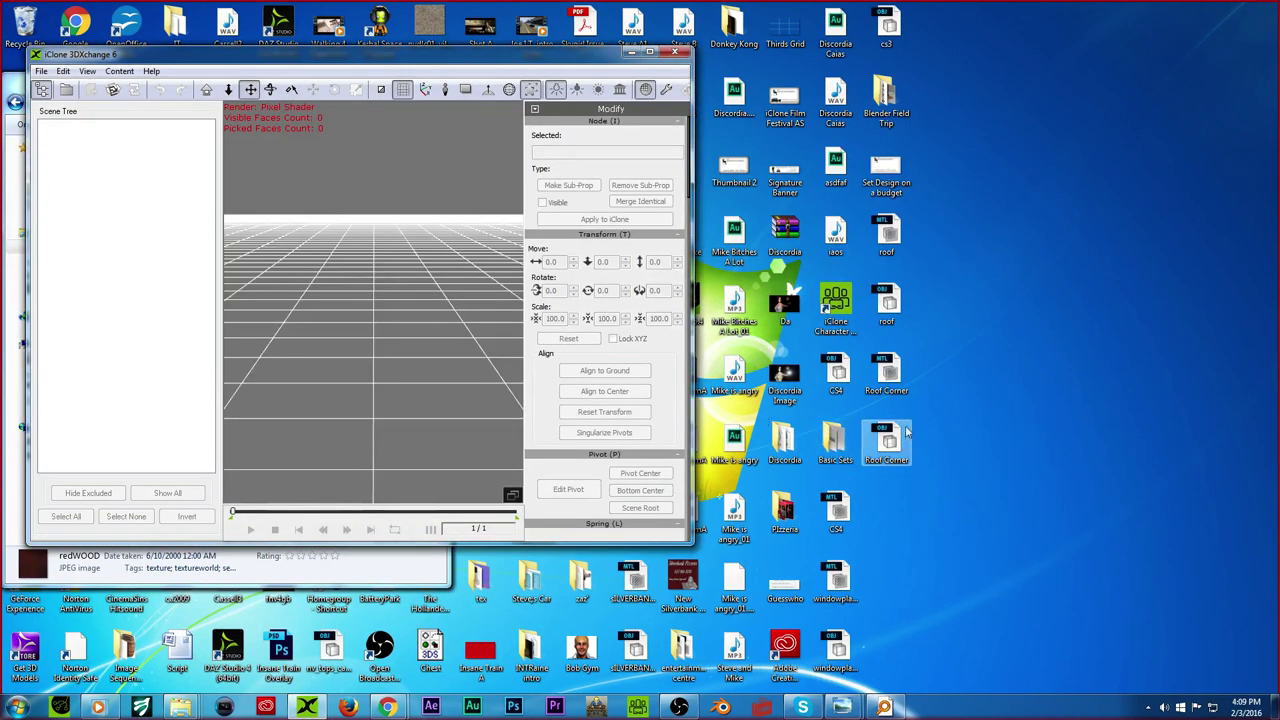
left_click_drag(900, 440, 350, 335)
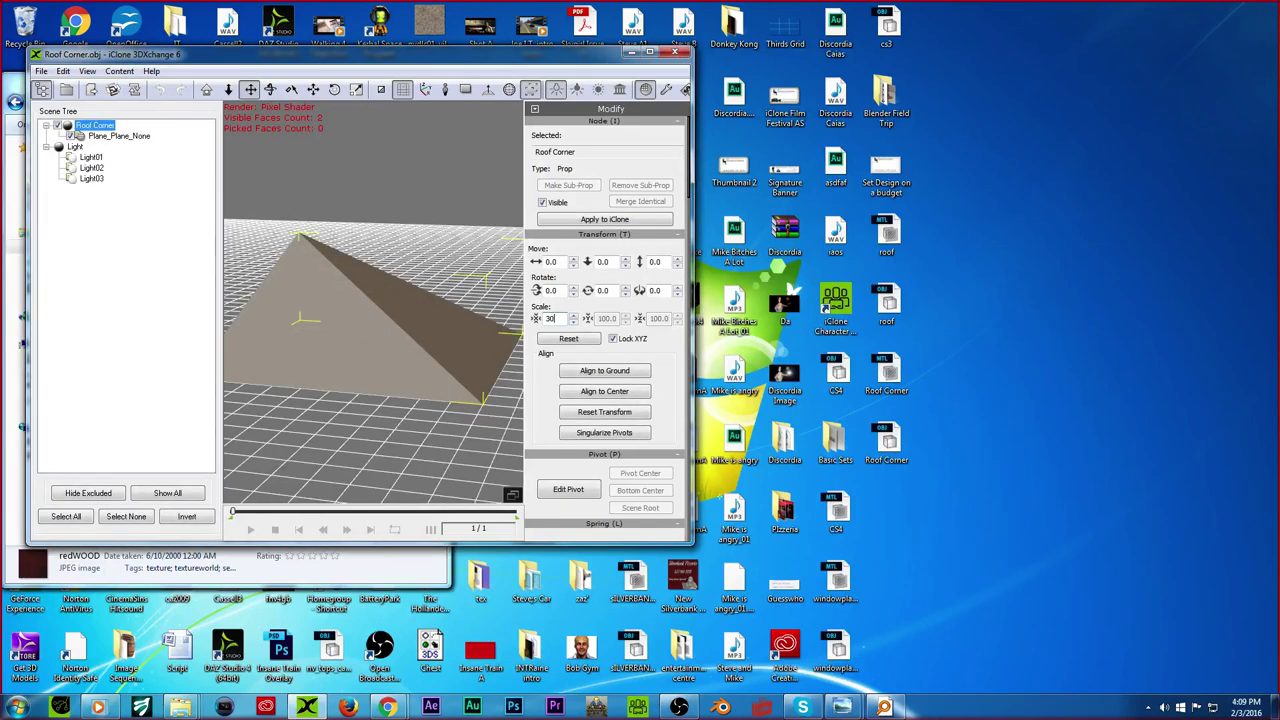
Step: Scale the roof corner uniformly to 30 and export it to the Desktop as an iClone 6 prop named Roof Corner
key("Return")
right_click_drag(482, 251, 327, 212)
left_click_drag(326, 211, 360, 250)
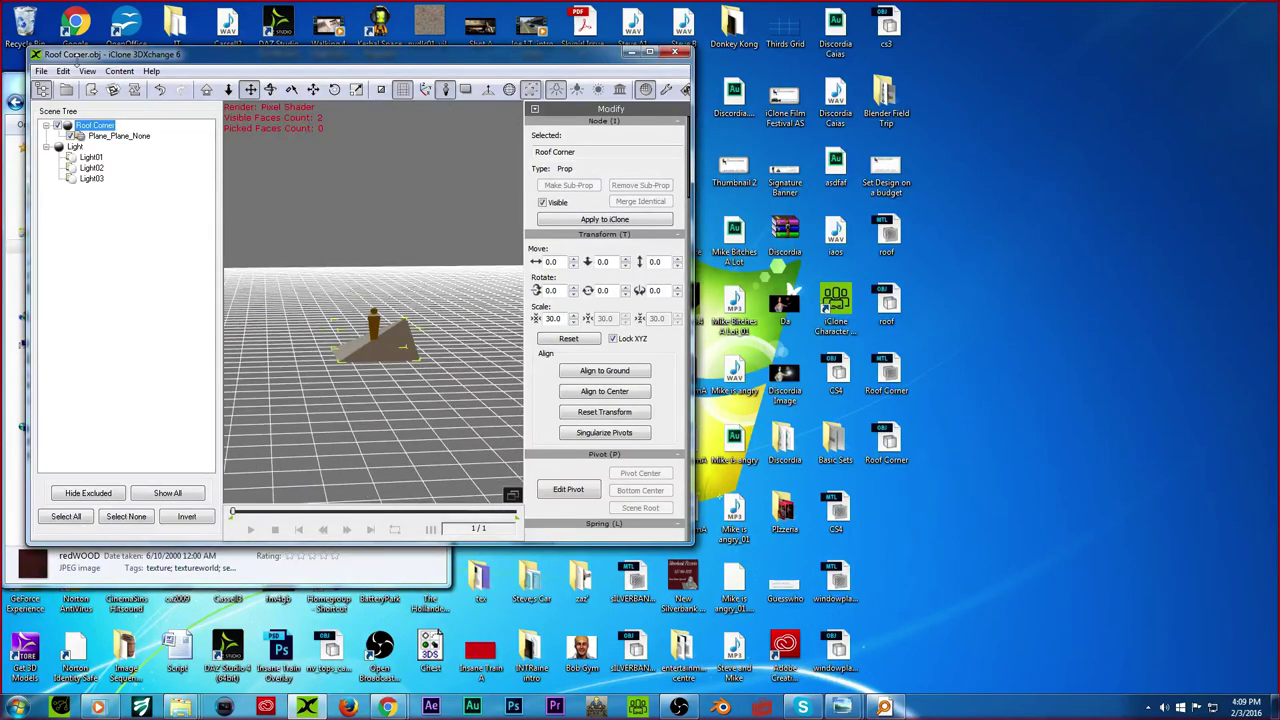
left_click(90, 90)
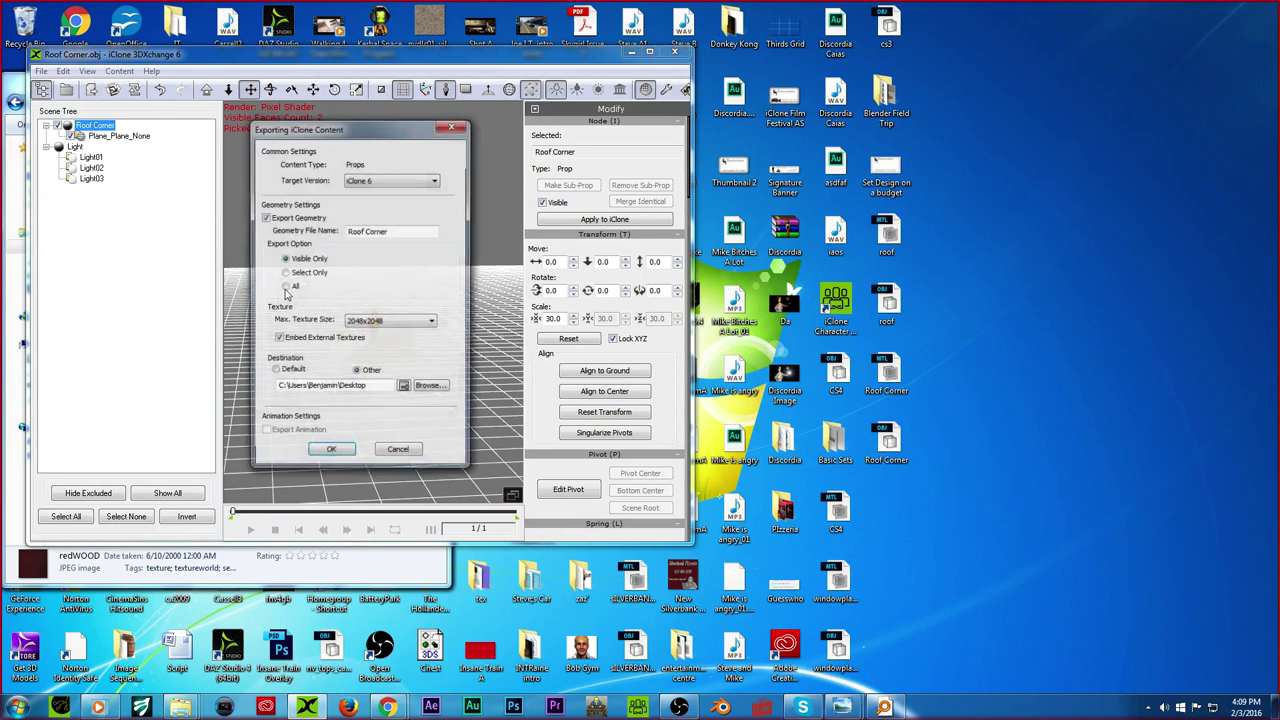
left_click(332, 449)
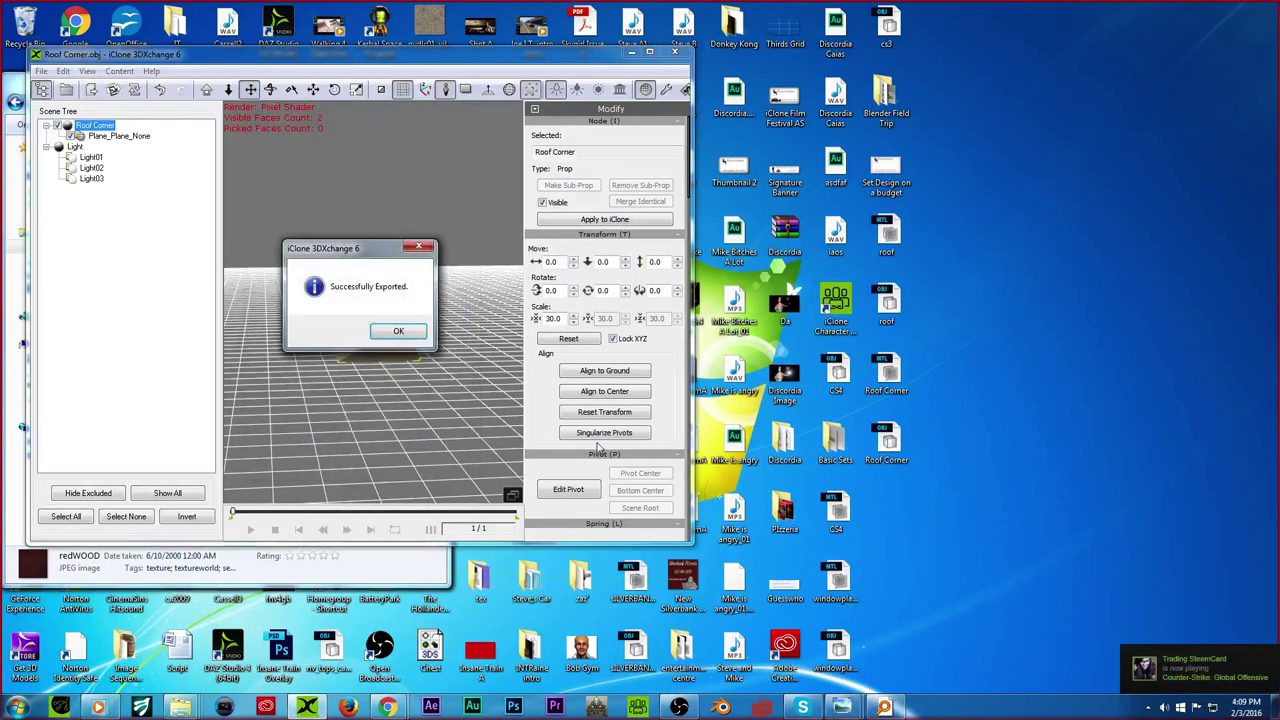
left_click(387, 334)
Step: Move the exported Roof Corner prop into the Basic Sets folder and close the Blender Field Trip folder window
left_click_drag(893, 517, 886, 93)
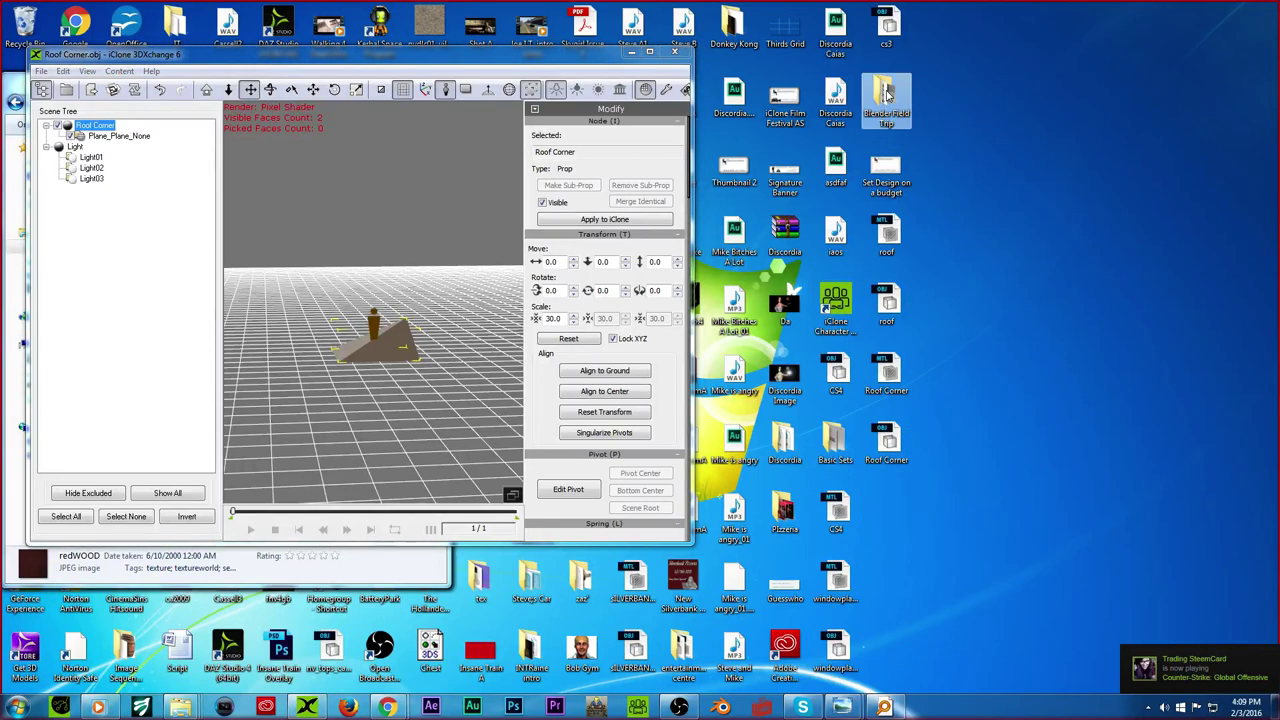
double_click(886, 93)
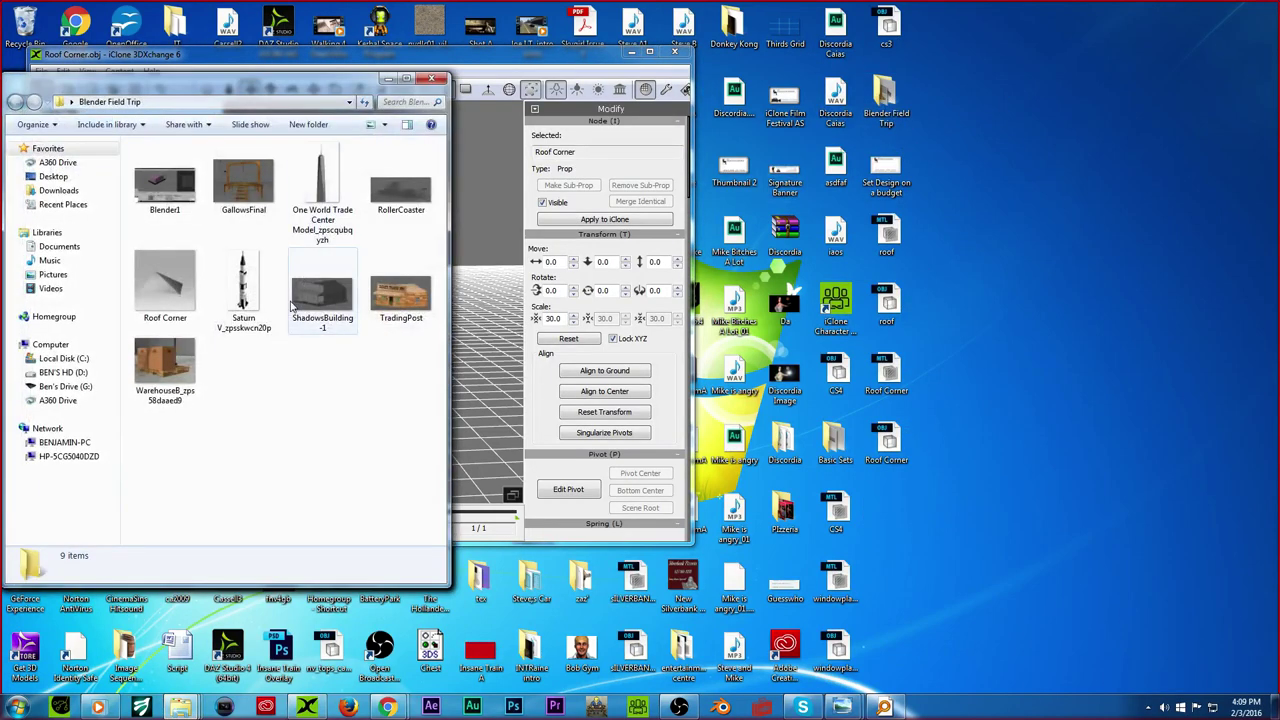
left_click_drag(166, 288, 828, 447)
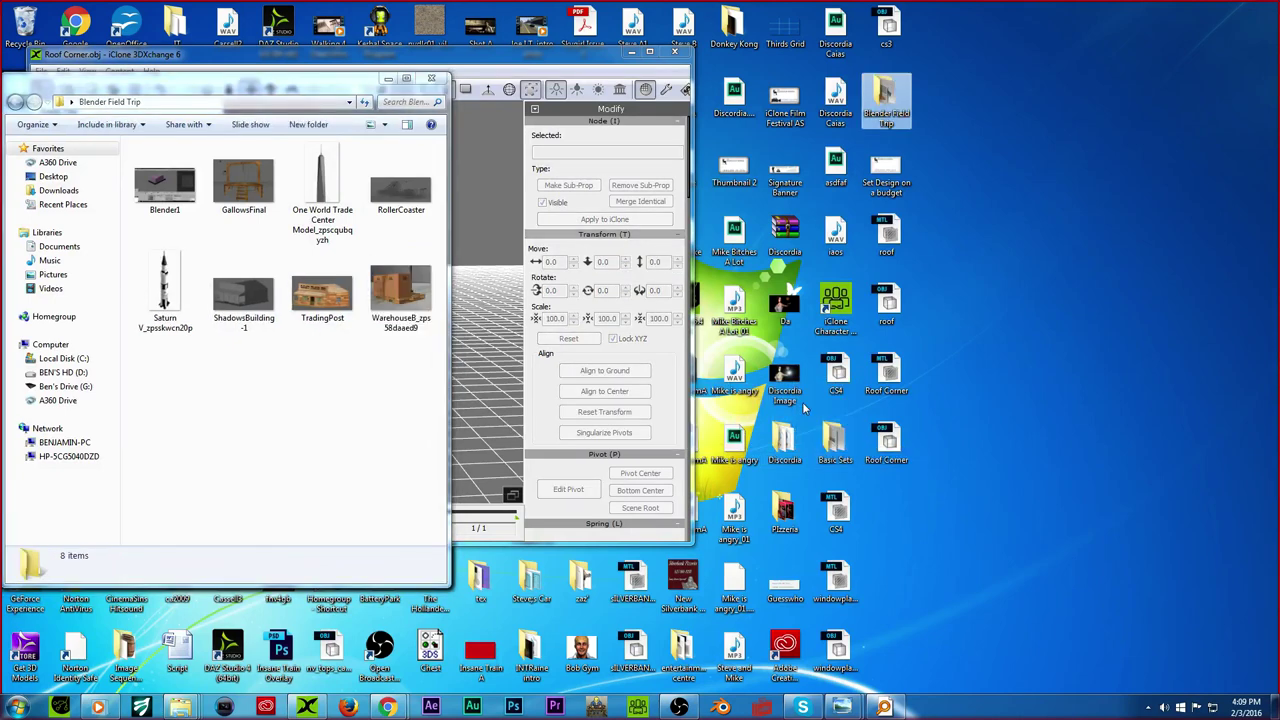
left_click(432, 79)
Step: Load roof.obj from the Desktop into 3DXchange and set its uniform scale to 30
left_click_drag(888, 305, 403, 326)
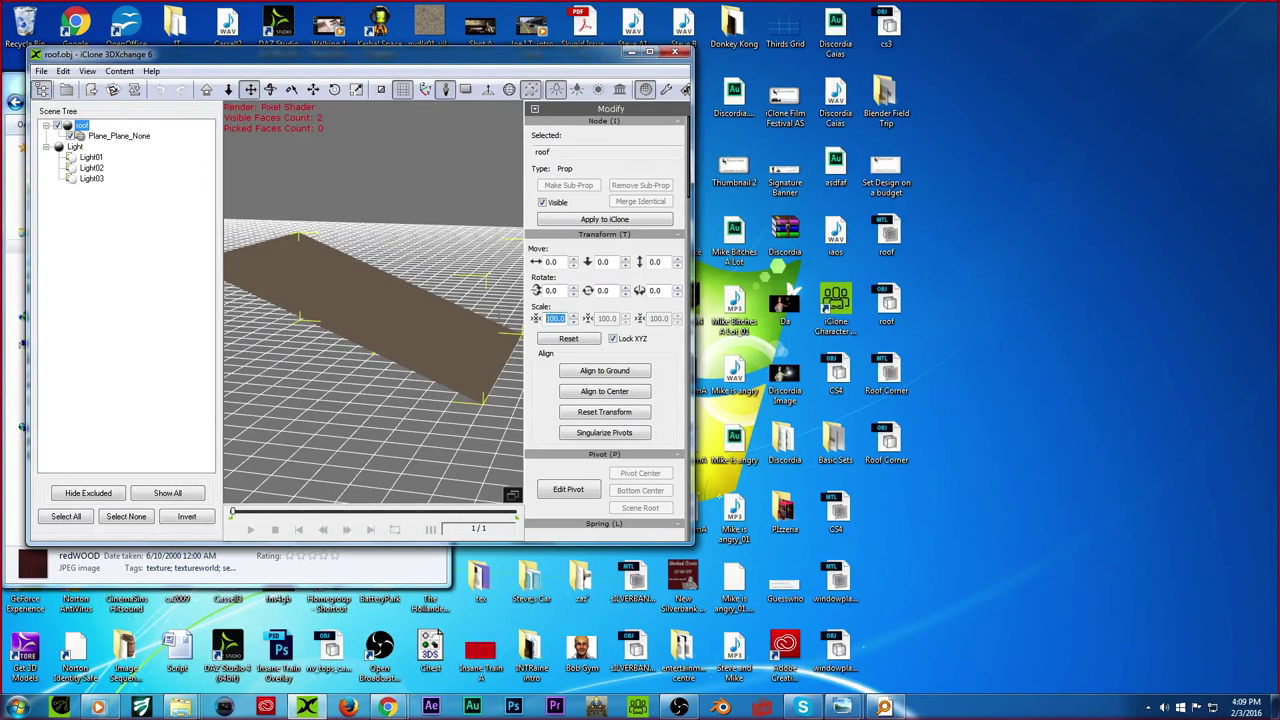
type("30")
key("Return")
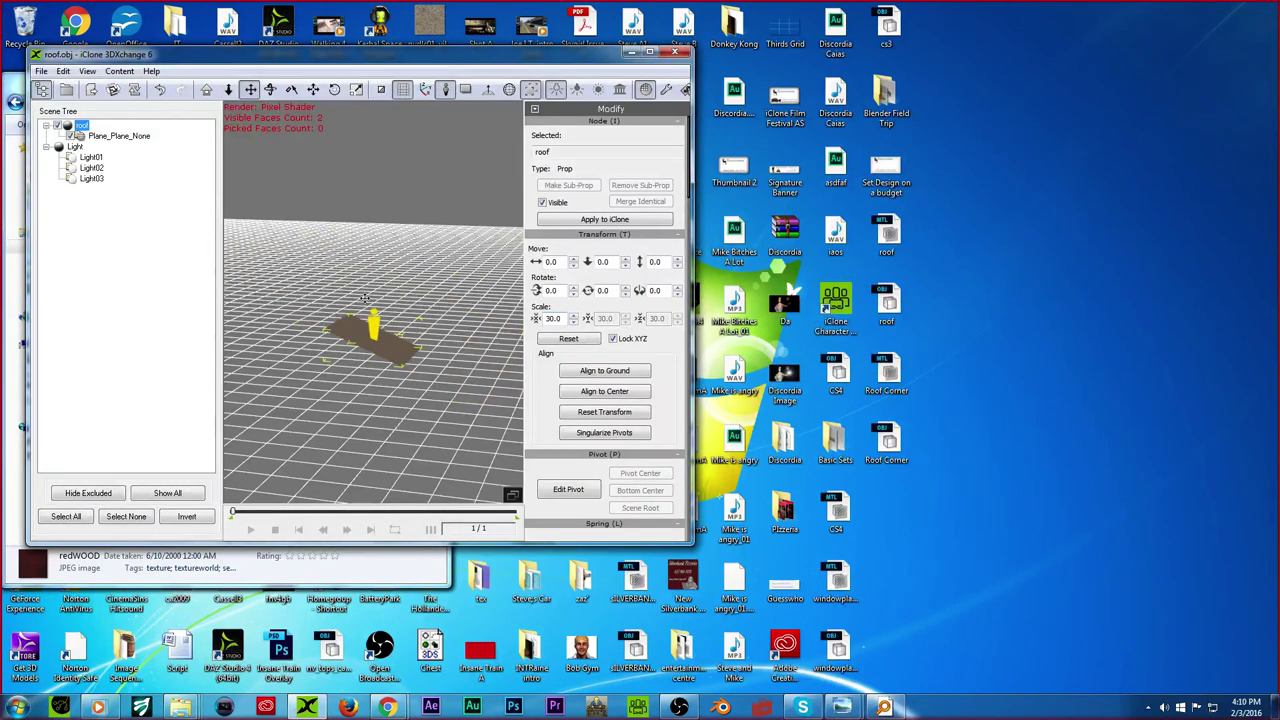
Step: Export the roof to the Desktop as an iClone 6 prop named Roof and quit 3DXchange, discarding the loaded data
left_click(92, 90)
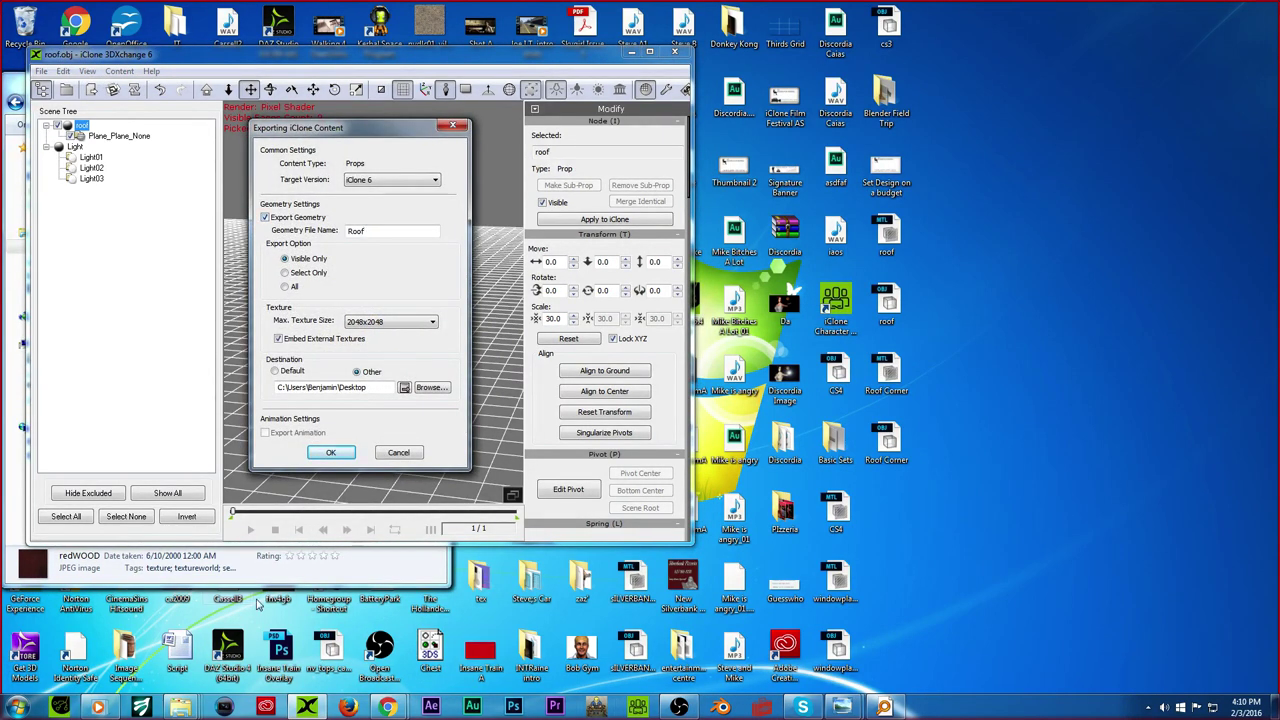
left_click(321, 457)
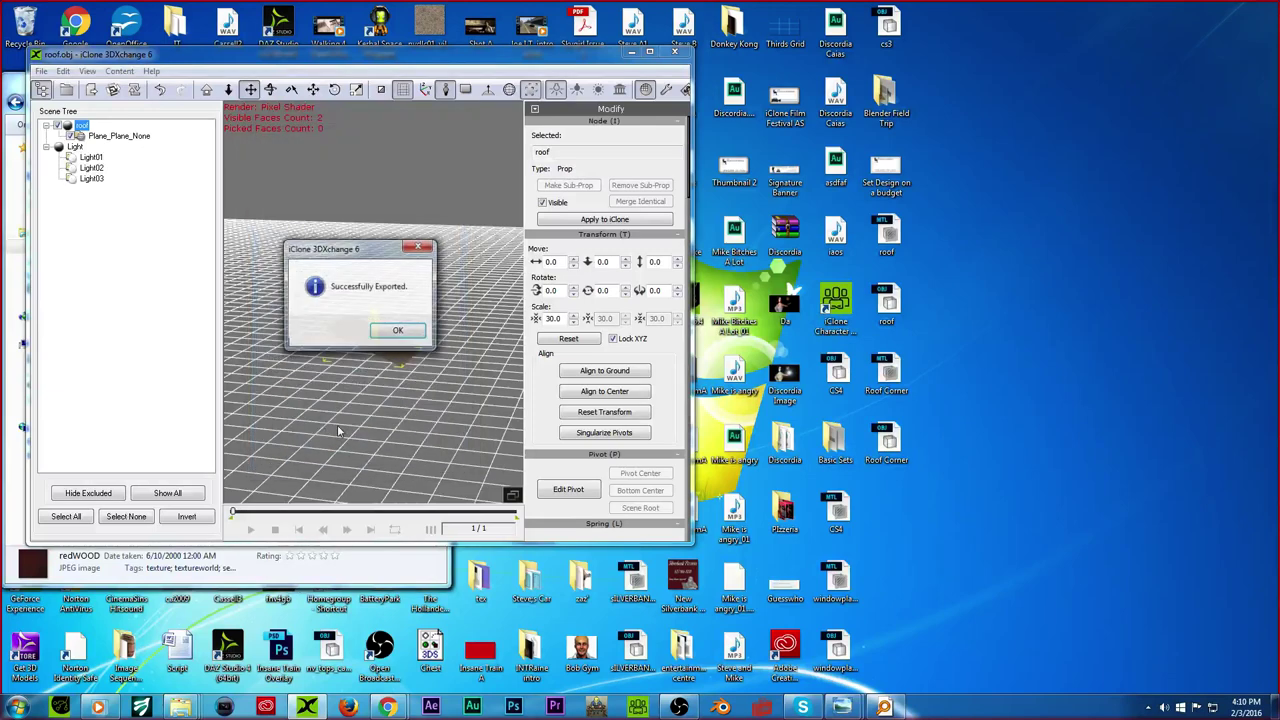
left_click(400, 330)
left_click(674, 52)
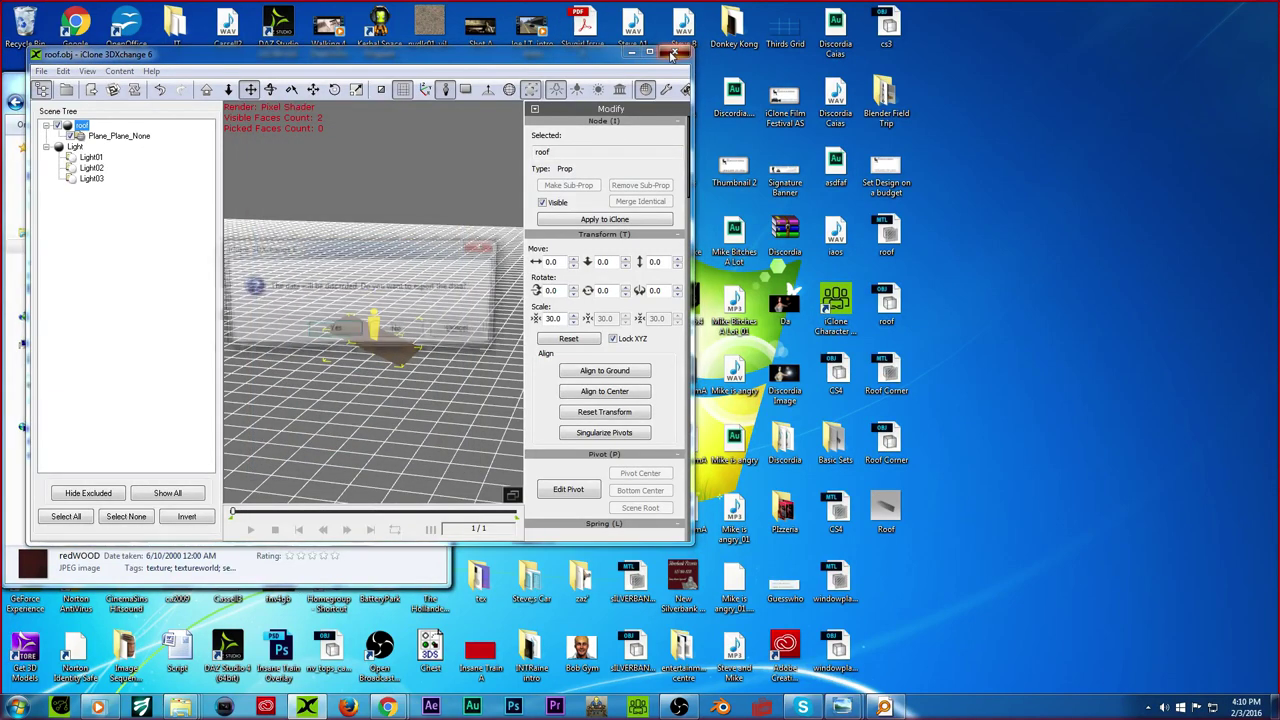
left_click(397, 330)
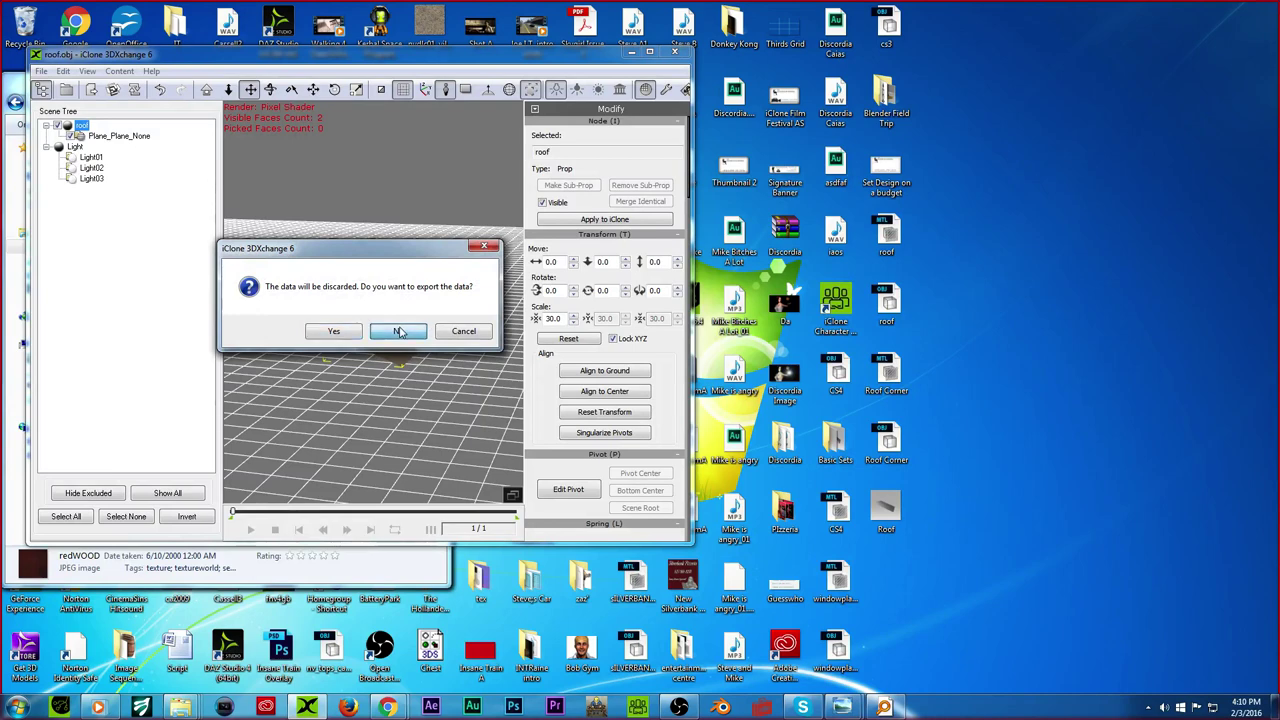
Step: Move the exported Roof prop into the Basic Sets folder and open that folder
left_click_drag(895, 502, 836, 448)
double_click(837, 449)
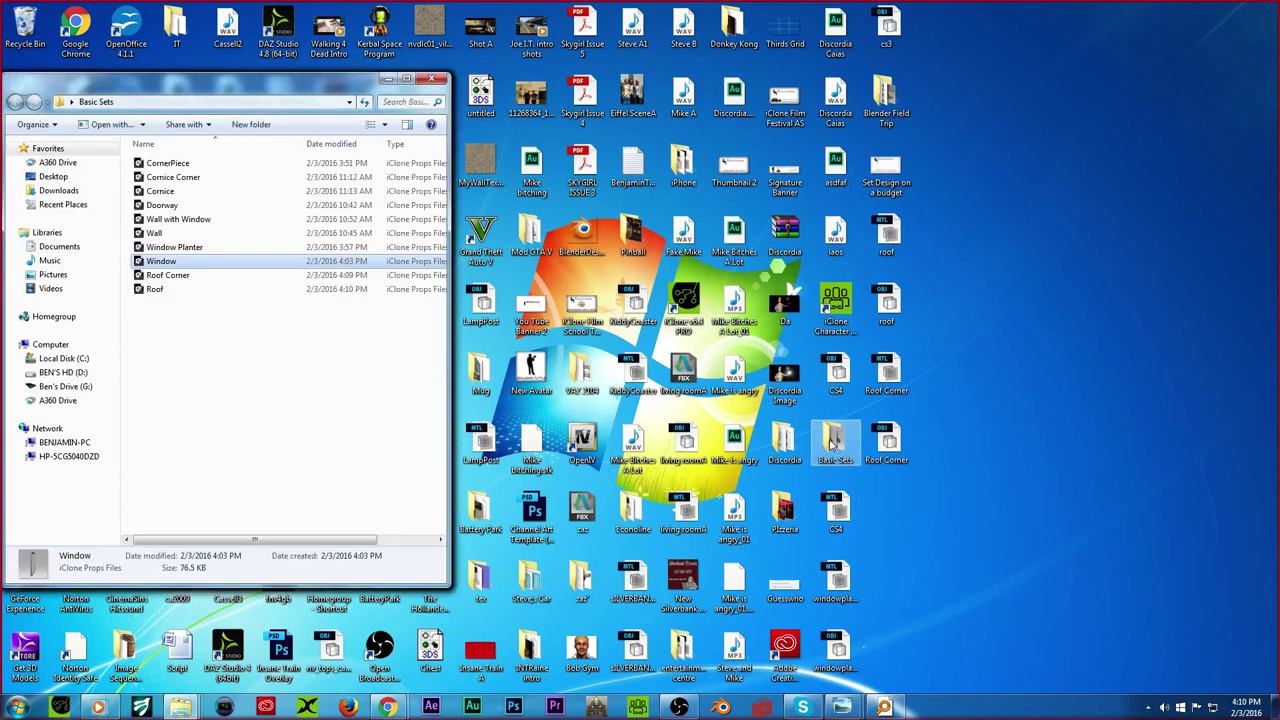
mouse_move(175, 316)
left_mouse_down()
mouse_move(170, 220)
mouse_move(174, 336)
left_mouse_up()
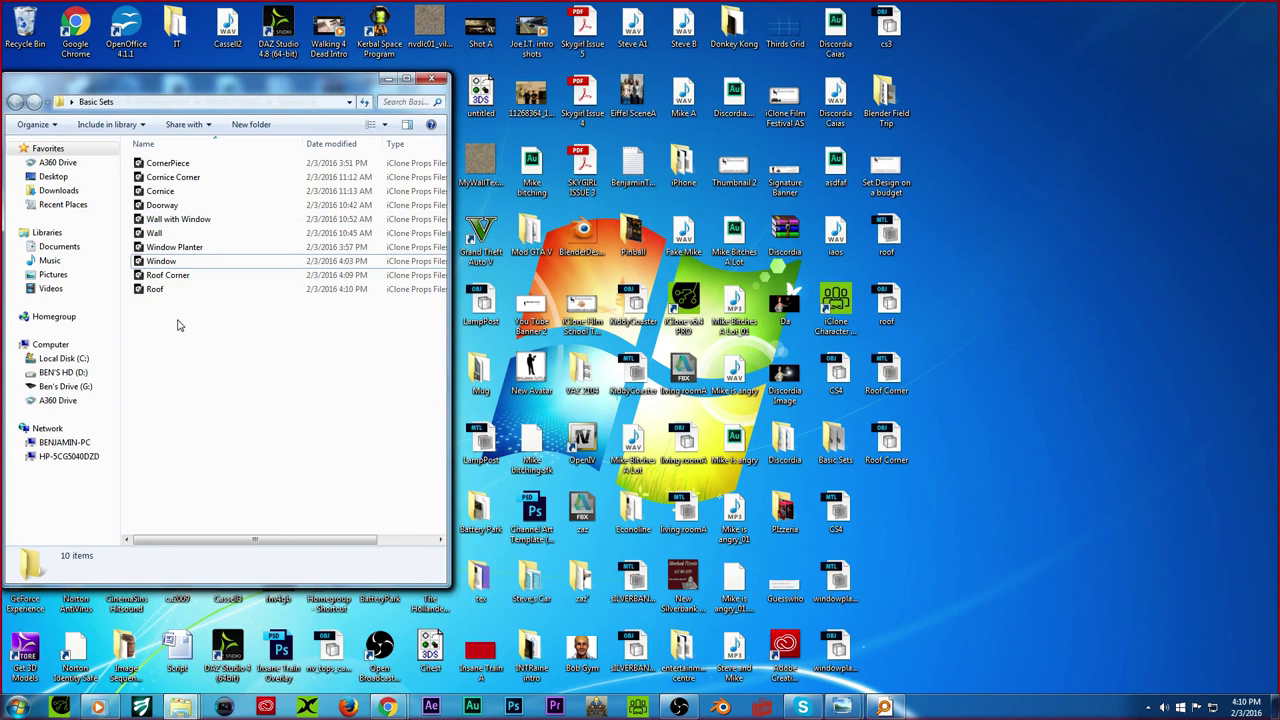
Step: Start iClone 6, dismiss its welcome window and show the Basic Sets folder over it
left_click(60, 707)
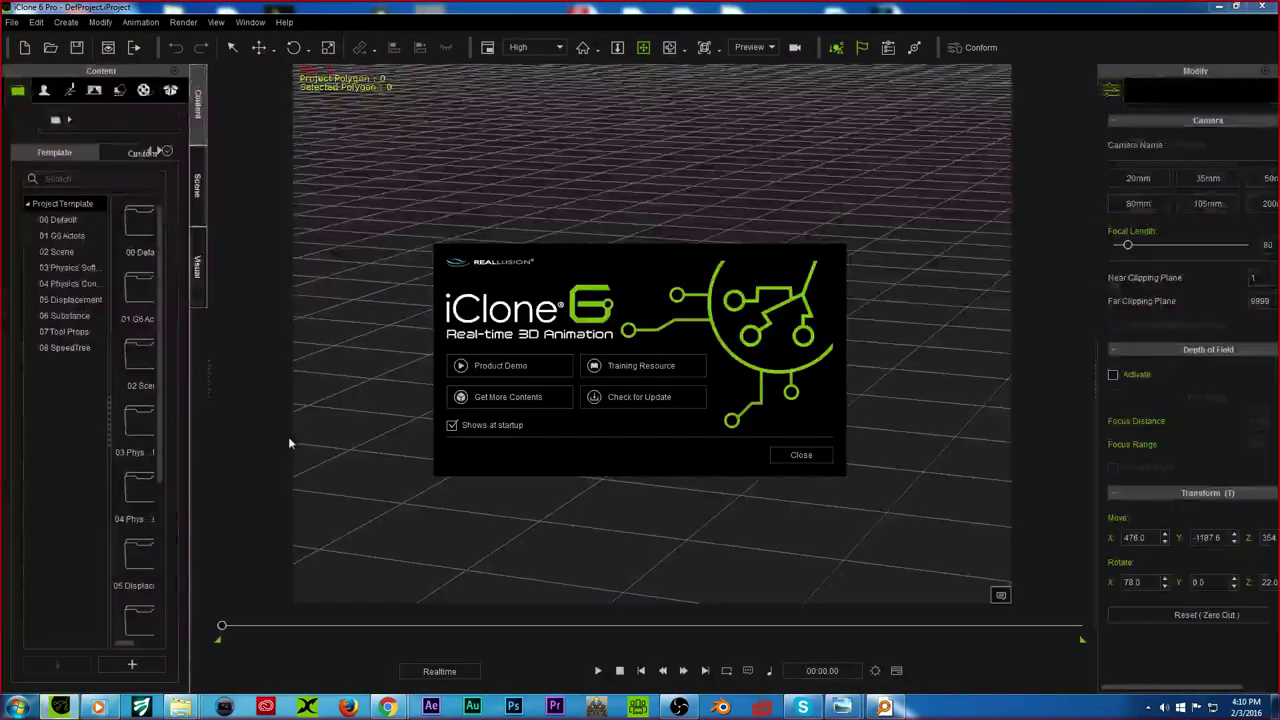
left_click(790, 455)
mouse_move(180, 707)
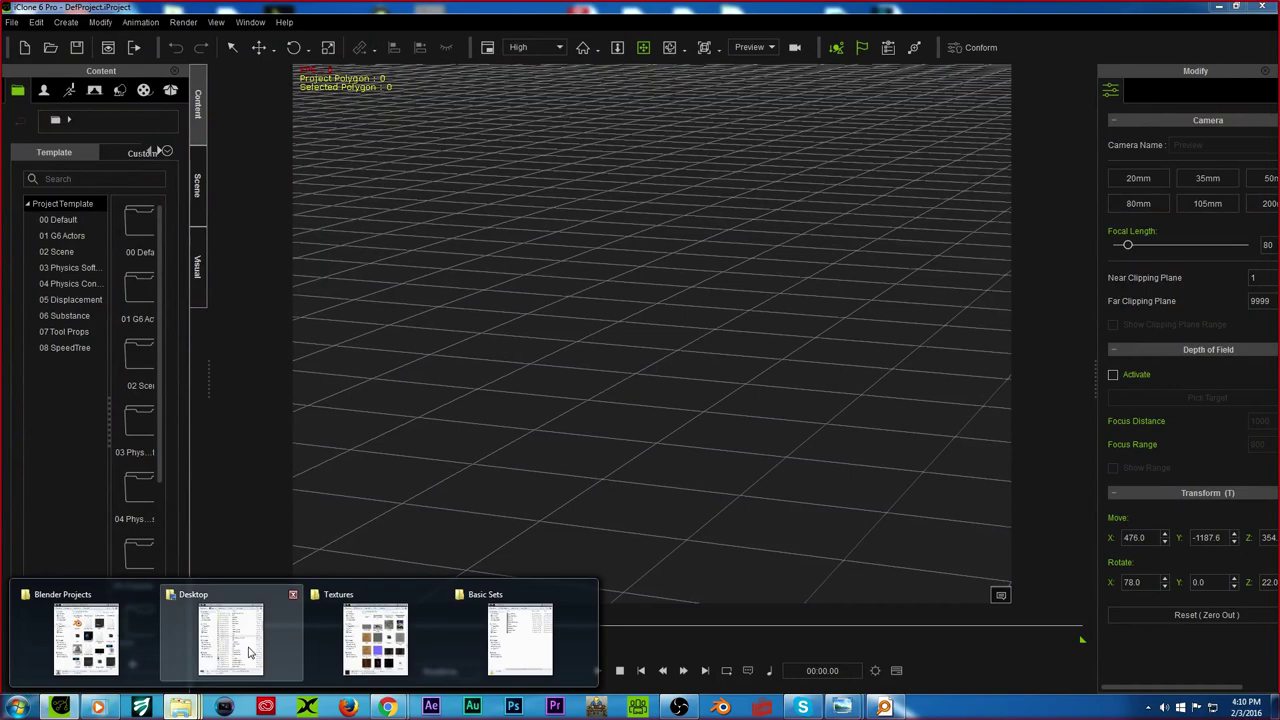
mouse_move(447, 638)
left_click(520, 638)
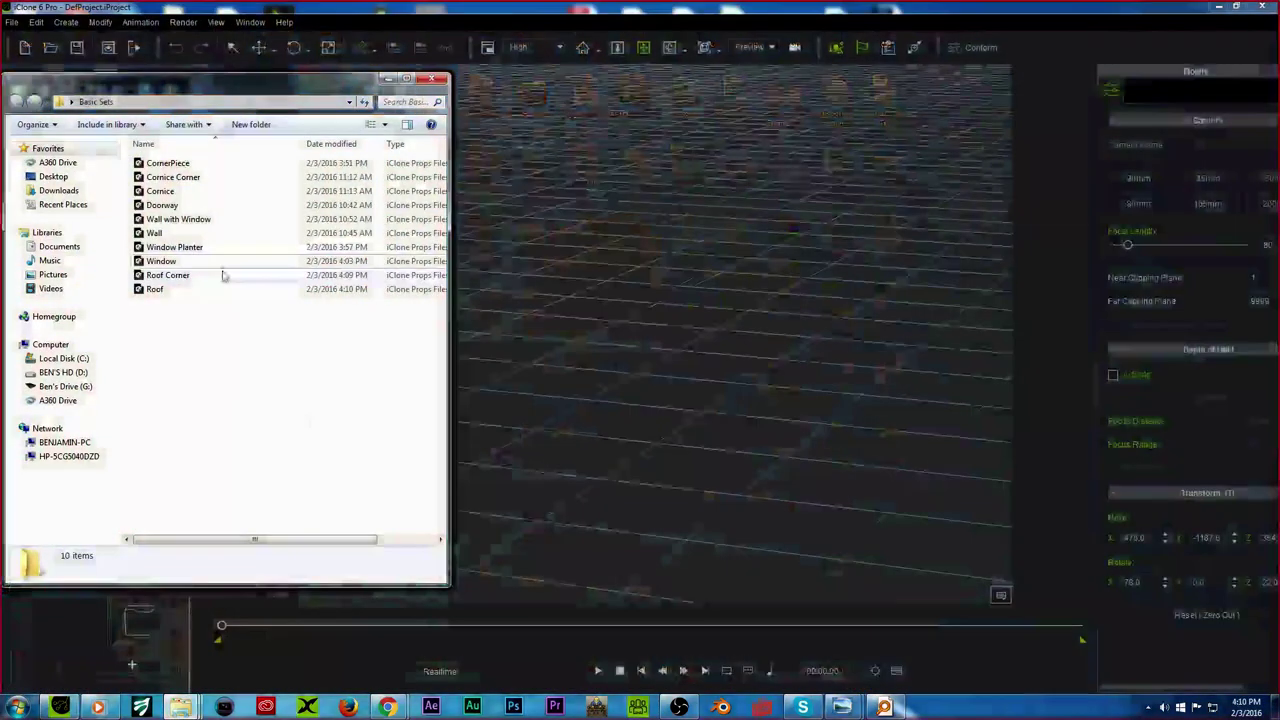
Step: Add the Wall prop from the Basic Sets folder to the empty iClone scene
left_click(165, 264)
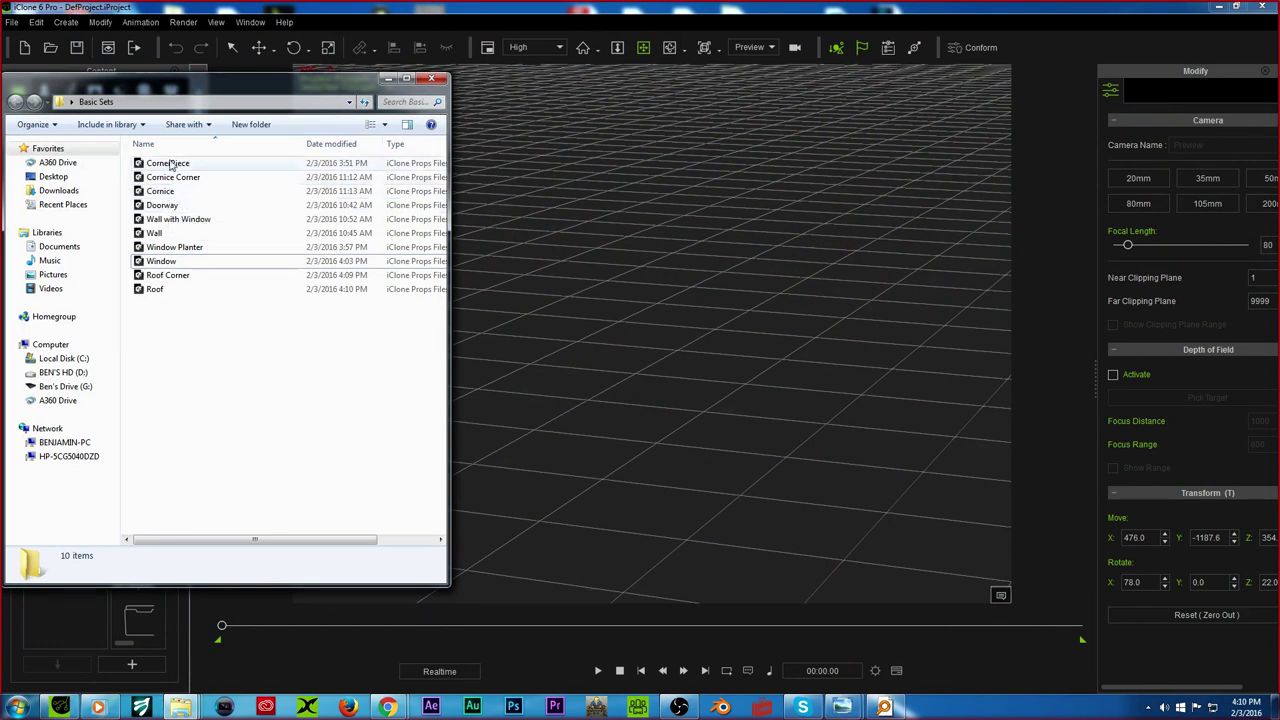
left_click_drag(170, 228, 660, 492)
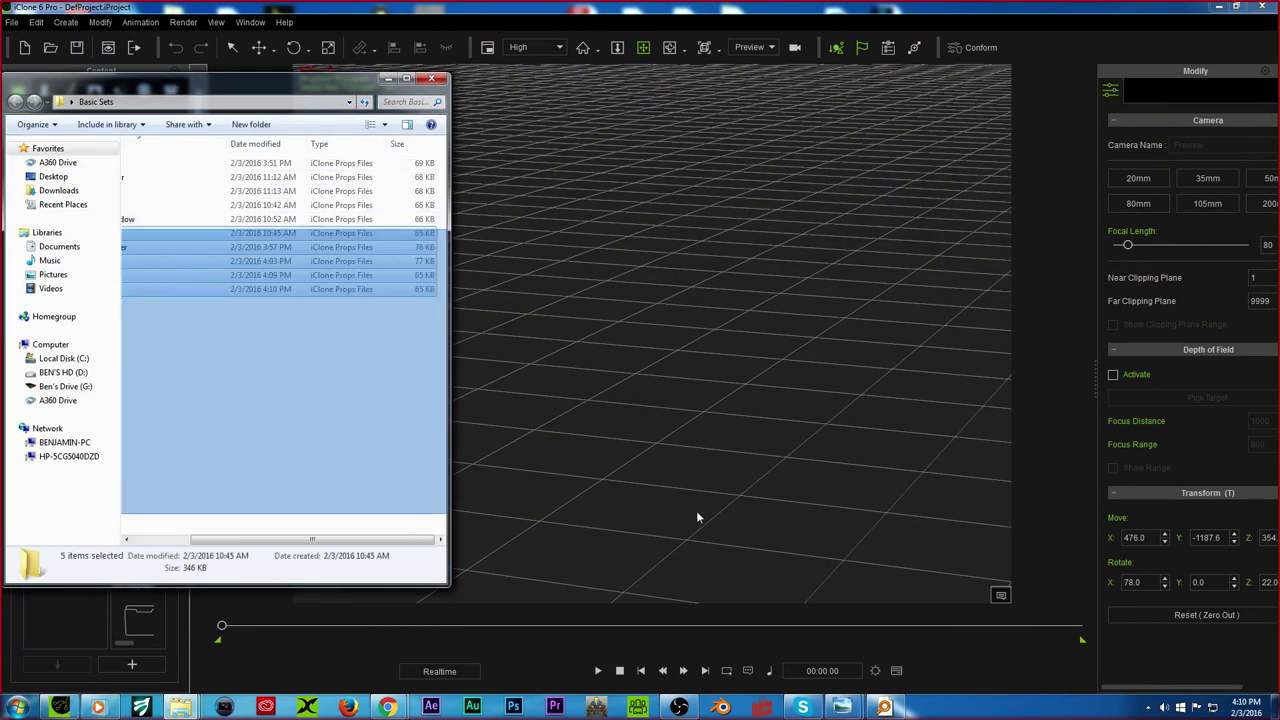
left_click(154, 233)
left_click_drag(154, 233, 674, 477)
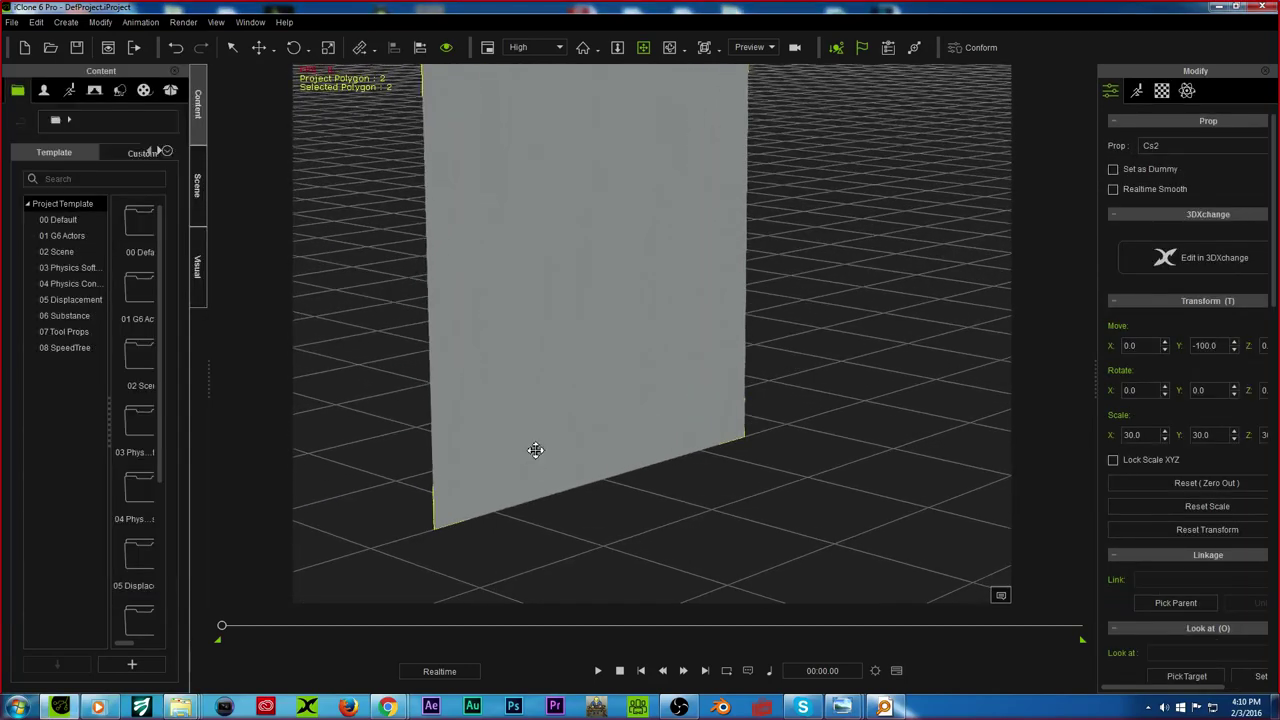
scroll(531, 415, "down", 3)
scroll(540, 410, "up", 1)
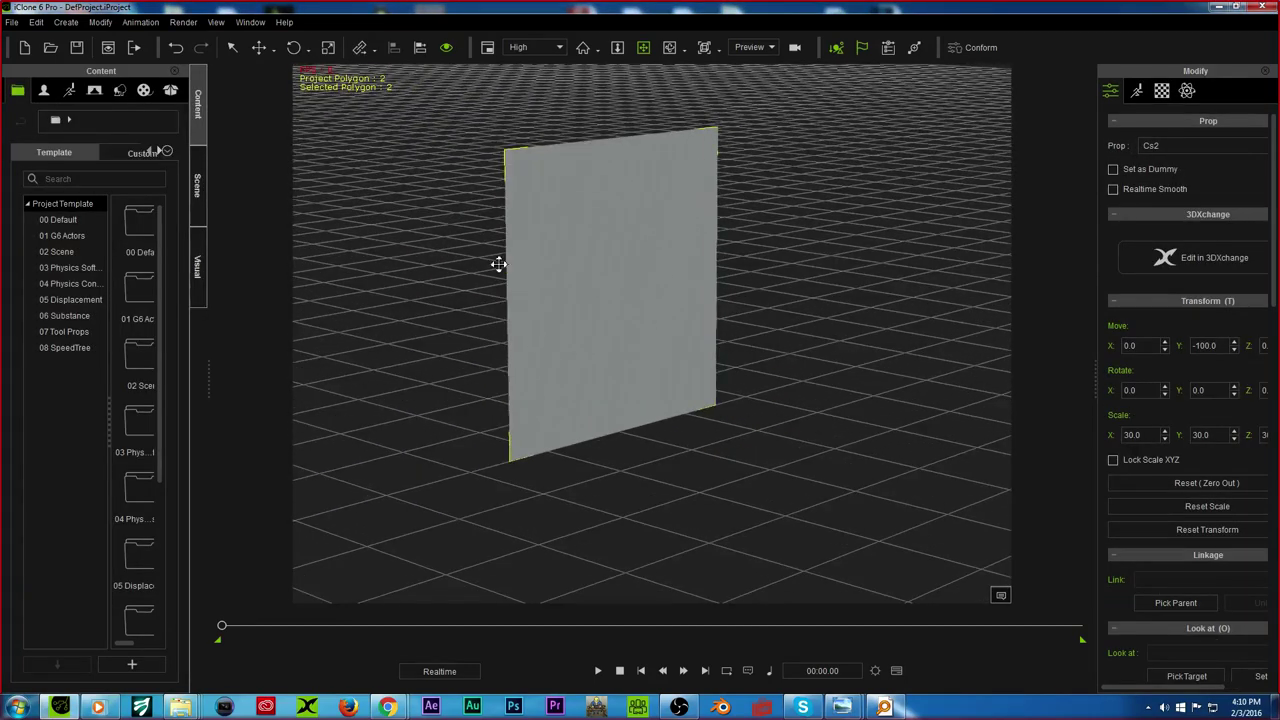
Step: Duplicate the wall by sliding a copy along the Y axis to about -411.5, without using Multi-Duplicate
key("ctrl+d")
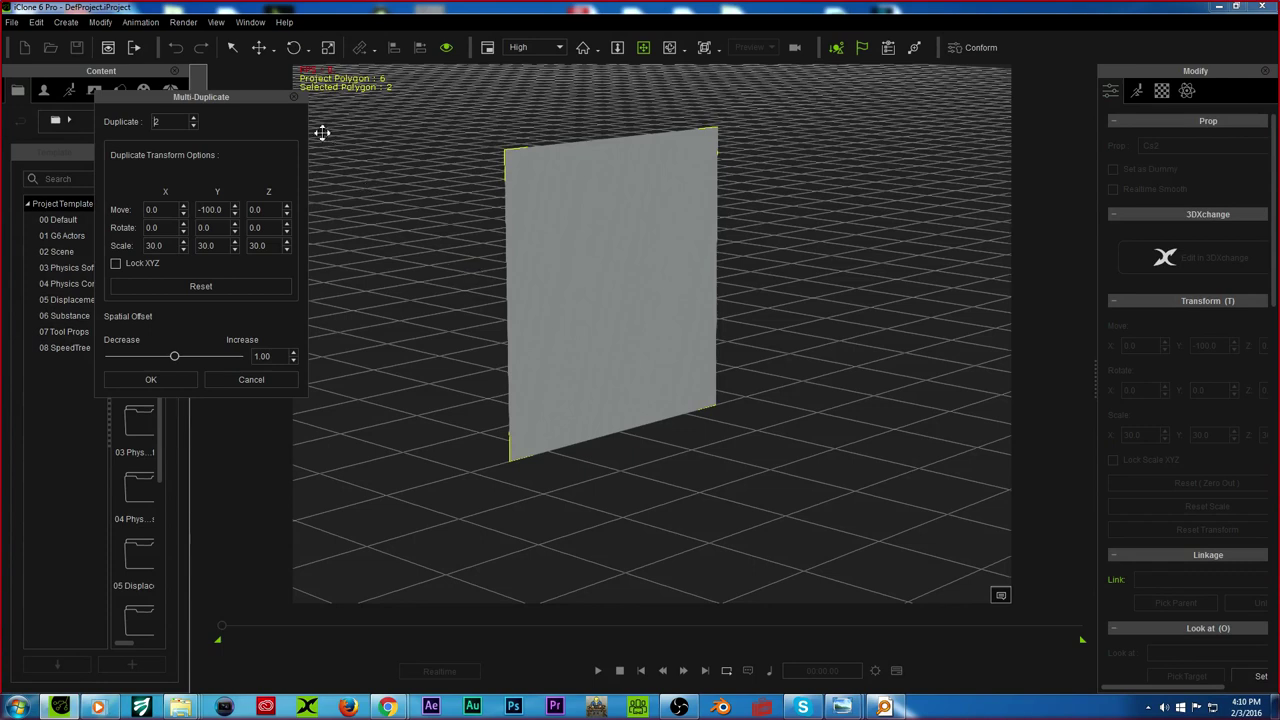
left_click(294, 97)
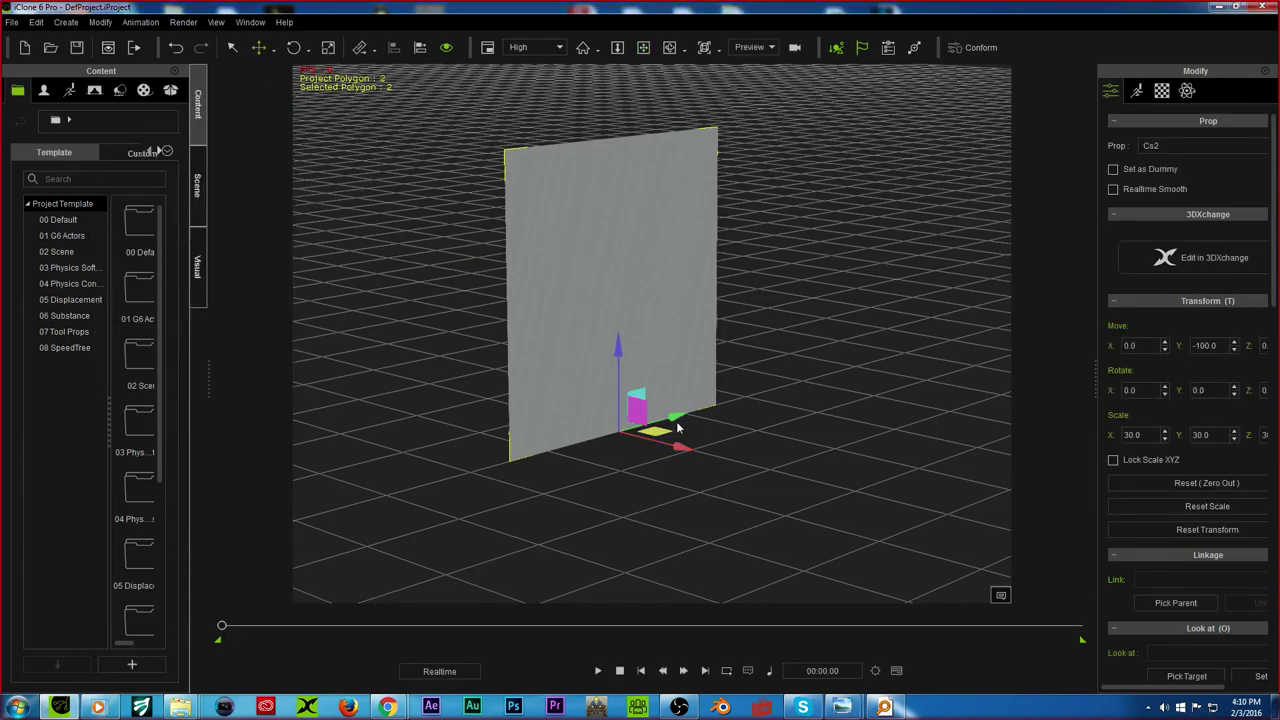
left_click_drag(679, 419, 449, 515, "shift")
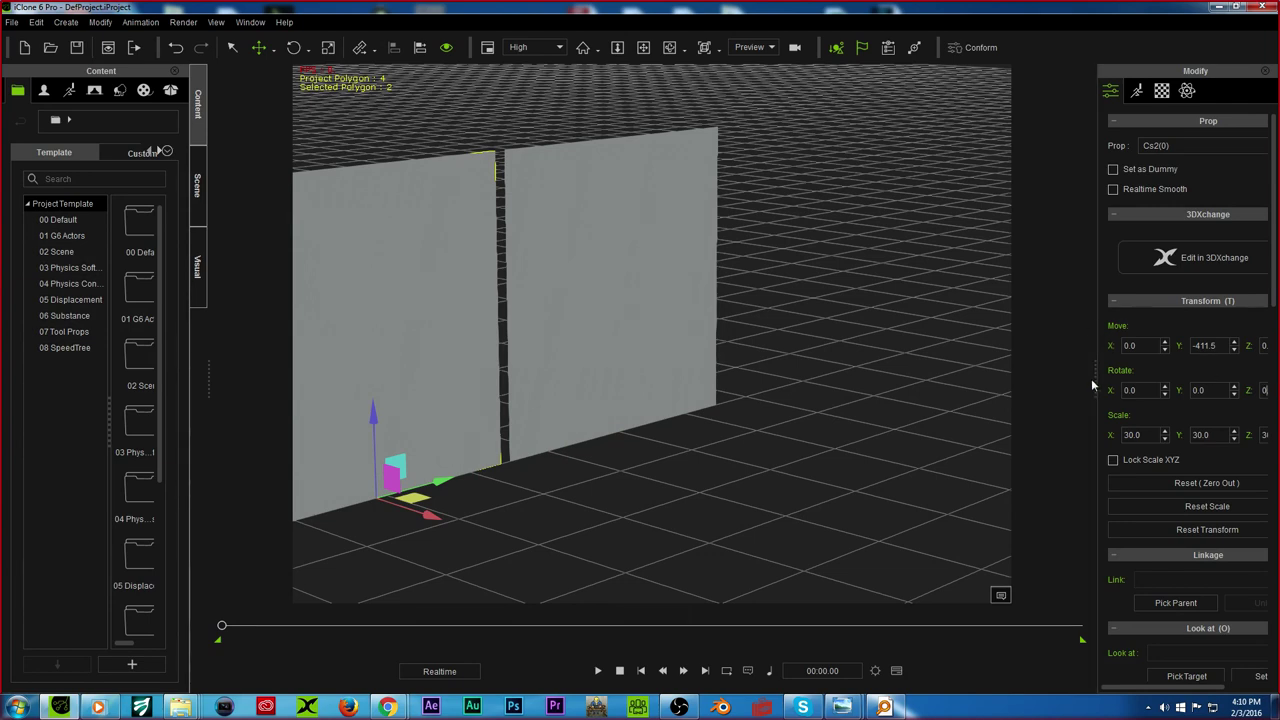
Step: Widen the transform settings area and set the wall copy's Z rotation to 270°
left_click_drag(1091, 378, 1010, 384)
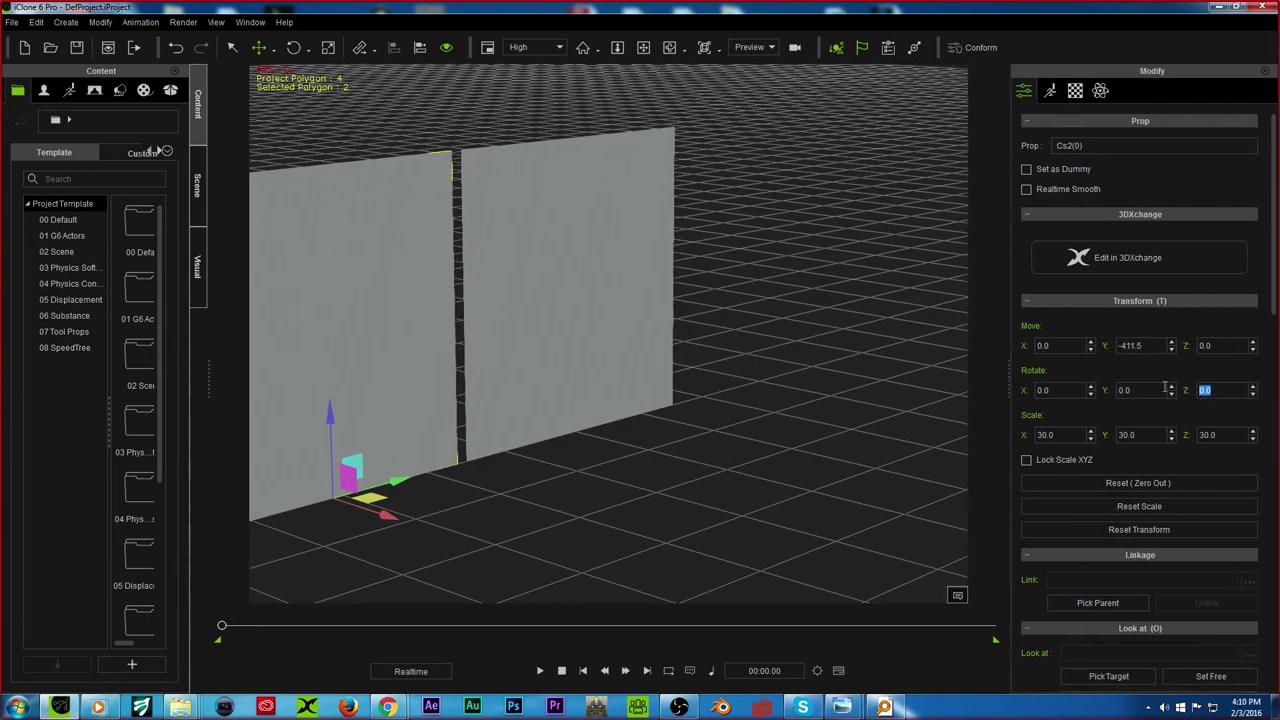
type("90")
key("Return")
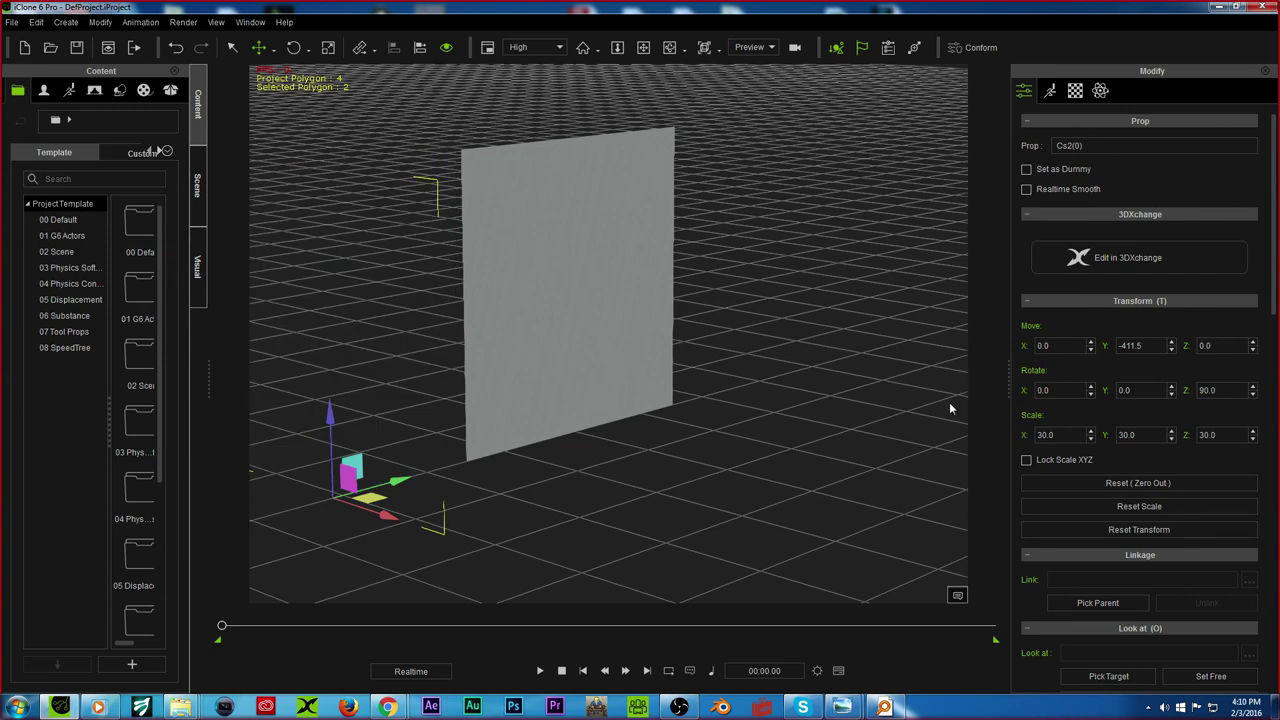
type("270")
key("Return")
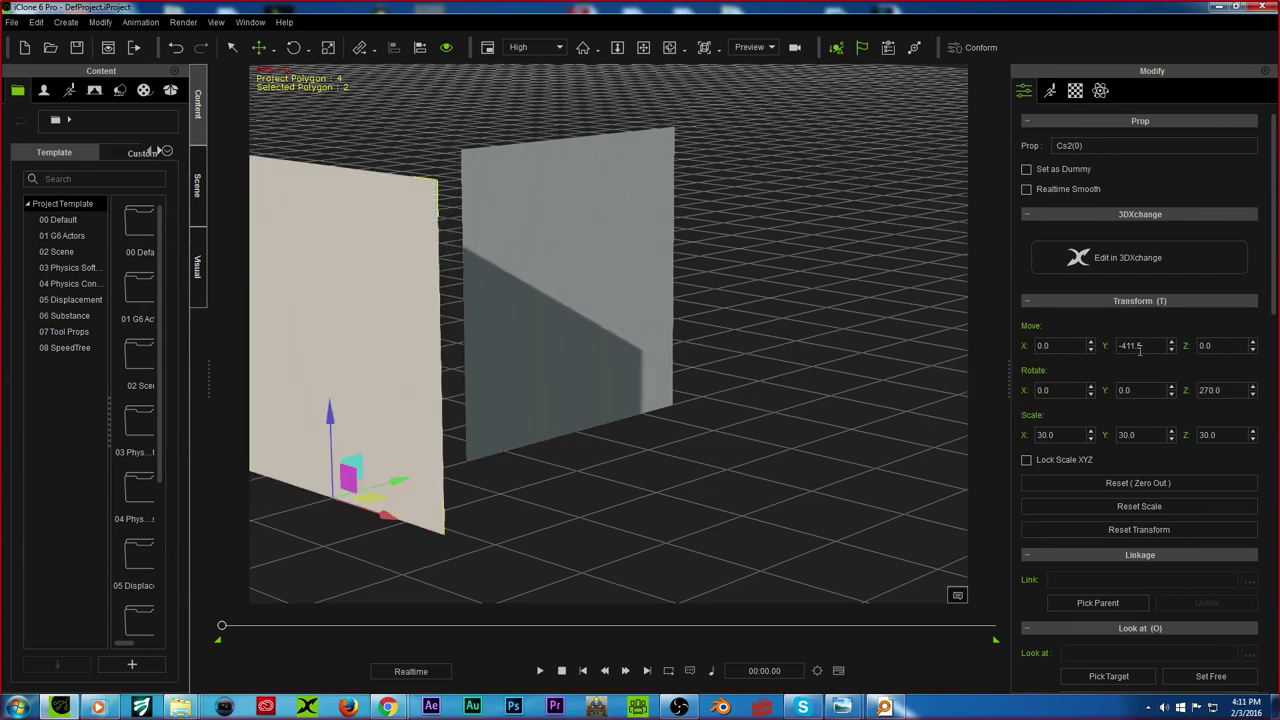
Step: Try the rotated wall copy at Y positions 300 and 150
type("300")
key("Return")
double_click(1146, 346)
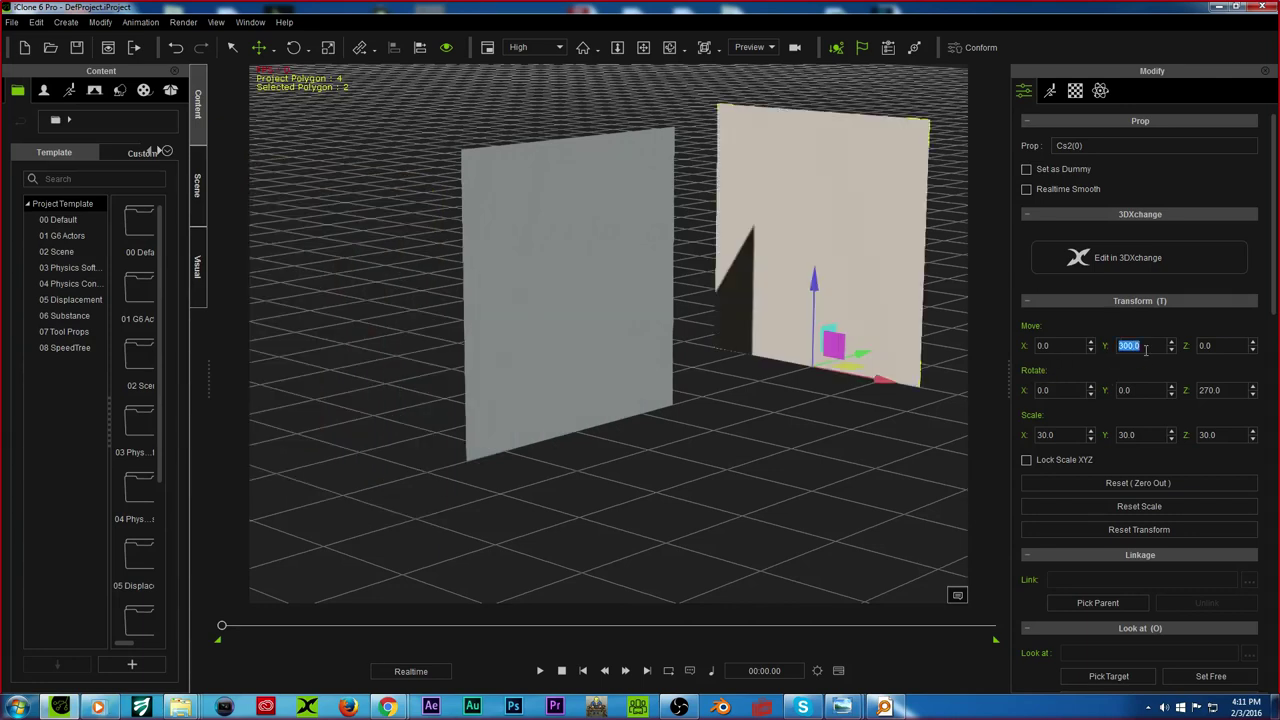
type("150")
key("Return")
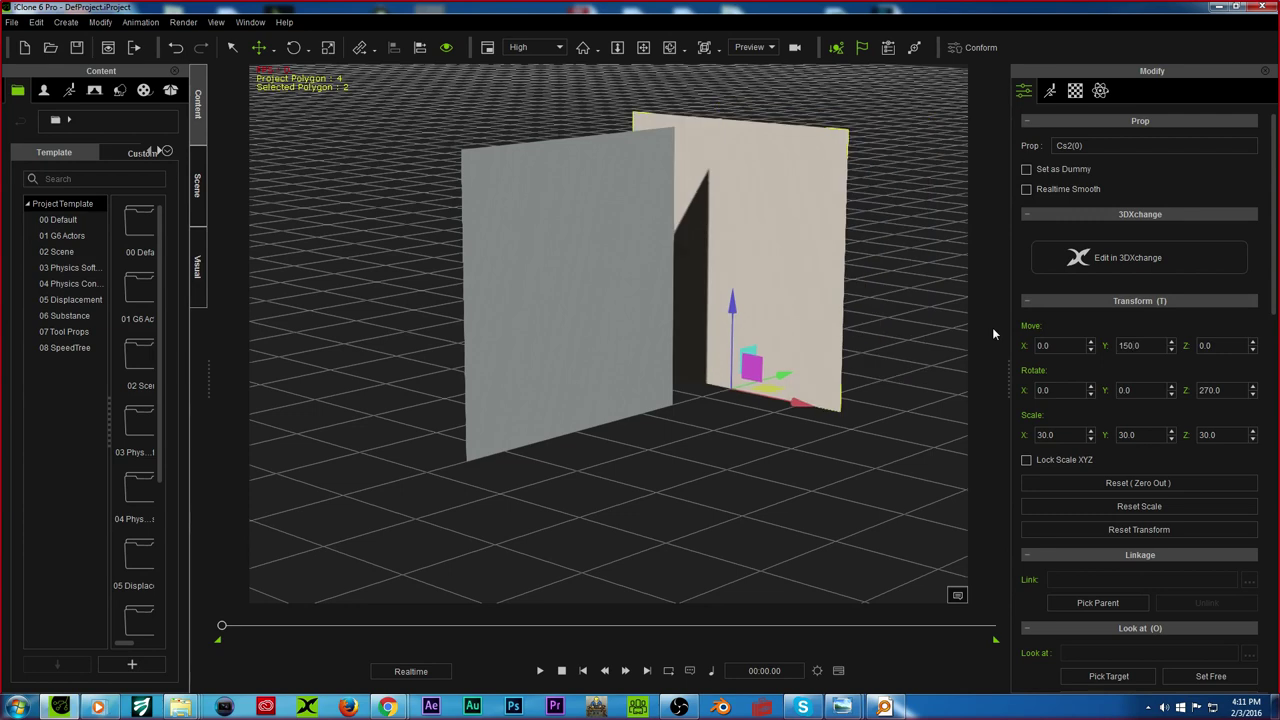
Step: Move the rotated wall copy to X -150 and Y -250 so it forms a corner with the original wall
left_click_drag(798, 400, 548, 471)
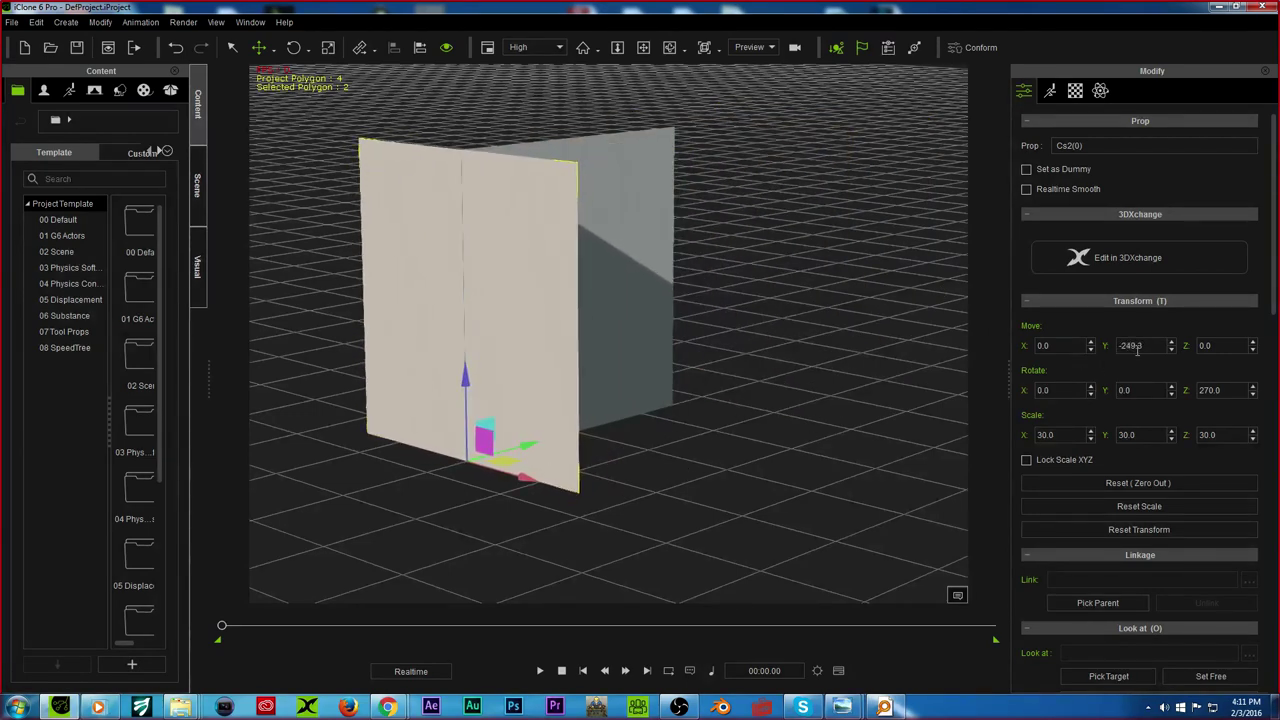
left_click_drag(1139, 350, 1104, 349)
left_click_drag(531, 479, 420, 449)
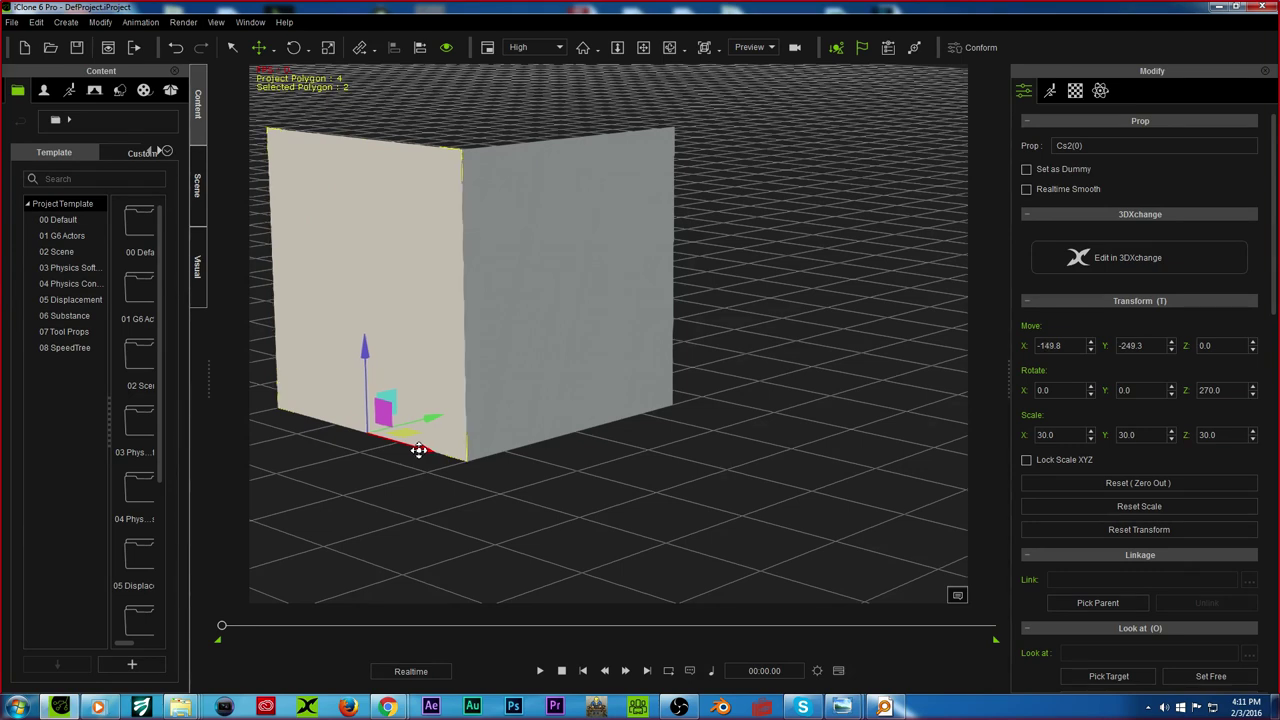
left_click_drag(1158, 347, 1118, 347)
type("-250")
key("Return")
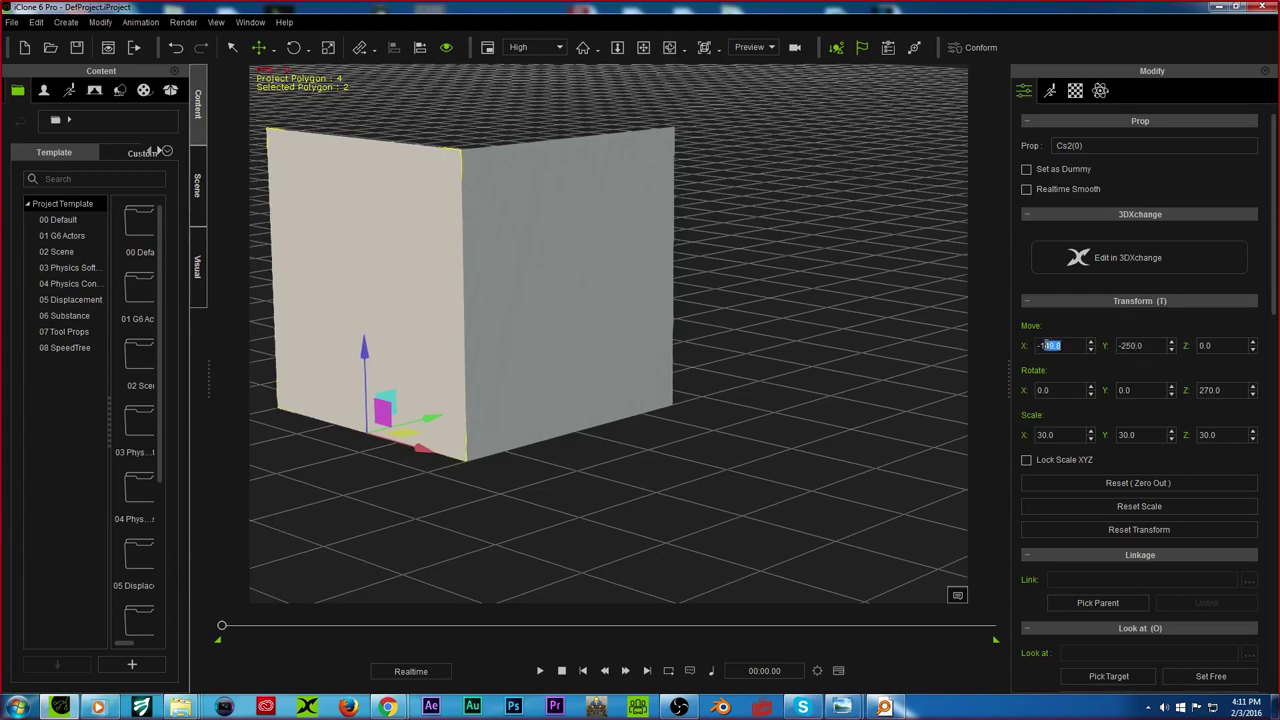
Step: Add the Roof Corner prop from the Basic Sets folder to the scene
left_click(643, 48)
left_click_drag(643, 94, 520, 274)
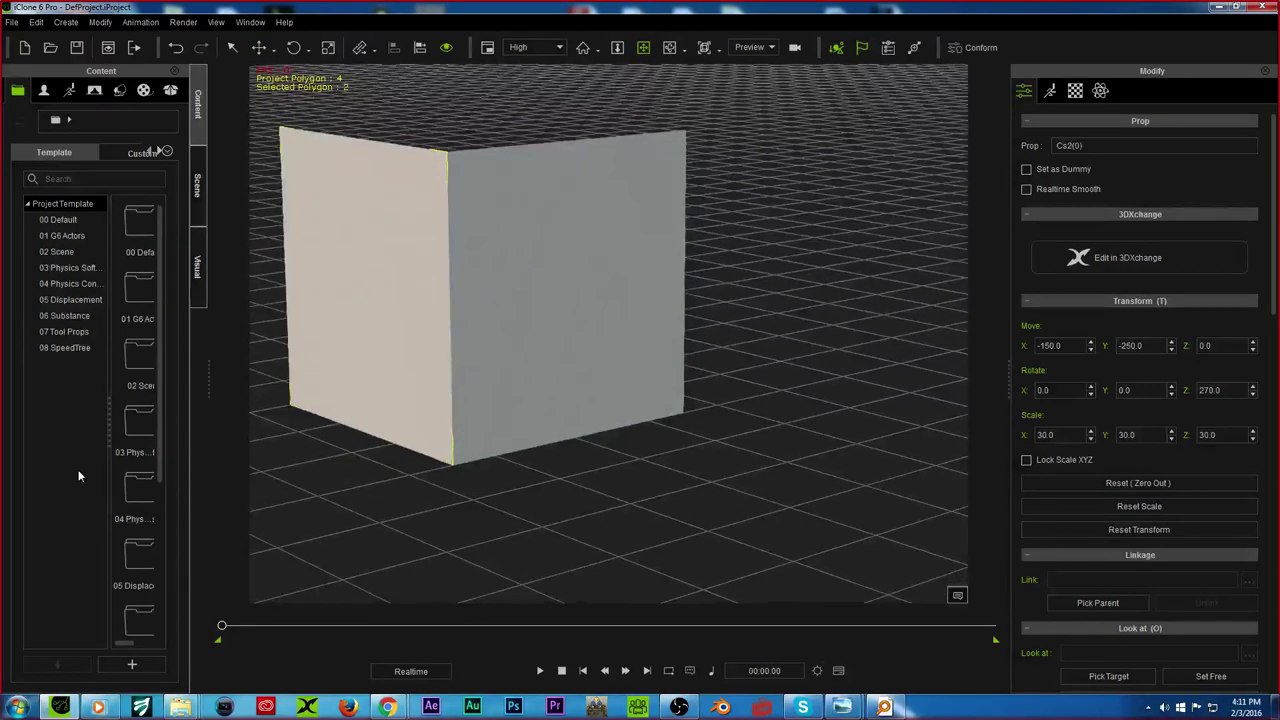
mouse_move(182, 706)
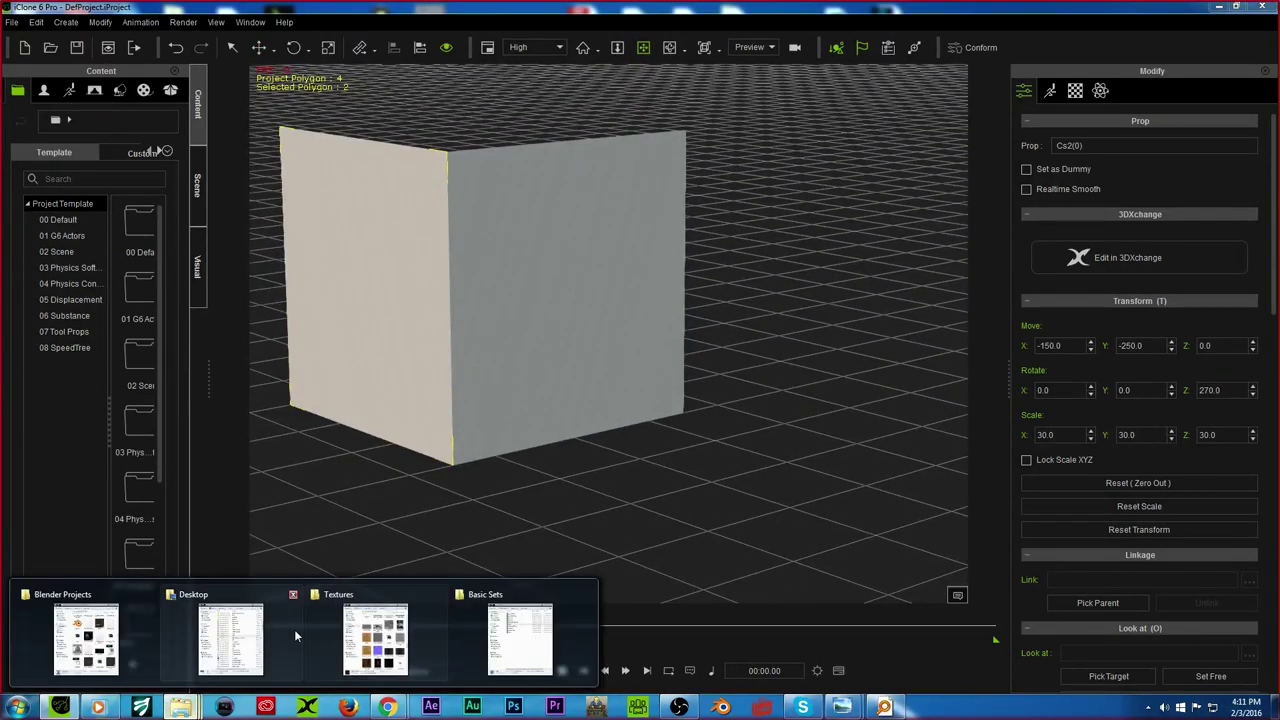
left_click(519, 638)
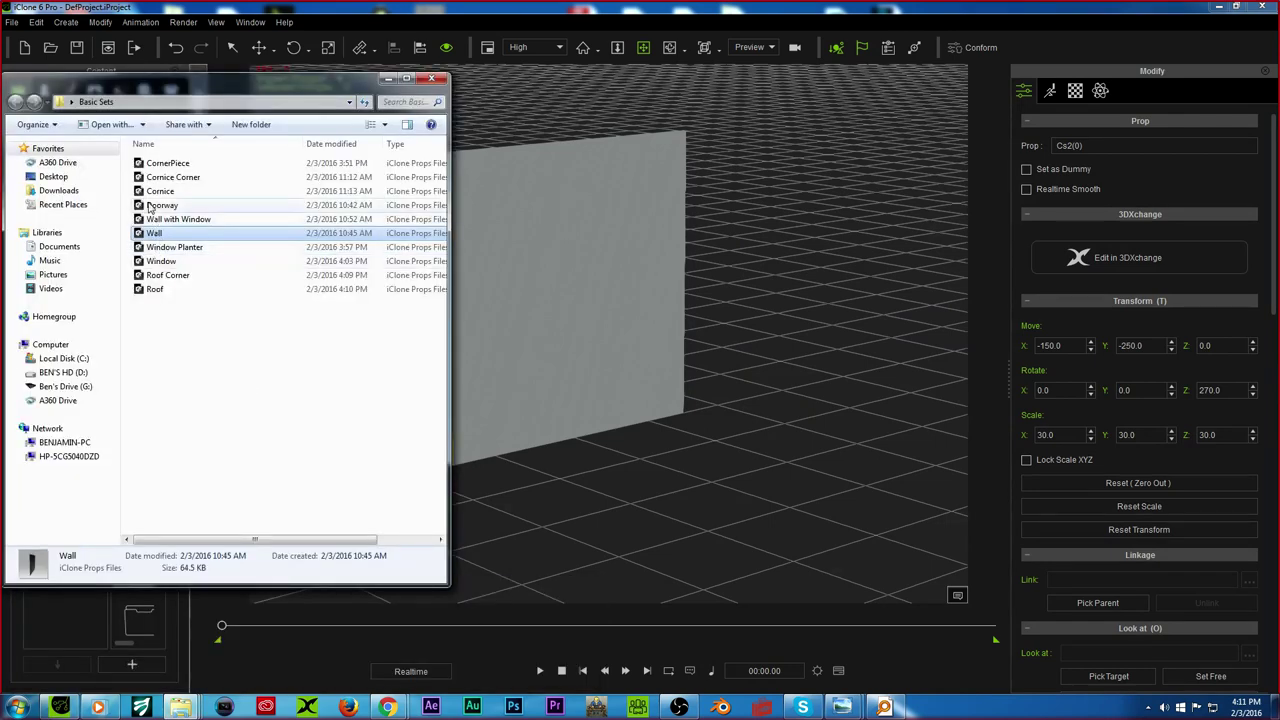
left_click_drag(166, 275, 523, 431)
left_click_drag(576, 277, 676, 326)
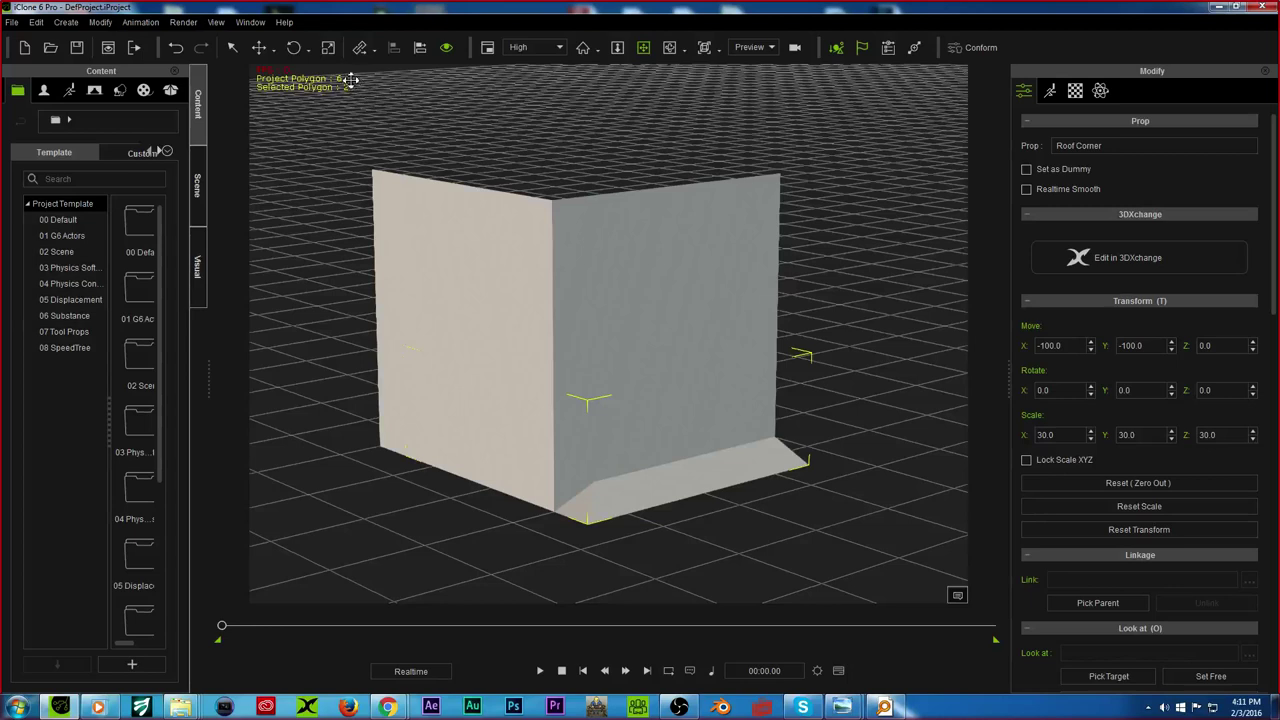
Step: Place the Roof Corner on top of the walls at X -150 and Z 300
key("w")
left_click_drag(660, 477, 627, 466)
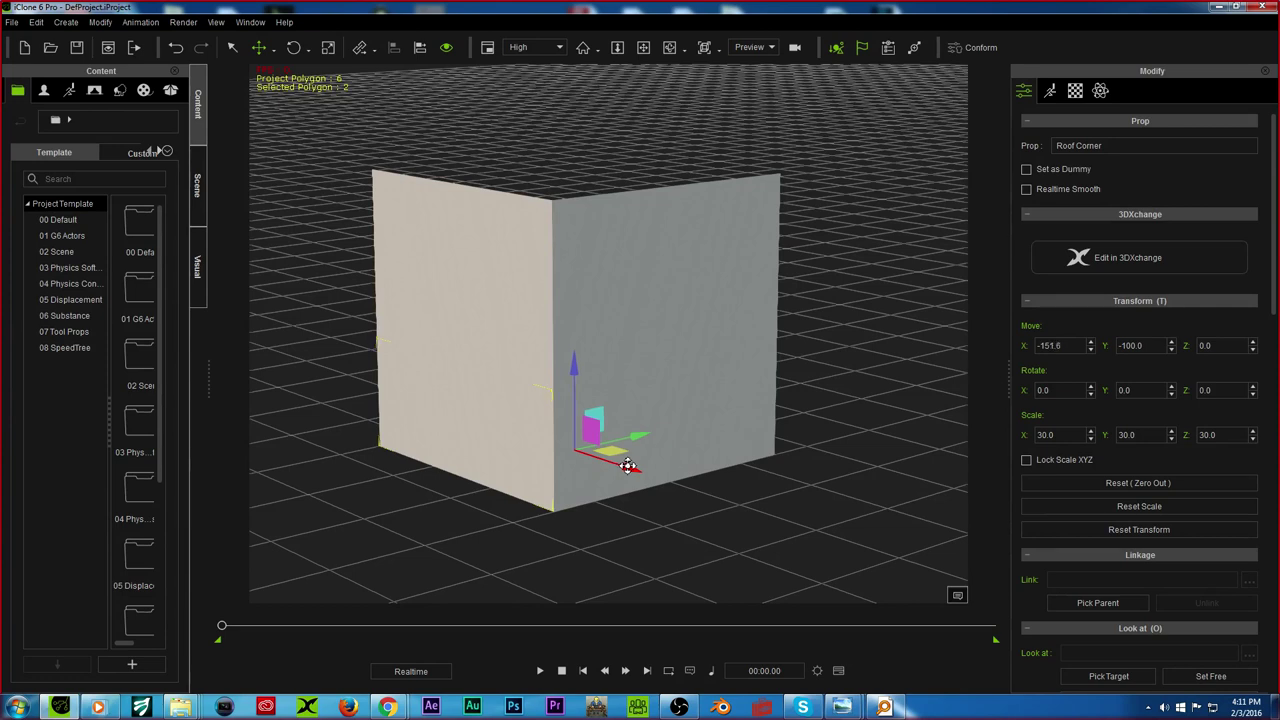
left_click_drag(575, 390, 596, 85)
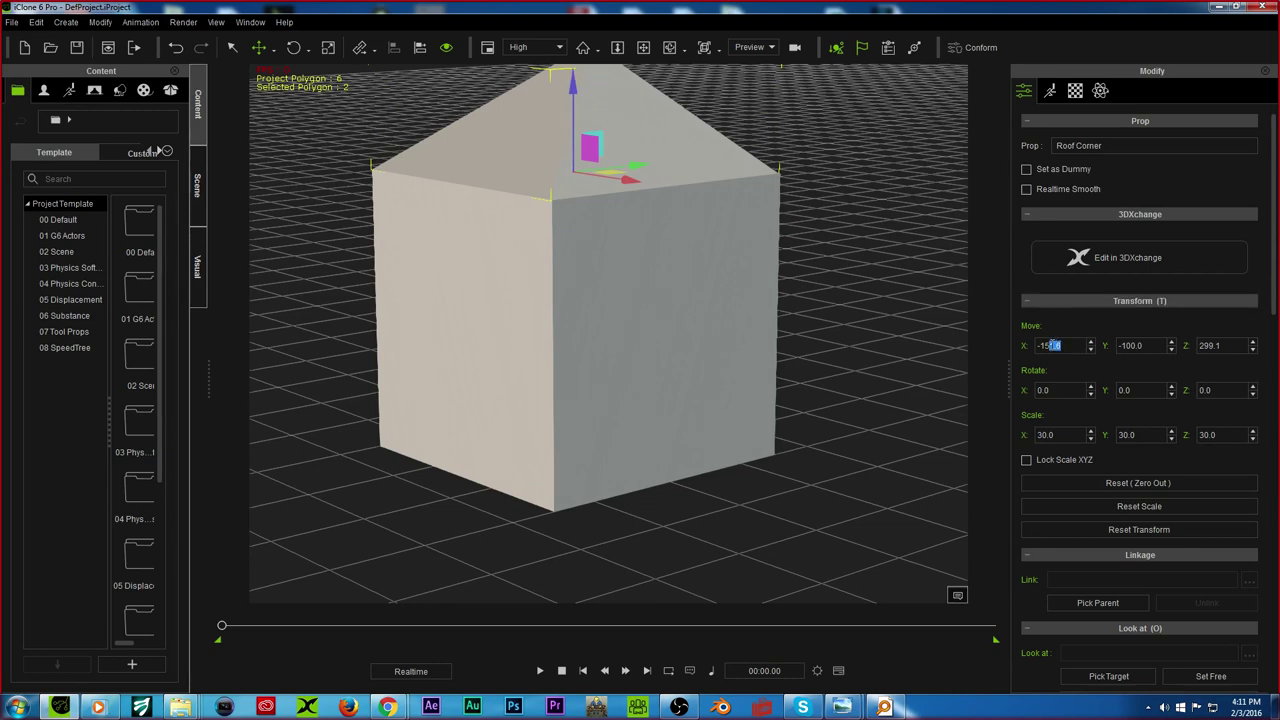
key("Return")
double_click(1225, 346)
type("300")
key("Return")
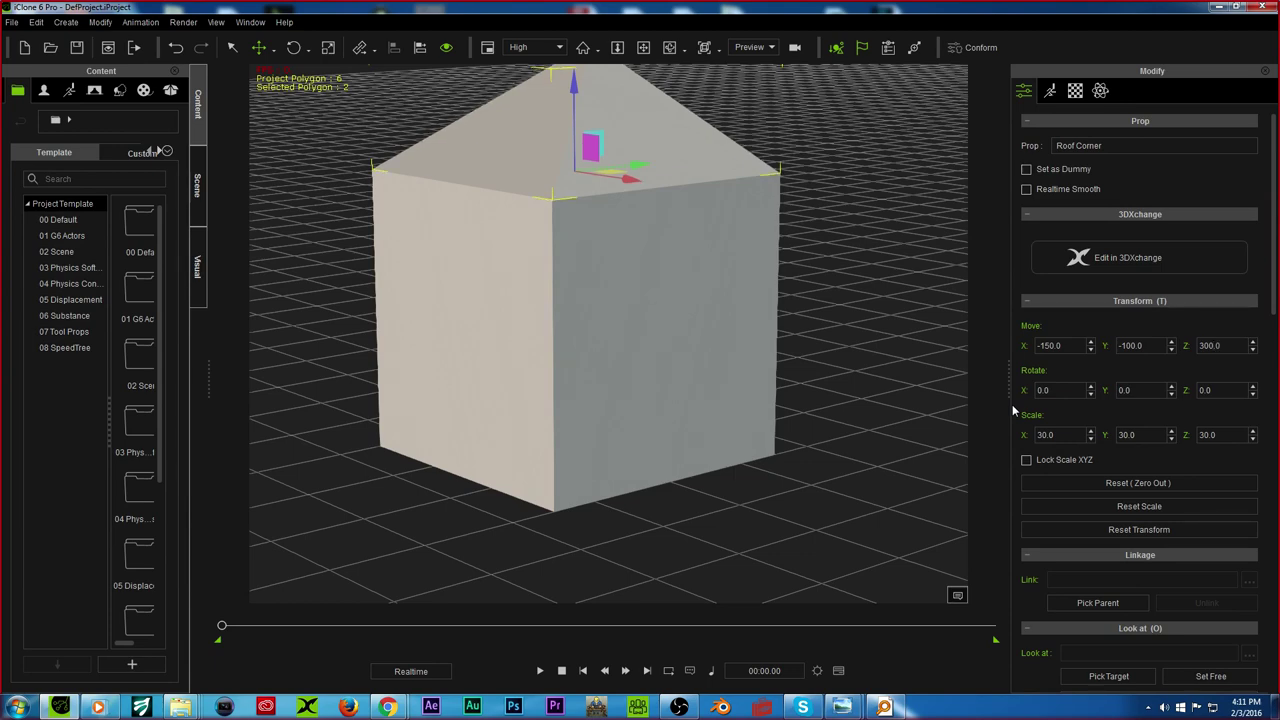
Step: Open the Documents library in a new file browser window
left_click(643, 47)
right_click_drag(640, 420, 503, 256)
left_click_drag(503, 256, 782, 318)
left_click_drag(626, 283, 714, 203)
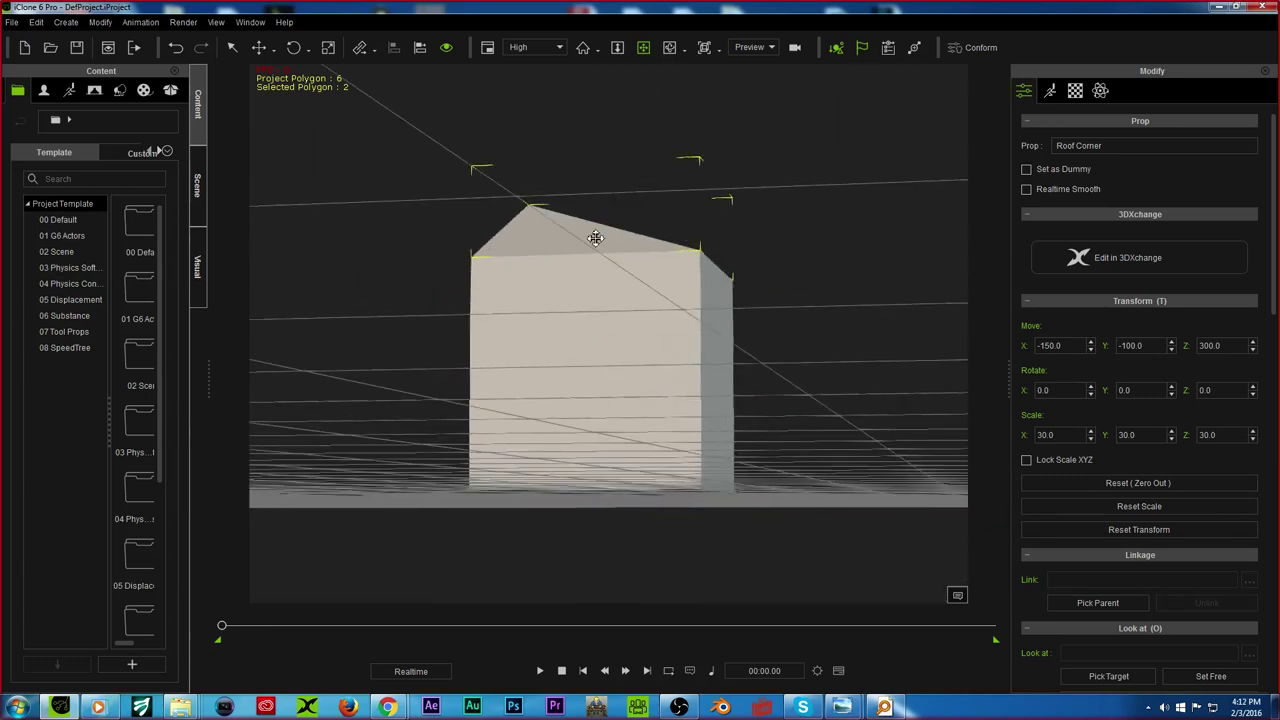
left_click_drag(609, 202, 504, 525)
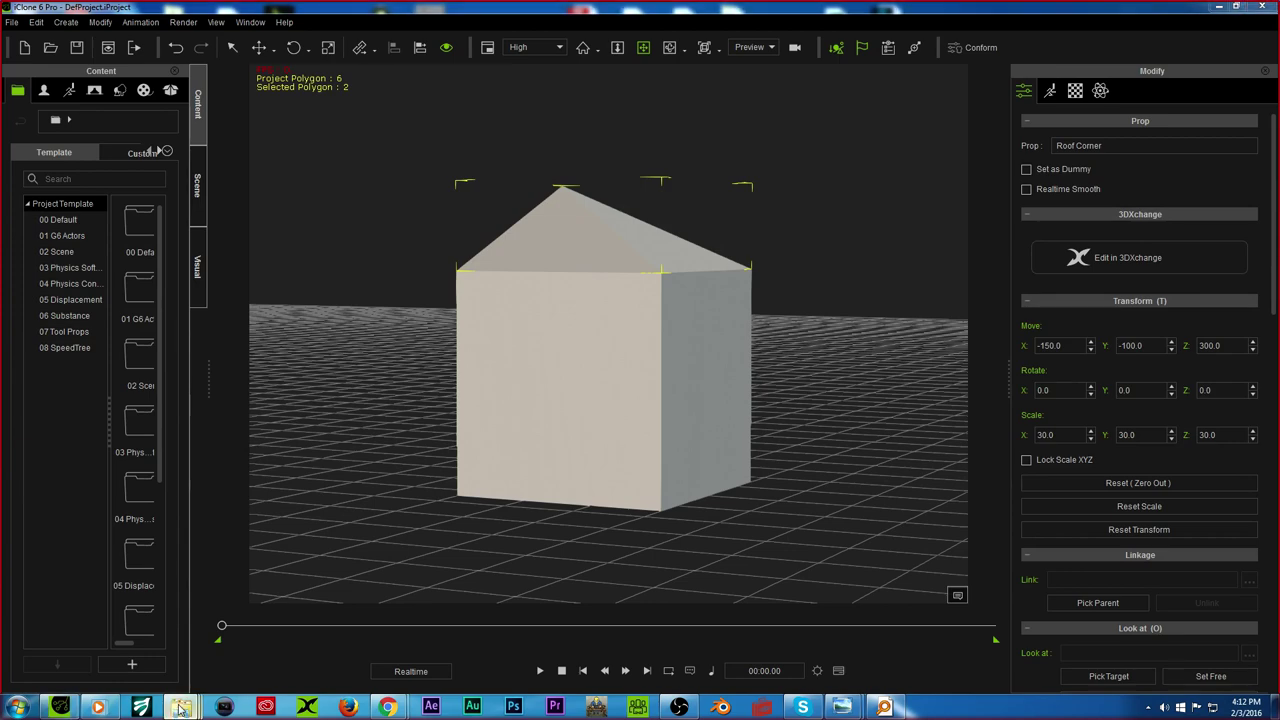
left_click(15, 705)
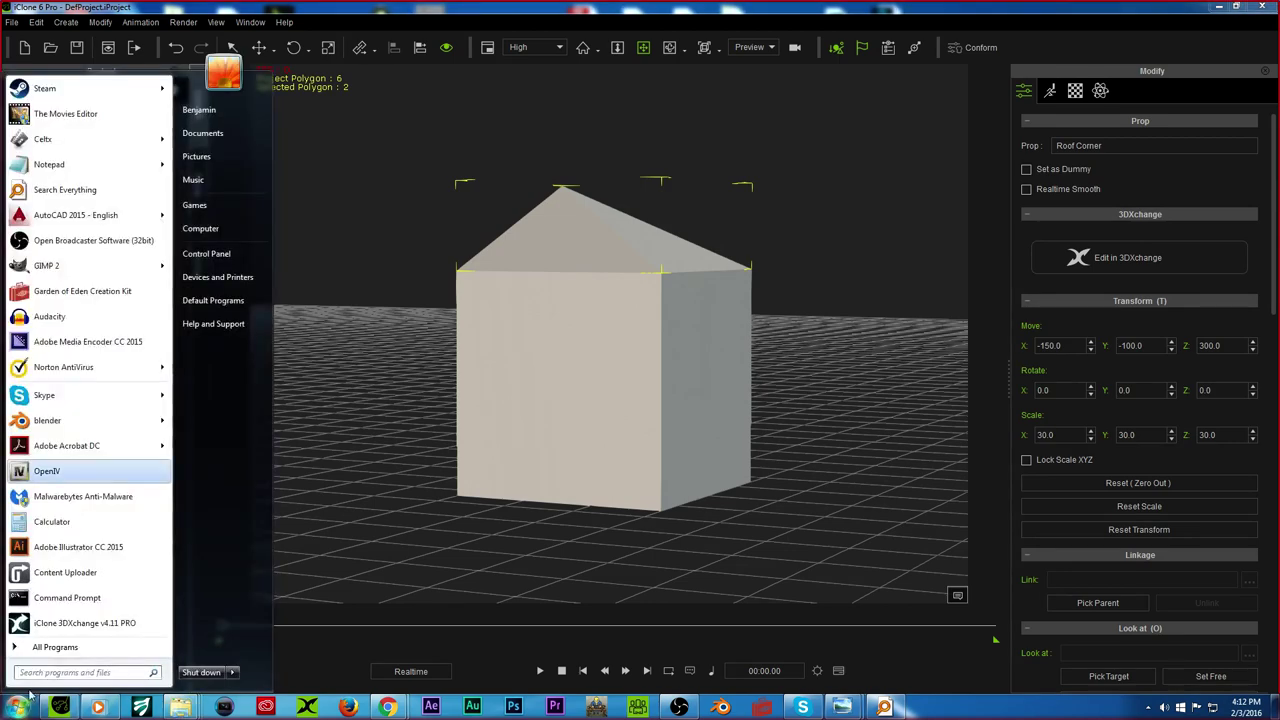
left_click(215, 113)
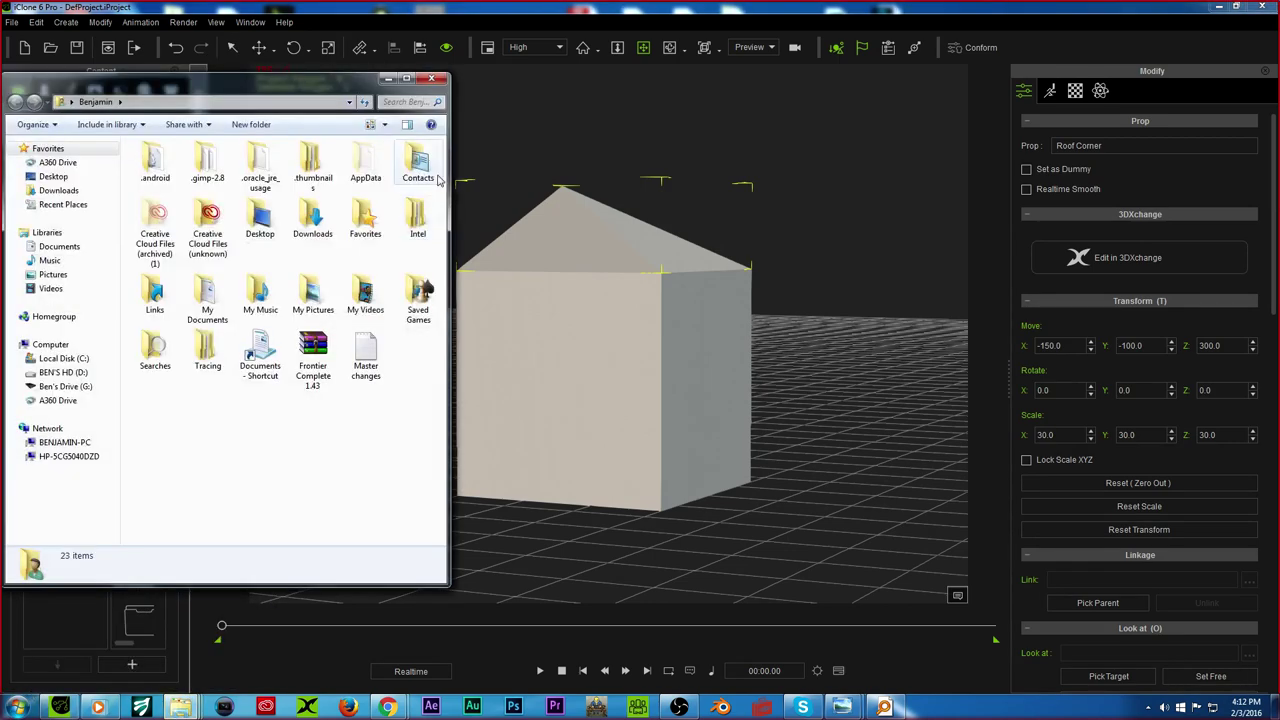
left_click(268, 225)
double_click(268, 225)
scroll(215, 290, "down", 3)
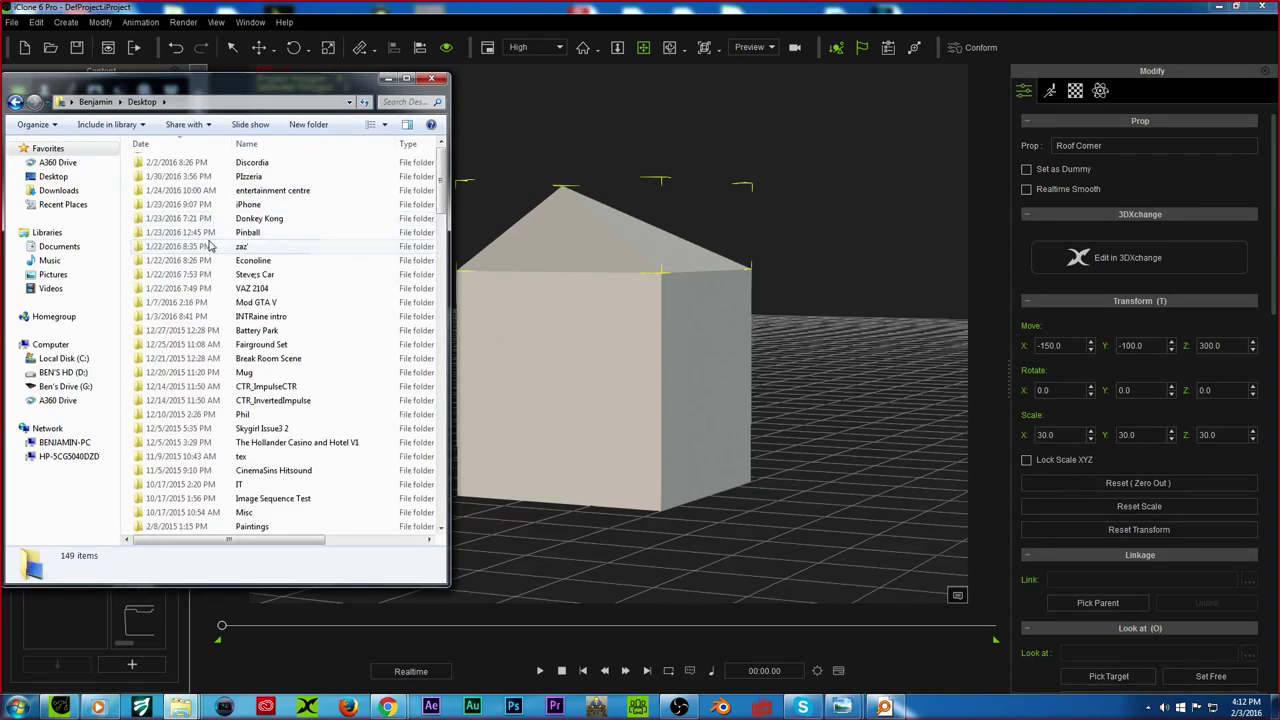
scroll(217, 292, "up", 3)
left_click(59, 246)
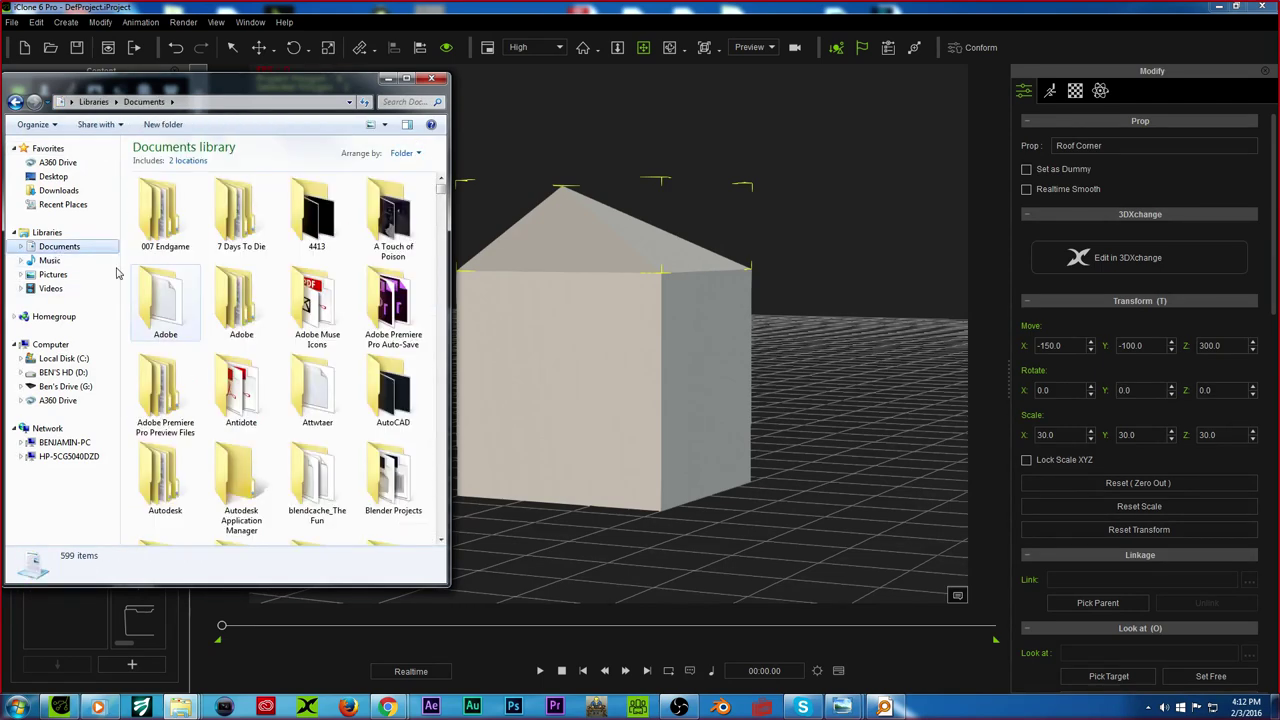
Step: Browse to the Textures folder inside Blender Projects
scroll(318, 316, "down", 2)
scroll(318, 316, "up", 2)
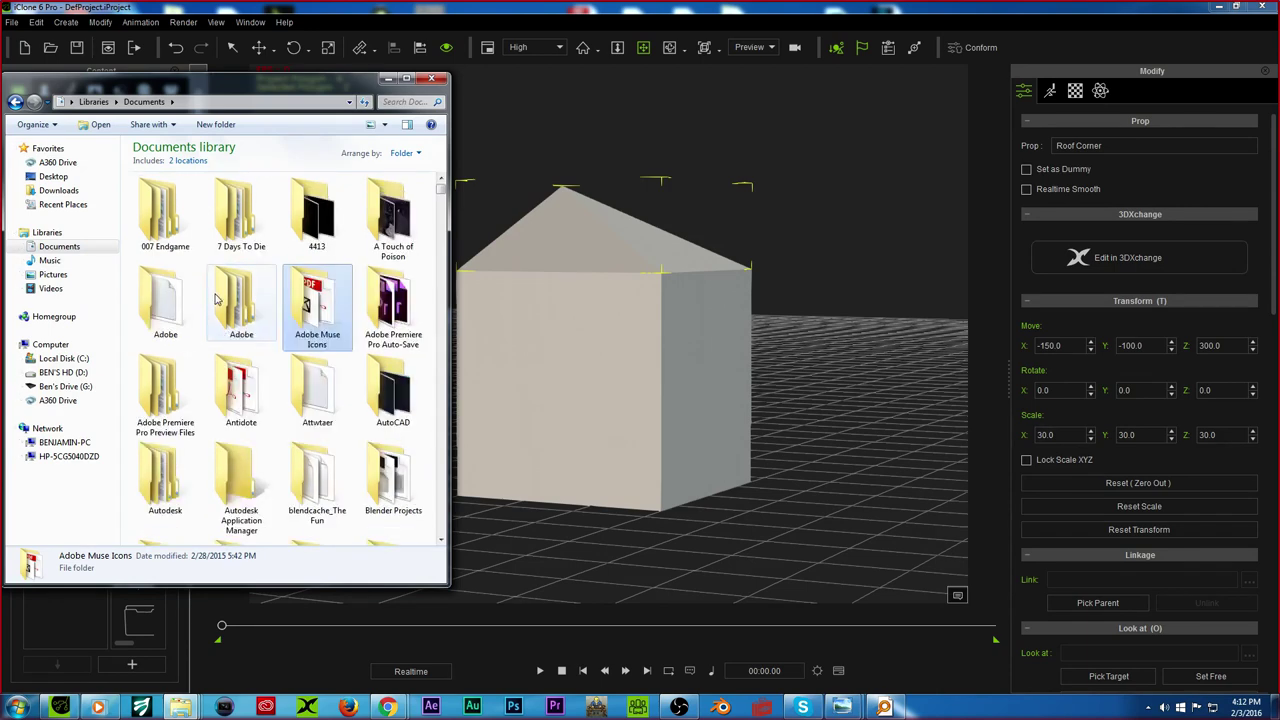
scroll(266, 457, "down", 6)
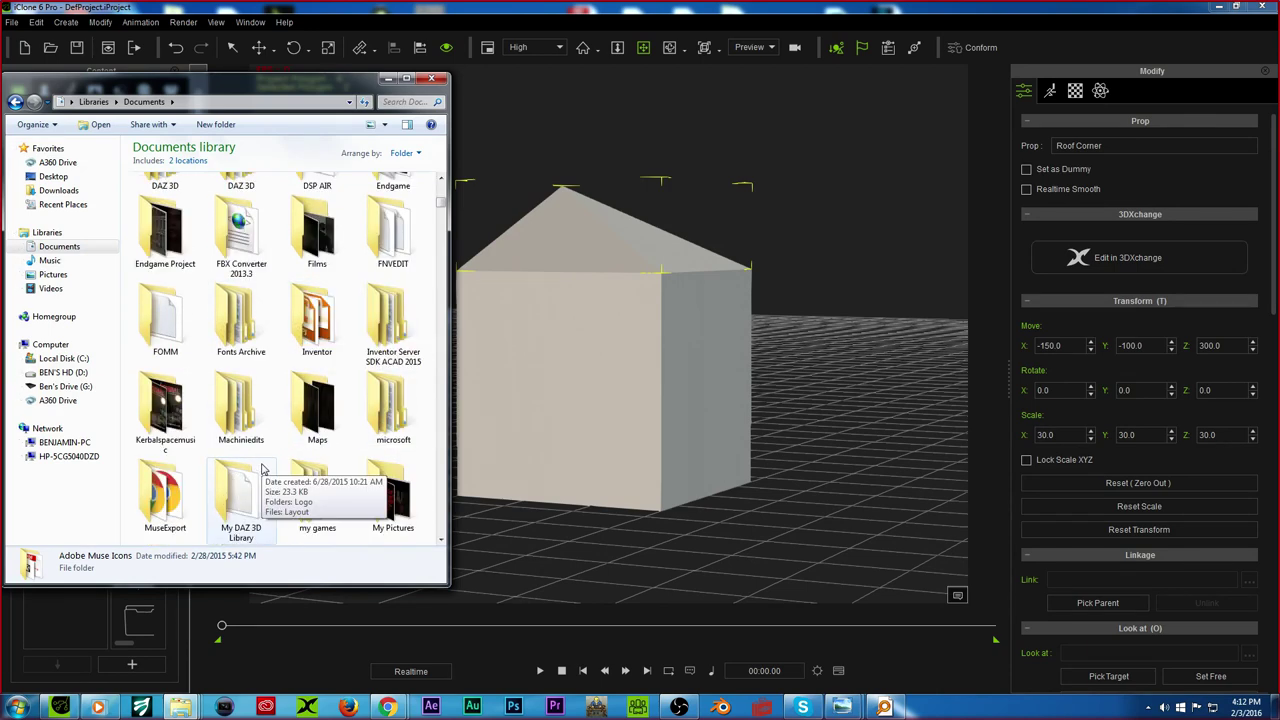
scroll(300, 330, "up", 3)
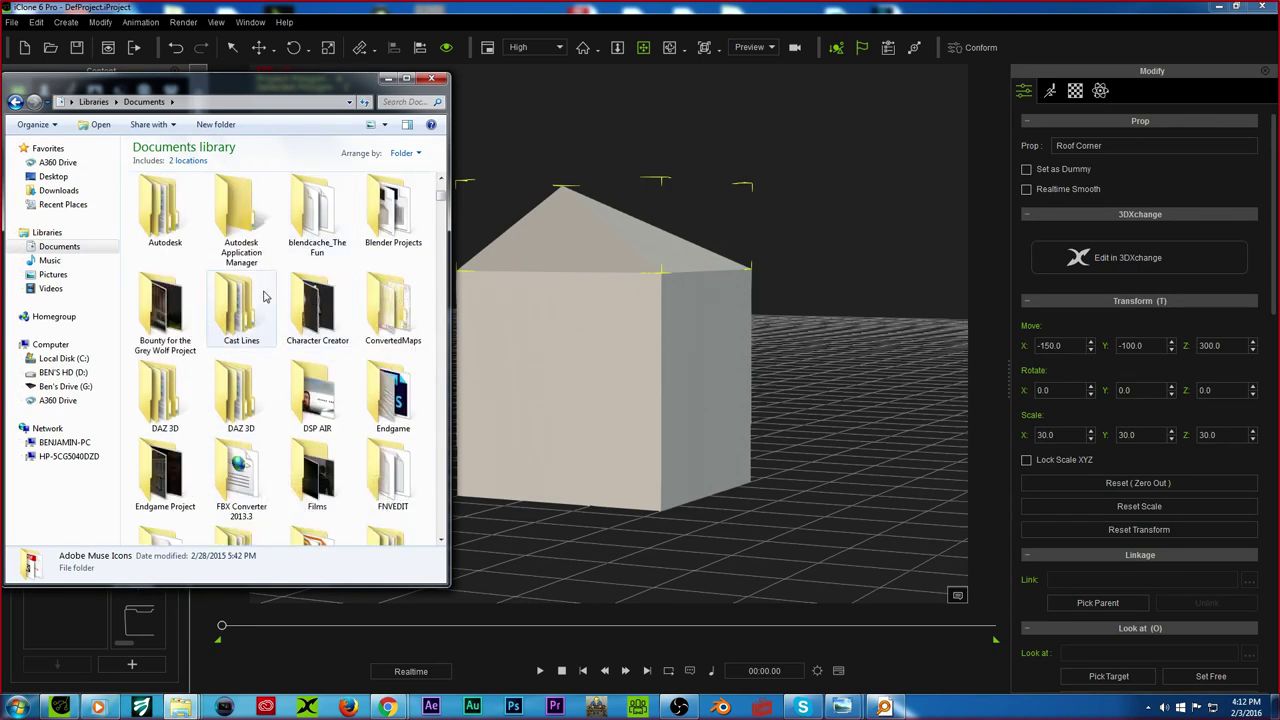
double_click(393, 210)
scroll(266, 328, "down", 10)
scroll(266, 328, "up", 3)
scroll(266, 324, "down", 3)
scroll(266, 324, "up", 3)
double_click(317, 298)
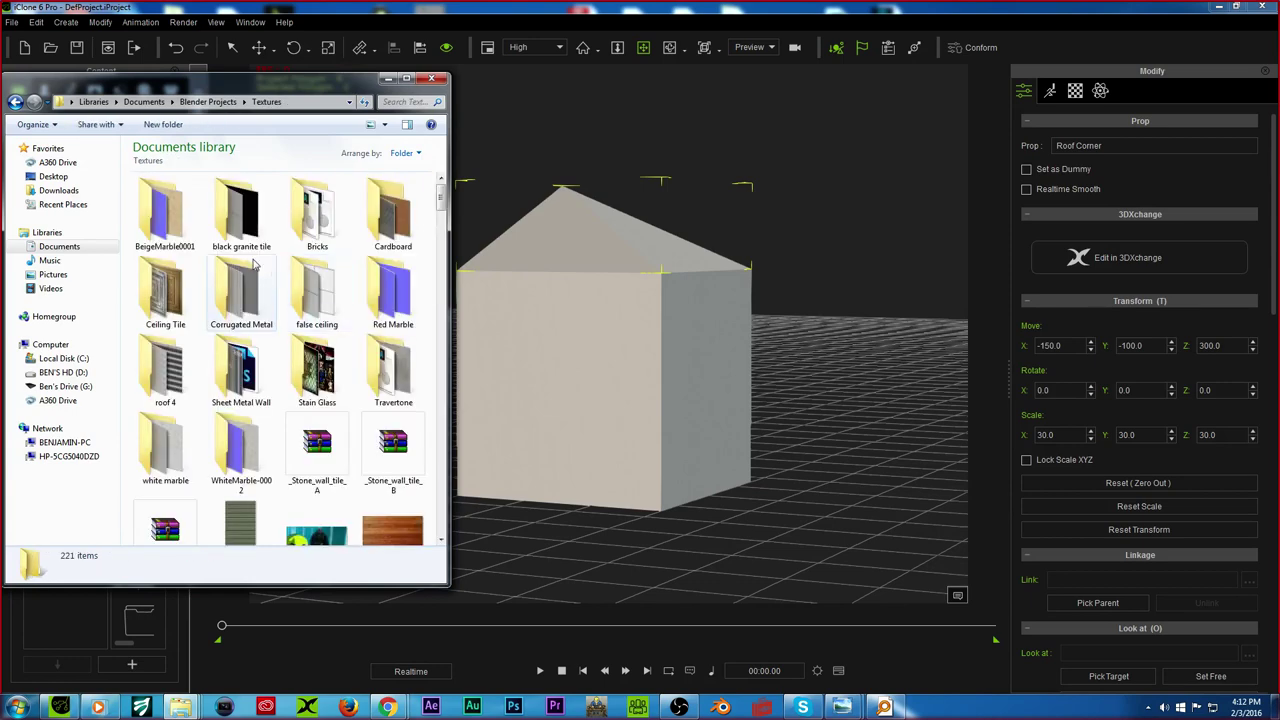
Step: Apply the diffuseSlate image from the Textures folder to the roof corner
scroll(260, 283, "down", 5)
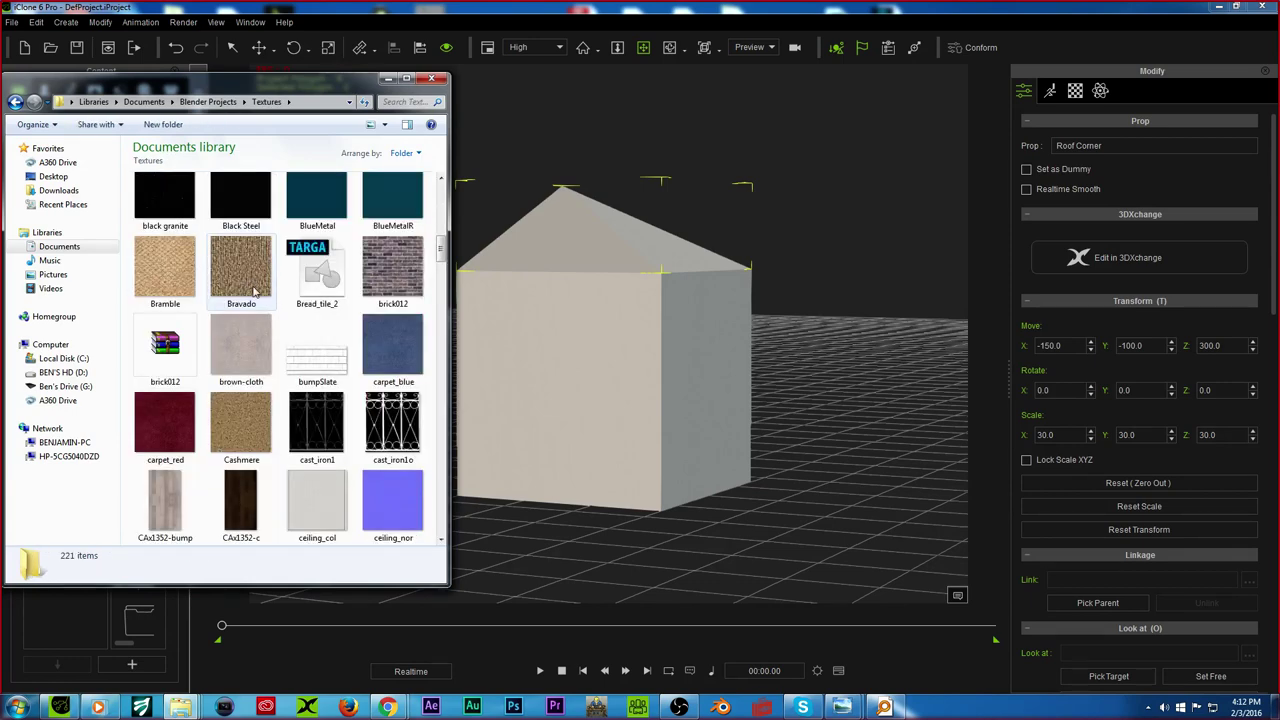
scroll(300, 358, "down", 6)
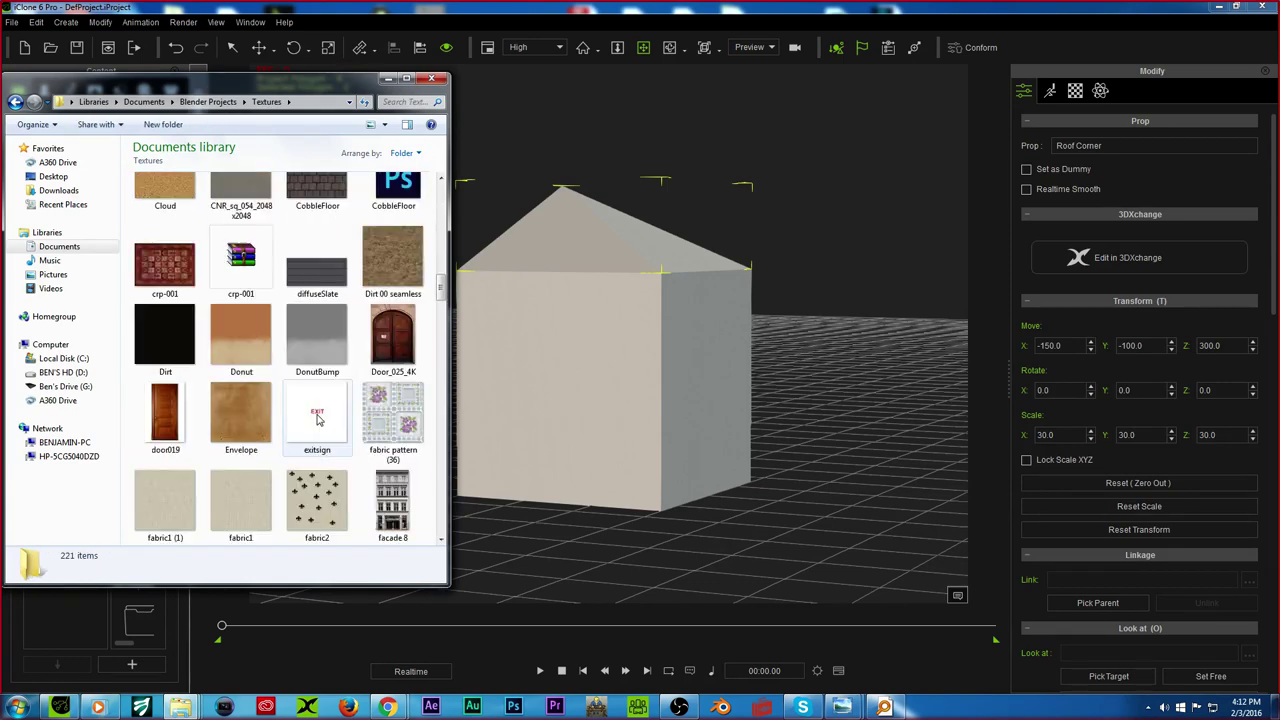
left_click_drag(317, 262, 560, 247)
right_click_drag(560, 247, 367, 454, "alt")
left_click_drag(588, 384, 597, 365, "alt")
right_click_drag(597, 366, 697, 243)
scroll(650, 273, "up", 5)
left_click_drag(650, 273, 688, 403)
mouse_move(688, 403)
right_mouse_down()
mouse_move(297, 406)
mouse_move(297, 394)
mouse_move(690, 380)
right_mouse_up()
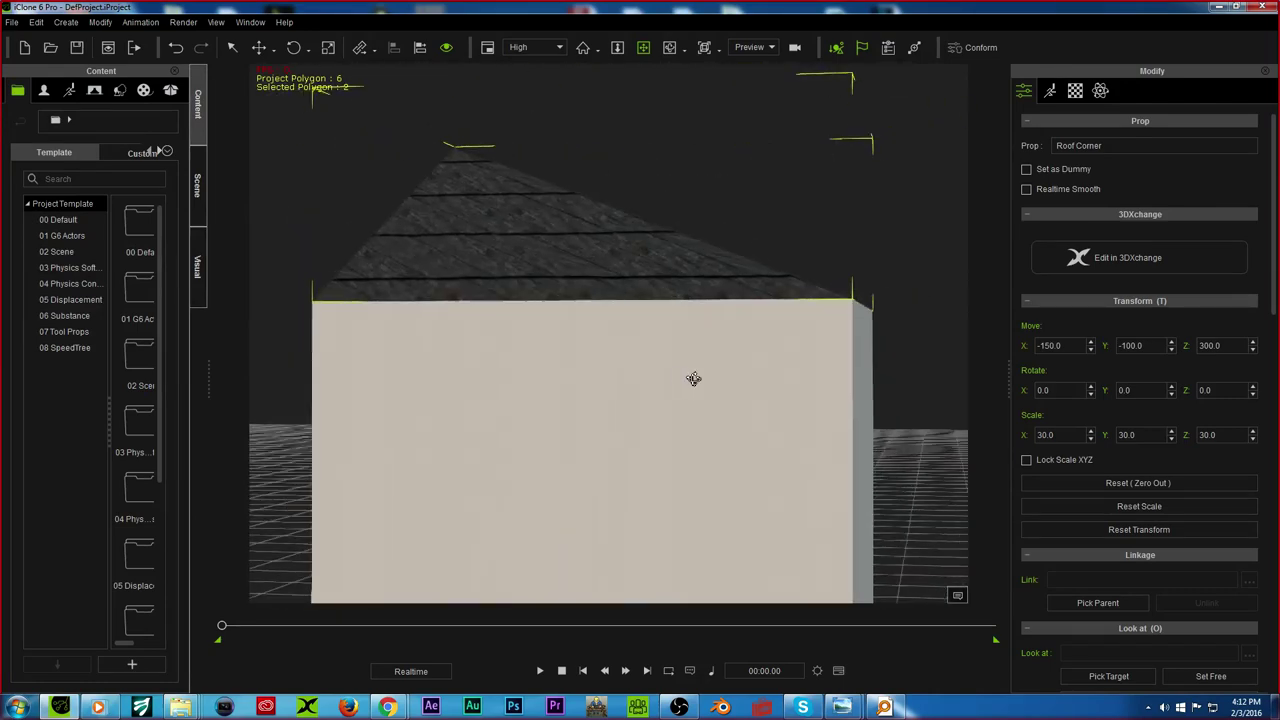
Step: Set the roof corner's diffuse texture tiling to 2 in both U and V
left_click(1075, 91)
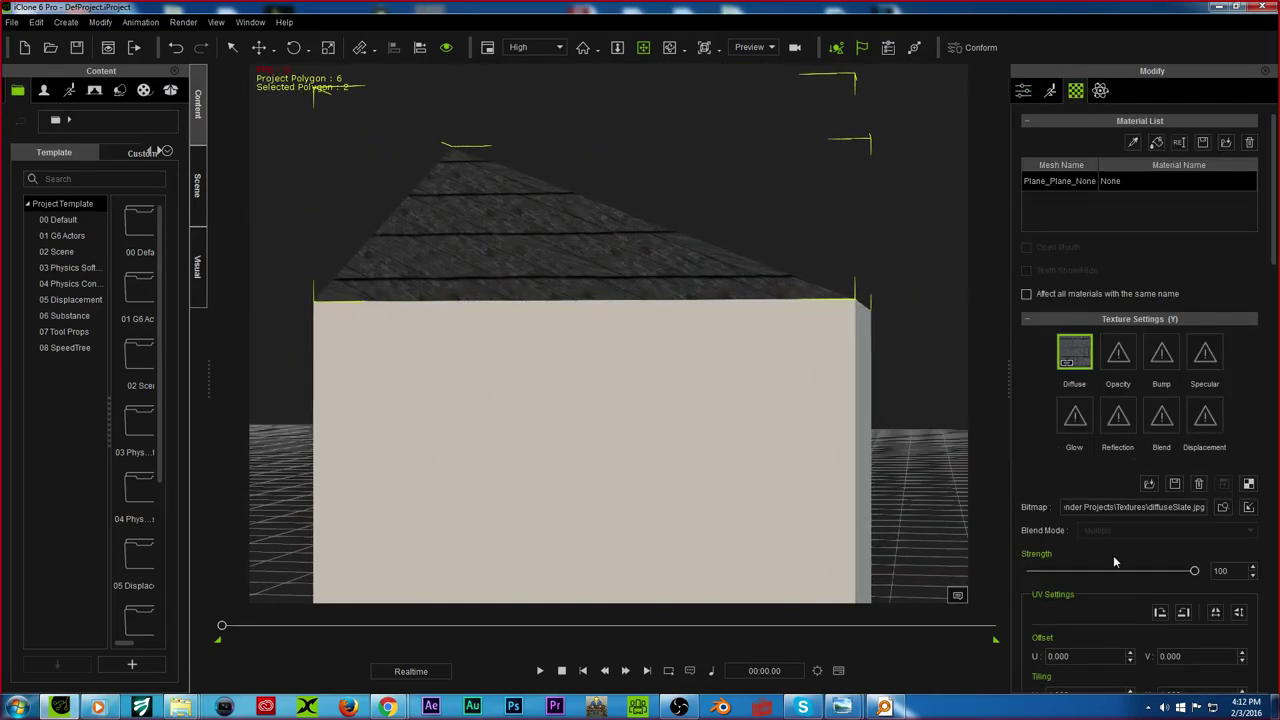
scroll(1113, 555, "down", 2)
type("2")
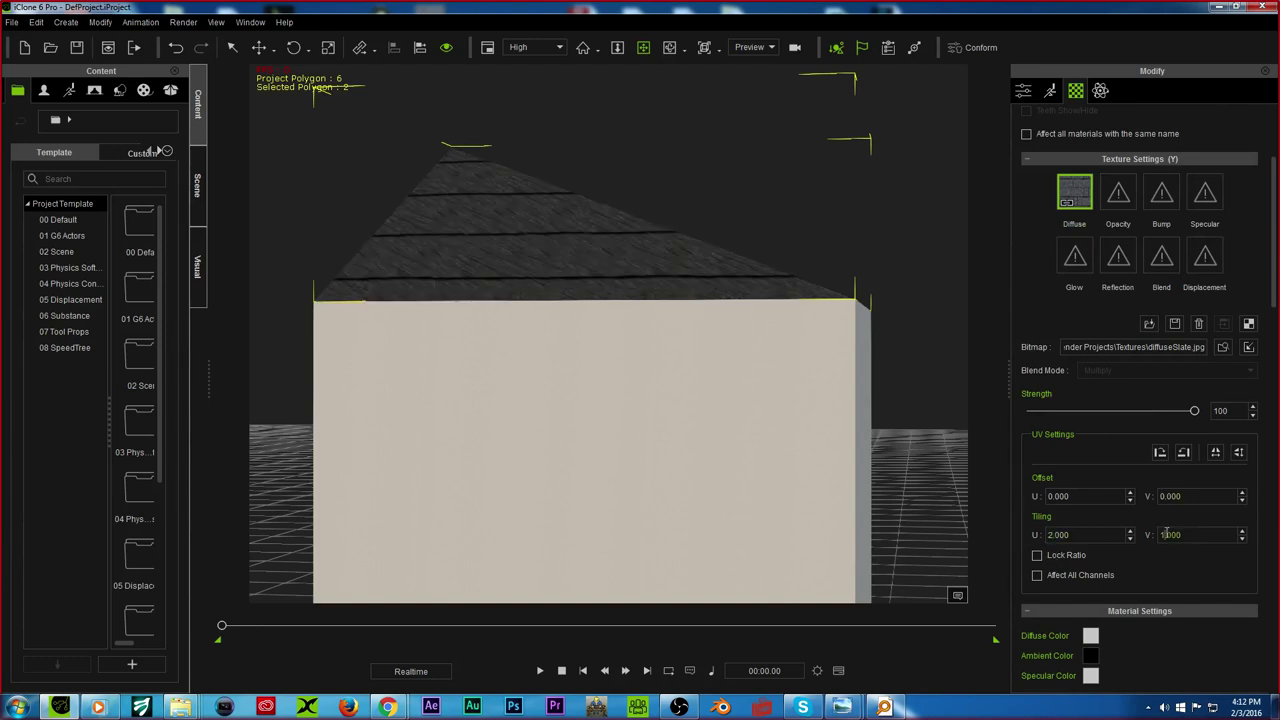
left_click(1126, 580)
Step: Apply the ground104 image from the Textures folder to the original grey wall
right_click_drag(875, 388, 432, 372)
scroll(554, 363, "down", 3)
right_click_drag(557, 360, 612, 177)
right_click_drag(669, 254, 476, 430)
mouse_move(175, 708)
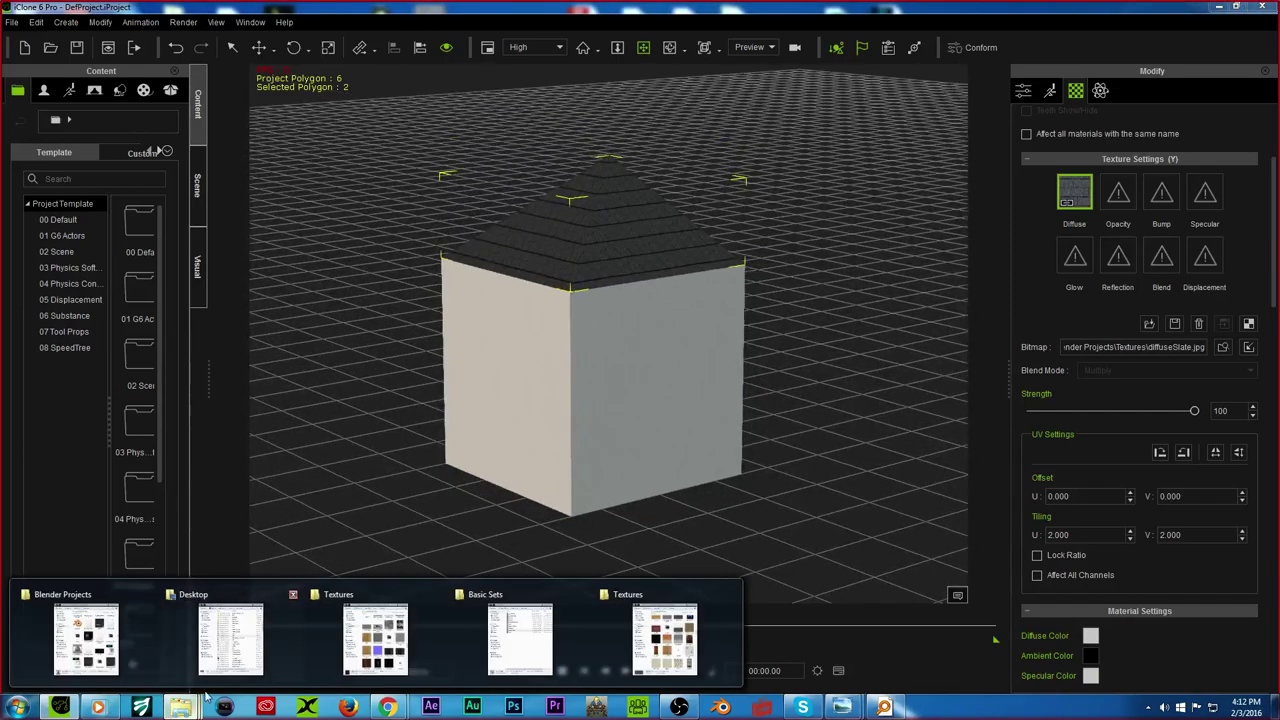
left_click(366, 635)
scroll(290, 370, "up", 5)
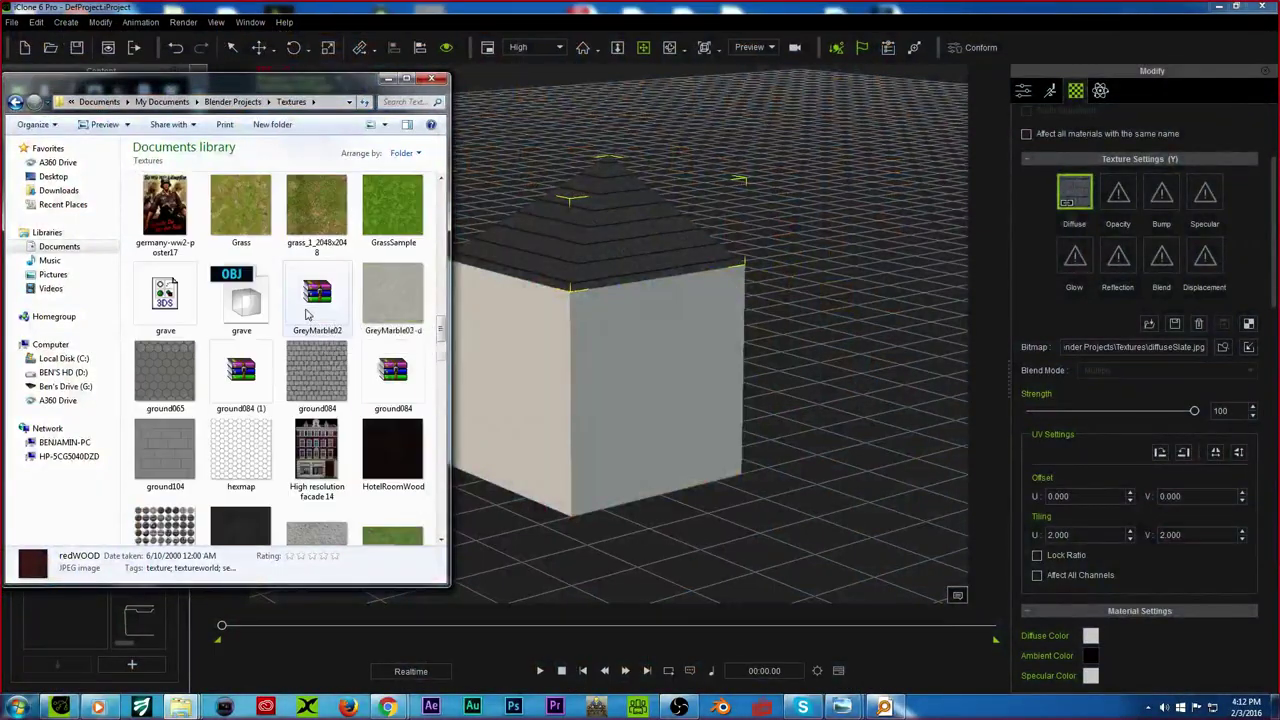
left_click(305, 368)
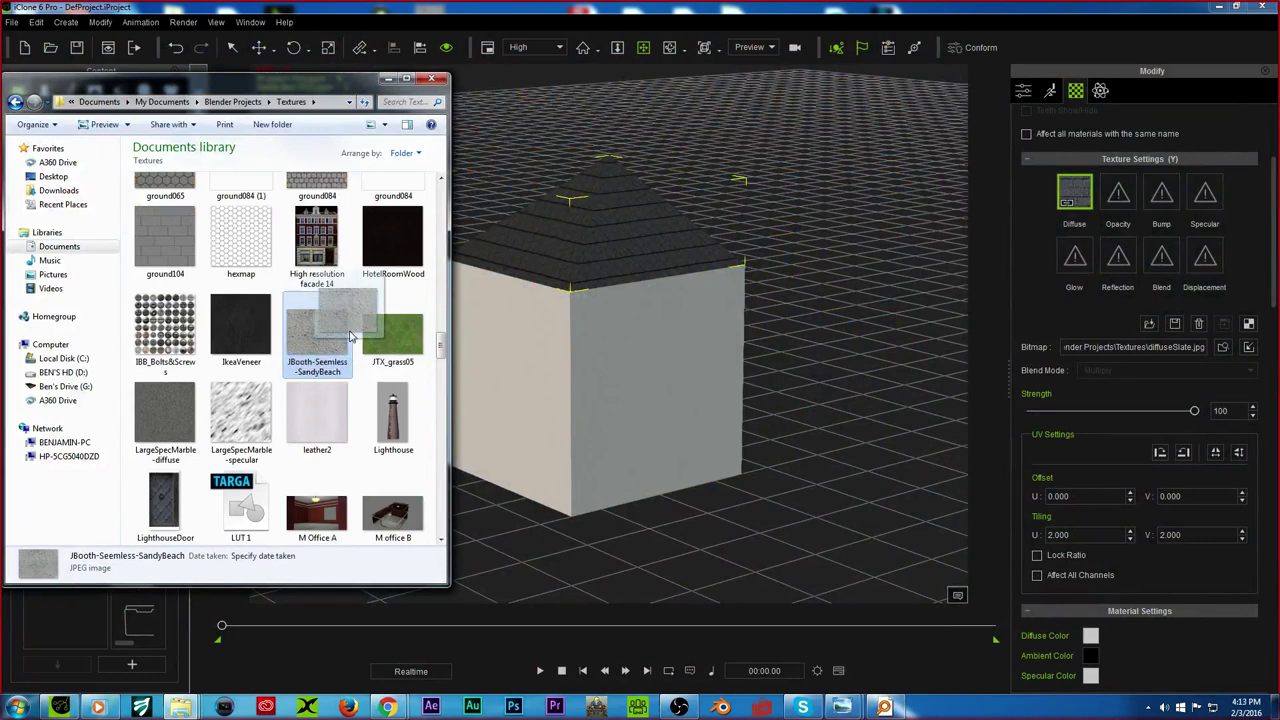
scroll(302, 350, "up", 3)
left_click_drag(165, 450, 606, 372)
Step: Rotate the wall's ground104 texture so the block courses run horizontally, and set its tiling to 2 in U and V
right_click_drag(605, 386, 1006, 414)
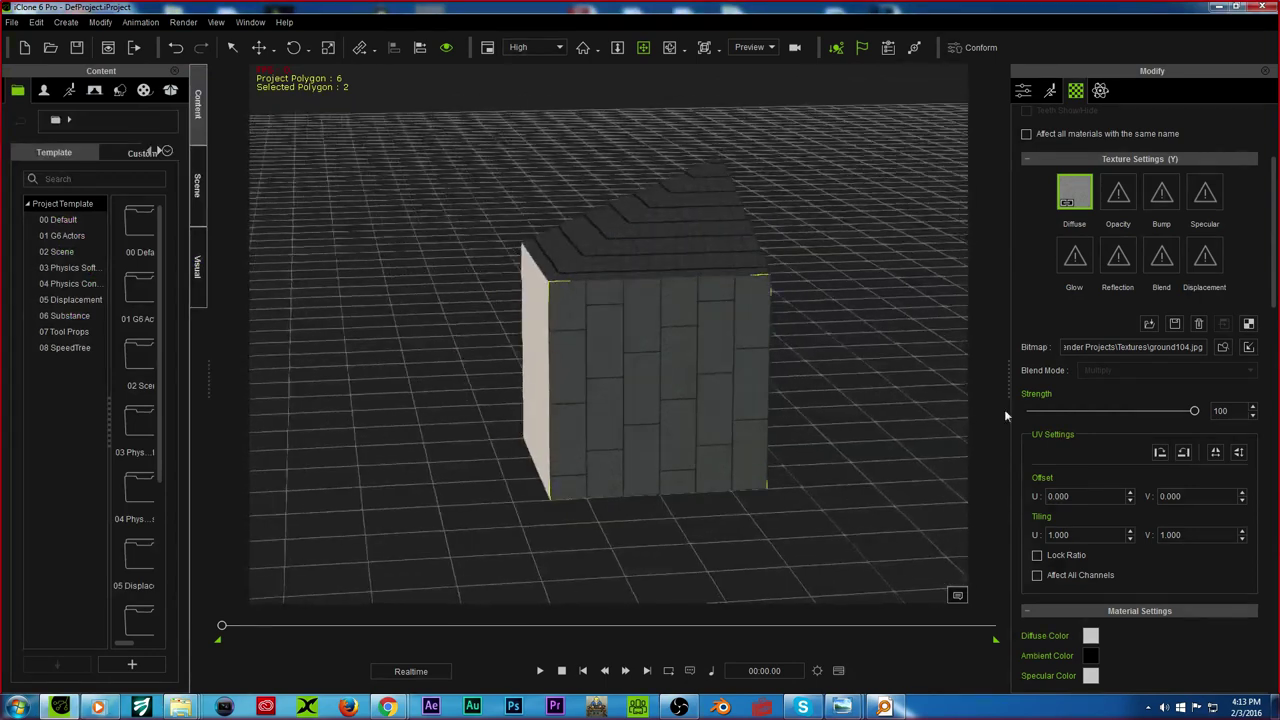
left_click(1183, 452)
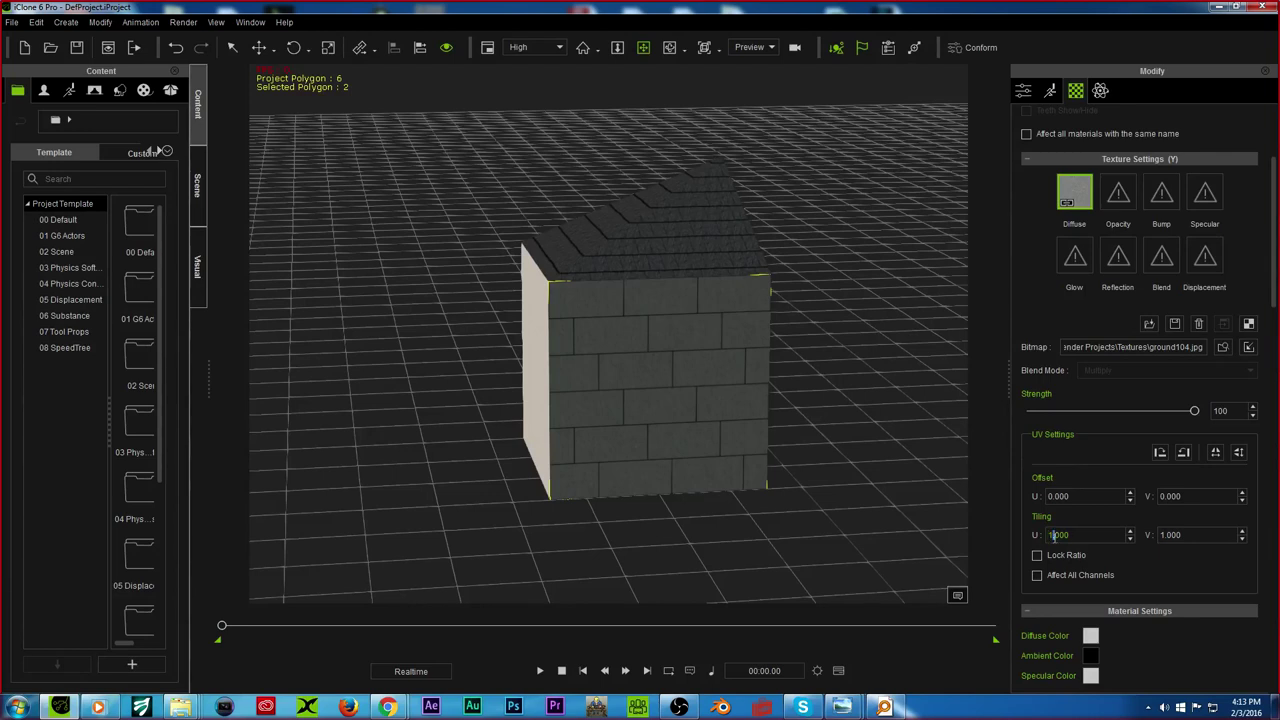
type("0.001")
key("Return")
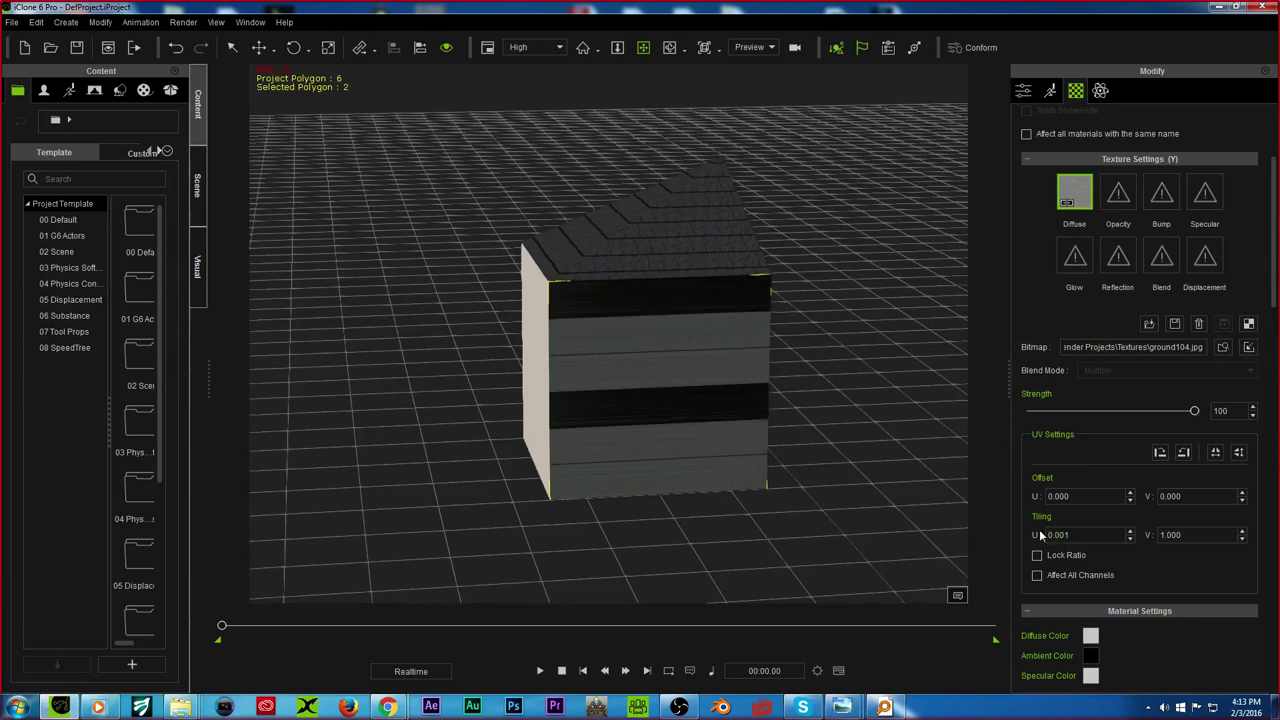
type("2")
key("Return")
double_click(1188, 535)
type("2")
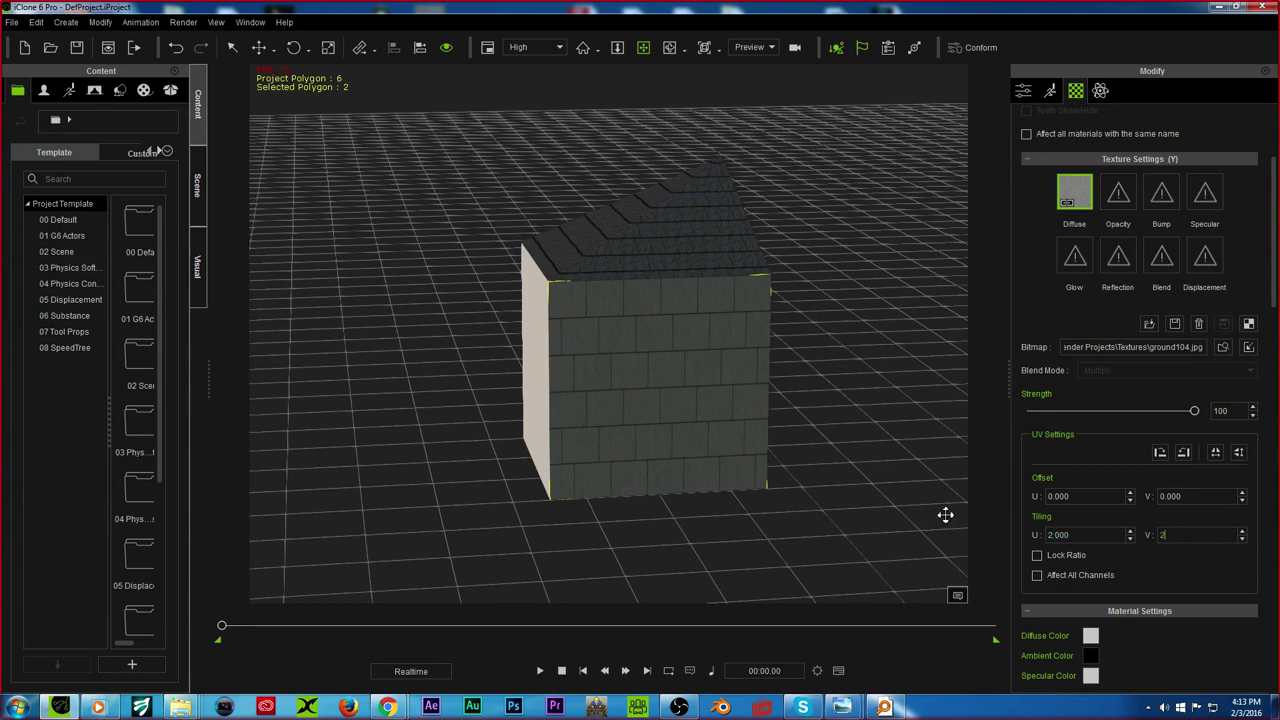
left_click_drag(517, 291, 494, 223)
scroll(523, 309, "up", 5)
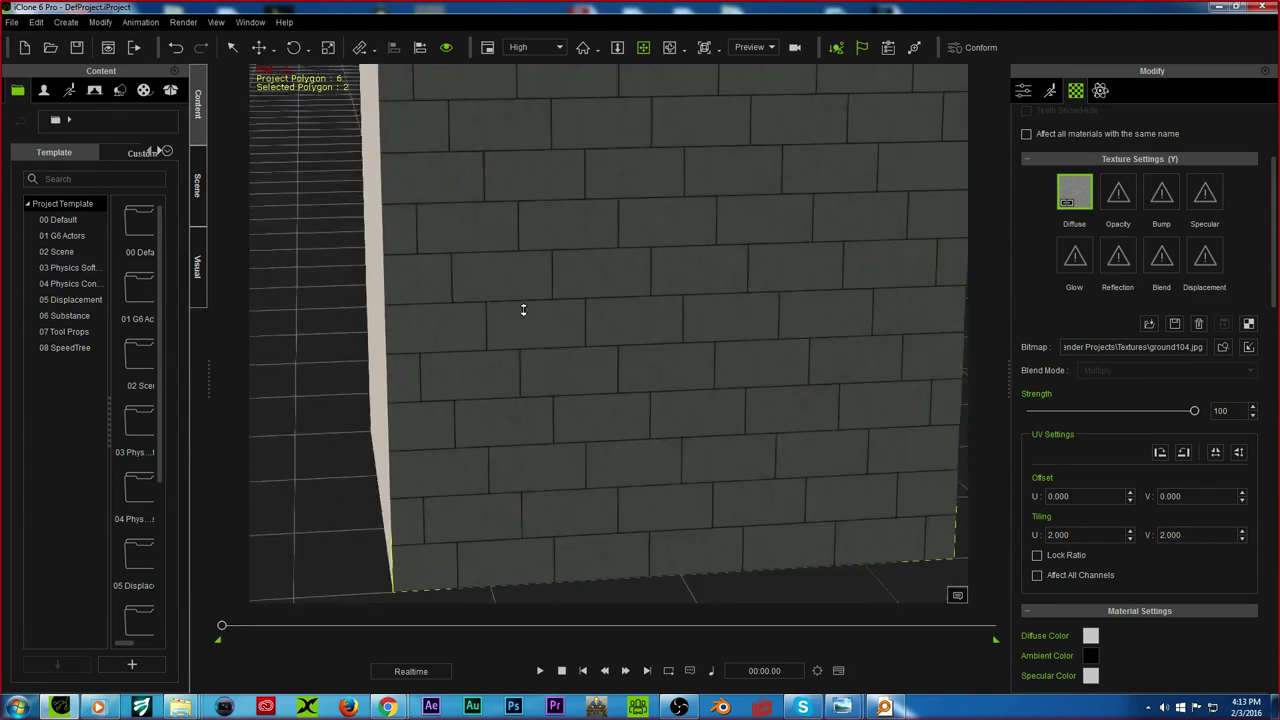
scroll(521, 320, "down", 10)
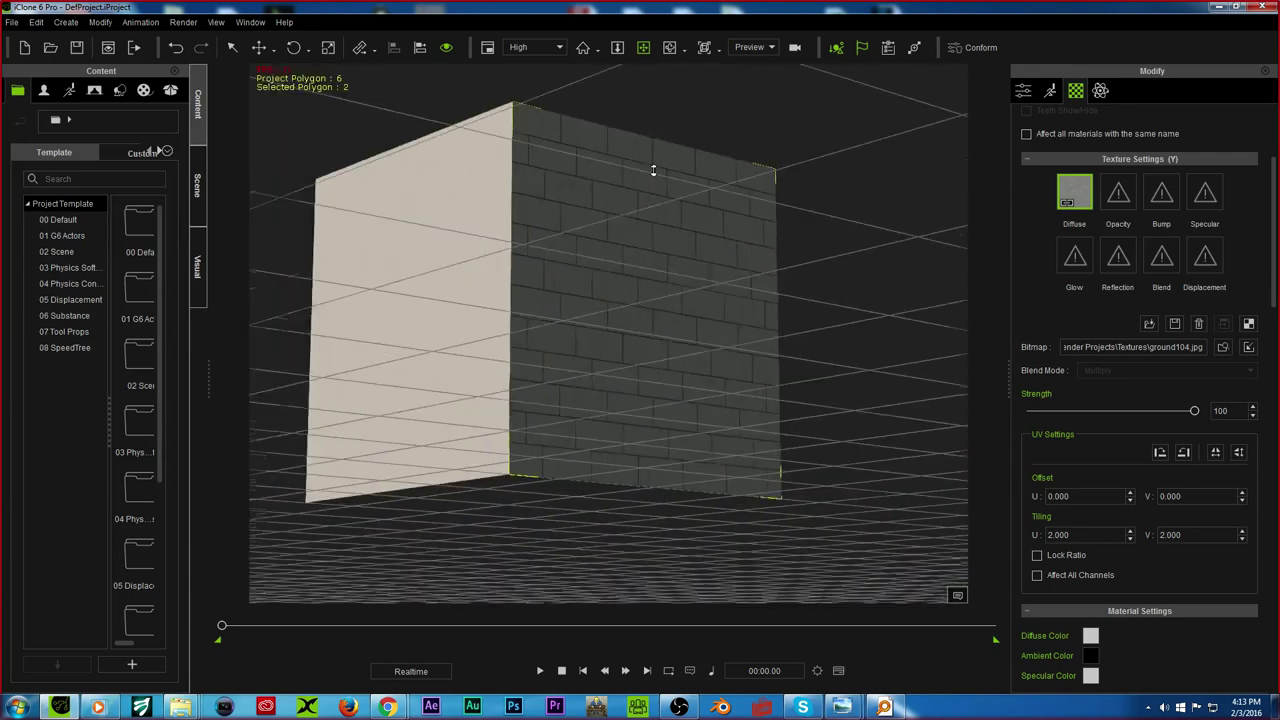
right_click_drag(646, 212, 638, 391)
right_click_drag(645, 293, 459, 233)
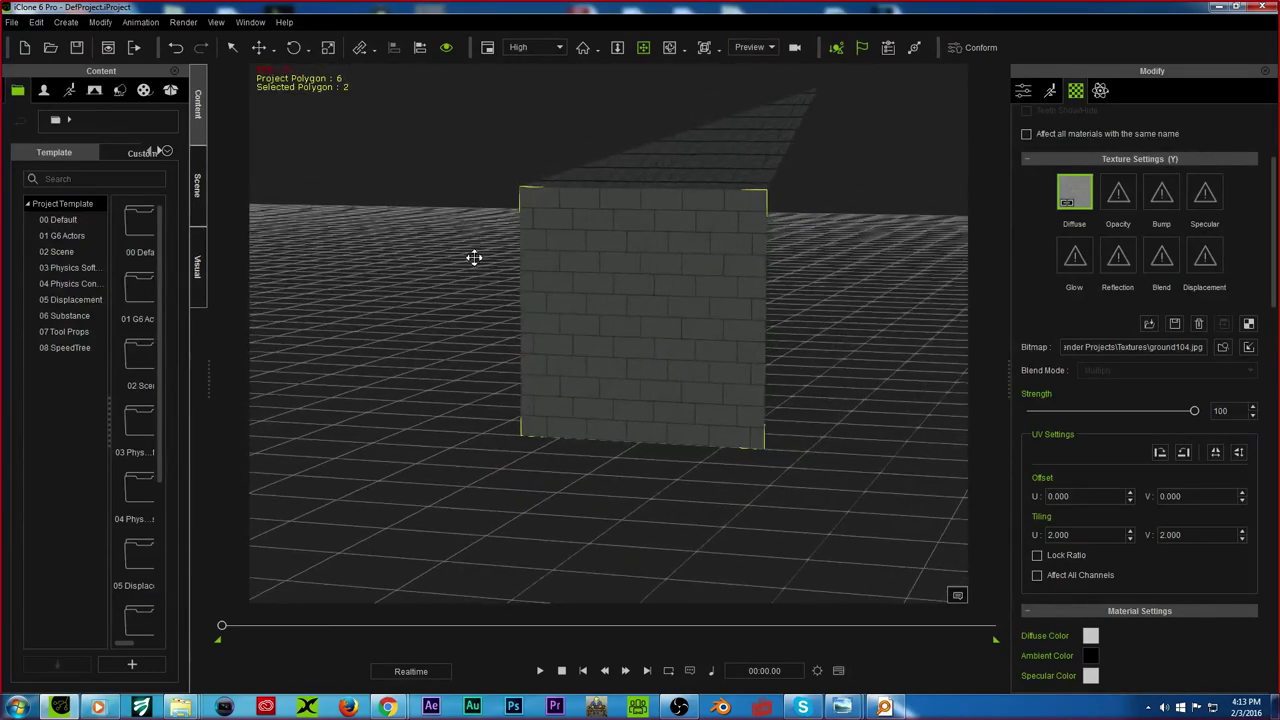
Step: Examine the textured block wall, the adjacent plain wall and the roof corner up close and from several angles
right_click_drag(571, 298, 947, 268)
scroll(542, 308, "up", 8)
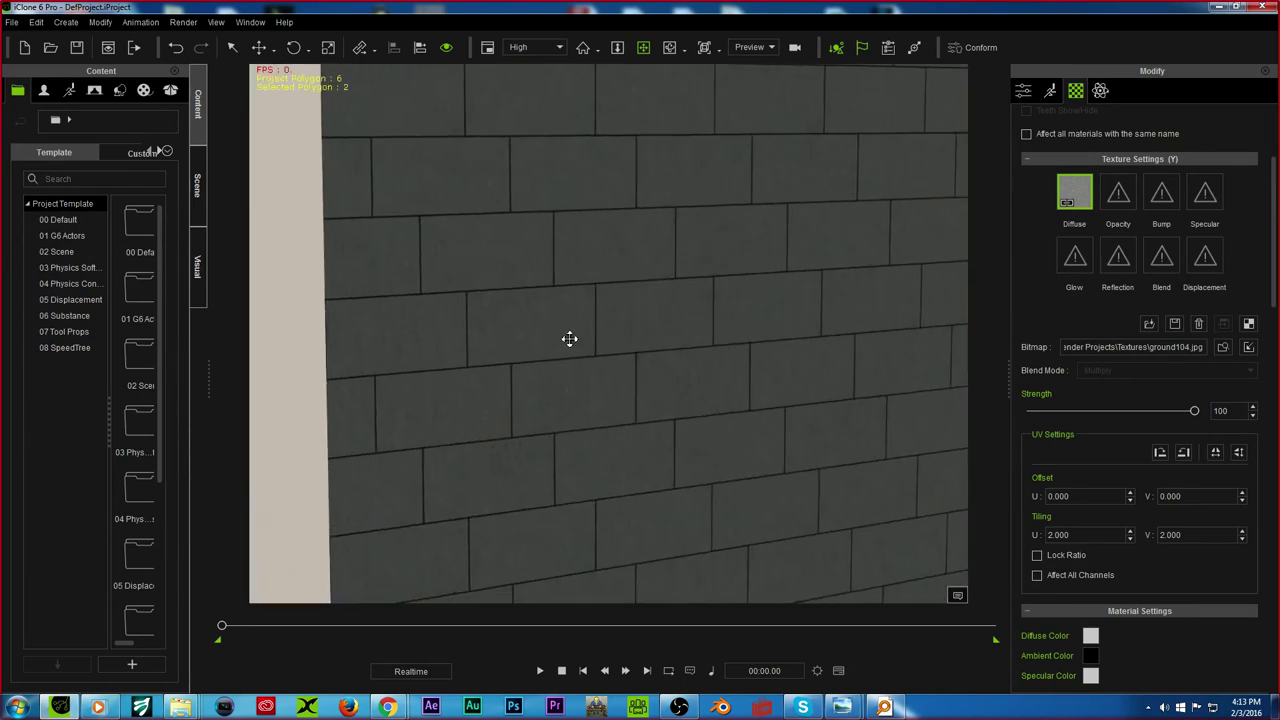
right_click_drag(569, 339, 449, 269)
scroll(540, 274, "down", 5)
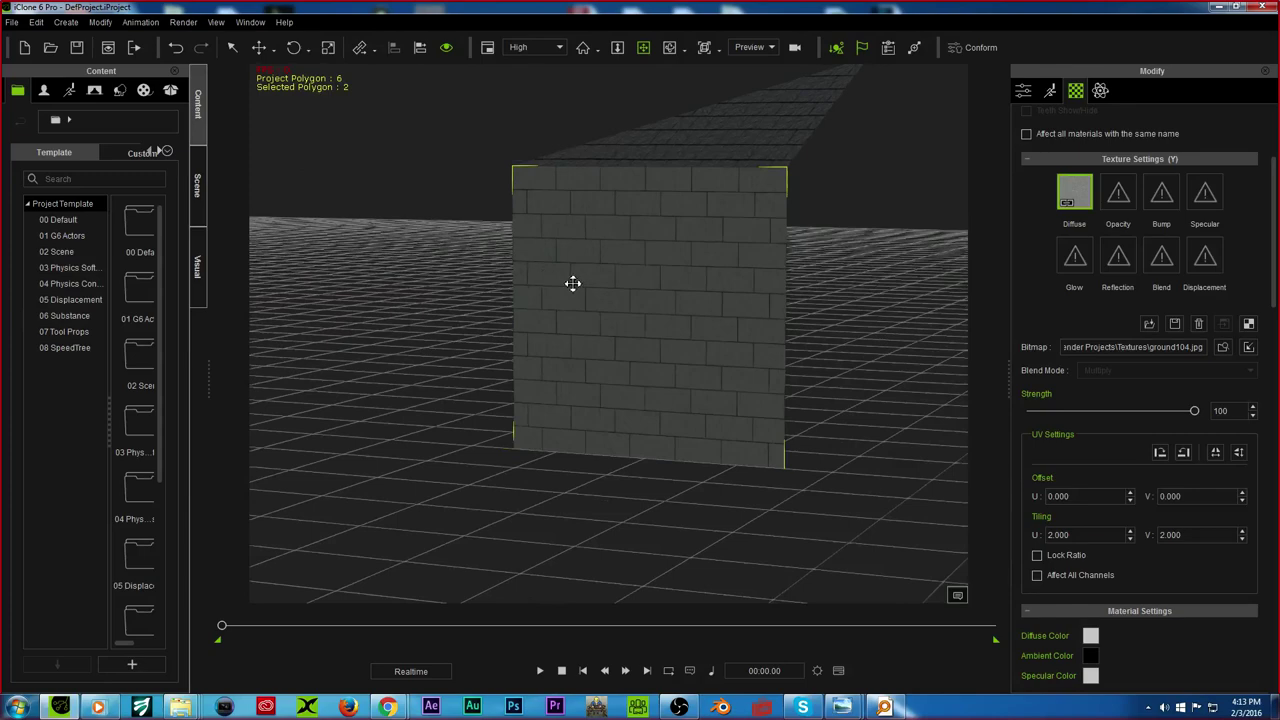
right_click_drag(563, 271, 757, 126)
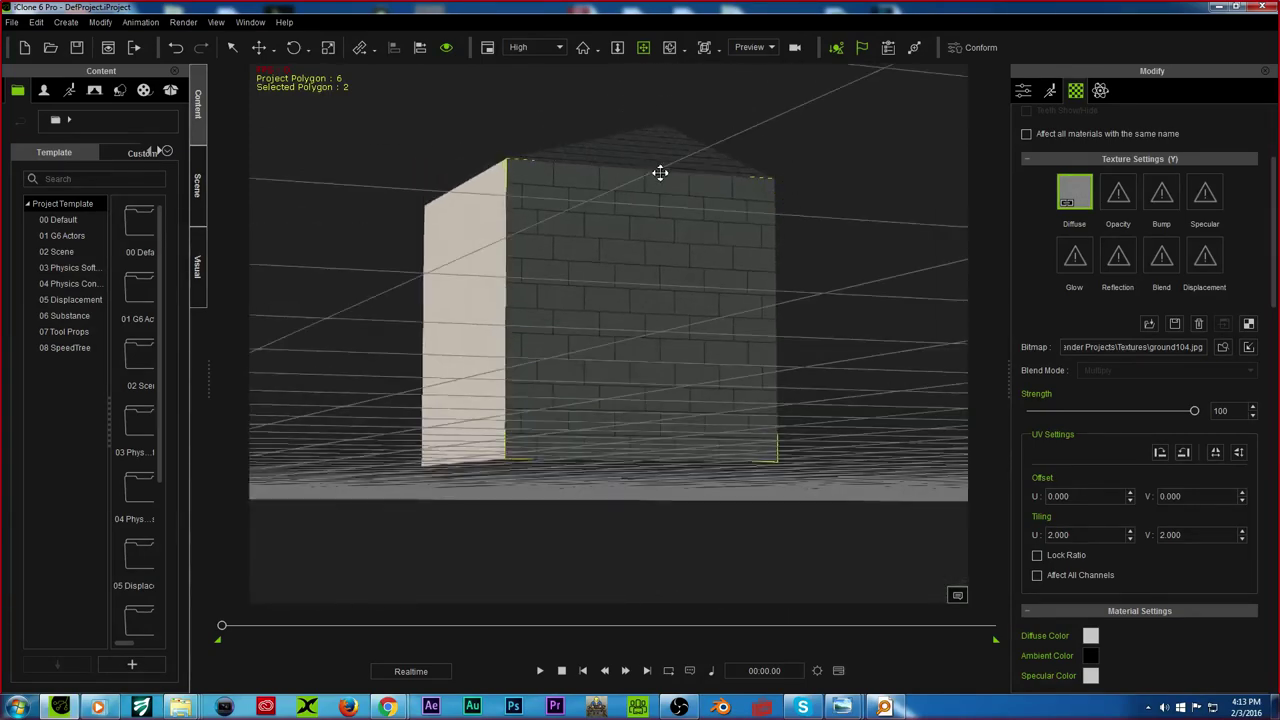
right_click_drag(563, 194, 647, 182)
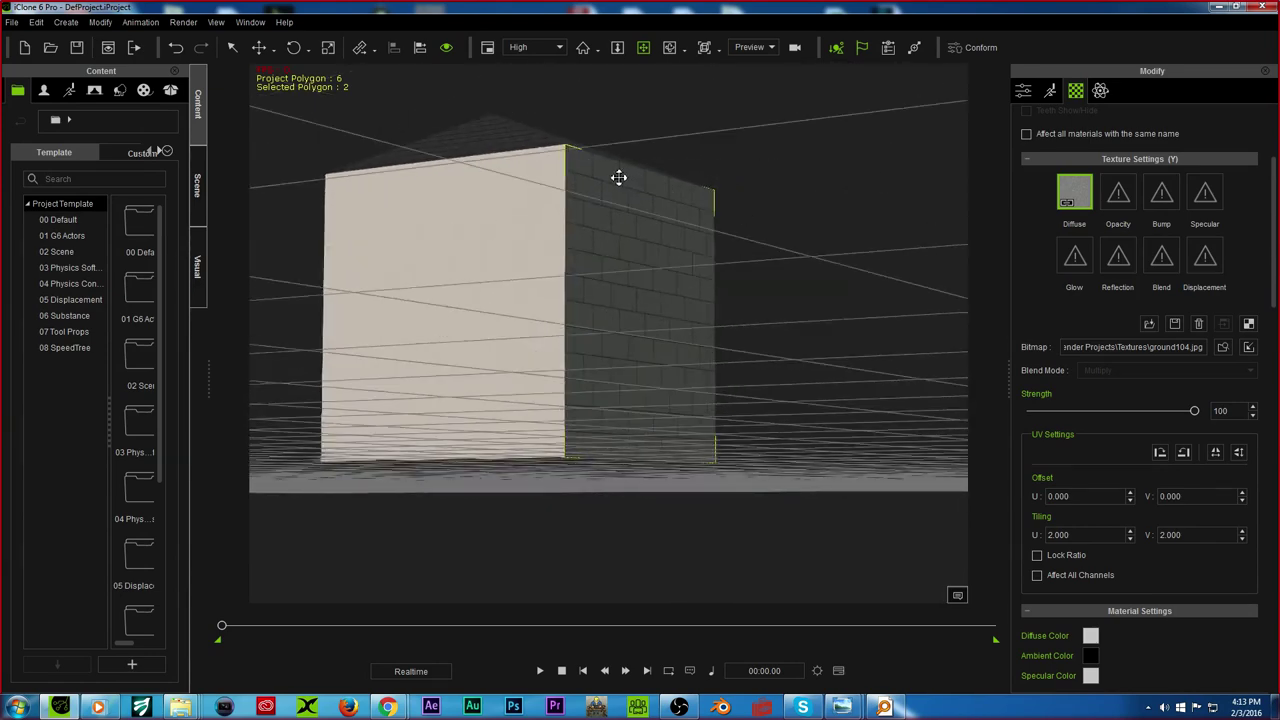
left_click(196, 184)
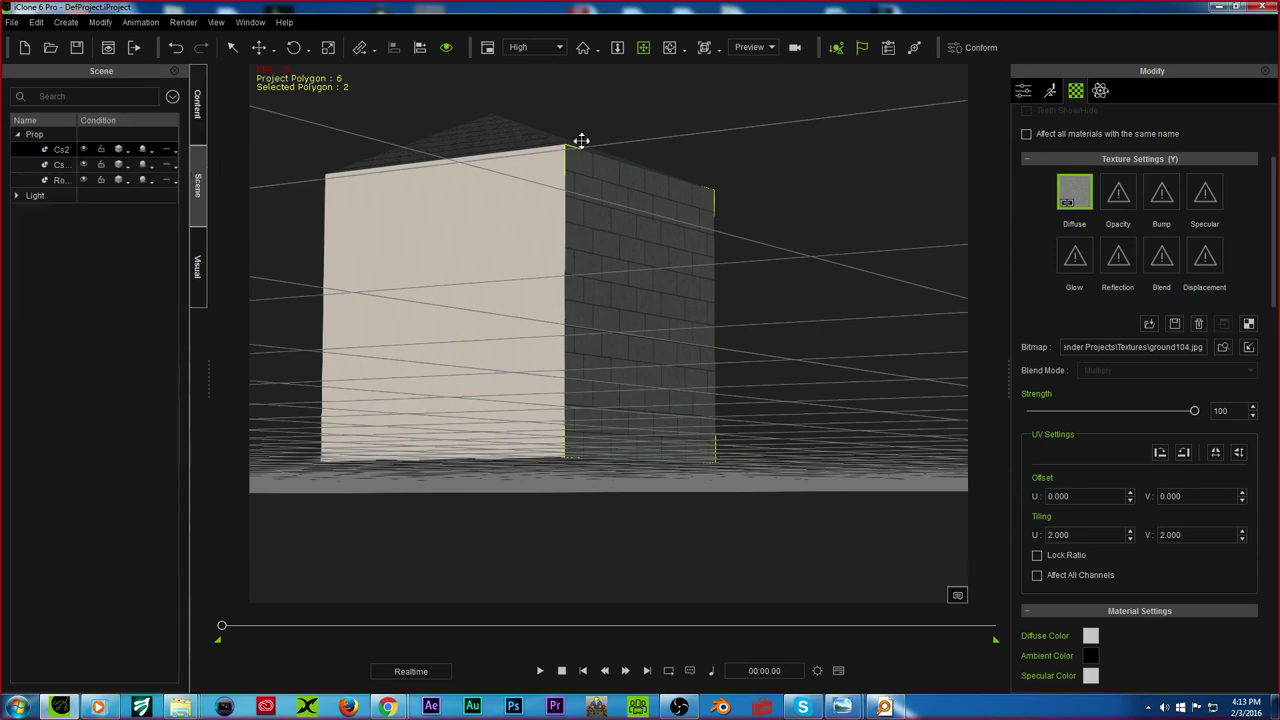
Step: Minimize iClone, open the Basic Sets folder on the desktop, and review its complete set of modular prop files
left_click(1215, 7)
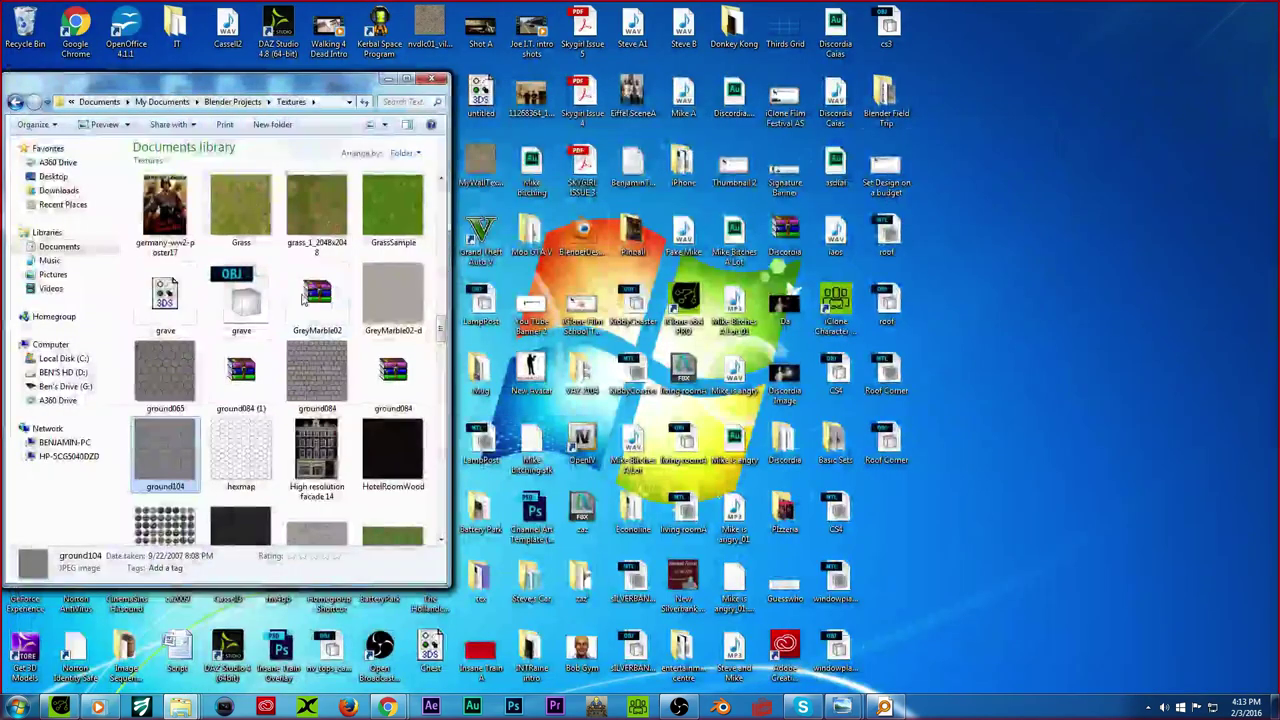
double_click(826, 437)
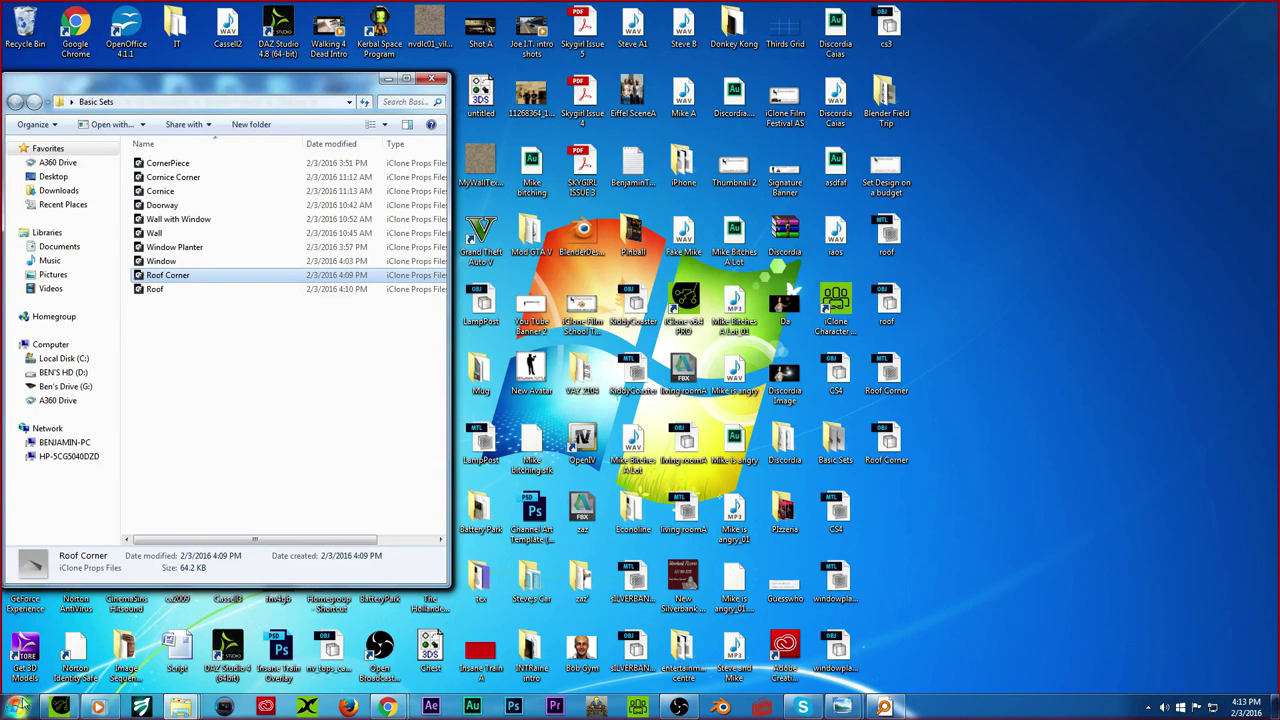
left_click(178, 249)
left_click(177, 261)
left_click(172, 247)
left_click(170, 232)
left_click(170, 220)
left_click(172, 177)
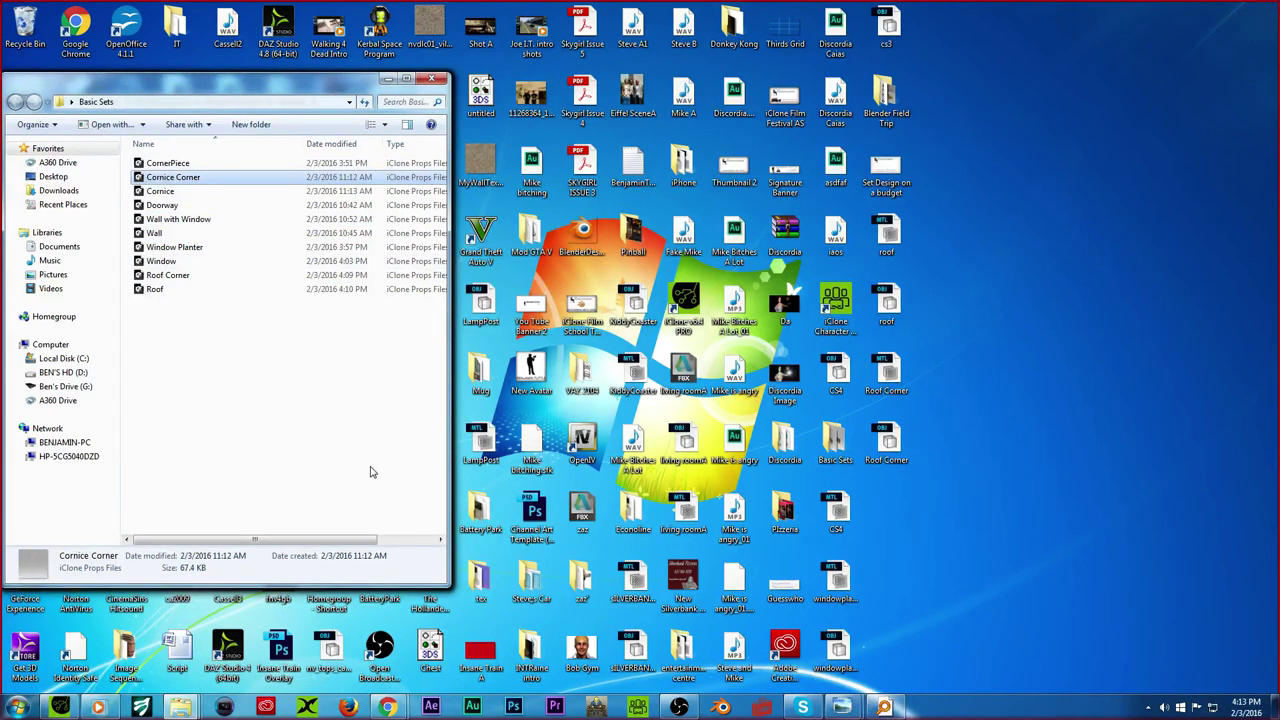
left_click_drag(282, 305, 155, 168)
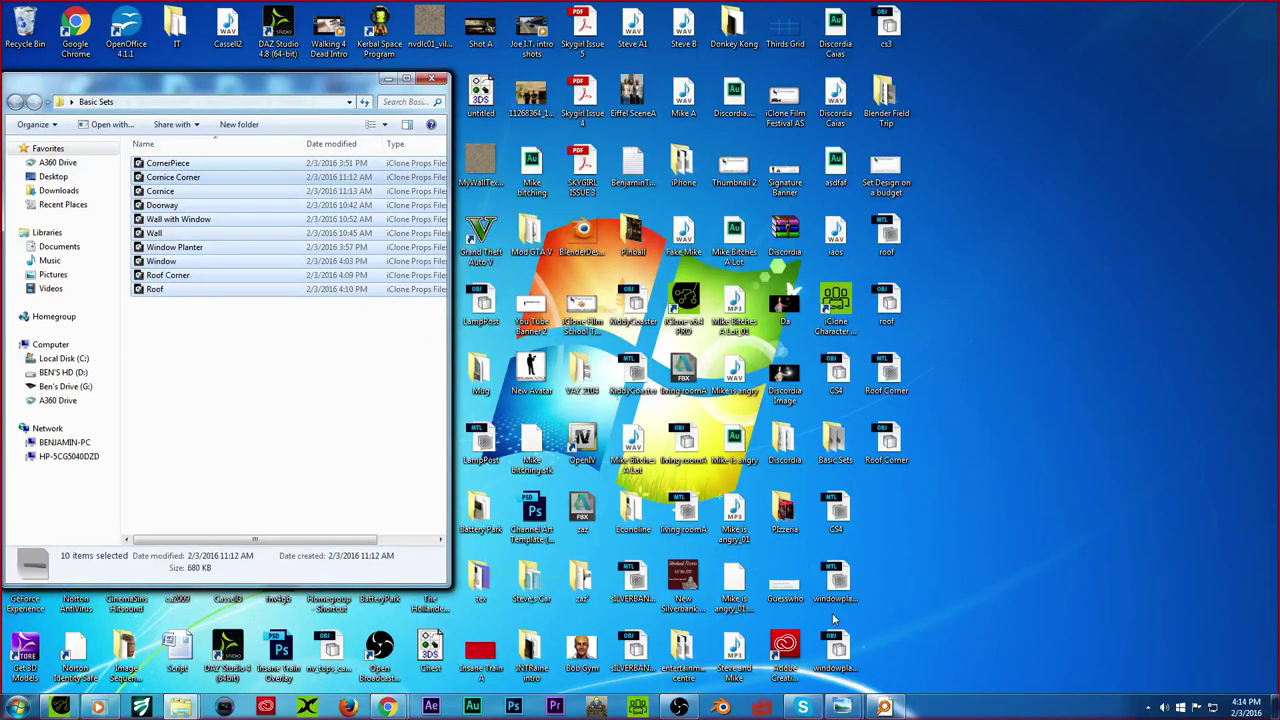
left_click(310, 396)
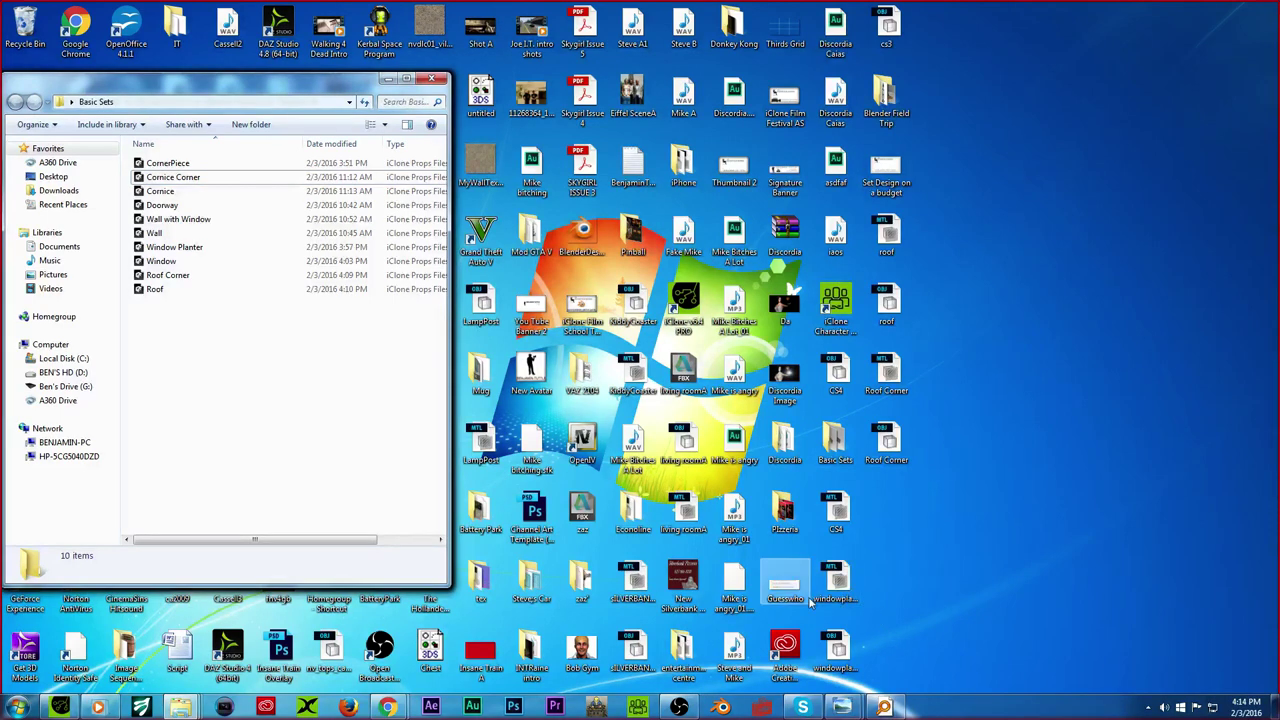
Step: Look over the individual wall, window, planter and cornice props in Basic Sets and switch to the Skype group call
left_click(196, 224)
left_click(185, 234)
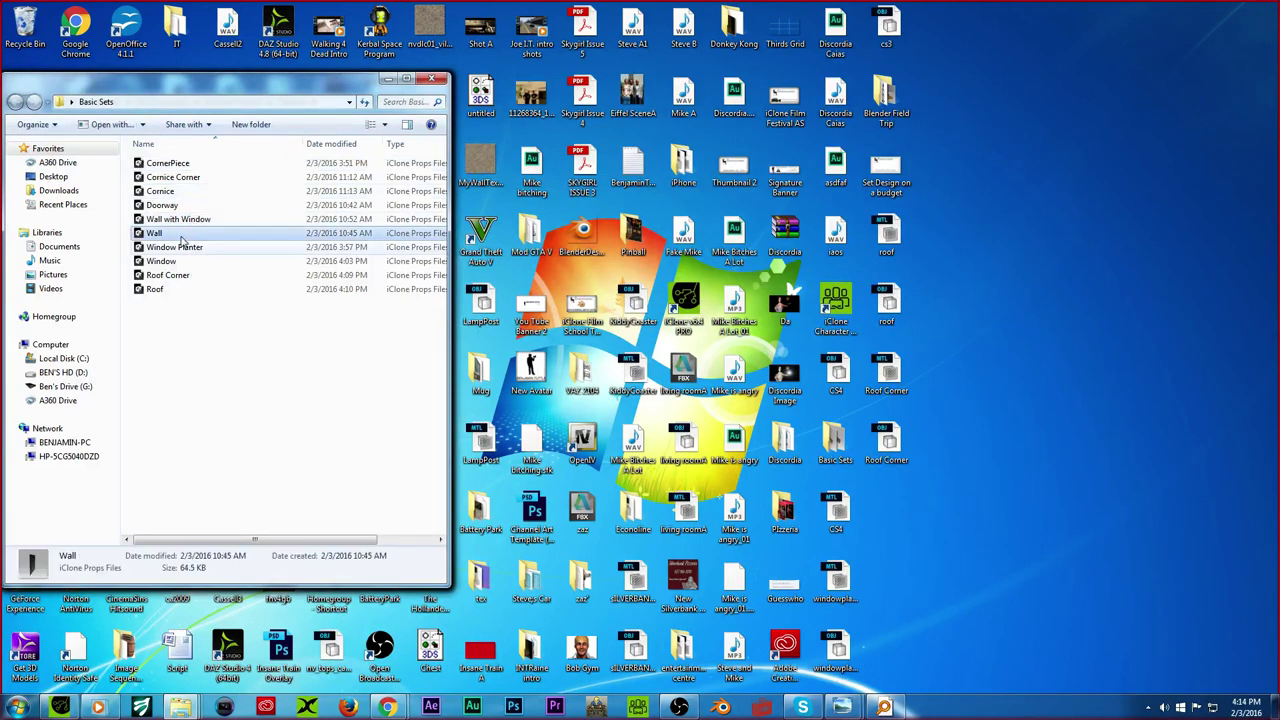
left_click(185, 261)
left_click(178, 236)
left_click(168, 247)
left_click(170, 189)
left_click(172, 177)
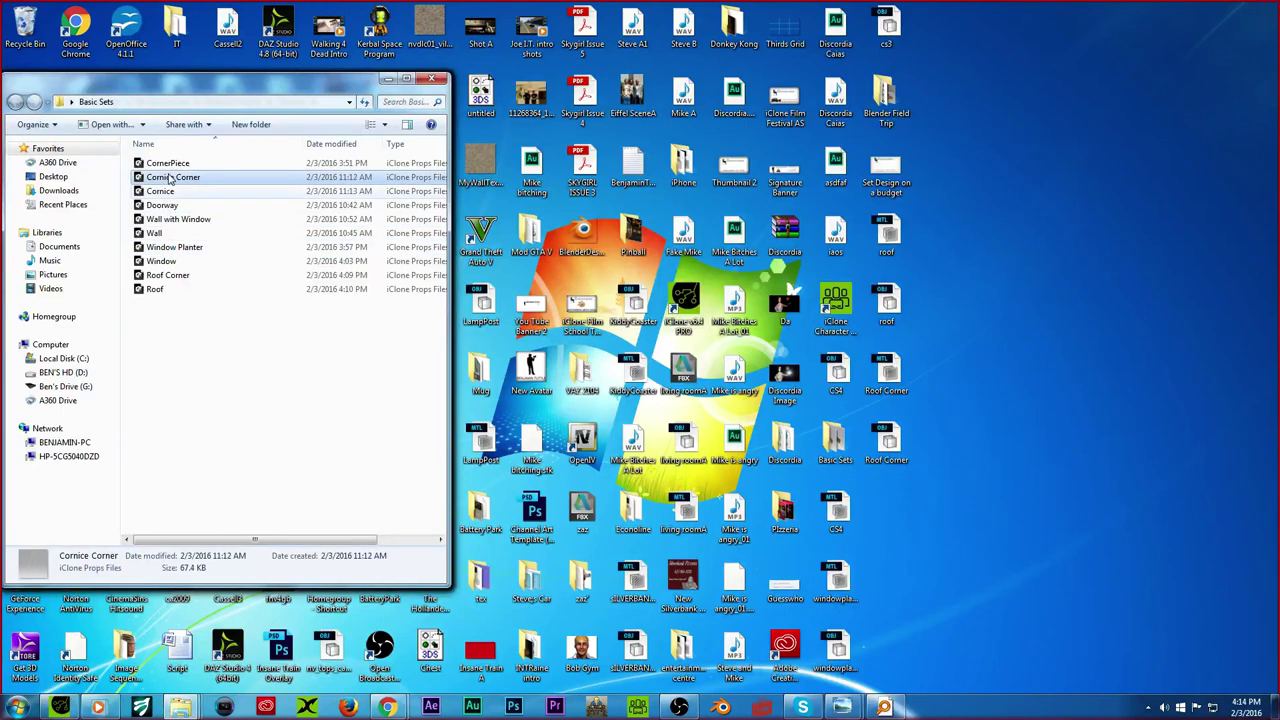
left_click(812, 707)
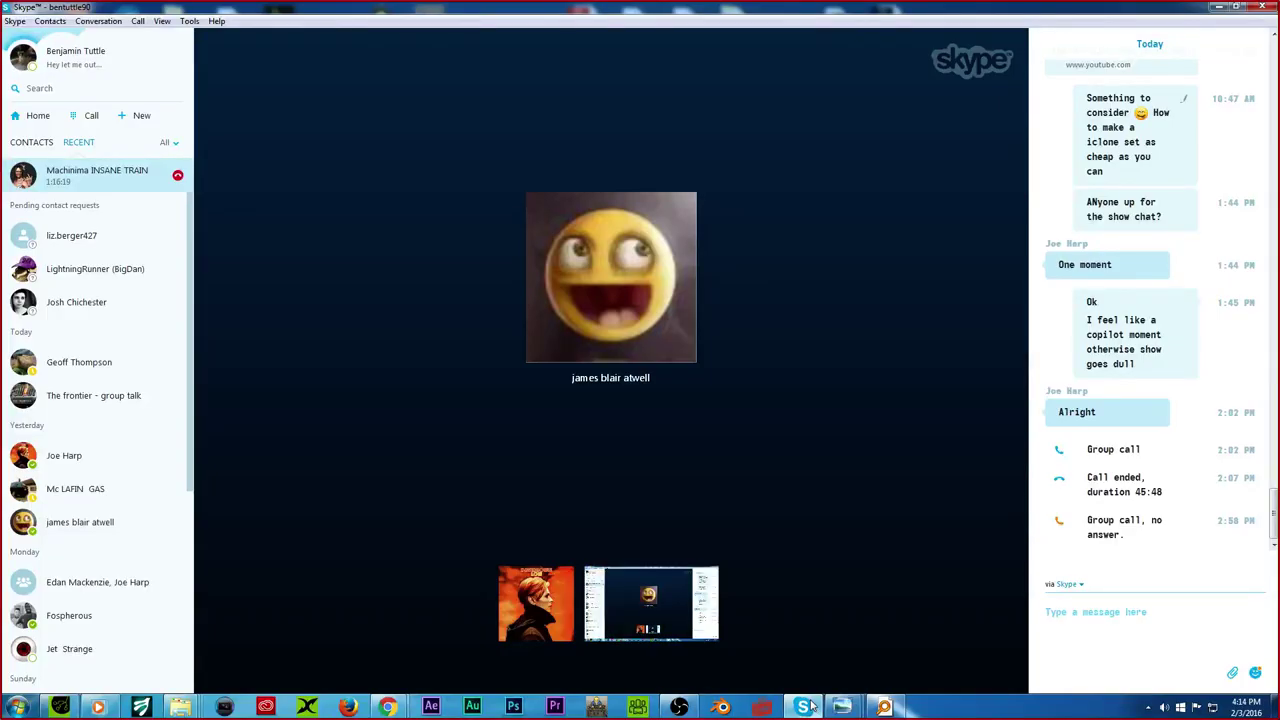